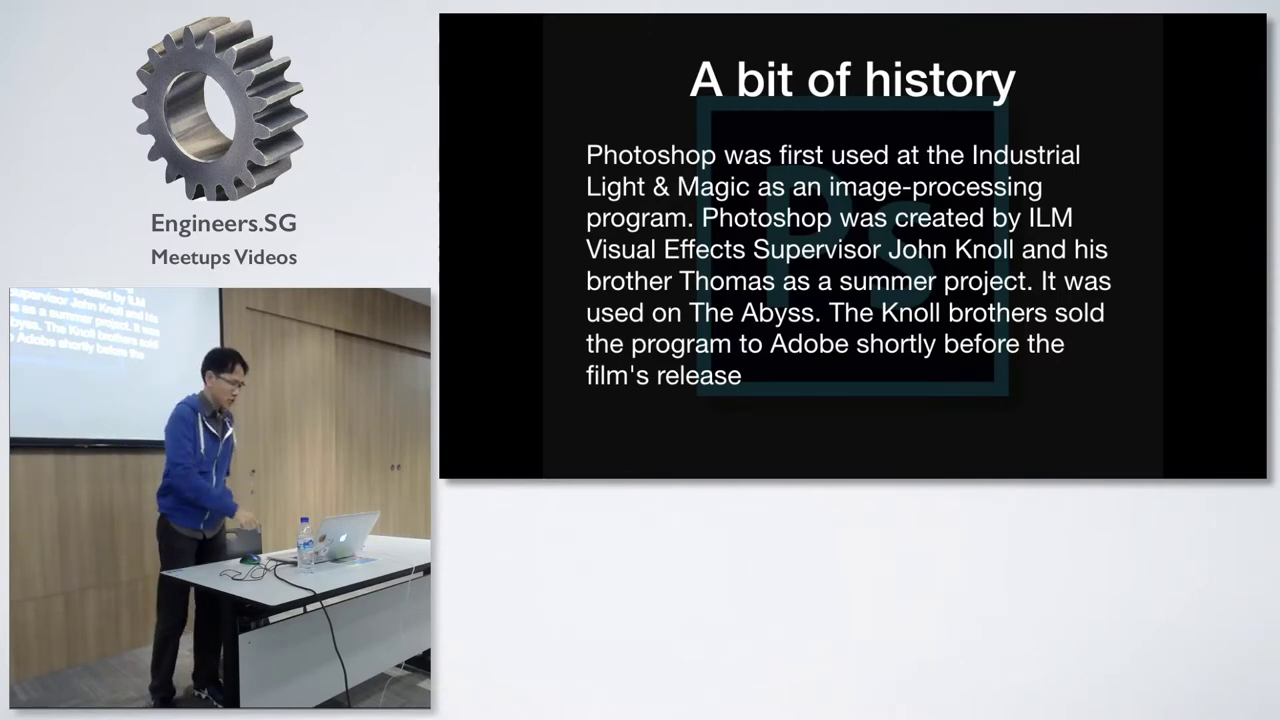
Step: Move between the 'A bit of history' slide and the 'Vector vs Raster' title slide
{"action": "key", "text": "Right"}
{"action": "key", "text": "Left"}
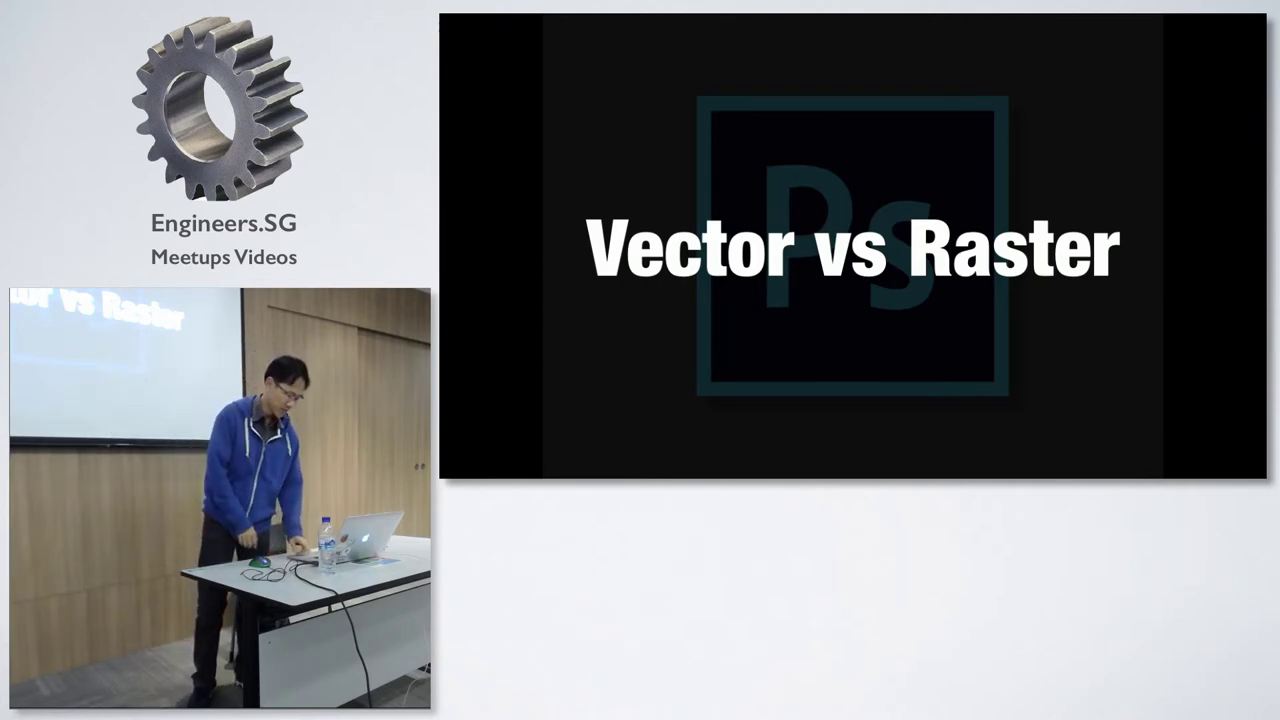
Step: Go through the vector rectangle, raster pixel grid and coastal photo slides to Illustrator vs Photoshop
{"action": "key", "text": "Right"}
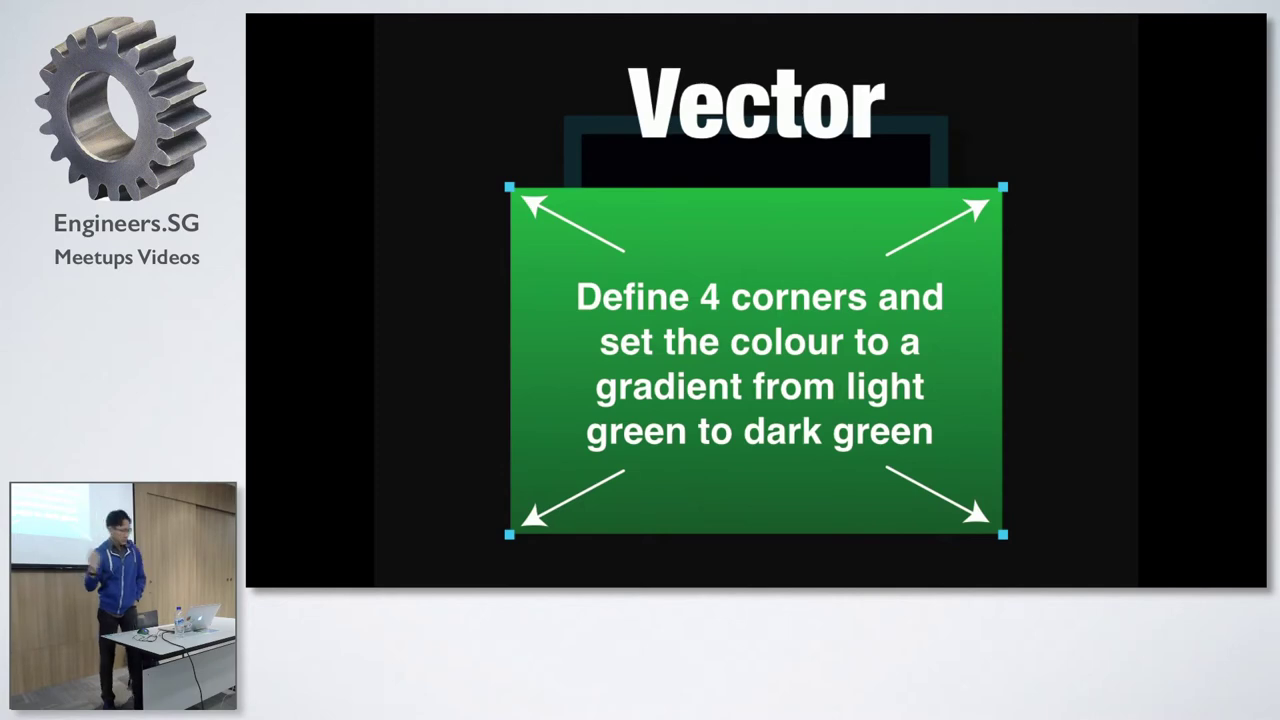
{"action": "key", "text": "Right"}
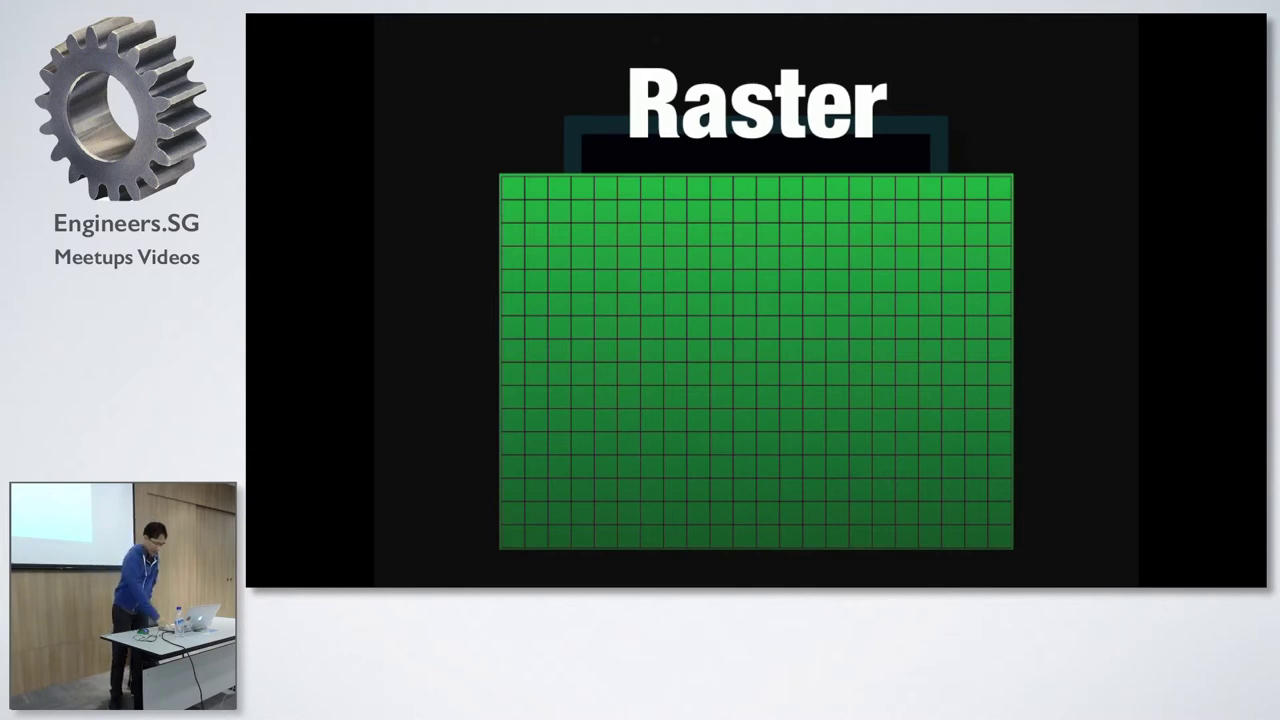
{"action": "key", "text": "Right"}
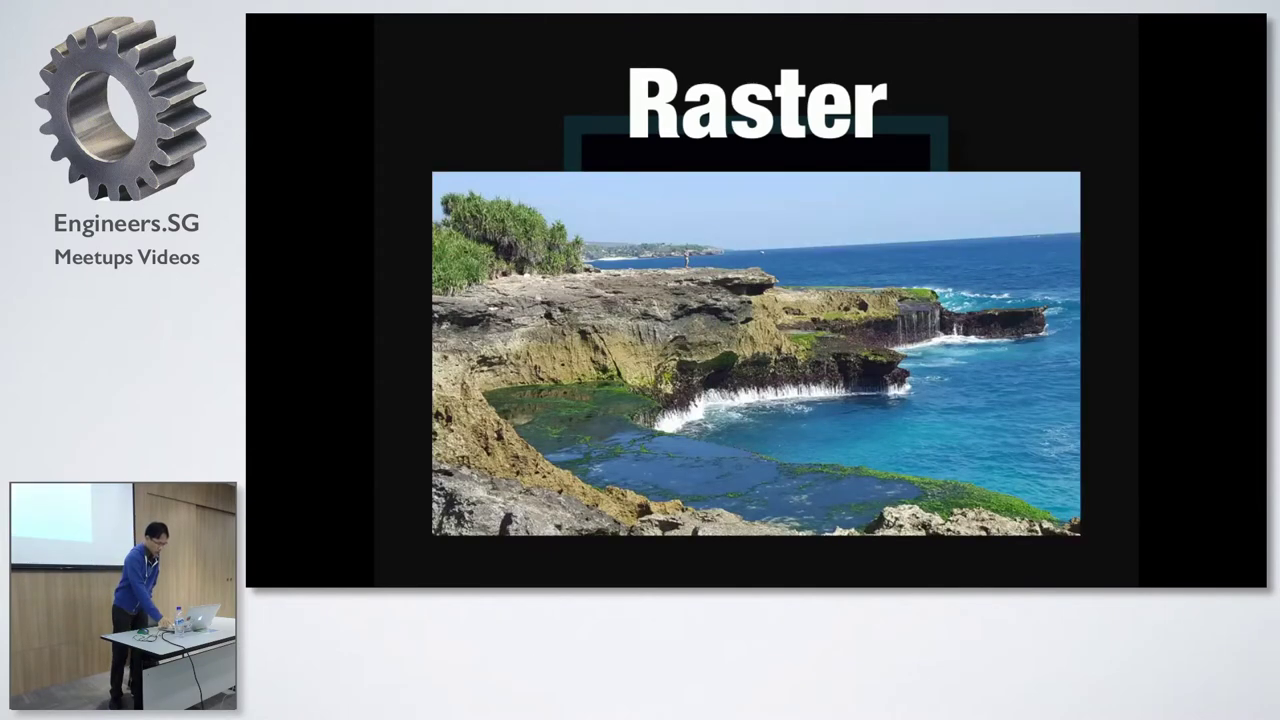
{"action": "key", "text": "Right"}
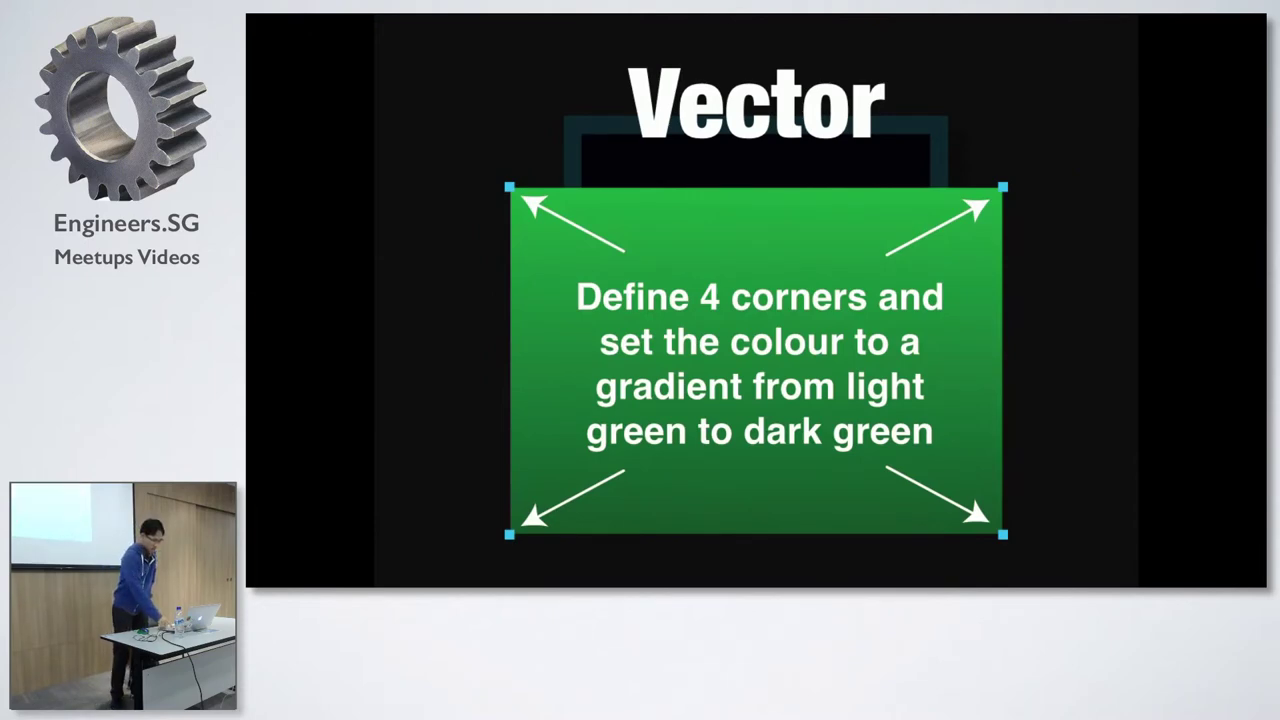
{"action": "key", "text": "Left"}
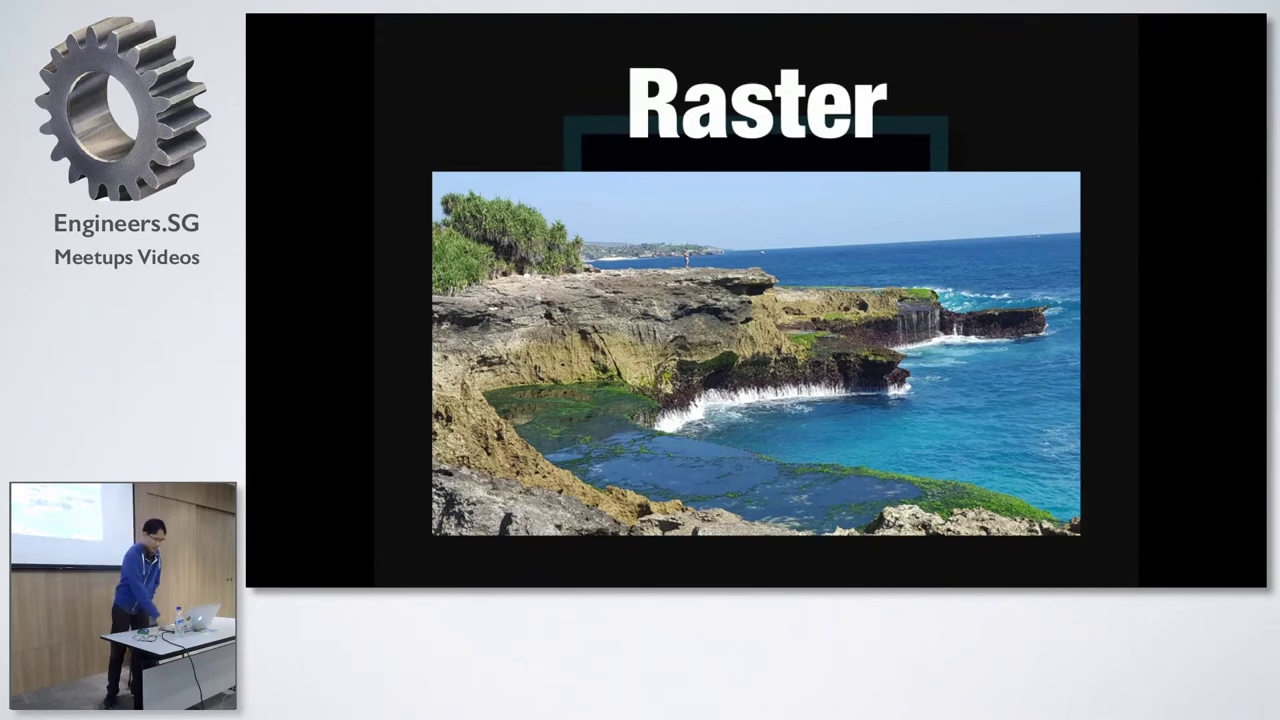
{"action": "key", "text": "Right"}
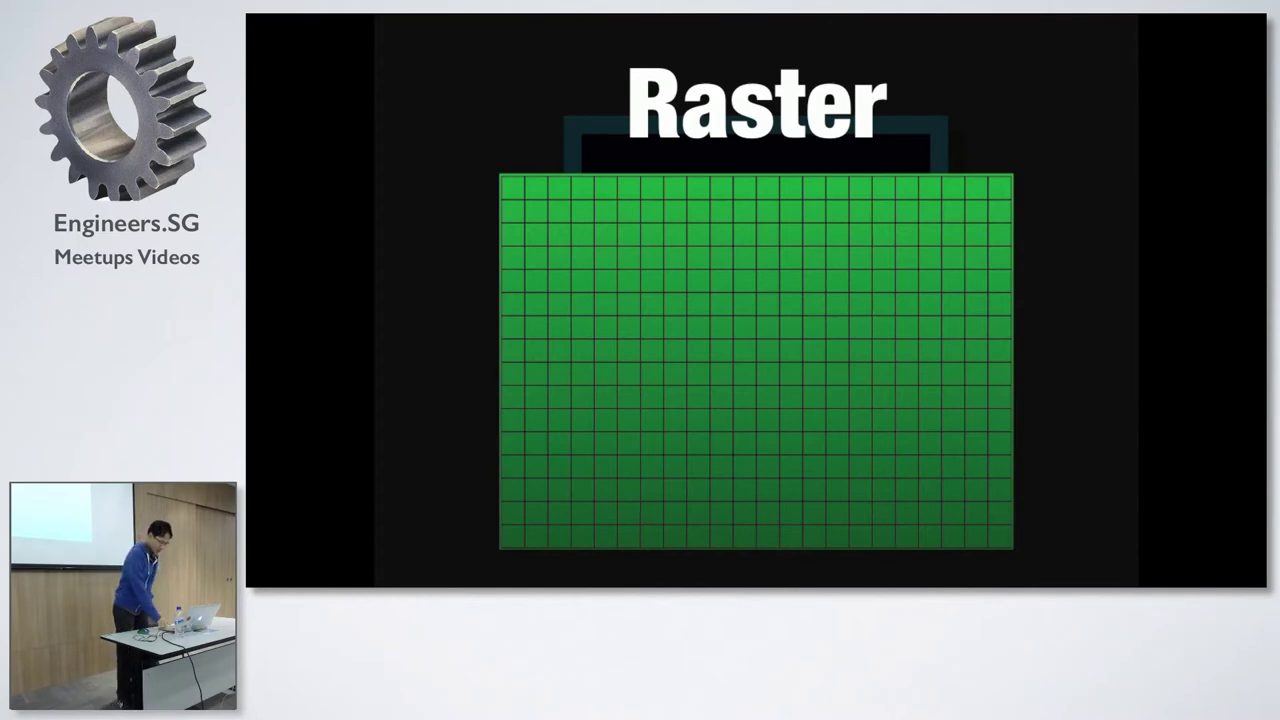
{"action": "key", "text": "Right"}
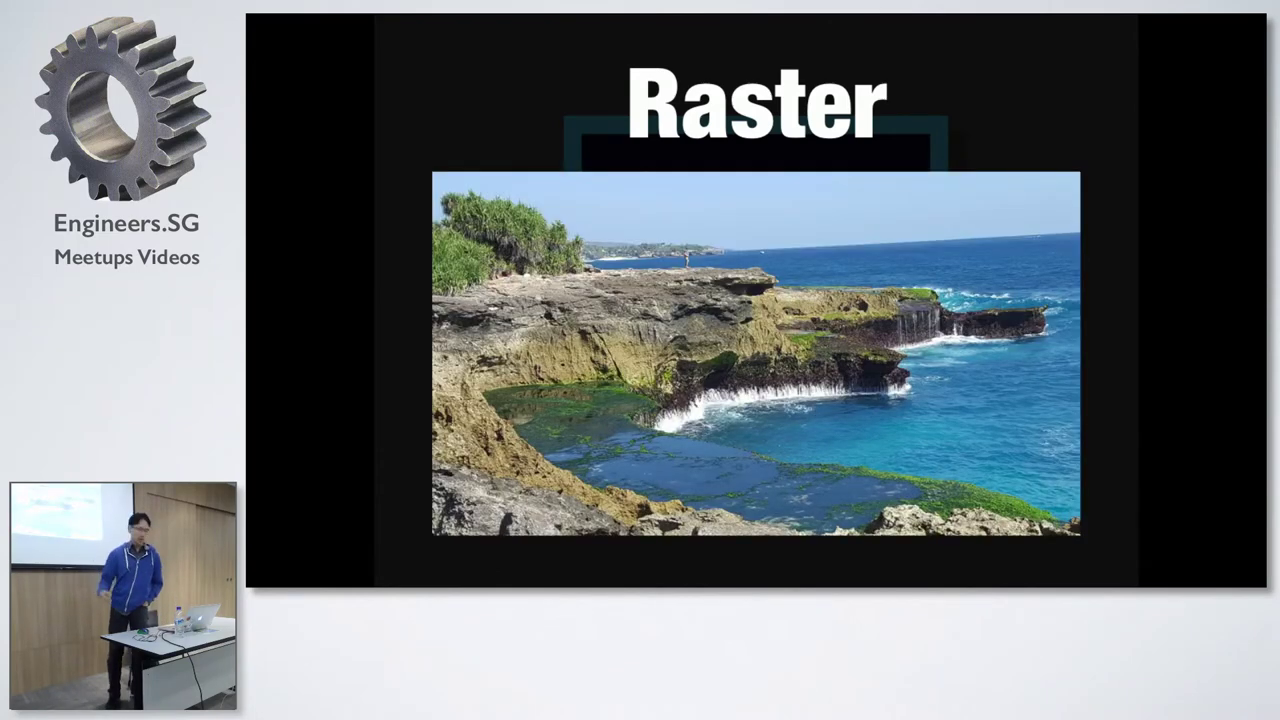
{"action": "key", "text": "Right"}
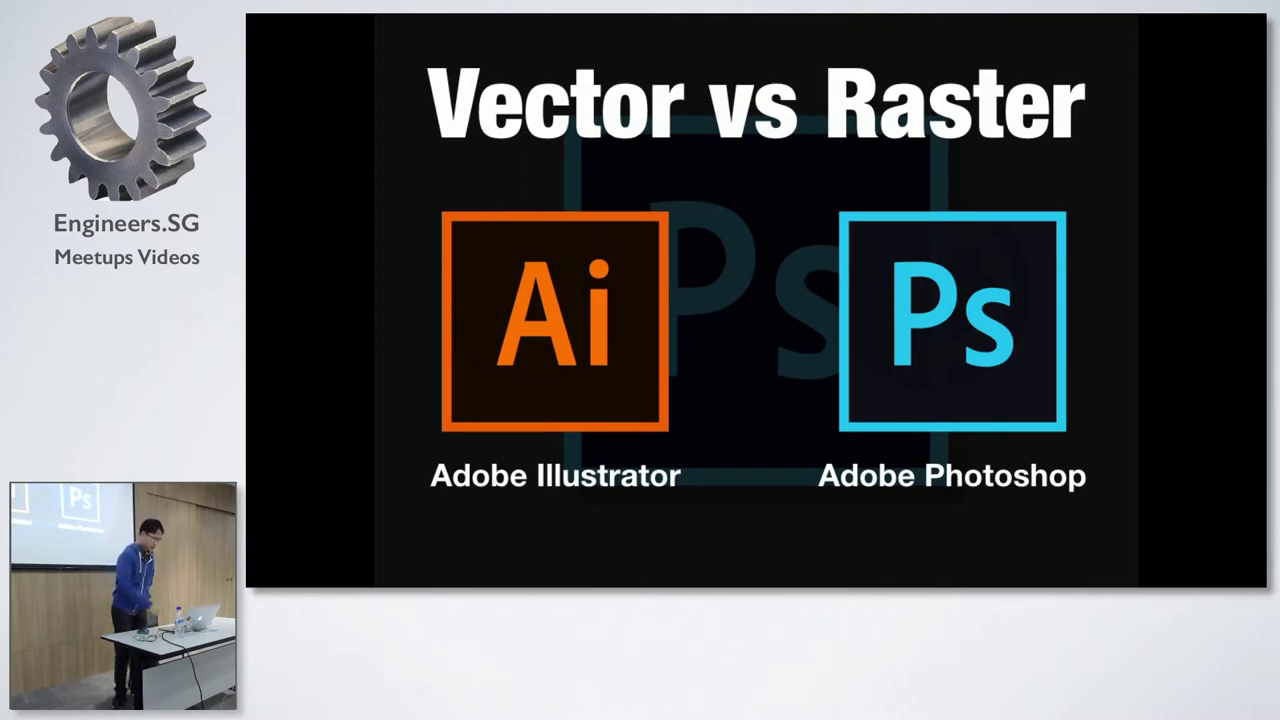
Step: Show the DPI / PPI slide, exit the slideshow, and switch to the Getting Started with PS folder
{"action": "key", "text": "Right"}
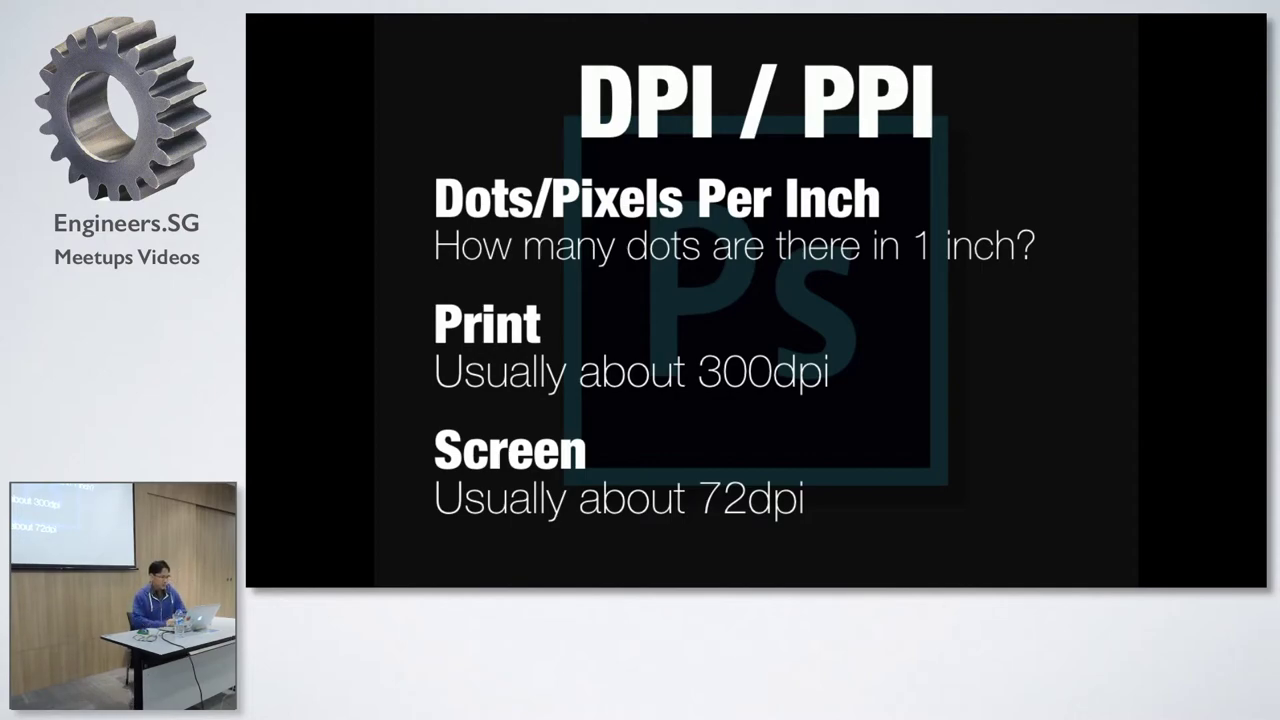
{"action": "key", "text": "Escape"}
{"action": "key", "text": "super+Tab"}
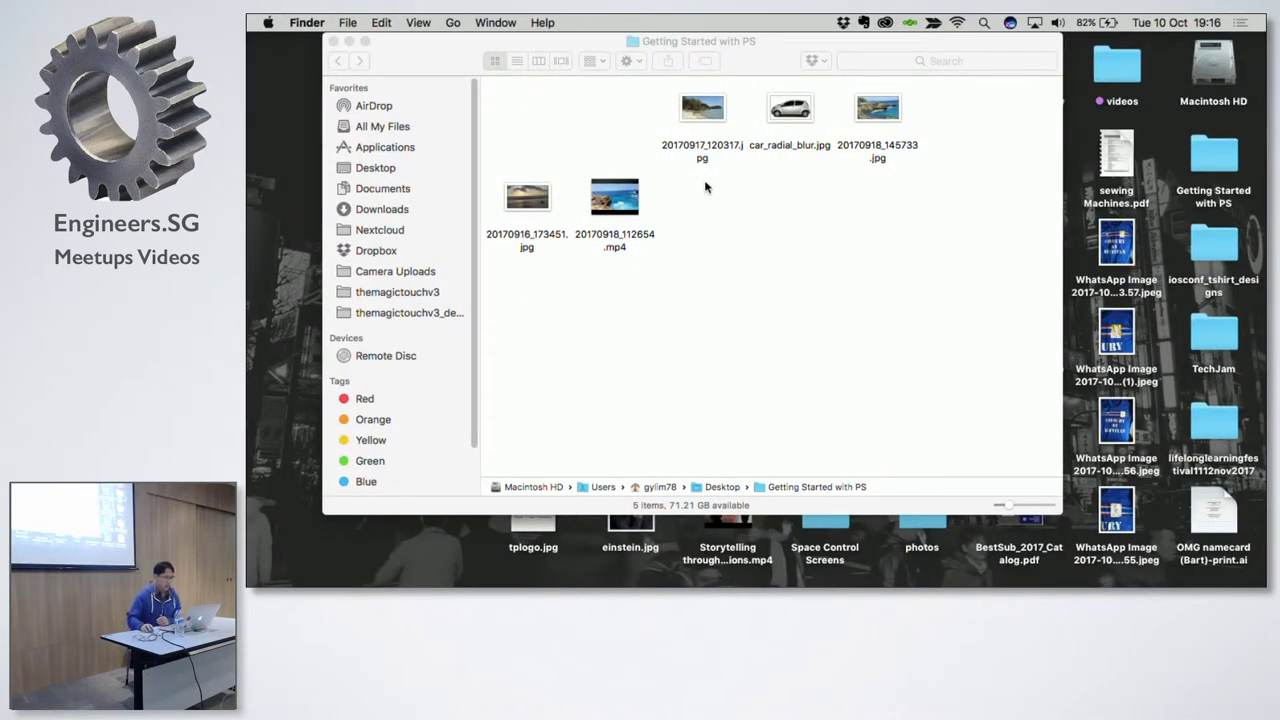
Step: Quick Look 20170918_145733.jpg, then open 20170917_120317.jpg in Photoshop
{"action": "left_click", "coordinate": [708, 110]}
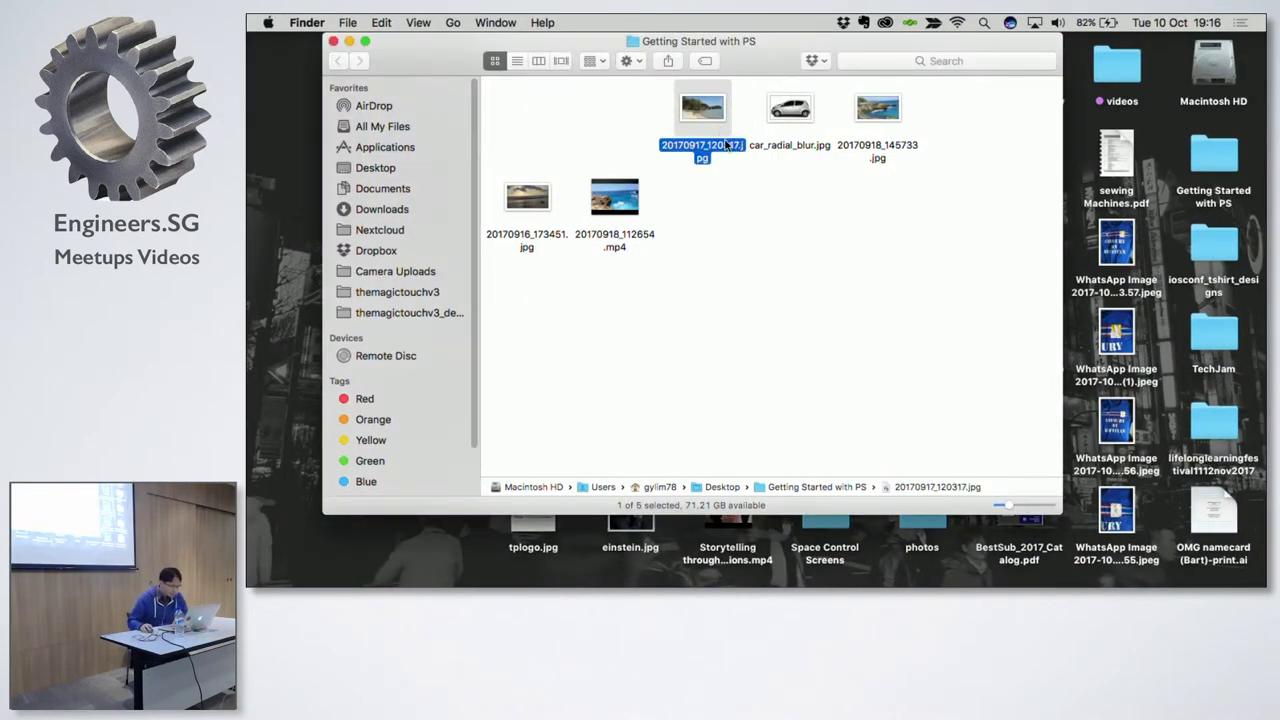
{"action": "left_click", "coordinate": [887, 145]}
{"action": "key", "text": "space"}
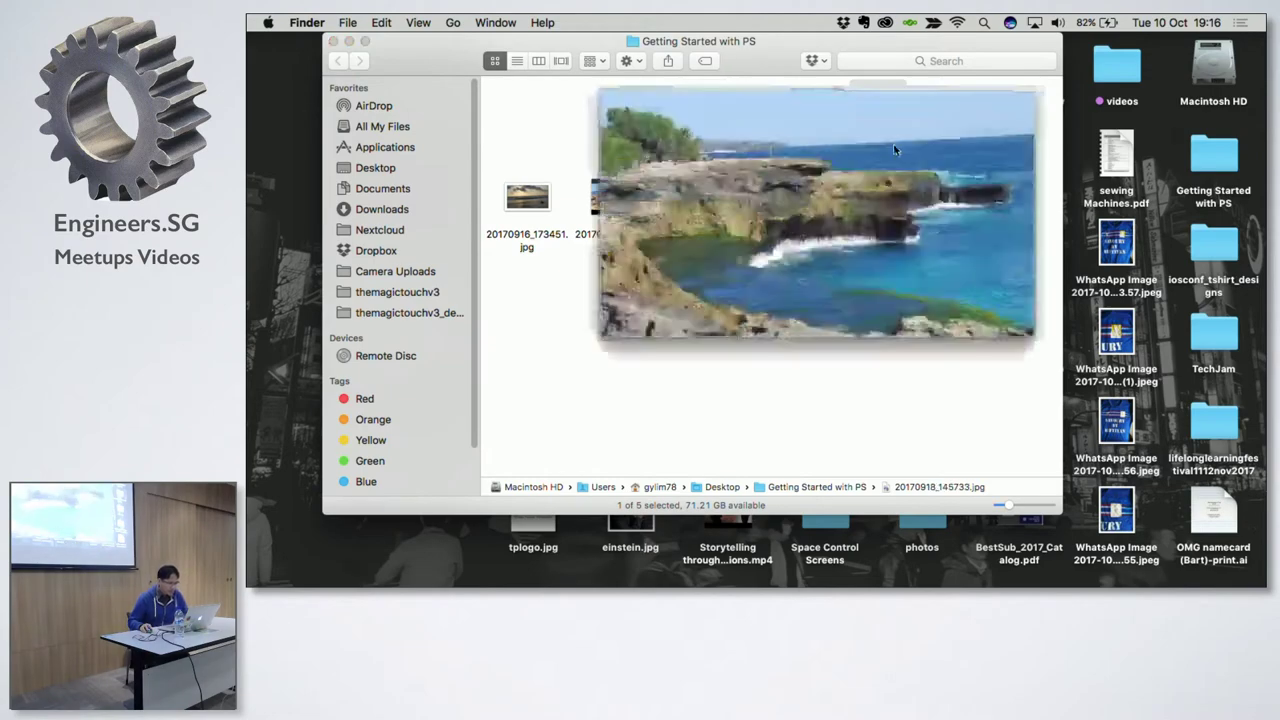
{"action": "key", "text": "space"}
{"action": "left_click", "coordinate": [702, 114]}
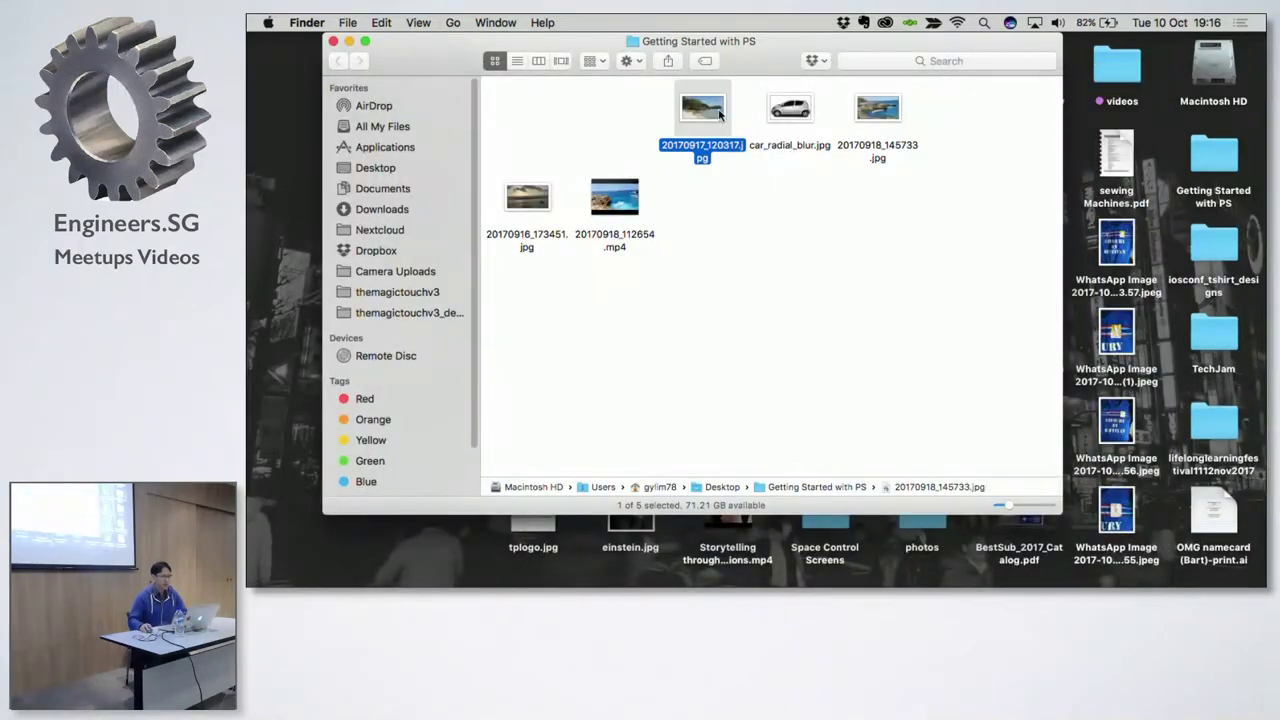
{"action": "left_click_drag", "start_coordinate": [705, 115], "coordinate": [448, 565]}
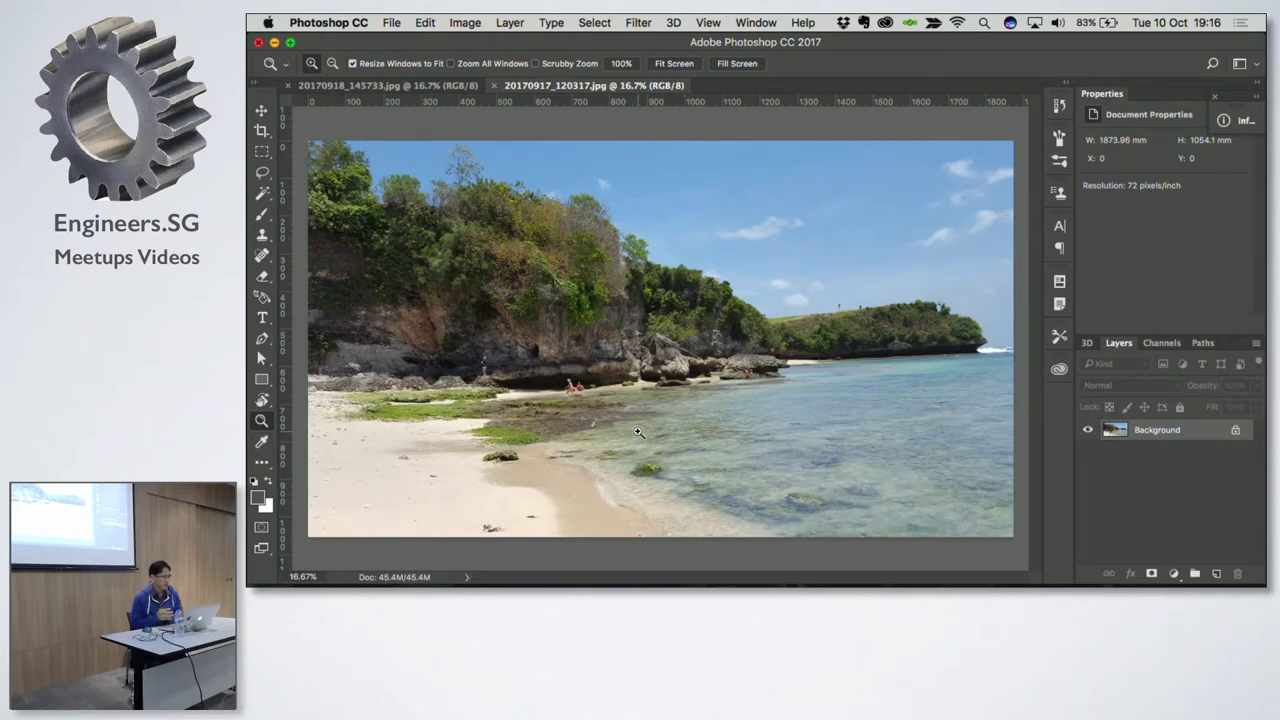
Step: Open Image Size and show the dimensions in inches: 73.778 × 41.5 at 72 pixels/inch
{"action": "left_click", "coordinate": [469, 26]}
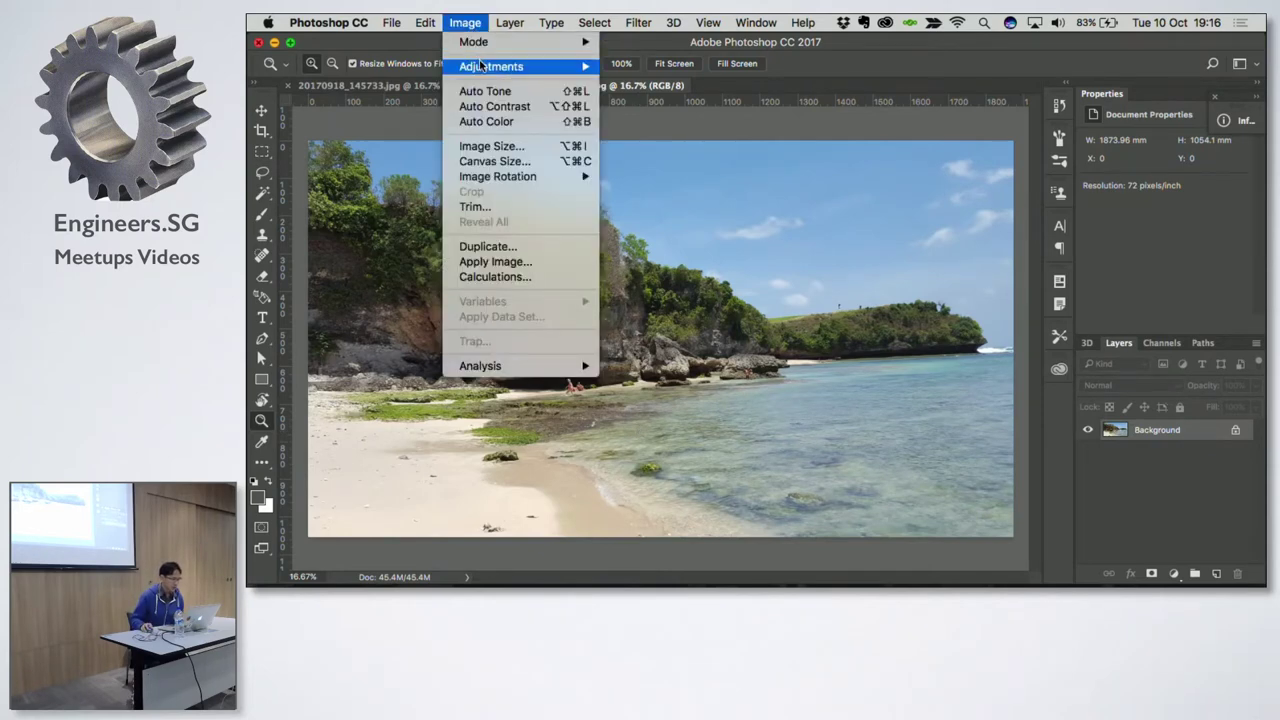
{"action": "left_click", "coordinate": [495, 147]}
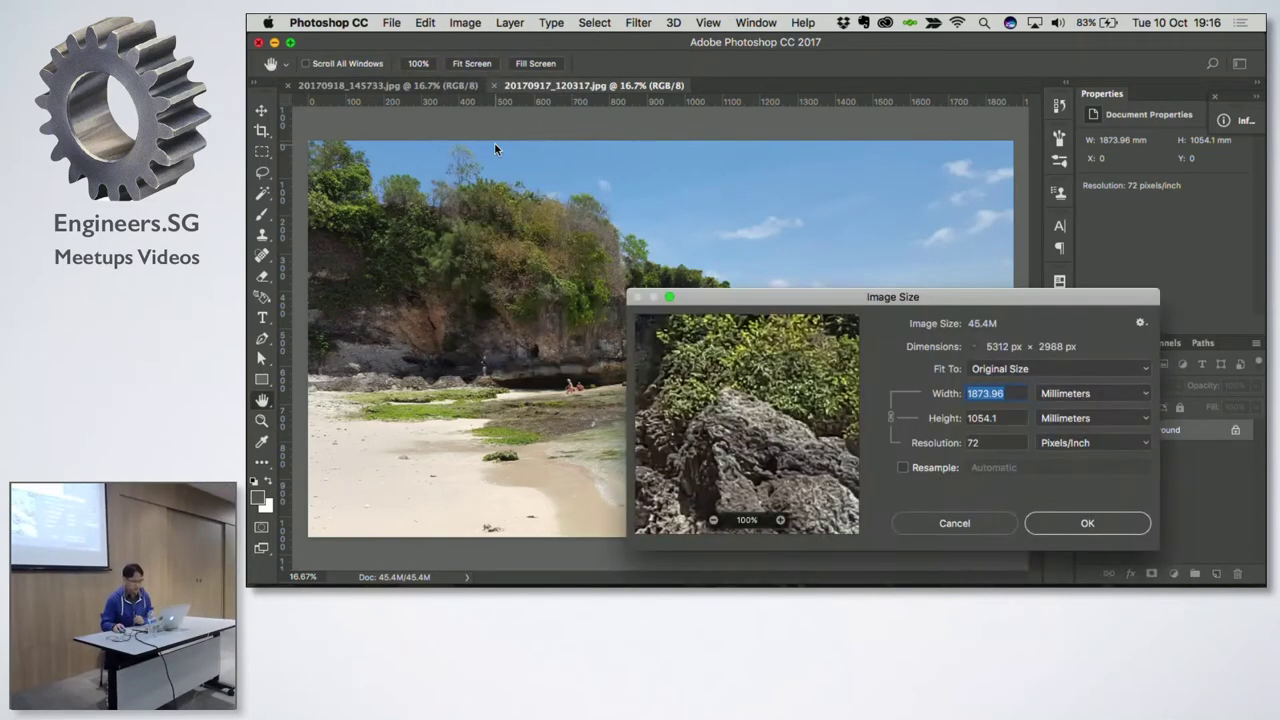
{"action": "mouse_move", "coordinate": [959, 303]}
{"action": "left_mouse_down"}
{"action": "mouse_move", "coordinate": [881, 208]}
{"action": "mouse_move", "coordinate": [784, 151]}
{"action": "left_mouse_up"}
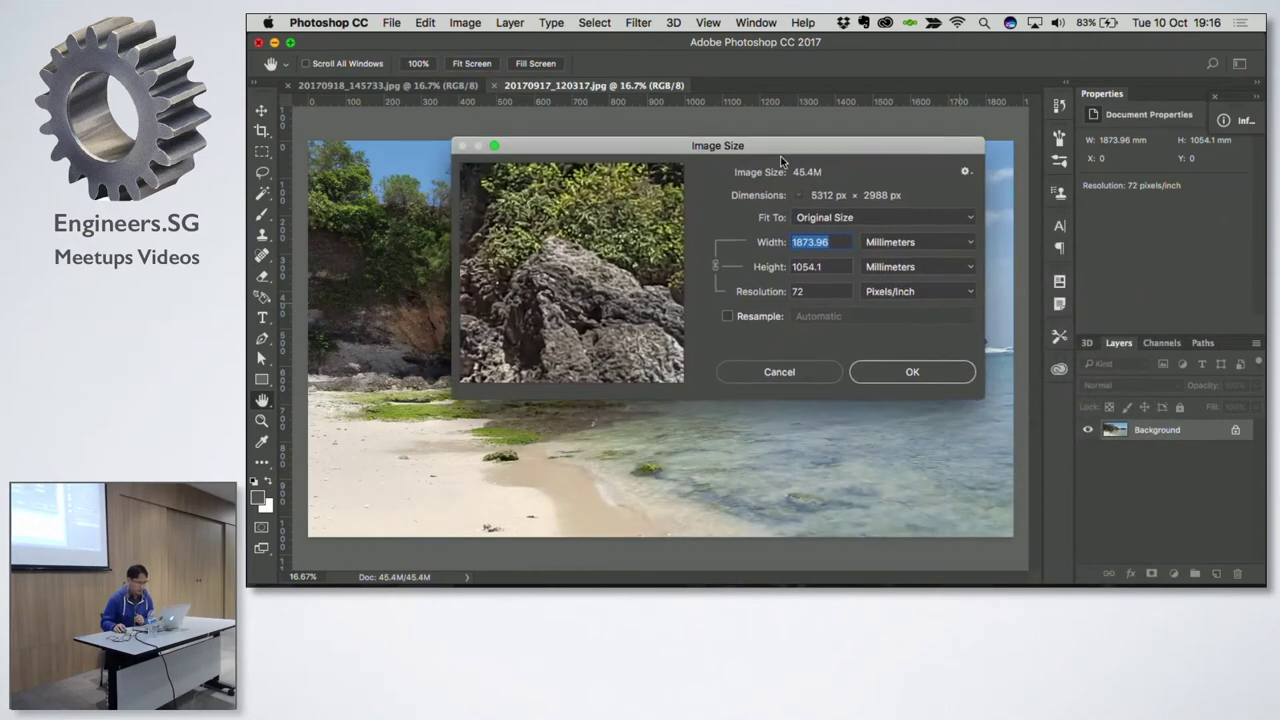
{"action": "mouse_move", "coordinate": [640, 200]}
{"action": "left_mouse_down"}
{"action": "mouse_move", "coordinate": [585, 200]}
{"action": "mouse_move", "coordinate": [601, 252]}
{"action": "mouse_move", "coordinate": [524, 248]}
{"action": "mouse_move", "coordinate": [549, 242]}
{"action": "mouse_move", "coordinate": [591, 266]}
{"action": "mouse_move", "coordinate": [580, 294]}
{"action": "mouse_move", "coordinate": [588, 266]}
{"action": "mouse_move", "coordinate": [652, 263]}
{"action": "left_mouse_up"}
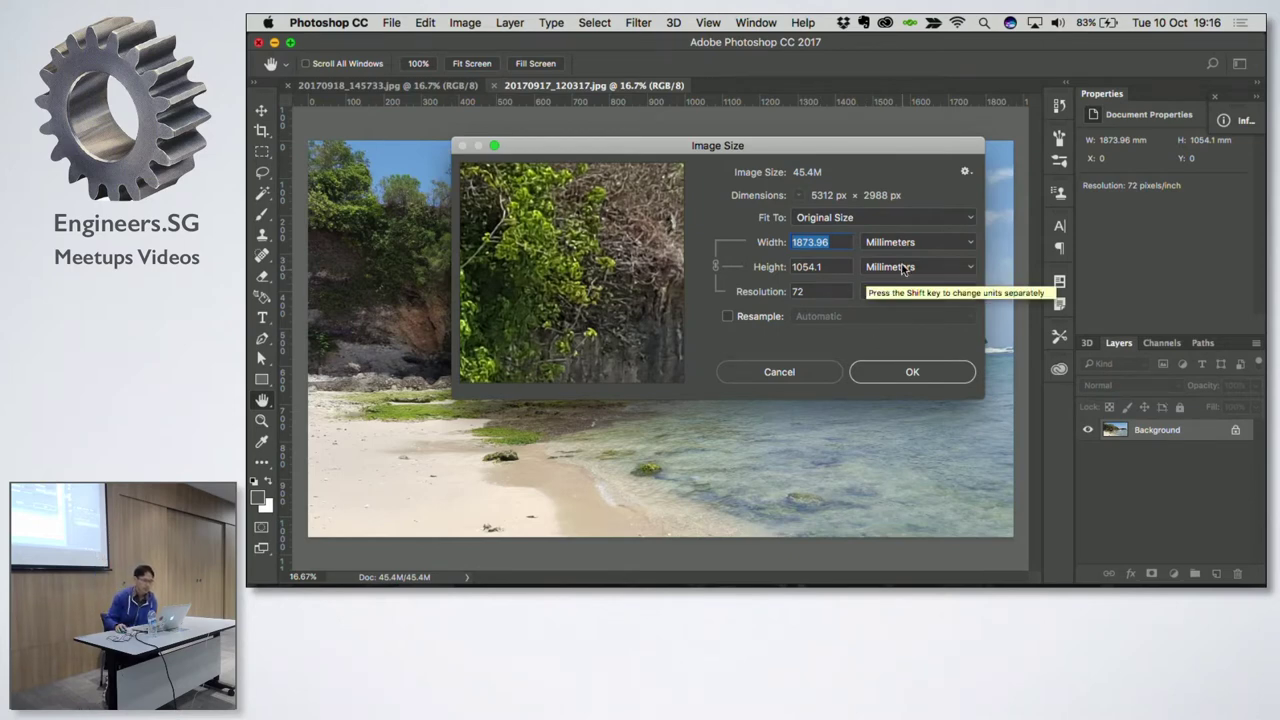
{"action": "left_click", "coordinate": [902, 241]}
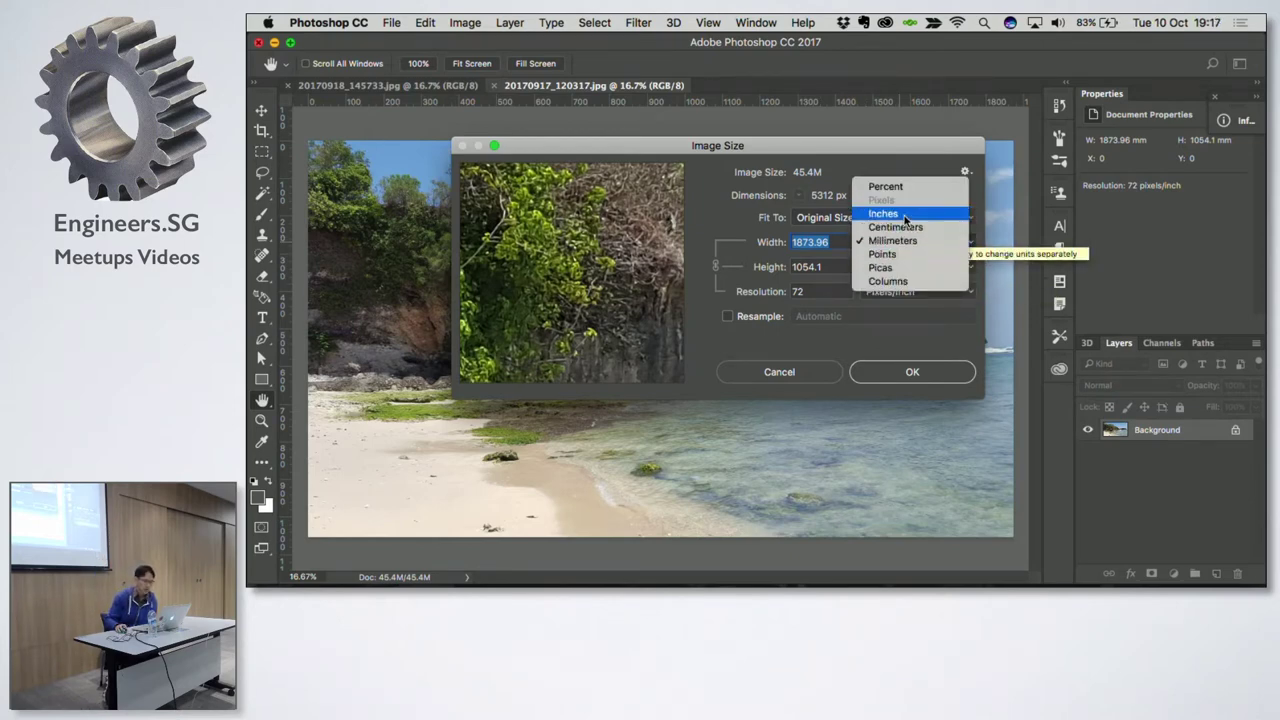
{"action": "left_click", "coordinate": [904, 214]}
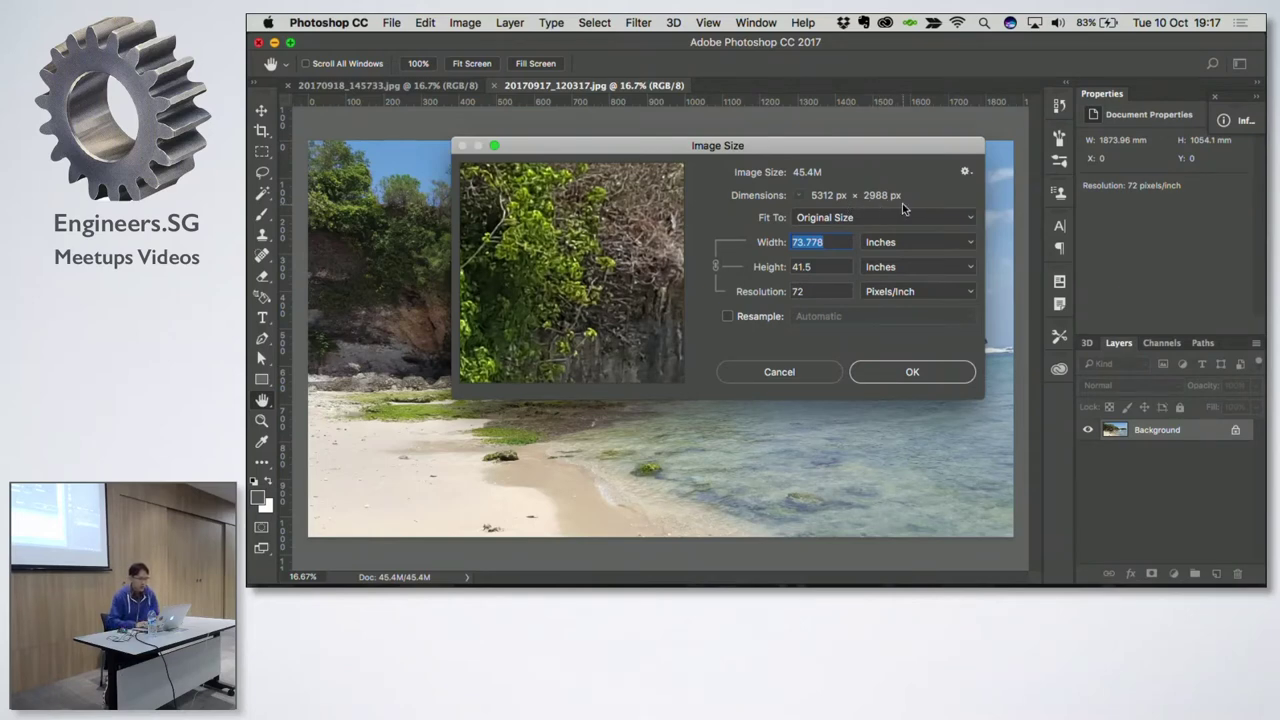
Step: Calculate 5312/72 in Spotlight to confirm the width, then clear the query
{"action": "key", "text": "super+space"}
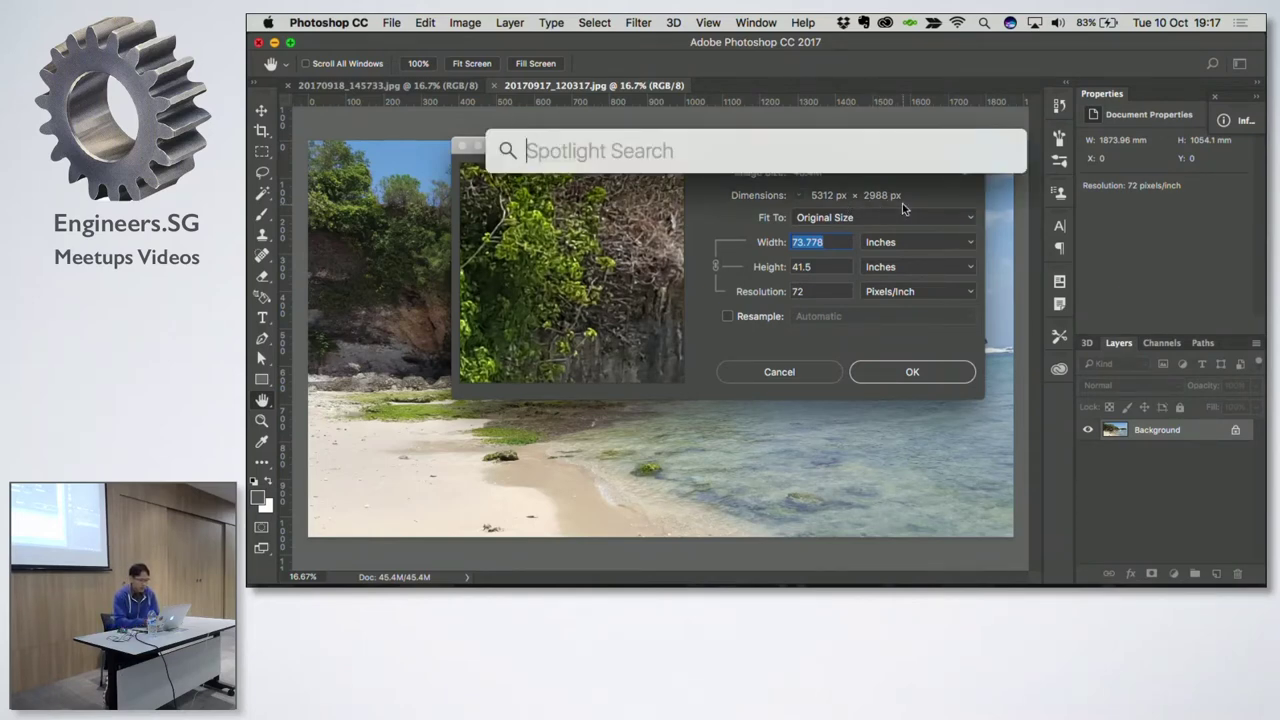
{"action": "type", "text": "5"}
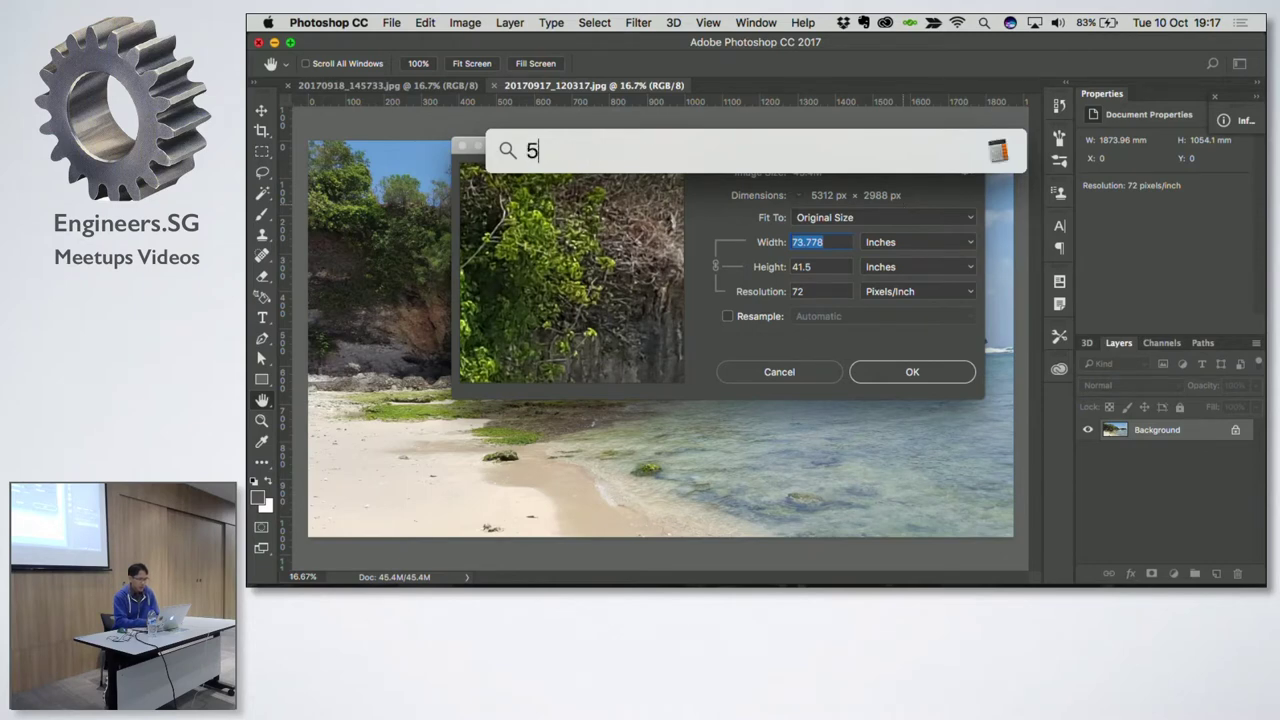
{"action": "type", "text": "312"}
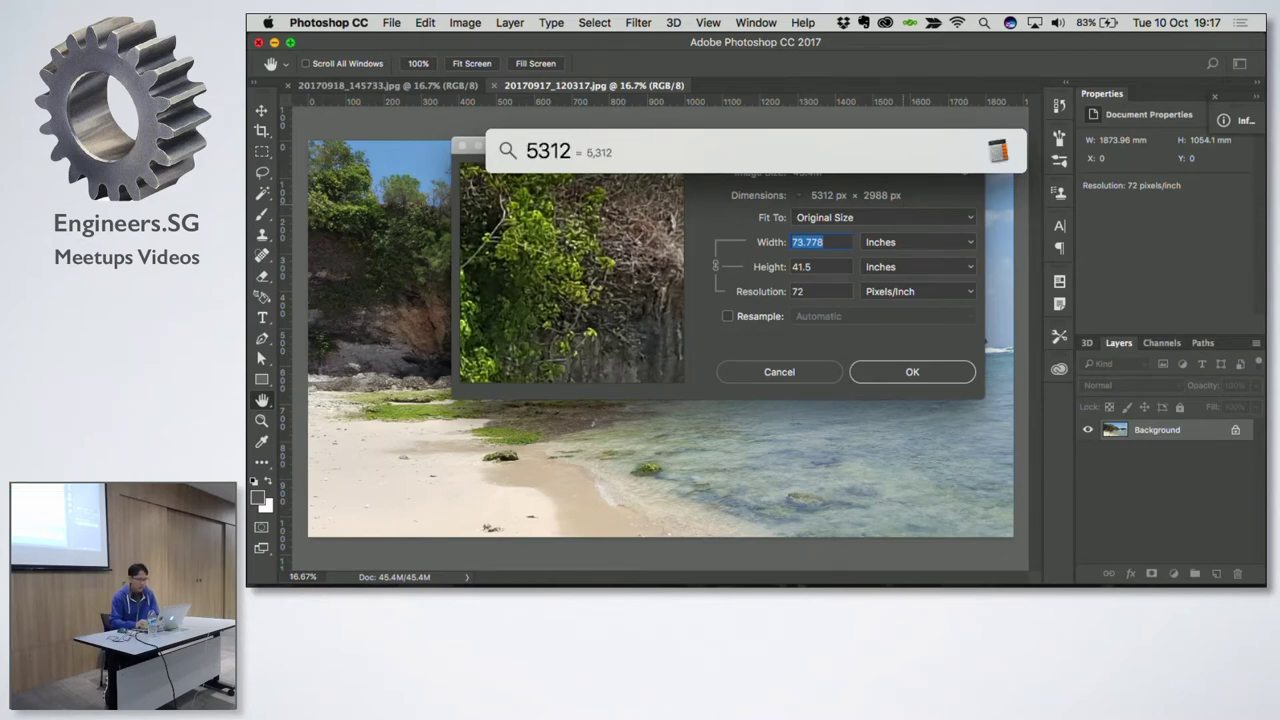
{"action": "type", "text": "/"}
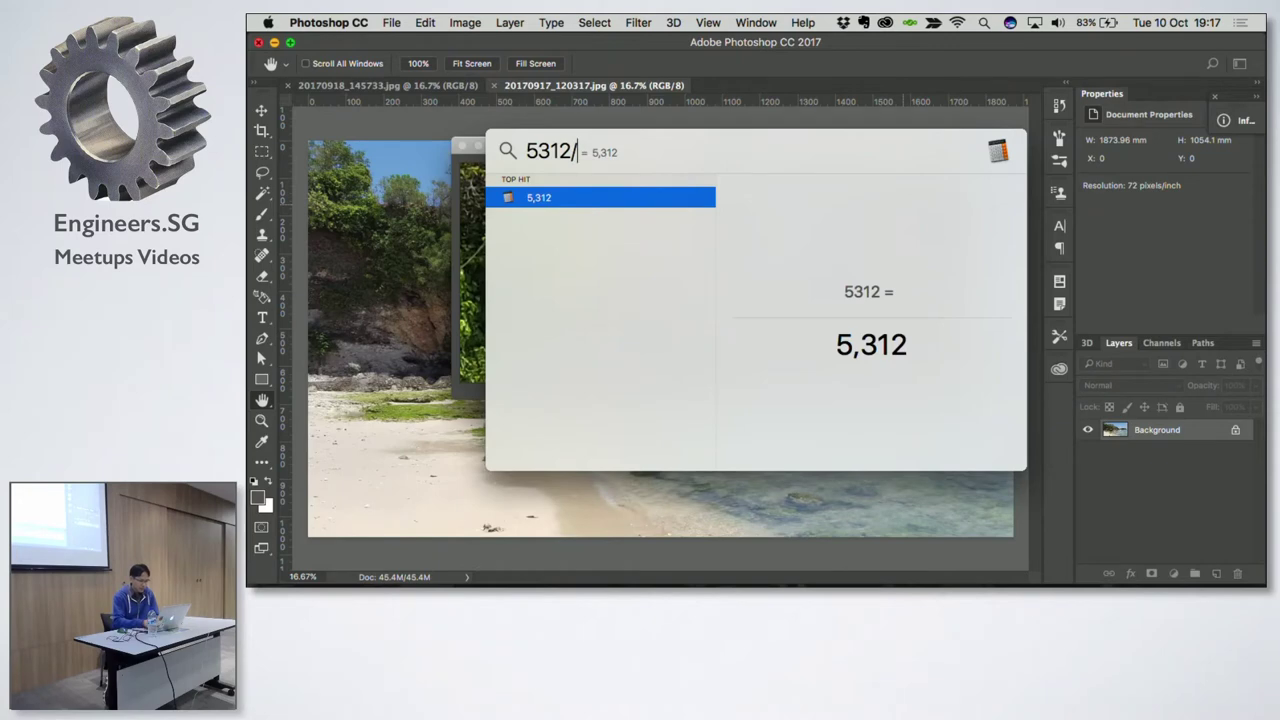
{"action": "type", "text": "72"}
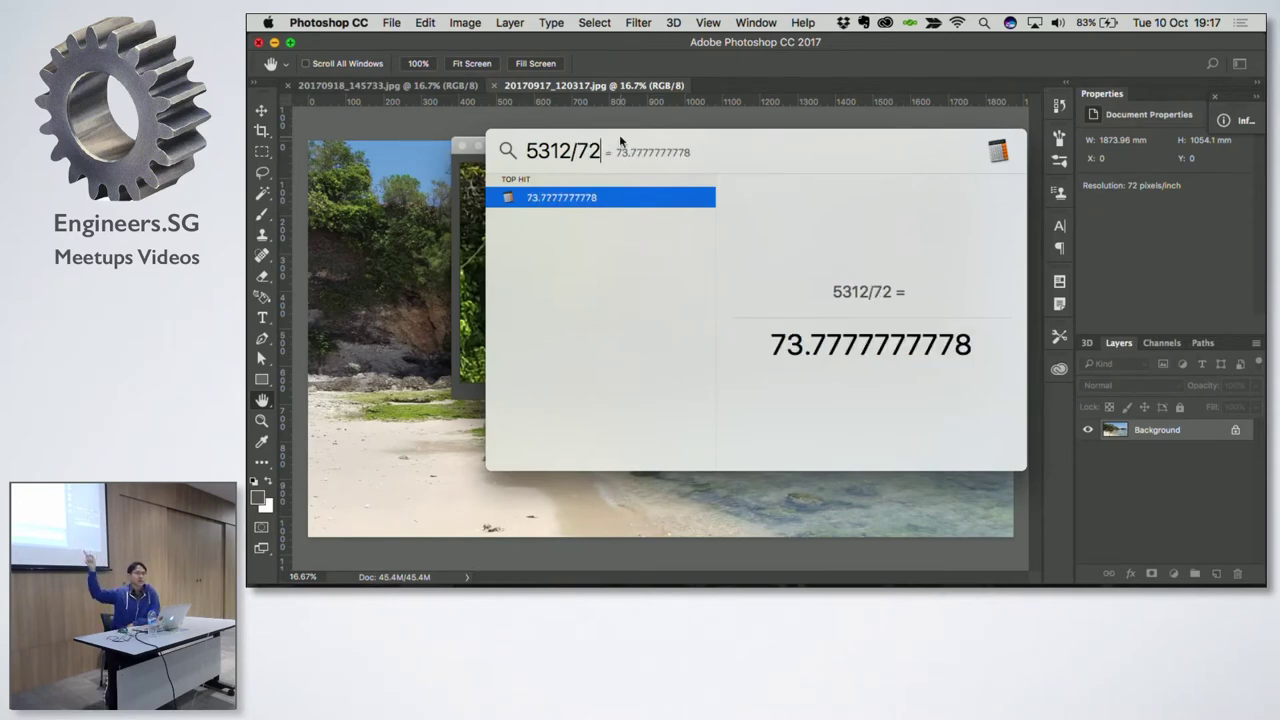
{"action": "key", "text": "Escape"}
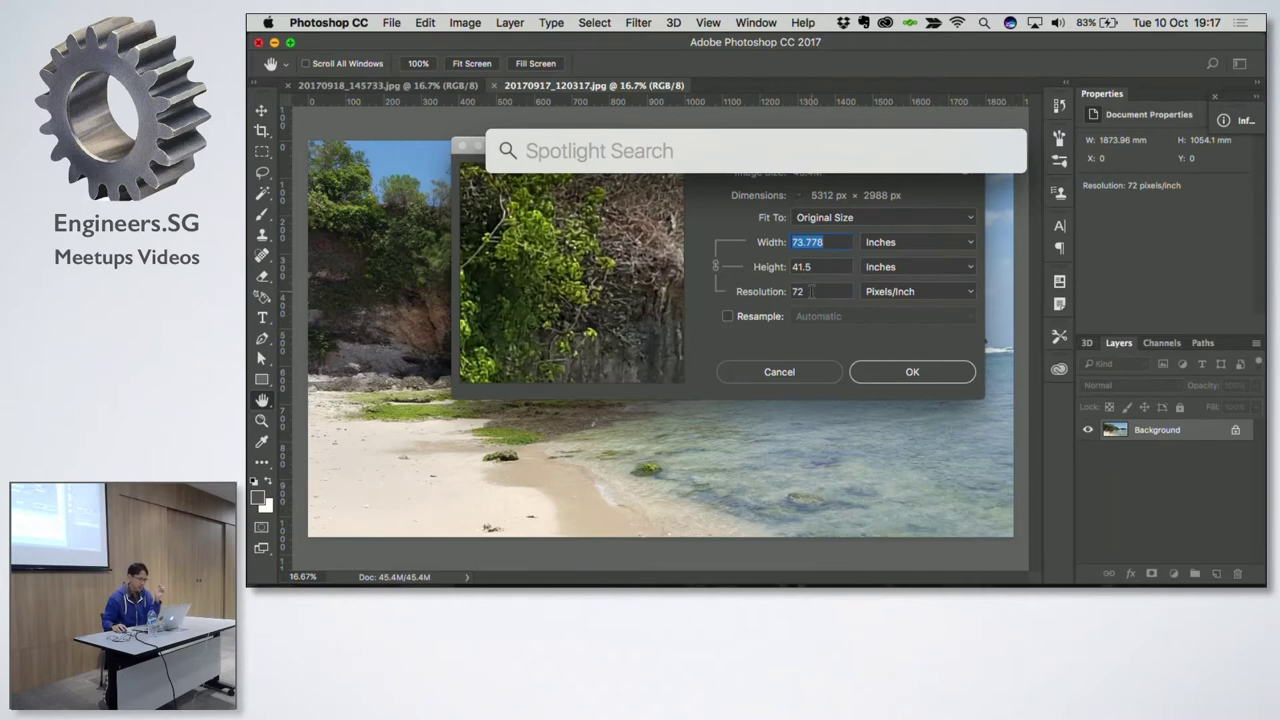
Step: With Resample off, try 300 pixels/inch, then set the Resolution back to 72
{"action": "left_click", "coordinate": [811, 291]}
{"action": "double_click", "coordinate": [806, 291]}
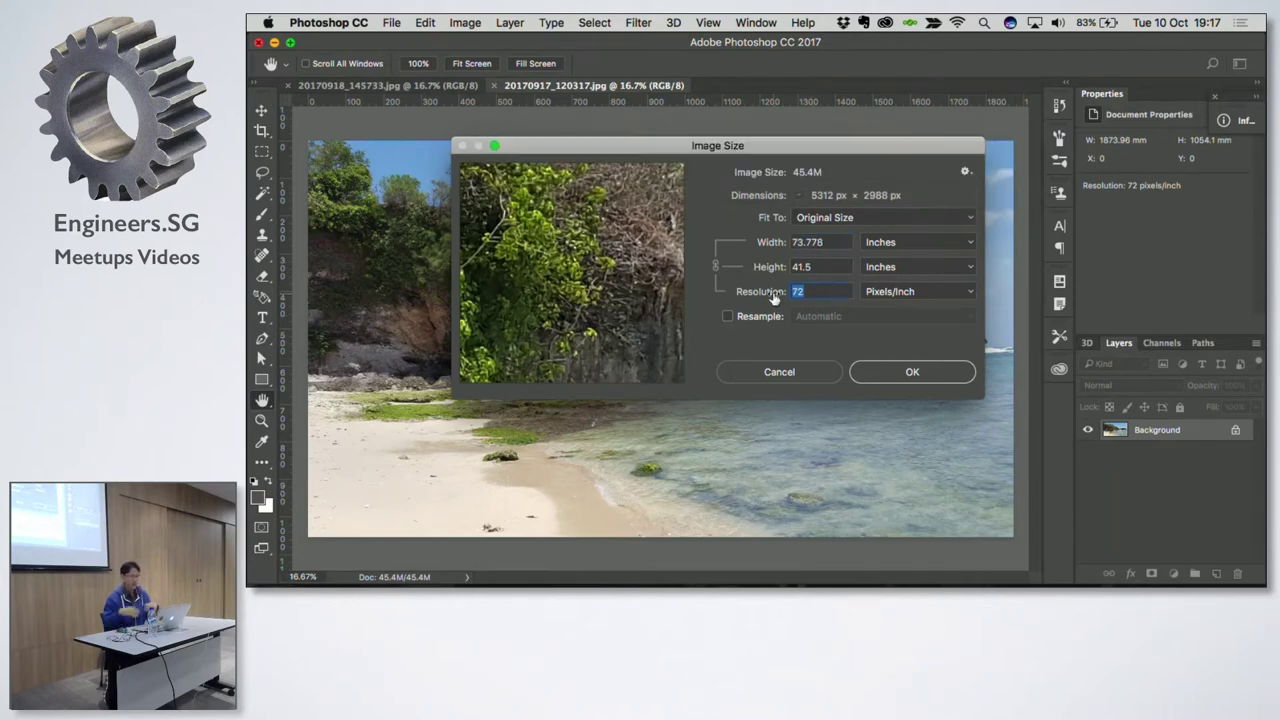
{"action": "type", "text": "300"}
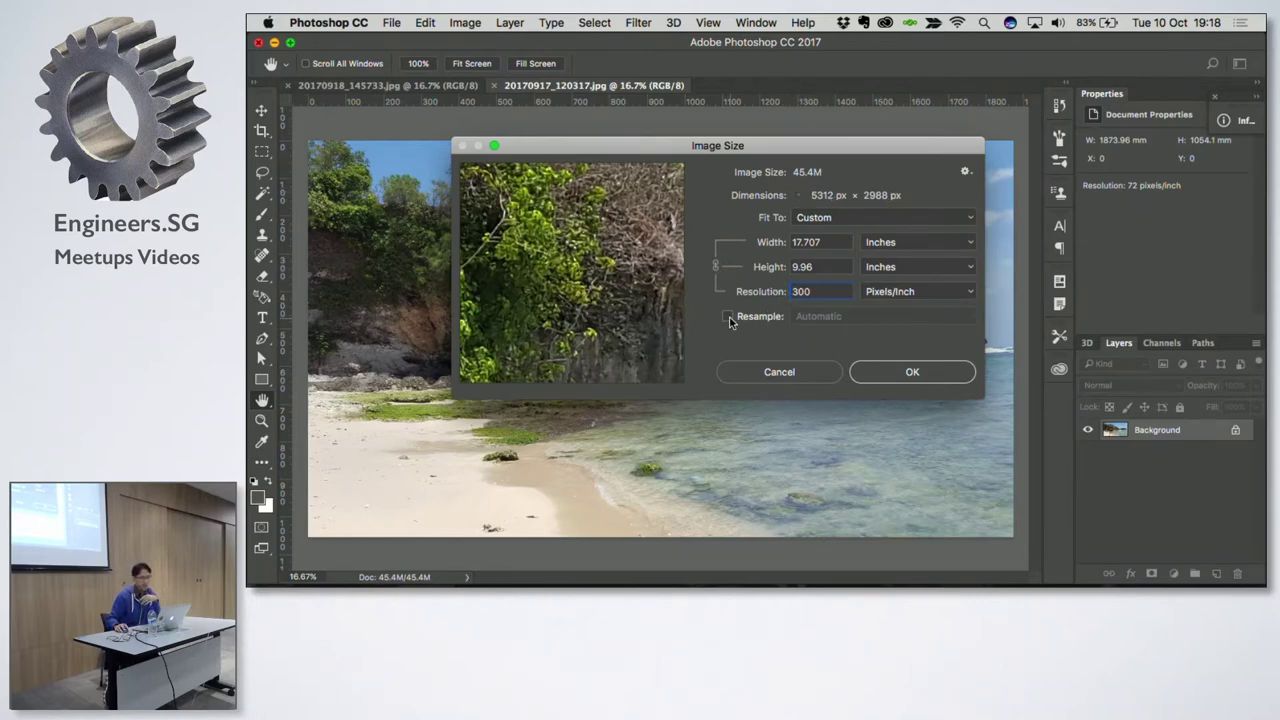
{"action": "left_click", "coordinate": [755, 293]}
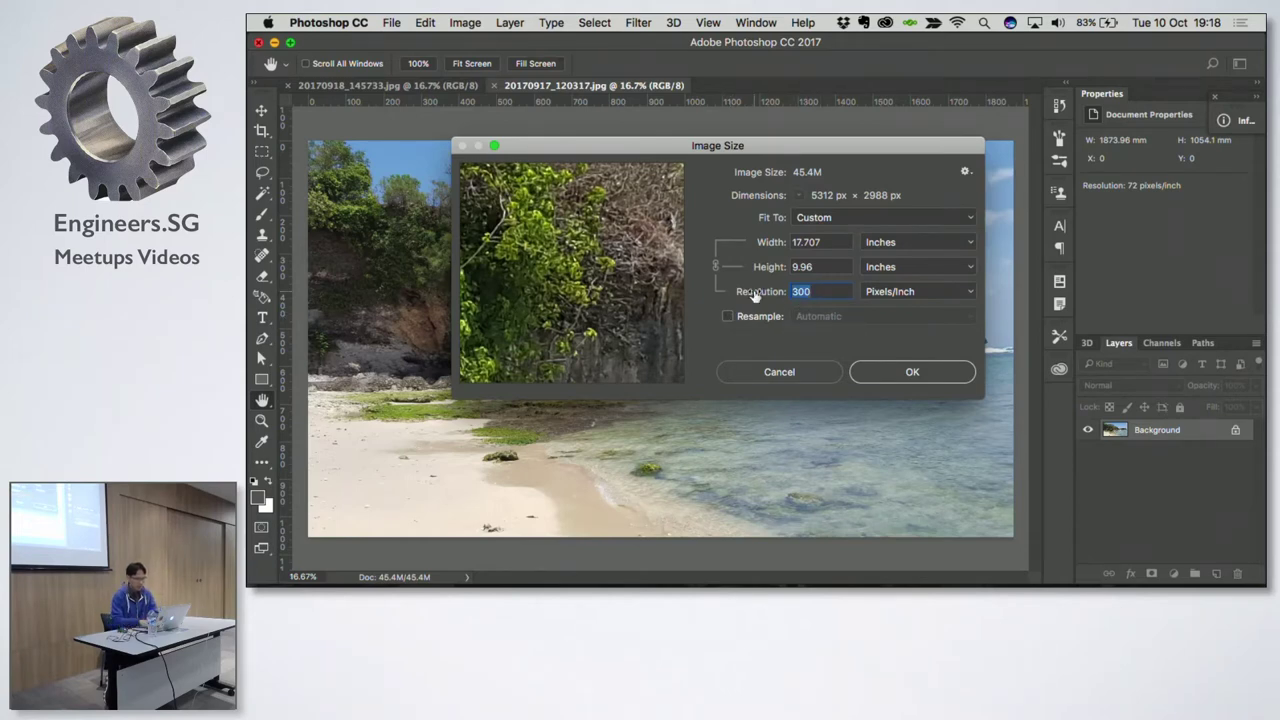
{"action": "type", "text": "72"}
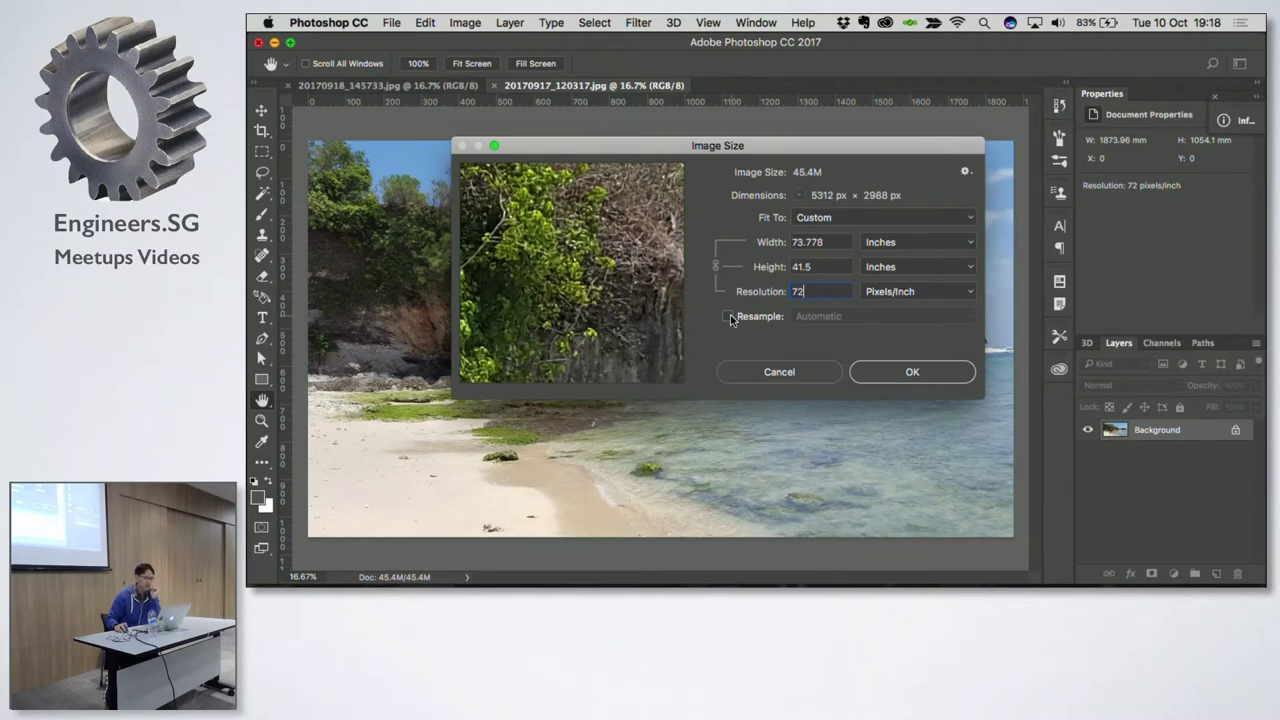
Step: Enable Resample and switch Resolution 300, 72, then 300 again, reaching 22133 × 12450 px
{"action": "left_click", "coordinate": [729, 316]}
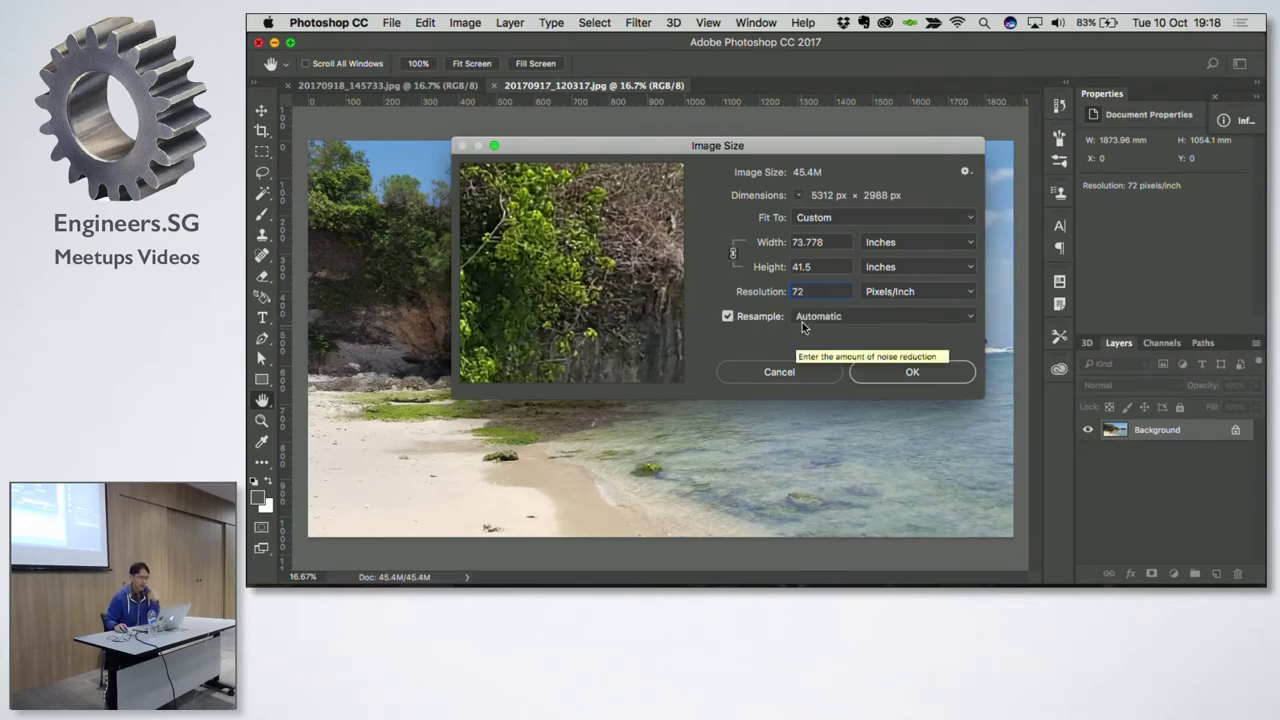
{"action": "double_click", "coordinate": [802, 291]}
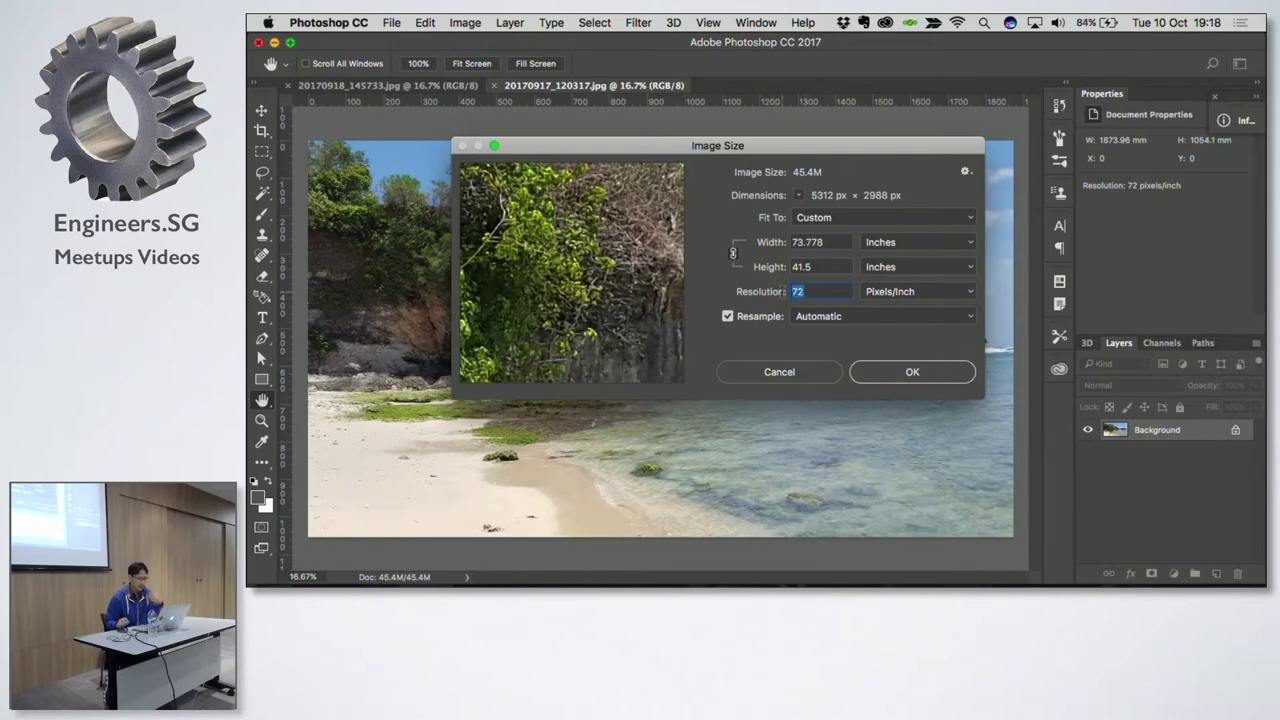
{"action": "type", "text": "300"}
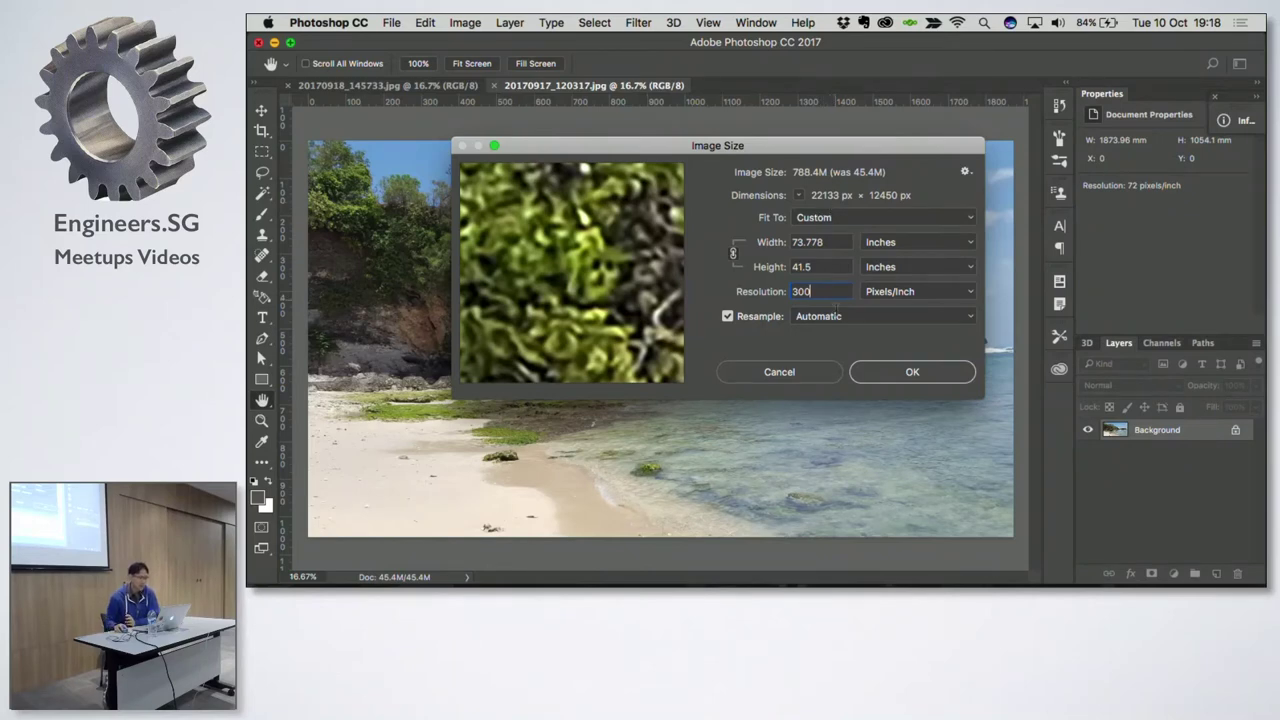
{"action": "left_click_drag", "start_coordinate": [820, 290], "coordinate": [717, 277]}
{"action": "type", "text": "72"}
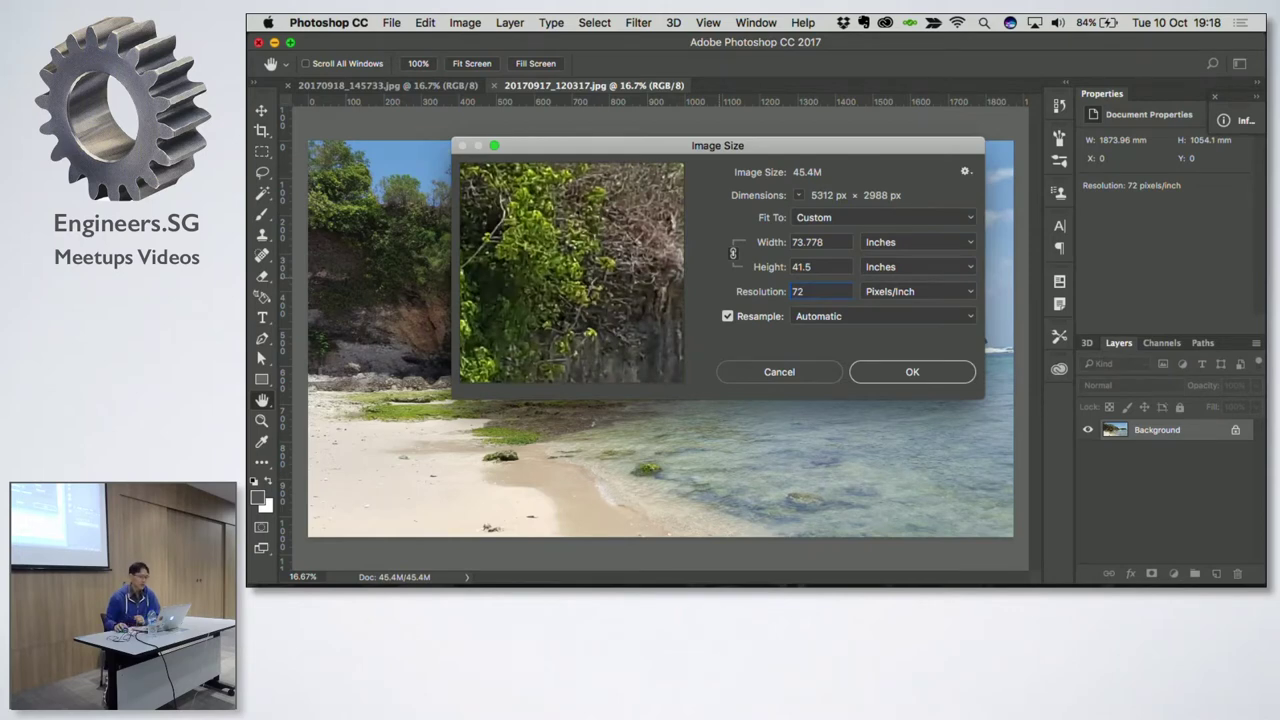
{"action": "double_click", "coordinate": [800, 291]}
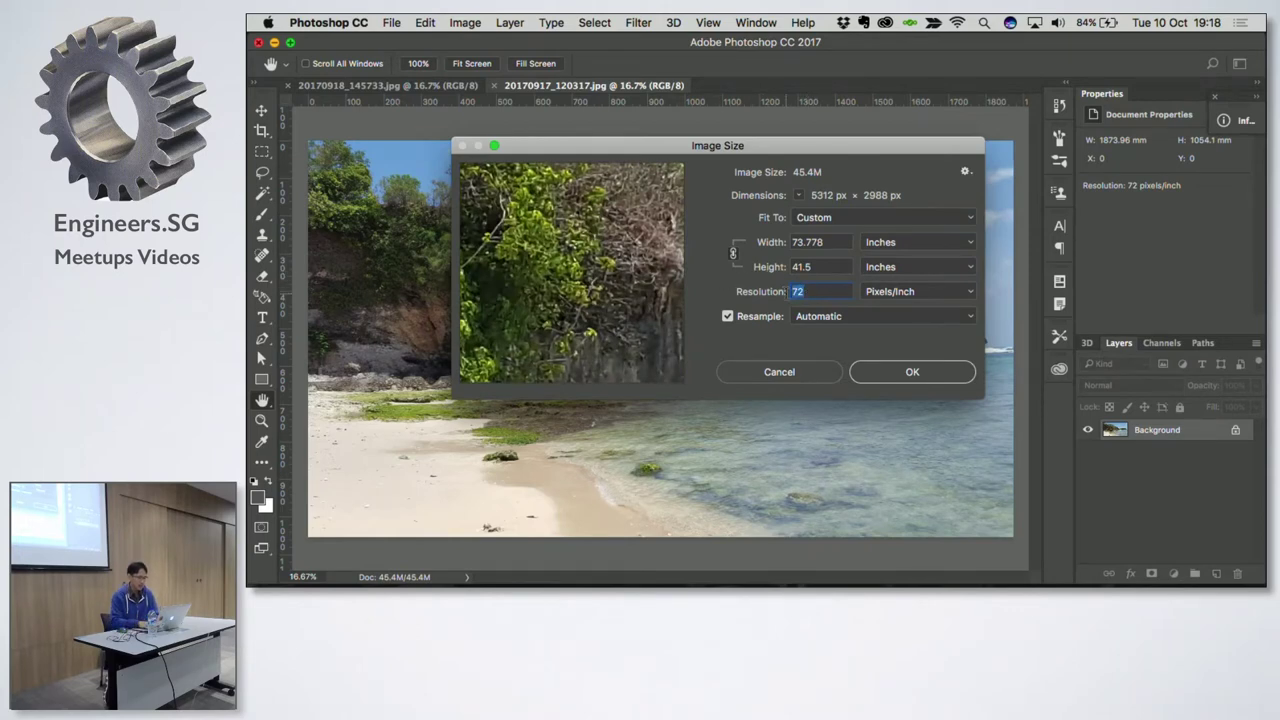
{"action": "type", "text": "300"}
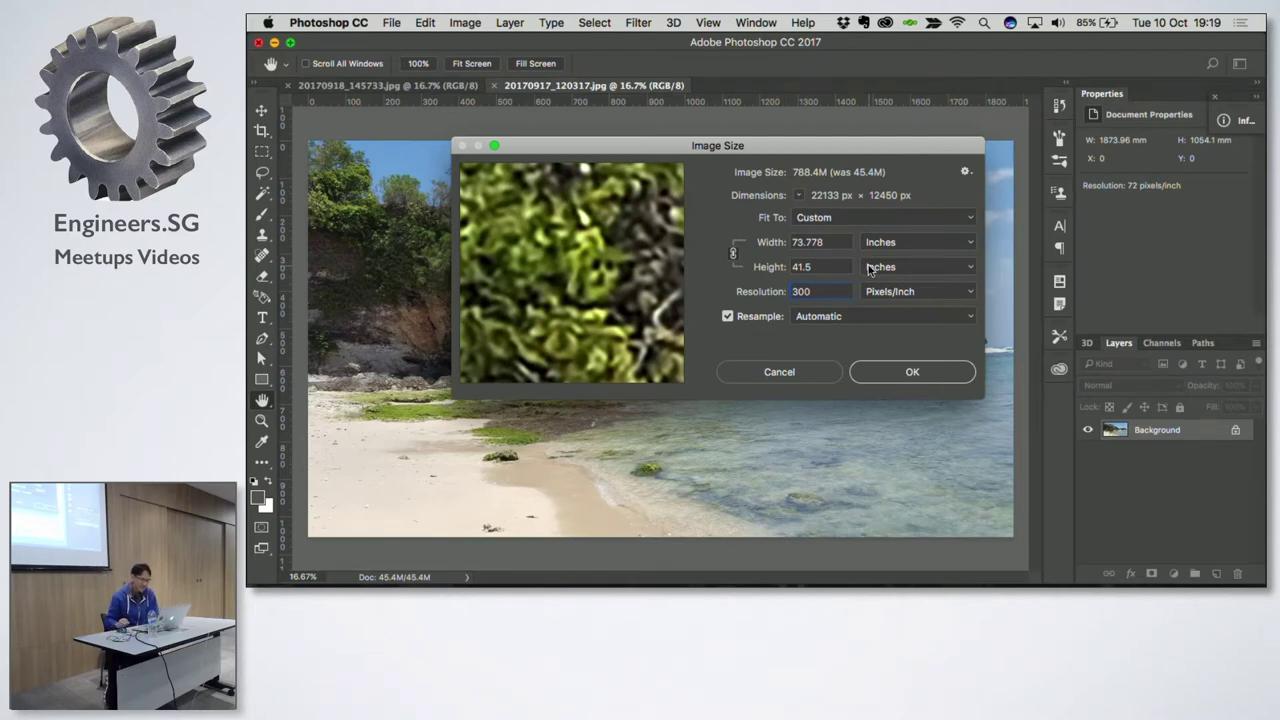
Step: Cancel the Image Size change and switch desktop spaces to the Keynote deck
{"action": "key", "text": "Escape"}
{"action": "key", "text": "z"}
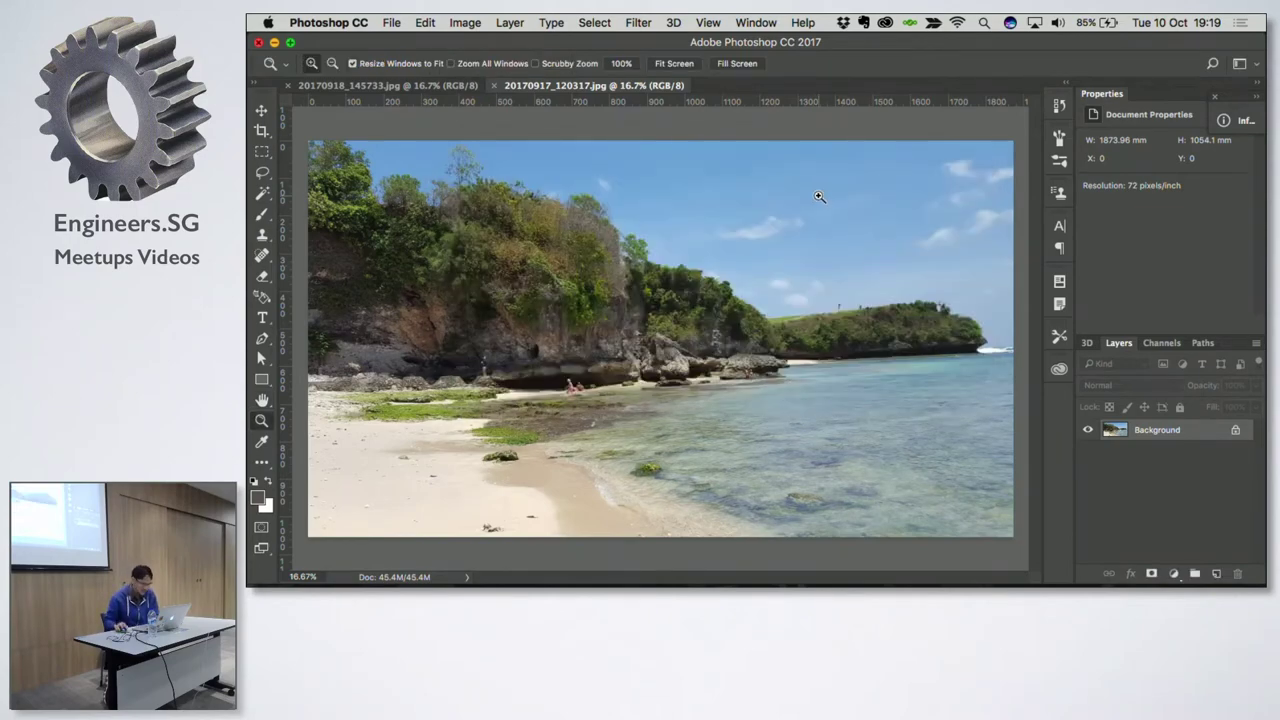
{"action": "key", "text": "ctrl+Left"}
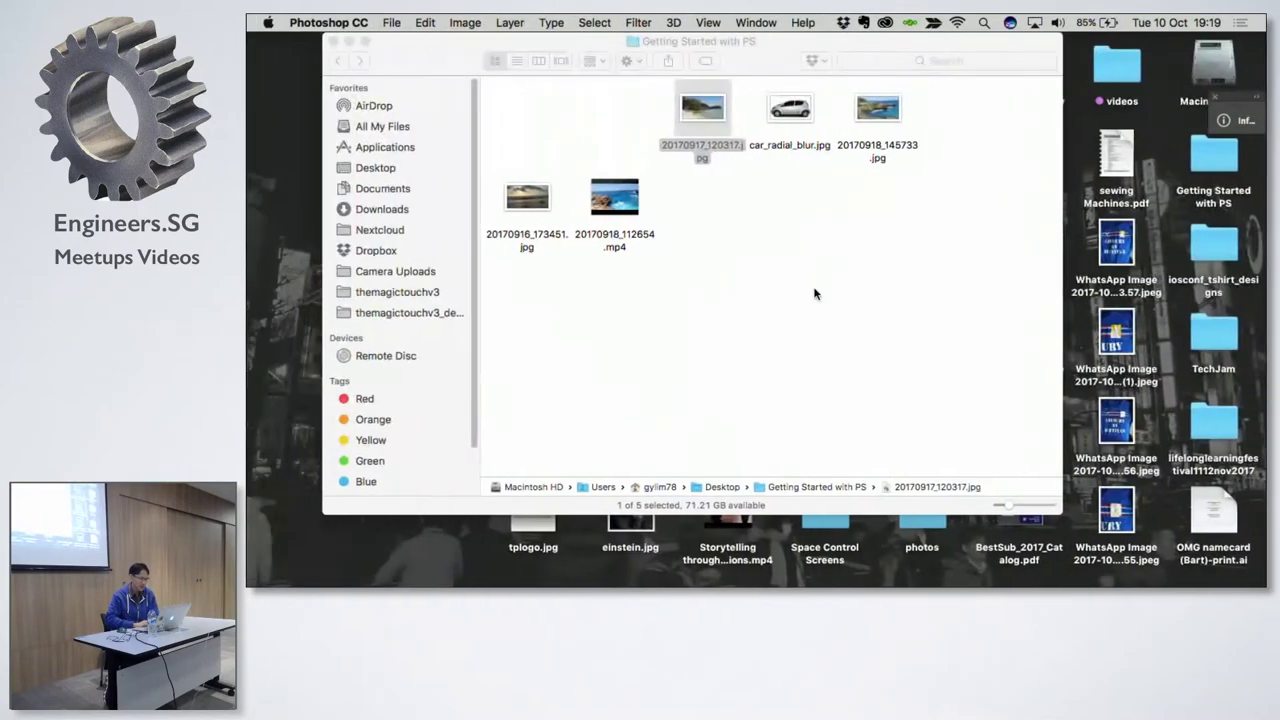
{"action": "key", "text": "ctrl+Right"}
{"action": "key", "text": "ctrl+Up"}
{"action": "key", "text": "ctrl+Left"}
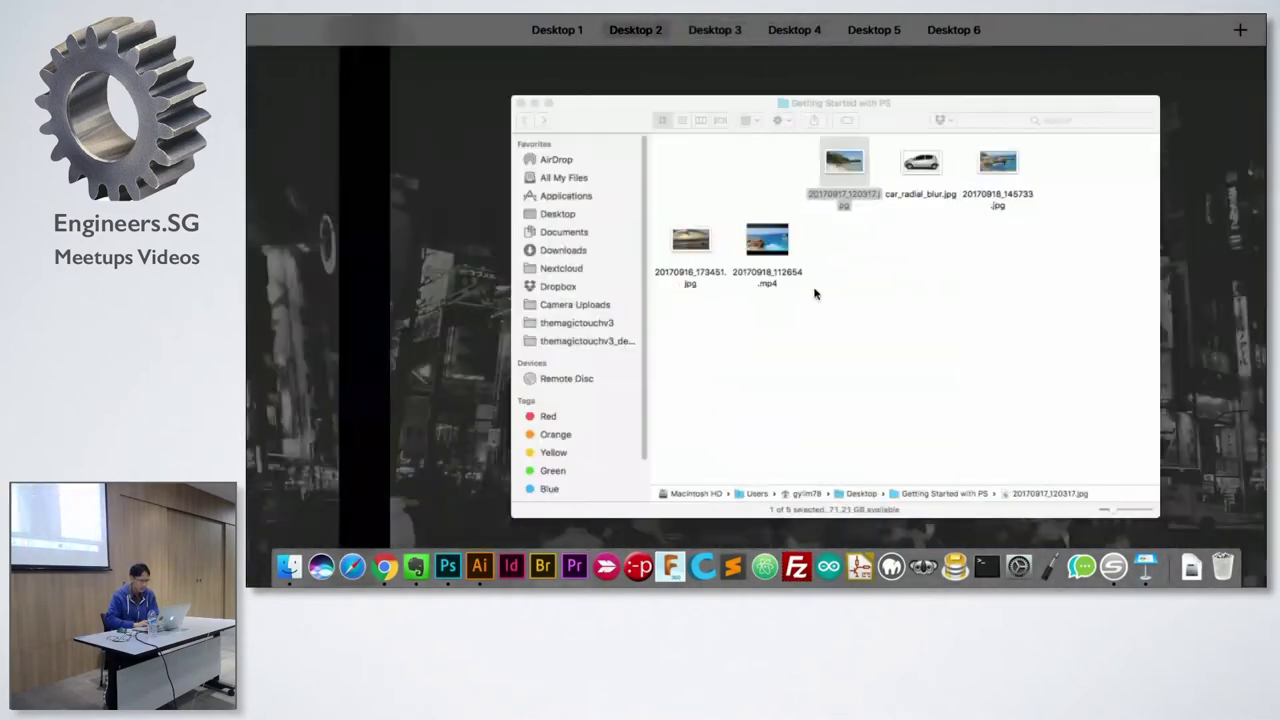
{"action": "key", "text": "ctrl+Left"}
{"action": "left_click", "coordinate": [704, 269]}
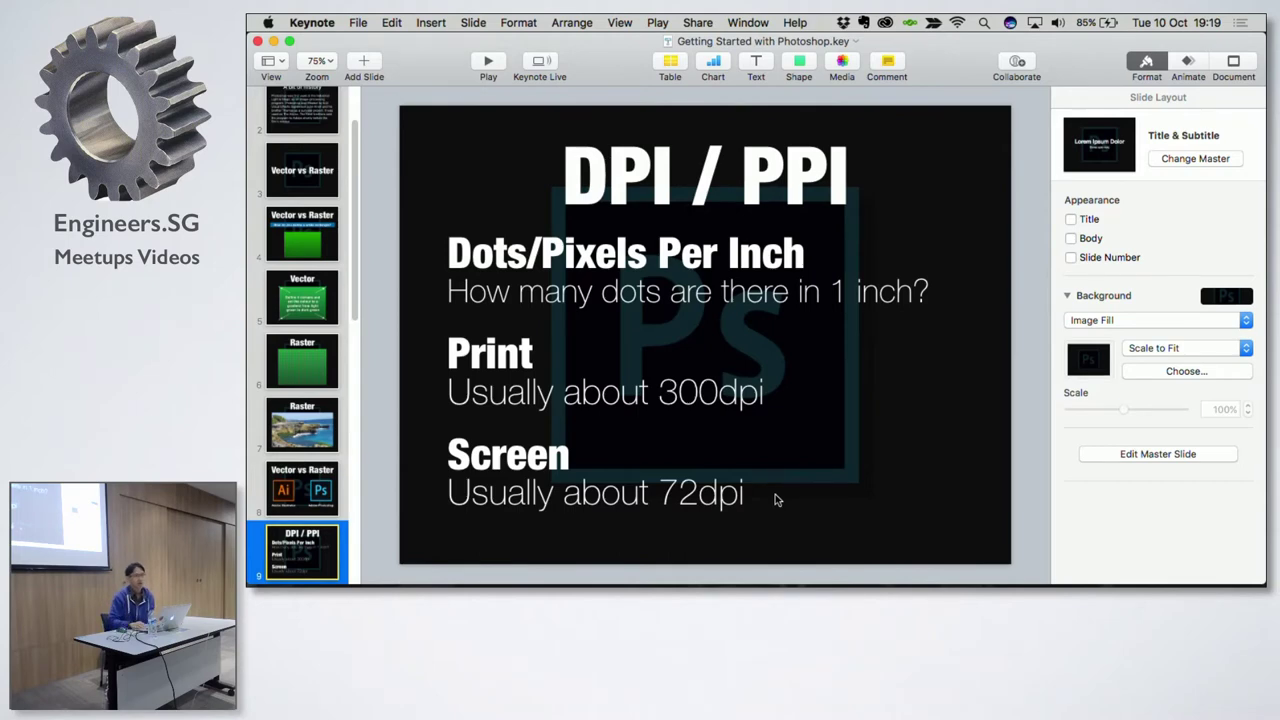
Step: Advance to slide 10, the 'Keyboard Shortcuts' title slide
{"action": "key", "text": "Down"}
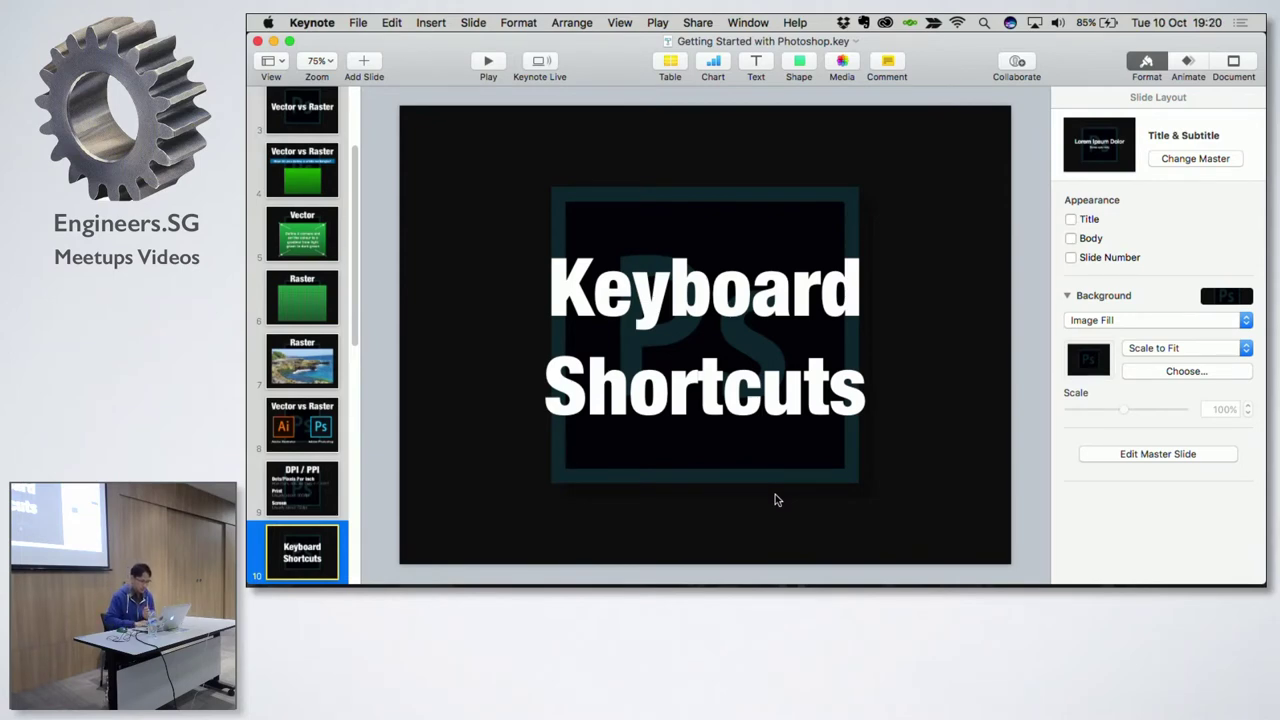
Step: Switch back to the Photoshop desktop space, where the beach photo is showing
{"action": "key", "text": "ctrl+Right"}
{"action": "key", "text": "ctrl+Right"}
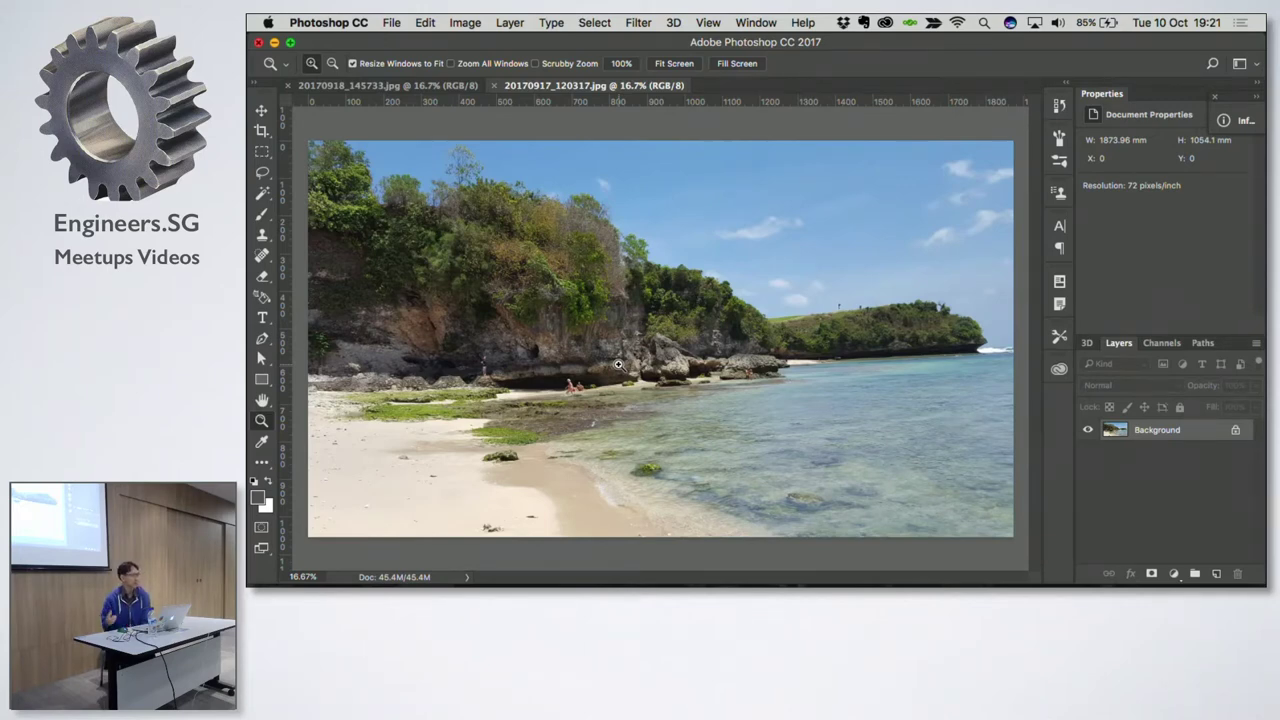
Step: Close the beach photo 20170917_120317.jpg and switch over to the Keynote slides
{"action": "left_click", "coordinate": [495, 86]}
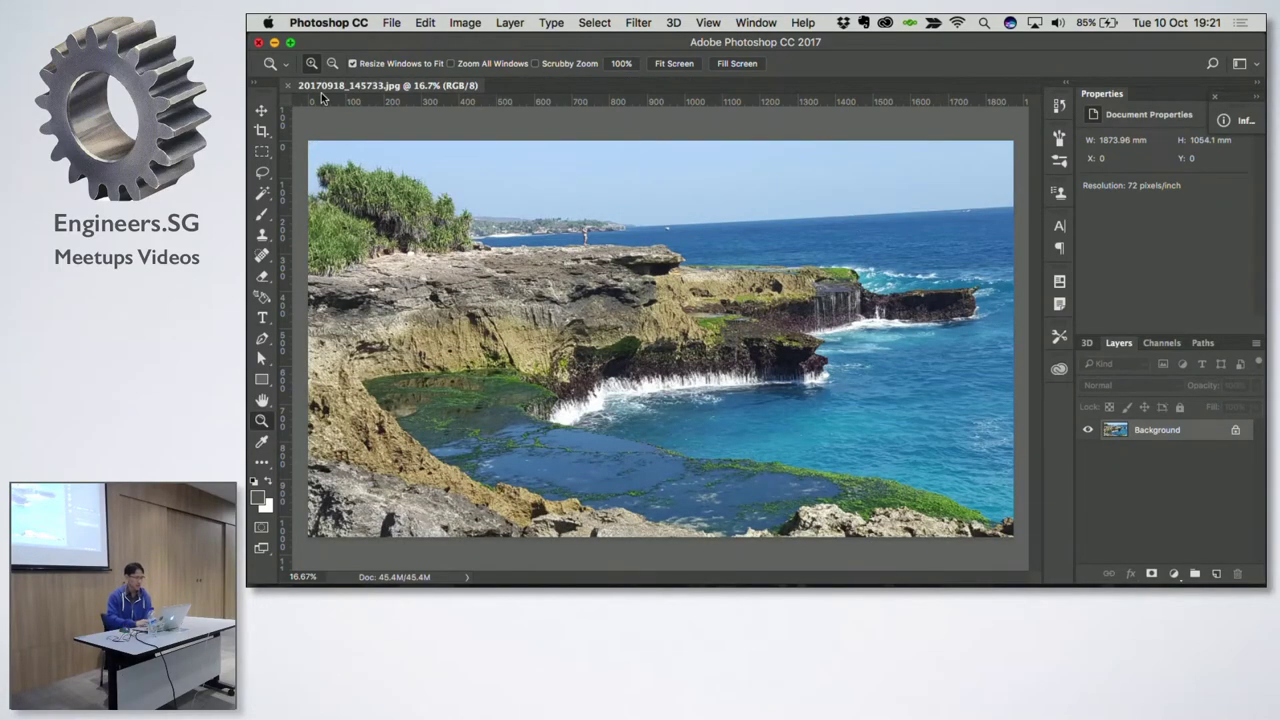
{"action": "key", "text": "ctrl+Left"}
{"action": "key", "text": "ctrl+Left"}
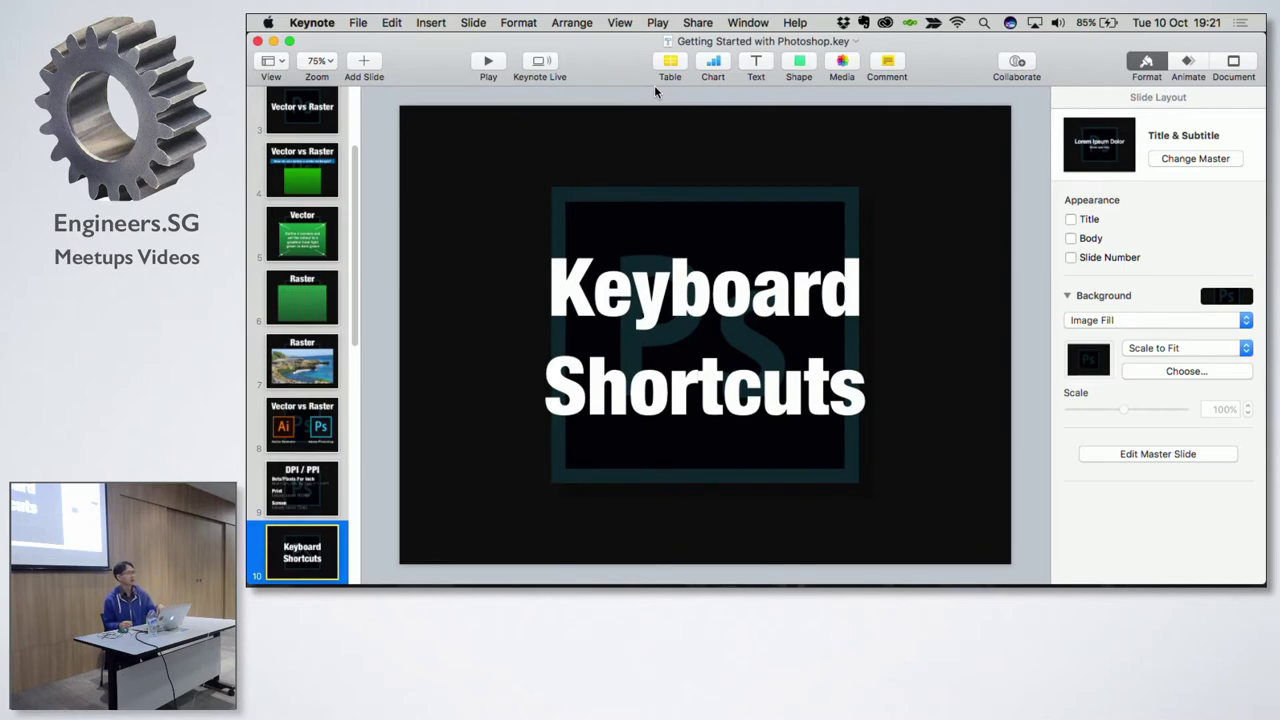
Step: Move two desktop spaces over to reach Photoshop's coastal cliff photo 20170918_145733.jpg
{"action": "key", "text": "ctrl+Right"}
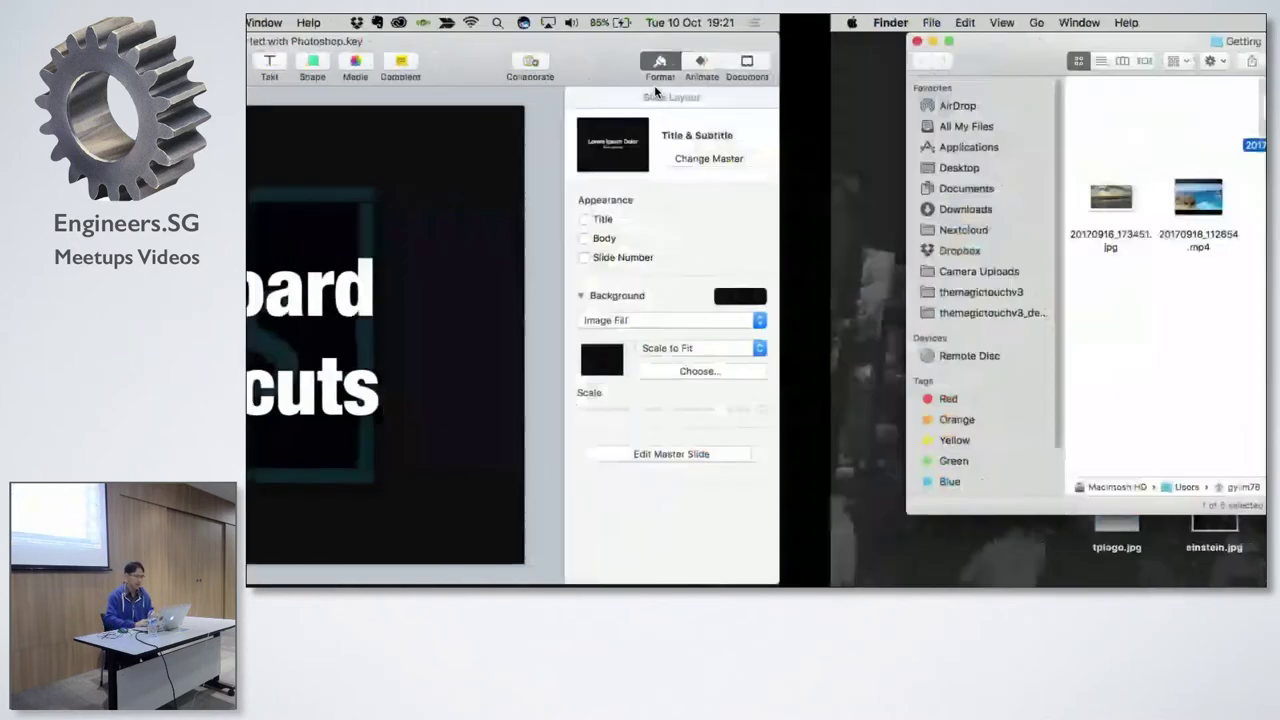
{"action": "key", "text": "ctrl+Right"}
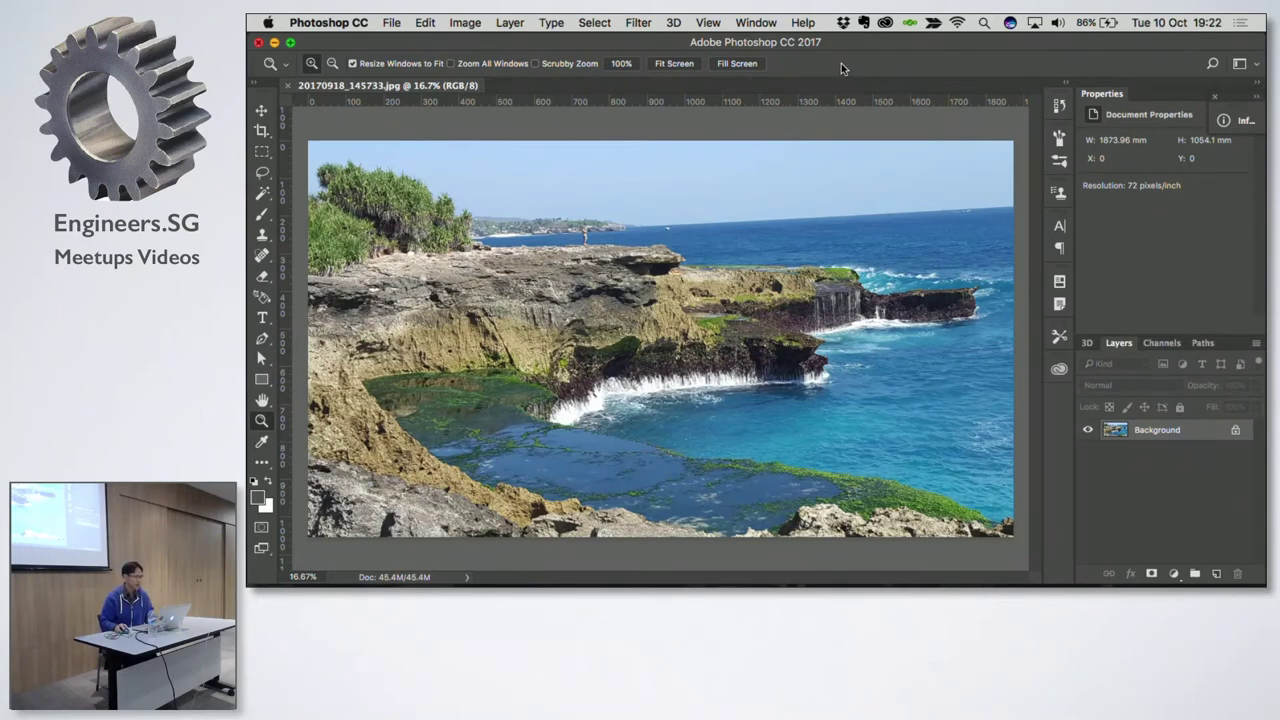
Step: Create a new blank document and unlock its Background into an editable Layer 0
{"action": "key", "text": "super+n"}
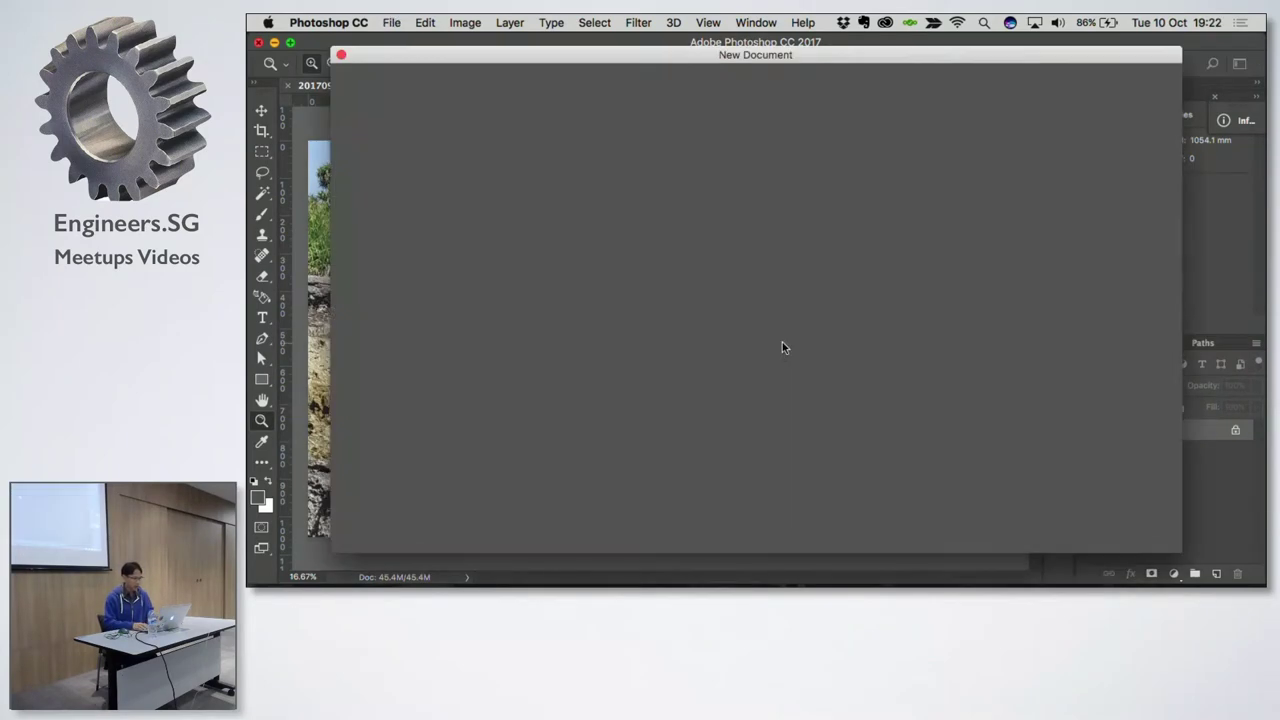
{"action": "key", "text": "Return"}
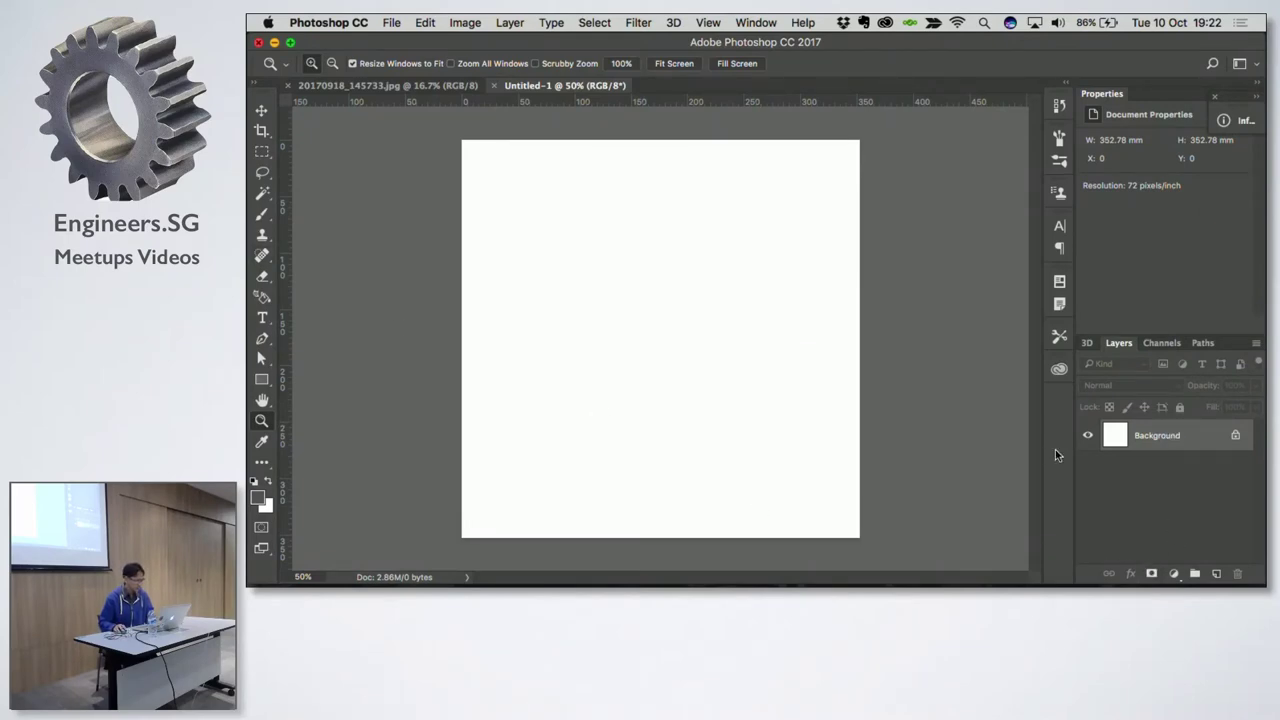
{"action": "left_click", "coordinate": [1235, 435]}
{"action": "double_click", "coordinate": [1234, 437]}
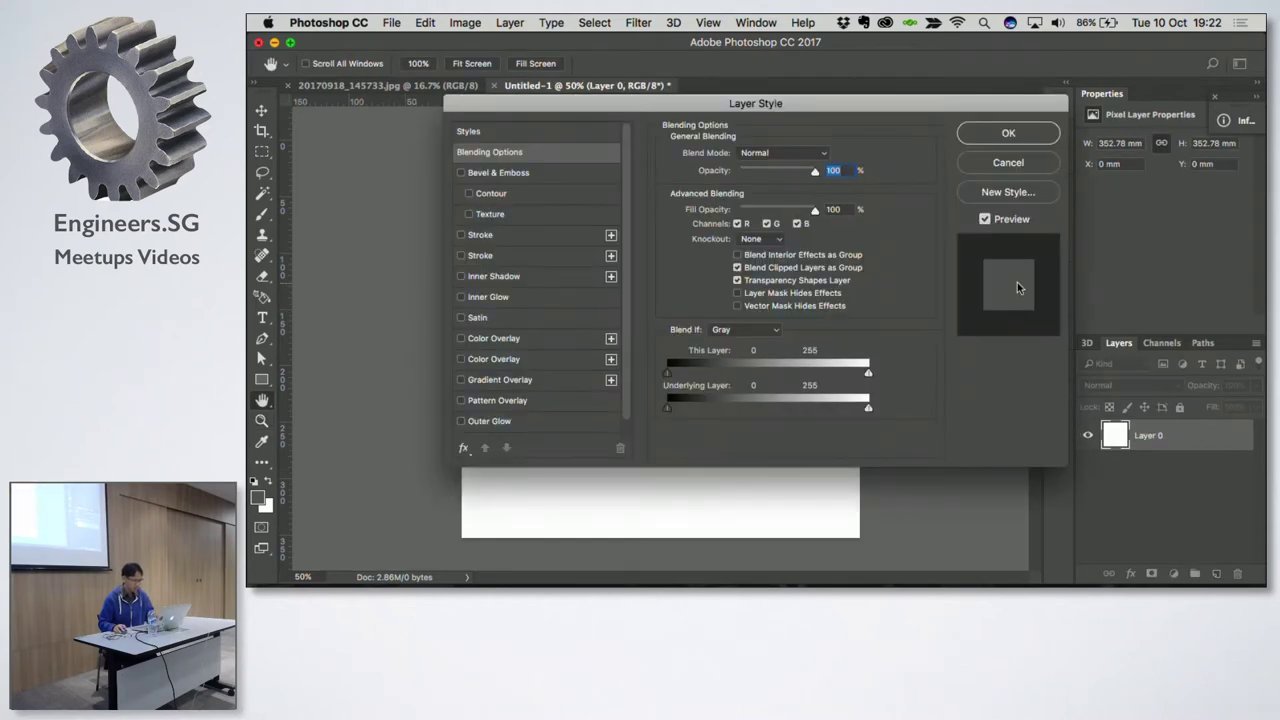
{"action": "key", "text": "Escape"}
Step: Trial-scale the white layer to about 69% with Free Transform, then cancel it
{"action": "key", "text": "ctrl+t"}
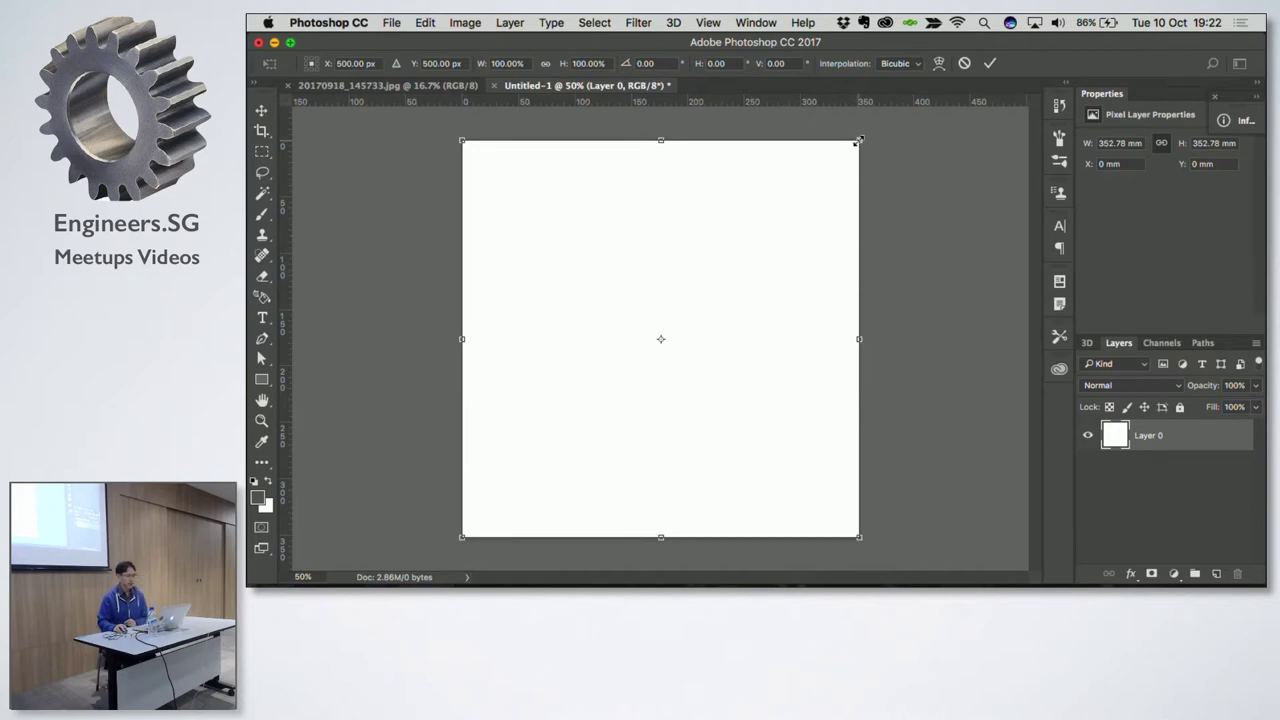
{"action": "mouse_move", "coordinate": [855, 136]}
{"action": "left_mouse_down"}
{"action": "mouse_move", "coordinate": [738, 300]}
{"action": "mouse_move", "coordinate": [608, 230]}
{"action": "mouse_move", "coordinate": [775, 312]}
{"action": "mouse_move", "coordinate": [690, 137]}
{"action": "mouse_move", "coordinate": [711, 323]}
{"action": "mouse_move", "coordinate": [674, 209]}
{"action": "mouse_move", "coordinate": [914, 296]}
{"action": "mouse_move", "coordinate": [820, 206]}
{"action": "mouse_move", "coordinate": [749, 243]}
{"action": "mouse_move", "coordinate": [774, 211]}
{"action": "mouse_move", "coordinate": [837, 177]}
{"action": "mouse_move", "coordinate": [795, 160]}
{"action": "mouse_move", "coordinate": [837, 331]}
{"action": "mouse_move", "coordinate": [623, 277]}
{"action": "mouse_move", "coordinate": [797, 317]}
{"action": "mouse_move", "coordinate": [637, 332]}
{"action": "mouse_move", "coordinate": [811, 243]}
{"action": "mouse_move", "coordinate": [776, 230]}
{"action": "mouse_move", "coordinate": [697, 288]}
{"action": "mouse_move", "coordinate": [667, 290]}
{"action": "mouse_move", "coordinate": [775, 193]}
{"action": "mouse_move", "coordinate": [850, 150]}
{"action": "mouse_move", "coordinate": [615, 291]}
{"action": "mouse_move", "coordinate": [814, 220]}
{"action": "mouse_move", "coordinate": [866, 176]}
{"action": "mouse_move", "coordinate": [605, 340]}
{"action": "mouse_move", "coordinate": [749, 254]}
{"action": "mouse_move", "coordinate": [700, 300]}
{"action": "mouse_move", "coordinate": [800, 215]}
{"action": "mouse_move", "coordinate": [836, 210]}
{"action": "mouse_move", "coordinate": [777, 237]}
{"action": "mouse_move", "coordinate": [849, 177]}
{"action": "mouse_move", "coordinate": [821, 212]}
{"action": "left_mouse_up"}
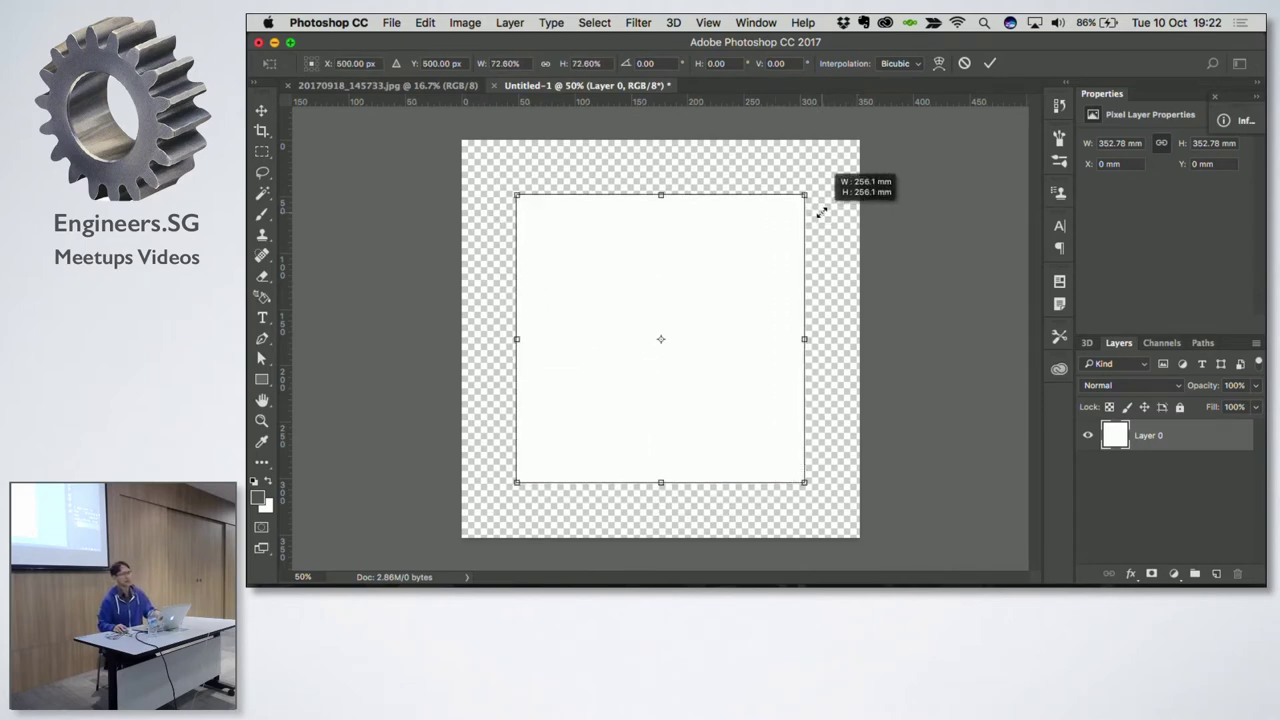
{"action": "left_click_drag", "start_coordinate": [817, 209], "coordinate": [814, 217]}
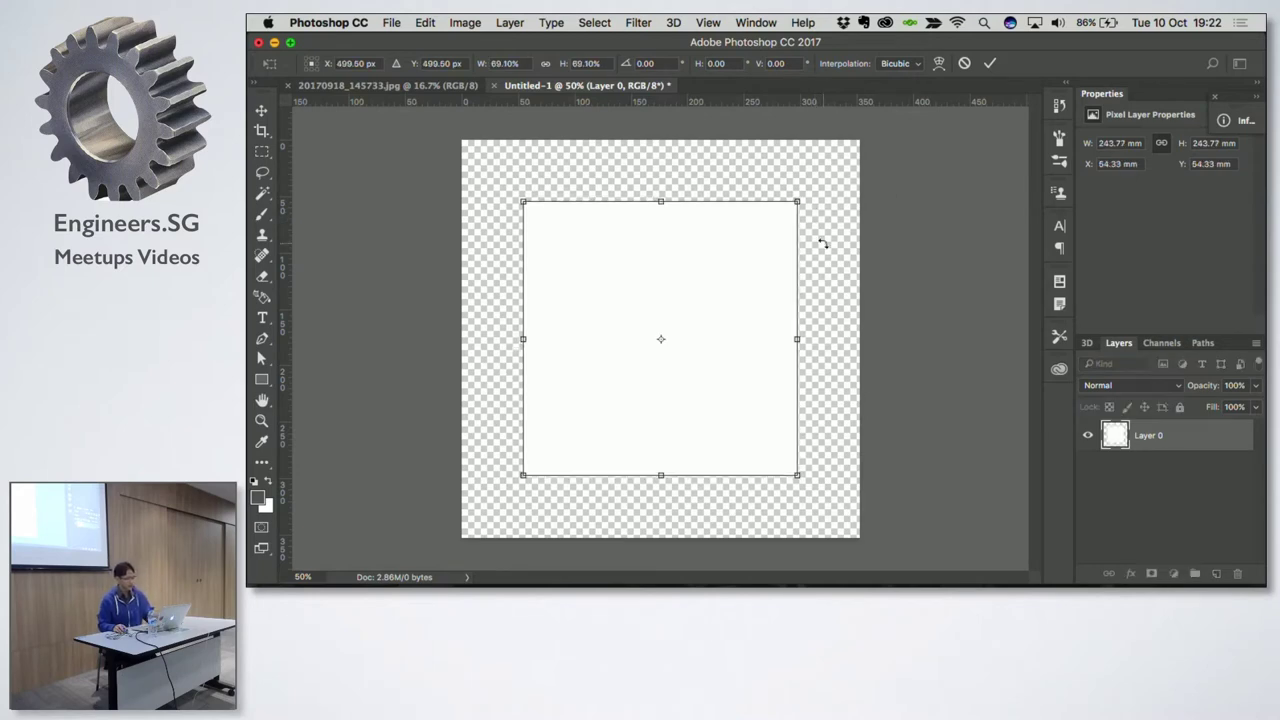
{"action": "key", "text": "Escape"}
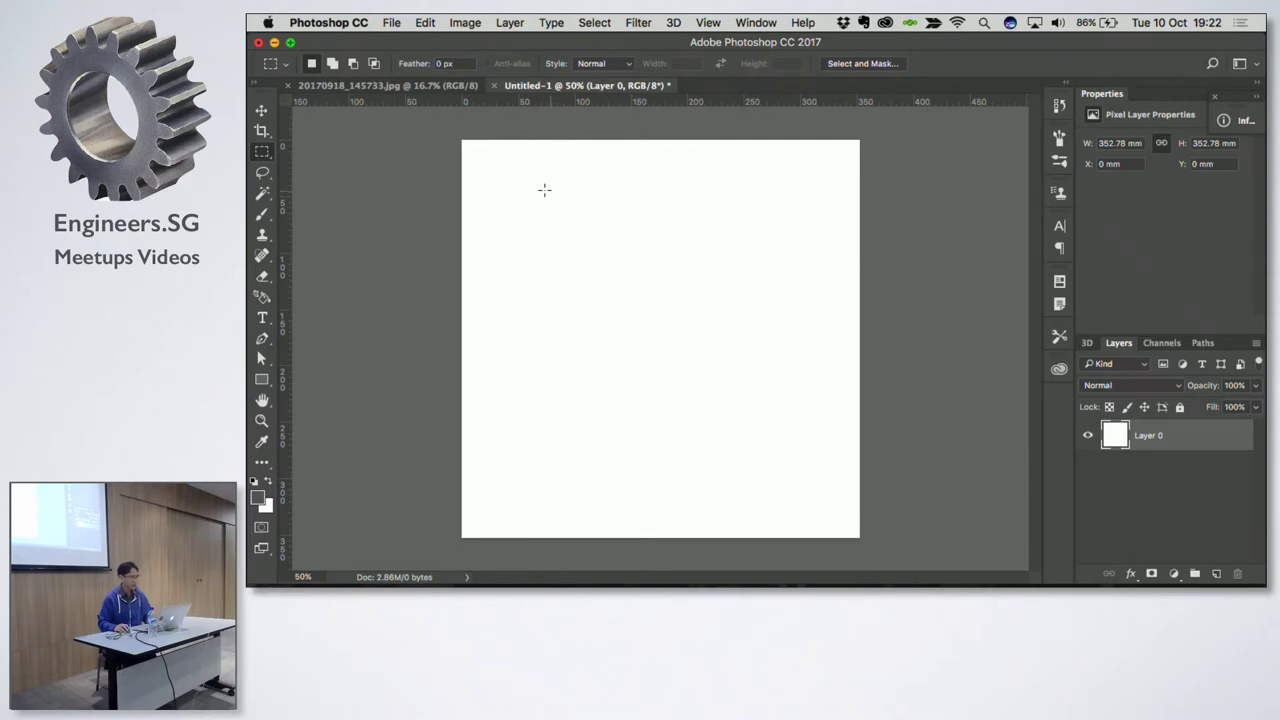
Step: Draw trial rectangular selections on the canvas, clearing each one
{"action": "left_click_drag", "start_coordinate": [262, 152], "coordinate": [316, 157]}
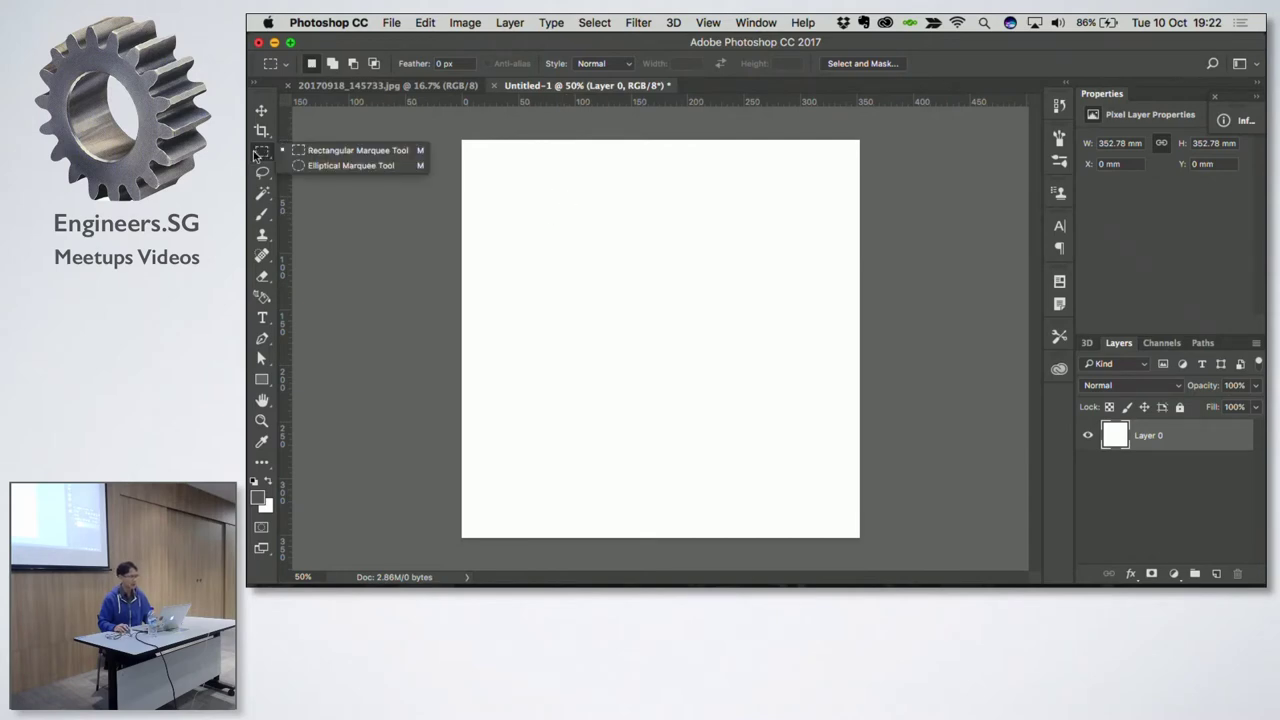
{"action": "left_click", "coordinate": [316, 156]}
{"action": "mouse_move", "coordinate": [548, 191]}
{"action": "left_mouse_down"}
{"action": "mouse_move", "coordinate": [737, 350]}
{"action": "mouse_move", "coordinate": [745, 385]}
{"action": "mouse_move", "coordinate": [746, 355]}
{"action": "mouse_move", "coordinate": [720, 317]}
{"action": "mouse_move", "coordinate": [743, 343]}
{"action": "mouse_move", "coordinate": [622, 253]}
{"action": "mouse_move", "coordinate": [663, 283]}
{"action": "mouse_move", "coordinate": [746, 409]}
{"action": "mouse_move", "coordinate": [766, 354]}
{"action": "mouse_move", "coordinate": [471, 217]}
{"action": "mouse_move", "coordinate": [440, 237]}
{"action": "mouse_move", "coordinate": [686, 269]}
{"action": "mouse_move", "coordinate": [623, 229]}
{"action": "left_mouse_up"}
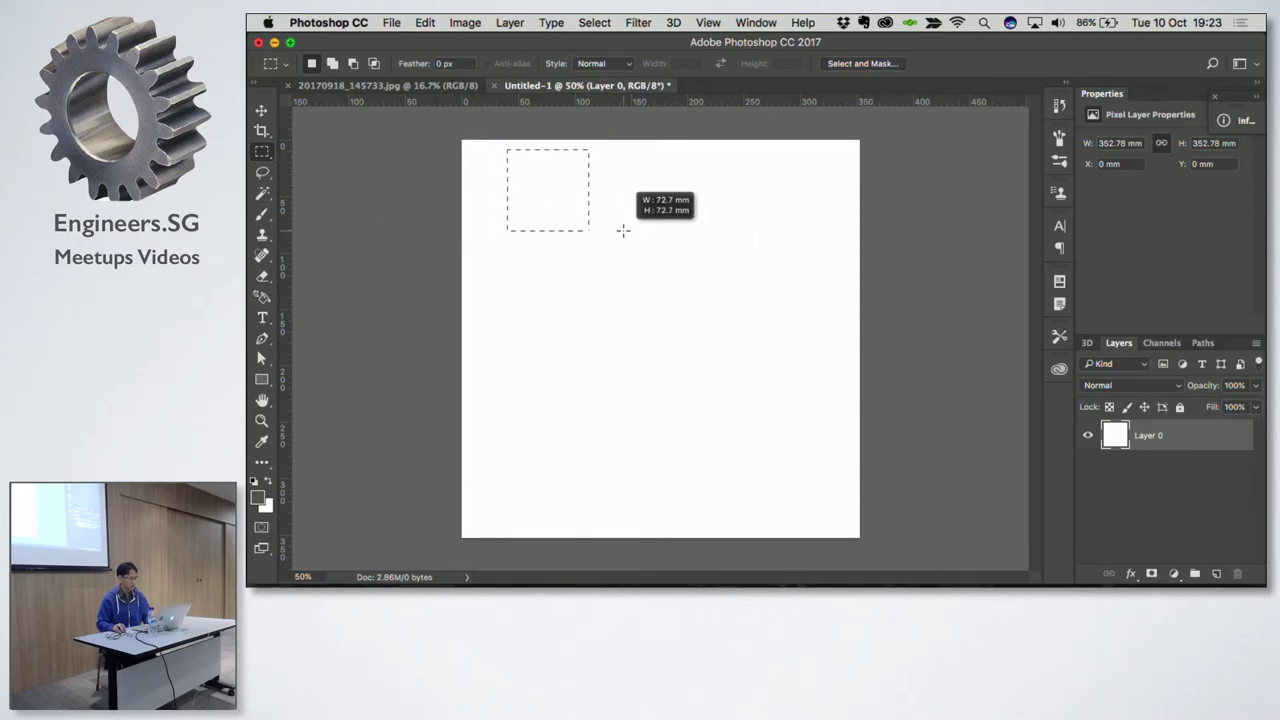
{"action": "left_click", "coordinate": [625, 305]}
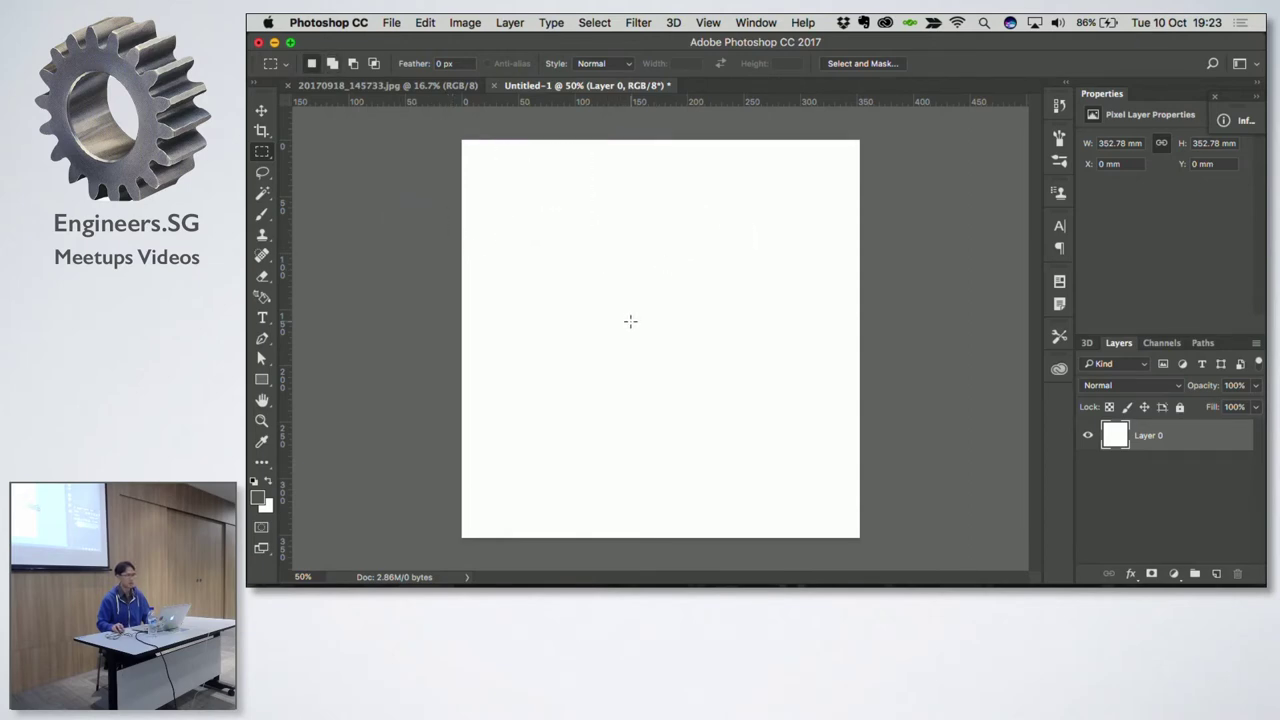
{"action": "mouse_move", "coordinate": [652, 320]}
{"action": "left_mouse_down"}
{"action": "mouse_move", "coordinate": [746, 368]}
{"action": "mouse_move", "coordinate": [702, 370]}
{"action": "left_mouse_up"}
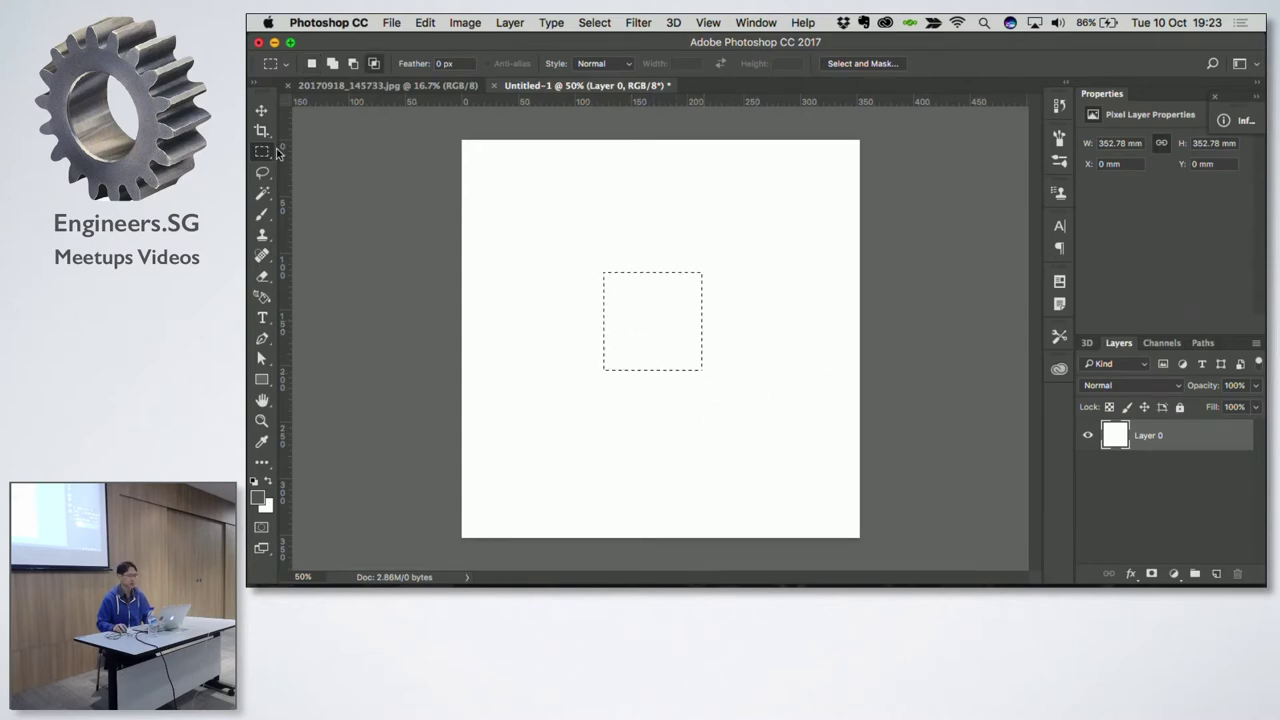
{"action": "left_click", "coordinate": [658, 322]}
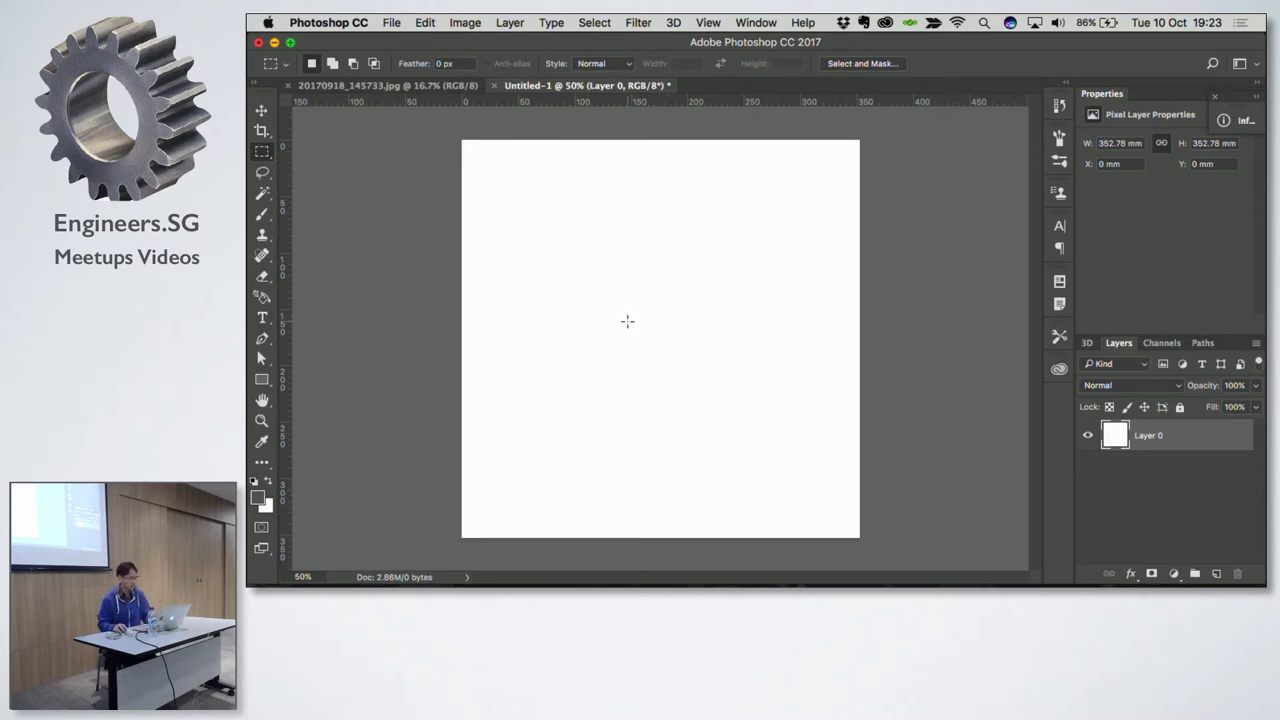
Step: Draw a square selection, move it toward the canvas centre, then deselect it
{"action": "left_click_drag", "start_coordinate": [572, 257], "coordinate": [668, 323]}
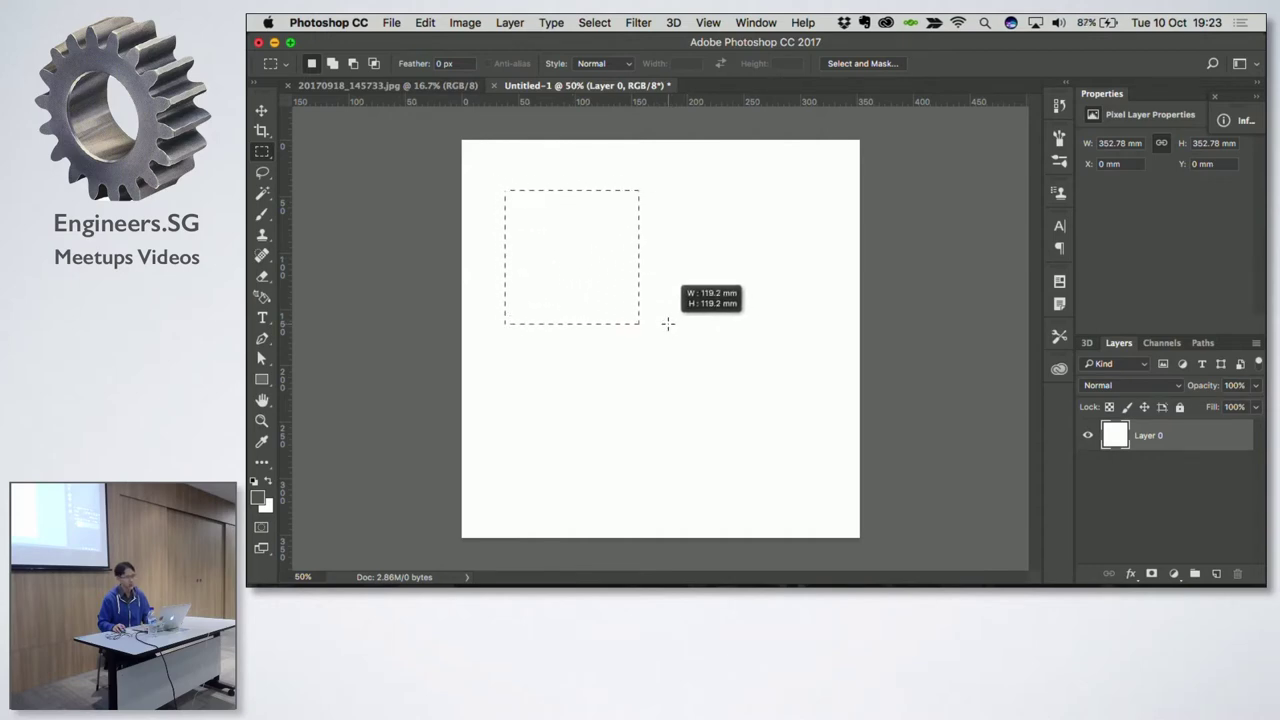
{"action": "mouse_move", "coordinate": [668, 323]}
{"action": "left_mouse_down"}
{"action": "mouse_move", "coordinate": [797, 403]}
{"action": "mouse_move", "coordinate": [743, 374]}
{"action": "mouse_move", "coordinate": [766, 340]}
{"action": "mouse_move", "coordinate": [712, 350]}
{"action": "mouse_move", "coordinate": [766, 411]}
{"action": "mouse_move", "coordinate": [760, 389]}
{"action": "left_mouse_up"}
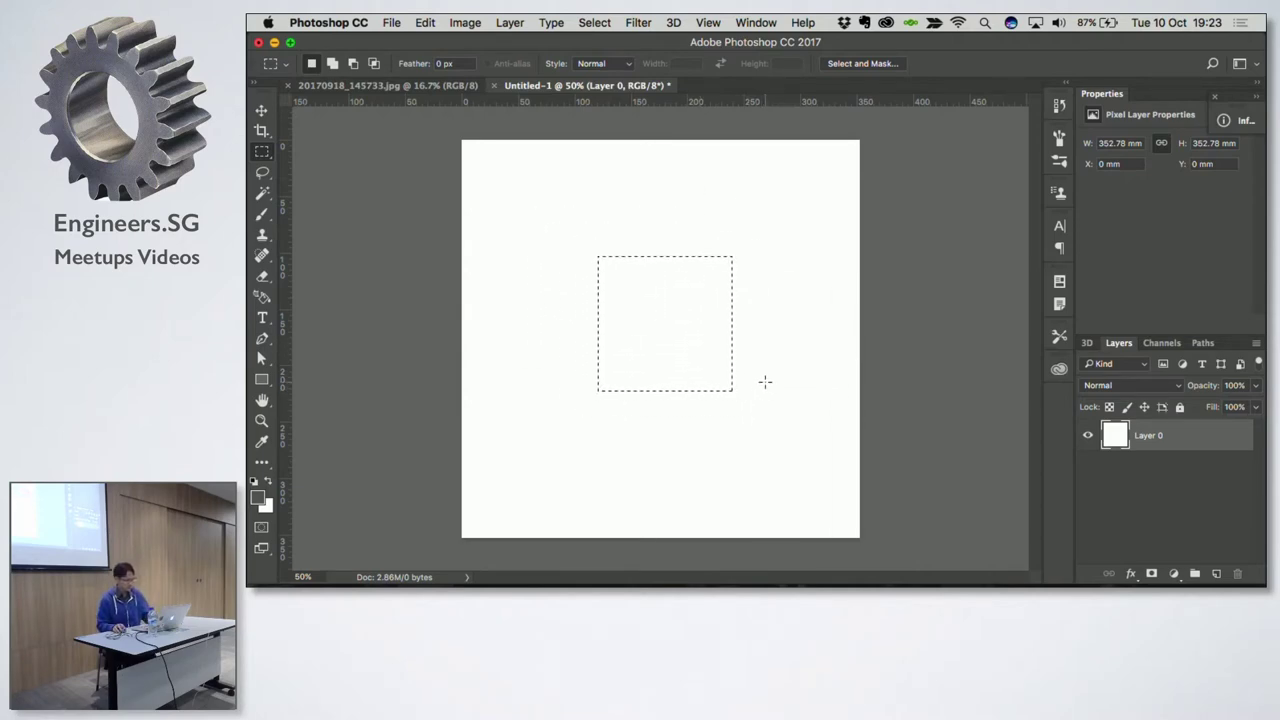
{"action": "key", "text": "ctrl+d"}
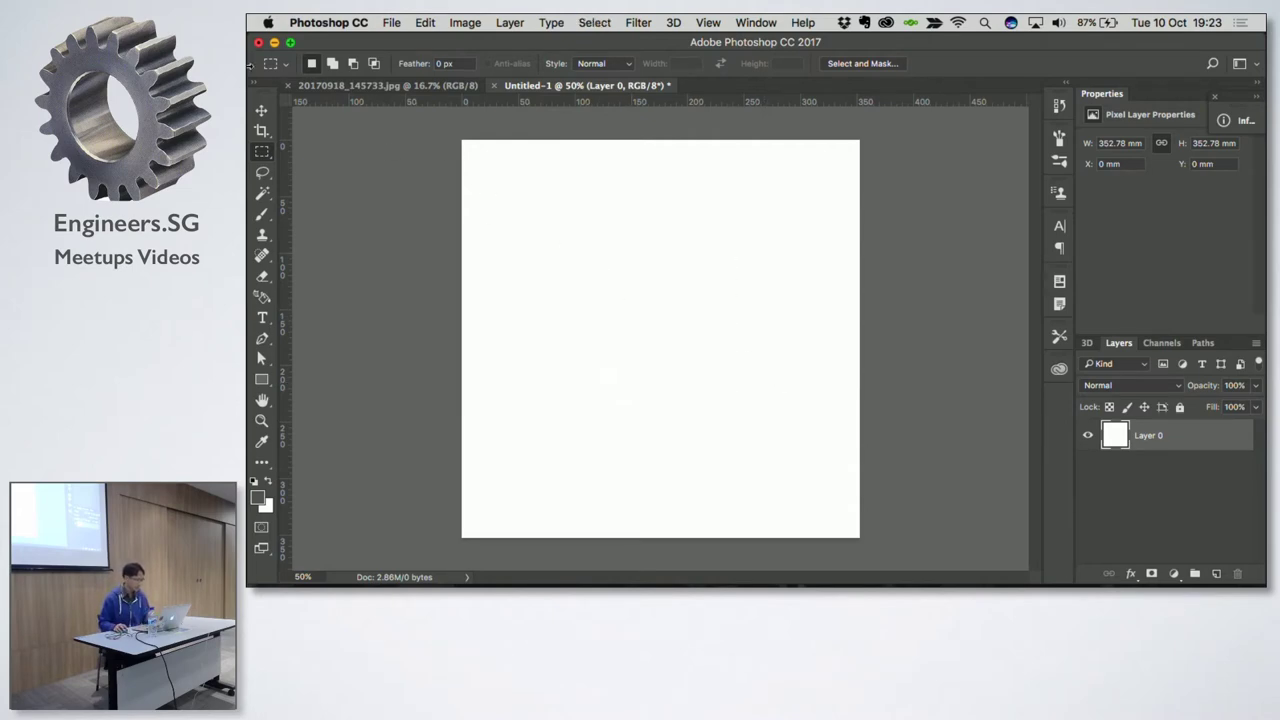
{"action": "left_click", "coordinate": [266, 425]}
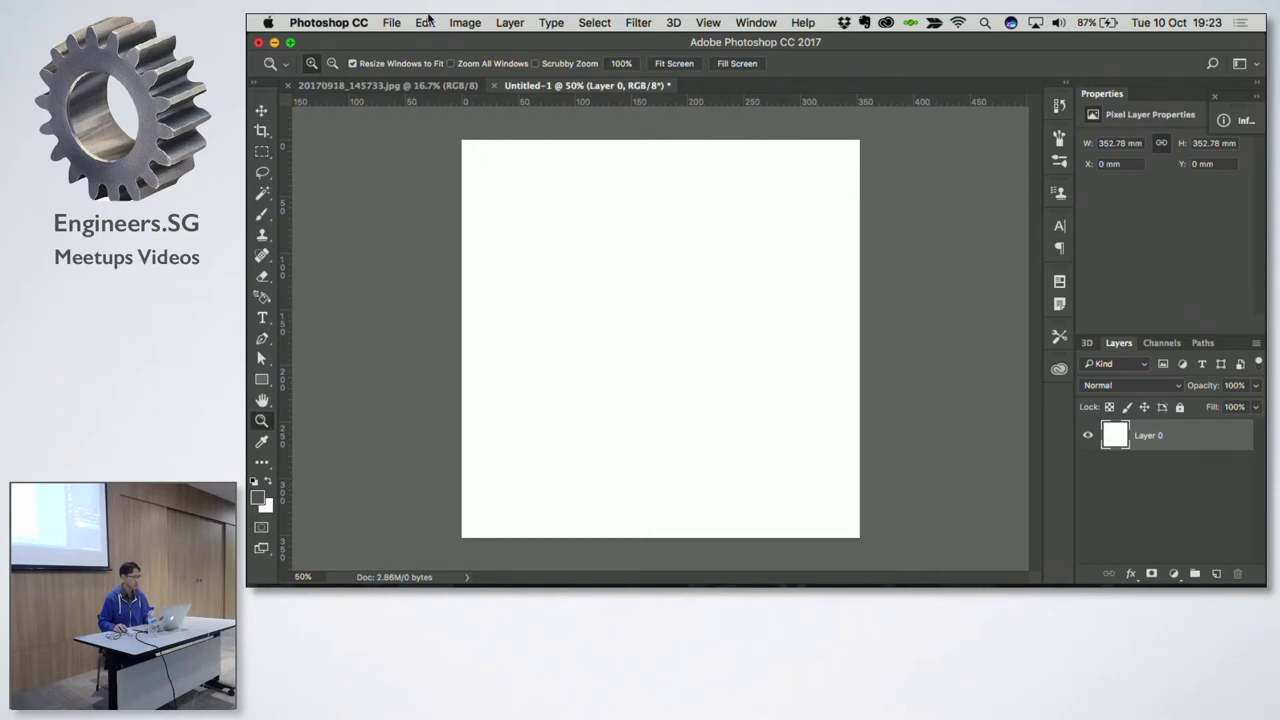
Step: On the coastal photo, zoom in on the clifftop person, then back out to 33.3%
{"action": "left_click", "coordinate": [430, 86]}
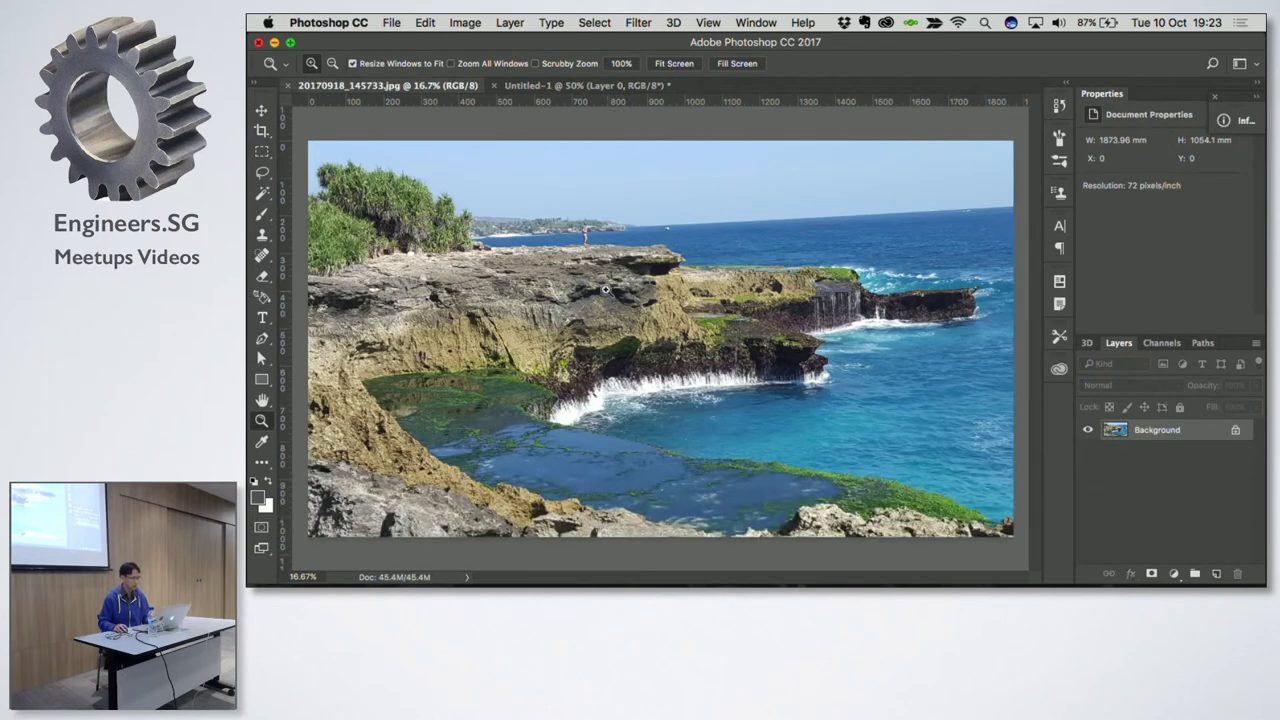
{"action": "left_click_drag", "start_coordinate": [540, 205], "coordinate": [697, 318]}
{"action": "left_click", "coordinate": [545, 254]}
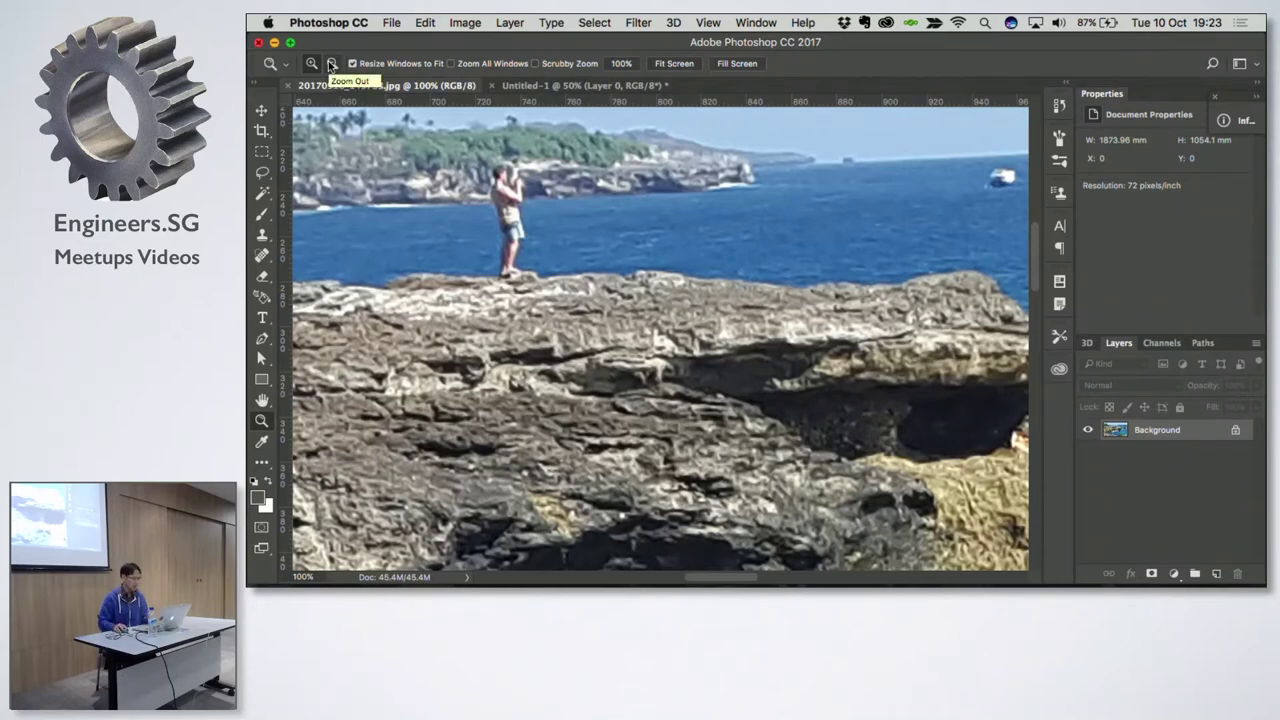
{"action": "left_click", "coordinate": [527, 222]}
{"action": "left_click", "coordinate": [526, 236]}
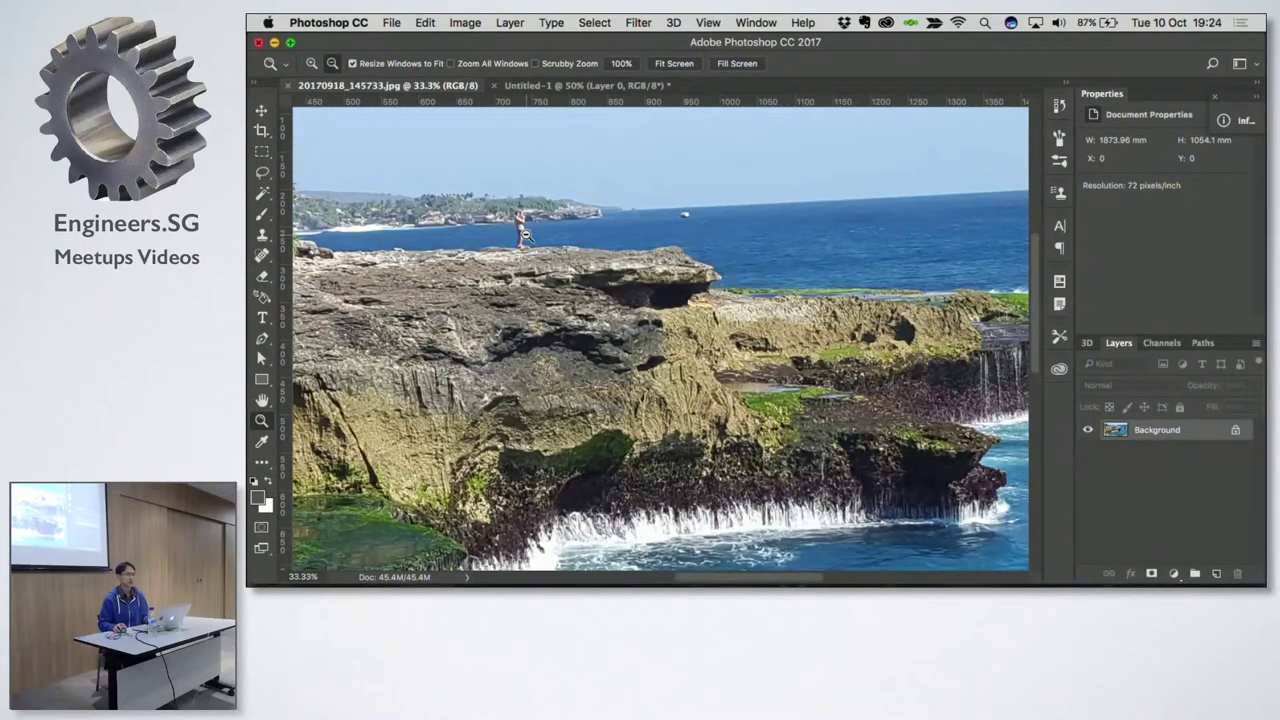
Step: Zoom to 274% around the person and pan between sky and sea
{"action": "left_click_drag", "start_coordinate": [523, 184], "coordinate": [676, 332]}
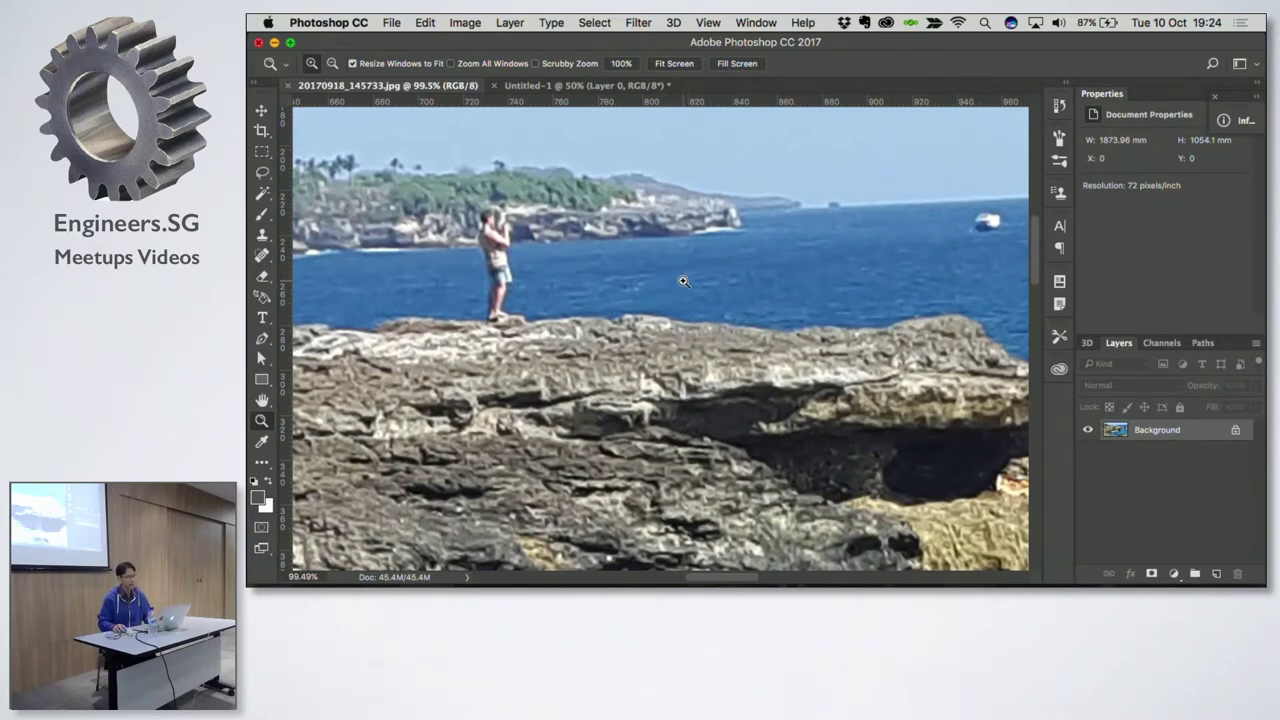
{"action": "left_click_drag", "start_coordinate": [448, 200], "coordinate": [725, 322]}
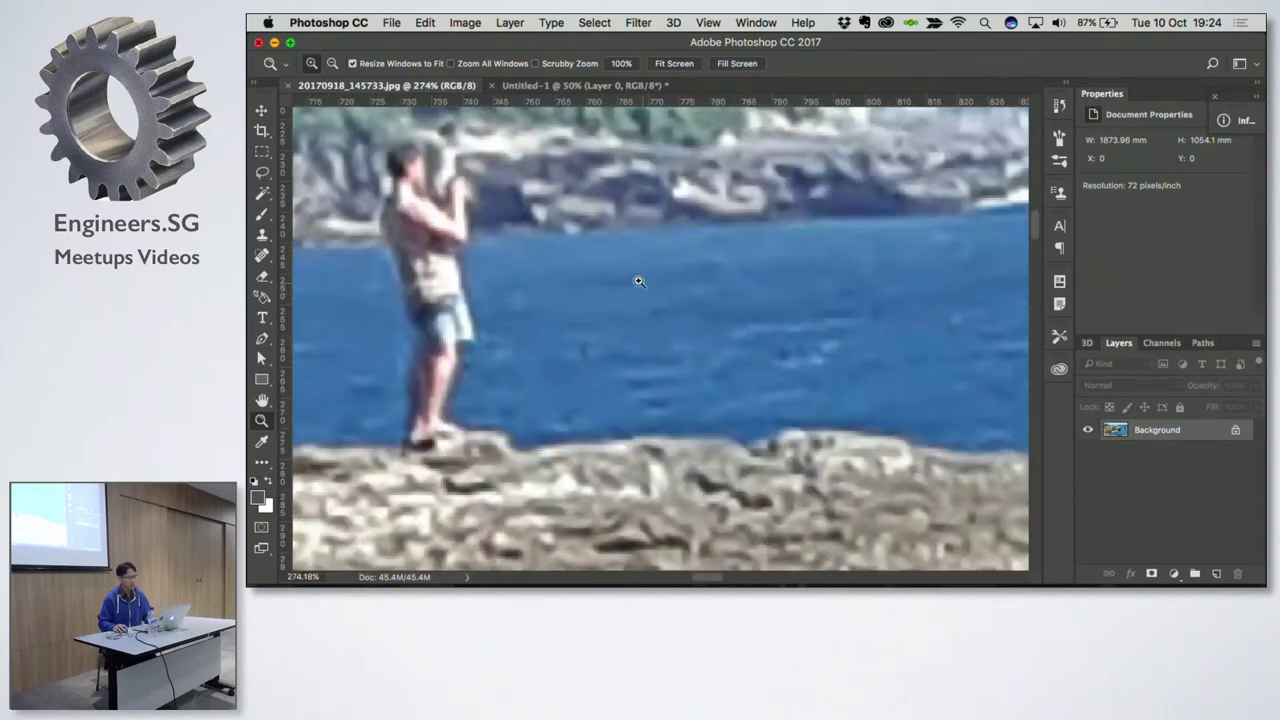
{"action": "left_click_drag", "start_coordinate": [612, 270], "coordinate": [697, 292]}
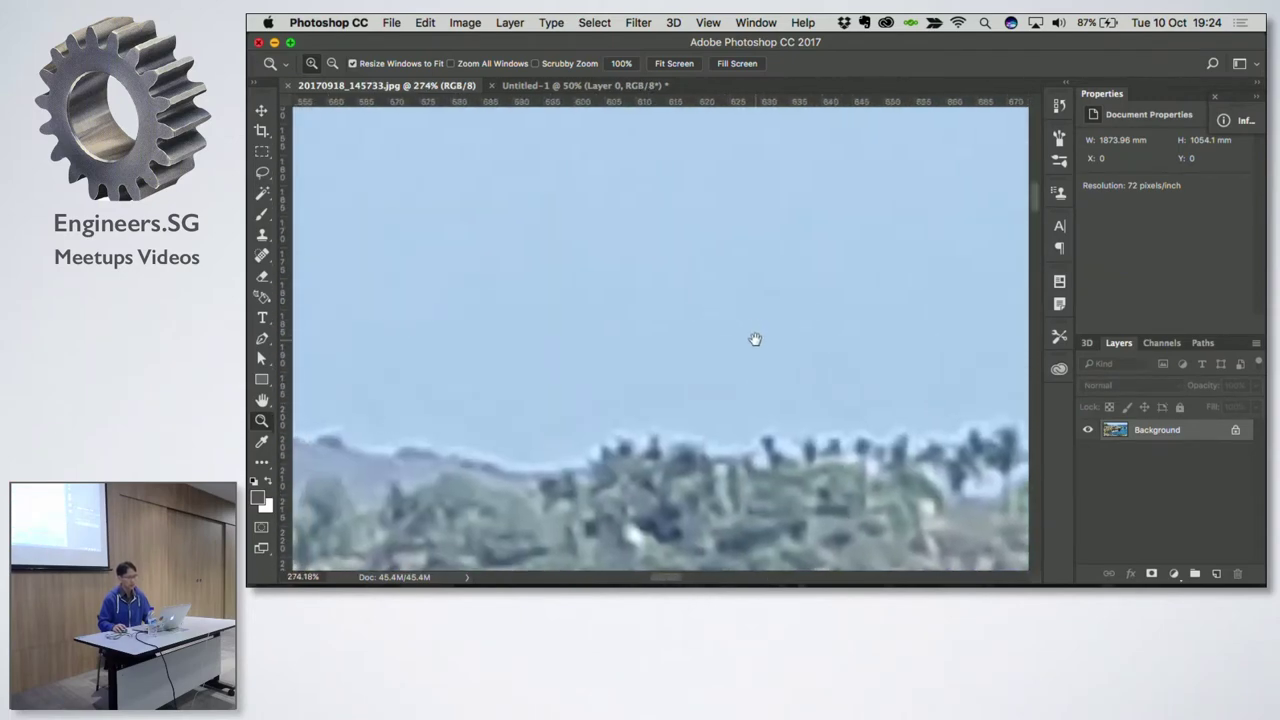
{"action": "mouse_move", "coordinate": [754, 340]}
{"action": "left_mouse_down"}
{"action": "mouse_move", "coordinate": [691, 266]}
{"action": "mouse_move", "coordinate": [508, 255]}
{"action": "left_mouse_up"}
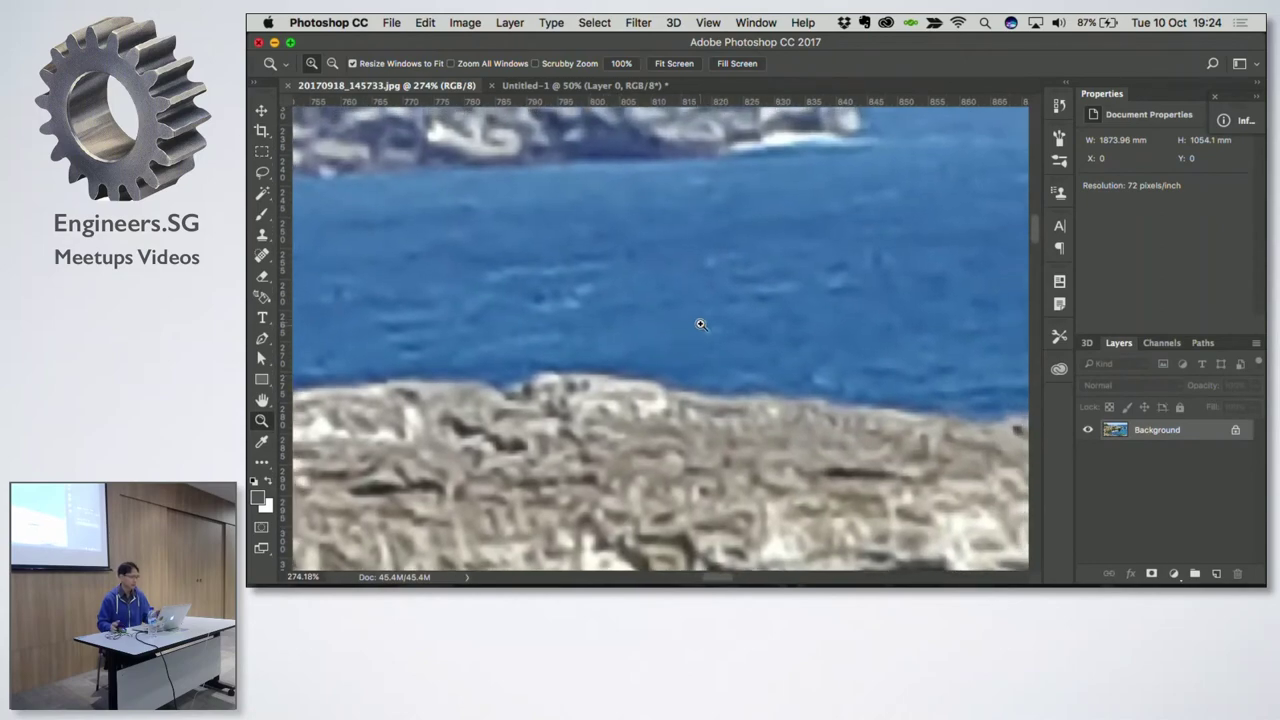
Step: Advance Keynote to slide 11 'Selections', then return to the coastal photo in Photoshop
{"action": "key", "text": "ctrl+Left"}
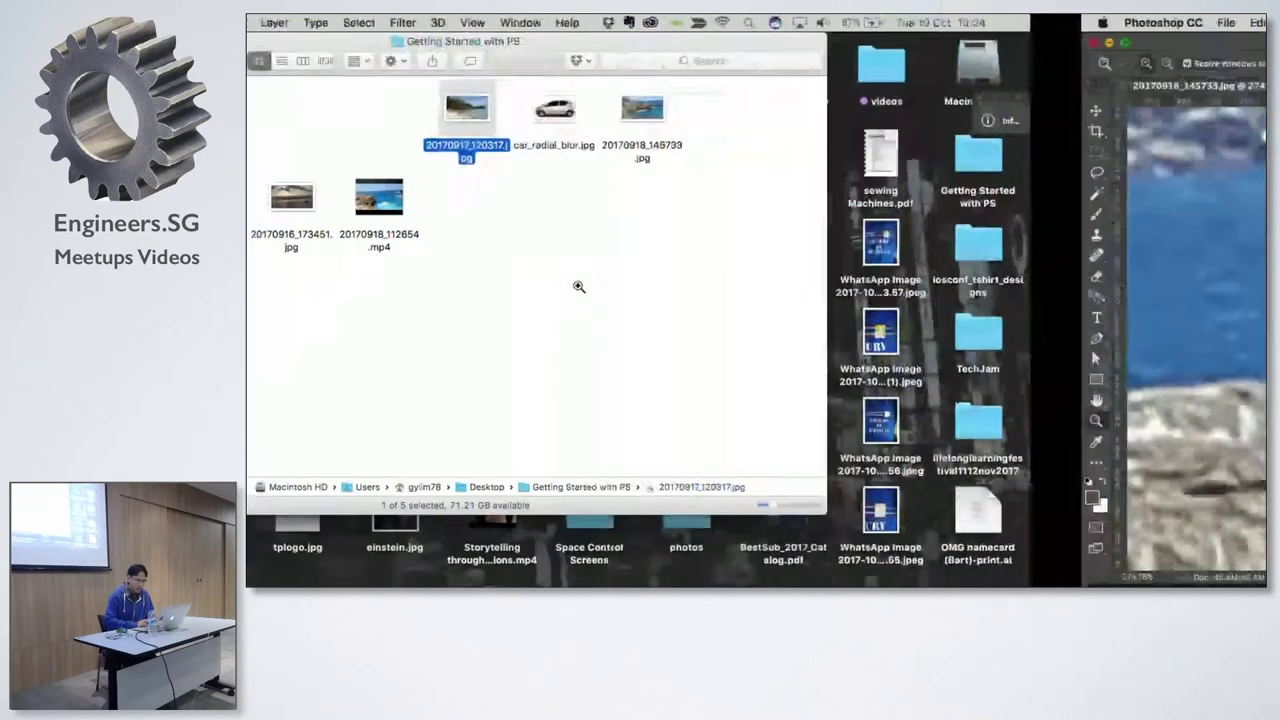
{"action": "key", "text": "ctrl+Left"}
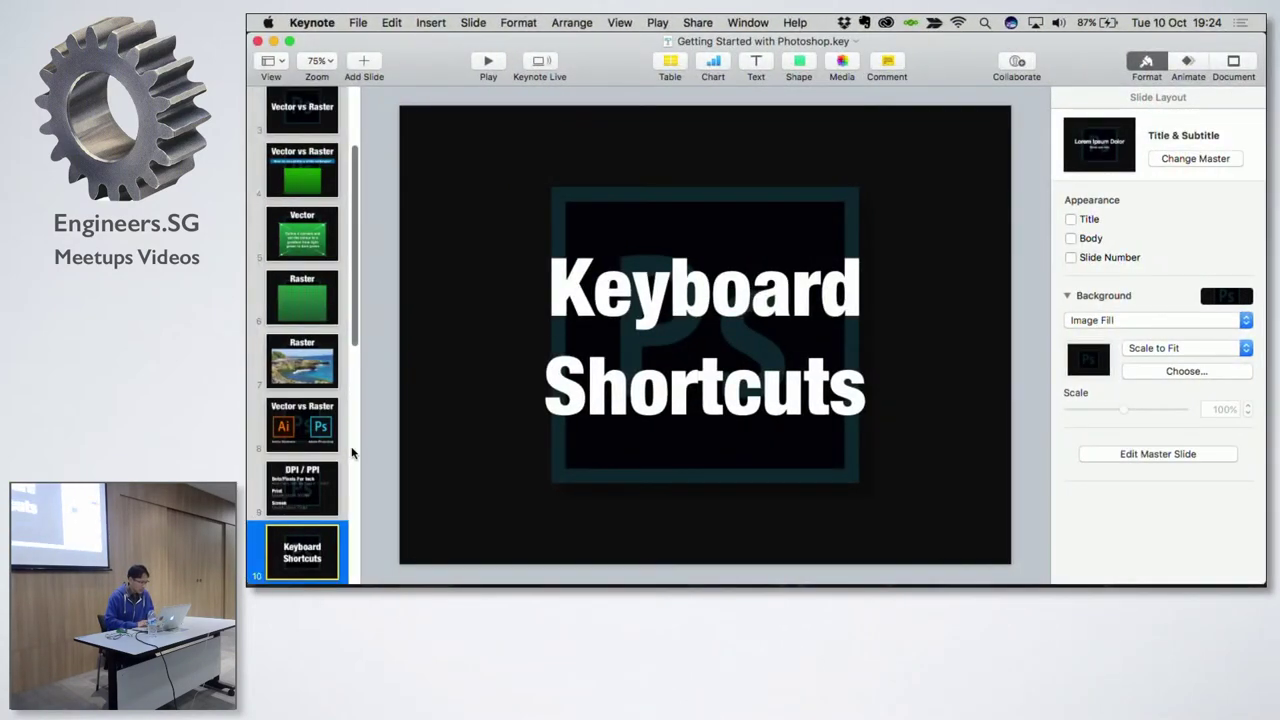
{"action": "scroll", "coordinate": [330, 465], "scroll_direction": "down", "scroll_amount": 5}
{"action": "left_click", "coordinate": [328, 472]}
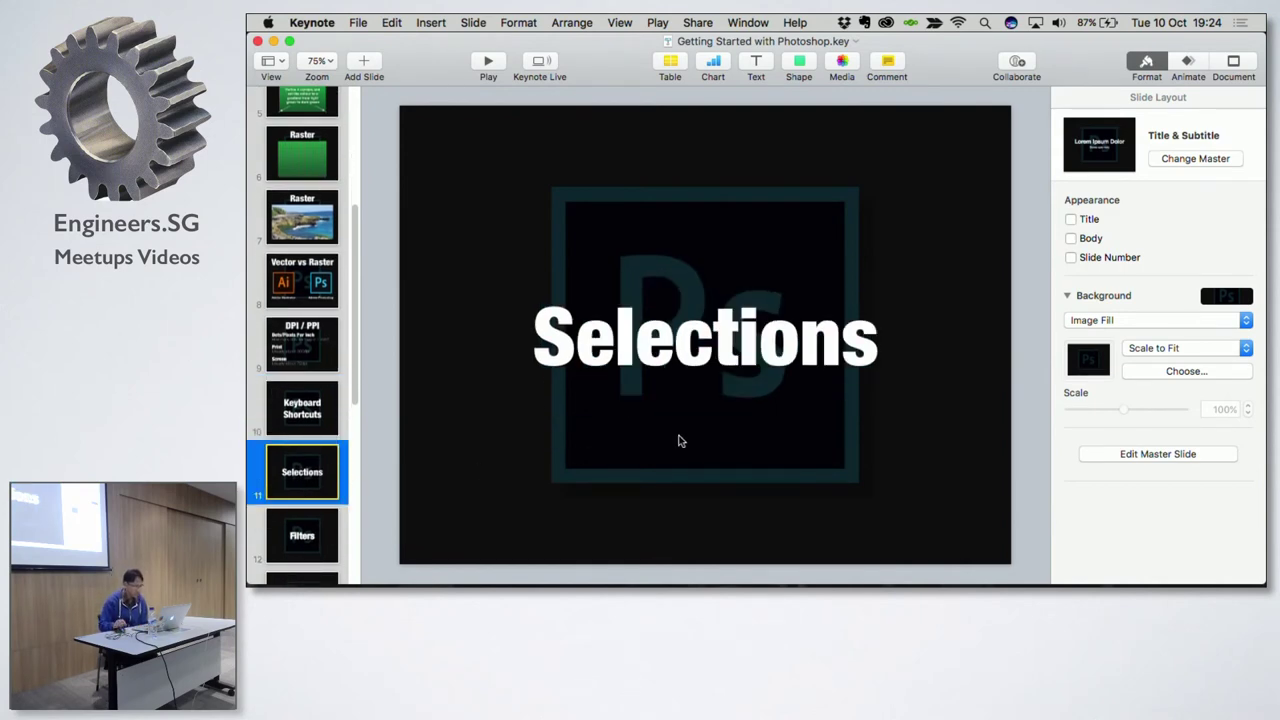
{"action": "key", "text": "ctrl+Right"}
{"action": "key", "text": "ctrl+Right"}
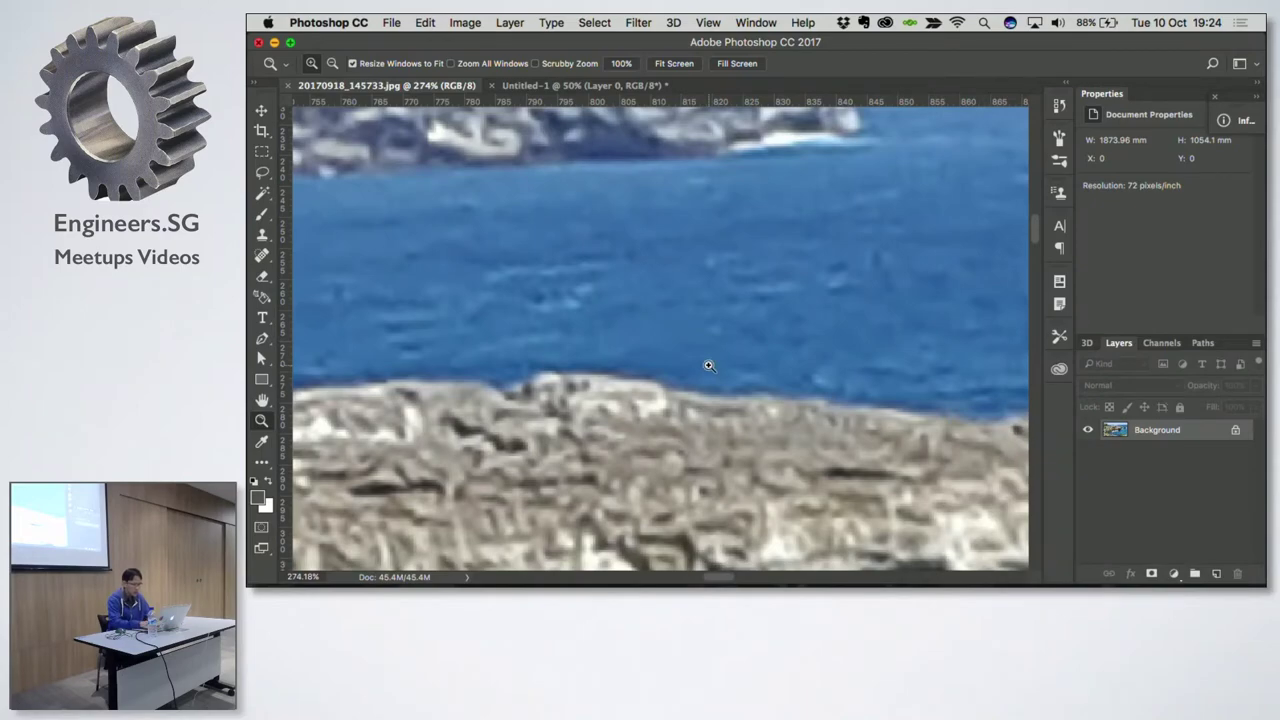
Step: Fit the photo on screen and draw a rectangular selection around the clifftop person
{"action": "key", "text": "super+0"}
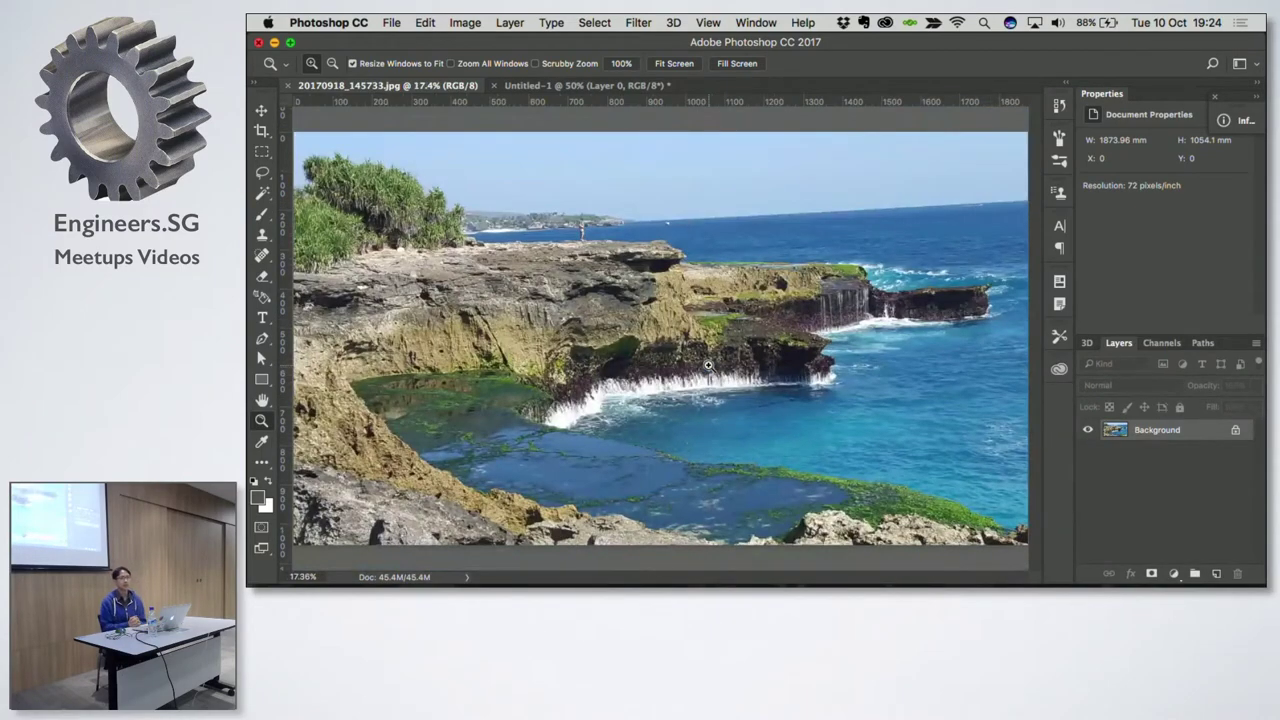
{"action": "left_click", "coordinate": [263, 152]}
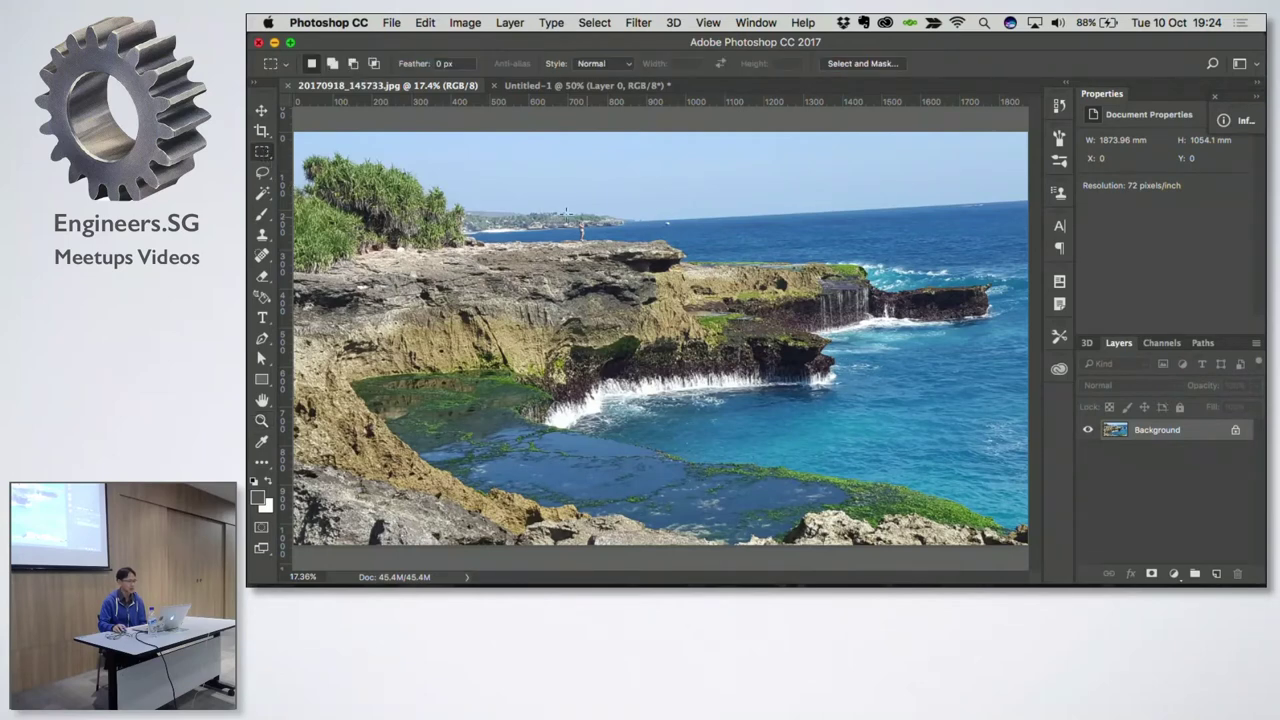
{"action": "left_click_drag", "start_coordinate": [554, 198], "coordinate": [668, 270]}
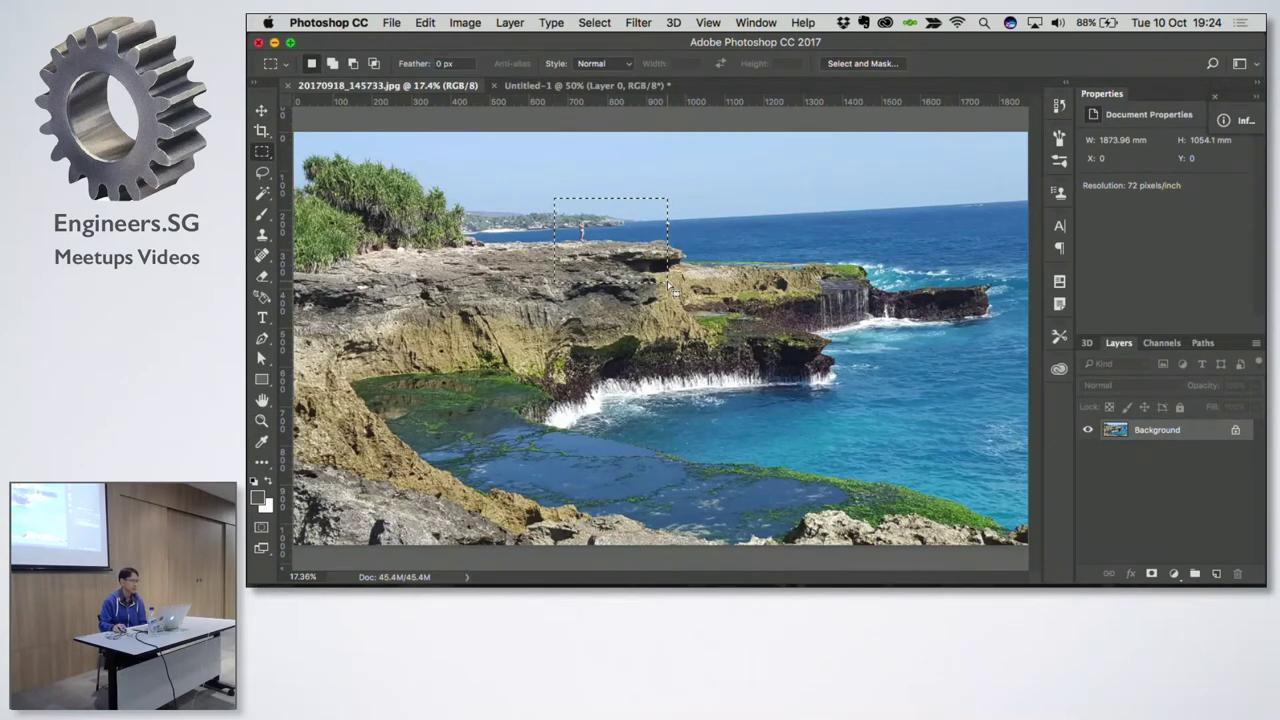
Step: Draw a circular elliptical-marquee selection over the cliff and sea
{"action": "left_click", "coordinate": [264, 153]}
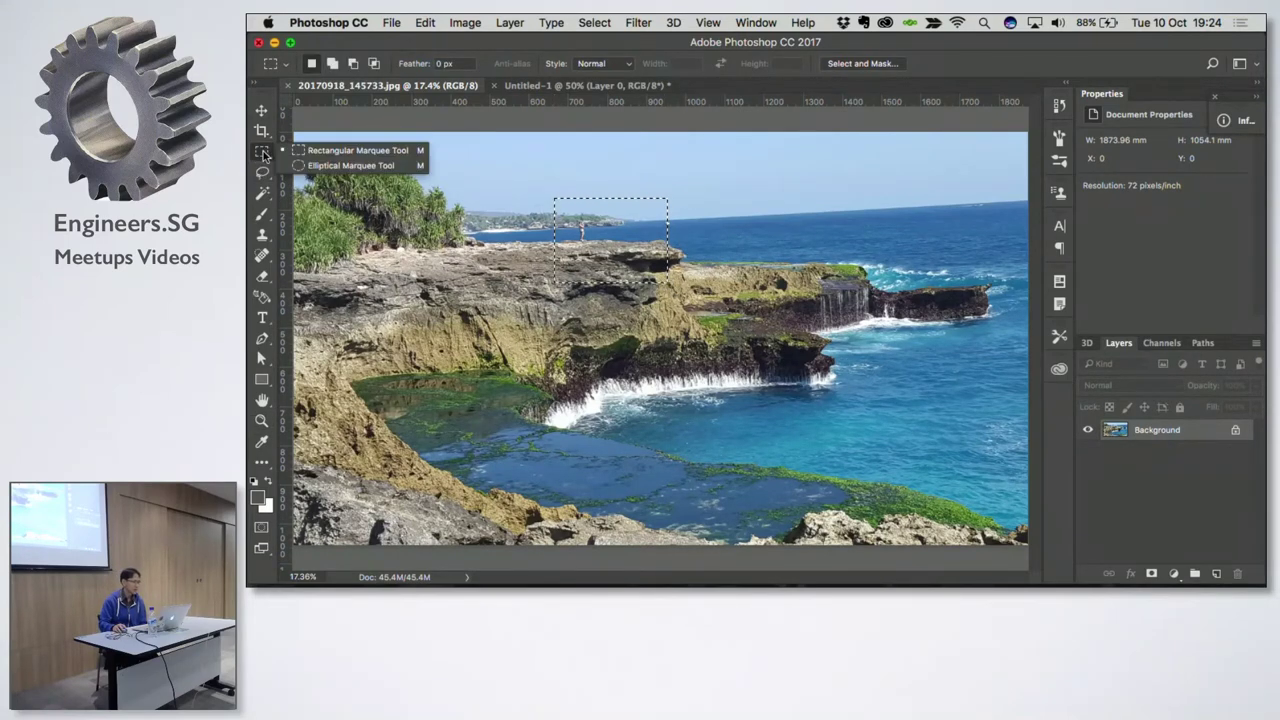
{"action": "left_click", "coordinate": [260, 155]}
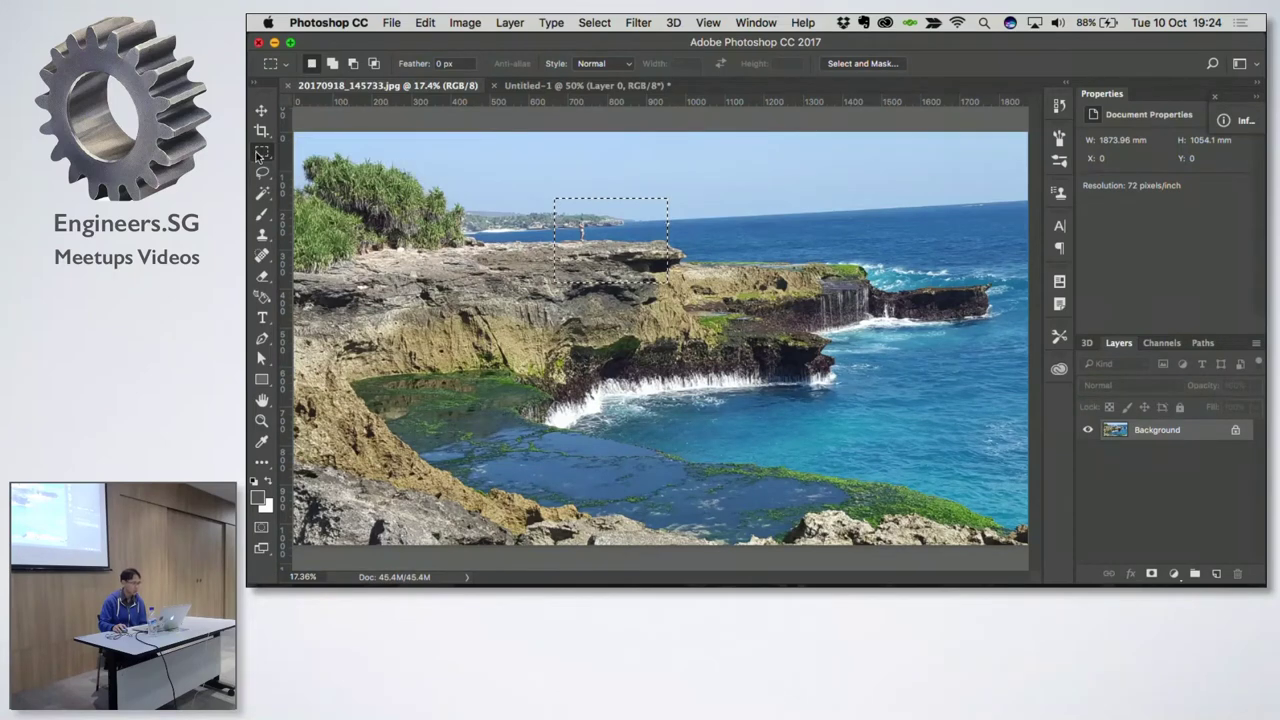
{"action": "left_click", "coordinate": [260, 155]}
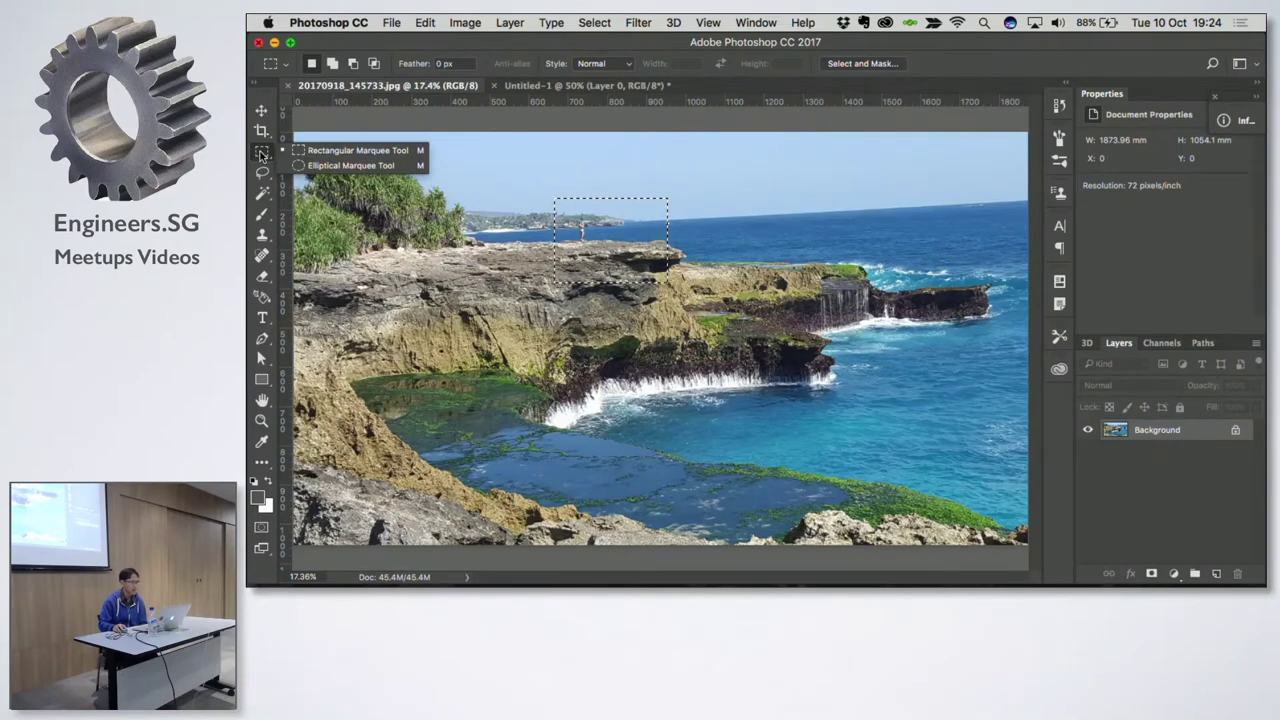
{"action": "left_click", "coordinate": [320, 167]}
{"action": "left_click_drag", "start_coordinate": [527, 197], "coordinate": [790, 357]}
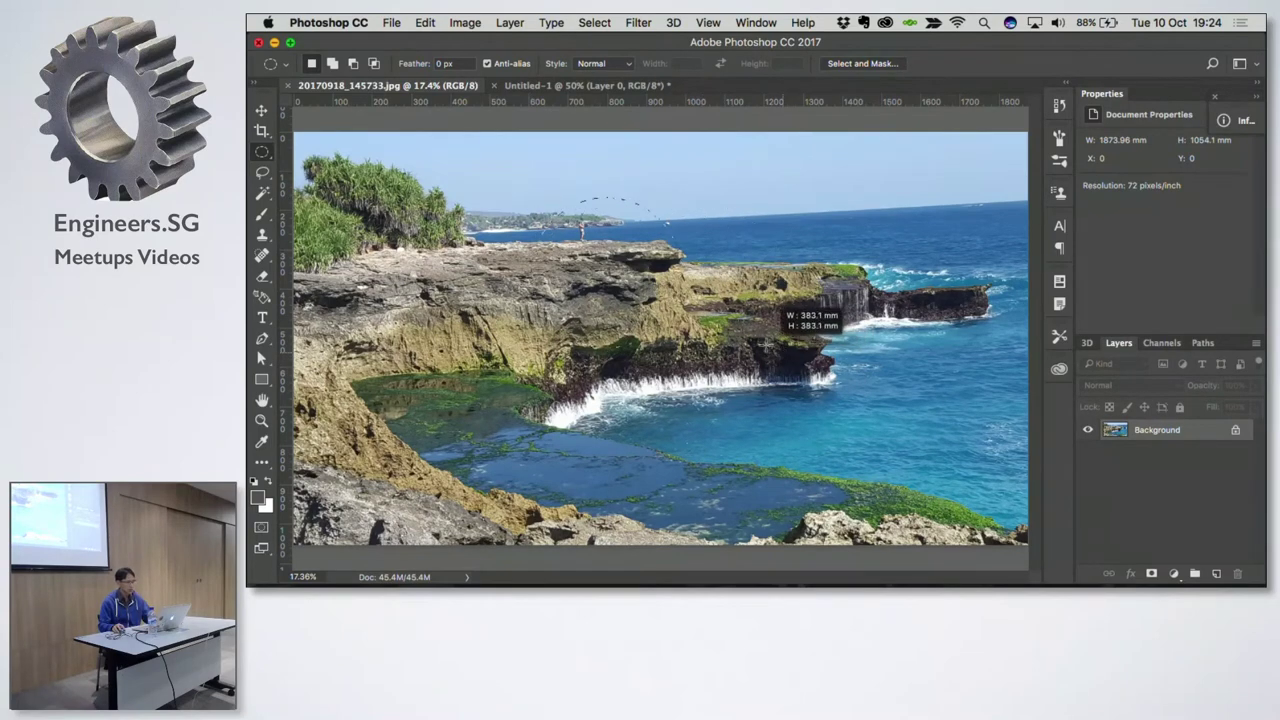
{"action": "mouse_move", "coordinate": [790, 357]}
{"action": "left_mouse_down"}
{"action": "mouse_move", "coordinate": [832, 402]}
{"action": "mouse_move", "coordinate": [823, 417]}
{"action": "left_mouse_up"}
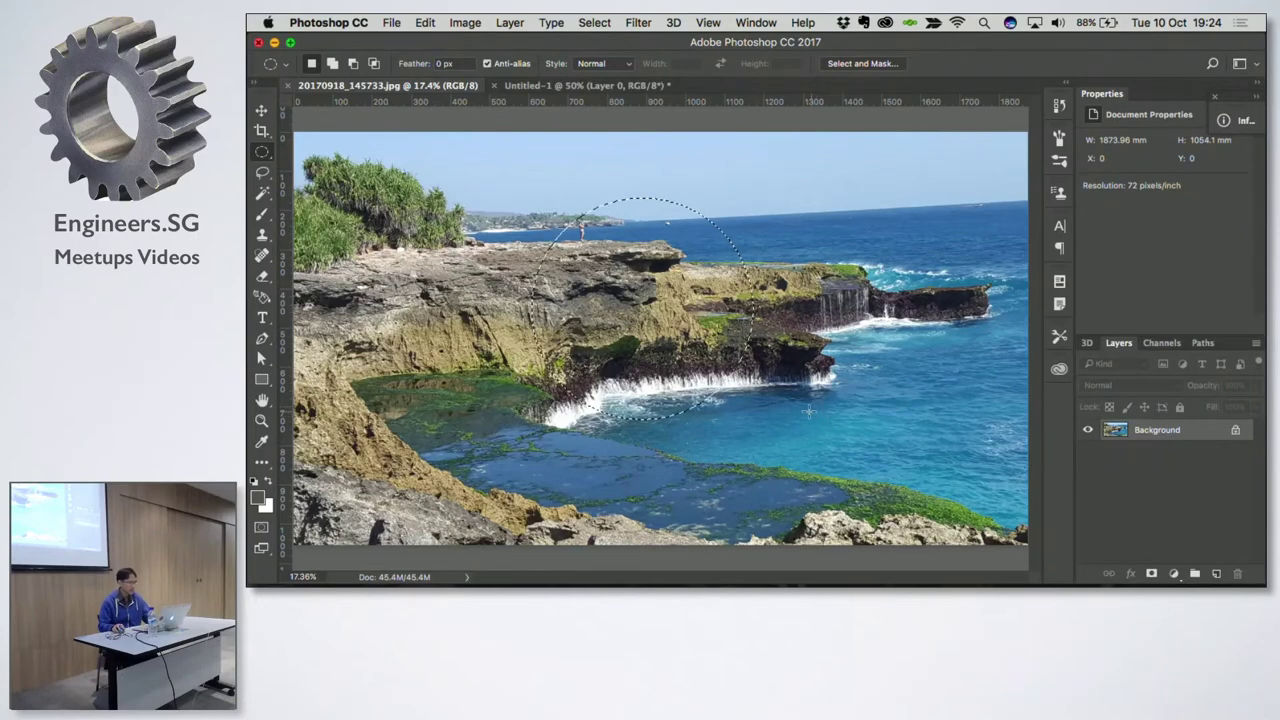
Step: Float the photo in its own window, close Untitled-1 without saving, and resize the window
{"action": "left_click", "coordinate": [262, 173]}
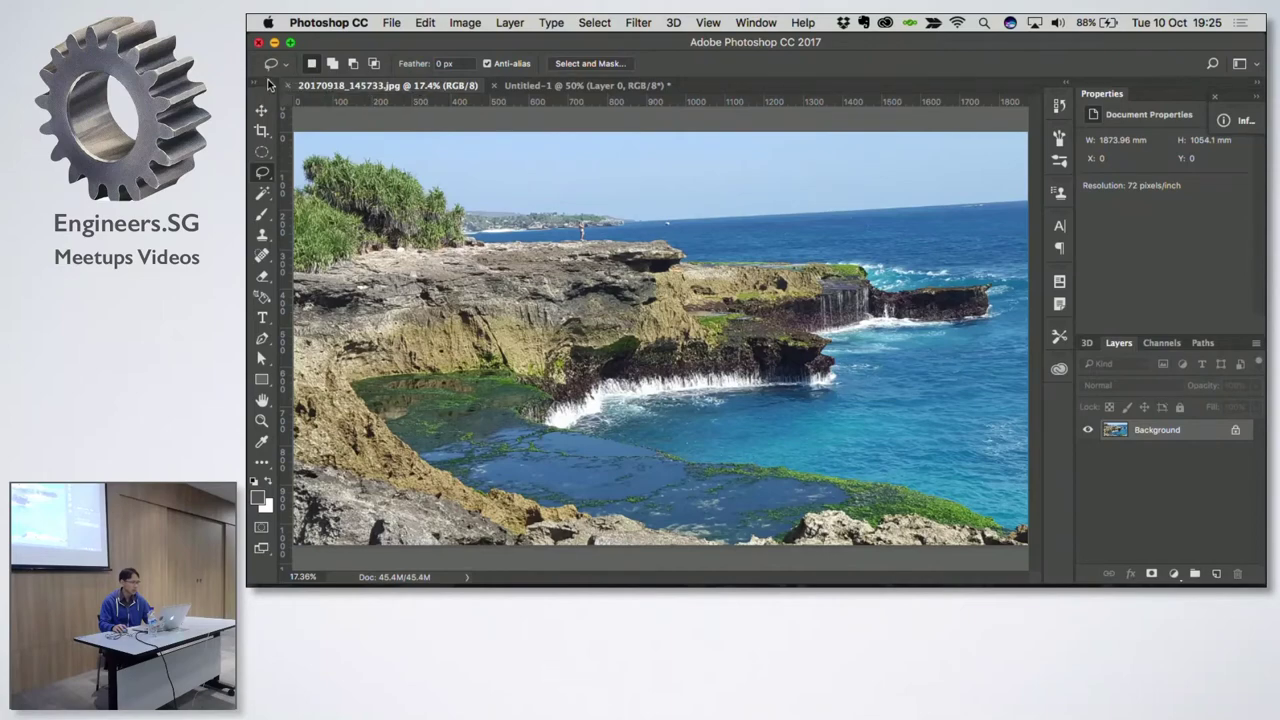
{"action": "mouse_move", "coordinate": [348, 90]}
{"action": "left_mouse_down"}
{"action": "mouse_move", "coordinate": [363, 120]}
{"action": "mouse_move", "coordinate": [517, 105]}
{"action": "left_mouse_up"}
{"action": "left_click_drag", "start_coordinate": [330, 85], "coordinate": [299, 103]}
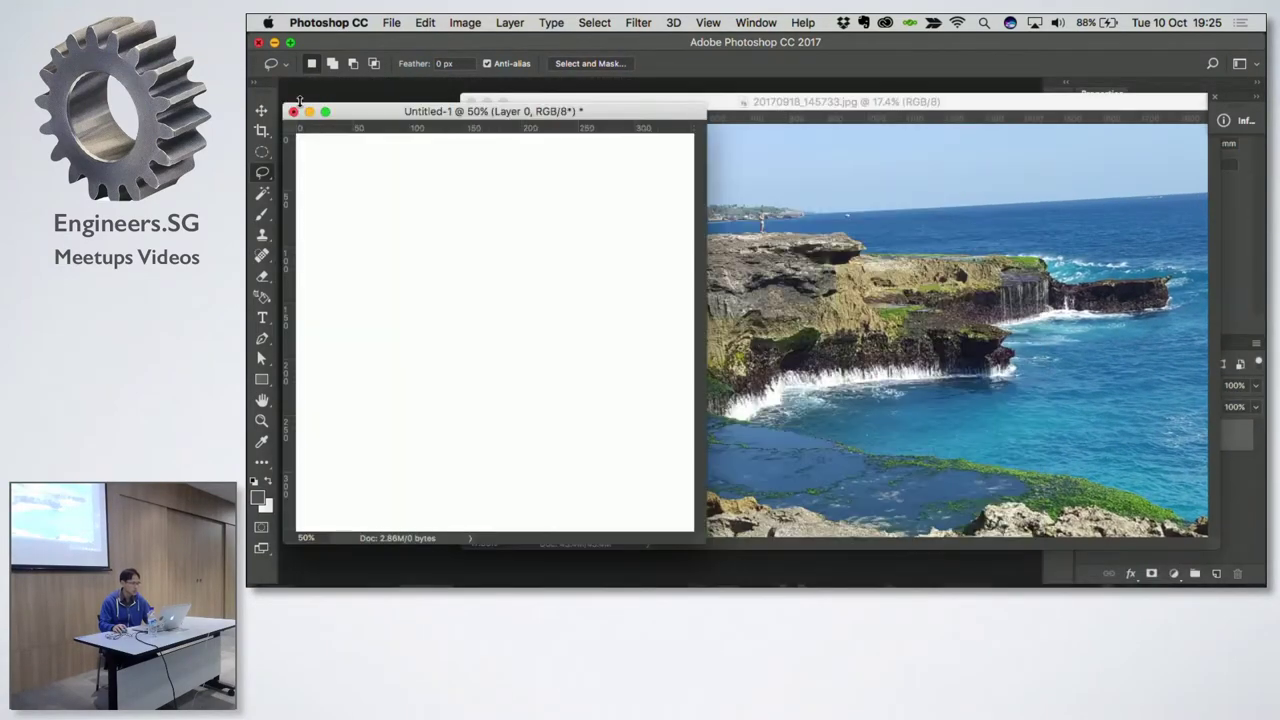
{"action": "left_click", "coordinate": [293, 111]}
{"action": "left_click", "coordinate": [708, 238]}
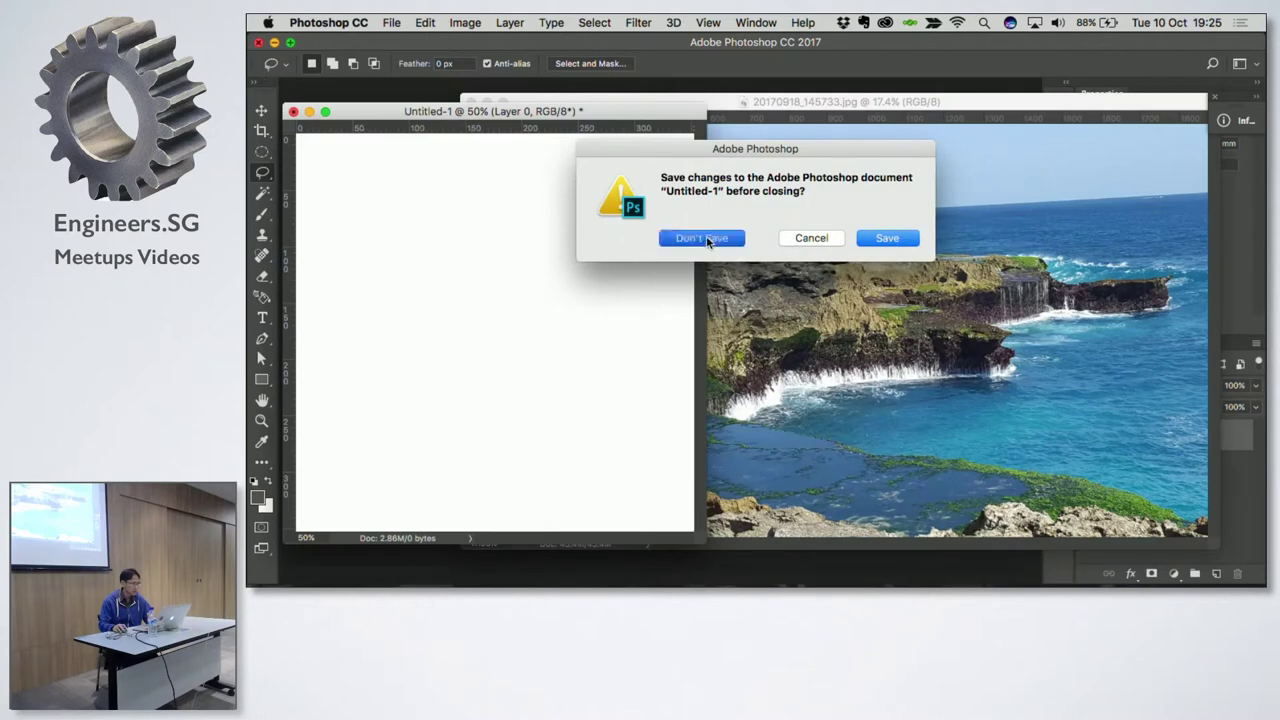
{"action": "mouse_move", "coordinate": [258, 97]}
{"action": "left_mouse_down"}
{"action": "mouse_move", "coordinate": [408, 115]}
{"action": "mouse_move", "coordinate": [339, 109]}
{"action": "left_mouse_up"}
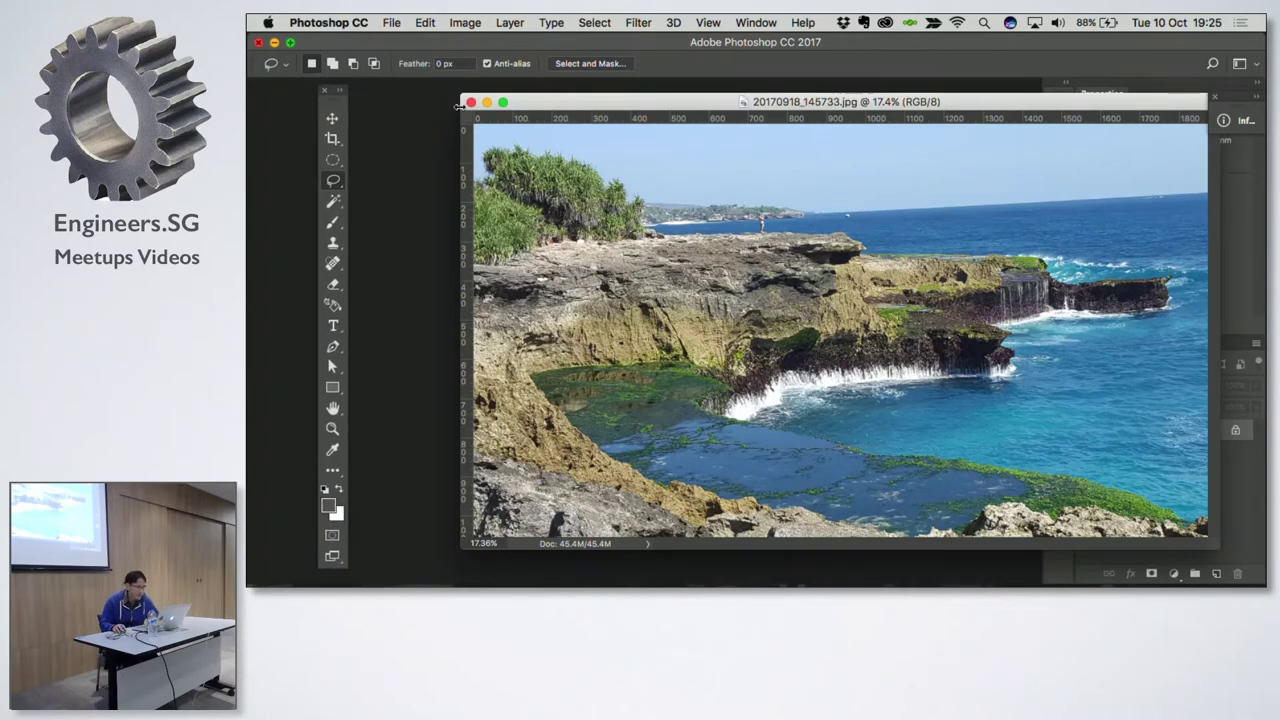
{"action": "mouse_move", "coordinate": [459, 96]}
{"action": "left_mouse_down"}
{"action": "mouse_move", "coordinate": [712, 116]}
{"action": "mouse_move", "coordinate": [444, 100]}
{"action": "left_mouse_up"}
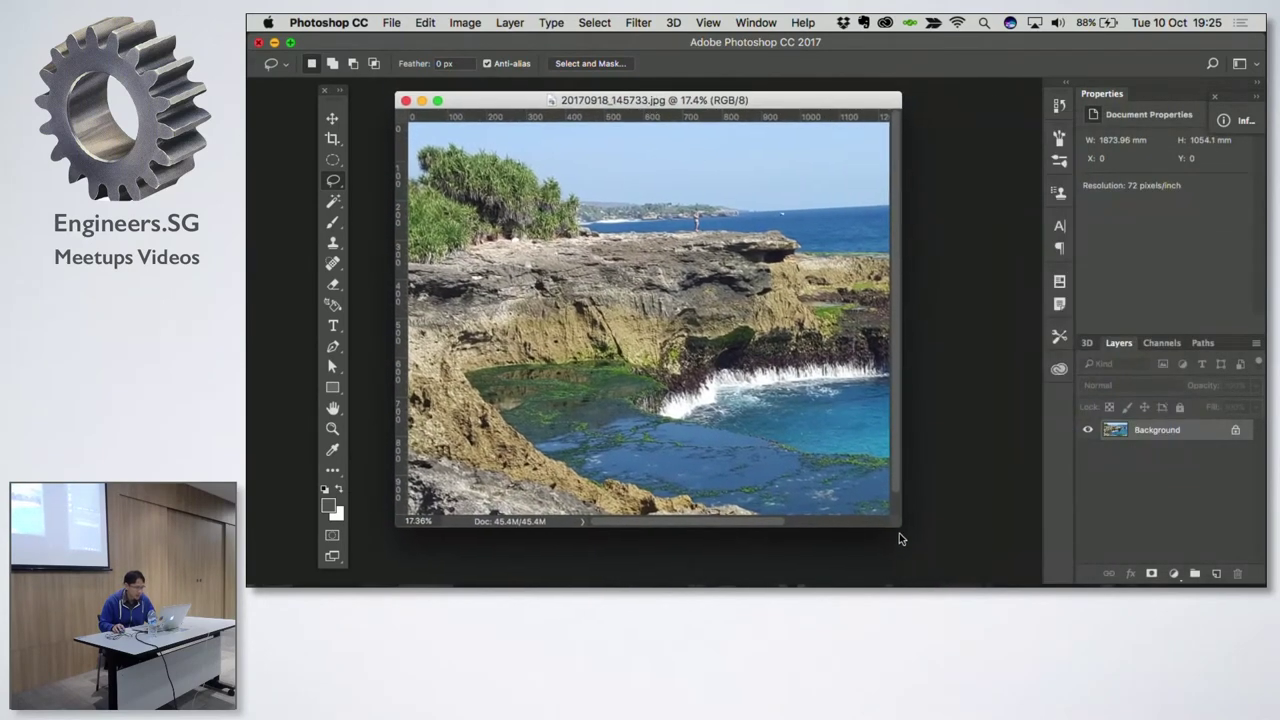
{"action": "left_click_drag", "start_coordinate": [896, 527], "coordinate": [1010, 570]}
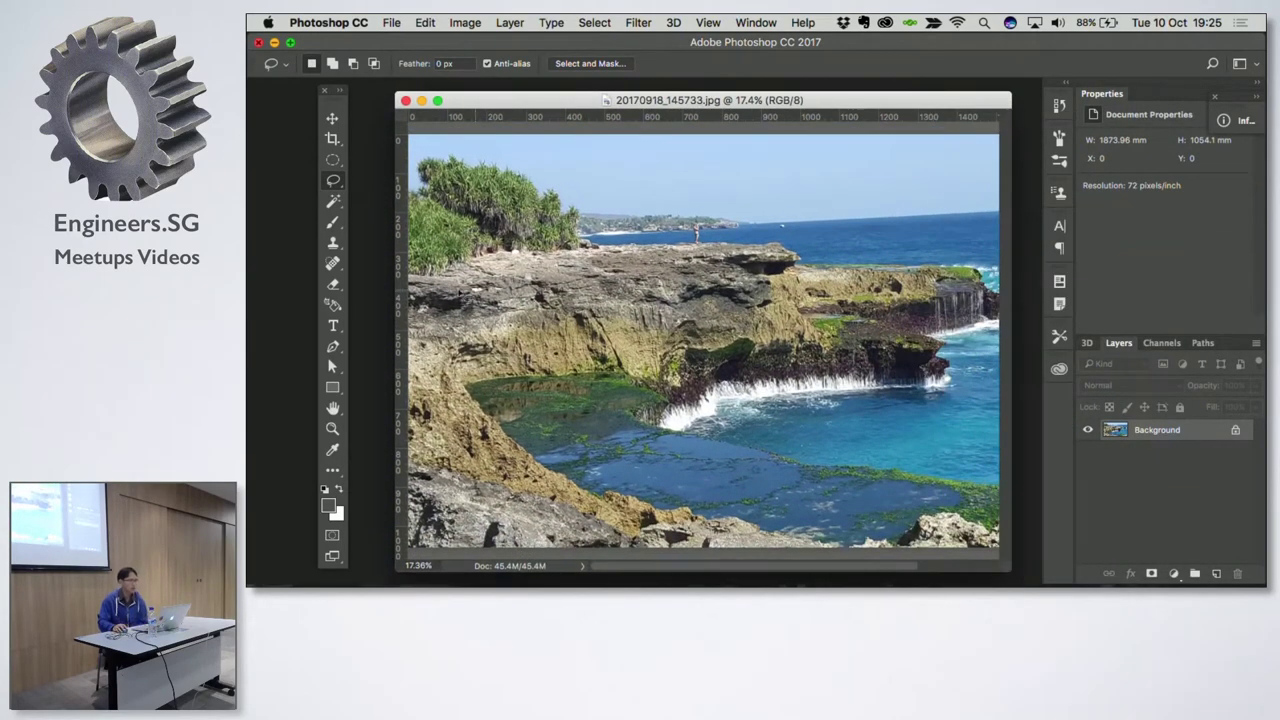
Step: Draw a rectangular selection over sky and rocks, then an elliptical one over rocks and sea
{"action": "left_click", "coordinate": [332, 161]}
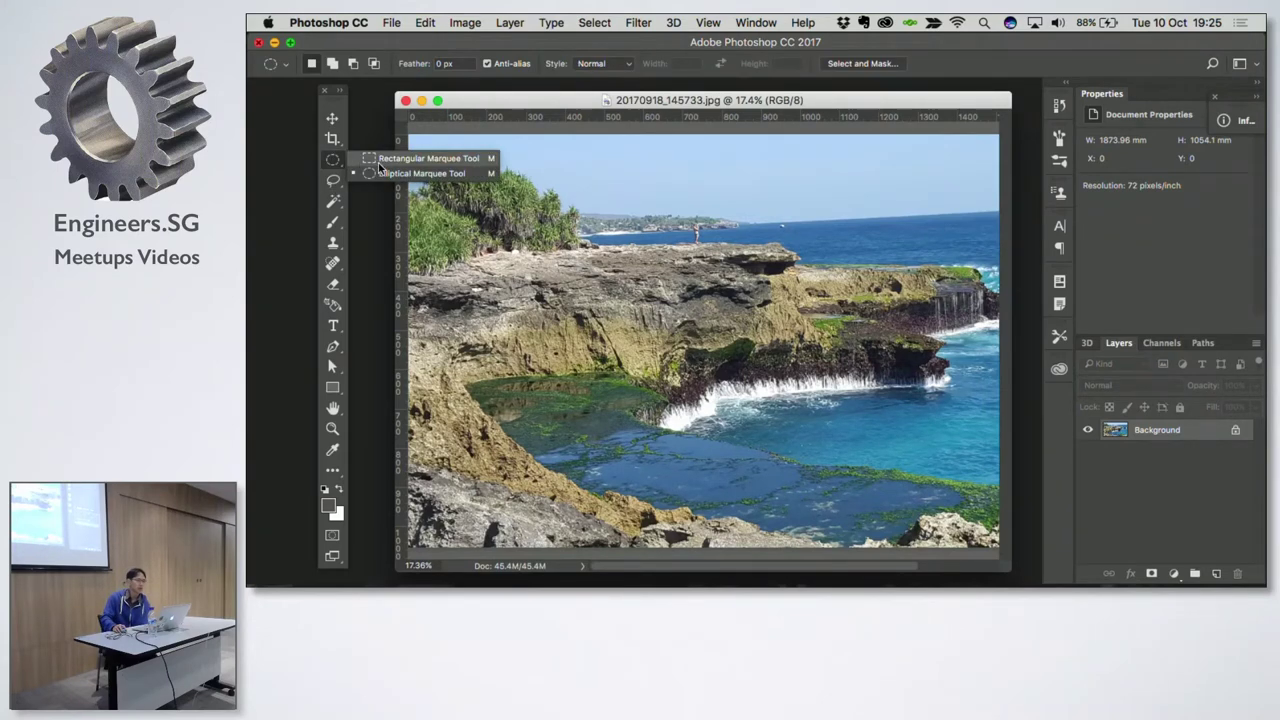
{"action": "left_click", "coordinate": [386, 163]}
{"action": "left_click_drag", "start_coordinate": [558, 184], "coordinate": [893, 386]}
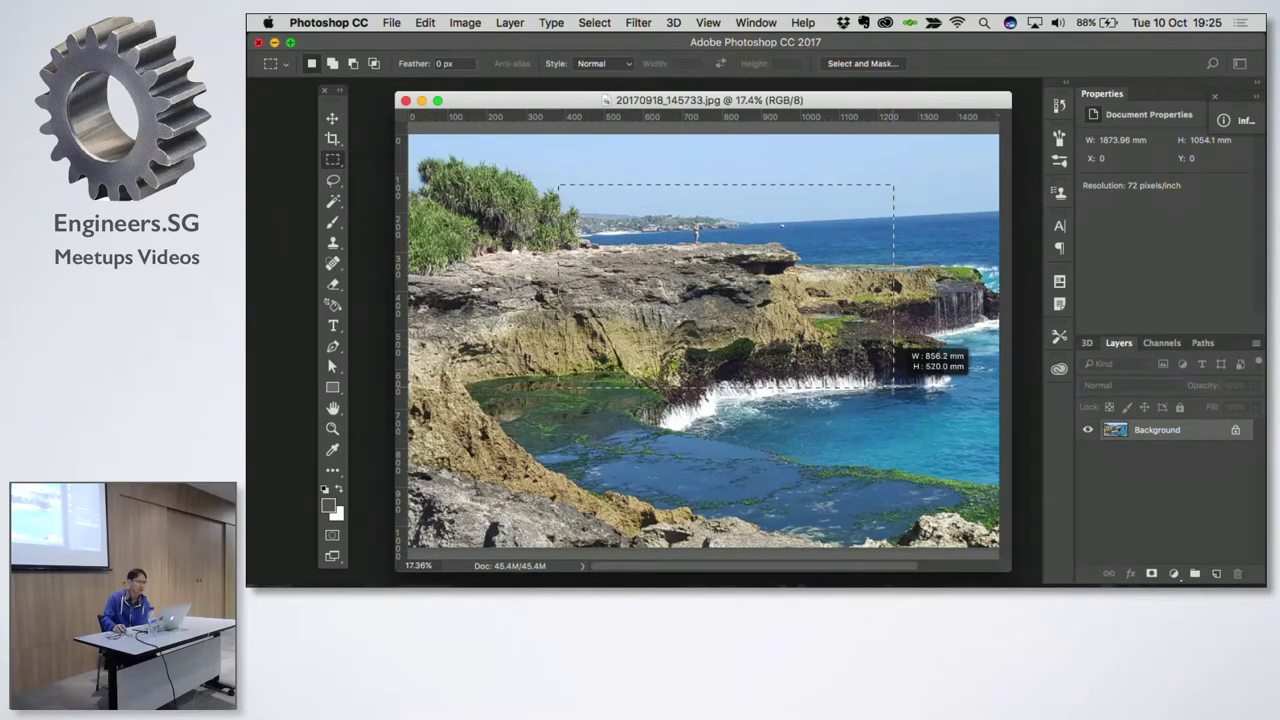
{"action": "left_click", "coordinate": [330, 165]}
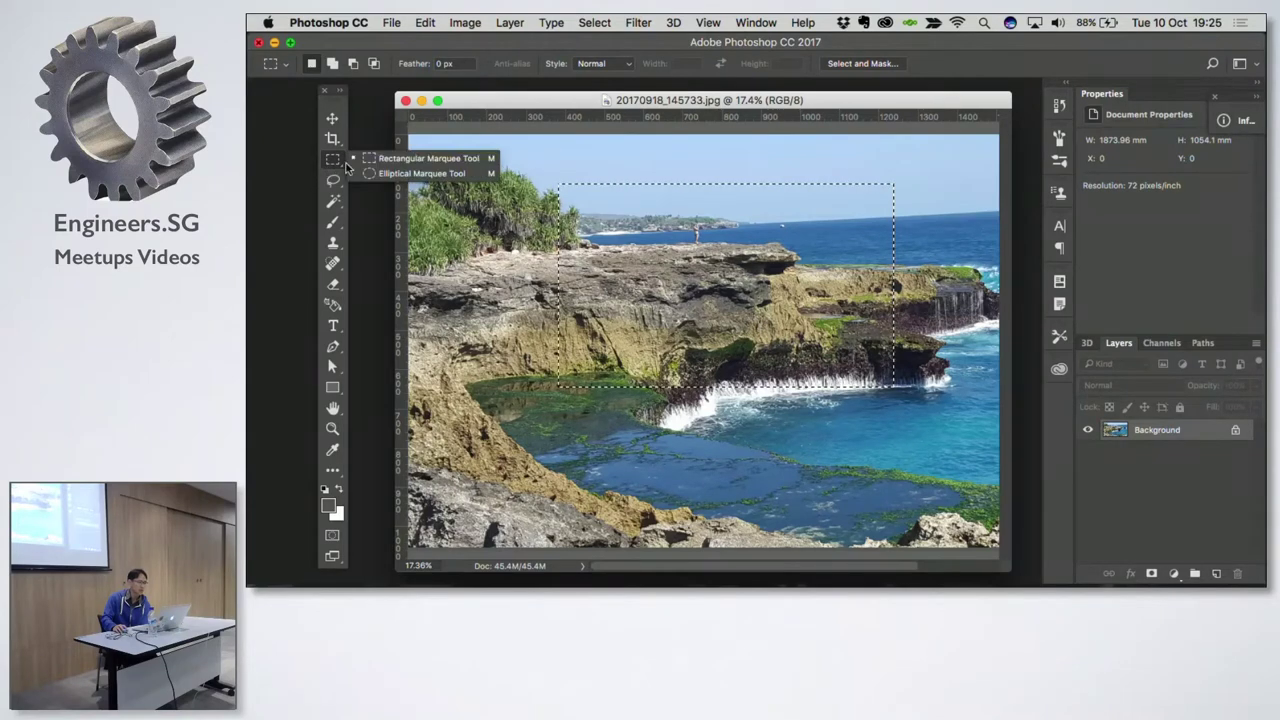
{"action": "left_click", "coordinate": [380, 177]}
{"action": "left_click", "coordinate": [610, 220]}
{"action": "left_click_drag", "start_coordinate": [588, 202], "coordinate": [862, 345]}
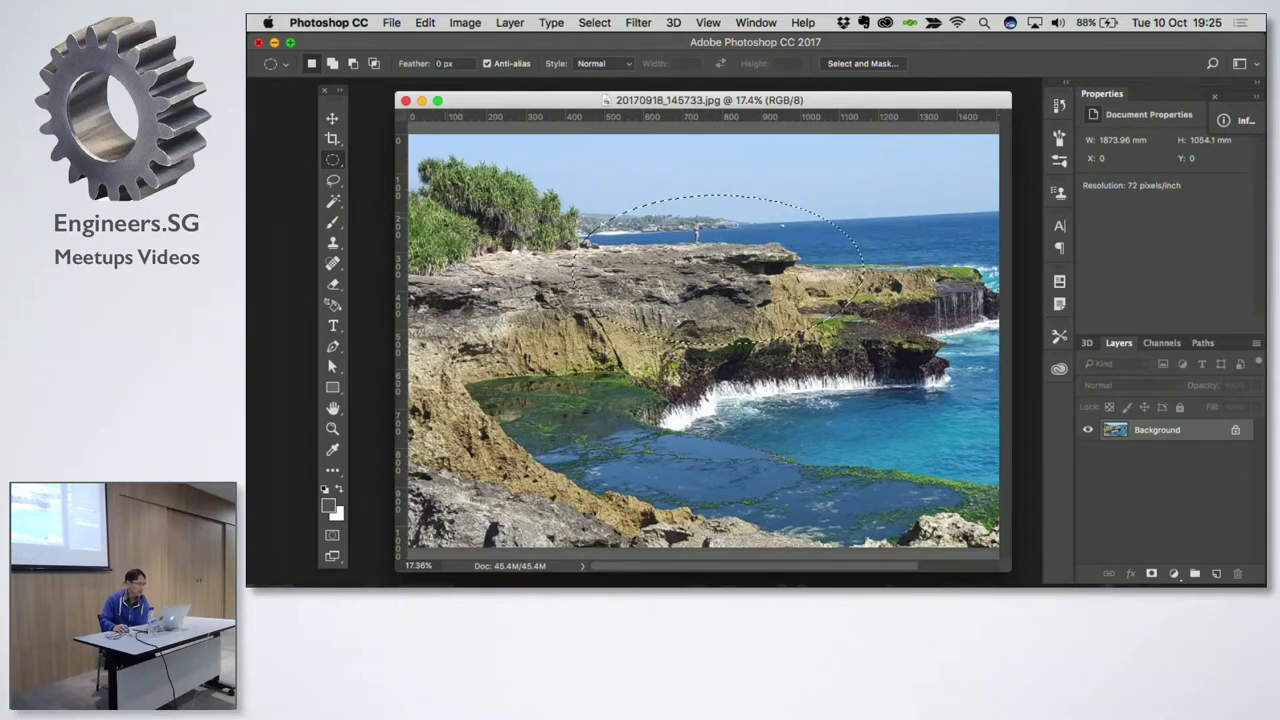
Step: Deselect, draw a freehand lasso selection around the sky, and clear it
{"action": "left_click", "coordinate": [333, 181]}
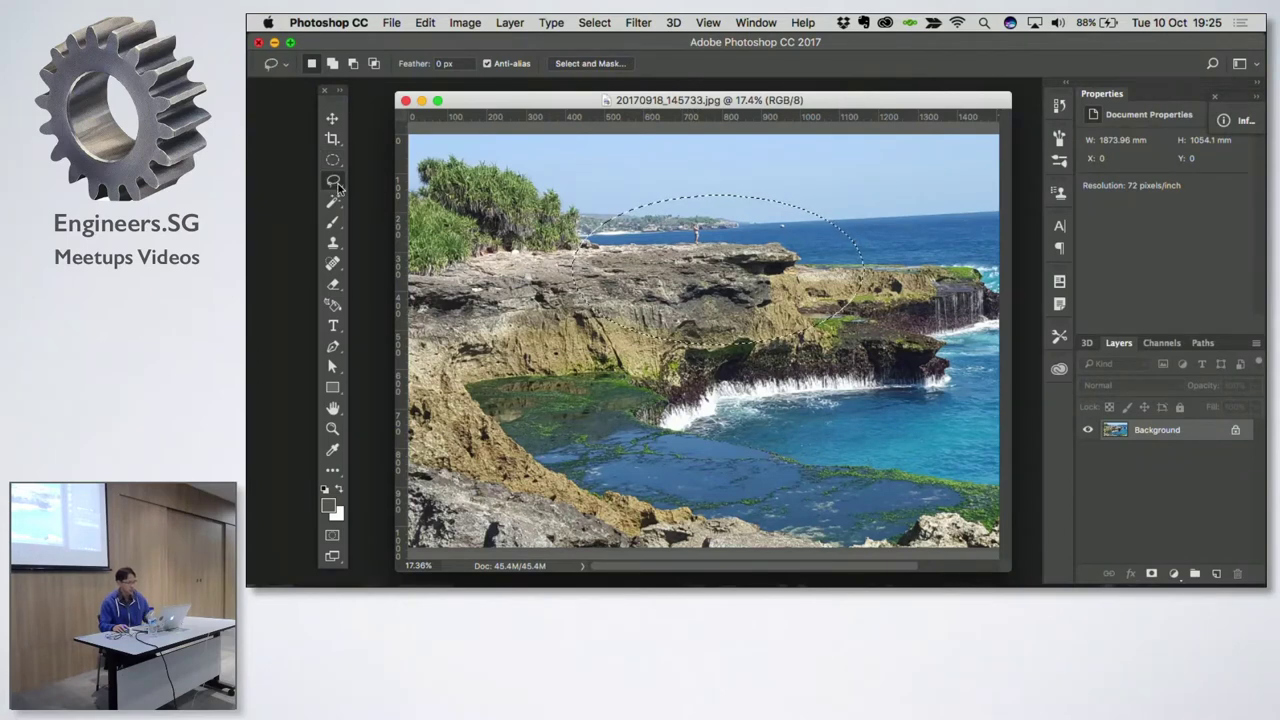
{"action": "key", "text": "super+d"}
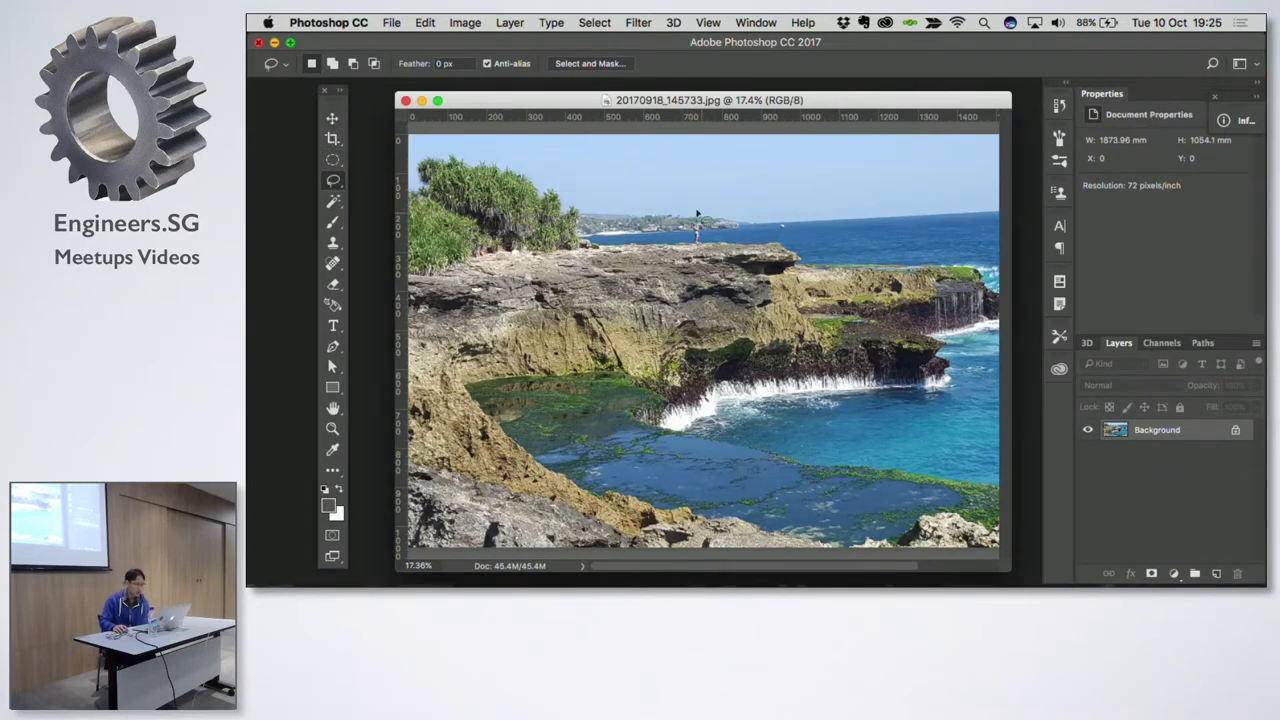
{"action": "left_click_drag", "start_coordinate": [692, 183], "coordinate": [694, 184]}
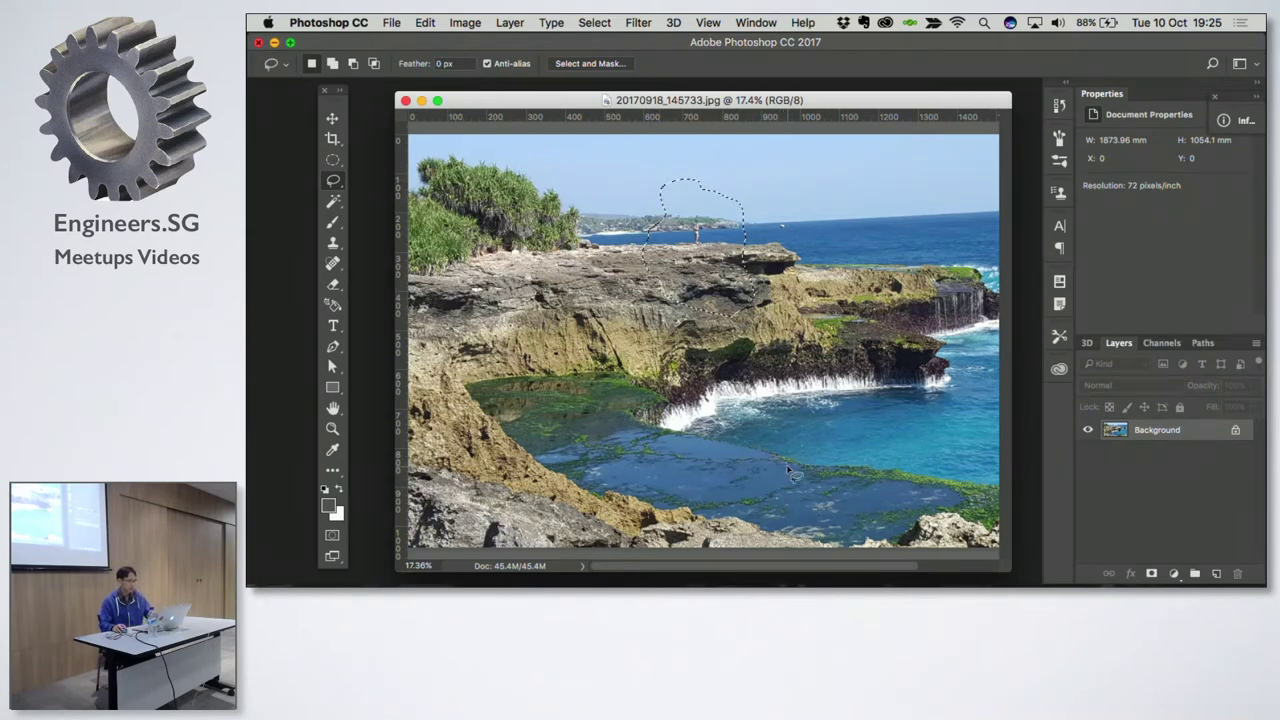
{"action": "left_click", "coordinate": [790, 472]}
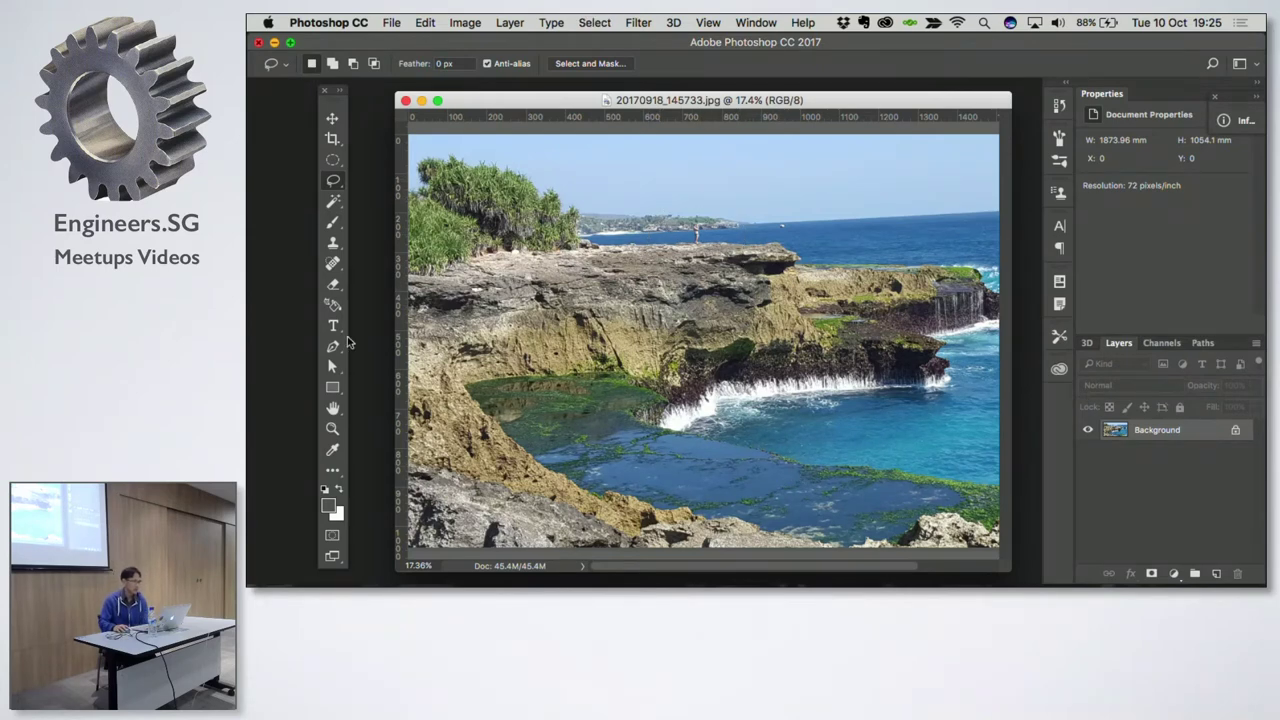
{"action": "left_click", "coordinate": [334, 181]}
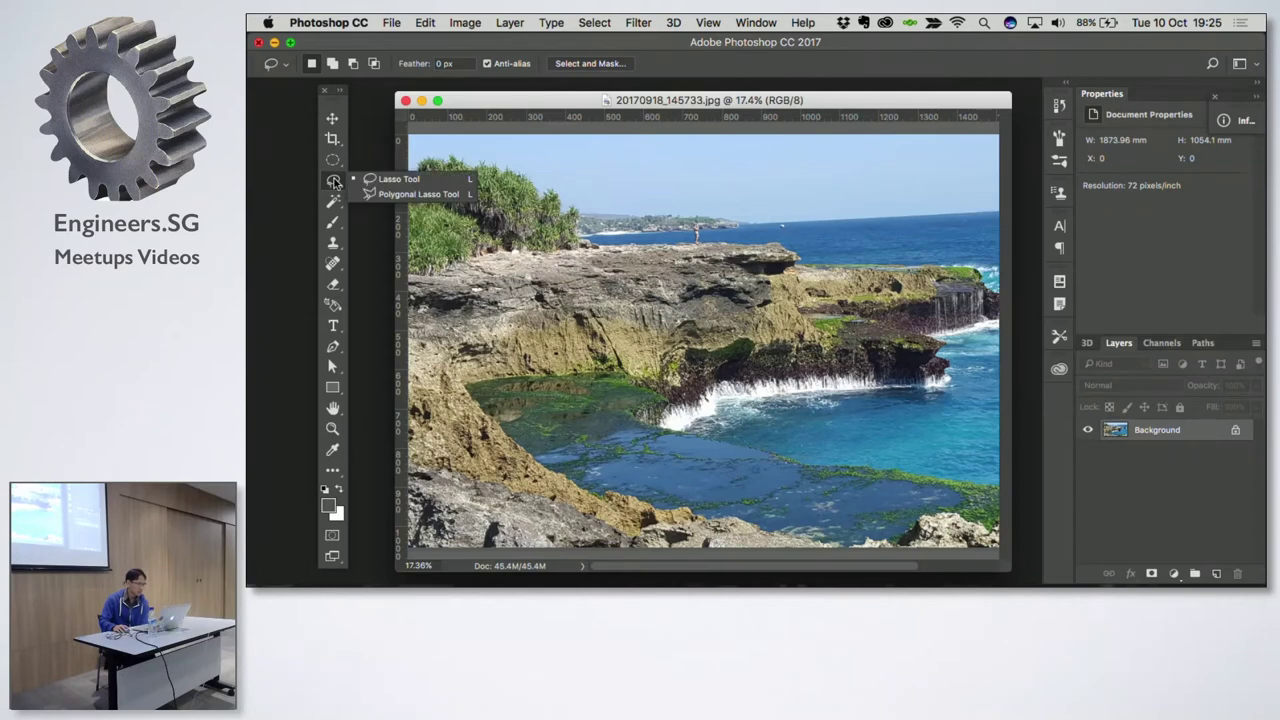
Step: Outline a six-point polygonal lasso selection in the sky above the rocks, then deselect
{"action": "left_click", "coordinate": [386, 199]}
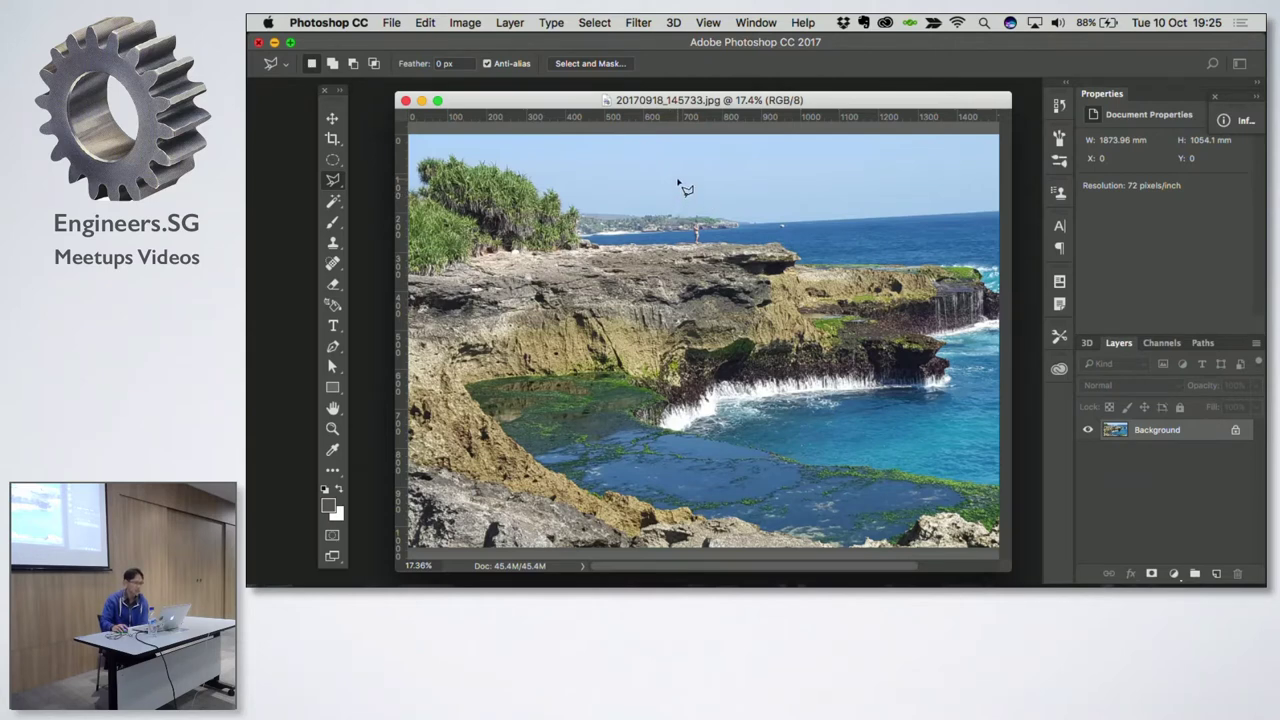
{"action": "left_click", "coordinate": [678, 182]}
{"action": "left_click", "coordinate": [651, 214]}
{"action": "left_click", "coordinate": [655, 258]}
{"action": "left_click", "coordinate": [773, 247]}
{"action": "left_click", "coordinate": [776, 218]}
{"action": "left_click", "coordinate": [766, 188]}
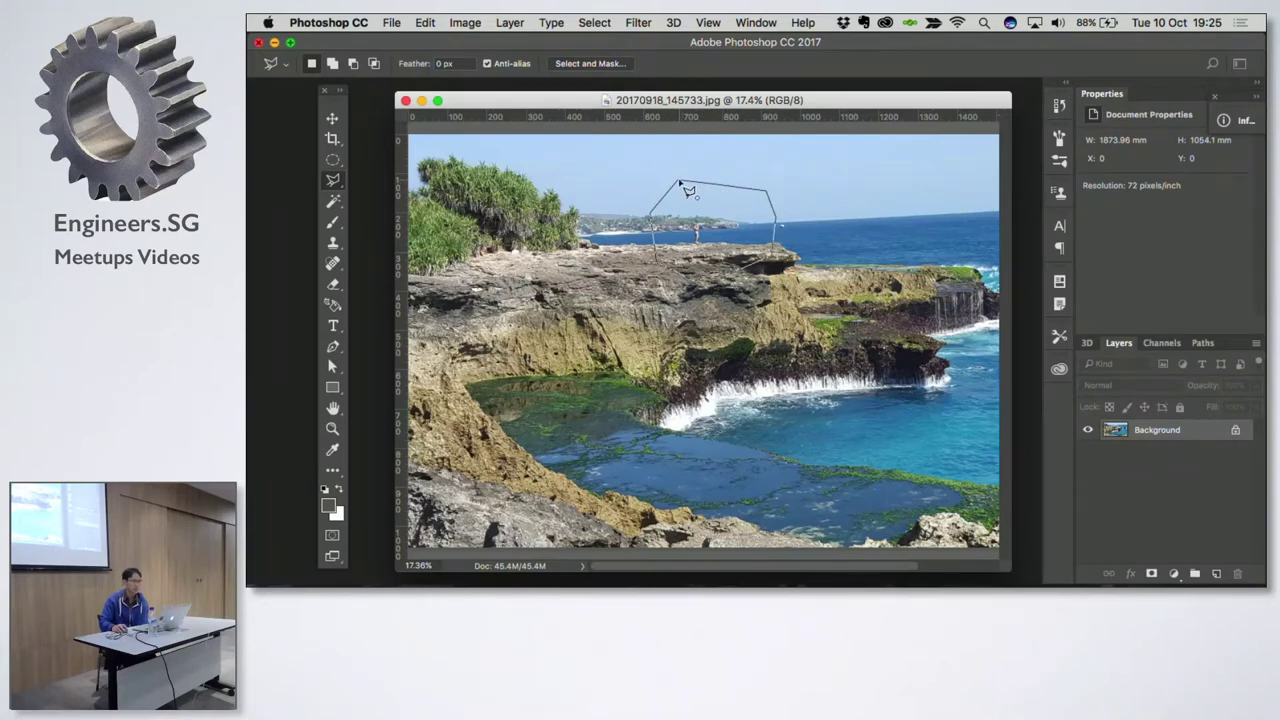
{"action": "left_click", "coordinate": [680, 183]}
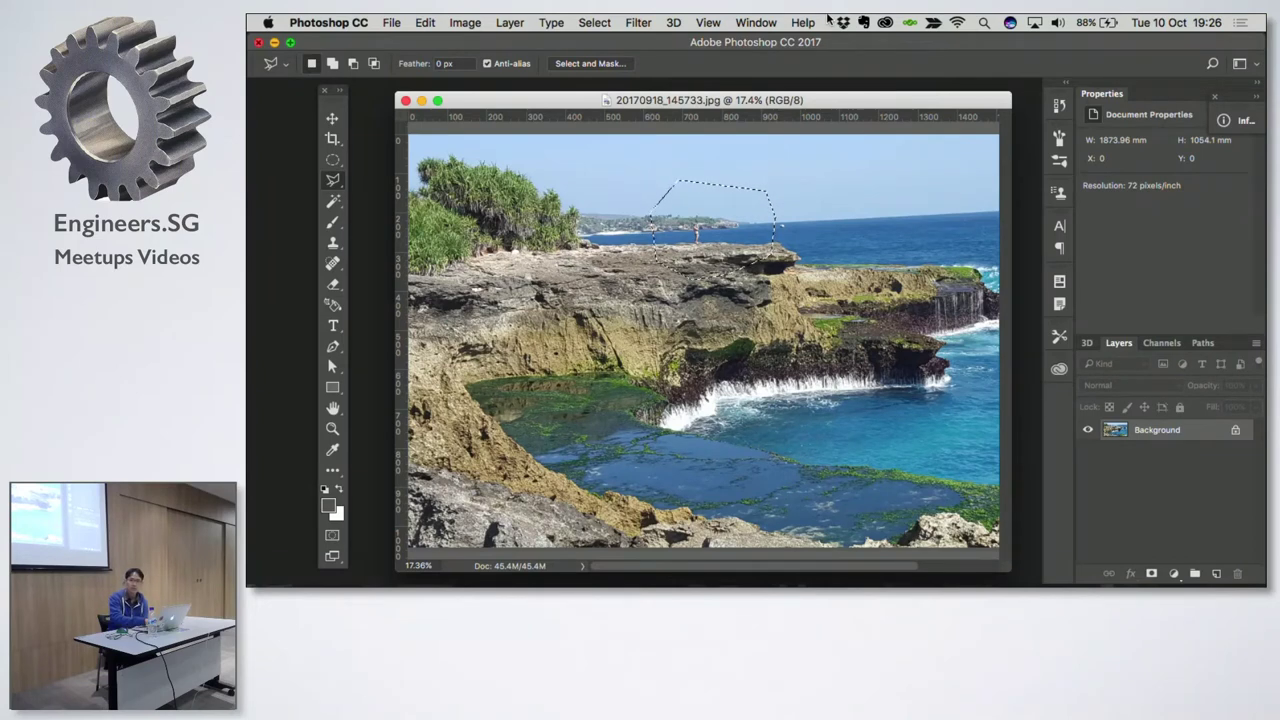
{"action": "key", "text": "super+d"}
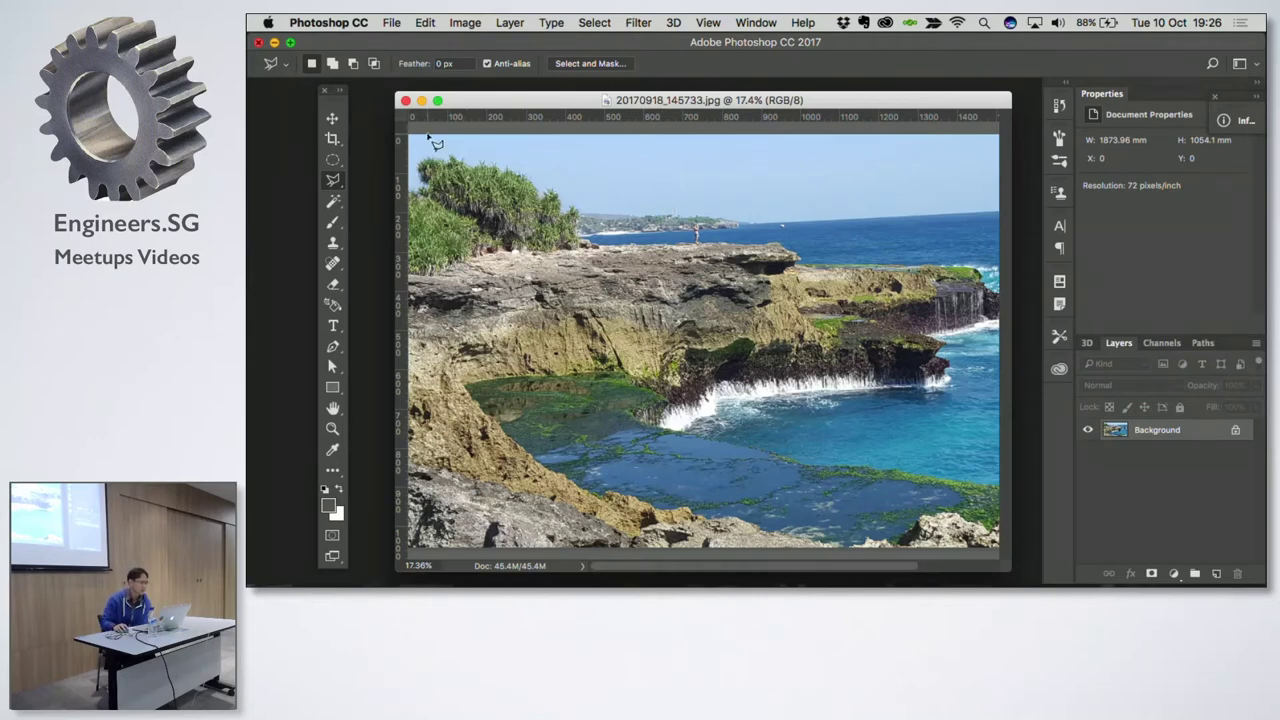
{"action": "left_click", "coordinate": [335, 181]}
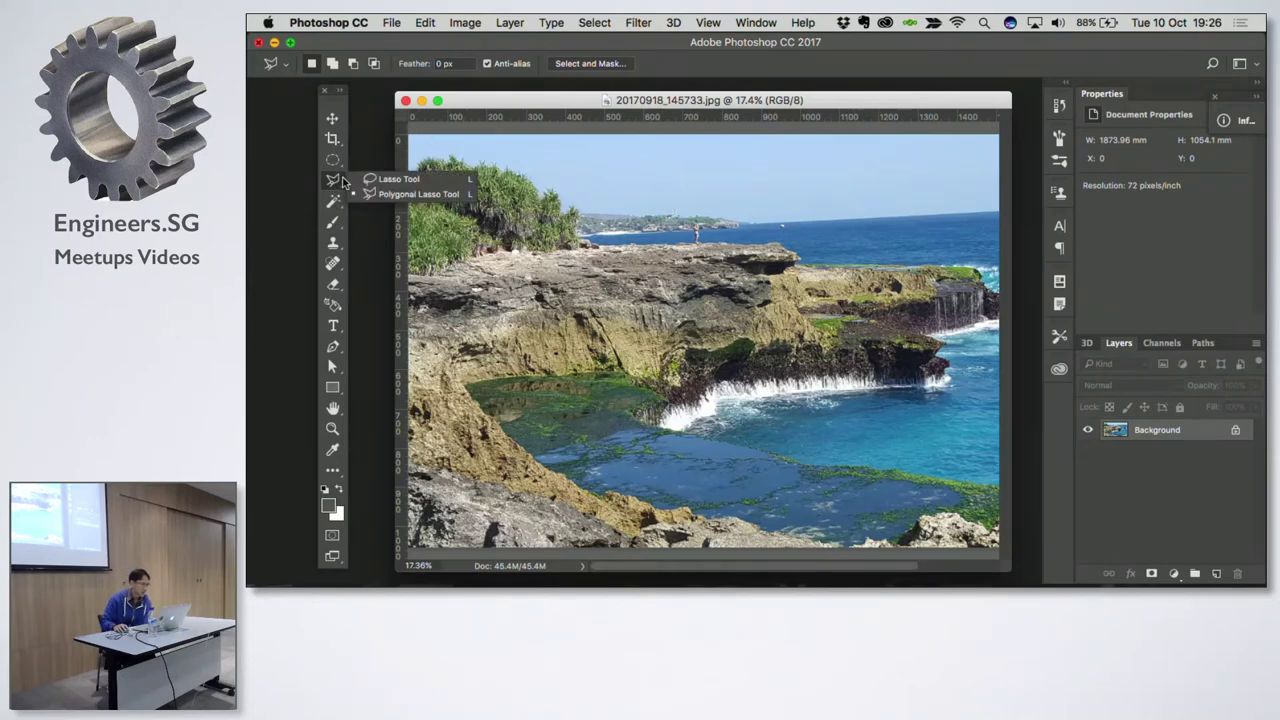
Step: Zoom out to 12.5% and select the whole sky with the Magic Wand at tolerance 15
{"action": "left_click", "coordinate": [334, 203]}
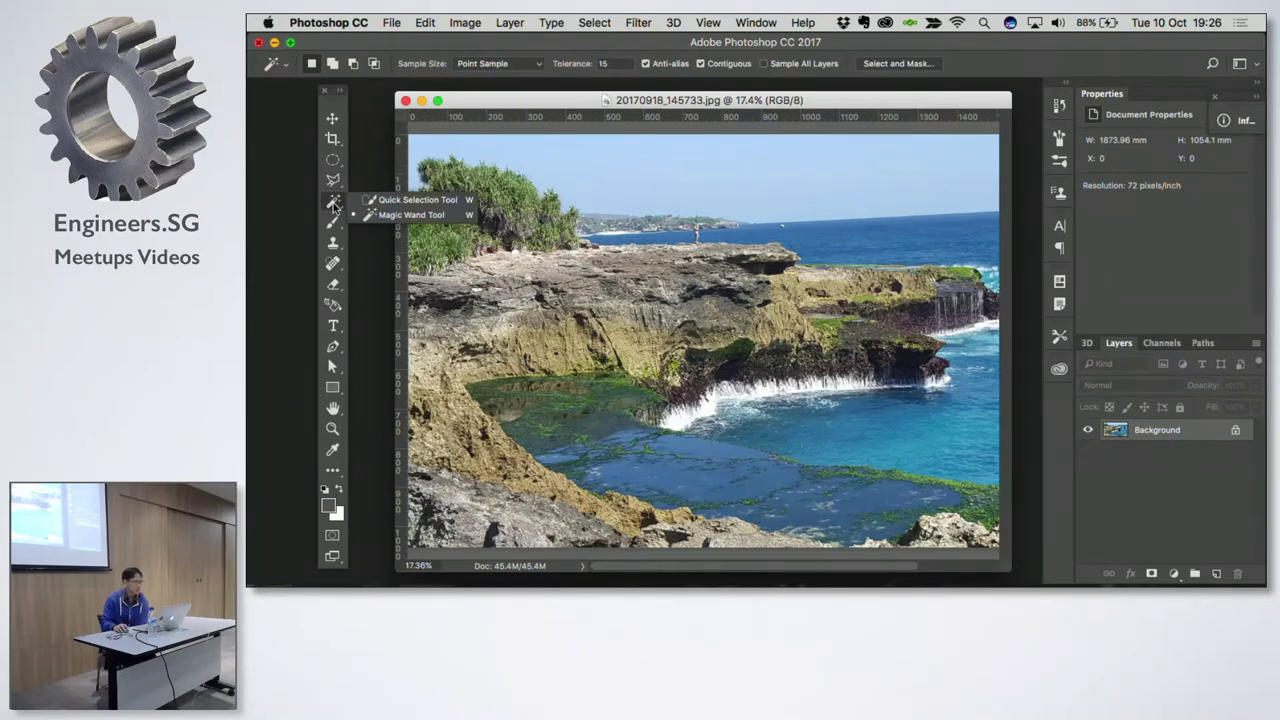
{"action": "left_click", "coordinate": [388, 216]}
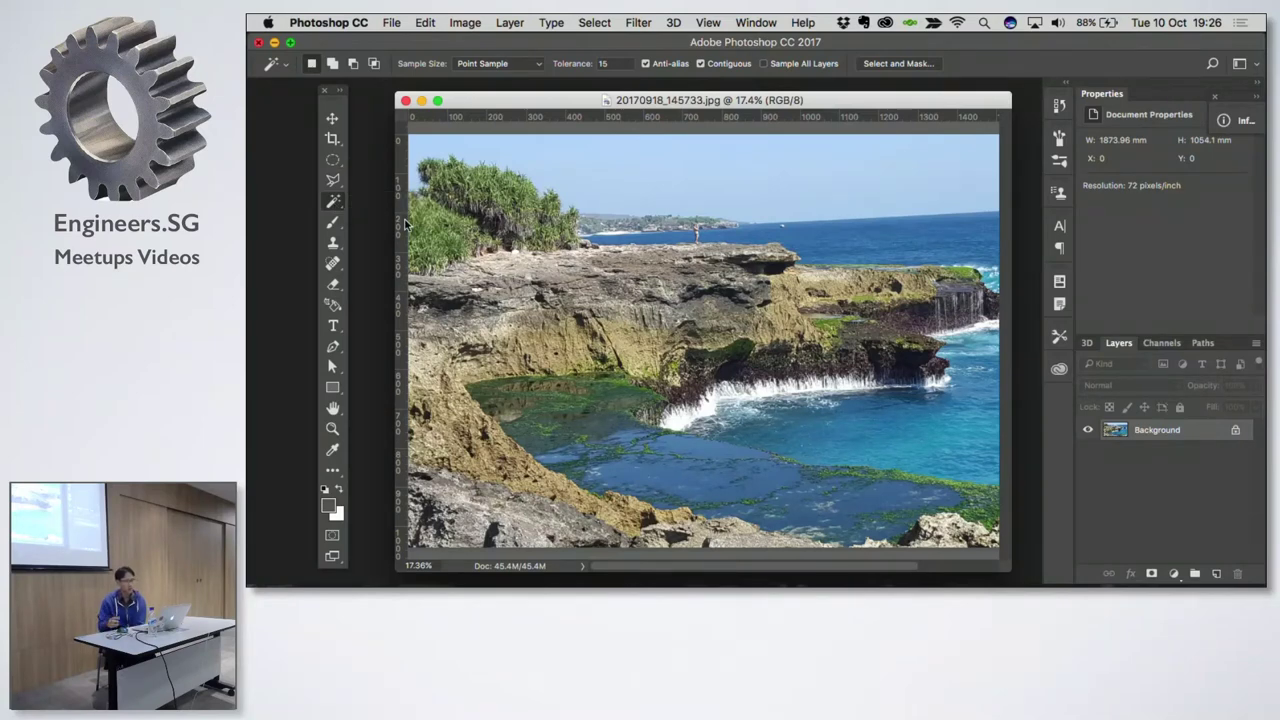
{"action": "key", "text": "z"}
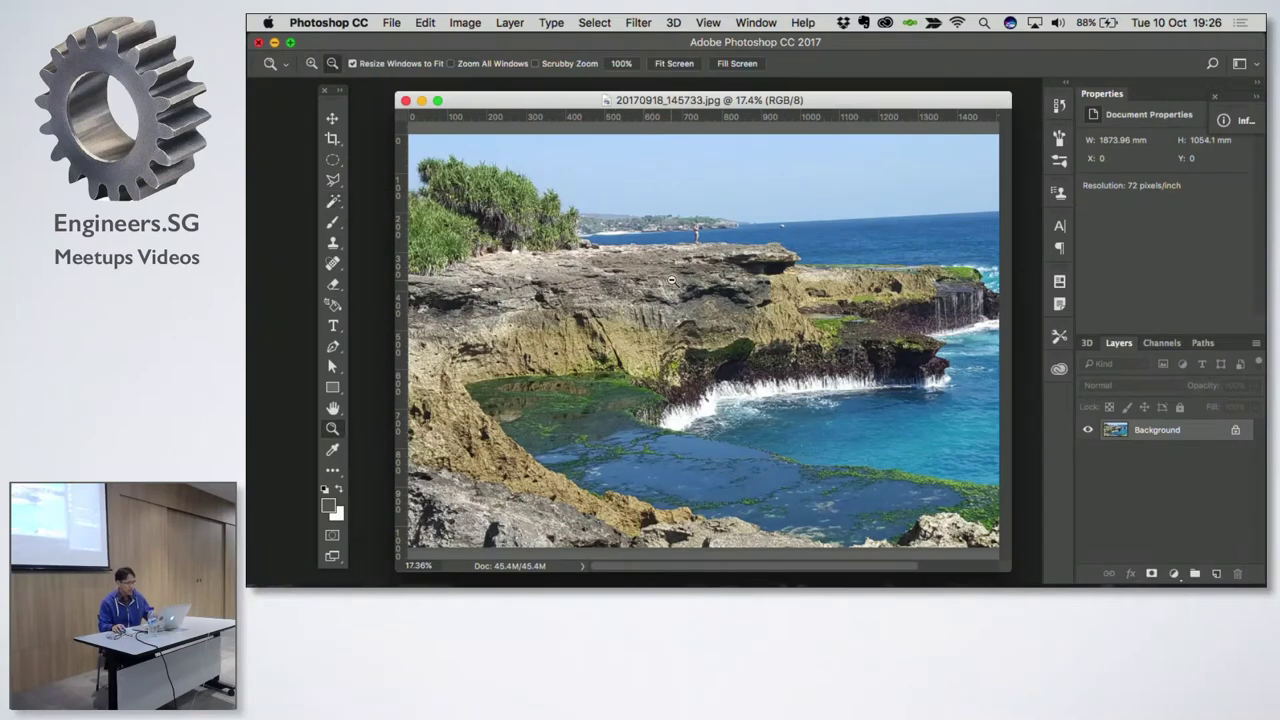
{"action": "left_click", "coordinate": [630, 284], "text": "alt"}
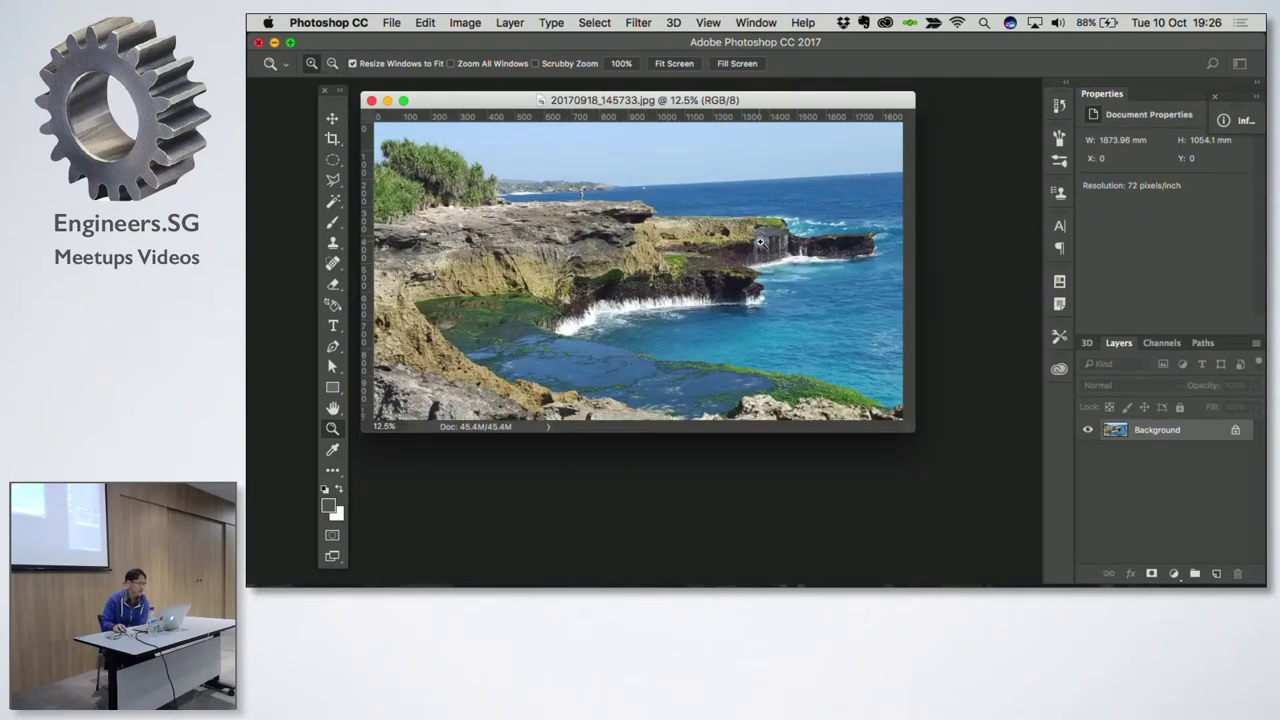
{"action": "left_click", "coordinate": [334, 204]}
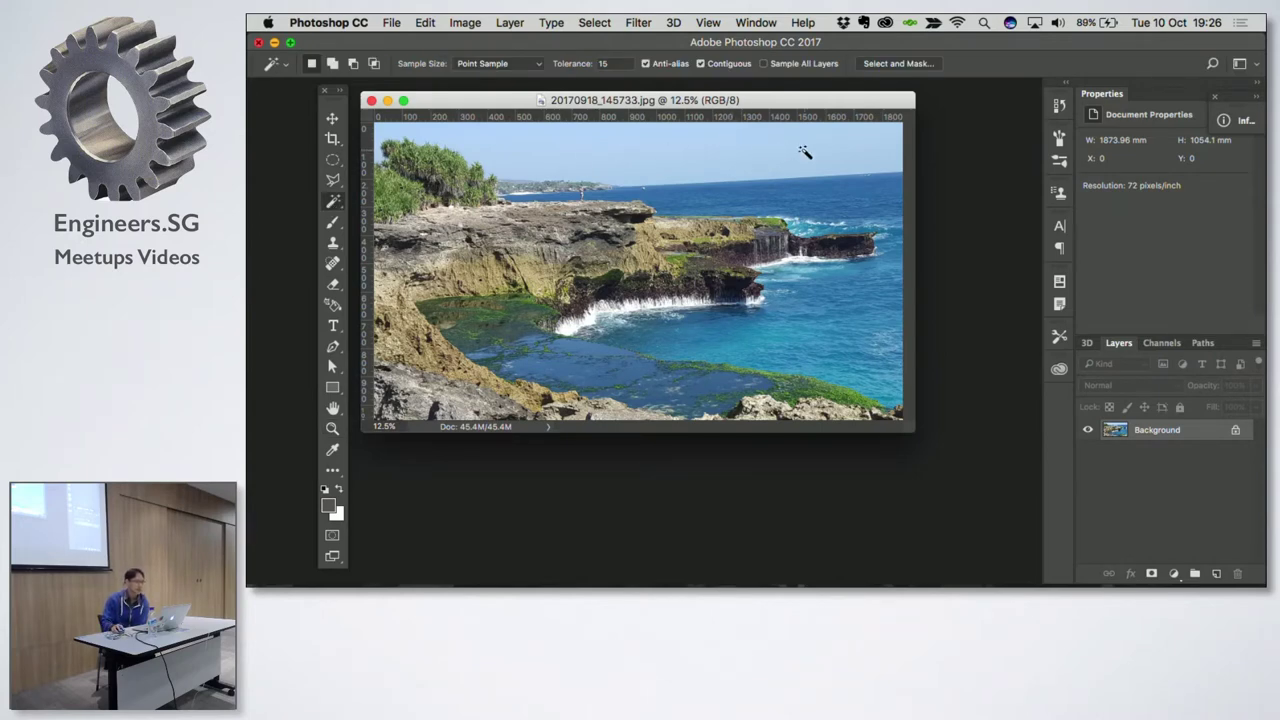
{"action": "left_click", "coordinate": [638, 153]}
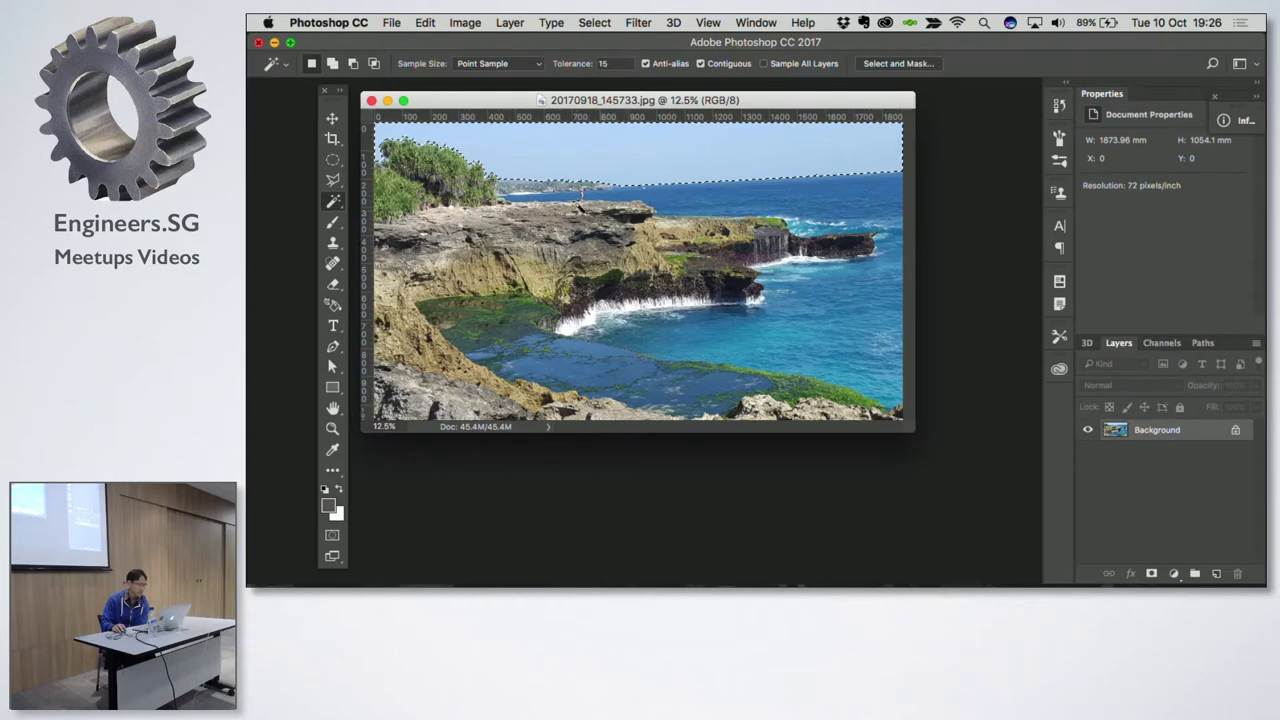
{"action": "right_click", "coordinate": [335, 203]}
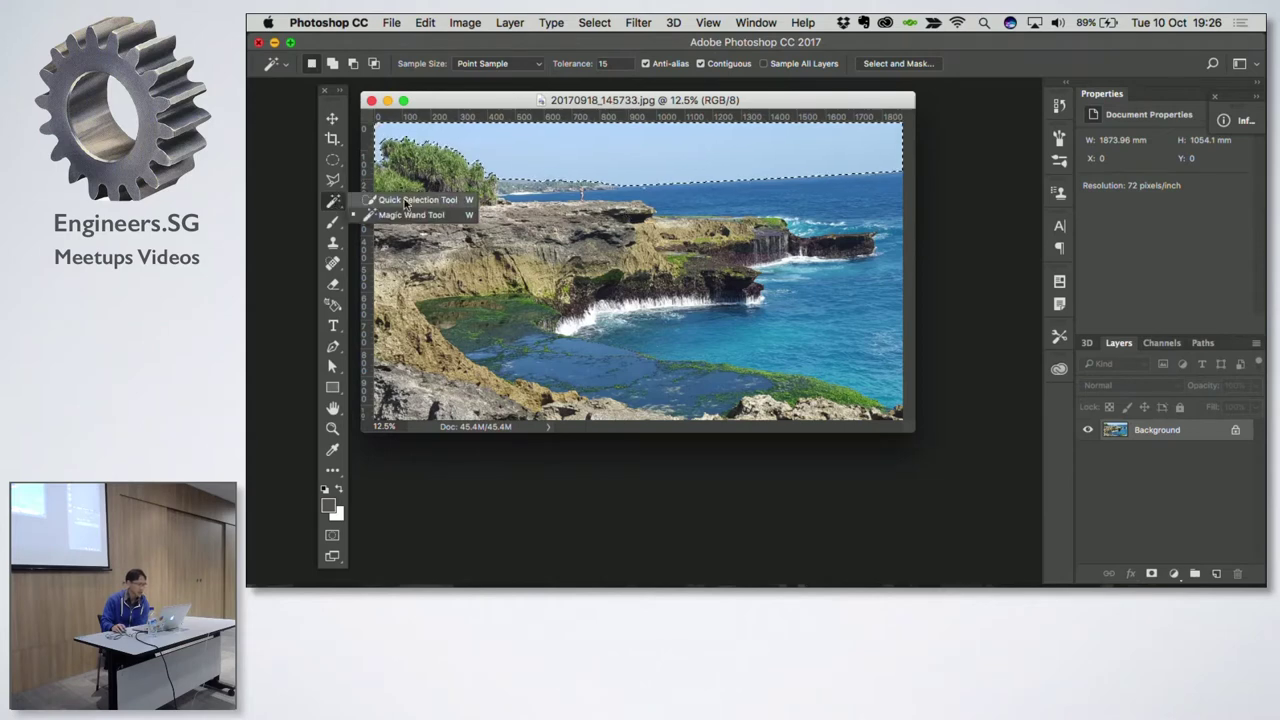
Step: Brush a Quick Selection across the sky out to the right edge, then deselect it
{"action": "left_click", "coordinate": [441, 200]}
{"action": "key", "text": "ctrl+d"}
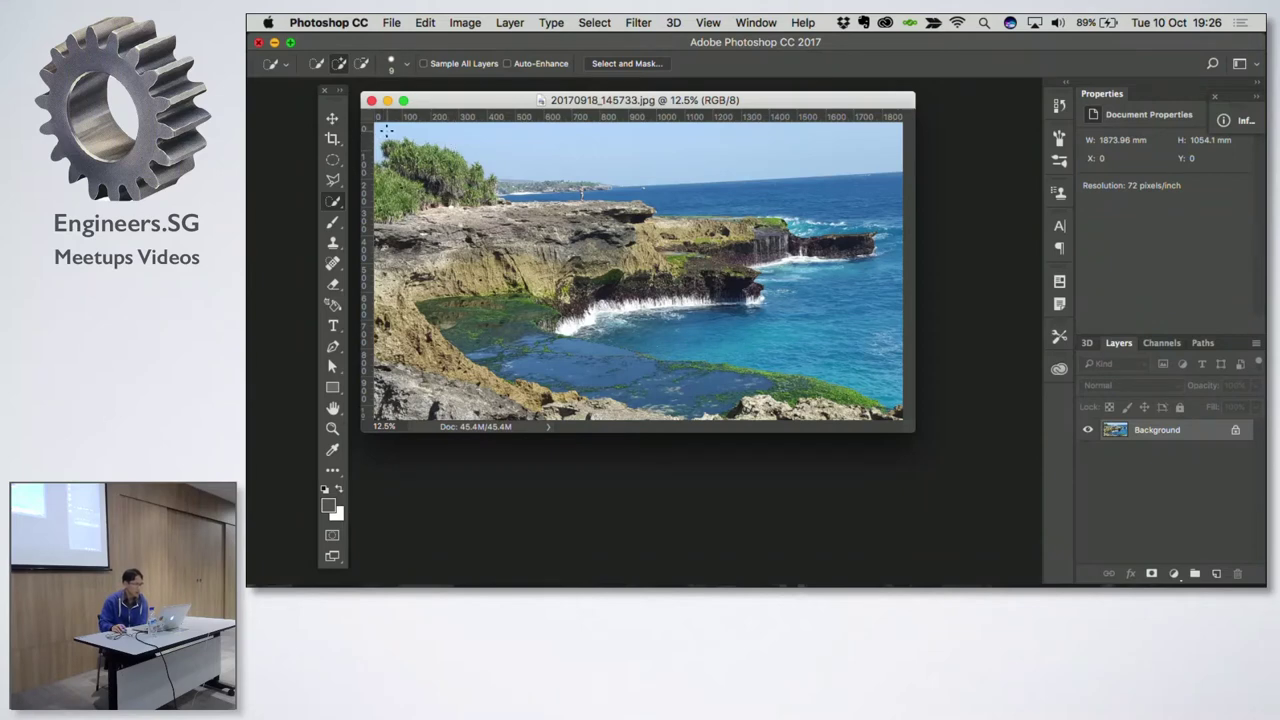
{"action": "mouse_move", "coordinate": [458, 135]}
{"action": "left_mouse_down"}
{"action": "mouse_move", "coordinate": [716, 166]}
{"action": "mouse_move", "coordinate": [888, 222]}
{"action": "mouse_move", "coordinate": [810, 318]}
{"action": "mouse_move", "coordinate": [682, 316]}
{"action": "left_mouse_up"}
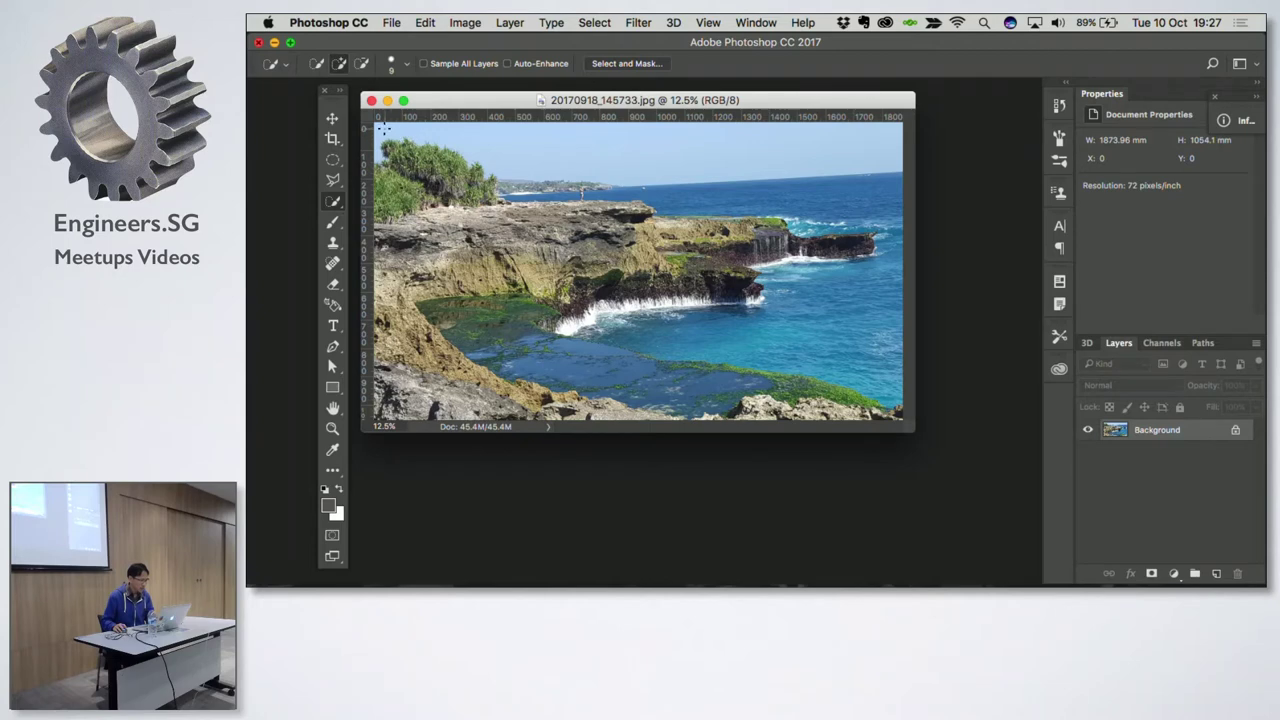
{"action": "left_click_drag", "start_coordinate": [603, 172], "coordinate": [693, 191]}
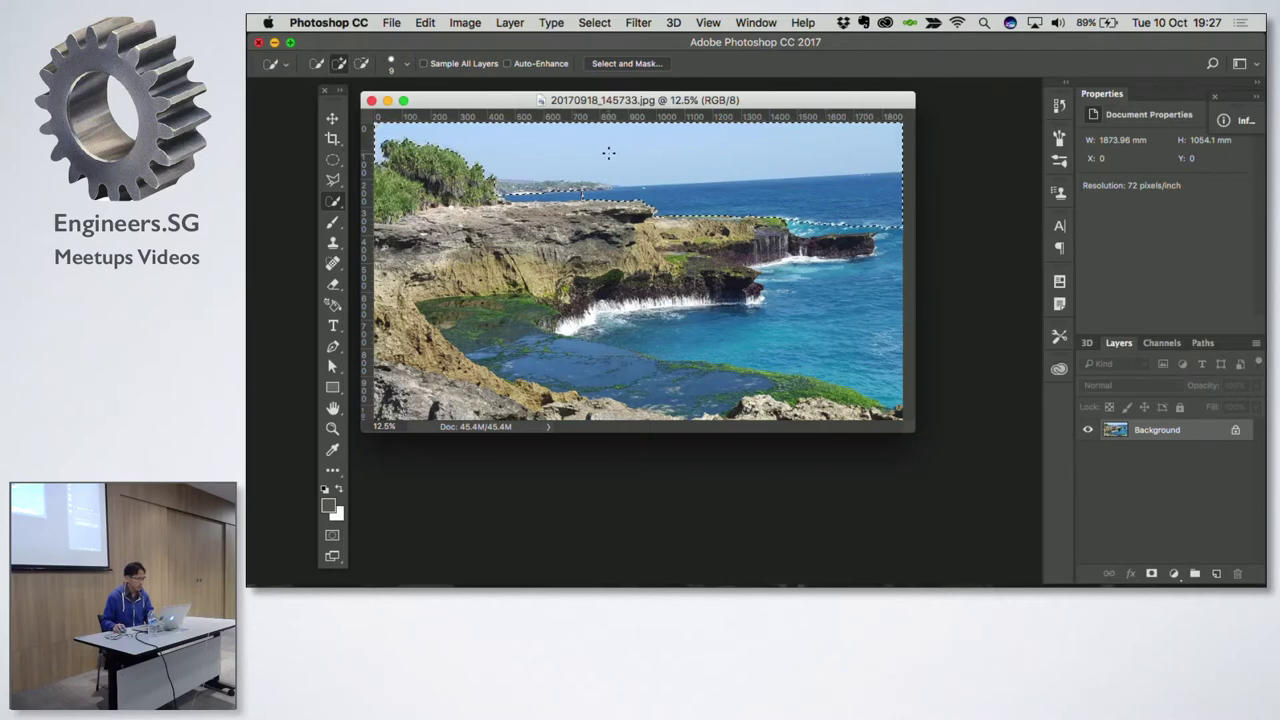
{"action": "right_click", "coordinate": [333, 203]}
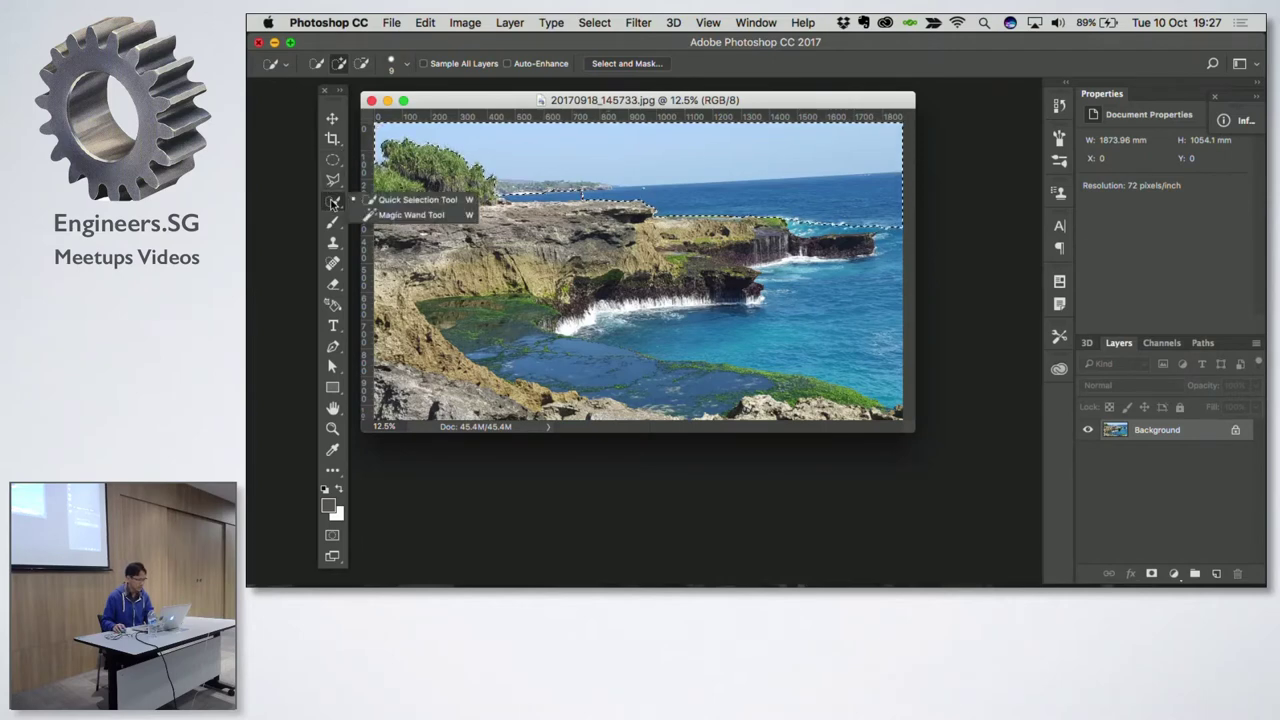
{"action": "key", "text": "super+d"}
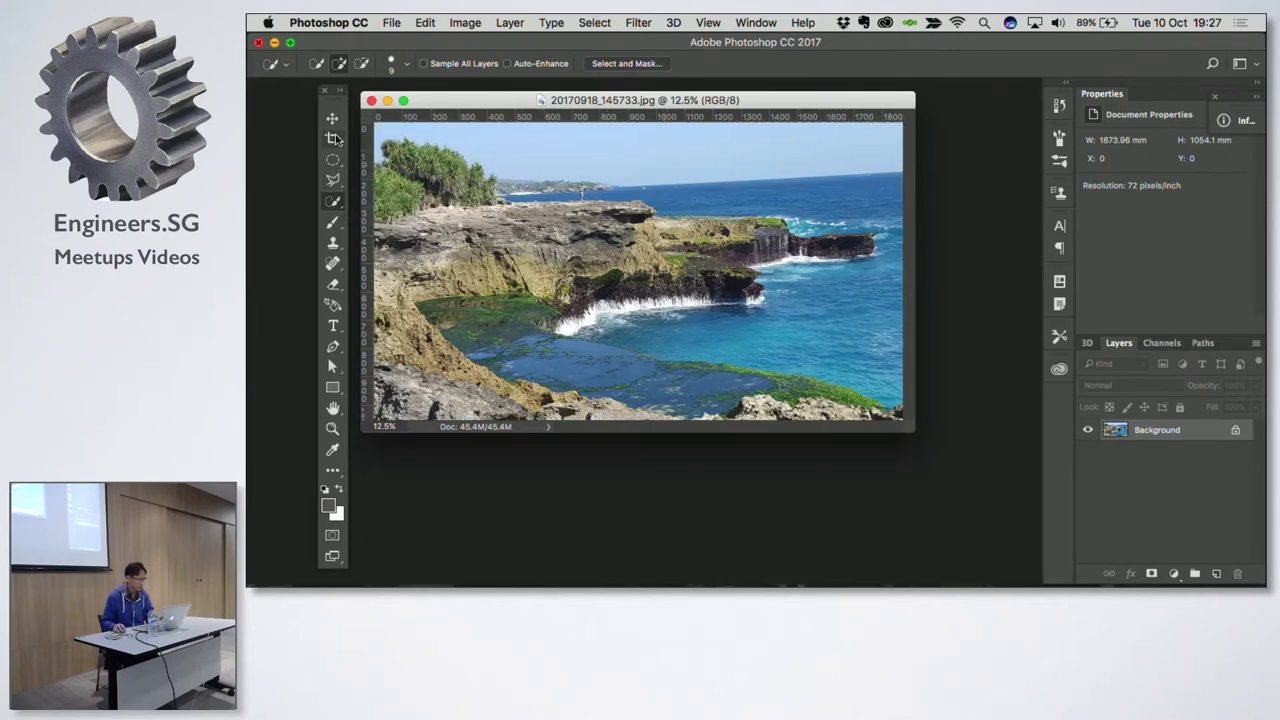
Step: With the Rectangular Marquee, draw trial rectangles over the rocks and the right and left cliffs
{"action": "left_click", "coordinate": [333, 160]}
{"action": "right_click", "coordinate": [333, 160]}
{"action": "left_click", "coordinate": [407, 160]}
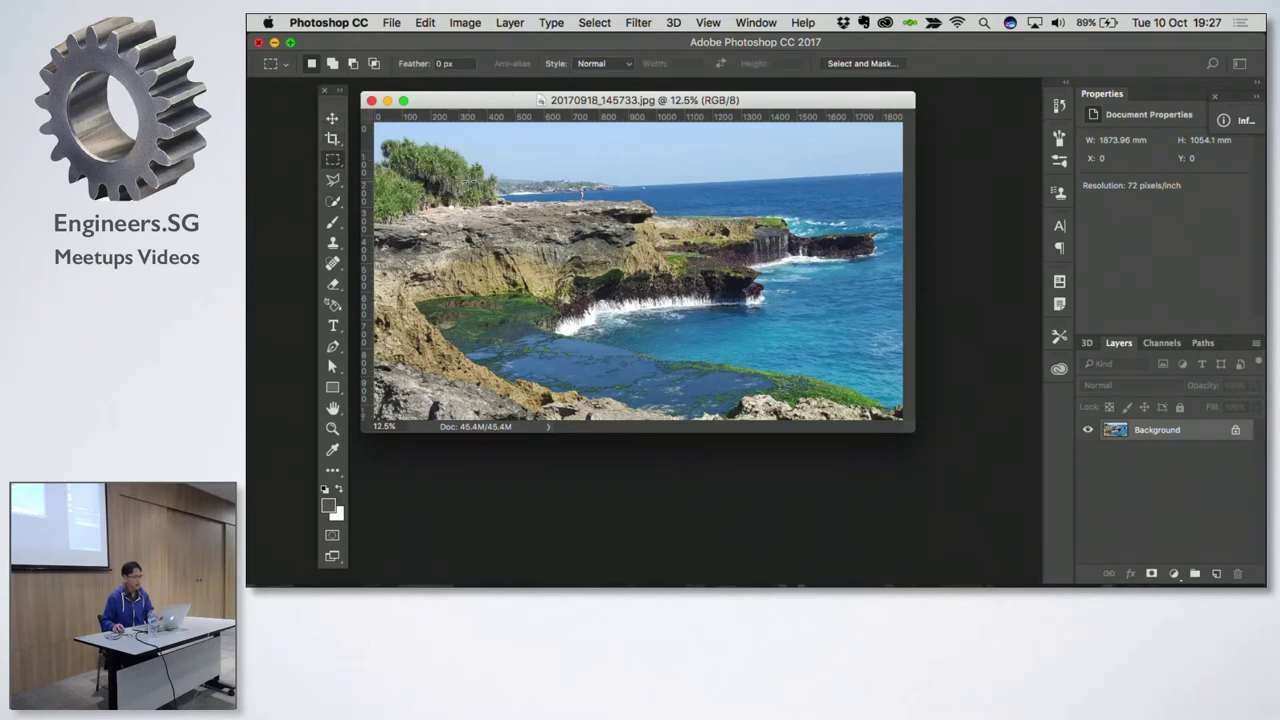
{"action": "left_click_drag", "start_coordinate": [508, 144], "coordinate": [742, 256]}
{"action": "left_click_drag", "start_coordinate": [835, 172], "coordinate": [732, 262]}
{"action": "left_click_drag", "start_coordinate": [477, 157], "coordinate": [612, 235]}
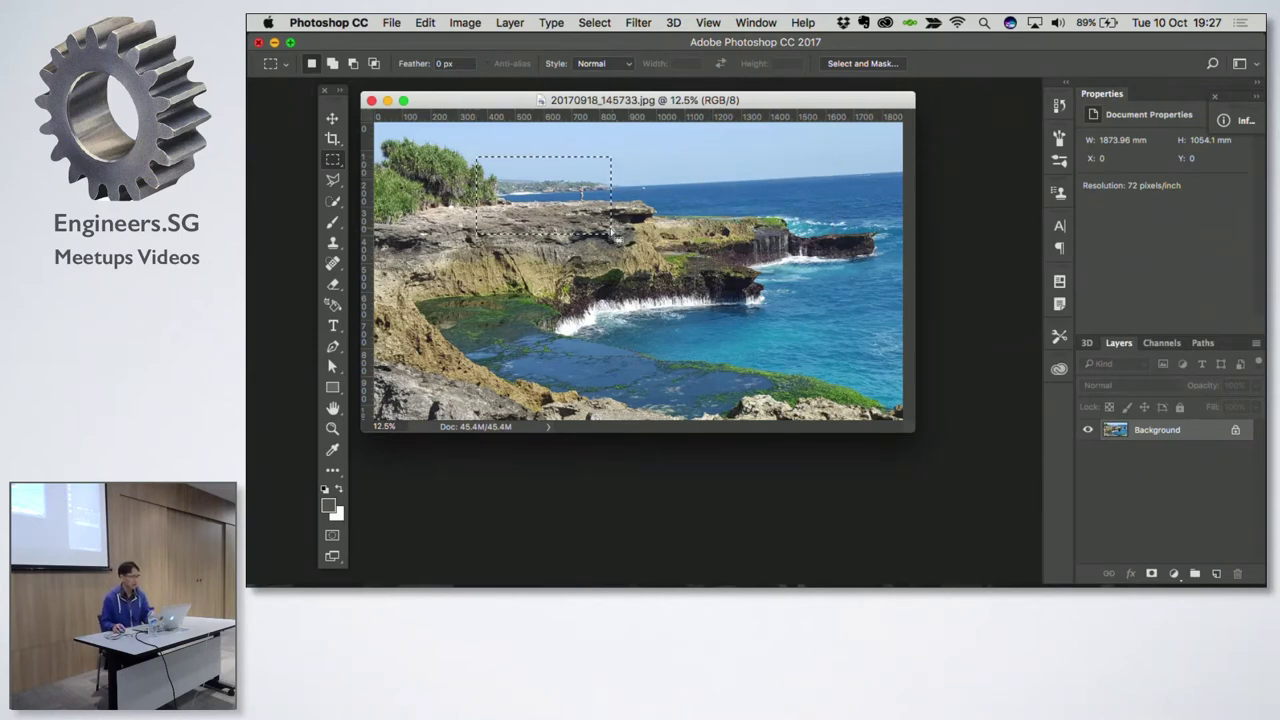
Step: Shift-add three stepped rectangles to the selection across the cliffs
{"action": "key", "text": "shift"}
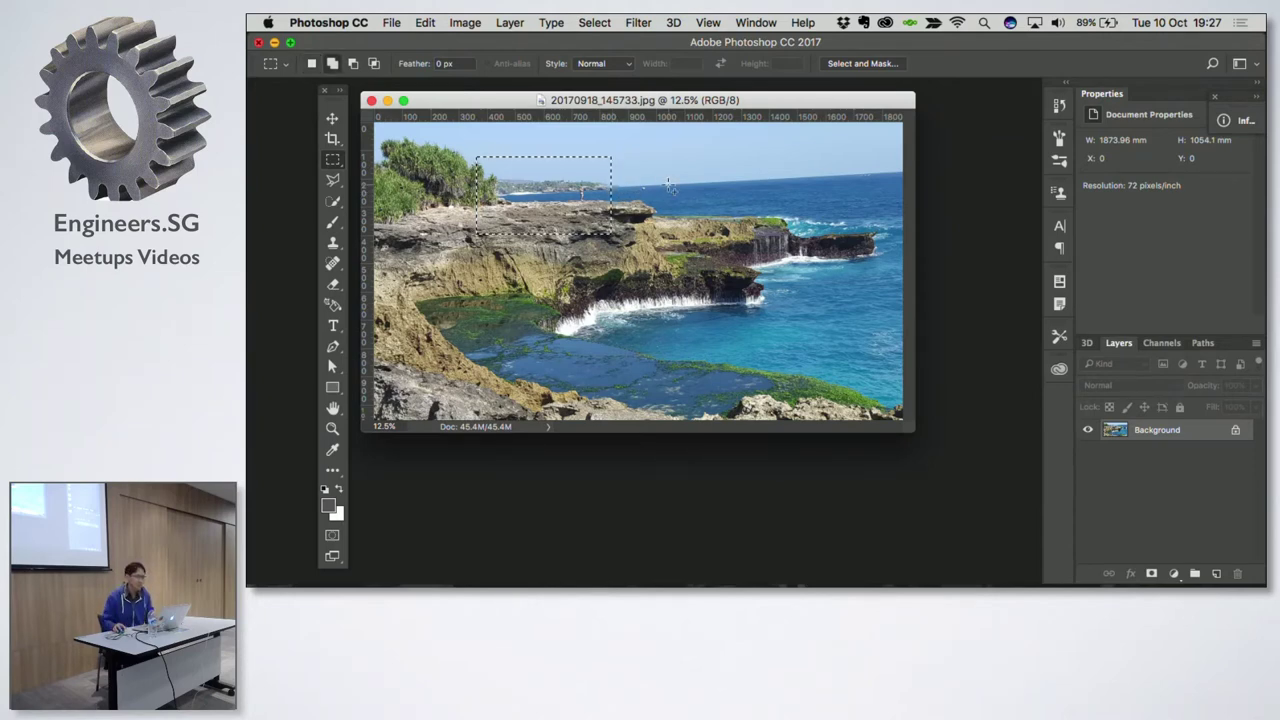
{"action": "left_click_drag", "start_coordinate": [627, 173], "coordinate": [564, 275]}
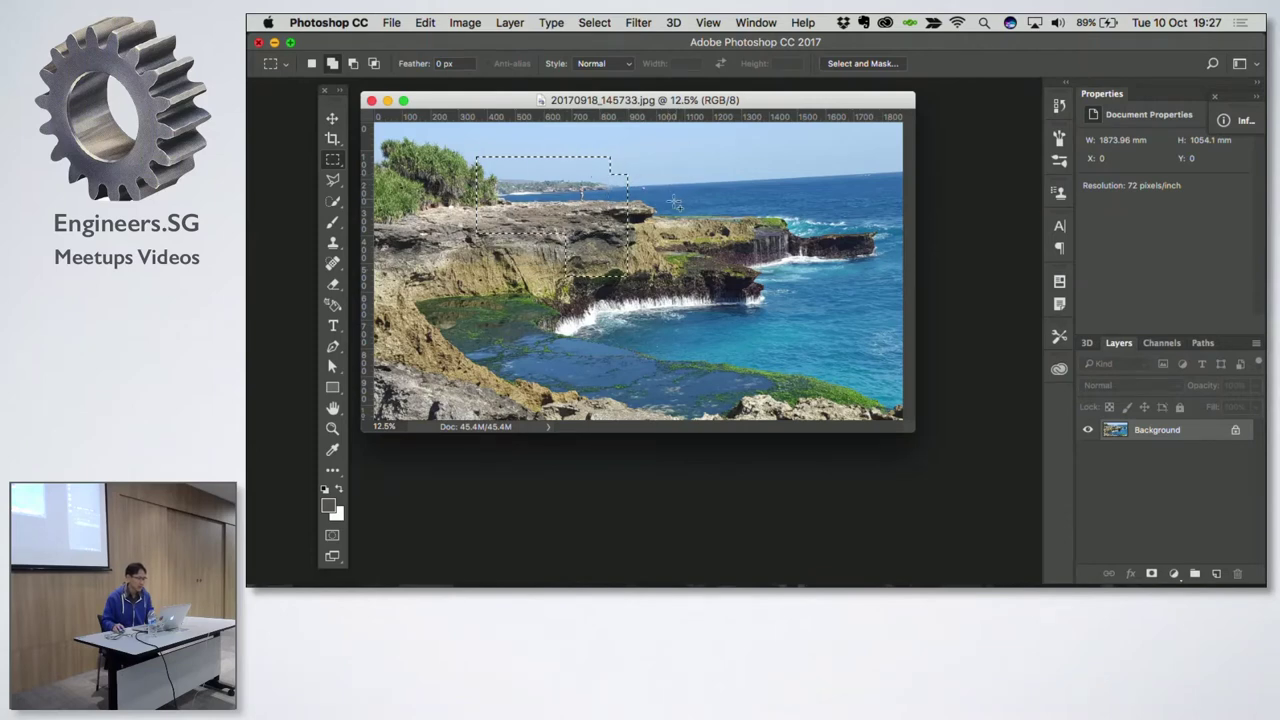
{"action": "left_click_drag", "start_coordinate": [677, 194], "coordinate": [585, 240]}
{"action": "left_click_drag", "start_coordinate": [725, 216], "coordinate": [592, 285]}
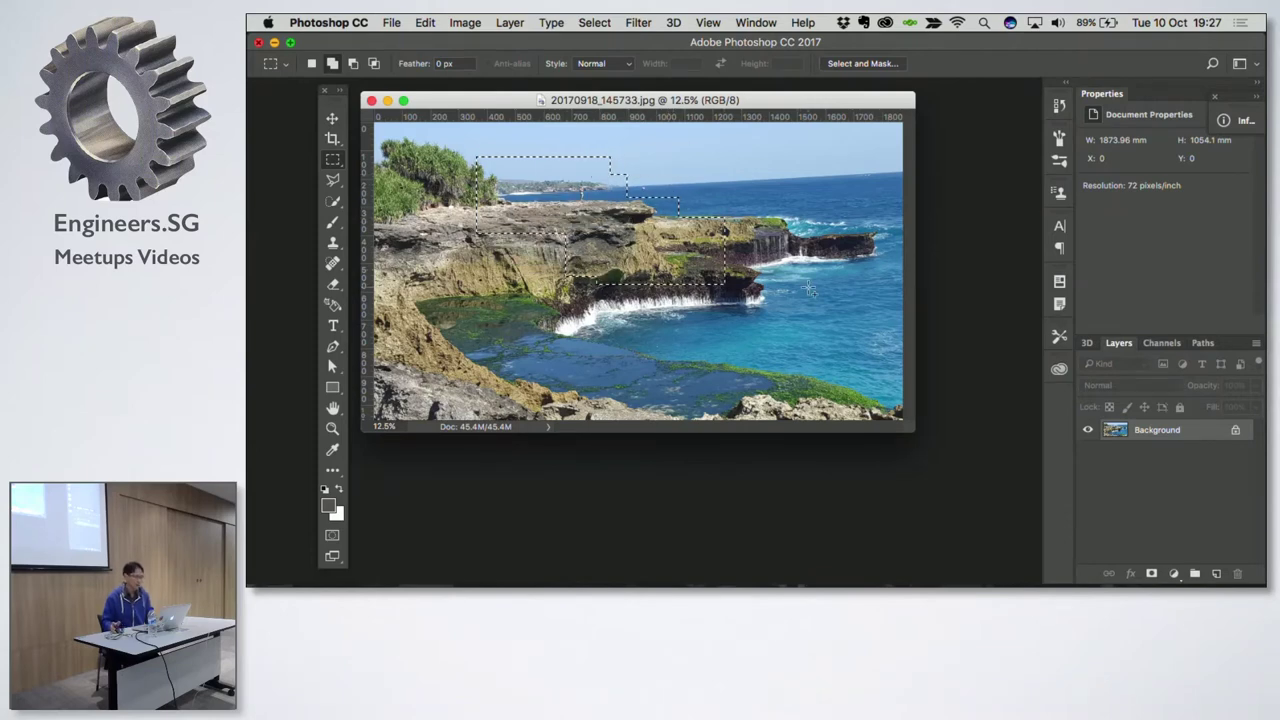
Step: Alt-subtract three rectangles from the selection's right and lower parts, then deselect
{"action": "key", "text": "alt"}
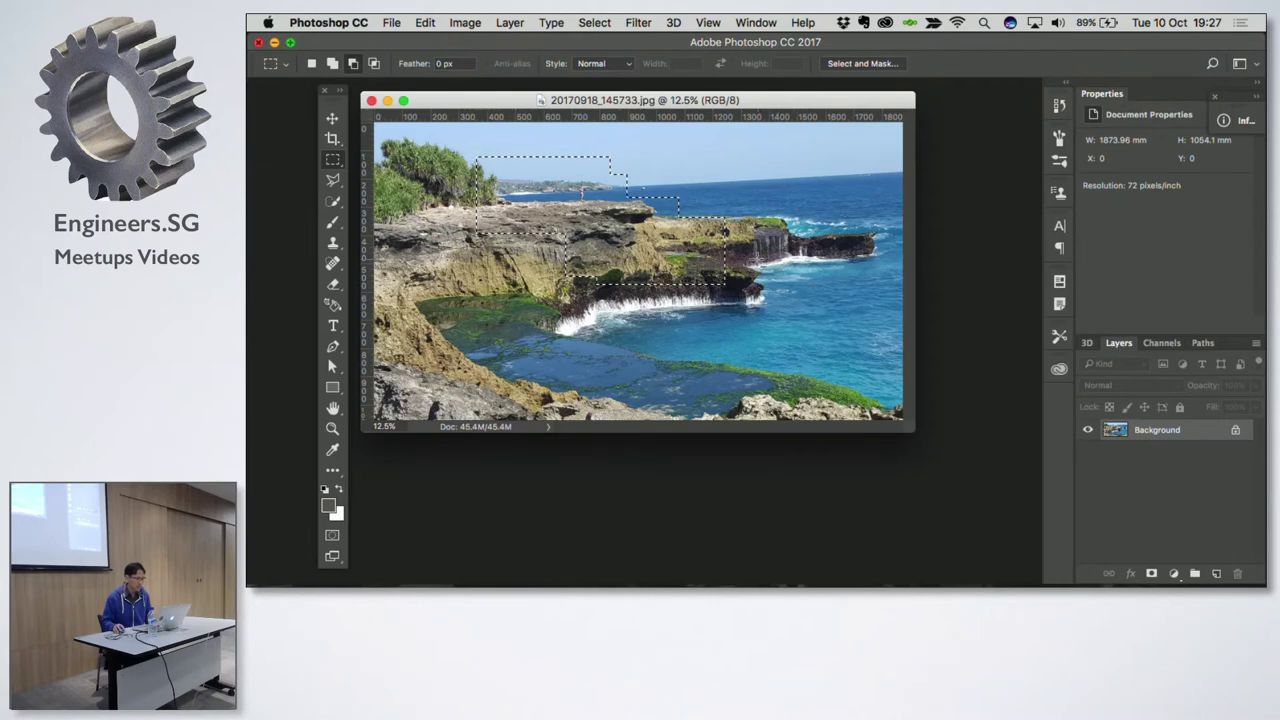
{"action": "left_click_drag", "start_coordinate": [740, 190], "coordinate": [637, 290]}
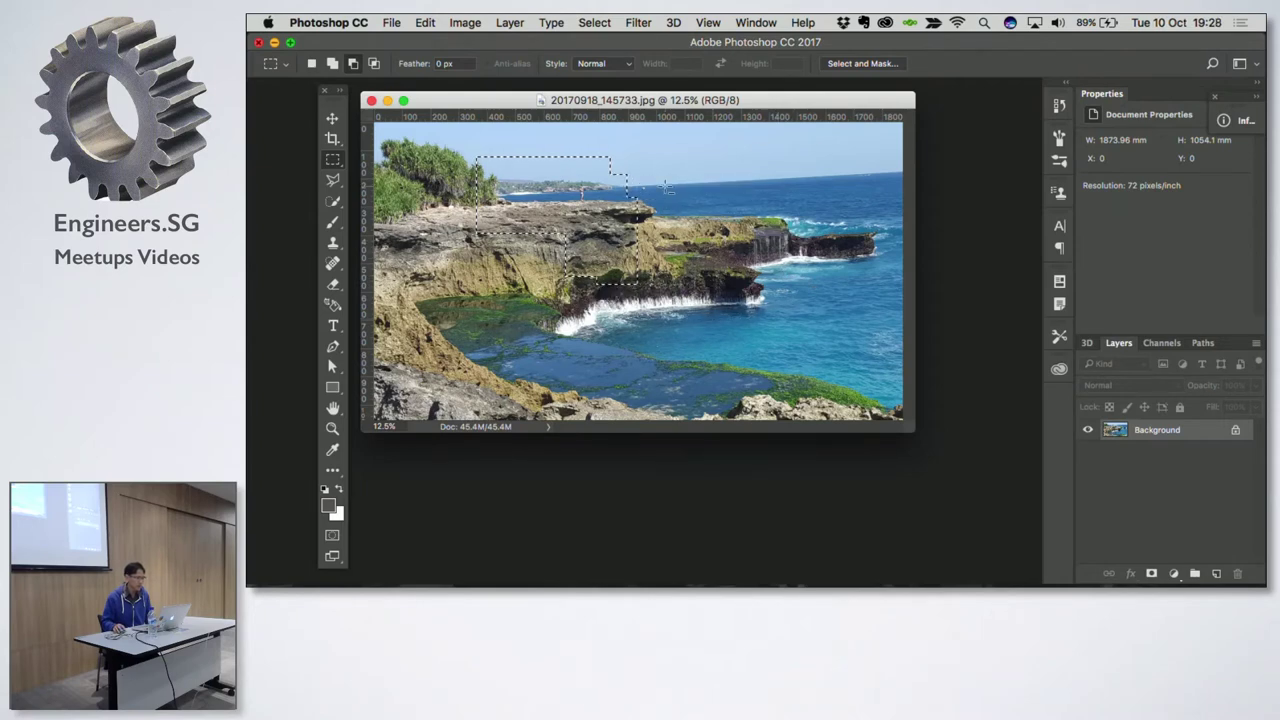
{"action": "left_click_drag", "start_coordinate": [665, 187], "coordinate": [567, 288]}
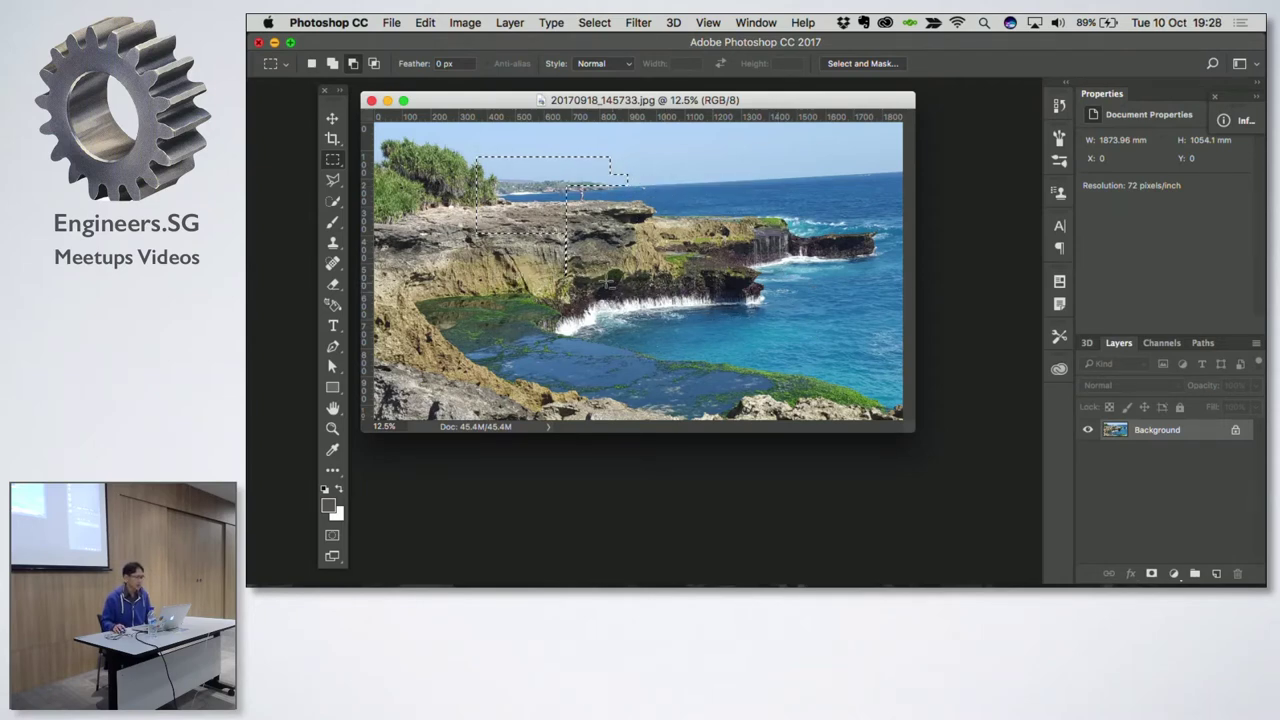
{"action": "left_click_drag", "start_coordinate": [590, 218], "coordinate": [446, 304]}
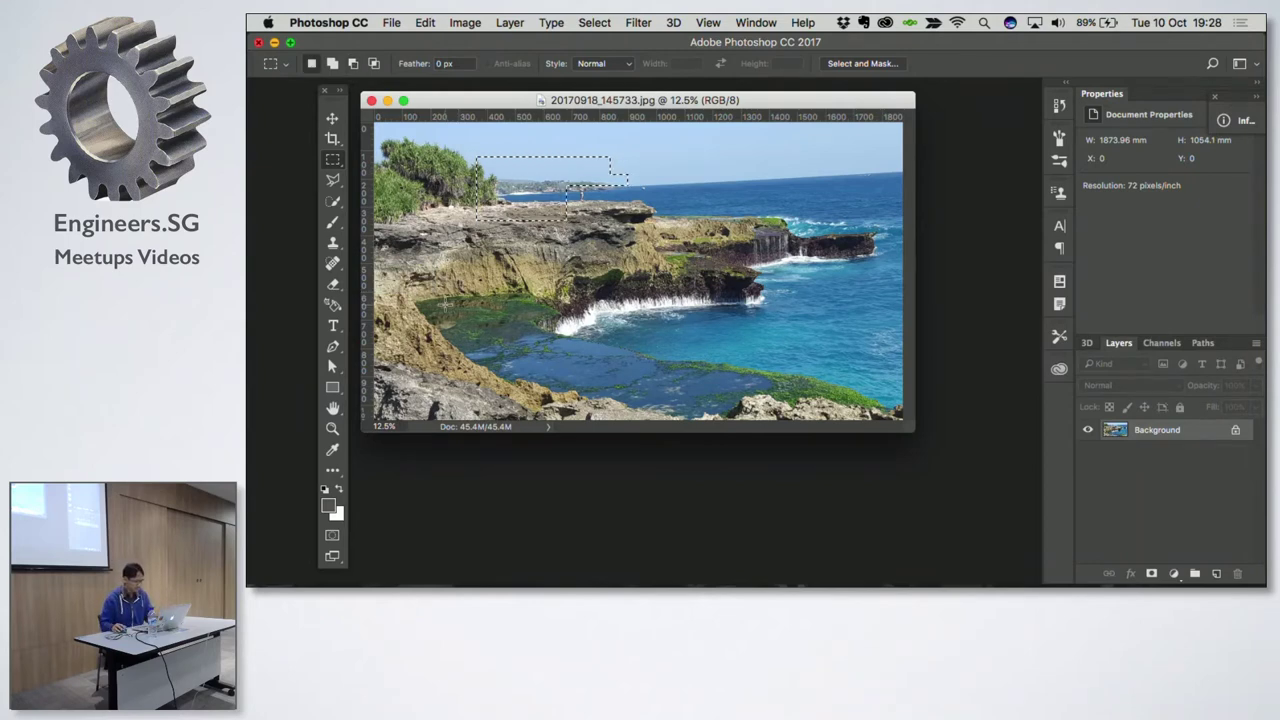
{"action": "left_click", "coordinate": [446, 303]}
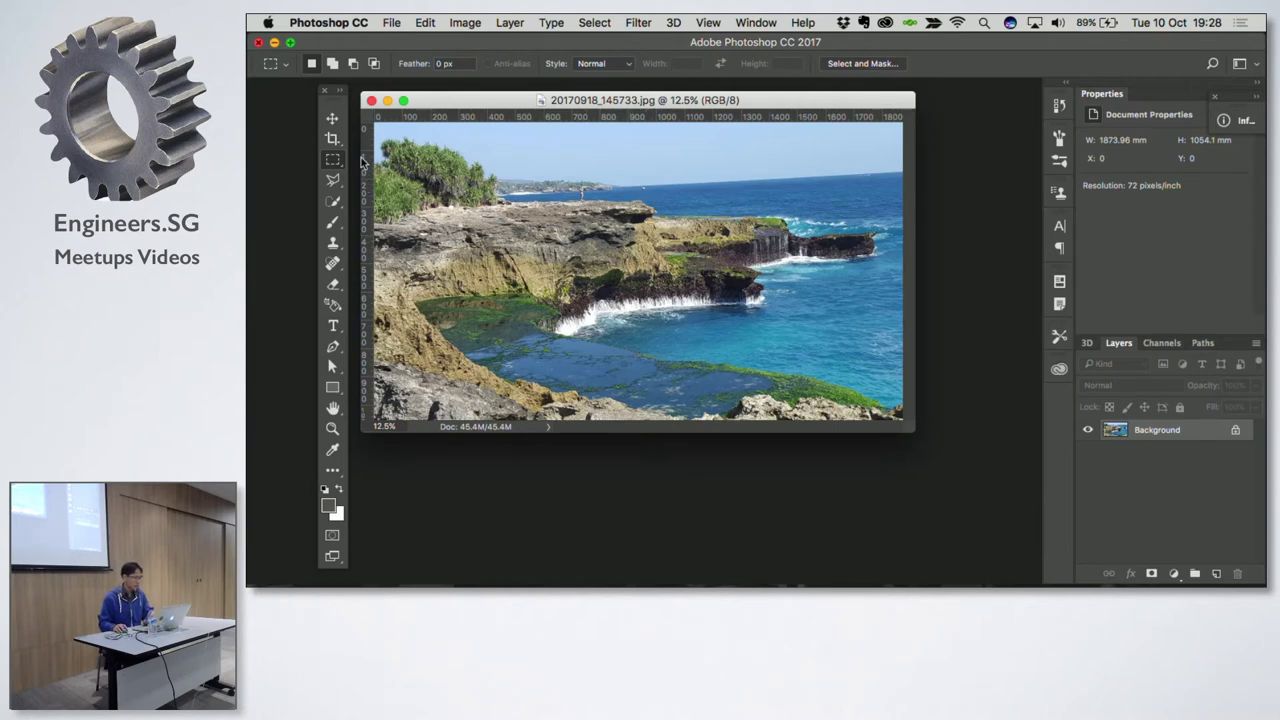
{"action": "left_click_drag", "start_coordinate": [530, 162], "coordinate": [801, 331]}
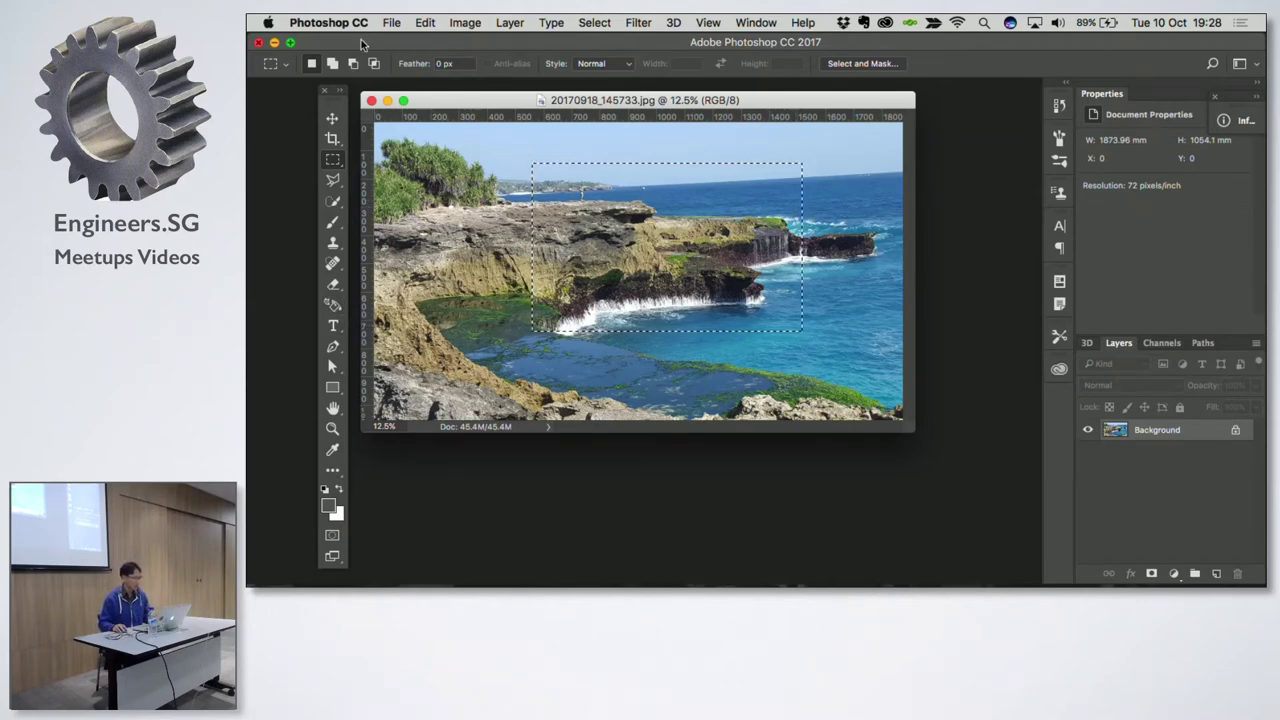
{"action": "left_click", "coordinate": [425, 22]}
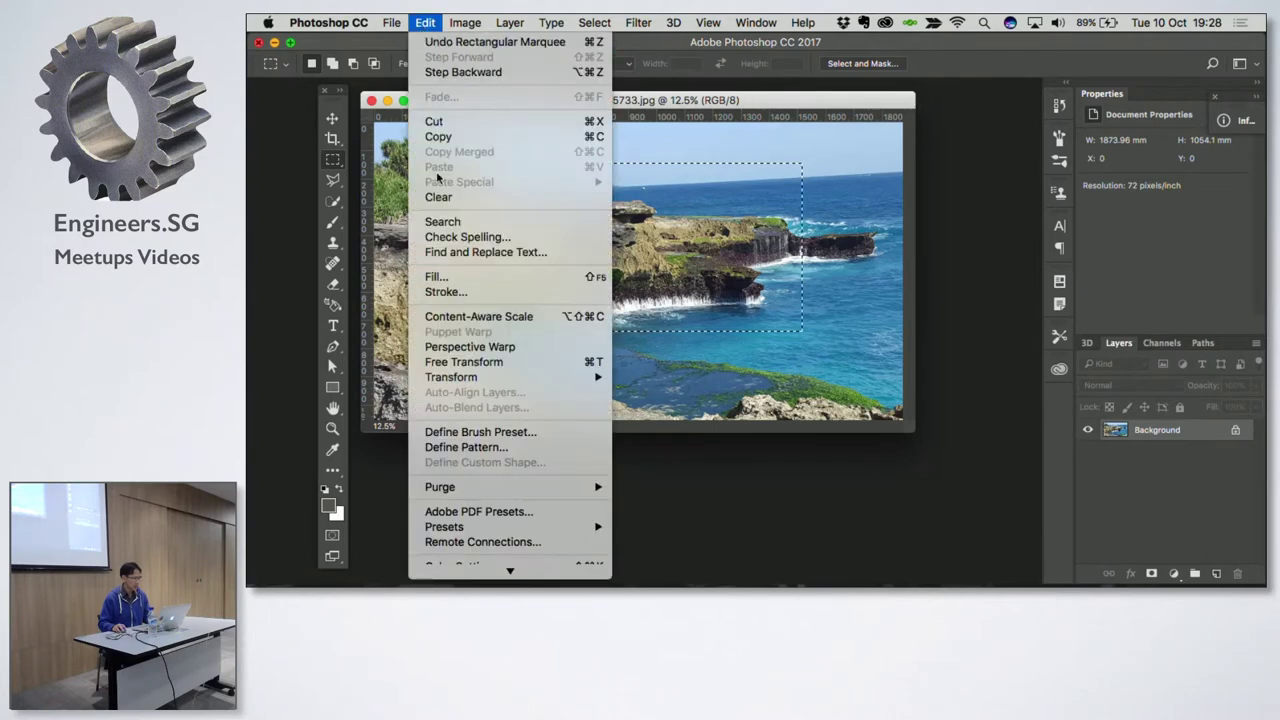
{"action": "left_click", "coordinate": [440, 277]}
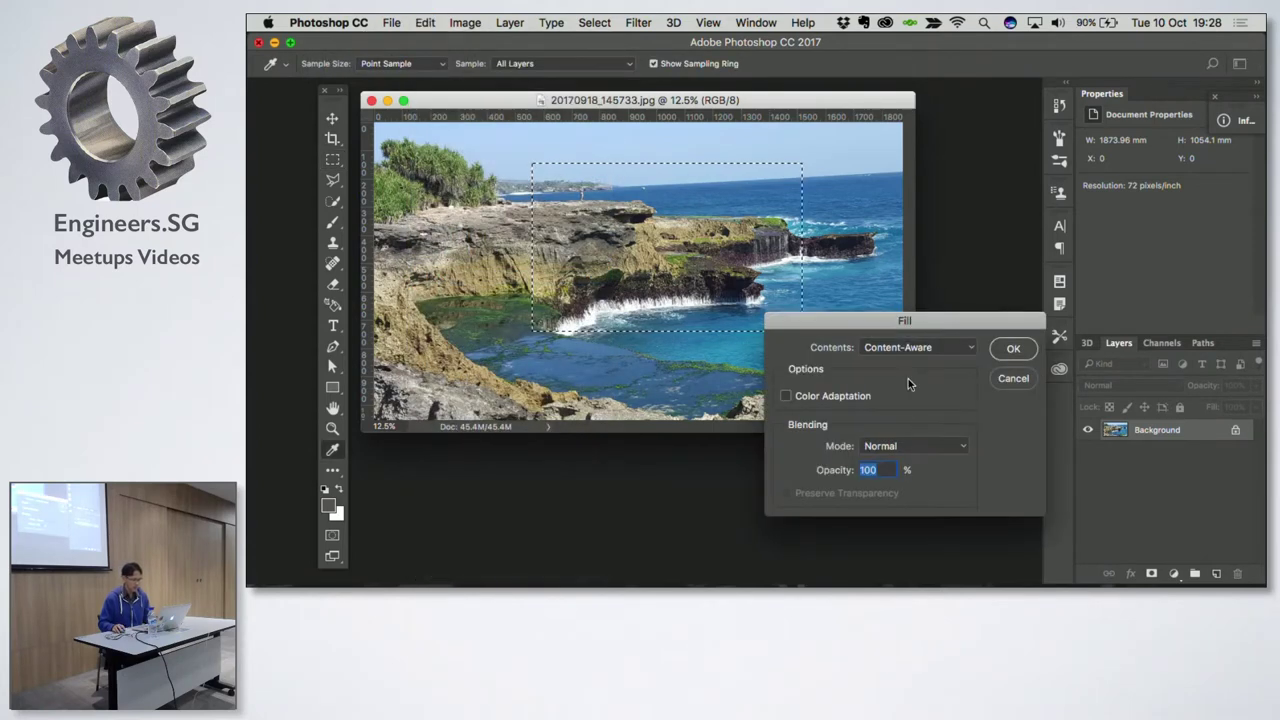
{"action": "left_click", "coordinate": [906, 347]}
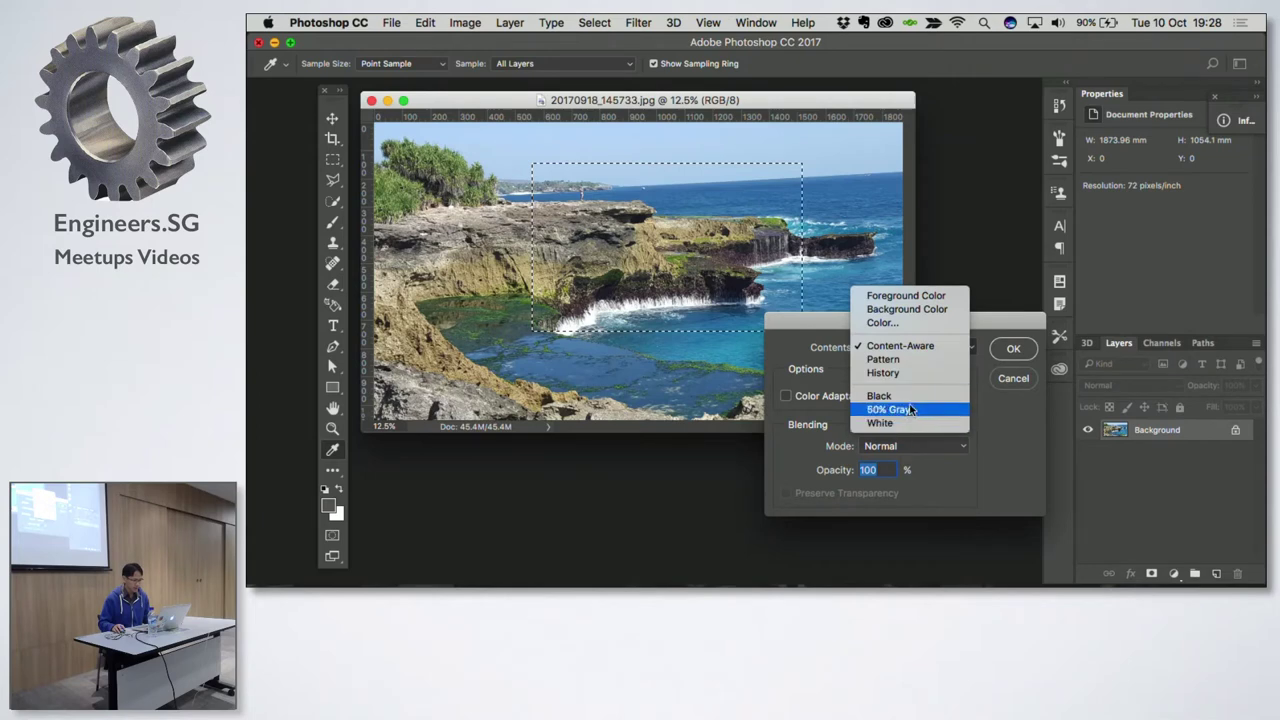
{"action": "left_click", "coordinate": [906, 423]}
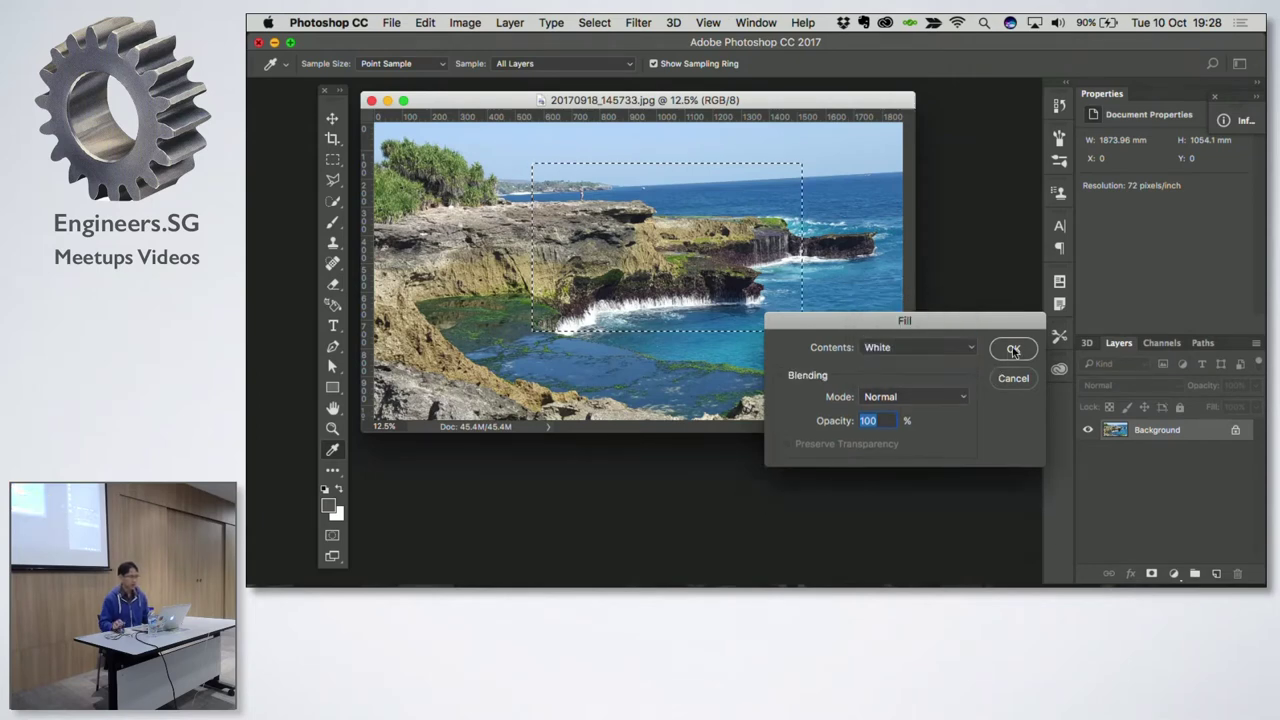
{"action": "left_click", "coordinate": [1012, 349]}
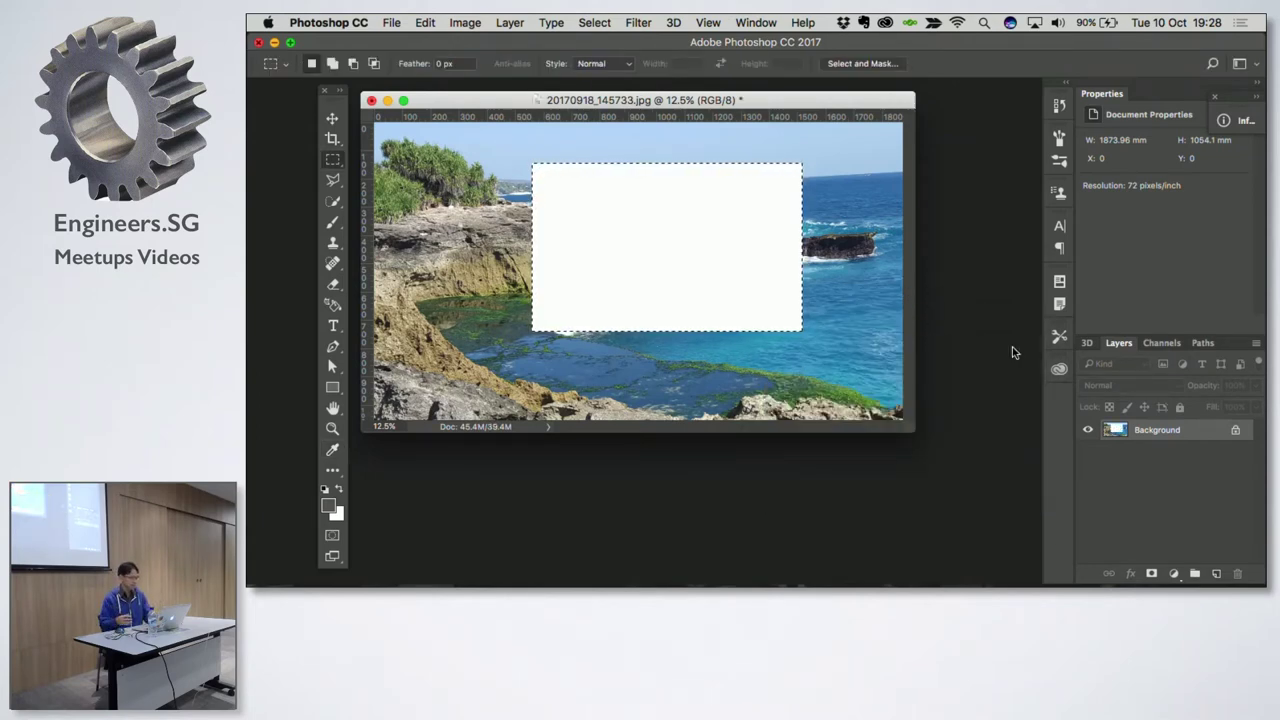
{"action": "key", "text": "ctrl+d"}
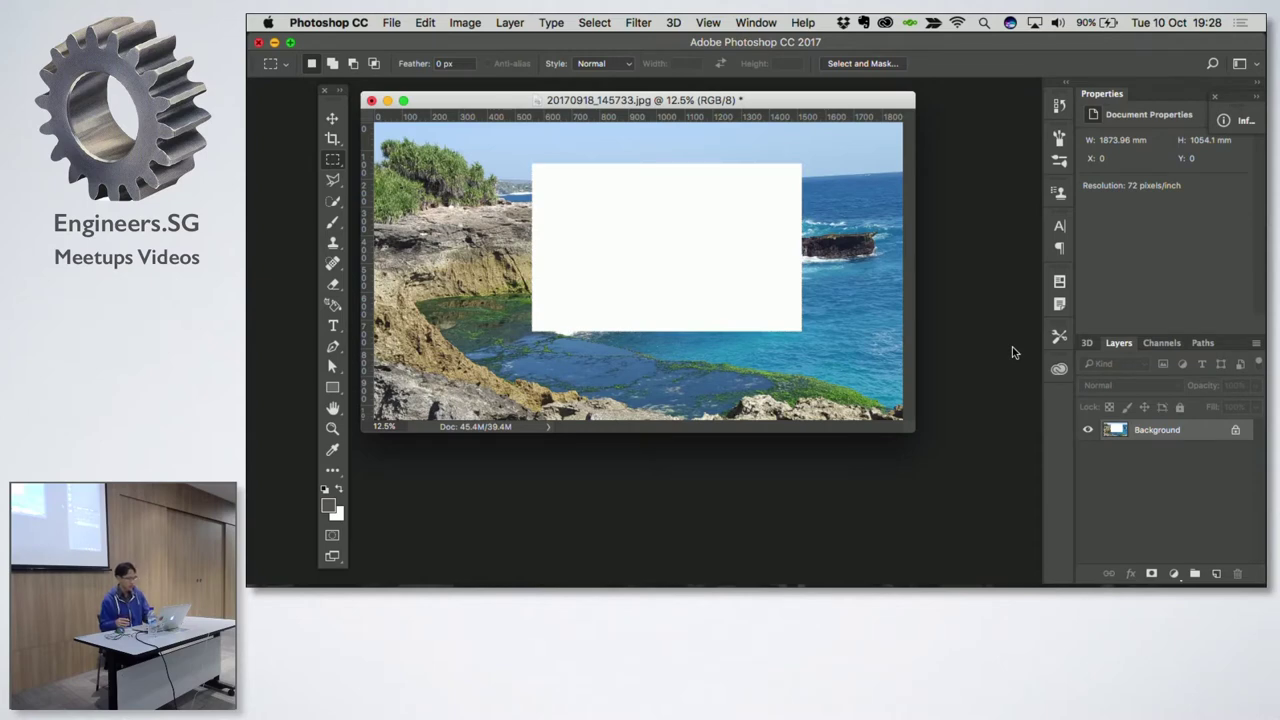
{"action": "key", "text": "ctrl+z"}
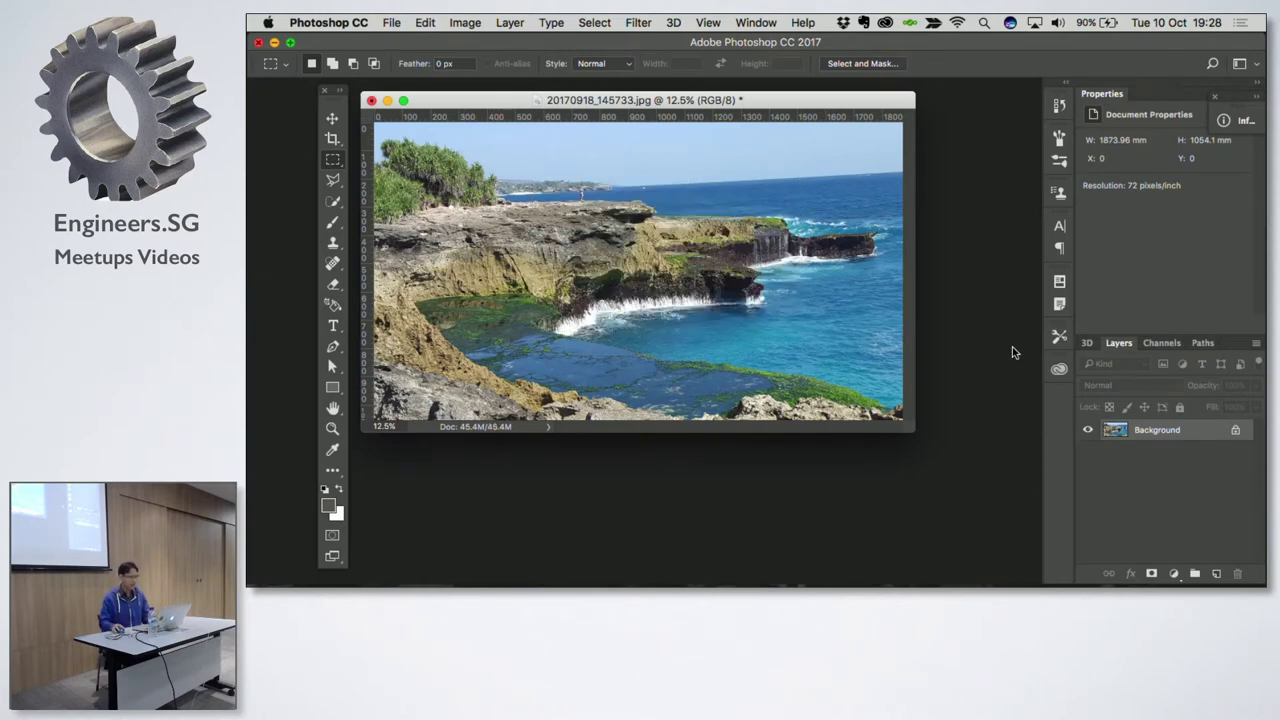
{"action": "left_click", "coordinate": [425, 24]}
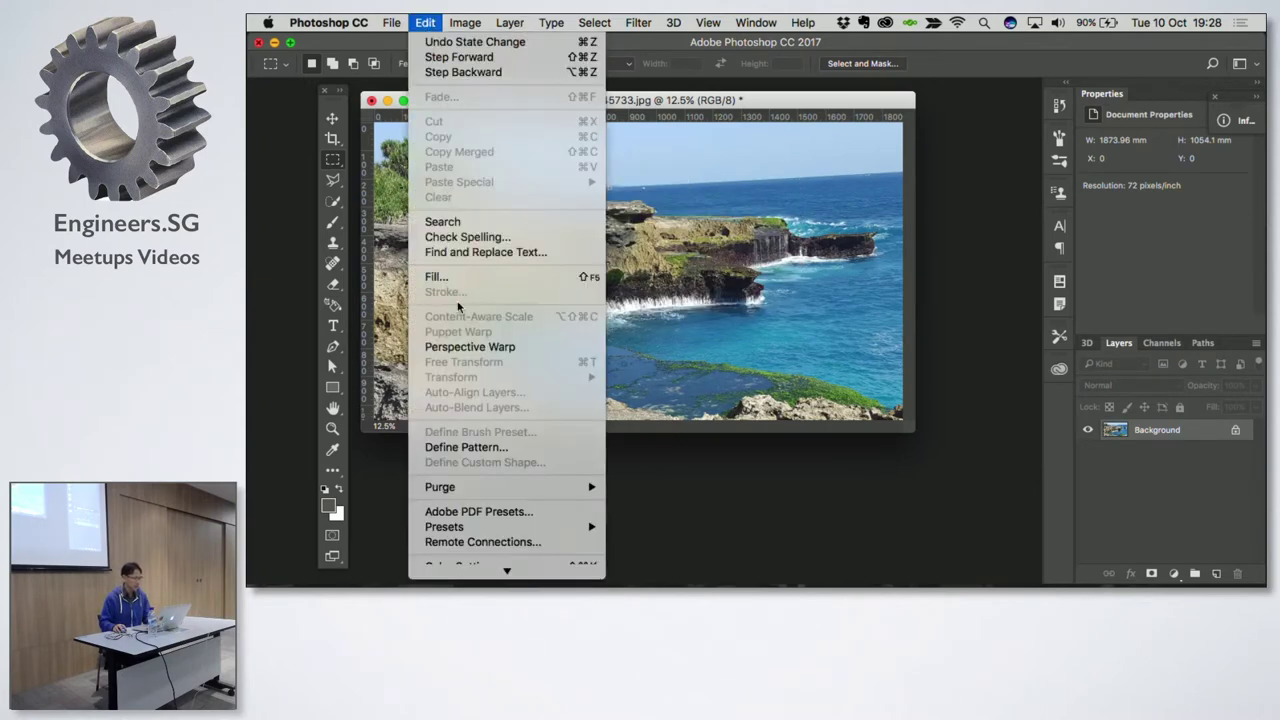
{"action": "left_click", "coordinate": [474, 279]}
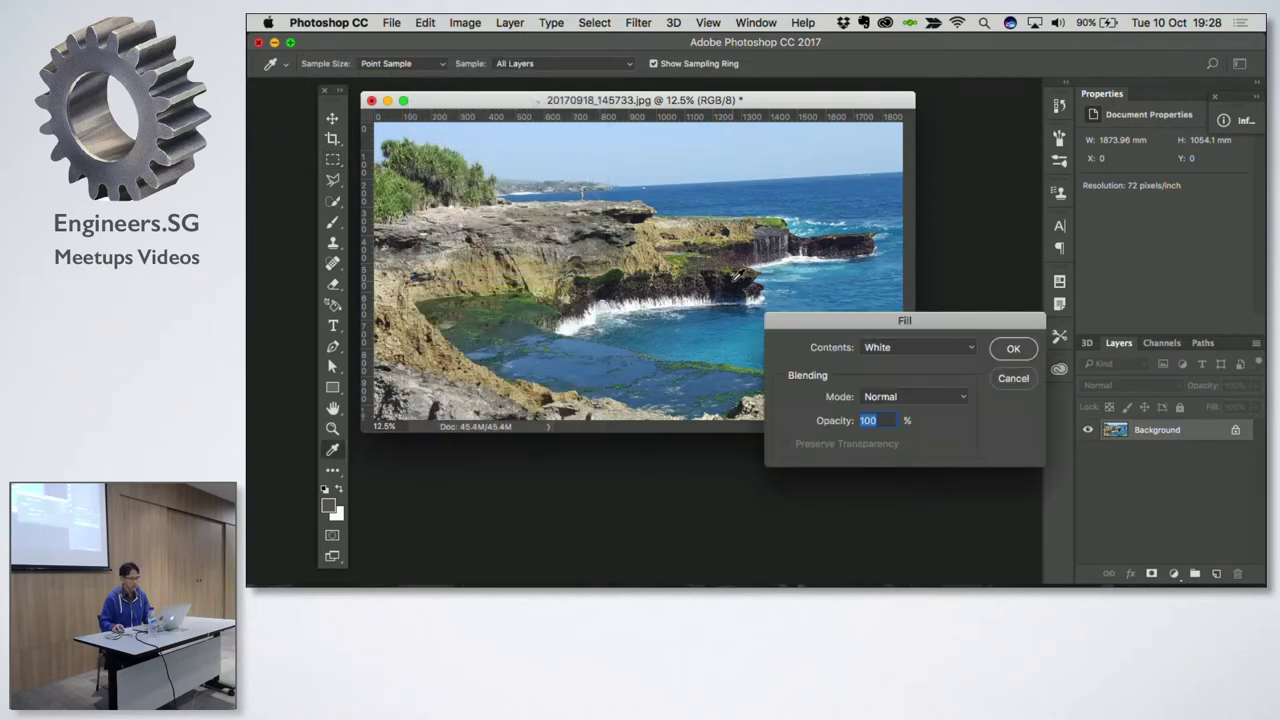
{"action": "left_click", "coordinate": [1013, 348]}
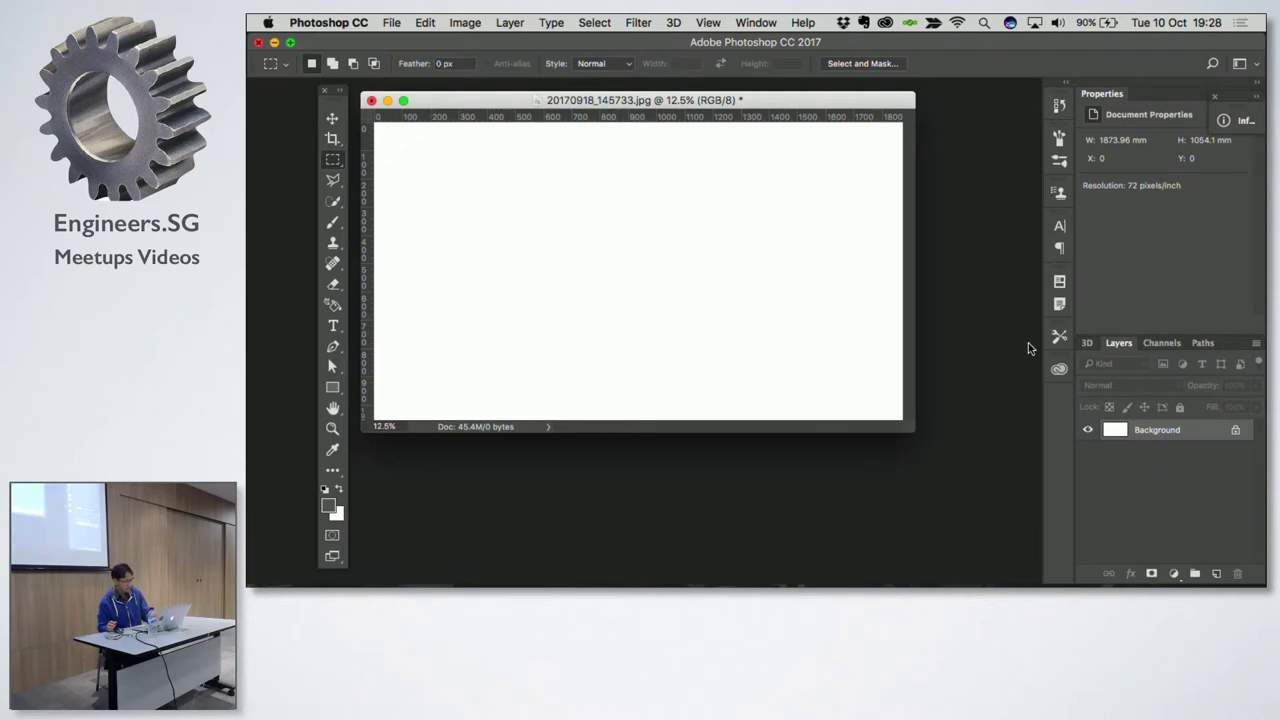
{"action": "key", "text": "ctrl+z"}
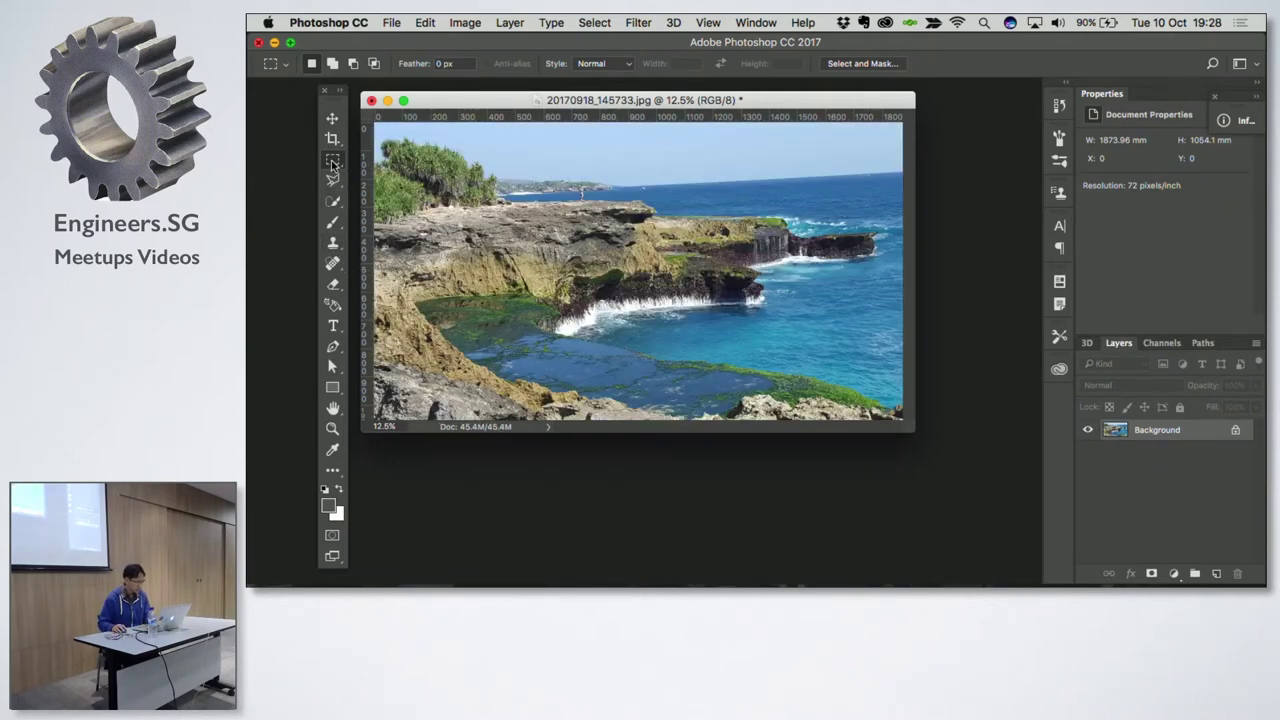
Step: Preview Hue/Saturation (Saturation +100, Hue -45, Lightness -19) on a cliff-and-sea rectangle, then cancel
{"action": "left_click_drag", "start_coordinate": [532, 160], "coordinate": [825, 358]}
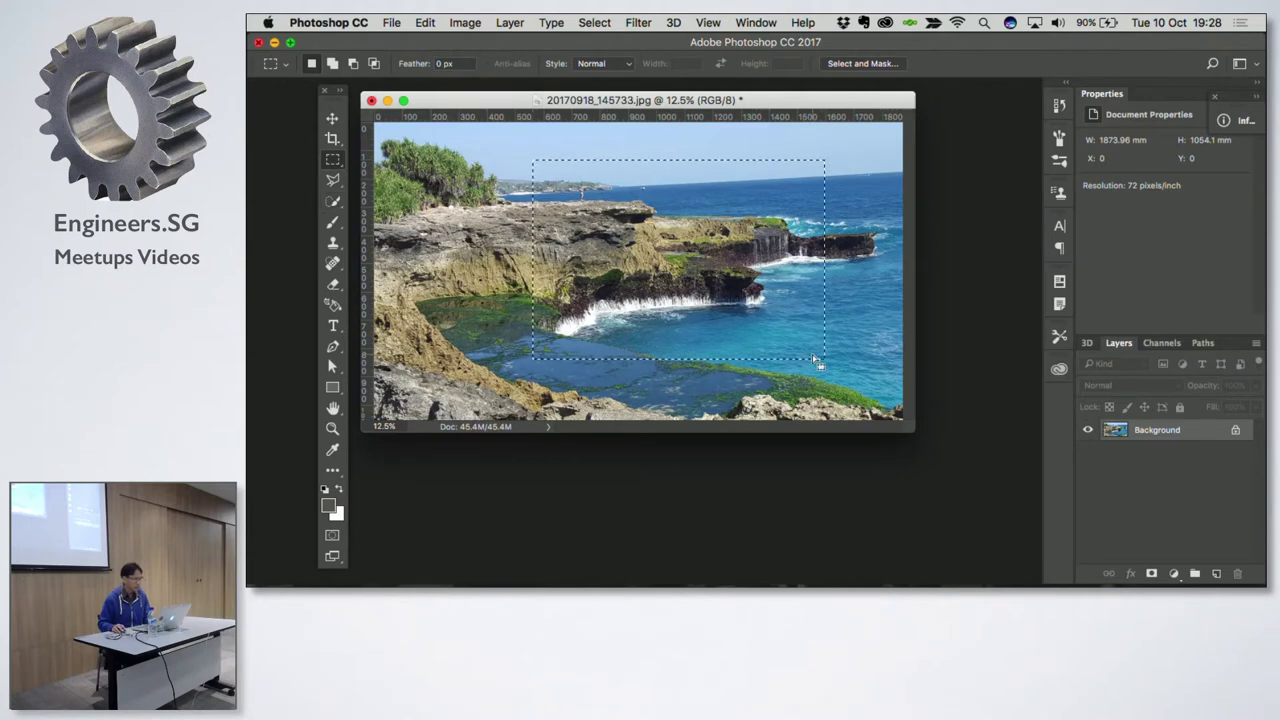
{"action": "left_click", "coordinate": [474, 22]}
{"action": "mouse_move", "coordinate": [491, 66]}
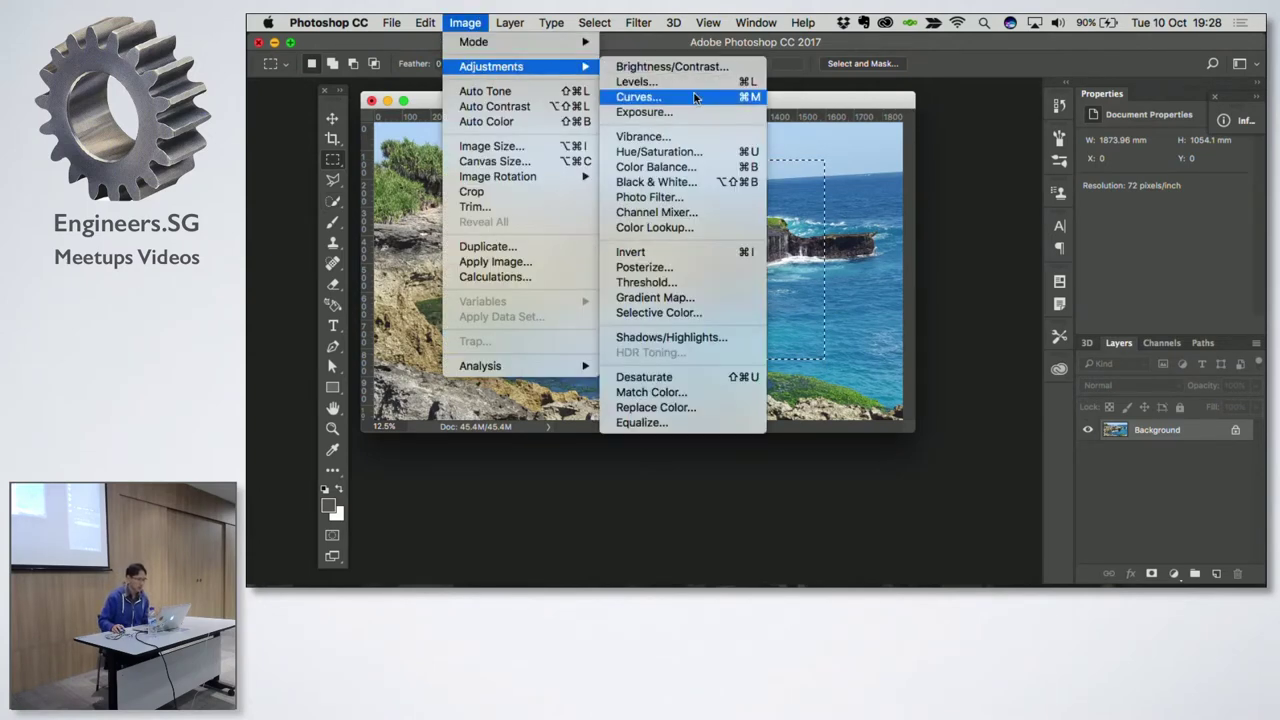
{"action": "left_click", "coordinate": [700, 151]}
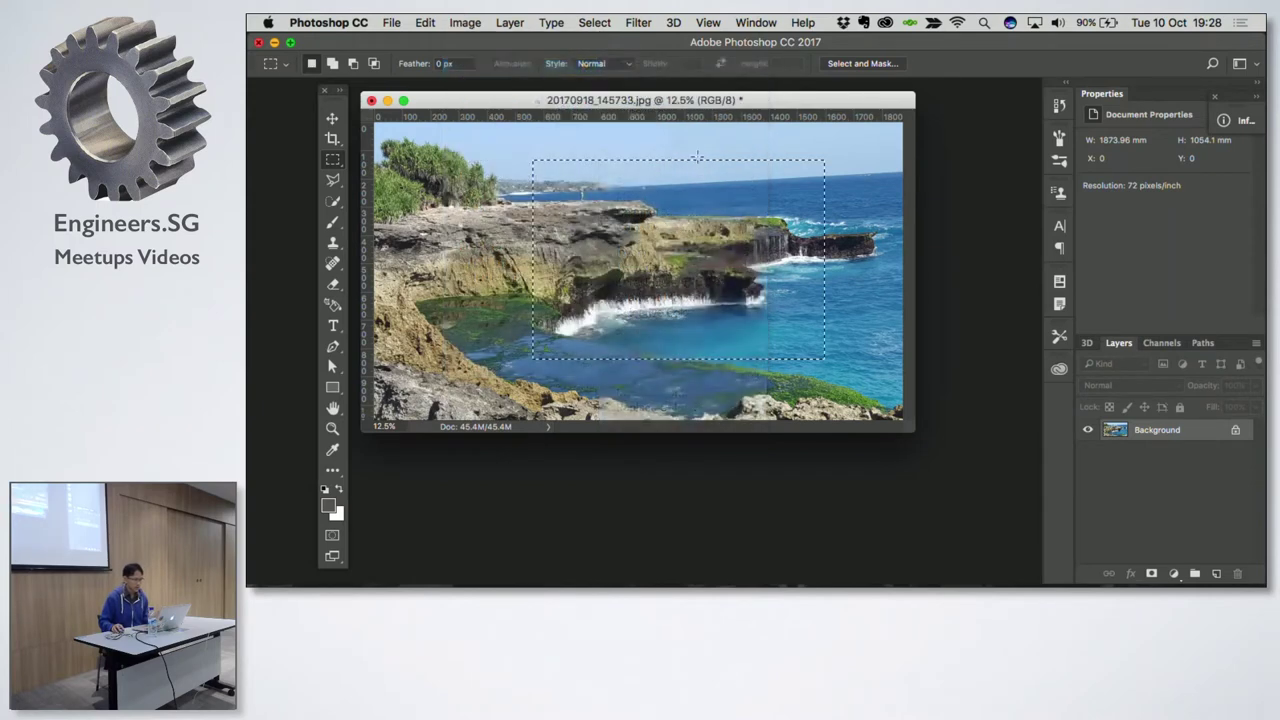
{"action": "mouse_move", "coordinate": [729, 122]}
{"action": "left_mouse_down"}
{"action": "mouse_move", "coordinate": [1004, 240]}
{"action": "mouse_move", "coordinate": [986, 246]}
{"action": "left_mouse_up"}
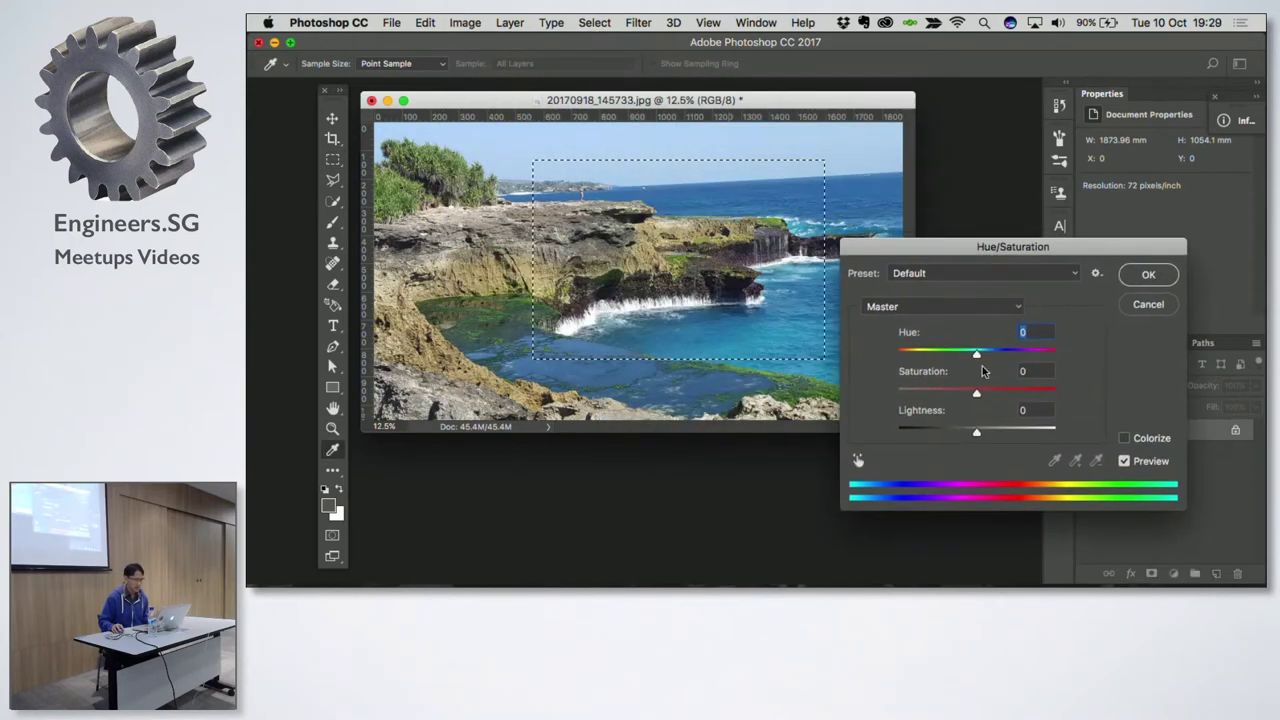
{"action": "mouse_move", "coordinate": [975, 390]}
{"action": "left_mouse_down"}
{"action": "mouse_move", "coordinate": [916, 396]}
{"action": "mouse_move", "coordinate": [1057, 393]}
{"action": "left_mouse_up"}
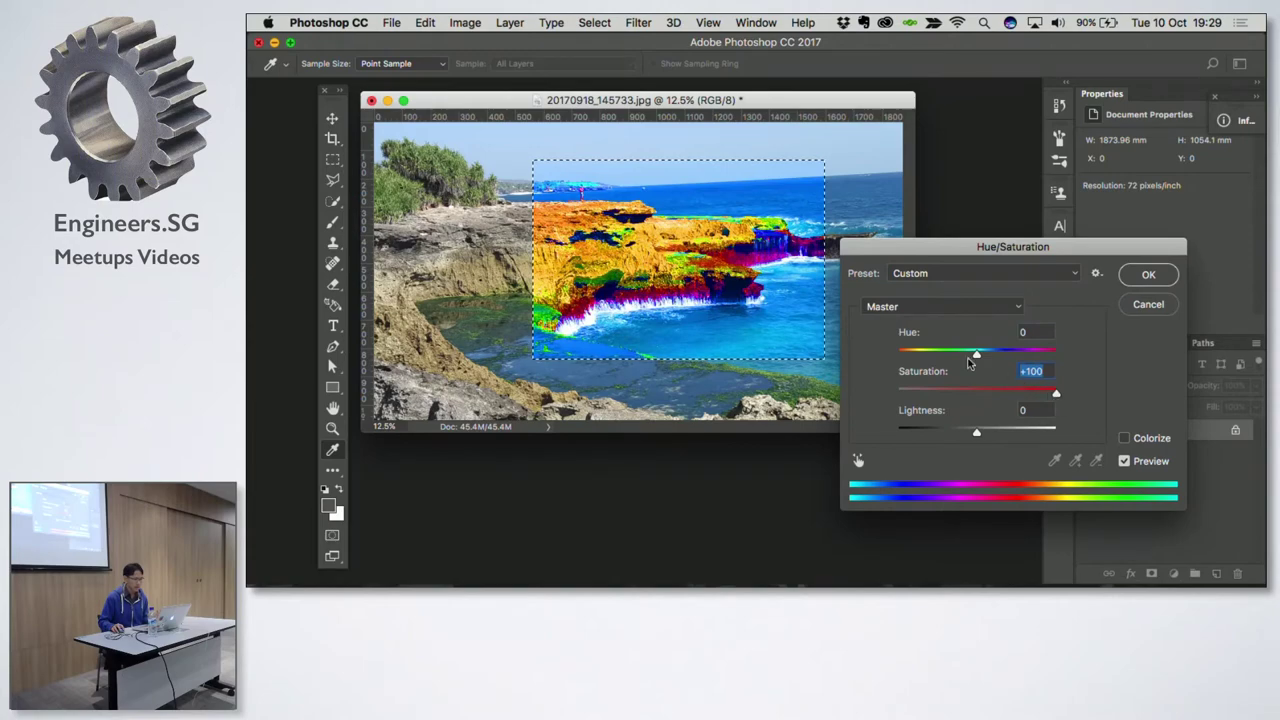
{"action": "mouse_move", "coordinate": [976, 354]}
{"action": "left_mouse_down"}
{"action": "mouse_move", "coordinate": [920, 350]}
{"action": "mouse_move", "coordinate": [1001, 354]}
{"action": "mouse_move", "coordinate": [940, 354]}
{"action": "left_mouse_up"}
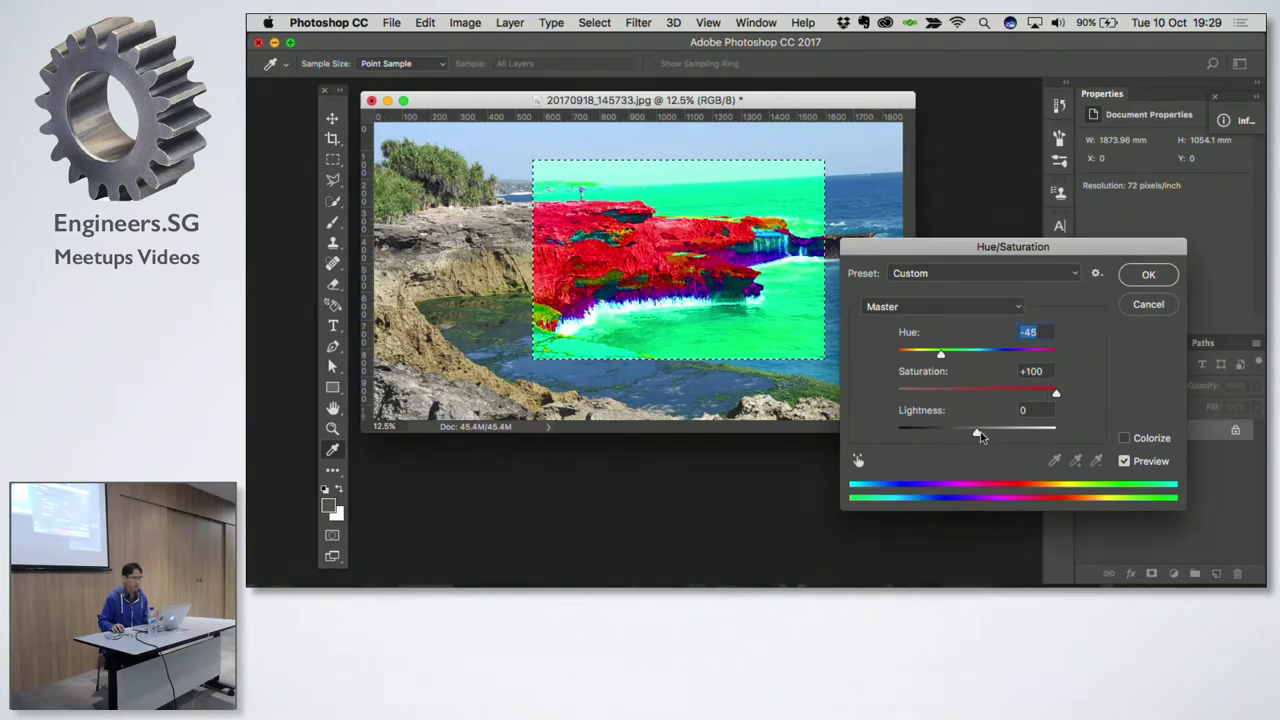
{"action": "mouse_move", "coordinate": [978, 433]}
{"action": "left_mouse_down"}
{"action": "mouse_move", "coordinate": [943, 434]}
{"action": "mouse_move", "coordinate": [961, 432]}
{"action": "left_mouse_up"}
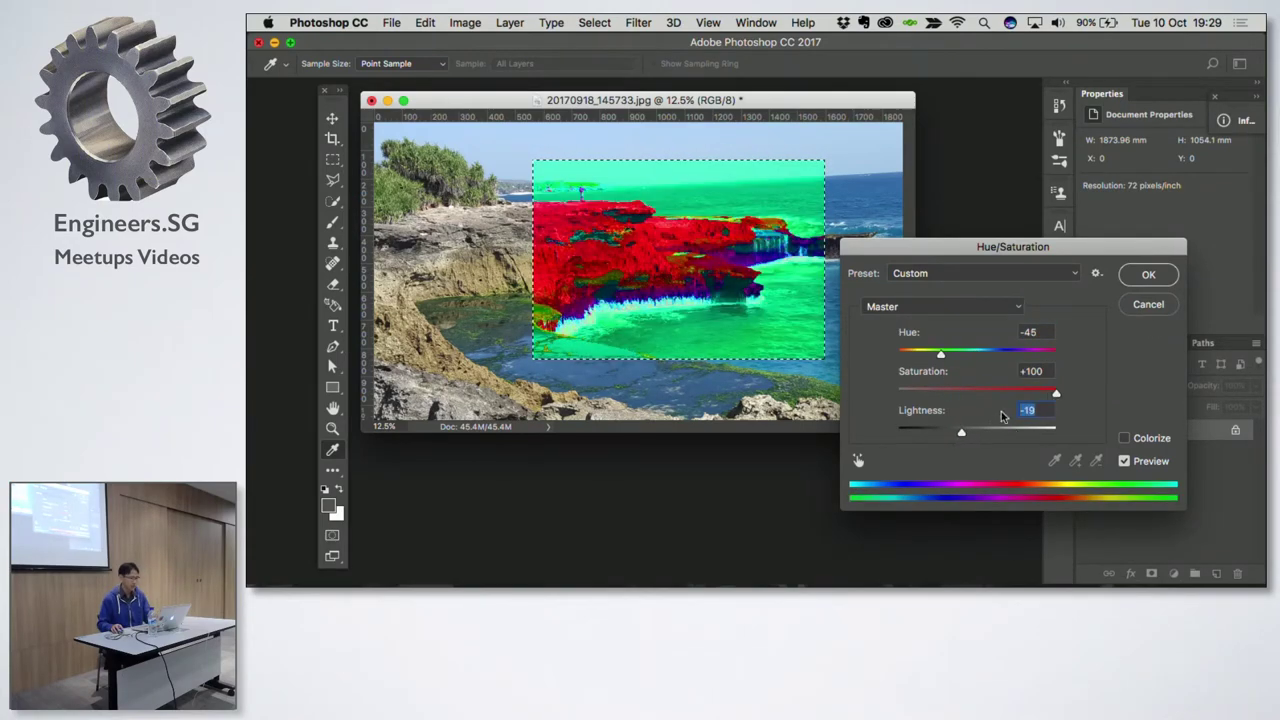
{"action": "left_click", "coordinate": [1148, 304]}
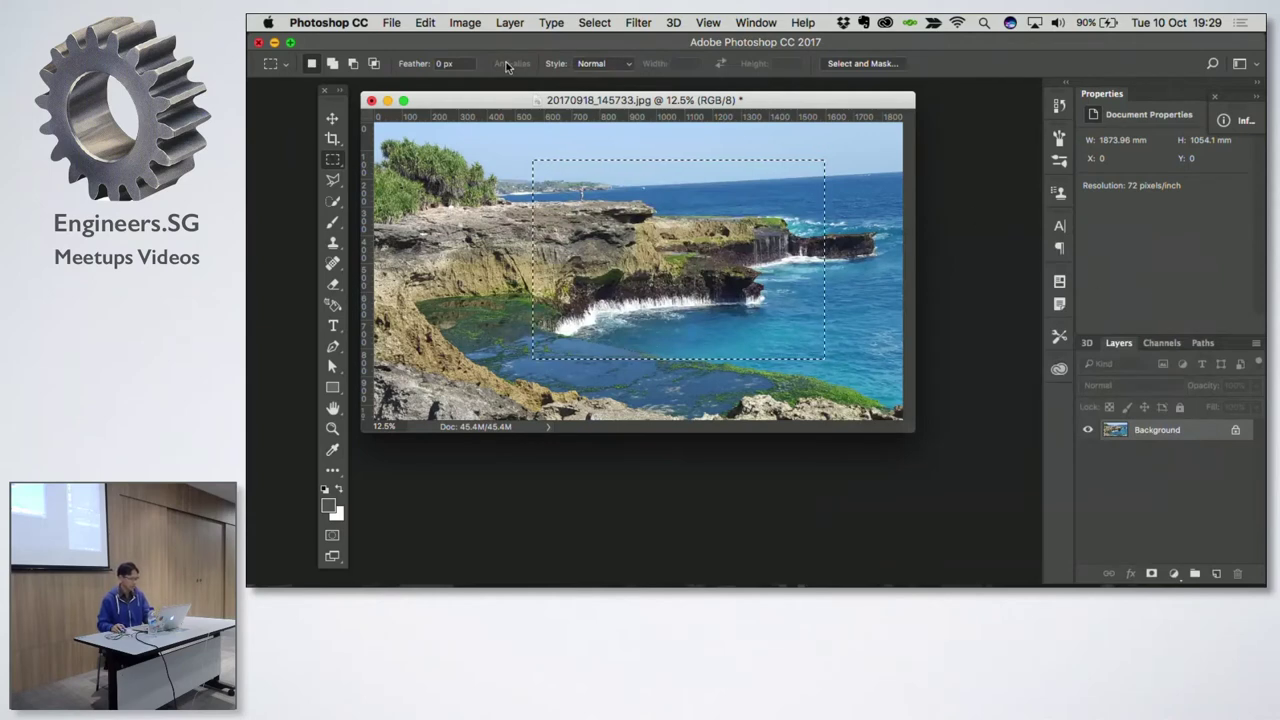
{"action": "key", "text": "super+d"}
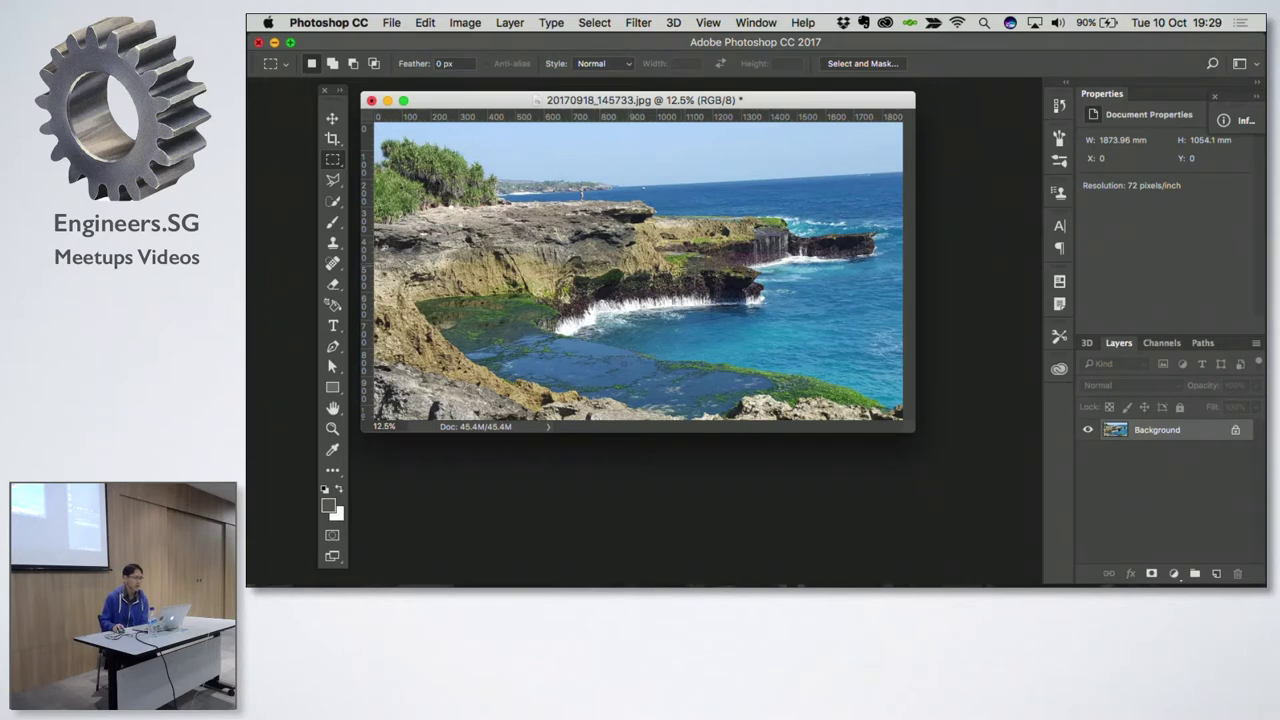
{"action": "left_click_drag", "start_coordinate": [715, 167], "coordinate": [825, 258]}
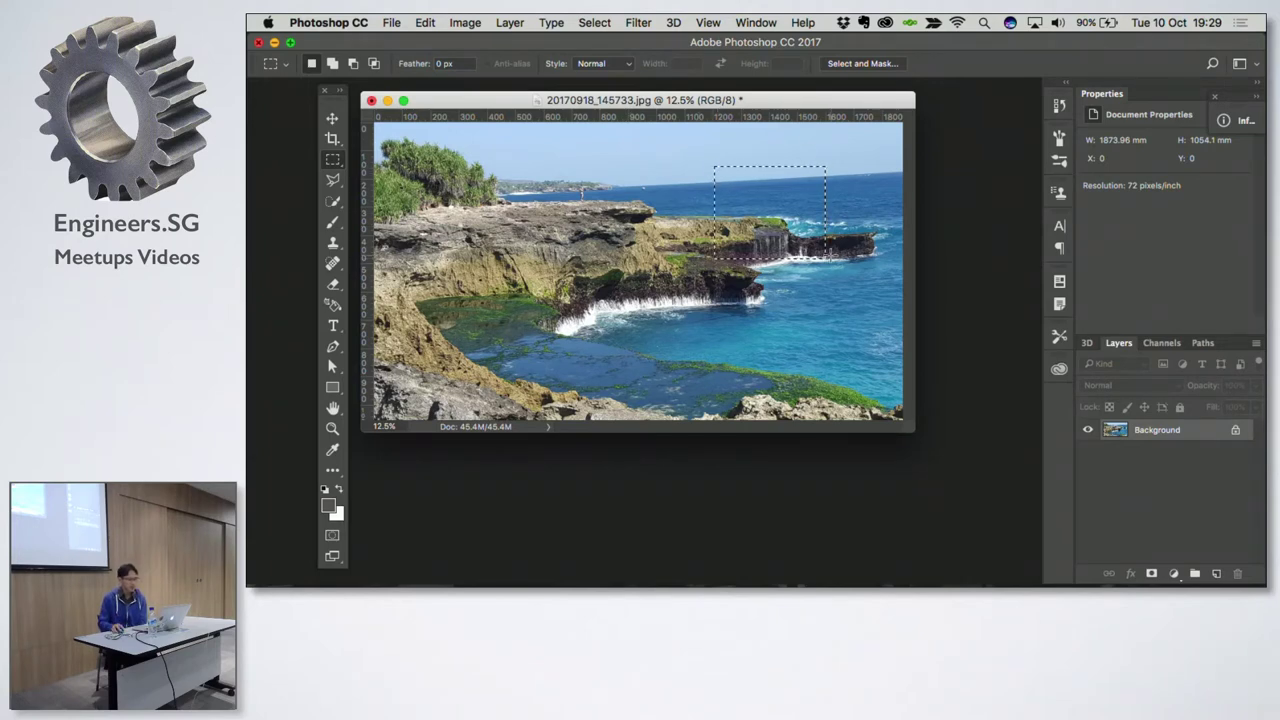
{"action": "left_click", "coordinate": [866, 389]}
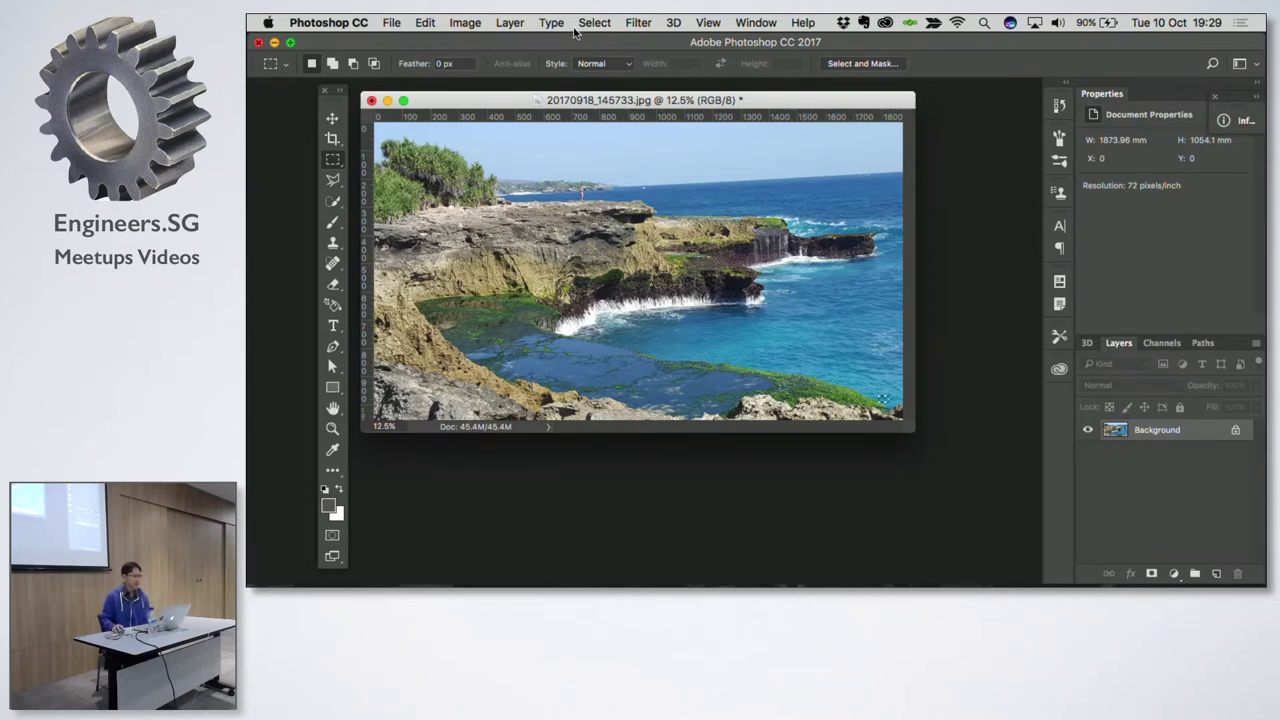
{"action": "left_click", "coordinate": [595, 24]}
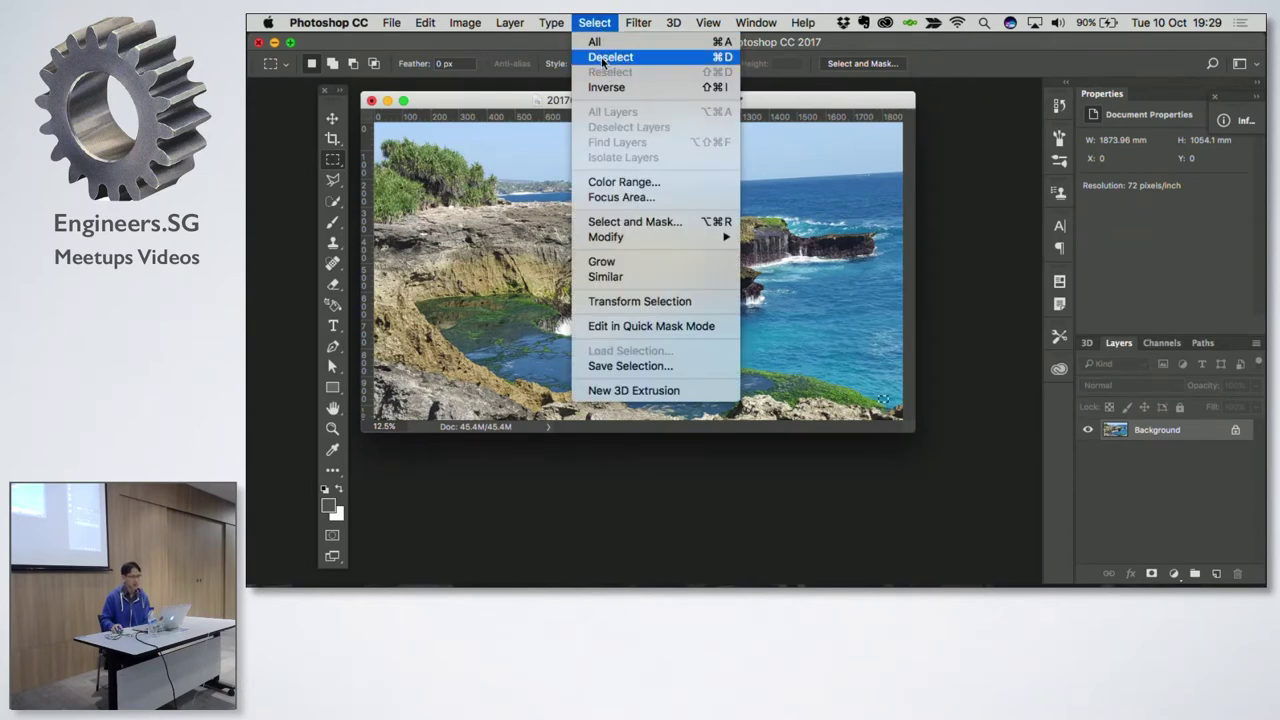
{"action": "left_click", "coordinate": [603, 60]}
{"action": "left_click_drag", "start_coordinate": [514, 172], "coordinate": [756, 330]}
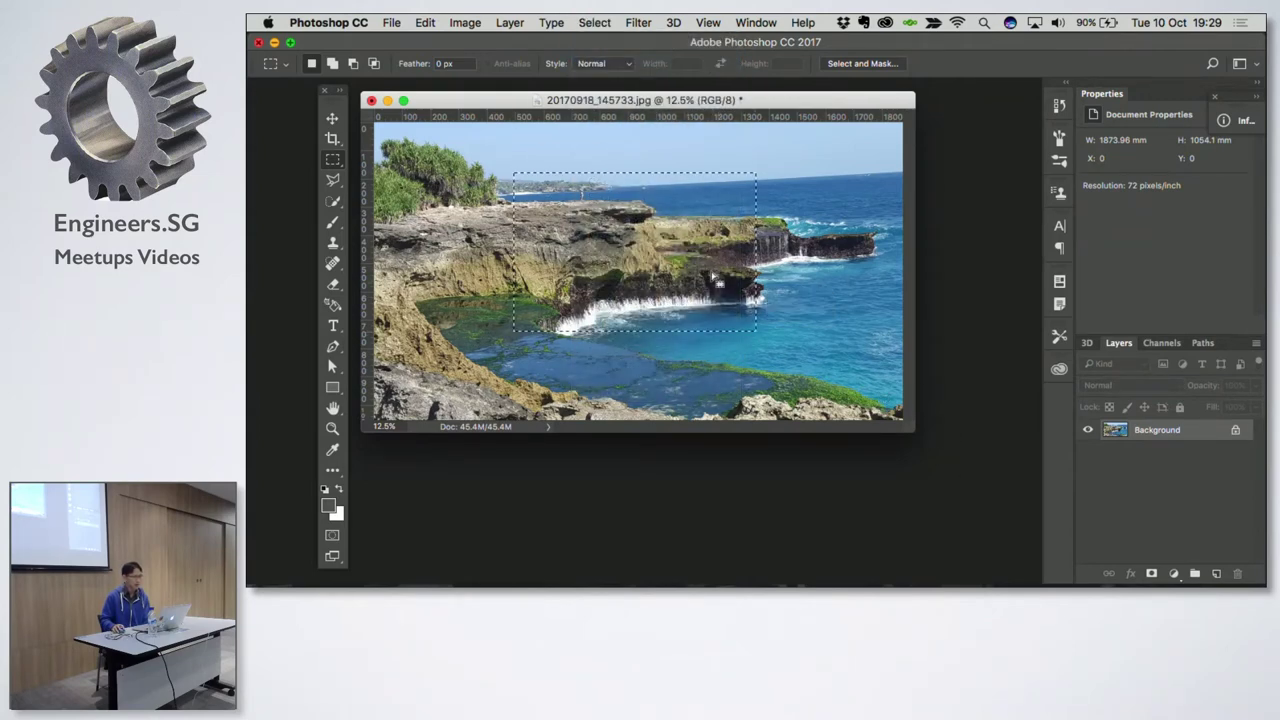
{"action": "left_click", "coordinate": [512, 24]}
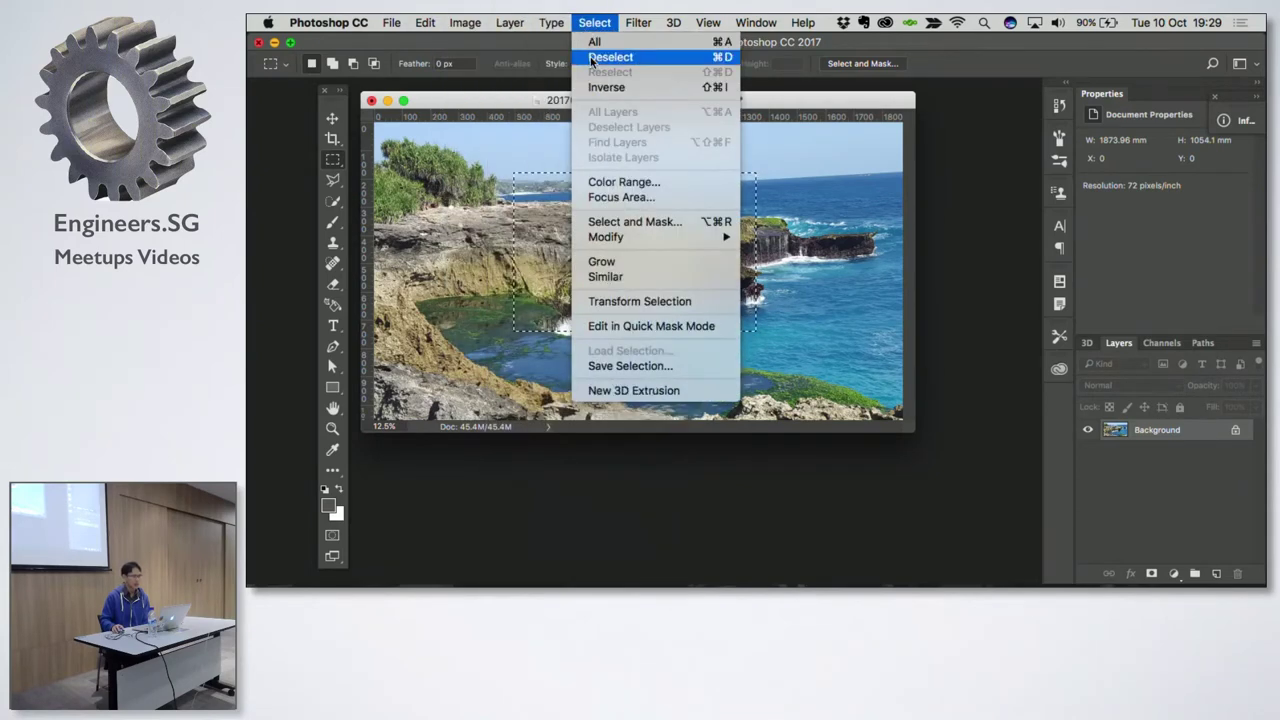
{"action": "key", "text": "Up"}
{"action": "left_click", "coordinate": [713, 58]}
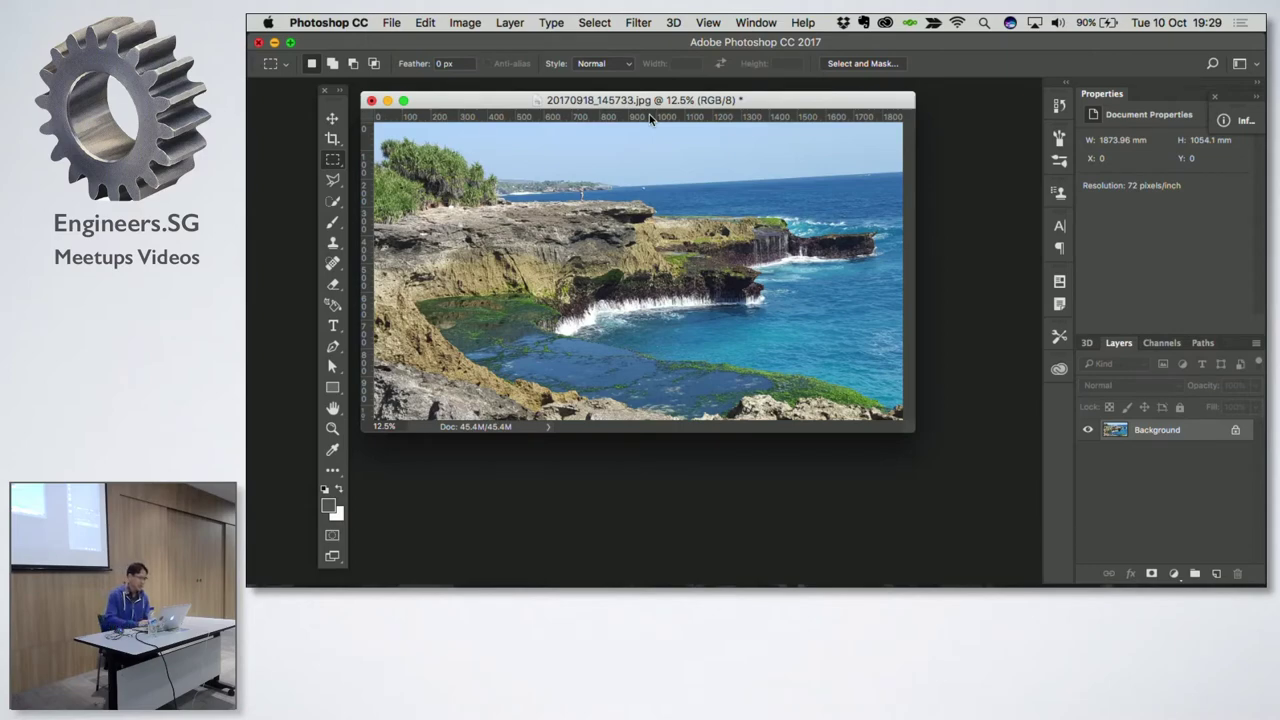
{"action": "key", "text": "ctrl+Left"}
{"action": "key", "text": "ctrl+Left"}
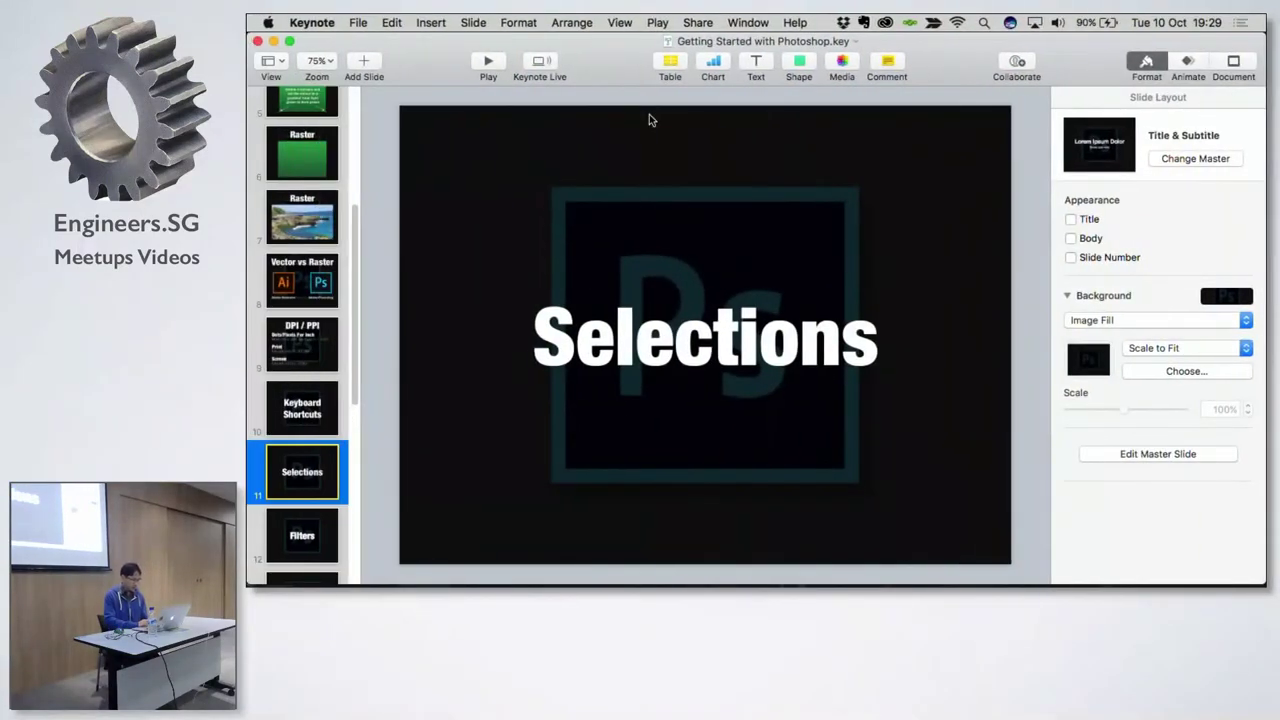
Step: Show Keynote slide 12, Filters, then move to the next desktop space
{"action": "left_click", "coordinate": [305, 535]}
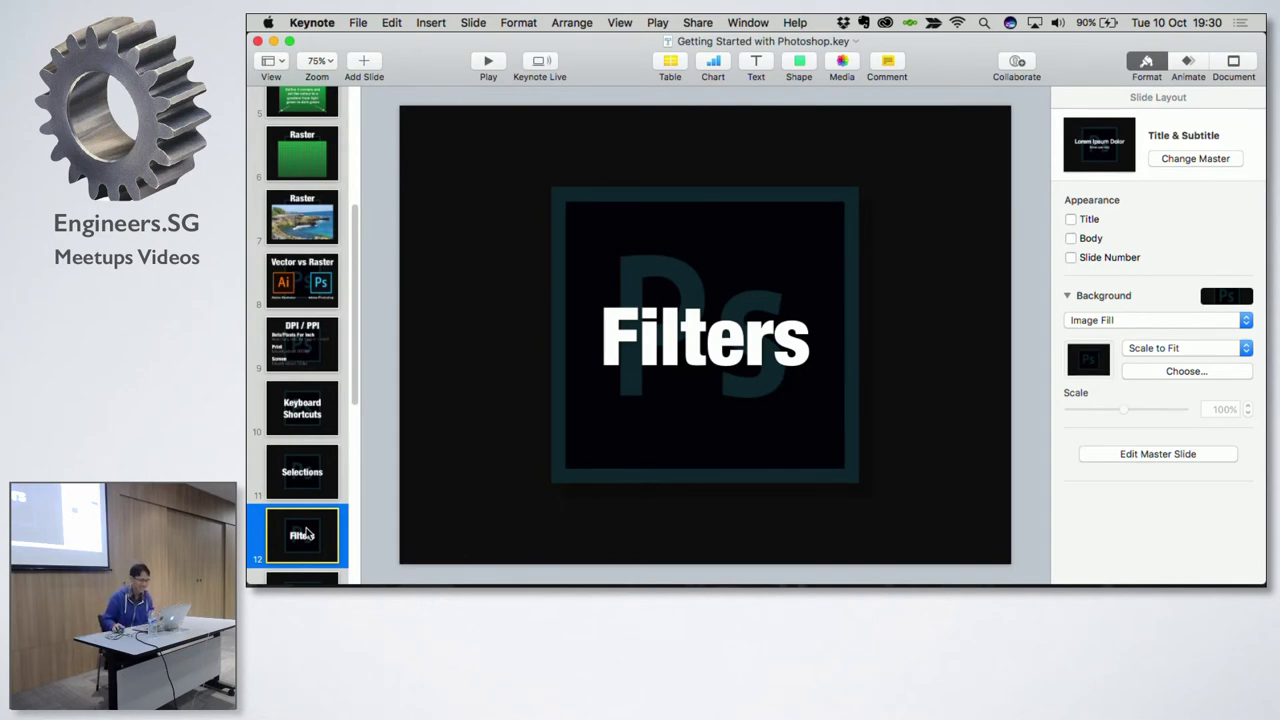
{"action": "key", "text": "ctrl+Right"}
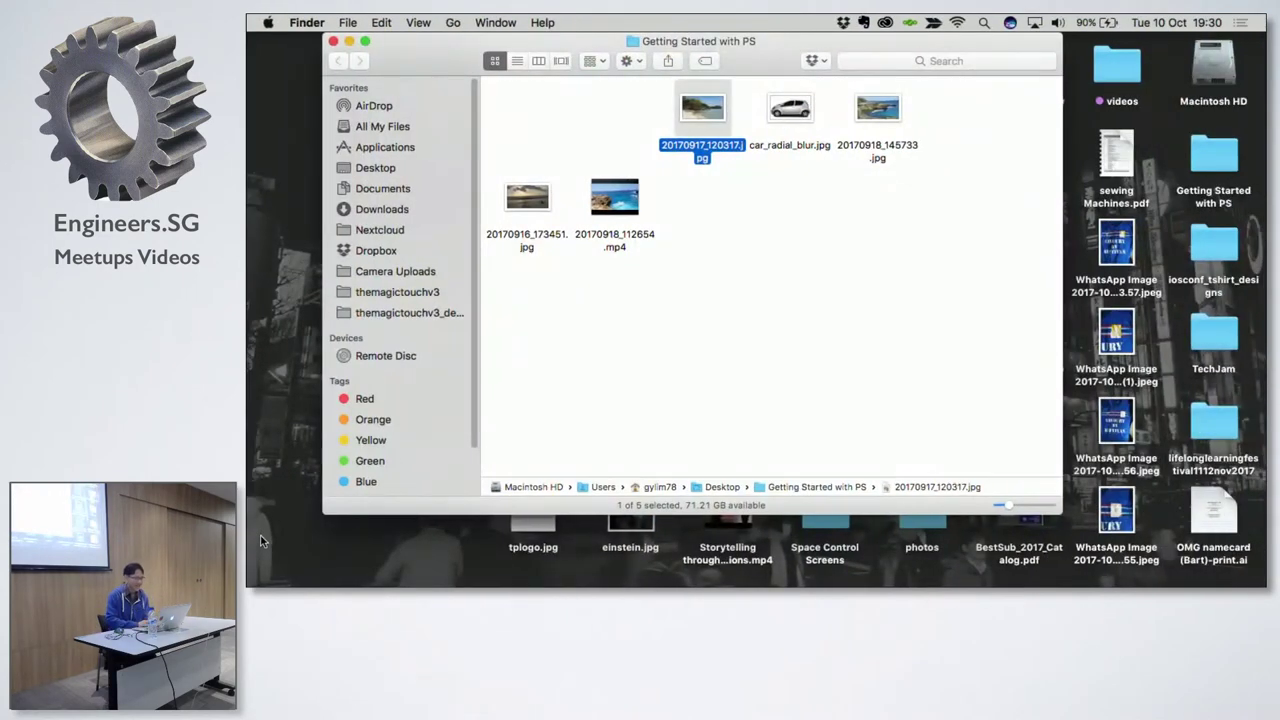
Step: Switch desktop spaces from Finder back to Photoshop's coastal photo
{"action": "key", "text": "ctrl+Right"}
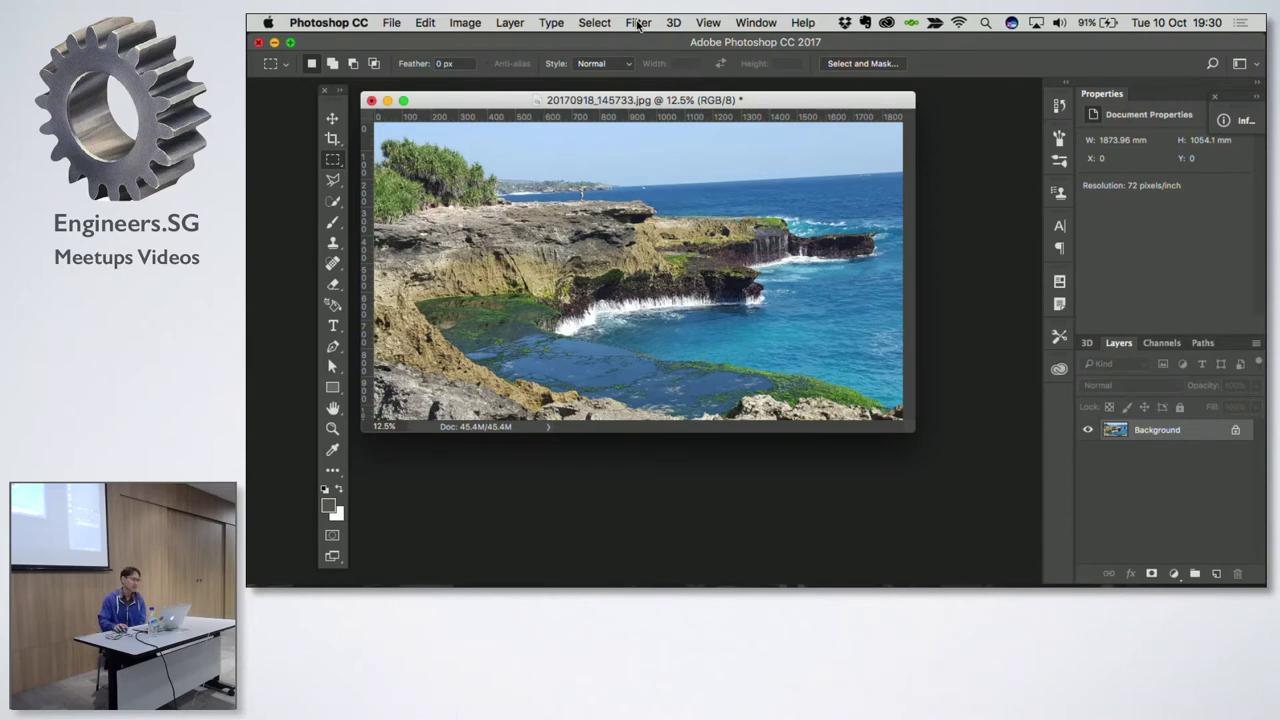
Step: Try Add Noise at about 249% and cancel it, then apply a basic Blur
{"action": "left_click", "coordinate": [638, 23]}
{"action": "mouse_move", "coordinate": [654, 288]}
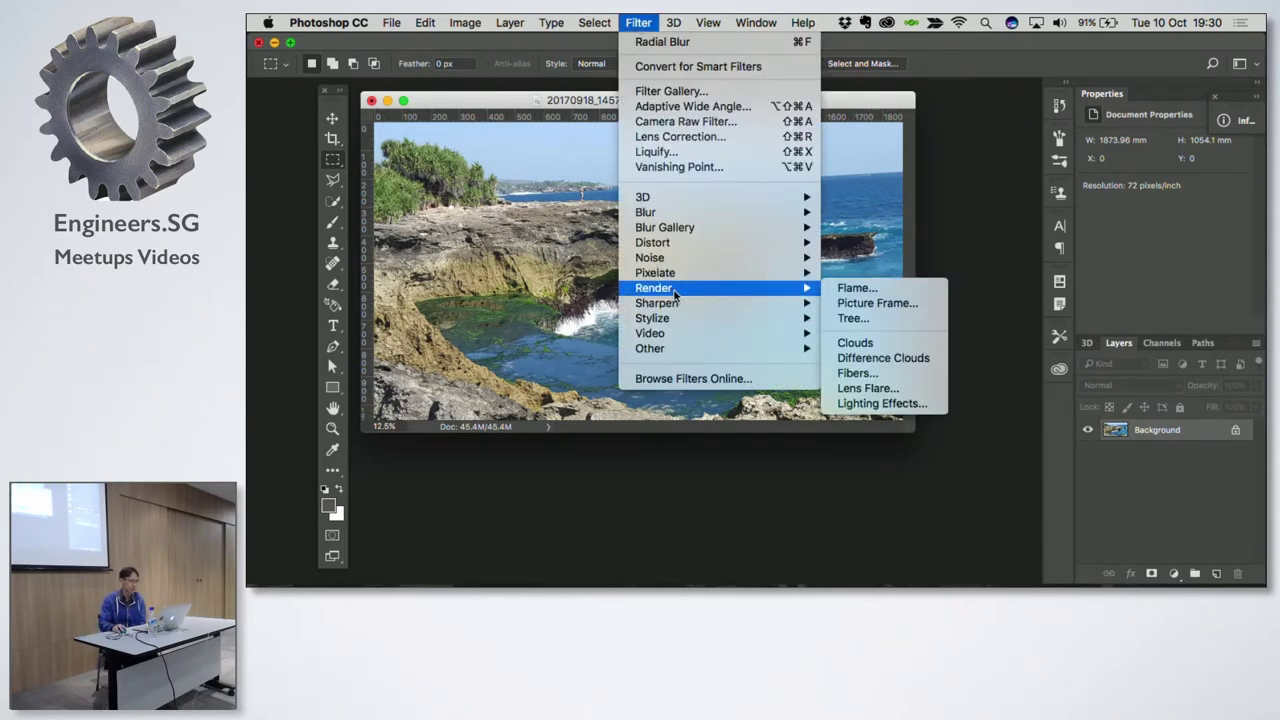
{"action": "mouse_move", "coordinate": [650, 257]}
{"action": "left_click", "coordinate": [921, 258]}
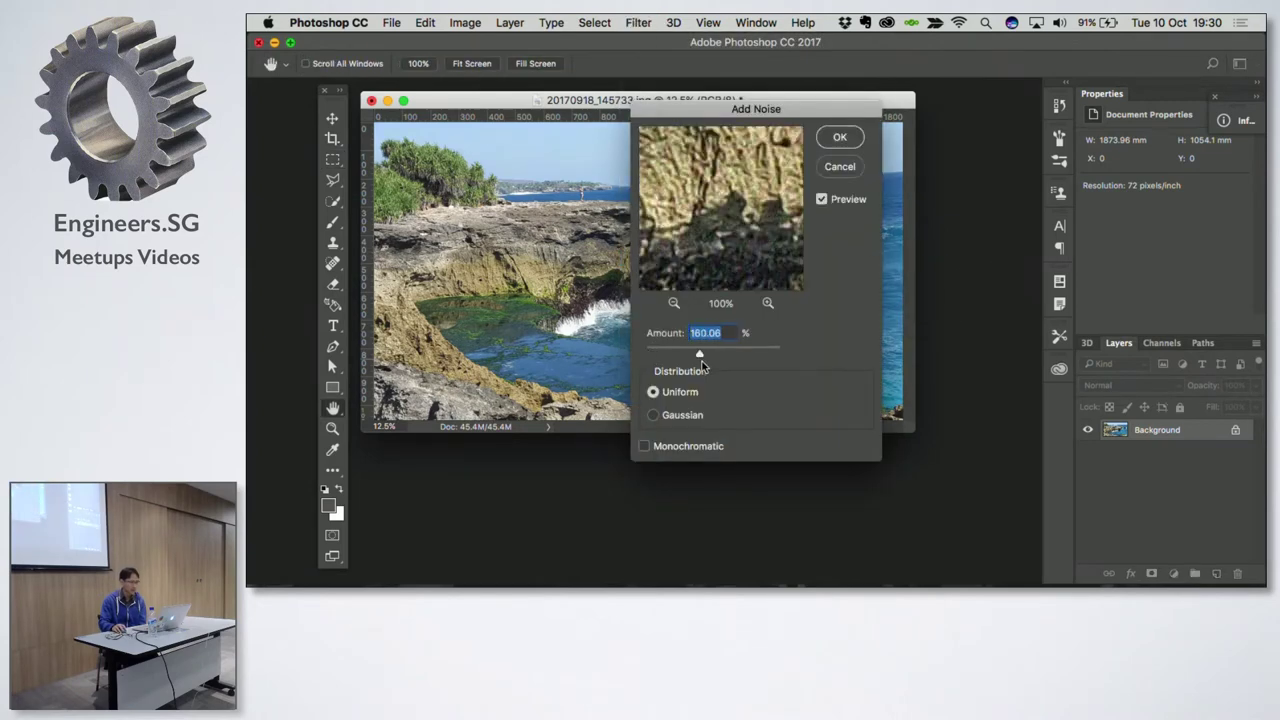
{"action": "left_click_drag", "start_coordinate": [728, 363], "coordinate": [731, 363]}
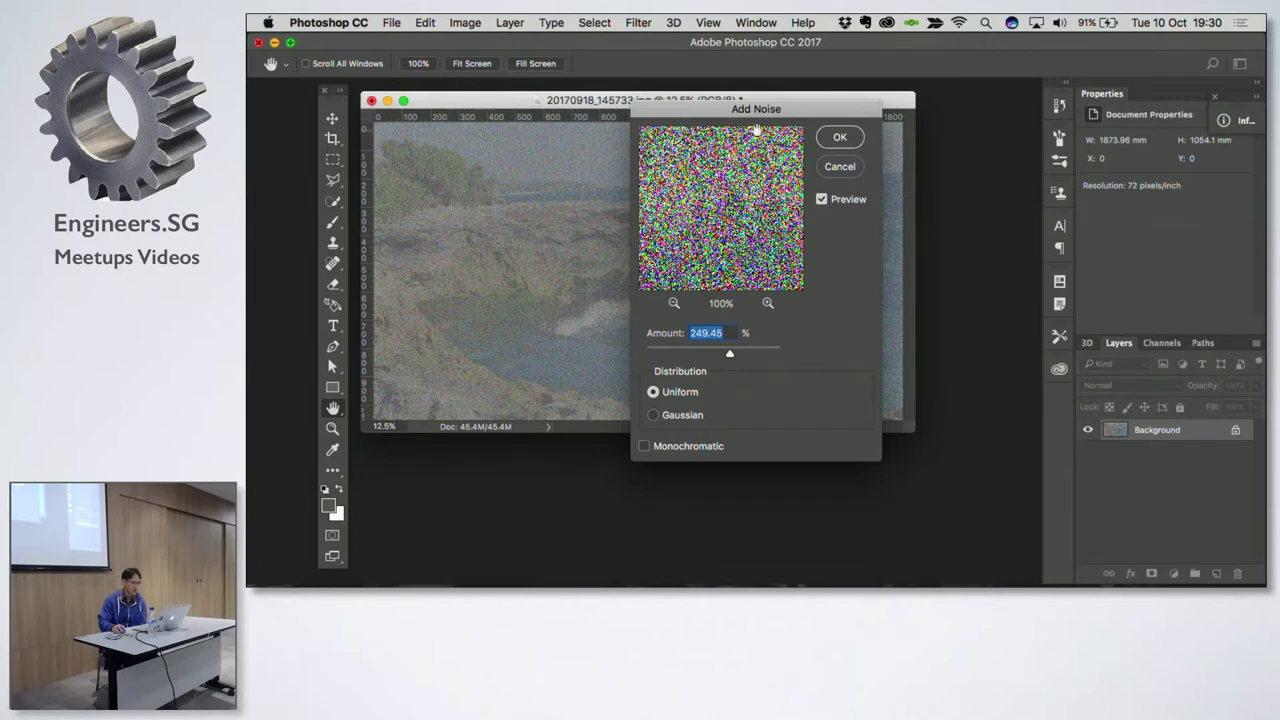
{"action": "left_click", "coordinate": [840, 168]}
{"action": "left_click", "coordinate": [638, 22]}
{"action": "mouse_move", "coordinate": [646, 212]}
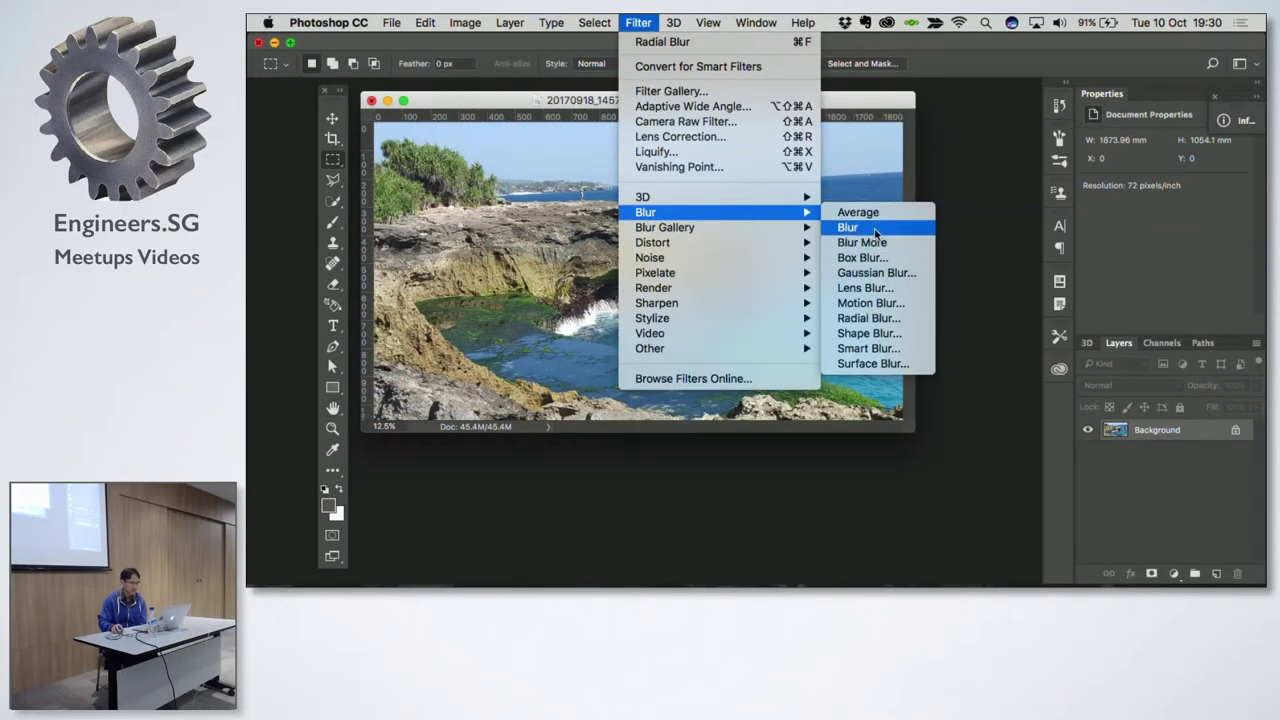
{"action": "left_click", "coordinate": [876, 231]}
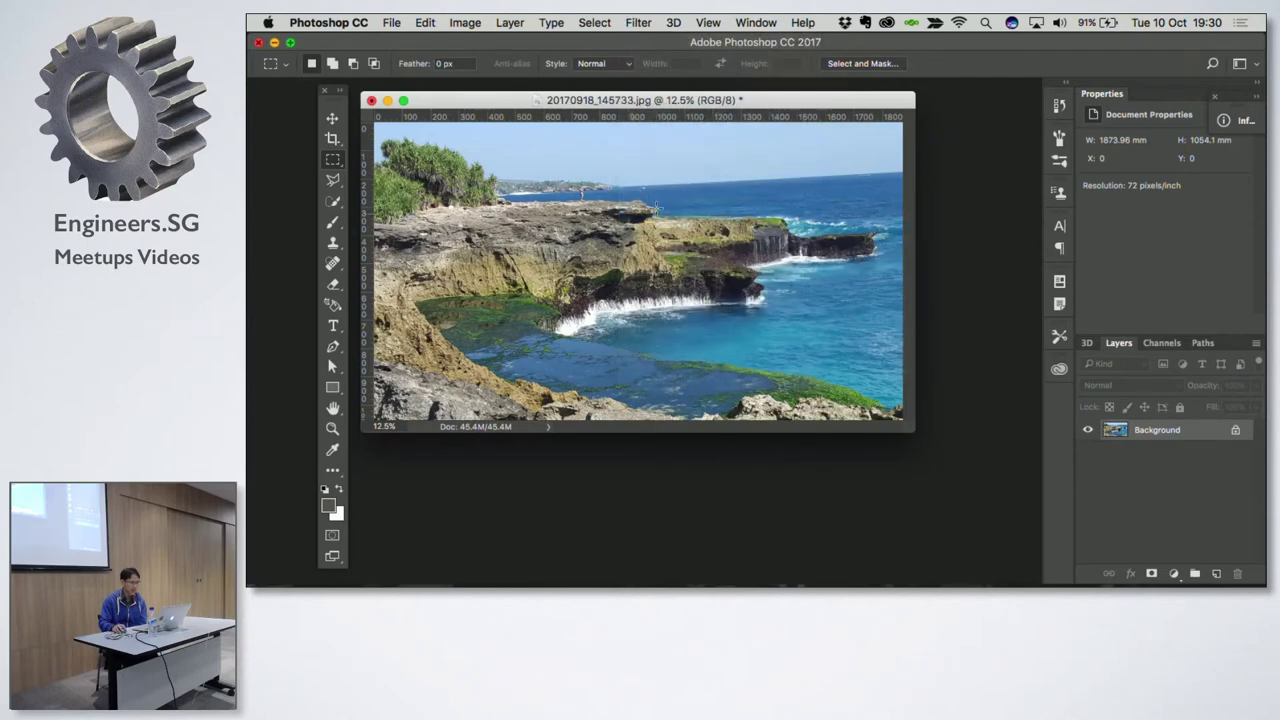
Step: Try a 12-pixel Gaussian Blur and cancel it, then render Clouds and undo it
{"action": "left_click", "coordinate": [638, 22]}
{"action": "mouse_move", "coordinate": [646, 212]}
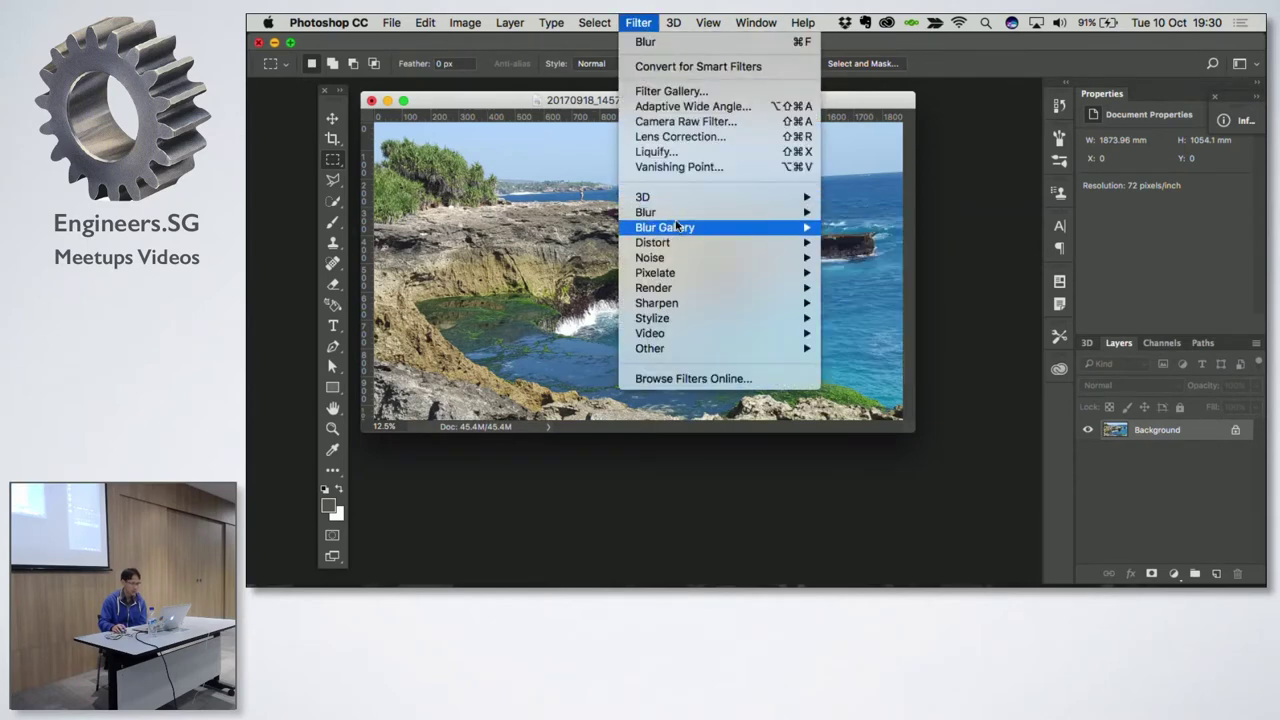
{"action": "left_click", "coordinate": [872, 273]}
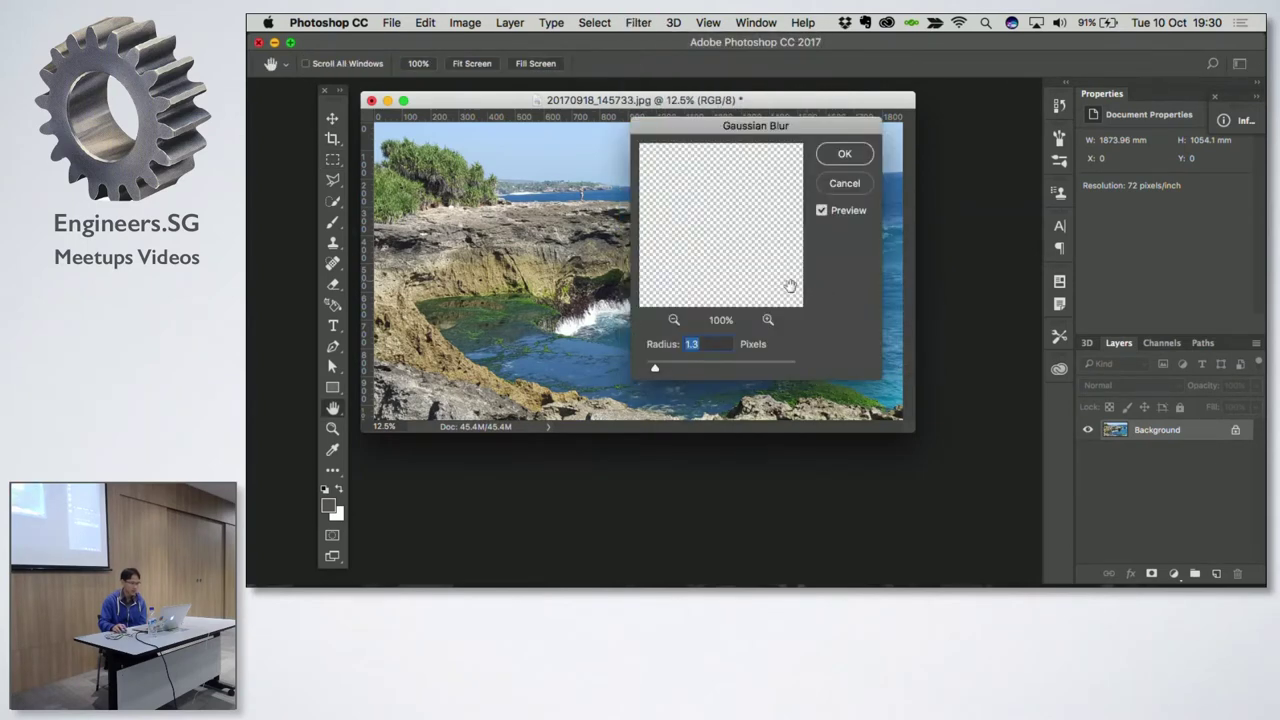
{"action": "left_click_drag", "start_coordinate": [672, 370], "coordinate": [708, 371]}
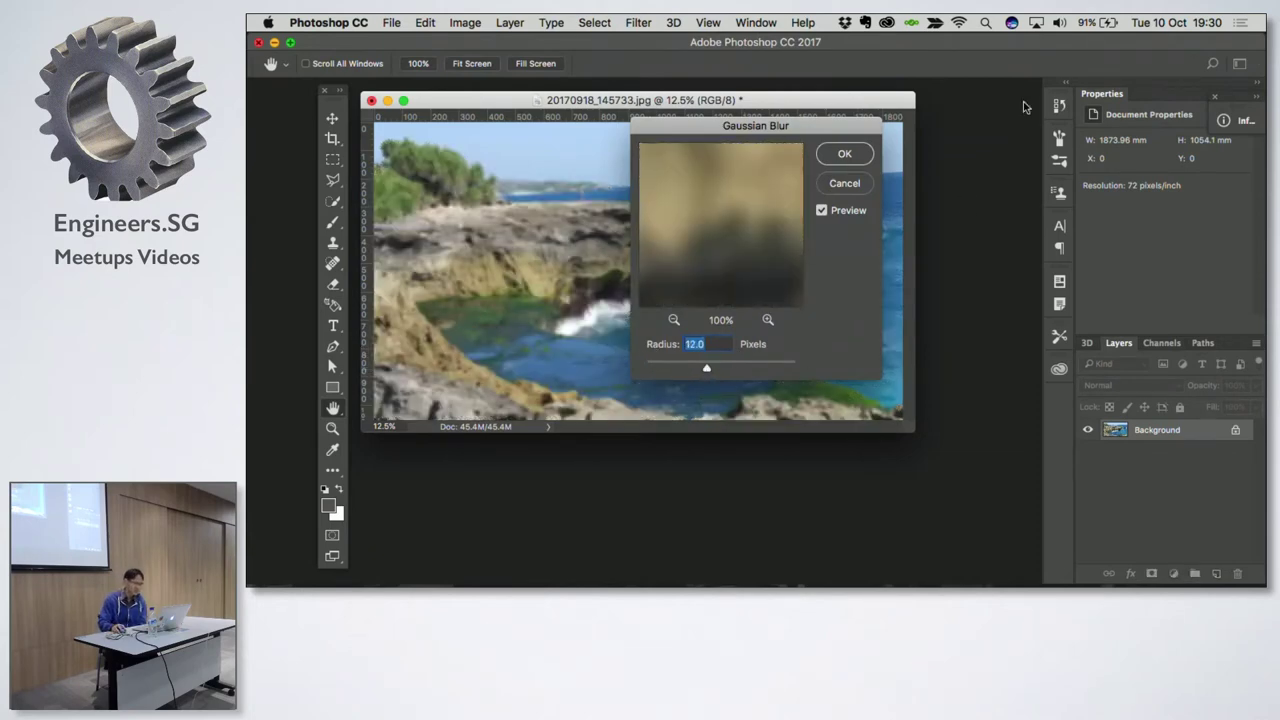
{"action": "left_click", "coordinate": [855, 190]}
{"action": "left_click", "coordinate": [638, 22]}
{"action": "mouse_move", "coordinate": [653, 288]}
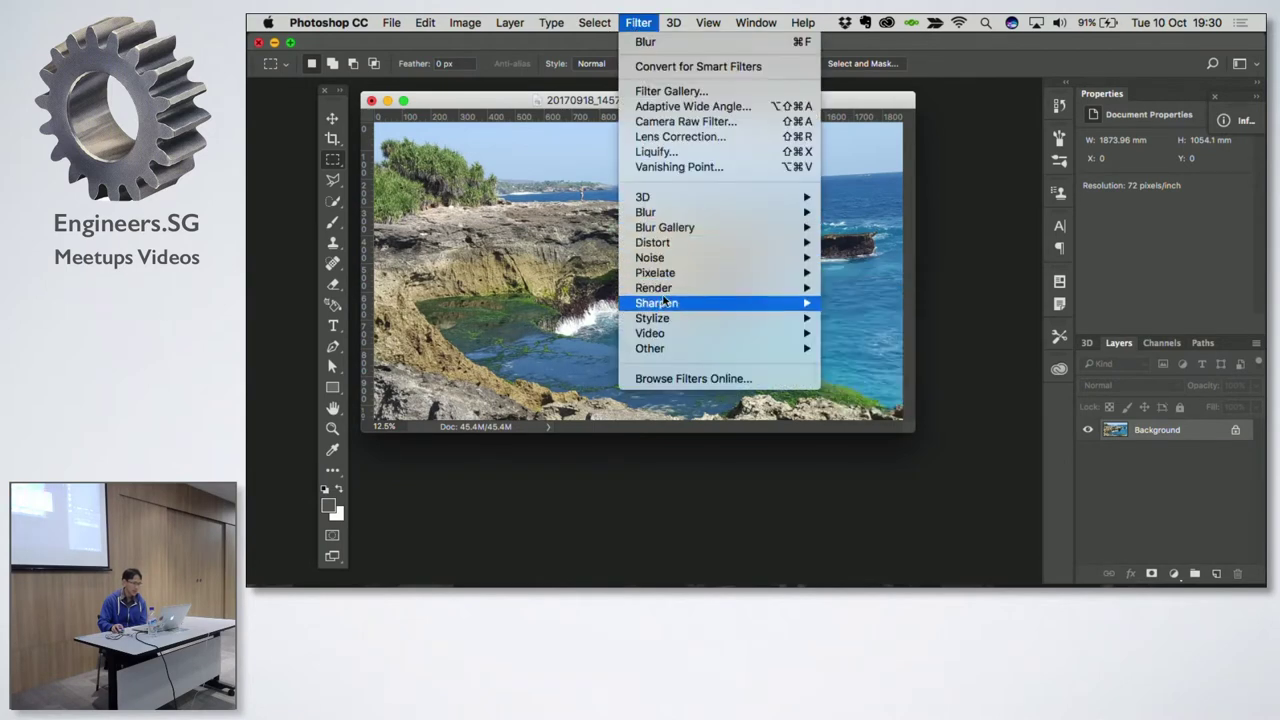
{"action": "left_click", "coordinate": [870, 342]}
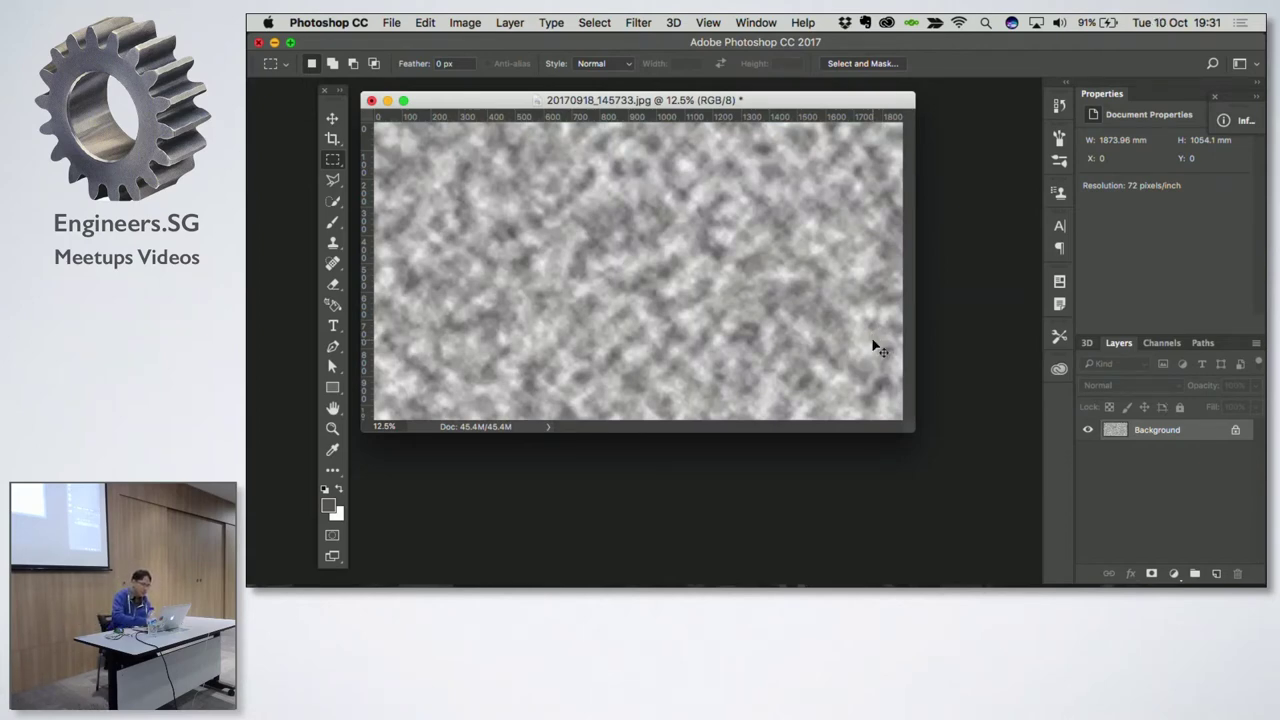
{"action": "key", "text": "ctrl+z"}
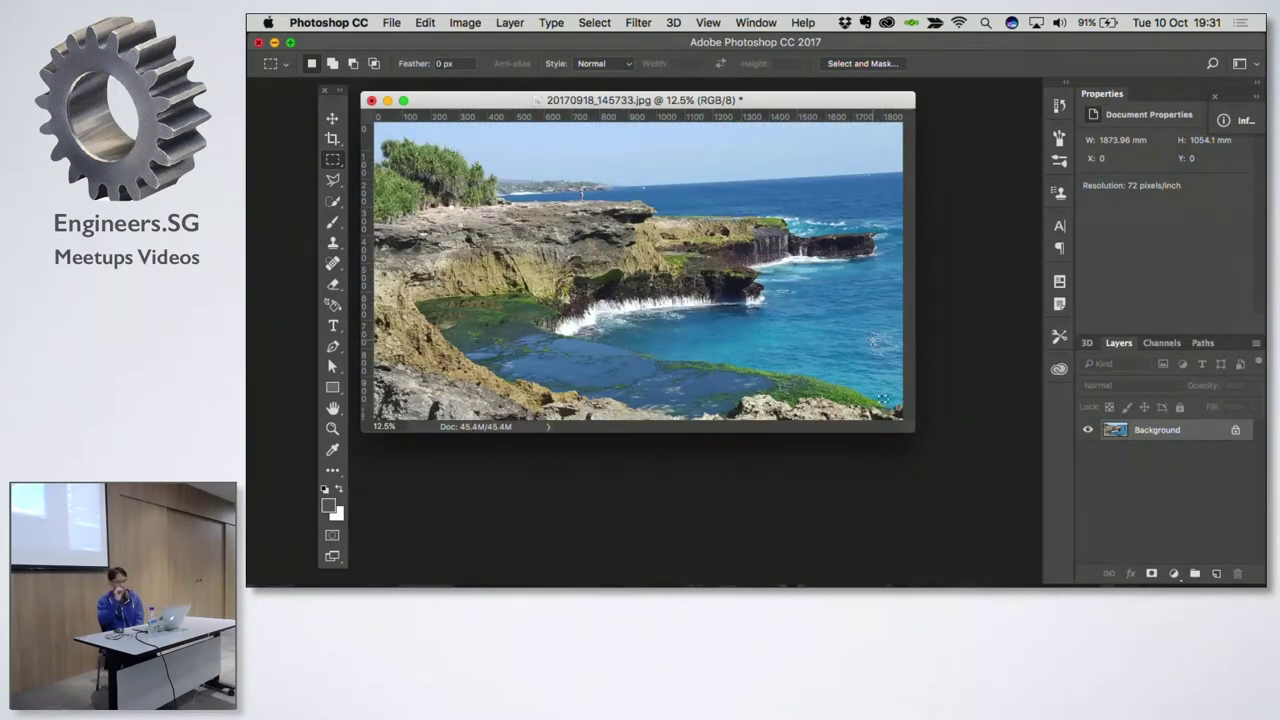
Step: Open car_radial_blur.jpg and zoom in on the hatchback's front wheel
{"action": "left_click", "coordinate": [392, 23]}
{"action": "mouse_move", "coordinate": [425, 102]}
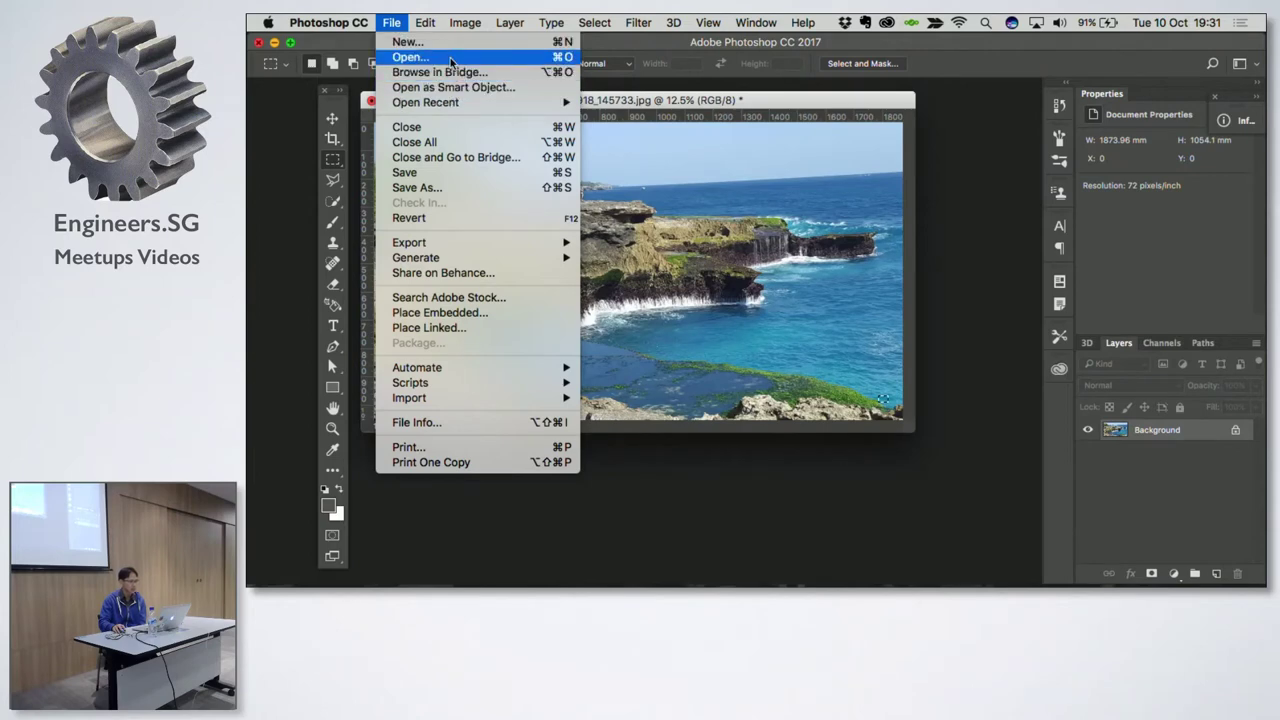
{"action": "left_click", "coordinate": [451, 63]}
{"action": "left_click", "coordinate": [570, 152]}
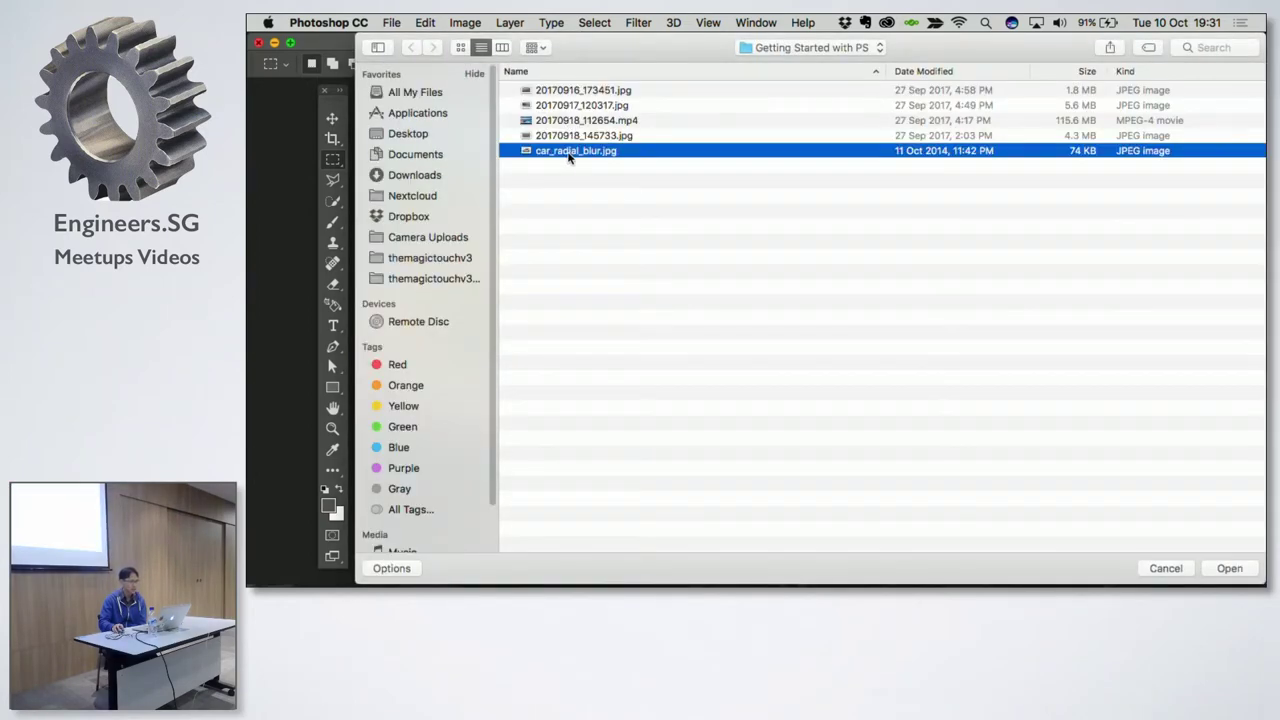
{"action": "left_click", "coordinate": [1230, 568]}
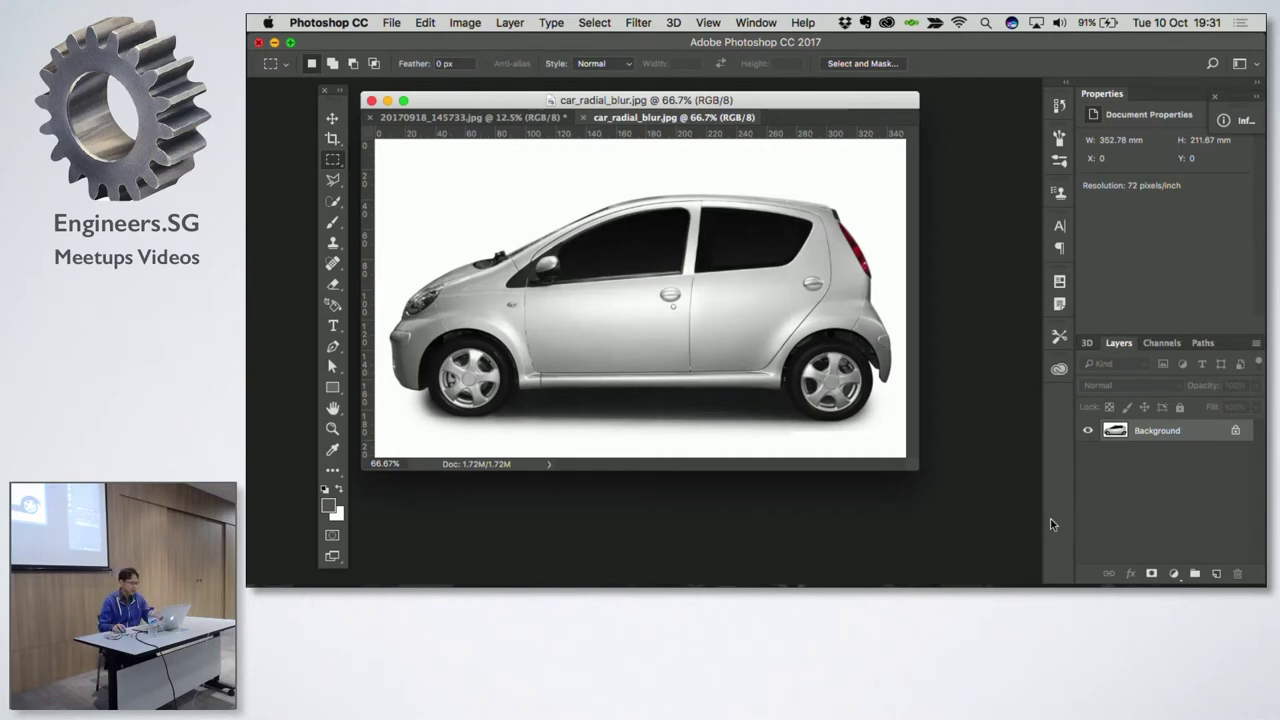
{"action": "key", "text": "z"}
{"action": "left_click_drag", "start_coordinate": [406, 322], "coordinate": [551, 419]}
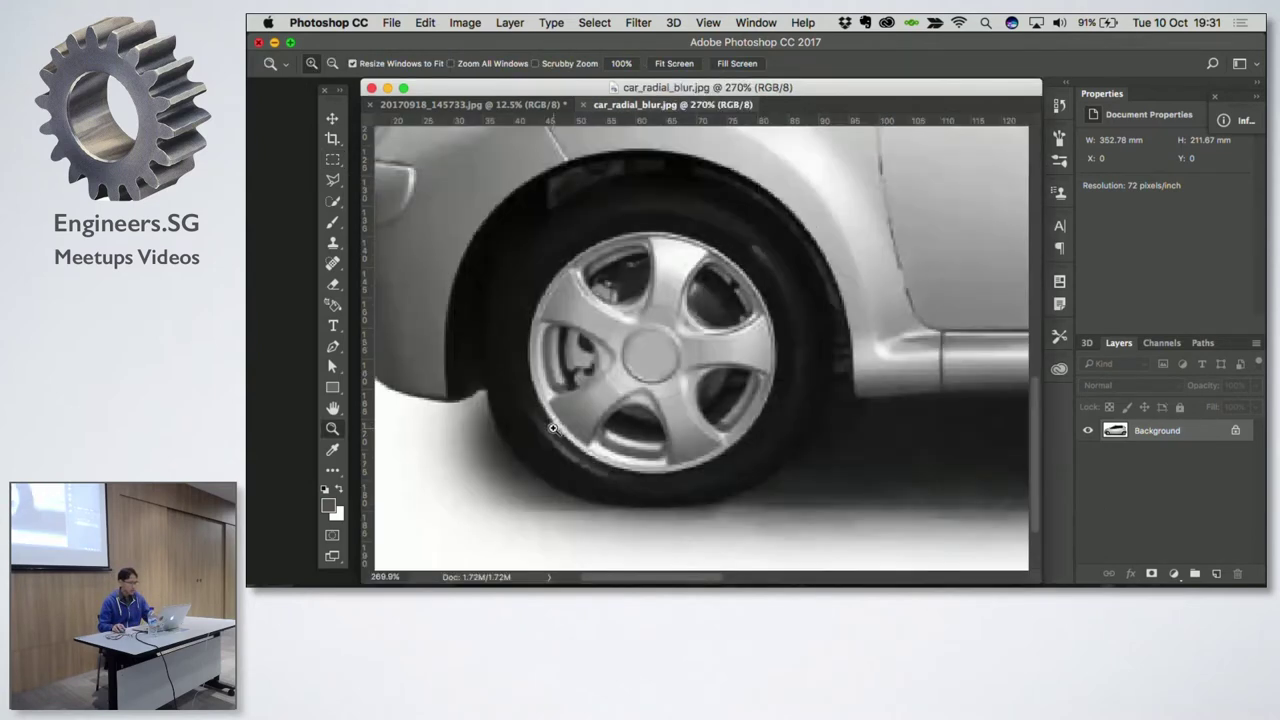
{"action": "left_click", "coordinate": [333, 159]}
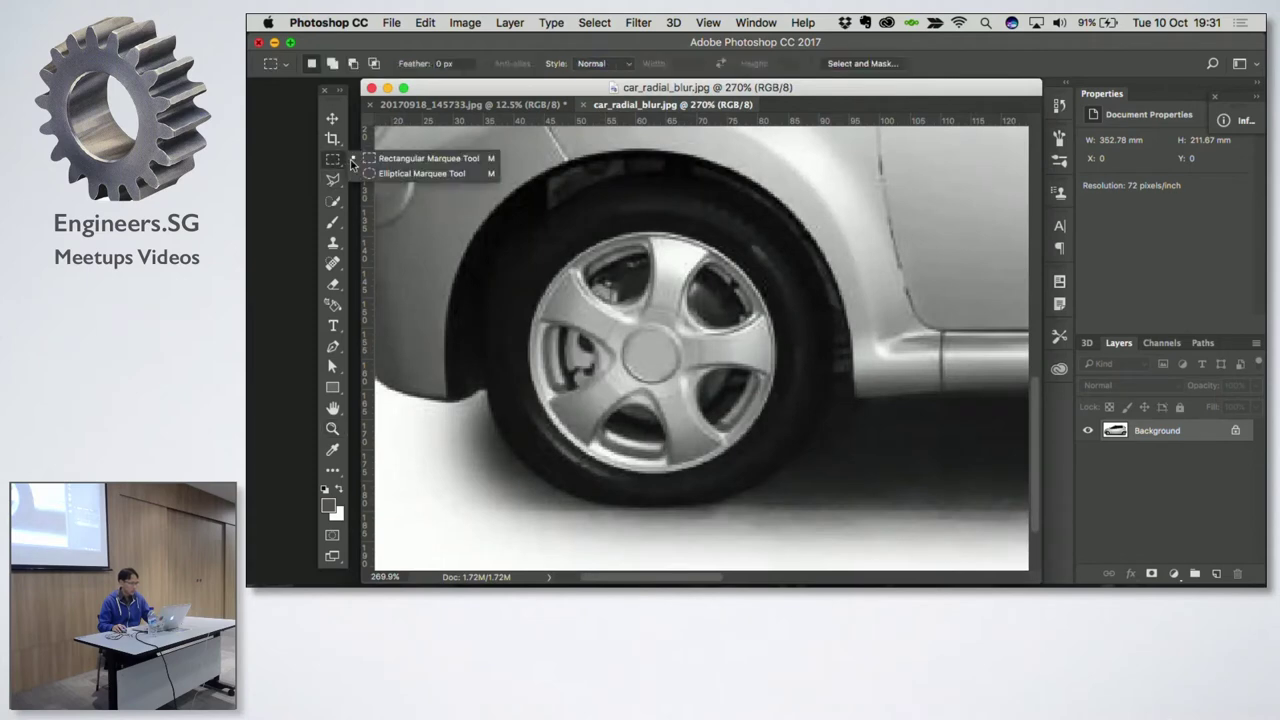
Step: Ellipse-select the front wheel, apply Radial Blur (Spin, amount 26), and fit the view
{"action": "left_click", "coordinate": [397, 175]}
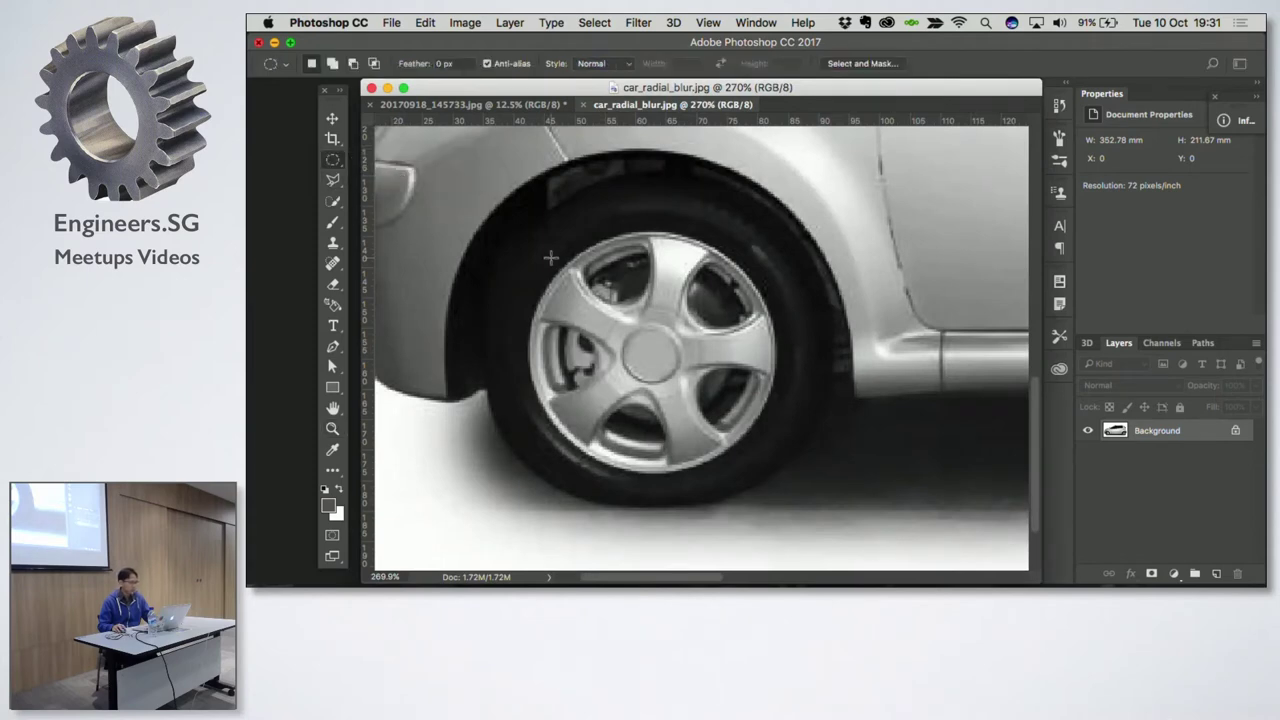
{"action": "left_click_drag", "start_coordinate": [549, 255], "coordinate": [794, 485]}
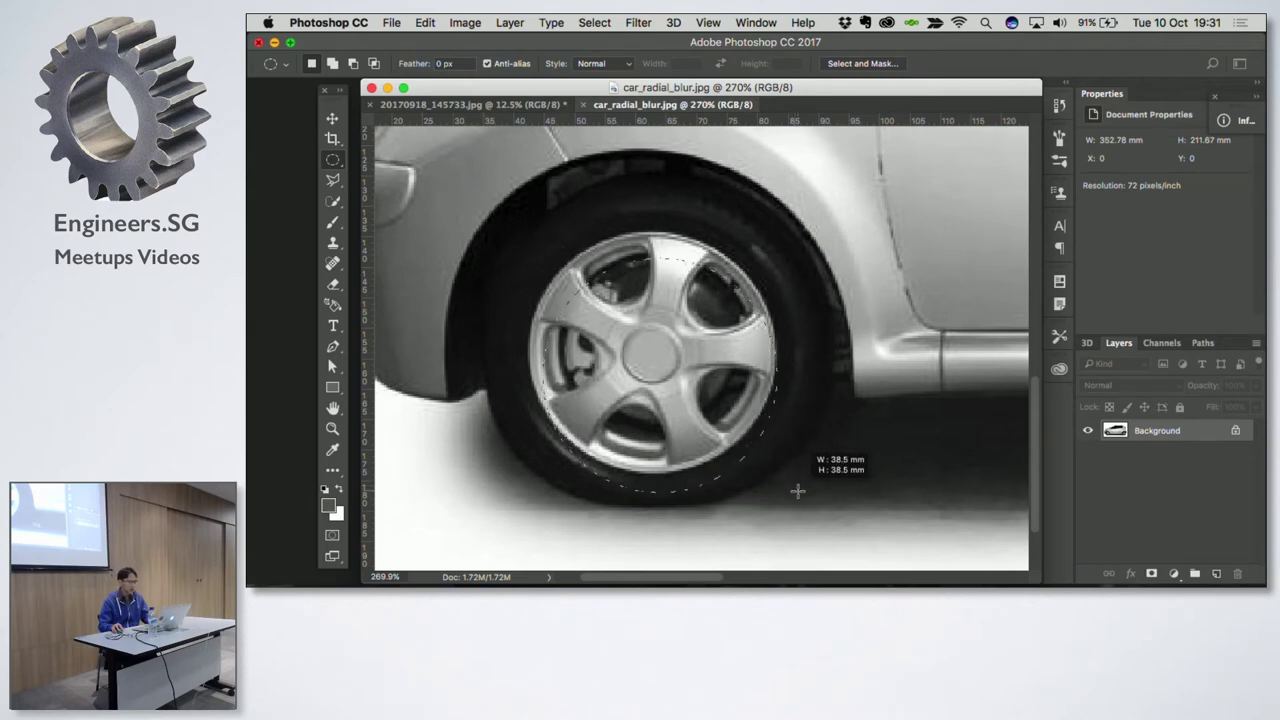
{"action": "left_click_drag", "start_coordinate": [794, 485], "coordinate": [818, 508]}
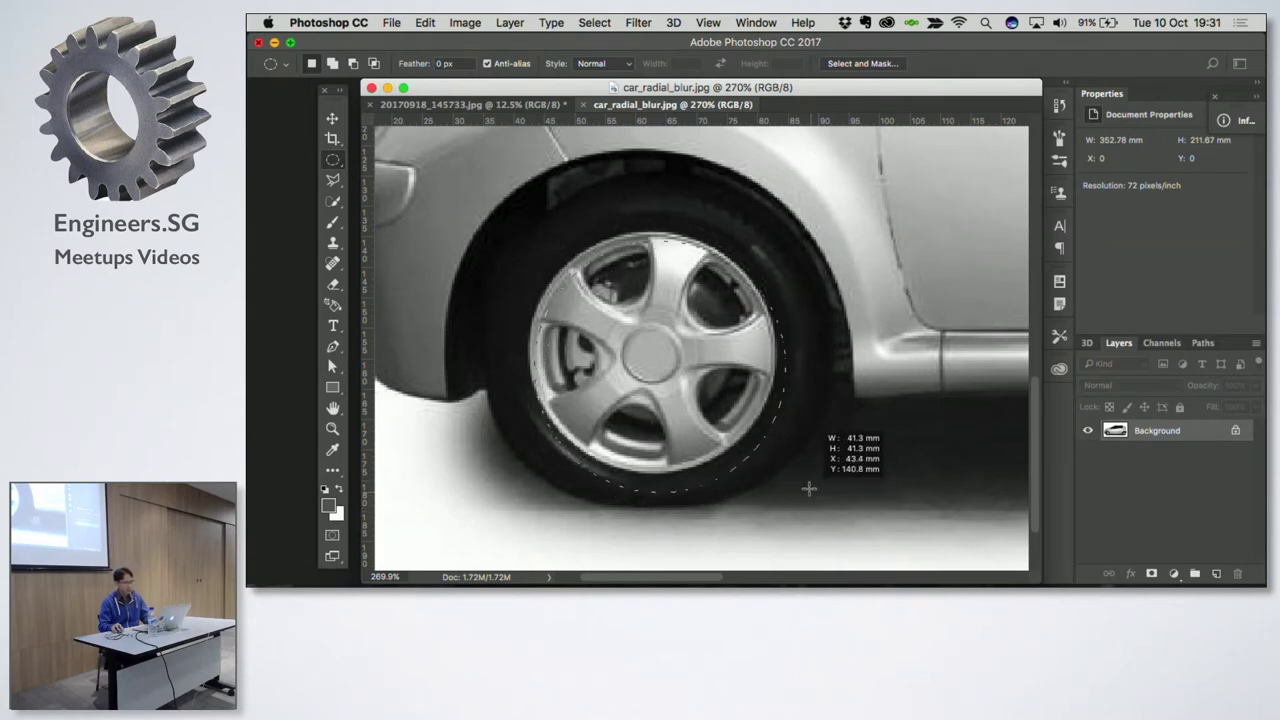
{"action": "left_click_drag", "start_coordinate": [818, 508], "coordinate": [802, 475]}
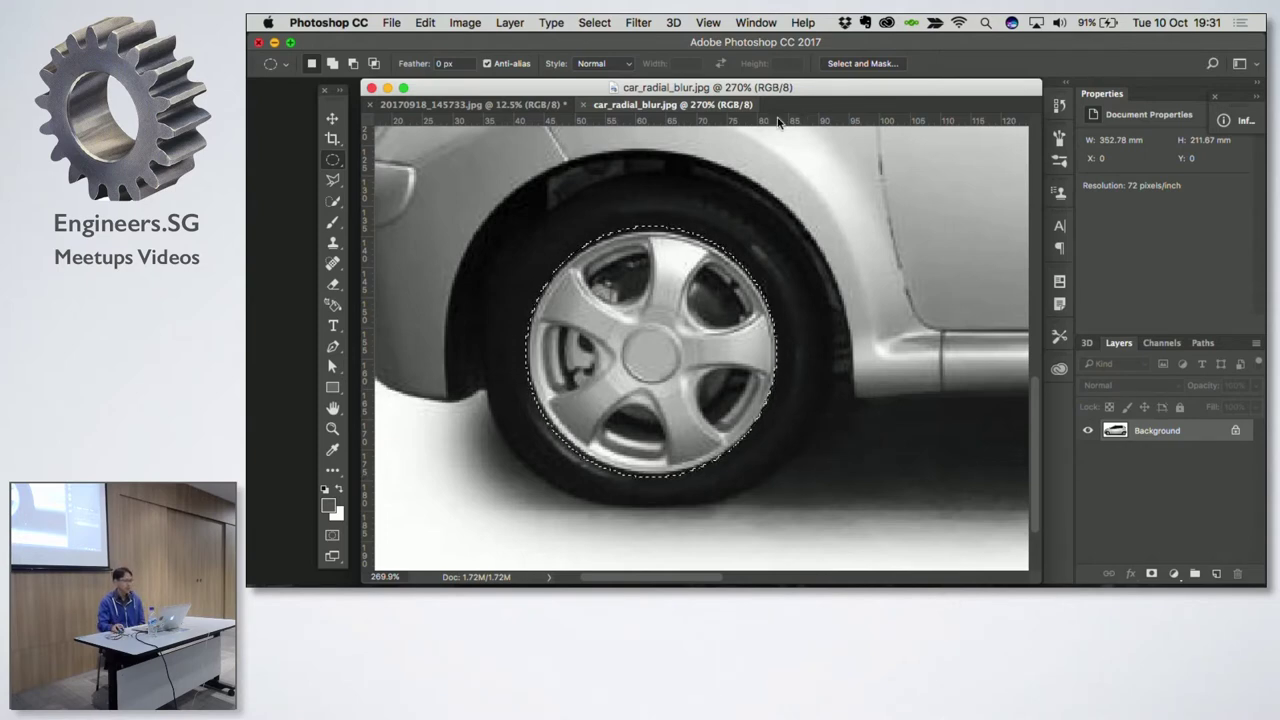
{"action": "left_click", "coordinate": [636, 23]}
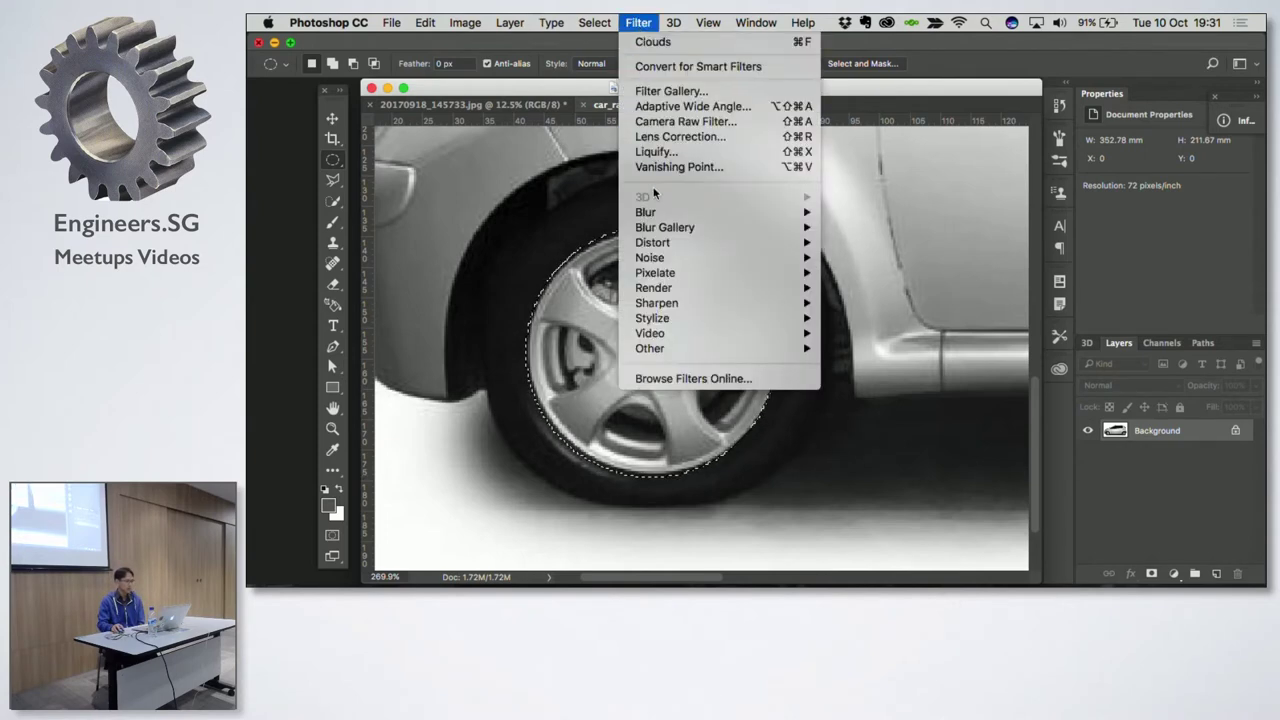
{"action": "mouse_move", "coordinate": [700, 212]}
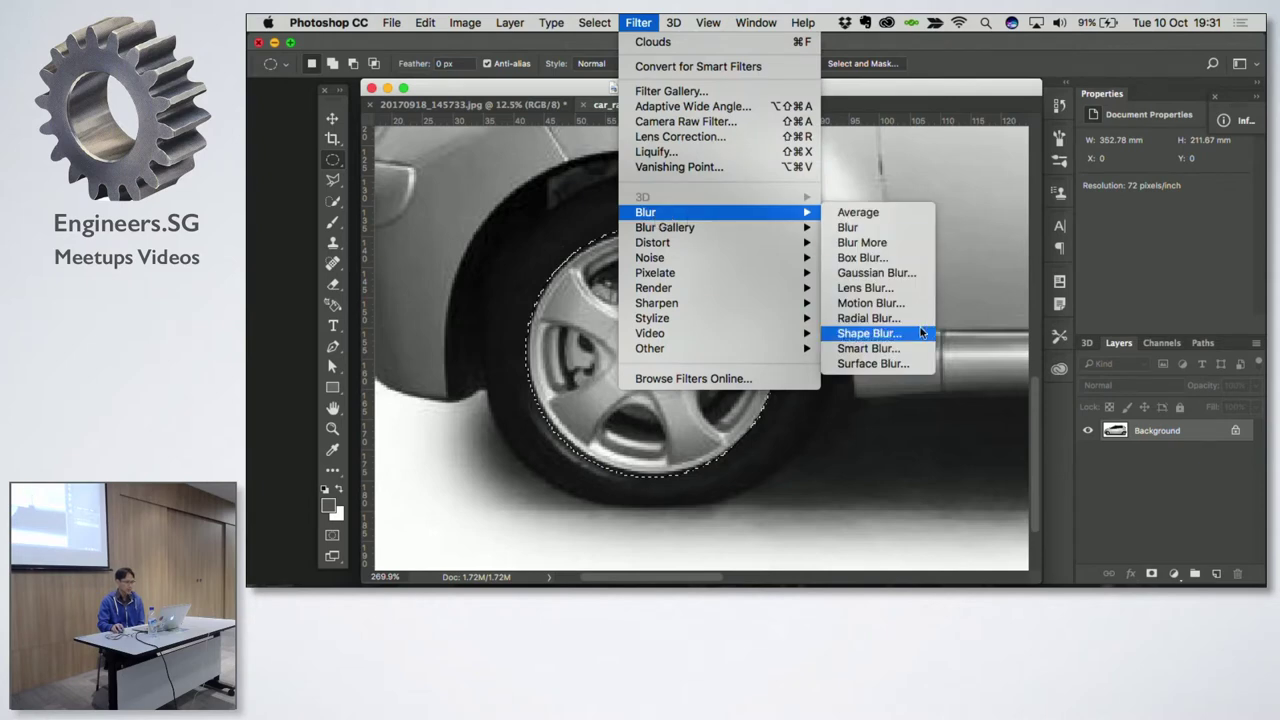
{"action": "left_click", "coordinate": [880, 318]}
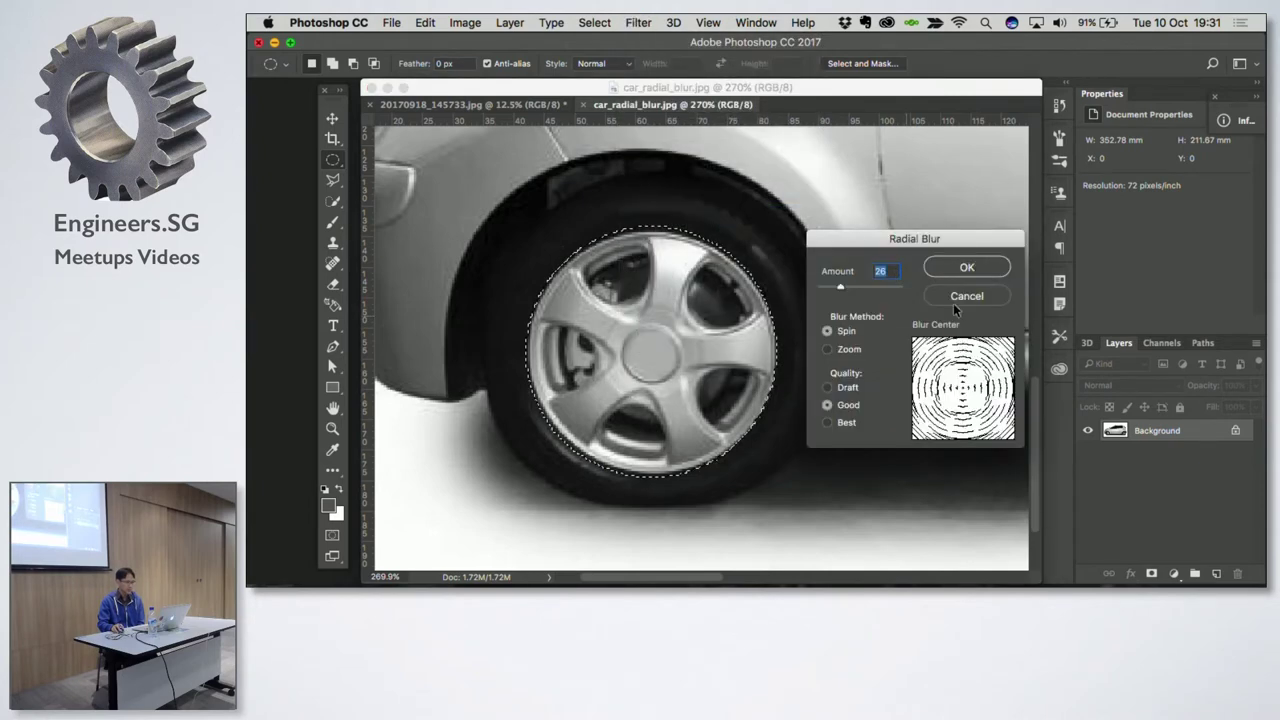
{"action": "left_click", "coordinate": [968, 267]}
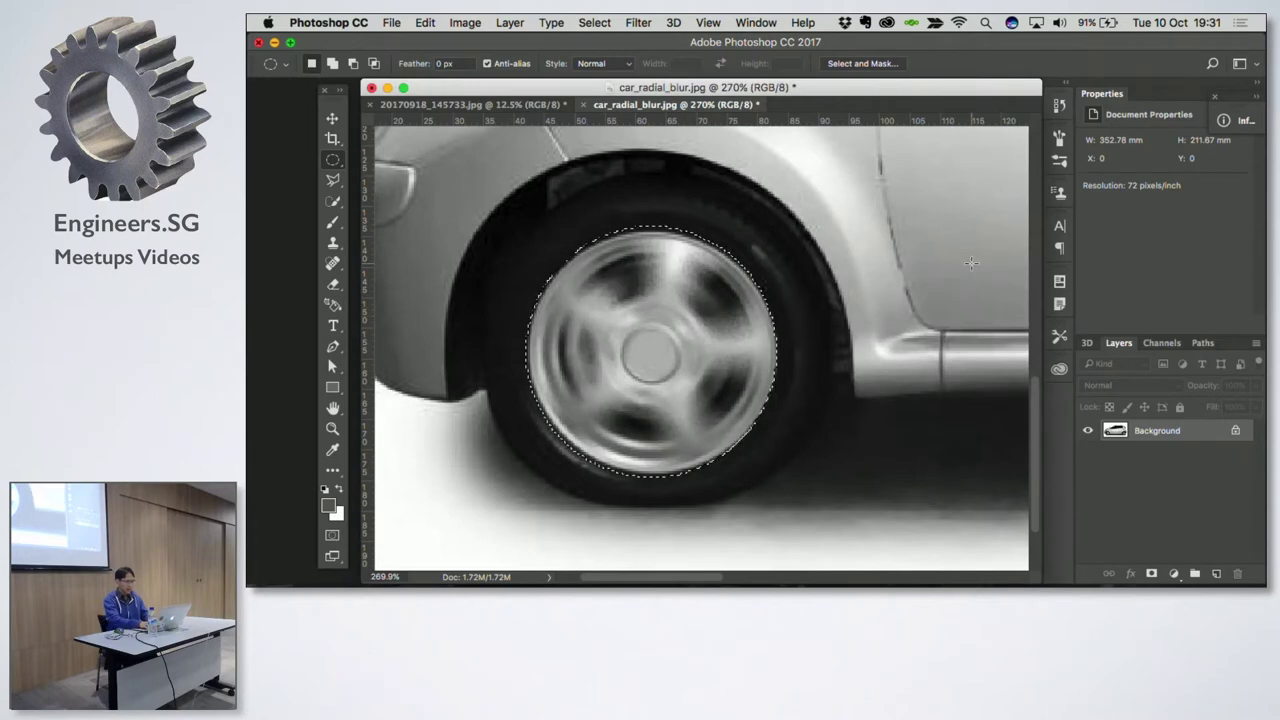
{"action": "key", "text": "super+0"}
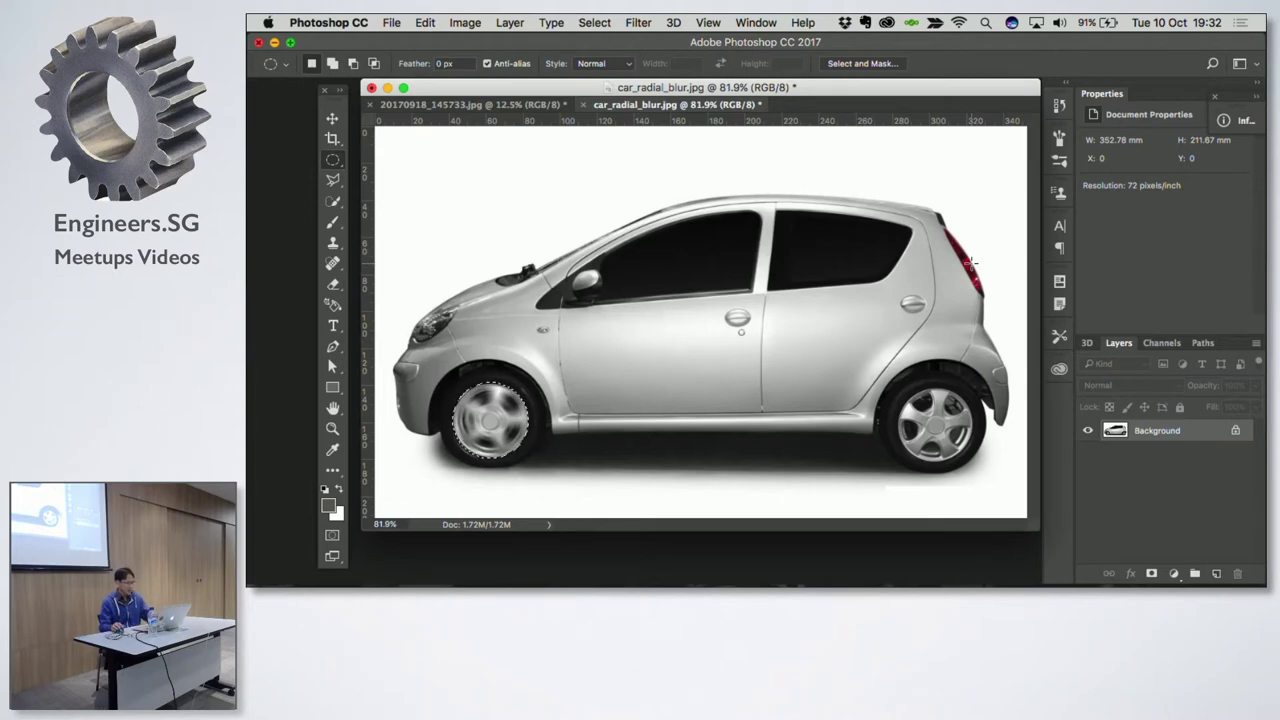
{"action": "key", "text": "super+d"}
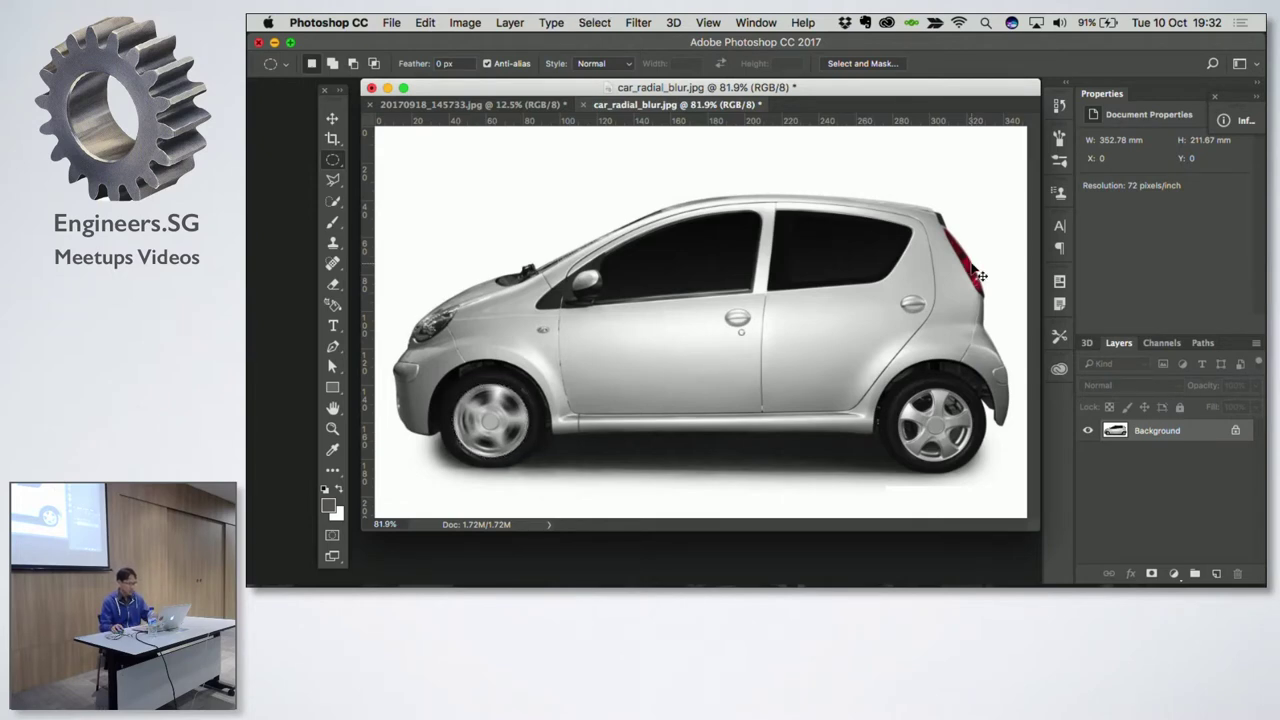
{"action": "left_click", "coordinate": [638, 22]}
{"action": "mouse_move", "coordinate": [646, 212]}
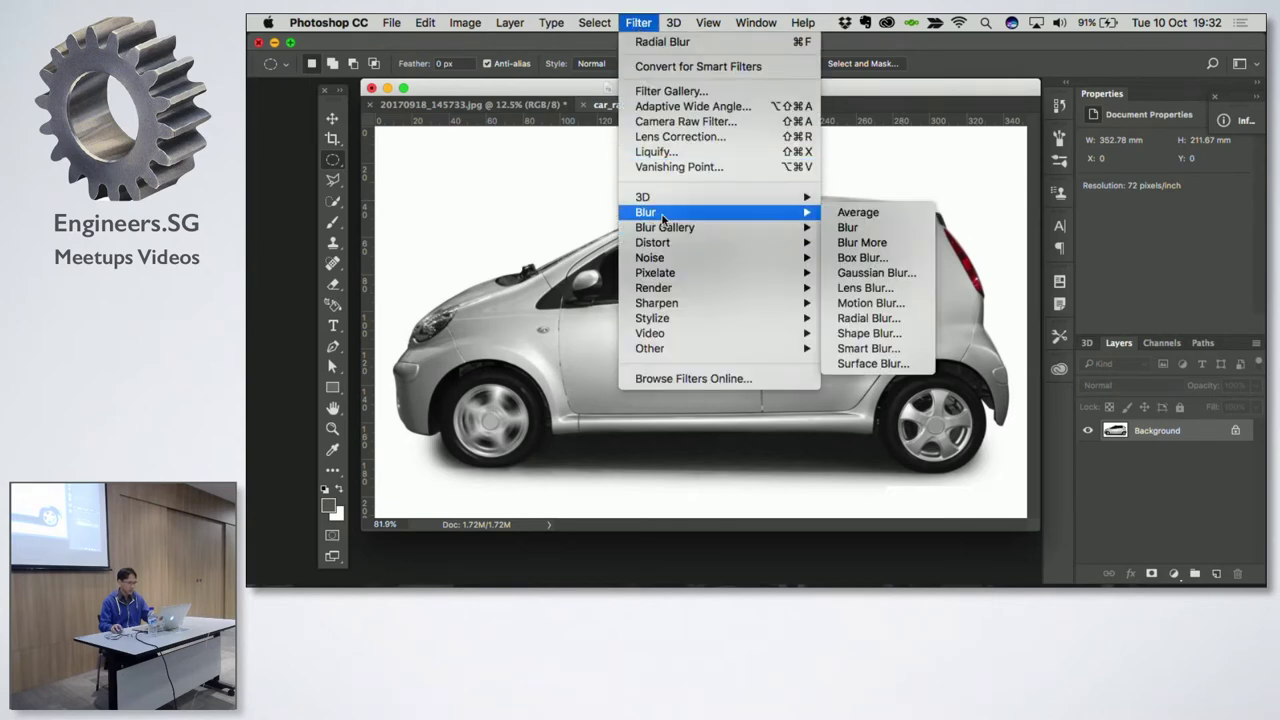
{"action": "left_click", "coordinate": [872, 303]}
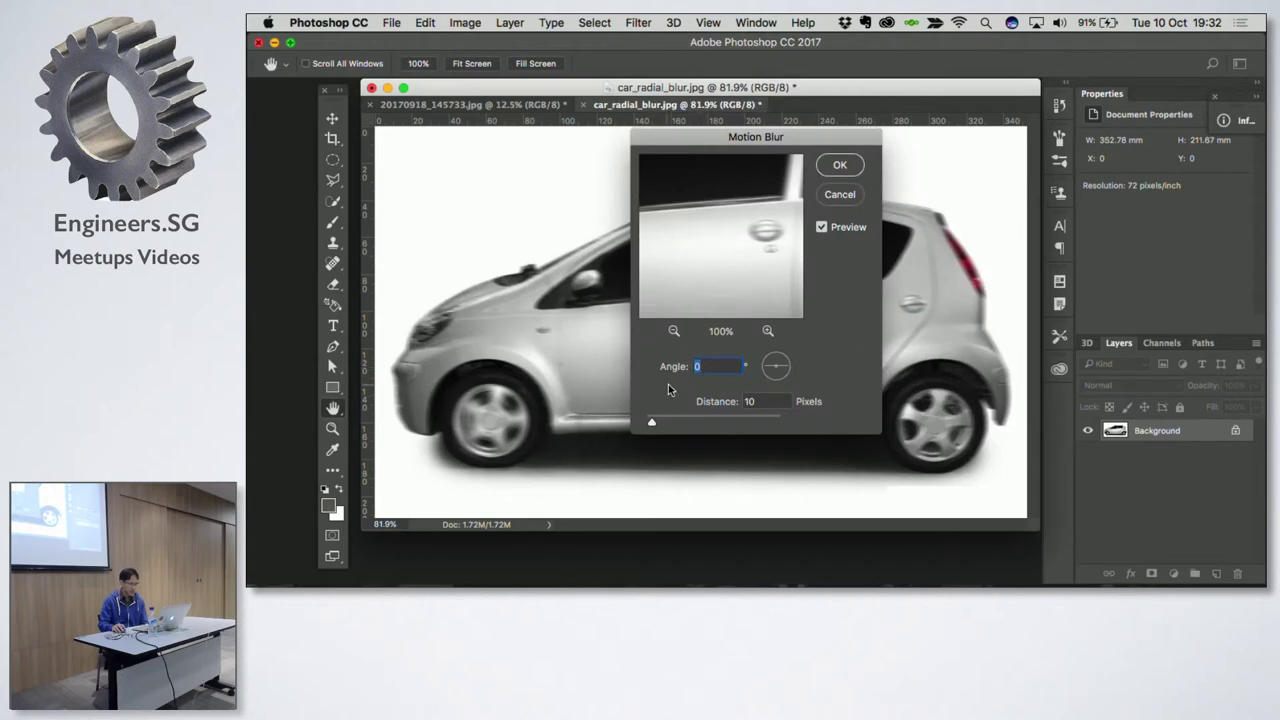
{"action": "left_click_drag", "start_coordinate": [753, 137], "coordinate": [1088, 196]}
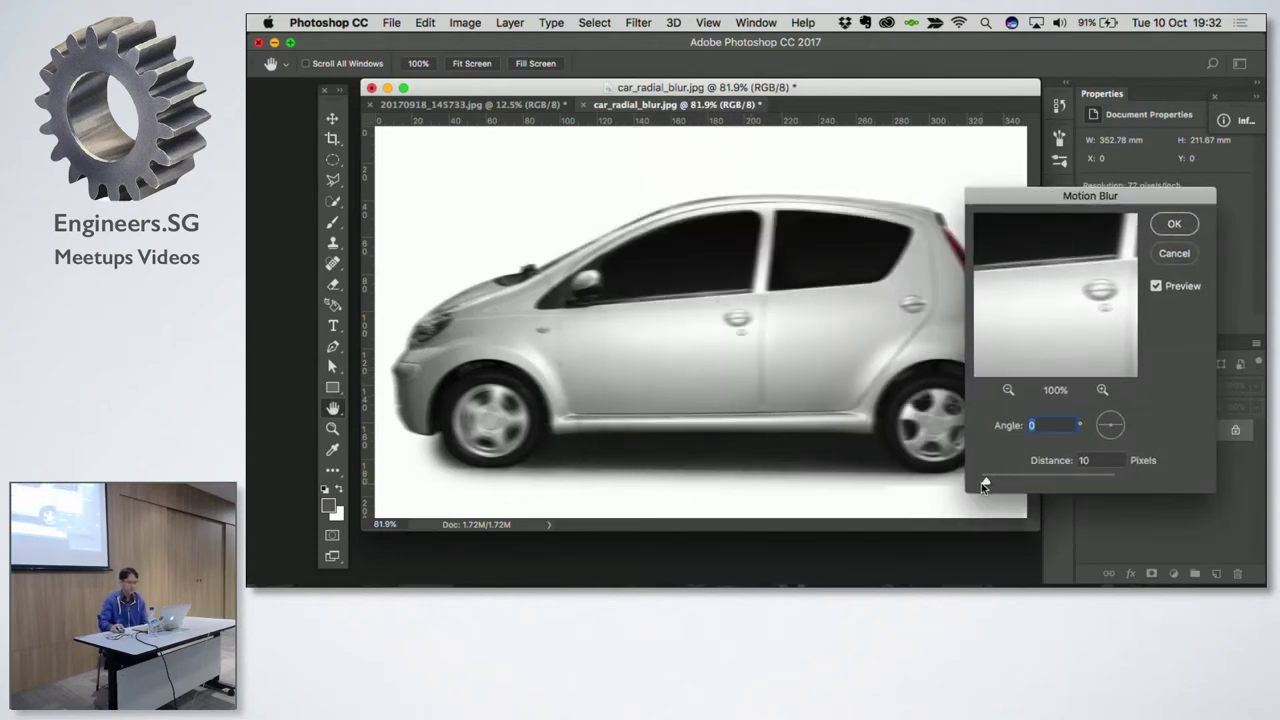
{"action": "left_click_drag", "start_coordinate": [995, 481], "coordinate": [1018, 483]}
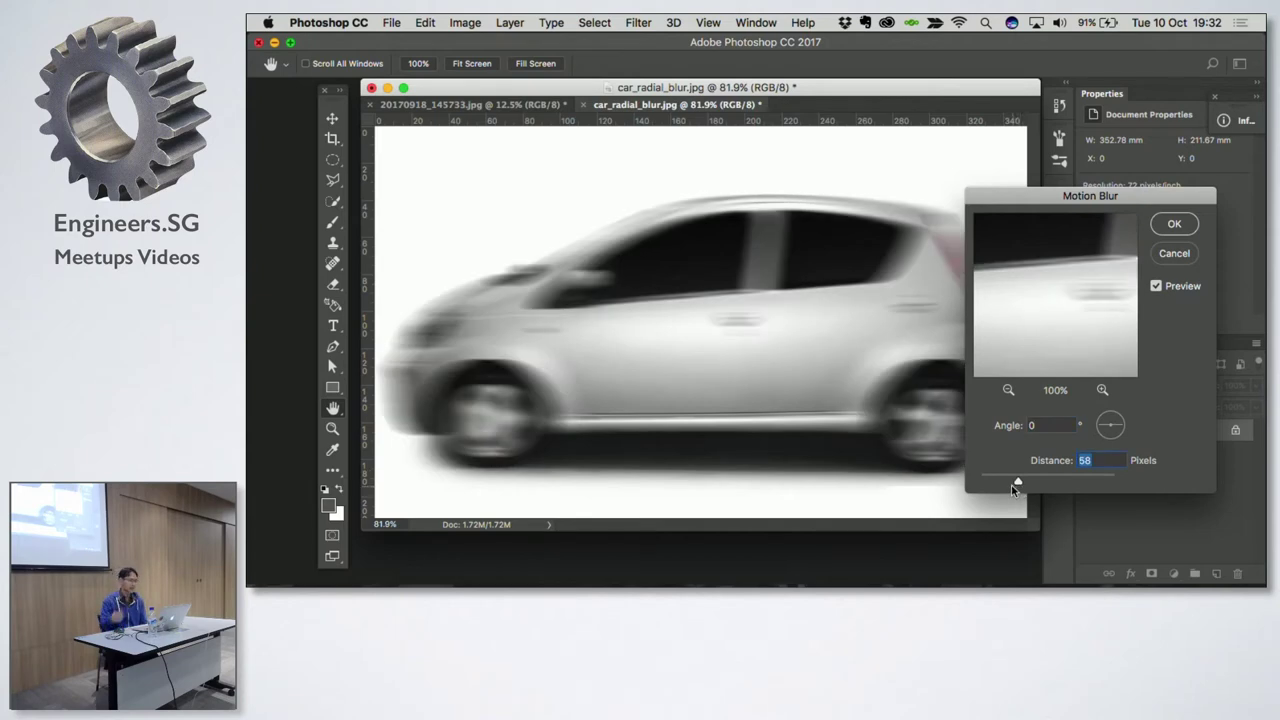
{"action": "left_click", "coordinate": [1178, 256]}
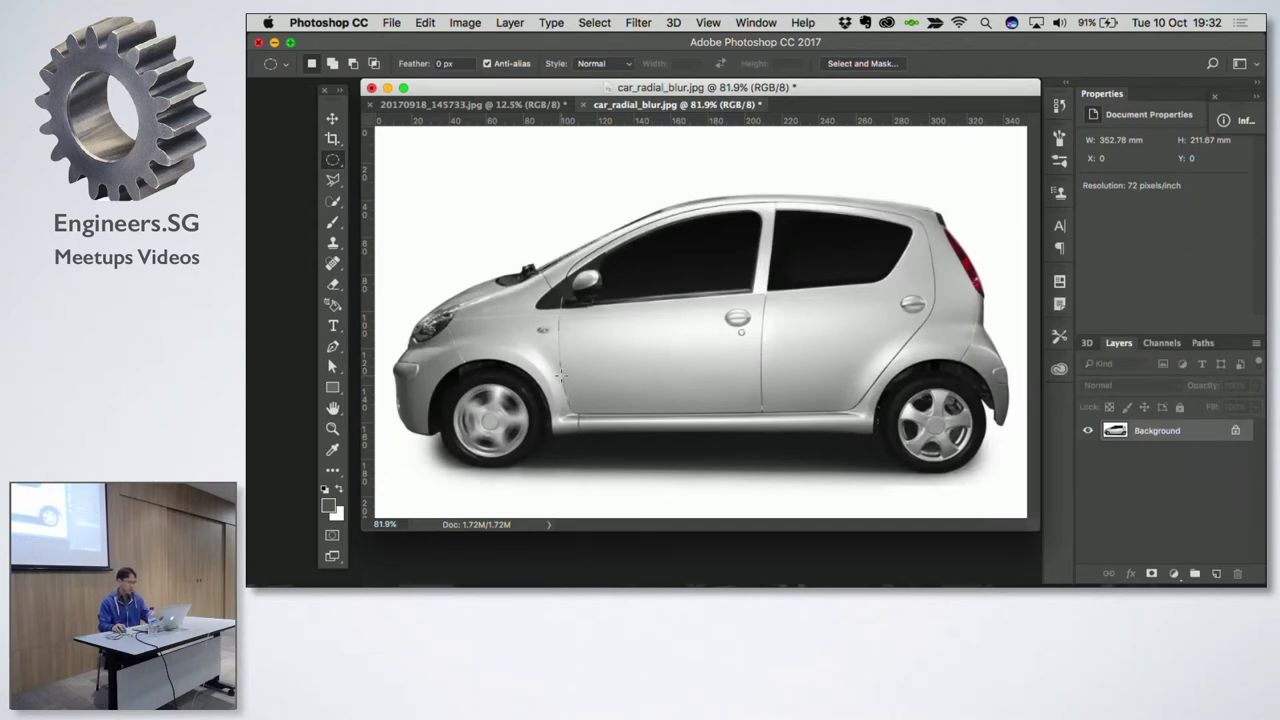
Step: Close car_radial_blur.jpg and the coastline photo, choosing Don't Save for both
{"action": "left_click_drag", "start_coordinate": [452, 382], "coordinate": [528, 460]}
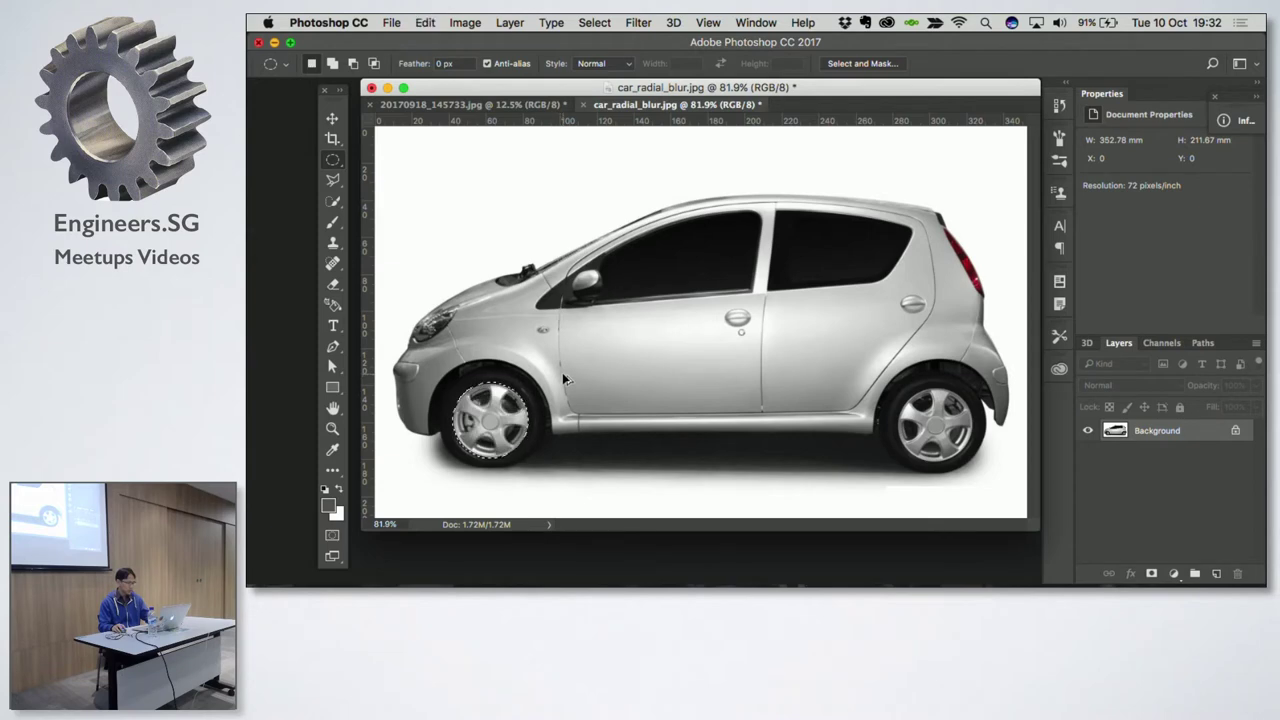
{"action": "left_click", "coordinate": [583, 104]}
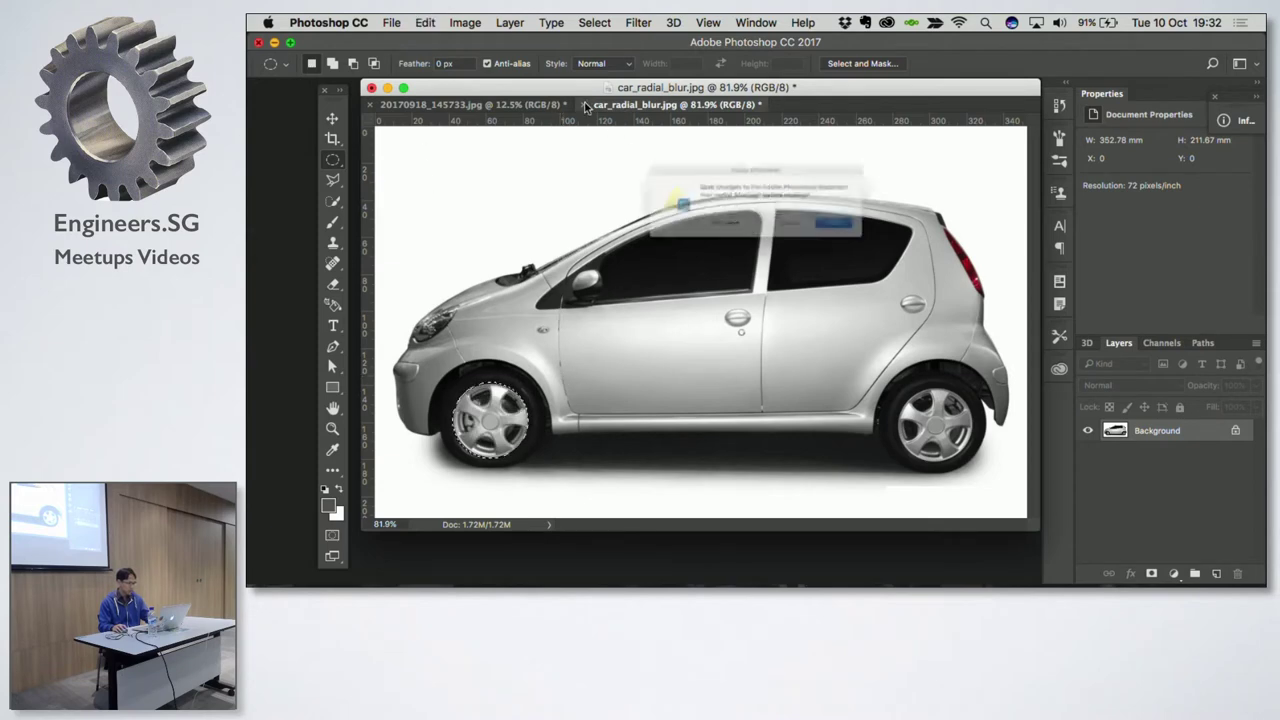
{"action": "left_click", "coordinate": [702, 238]}
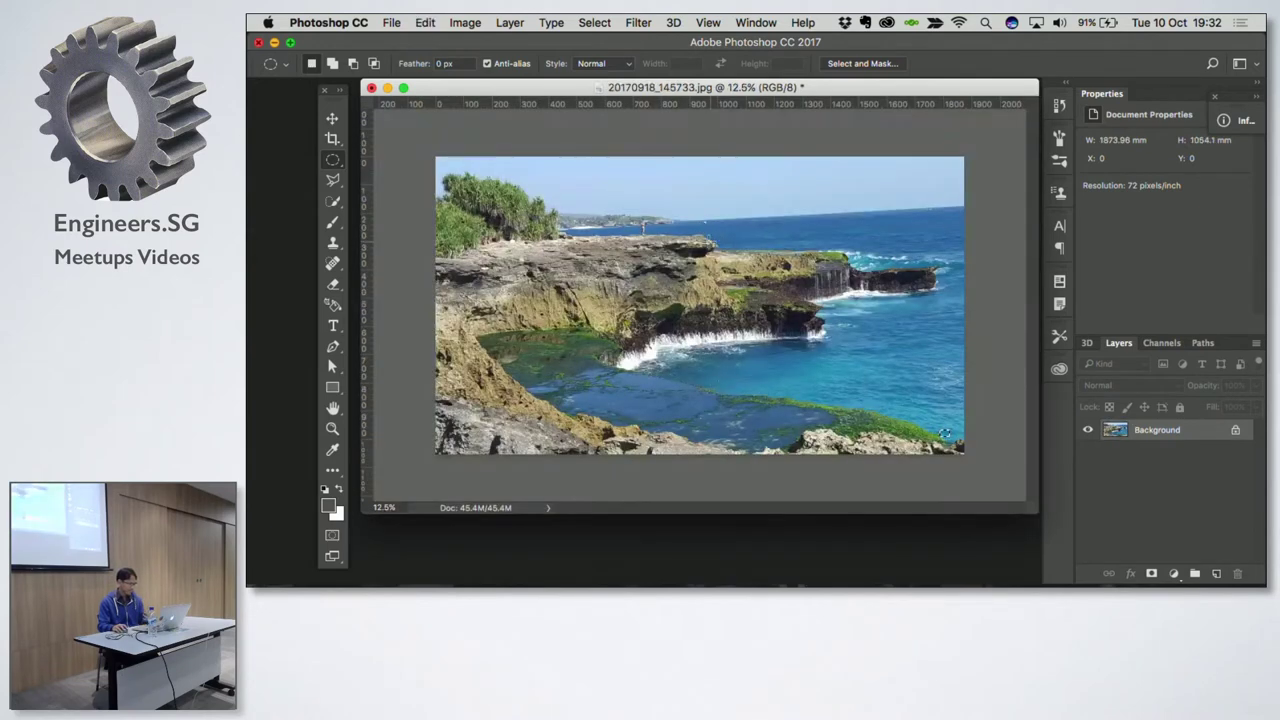
{"action": "left_click", "coordinate": [371, 88]}
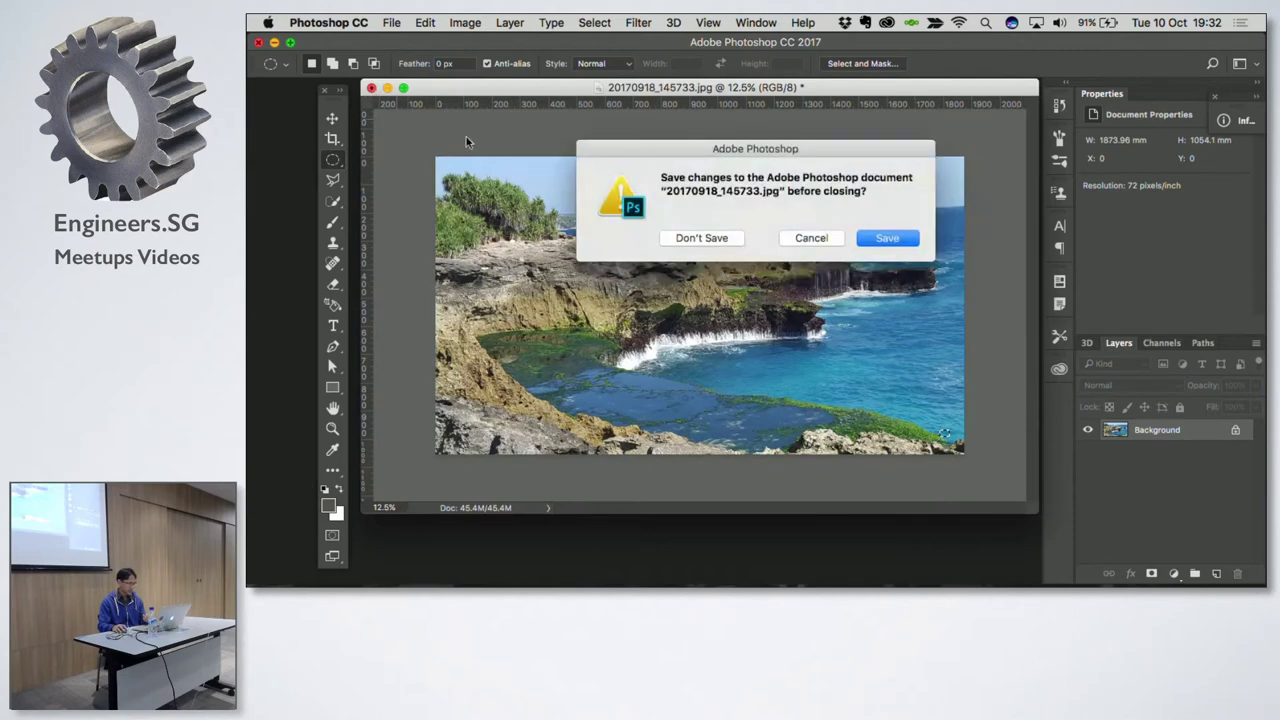
{"action": "left_click", "coordinate": [736, 238]}
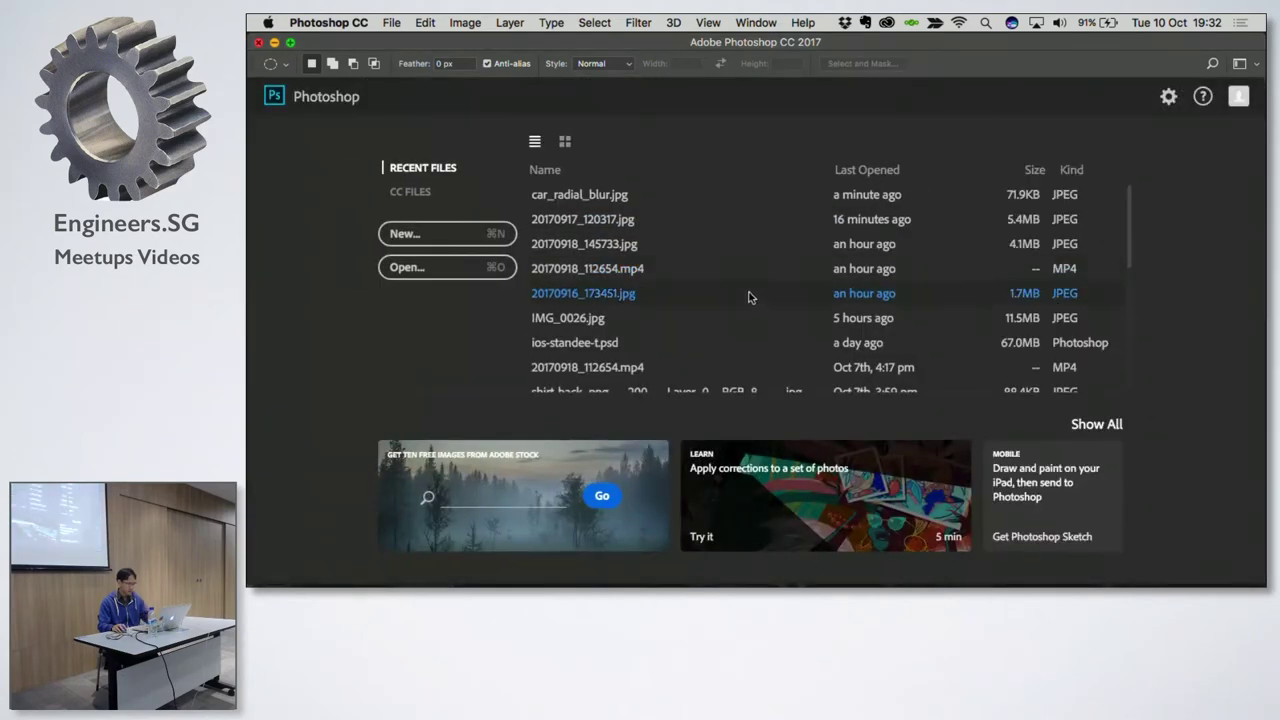
{"action": "left_click", "coordinate": [387, 22]}
{"action": "mouse_move", "coordinate": [426, 102]}
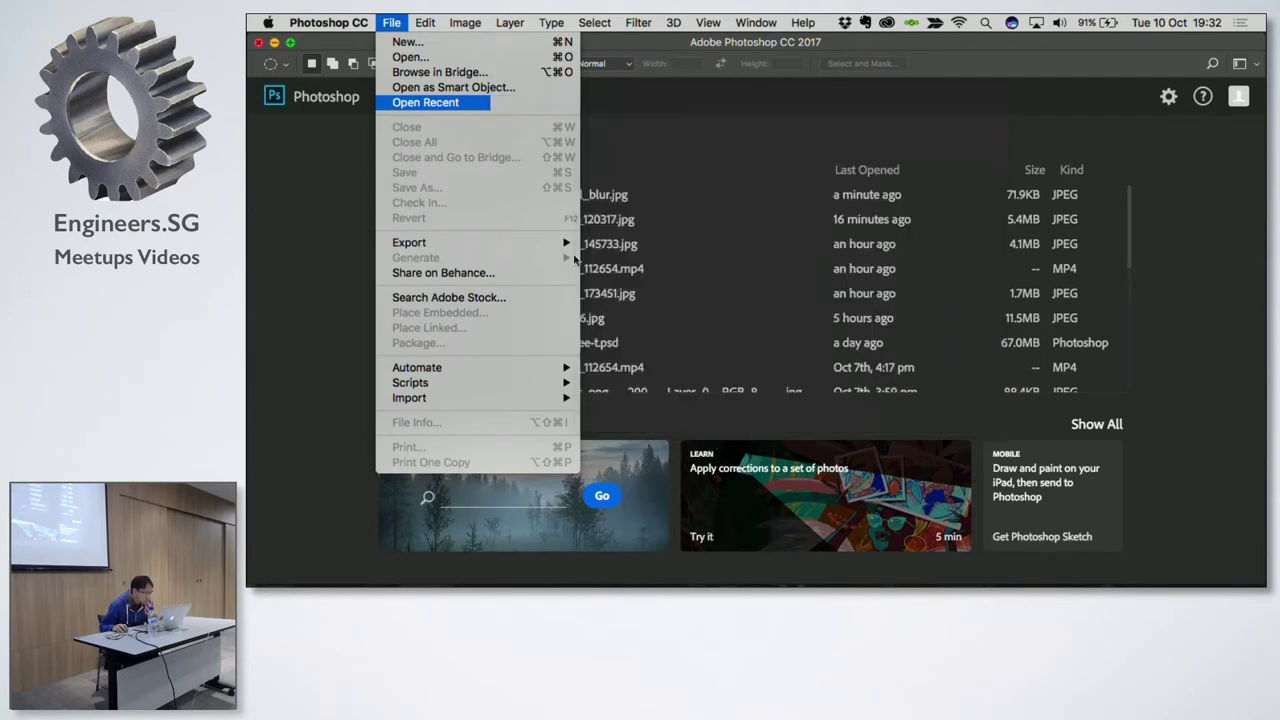
Step: Browse Dropbox > Creative Crew (Local) > Change the weather and open church-rain.psd
{"action": "left_click", "coordinate": [509, 65]}
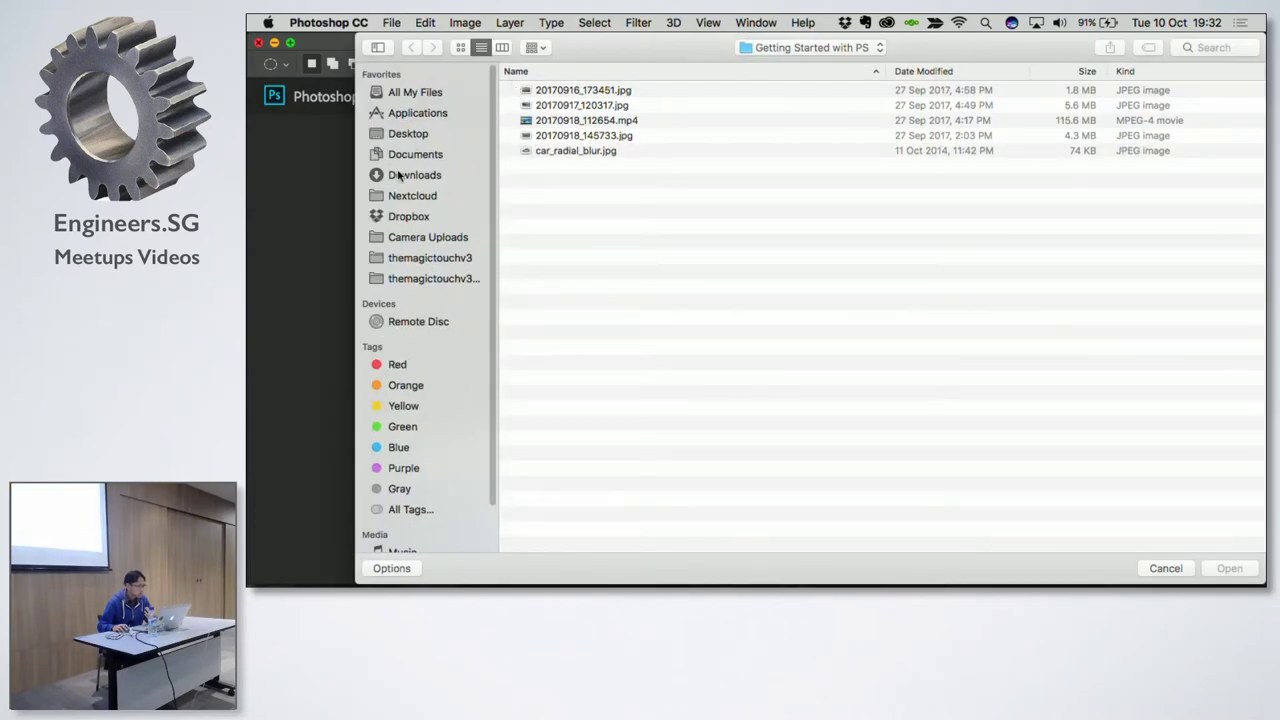
{"action": "left_click", "coordinate": [410, 216]}
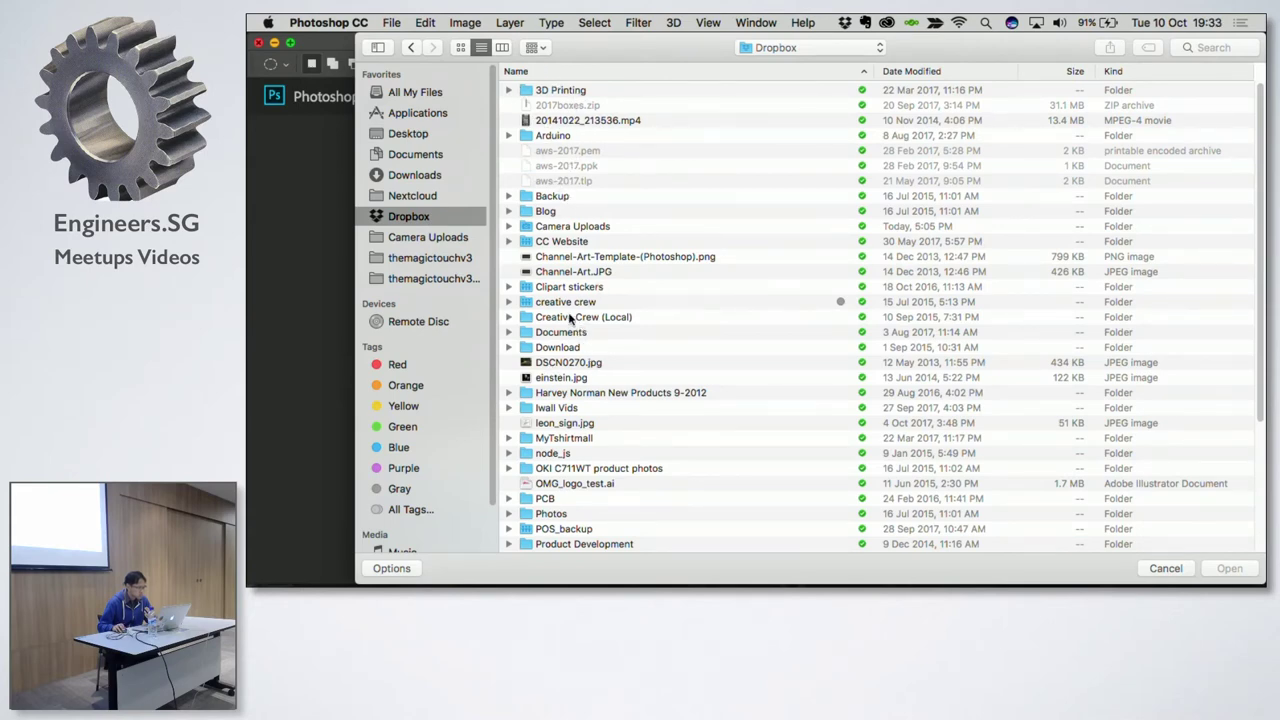
{"action": "scroll", "coordinate": [570, 317], "scroll_direction": "down", "scroll_amount": 3}
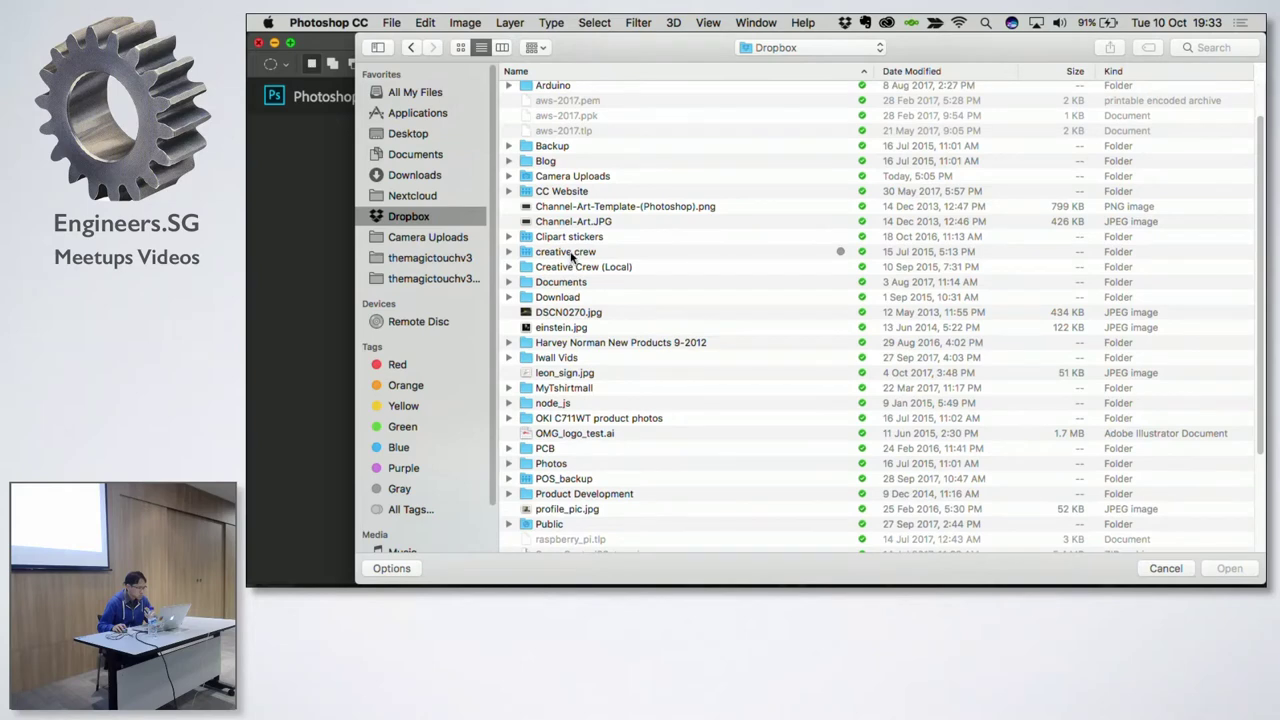
{"action": "left_click", "coordinate": [572, 256]}
{"action": "double_click", "coordinate": [570, 267]}
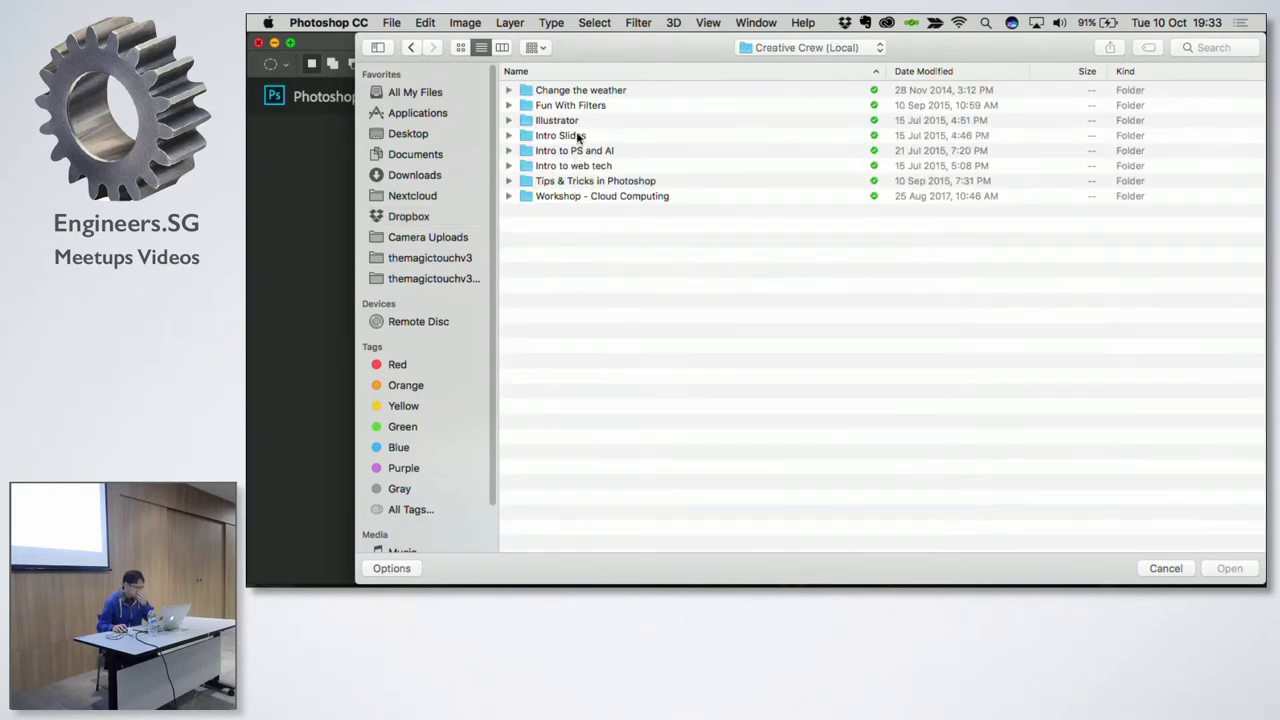
{"action": "double_click", "coordinate": [606, 90]}
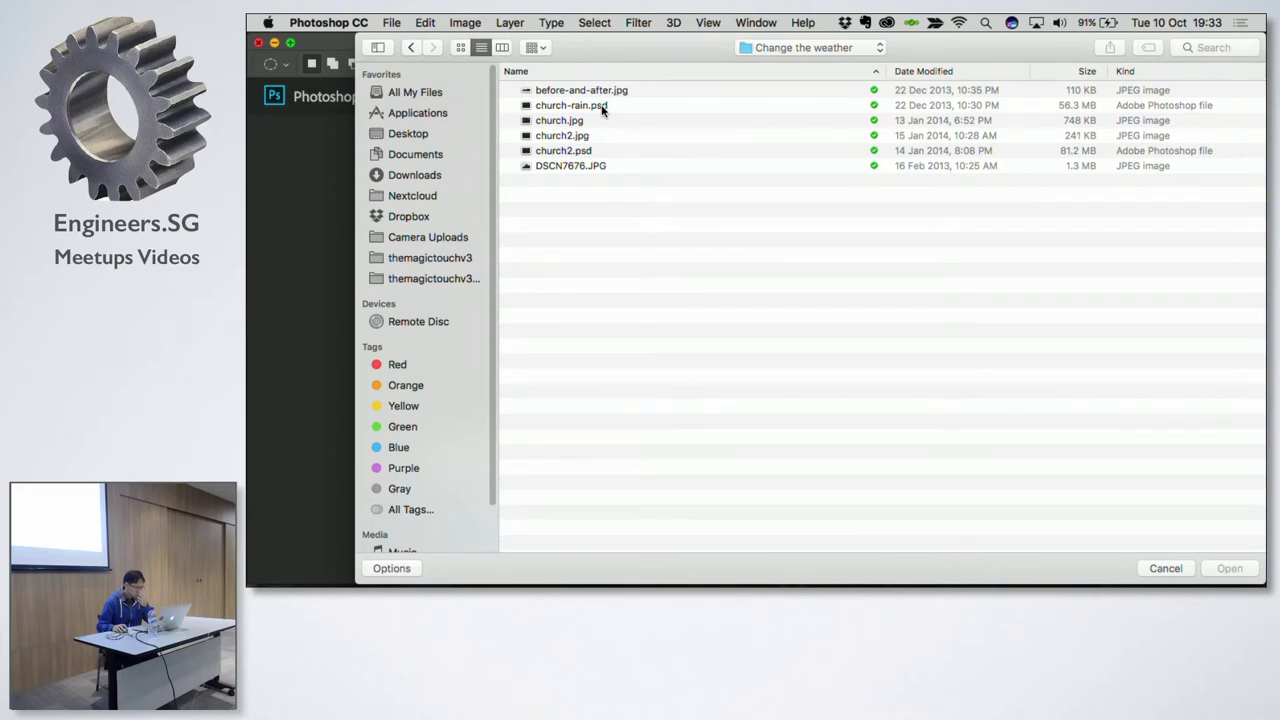
{"action": "left_click", "coordinate": [600, 107]}
{"action": "double_click", "coordinate": [598, 108]}
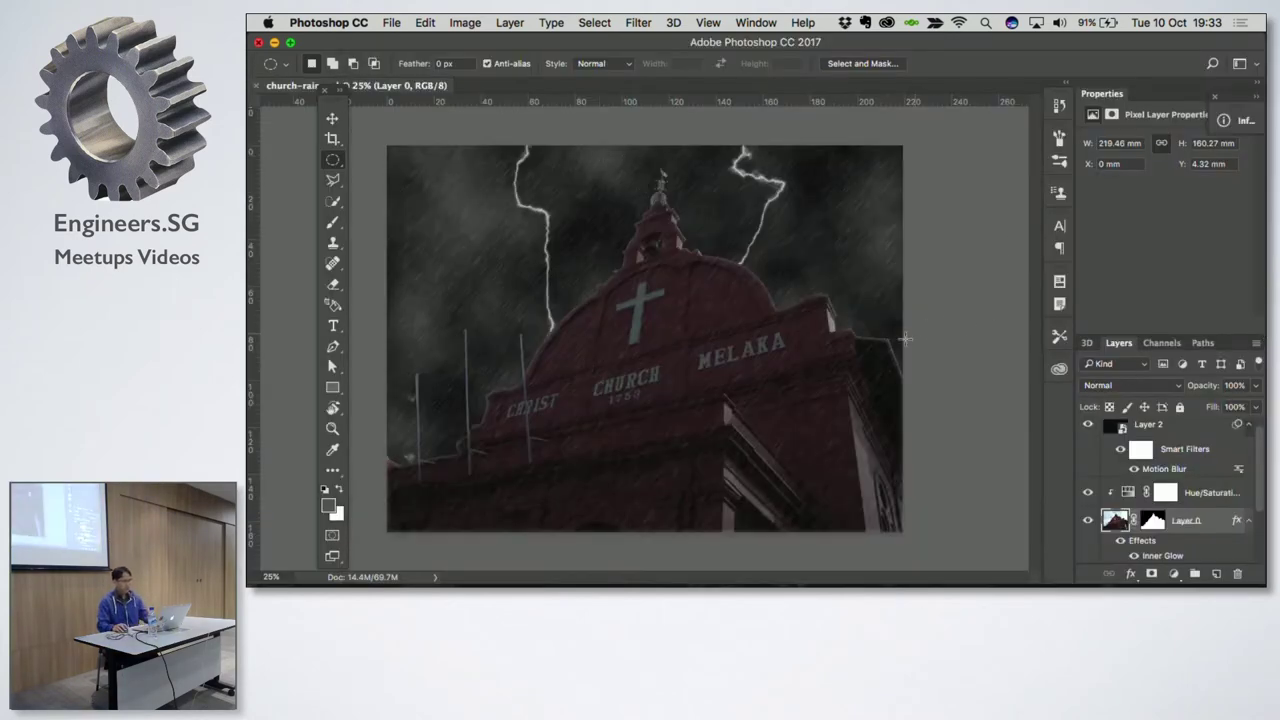
Step: Zoom in on the church image, then close church-rain.psd
{"action": "key", "text": "z"}
{"action": "left_click", "coordinate": [716, 332], "text": "alt"}
{"action": "left_click", "coordinate": [670, 328]}
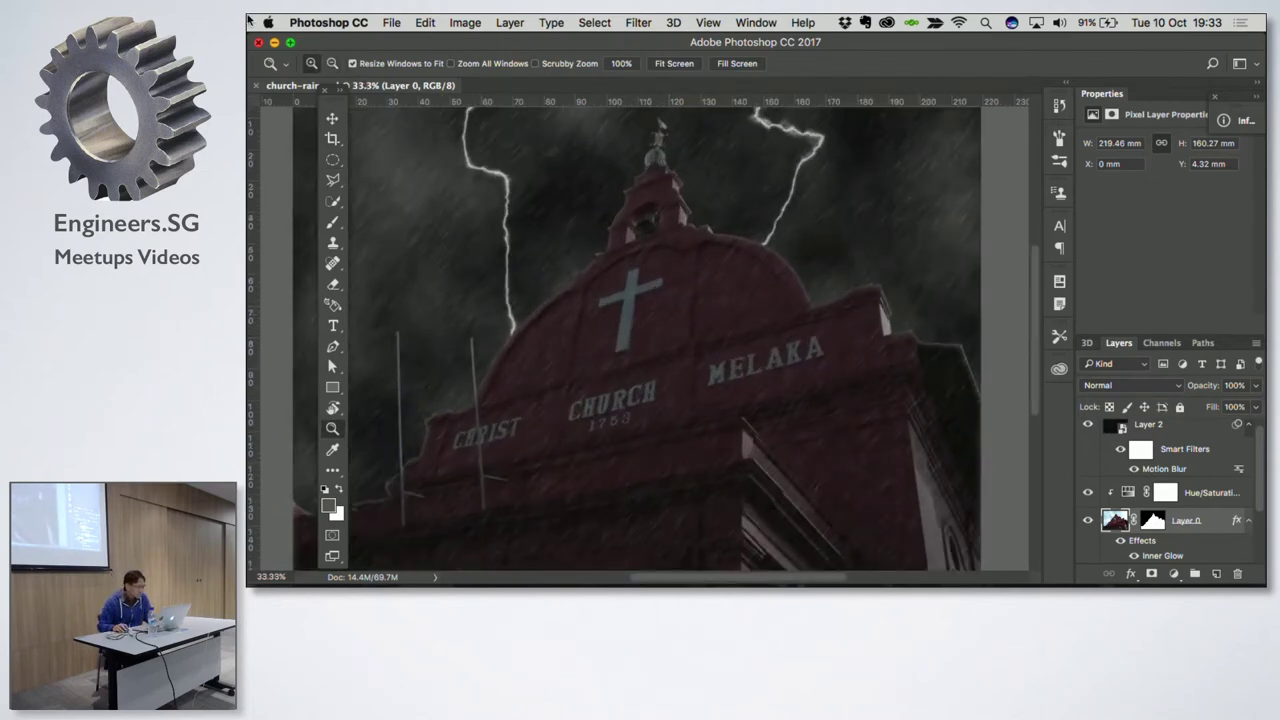
{"action": "left_click", "coordinate": [256, 88]}
Step: Open church2.psd, the church with blue lightning bolts
{"action": "left_click", "coordinate": [391, 22]}
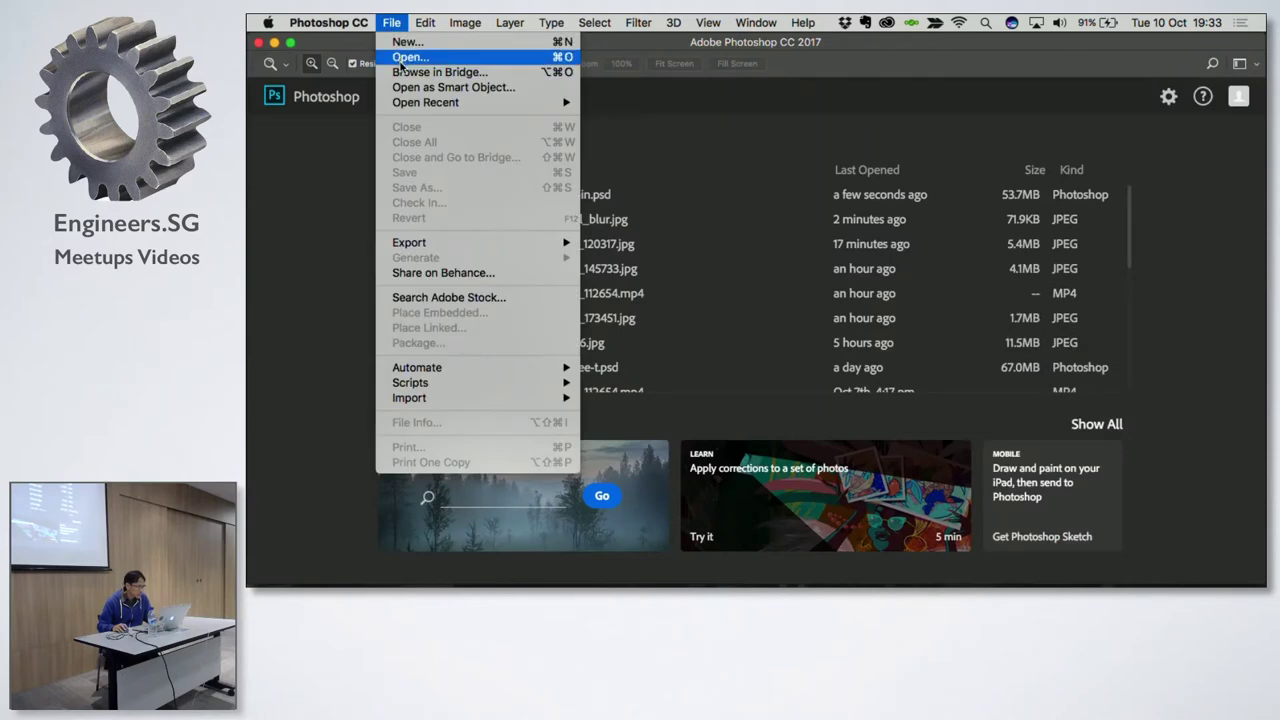
{"action": "left_click", "coordinate": [408, 57]}
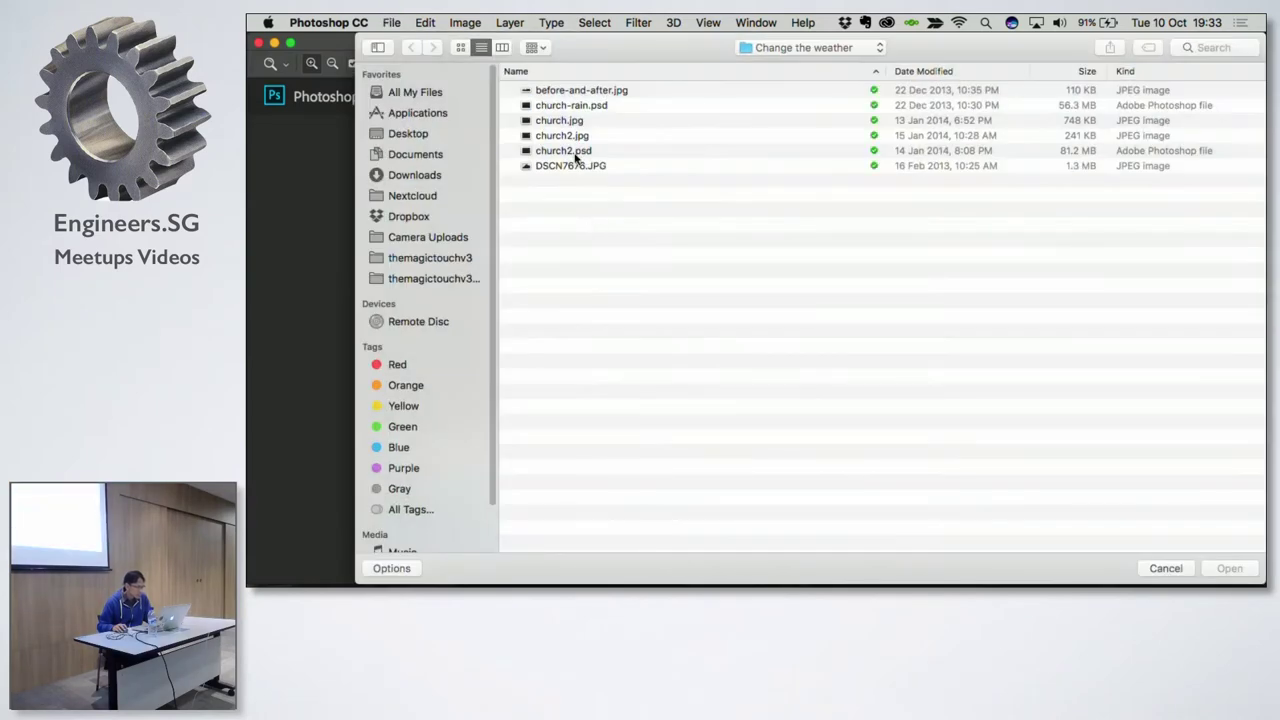
{"action": "double_click", "coordinate": [575, 152]}
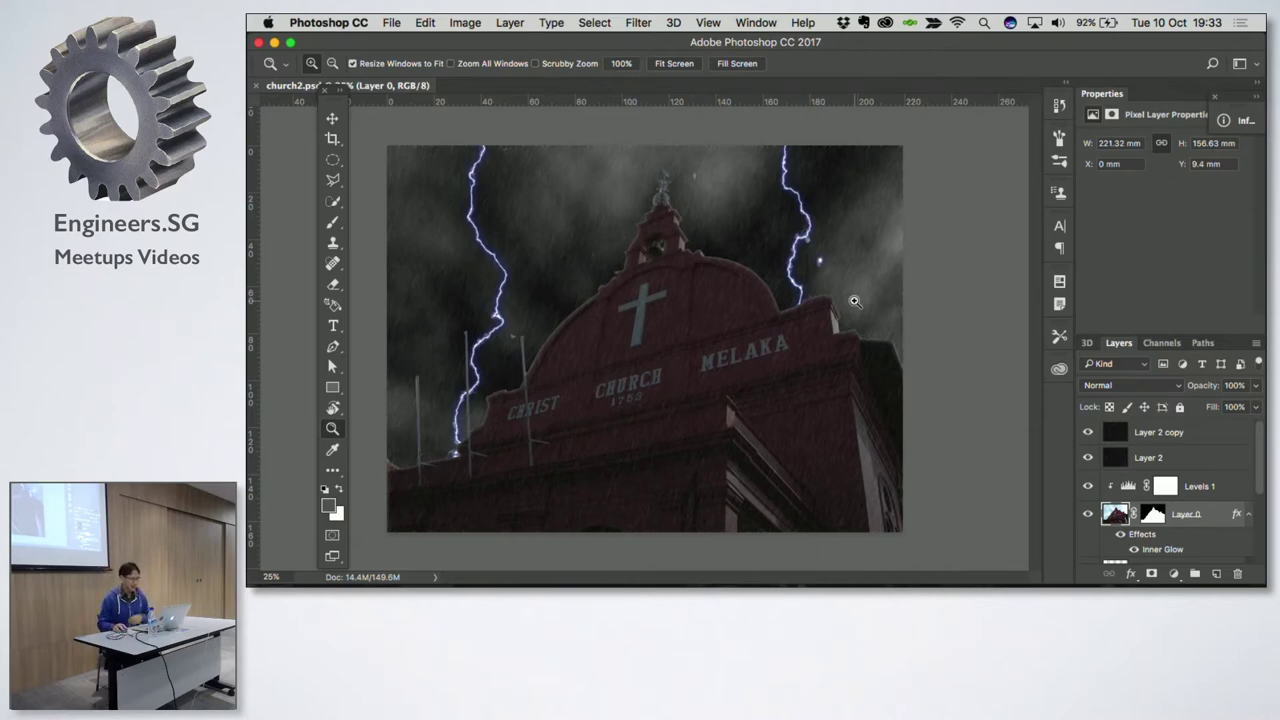
Step: Enlarge the Layers panel and hide Layer 2 copy, Layer 2, Levels 1, Layer 4 and Layer 1
{"action": "left_click", "coordinate": [739, 320], "text": "alt"}
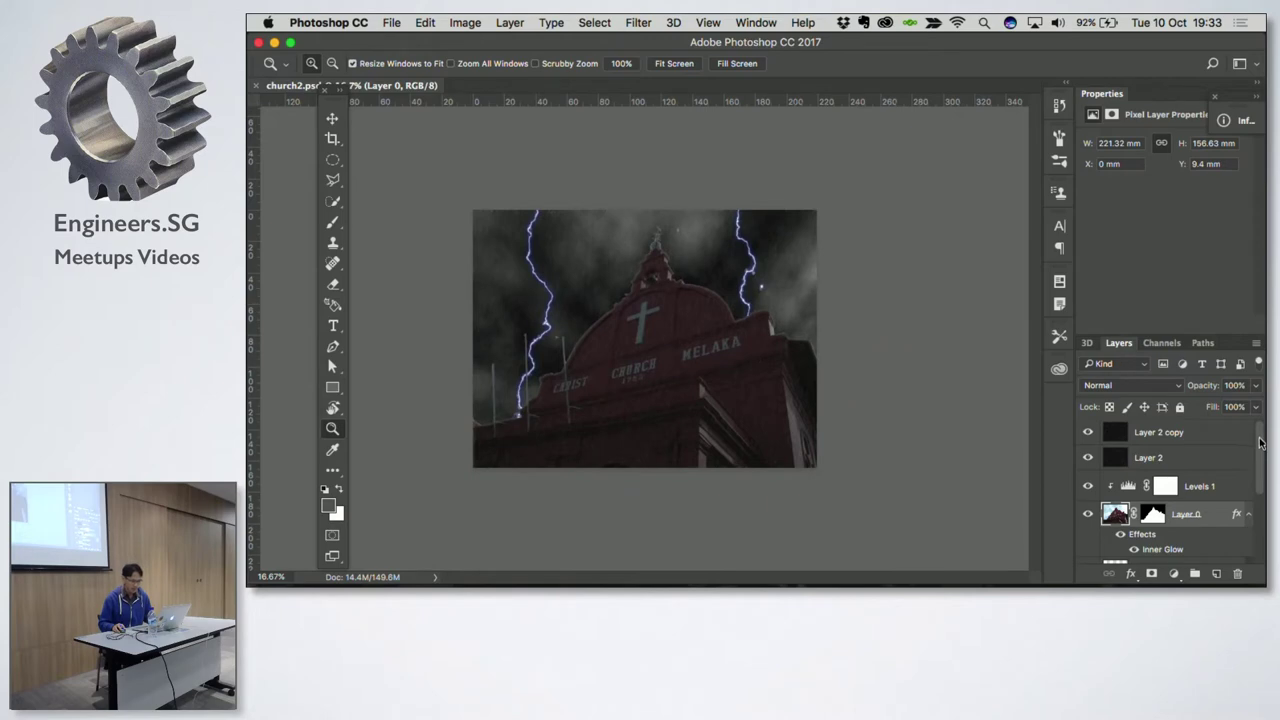
{"action": "mouse_move", "coordinate": [1260, 448]}
{"action": "left_mouse_down"}
{"action": "mouse_move", "coordinate": [1260, 538]}
{"action": "mouse_move", "coordinate": [1260, 473]}
{"action": "left_mouse_up"}
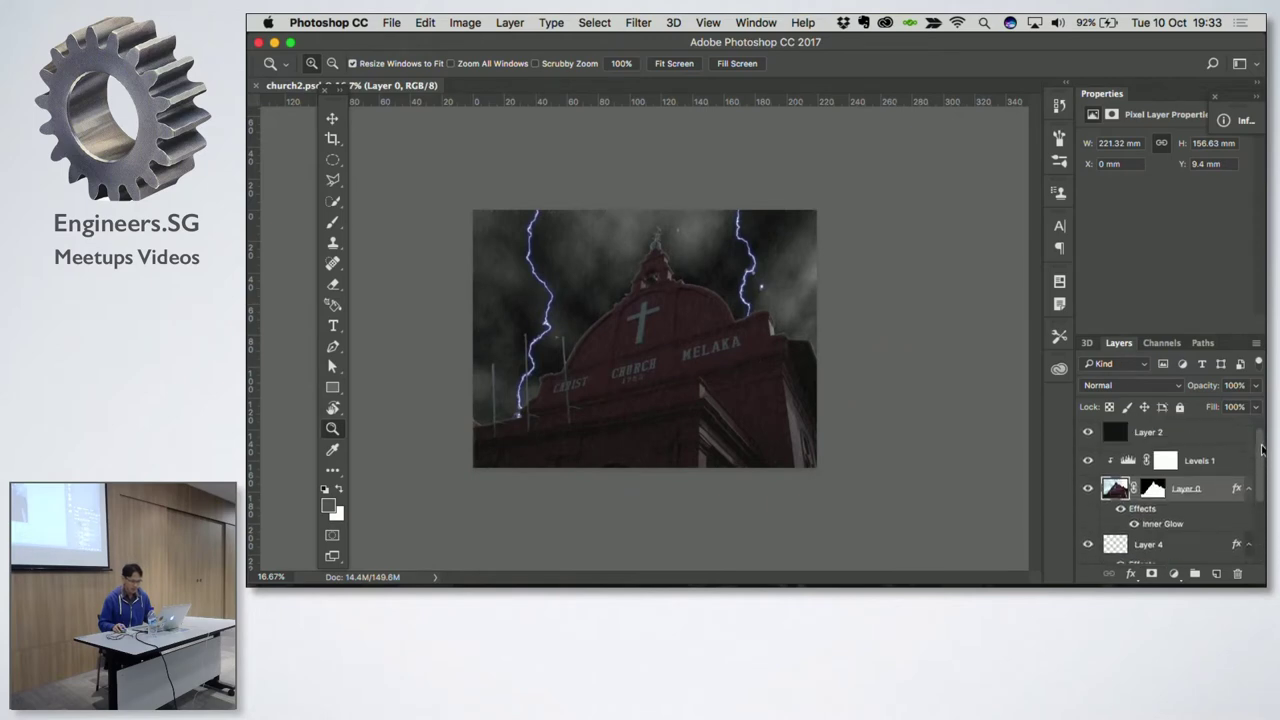
{"action": "left_click_drag", "start_coordinate": [1150, 335], "coordinate": [1175, 167]}
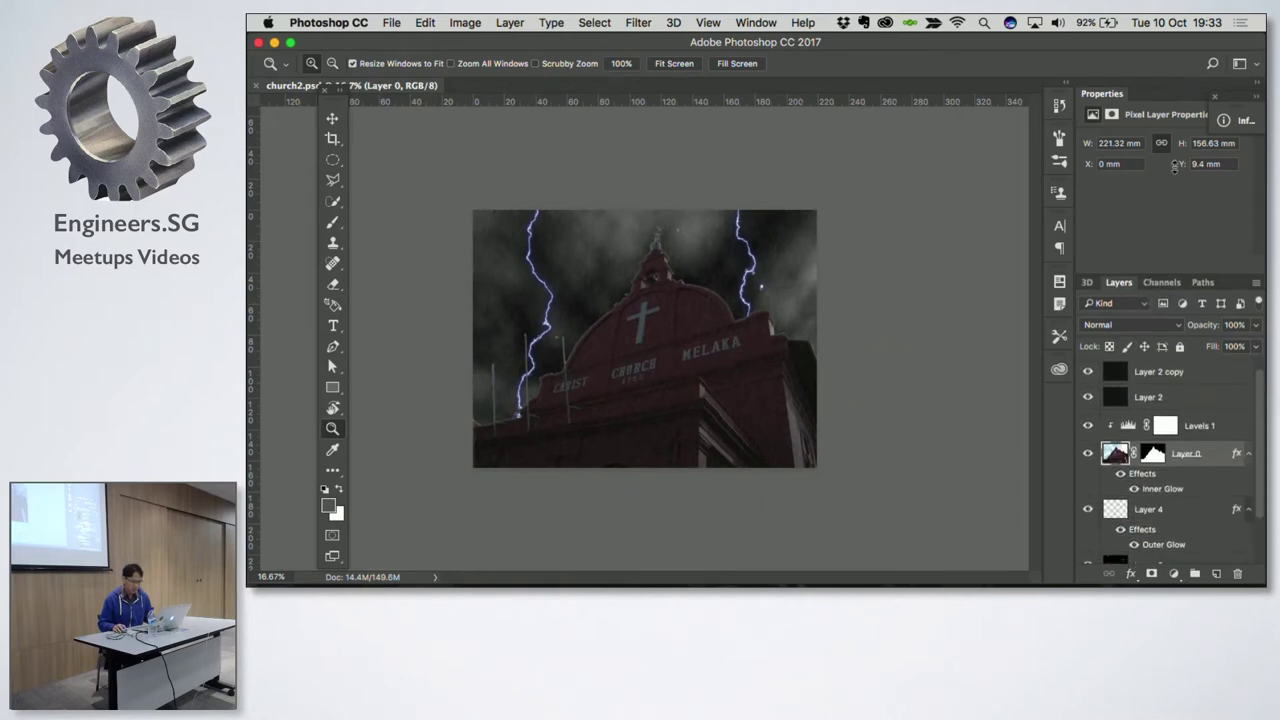
{"action": "left_click_drag", "start_coordinate": [1092, 375], "coordinate": [1077, 484]}
{"action": "left_click", "coordinate": [1089, 511]}
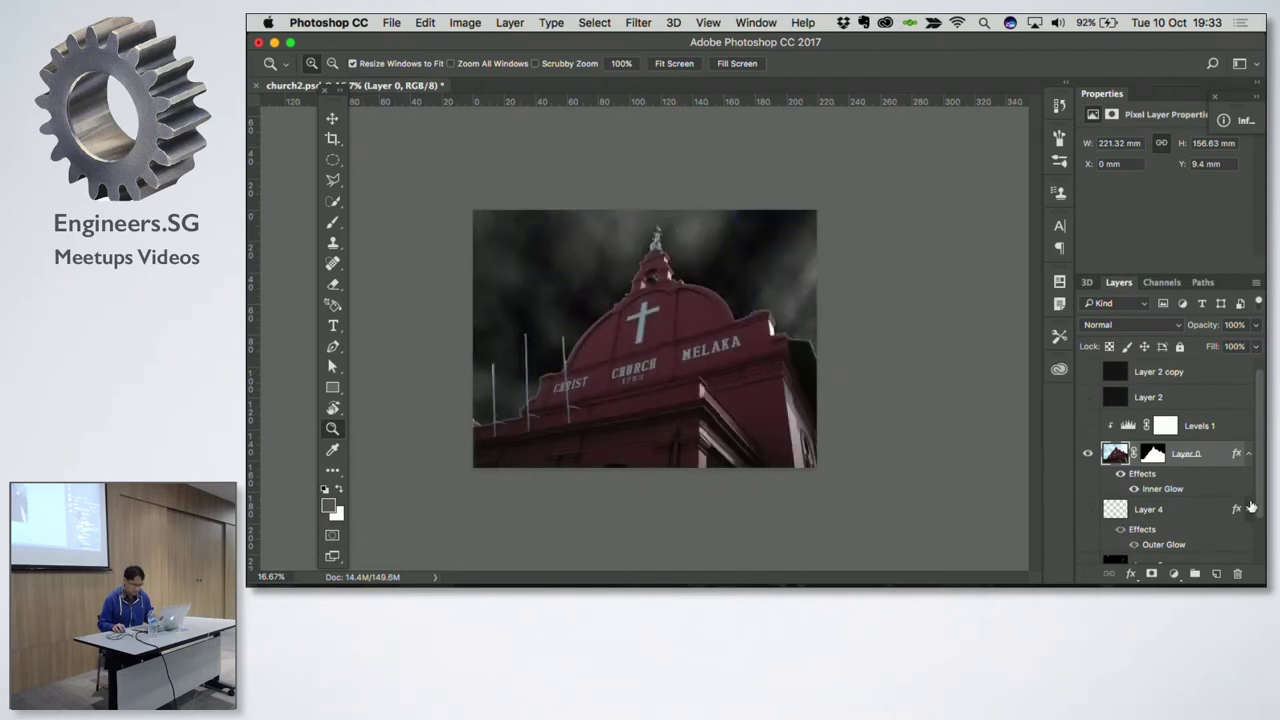
{"action": "scroll", "coordinate": [1175, 460], "scroll_direction": "down", "scroll_amount": 3}
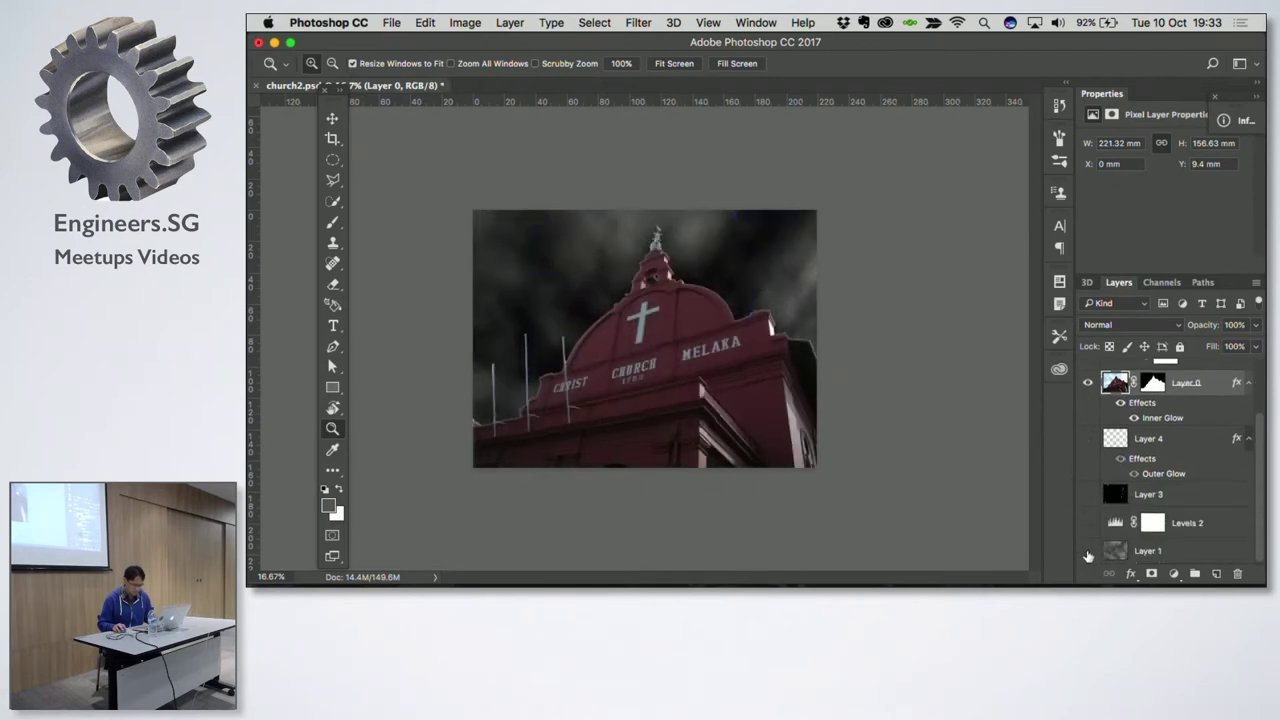
{"action": "left_click", "coordinate": [1088, 551]}
Step: Toggle Layer 0's mask, then turn Layer 1, Levels 2, Layer 3 and lightning Layer 4 back on
{"action": "left_click", "coordinate": [1148, 394], "text": "shift"}
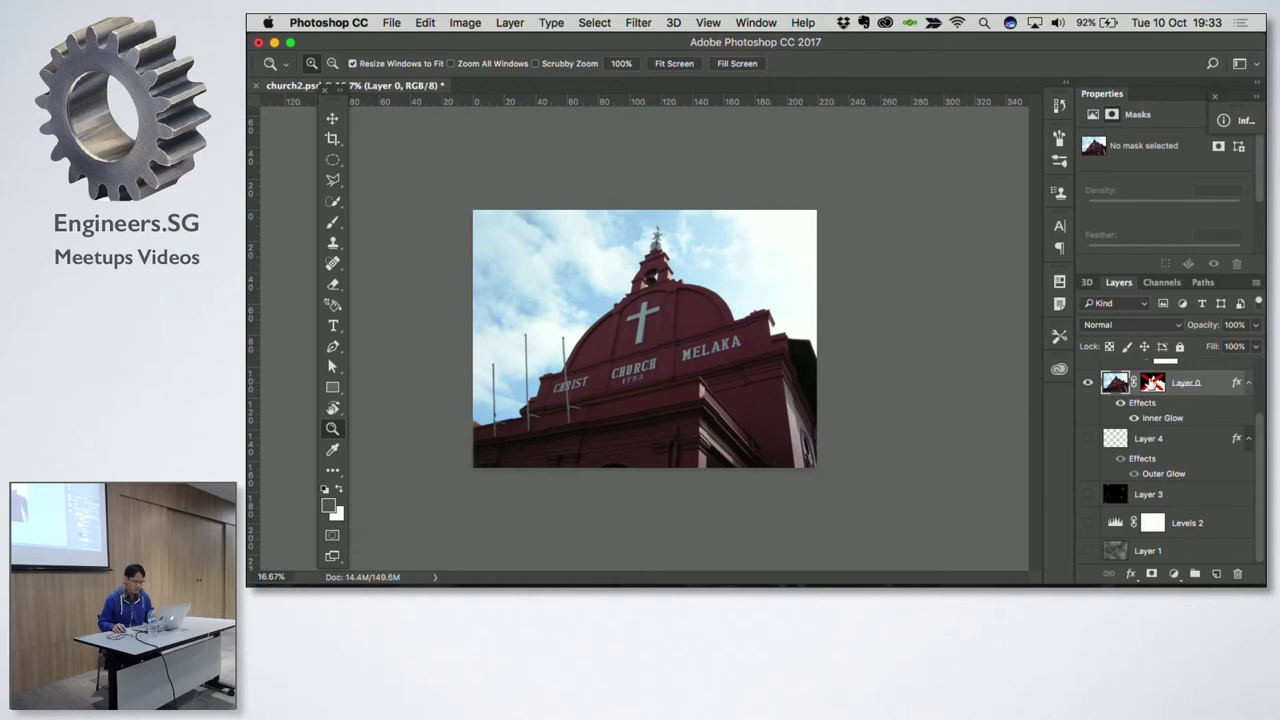
{"action": "left_click", "coordinate": [1151, 383], "text": "shift"}
{"action": "left_click", "coordinate": [1092, 438]}
{"action": "left_click", "coordinate": [1088, 438]}
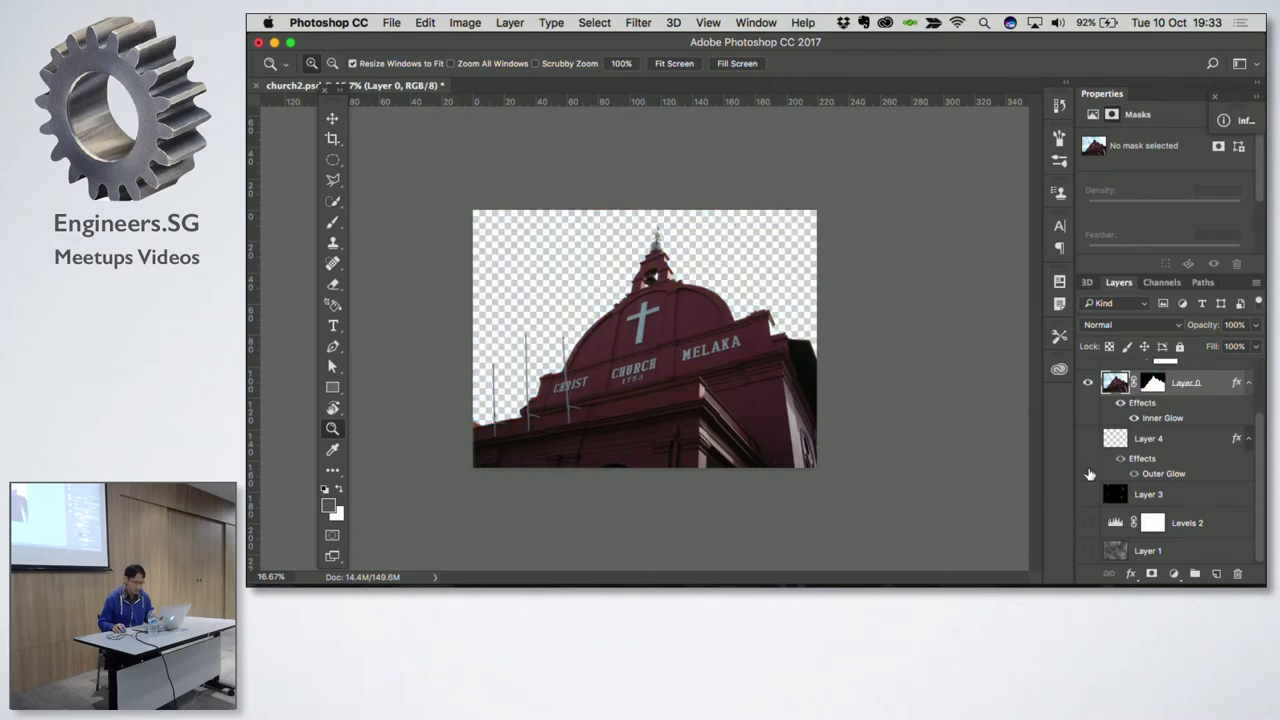
{"action": "left_click", "coordinate": [1088, 494]}
{"action": "left_click", "coordinate": [1088, 494]}
{"action": "left_click", "coordinate": [1088, 550]}
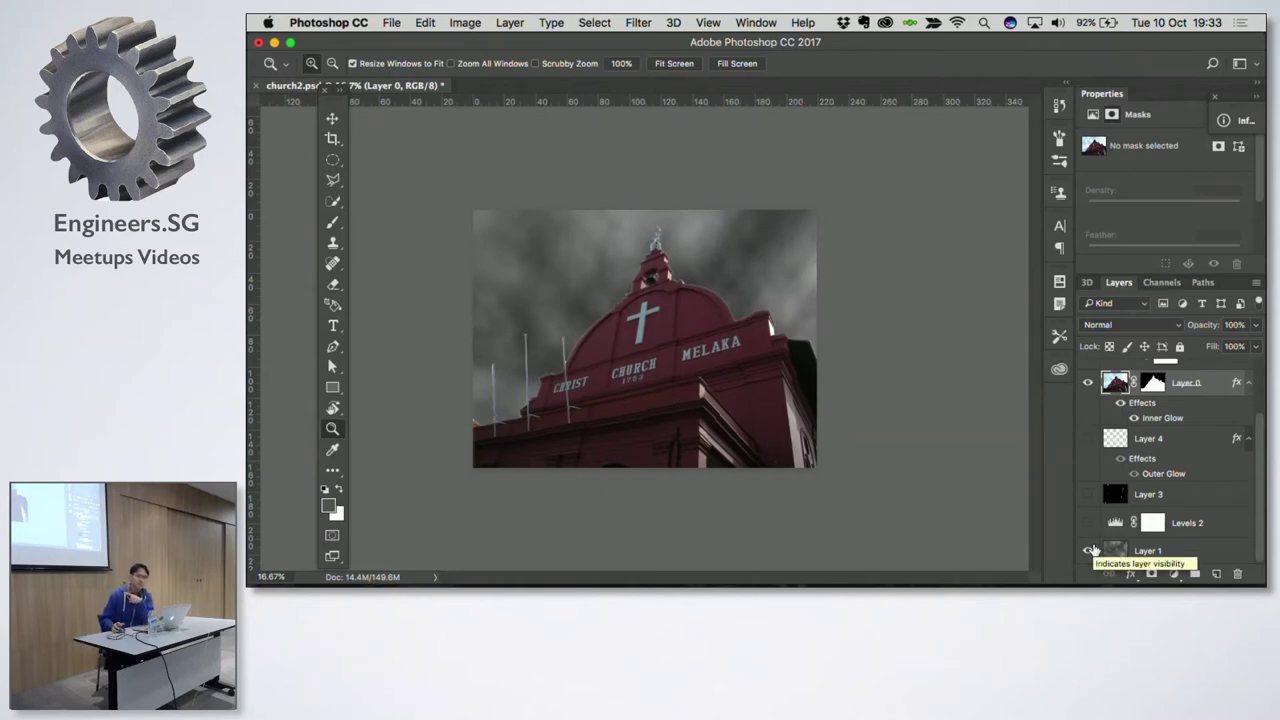
{"action": "left_click", "coordinate": [1088, 522]}
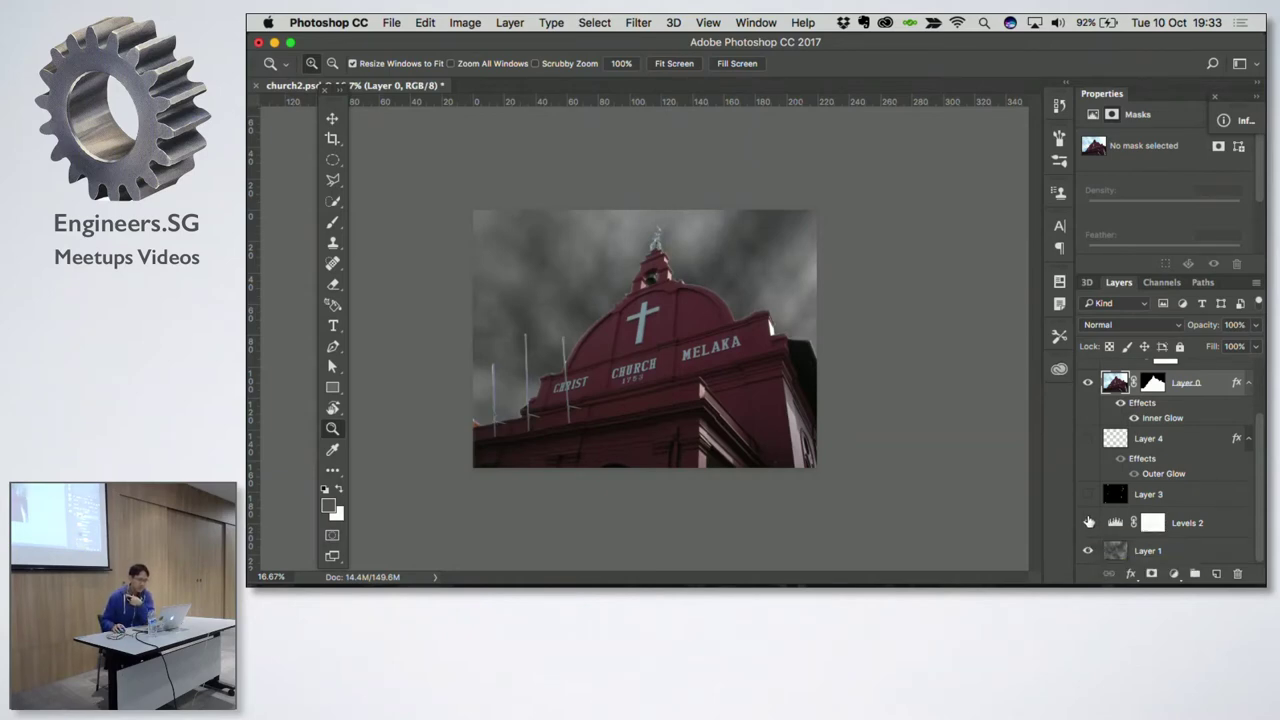
{"action": "left_click", "coordinate": [1088, 495]}
{"action": "left_click", "coordinate": [1088, 438]}
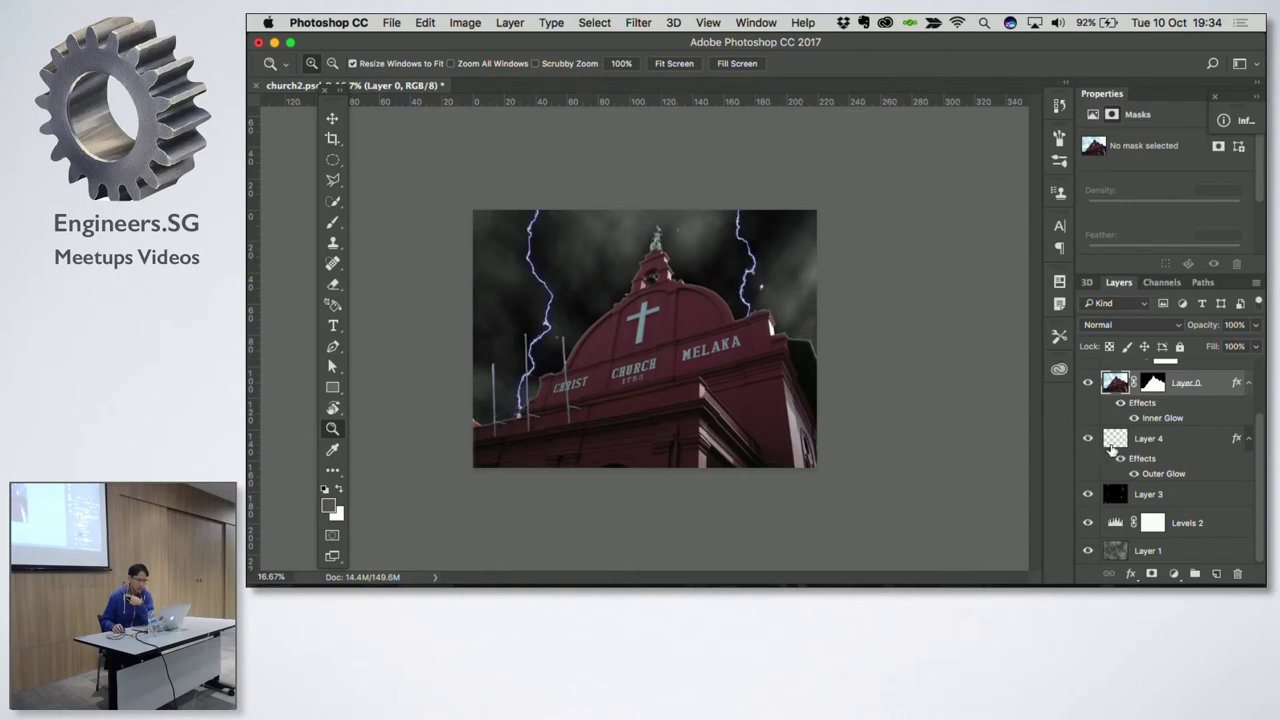
Step: Show Levels 1 and Layer 2 again and hide Layer 2 copy
{"action": "scroll", "coordinate": [1111, 448], "scroll_direction": "up", "scroll_amount": 2}
{"action": "scroll", "coordinate": [1111, 448], "scroll_direction": "up", "scroll_amount": 1}
{"action": "scroll", "coordinate": [1100, 440], "scroll_direction": "up", "scroll_amount": 1}
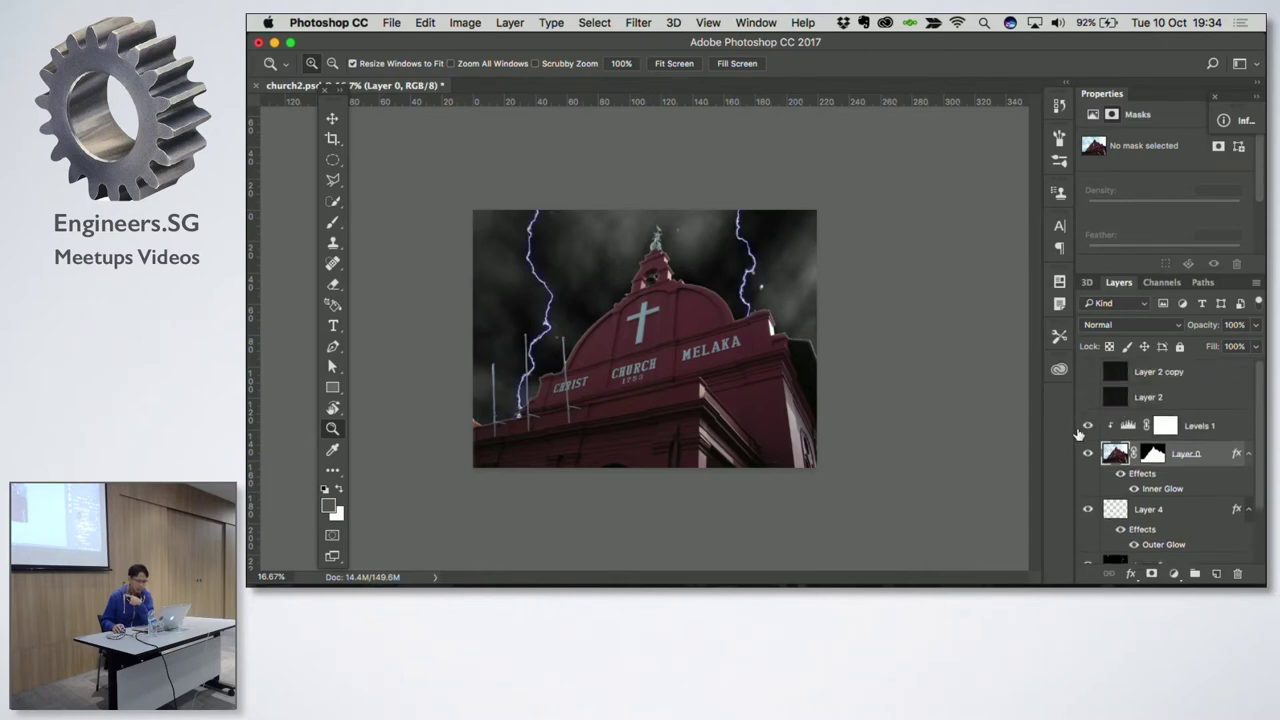
{"action": "left_click", "coordinate": [1087, 426]}
{"action": "left_click", "coordinate": [1088, 398]}
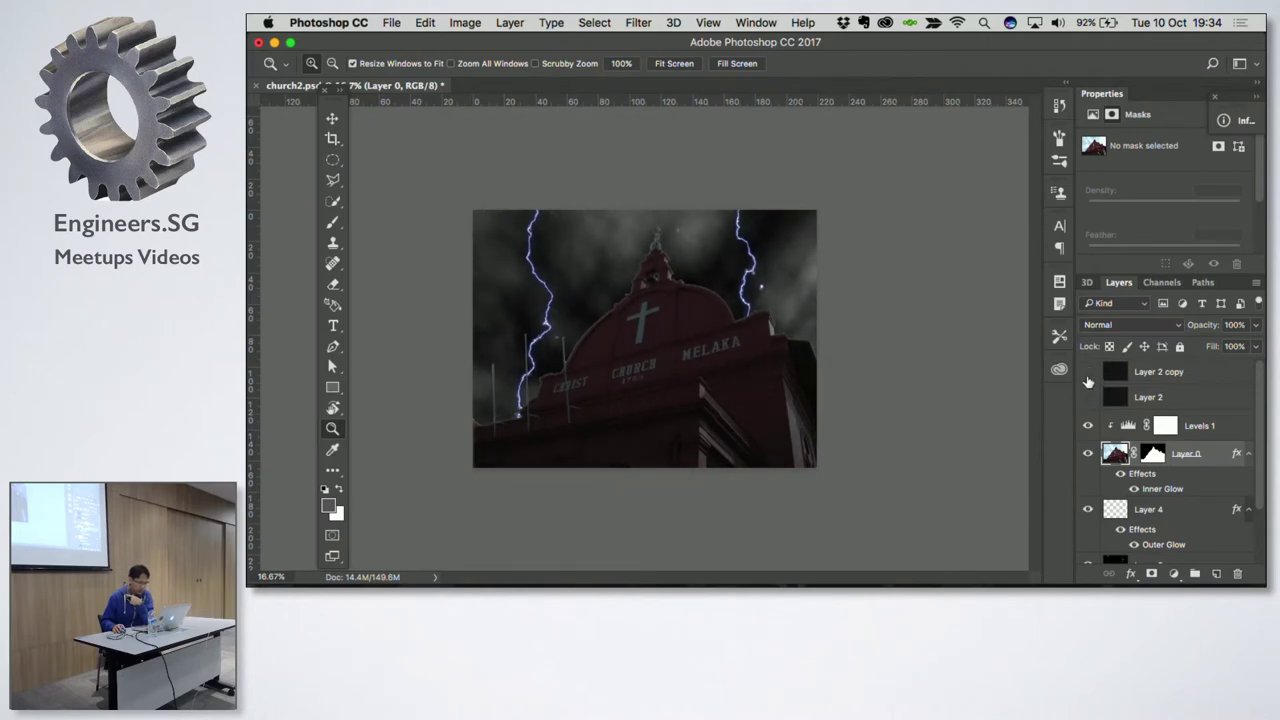
{"action": "left_click", "coordinate": [1088, 372]}
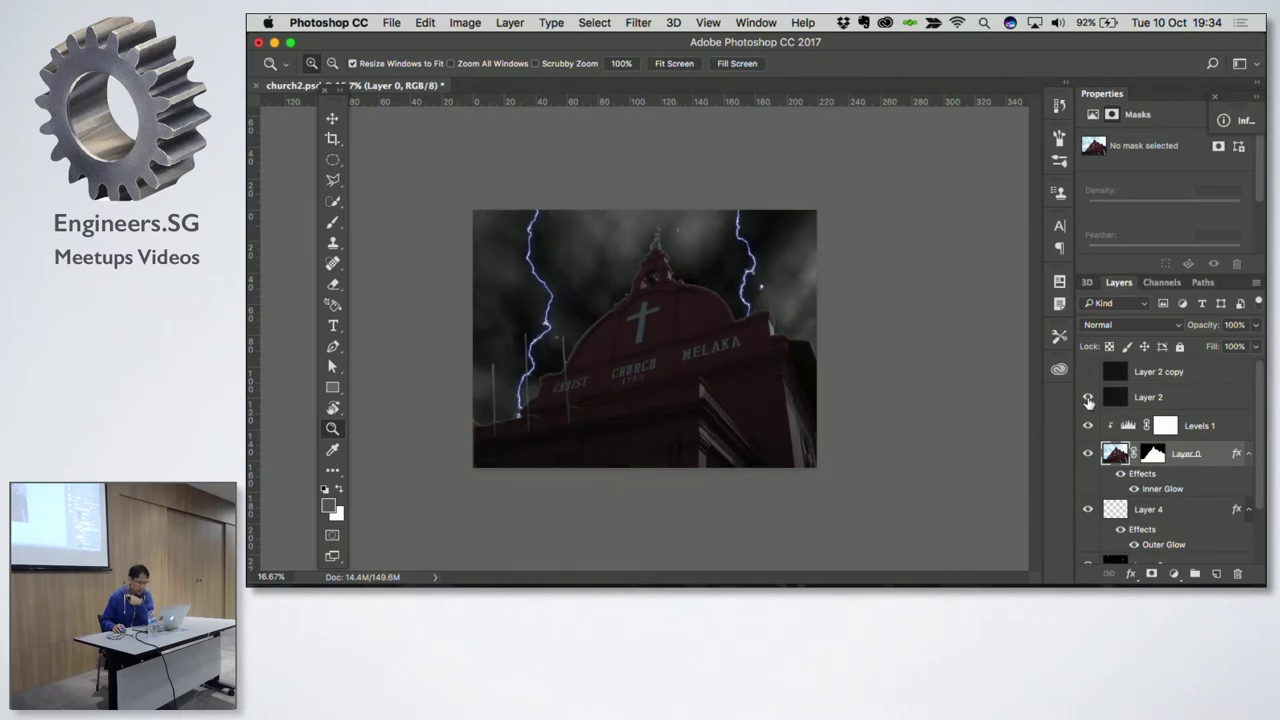
Step: Delete Layer 2 and Layer 2 copy, then add a new empty Layer 5 on top
{"action": "left_click", "coordinate": [1219, 399]}
{"action": "left_click", "coordinate": [1213, 370], "text": "shift"}
{"action": "left_click_drag", "start_coordinate": [1213, 370], "coordinate": [1217, 483]}
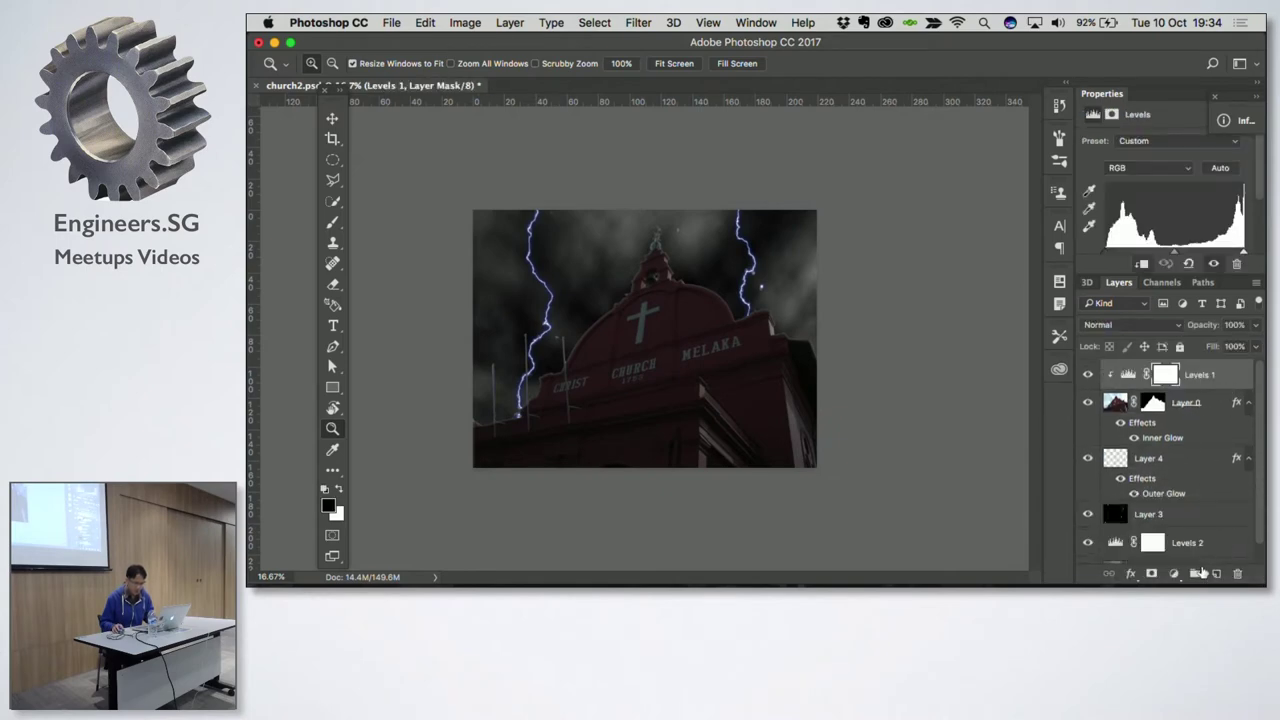
{"action": "left_click", "coordinate": [1216, 573]}
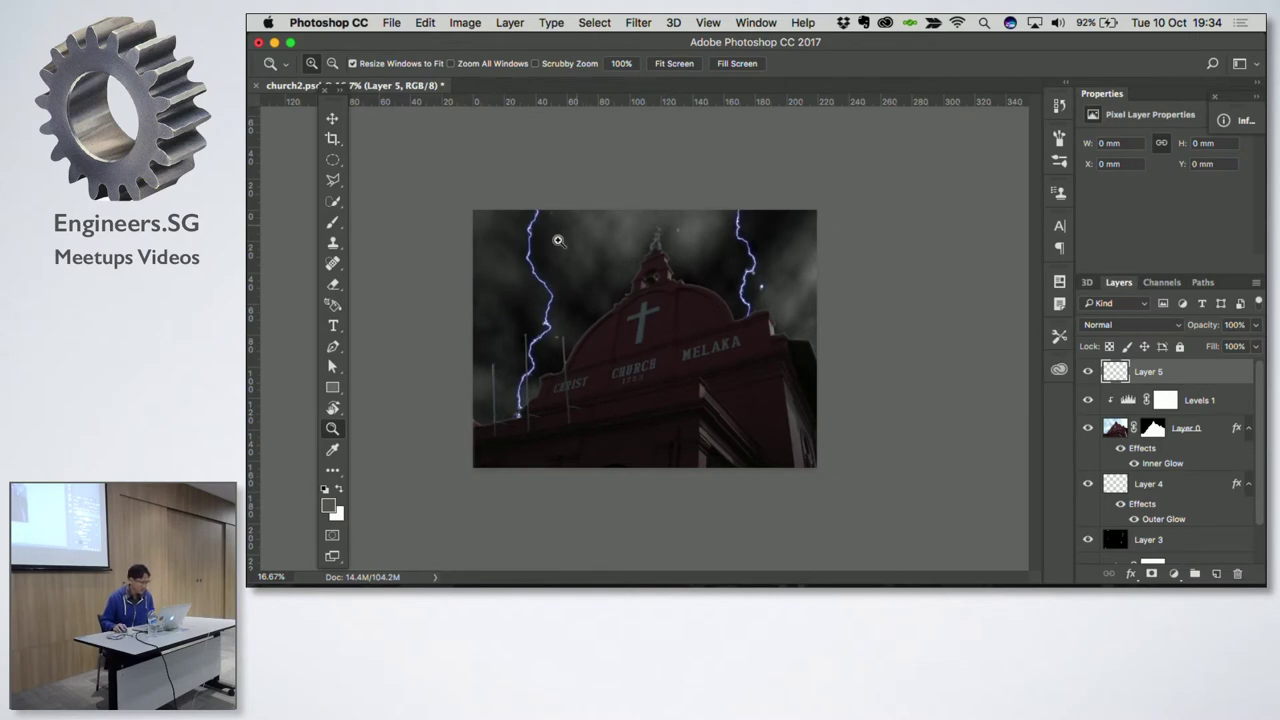
Step: Sample a mid grey as foreground colour and fill Layer 5 with it
{"action": "left_click", "coordinate": [328, 507]}
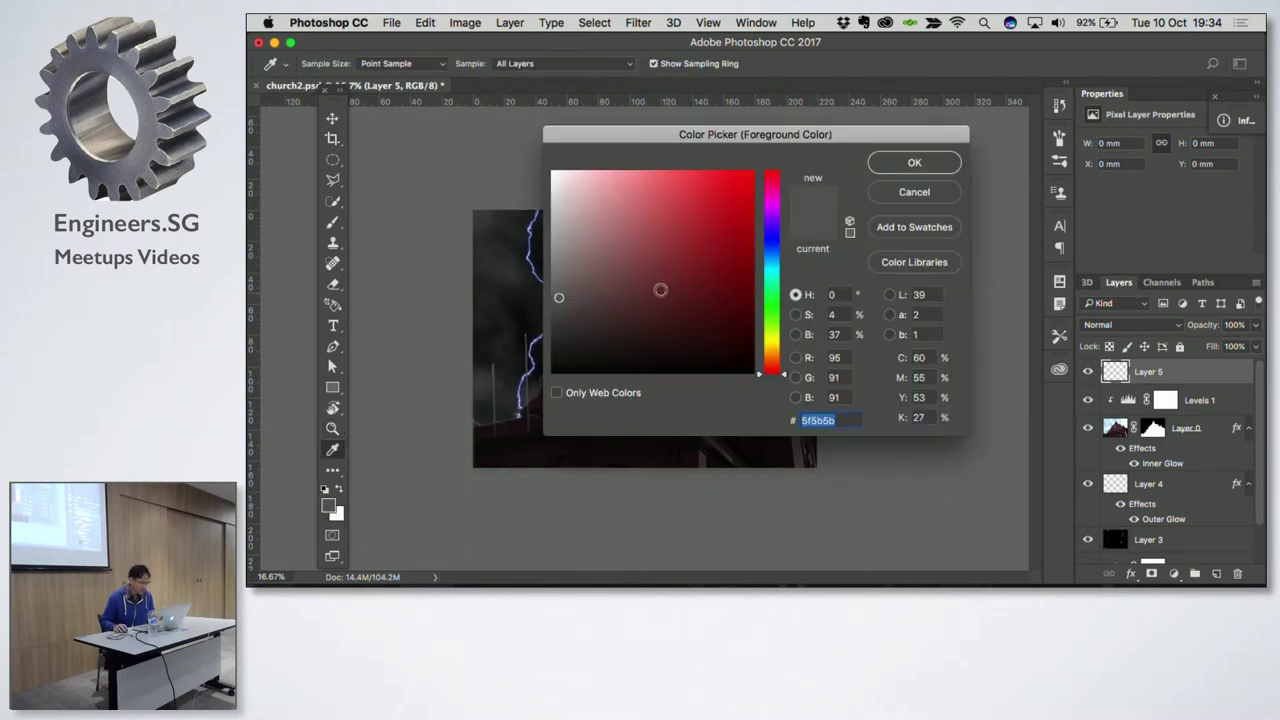
{"action": "left_click_drag", "start_coordinate": [511, 284], "coordinate": [510, 268]}
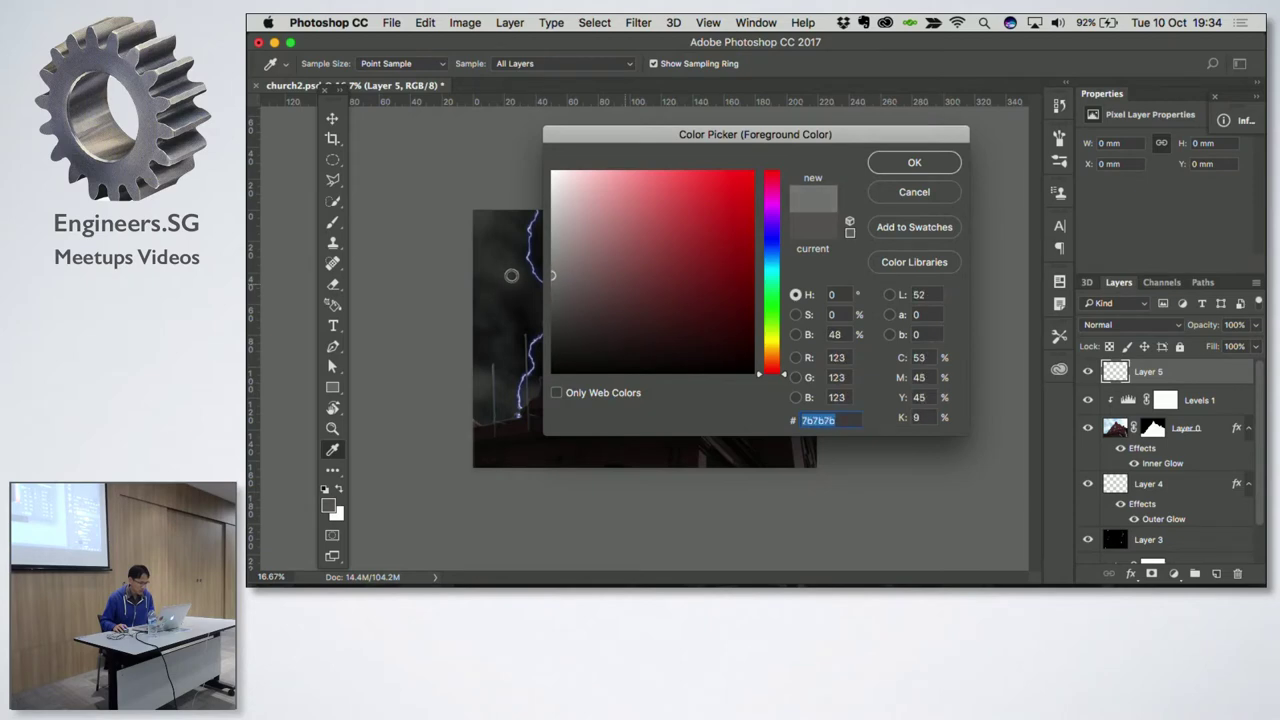
{"action": "left_click", "coordinate": [914, 163]}
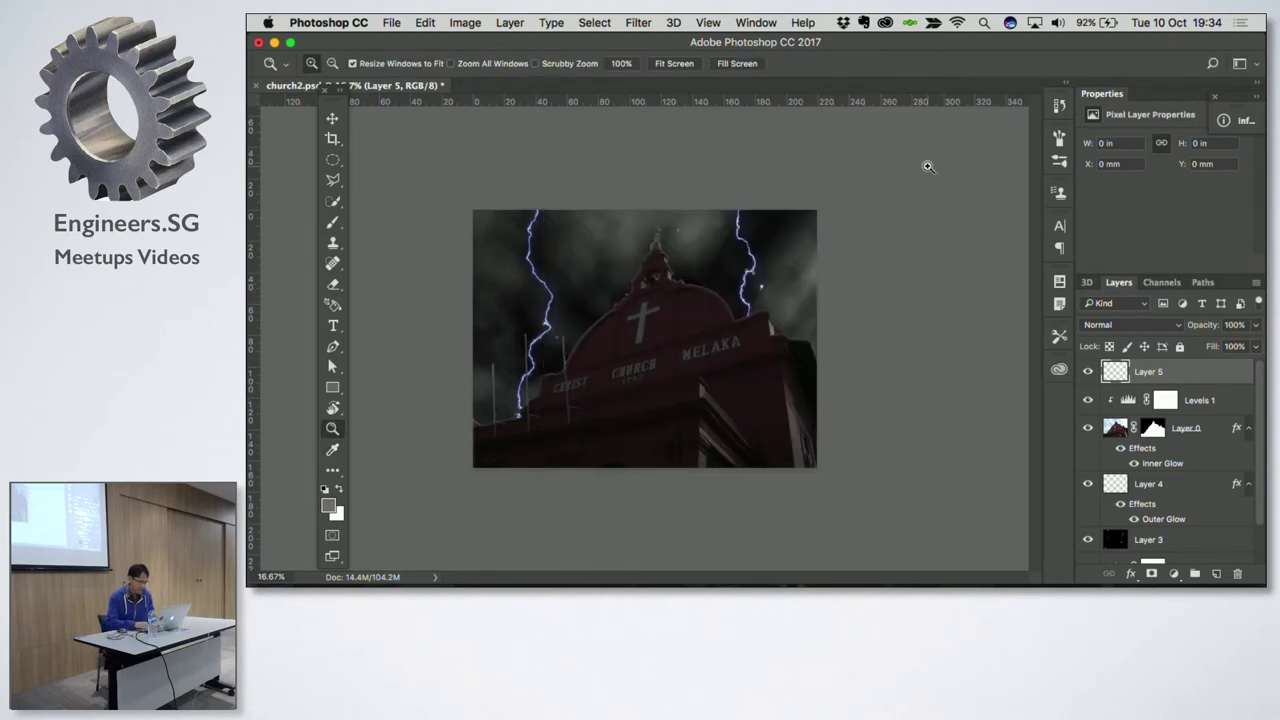
{"action": "key", "text": "alt+BackSpace"}
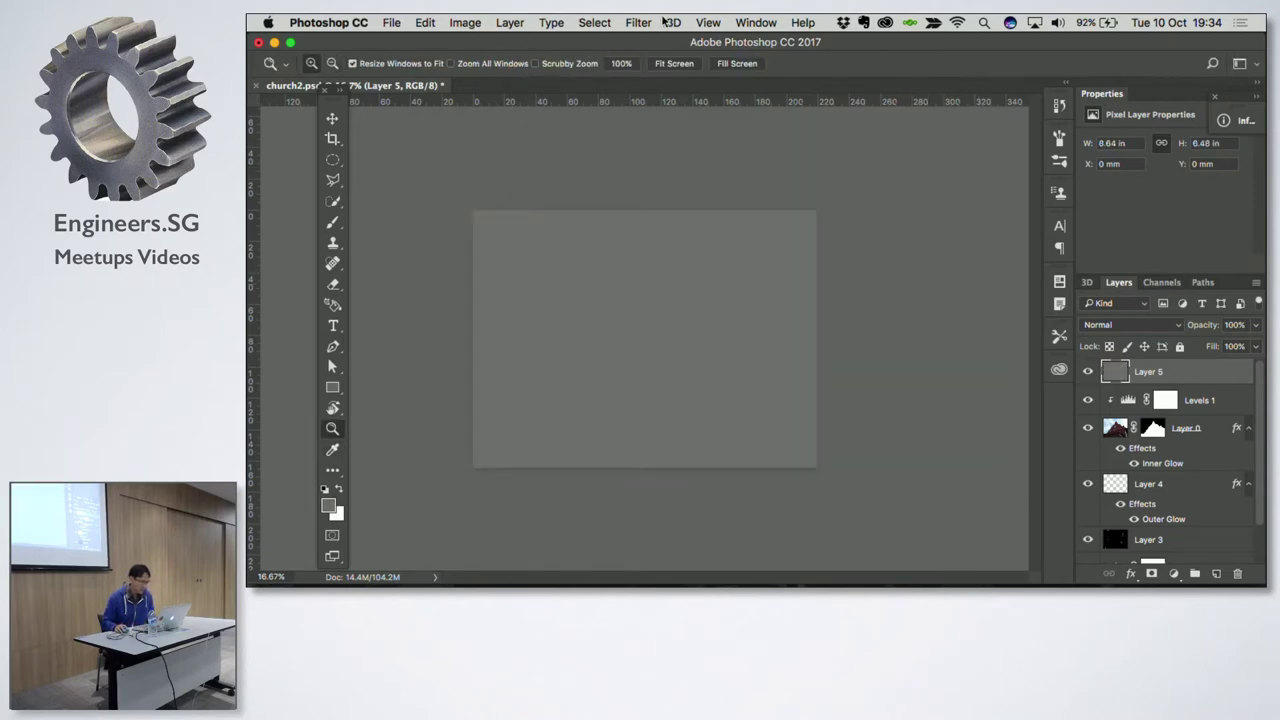
Step: Add monochromatic Gaussian noise at about 331.78% to Layer 5, viewing it at 50%
{"action": "left_click", "coordinate": [641, 23]}
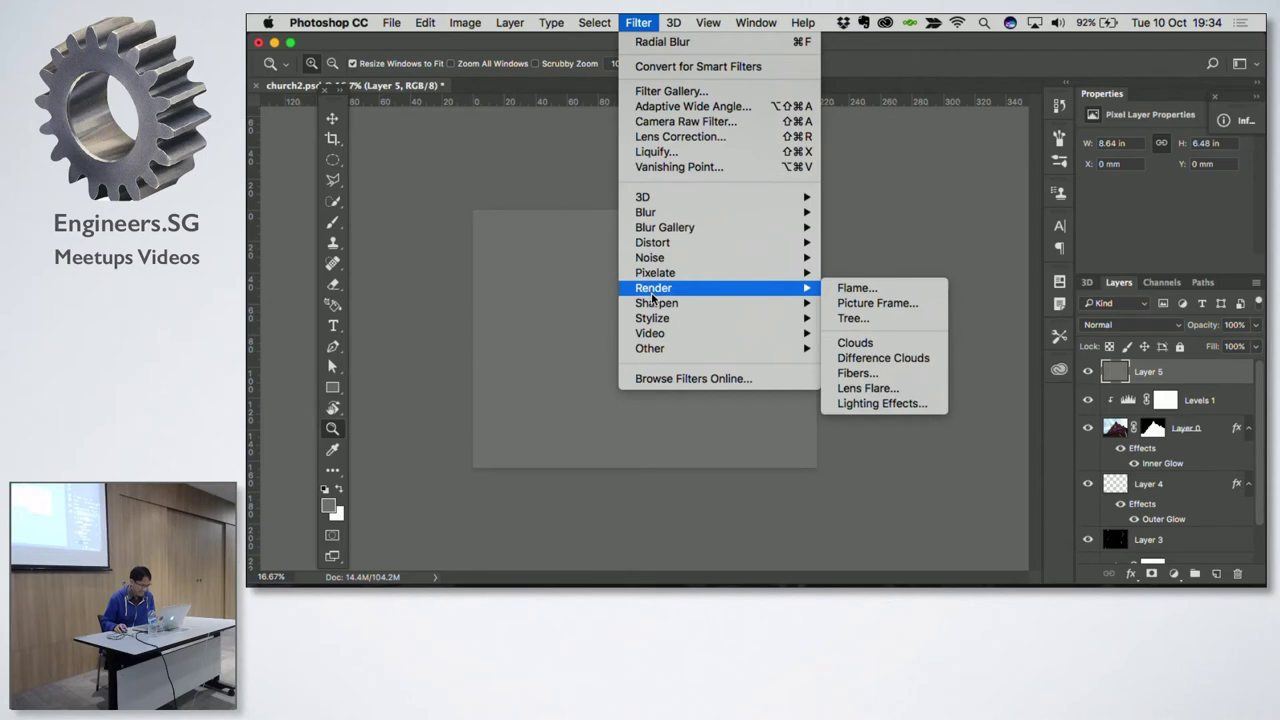
{"action": "mouse_move", "coordinate": [646, 212]}
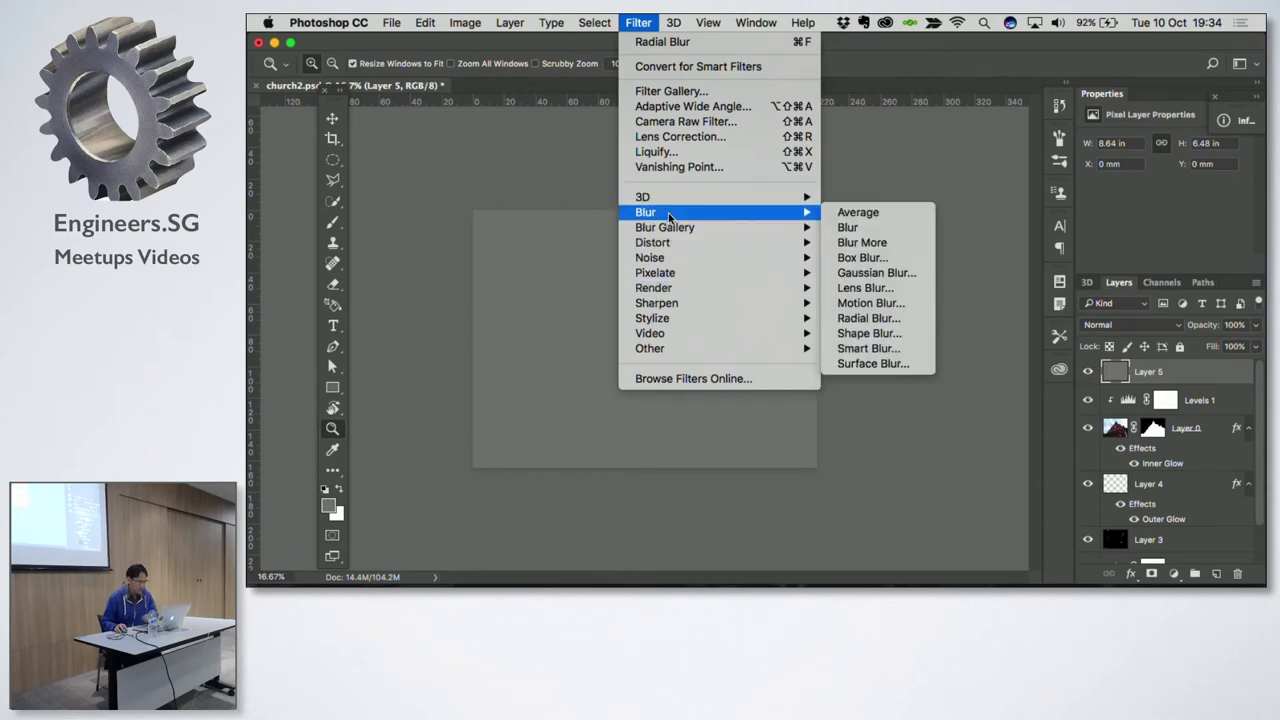
{"action": "mouse_move", "coordinate": [650, 257]}
{"action": "left_click", "coordinate": [852, 257]}
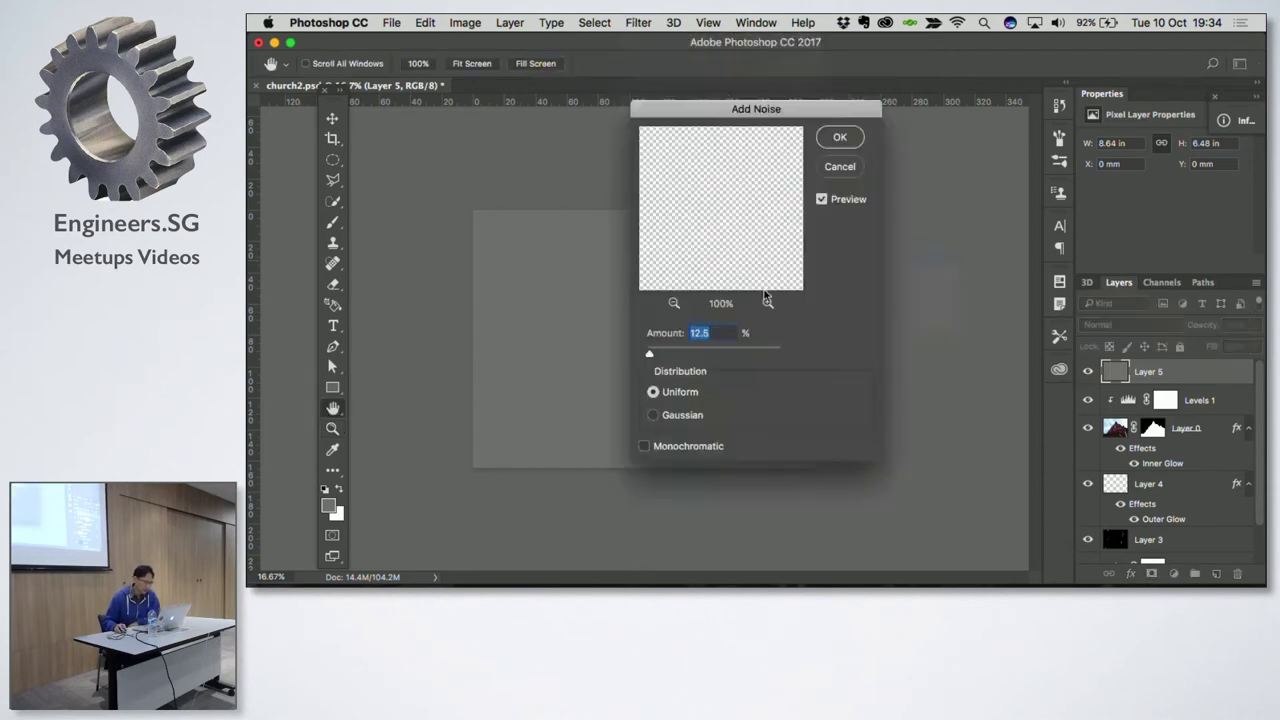
{"action": "left_click", "coordinate": [681, 416]}
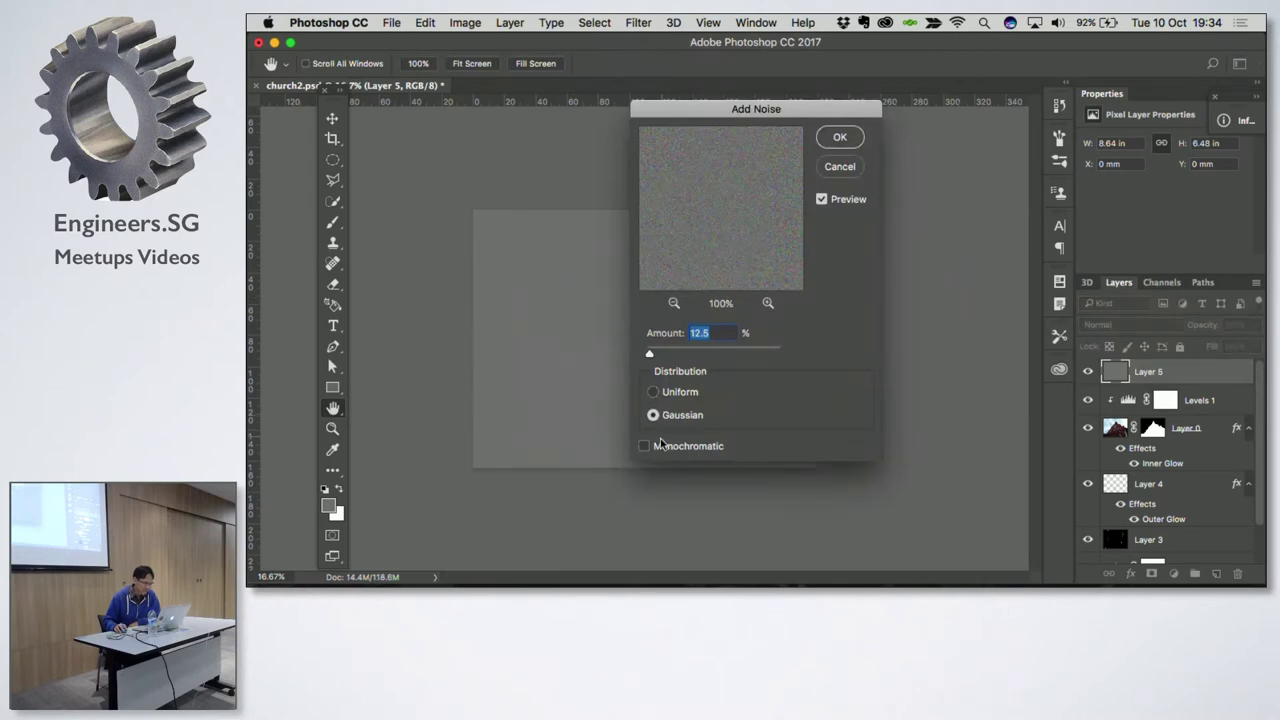
{"action": "left_click", "coordinate": [660, 445]}
{"action": "left_click", "coordinate": [650, 356]}
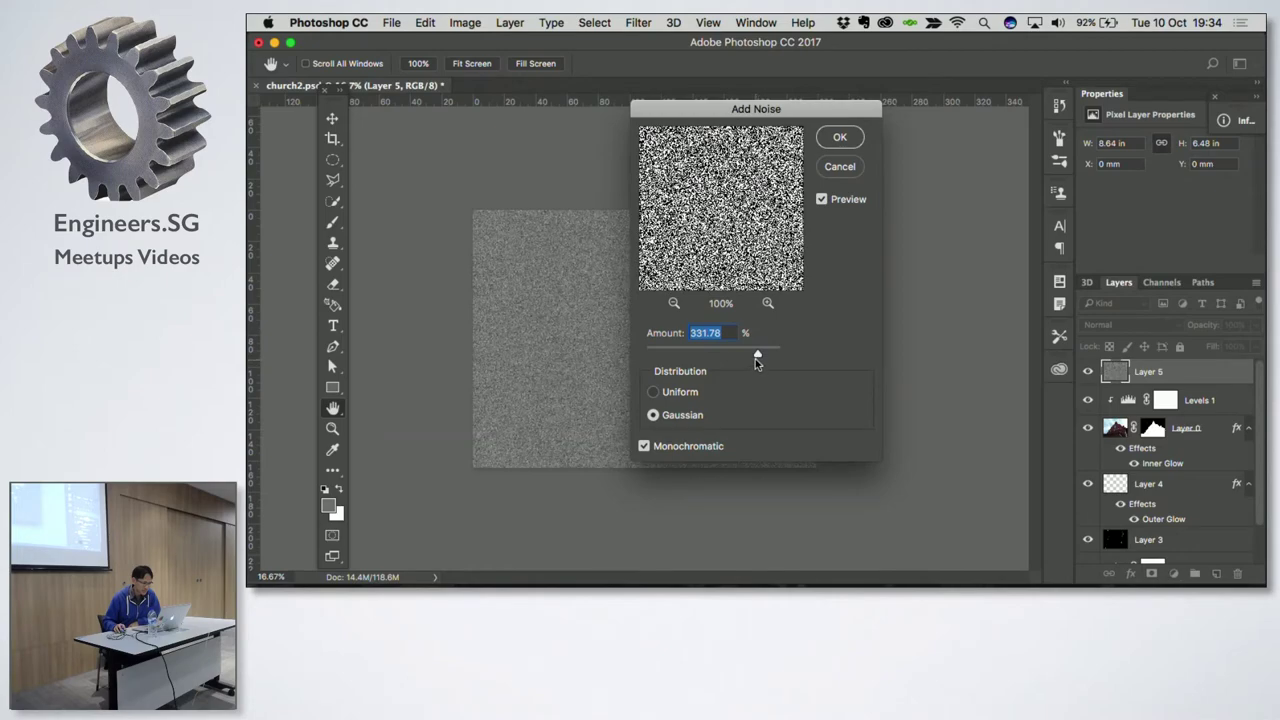
{"action": "left_click_drag", "start_coordinate": [757, 361], "coordinate": [756, 356]}
{"action": "left_click", "coordinate": [843, 146]}
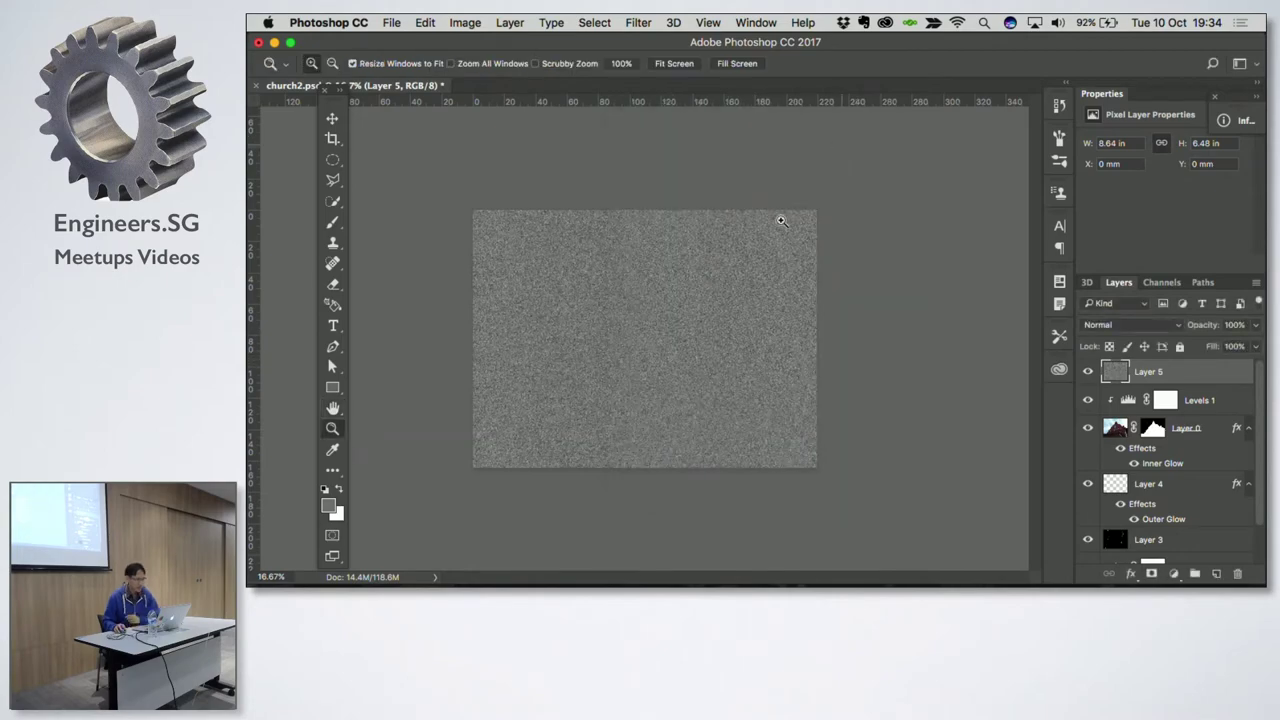
{"action": "left_click", "coordinate": [673, 328]}
{"action": "left_click", "coordinate": [673, 328]}
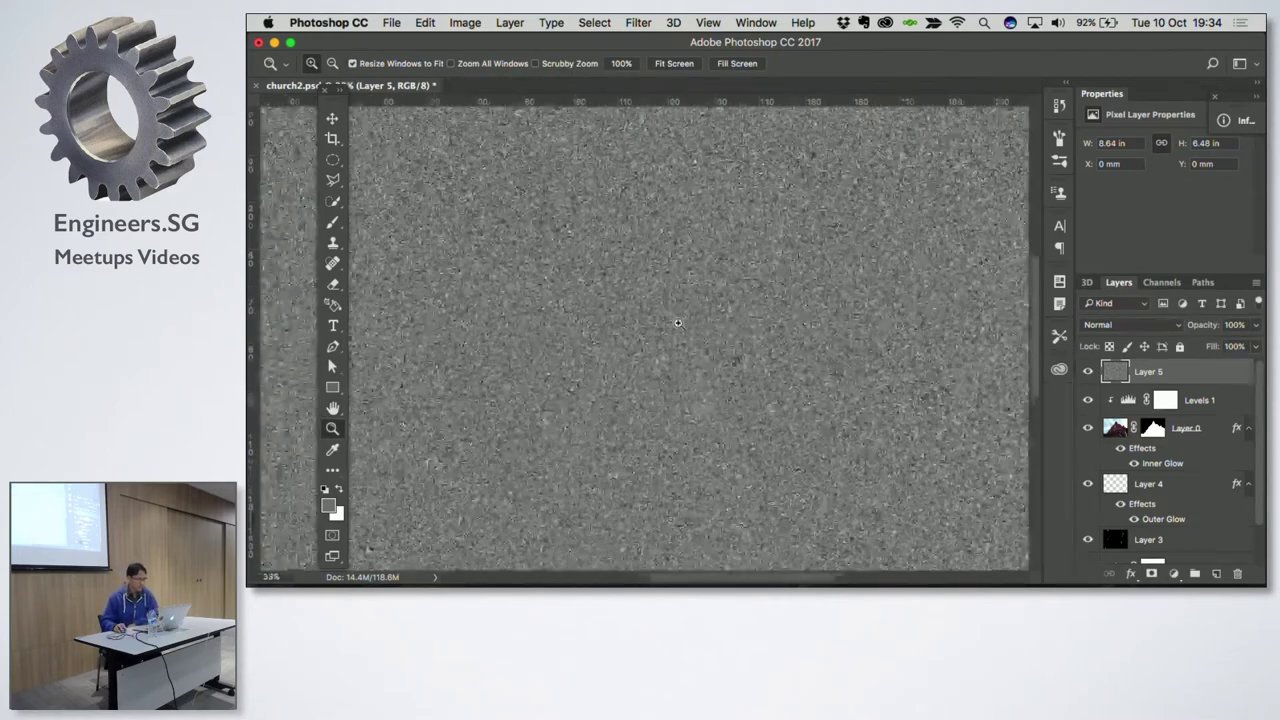
{"action": "left_click", "coordinate": [630, 21]}
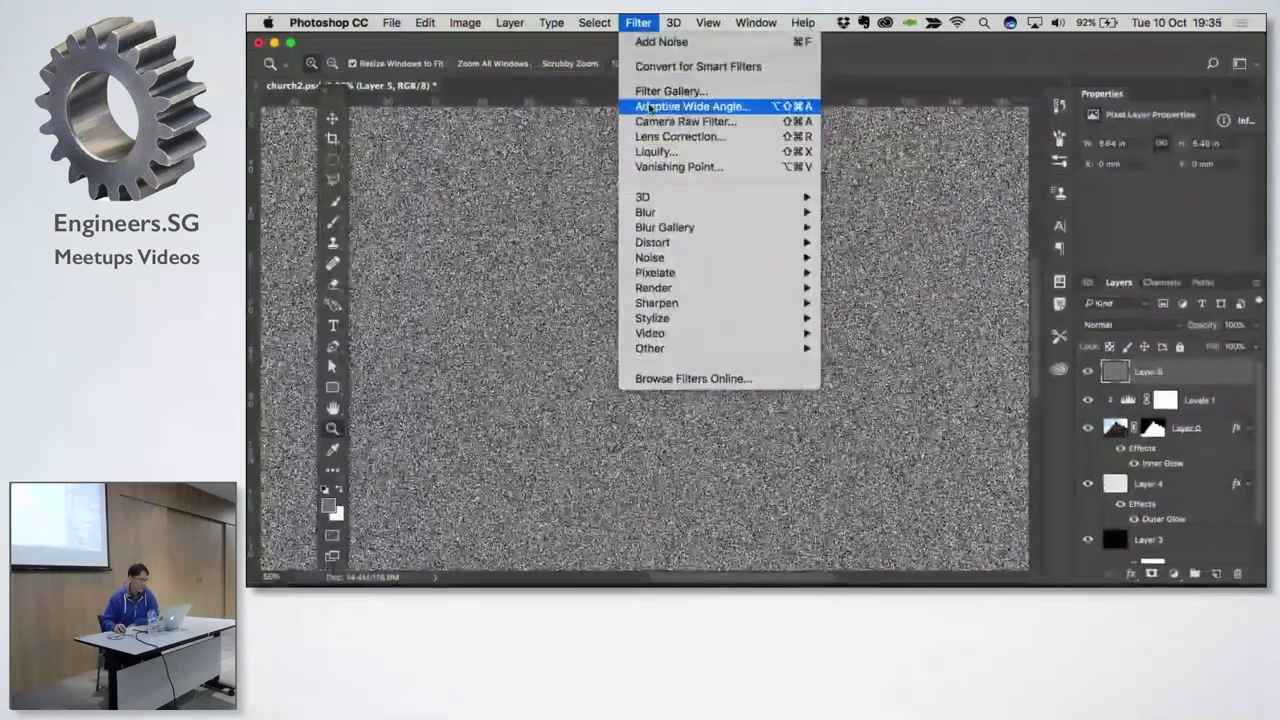
{"action": "mouse_move", "coordinate": [680, 212]}
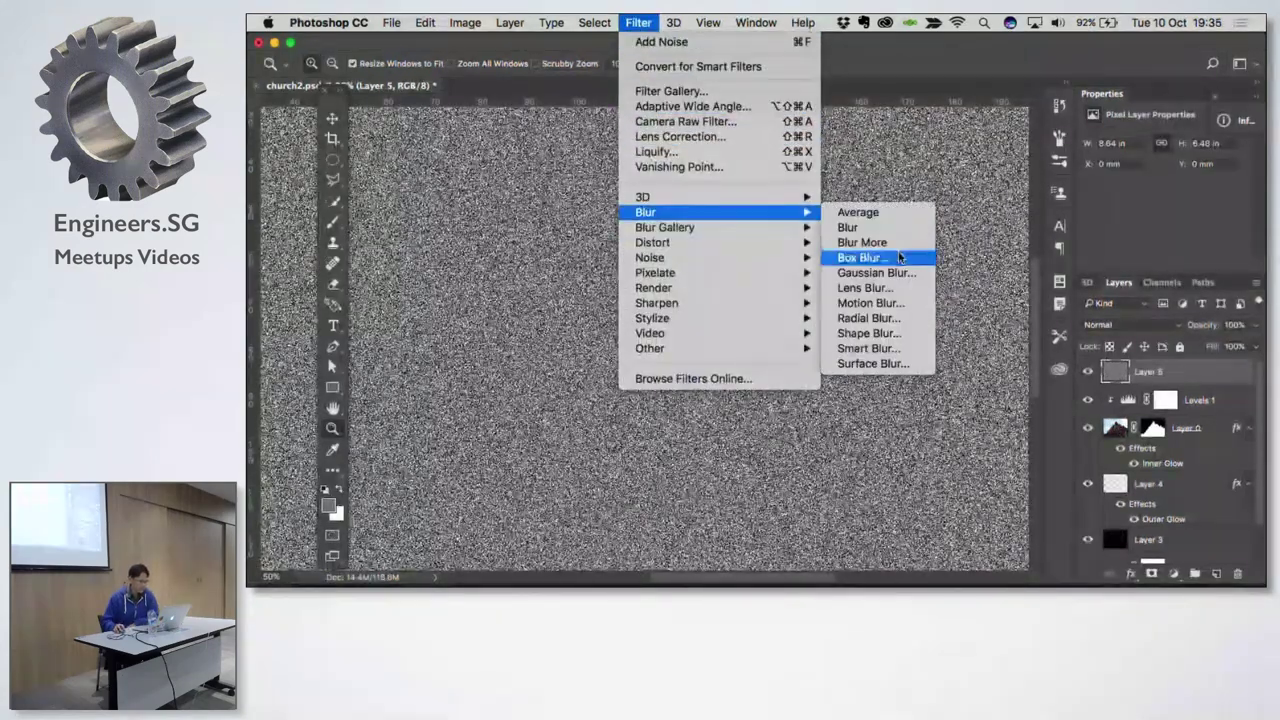
Step: Apply Blur More, then Motion Blur at angle 69° and distance 40 px, viewing at 25%
{"action": "left_click", "coordinate": [896, 243]}
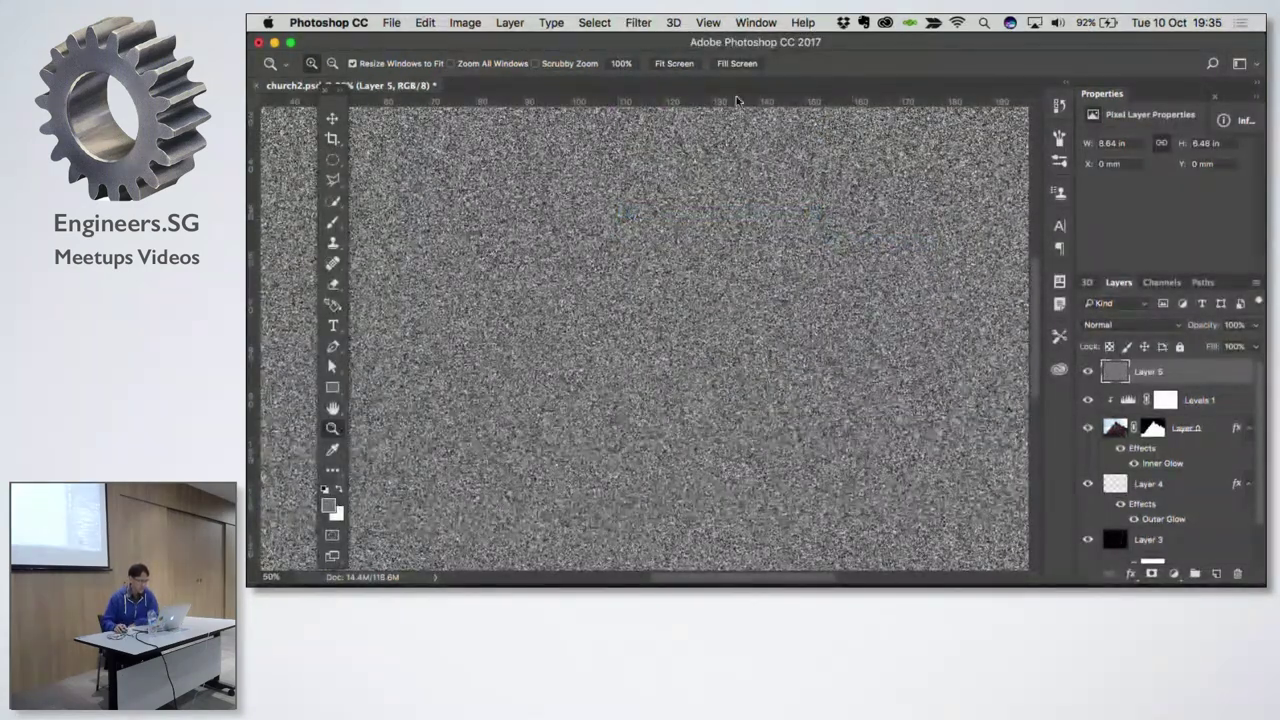
{"action": "left_click", "coordinate": [646, 26]}
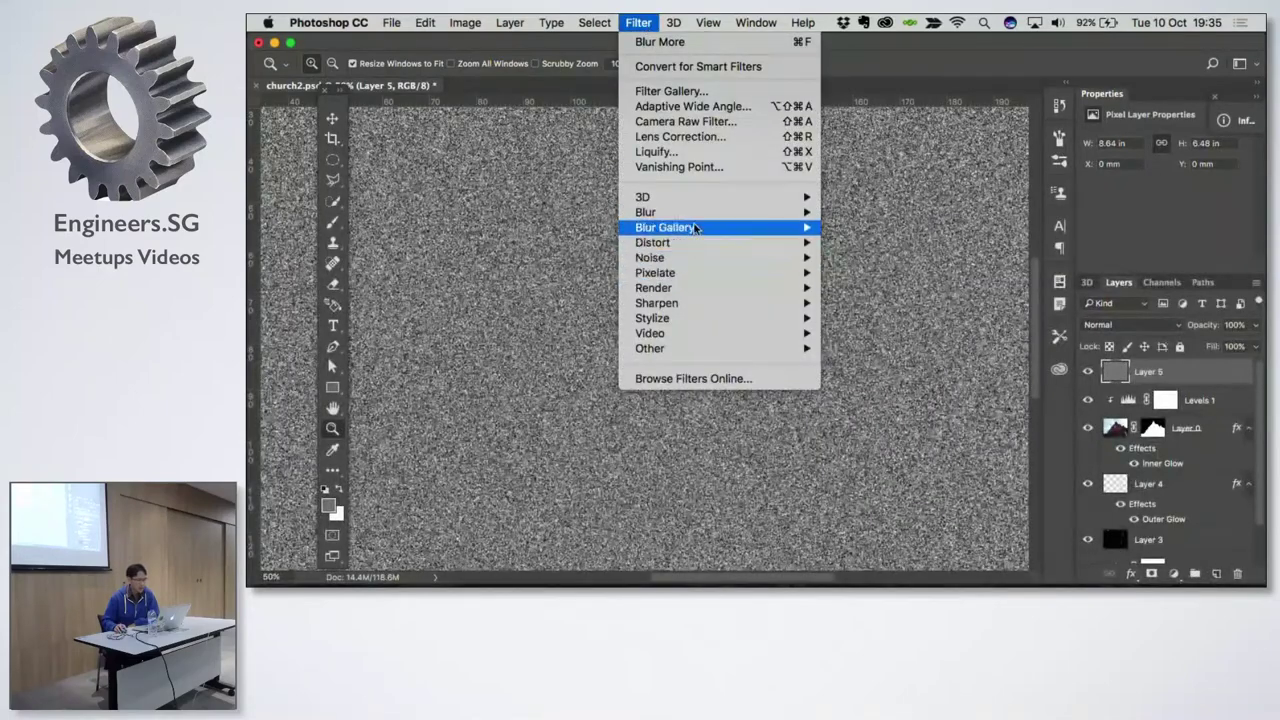
{"action": "mouse_move", "coordinate": [645, 212]}
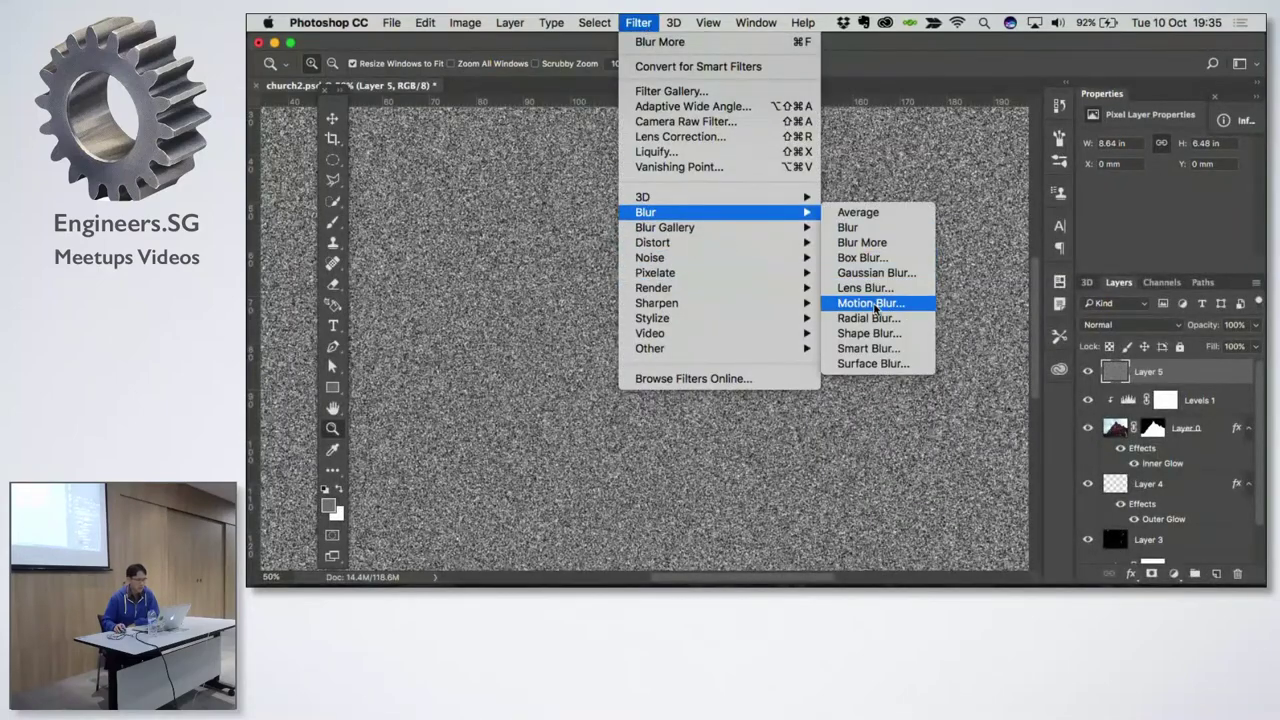
{"action": "left_click", "coordinate": [870, 303]}
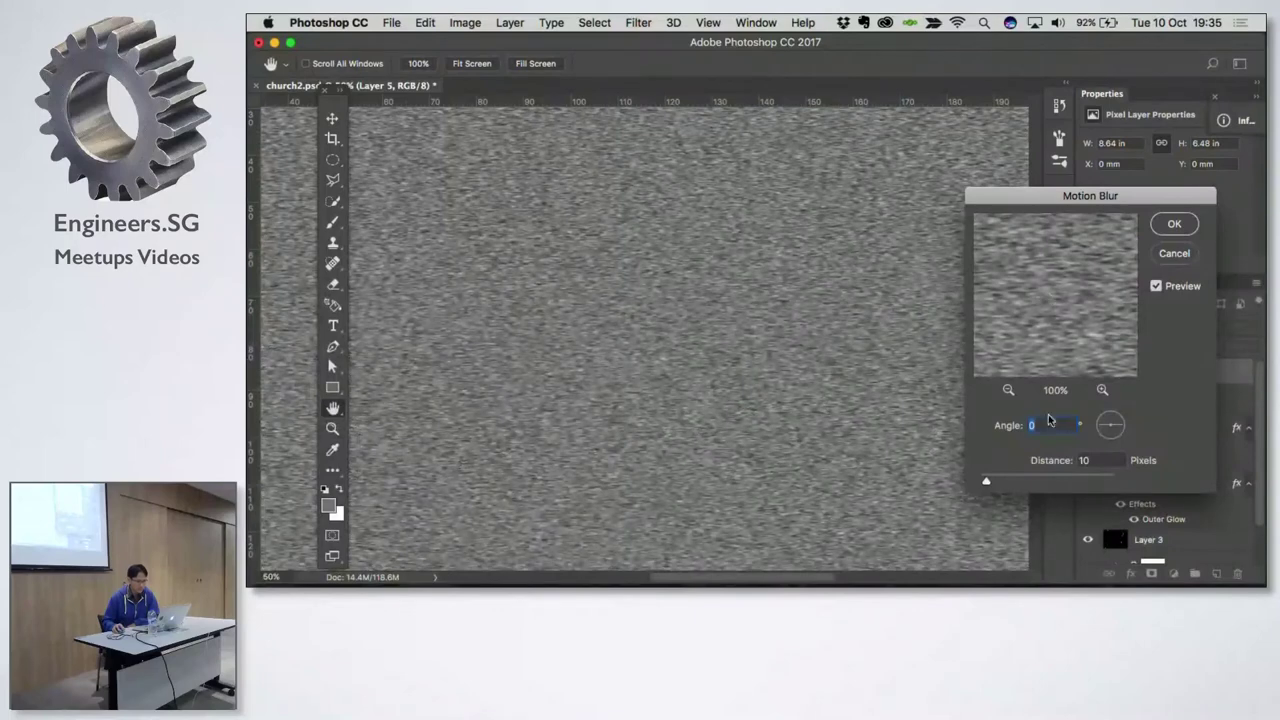
{"action": "left_click_drag", "start_coordinate": [1118, 432], "coordinate": [1098, 443]}
{"action": "mouse_move", "coordinate": [986, 482]}
{"action": "left_mouse_down"}
{"action": "mouse_move", "coordinate": [1090, 485]}
{"action": "mouse_move", "coordinate": [1009, 484]}
{"action": "left_mouse_up"}
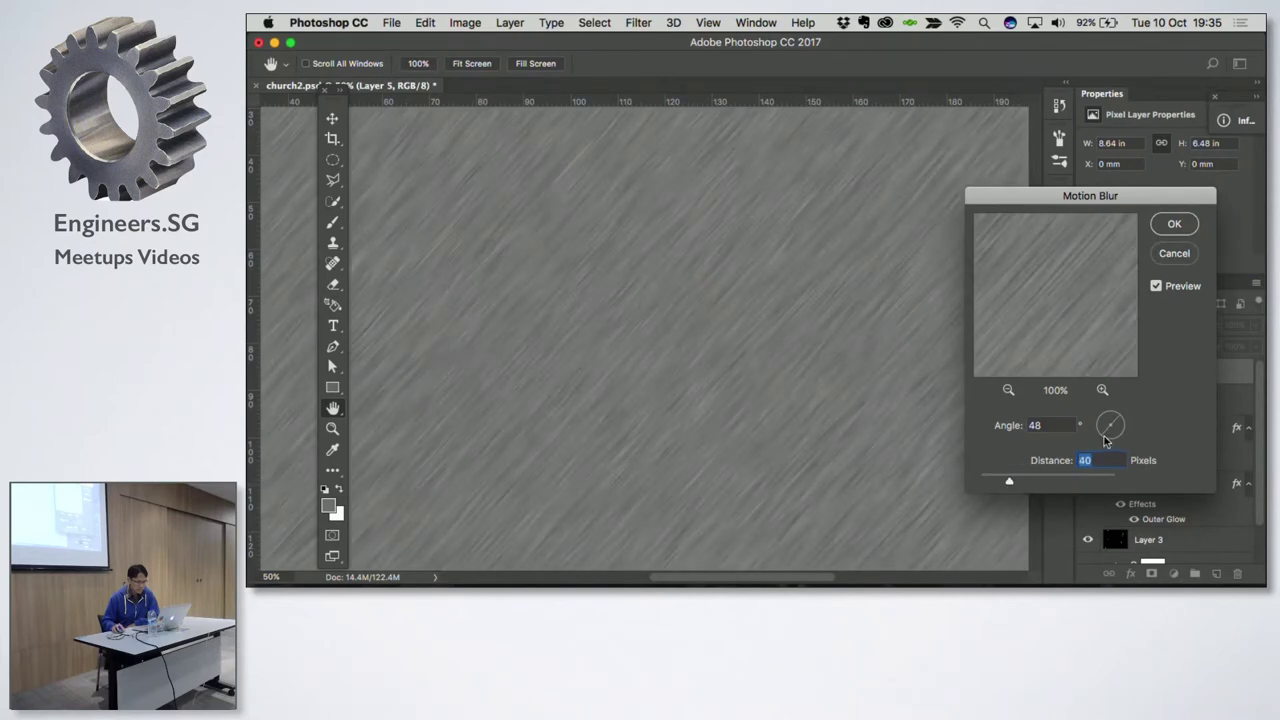
{"action": "left_click_drag", "start_coordinate": [1105, 440], "coordinate": [1110, 420]}
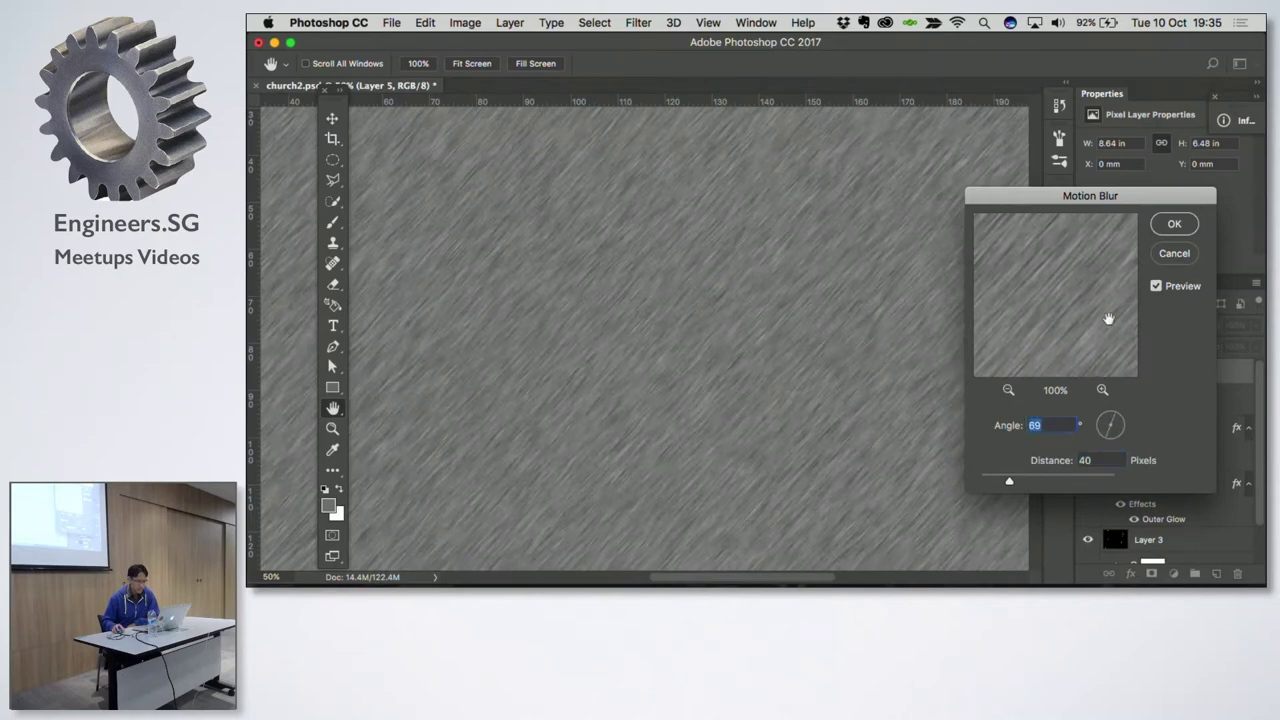
{"action": "left_click", "coordinate": [1174, 223]}
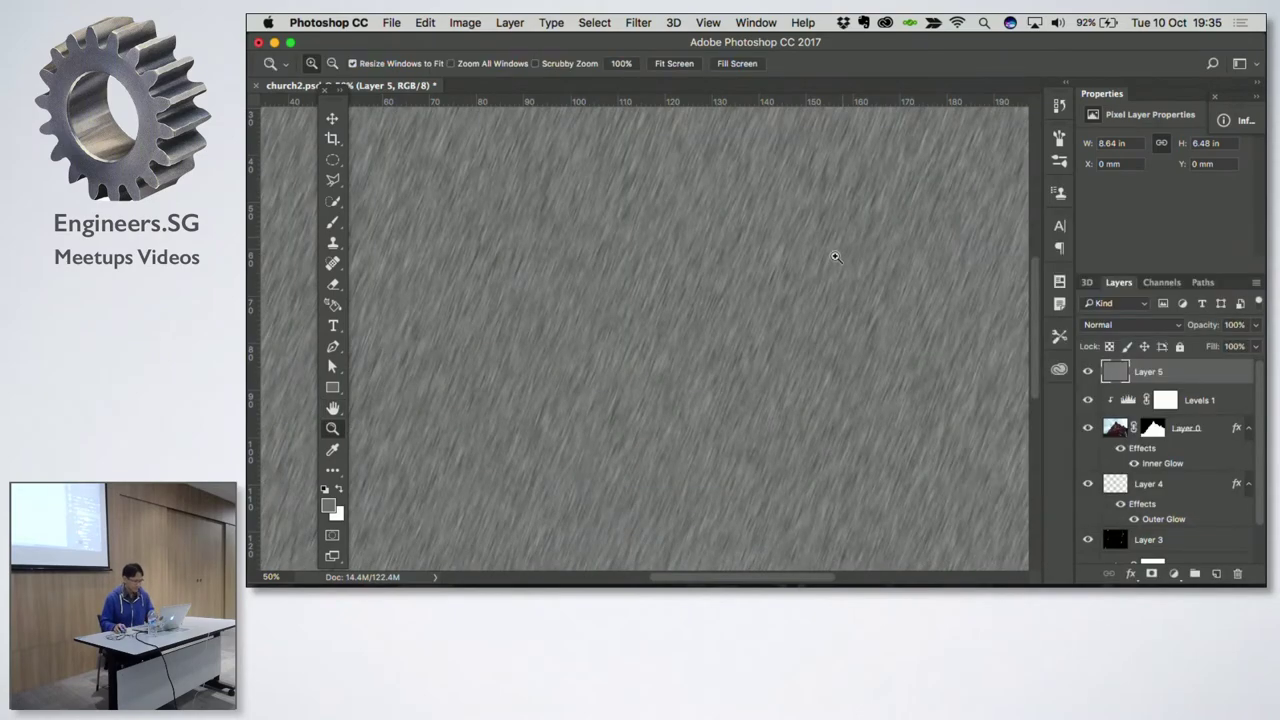
{"action": "left_click", "coordinate": [743, 305], "text": "alt"}
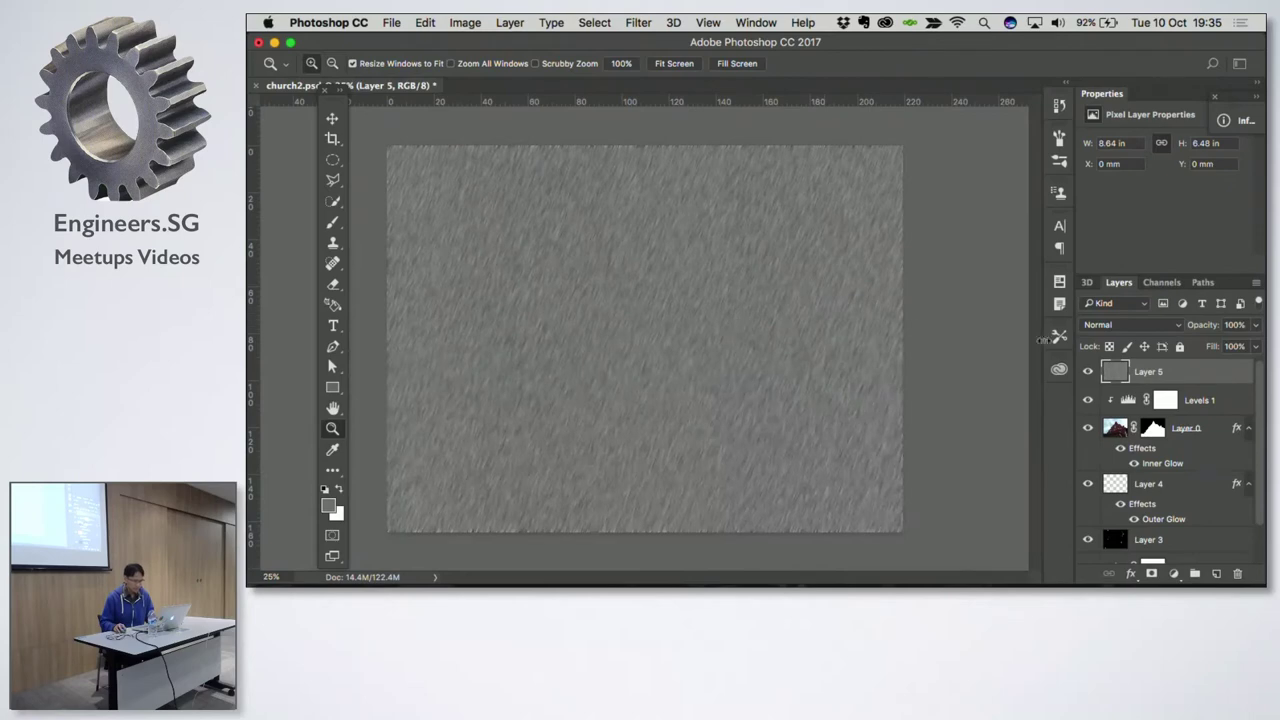
Step: Set Layer 5 to Screen blend mode at 61% opacity
{"action": "left_click", "coordinate": [1113, 327]}
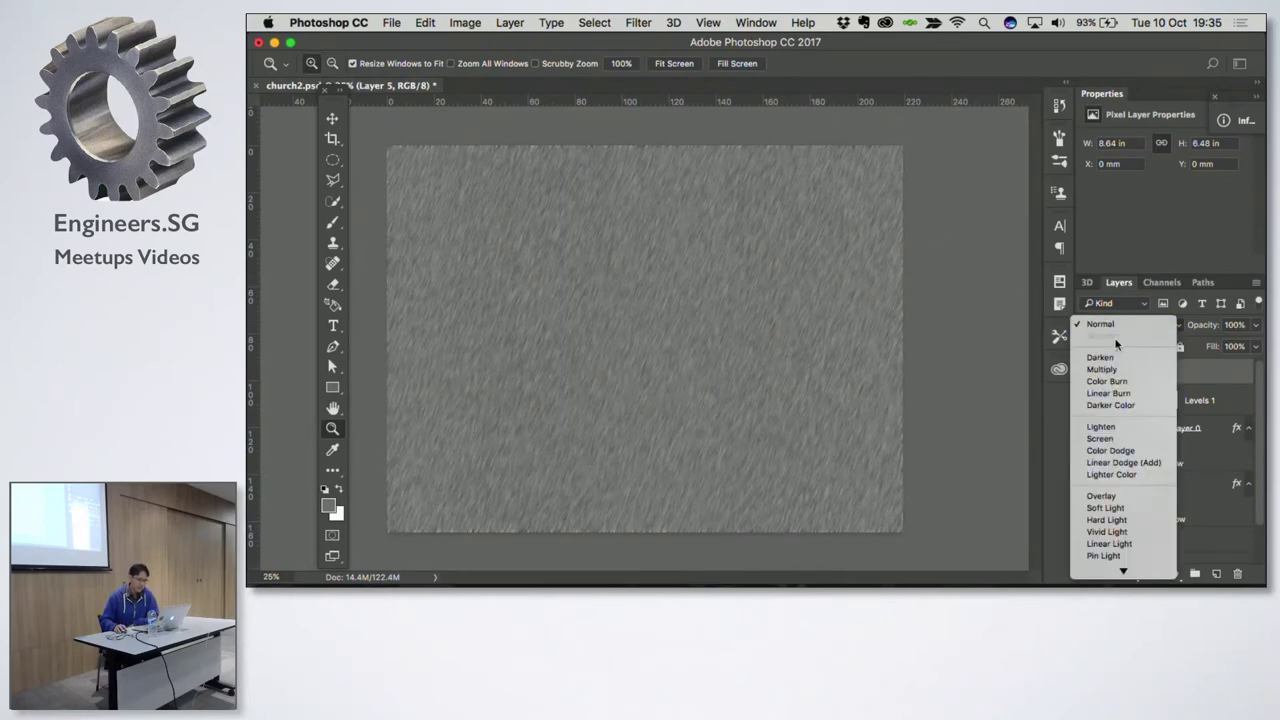
{"action": "left_click", "coordinate": [1100, 439]}
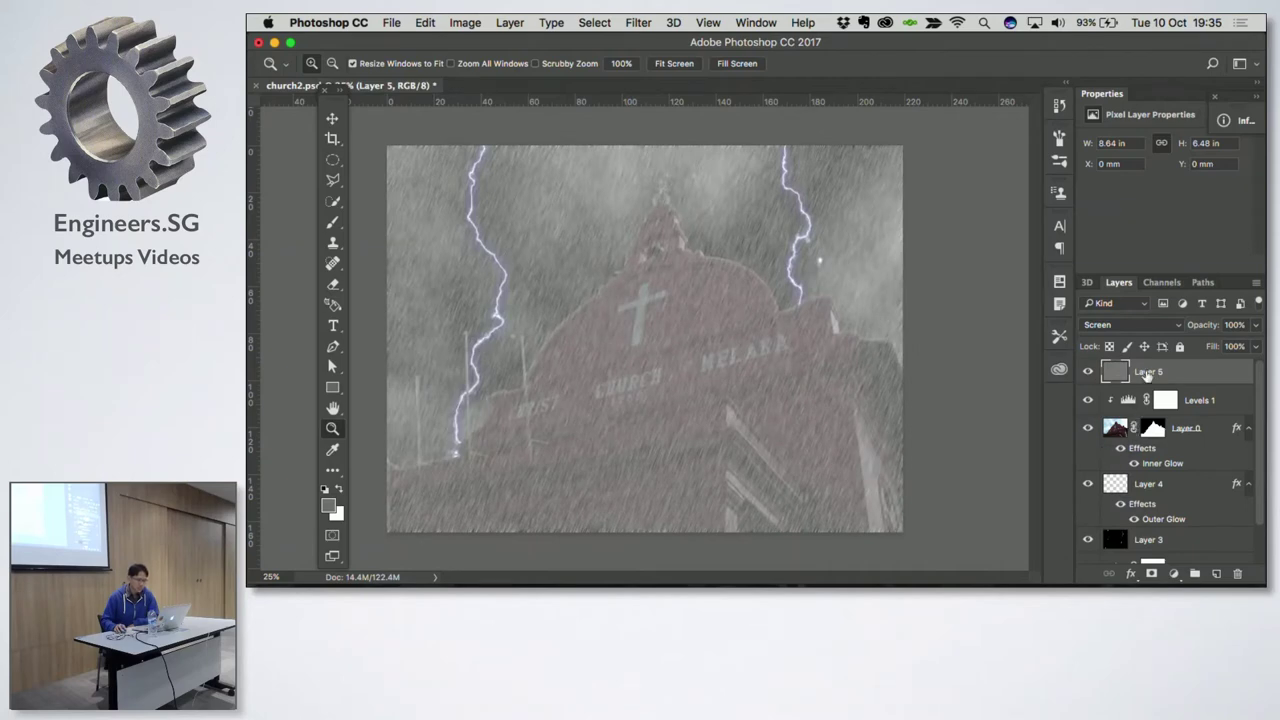
{"action": "left_click_drag", "start_coordinate": [1210, 326], "coordinate": [1180, 330]}
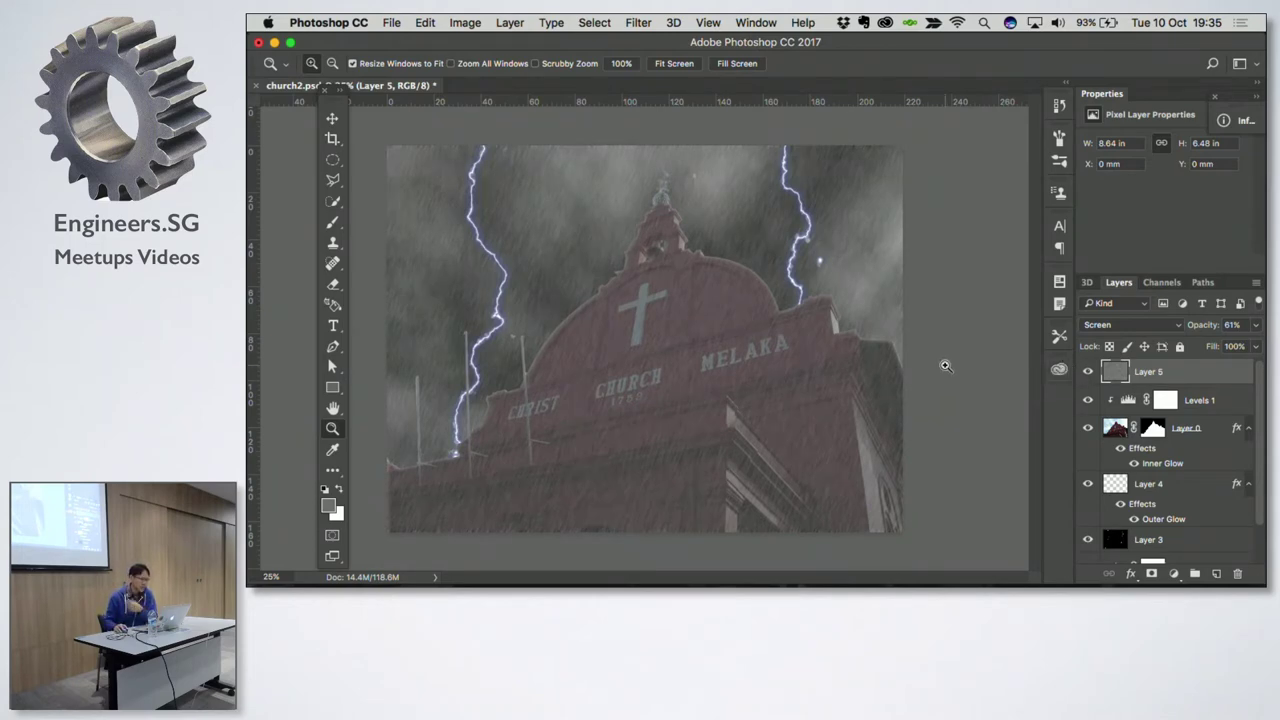
Step: Close church2.psd without saving and return to Keynote
{"action": "mouse_move", "coordinate": [423, 94]}
{"action": "left_mouse_down"}
{"action": "mouse_move", "coordinate": [476, 133]}
{"action": "mouse_move", "coordinate": [633, 114]}
{"action": "left_mouse_up"}
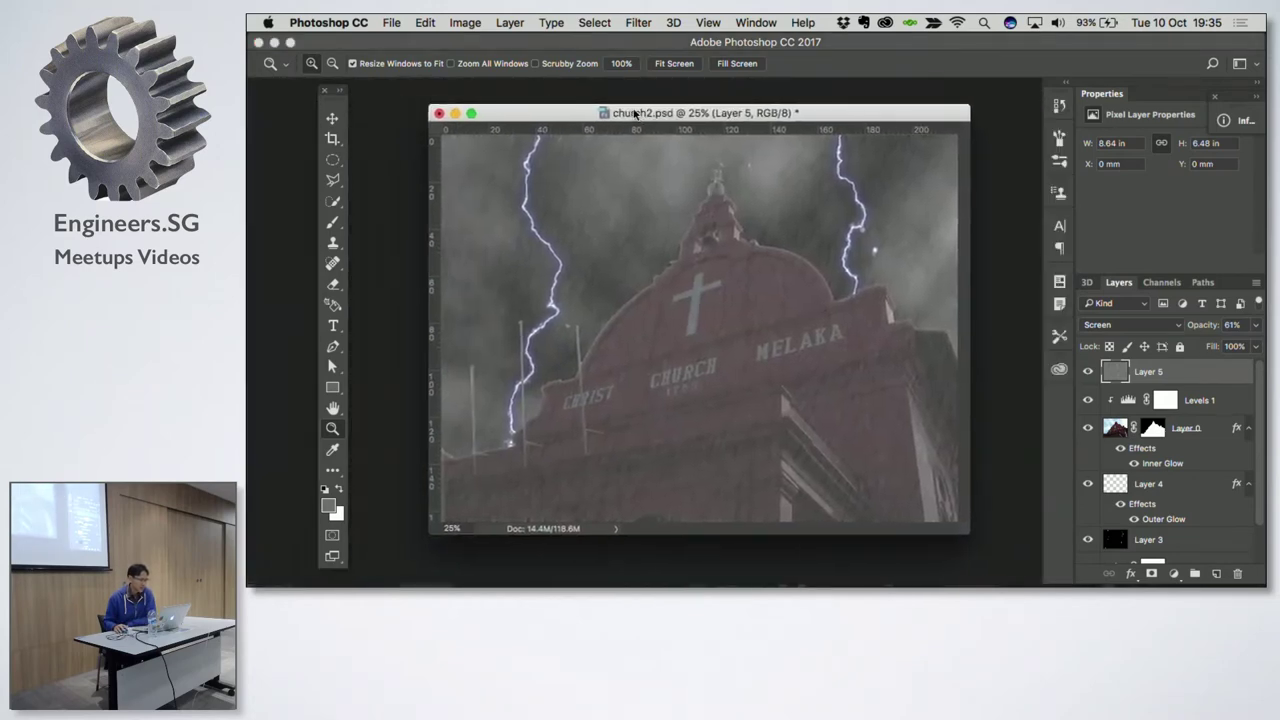
{"action": "left_click", "coordinate": [440, 115]}
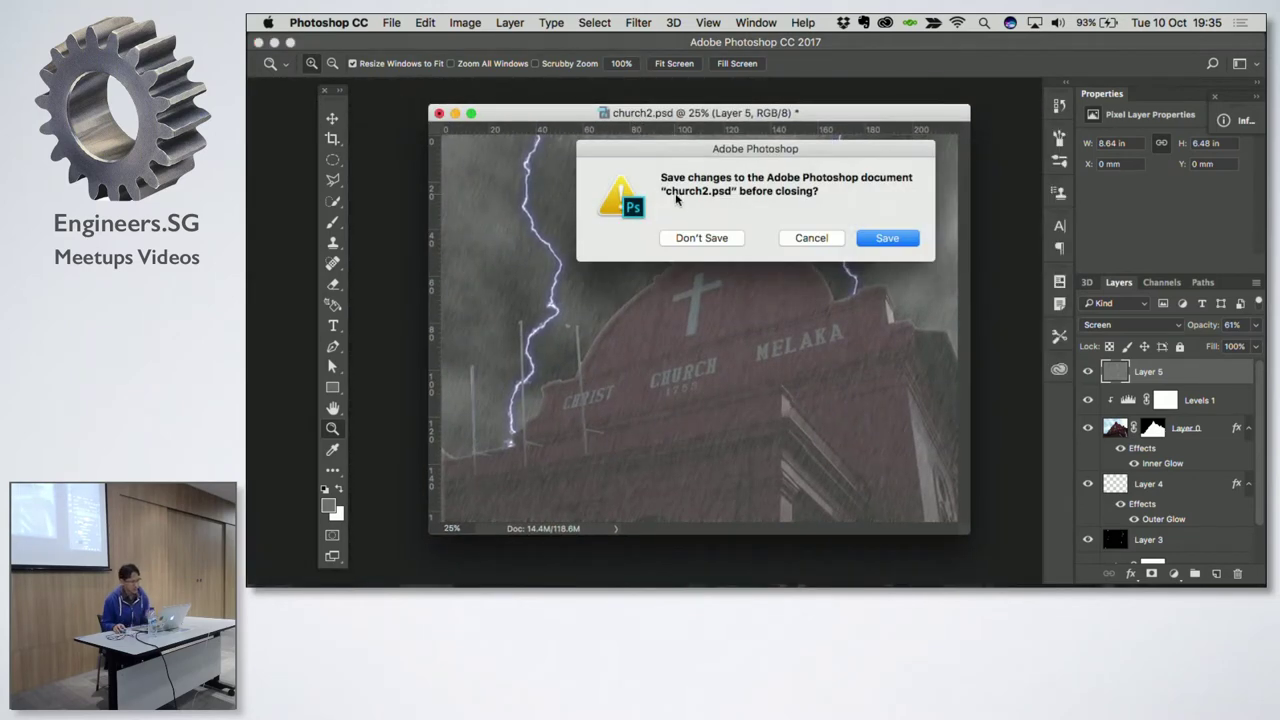
{"action": "left_click", "coordinate": [698, 240]}
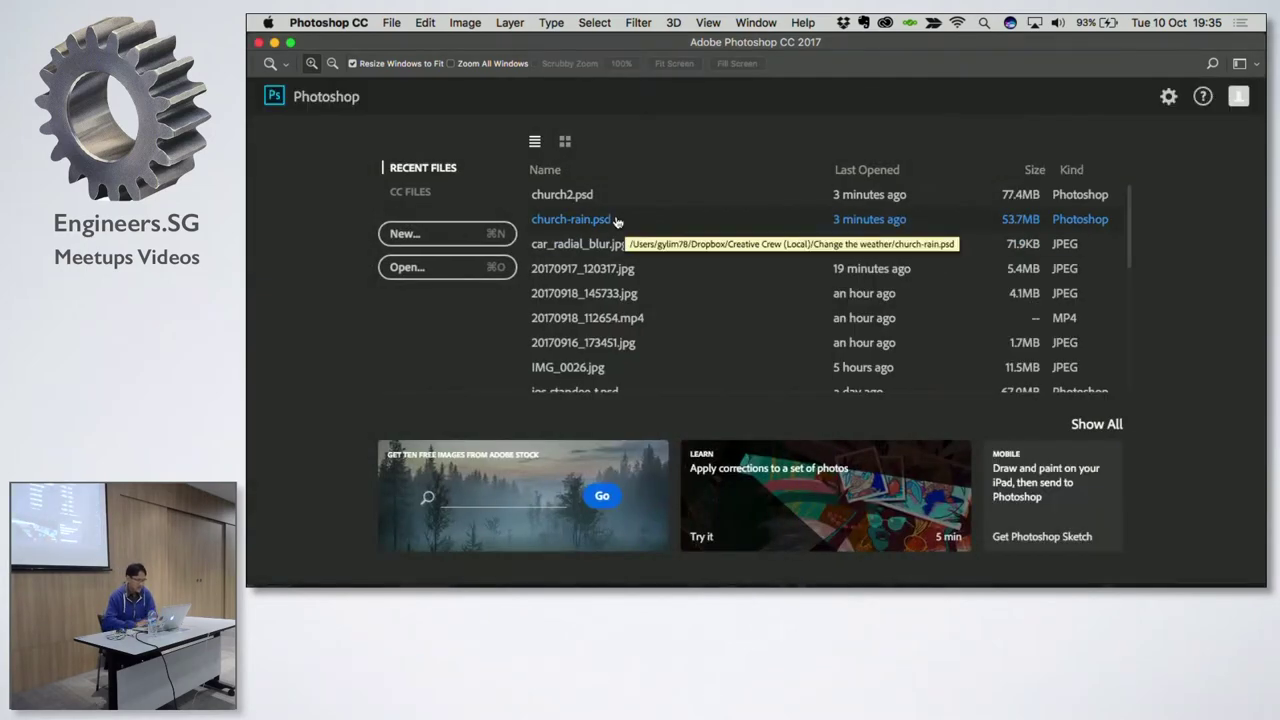
{"action": "key", "text": "super+Tab"}
{"action": "key", "text": "super+Tab"}
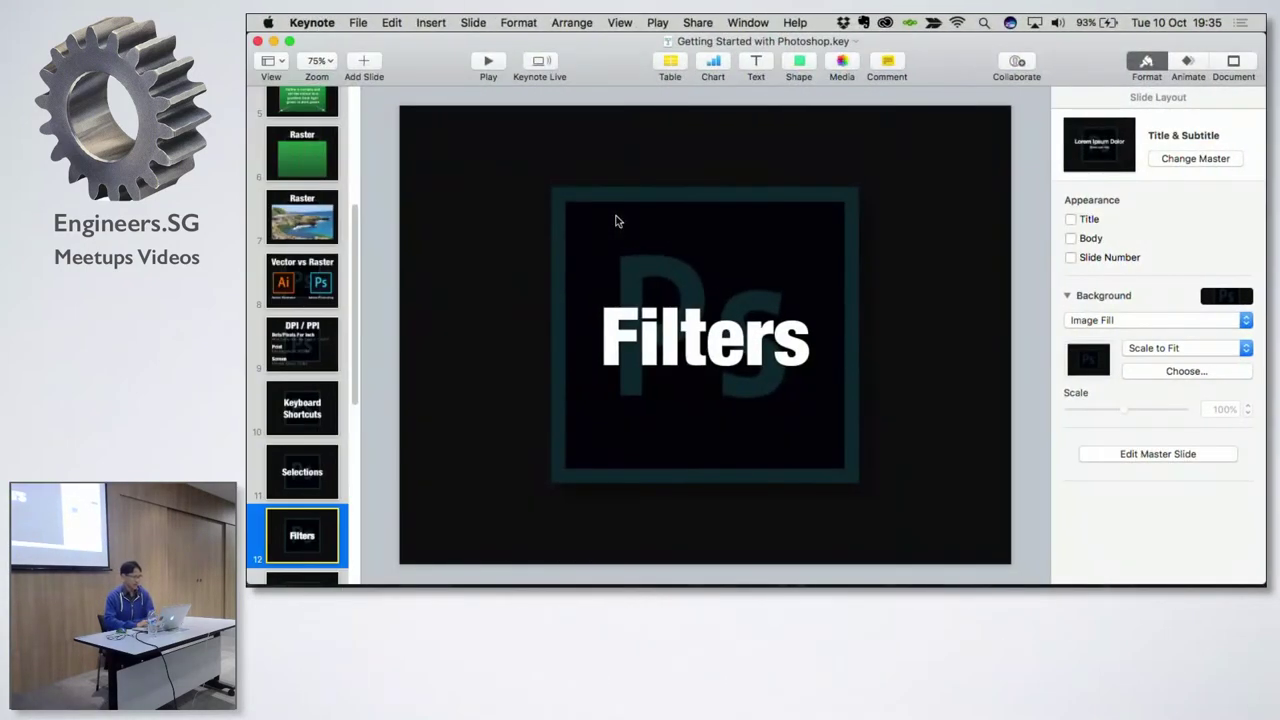
Step: Show Keynote slide 13, 'Layers', then switch Spaces back to Photoshop's start screen
{"action": "scroll", "coordinate": [300, 420], "scroll_direction": "down", "scroll_amount": 3}
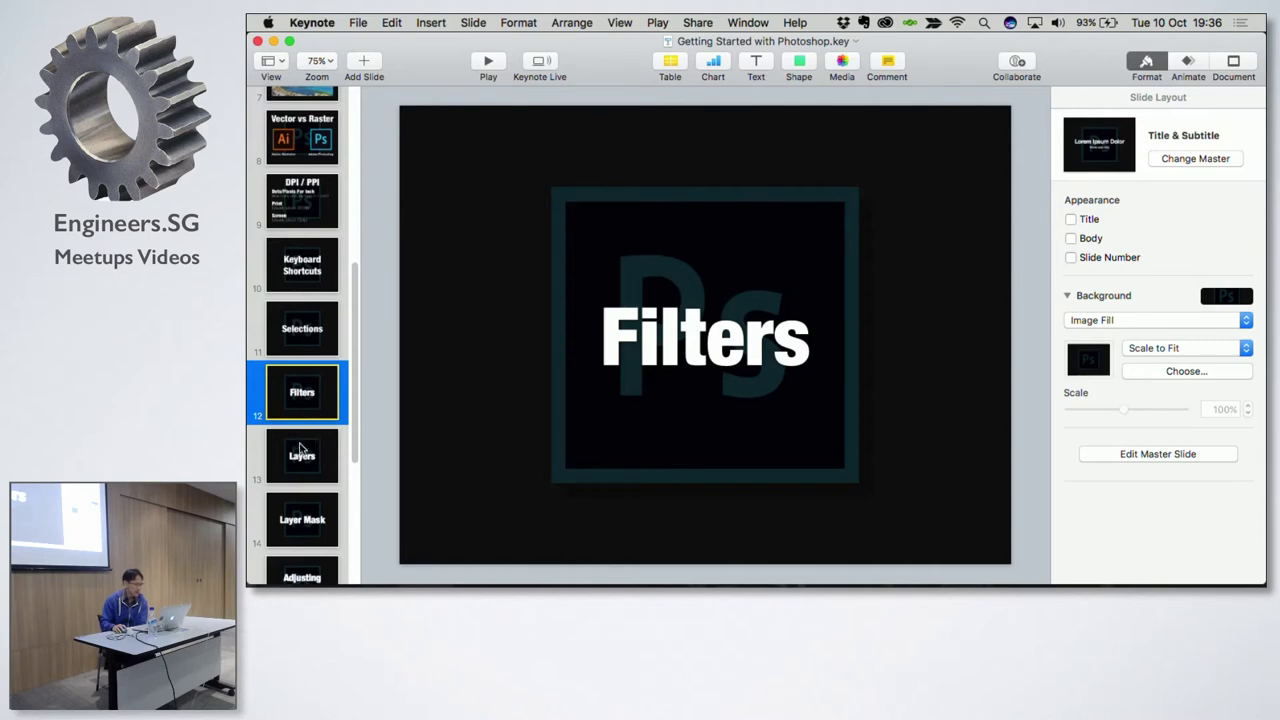
{"action": "left_click", "coordinate": [299, 461]}
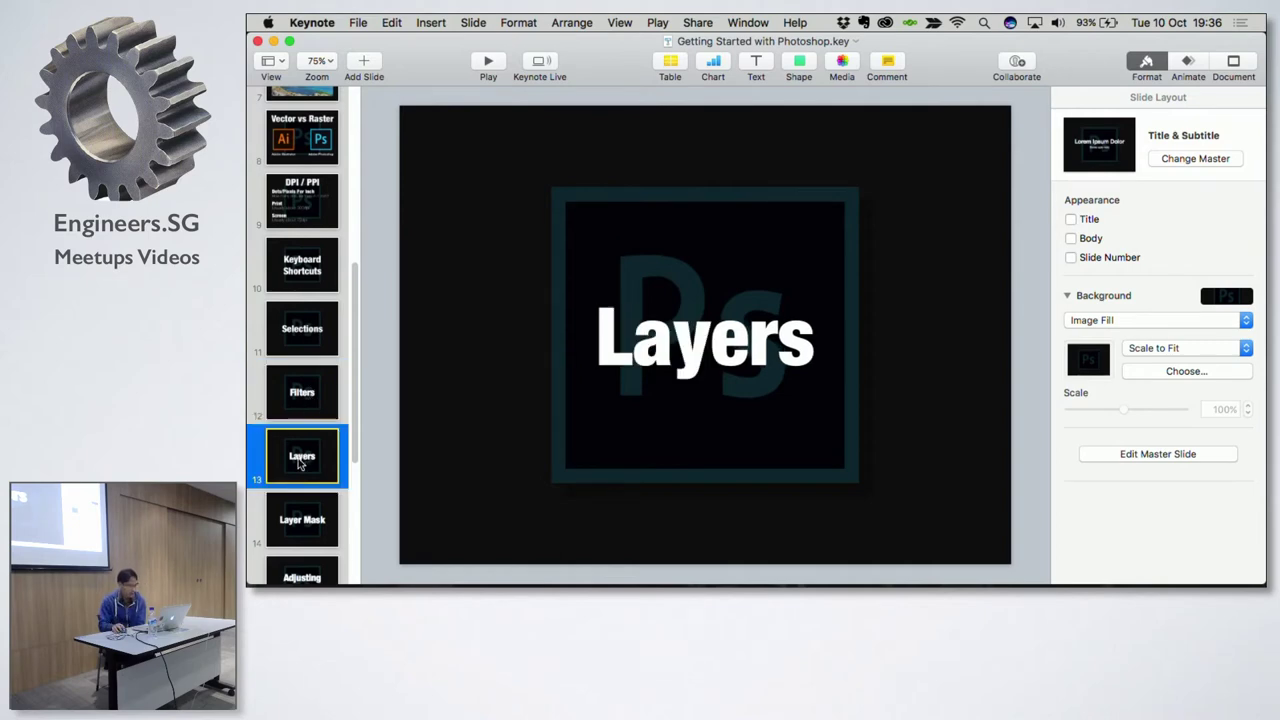
{"action": "scroll", "coordinate": [297, 470], "scroll_direction": "down", "scroll_amount": 5}
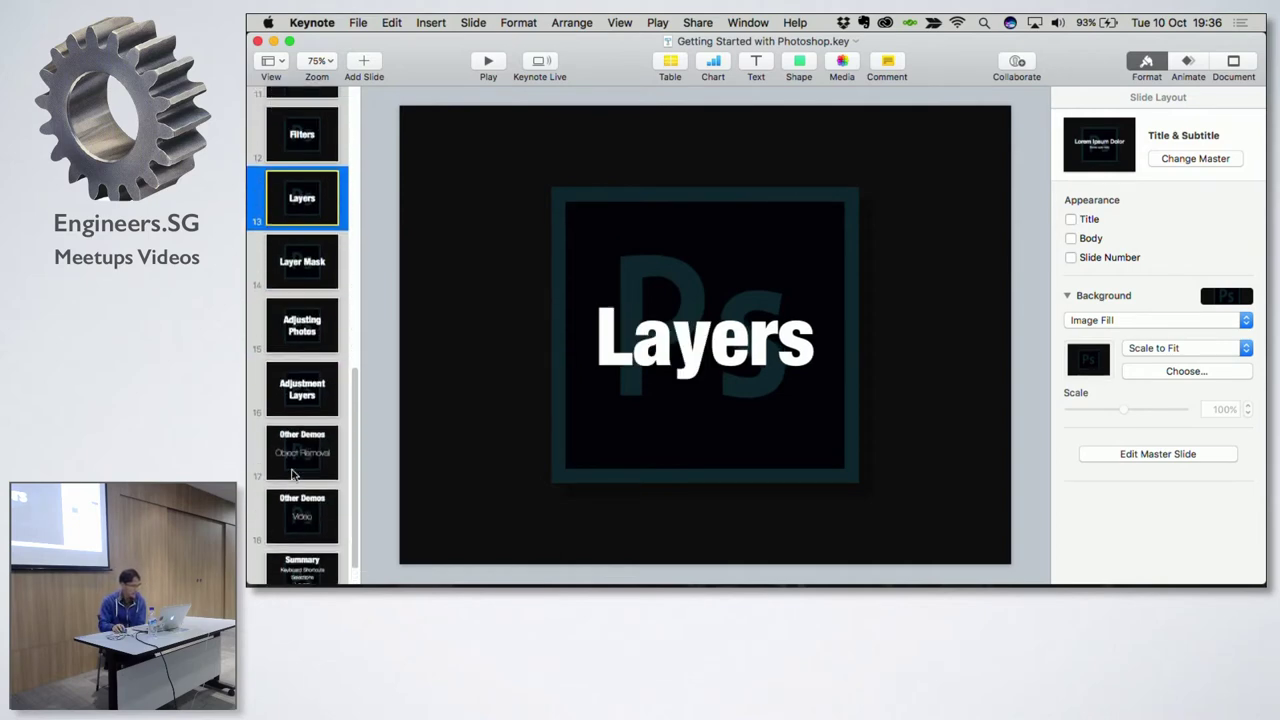
{"action": "scroll", "coordinate": [294, 476], "scroll_direction": "up", "scroll_amount": 2}
{"action": "scroll", "coordinate": [294, 476], "scroll_direction": "up", "scroll_amount": 3}
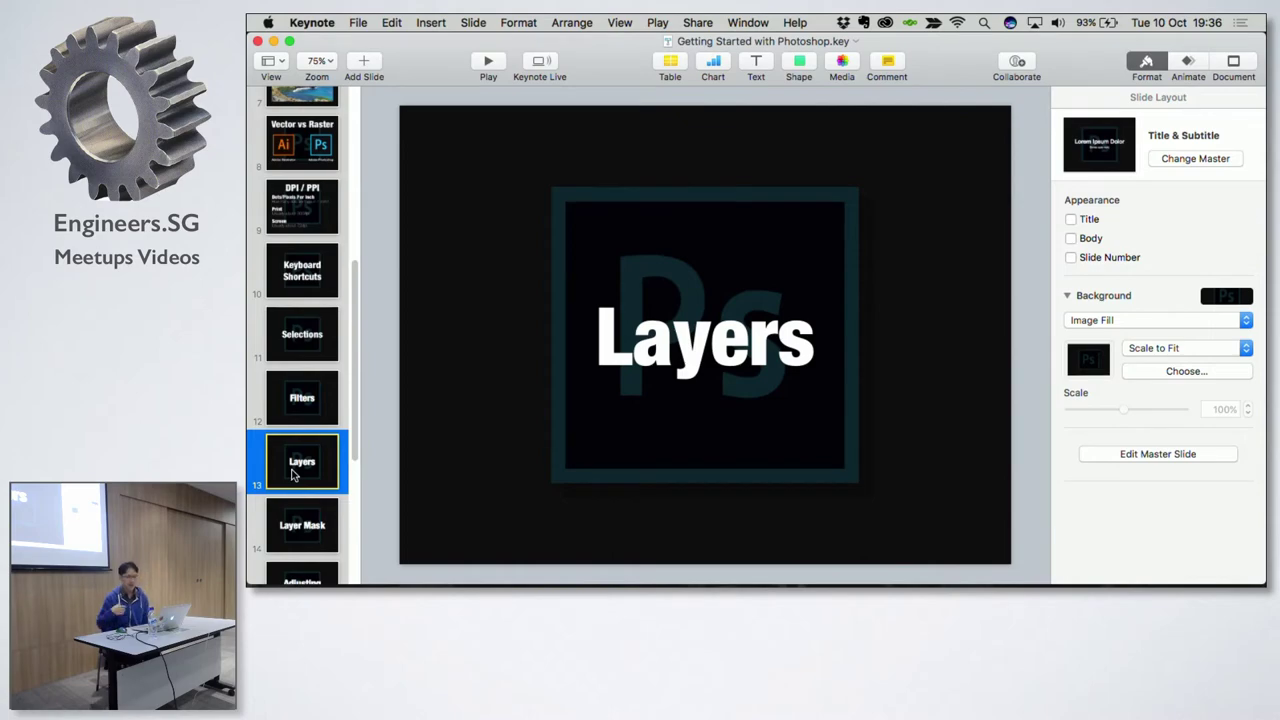
{"action": "key", "text": "ctrl+Right"}
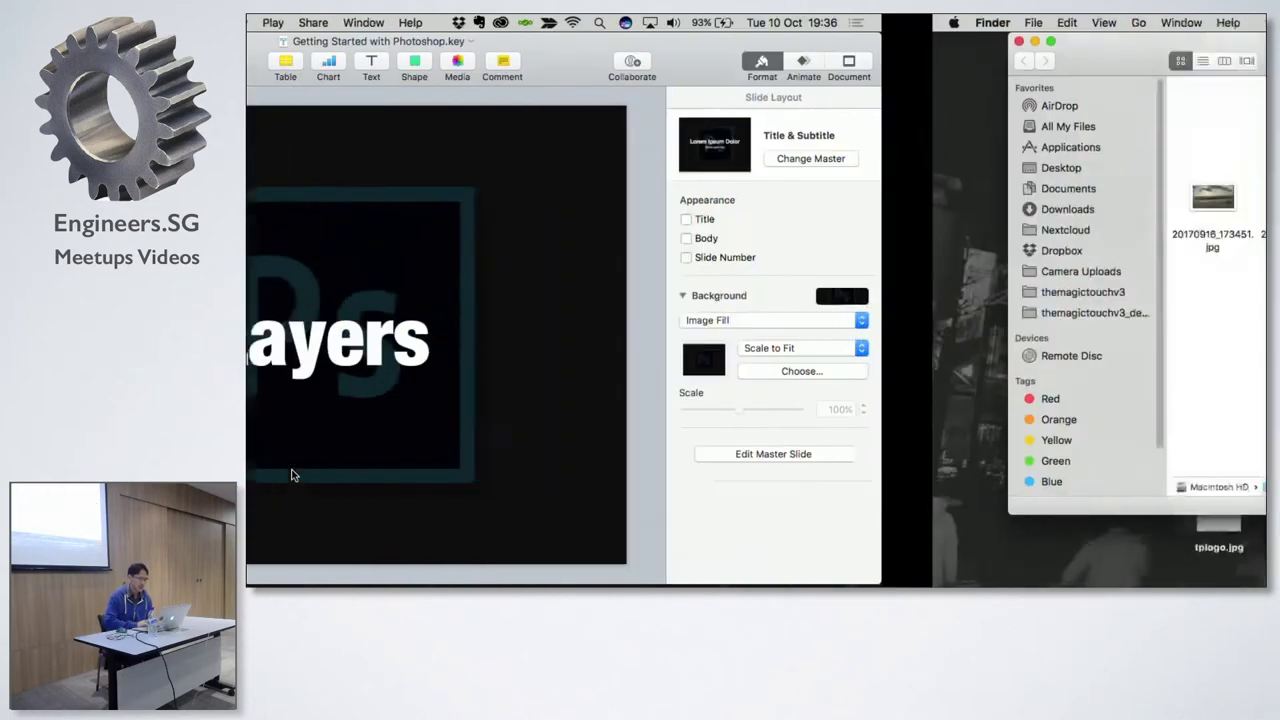
{"action": "key", "text": "ctrl+Right"}
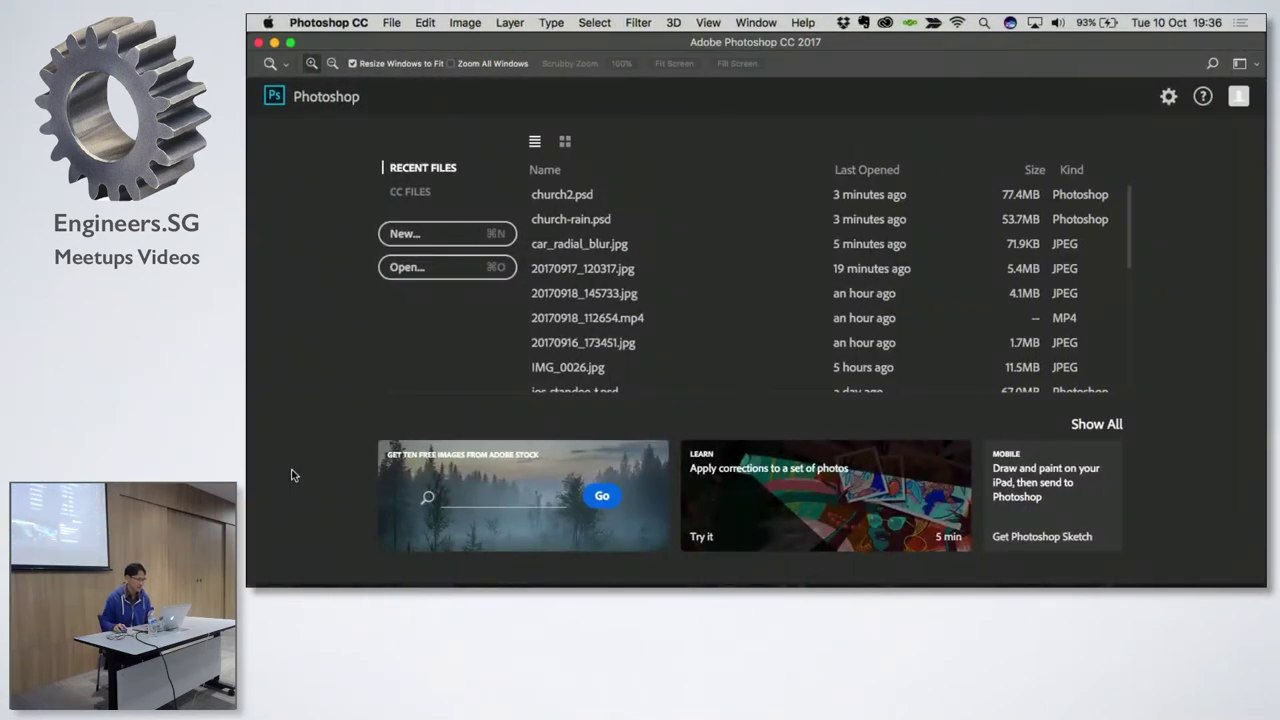
{"action": "left_click", "coordinate": [589, 204]}
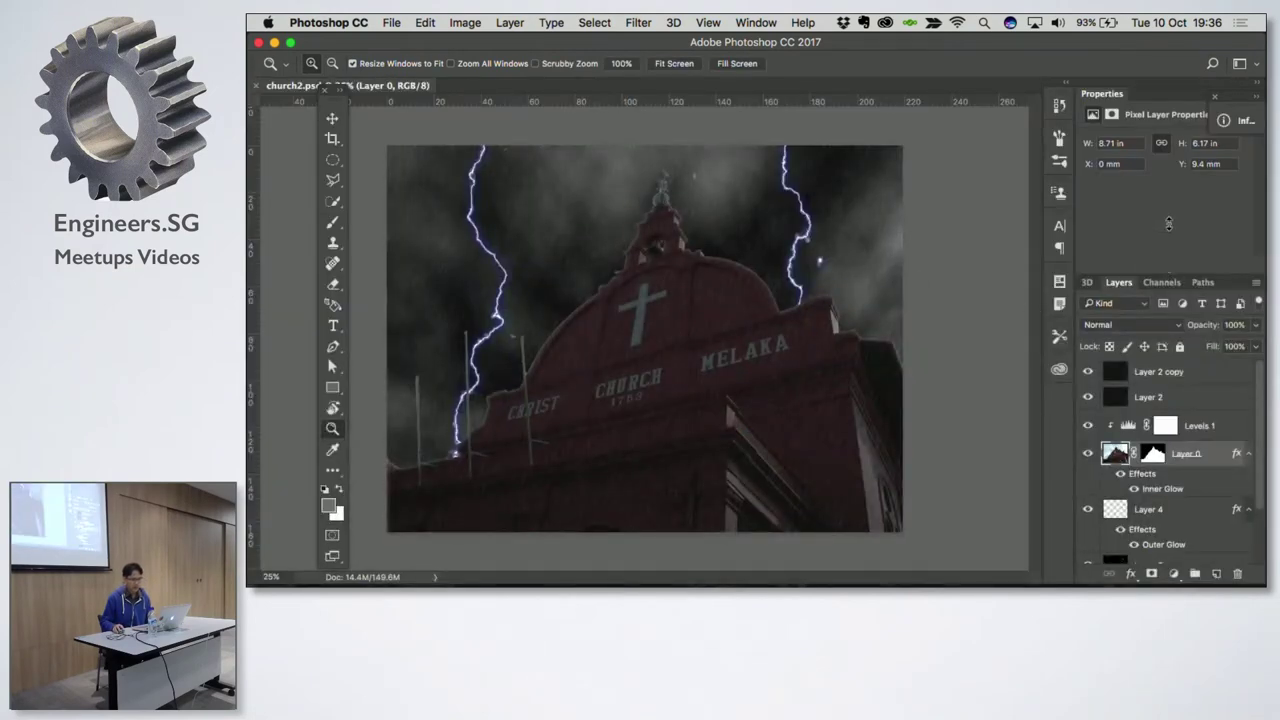
{"action": "scroll", "coordinate": [1257, 377], "scroll_direction": "down", "scroll_amount": 3}
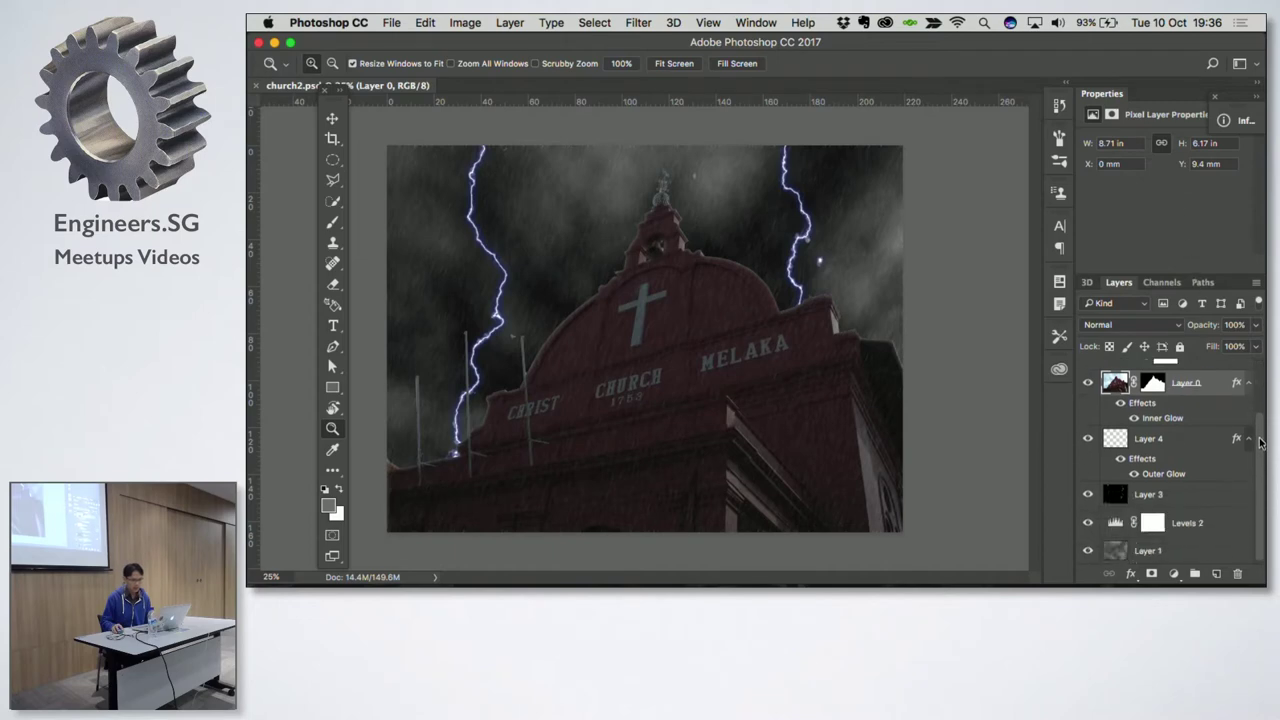
{"action": "left_click", "coordinate": [1190, 548]}
{"action": "left_click", "coordinate": [1202, 520]}
{"action": "left_click", "coordinate": [1202, 494]}
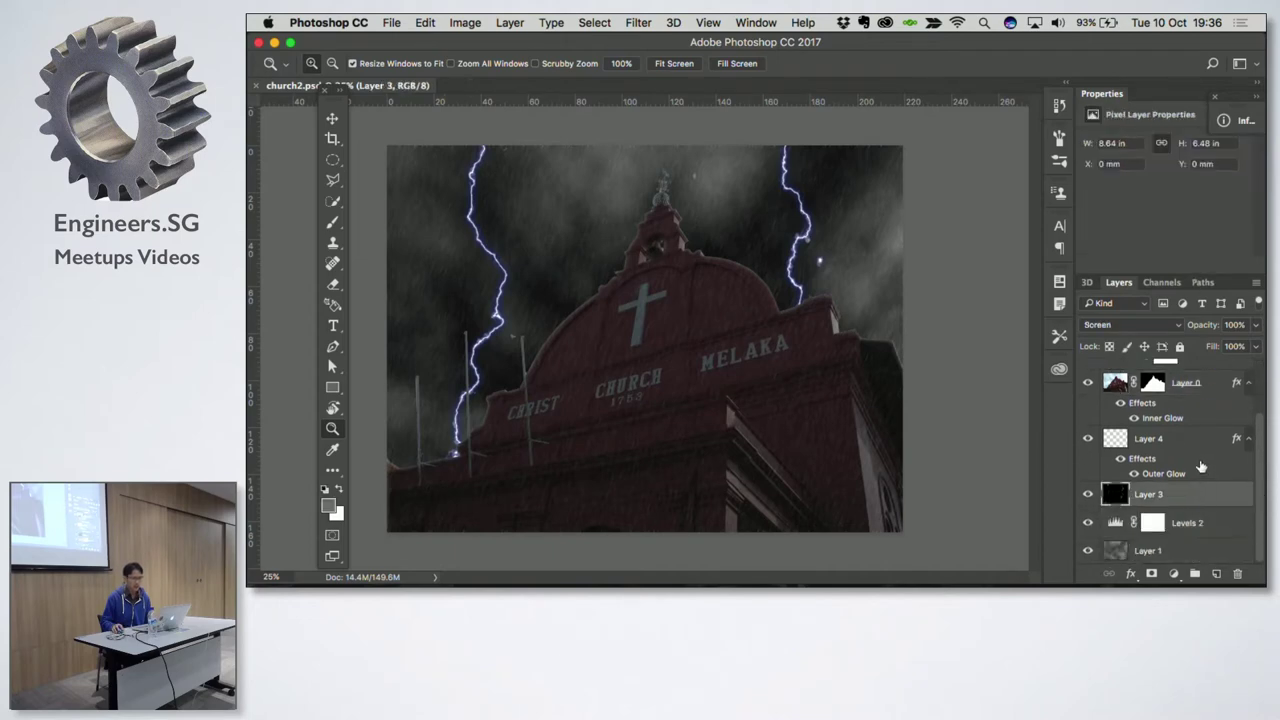
{"action": "left_click", "coordinate": [1193, 438]}
{"action": "left_click", "coordinate": [1190, 390]}
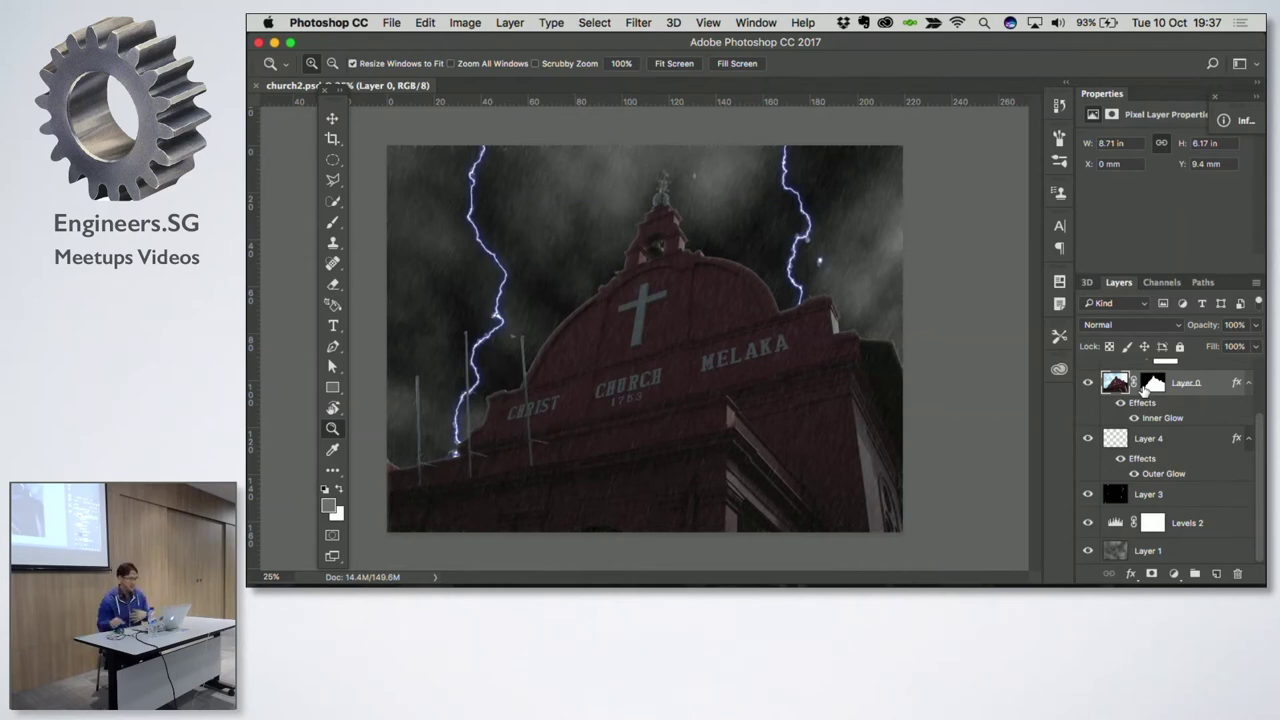
{"action": "left_click_drag", "start_coordinate": [340, 88], "coordinate": [384, 112]}
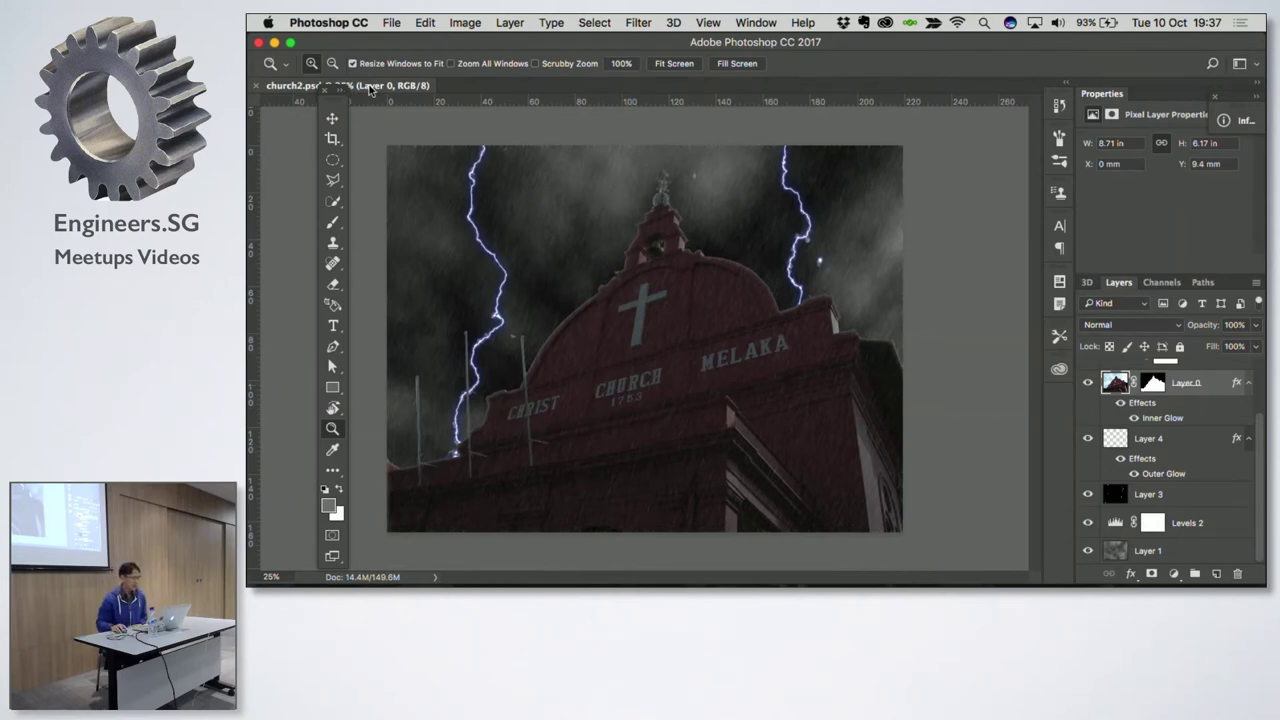
{"action": "left_click", "coordinate": [268, 109]}
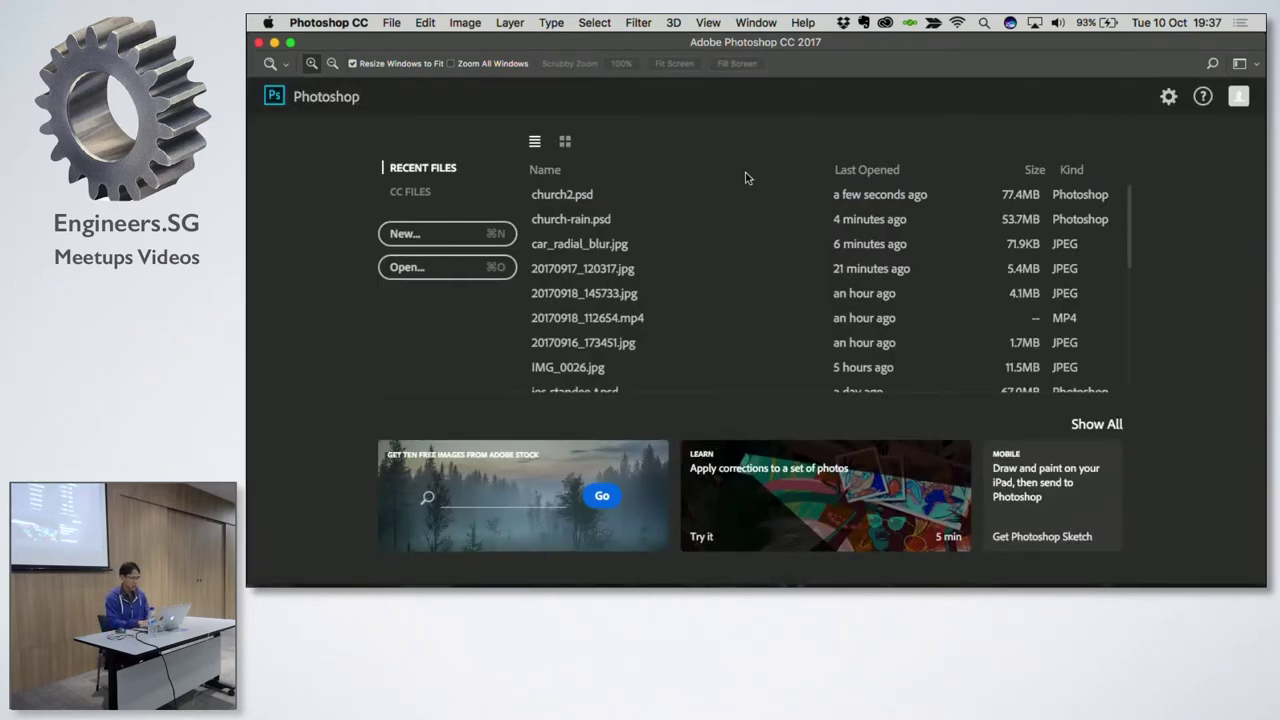
Step: Create Untitled-1 from the Custom 1000 × 1000 px @ 72 ppi preset
{"action": "key", "text": "super+n"}
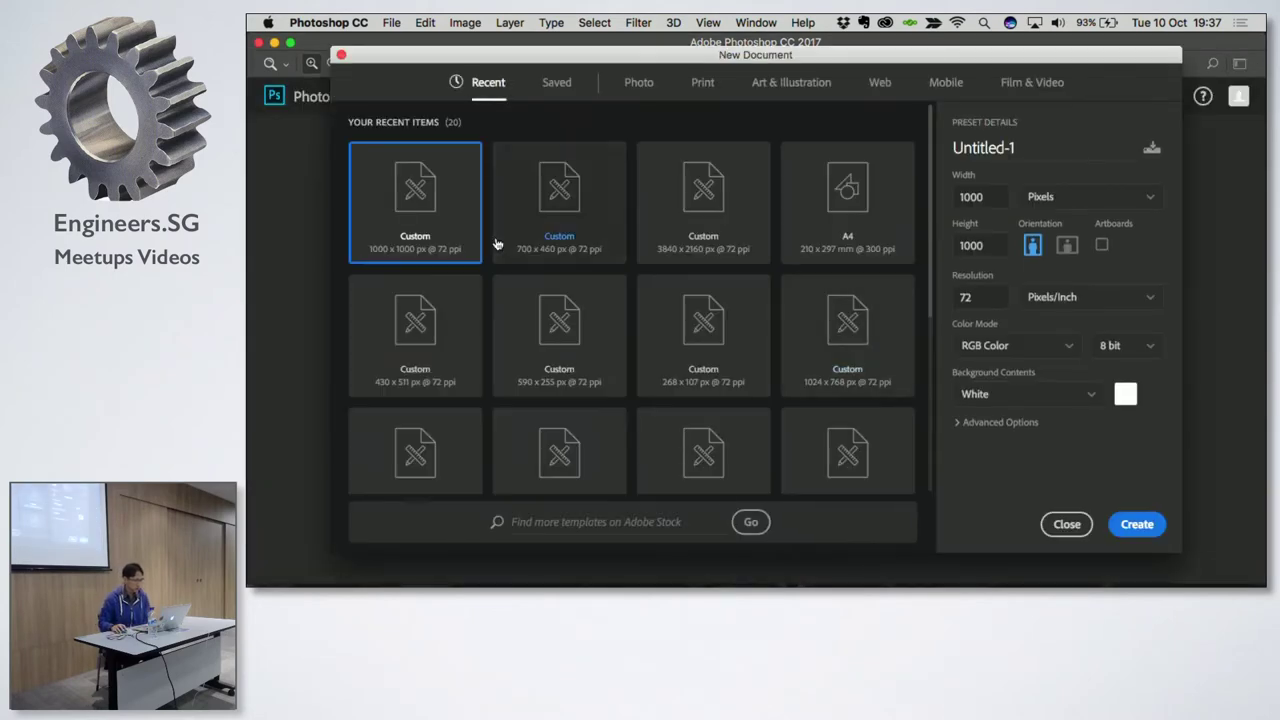
{"action": "double_click", "coordinate": [437, 208]}
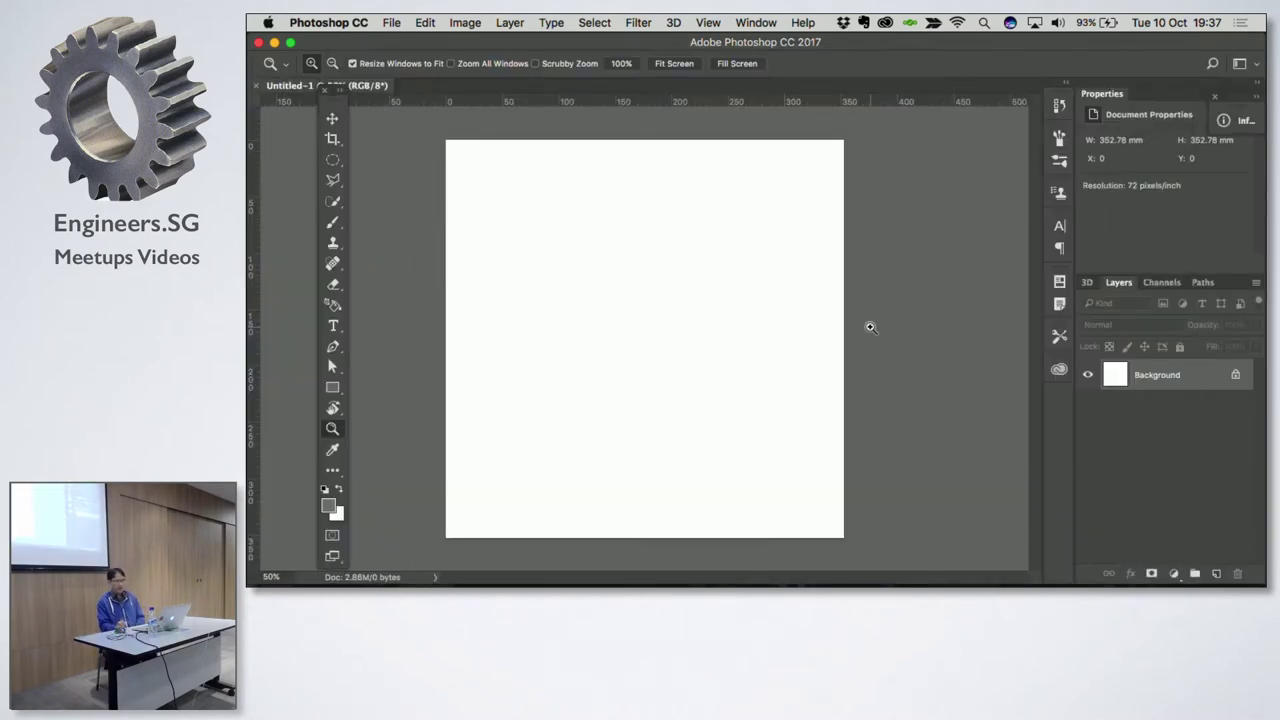
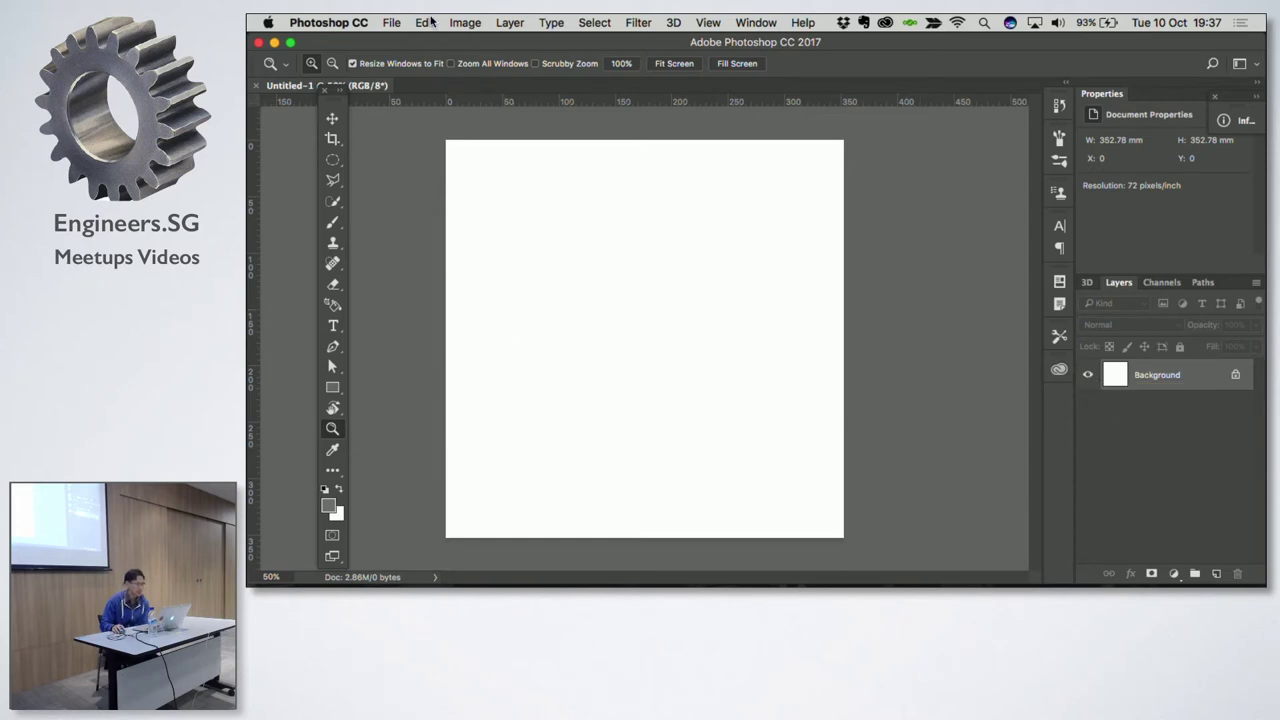
Step: Fill the Untitled-1 Background layer with the grey foreground colour using Edit > Fill
{"action": "left_click", "coordinate": [431, 21]}
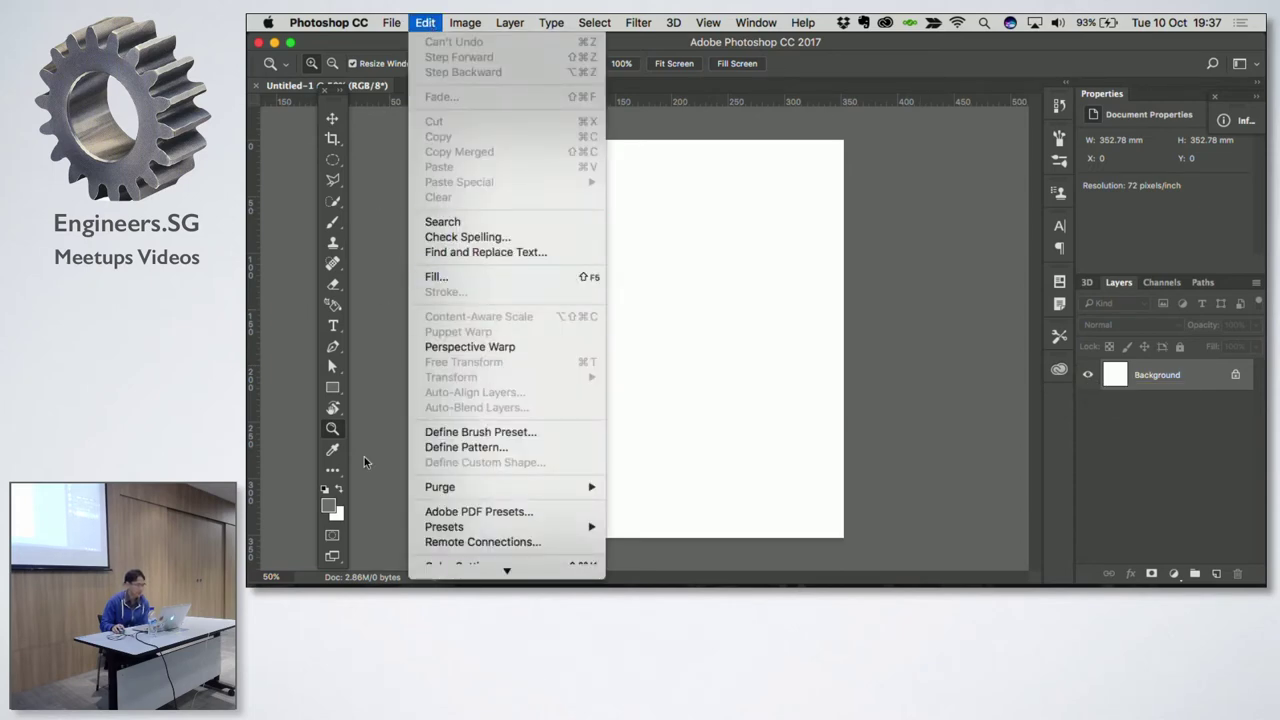
{"action": "left_click", "coordinate": [486, 280]}
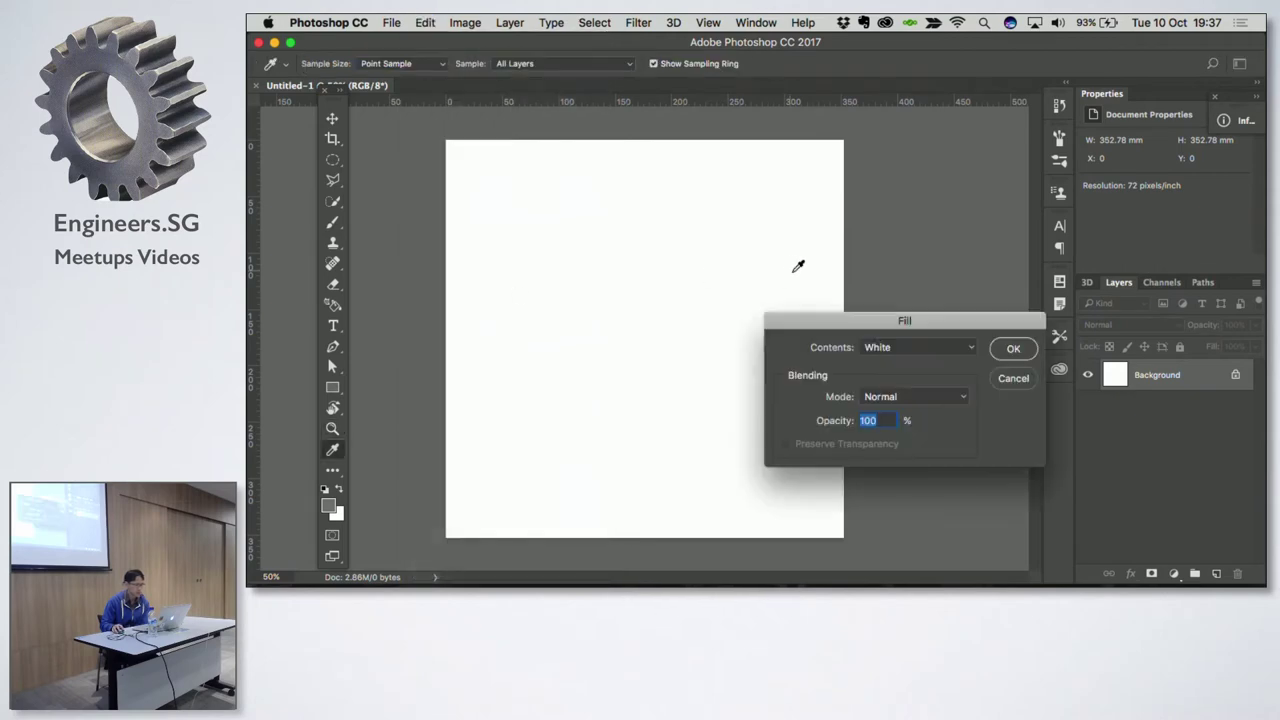
{"action": "left_click", "coordinate": [916, 347]}
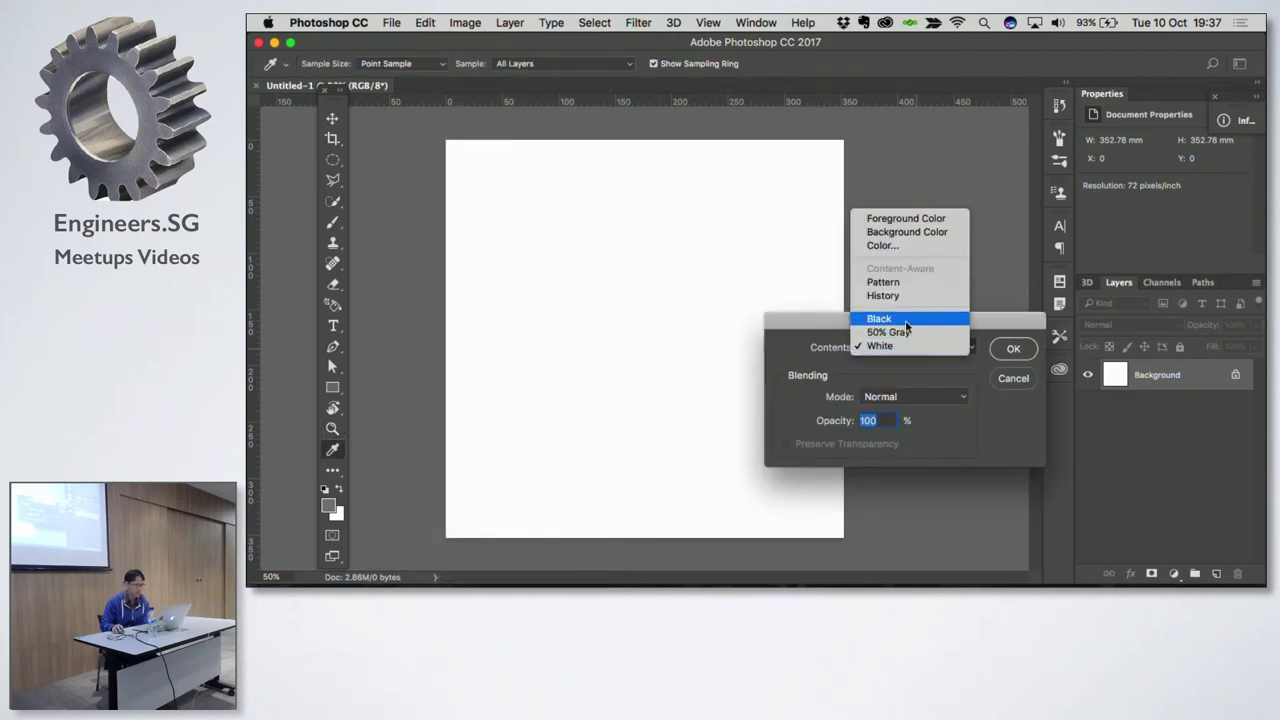
{"action": "left_click", "coordinate": [906, 218]}
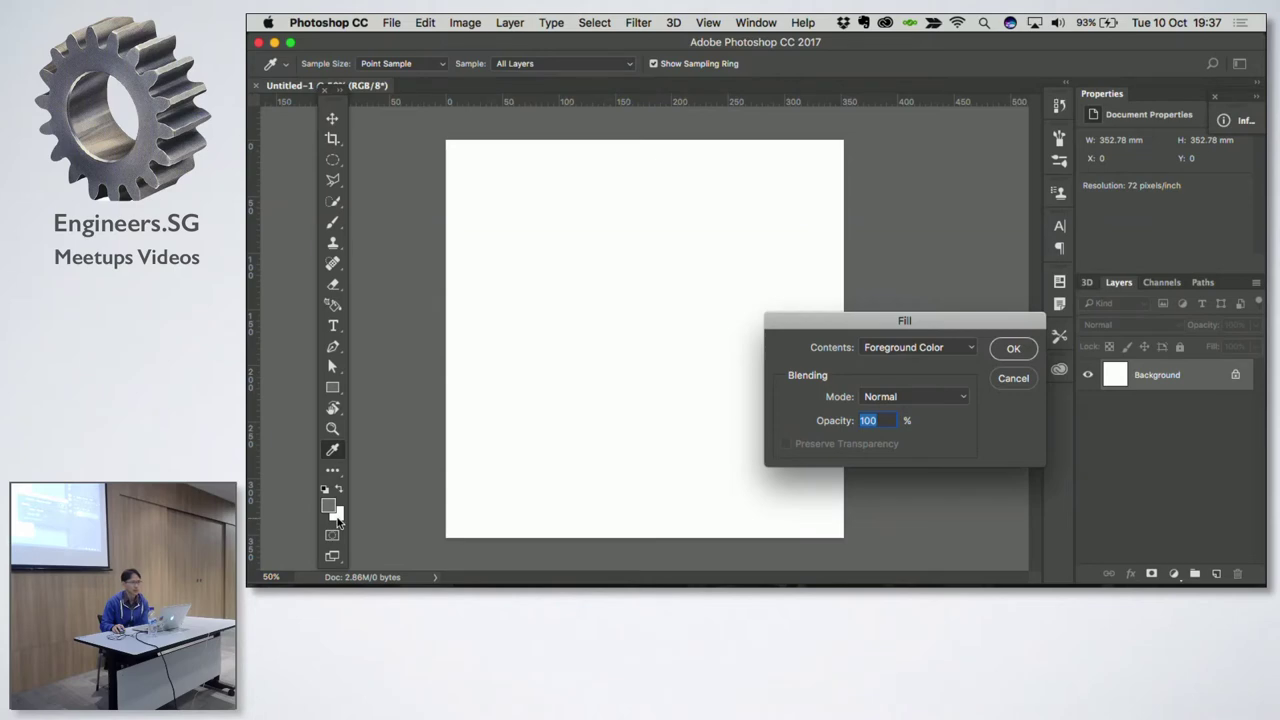
{"action": "left_click", "coordinate": [1013, 349]}
{"action": "key", "text": "z"}
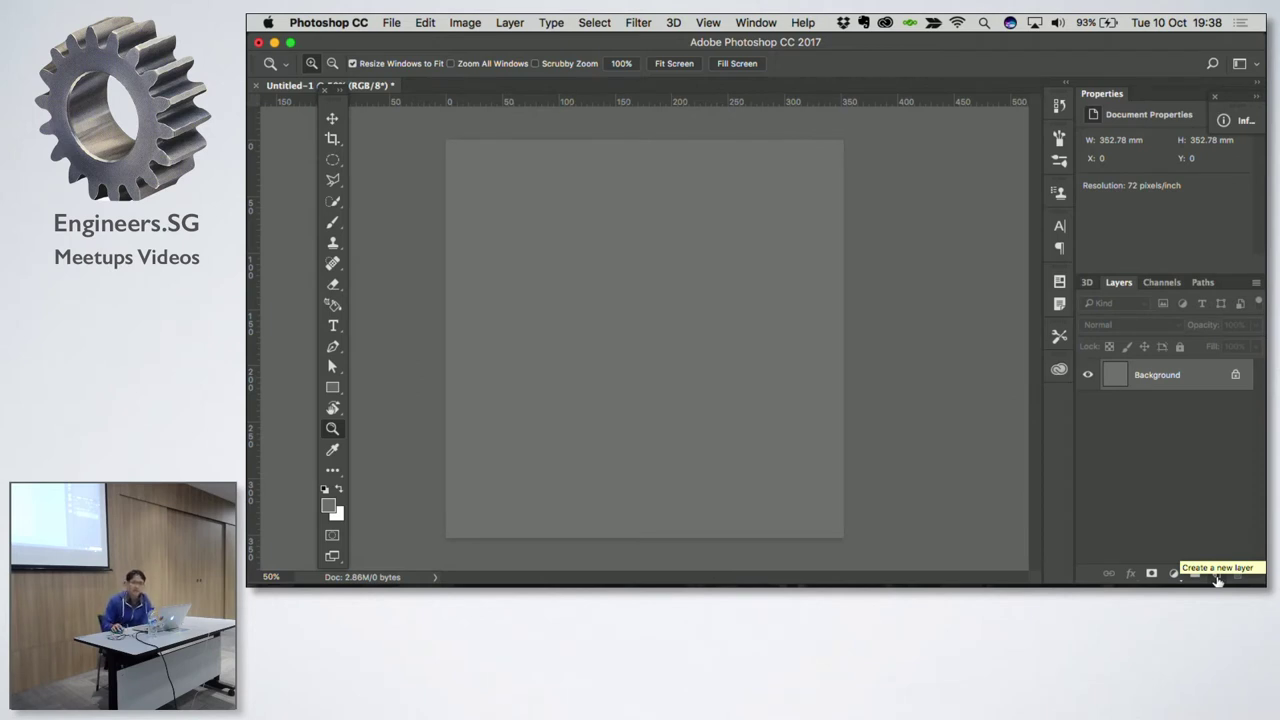
Step: On a new Layer 1, paint a red zig-zag stroke with a size-90 brush
{"action": "left_click", "coordinate": [1216, 577]}
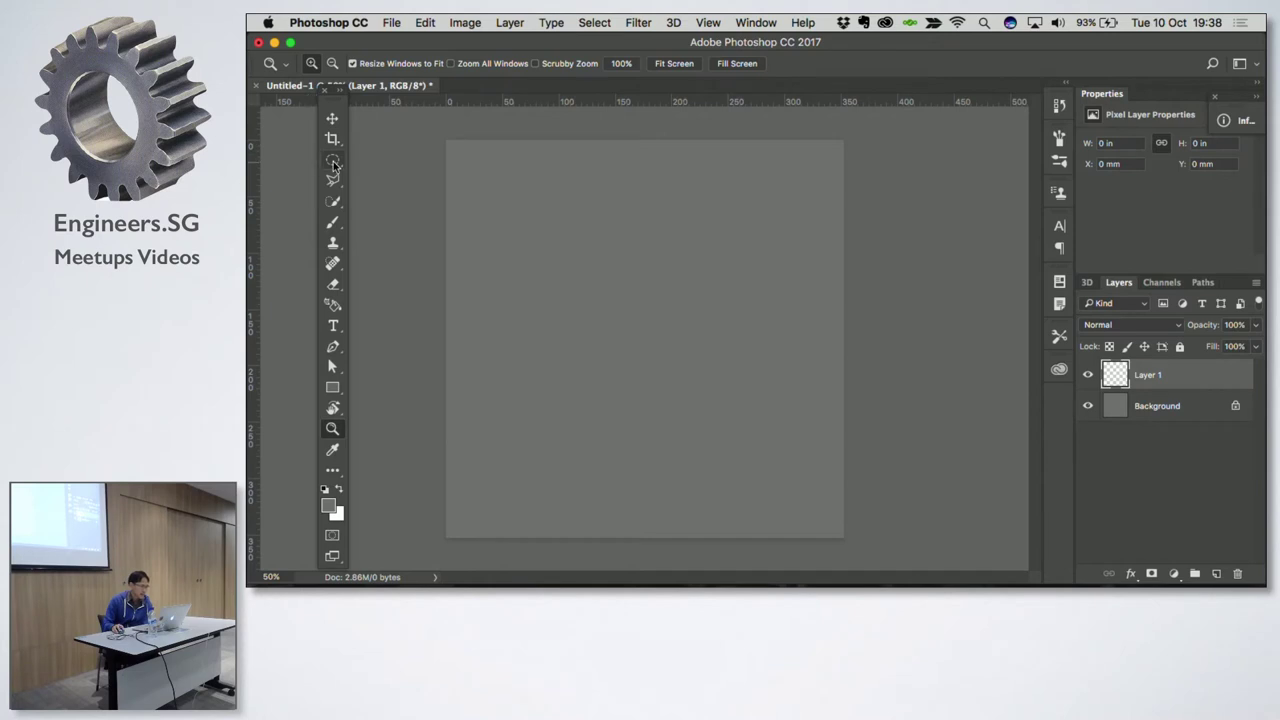
{"action": "left_click", "coordinate": [336, 227]}
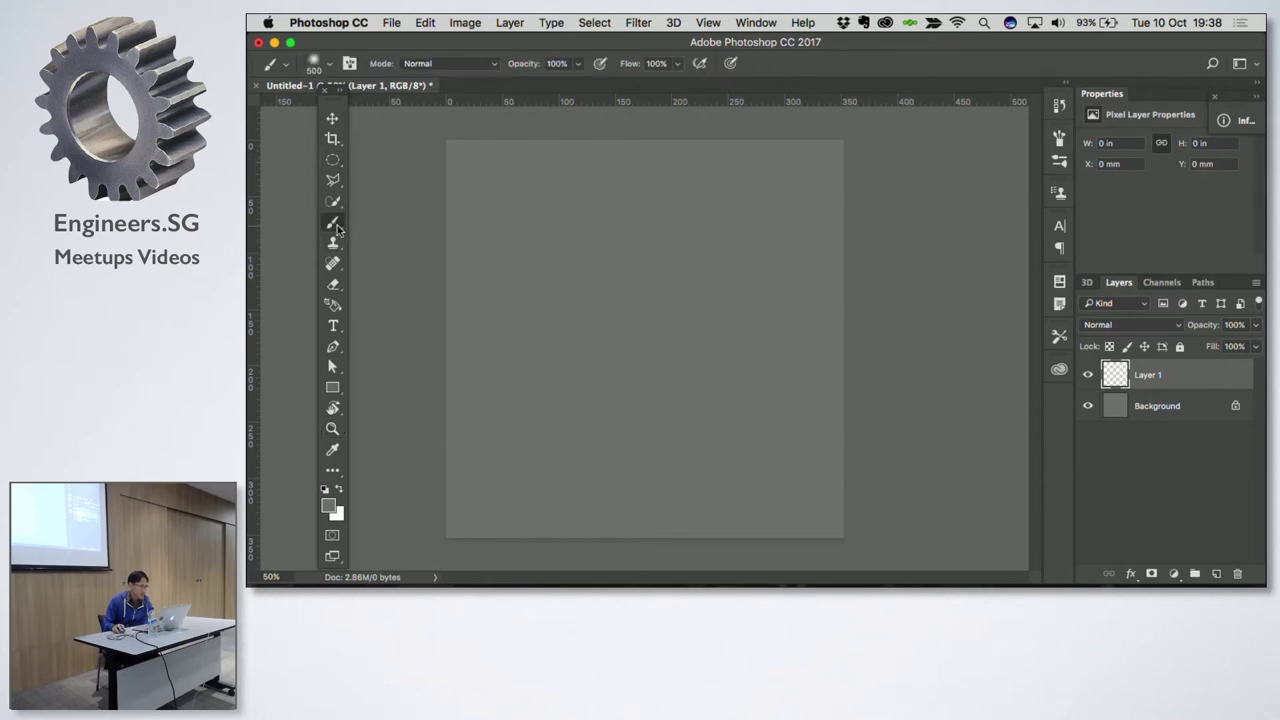
{"action": "left_click", "coordinate": [329, 506]}
{"action": "left_click_drag", "start_coordinate": [628, 264], "coordinate": [644, 255]}
{"action": "left_click", "coordinate": [690, 246]}
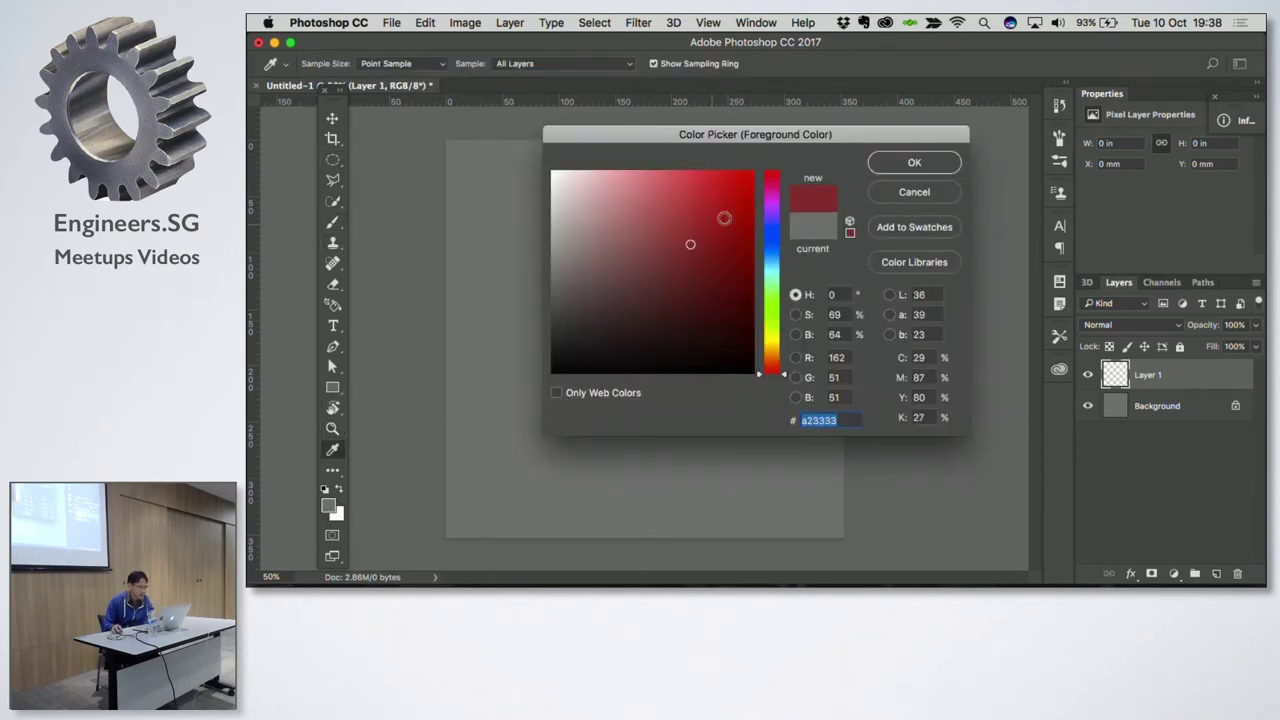
{"action": "left_click", "coordinate": [912, 162]}
{"action": "key", "text": "bracketleft"}
{"action": "key", "text": "bracketleft"}
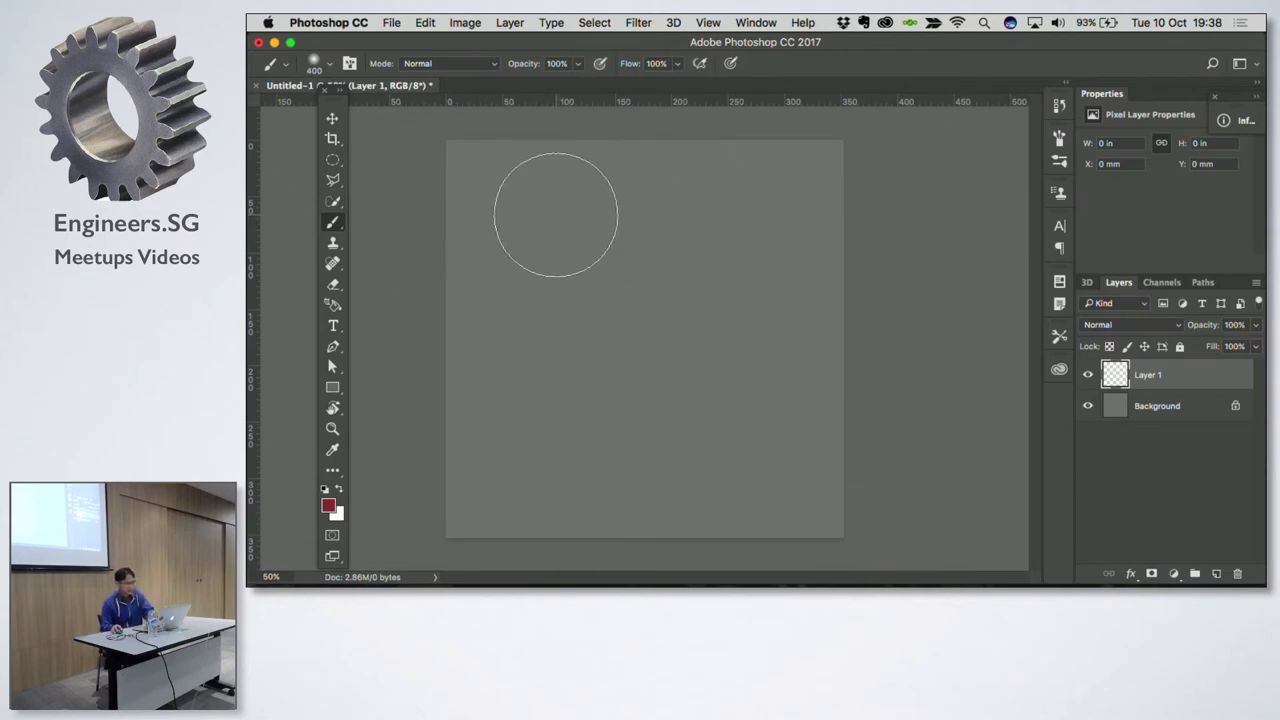
{"action": "key", "text": "bracketleft"}
{"action": "key", "text": "bracketleft"}
{"action": "key", "text": "bracketleft"}
{"action": "key", "text": "bracketleft"}
{"action": "key", "text": "bracketleft"}
{"action": "key", "text": "bracketleft"}
{"action": "key", "text": "bracketleft"}
{"action": "key", "text": "bracketleft"}
{"action": "mouse_move", "coordinate": [519, 168]}
{"action": "left_mouse_down"}
{"action": "mouse_move", "coordinate": [674, 309]}
{"action": "mouse_move", "coordinate": [706, 397]}
{"action": "mouse_move", "coordinate": [820, 485]}
{"action": "left_mouse_up"}
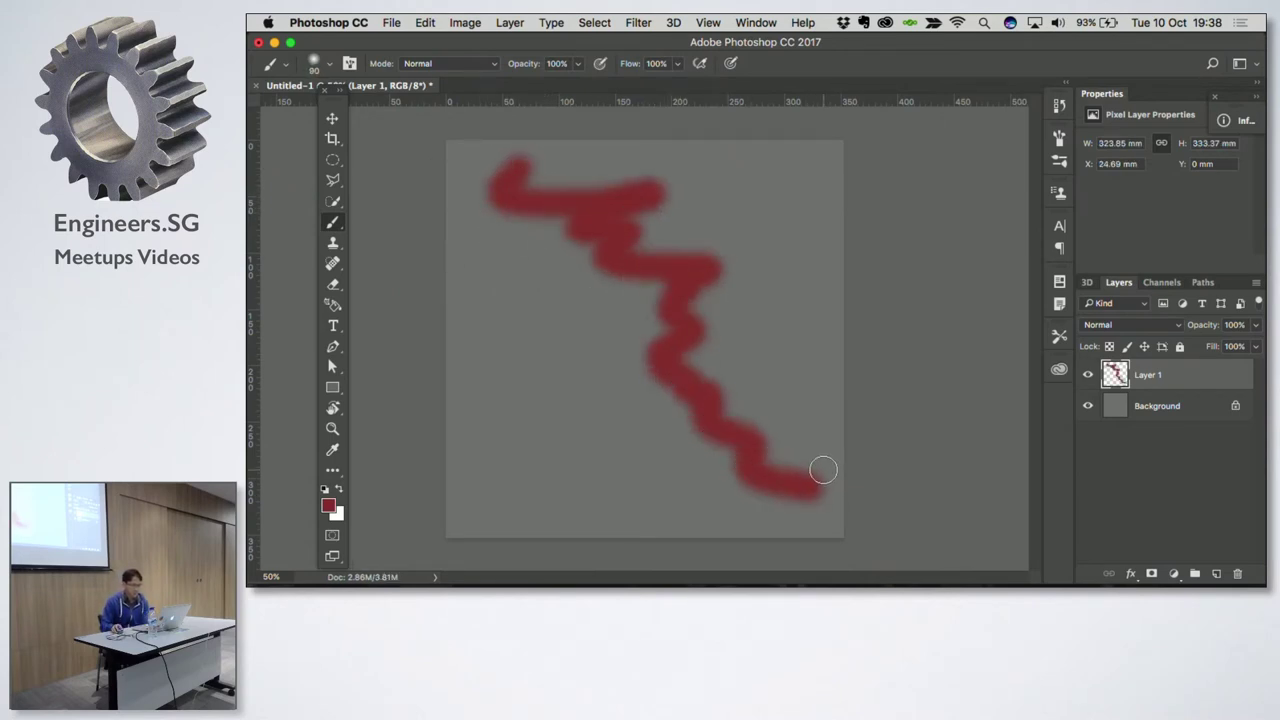
Step: On a new Layer 2, paint a blue stroke from upper right to lower left
{"action": "left_click", "coordinate": [1216, 575]}
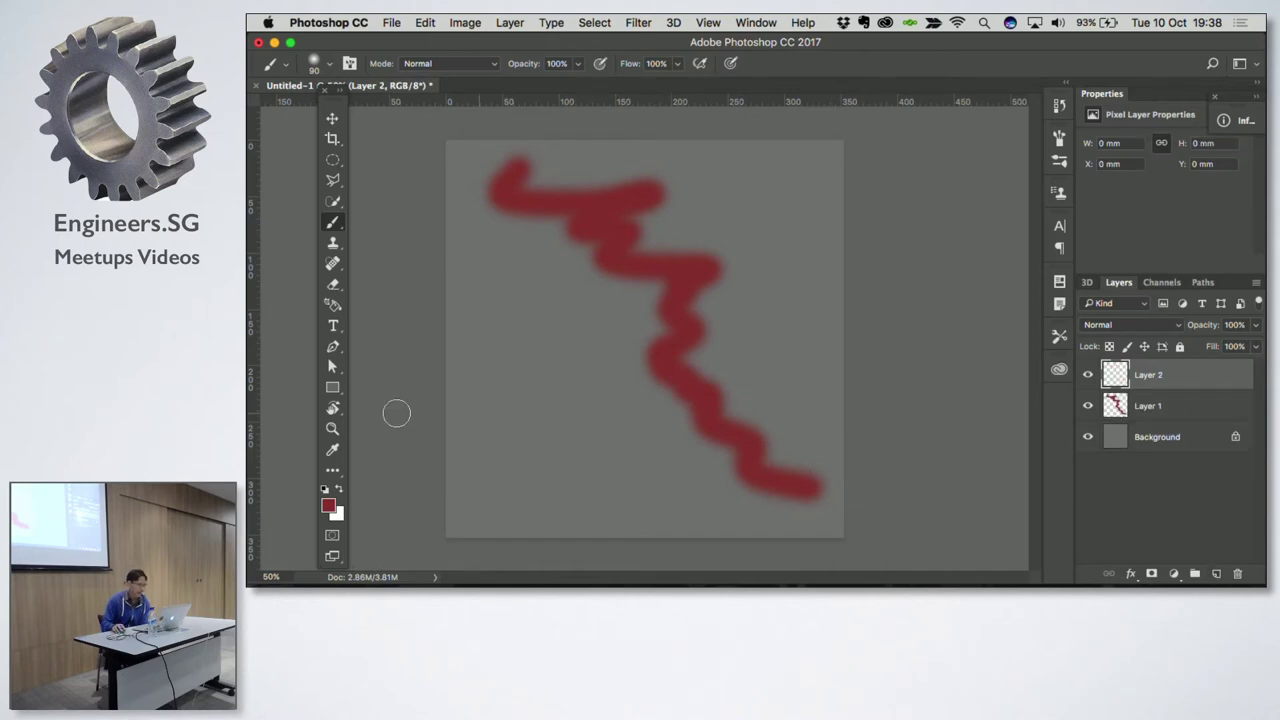
{"action": "left_click", "coordinate": [328, 505]}
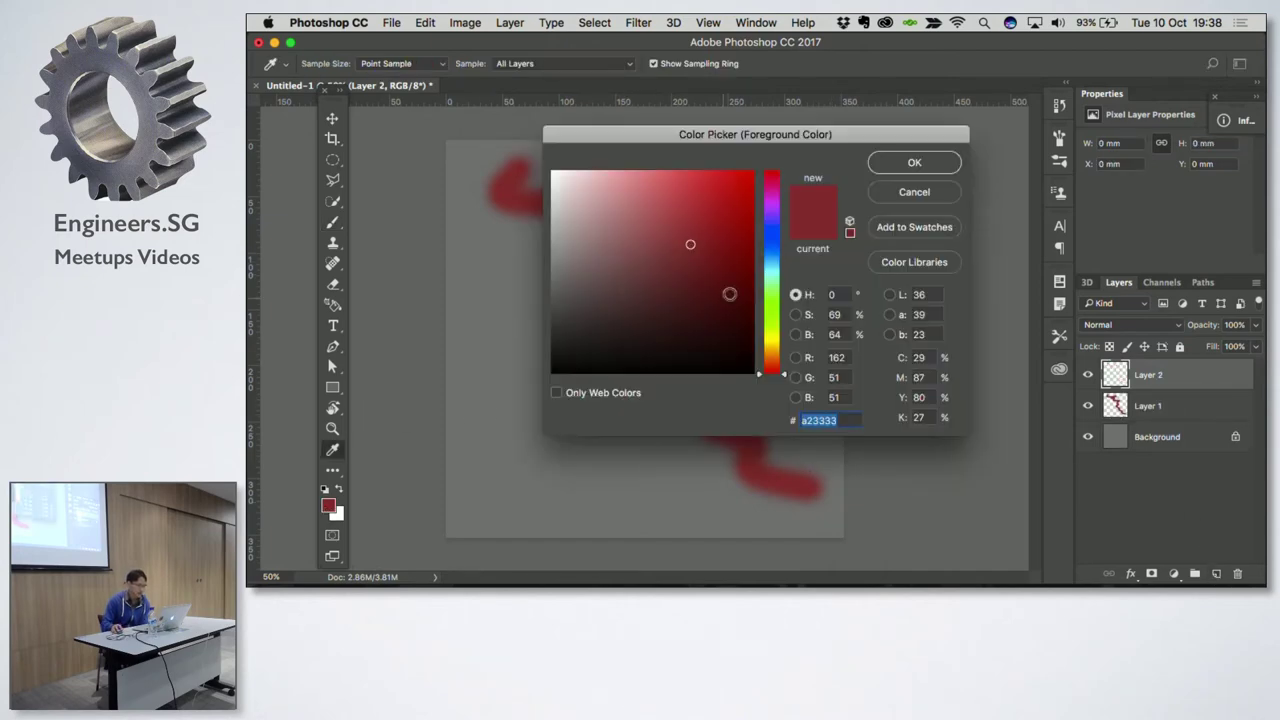
{"action": "left_click", "coordinate": [771, 242]}
{"action": "left_click", "coordinate": [912, 161]}
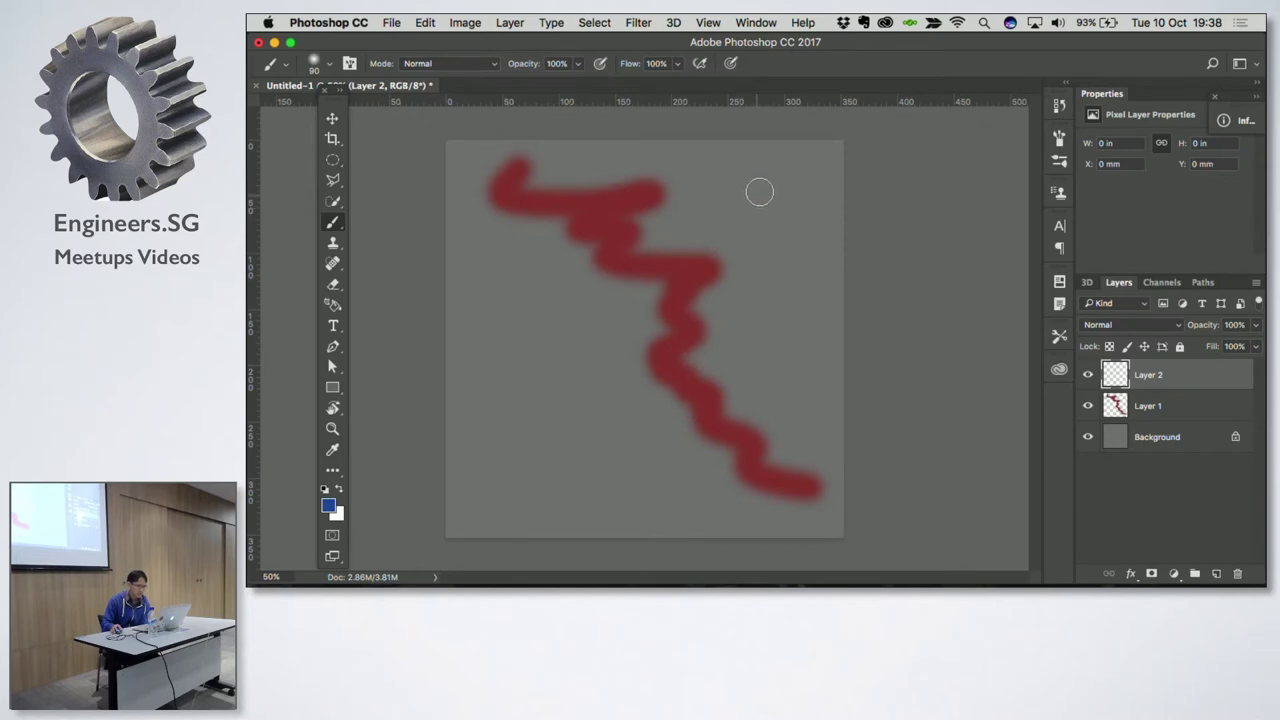
{"action": "left_click_drag", "start_coordinate": [762, 190], "coordinate": [549, 453]}
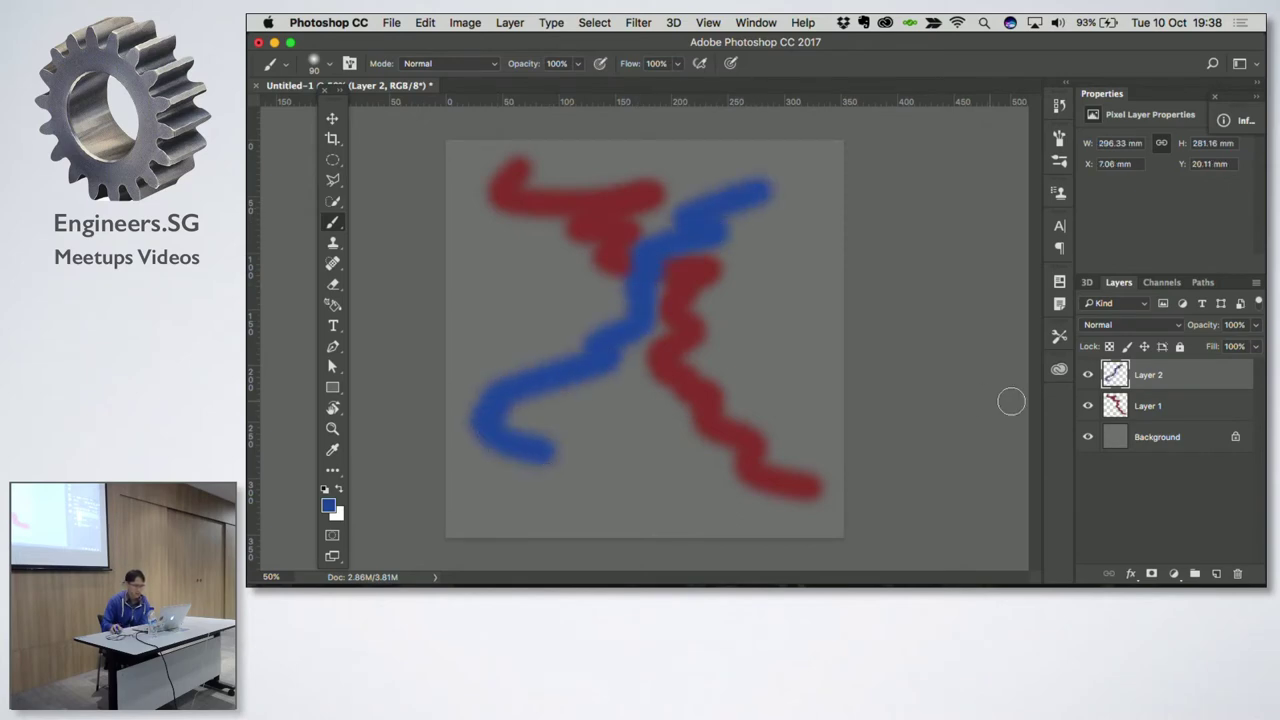
Step: On a new Layer 3, paint a bright green stroke across the lower middle
{"action": "left_click", "coordinate": [1216, 575]}
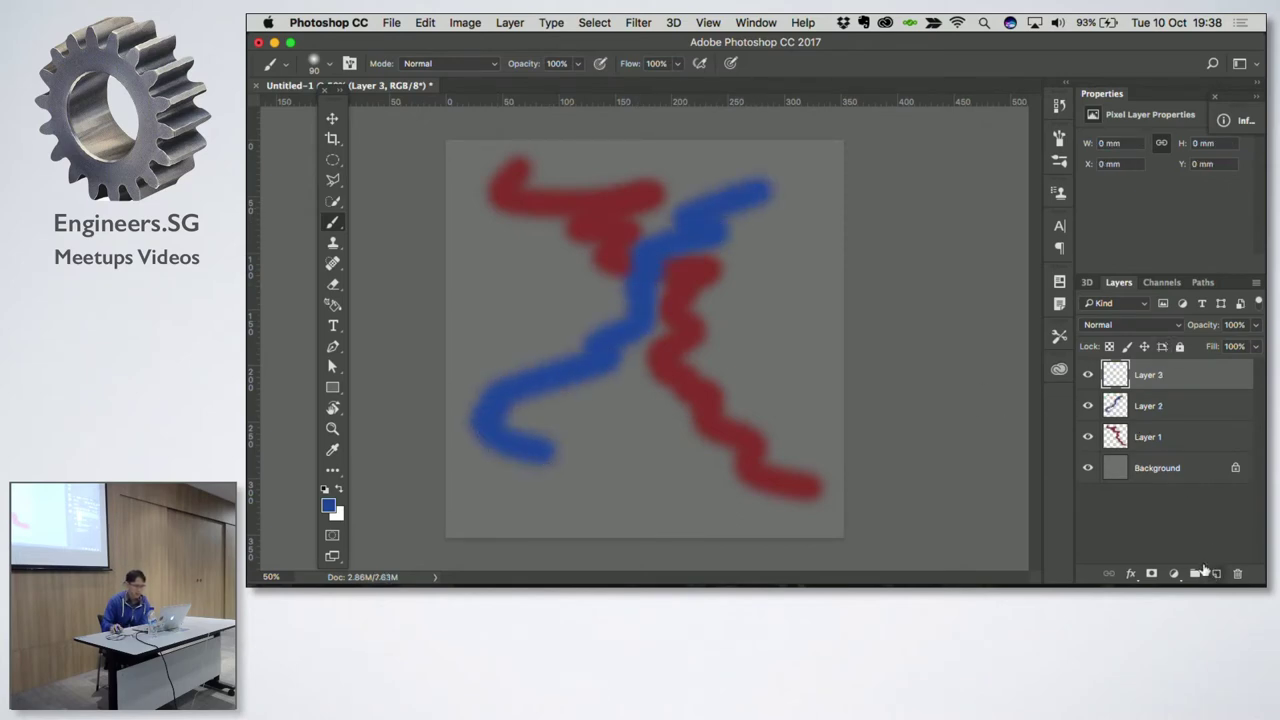
{"action": "left_click", "coordinate": [329, 506]}
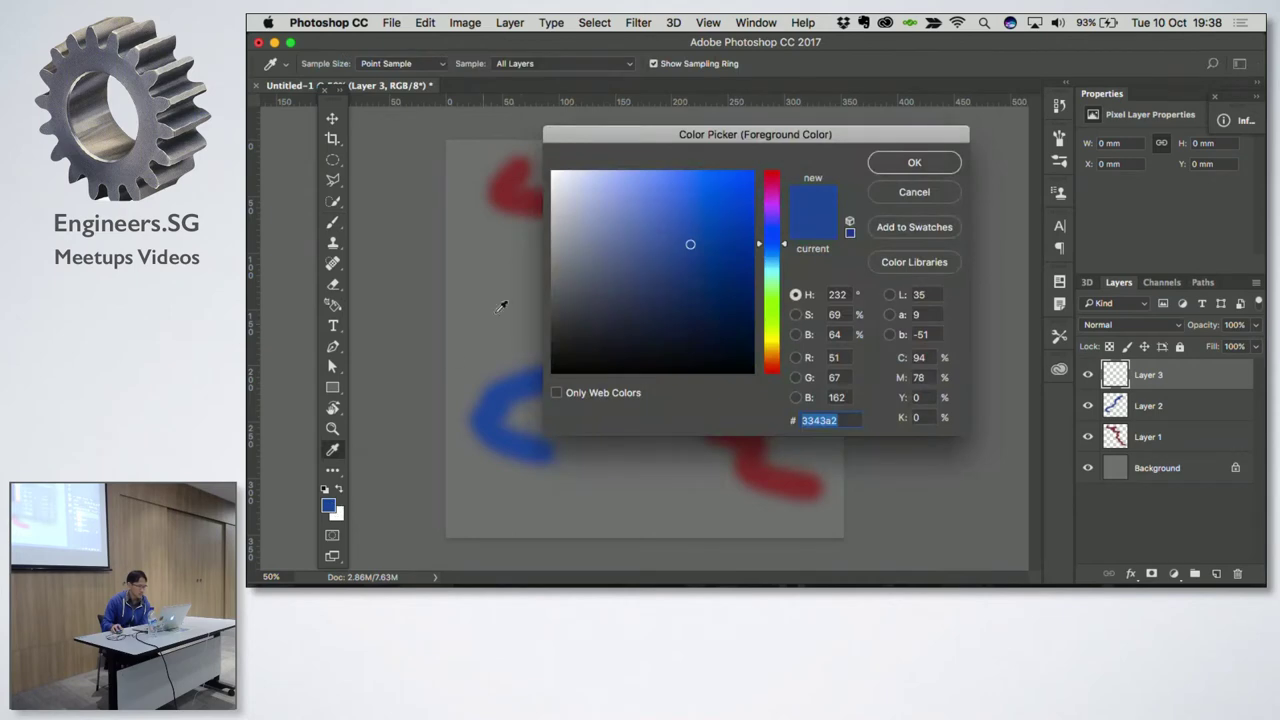
{"action": "left_click", "coordinate": [771, 317]}
{"action": "left_click_drag", "start_coordinate": [664, 258], "coordinate": [698, 203]}
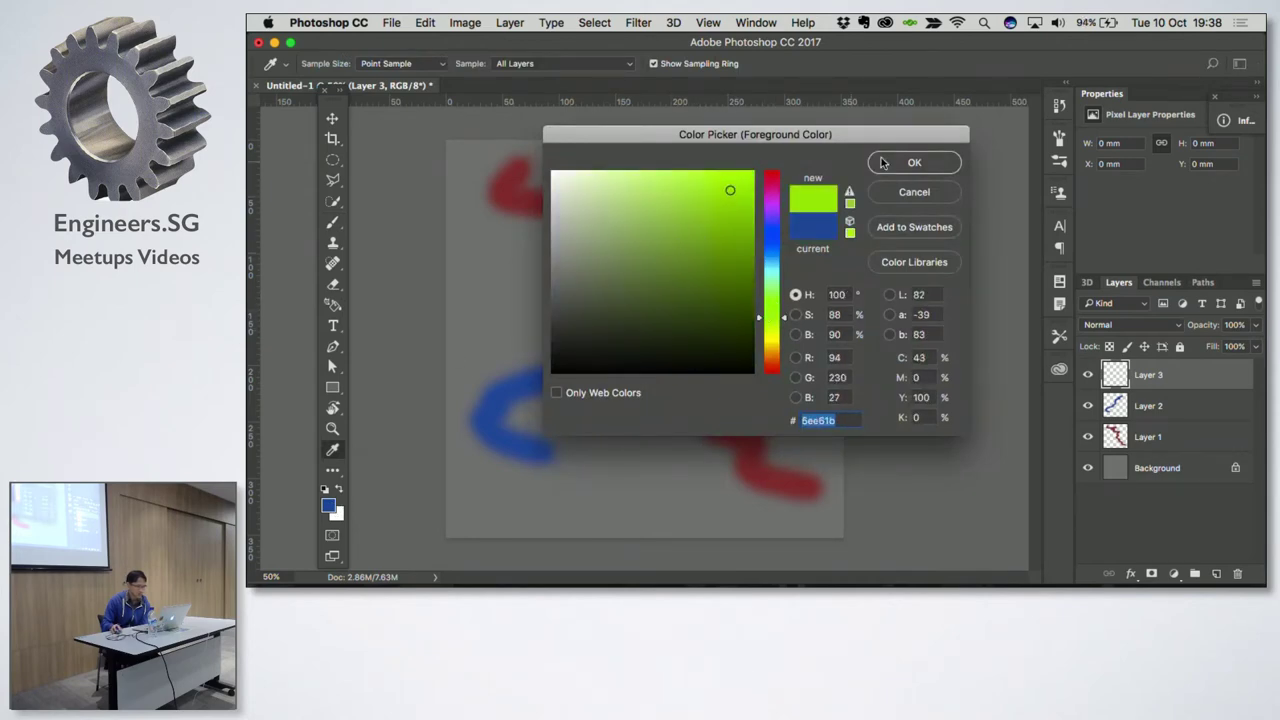
{"action": "left_click", "coordinate": [914, 162]}
{"action": "mouse_move", "coordinate": [527, 315]}
{"action": "left_mouse_down"}
{"action": "mouse_move", "coordinate": [724, 441]}
{"action": "mouse_move", "coordinate": [780, 326]}
{"action": "left_mouse_up"}
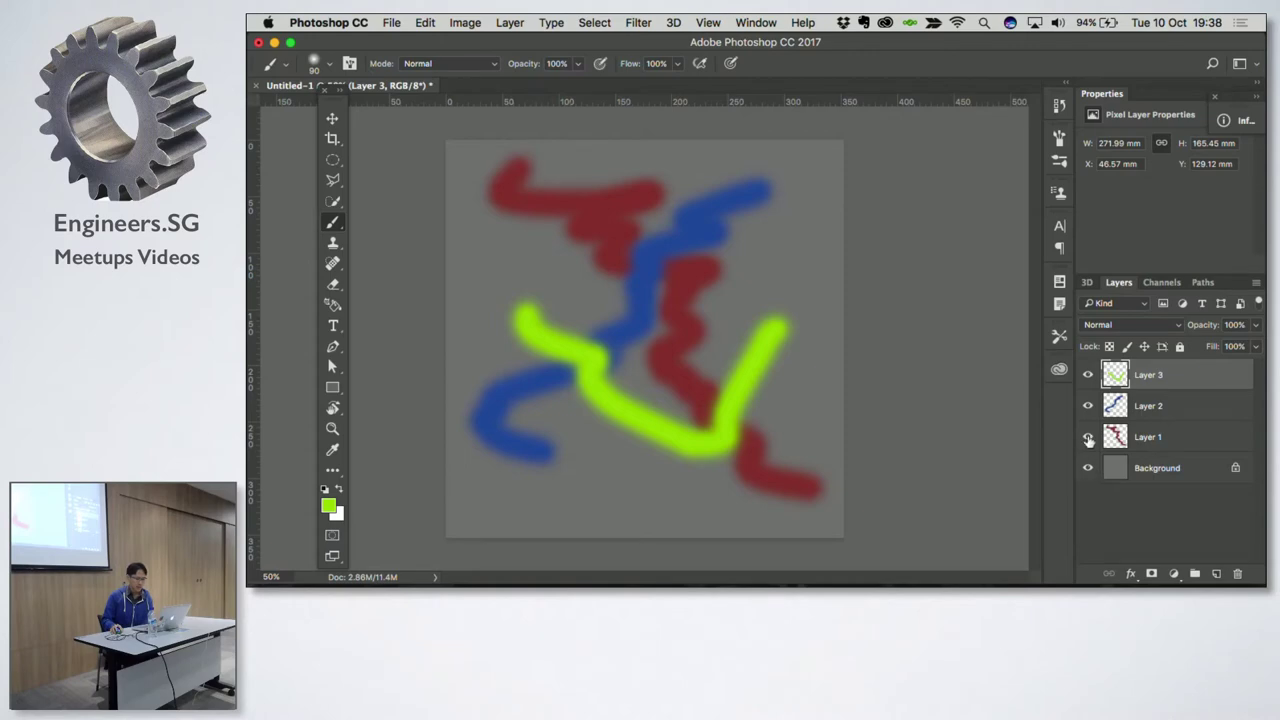
Step: Reorder the stroke layers to red, green, blue from the top, then hide all four layers
{"action": "left_click_drag", "start_coordinate": [1089, 440], "coordinate": [1088, 374]}
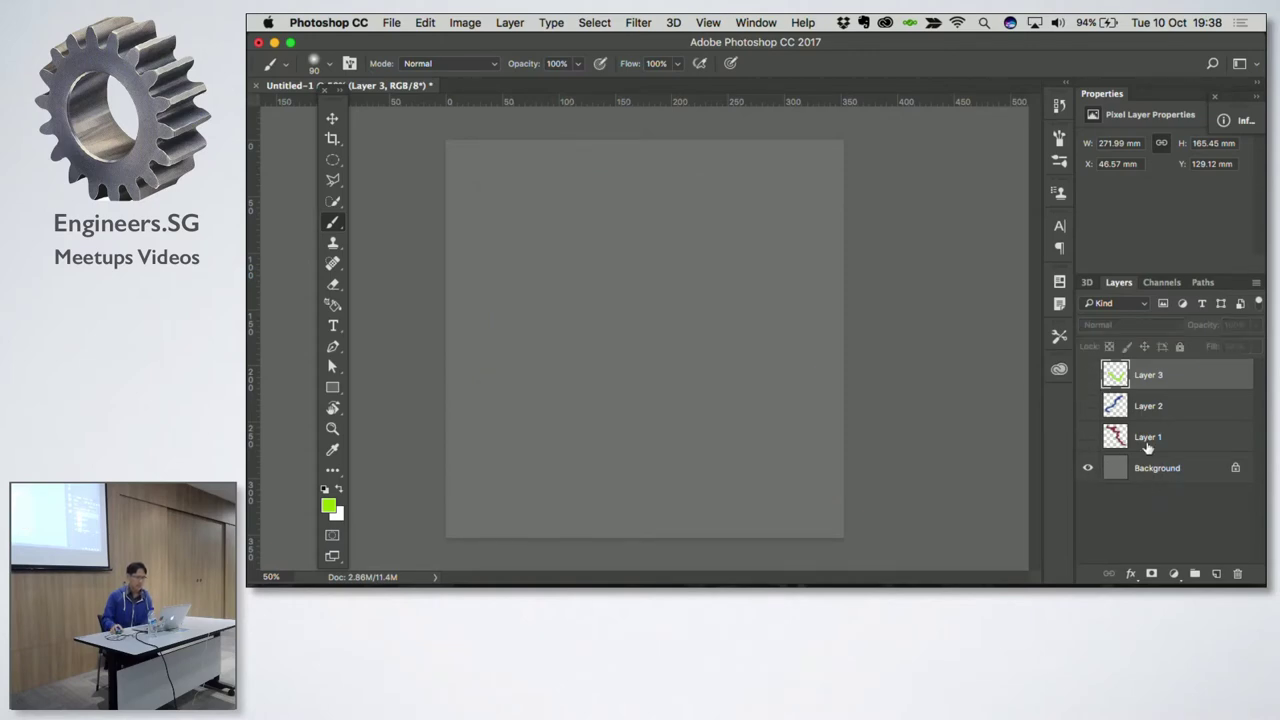
{"action": "left_click", "coordinate": [1089, 437]}
{"action": "left_click", "coordinate": [1089, 406]}
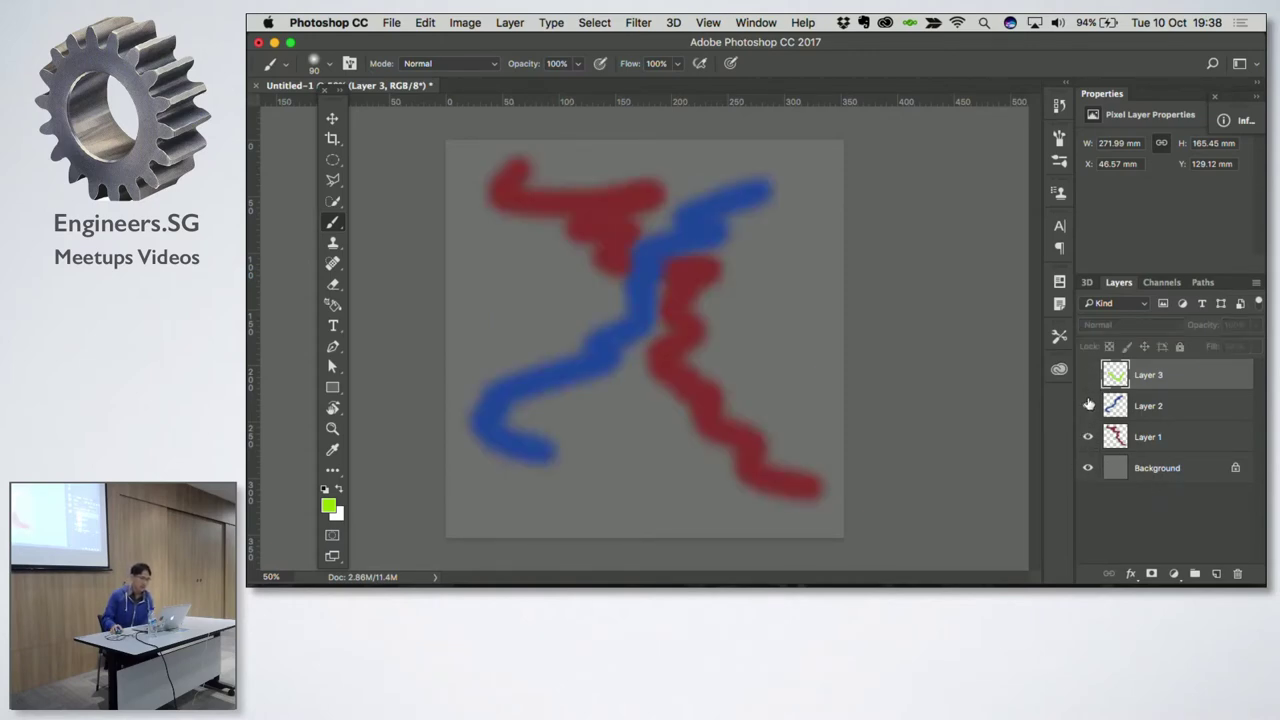
{"action": "left_click", "coordinate": [1089, 376]}
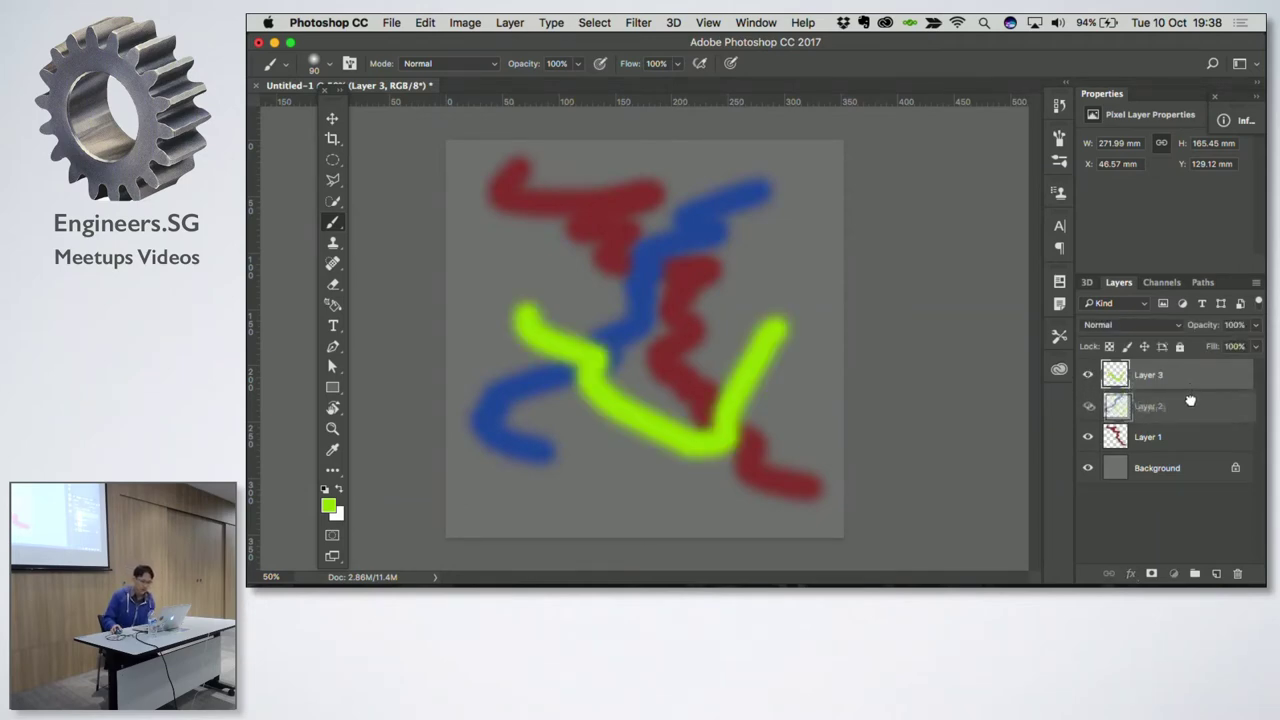
{"action": "left_click_drag", "start_coordinate": [1188, 373], "coordinate": [1191, 421]}
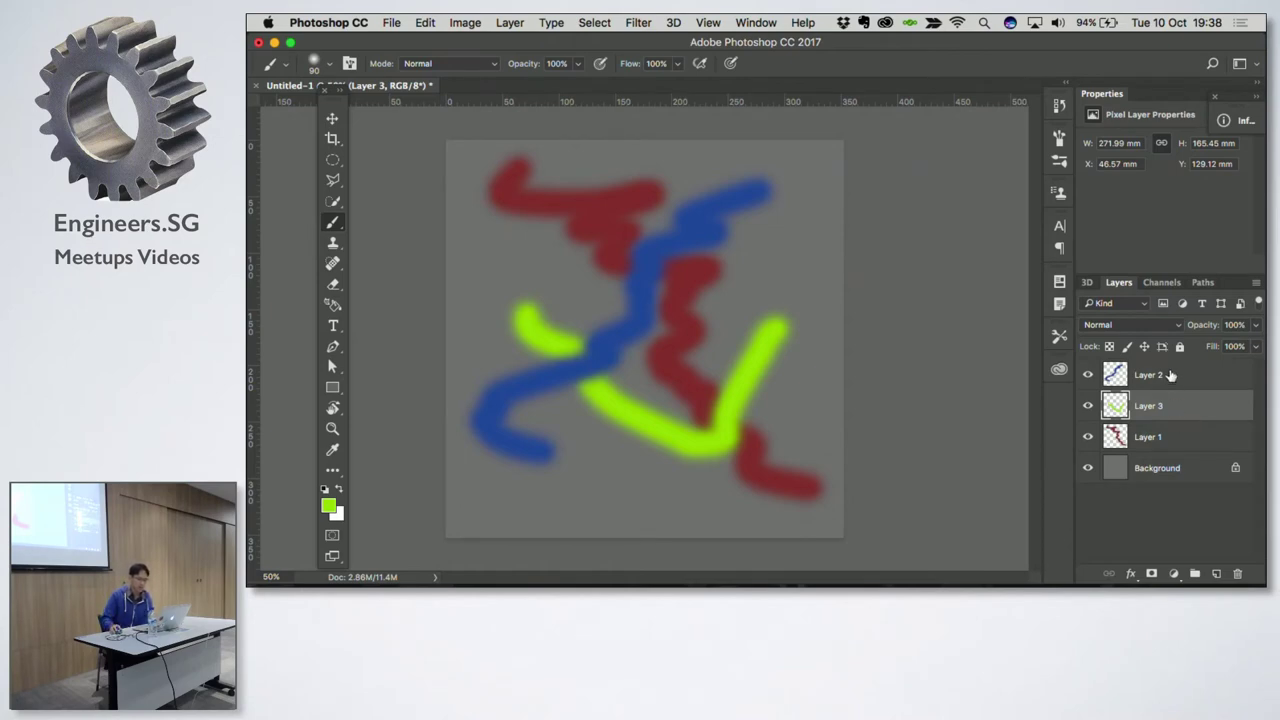
{"action": "mouse_move", "coordinate": [1171, 375]}
{"action": "left_mouse_down"}
{"action": "mouse_move", "coordinate": [1170, 424]}
{"action": "mouse_move", "coordinate": [1187, 365]}
{"action": "left_mouse_up"}
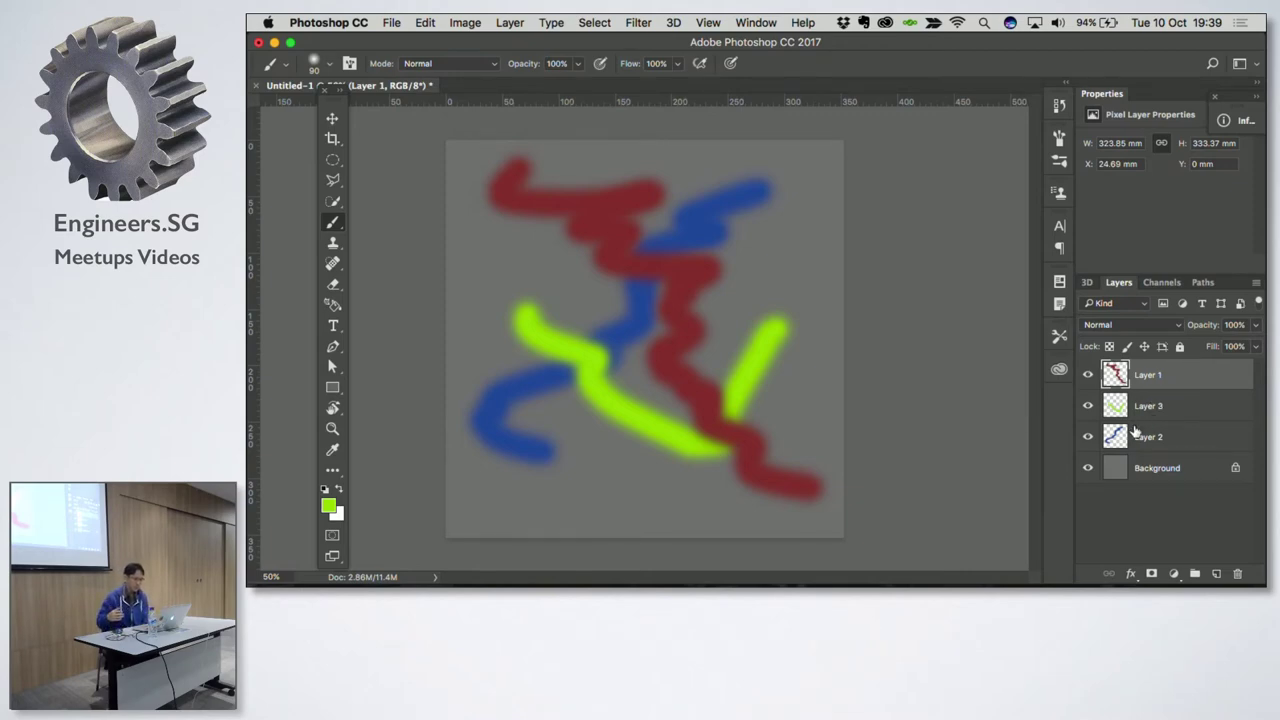
{"action": "left_click", "coordinate": [1088, 468]}
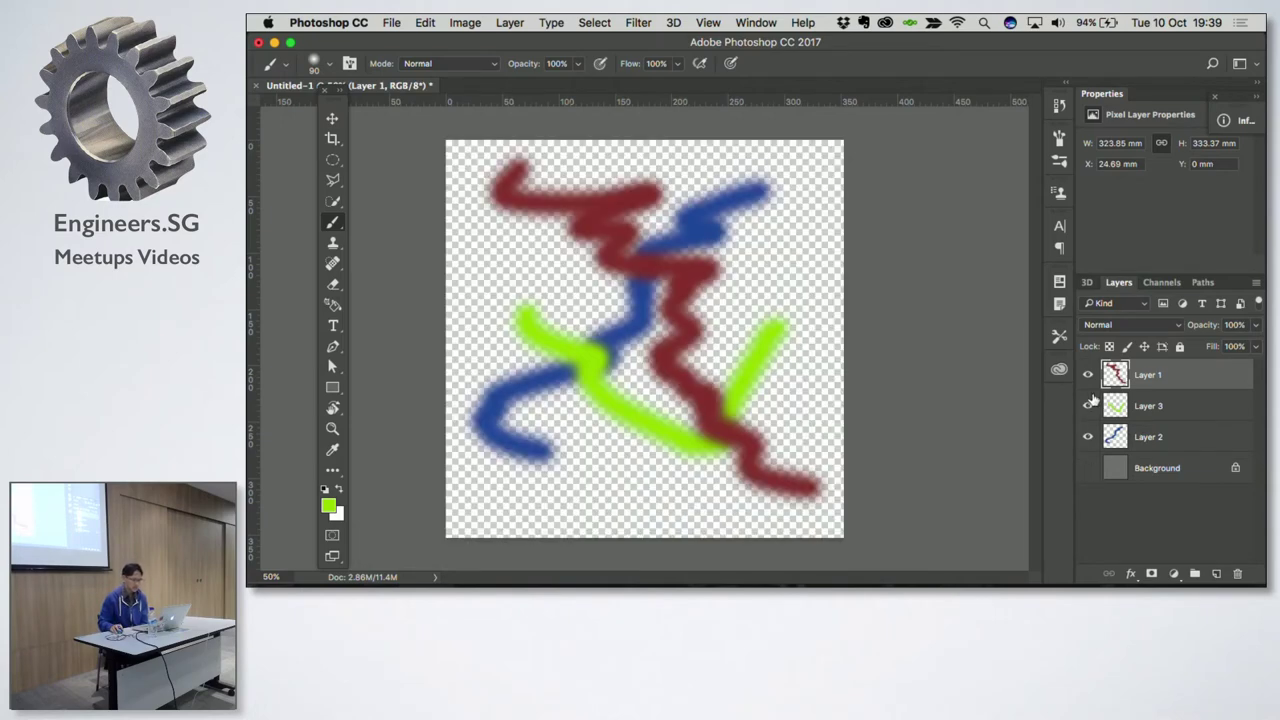
{"action": "left_click_drag", "start_coordinate": [1088, 372], "coordinate": [1097, 438]}
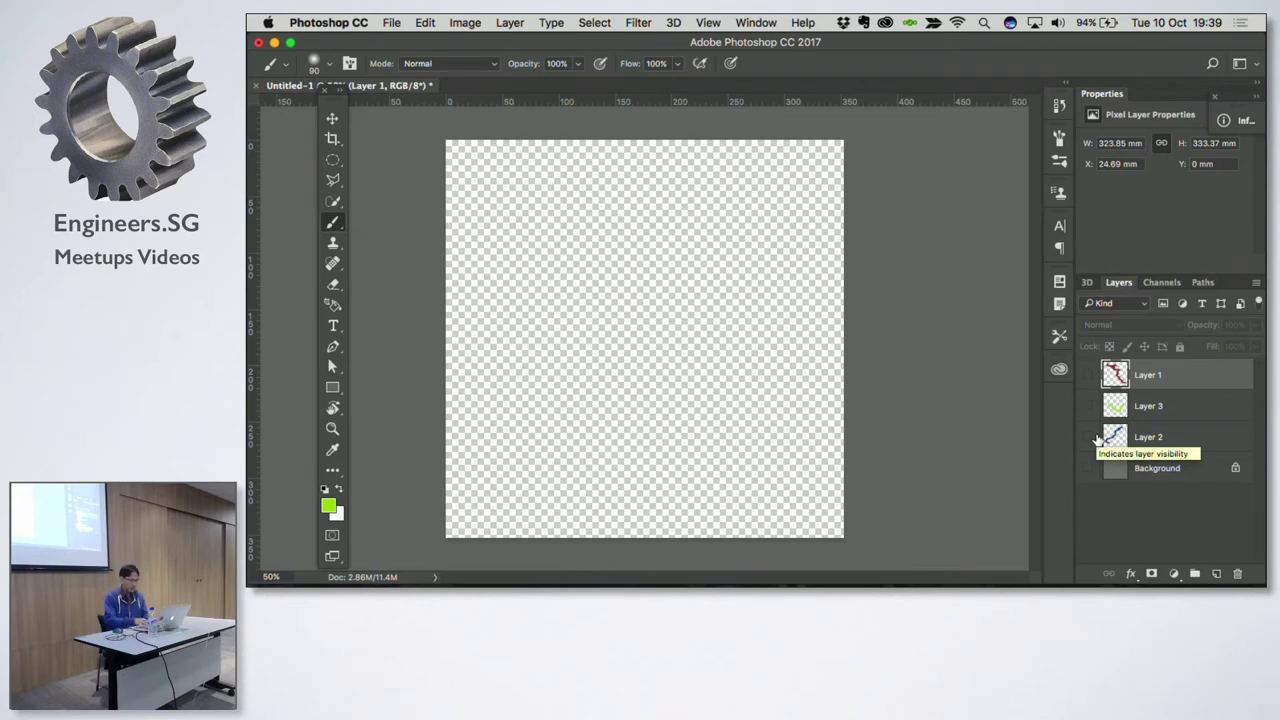
Step: Create a new 1000 x 1000 document, Untitled-2, and switch between the two tabs
{"action": "key", "text": "super+n"}
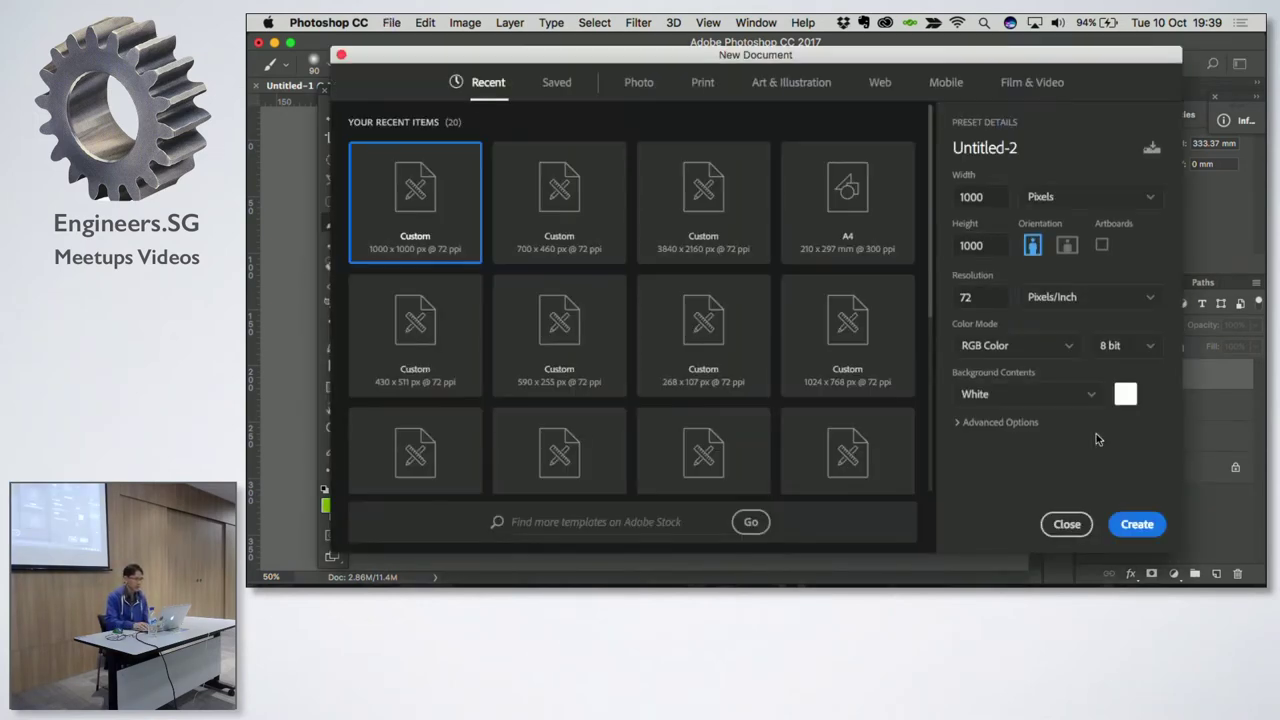
{"action": "key", "text": "Return"}
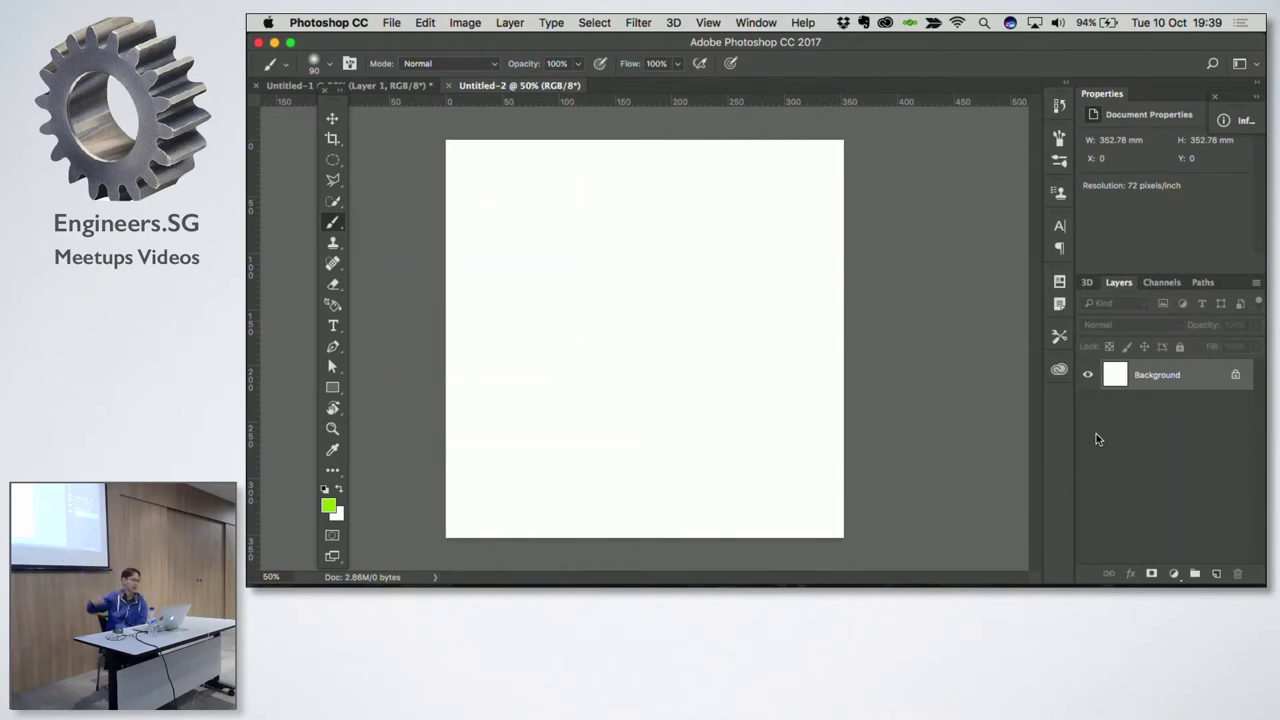
{"action": "left_click", "coordinate": [368, 86]}
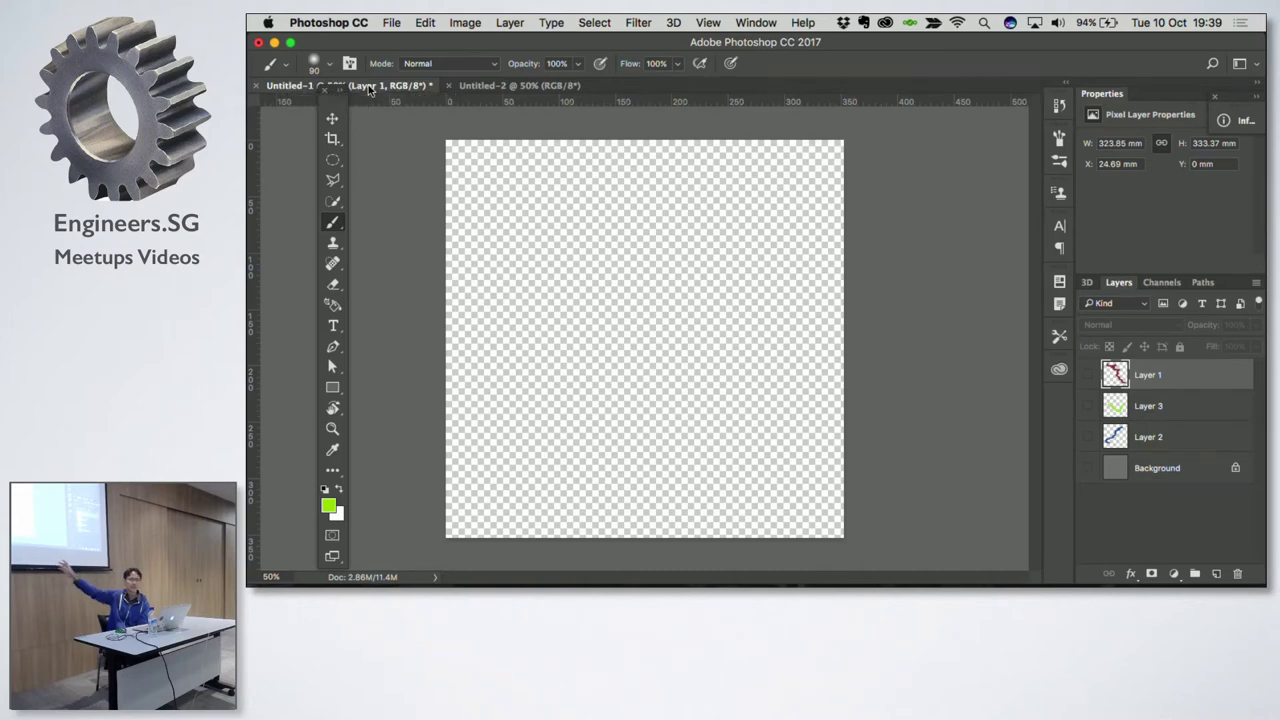
{"action": "left_click", "coordinate": [531, 87]}
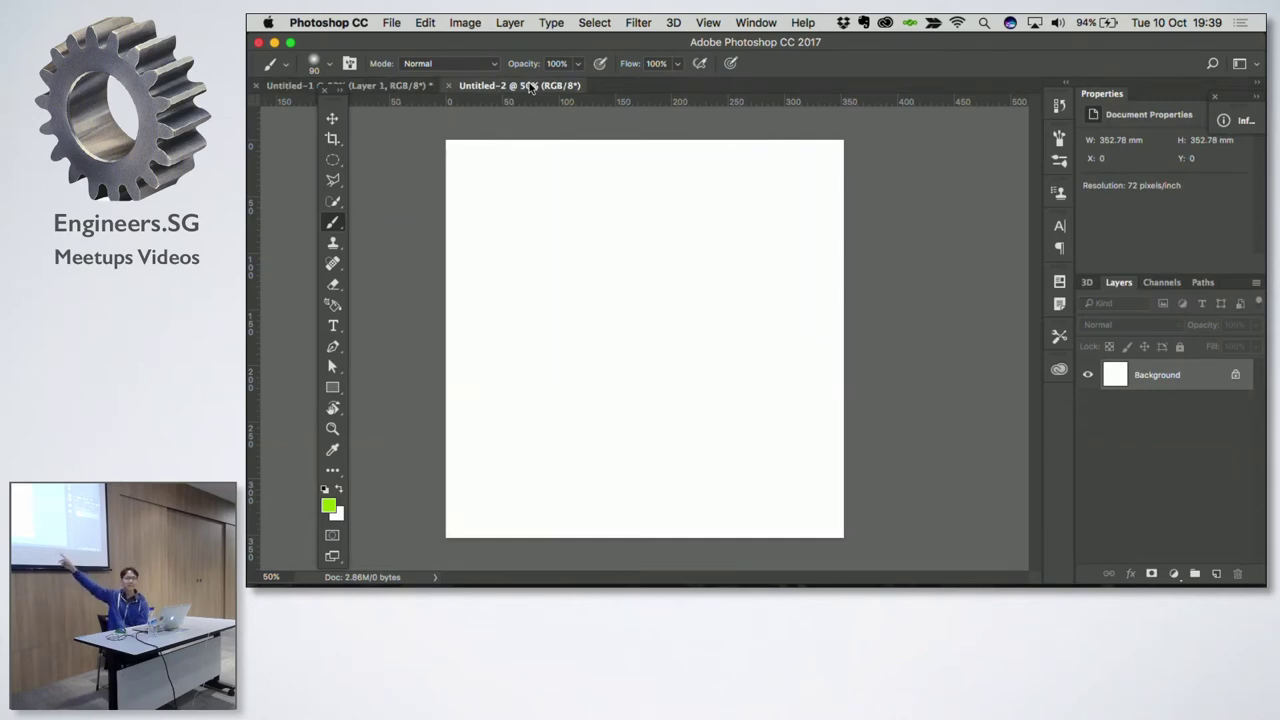
{"action": "left_click", "coordinate": [390, 87]}
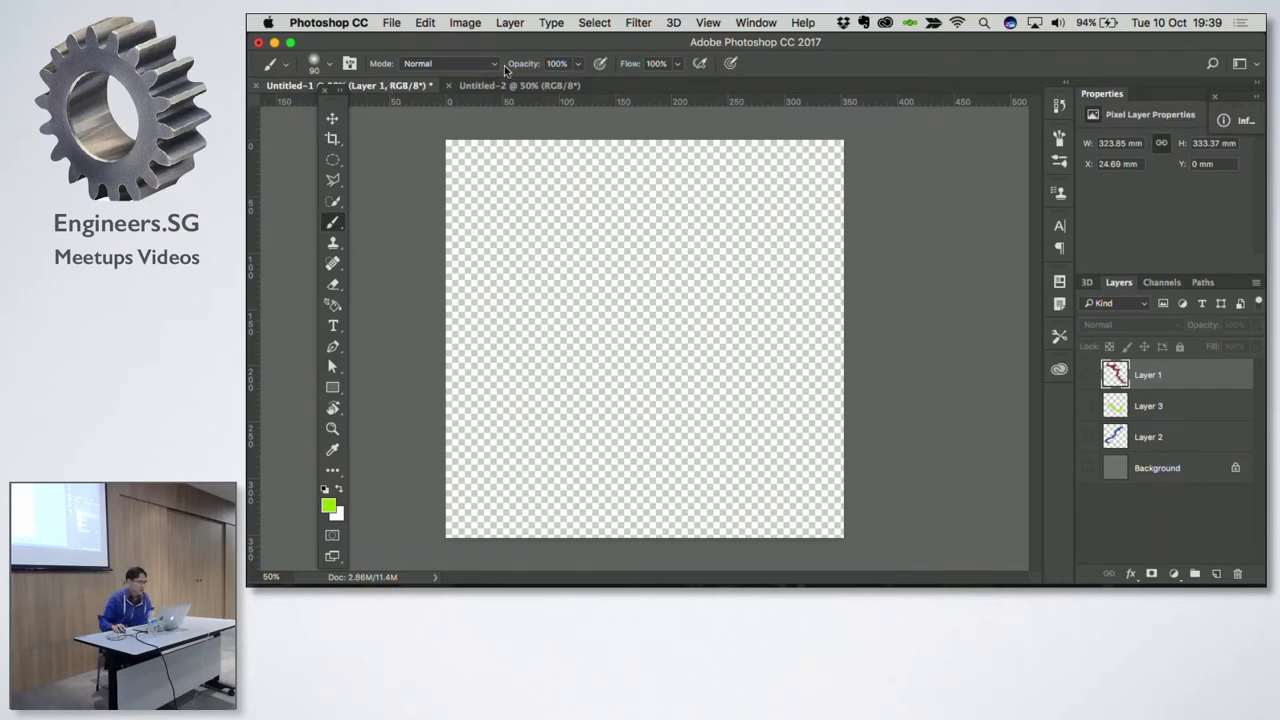
Step: Detach Untitled-1 from the tab bar into its own floating window
{"action": "left_click", "coordinate": [507, 87]}
{"action": "left_click", "coordinate": [416, 87]}
{"action": "mouse_move", "coordinate": [420, 87]}
{"action": "left_mouse_down"}
{"action": "mouse_move", "coordinate": [696, 210]}
{"action": "mouse_move", "coordinate": [728, 155]}
{"action": "left_mouse_up"}
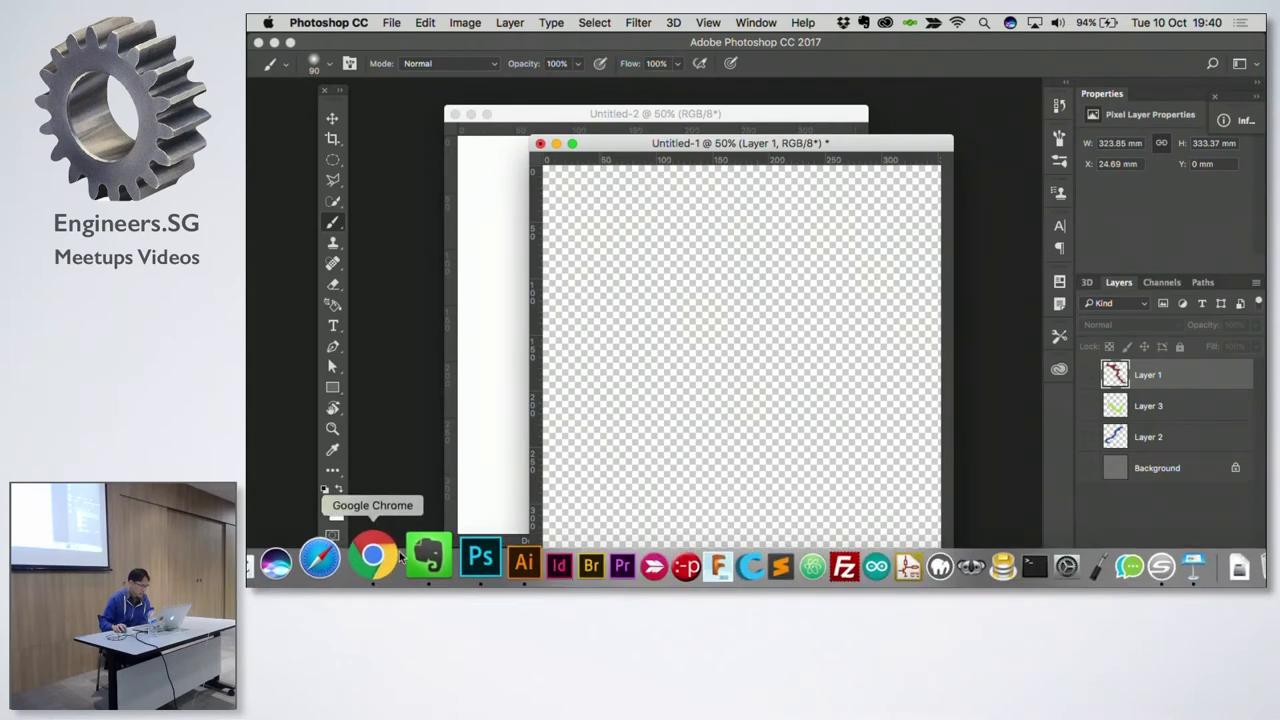
{"action": "left_click", "coordinate": [396, 558]}
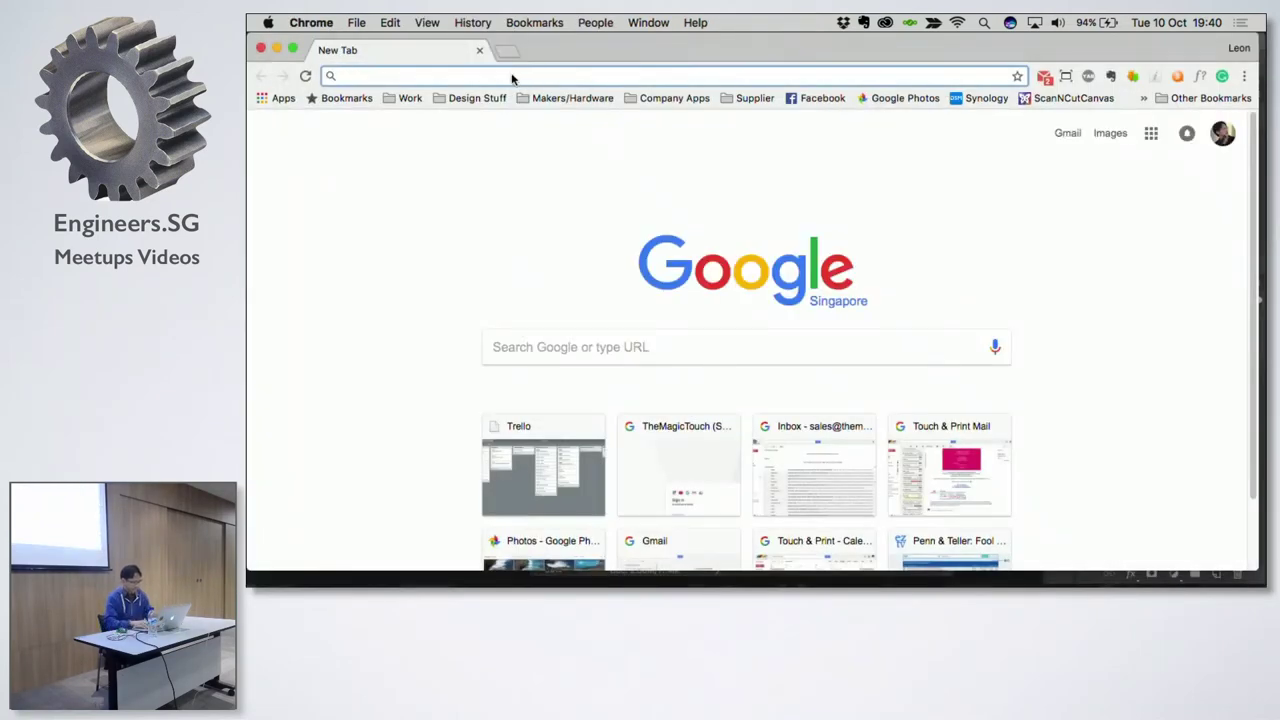
Step: Open images.google.com and search for 'cartoon'
{"action": "type", "text": "images.google.com"}
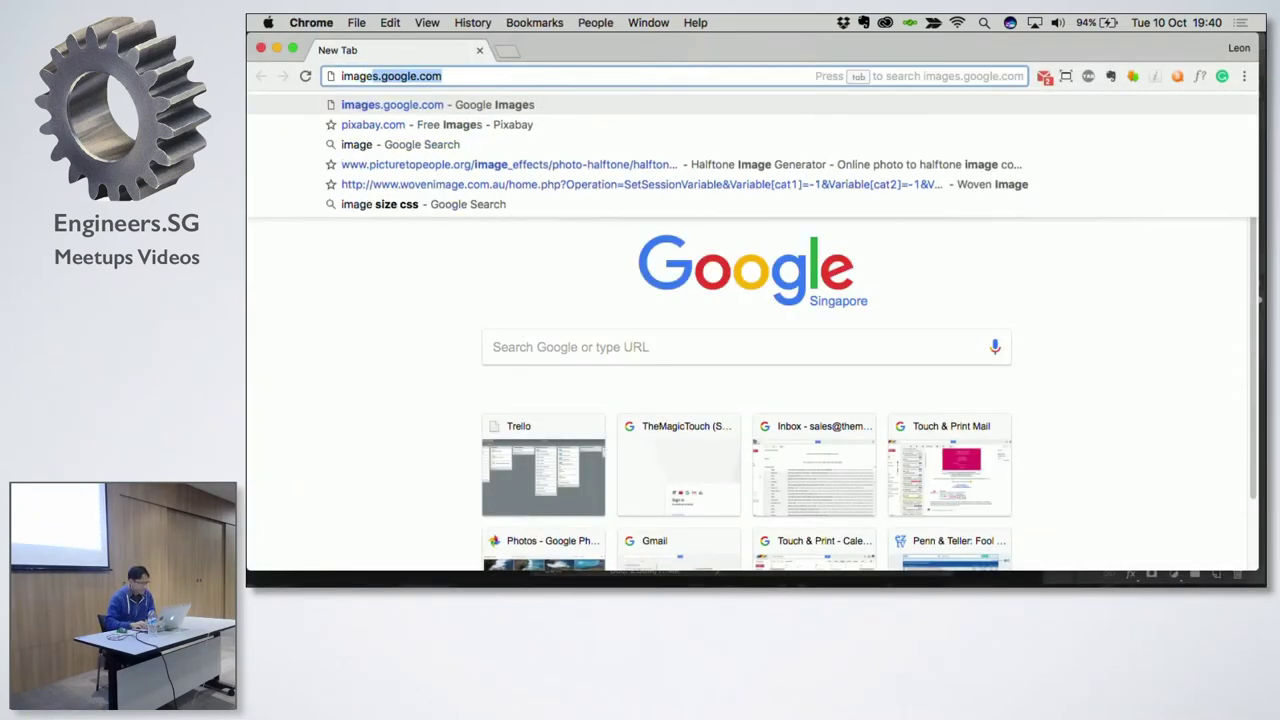
{"action": "key", "text": "Right"}
{"action": "key", "text": "Return"}
{"action": "type", "text": "c"}
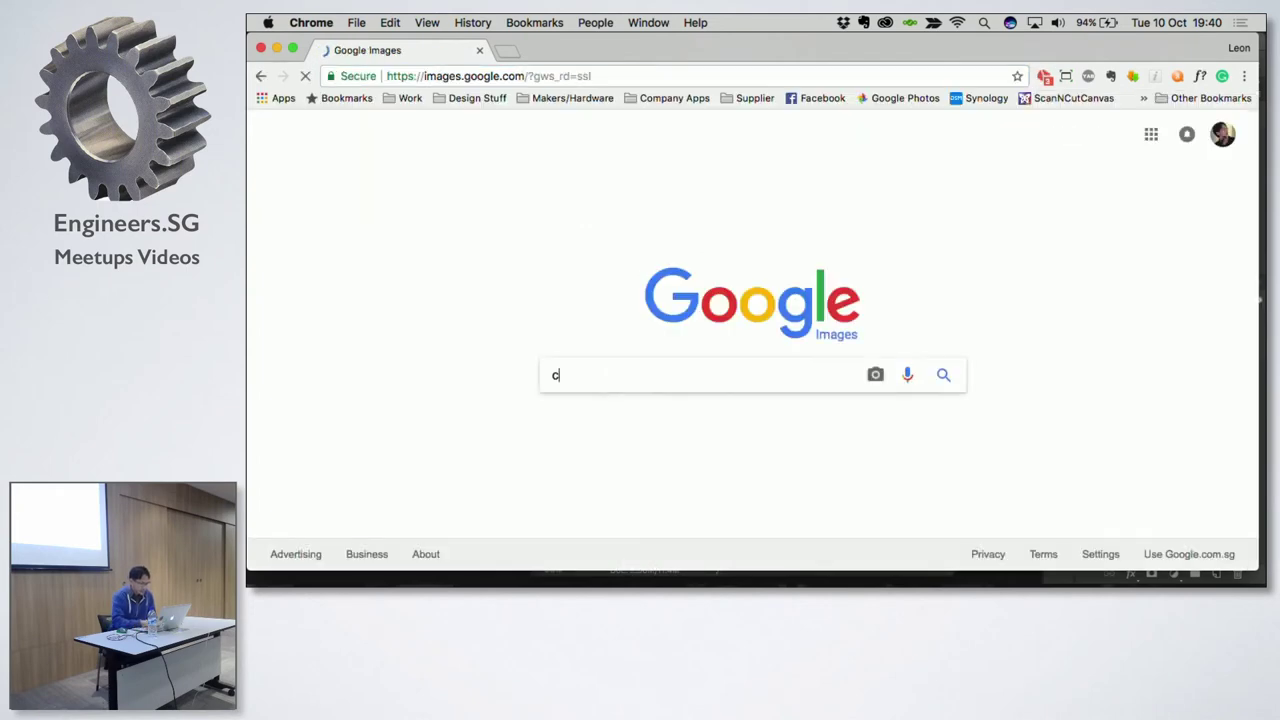
{"action": "type", "text": "artonn"}
{"action": "key", "text": "BackSpace"}
{"action": "key", "text": "BackSpace"}
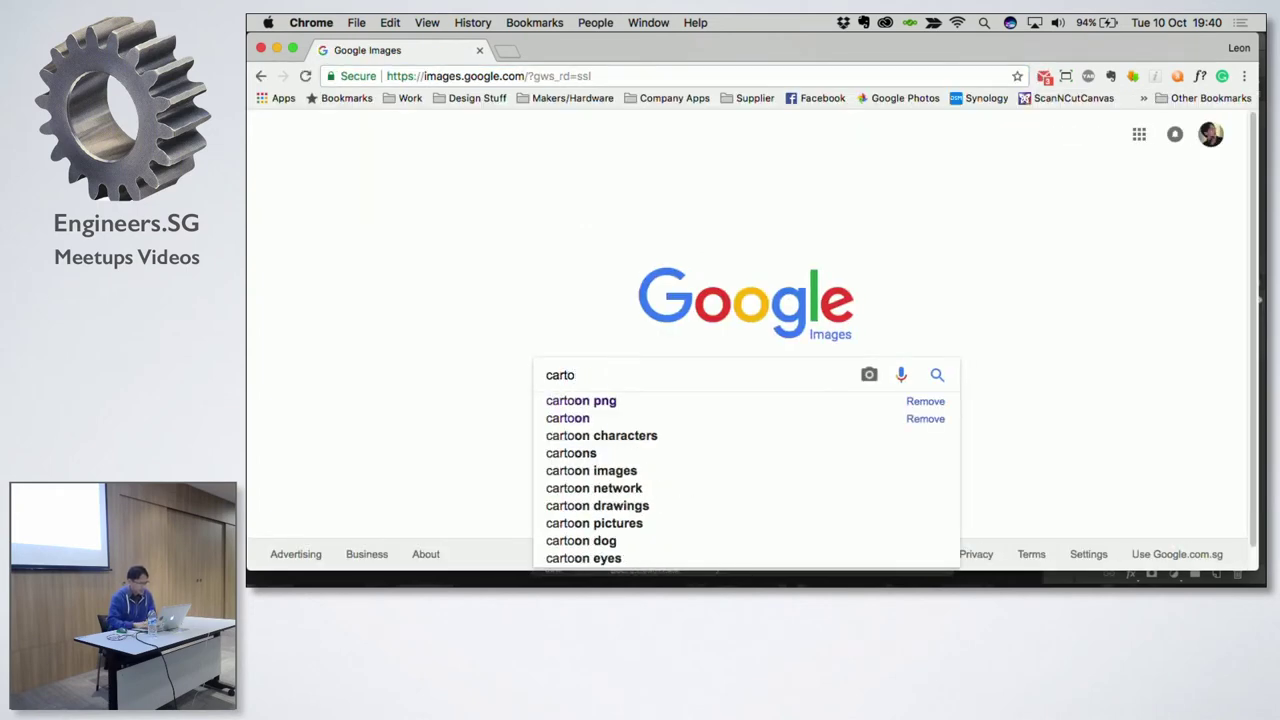
{"action": "type", "text": "on"}
{"action": "key", "text": "Return"}
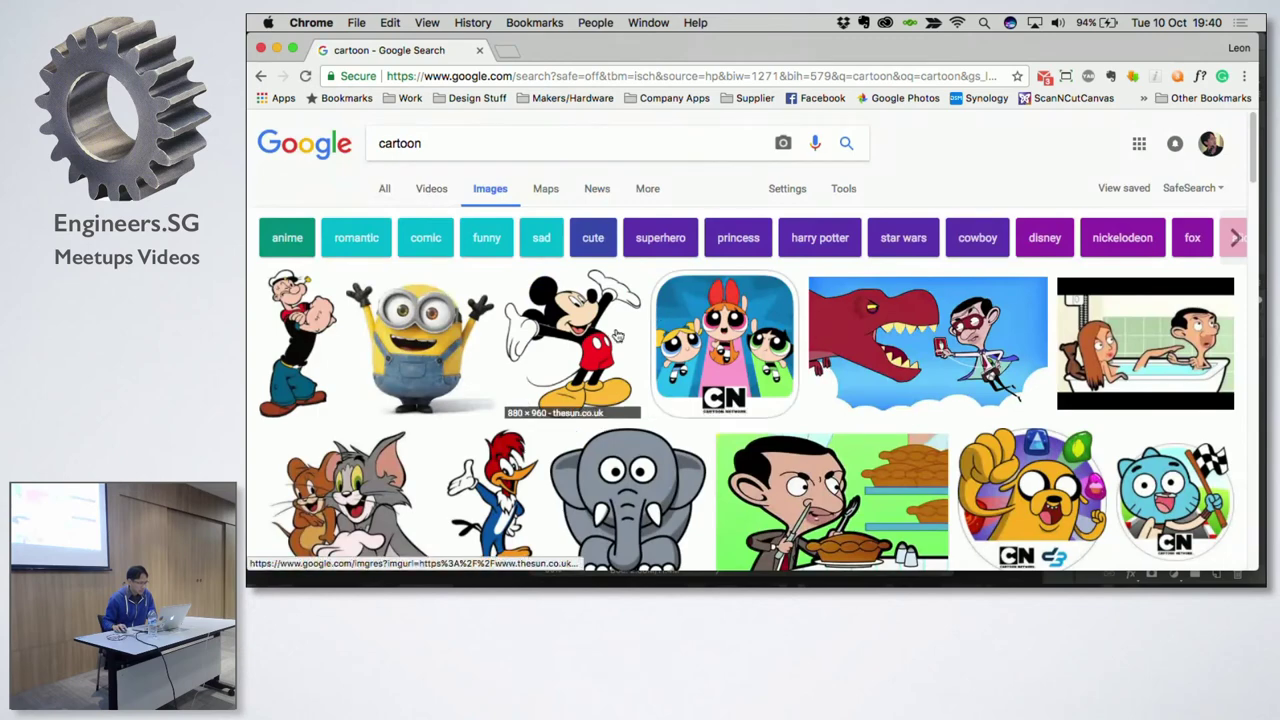
Step: Browse the cartoon results and open the full-size Mickey Mouse picture
{"action": "scroll", "coordinate": [930, 310], "scroll_direction": "down", "scroll_amount": 5}
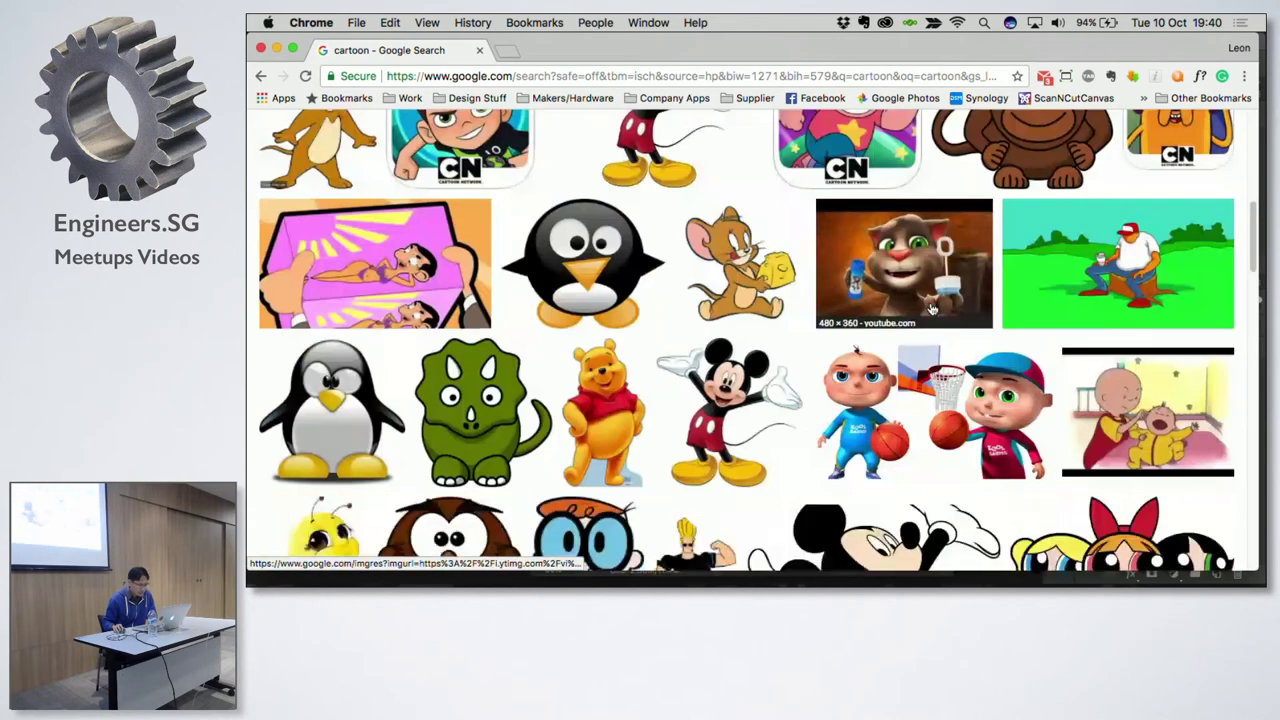
{"action": "scroll", "coordinate": [930, 310], "scroll_direction": "down", "scroll_amount": 2}
{"action": "scroll", "coordinate": [915, 308], "scroll_direction": "down", "scroll_amount": 3}
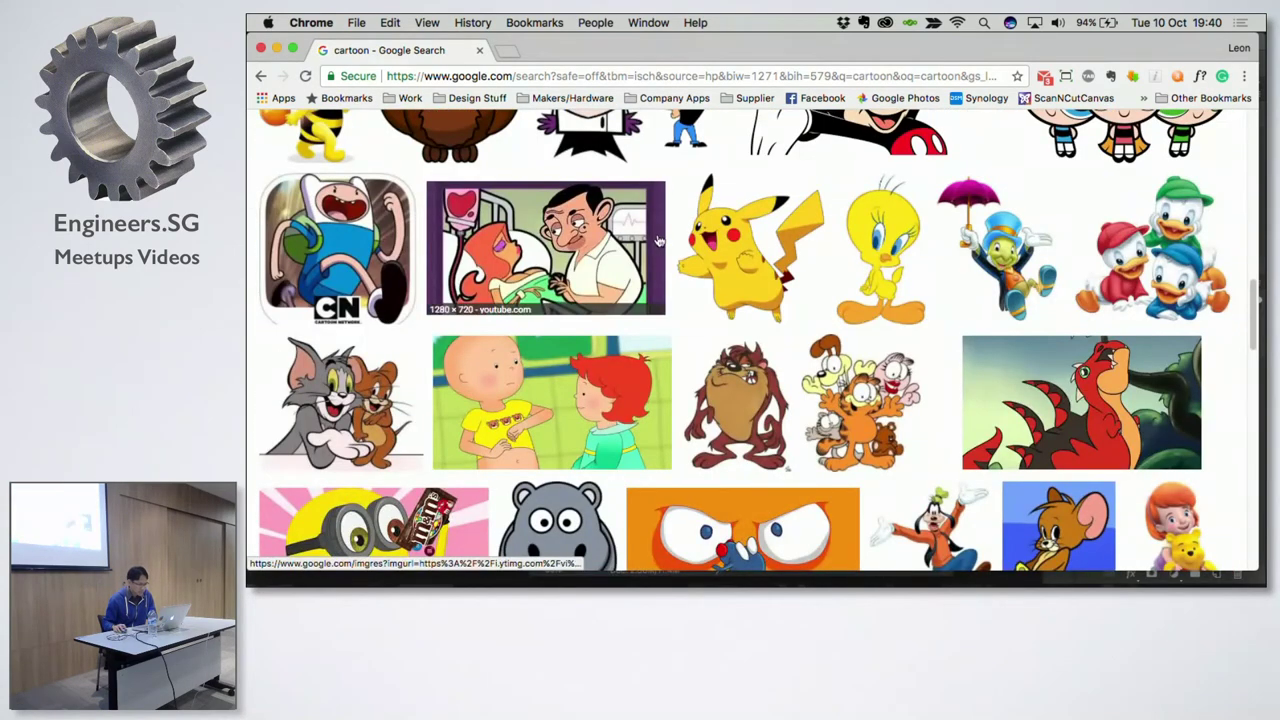
{"action": "left_click", "coordinate": [778, 257]}
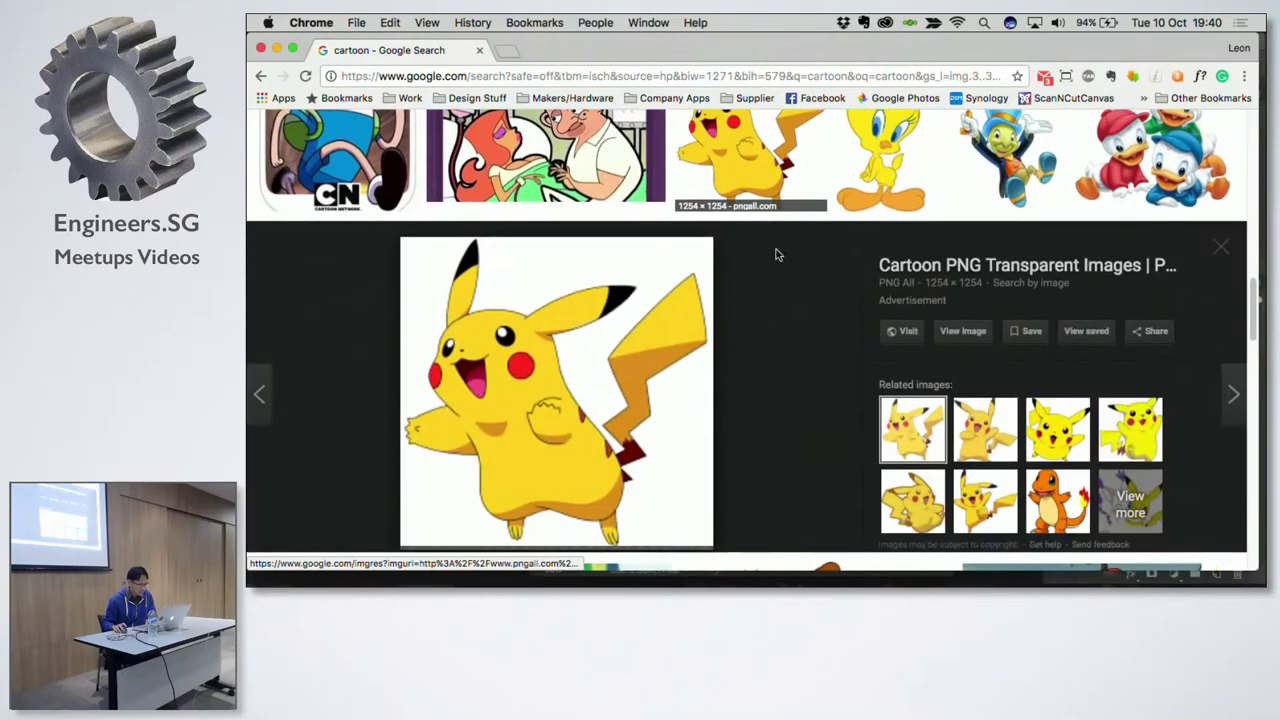
{"action": "scroll", "coordinate": [777, 252], "scroll_direction": "up", "scroll_amount": 3}
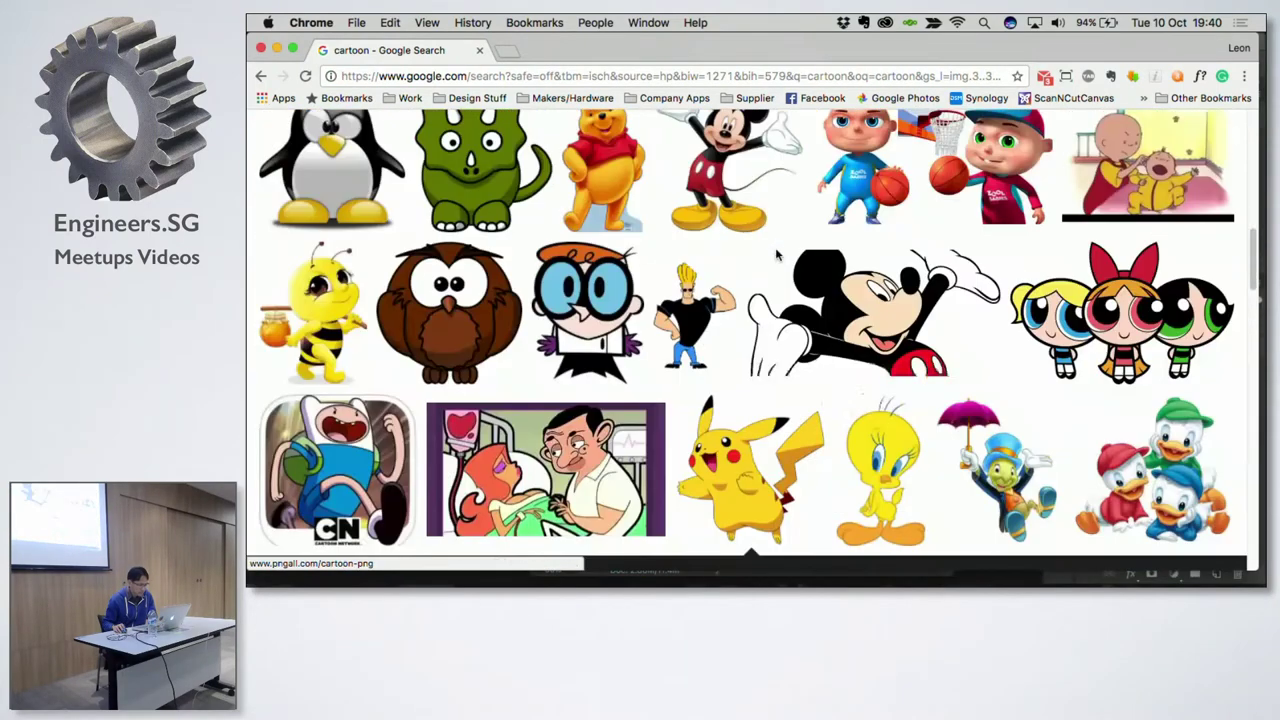
{"action": "scroll", "coordinate": [826, 279], "scroll_direction": "up", "scroll_amount": 3}
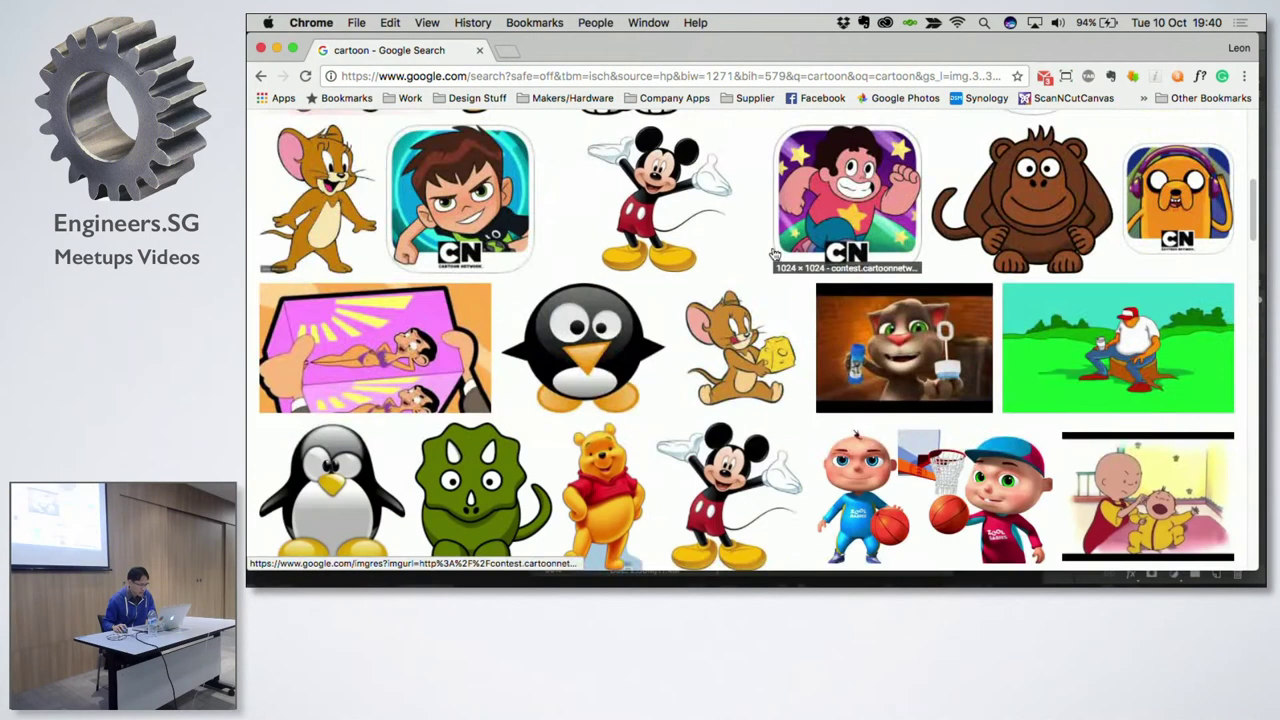
{"action": "left_click", "coordinate": [686, 218]}
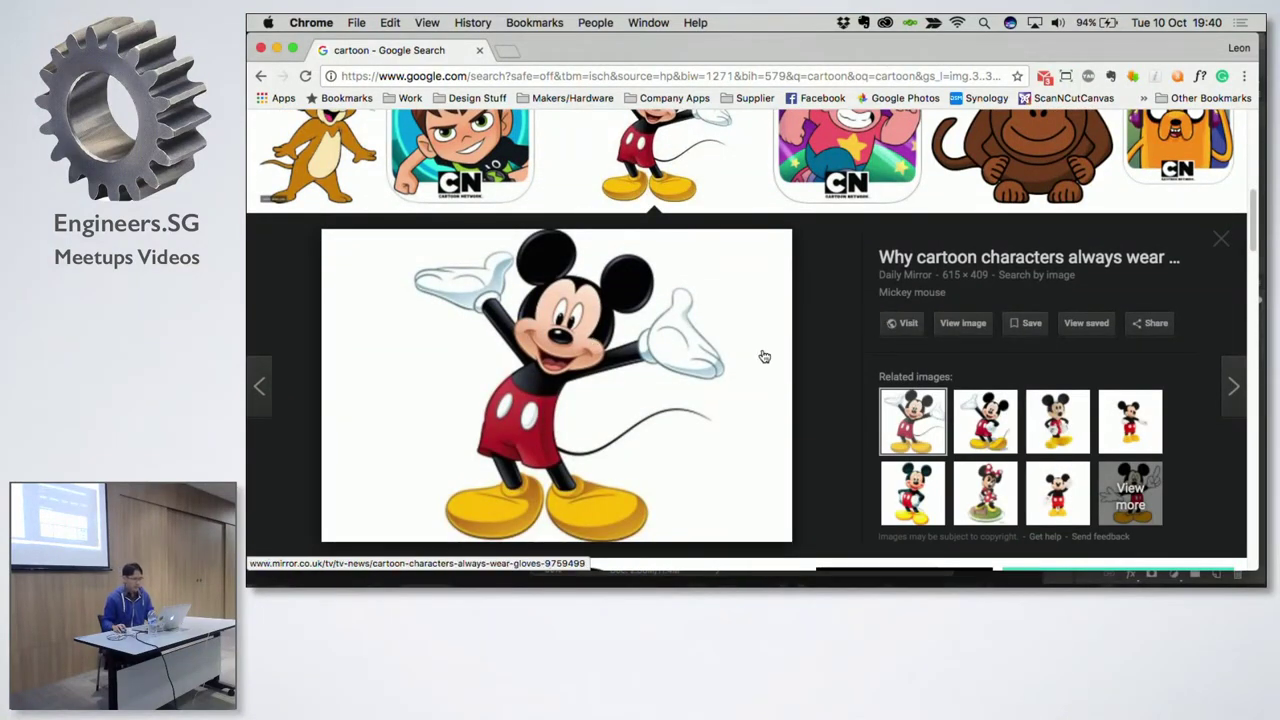
{"action": "left_click", "coordinate": [945, 330]}
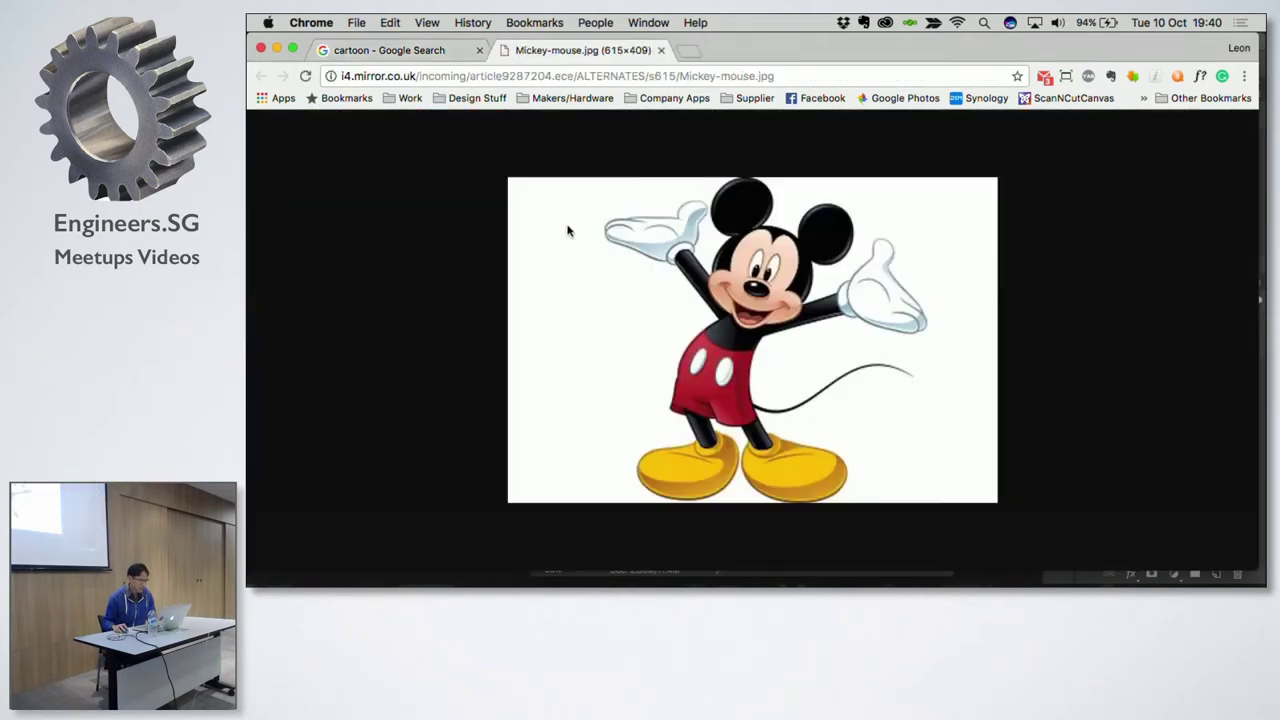
Step: Save the Mickey picture as Mickey-mouse.jpg in the Getting Started with PS folder
{"action": "right_click", "coordinate": [612, 242]}
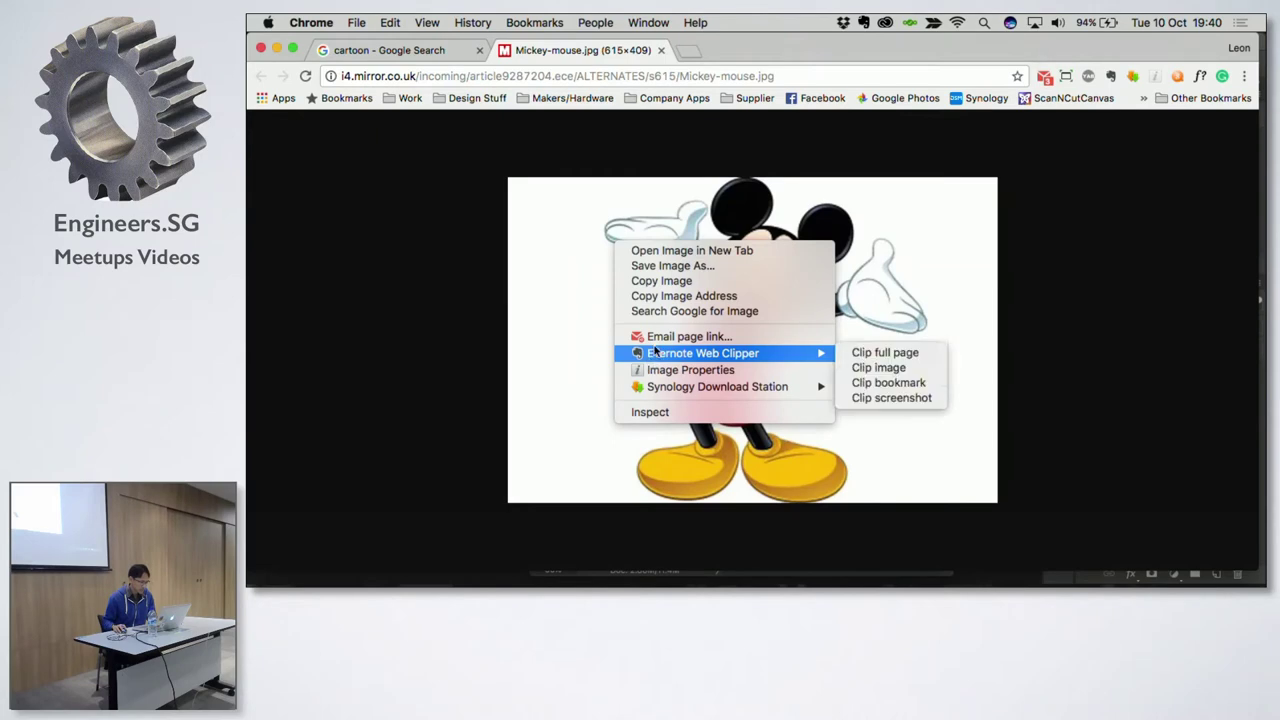
{"action": "left_click", "coordinate": [685, 266]}
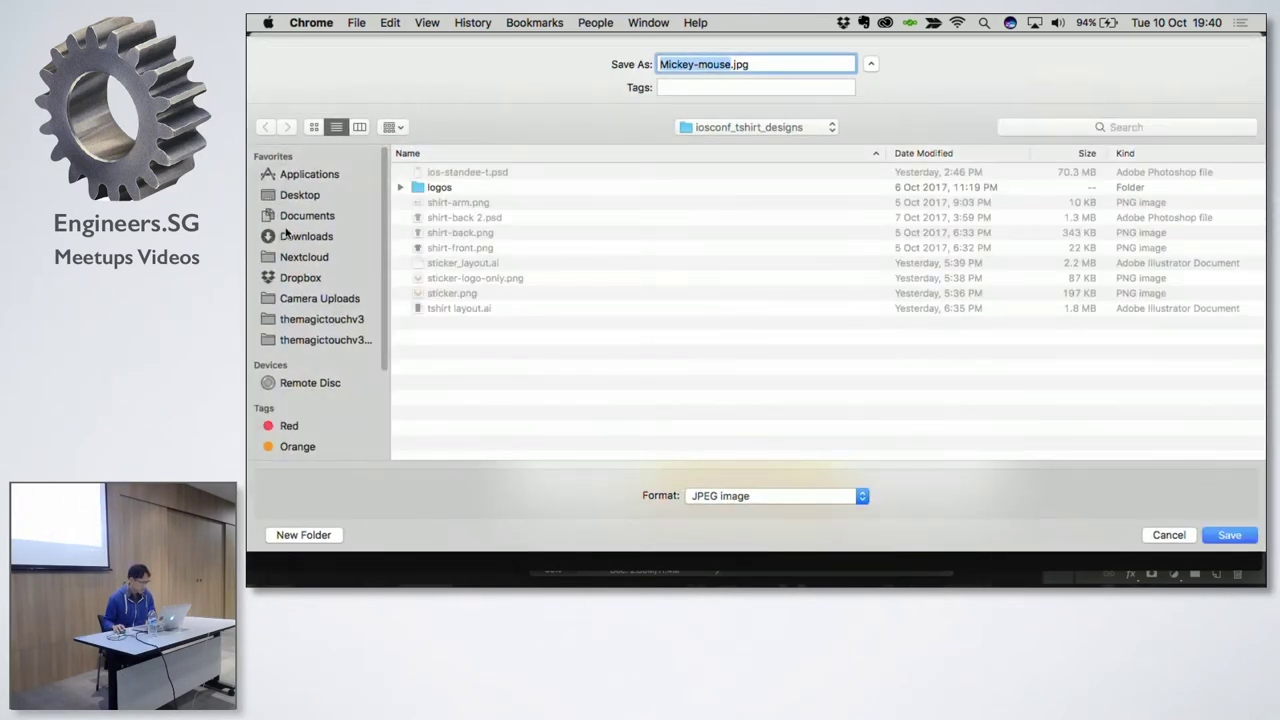
{"action": "left_click", "coordinate": [732, 132]}
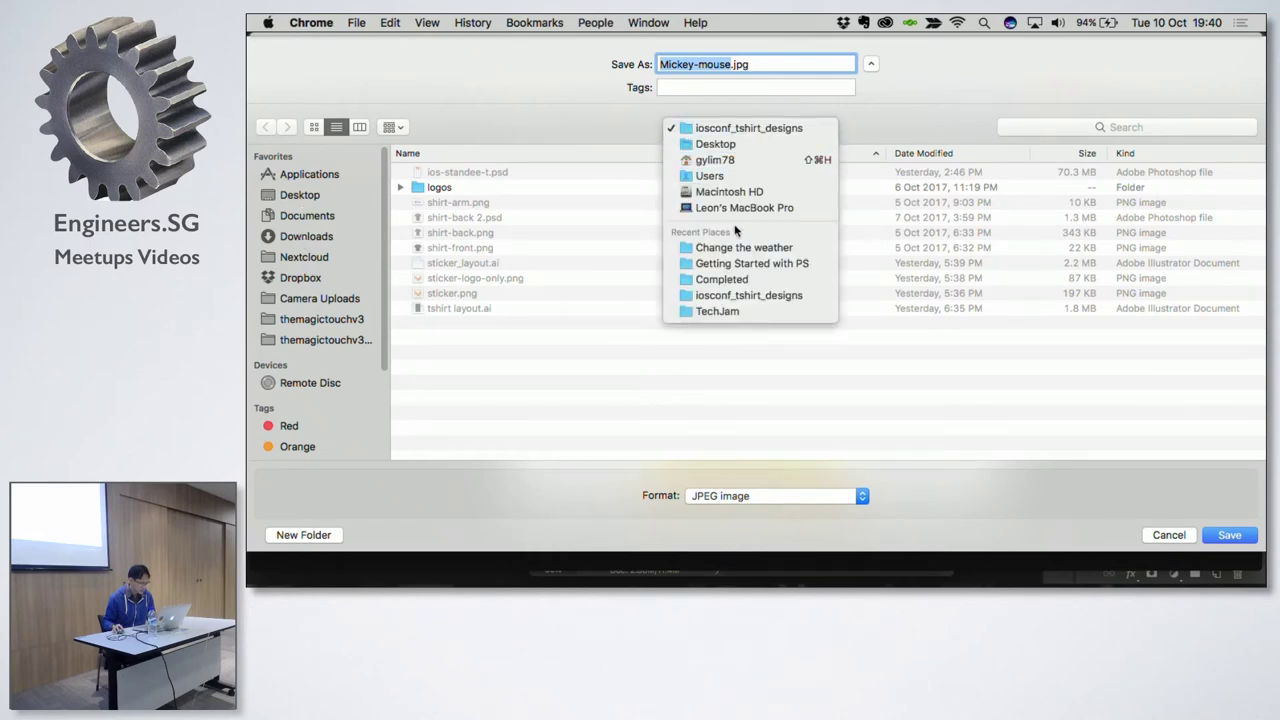
{"action": "left_click", "coordinate": [737, 264]}
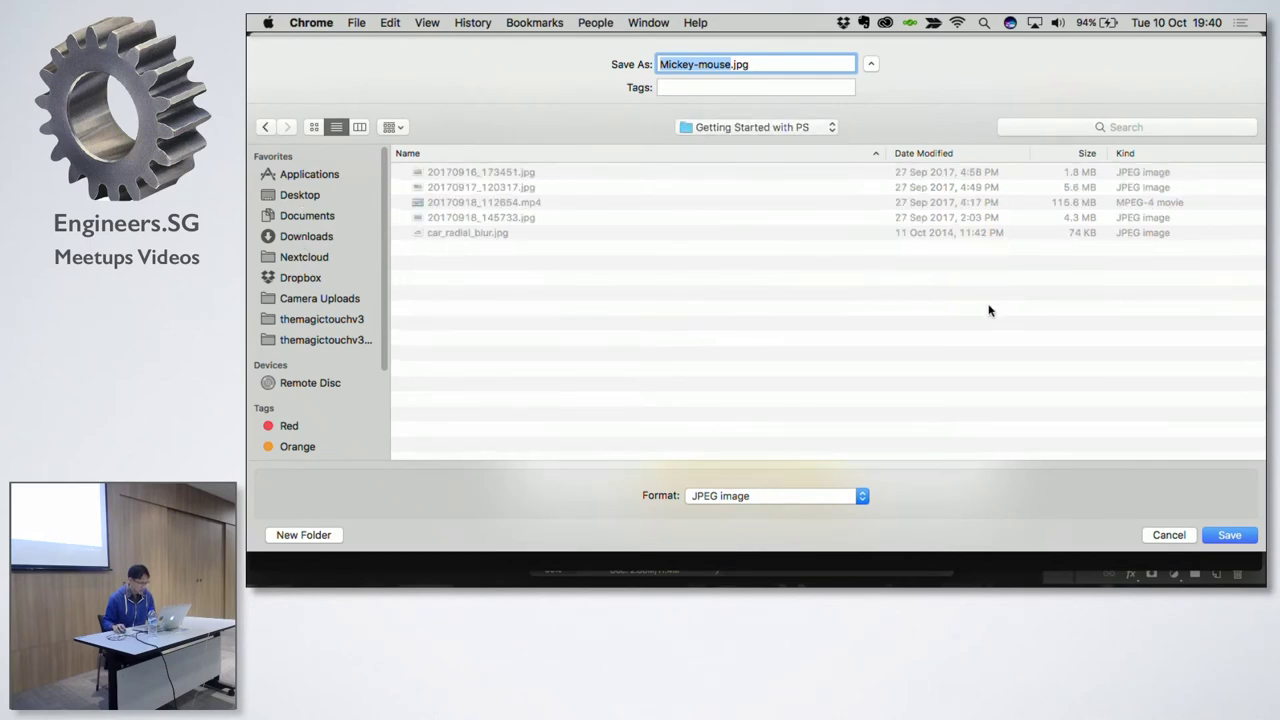
{"action": "left_click", "coordinate": [1229, 535]}
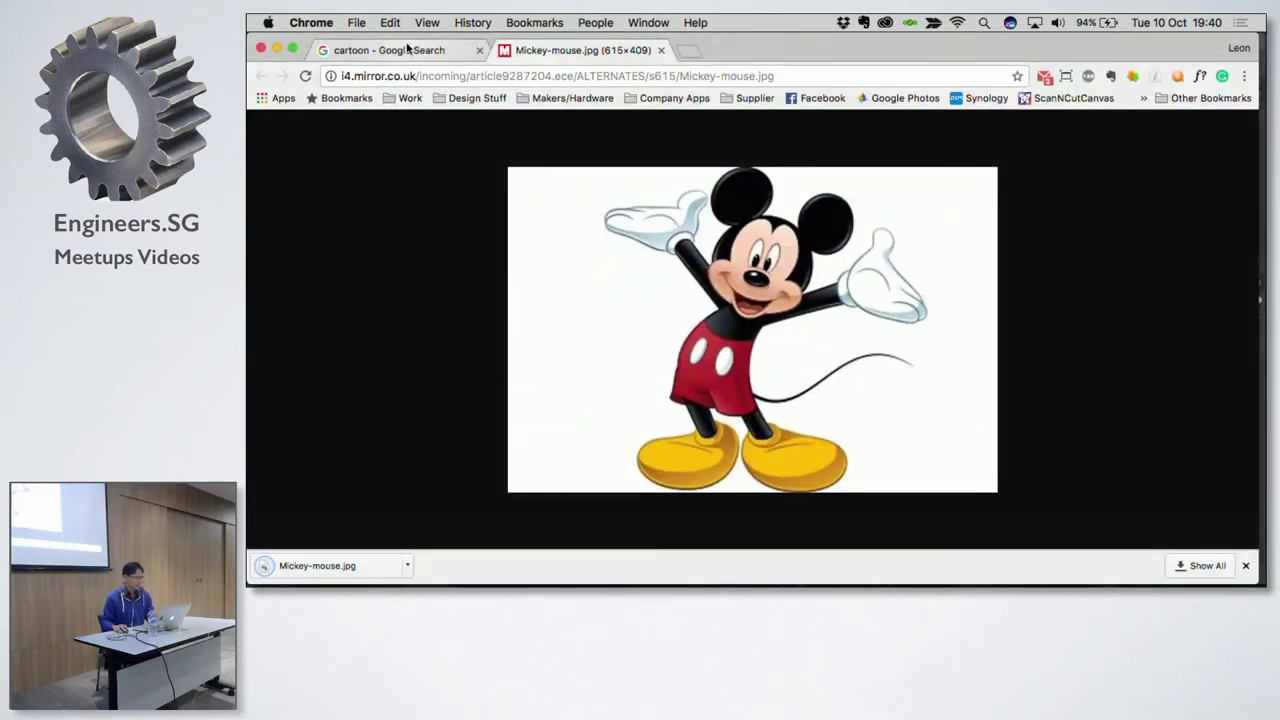
{"action": "key", "text": "super+h"}
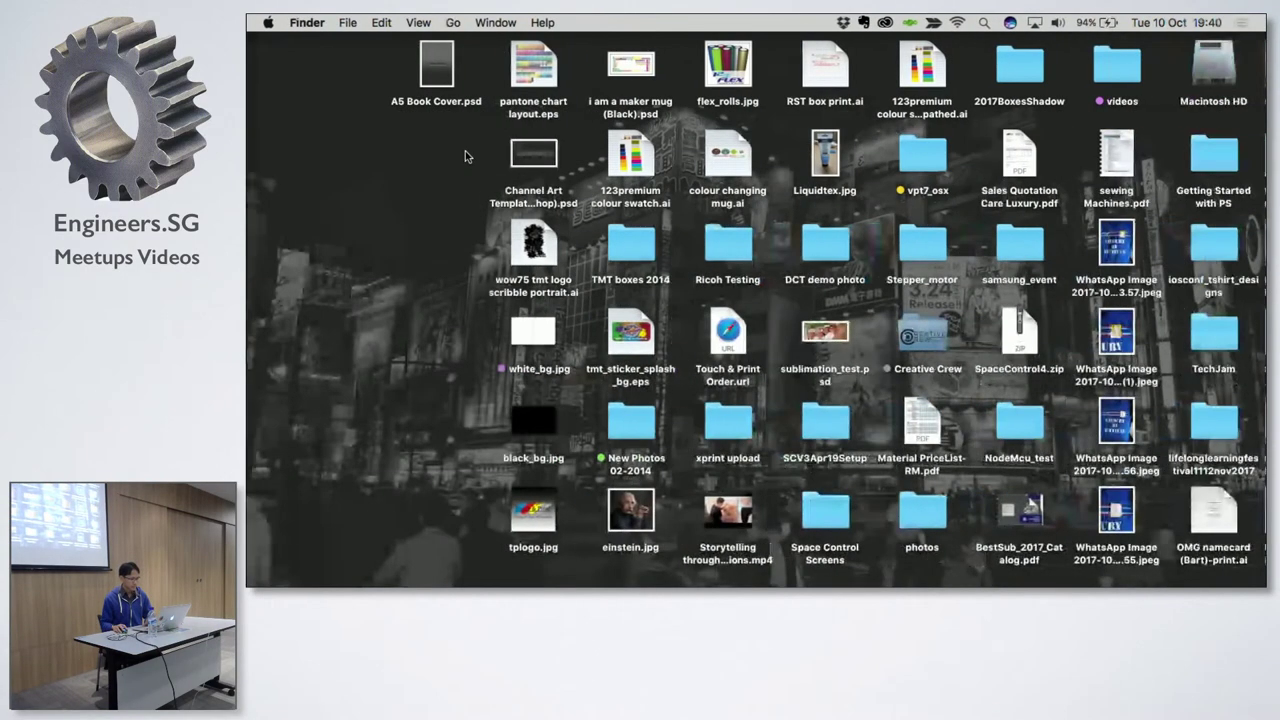
{"action": "key", "text": "super+Tab"}
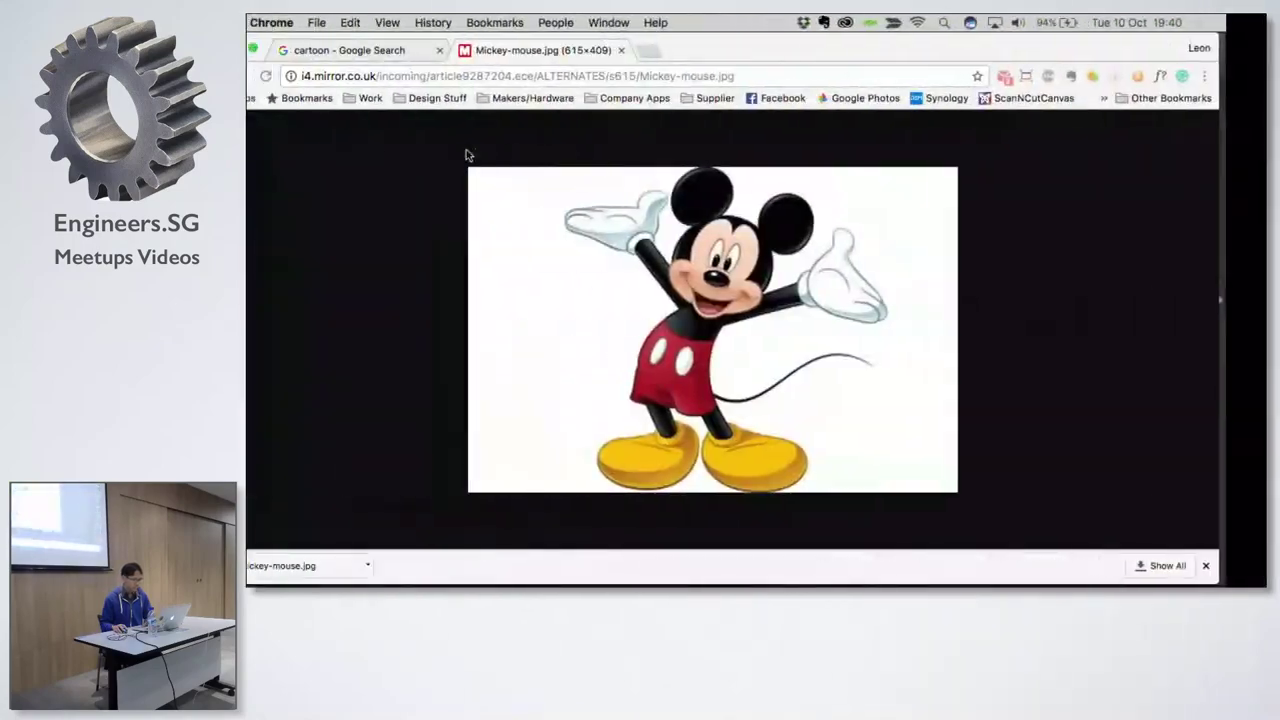
{"action": "key", "text": "ctrl+Up"}
Step: Bring Photoshop forward and open Mickey-mouse.jpg from the Getting Started with PS folder
{"action": "left_click", "coordinate": [530, 306]}
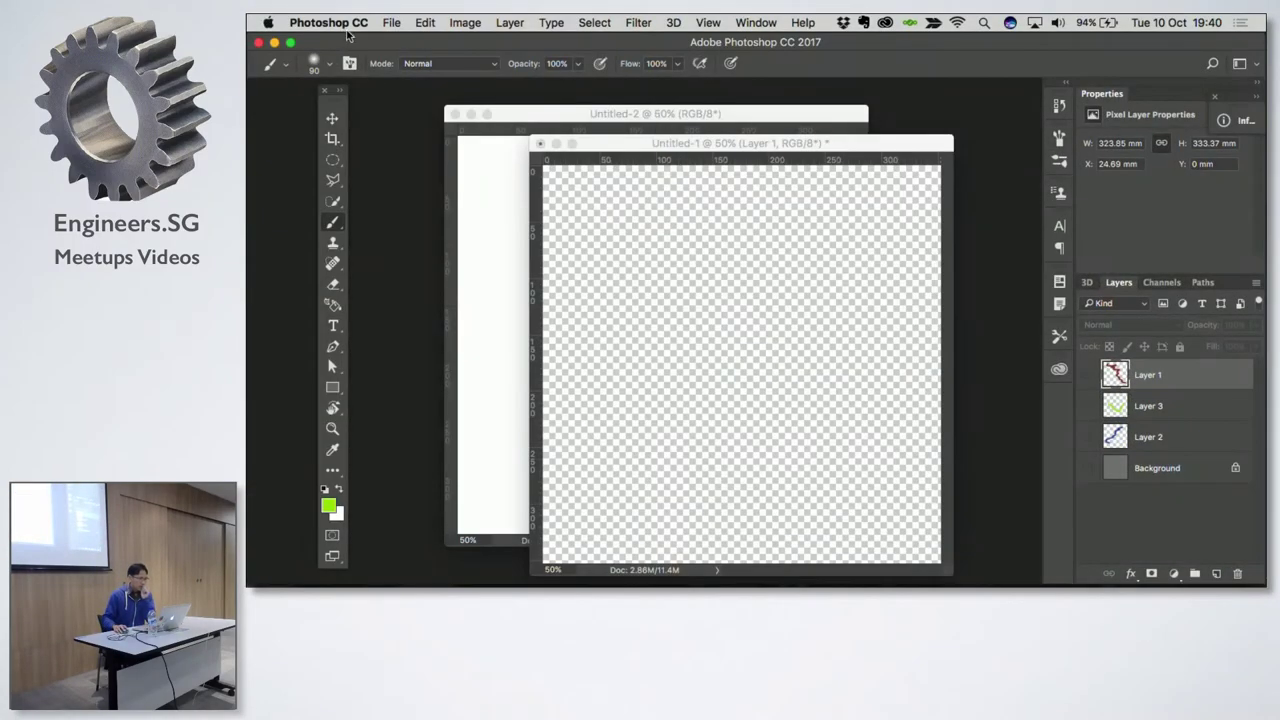
{"action": "left_click", "coordinate": [391, 22]}
{"action": "key", "text": "Escape"}
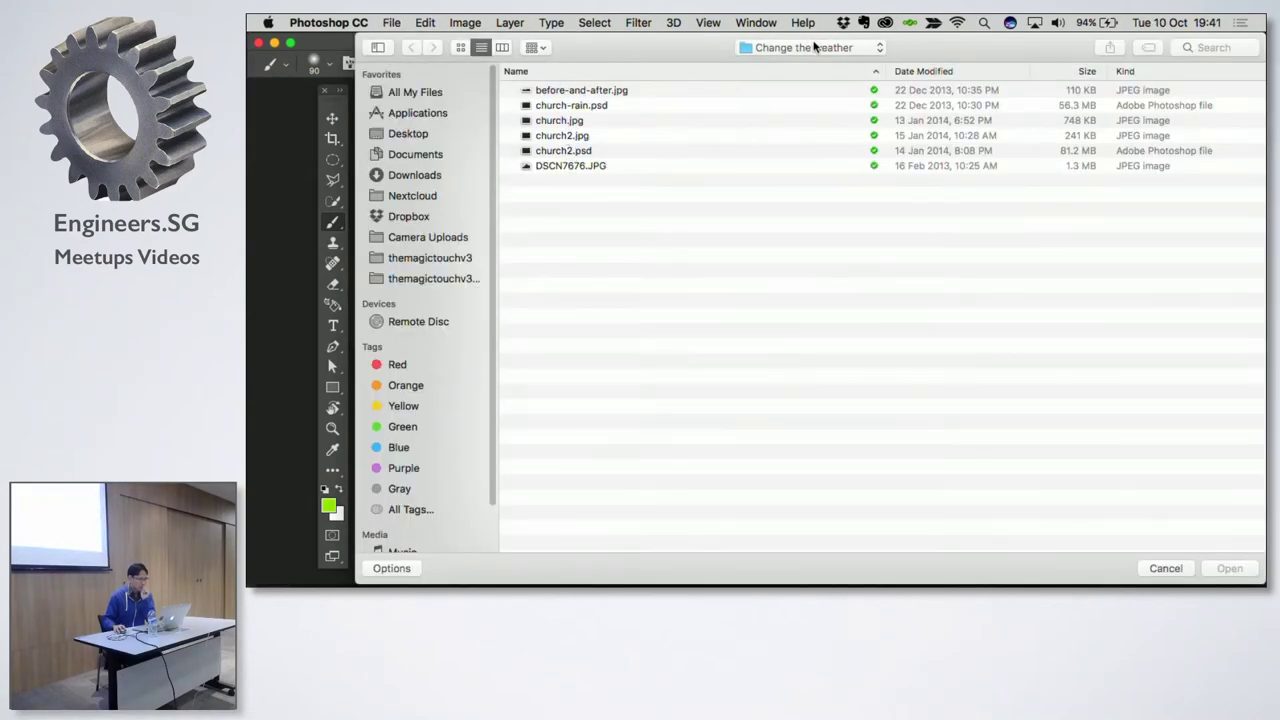
{"action": "left_click", "coordinate": [812, 48]}
{"action": "left_click", "coordinate": [813, 186]}
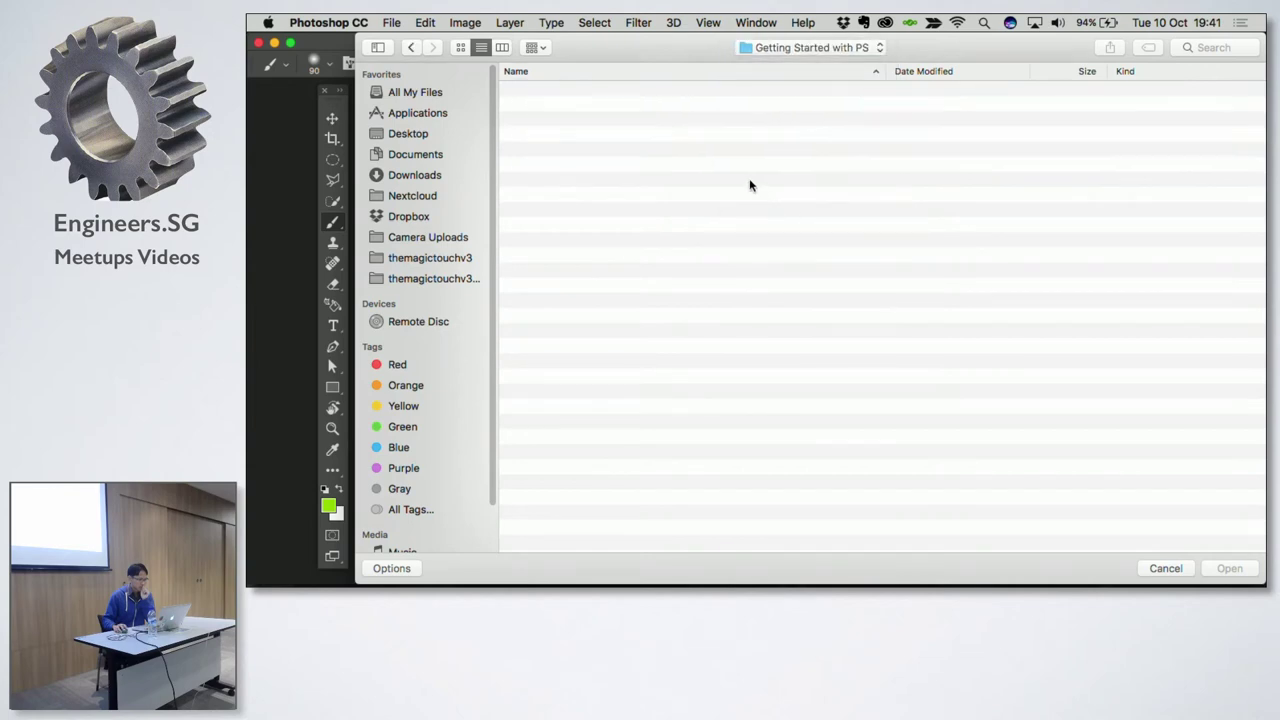
{"action": "double_click", "coordinate": [588, 167]}
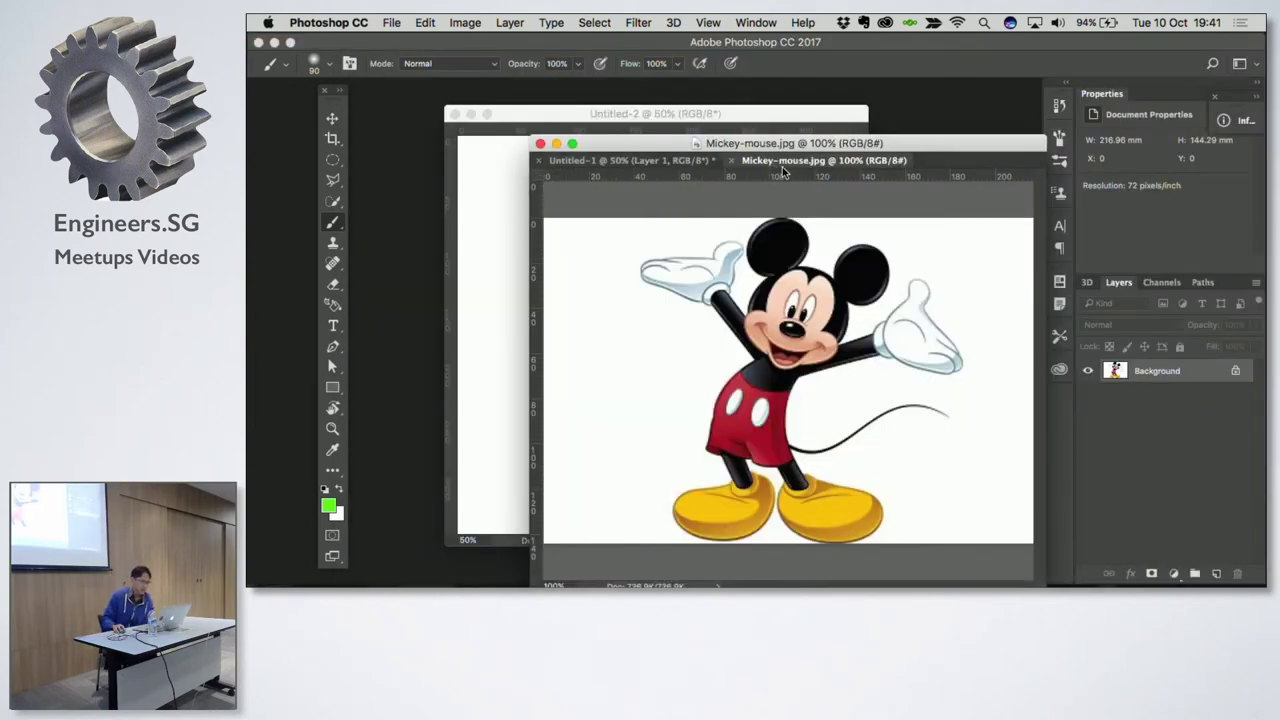
Step: Float Mickey-mouse.jpg and drag Mickey into Untitled-2 with the Move tool, placing it upper right
{"action": "left_click_drag", "start_coordinate": [785, 162], "coordinate": [824, 164]}
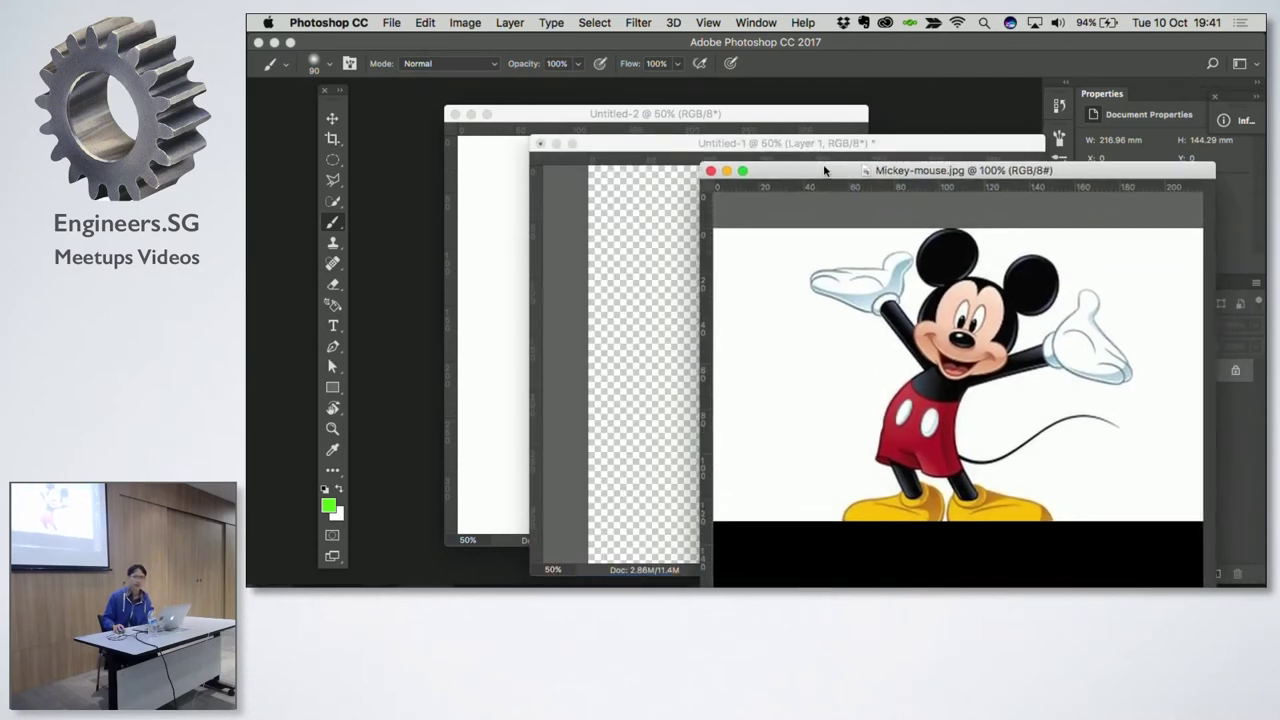
{"action": "left_click", "coordinate": [335, 123]}
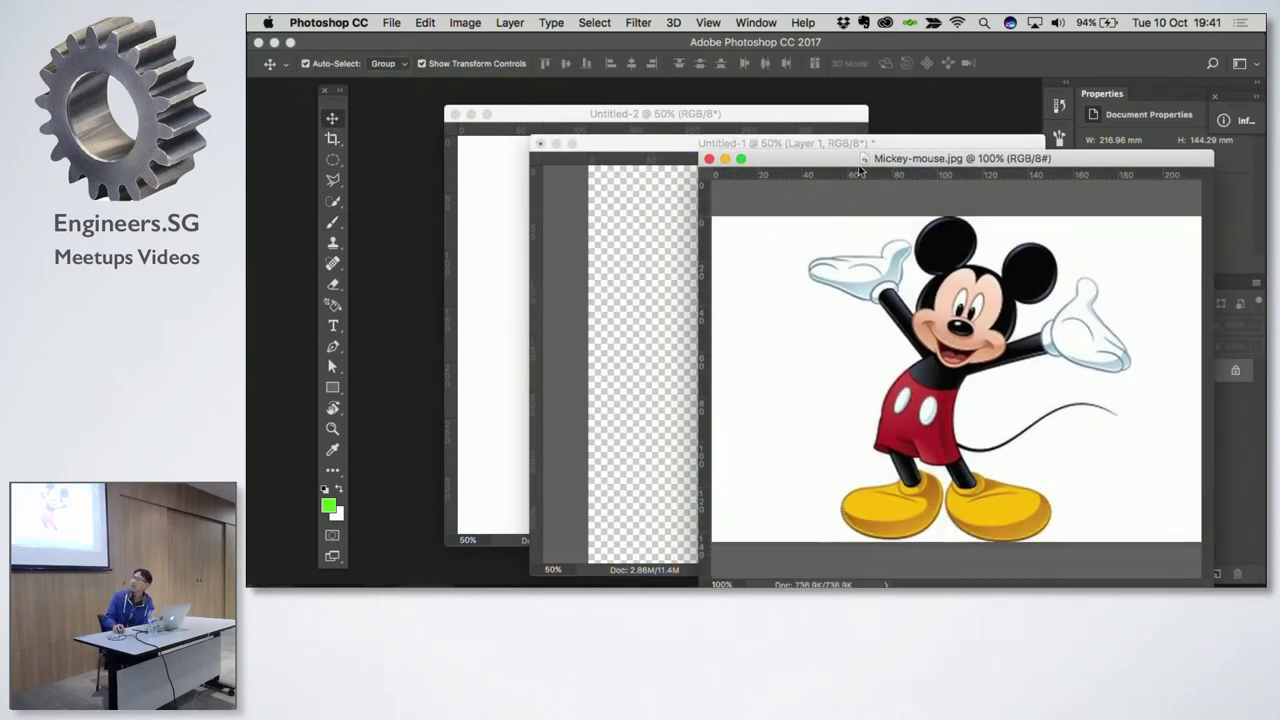
{"action": "mouse_move", "coordinate": [846, 272]}
{"action": "left_mouse_down"}
{"action": "mouse_move", "coordinate": [500, 255]}
{"action": "mouse_move", "coordinate": [500, 272]}
{"action": "left_mouse_up"}
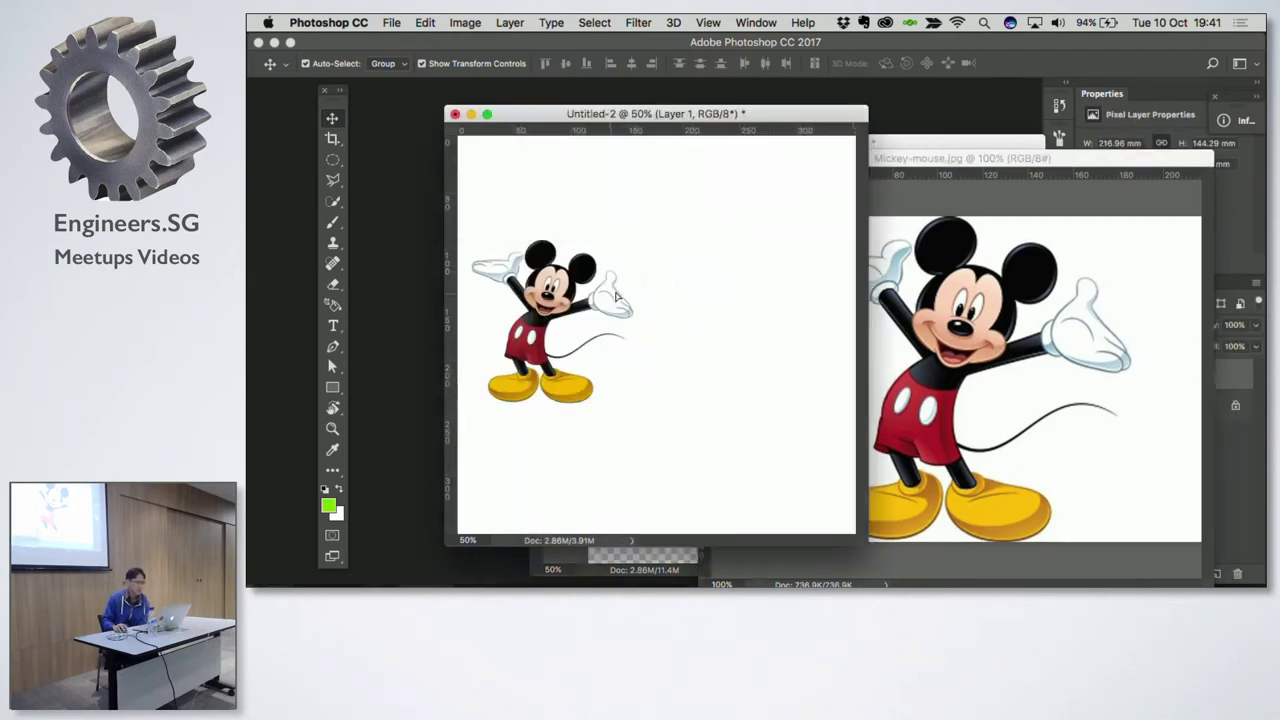
{"action": "left_click_drag", "start_coordinate": [610, 298], "coordinate": [688, 247]}
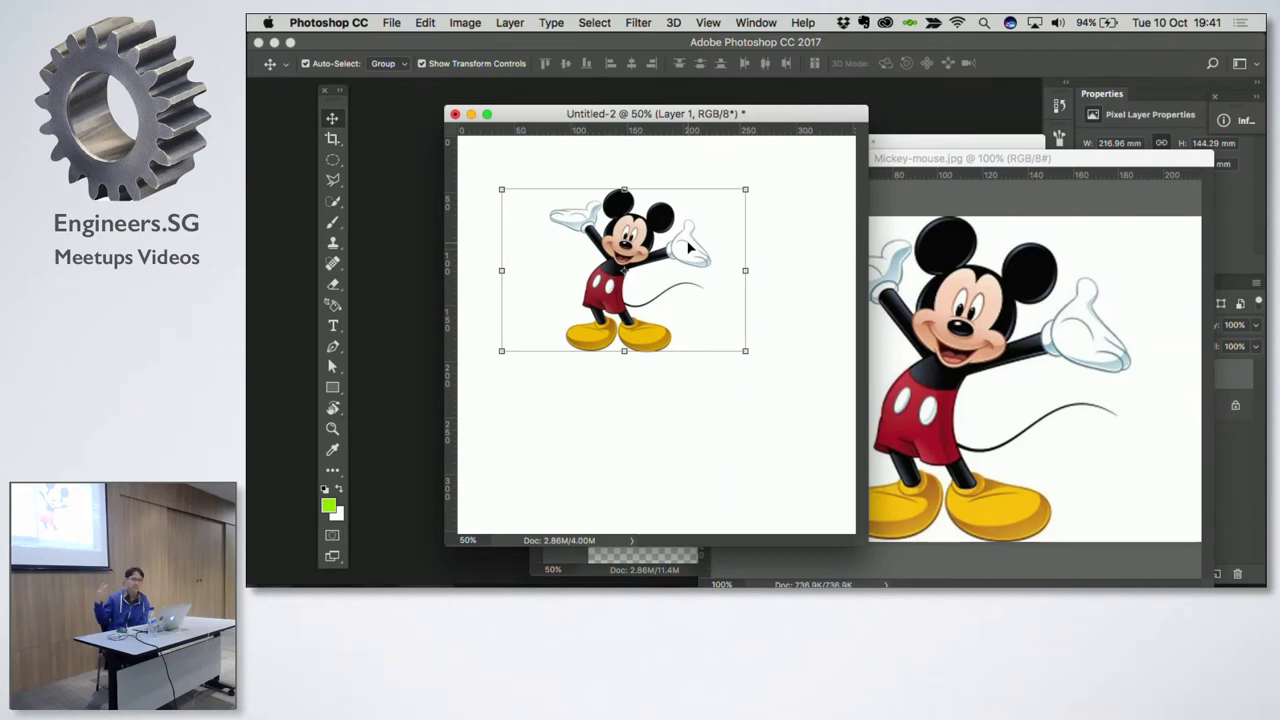
Step: Rearrange the document windows and drag Mickey into Untitled-1 as a new layer
{"action": "left_click_drag", "start_coordinate": [669, 108], "coordinate": [599, 84]}
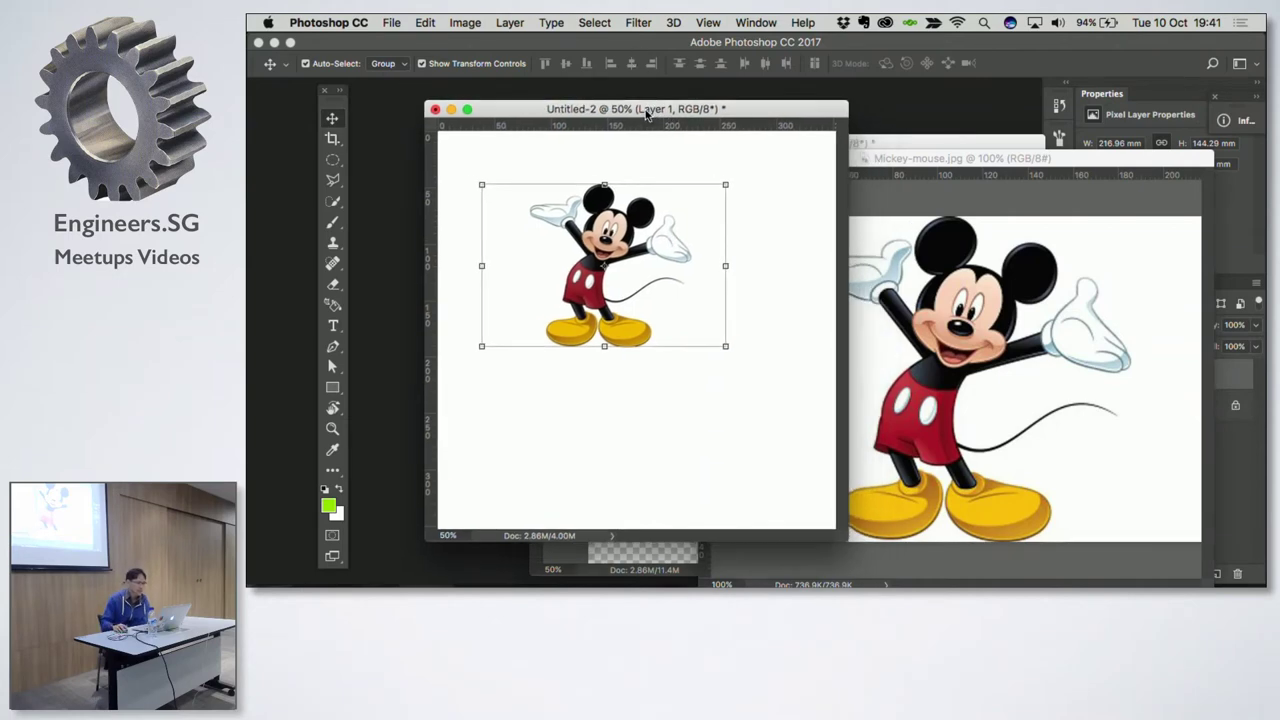
{"action": "left_click", "coordinate": [957, 141]}
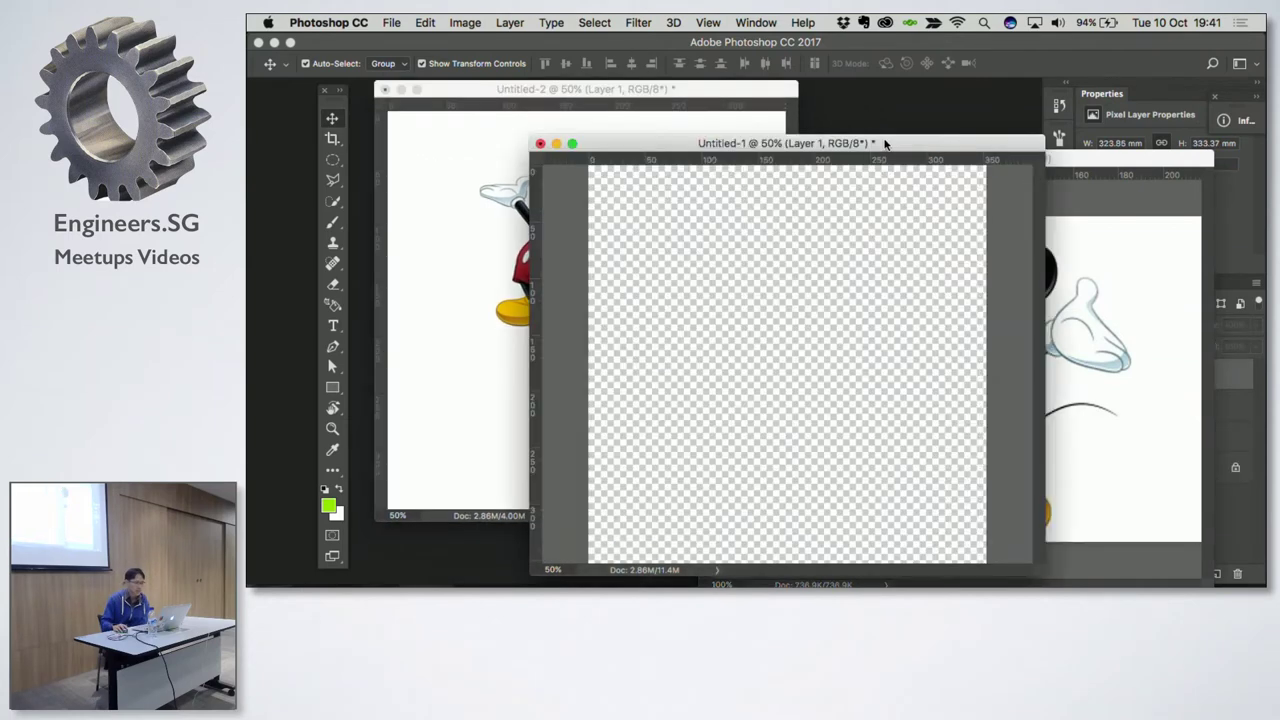
{"action": "left_click_drag", "start_coordinate": [886, 140], "coordinate": [751, 98]}
{"action": "left_click", "coordinate": [843, 308]}
{"action": "left_click_drag", "start_coordinate": [843, 308], "coordinate": [587, 281]}
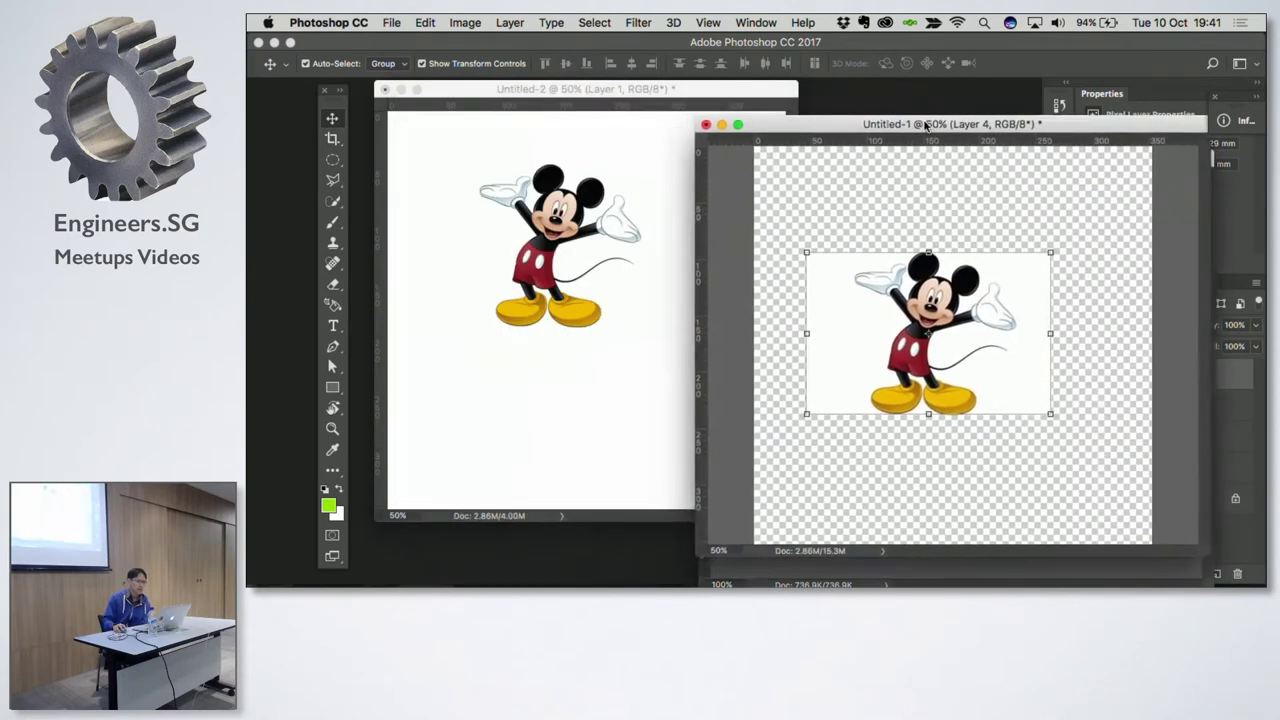
{"action": "left_click_drag", "start_coordinate": [625, 99], "coordinate": [877, 107]}
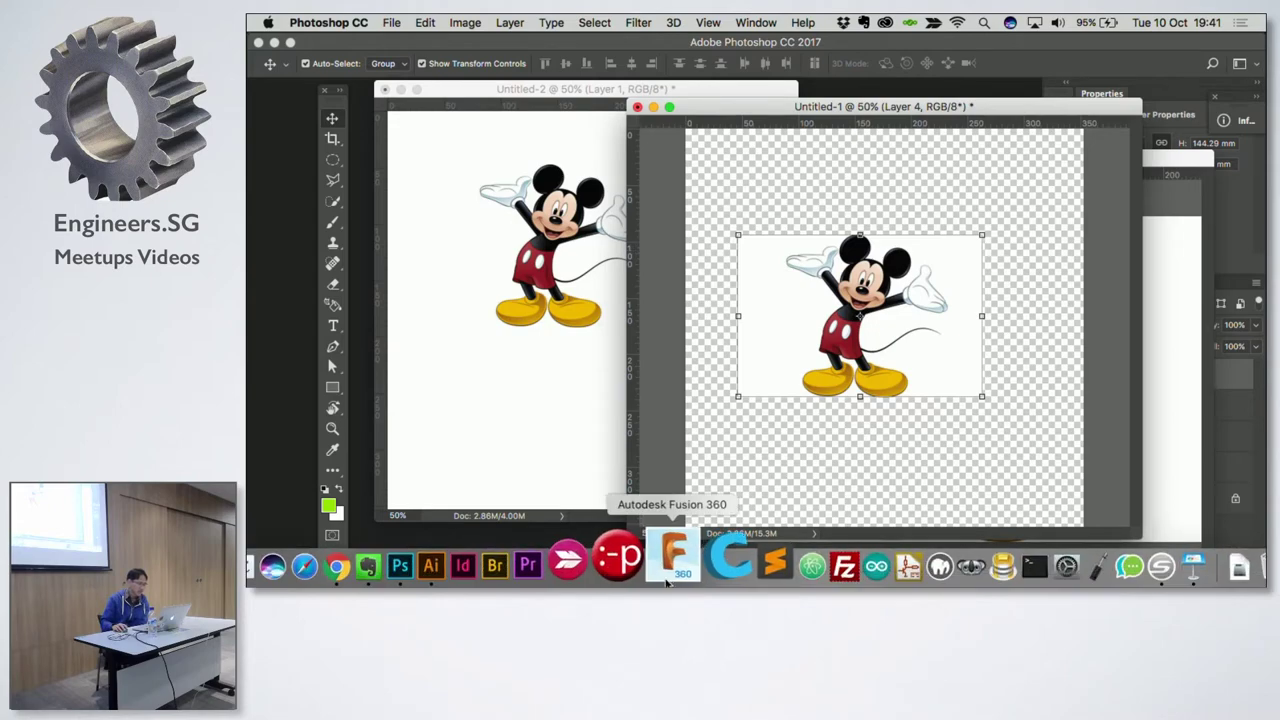
Step: In Chrome, close the Mickey tab and open the full-size Pikachu result
{"action": "left_click", "coordinate": [368, 577]}
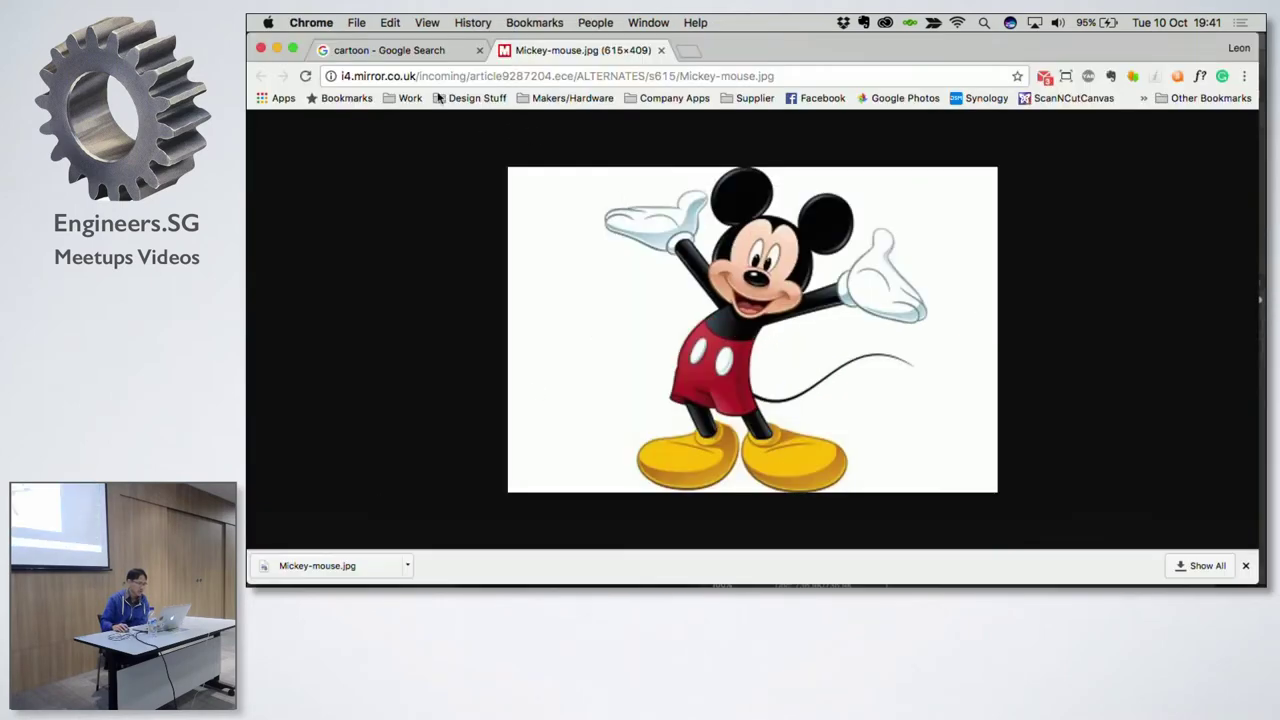
{"action": "left_click", "coordinate": [660, 52]}
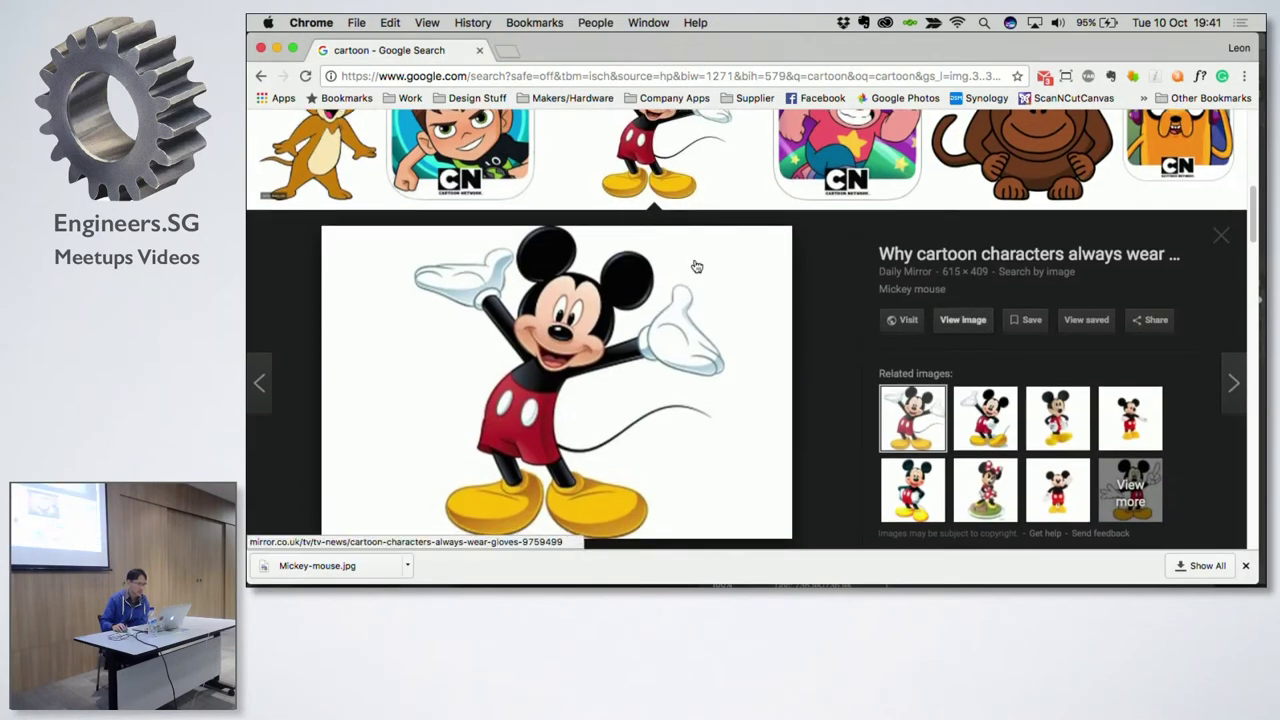
{"action": "scroll", "coordinate": [693, 266], "scroll_direction": "down", "scroll_amount": 5}
{"action": "scroll", "coordinate": [693, 266], "scroll_direction": "down", "scroll_amount": 3}
{"action": "scroll", "coordinate": [714, 410], "scroll_direction": "down", "scroll_amount": 3}
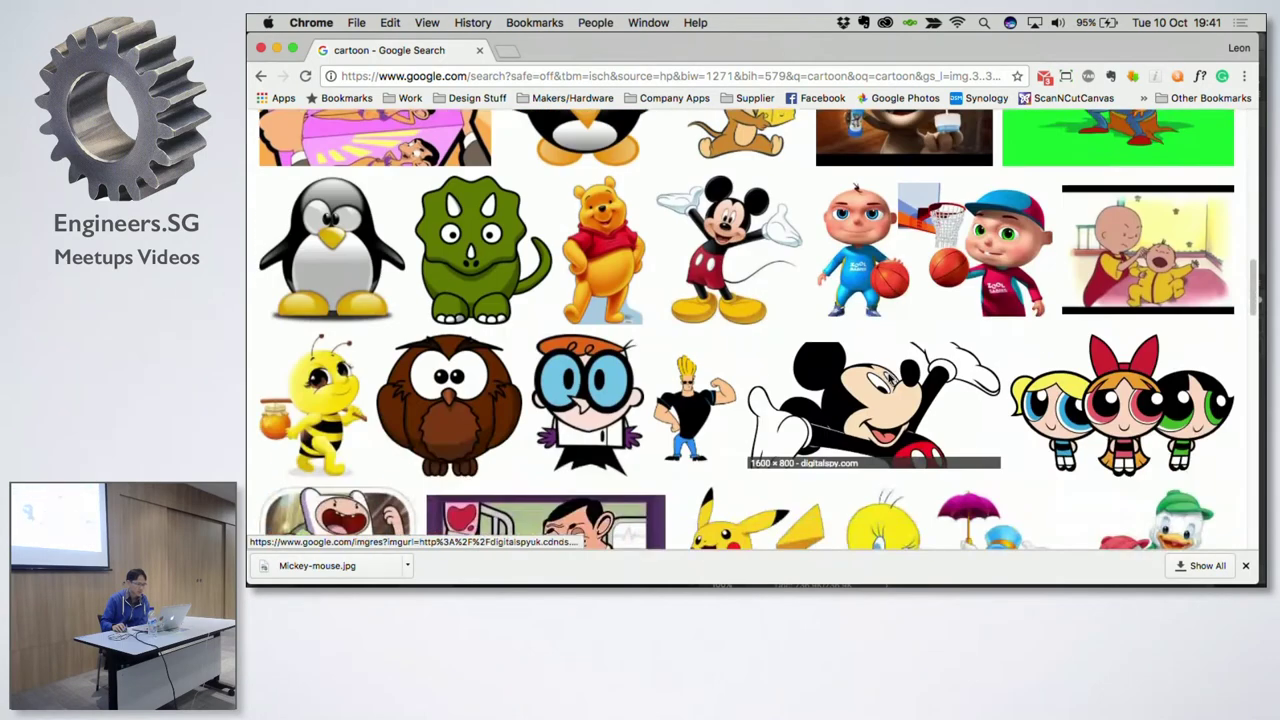
{"action": "scroll", "coordinate": [870, 355], "scroll_direction": "up", "scroll_amount": 10}
{"action": "scroll", "coordinate": [869, 351], "scroll_direction": "down", "scroll_amount": 2}
{"action": "scroll", "coordinate": [713, 400], "scroll_direction": "down", "scroll_amount": 5}
{"action": "scroll", "coordinate": [713, 400], "scroll_direction": "down", "scroll_amount": 3}
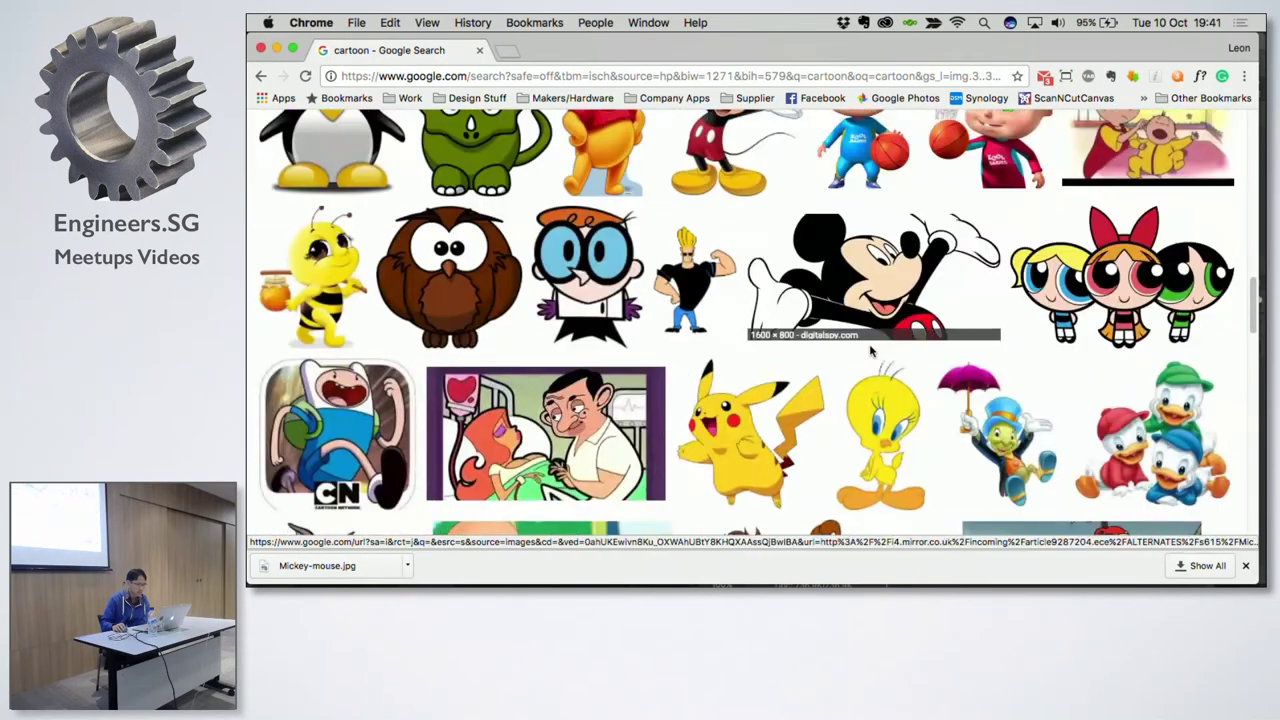
{"action": "scroll", "coordinate": [713, 405], "scroll_direction": "down", "scroll_amount": 1}
{"action": "left_click", "coordinate": [713, 410]}
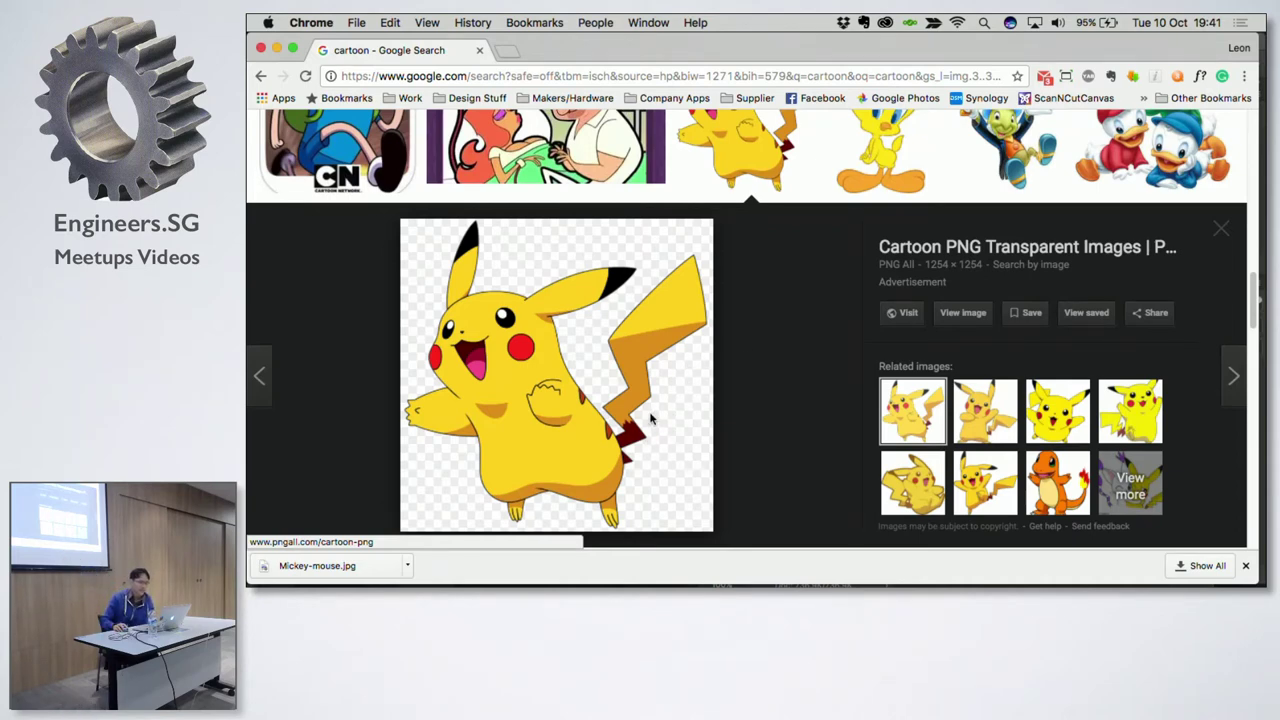
{"action": "left_click", "coordinate": [960, 313]}
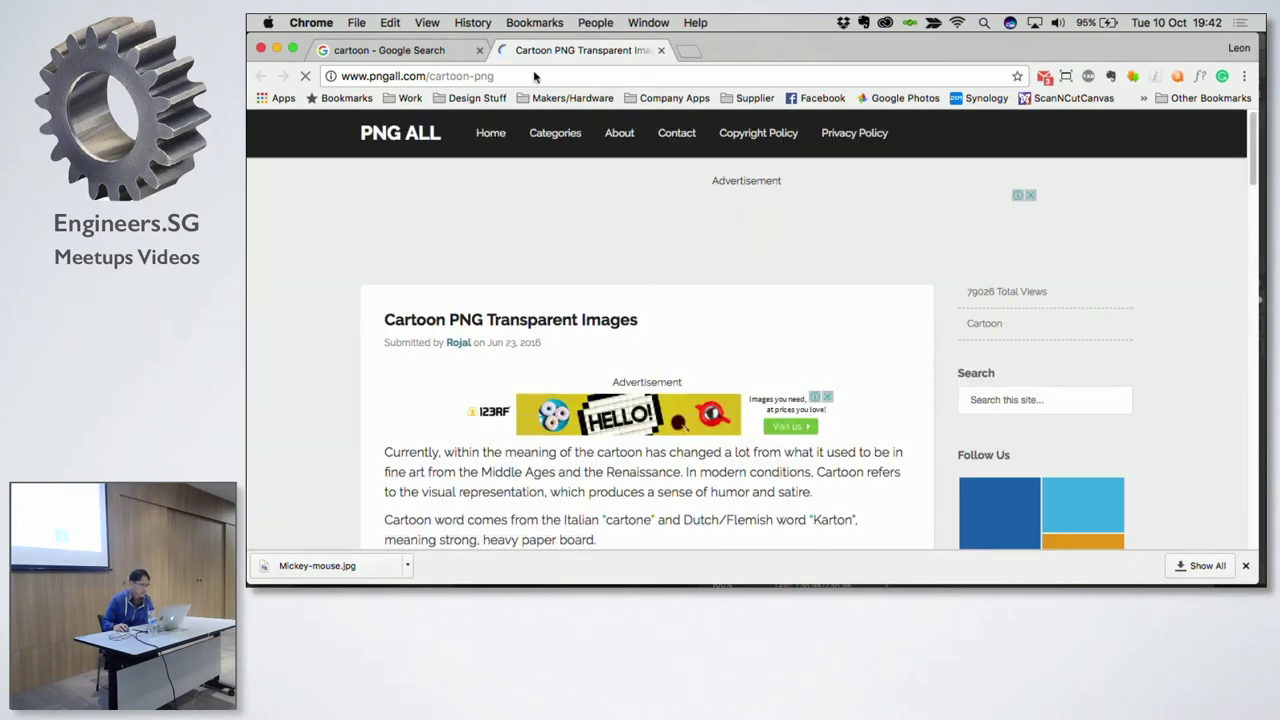
Step: Copy the Pikachu image to the clipboard with Copy Image, then return to Photoshop
{"action": "left_click", "coordinate": [420, 50]}
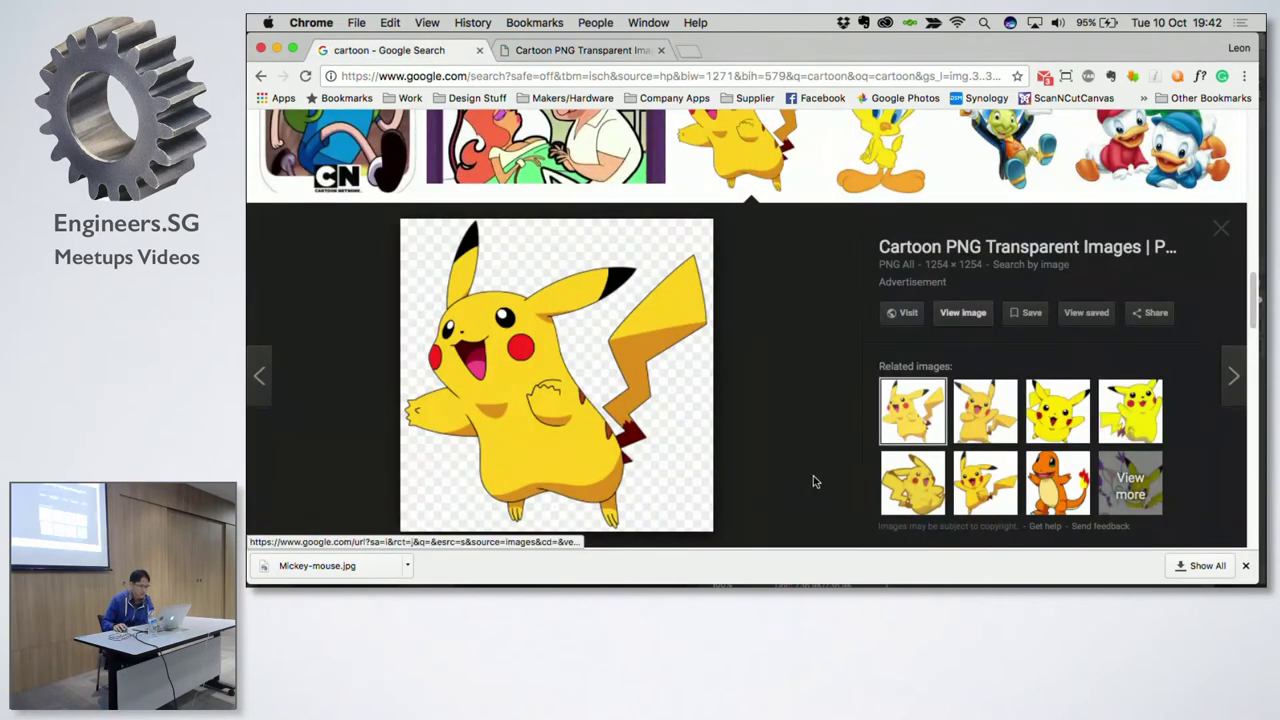
{"action": "right_click", "coordinate": [500, 300]}
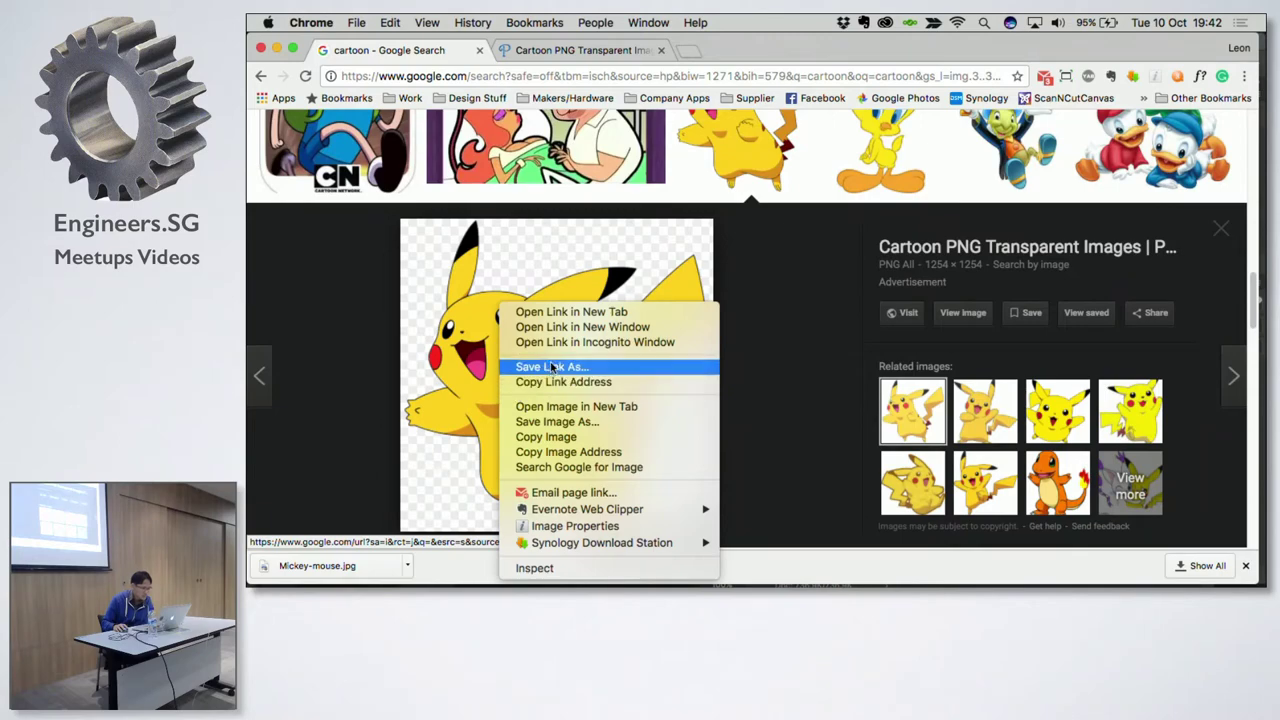
{"action": "left_click", "coordinate": [557, 421]}
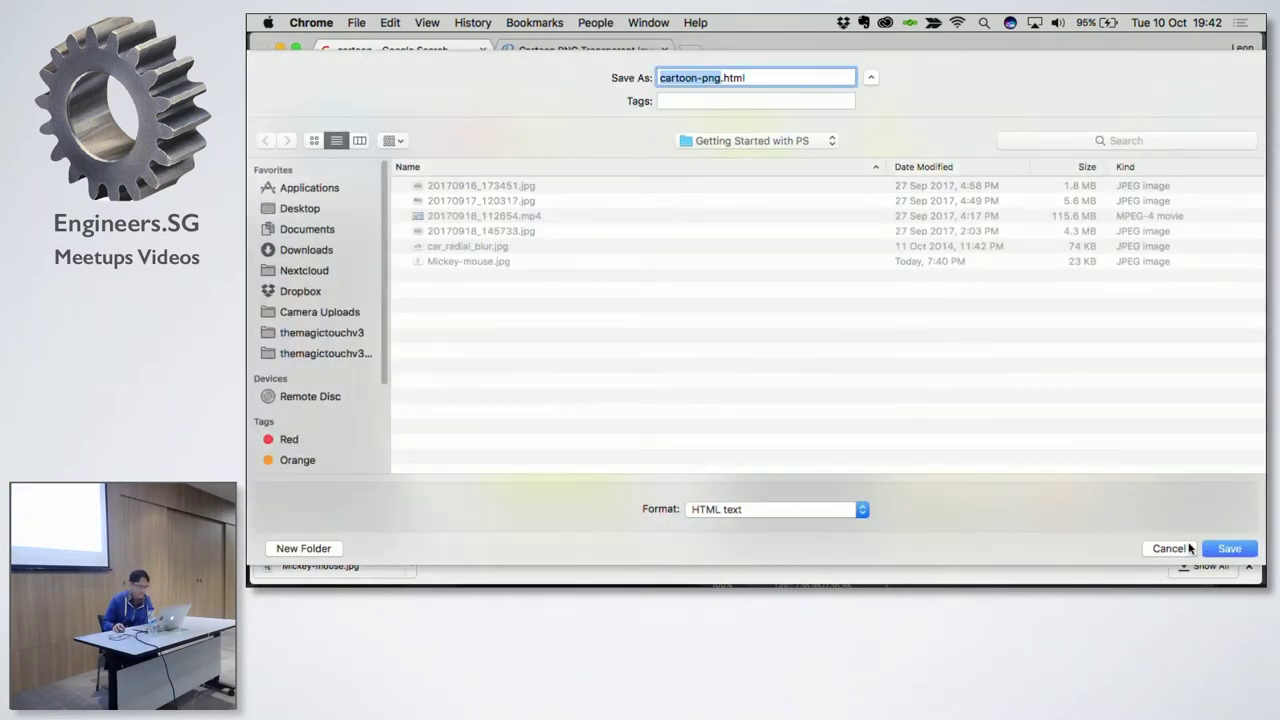
{"action": "left_click", "coordinate": [1168, 548]}
{"action": "right_click", "coordinate": [630, 378]}
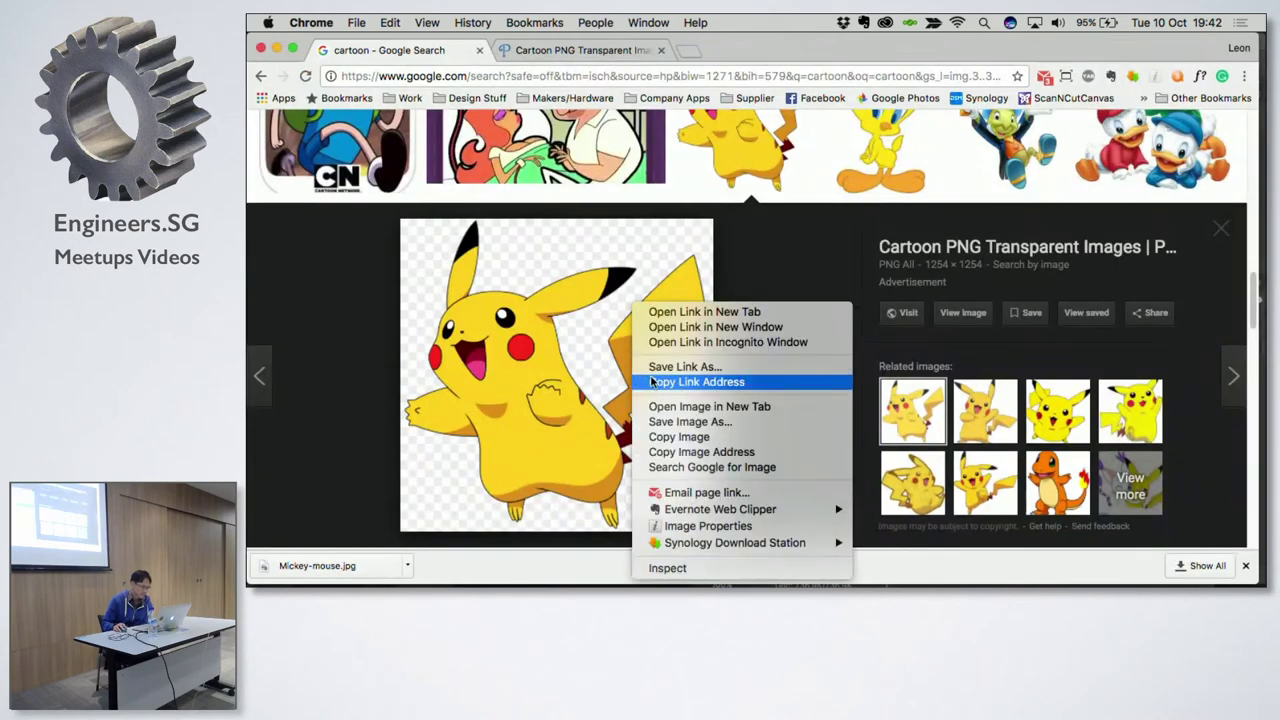
{"action": "left_click", "coordinate": [670, 437]}
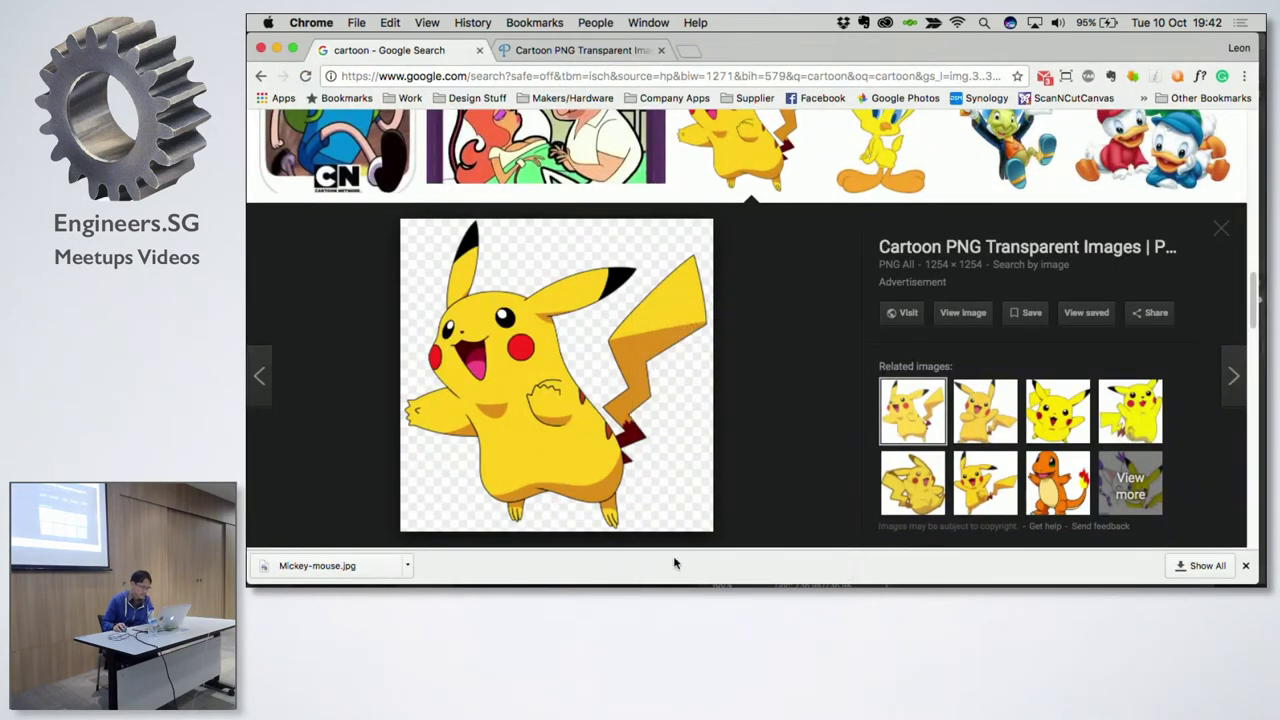
{"action": "mouse_move", "coordinate": [674, 575]}
{"action": "left_click", "coordinate": [458, 556]}
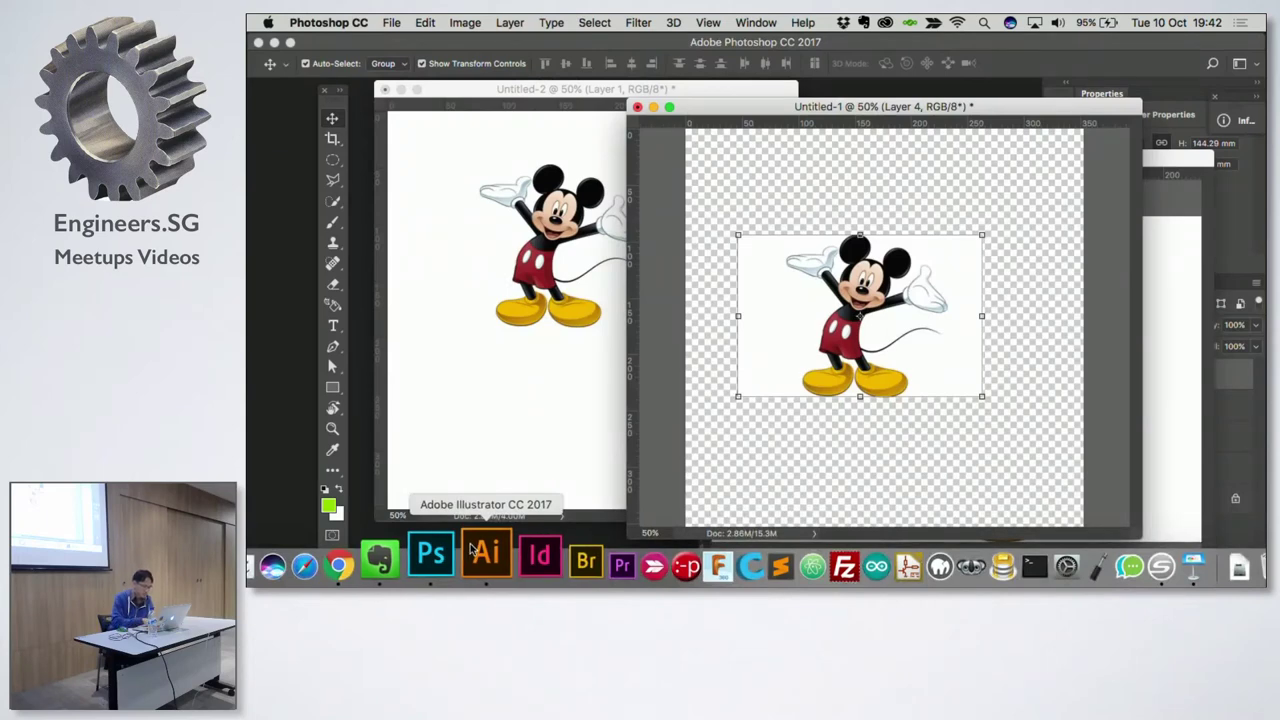
Step: Paste Pikachu into Untitled-1, scaled to about half size and placed over Mickey
{"action": "key", "text": "cmd+v"}
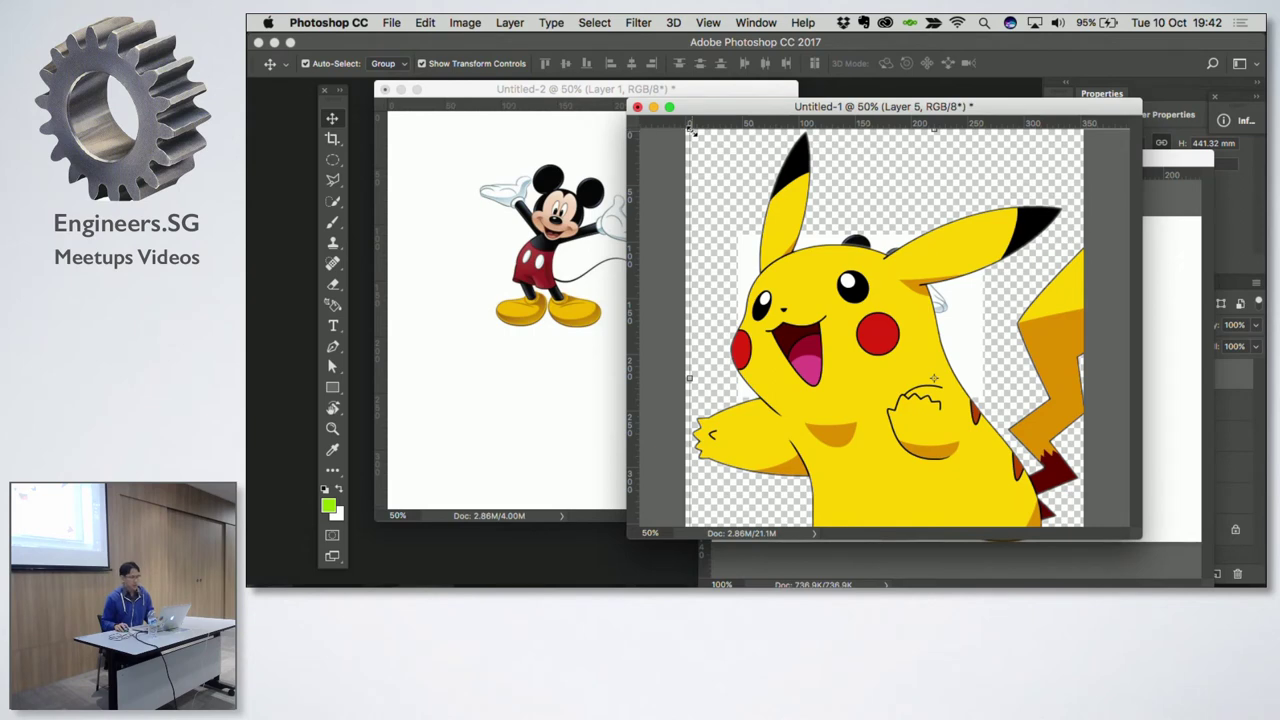
{"action": "left_click_drag", "start_coordinate": [690, 125], "coordinate": [812, 254]}
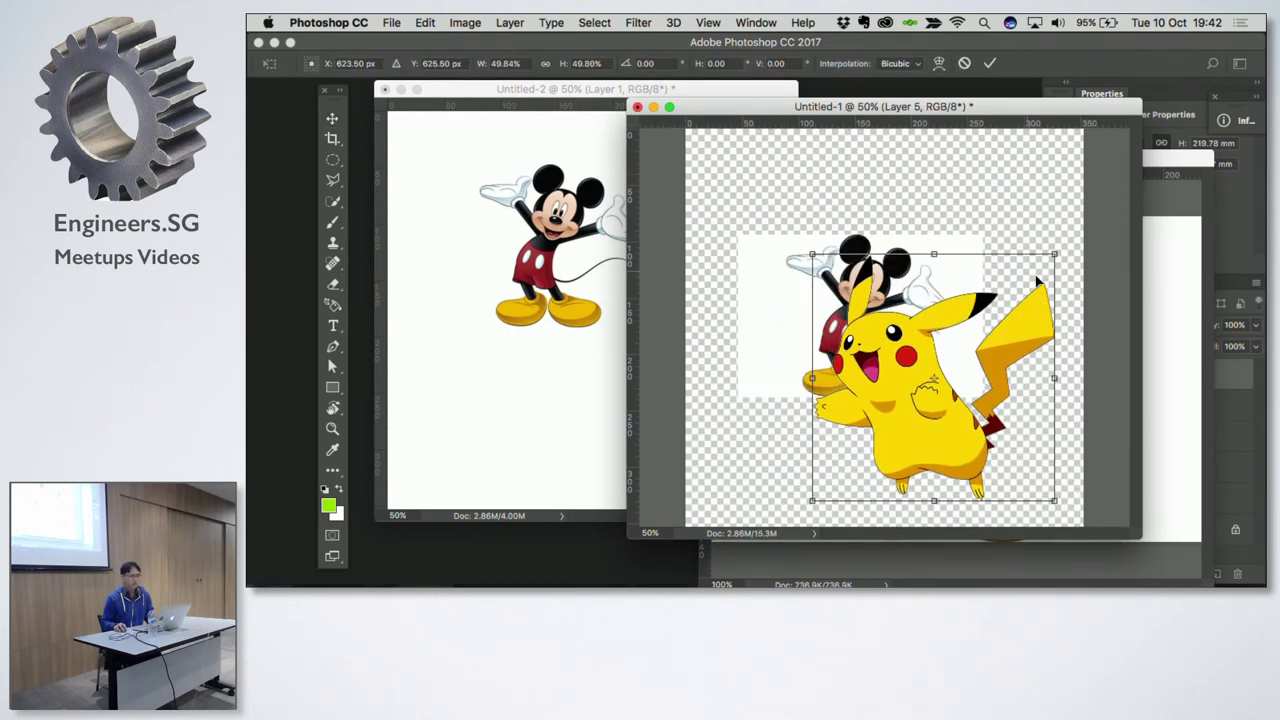
{"action": "left_click_drag", "start_coordinate": [954, 300], "coordinate": [908, 246]}
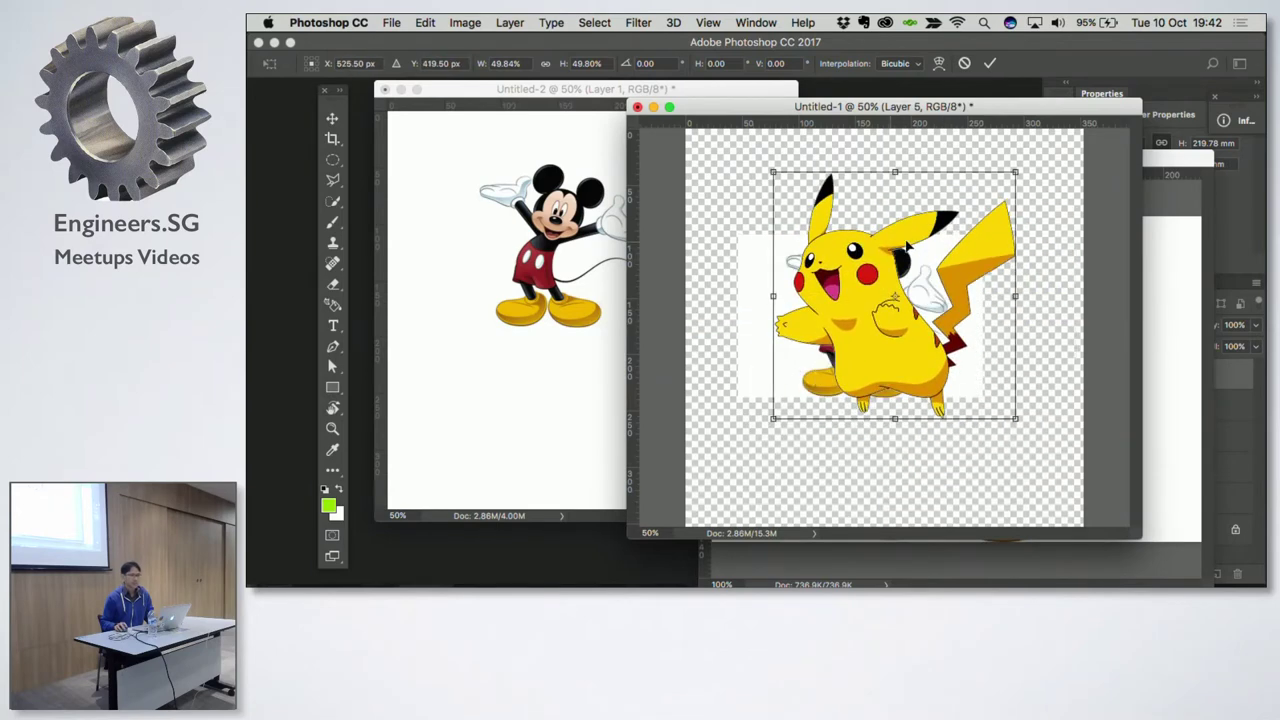
{"action": "key", "text": "Return"}
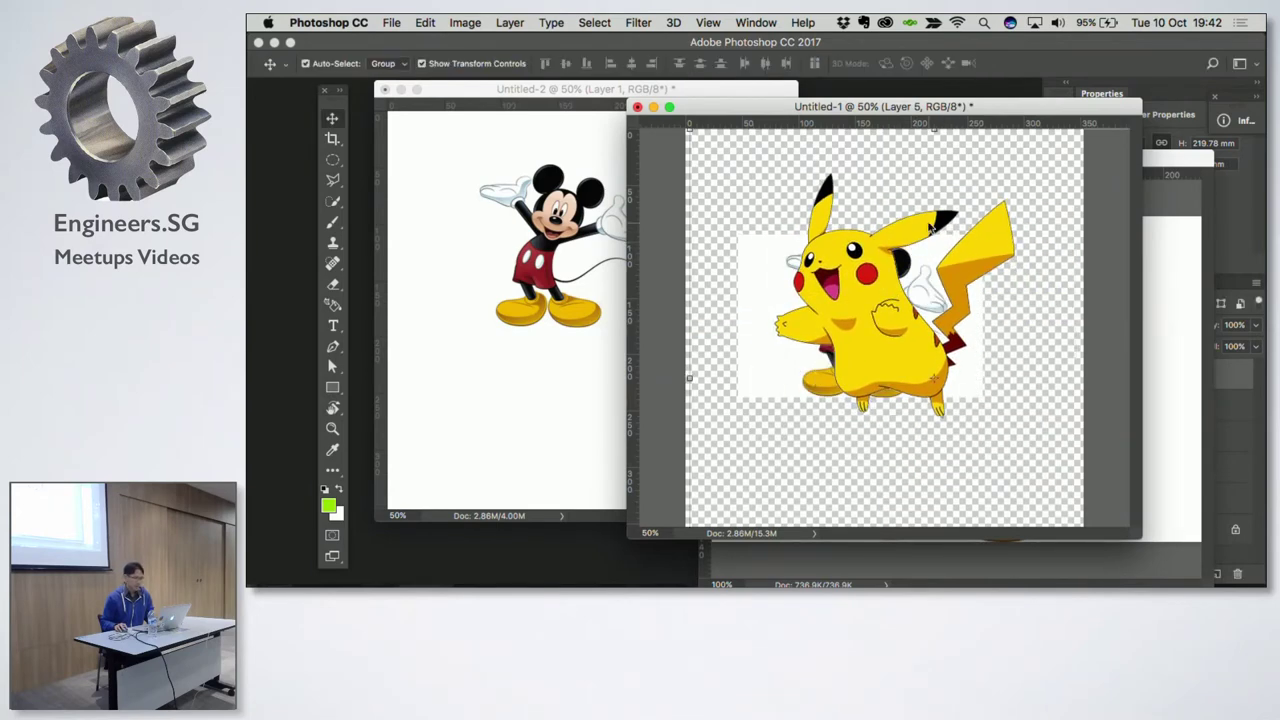
Step: Copy the Pikachu layer into Untitled-2 at the lower right beside Mickey, and rearrange windows
{"action": "left_click_drag", "start_coordinate": [860, 288], "coordinate": [690, 233]}
{"action": "left_click_drag", "start_coordinate": [404, 277], "coordinate": [400, 296]}
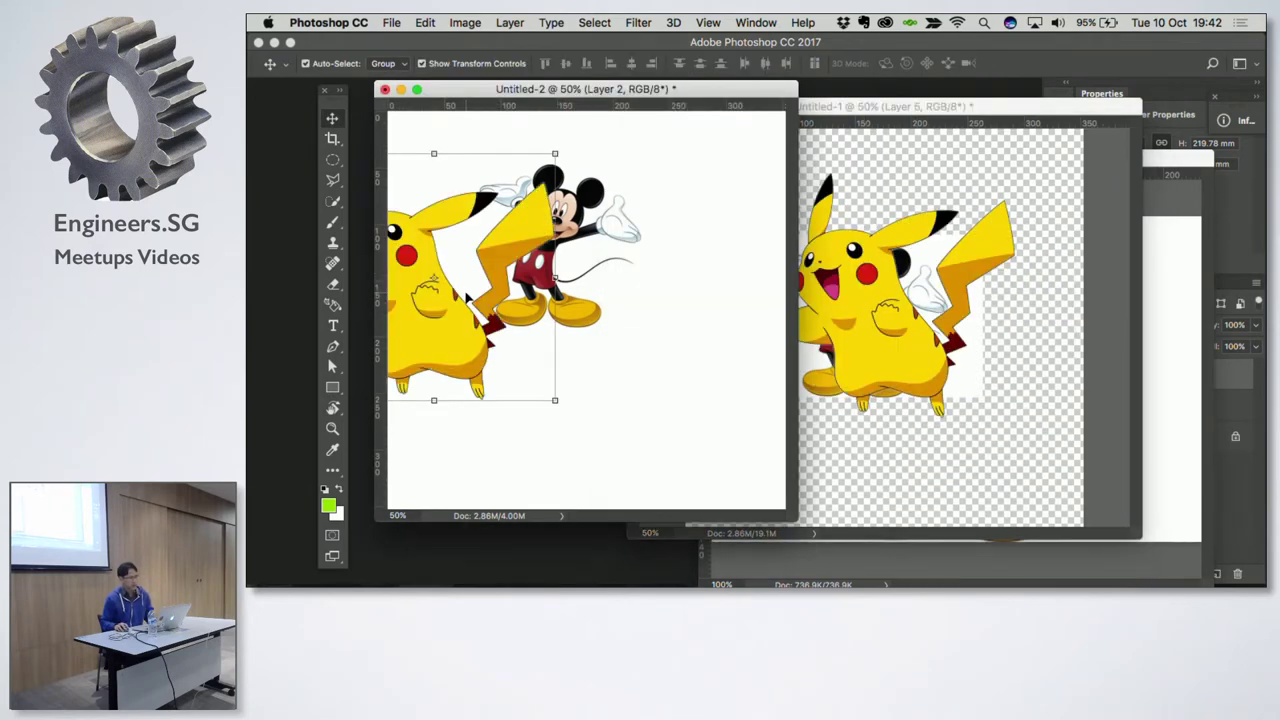
{"action": "left_click_drag", "start_coordinate": [495, 305], "coordinate": [637, 370]}
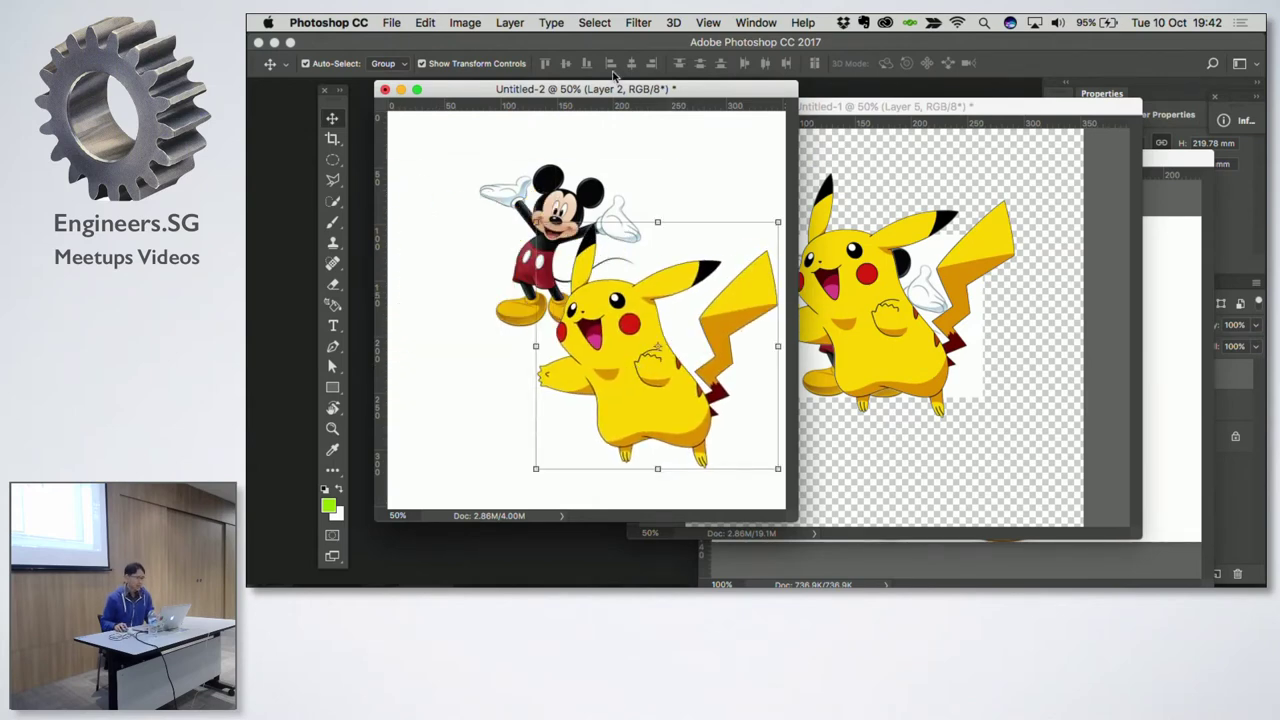
{"action": "left_click", "coordinate": [1205, 220]}
{"action": "left_click", "coordinate": [966, 132]}
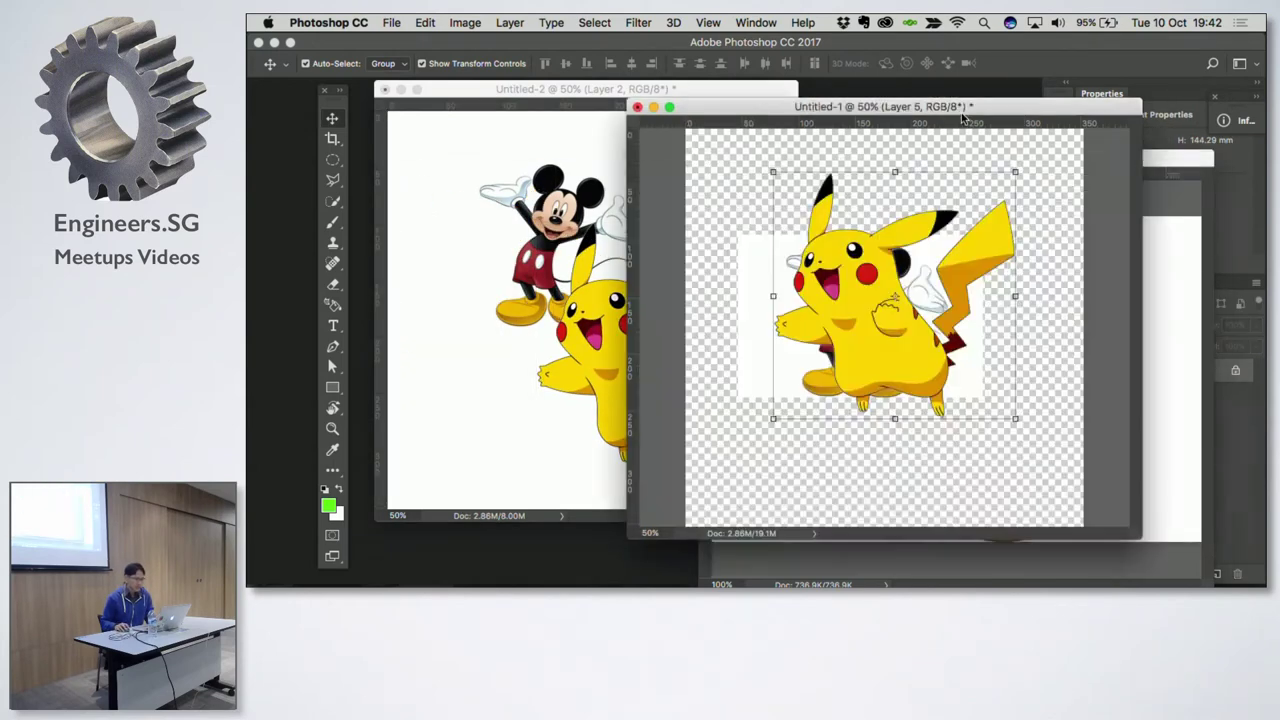
{"action": "left_click_drag", "start_coordinate": [706, 106], "coordinate": [616, 203]}
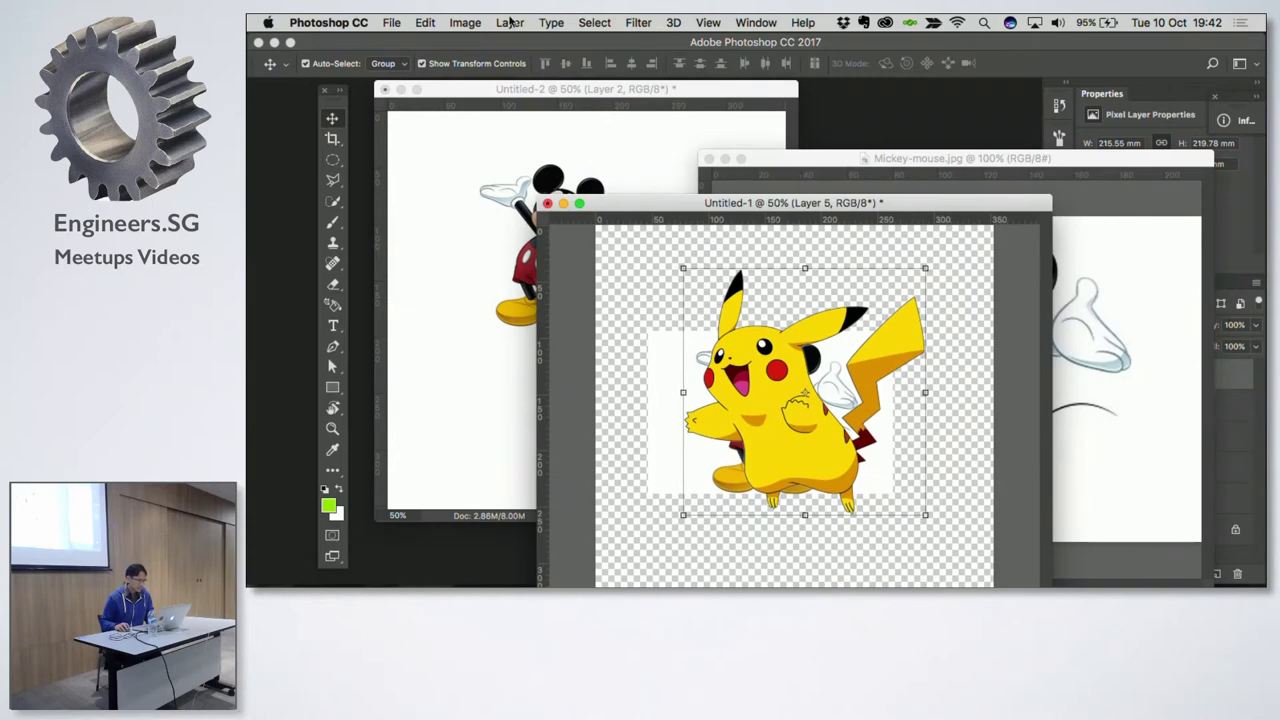
{"action": "left_click_drag", "start_coordinate": [495, 89], "coordinate": [413, 95]}
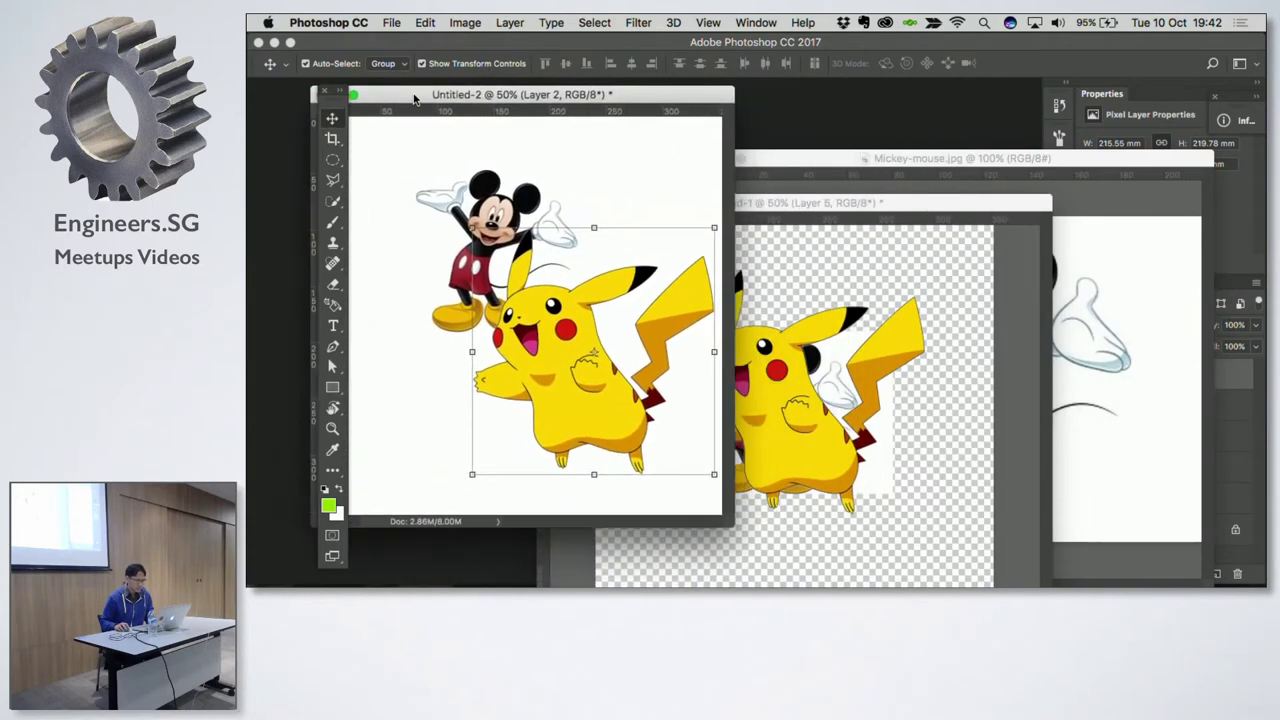
Step: Zoom Untitled-1 out to 25% and move its window beside Untitled-2
{"action": "left_click", "coordinate": [918, 172]}
{"action": "key", "text": "z"}
{"action": "left_click", "coordinate": [905, 250], "text": "alt"}
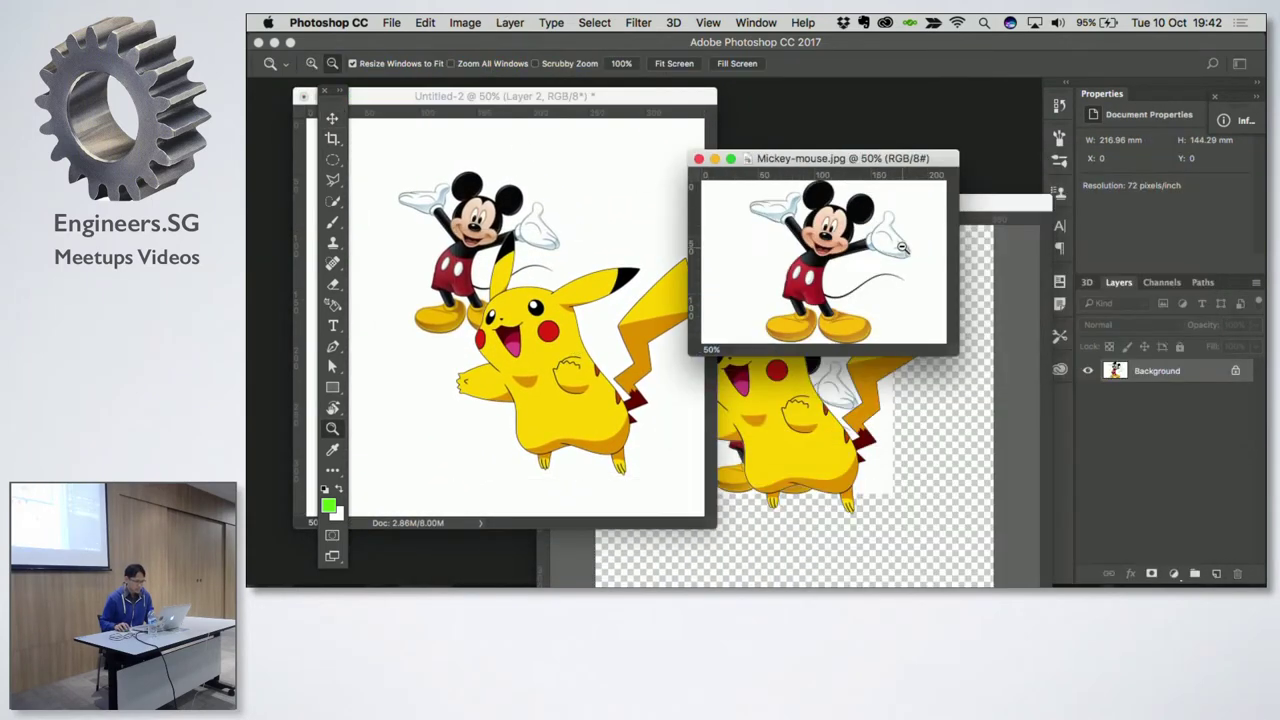
{"action": "left_click", "coordinate": [898, 265], "text": "alt"}
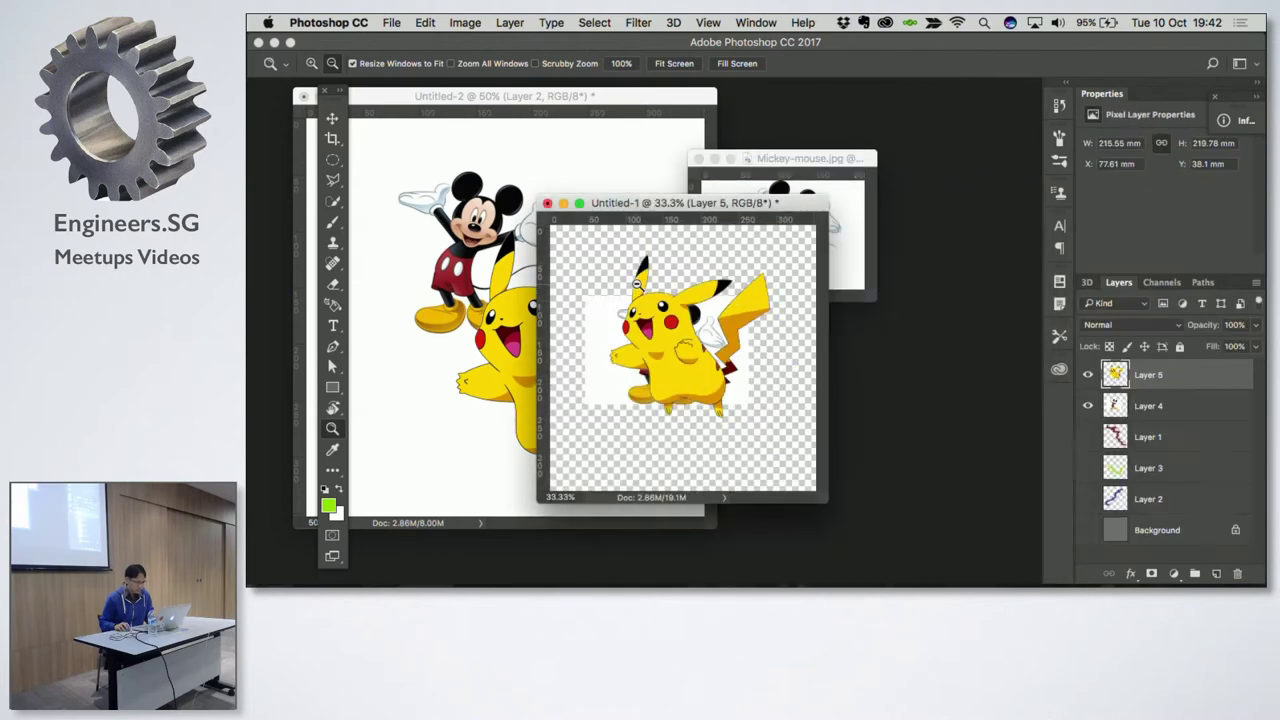
{"action": "left_click", "coordinate": [648, 244], "text": "alt"}
{"action": "mouse_move", "coordinate": [654, 202]}
{"action": "left_mouse_down"}
{"action": "mouse_move", "coordinate": [914, 119]}
{"action": "mouse_move", "coordinate": [806, 121]}
{"action": "left_mouse_up"}
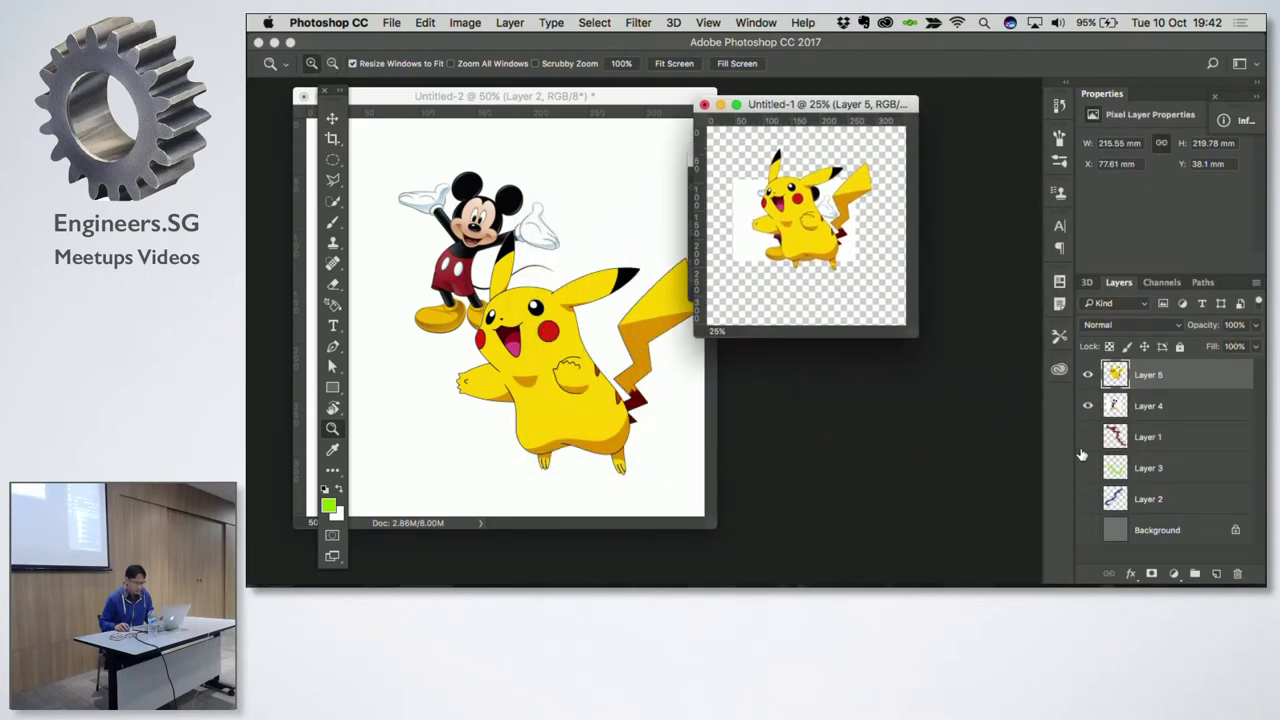
Step: Show Background and Mickey's Layer 4, move Mickey to the top left above Pikachu, zoom to 66.7%
{"action": "left_click", "coordinate": [1087, 531]}
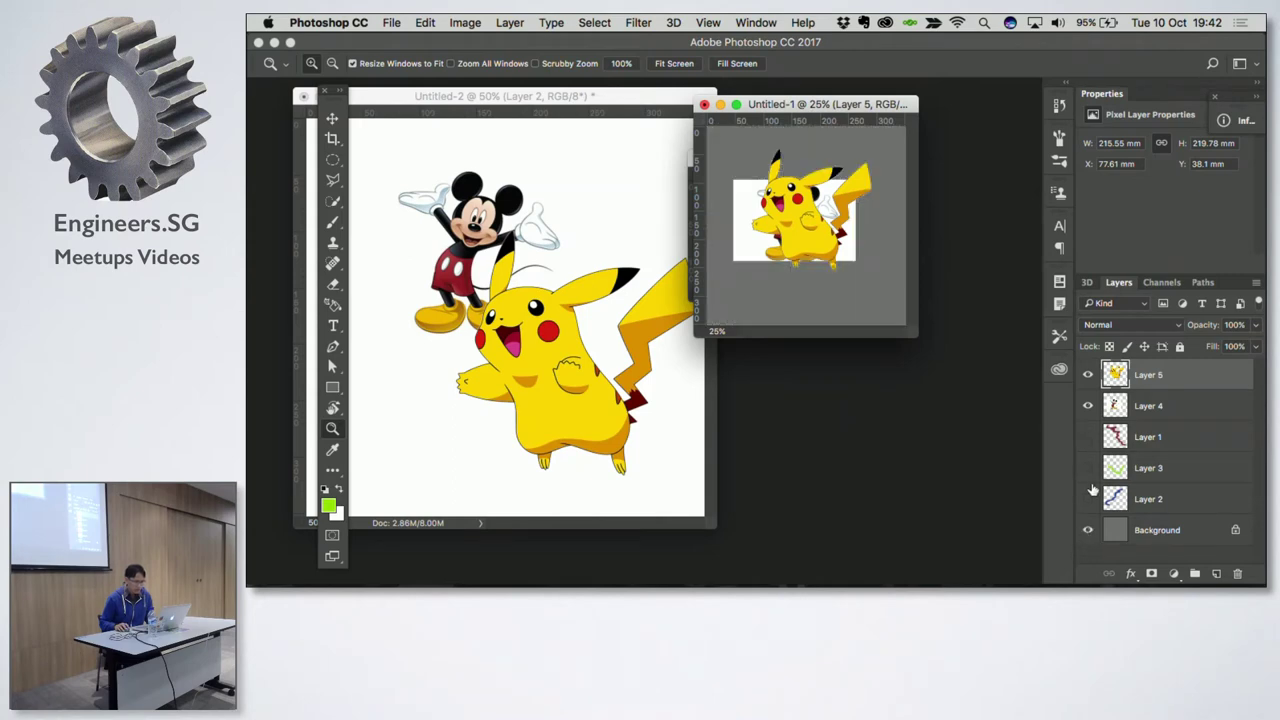
{"action": "left_click", "coordinate": [1088, 406]}
{"action": "key", "text": "v"}
{"action": "left_click_drag", "start_coordinate": [805, 245], "coordinate": [826, 281]}
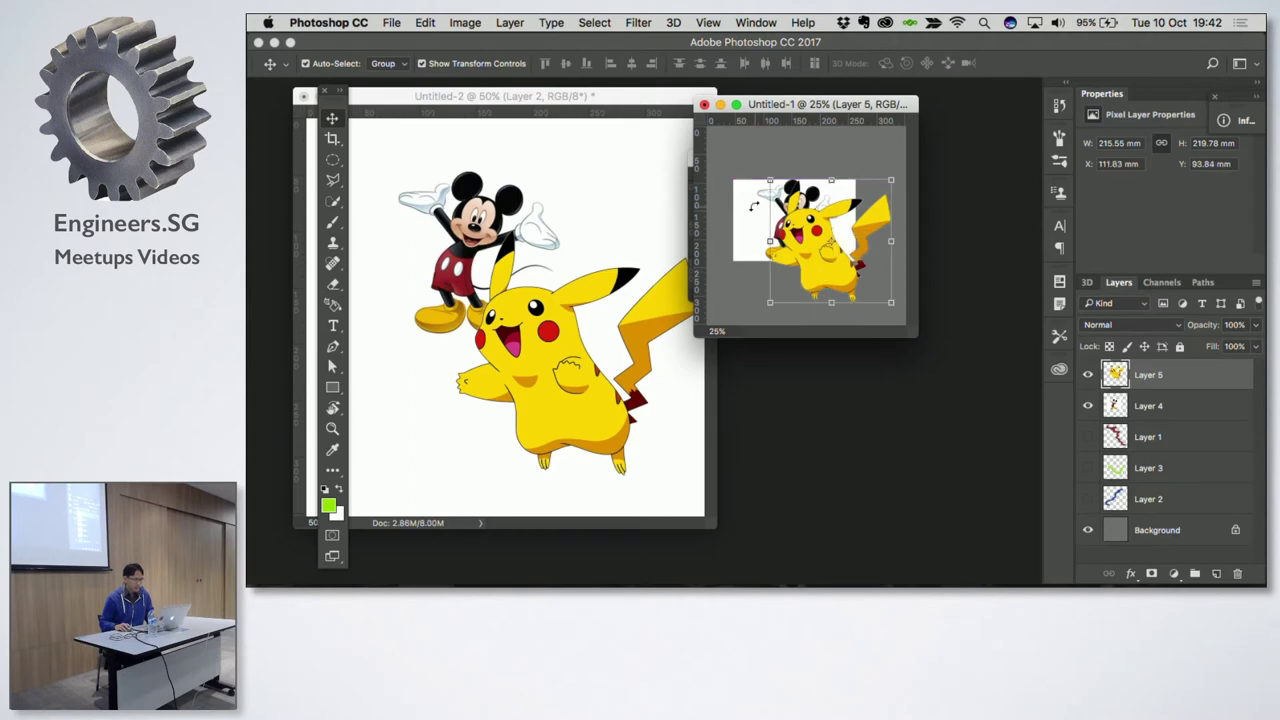
{"action": "left_click_drag", "start_coordinate": [745, 203], "coordinate": [732, 150]}
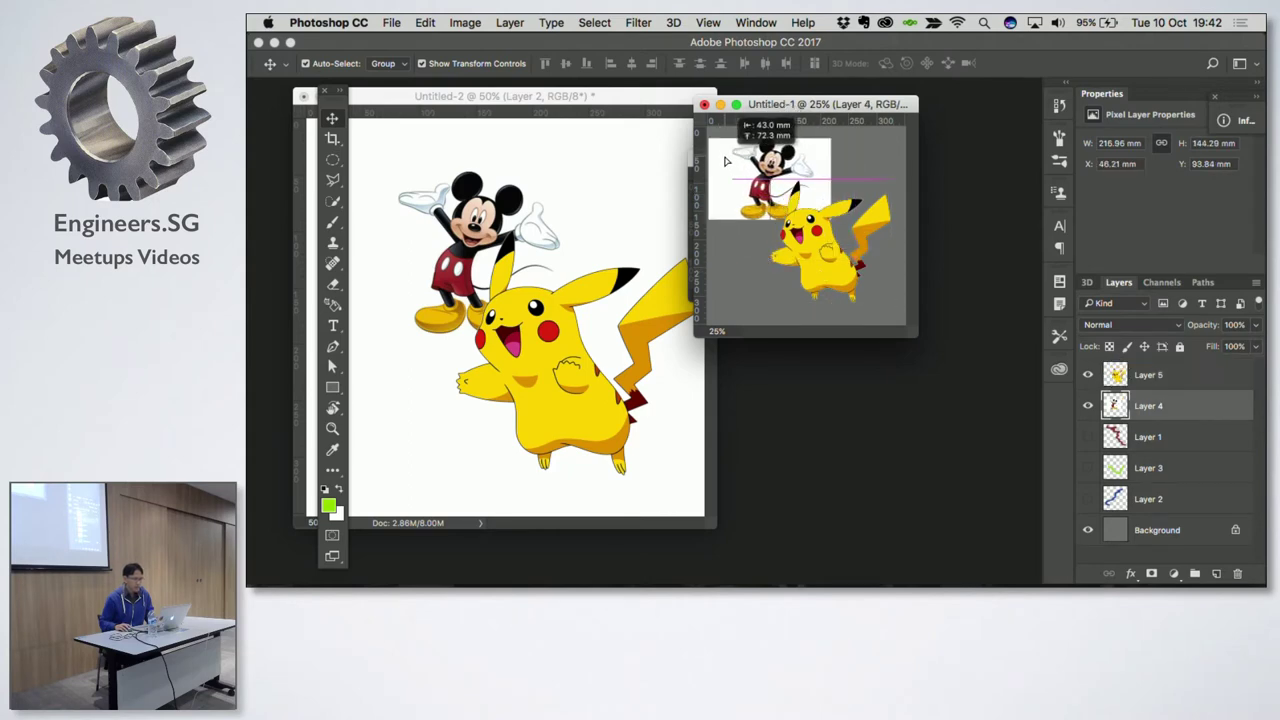
{"action": "left_click_drag", "start_coordinate": [732, 150], "coordinate": [778, 213]}
{"action": "key", "text": "z"}
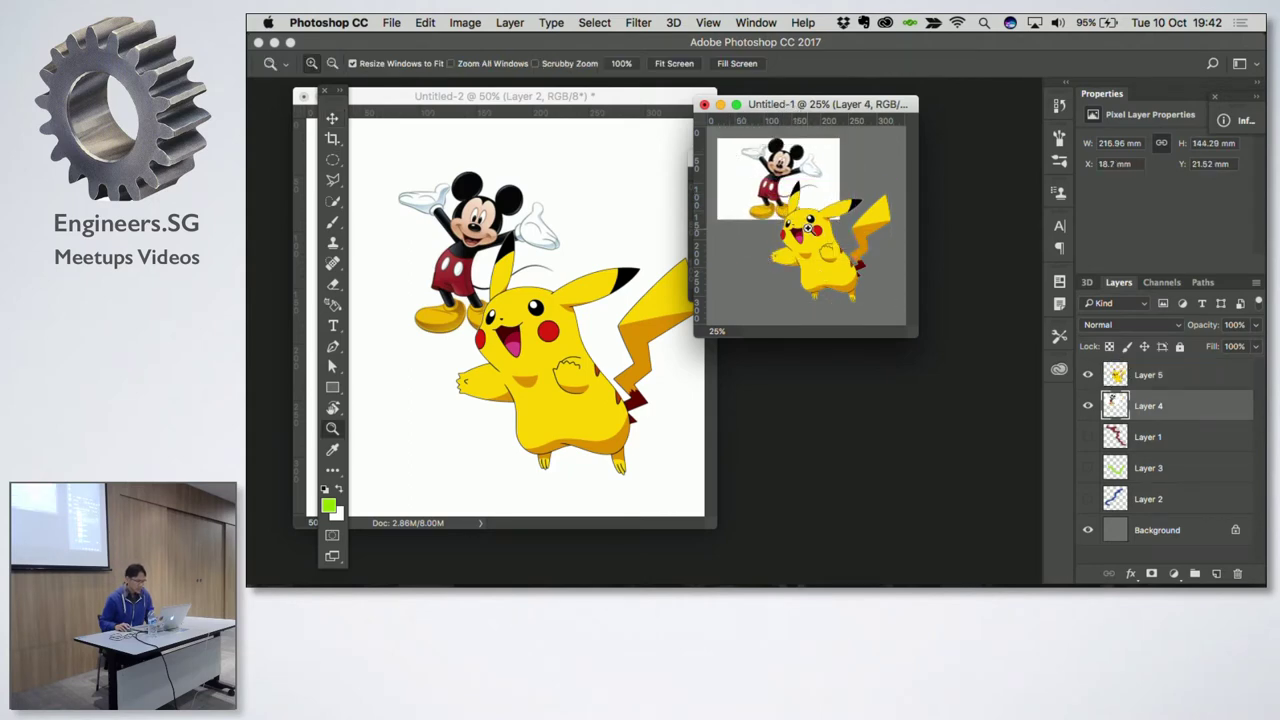
{"action": "left_click", "coordinate": [779, 213]}
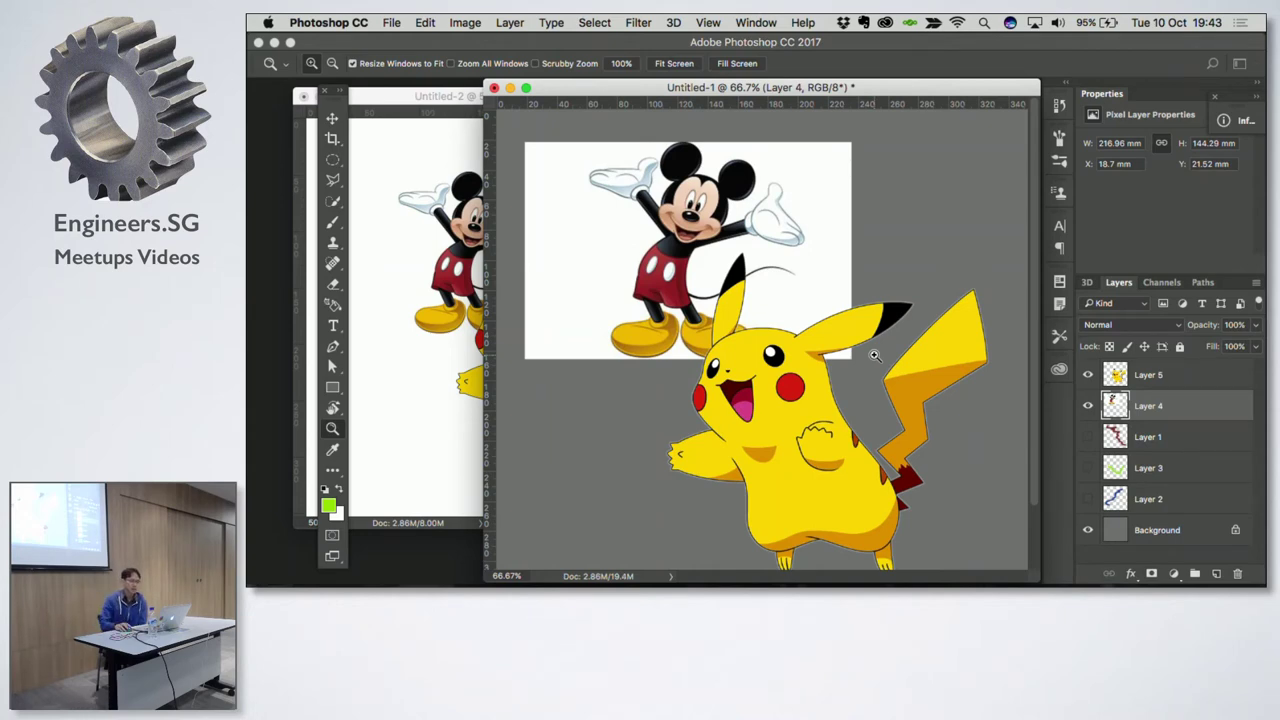
Step: Move Pikachu up over Mickey in Untitled-1 with the Move tool
{"action": "key", "text": "v"}
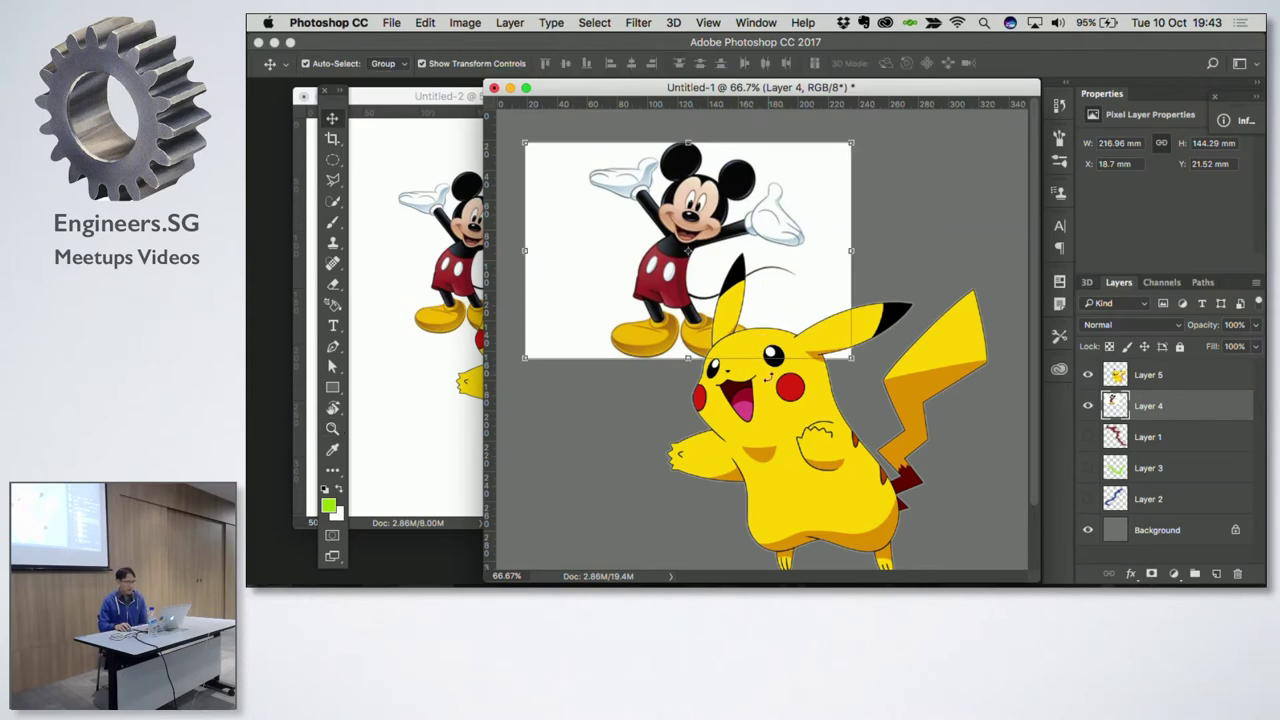
{"action": "left_click_drag", "start_coordinate": [816, 471], "coordinate": [818, 415]}
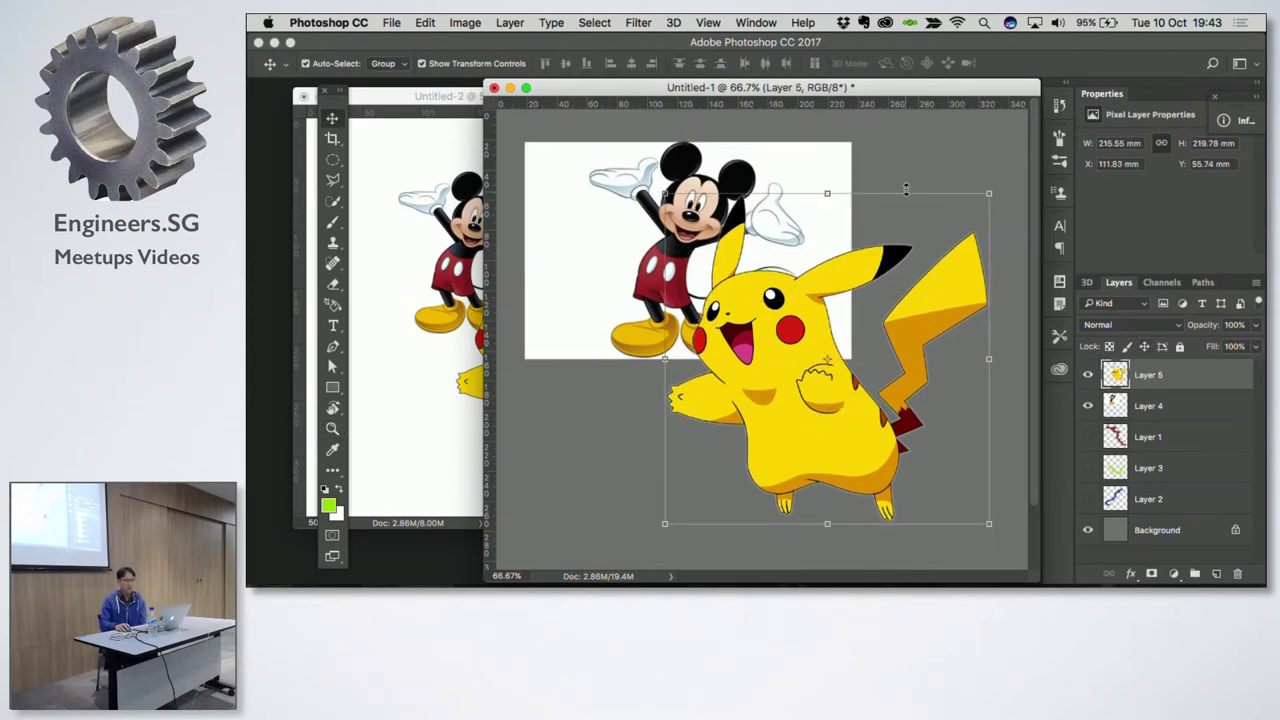
{"action": "left_click", "coordinate": [559, 170]}
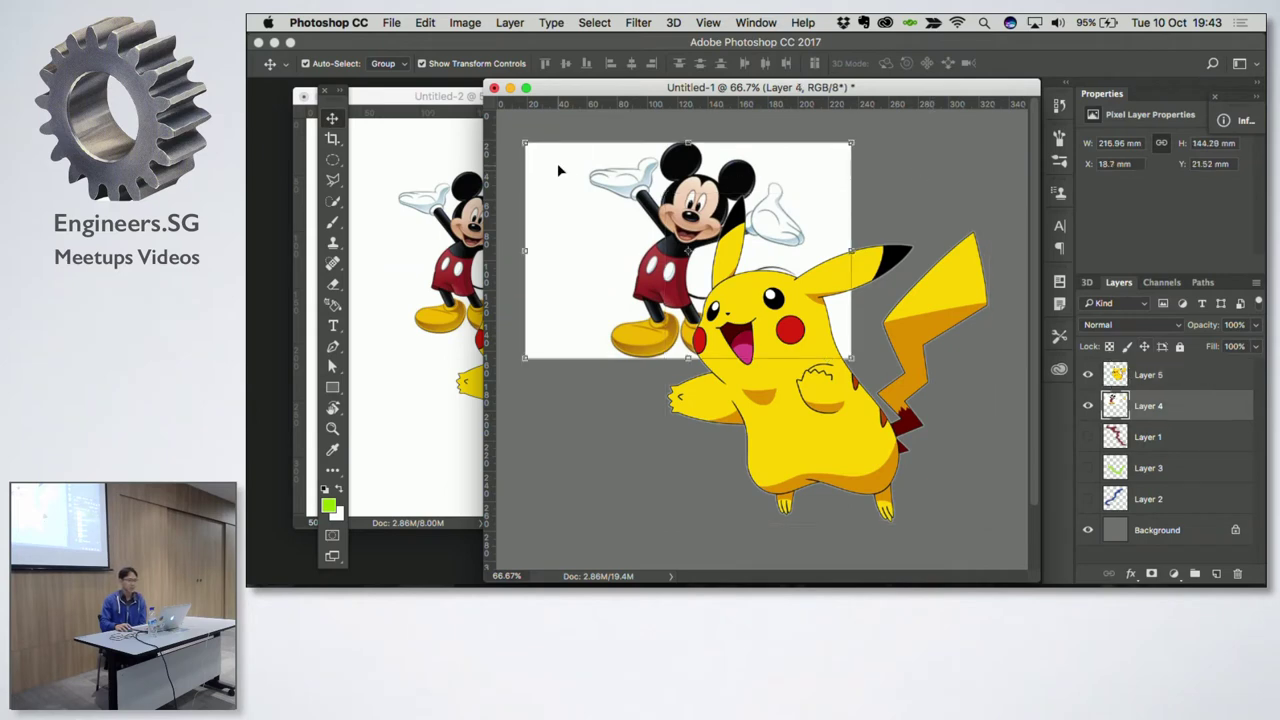
Step: Delete Layer 1 and Layer 2 from Untitled-2, leaving it blank
{"action": "left_click", "coordinate": [473, 182]}
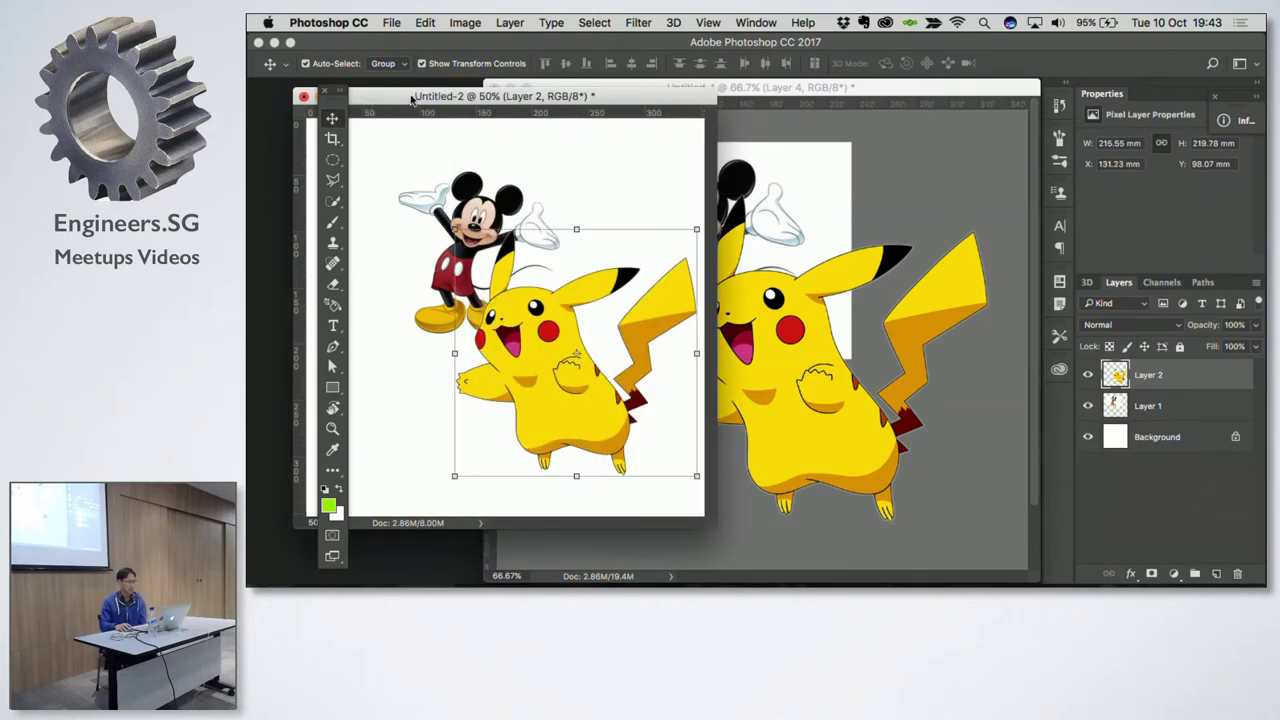
{"action": "left_click", "coordinate": [1180, 418], "text": "shift"}
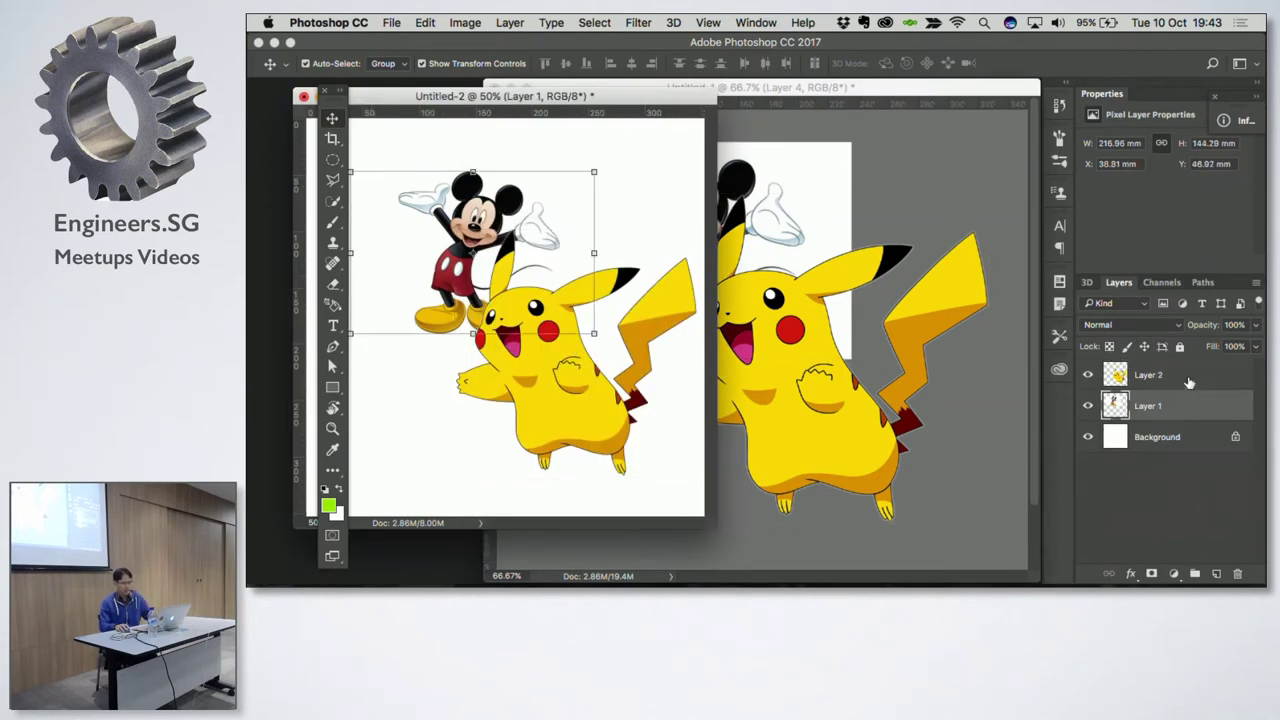
{"action": "key", "text": "BackSpace"}
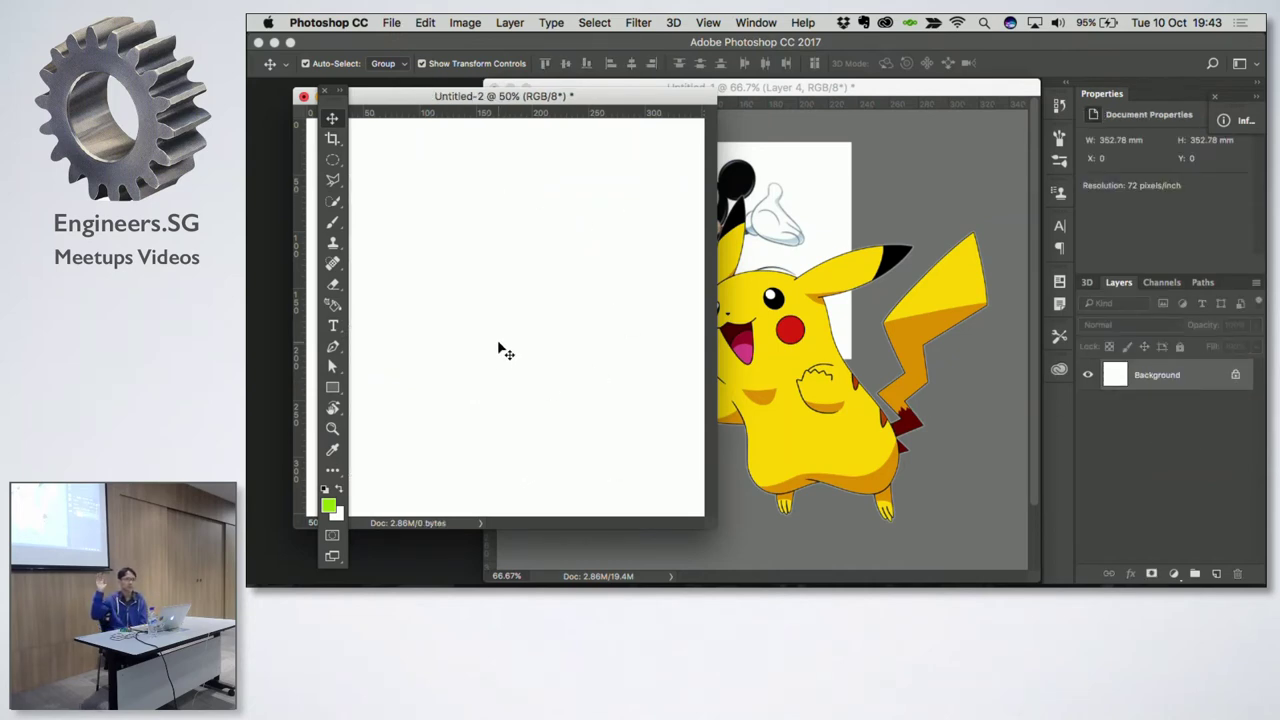
Step: Reposition Pikachu in Untitled-1 to X 82.9 mm, Y 43.39 mm, covering Mickey's body
{"action": "left_click", "coordinate": [823, 349]}
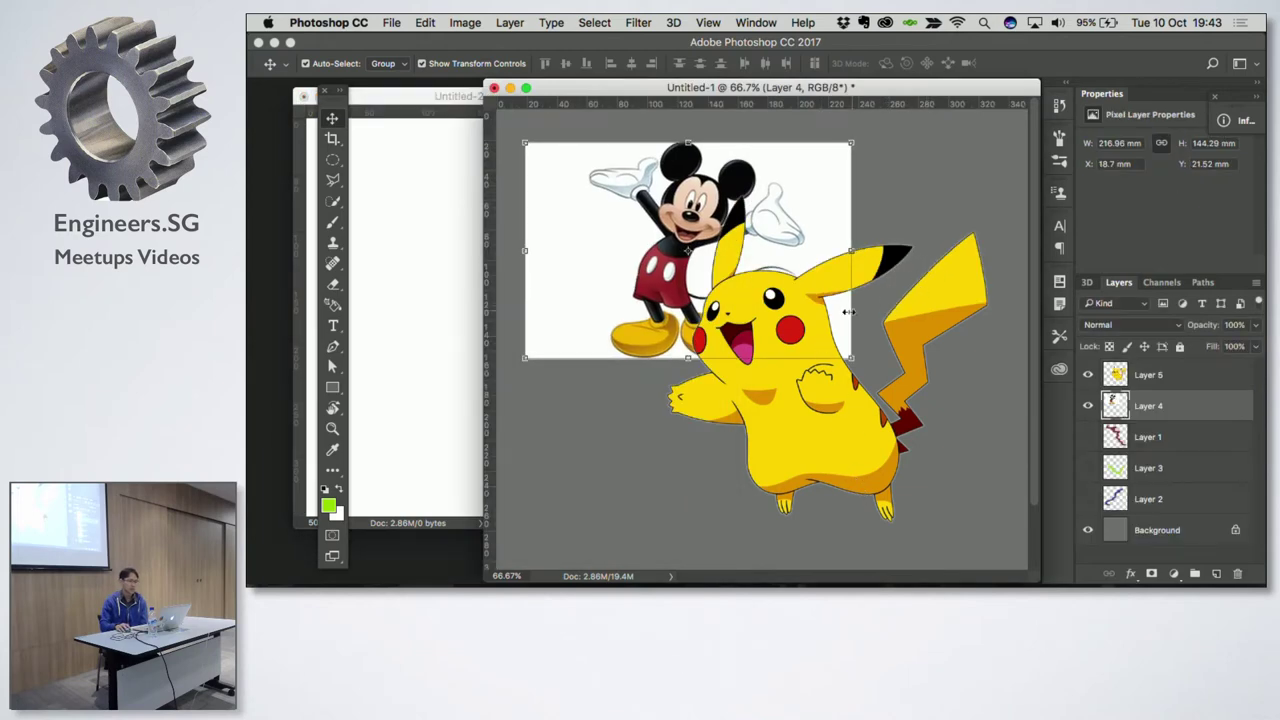
{"action": "mouse_move", "coordinate": [853, 448]}
{"action": "left_mouse_down"}
{"action": "mouse_move", "coordinate": [839, 456]}
{"action": "mouse_move", "coordinate": [779, 422]}
{"action": "left_mouse_up"}
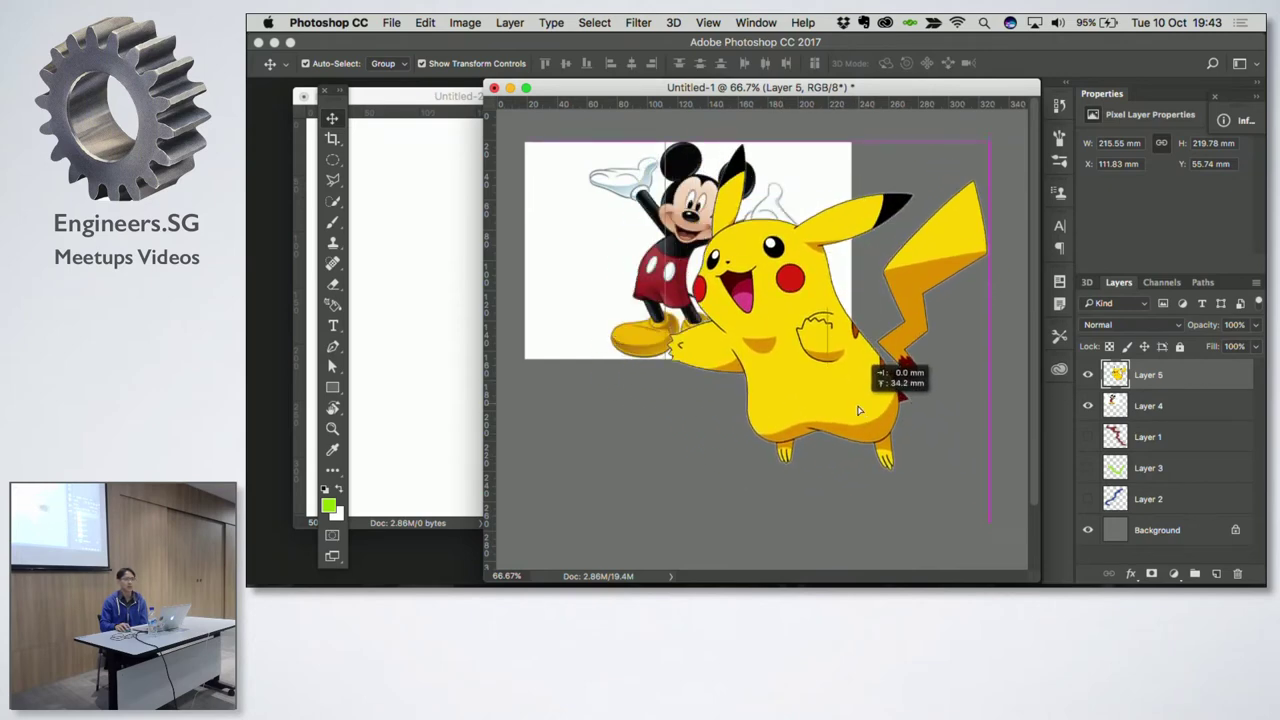
{"action": "left_click_drag", "start_coordinate": [779, 422], "coordinate": [814, 440]}
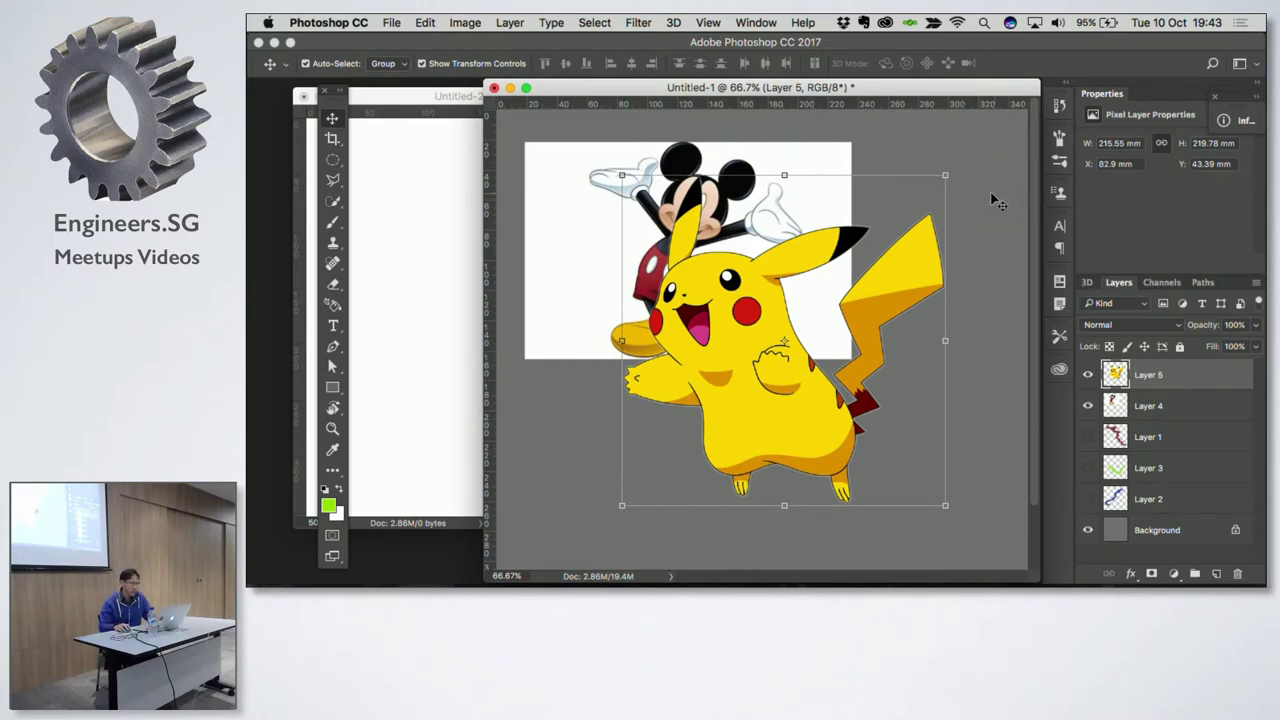
Step: Scale Pikachu to 58.1% and move it to the lower right
{"action": "left_click_drag", "start_coordinate": [945, 174], "coordinate": [876, 270]}
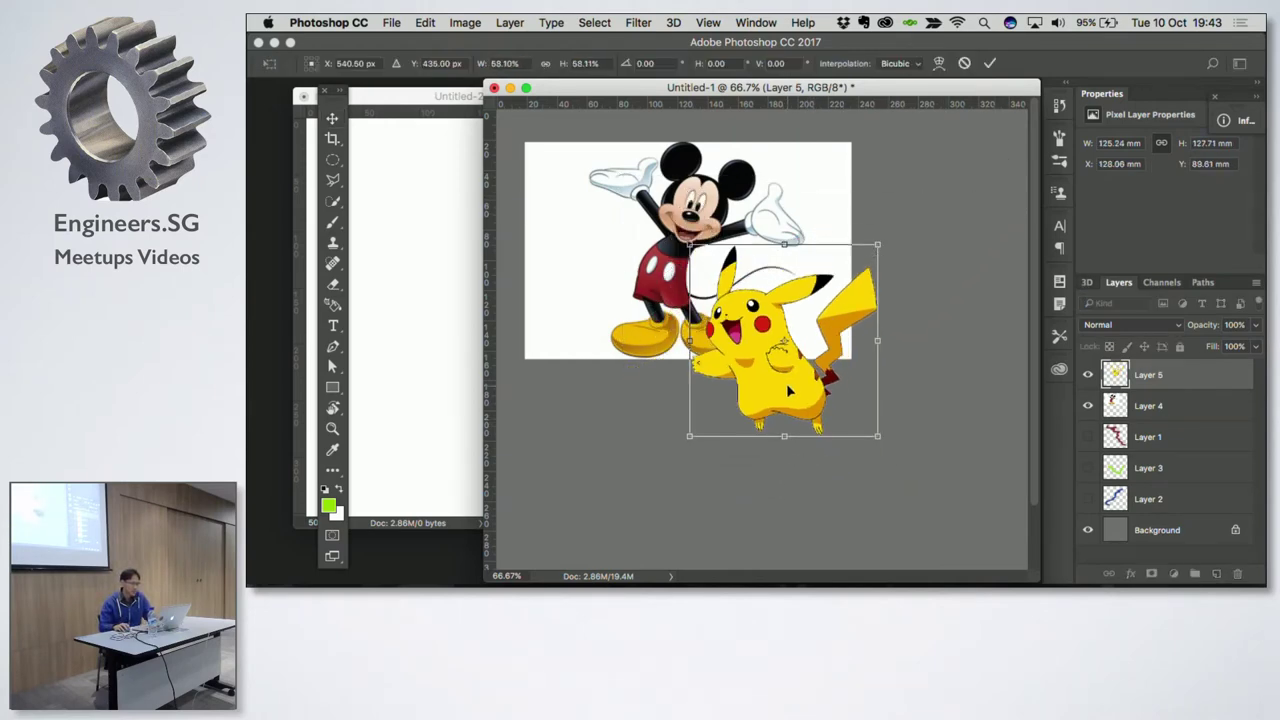
{"action": "left_click_drag", "start_coordinate": [786, 385], "coordinate": [912, 473]}
{"action": "key", "text": "Return"}
{"action": "left_click", "coordinate": [764, 314]}
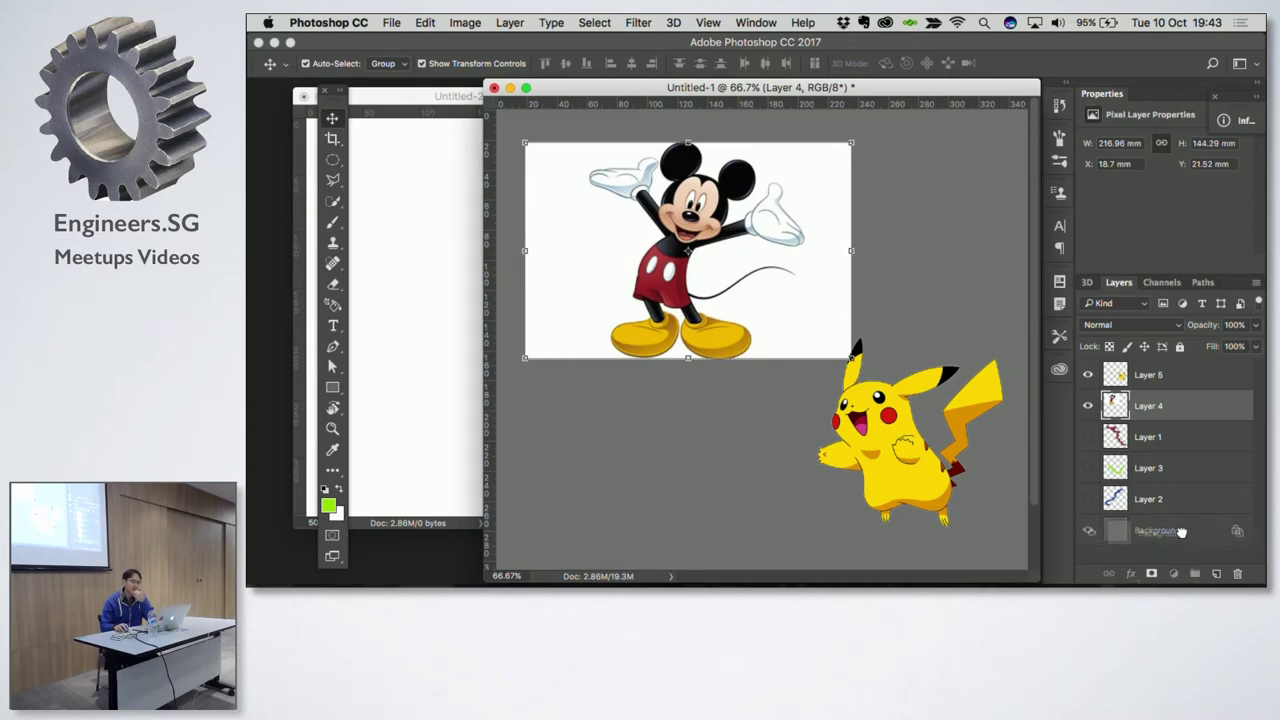
Step: Delete Untitled-1's grey Background layer and bring Untitled-2 forward
{"action": "left_click", "coordinate": [1116, 531]}
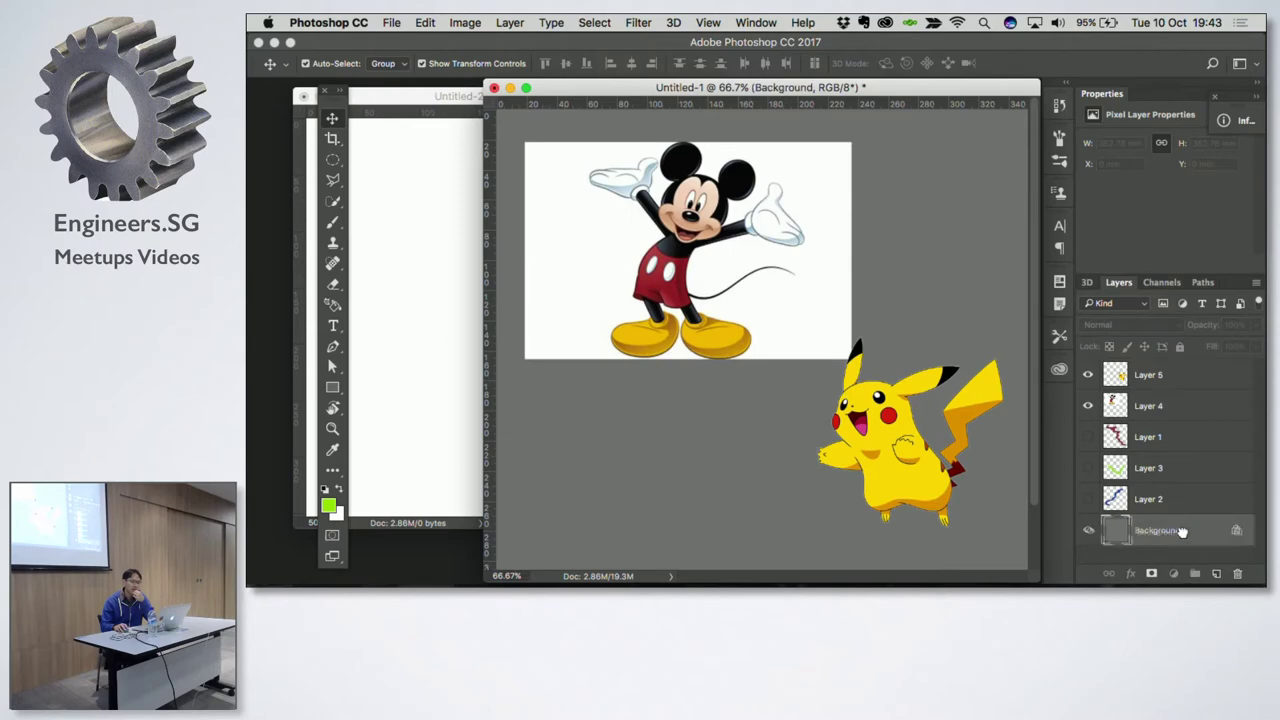
{"action": "left_click_drag", "start_coordinate": [1174, 533], "coordinate": [1247, 582]}
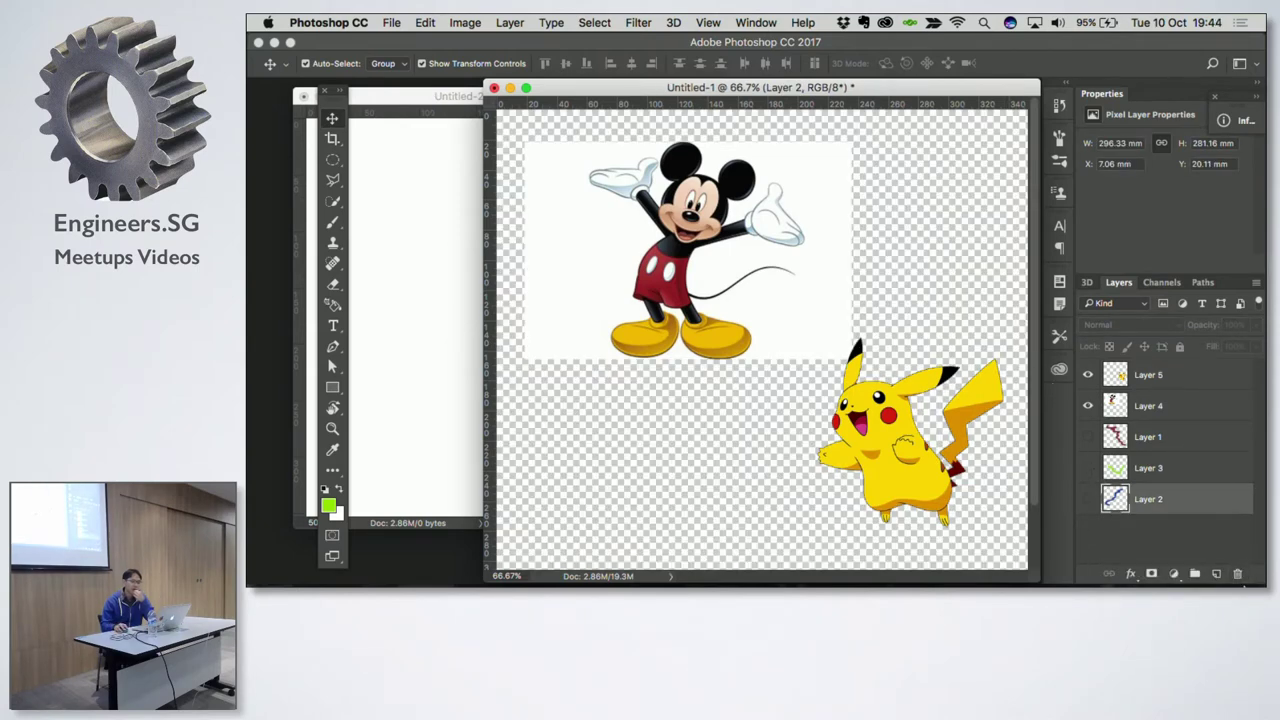
{"action": "left_click", "coordinate": [443, 257]}
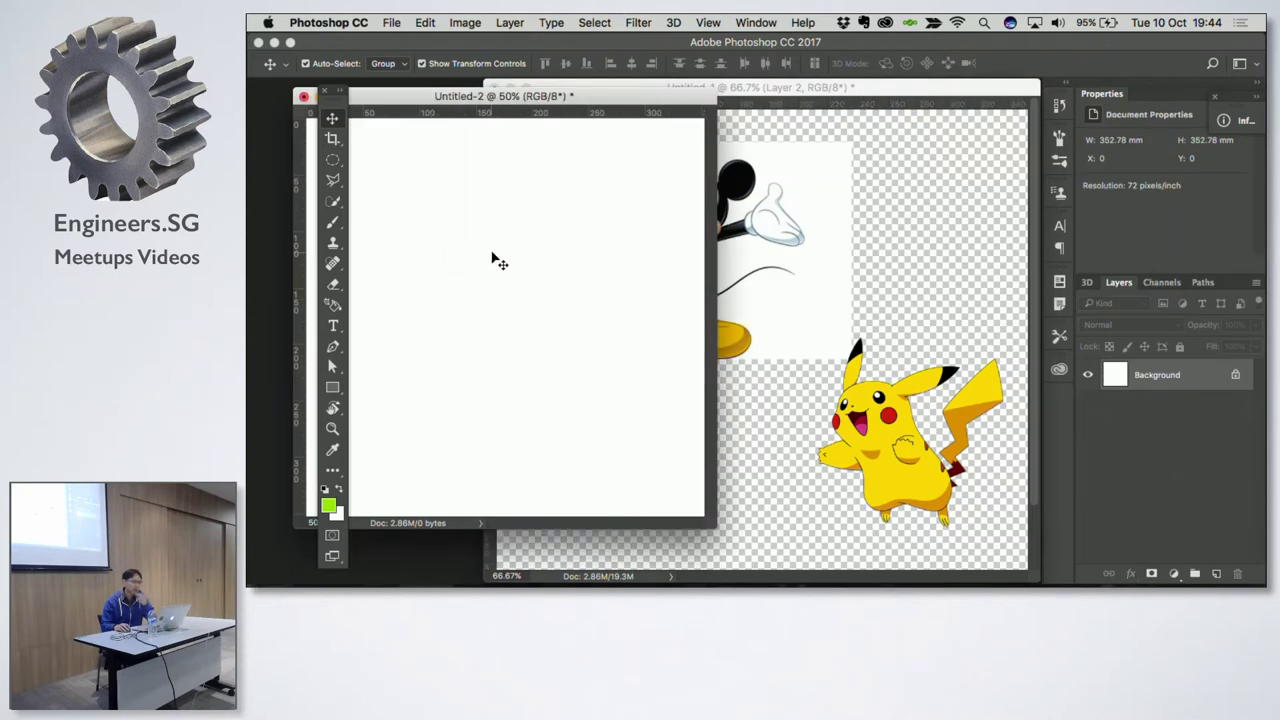
{"action": "key", "text": "super+n"}
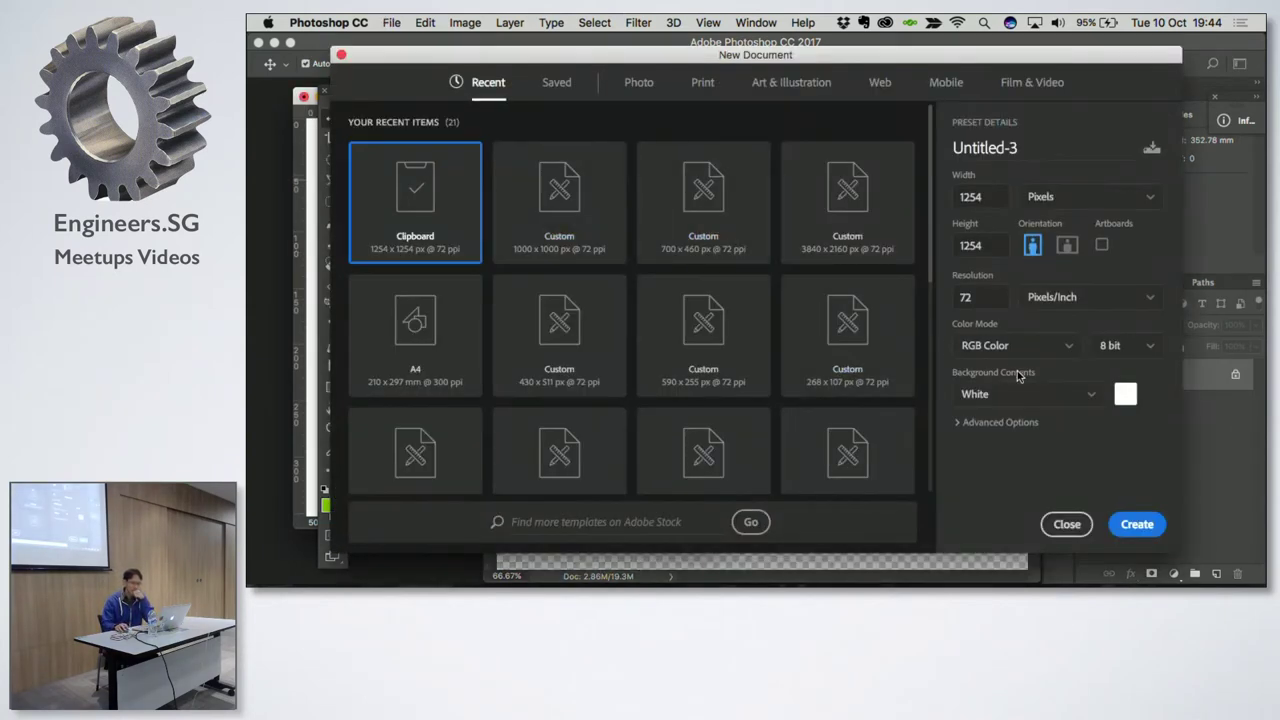
{"action": "left_click", "coordinate": [1075, 400]}
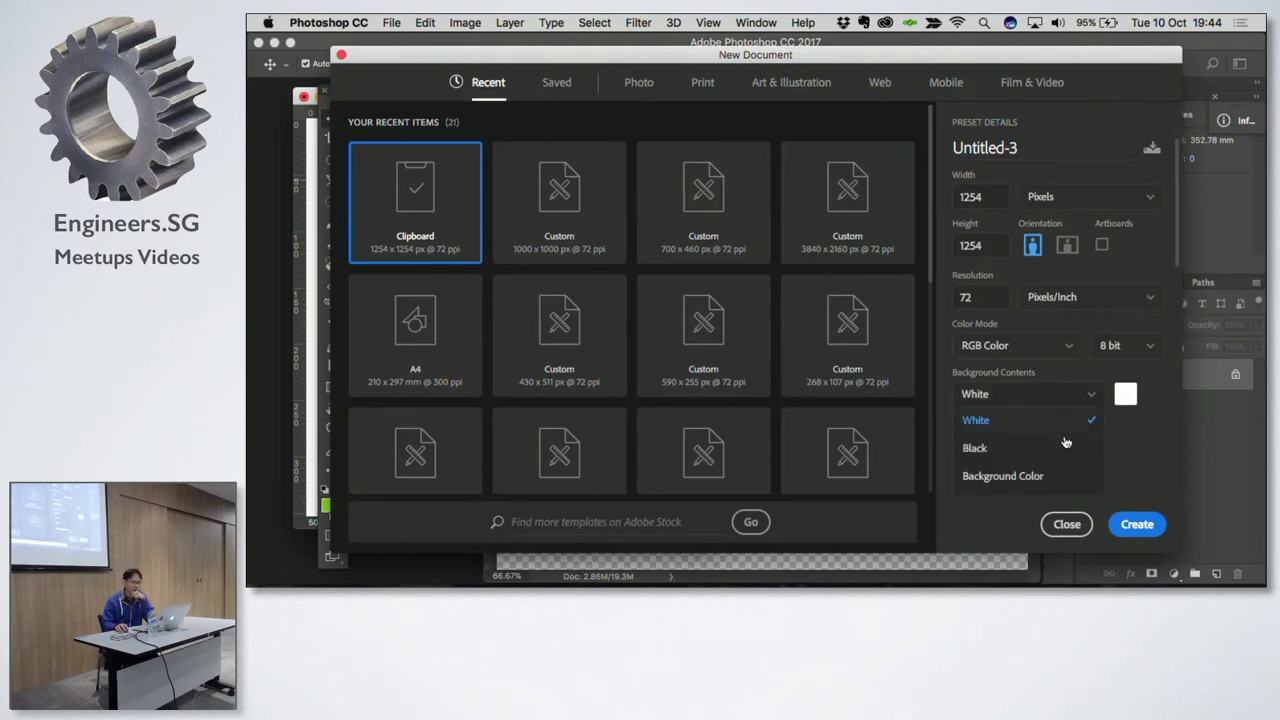
{"action": "scroll", "coordinate": [1018, 456], "scroll_direction": "down", "scroll_amount": 1}
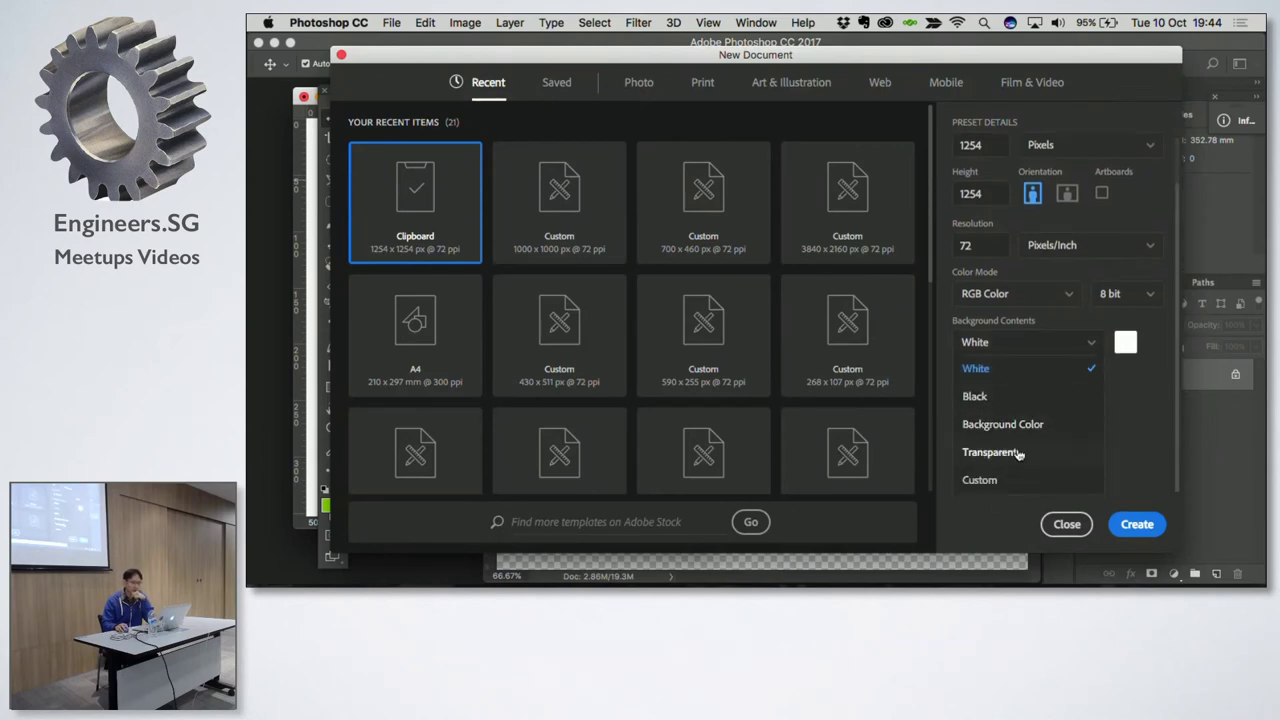
{"action": "left_click", "coordinate": [1006, 452]}
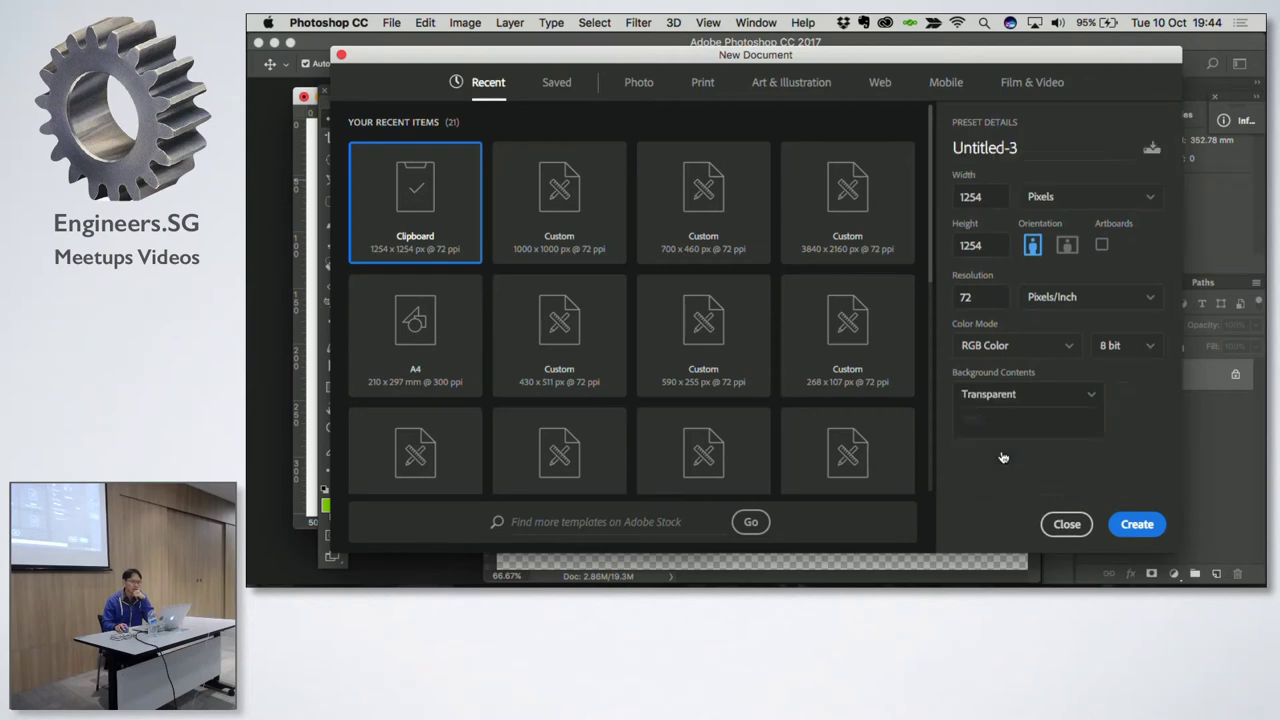
{"action": "left_click", "coordinate": [1140, 524]}
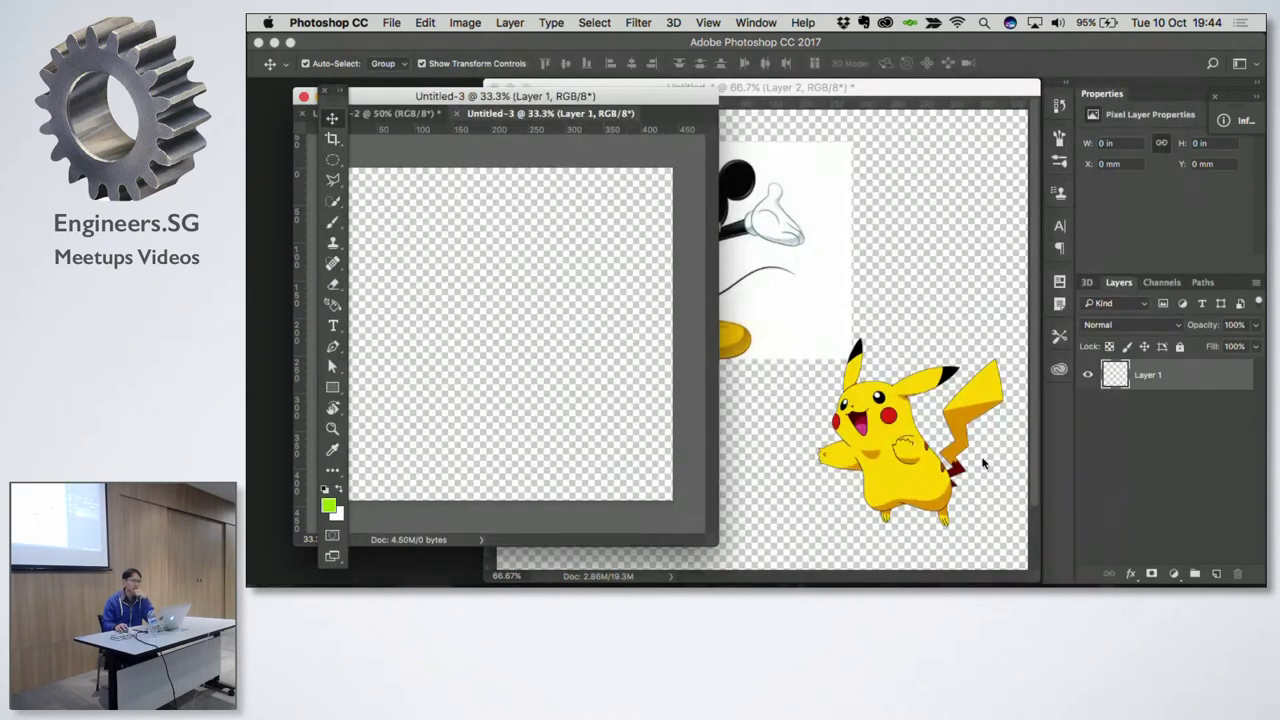
{"action": "left_click", "coordinate": [451, 113]}
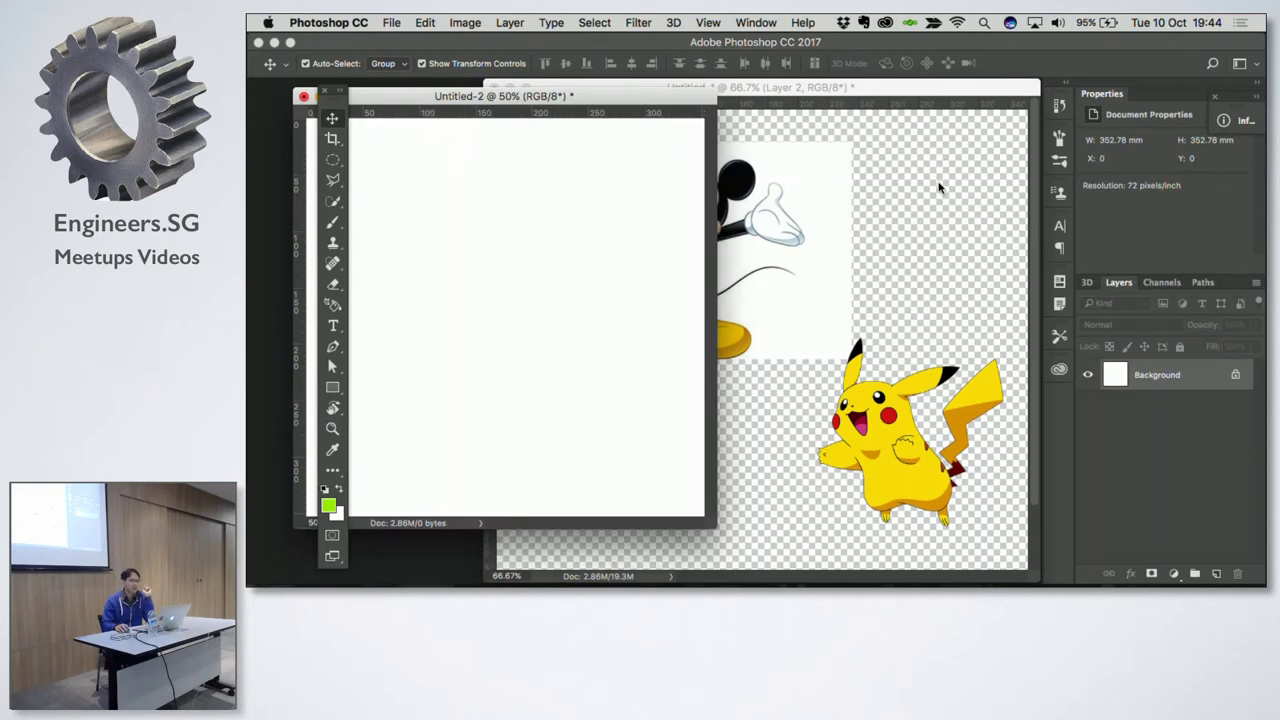
Step: In Untitled-1, show the blue, green and red stroke layers and hide Mickey
{"action": "left_click", "coordinate": [805, 98]}
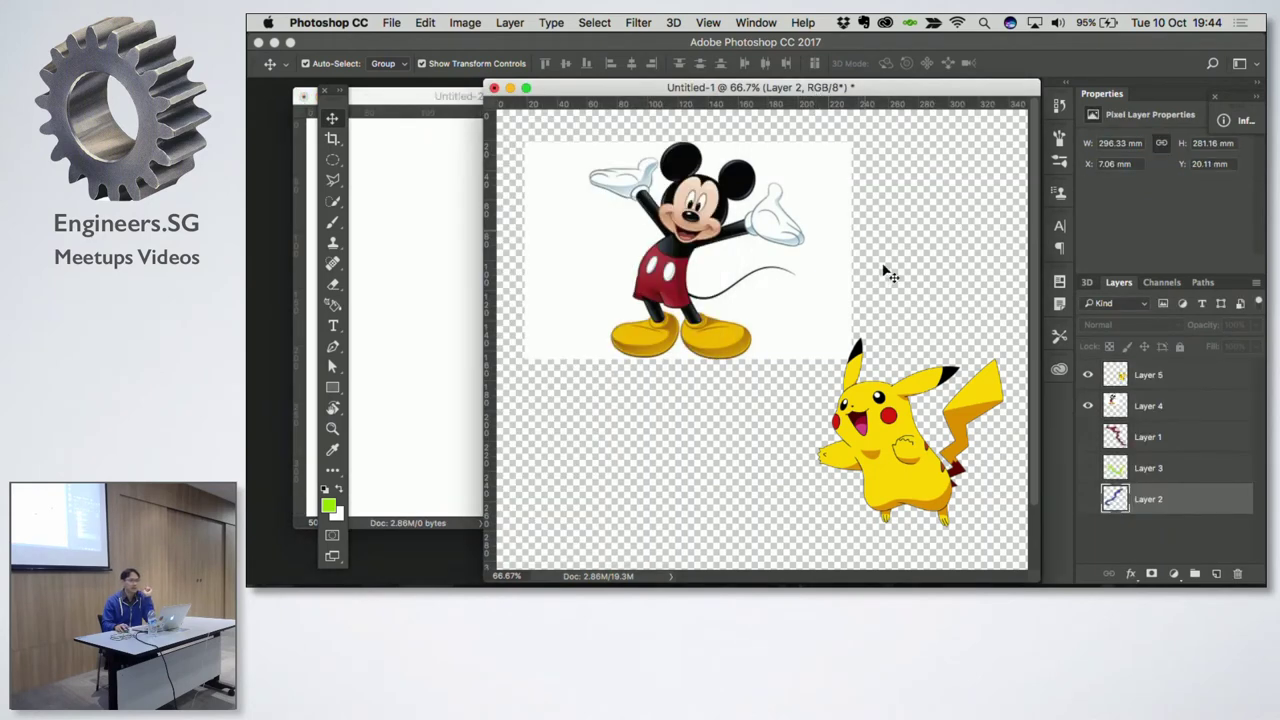
{"action": "left_click", "coordinate": [948, 435]}
{"action": "left_click", "coordinate": [1088, 498]}
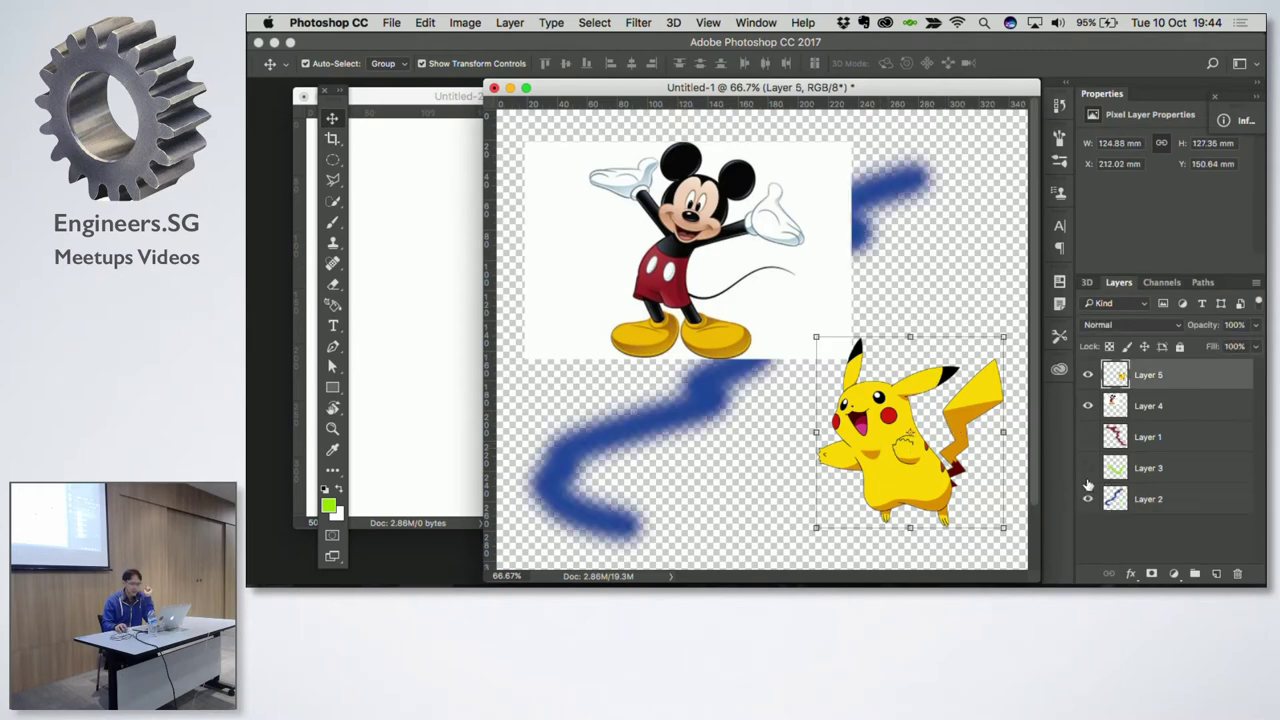
{"action": "left_click", "coordinate": [1088, 467]}
{"action": "left_click", "coordinate": [1088, 436]}
{"action": "left_click", "coordinate": [1088, 405]}
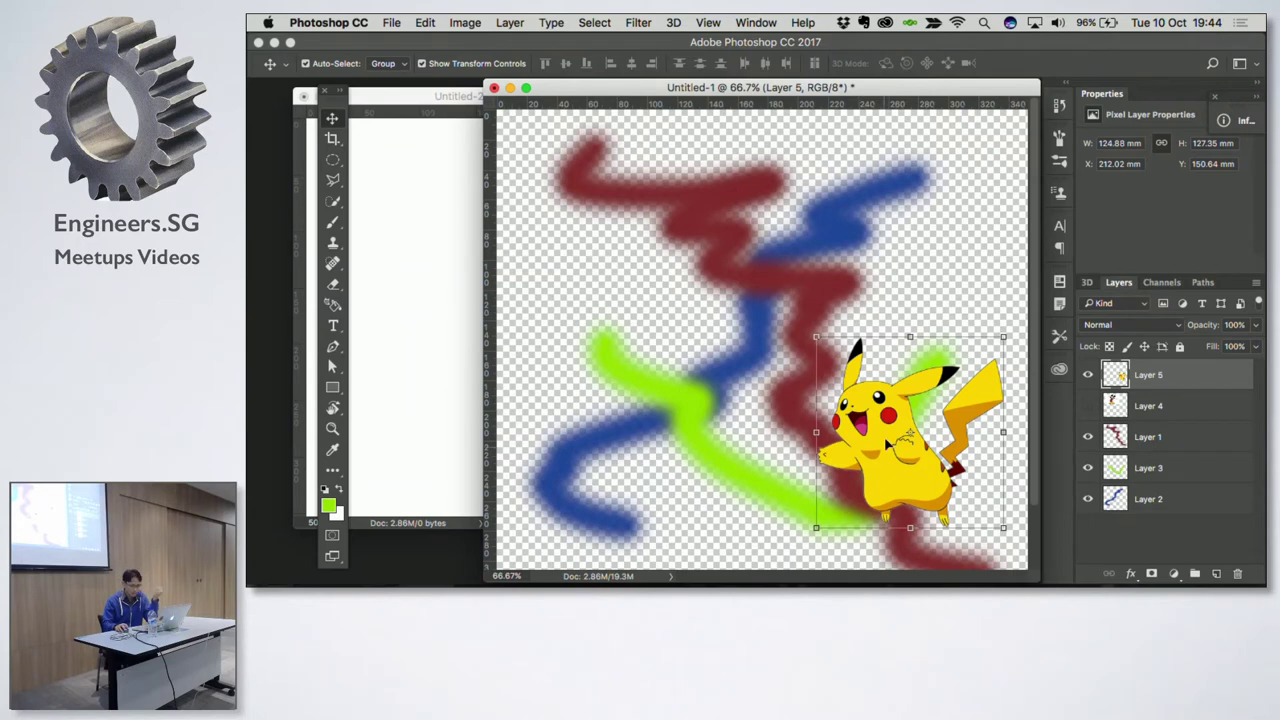
Step: Move Pikachu to the upper middle, enlarge it about twice, and zoom out to 50%
{"action": "left_click_drag", "start_coordinate": [892, 485], "coordinate": [675, 316]}
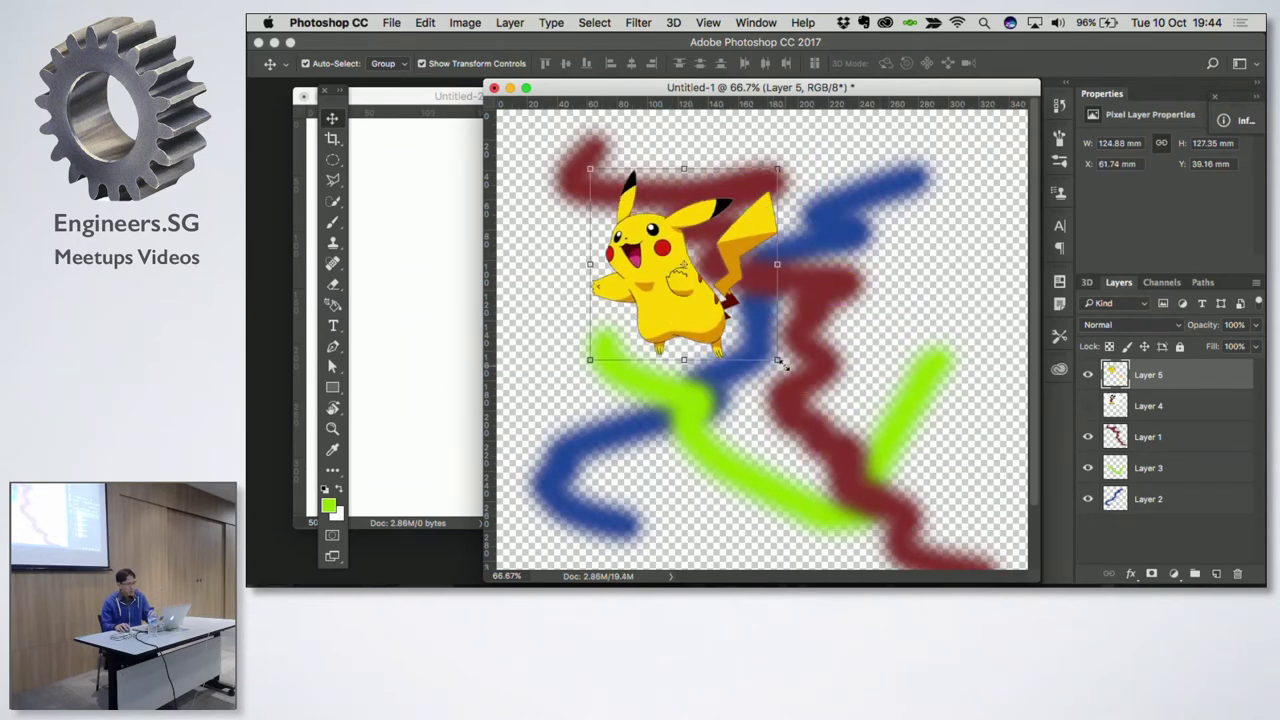
{"action": "left_click_drag", "start_coordinate": [779, 362], "coordinate": [957, 543]}
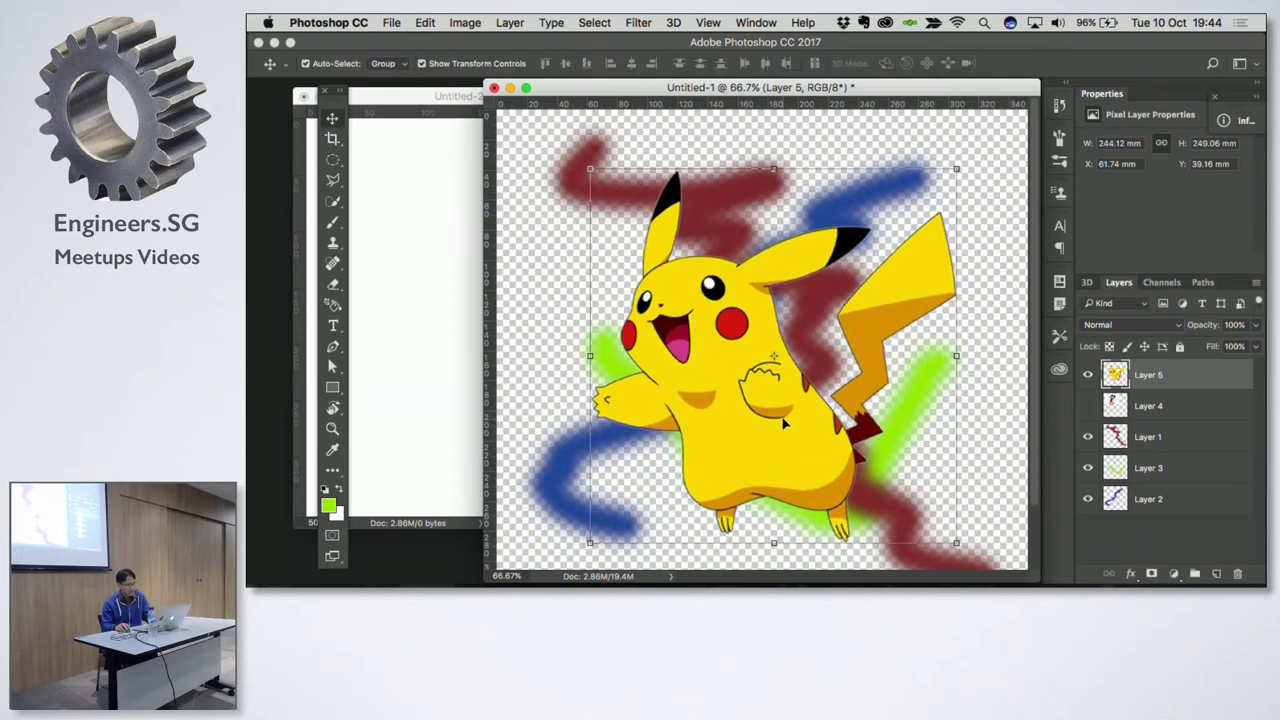
{"action": "key", "text": "z"}
{"action": "left_click", "coordinate": [820, 384], "text": "alt"}
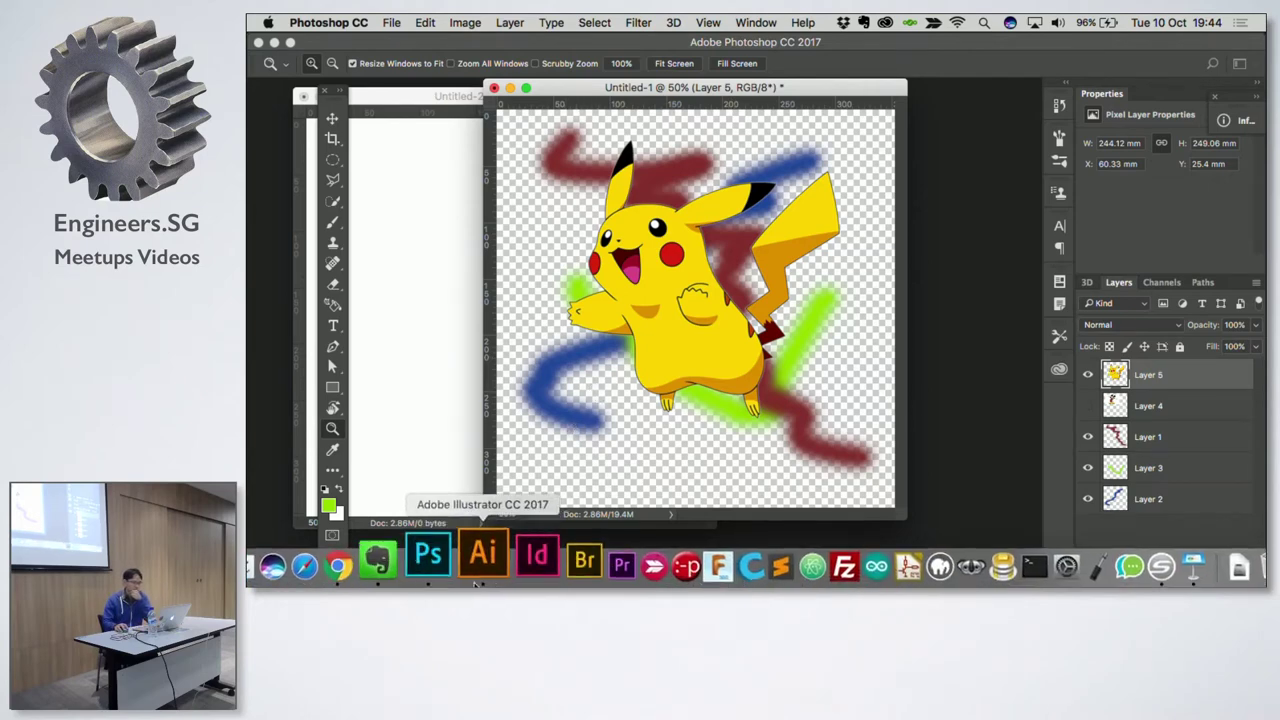
{"action": "mouse_move", "coordinate": [383, 560]}
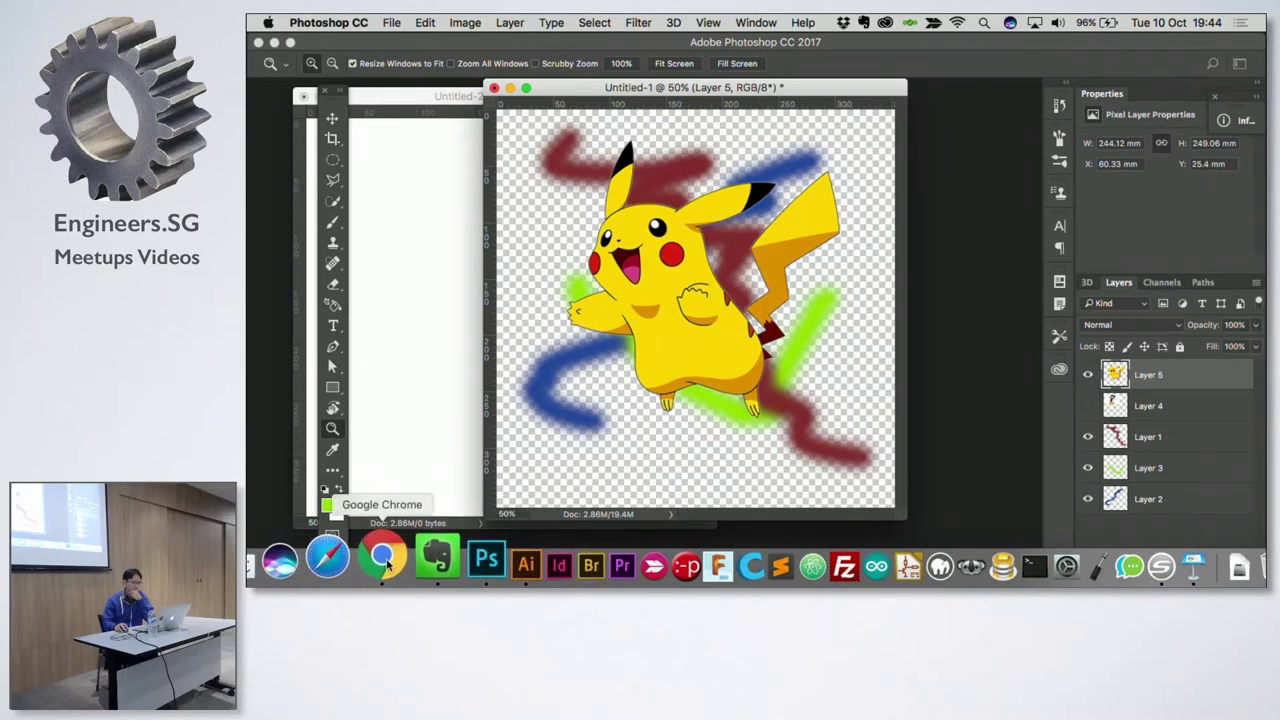
Step: Show the 'Layer Mask' slide 14 in Keynote, then return to Photoshop
{"action": "key", "text": "ctrl+Left"}
{"action": "key", "text": "ctrl+Left"}
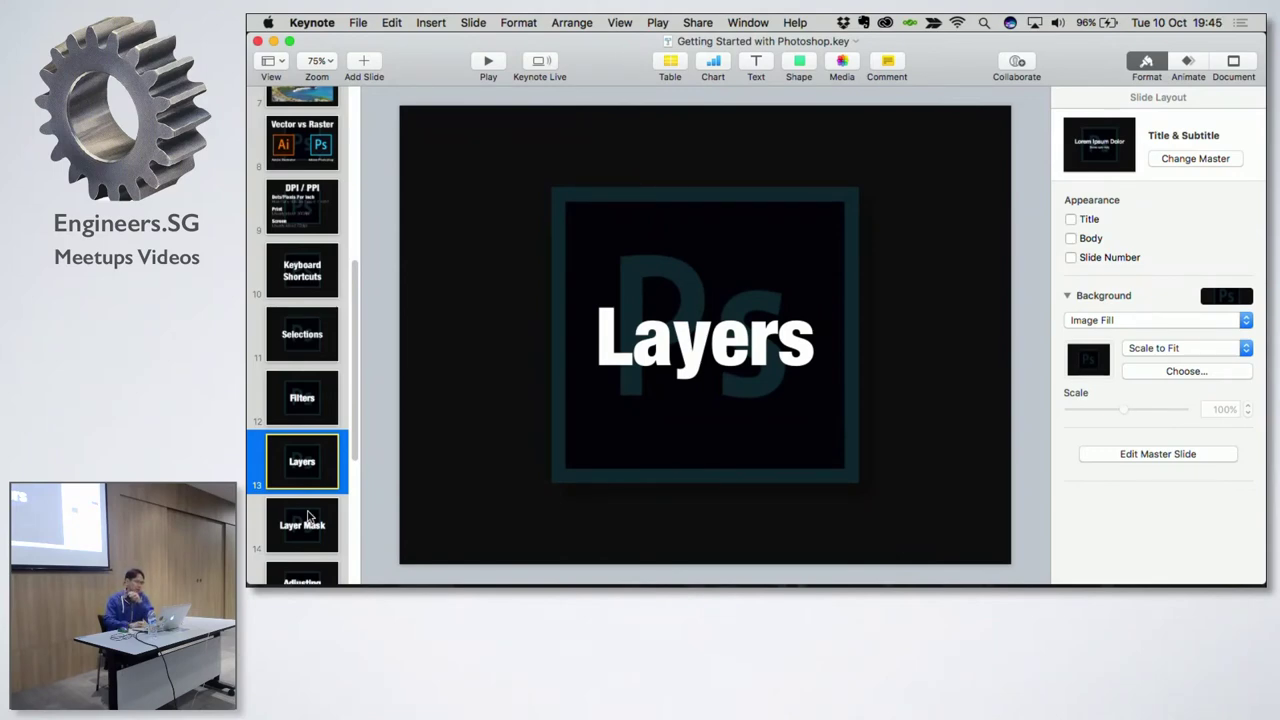
{"action": "left_click", "coordinate": [298, 532]}
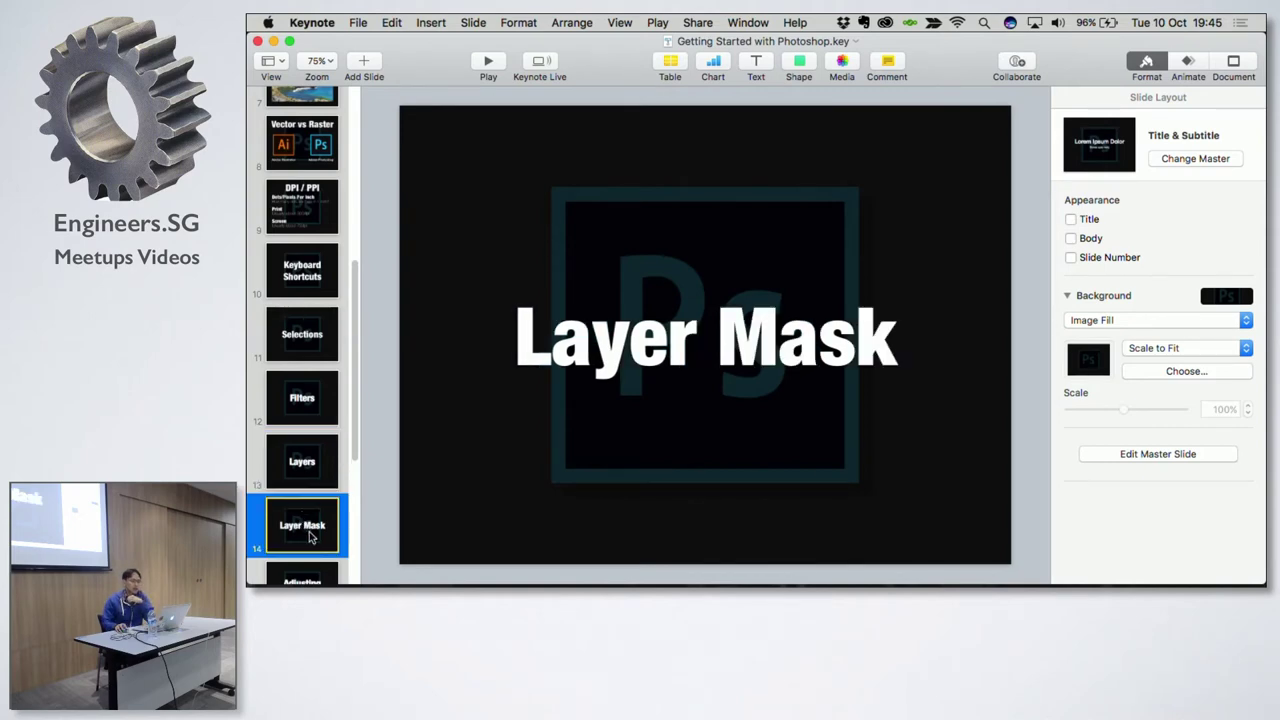
{"action": "key", "text": "super+Tab"}
{"action": "key", "text": "super+Tab"}
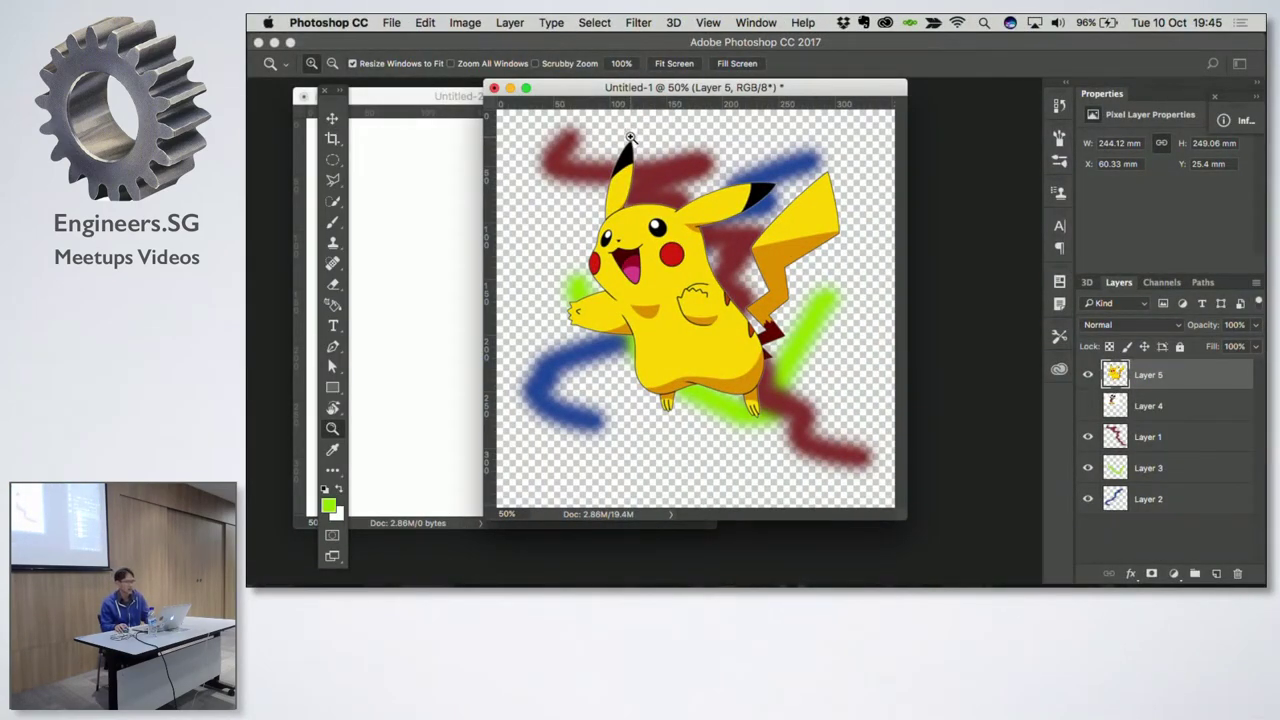
Step: Close Untitled-2 and Untitled-1 without saving
{"action": "left_click", "coordinate": [338, 92]}
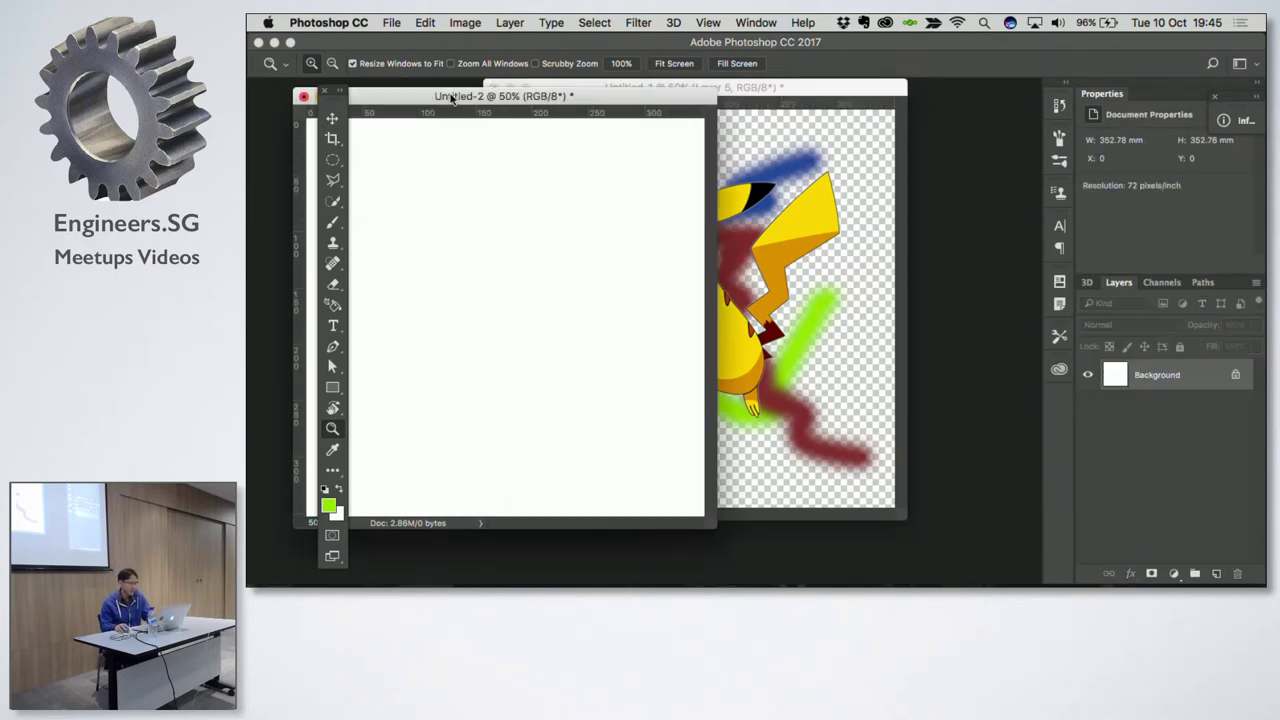
{"action": "left_click_drag", "start_coordinate": [300, 96], "coordinate": [483, 130]}
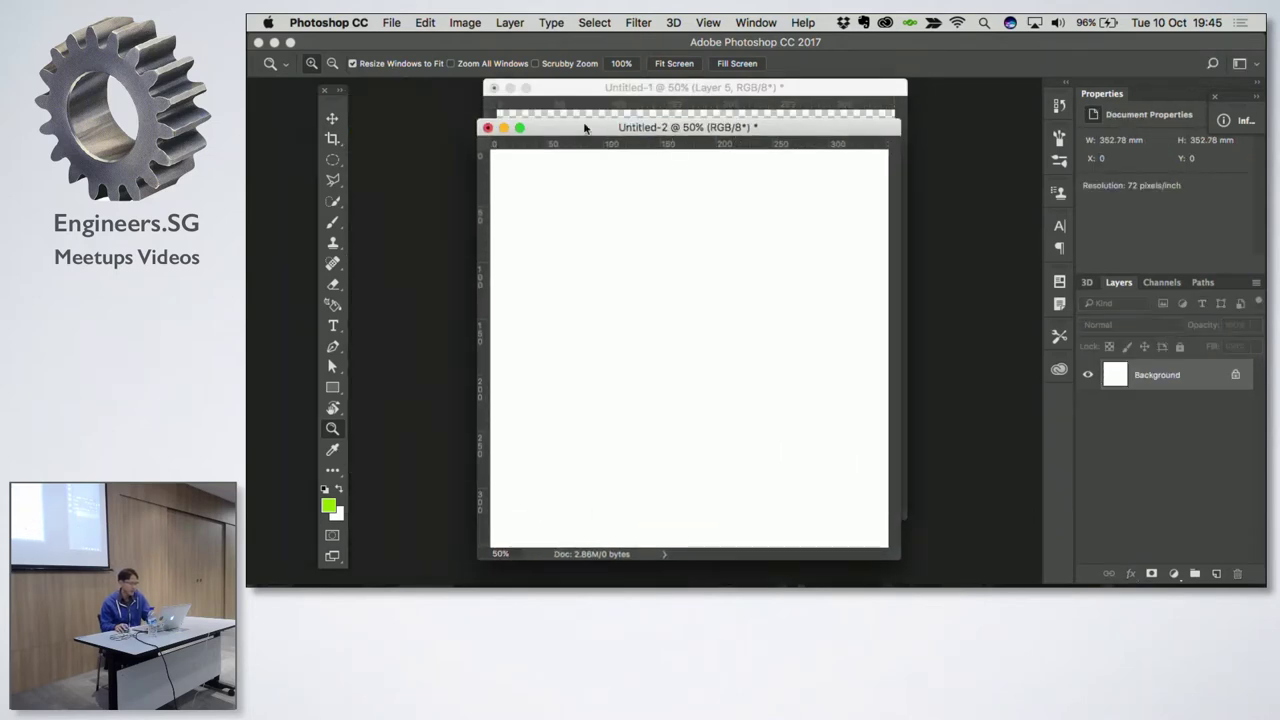
{"action": "left_click", "coordinate": [487, 128]}
{"action": "left_click", "coordinate": [700, 240]}
{"action": "left_click", "coordinate": [494, 89]}
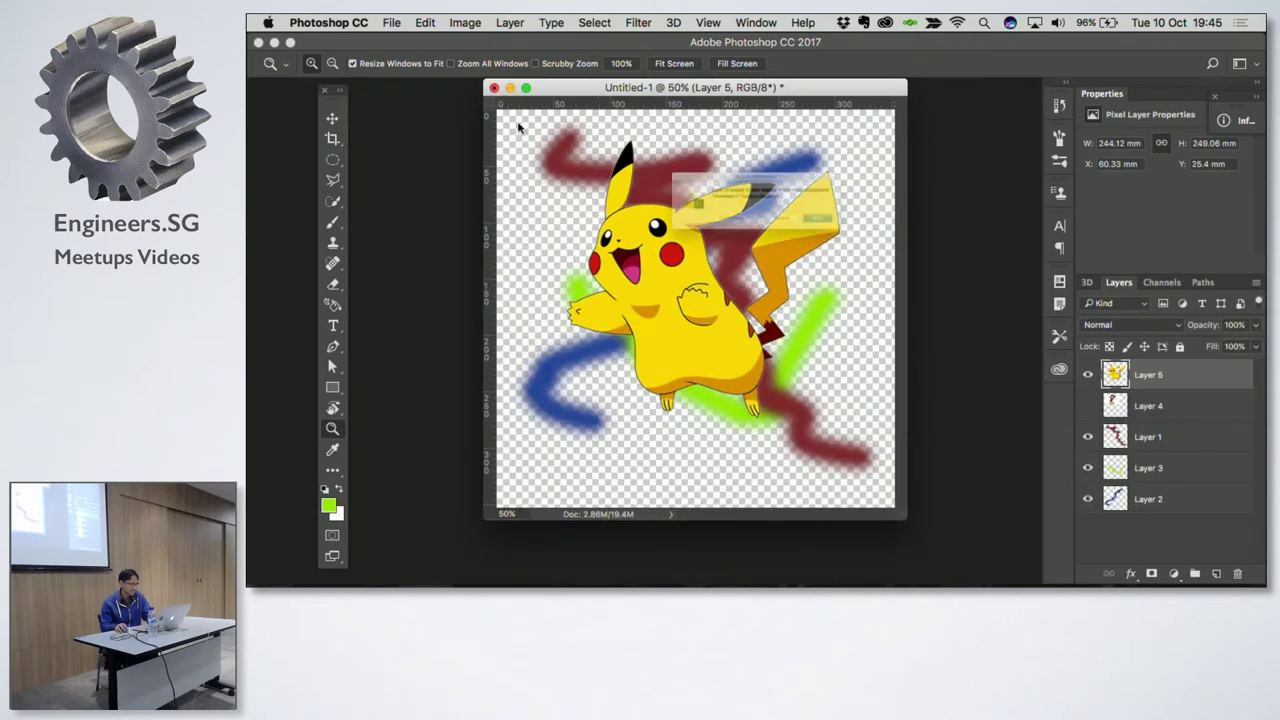
{"action": "left_click", "coordinate": [670, 238]}
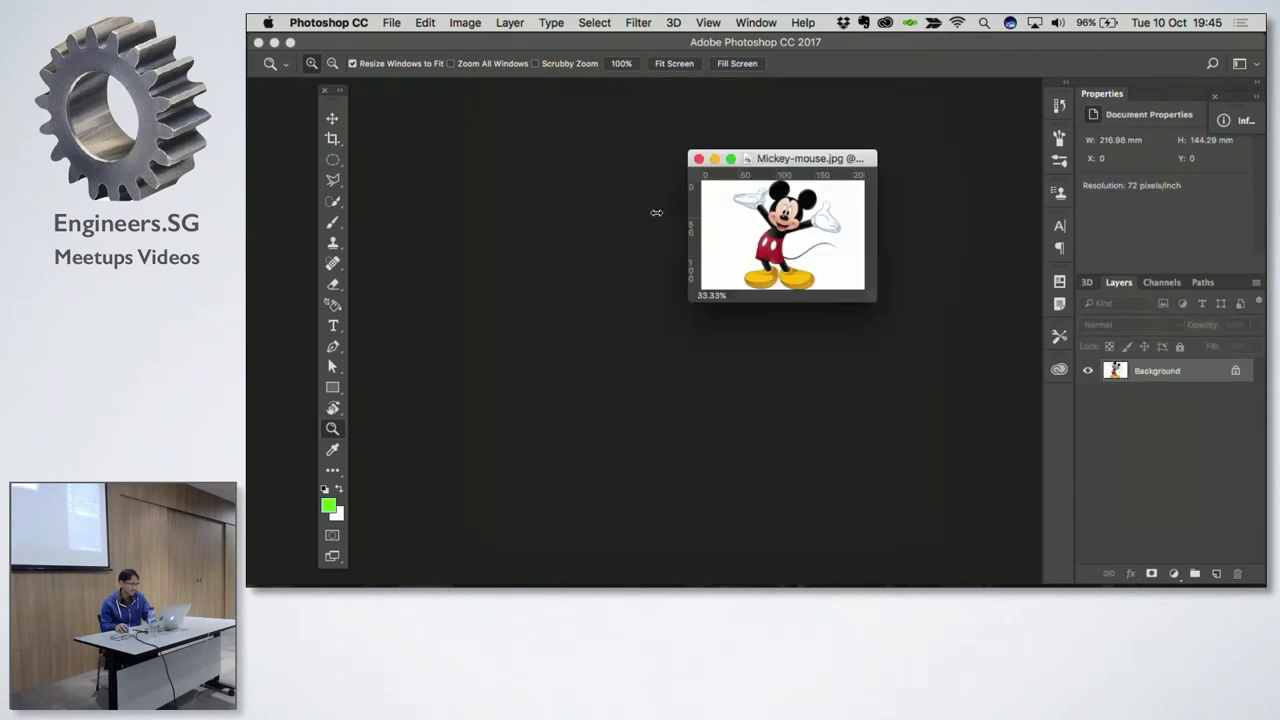
Step: Open recent 20170917_120317.jpg in its own window and close Mickey-mouse.jpg
{"action": "left_click", "coordinate": [392, 22]}
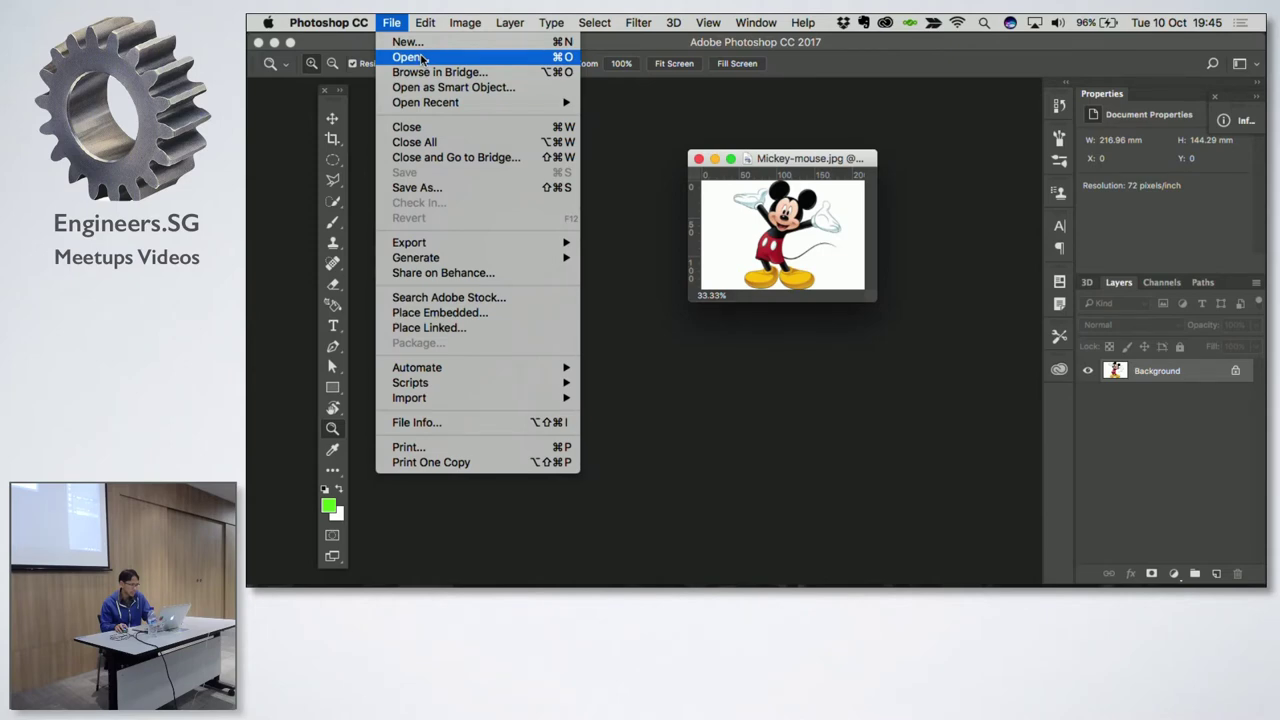
{"action": "mouse_move", "coordinate": [426, 102]}
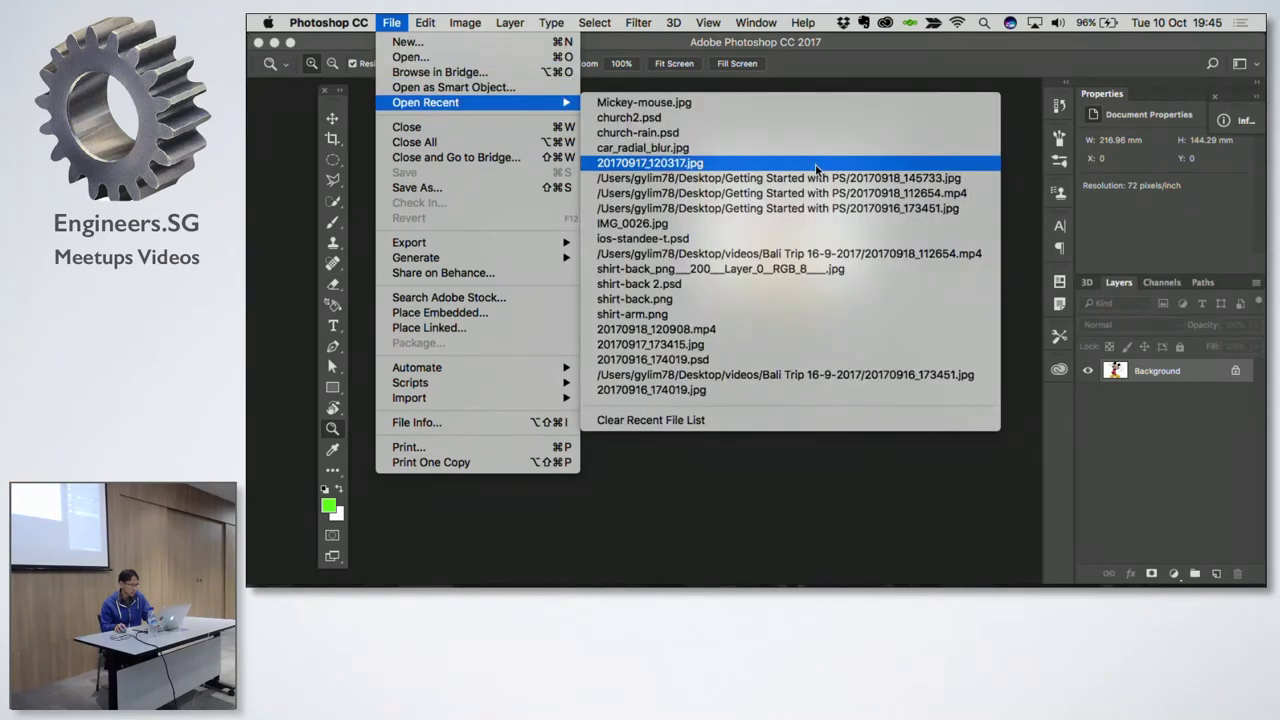
{"action": "left_click", "coordinate": [816, 166]}
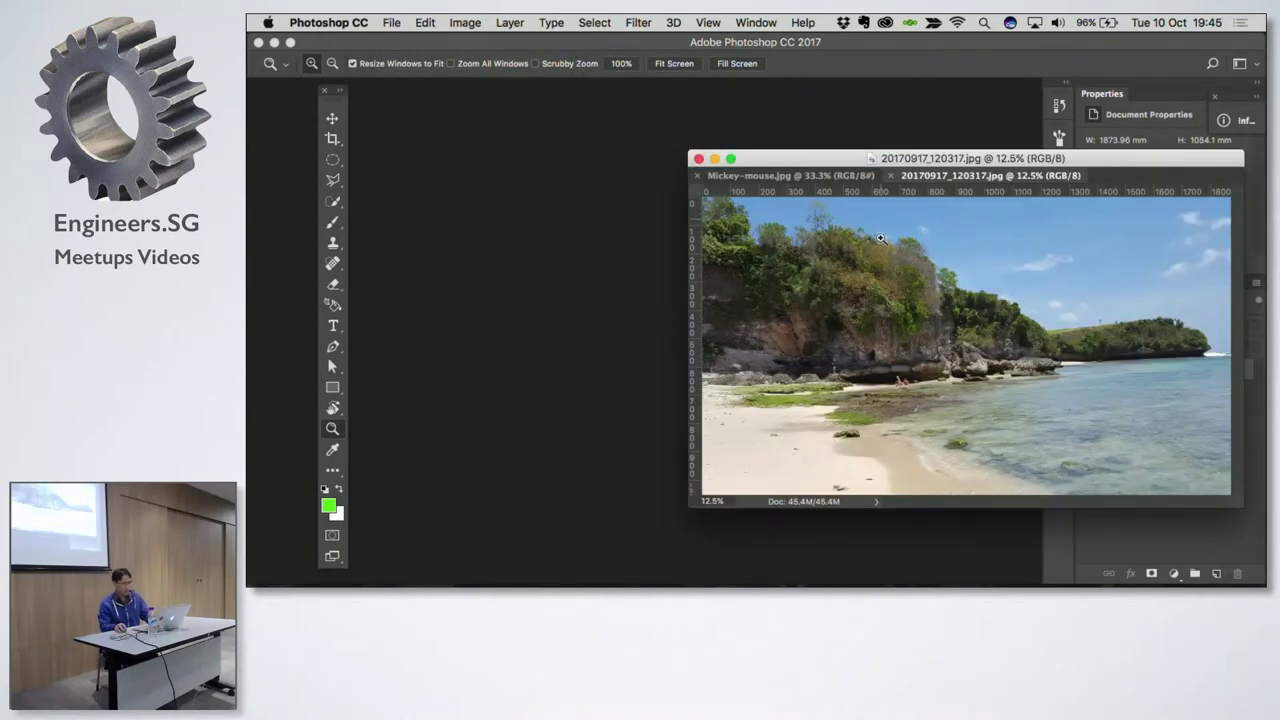
{"action": "left_click_drag", "start_coordinate": [955, 176], "coordinate": [948, 224]}
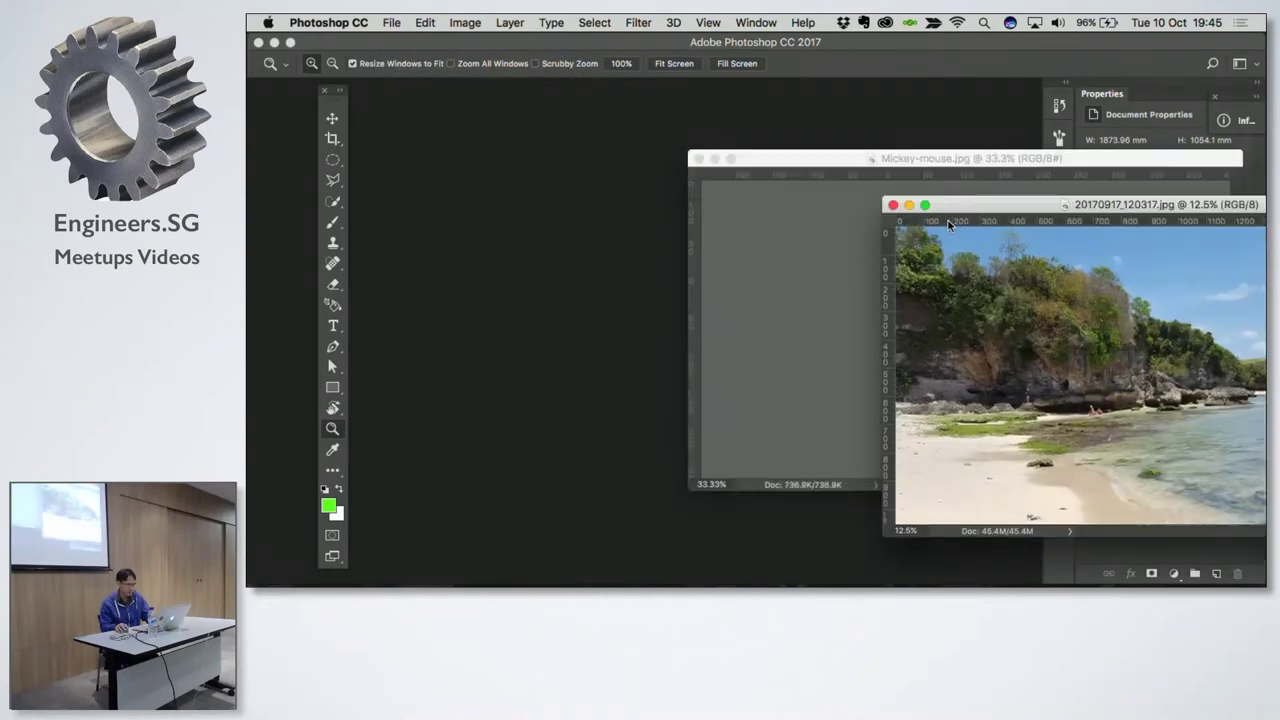
{"action": "left_click", "coordinate": [699, 158]}
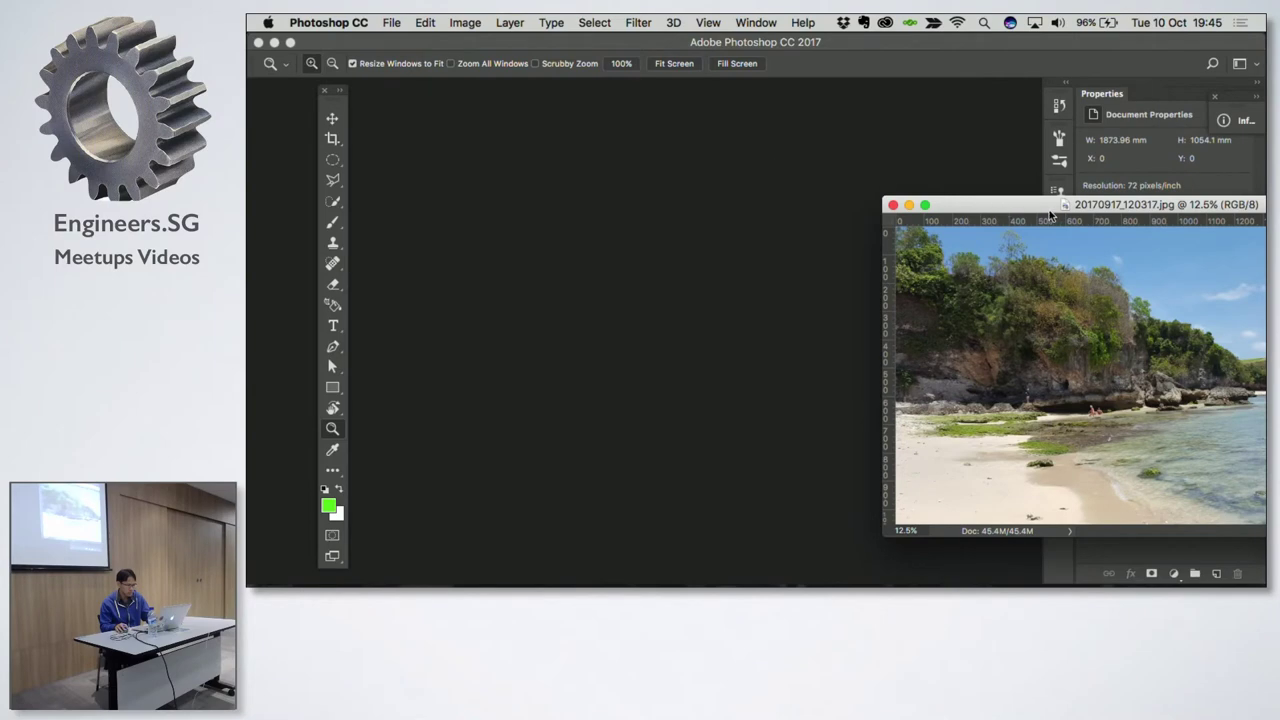
Step: Centre the beach photo window, zoom in to inspect it, then zoom out to fit
{"action": "left_click_drag", "start_coordinate": [1044, 208], "coordinate": [607, 119]}
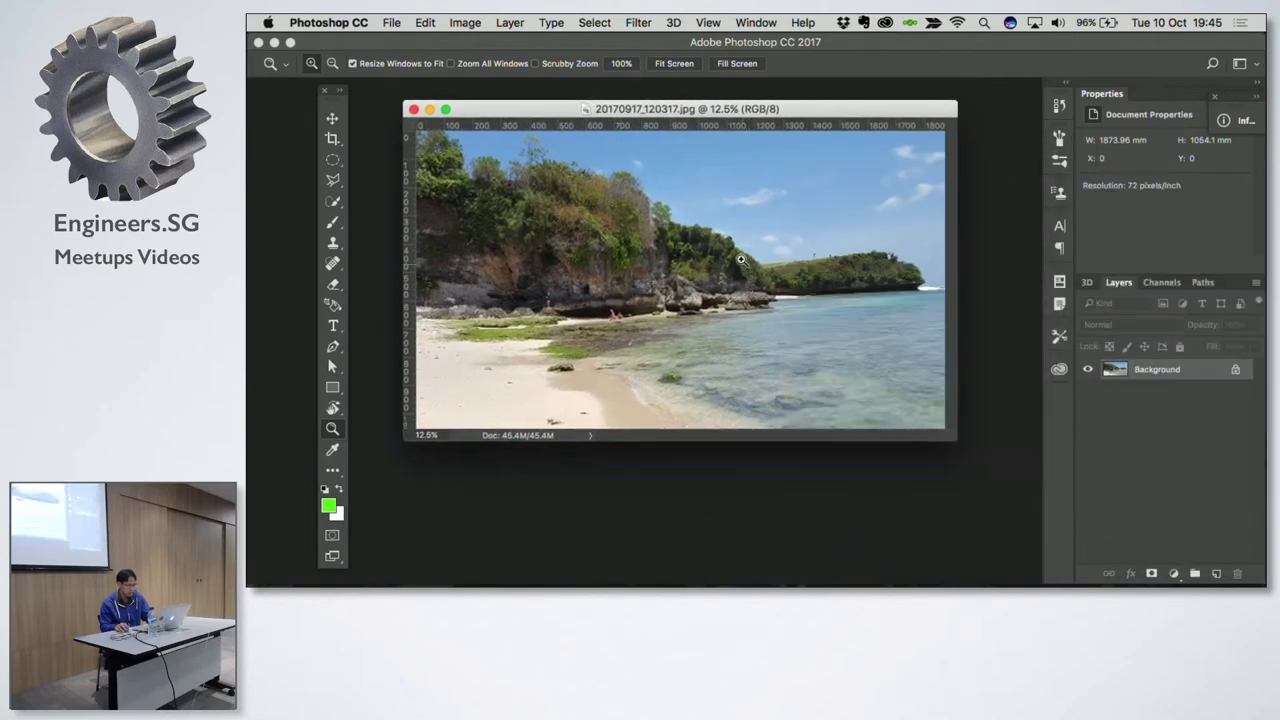
{"action": "left_click", "coordinate": [735, 292]}
{"action": "mouse_move", "coordinate": [702, 259]}
{"action": "left_mouse_down"}
{"action": "mouse_move", "coordinate": [847, 259]}
{"action": "mouse_move", "coordinate": [871, 231]}
{"action": "left_mouse_up"}
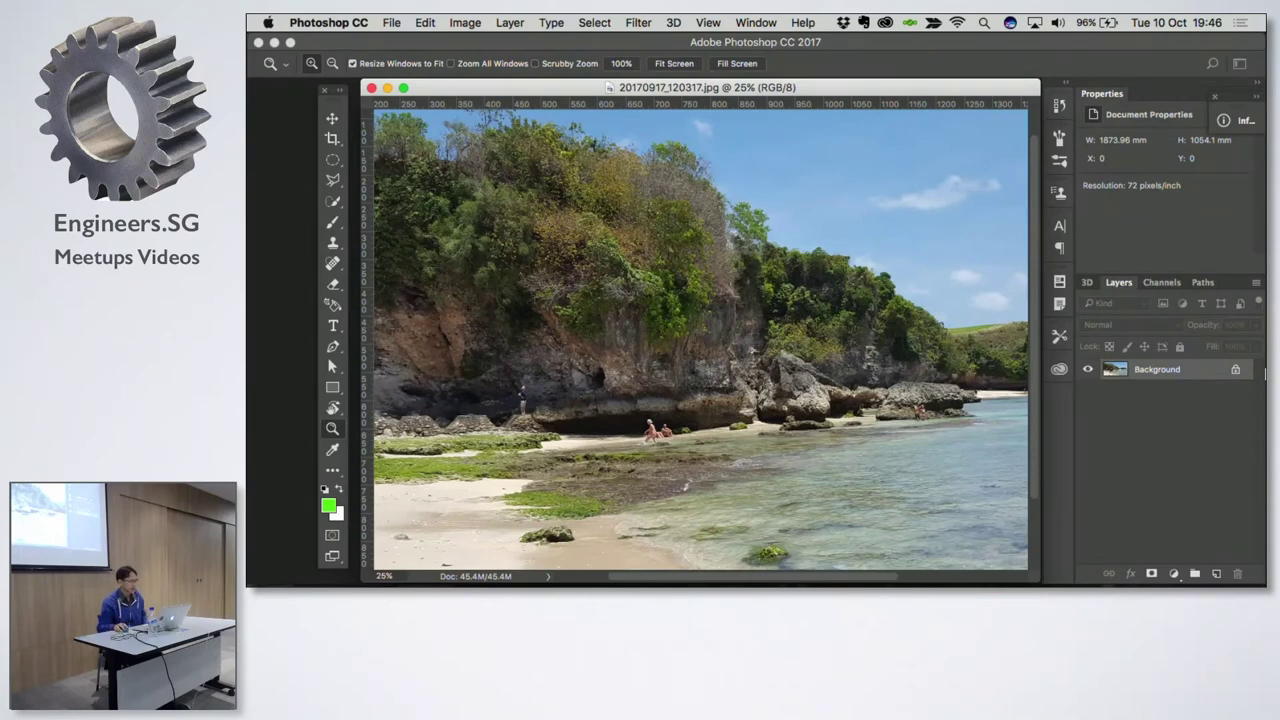
{"action": "left_click", "coordinate": [818, 304], "text": "alt"}
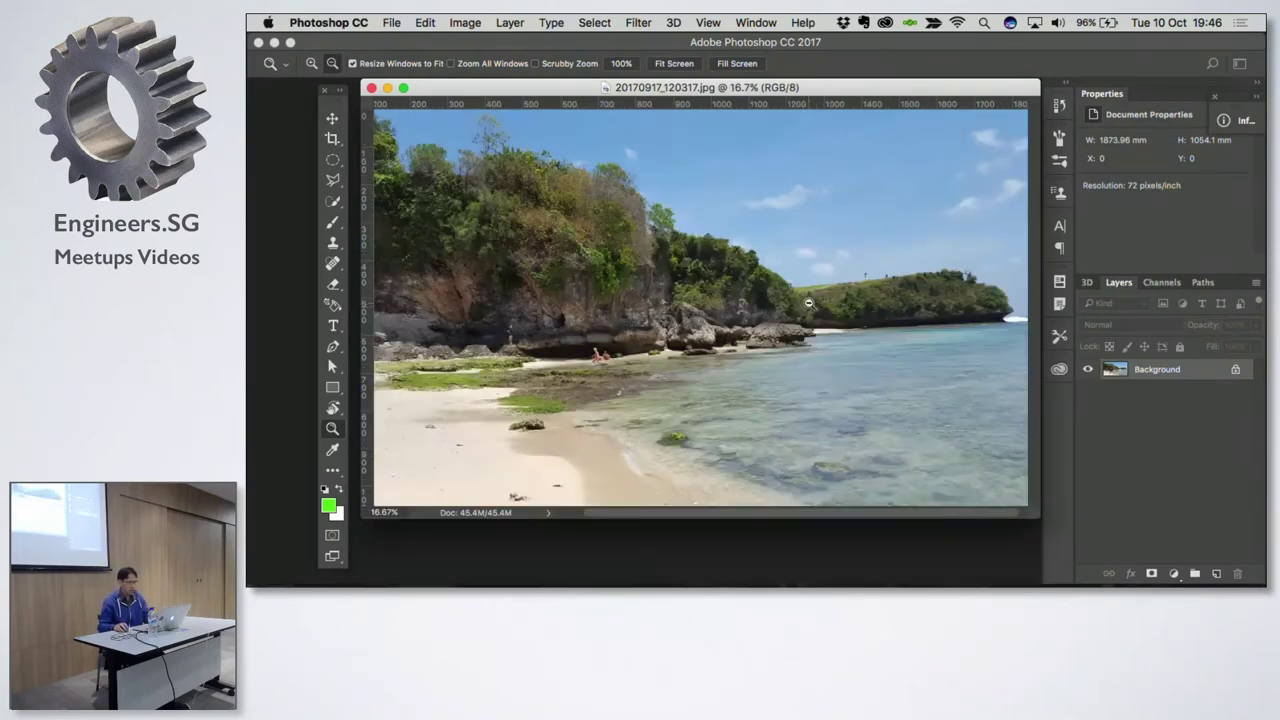
Step: Choose the Brush tool with dark green as the foreground colour
{"action": "left_click", "coordinate": [332, 222]}
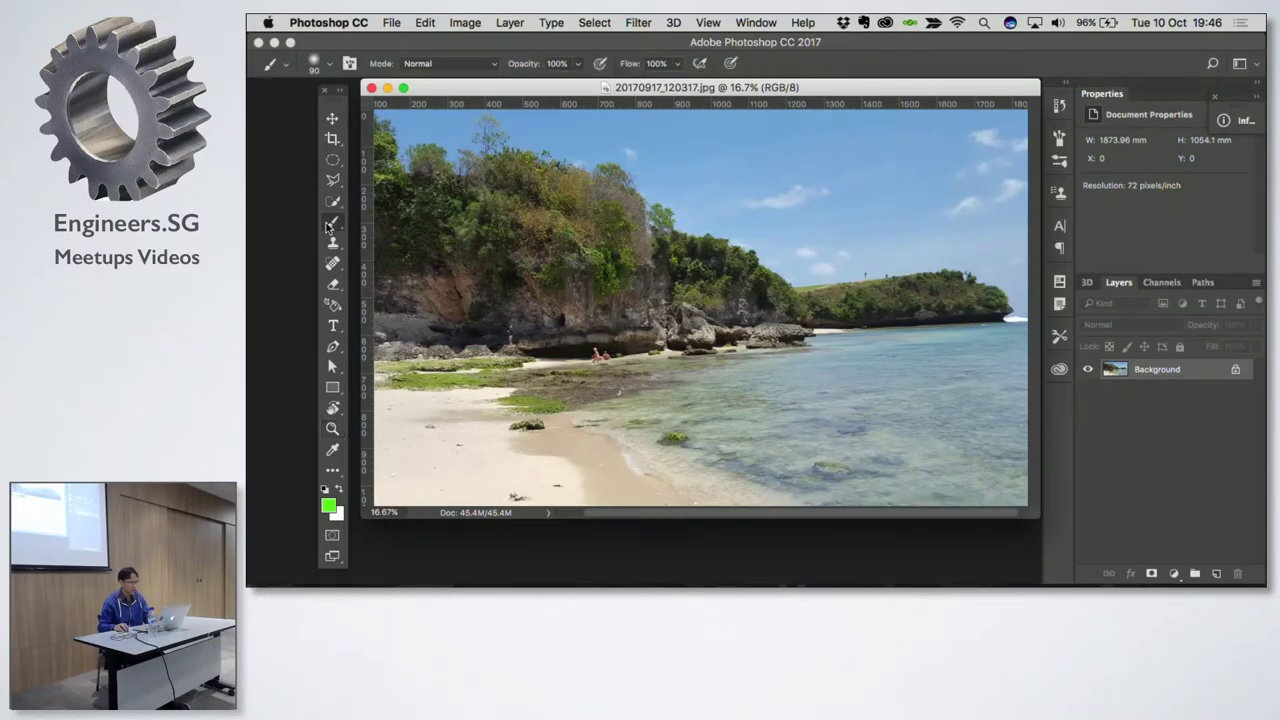
{"action": "left_click", "coordinate": [329, 506]}
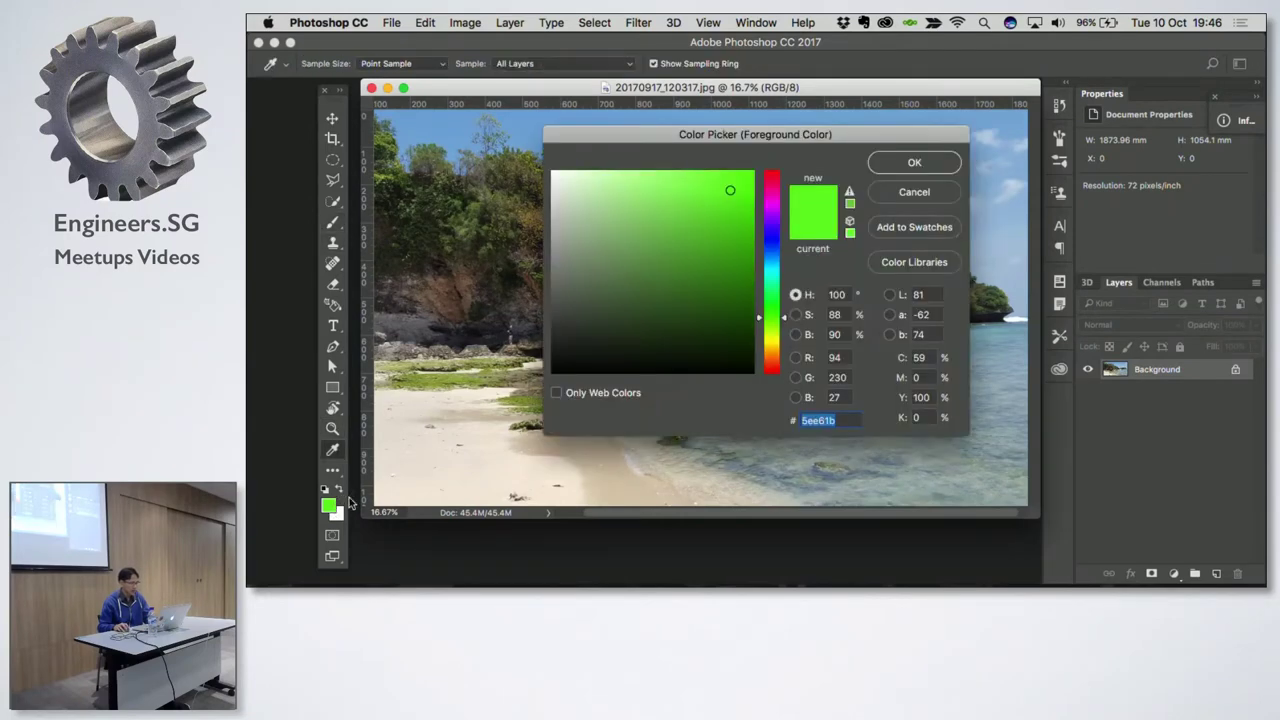
{"action": "left_click_drag", "start_coordinate": [638, 298], "coordinate": [673, 343]}
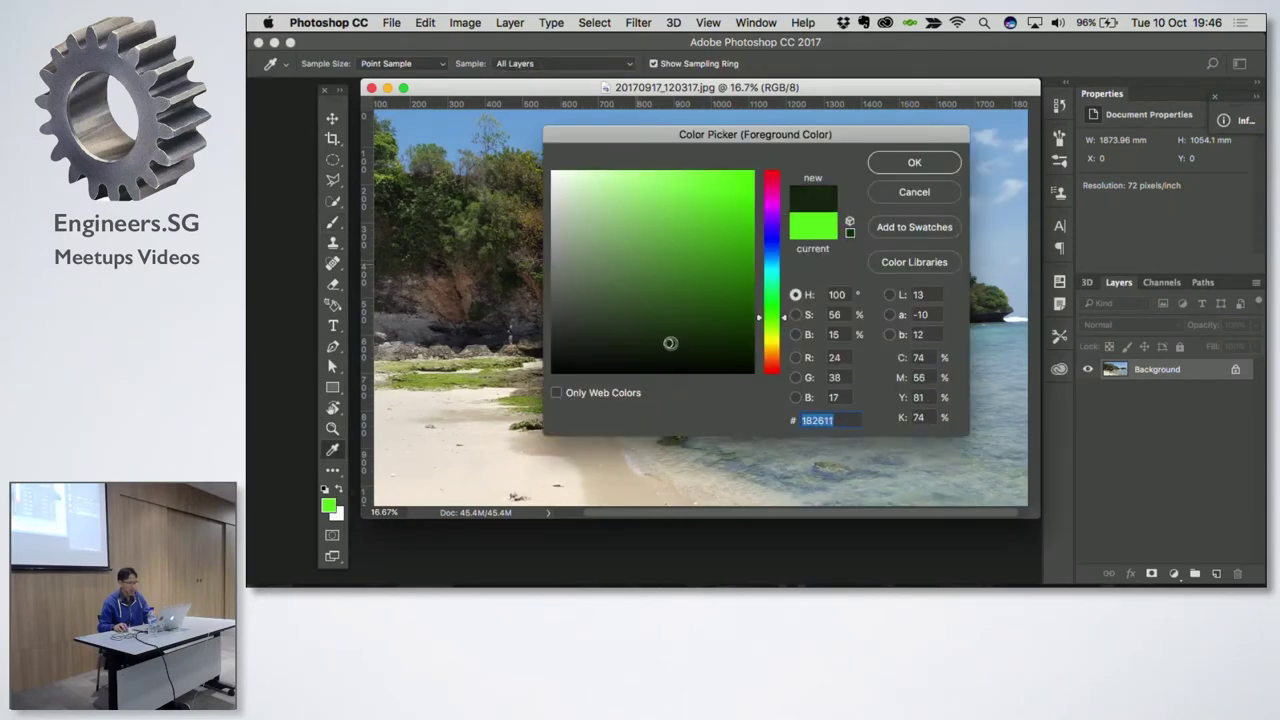
{"action": "left_click", "coordinate": [933, 164]}
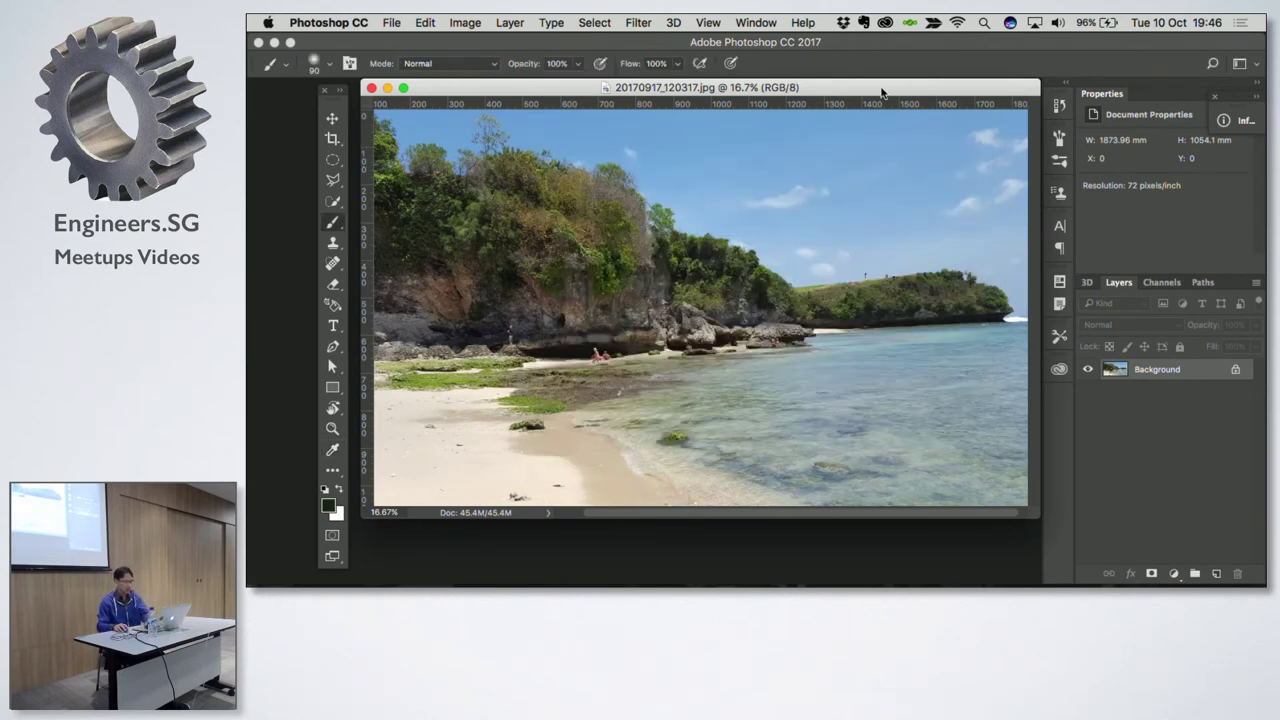
Step: Enlarge the brush, paint a trial stroke across the beach, and undo it
{"action": "key", "text": "bracketright"}
{"action": "key", "text": "bracketright"}
{"action": "key", "text": "bracketright"}
{"action": "key", "text": "bracketright"}
{"action": "key", "text": "bracketright"}
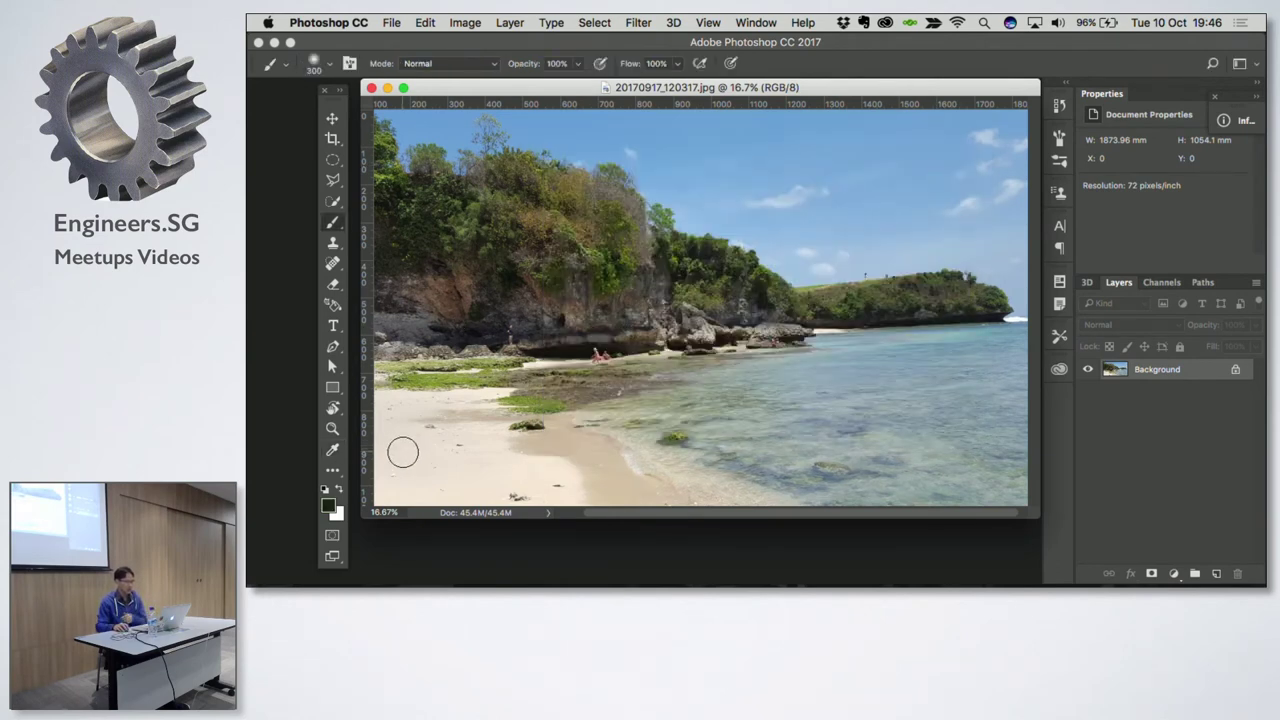
{"action": "left_click_drag", "start_coordinate": [392, 456], "coordinate": [1232, 150]}
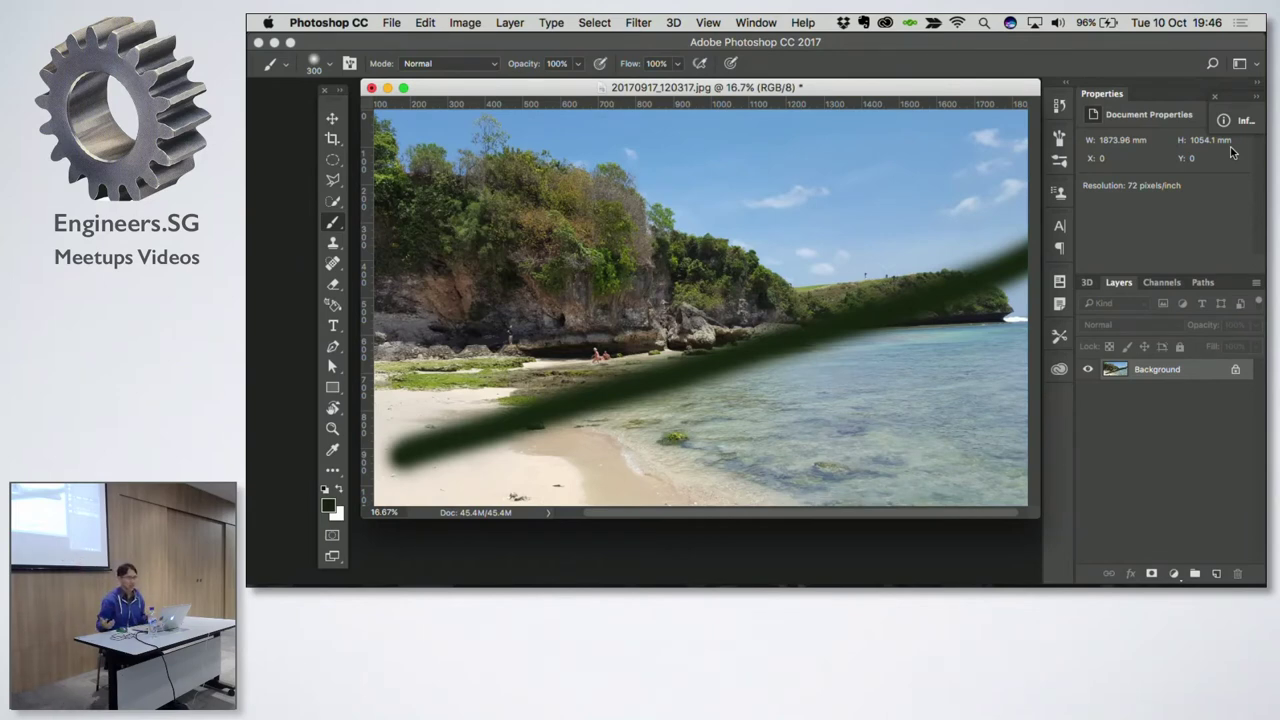
{"action": "key", "text": "ctrl+z"}
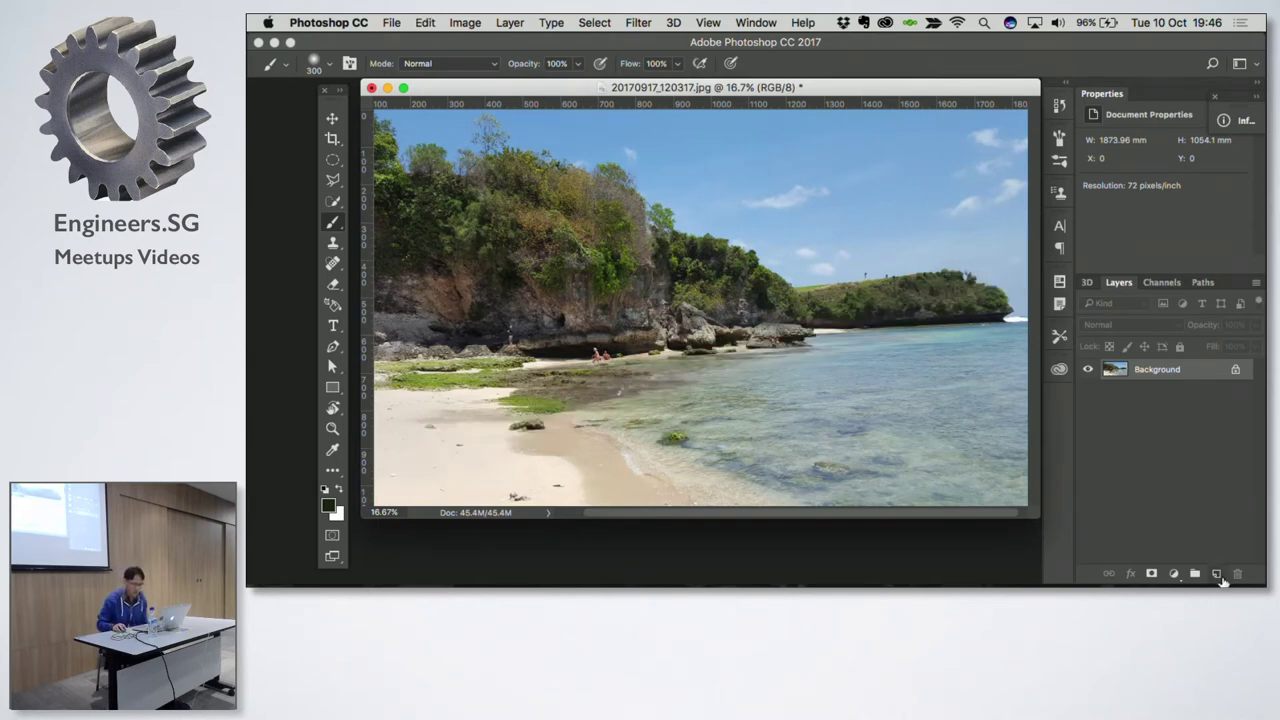
{"action": "left_click", "coordinate": [1217, 575]}
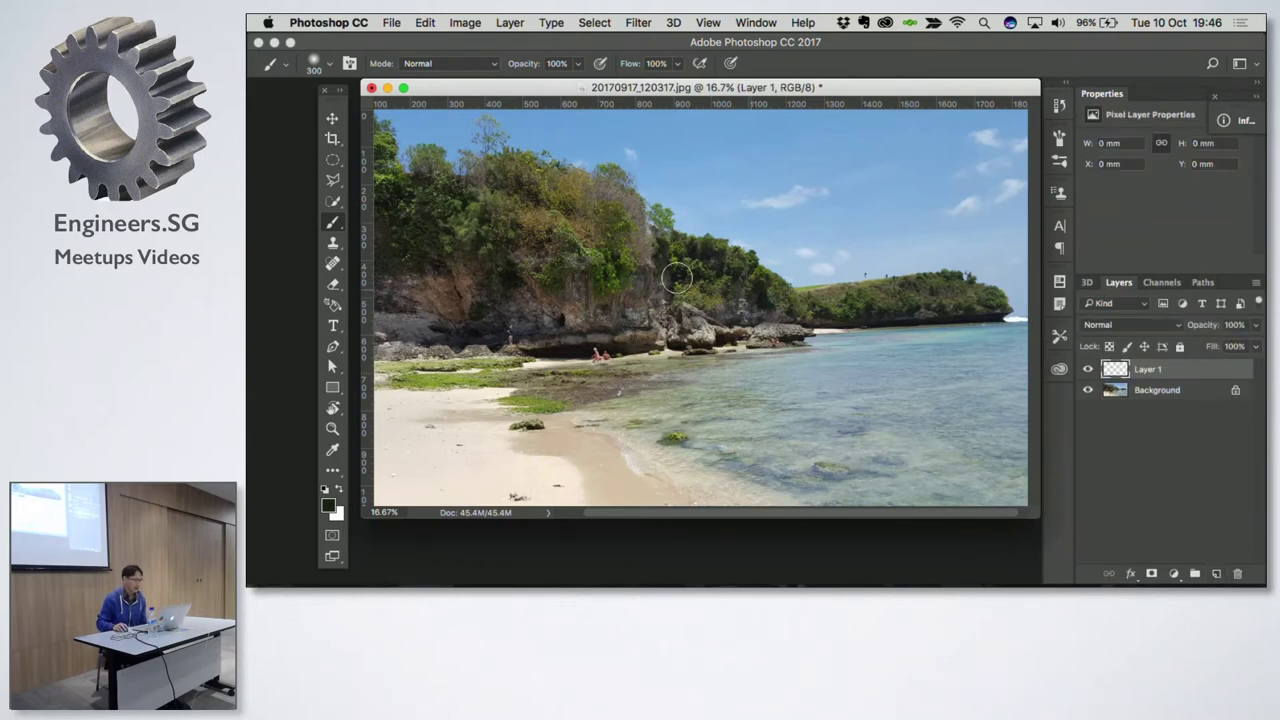
{"action": "left_click_drag", "start_coordinate": [405, 443], "coordinate": [1012, 120]}
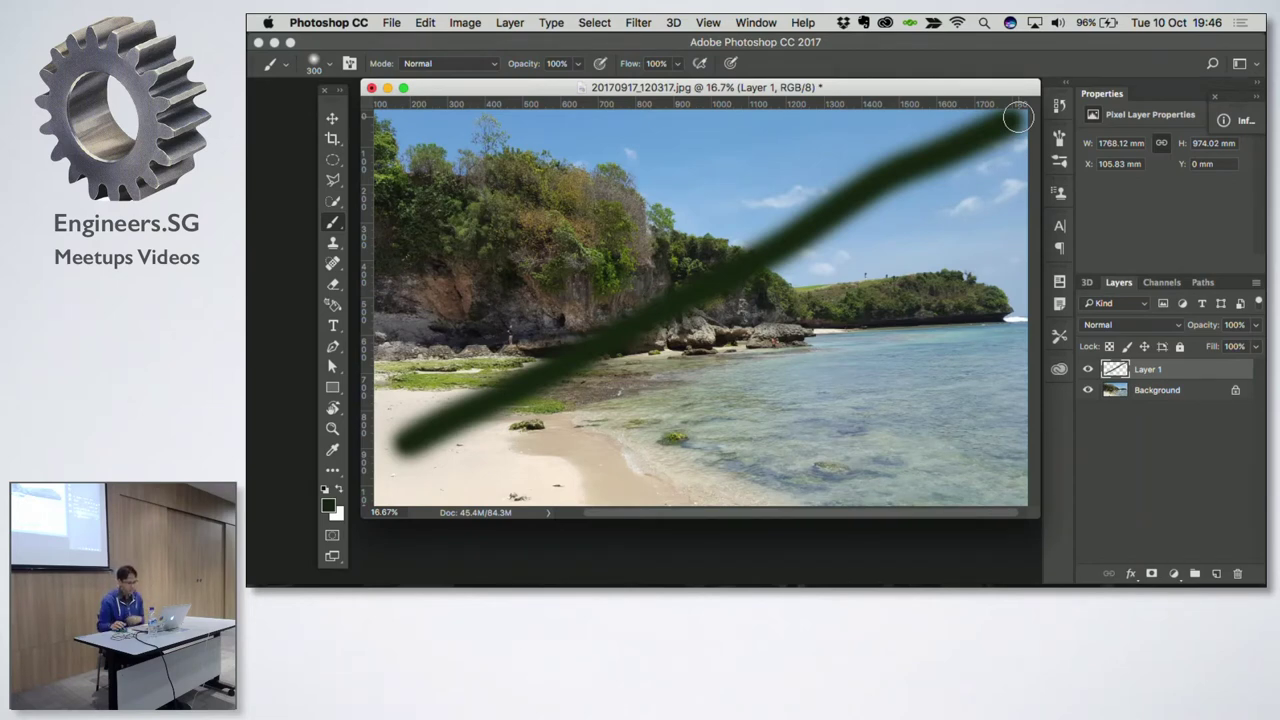
{"action": "left_click_drag", "start_coordinate": [1017, 118], "coordinate": [1019, 117]}
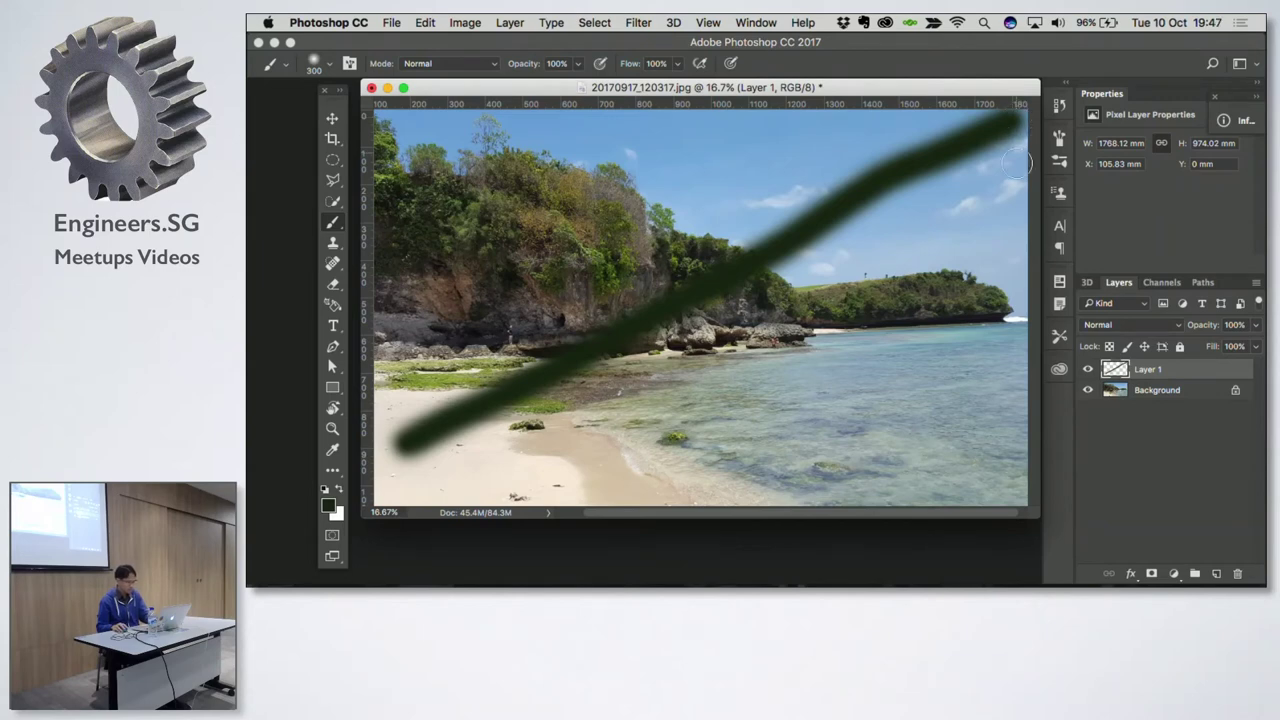
{"action": "key", "text": "ctrl+z"}
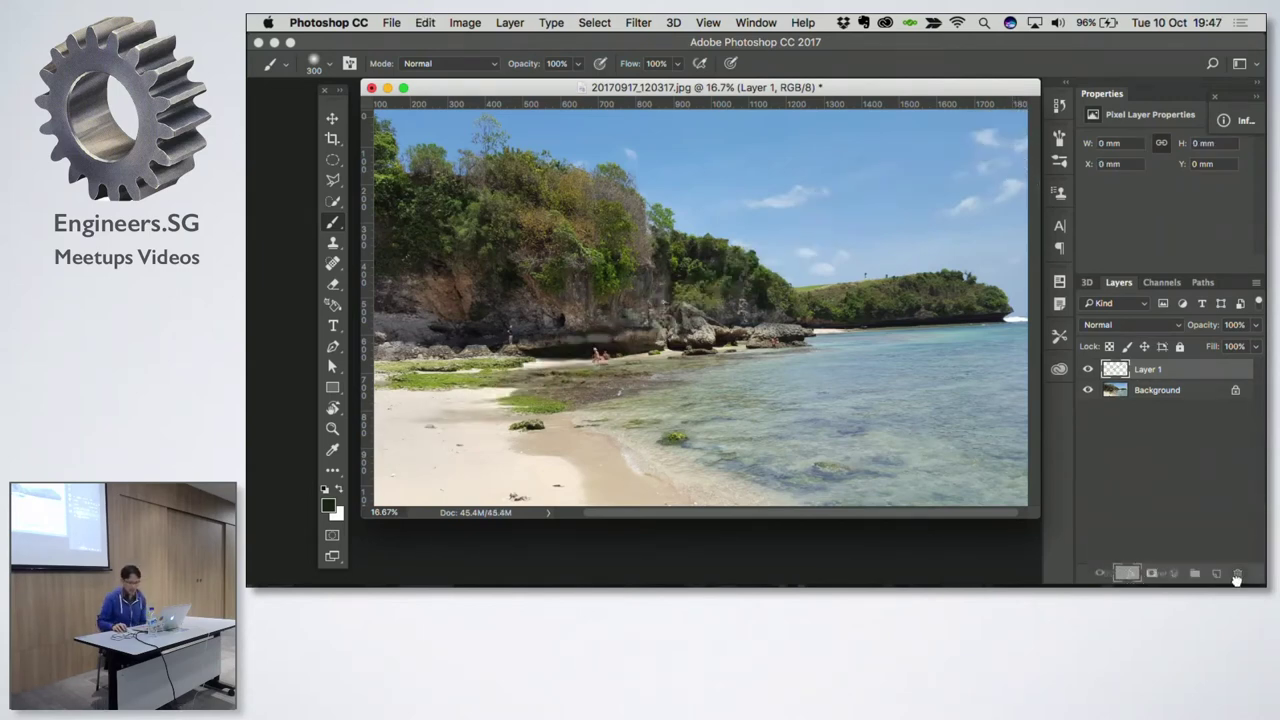
{"action": "left_click_drag", "start_coordinate": [1195, 372], "coordinate": [1237, 573]}
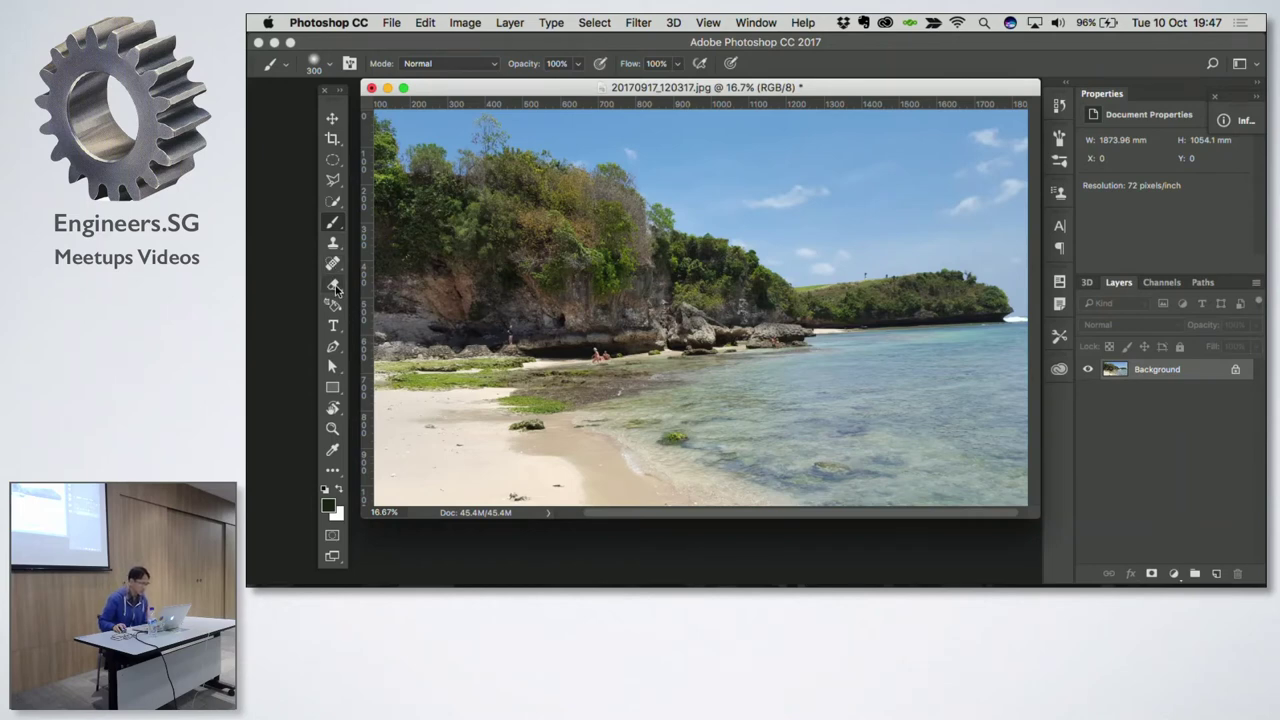
Step: Enlarge the Eraser, erase a wide band across the sky, then undo it
{"action": "left_click", "coordinate": [334, 285]}
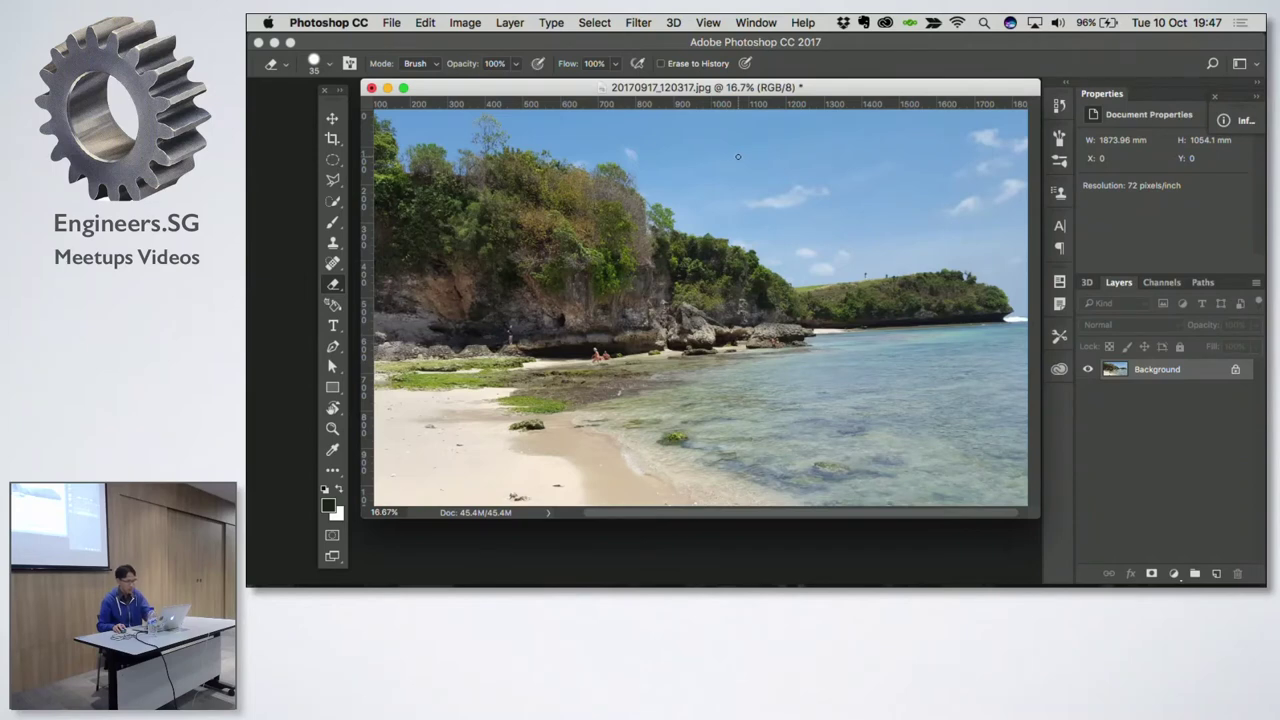
{"action": "key", "text": "bracketright"}
{"action": "key", "text": "bracketright"}
{"action": "key", "text": "bracketright"}
{"action": "key", "text": "bracketright"}
{"action": "key", "text": "bracketright"}
{"action": "key", "text": "bracketright"}
{"action": "key", "text": "bracketright"}
{"action": "key", "text": "bracketright"}
{"action": "mouse_move", "coordinate": [724, 150]}
{"action": "left_mouse_down"}
{"action": "mouse_move", "coordinate": [1010, 140]}
{"action": "mouse_move", "coordinate": [584, 147]}
{"action": "mouse_move", "coordinate": [1013, 140]}
{"action": "left_mouse_up"}
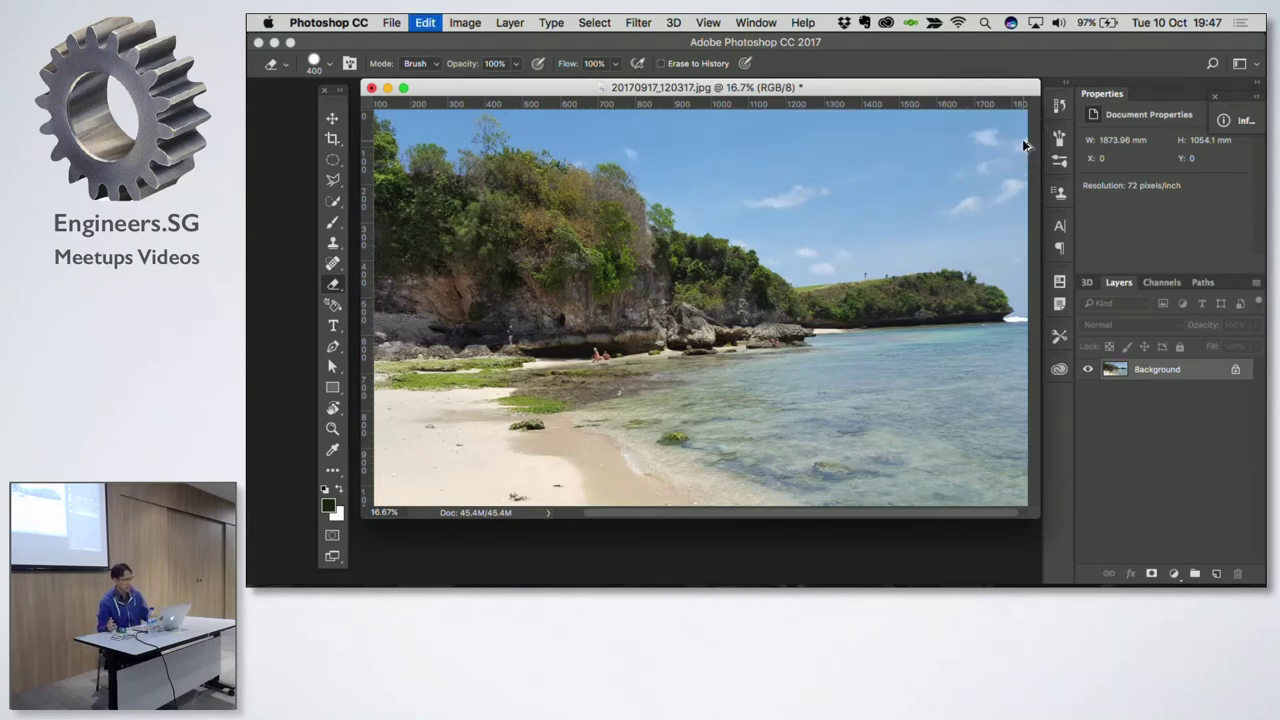
{"action": "key", "text": "ctrl+z"}
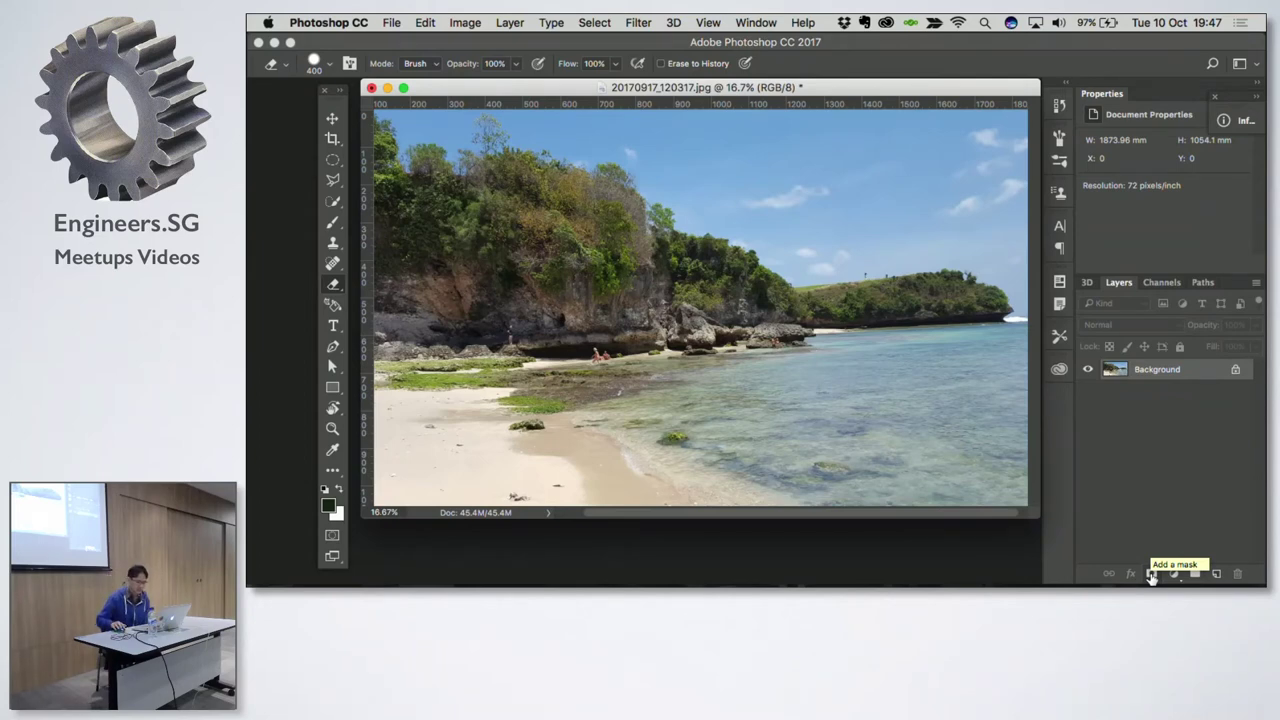
Step: Add an all-white mask to the beach photo, making it Layer 0, and select the mask
{"action": "left_click", "coordinate": [1151, 574]}
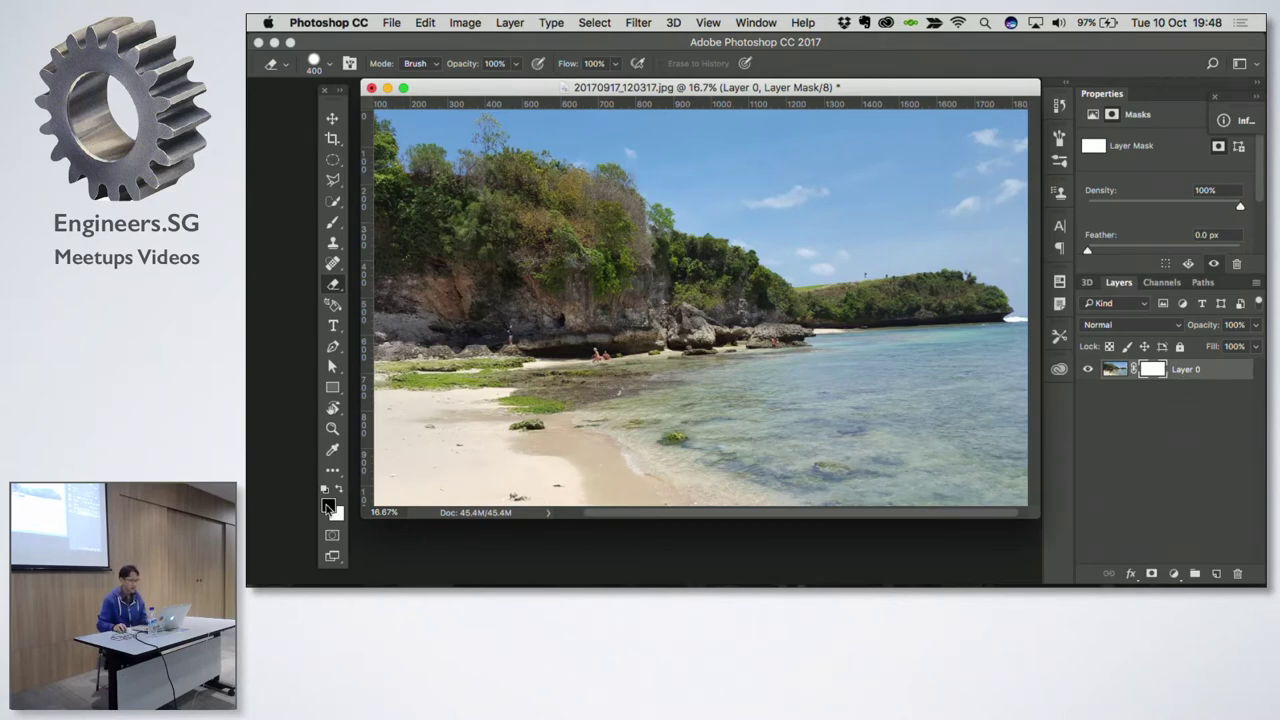
{"action": "left_click", "coordinate": [1113, 370]}
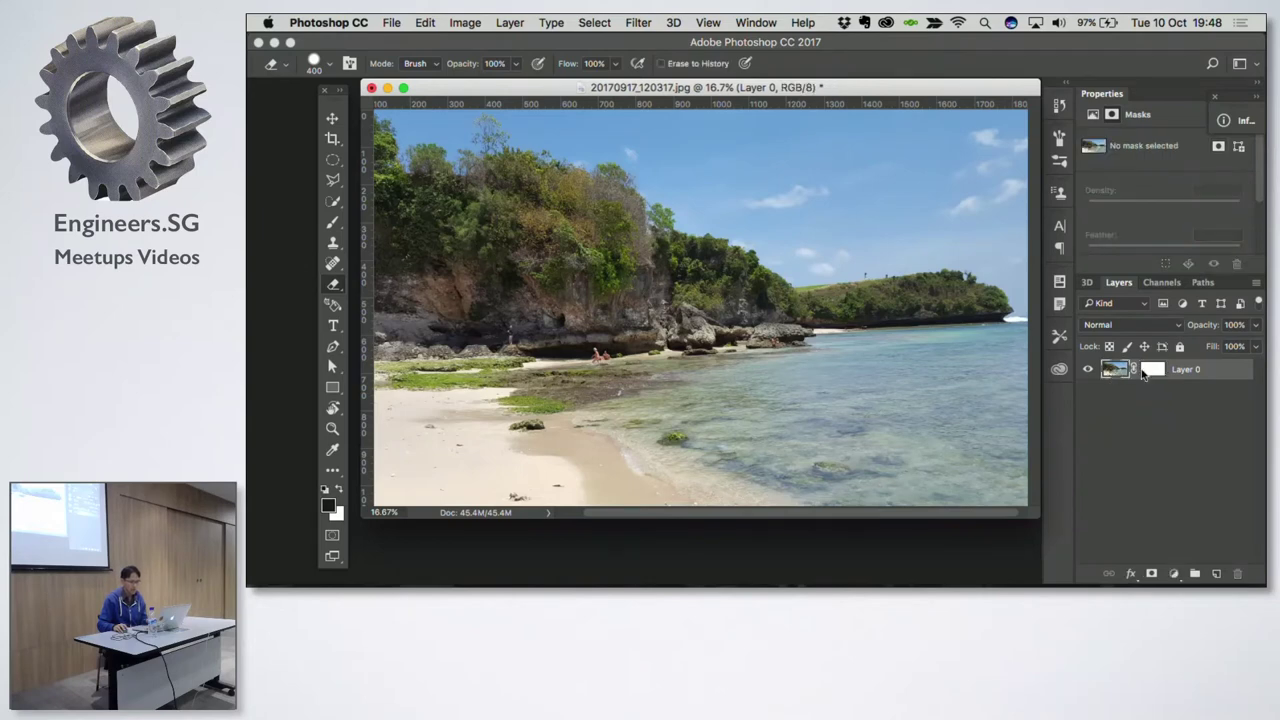
{"action": "left_click", "coordinate": [1114, 370]}
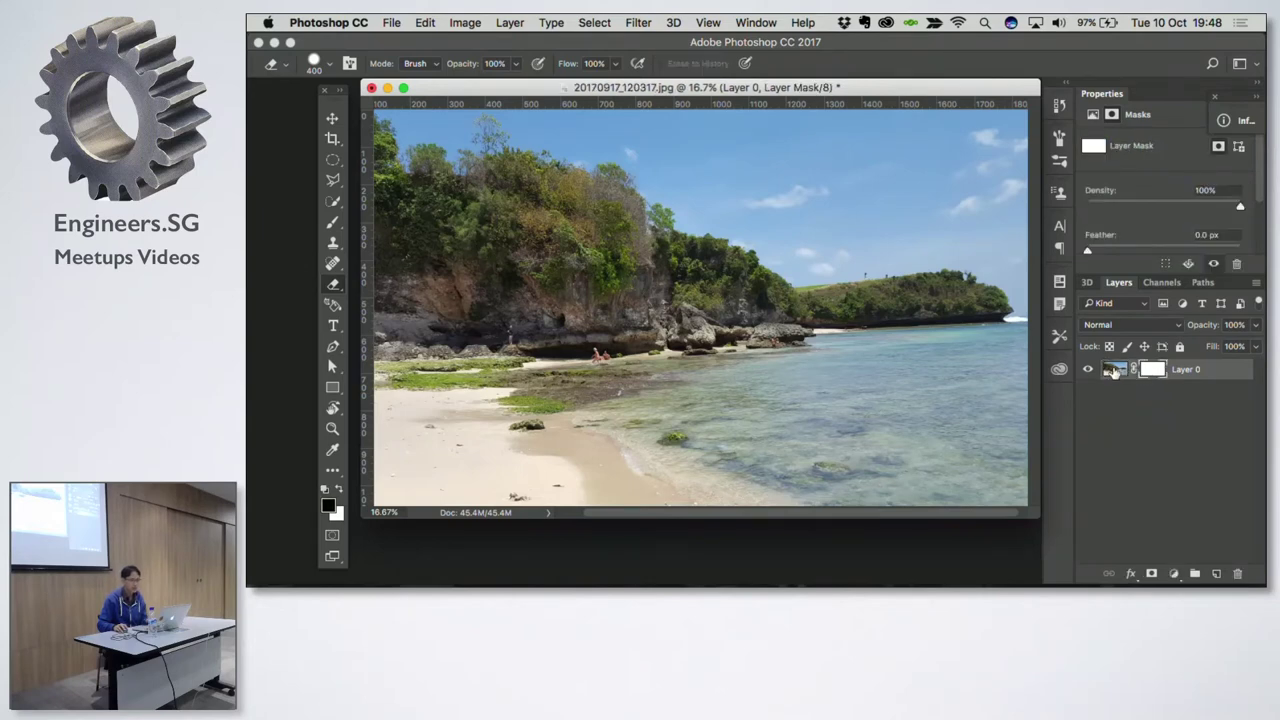
{"action": "left_click", "coordinate": [1128, 371]}
{"action": "left_click", "coordinate": [1128, 372]}
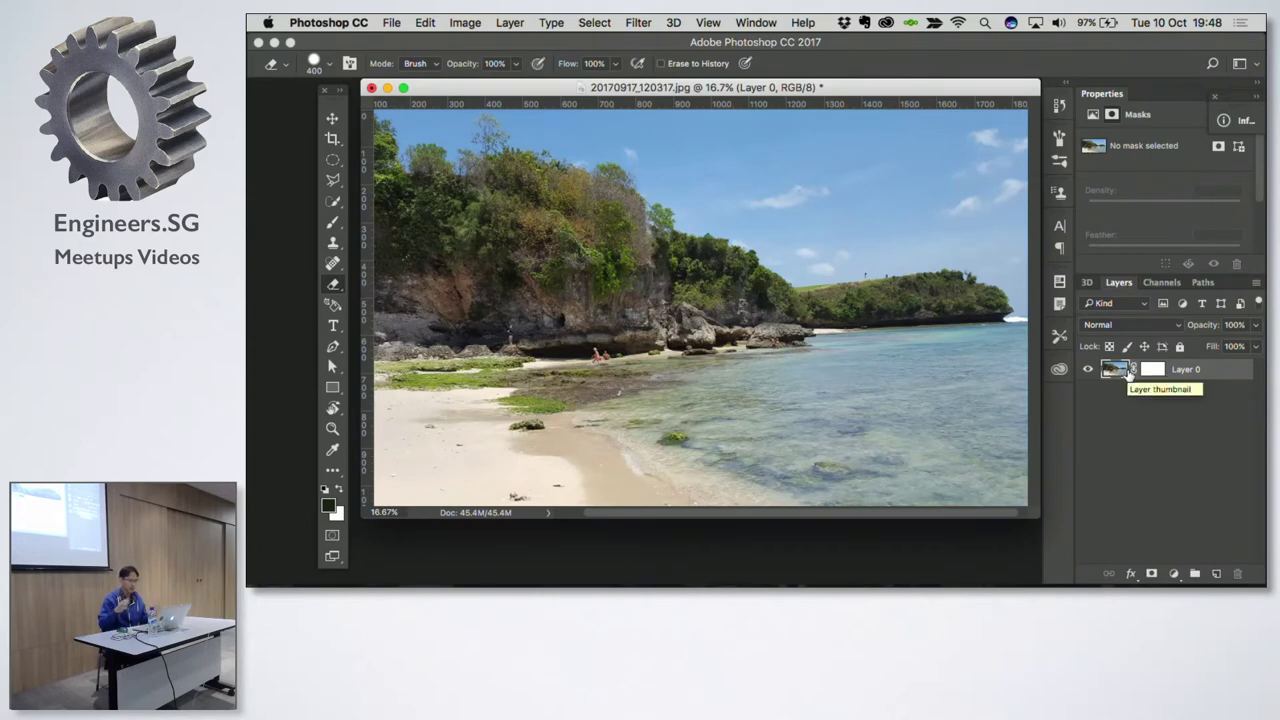
{"action": "left_click", "coordinate": [1154, 371]}
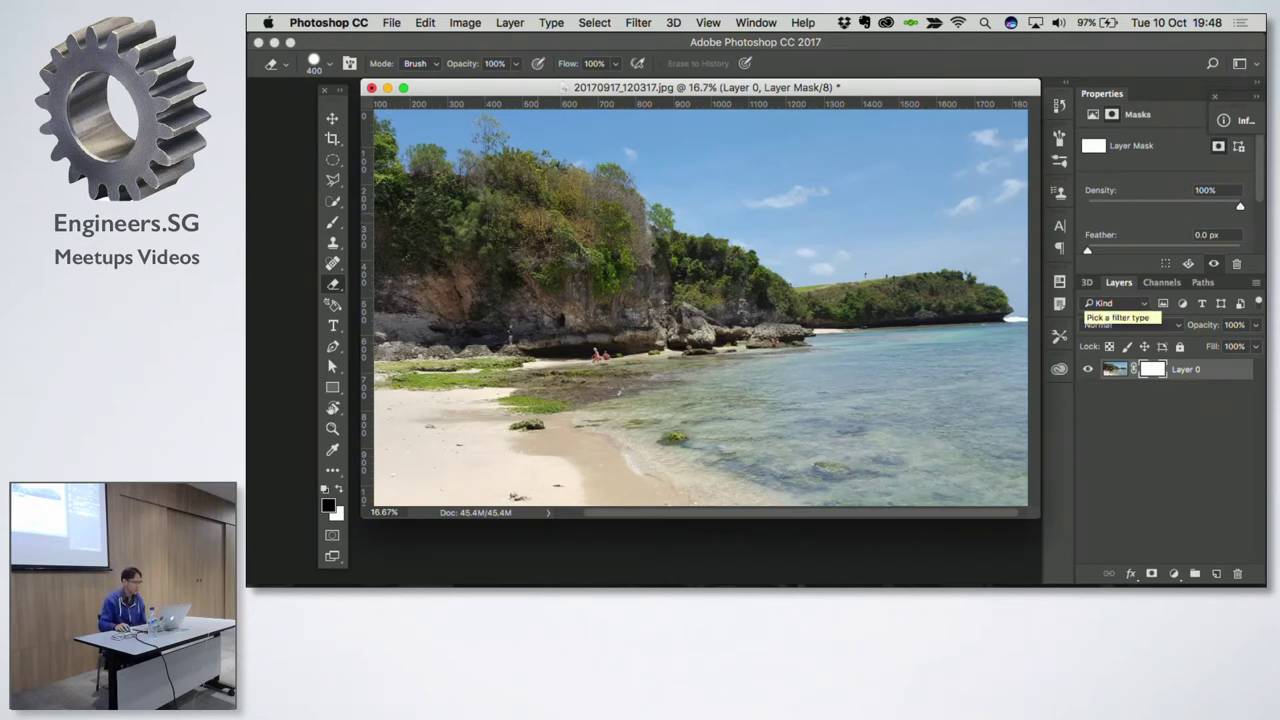
{"action": "left_click", "coordinate": [334, 223]}
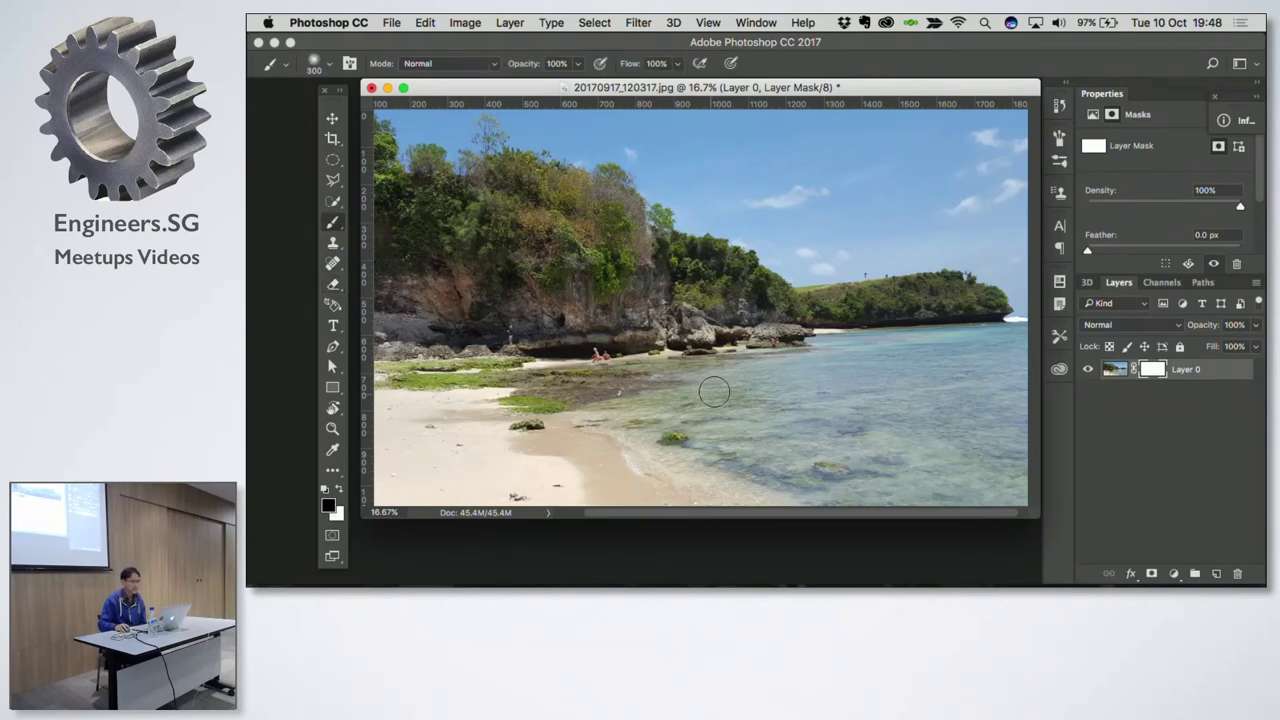
{"action": "mouse_move", "coordinate": [715, 163]}
{"action": "left_mouse_down"}
{"action": "mouse_move", "coordinate": [941, 174]}
{"action": "mouse_move", "coordinate": [723, 234]}
{"action": "mouse_move", "coordinate": [560, 320]}
{"action": "mouse_move", "coordinate": [694, 429]}
{"action": "mouse_move", "coordinate": [831, 488]}
{"action": "left_mouse_up"}
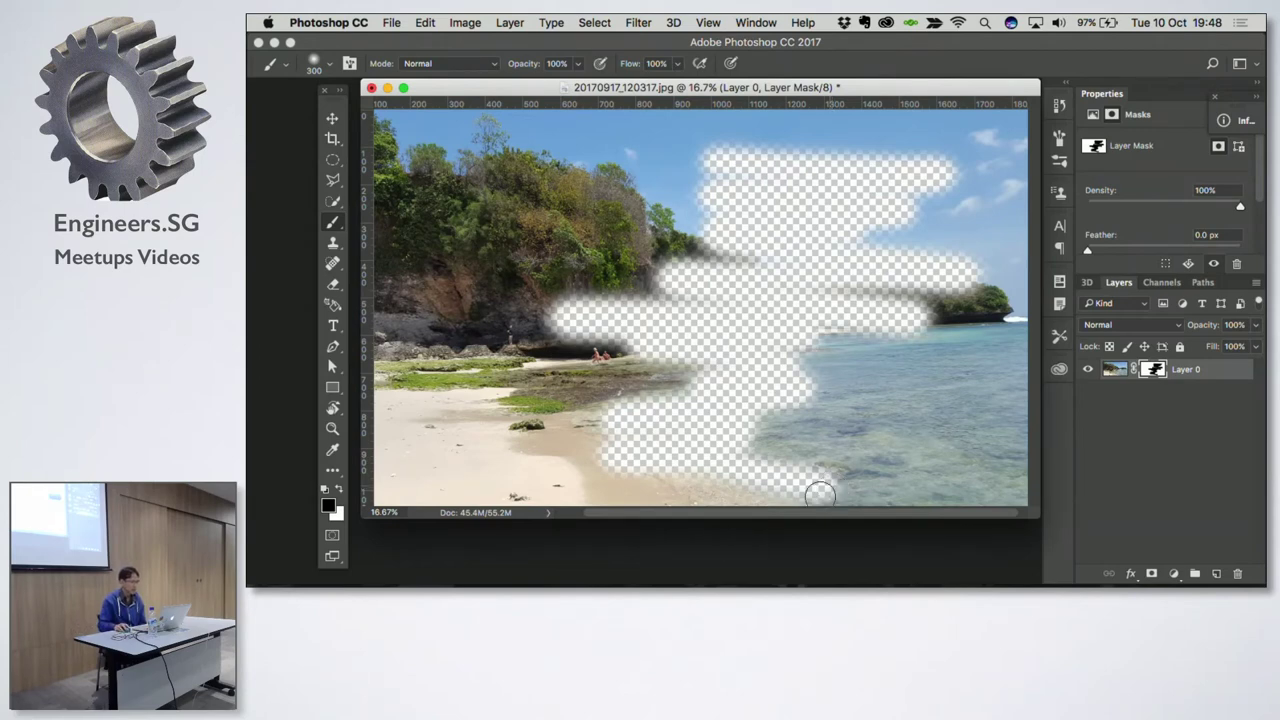
{"action": "left_click", "coordinate": [339, 490]}
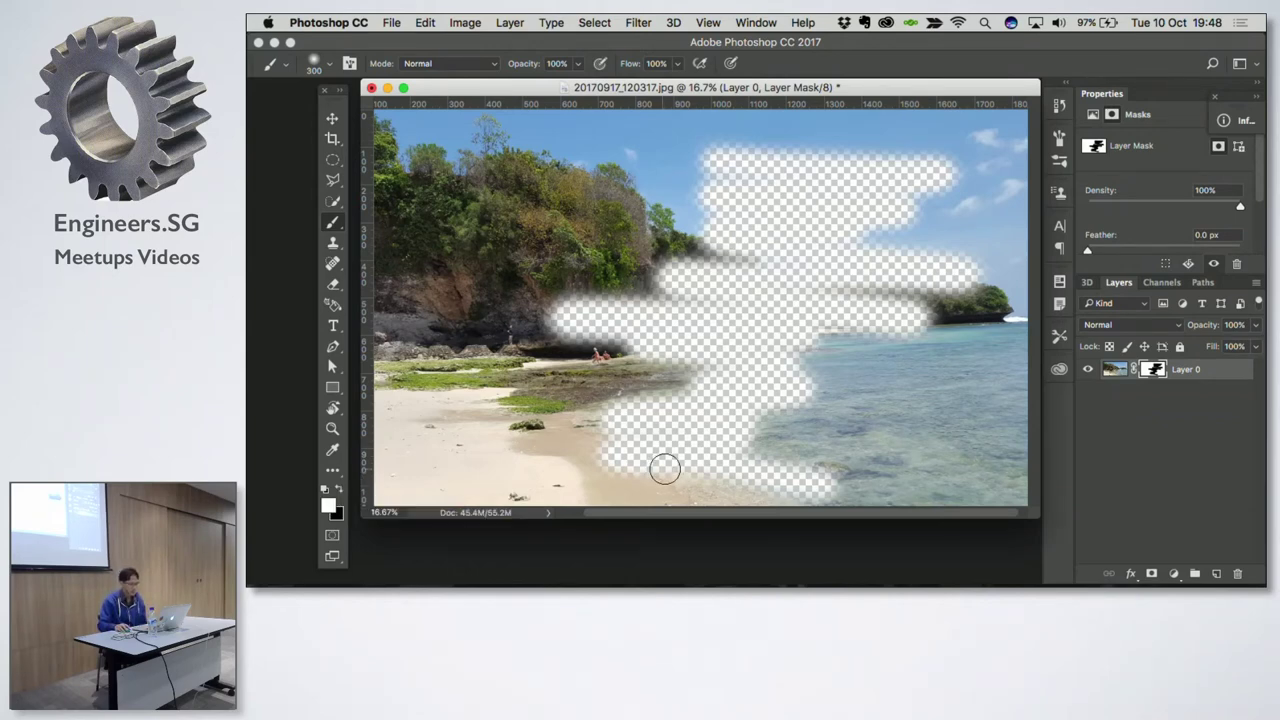
{"action": "mouse_move", "coordinate": [840, 493]}
{"action": "left_mouse_down"}
{"action": "mouse_move", "coordinate": [720, 246]}
{"action": "mouse_move", "coordinate": [720, 135]}
{"action": "mouse_move", "coordinate": [735, 175]}
{"action": "mouse_move", "coordinate": [935, 150]}
{"action": "left_mouse_up"}
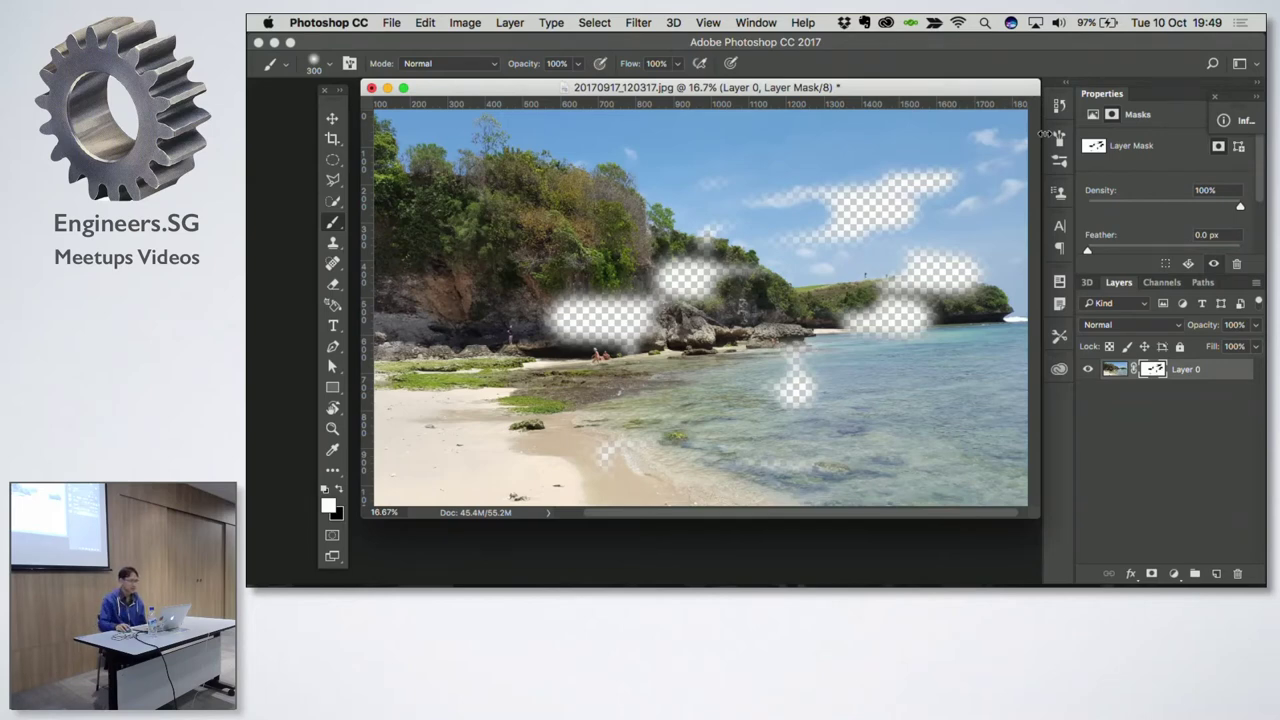
{"action": "mouse_move", "coordinate": [729, 154]}
{"action": "left_mouse_down"}
{"action": "mouse_move", "coordinate": [831, 340]}
{"action": "mouse_move", "coordinate": [750, 460]}
{"action": "mouse_move", "coordinate": [750, 350]}
{"action": "mouse_move", "coordinate": [950, 243]}
{"action": "mouse_move", "coordinate": [643, 134]}
{"action": "mouse_move", "coordinate": [943, 249]}
{"action": "mouse_move", "coordinate": [832, 265]}
{"action": "left_mouse_up"}
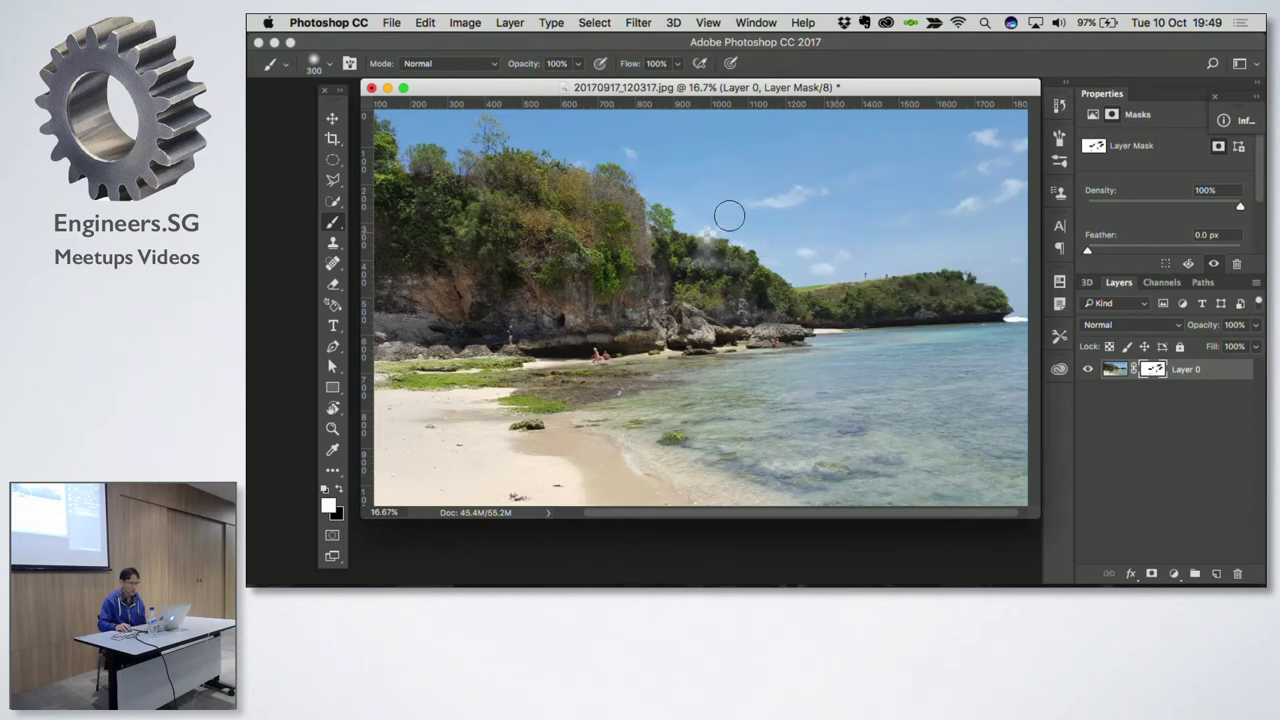
{"action": "left_click_drag", "start_coordinate": [729, 215], "coordinate": [786, 280]}
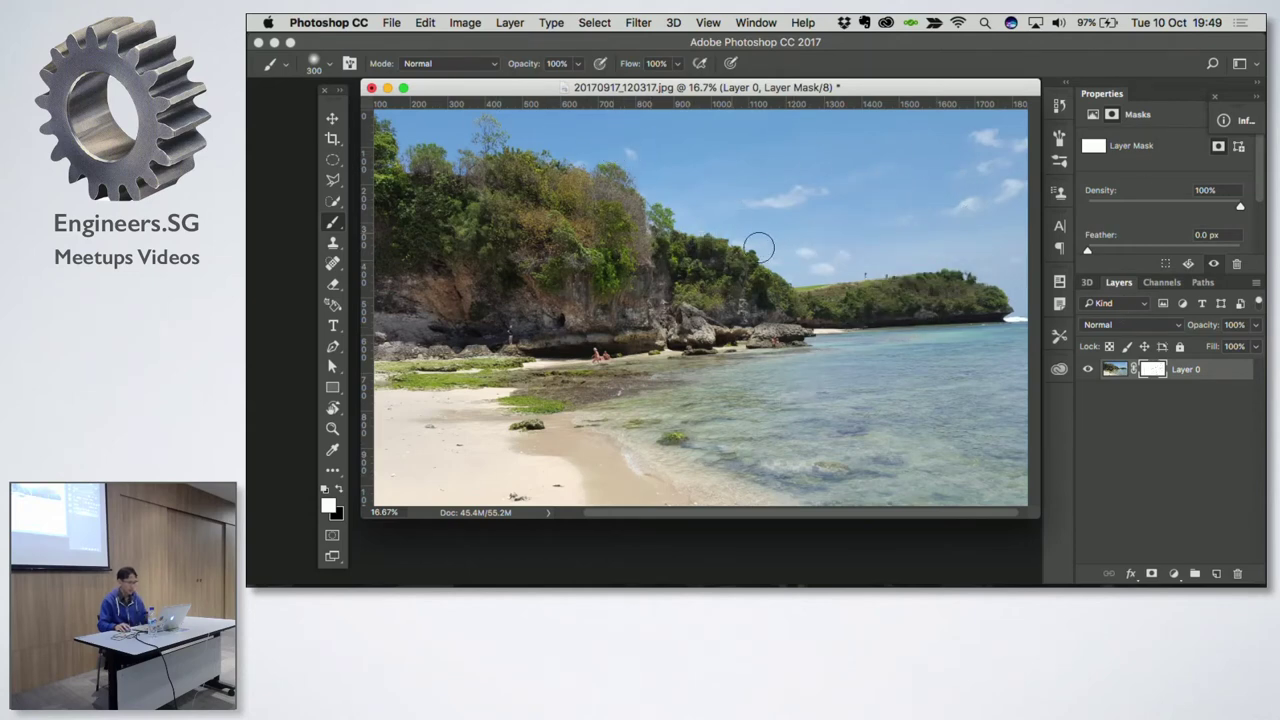
Step: Zoom in on the hilltop and choose the Quick Selection tool
{"action": "key", "text": "z"}
{"action": "left_click_drag", "start_coordinate": [949, 206], "coordinate": [660, 300]}
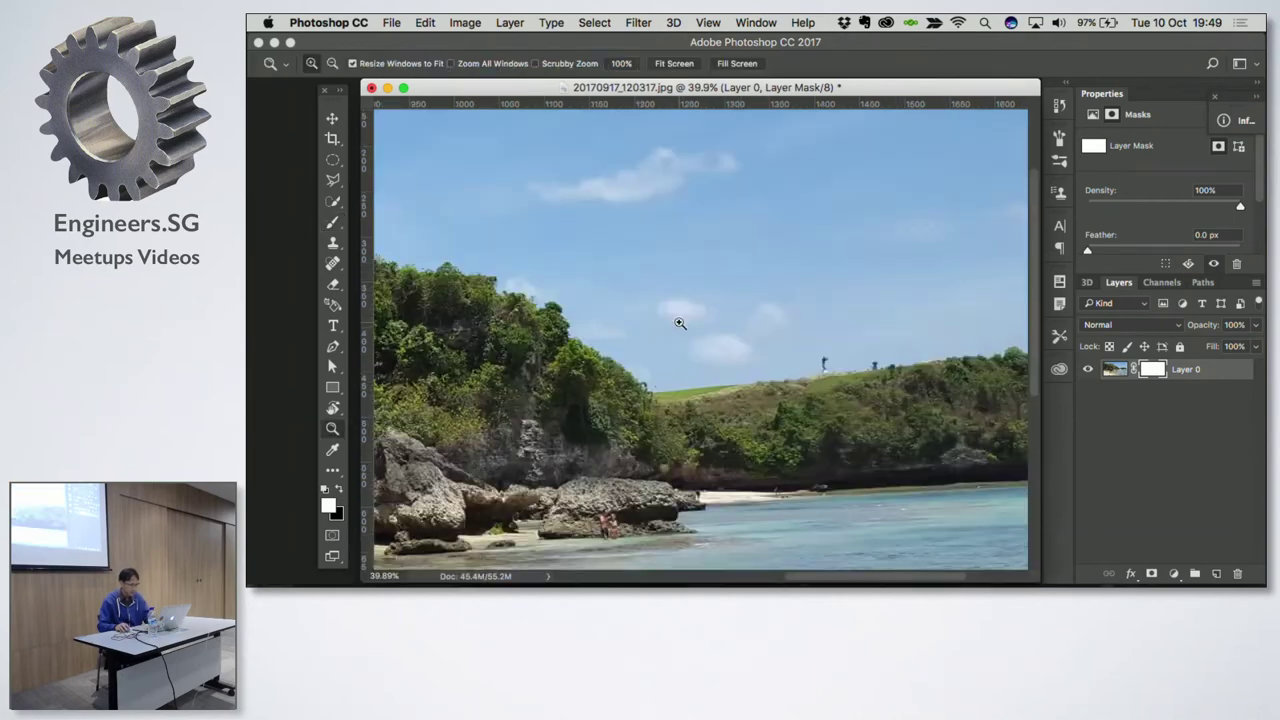
{"action": "left_click", "coordinate": [679, 323]}
{"action": "left_click", "coordinate": [679, 323]}
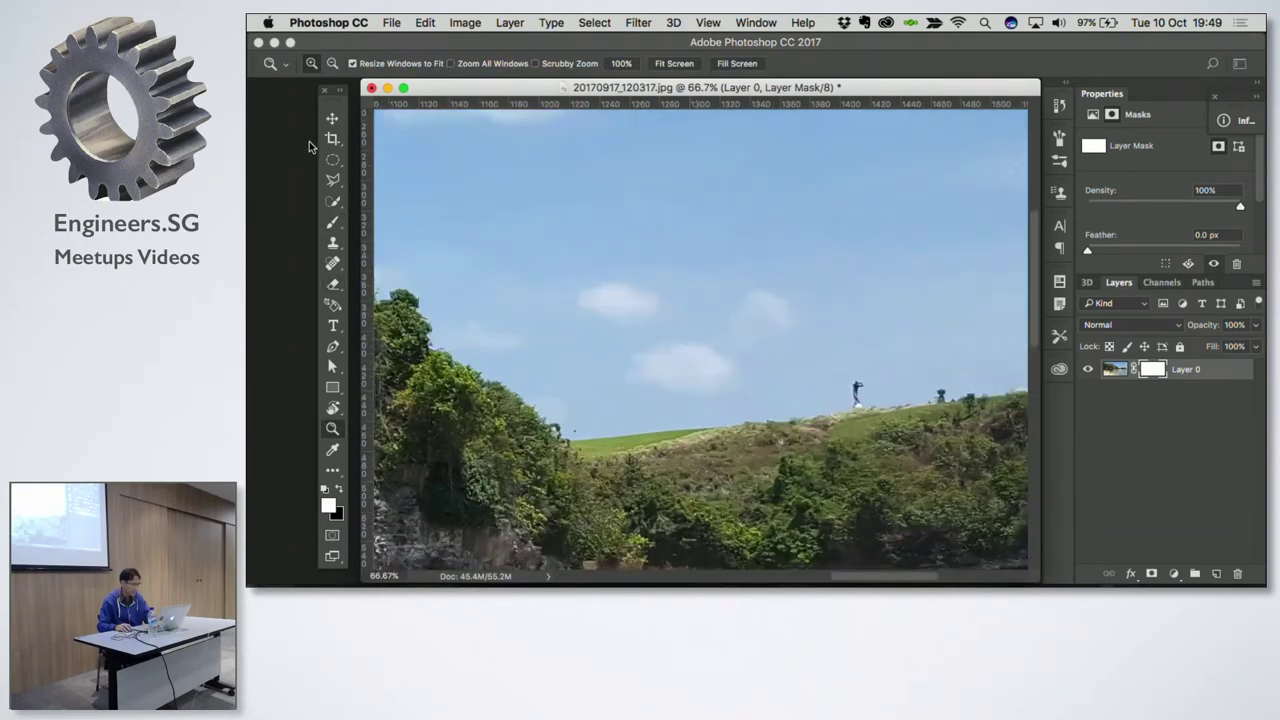
{"action": "left_click", "coordinate": [333, 160]}
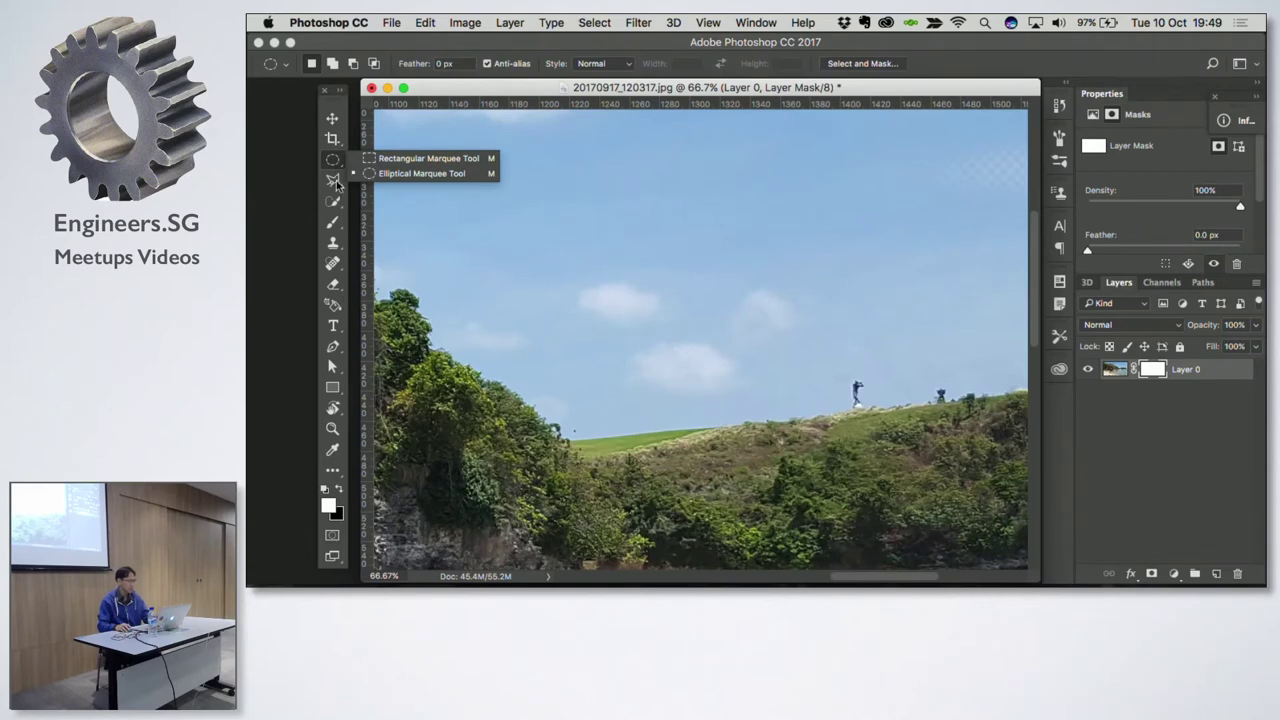
{"action": "left_click", "coordinate": [335, 206]}
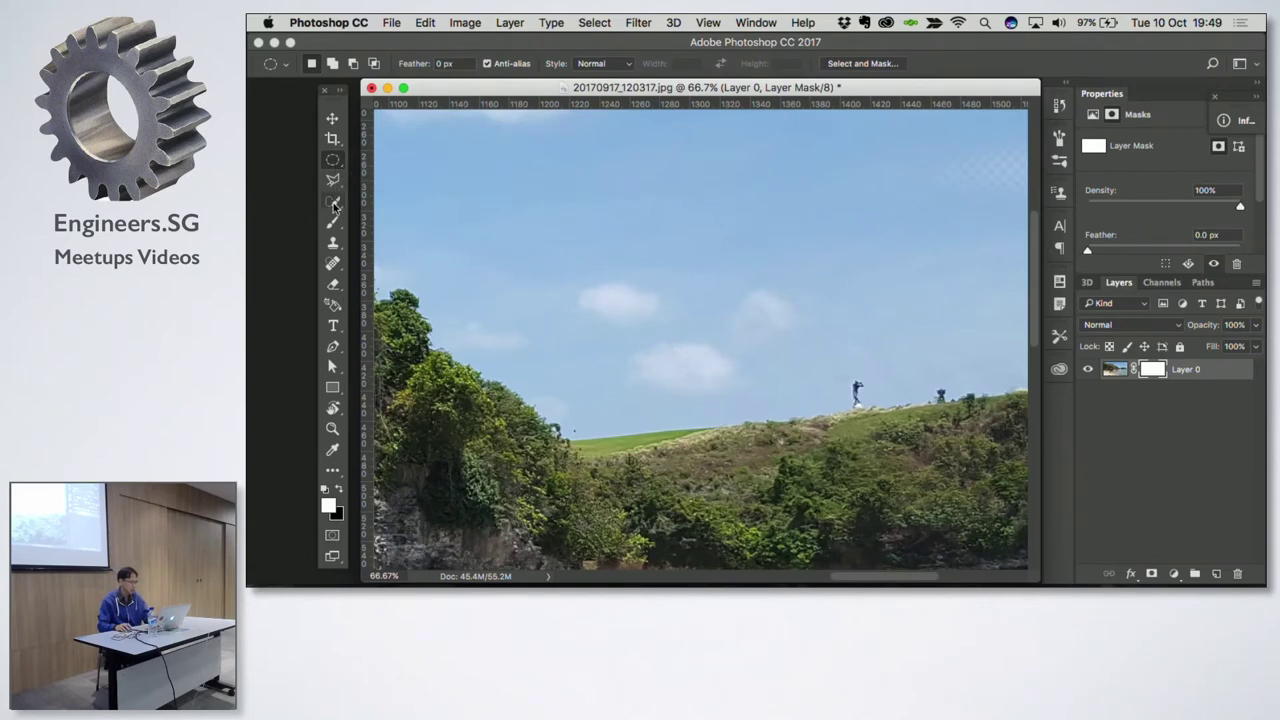
{"action": "left_click", "coordinate": [335, 204]}
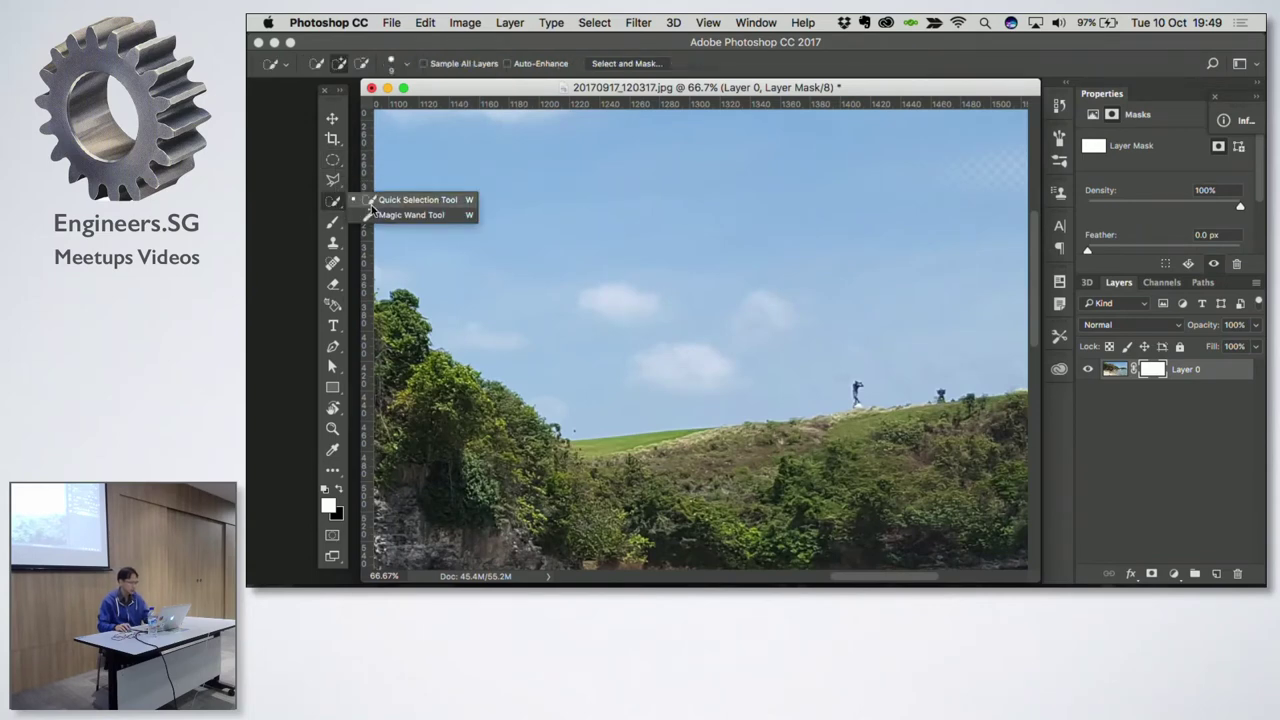
Step: Zoom out to 12.5% to see the whole photo, keeping Quick Selection active
{"action": "key", "text": "z"}
{"action": "left_click", "coordinate": [670, 256], "text": "alt"}
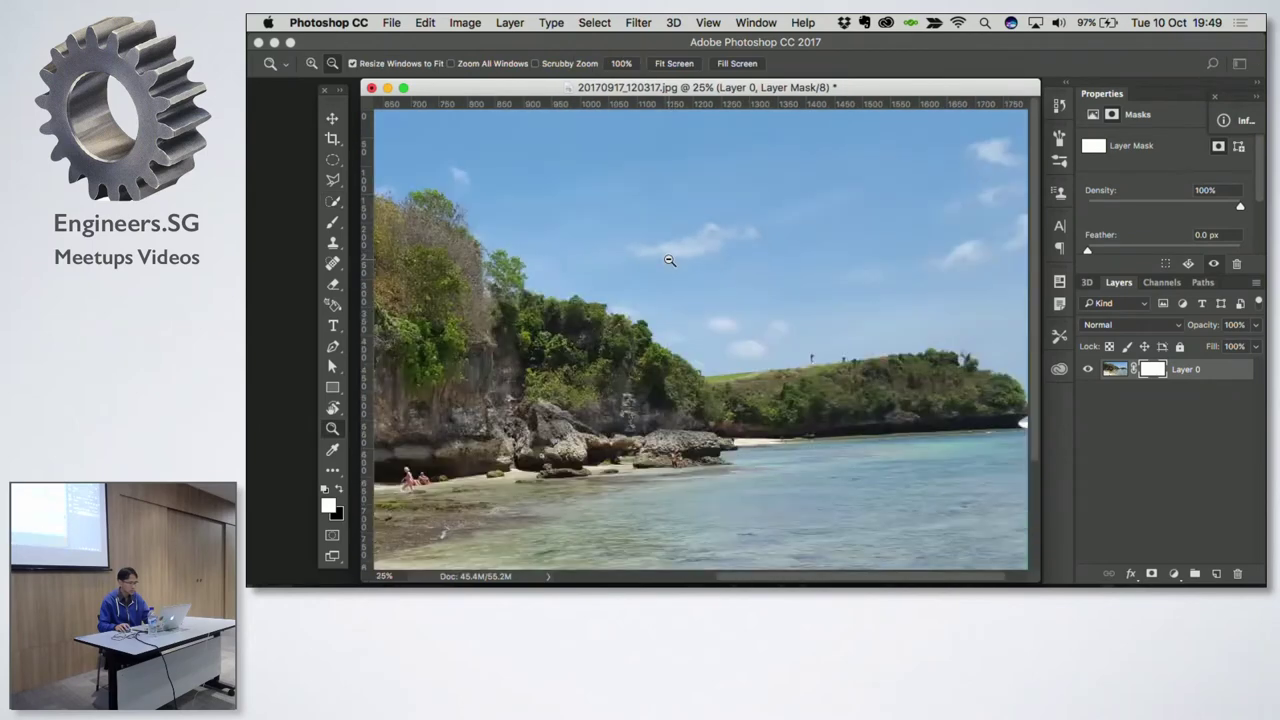
{"action": "left_click", "coordinate": [669, 261], "text": "alt"}
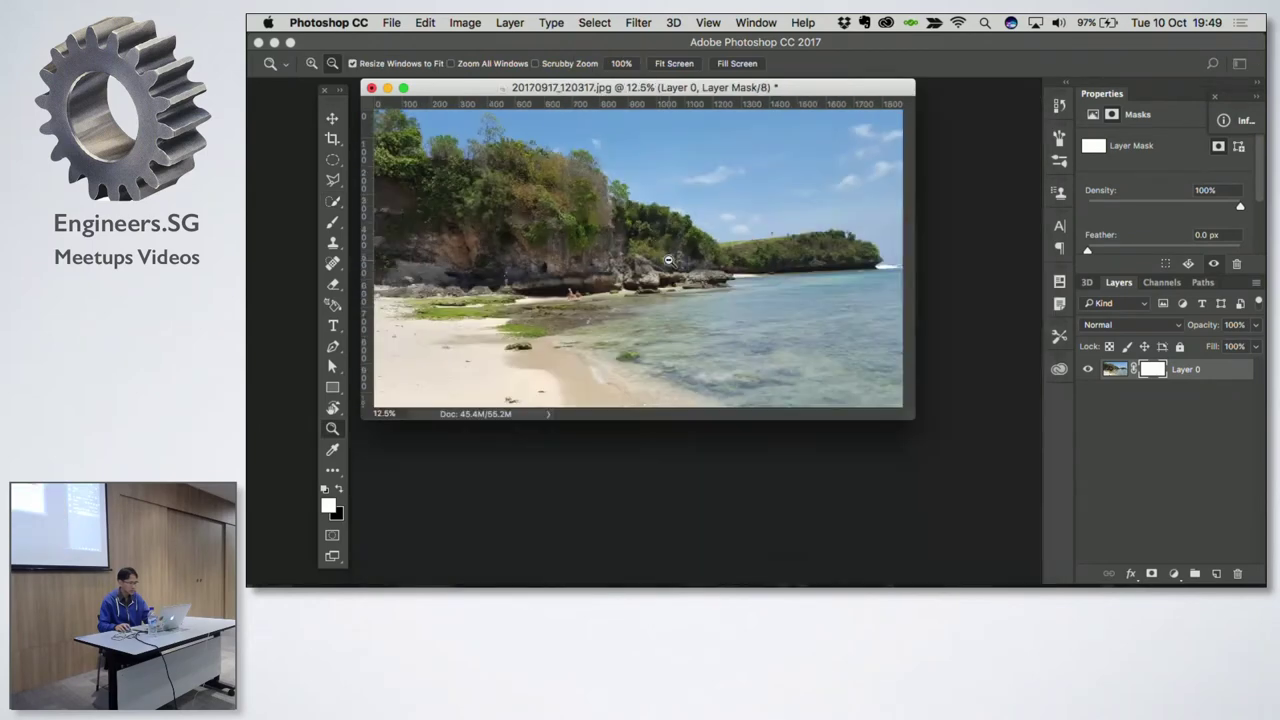
{"action": "left_click", "coordinate": [334, 204]}
Step: Quick-select the sky, fill it with black on Layer 0's mask, and deselect
{"action": "left_click_drag", "start_coordinate": [434, 120], "coordinate": [728, 196]}
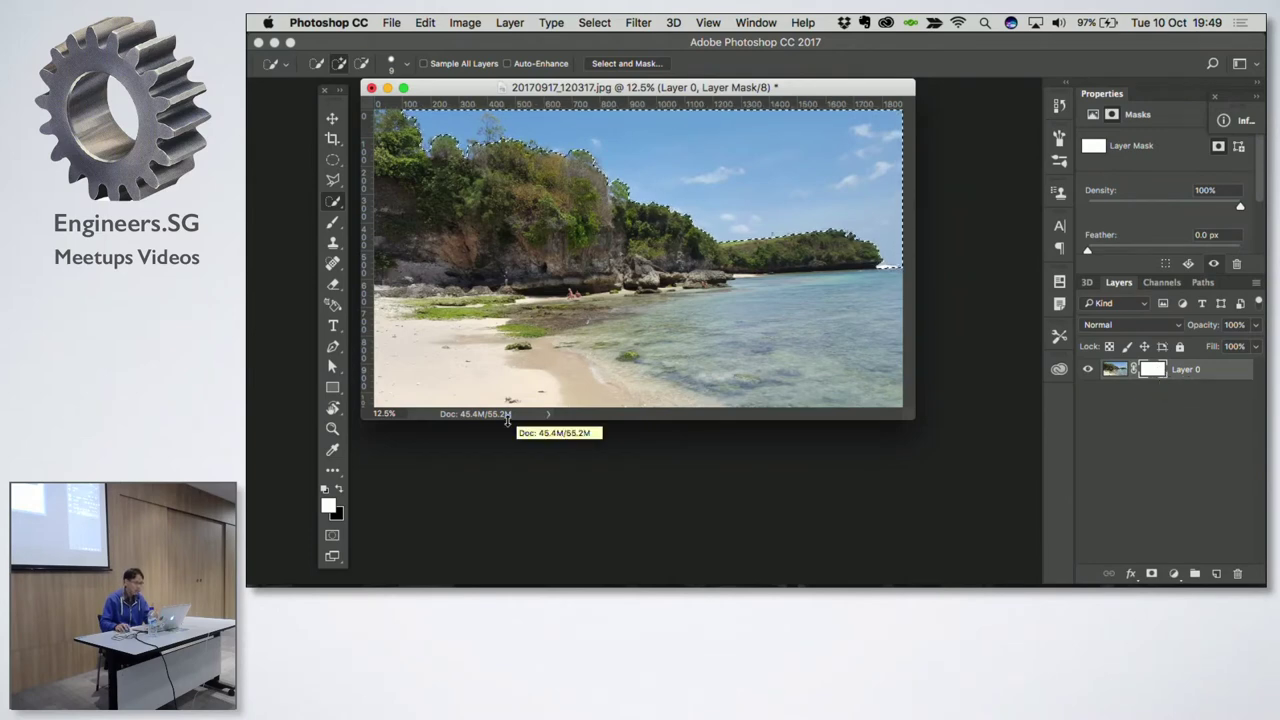
{"action": "left_click", "coordinate": [339, 489]}
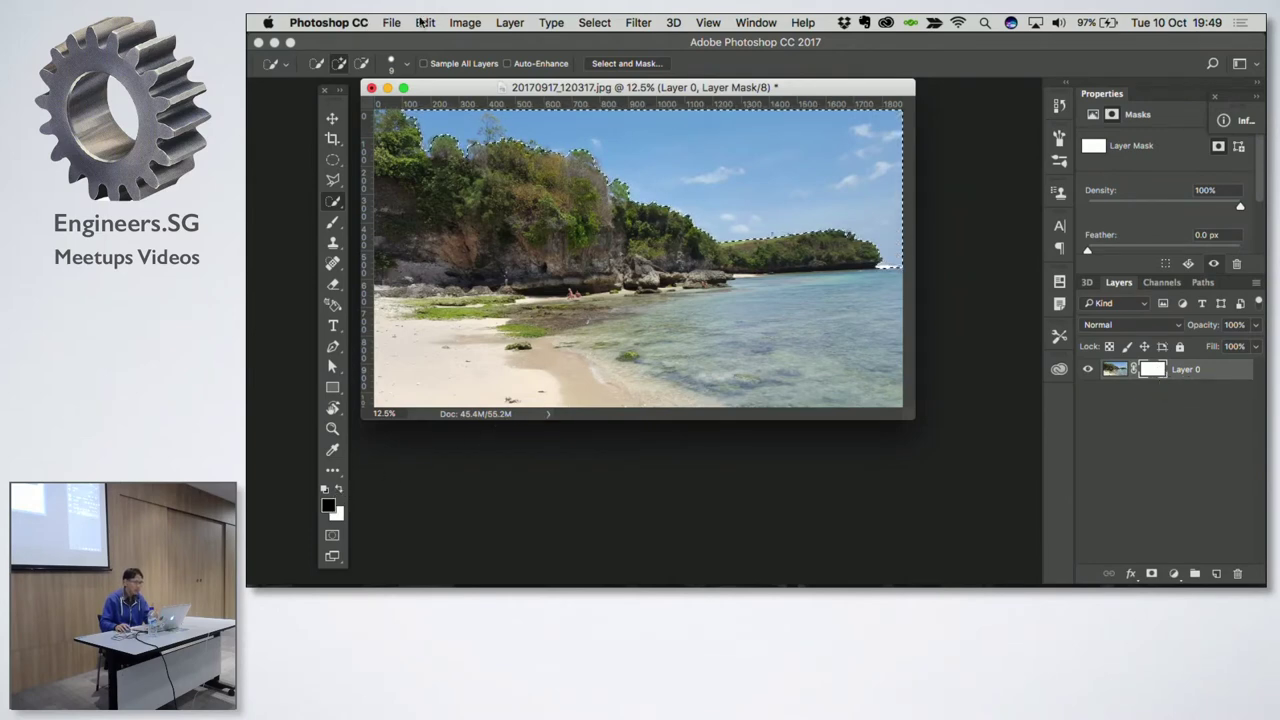
{"action": "left_click", "coordinate": [436, 22]}
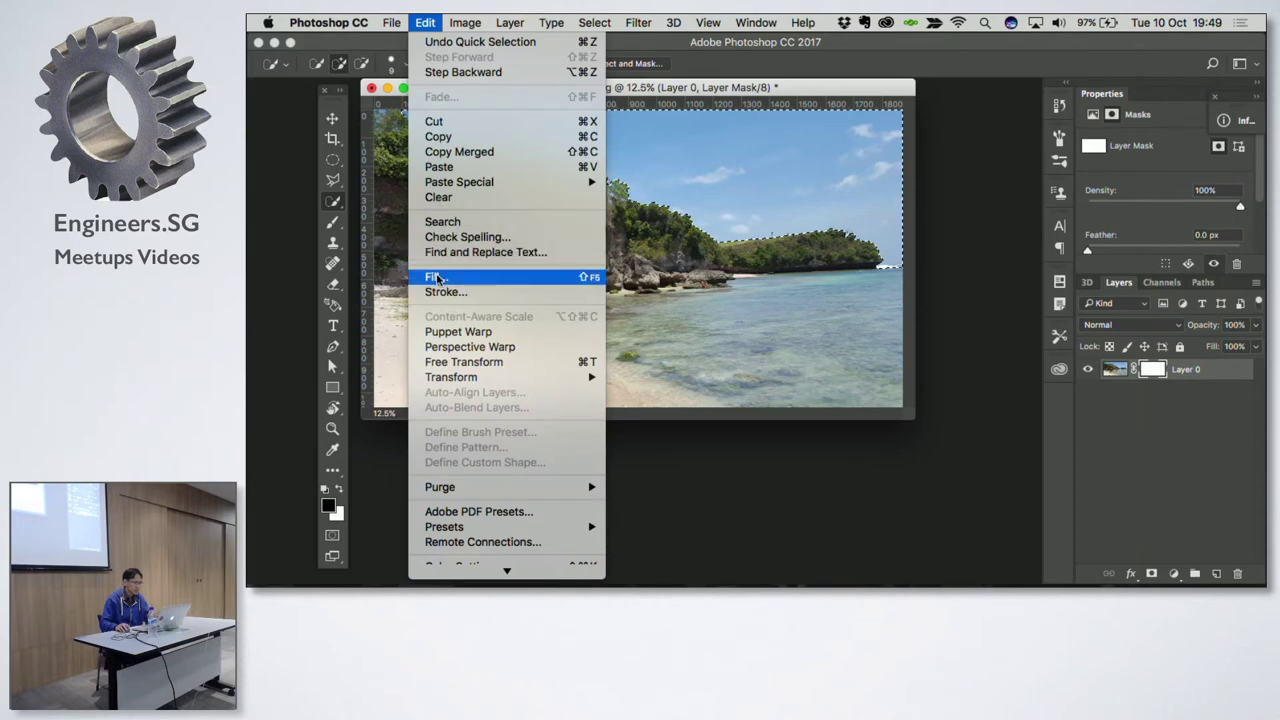
{"action": "left_click", "coordinate": [437, 278]}
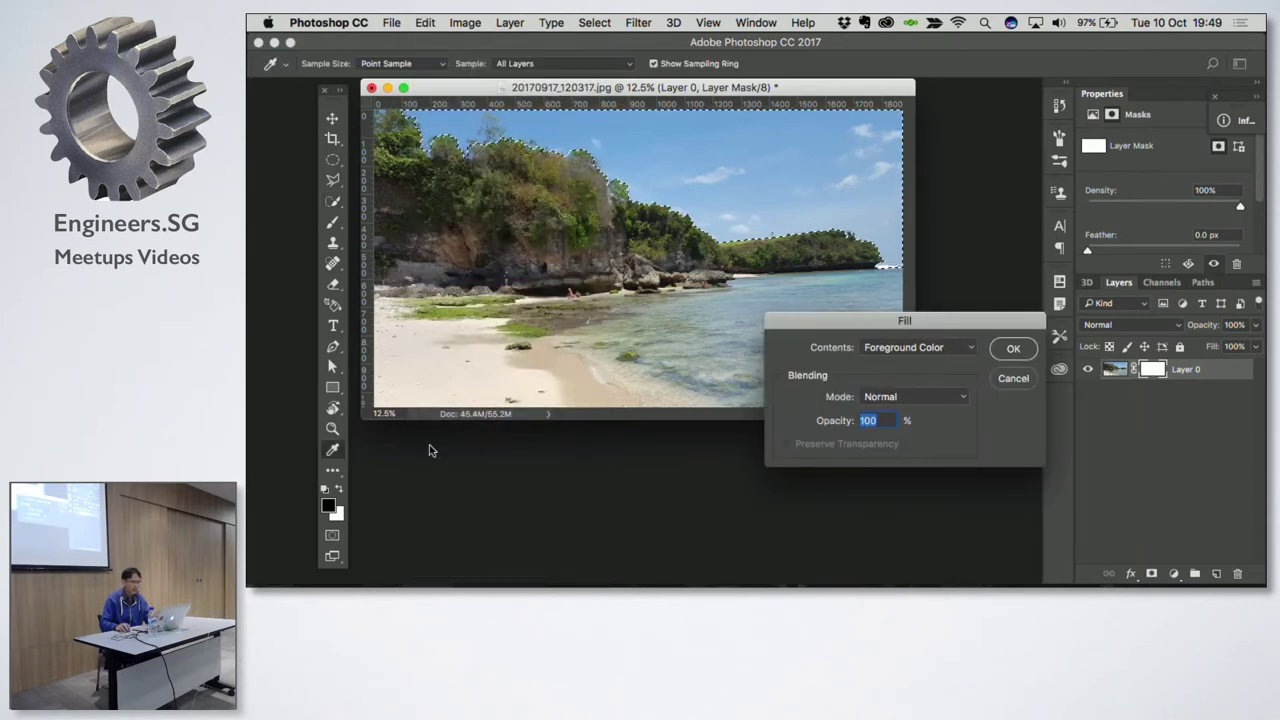
{"action": "left_click", "coordinate": [1013, 348]}
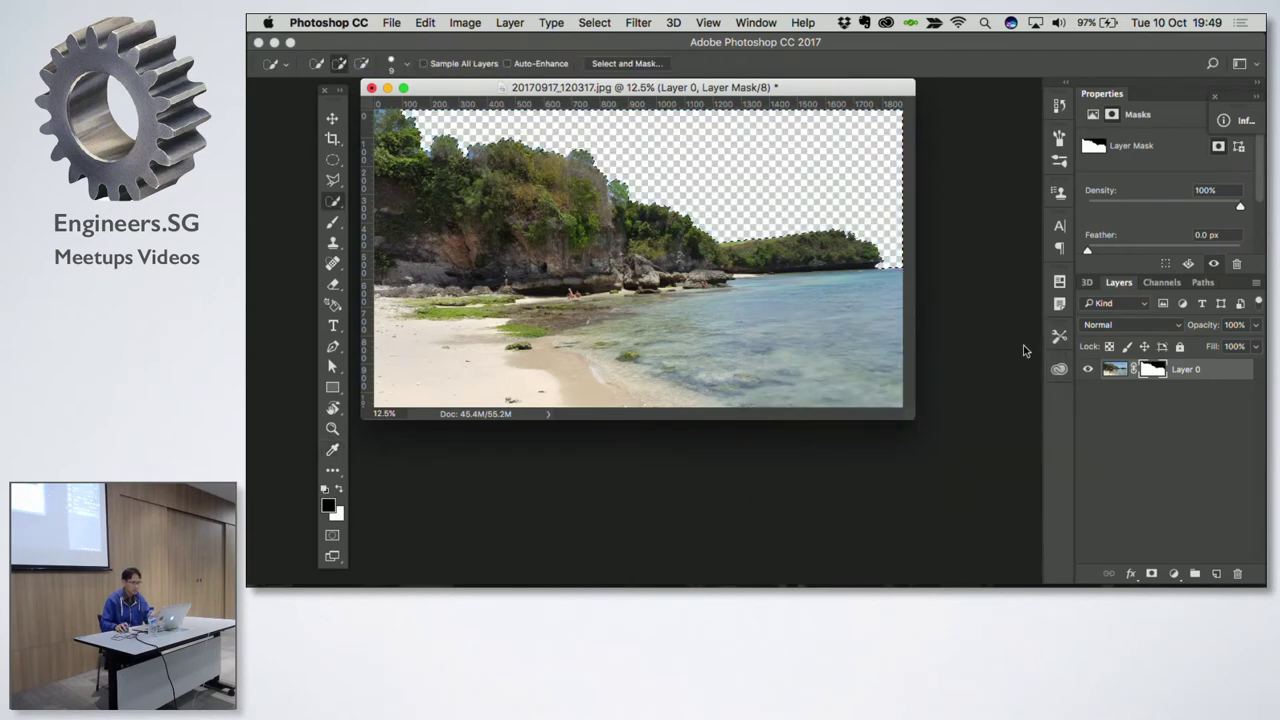
{"action": "key", "text": "cmd+d"}
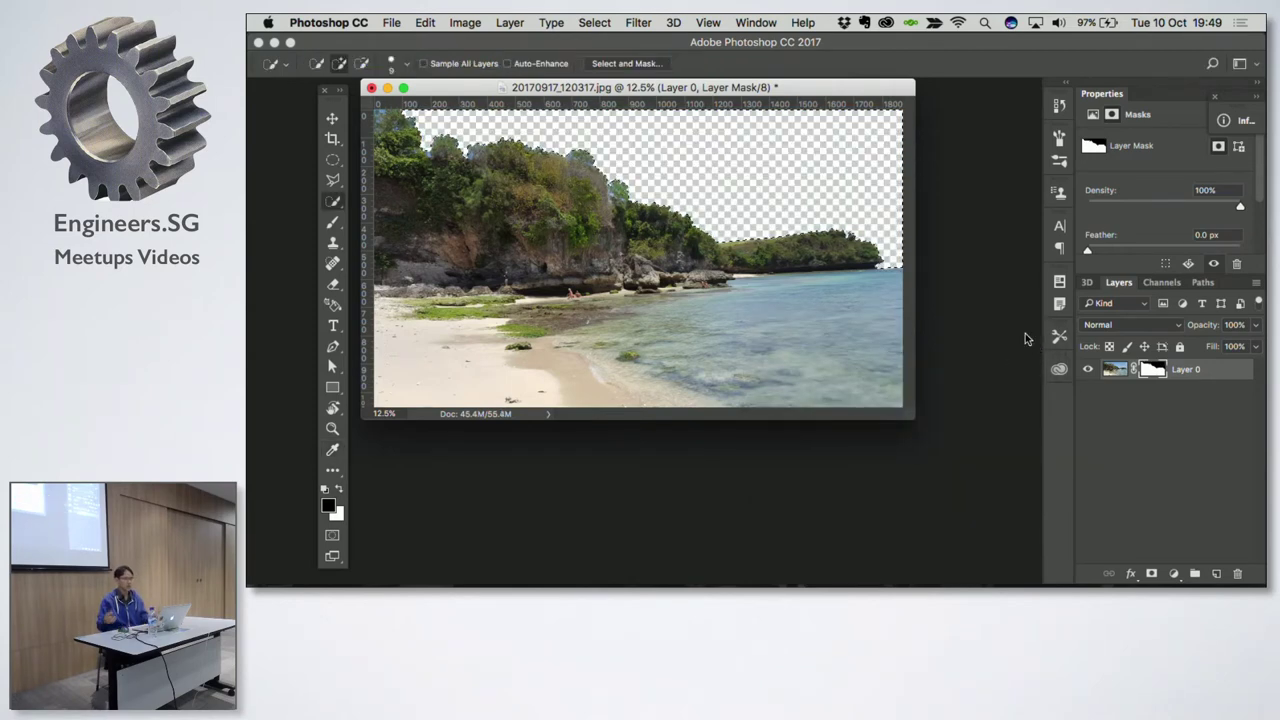
{"action": "key", "text": "super+d"}
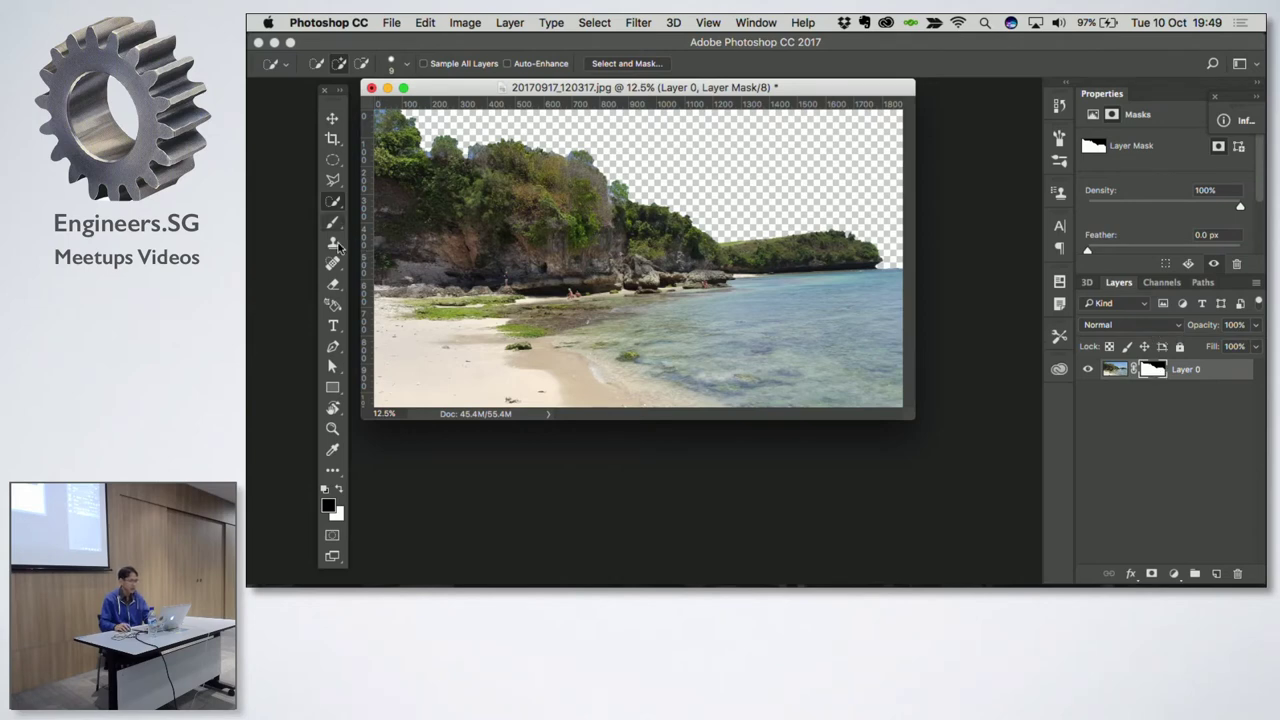
Step: Paint the upper-left sky back in with a white brush on Layer 0's mask
{"action": "left_click", "coordinate": [339, 489]}
{"action": "left_click", "coordinate": [333, 222]}
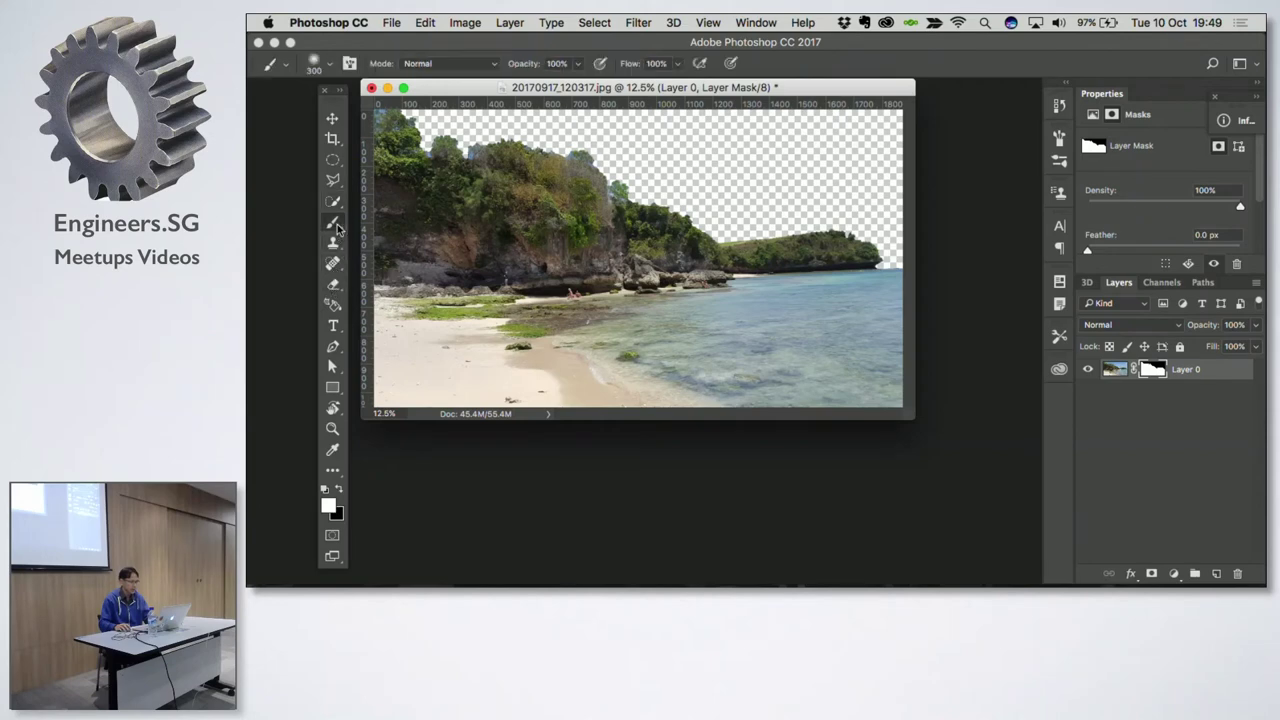
{"action": "mouse_move", "coordinate": [570, 188]}
{"action": "left_mouse_down"}
{"action": "mouse_move", "coordinate": [356, 136]}
{"action": "mouse_move", "coordinate": [510, 161]}
{"action": "left_mouse_up"}
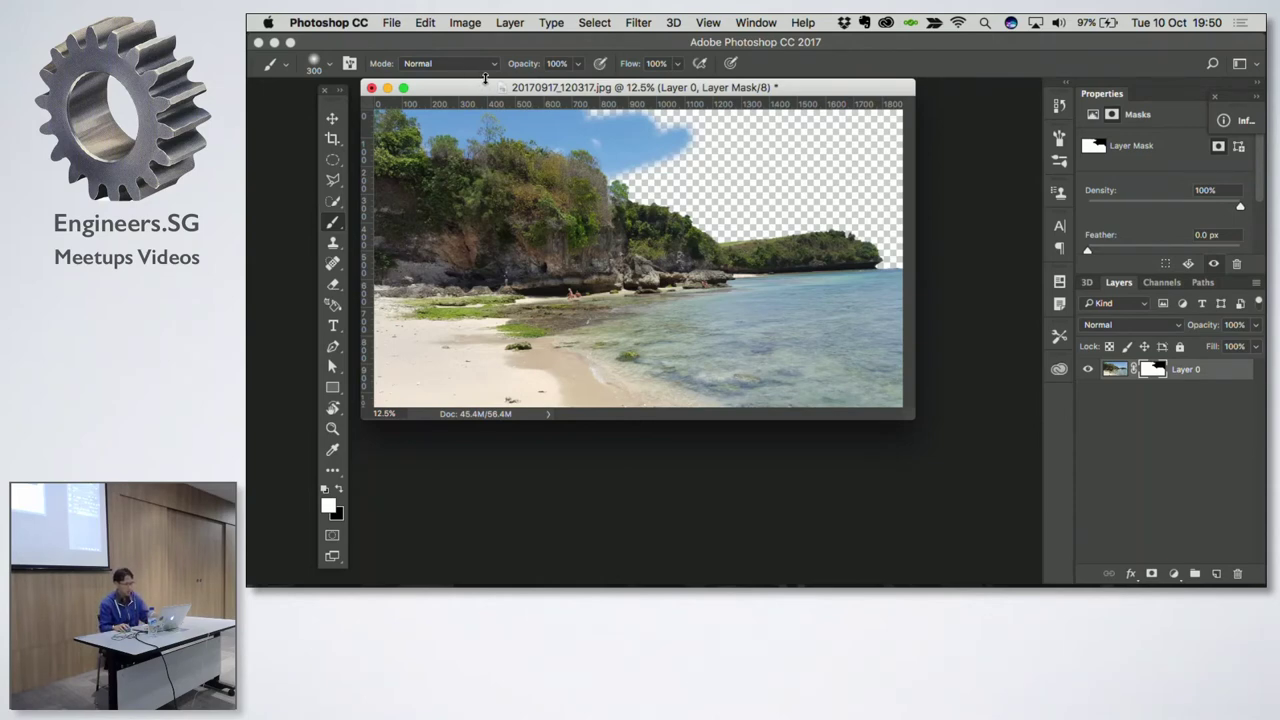
Step: Return to the beach photo via Mission Control and open the foreground Color Picker
{"action": "key", "text": "ctrl+Up"}
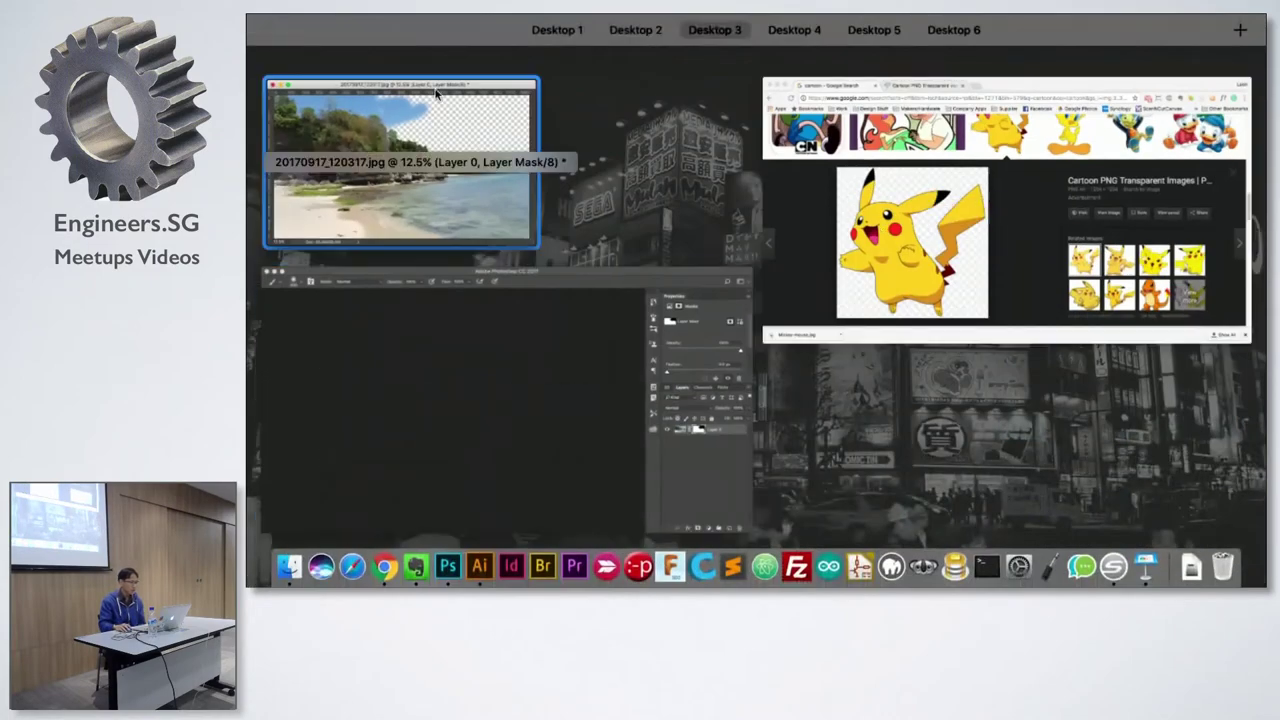
{"action": "left_click", "coordinate": [436, 93]}
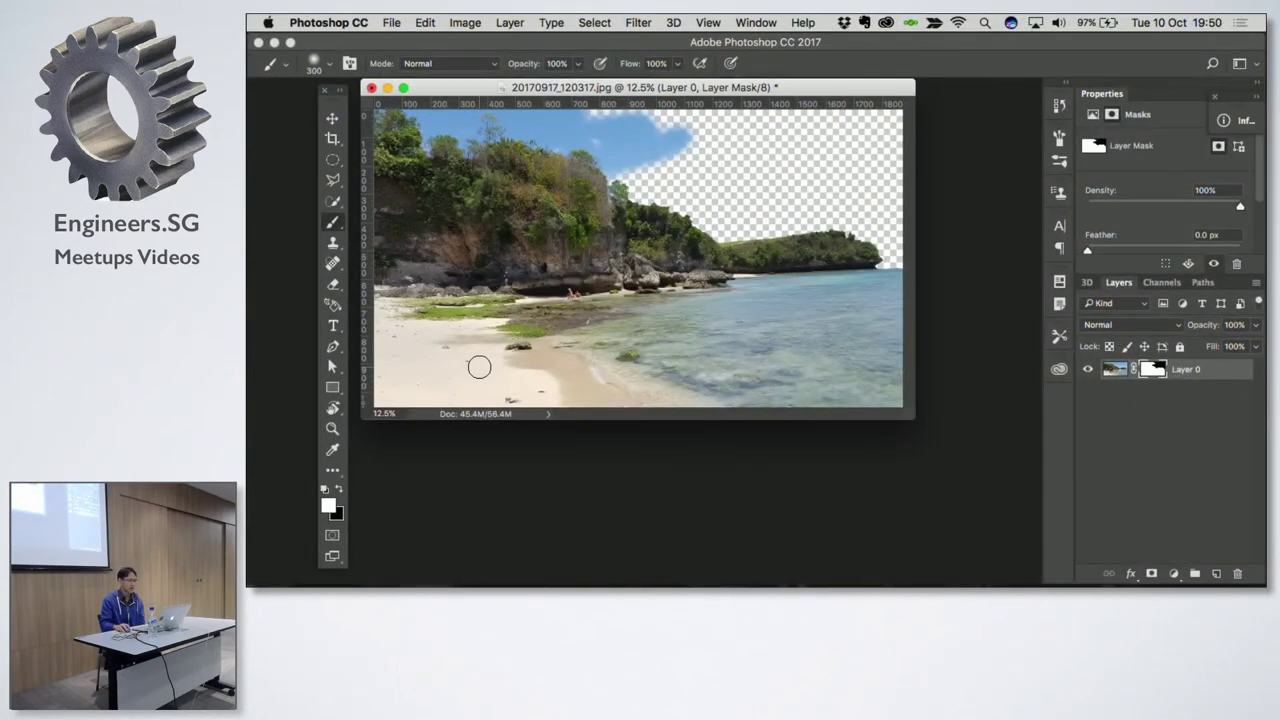
{"action": "left_click", "coordinate": [330, 510]}
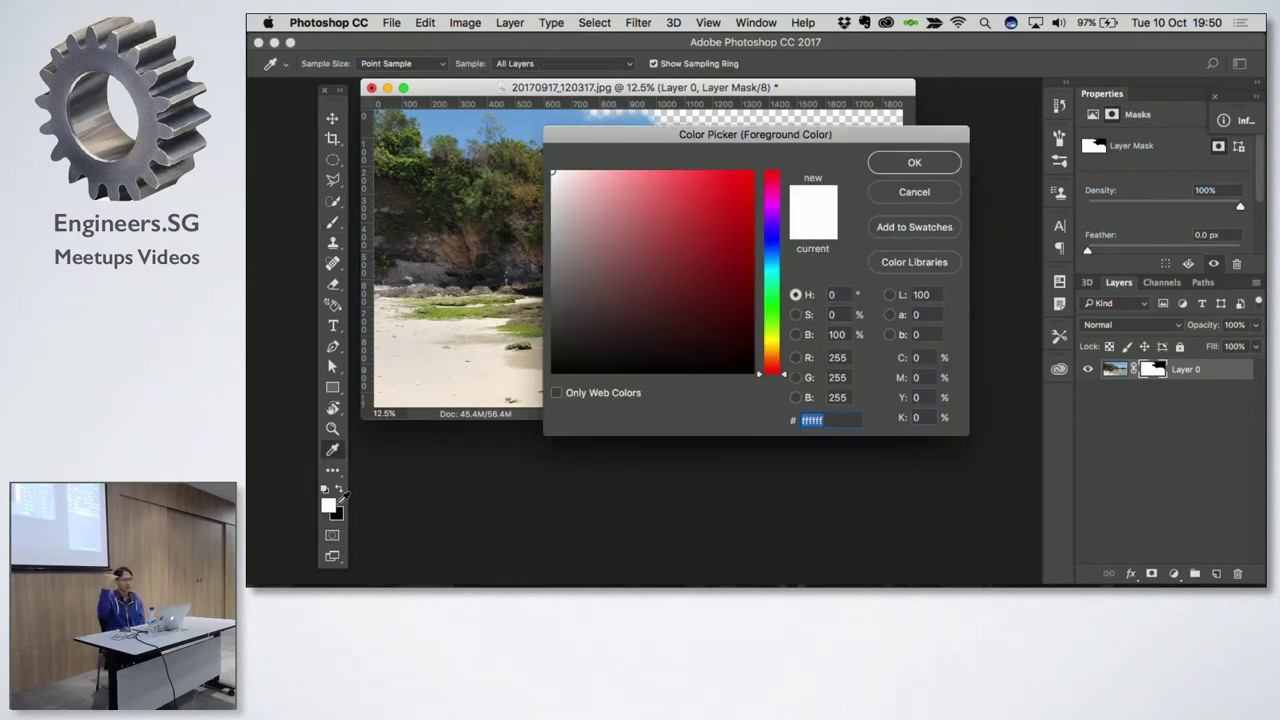
Step: Paint the water band with grey 858585 and a cliff patch with grey d0d0d0 on the mask
{"action": "left_click", "coordinate": [608, 244]}
{"action": "left_click", "coordinate": [958, 162]}
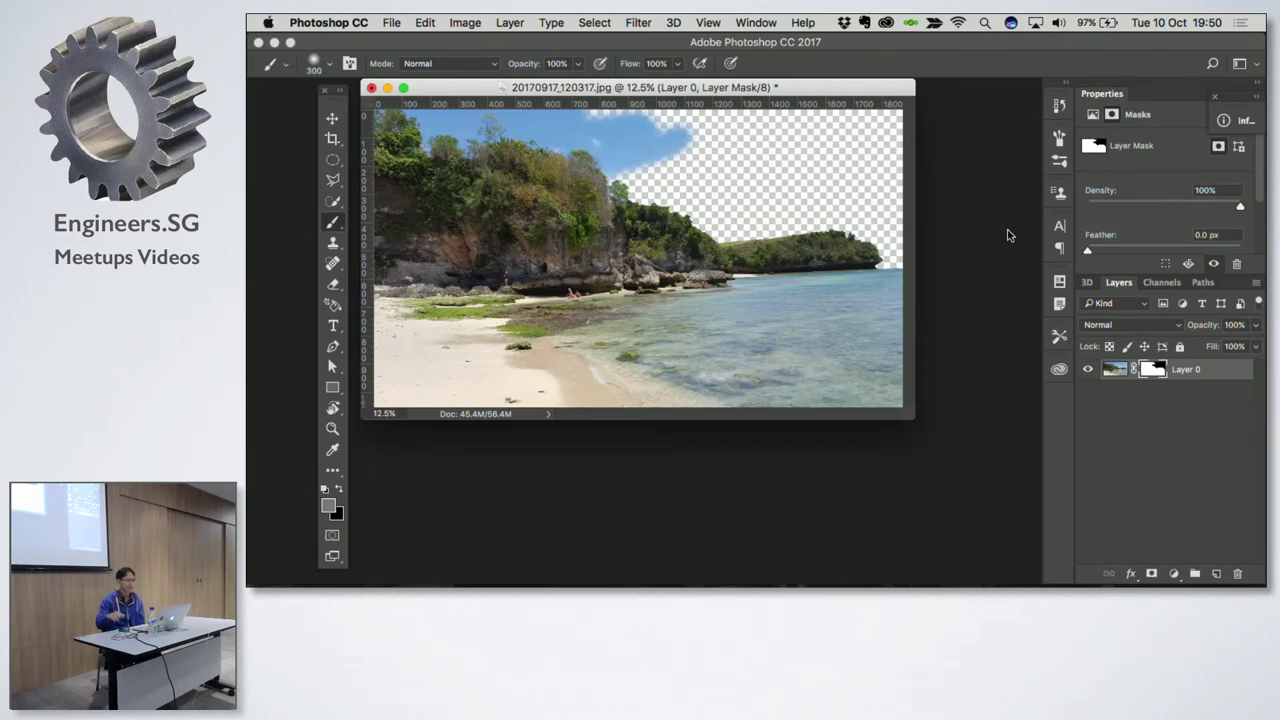
{"action": "mouse_move", "coordinate": [723, 315]}
{"action": "left_mouse_down"}
{"action": "mouse_move", "coordinate": [766, 334]}
{"action": "mouse_move", "coordinate": [660, 352]}
{"action": "left_mouse_up"}
{"action": "left_click", "coordinate": [332, 506]}
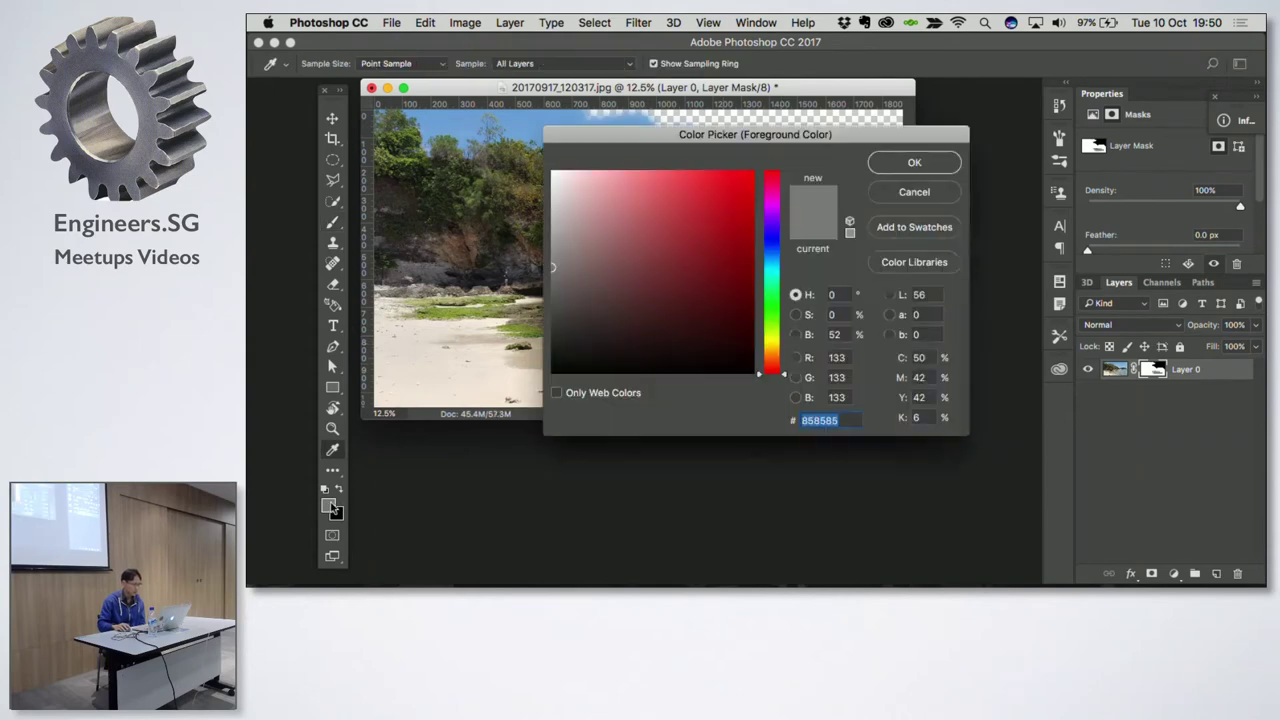
{"action": "left_click", "coordinate": [553, 207]}
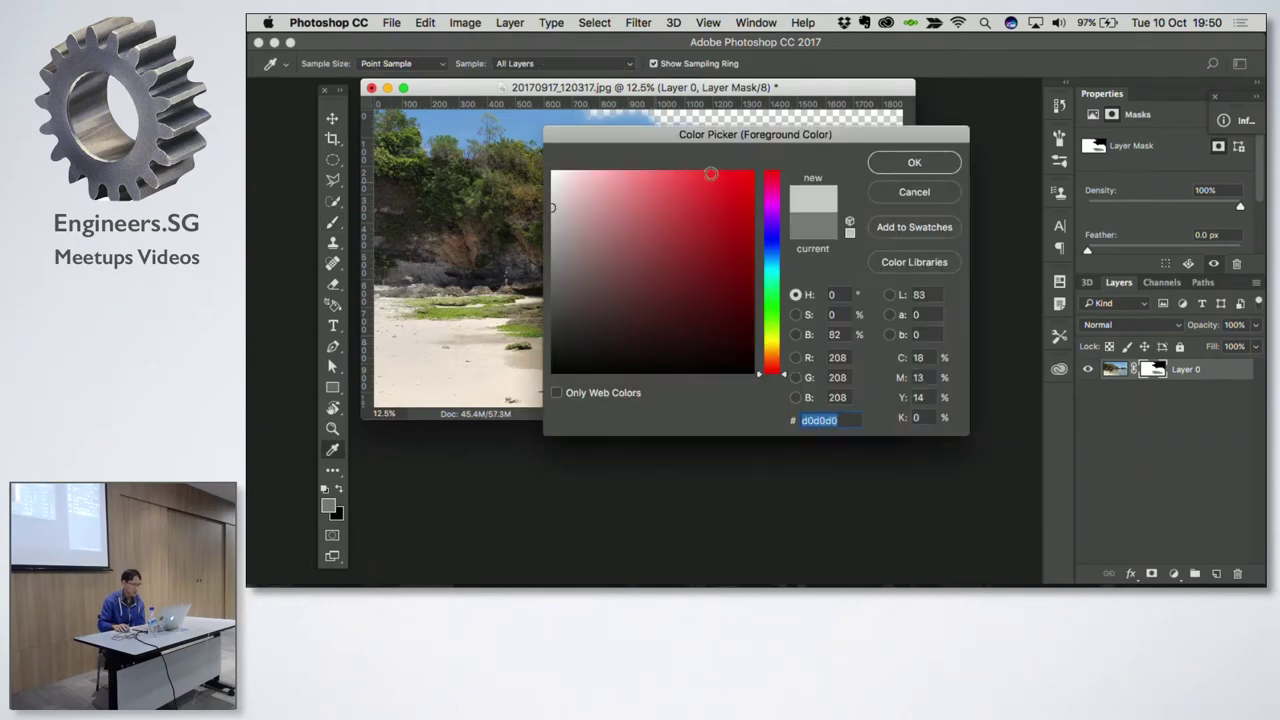
{"action": "left_click", "coordinate": [916, 164]}
{"action": "mouse_move", "coordinate": [468, 195]}
{"action": "left_mouse_down"}
{"action": "mouse_move", "coordinate": [548, 212]}
{"action": "mouse_move", "coordinate": [520, 228]}
{"action": "mouse_move", "coordinate": [578, 238]}
{"action": "left_mouse_up"}
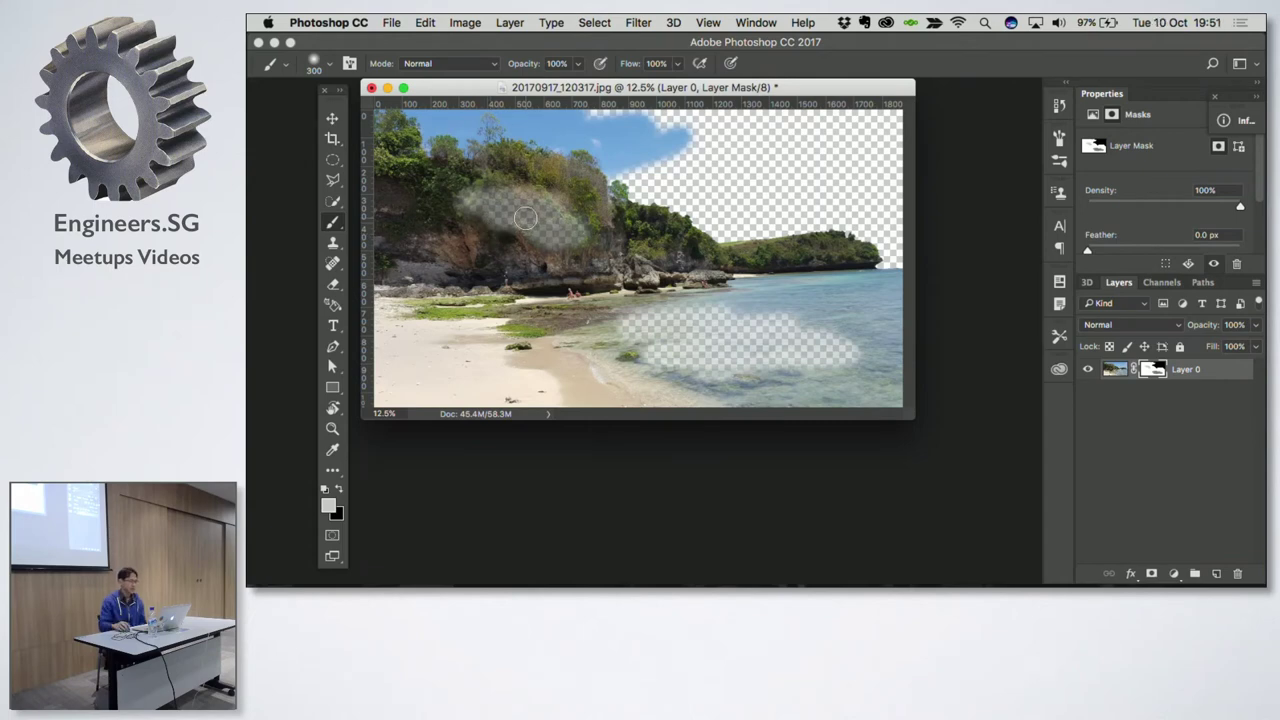
Step: Zoom in on the faded cliff patch, then zoom back out to the whole image
{"action": "key", "text": "z"}
{"action": "left_click_drag", "start_coordinate": [564, 178], "coordinate": [566, 234]}
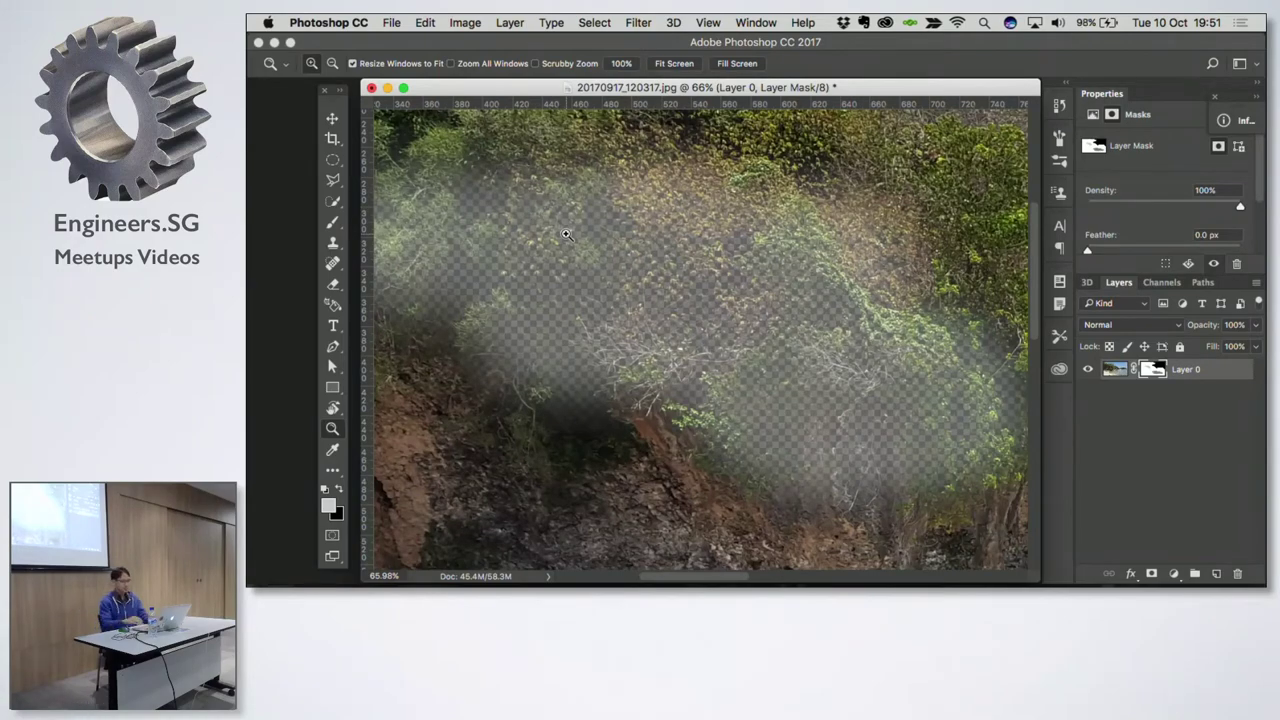
{"action": "key", "text": "super+0"}
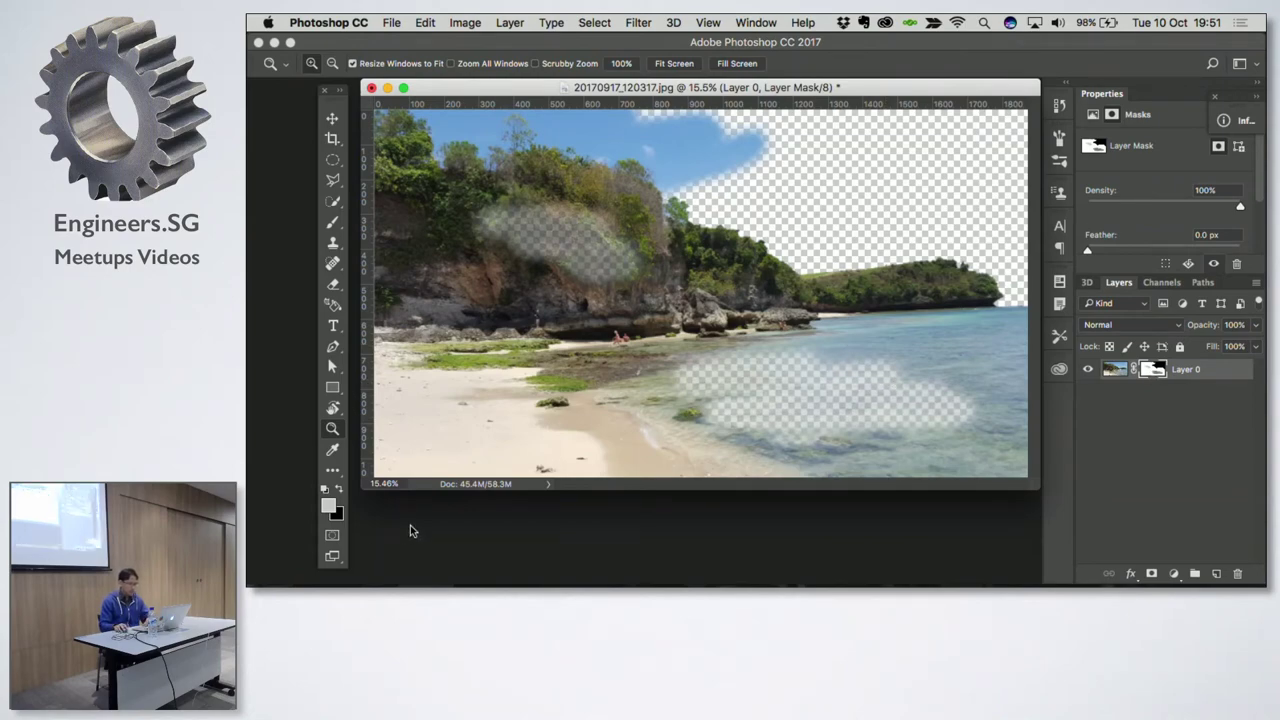
{"action": "key", "text": "ctrl+Up"}
{"action": "key", "text": "Escape"}
Step: Advance Keynote to slide 15 'Adjusting Photos' and switch back to the beach photo
{"action": "key", "text": "super+Tab"}
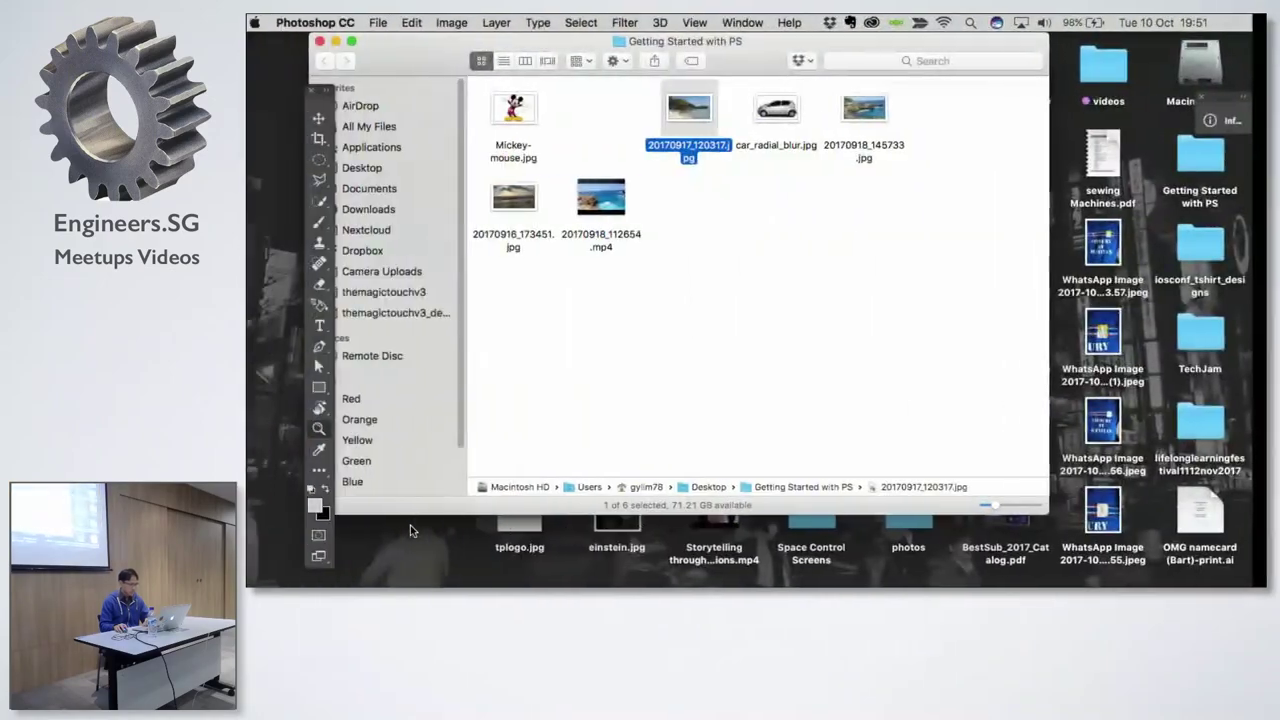
{"action": "key", "text": "super+Tab"}
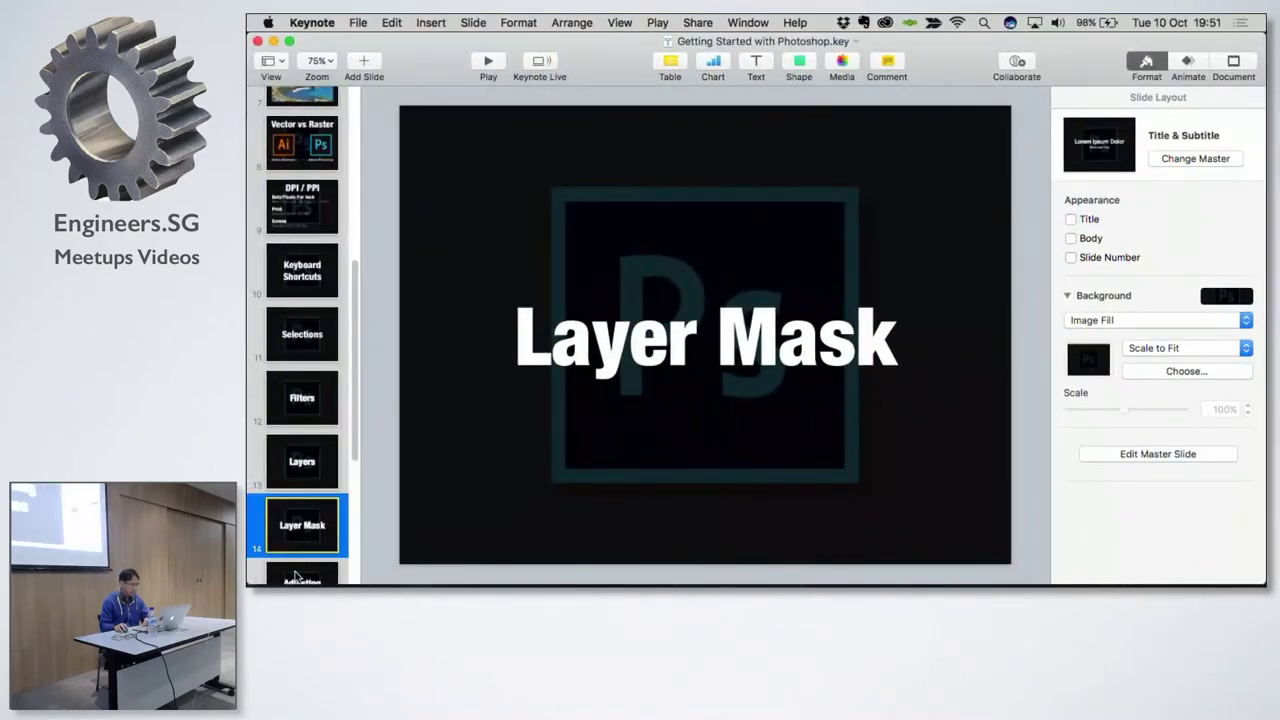
{"action": "left_click", "coordinate": [298, 575]}
{"action": "key", "text": "ctrl+Right"}
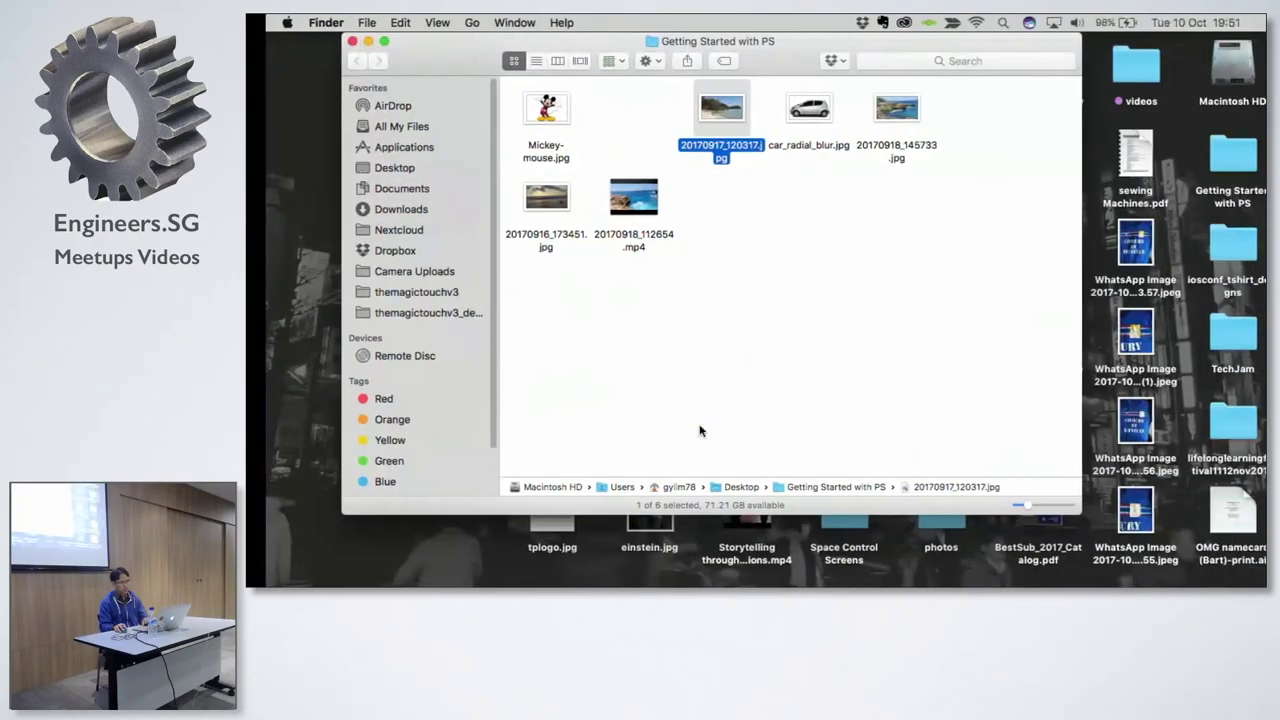
{"action": "key", "text": "ctrl+Right"}
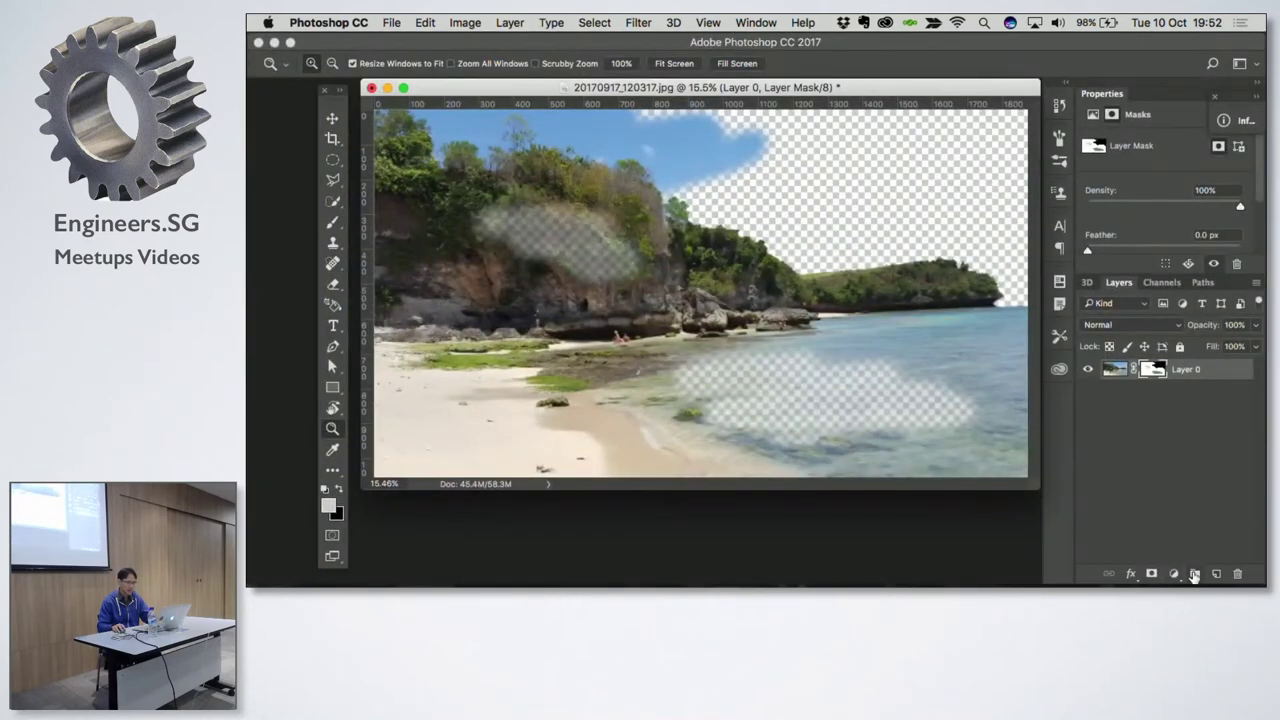
Step: Create a new layer group, delete Layer 0's mask without applying it, and list recent files
{"action": "left_click", "coordinate": [1193, 574]}
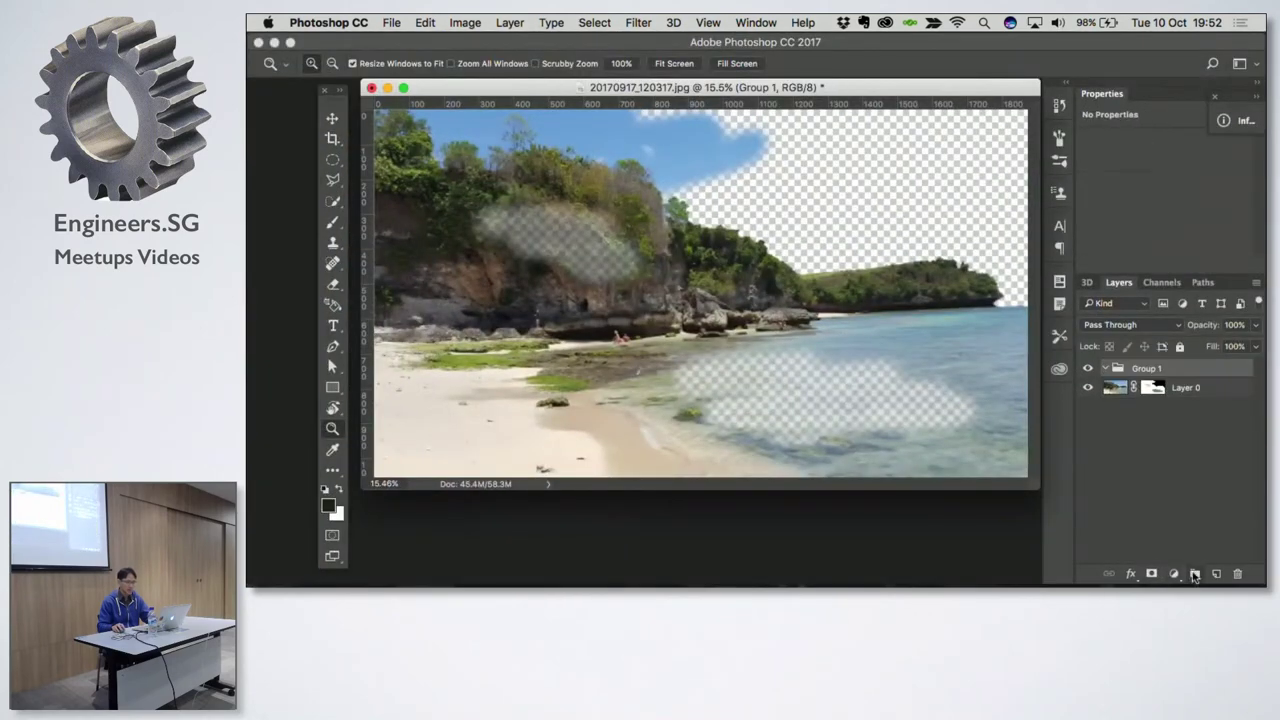
{"action": "left_click", "coordinate": [1130, 390]}
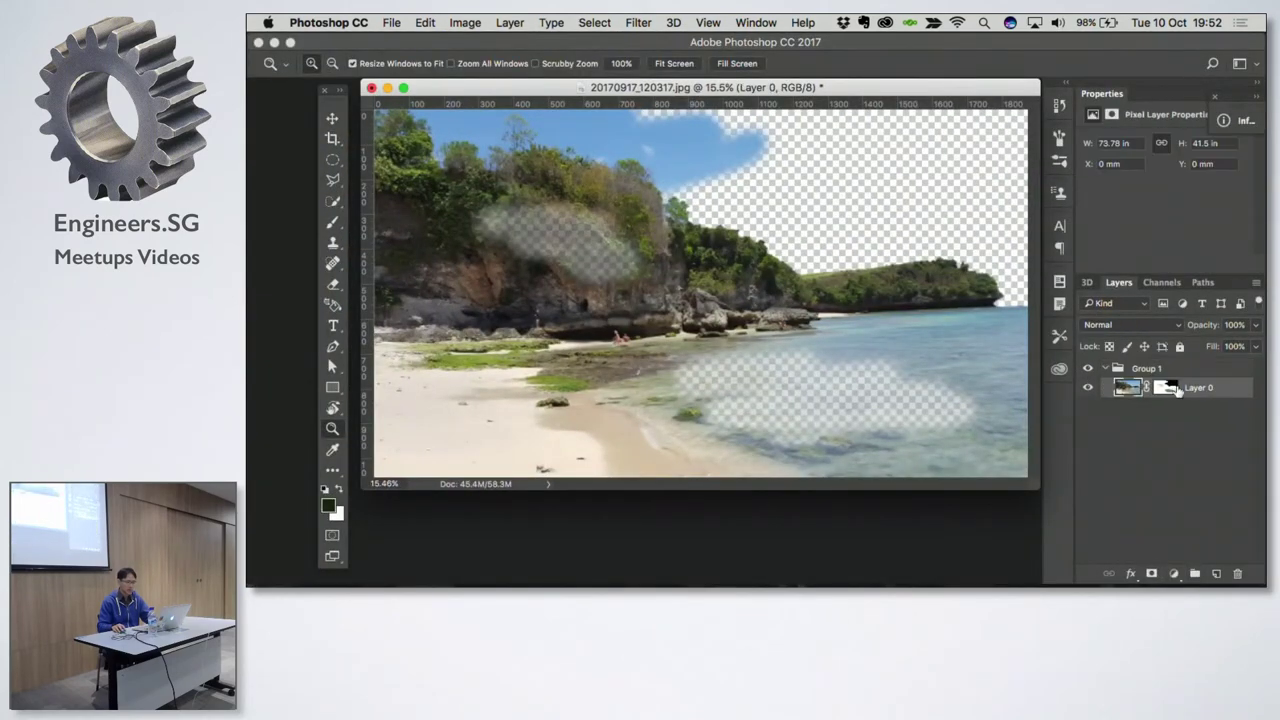
{"action": "left_click_drag", "start_coordinate": [1131, 390], "coordinate": [1137, 398]}
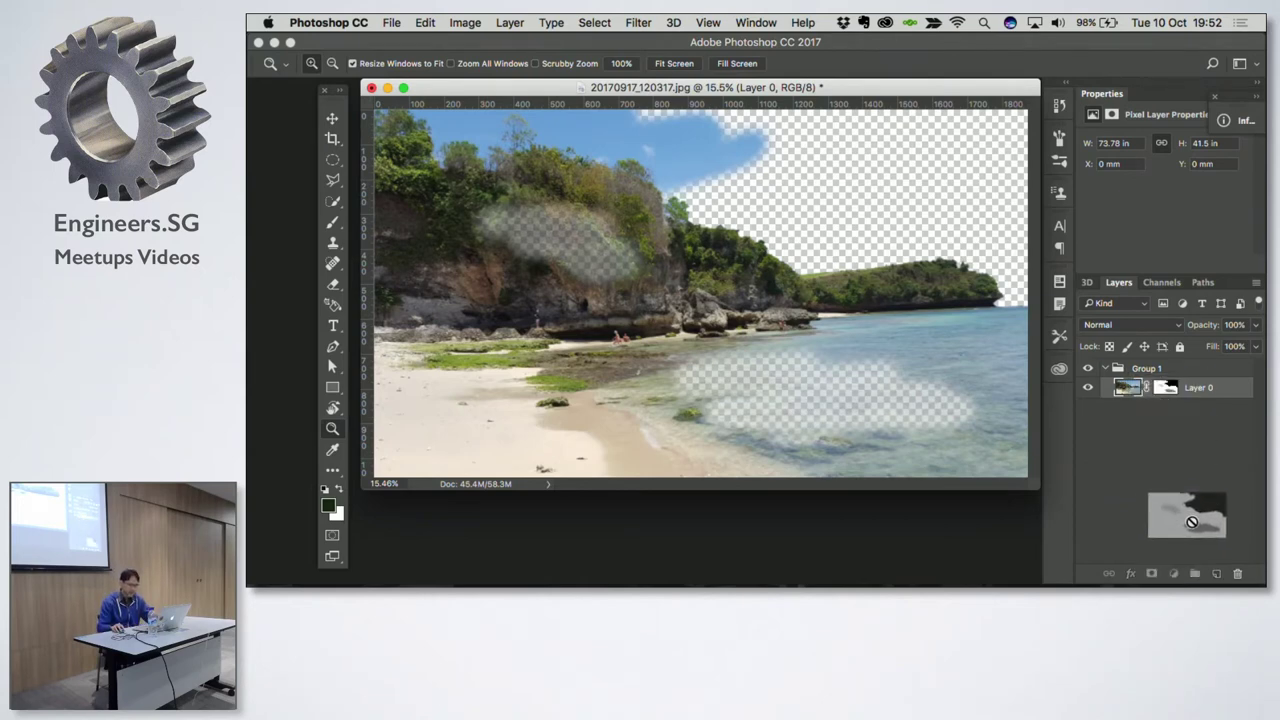
{"action": "left_click_drag", "start_coordinate": [1167, 390], "coordinate": [1237, 574]}
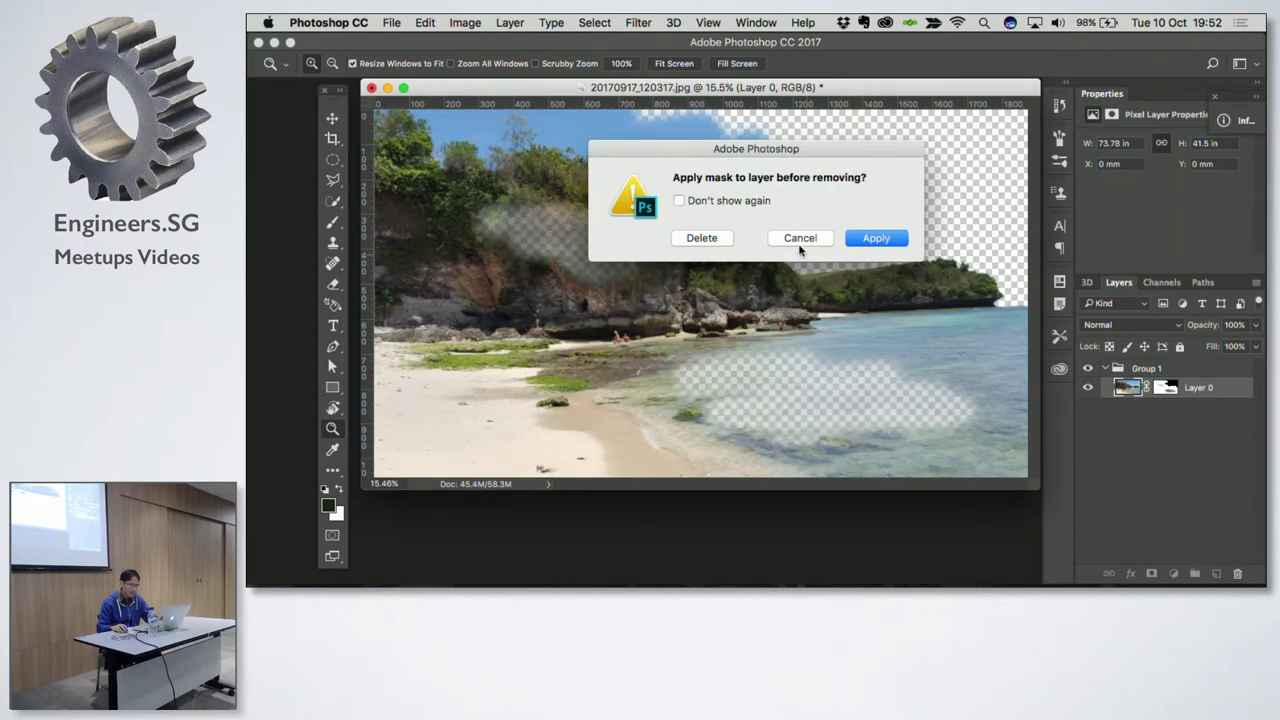
{"action": "left_click", "coordinate": [692, 238]}
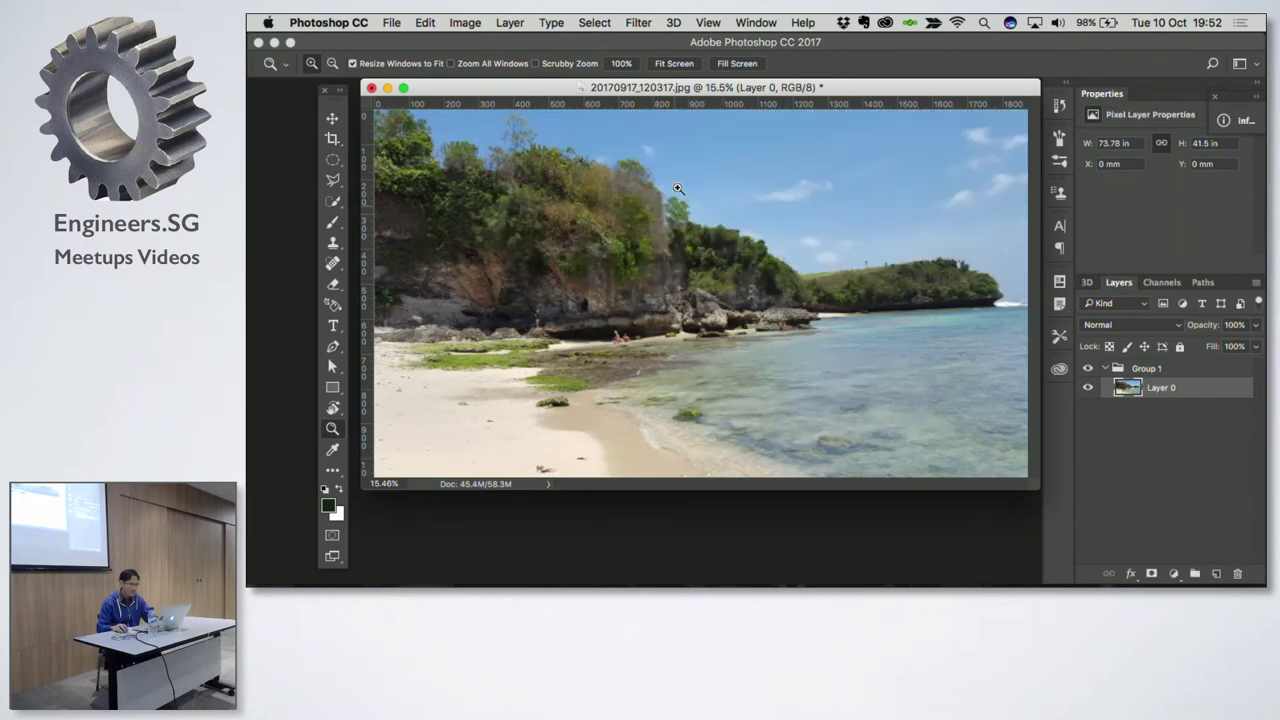
{"action": "left_click_drag", "start_coordinate": [662, 81], "coordinate": [664, 111]}
{"action": "left_click", "coordinate": [391, 22]}
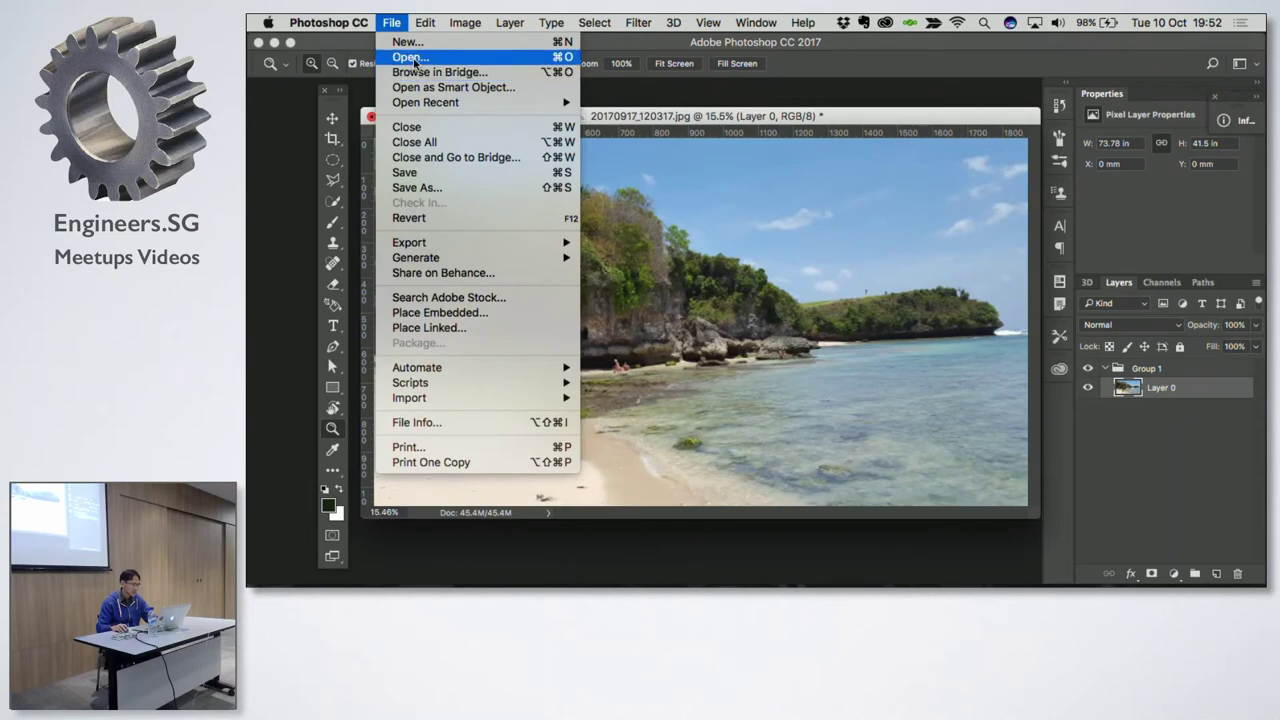
{"action": "mouse_move", "coordinate": [426, 102]}
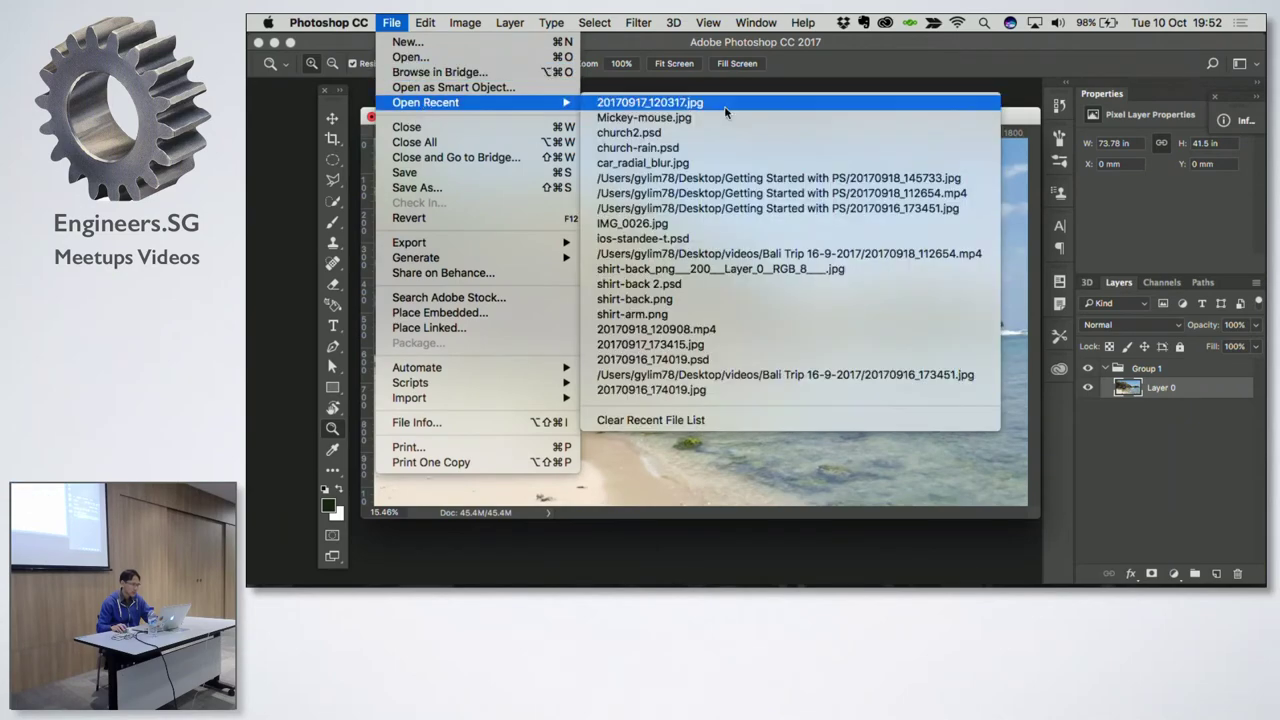
Step: Open Mickey-mouse.jpg from recent files and copy it into the beach photo as a layer
{"action": "left_click", "coordinate": [716, 118]}
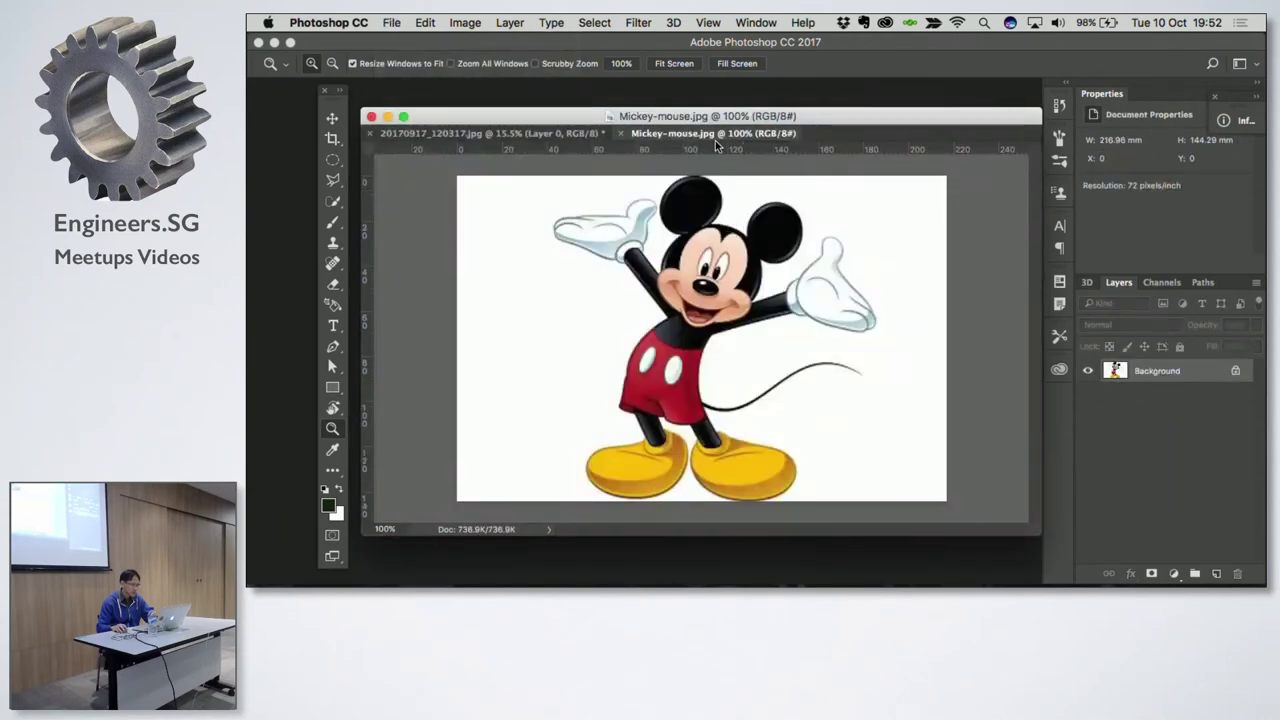
{"action": "left_click_drag", "start_coordinate": [718, 133], "coordinate": [877, 329]}
{"action": "key", "text": "v"}
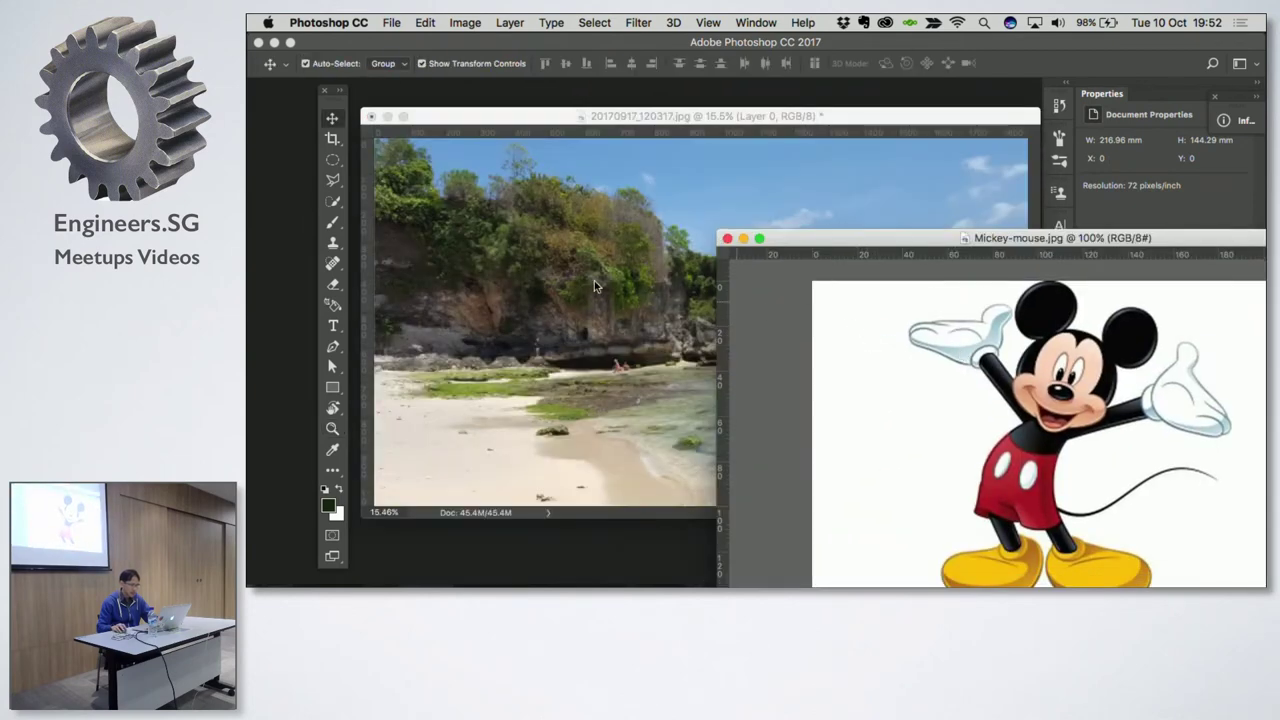
{"action": "mouse_move", "coordinate": [950, 352]}
{"action": "left_mouse_down"}
{"action": "mouse_move", "coordinate": [600, 290]}
{"action": "mouse_move", "coordinate": [797, 421]}
{"action": "left_mouse_up"}
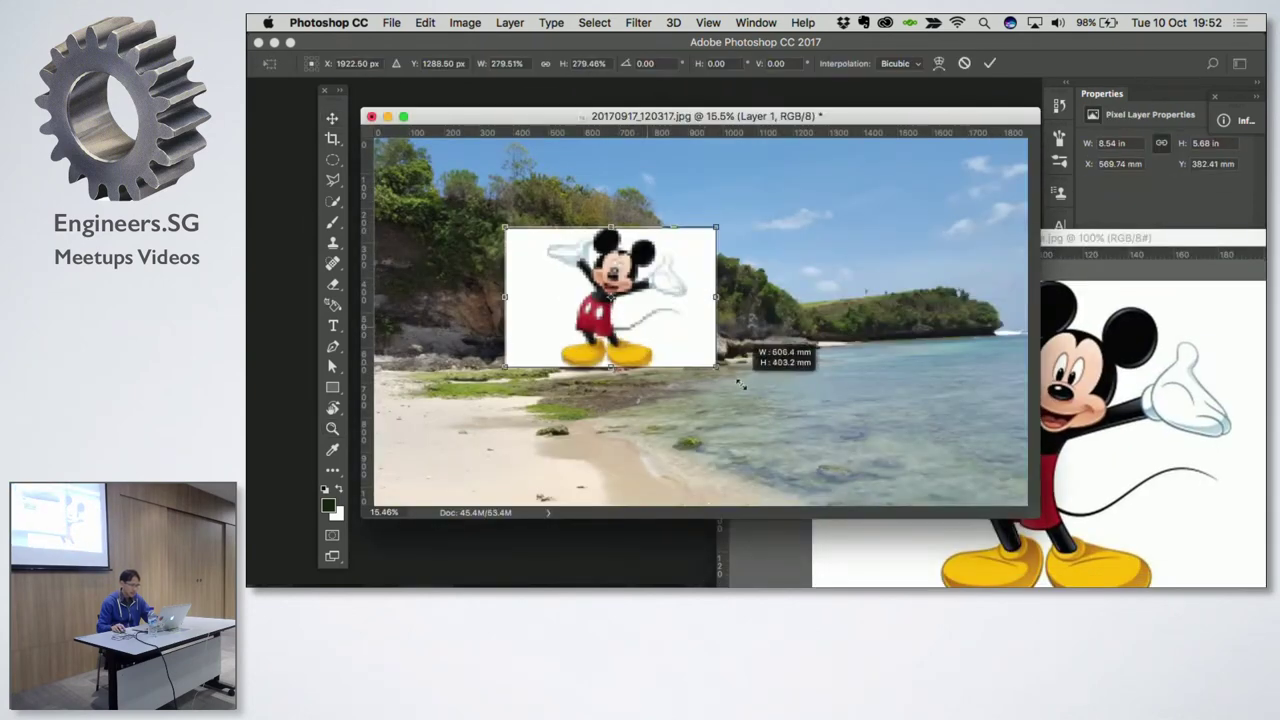
{"action": "key", "text": "Return"}
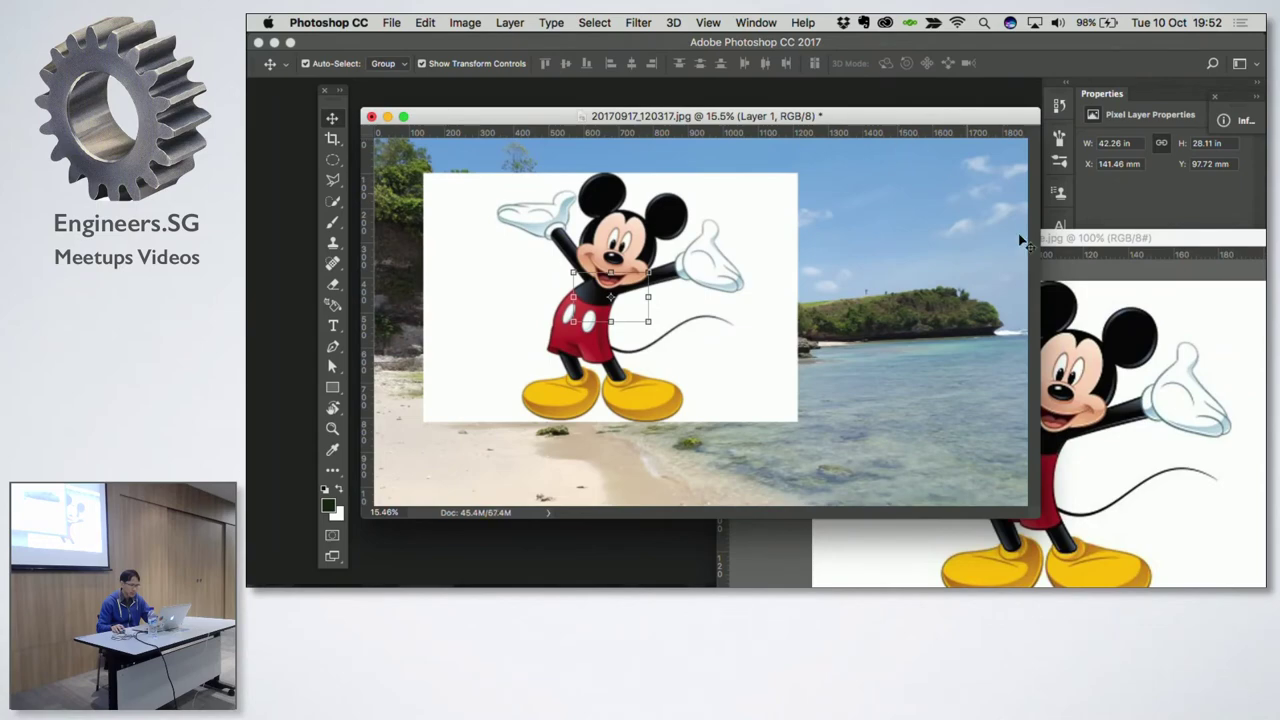
{"action": "left_click_drag", "start_coordinate": [1176, 240], "coordinate": [555, 137]}
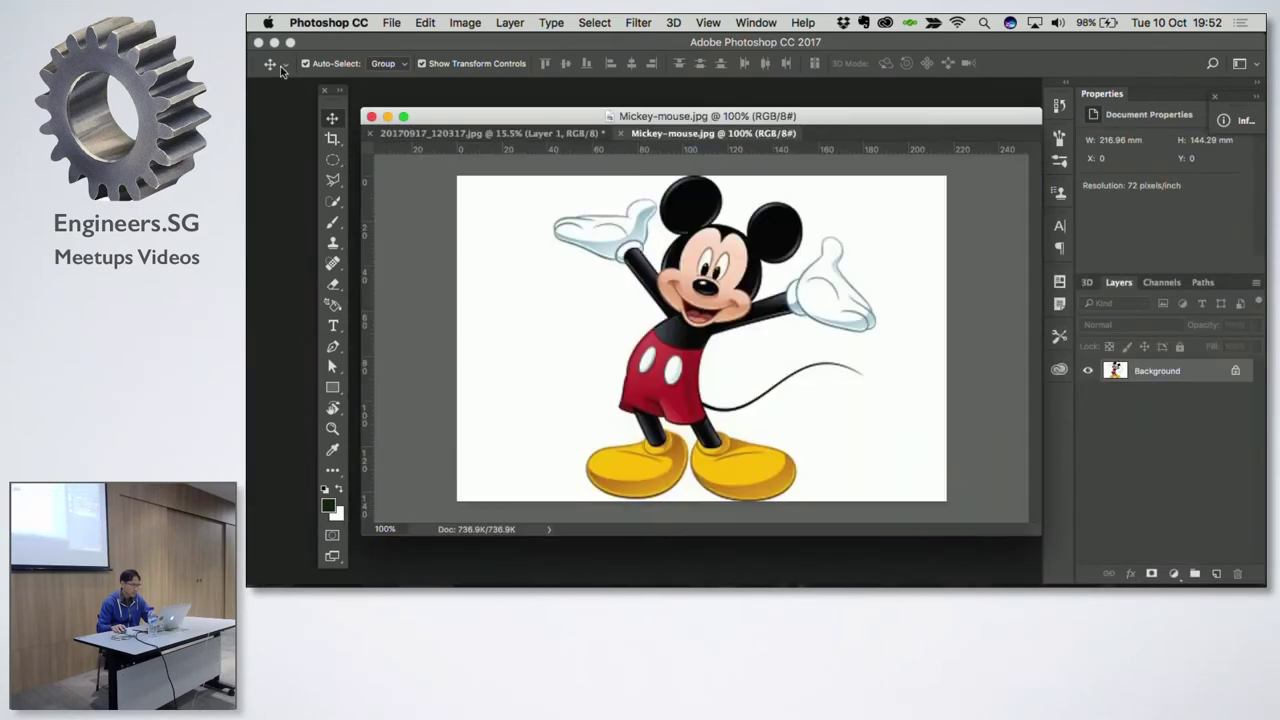
{"action": "left_click_drag", "start_coordinate": [654, 137], "coordinate": [660, 145]}
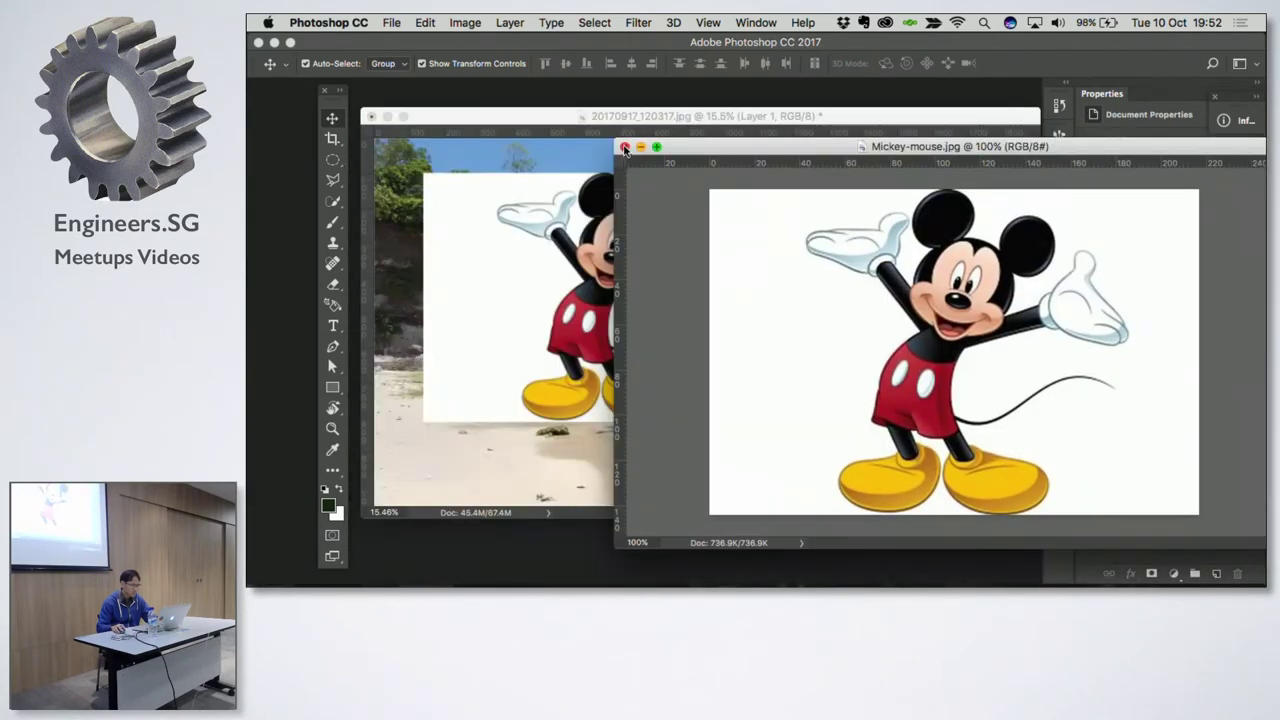
{"action": "left_click", "coordinate": [866, 320]}
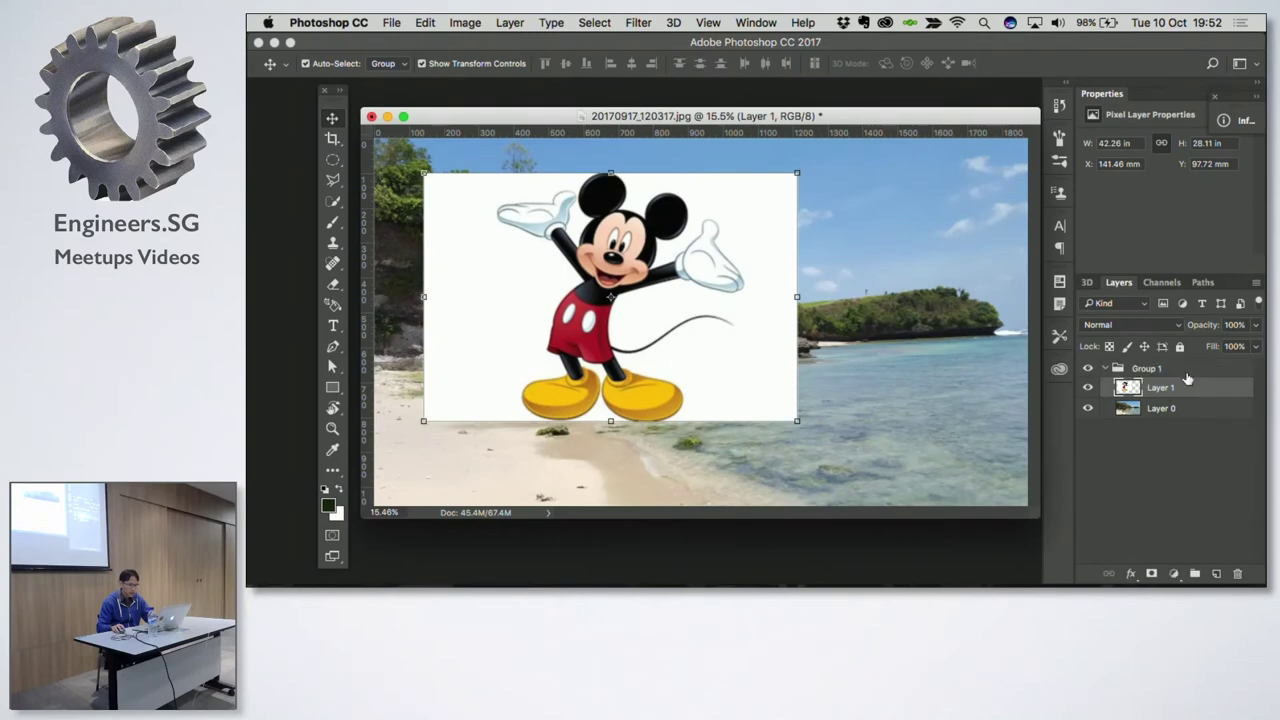
Step: Set Group 1's blend mode to Normal and delete the extra Group 2
{"action": "left_click", "coordinate": [1166, 408]}
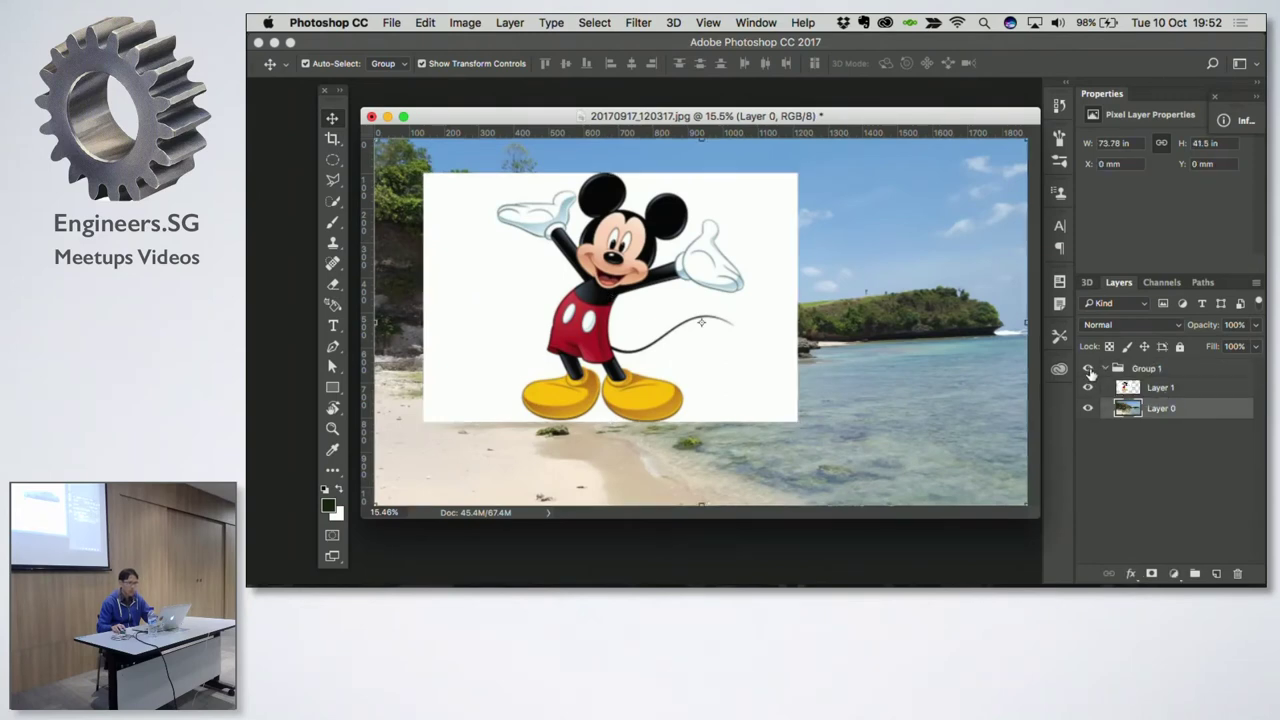
{"action": "left_click", "coordinate": [1088, 369]}
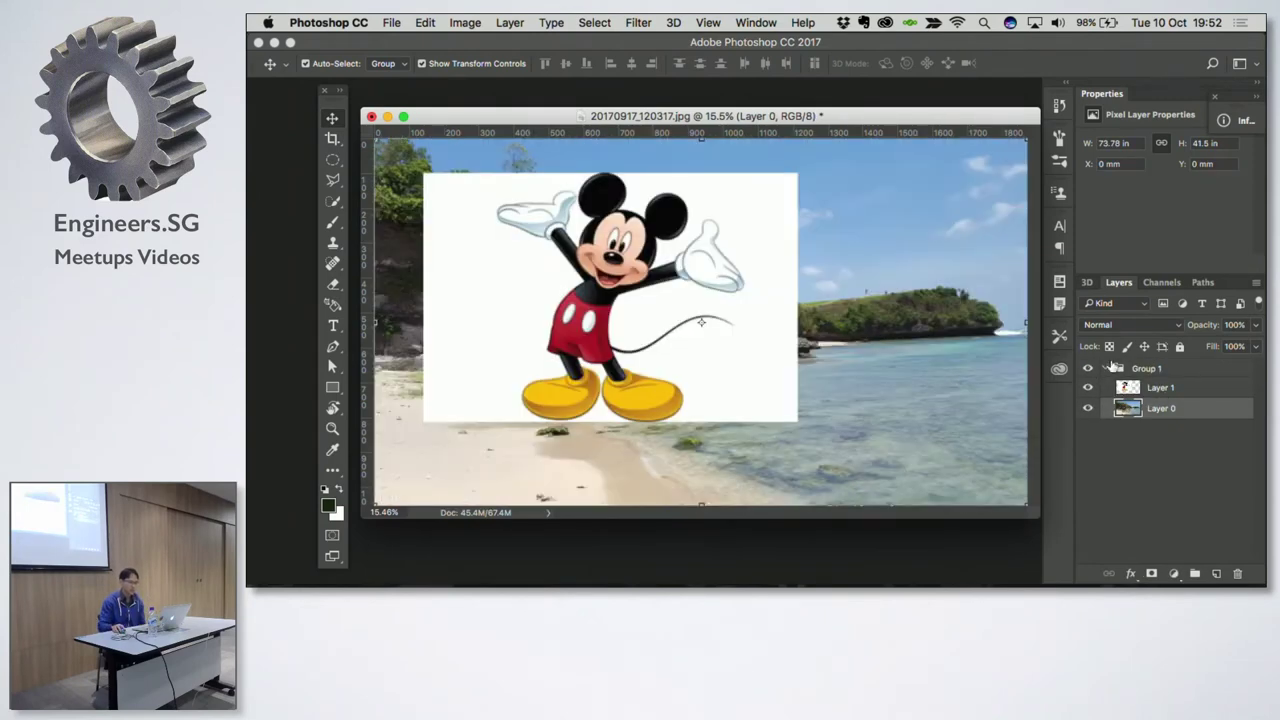
{"action": "left_click", "coordinate": [1140, 369]}
{"action": "left_click", "coordinate": [1120, 324]}
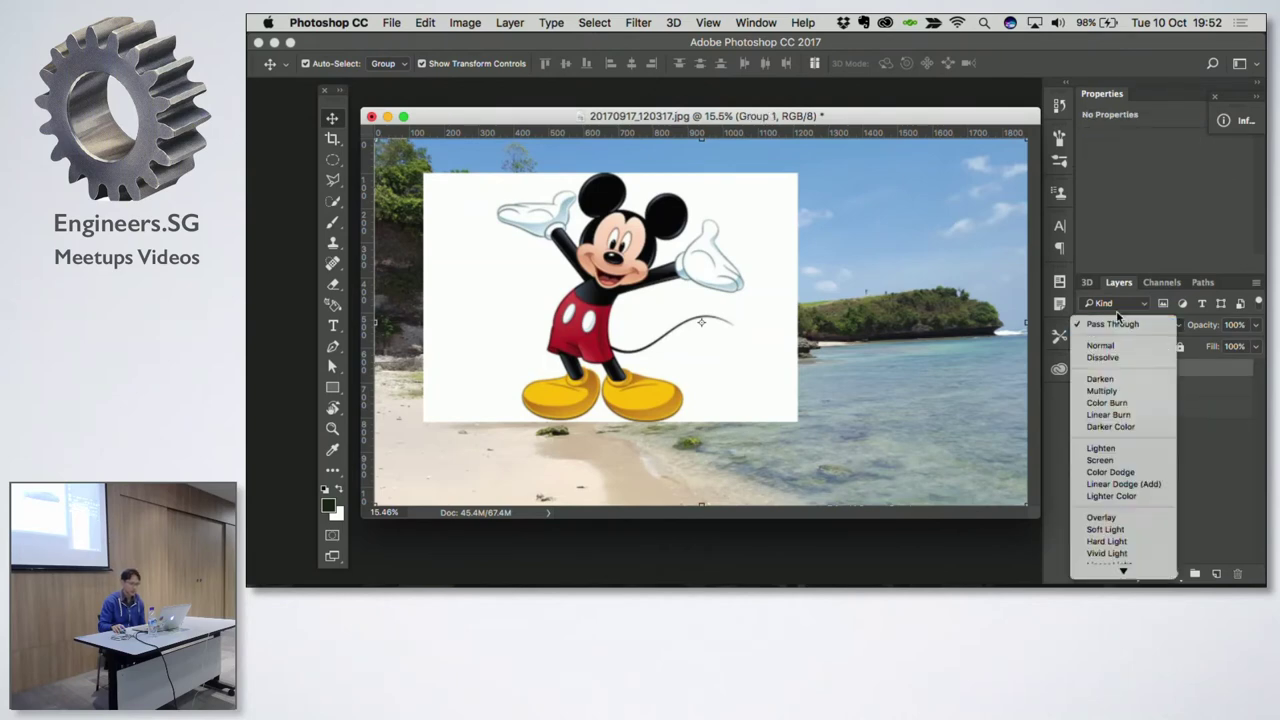
{"action": "left_click", "coordinate": [1118, 346]}
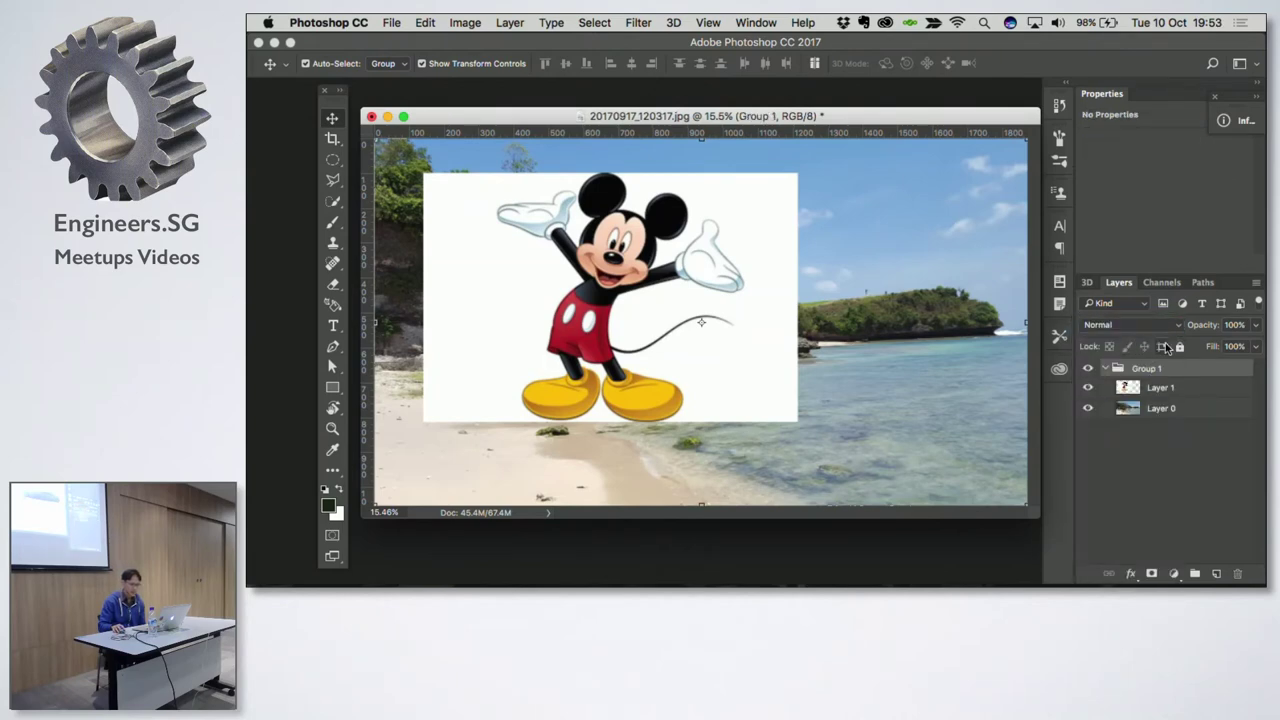
{"action": "left_click", "coordinate": [1194, 574]}
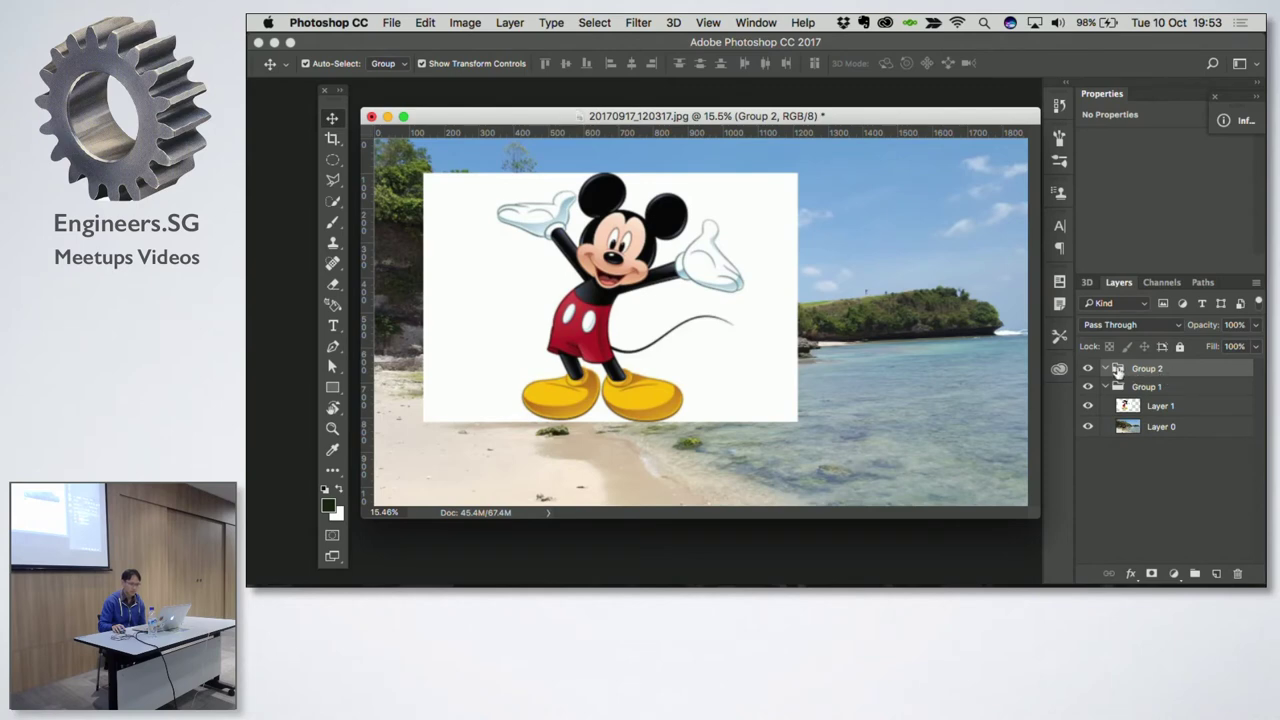
{"action": "left_click_drag", "start_coordinate": [1160, 369], "coordinate": [1236, 573]}
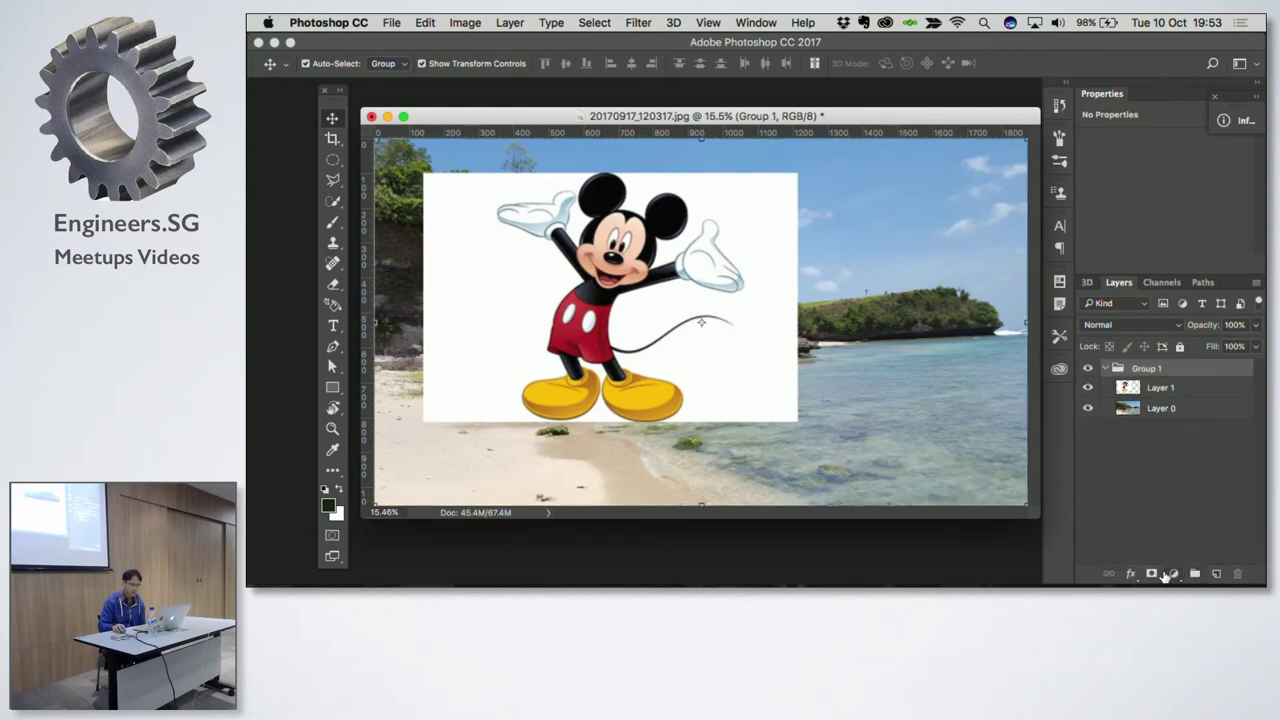
Step: Add a mask to Group 1 and paint a black diagonal band across Mickey and the beach
{"action": "left_click", "coordinate": [1151, 574]}
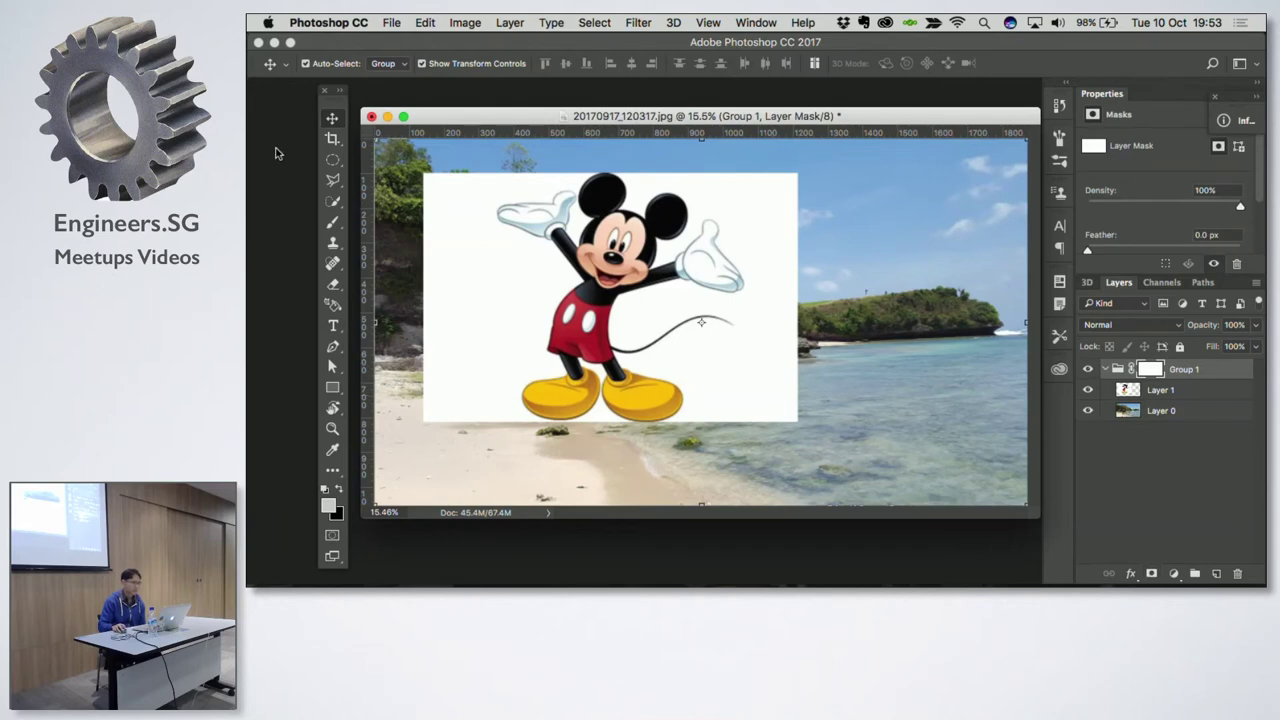
{"action": "left_click", "coordinate": [333, 222]}
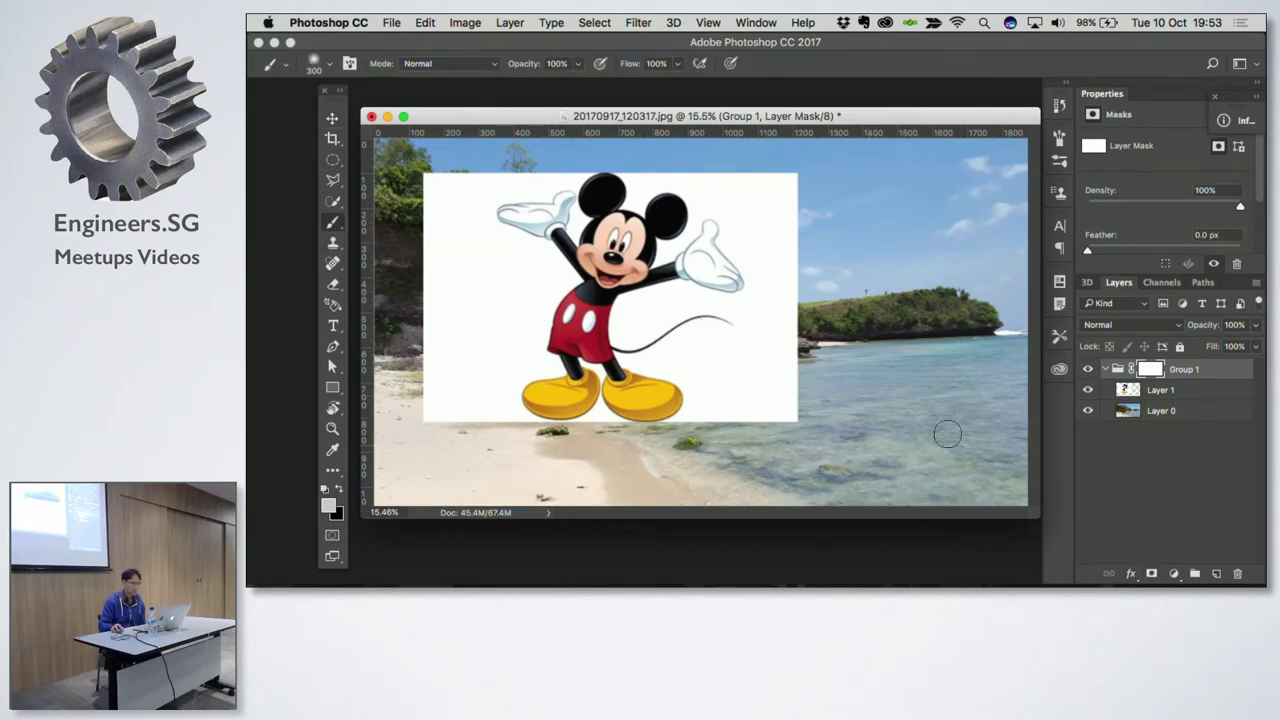
{"action": "left_click", "coordinate": [340, 488]}
{"action": "left_click_drag", "start_coordinate": [872, 224], "coordinate": [447, 342]}
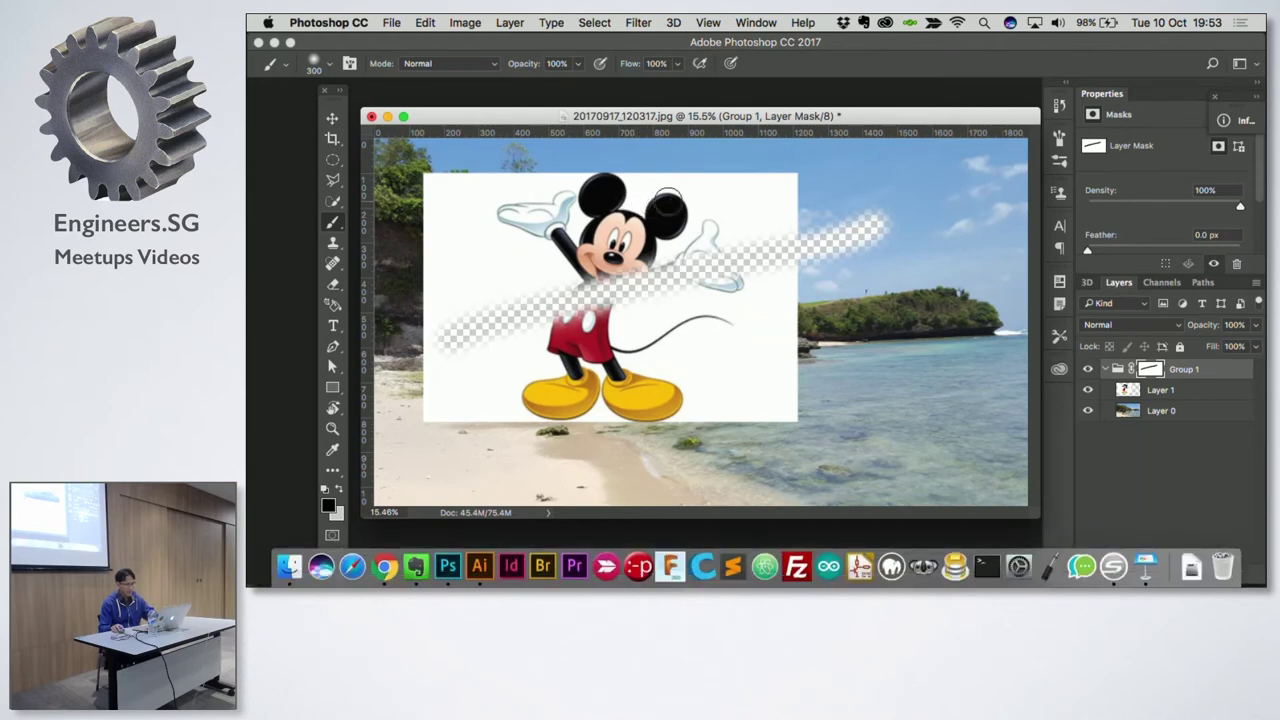
{"action": "left_click", "coordinate": [1155, 440]}
{"action": "left_click", "coordinate": [1190, 375]}
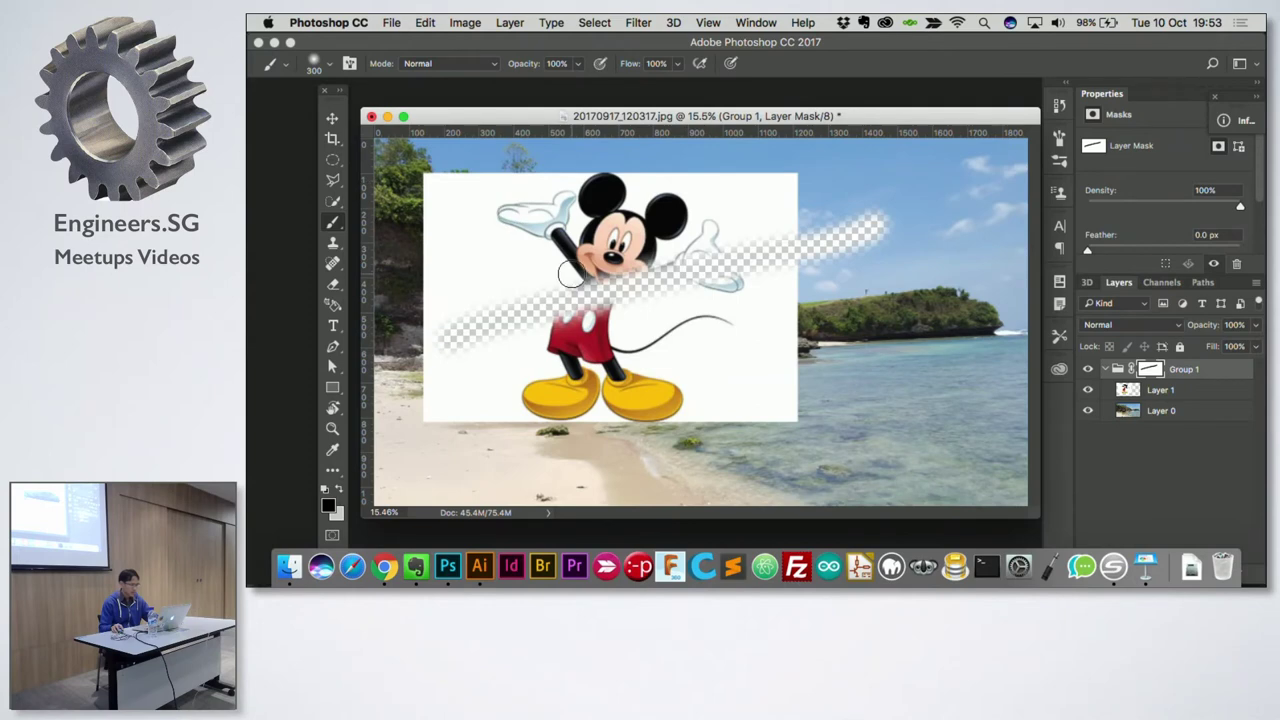
{"action": "key", "text": "z"}
{"action": "left_click", "coordinate": [630, 297], "text": "alt"}
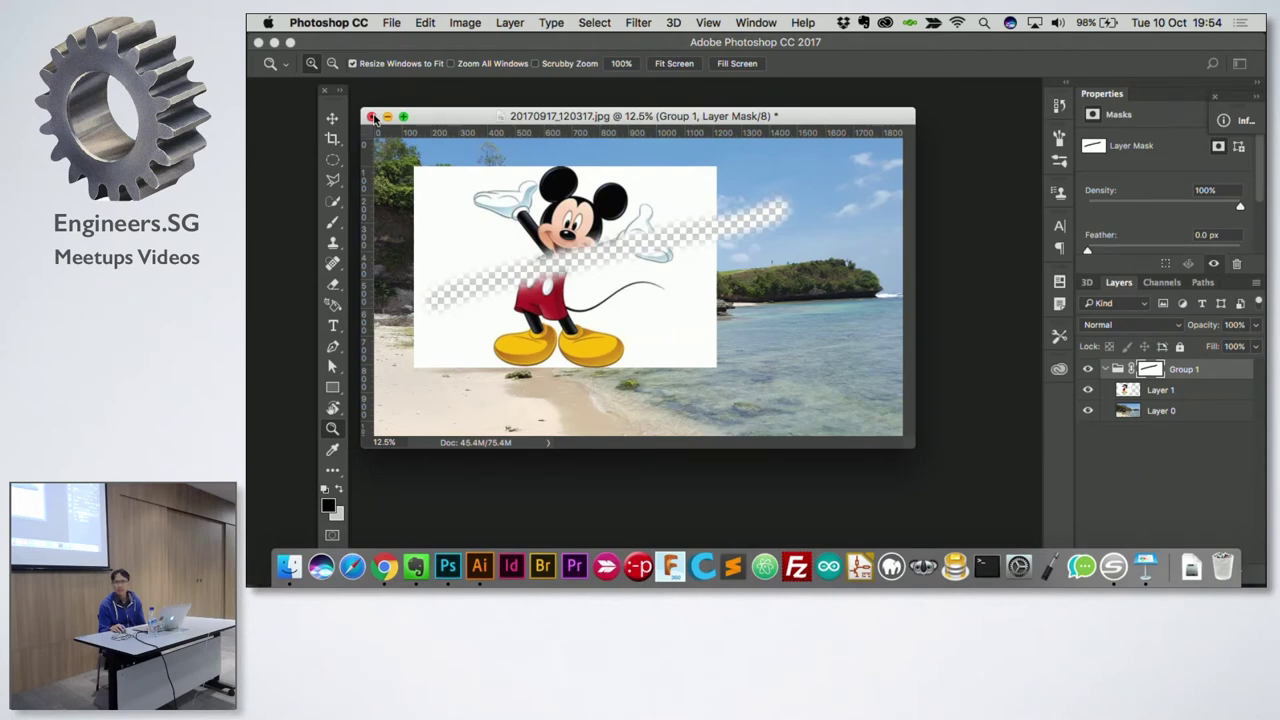
{"action": "left_click", "coordinate": [372, 117]}
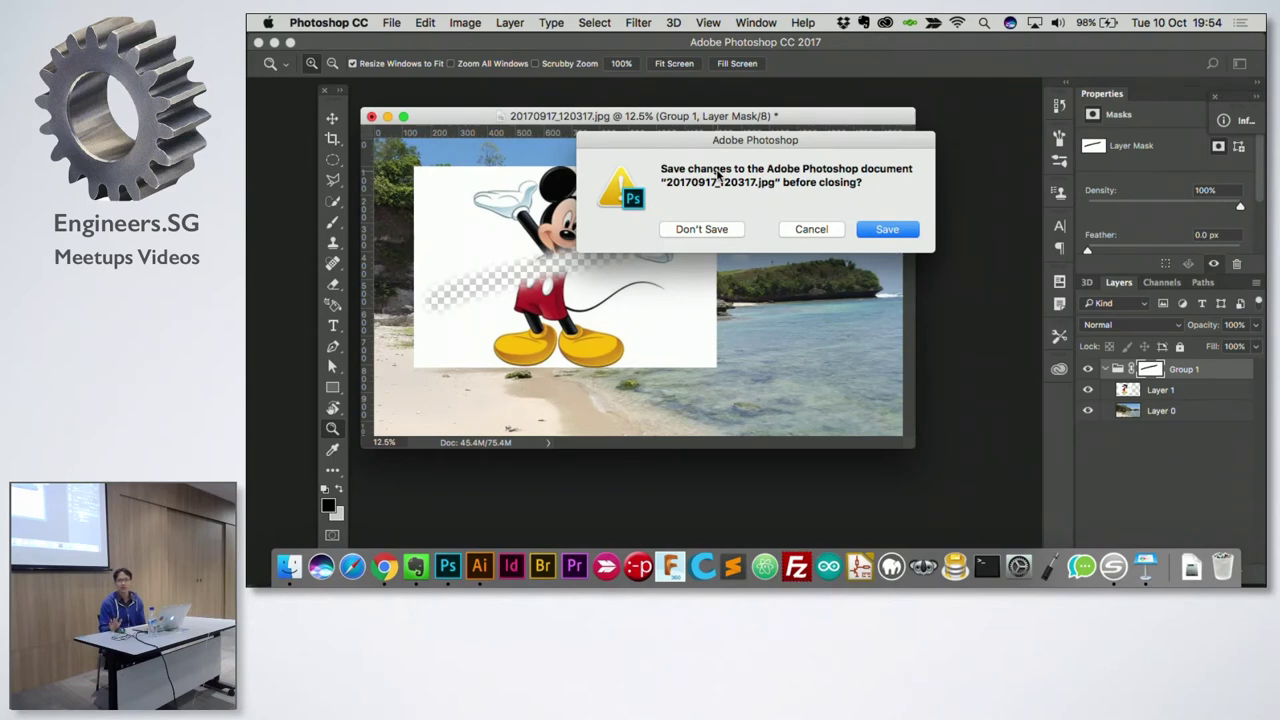
{"action": "left_click", "coordinate": [812, 230]}
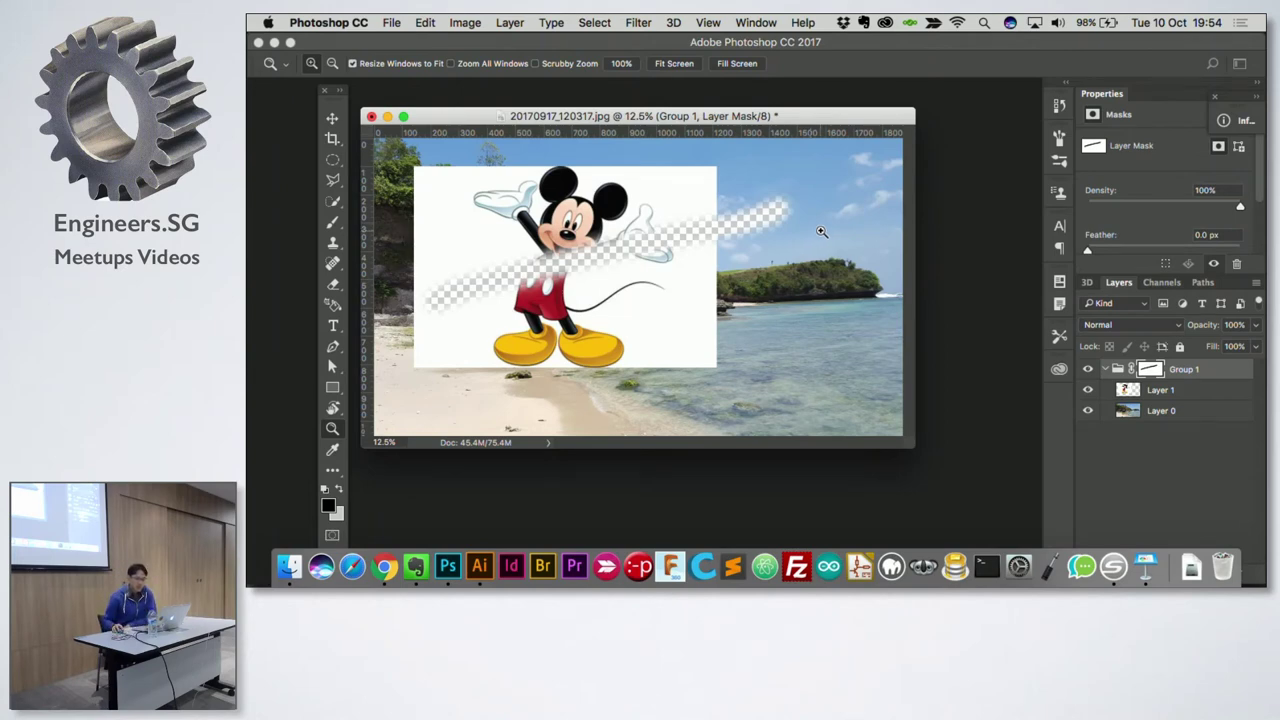
{"action": "left_click", "coordinate": [1225, 490]}
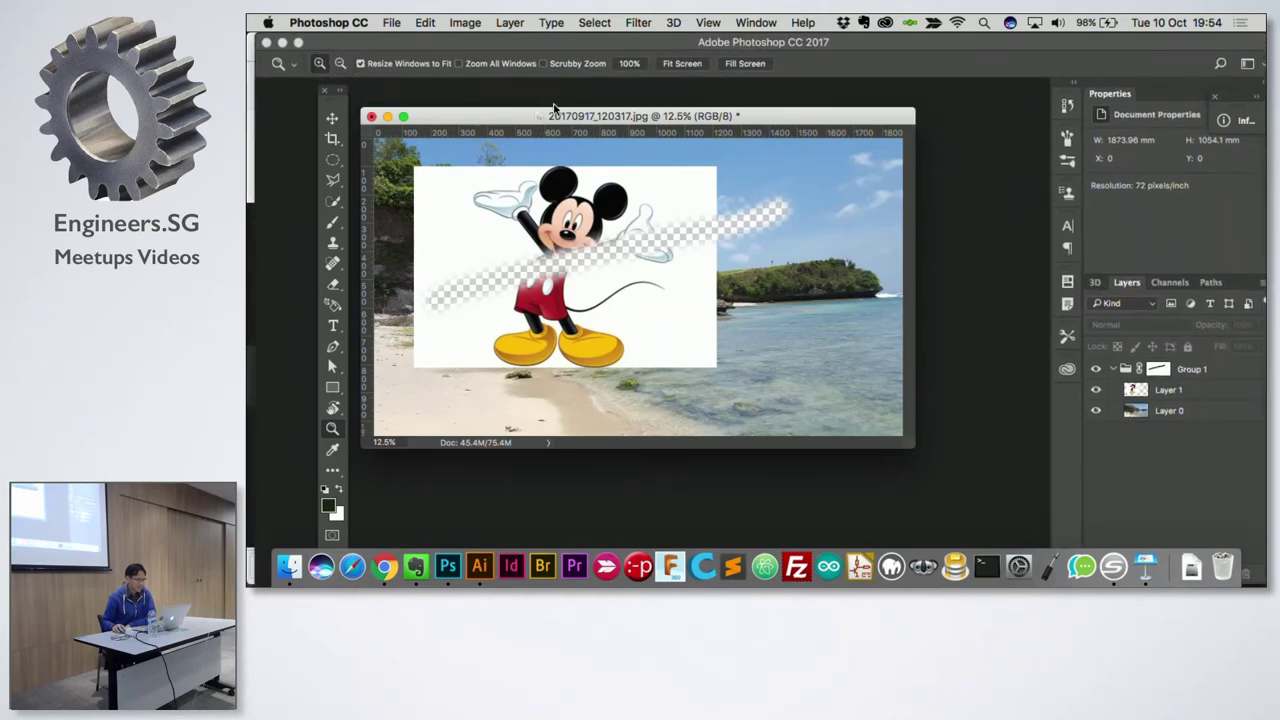
{"action": "left_click_drag", "start_coordinate": [553, 112], "coordinate": [570, 91]}
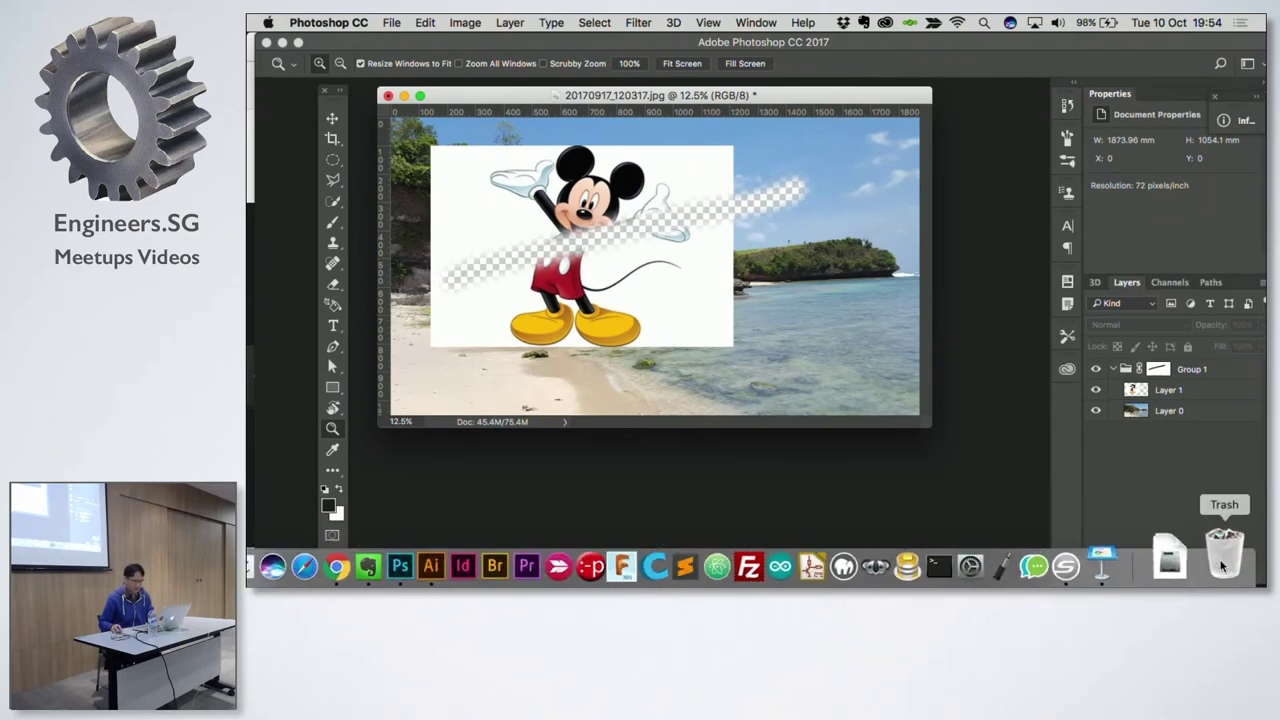
{"action": "left_click", "coordinate": [1225, 565]}
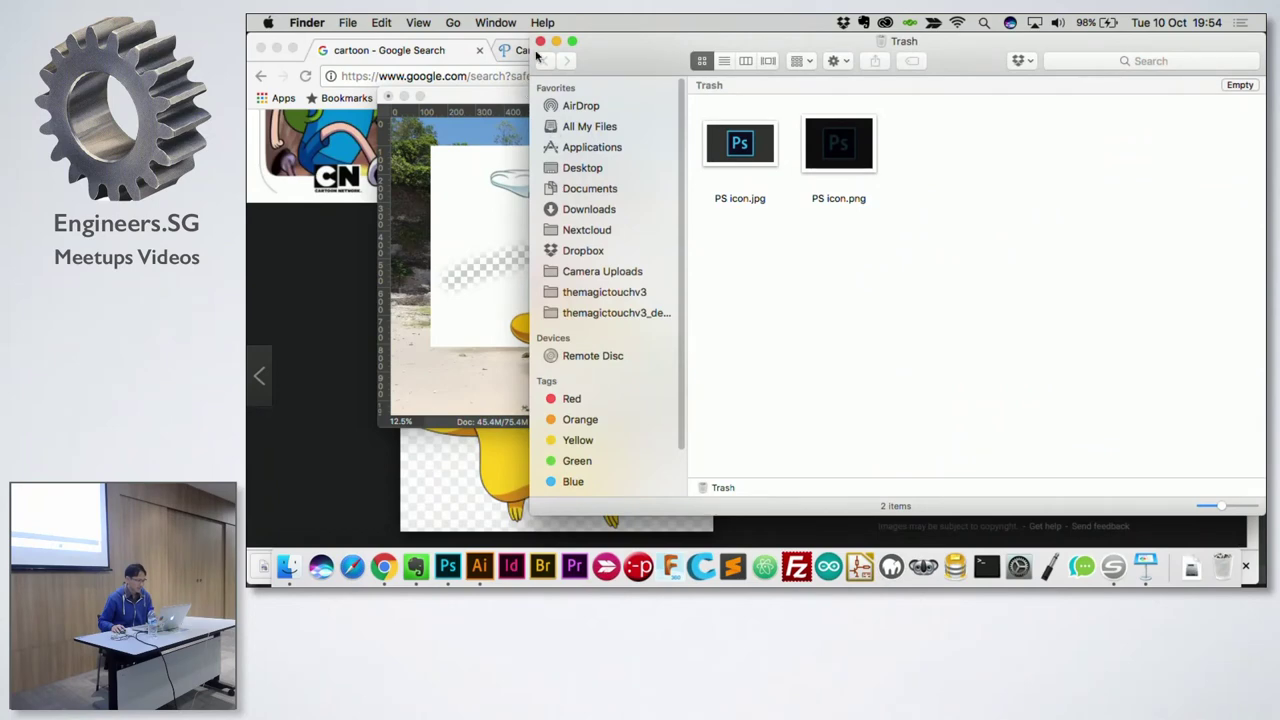
{"action": "left_click", "coordinate": [540, 42]}
{"action": "left_click", "coordinate": [729, 511]}
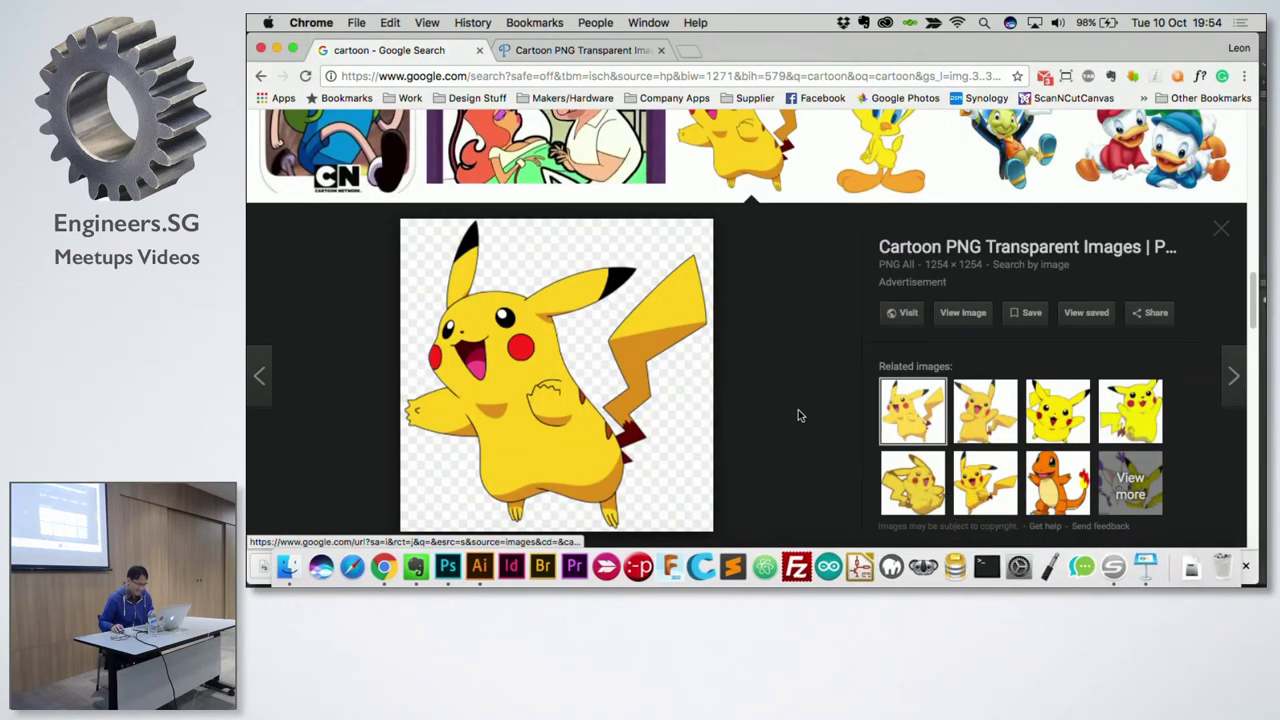
{"action": "key", "text": "ctrl+Left"}
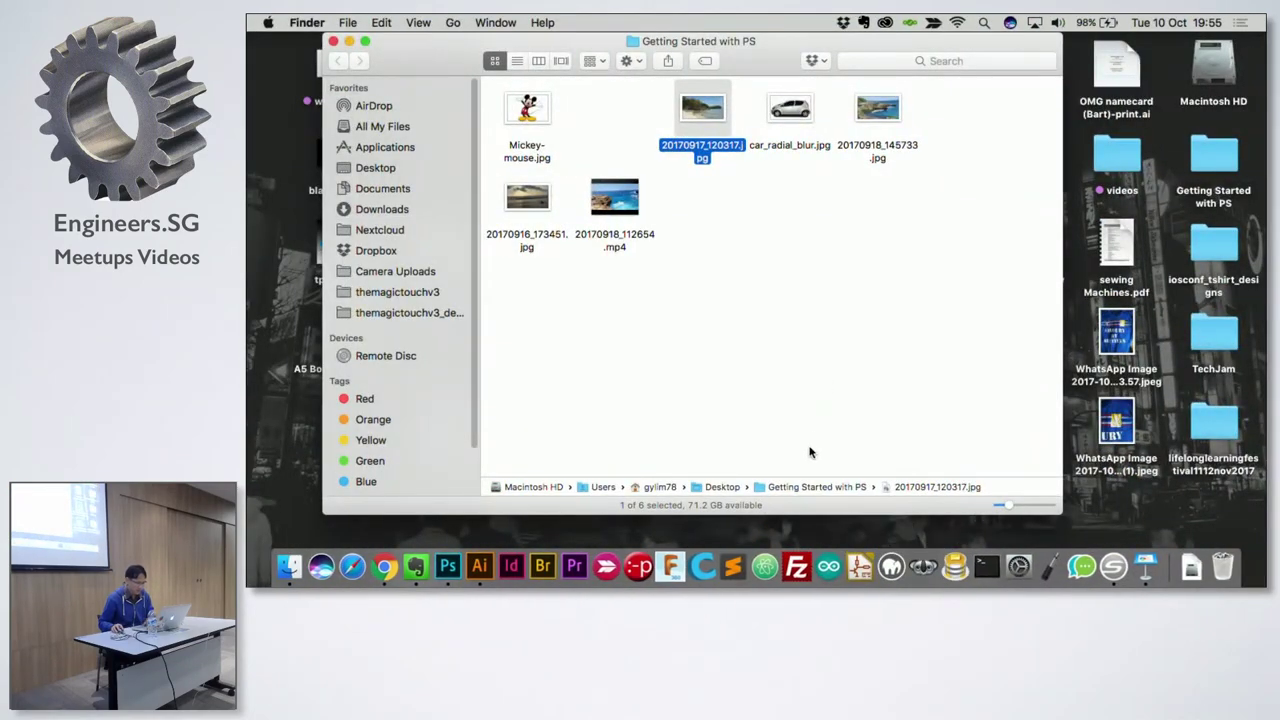
{"action": "key", "text": "ctrl+Left"}
{"action": "key", "text": "ctrl+Right"}
{"action": "key", "text": "ctrl+Right"}
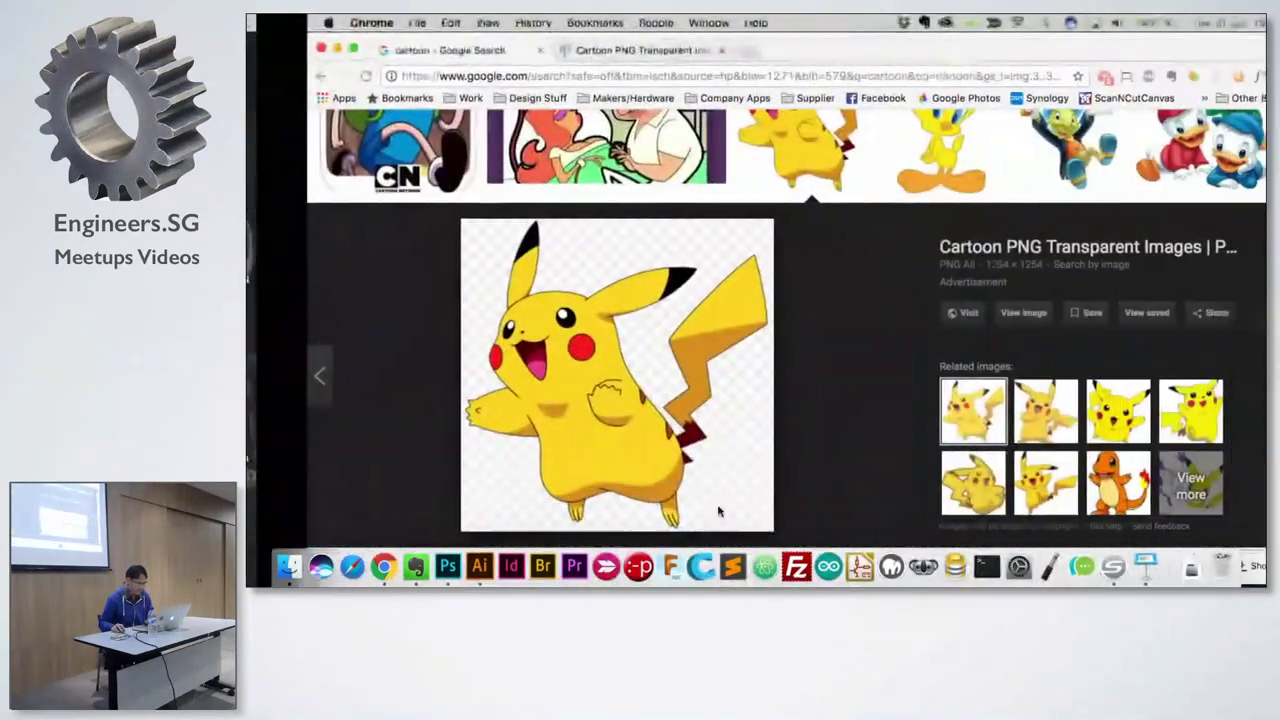
{"action": "left_click", "coordinate": [447, 567]}
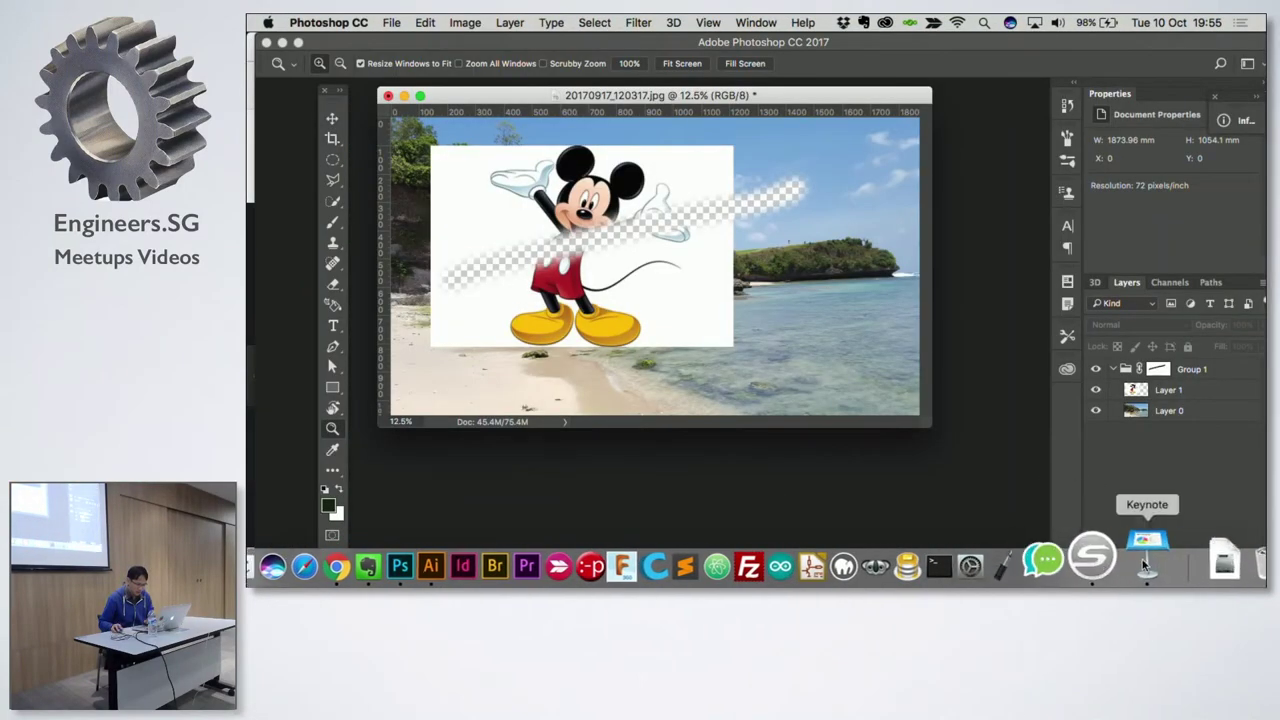
{"action": "right_click", "coordinate": [1167, 548]}
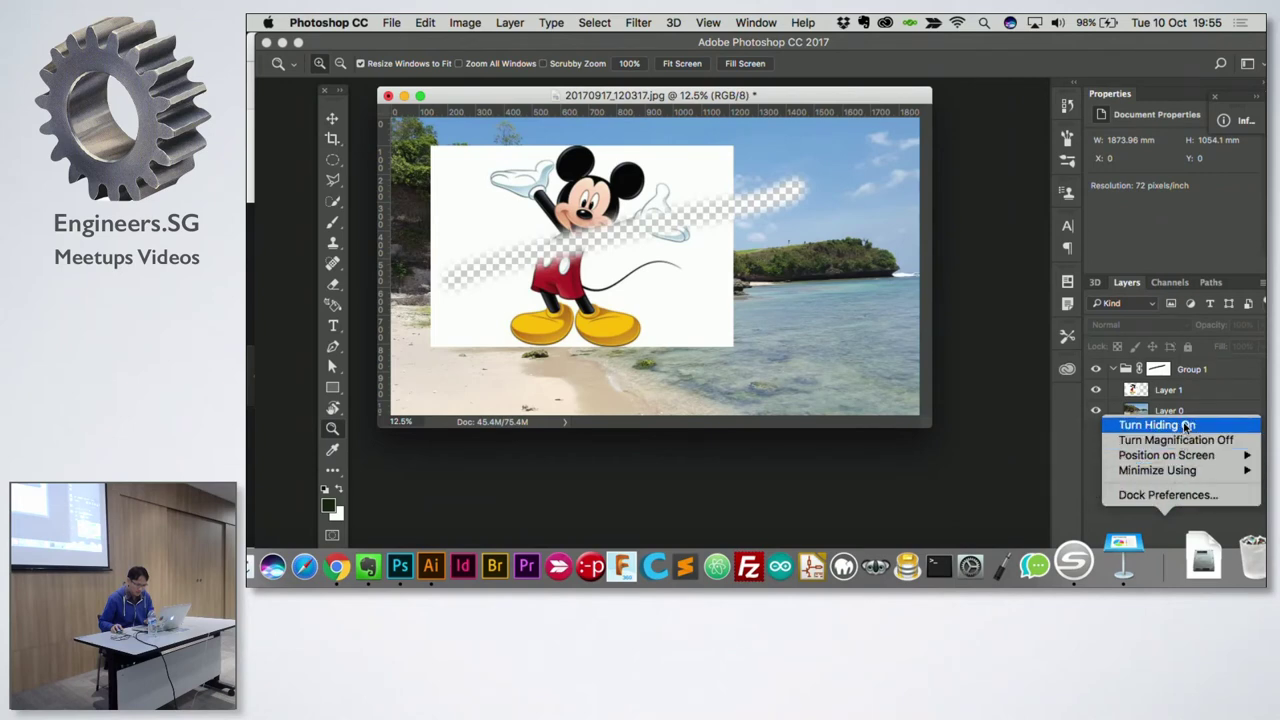
Step: Set the Dock's Position on Screen to Left from the Dock divider's menu
{"action": "left_click", "coordinate": [1162, 575]}
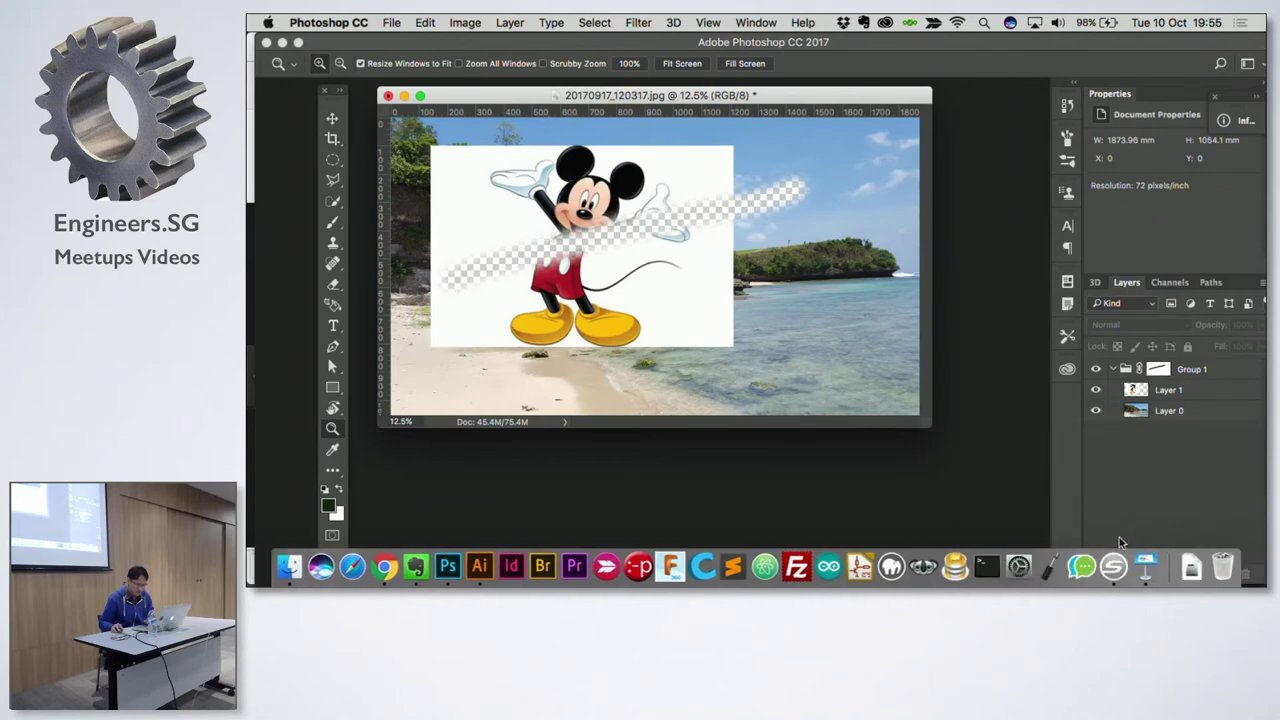
{"action": "right_click", "coordinate": [1166, 575]}
{"action": "mouse_move", "coordinate": [1166, 455]}
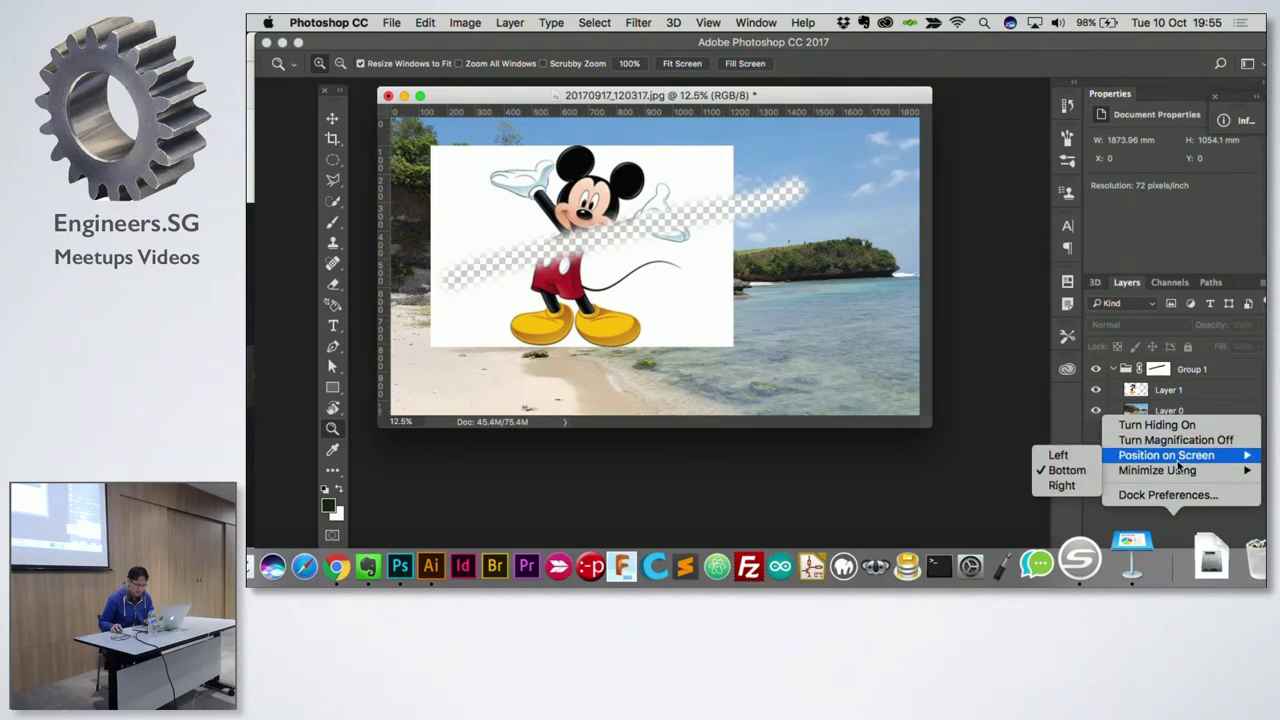
{"action": "left_click", "coordinate": [1058, 455]}
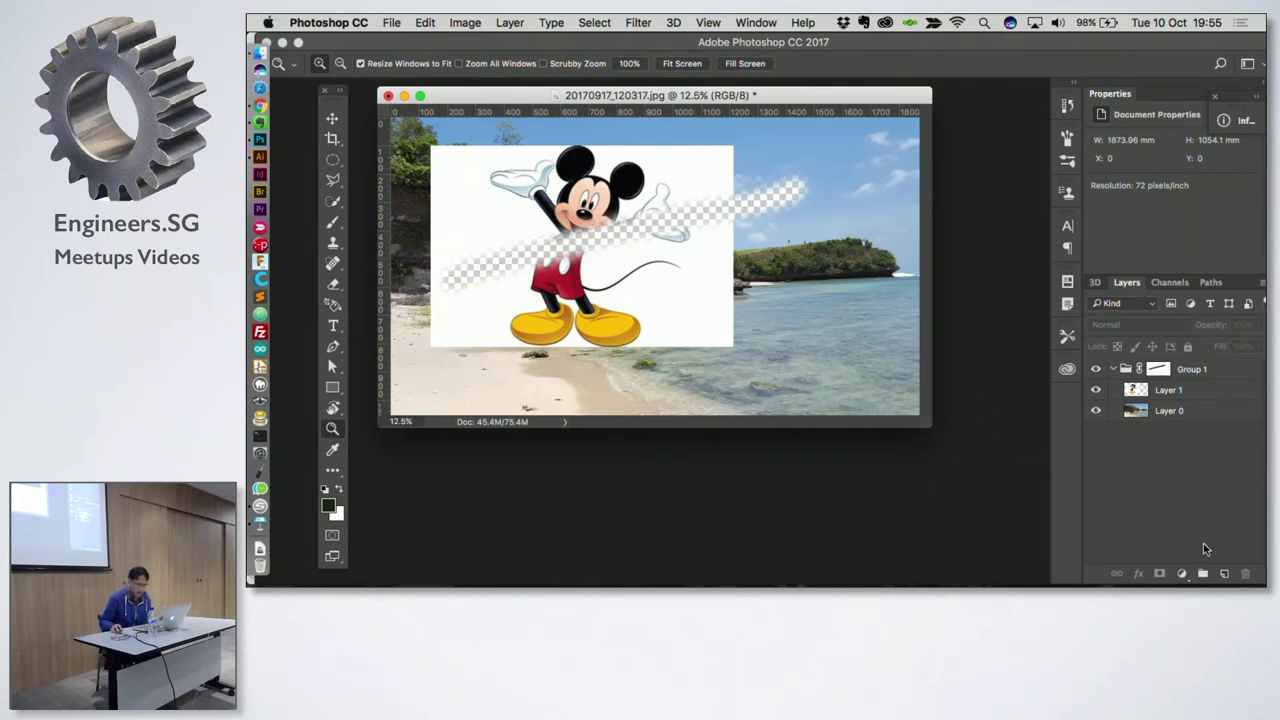
Step: Add and merge down a new layer, then move Group 1's diagonal mask onto Layer 0
{"action": "left_click", "coordinate": [1224, 575]}
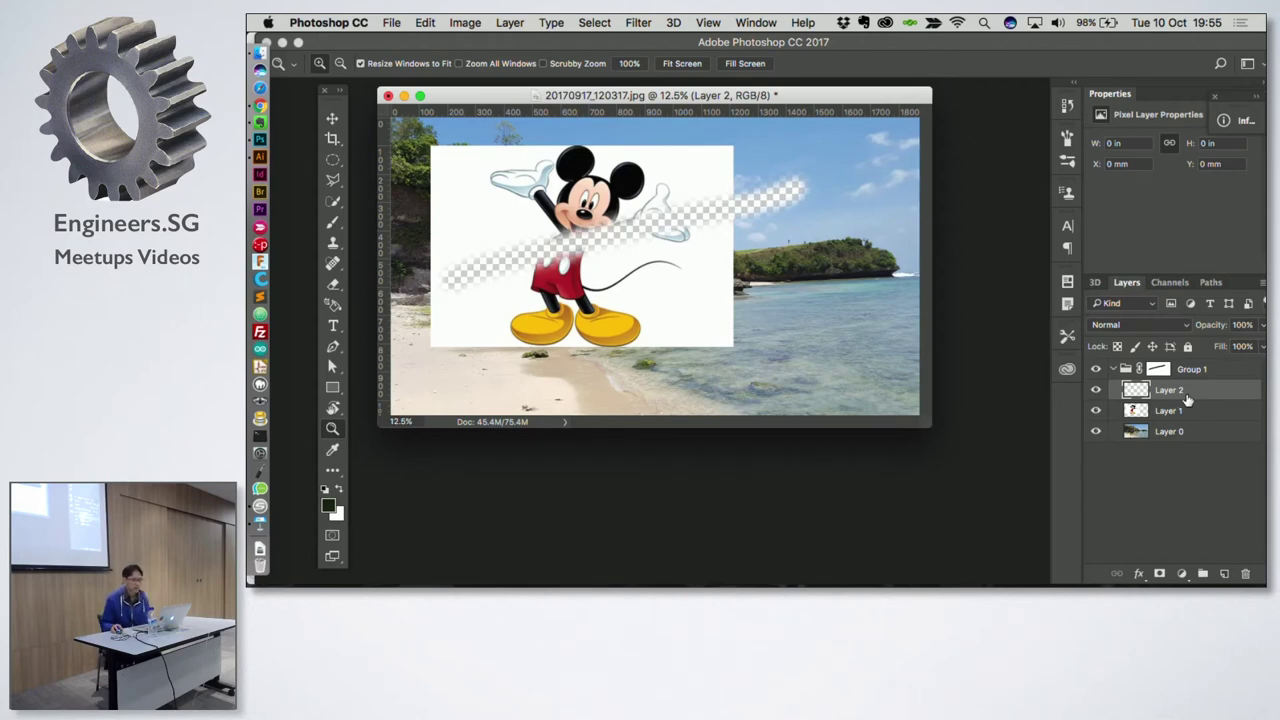
{"action": "key", "text": "super+e"}
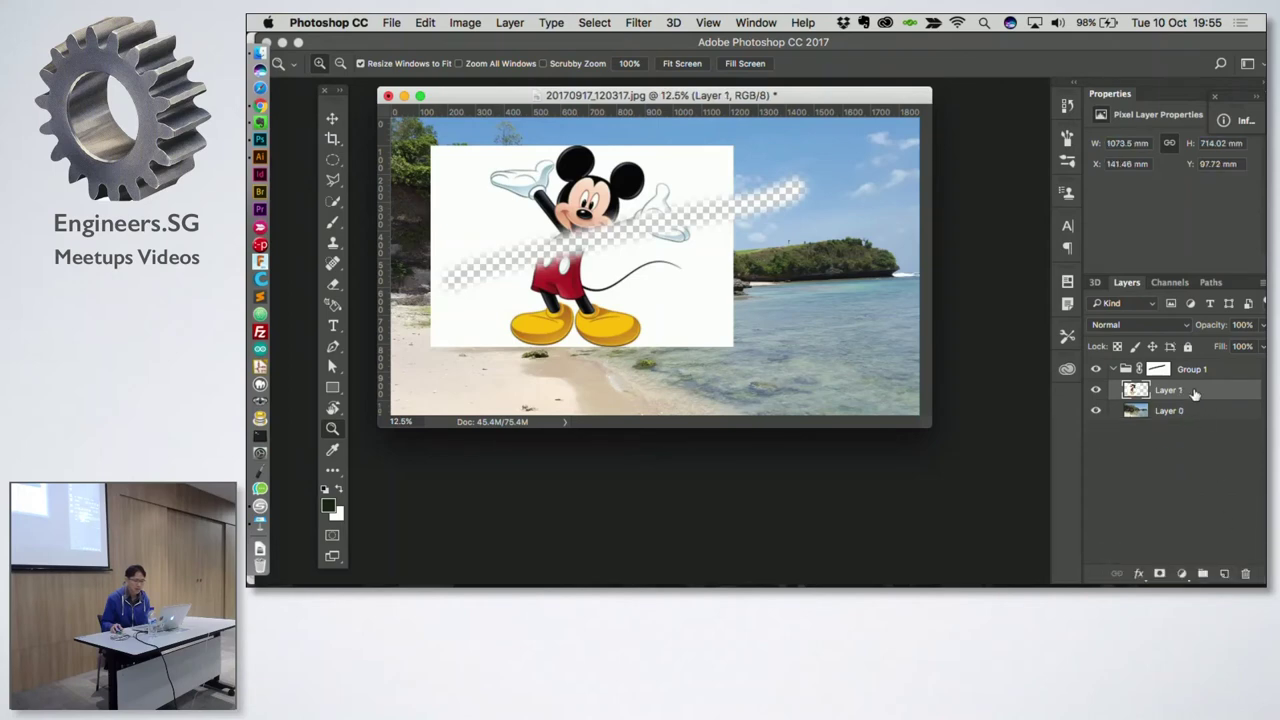
{"action": "left_click_drag", "start_coordinate": [1158, 369], "coordinate": [1245, 573]}
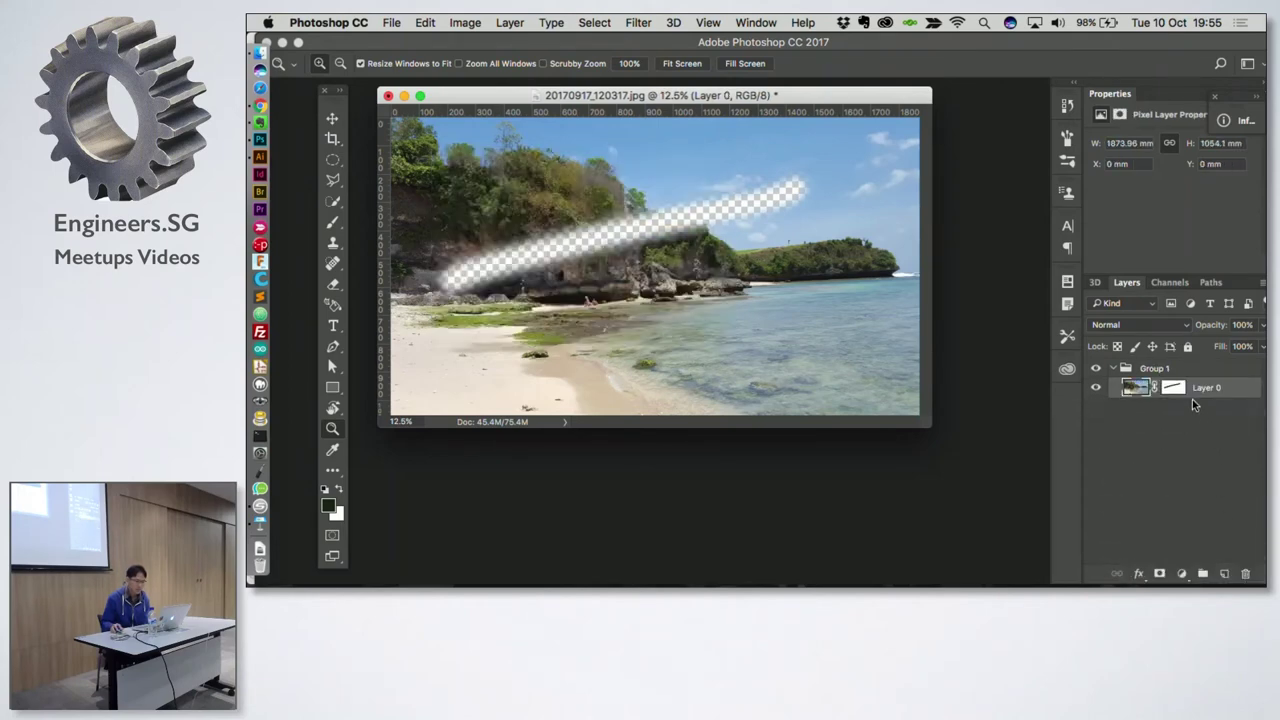
{"action": "left_click", "coordinate": [1173, 369]}
{"action": "left_click", "coordinate": [1178, 390]}
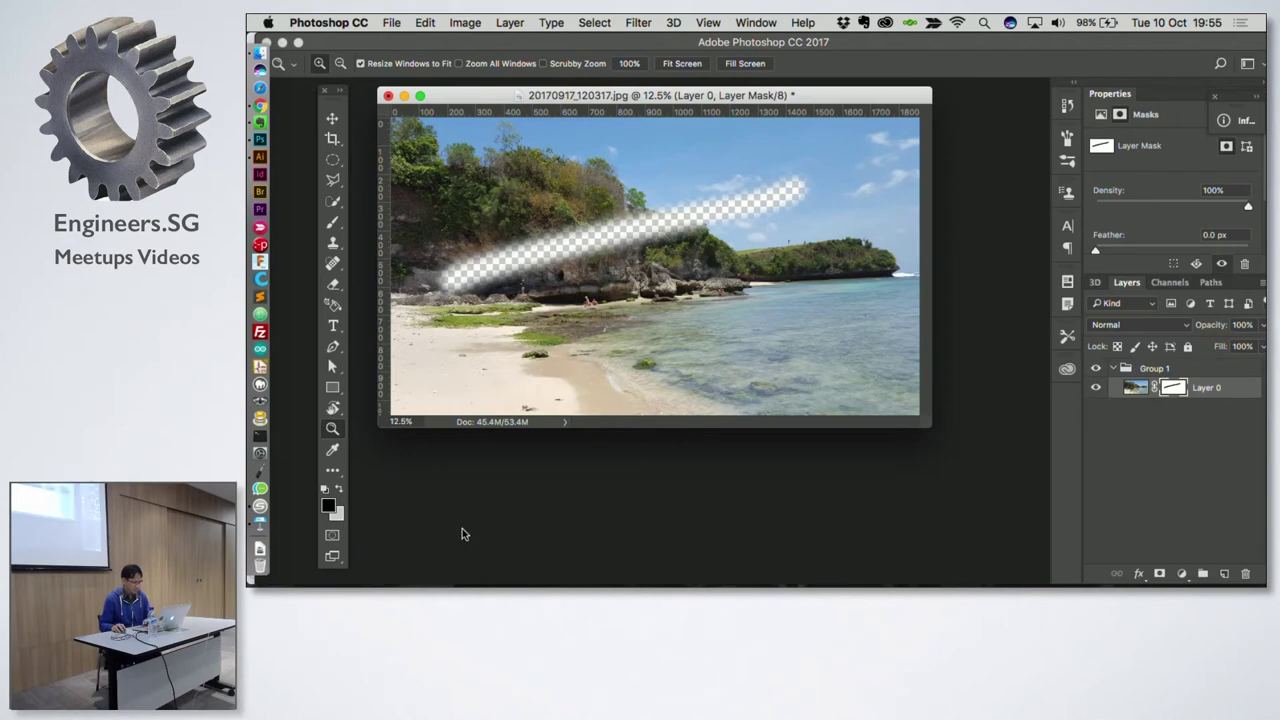
{"action": "key", "text": "ctrl+Left"}
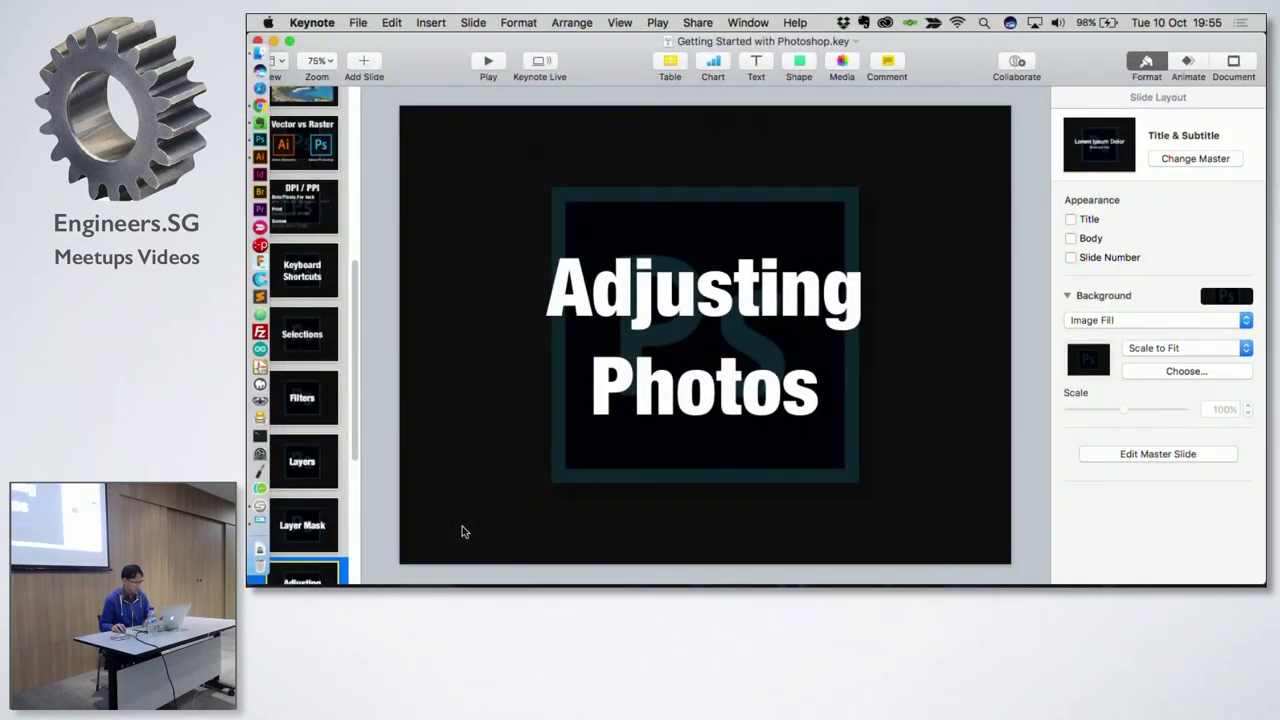
{"action": "key", "text": "ctrl+Right"}
{"action": "key", "text": "ctrl+Right"}
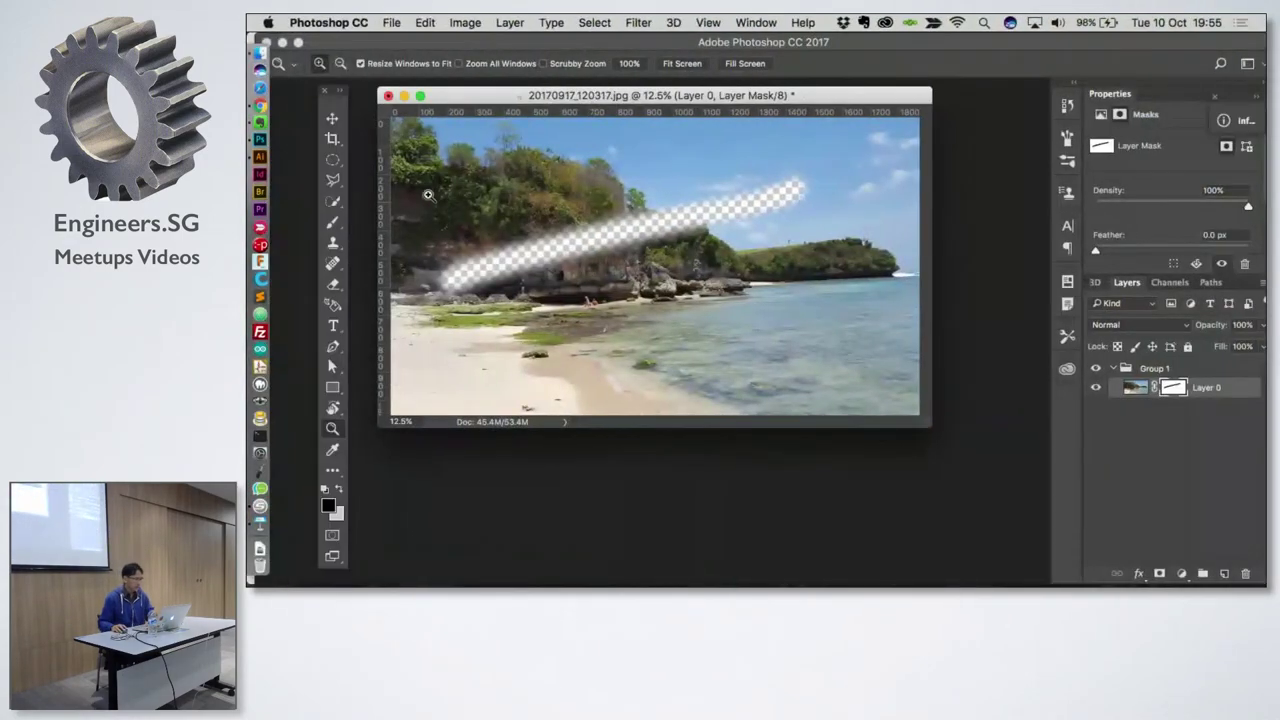
Step: Close the beach document with Don't Save and bring up the recent files list
{"action": "left_click", "coordinate": [389, 96]}
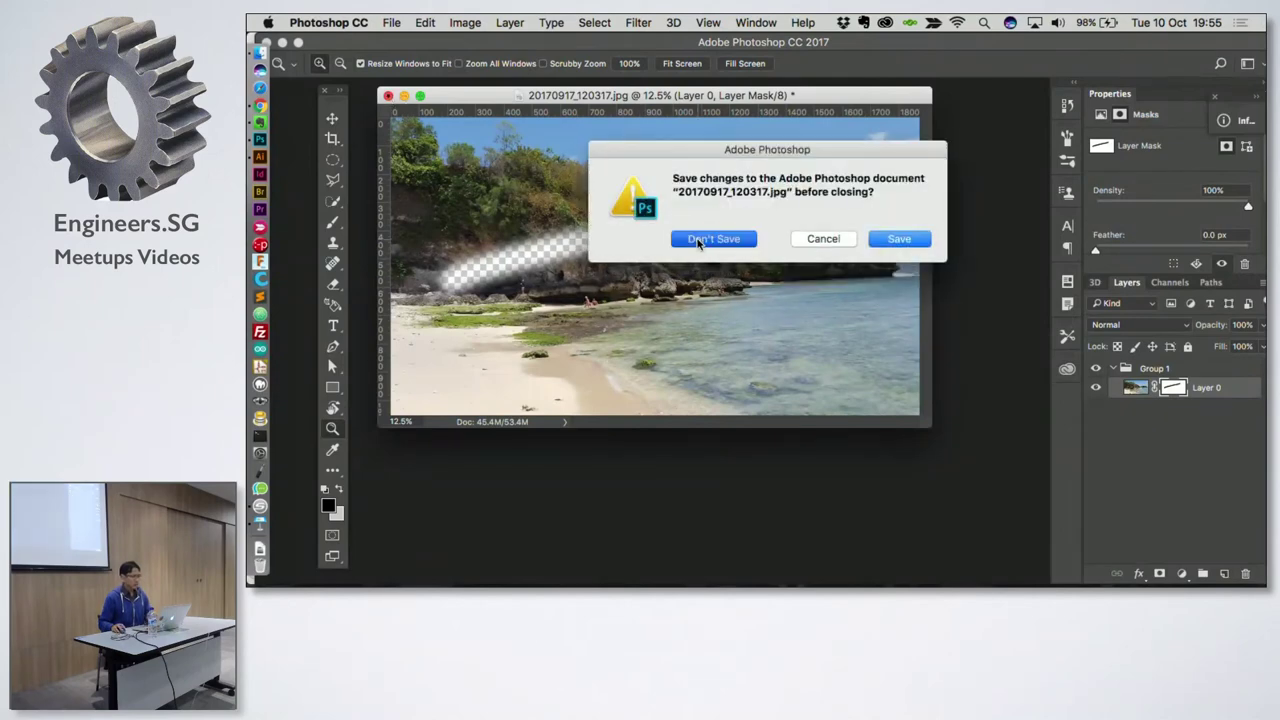
{"action": "left_click", "coordinate": [712, 239]}
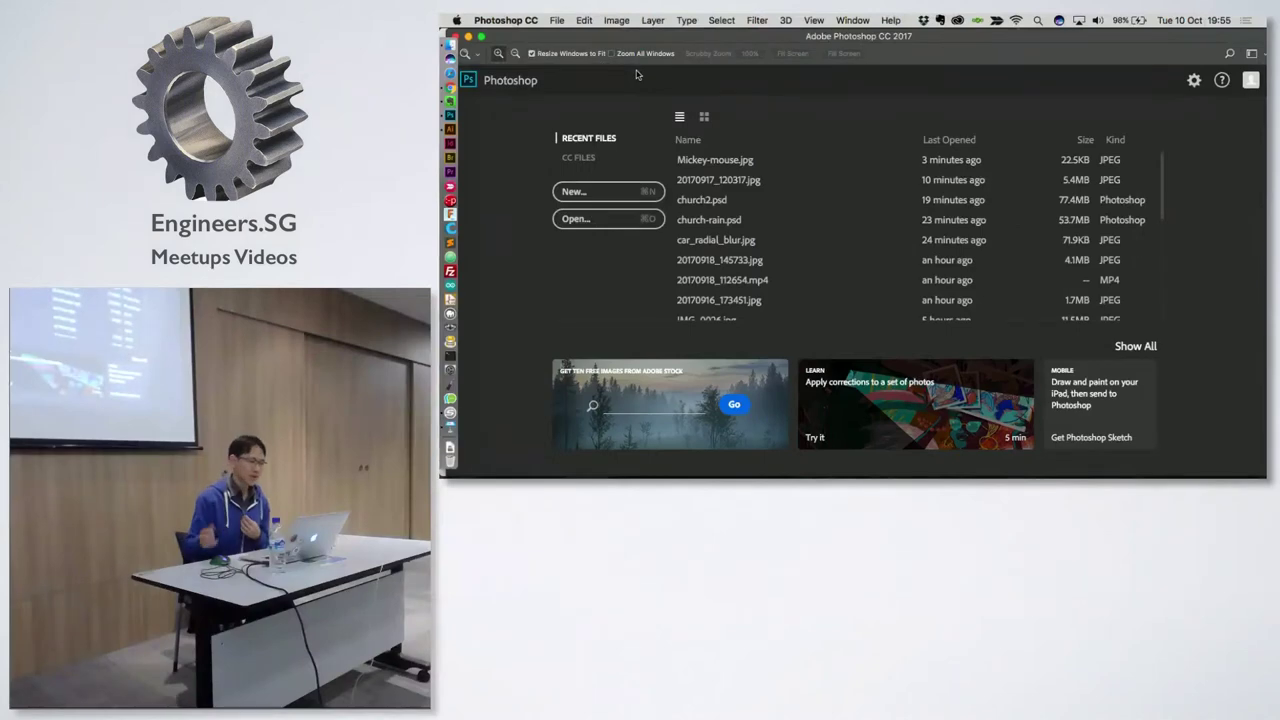
{"action": "left_click", "coordinate": [556, 20]}
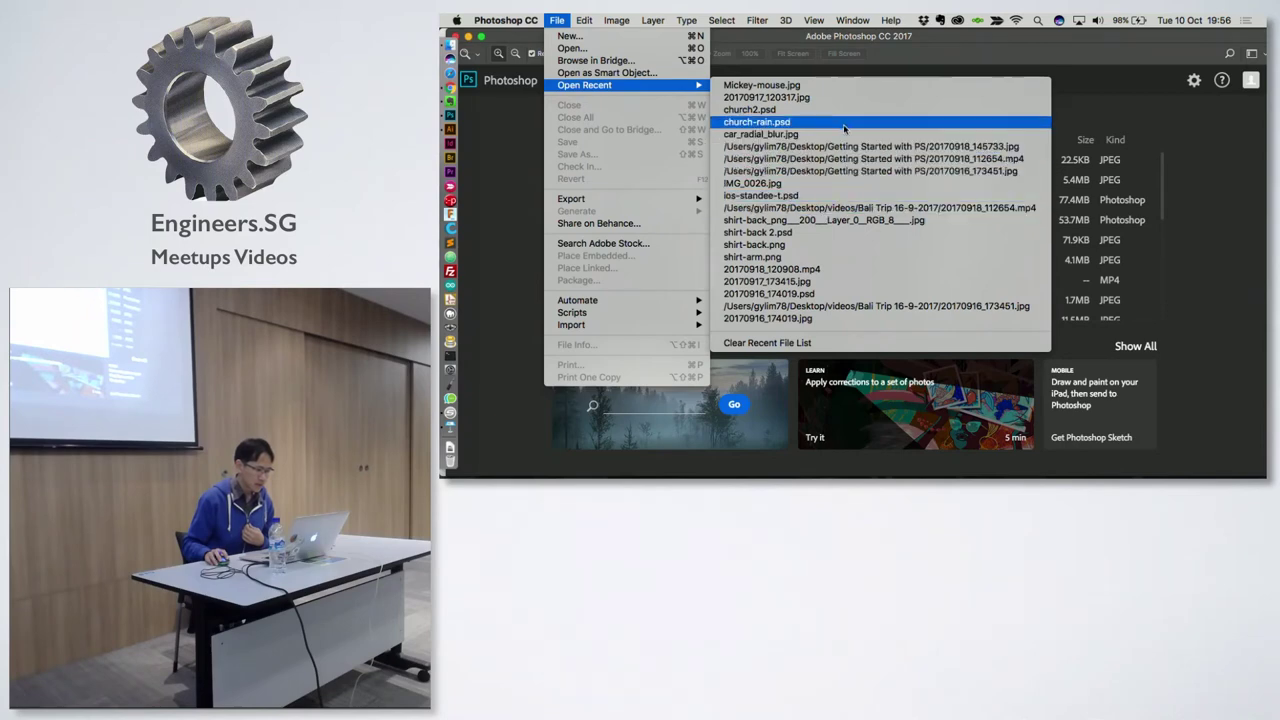
Step: Open 20170916_173451.jpg from the file browser in thumbnail view and float it in its own window
{"action": "left_click", "coordinate": [572, 48]}
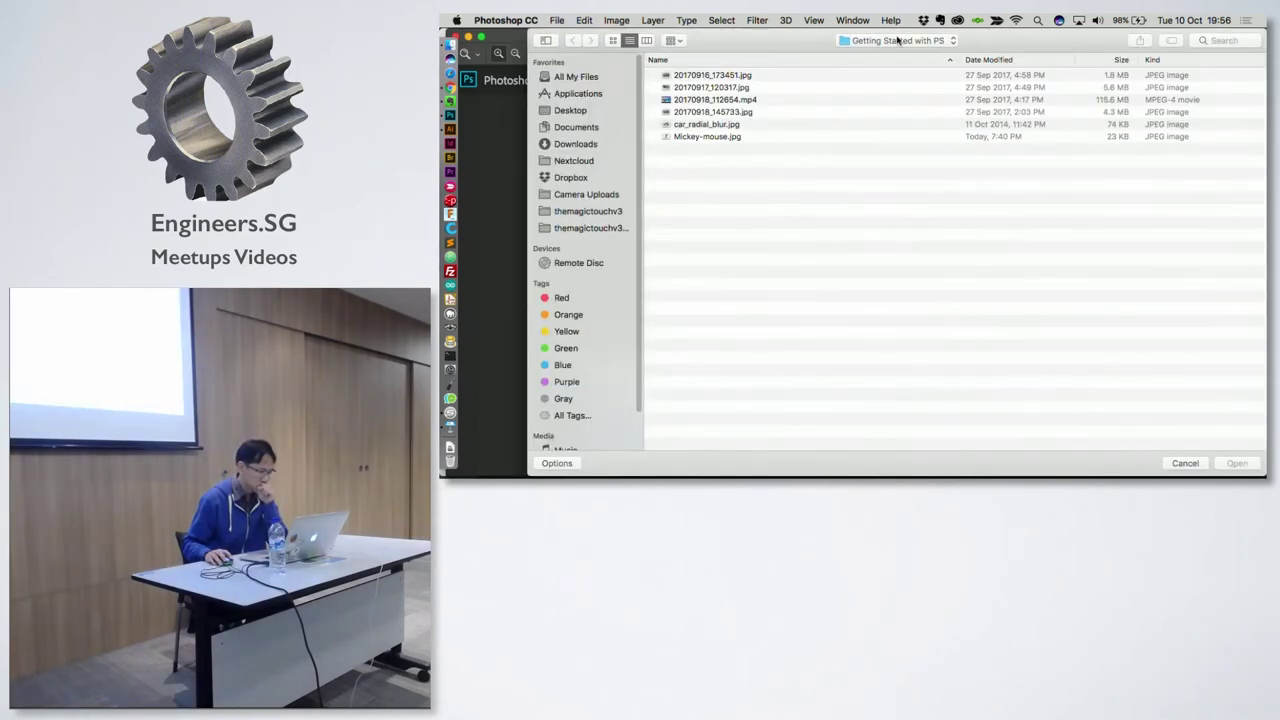
{"action": "left_click", "coordinate": [613, 40]}
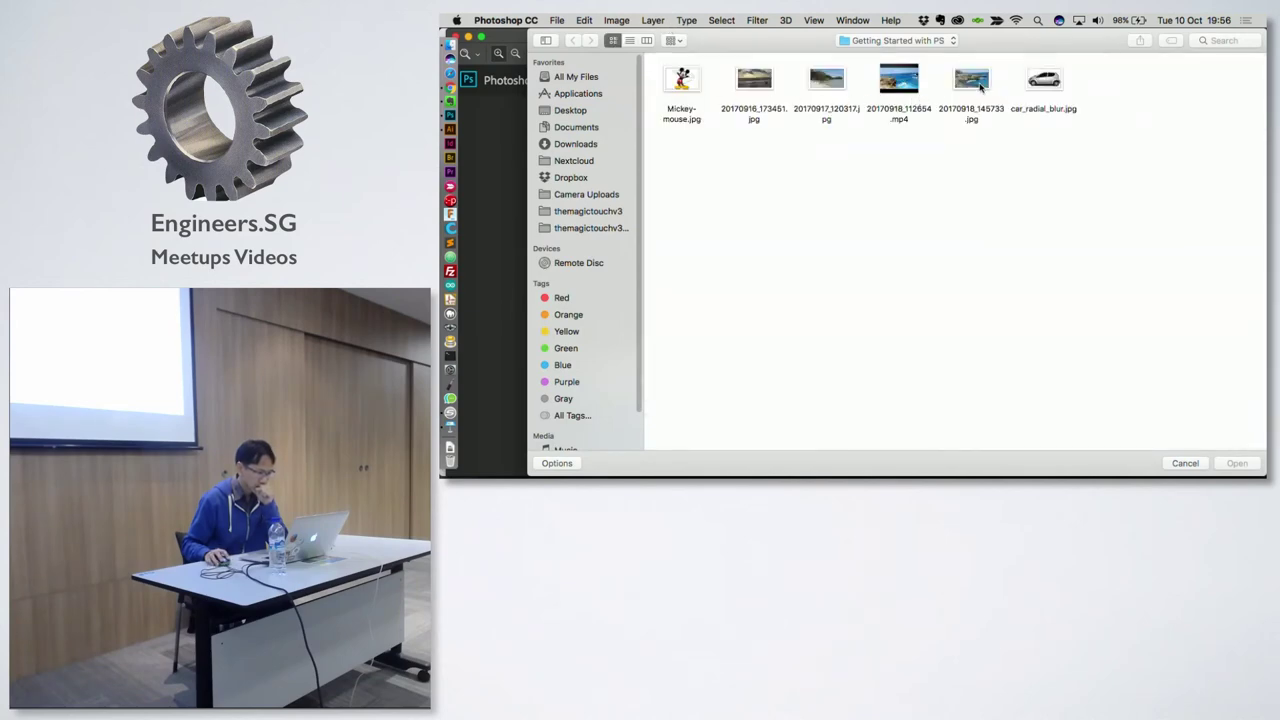
{"action": "double_click", "coordinate": [762, 82]}
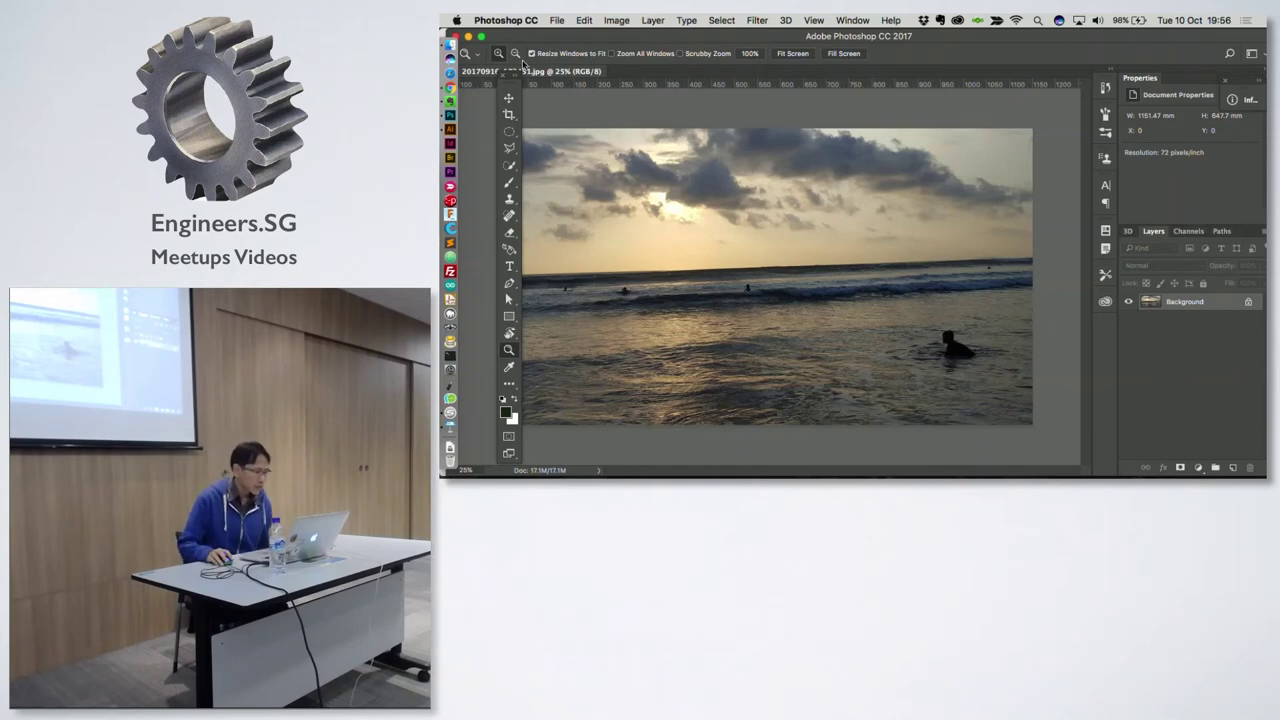
{"action": "left_click_drag", "start_coordinate": [543, 74], "coordinate": [630, 86]}
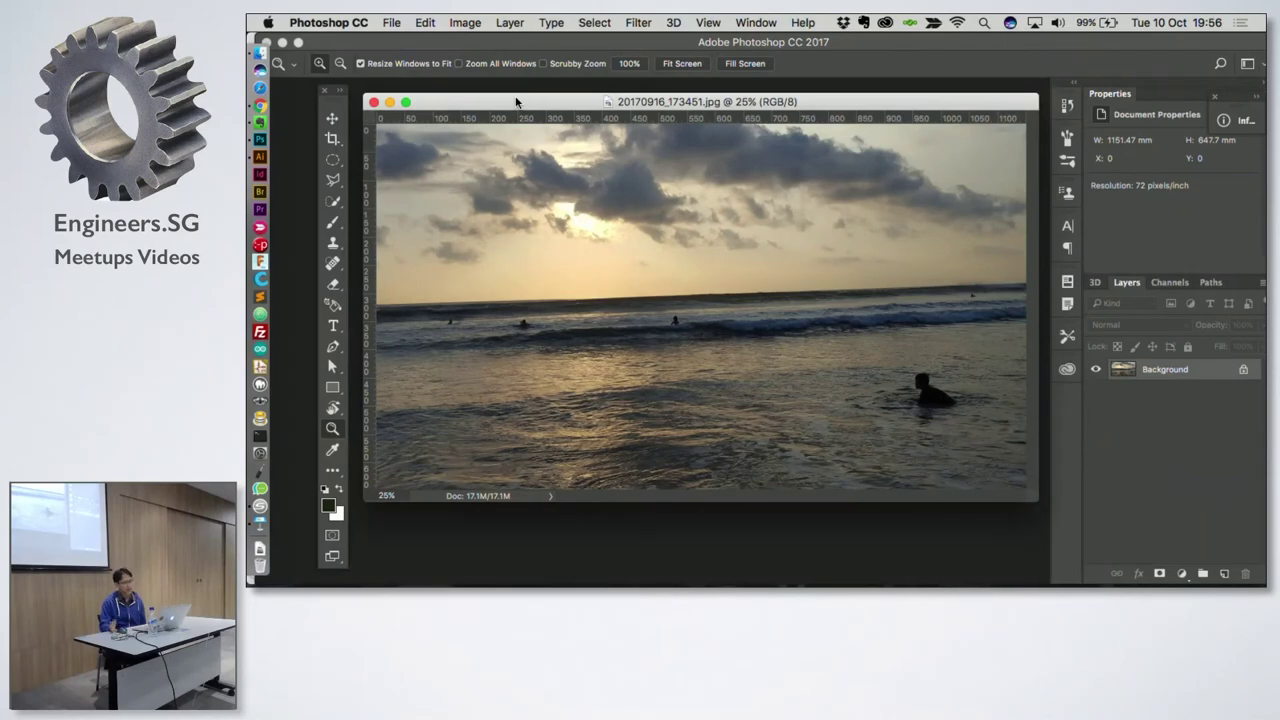
{"action": "left_click", "coordinate": [464, 22]}
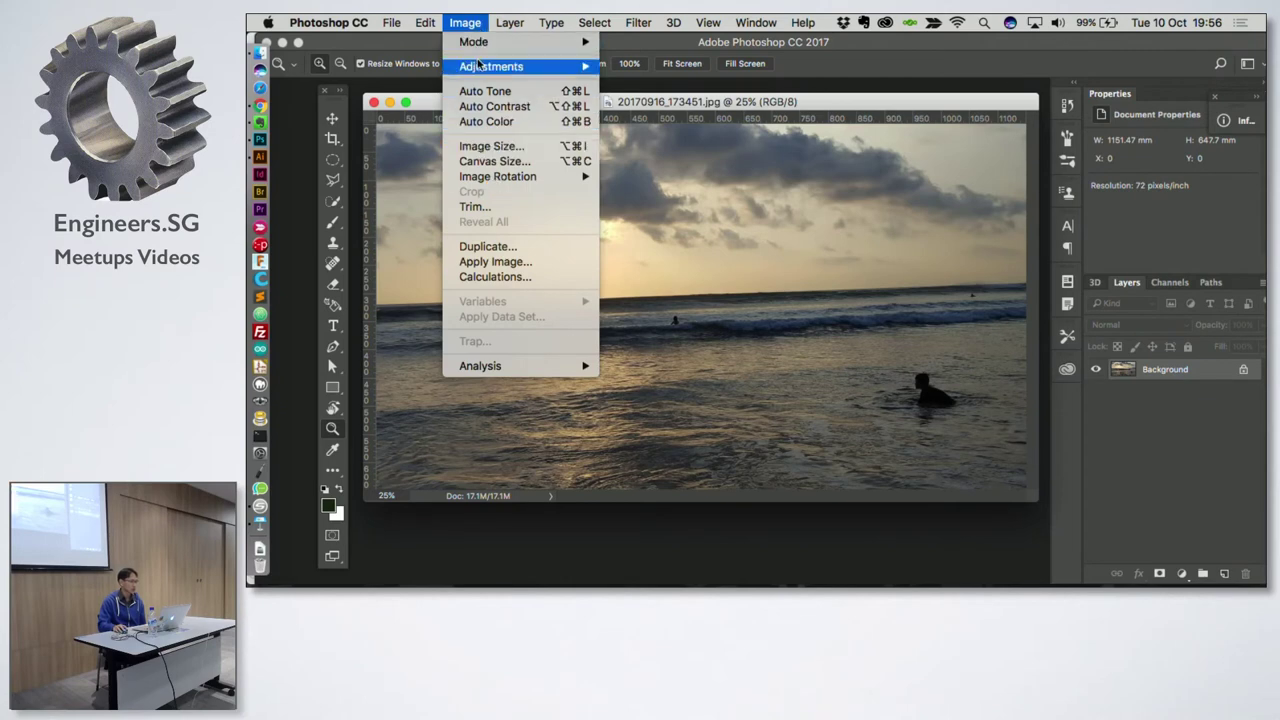
{"action": "mouse_move", "coordinate": [491, 66]}
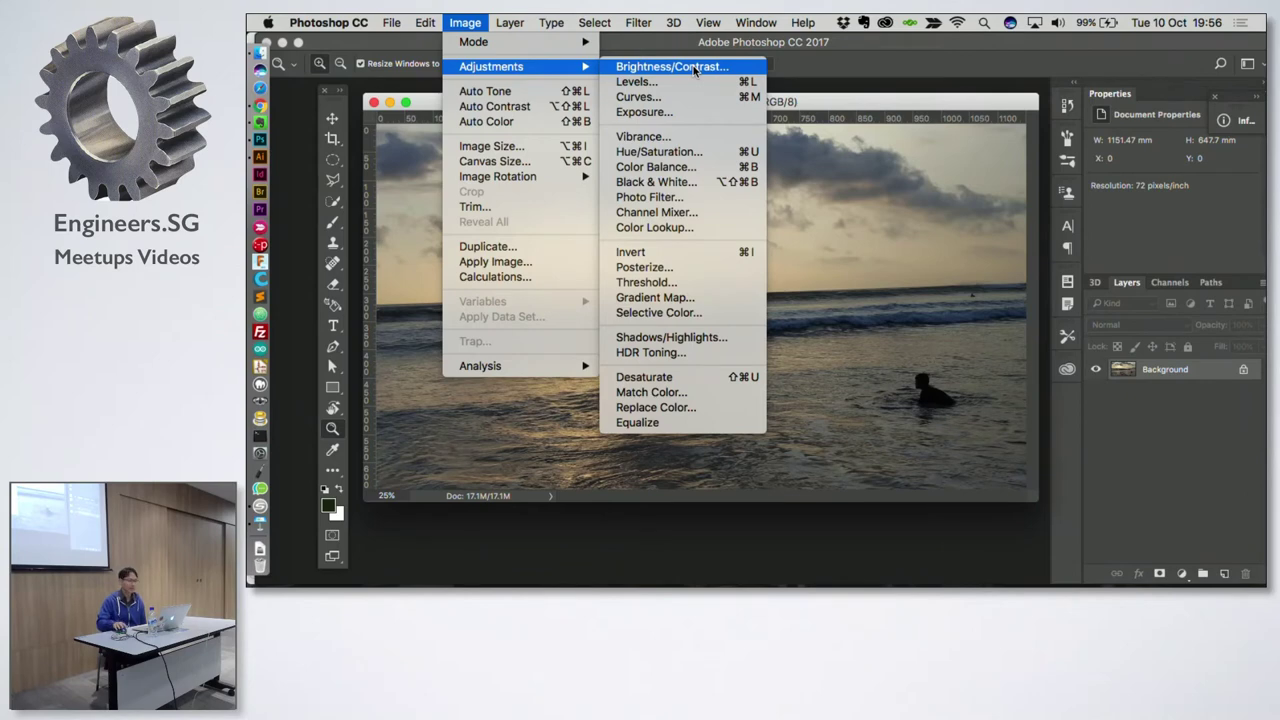
{"action": "left_click", "coordinate": [695, 67]}
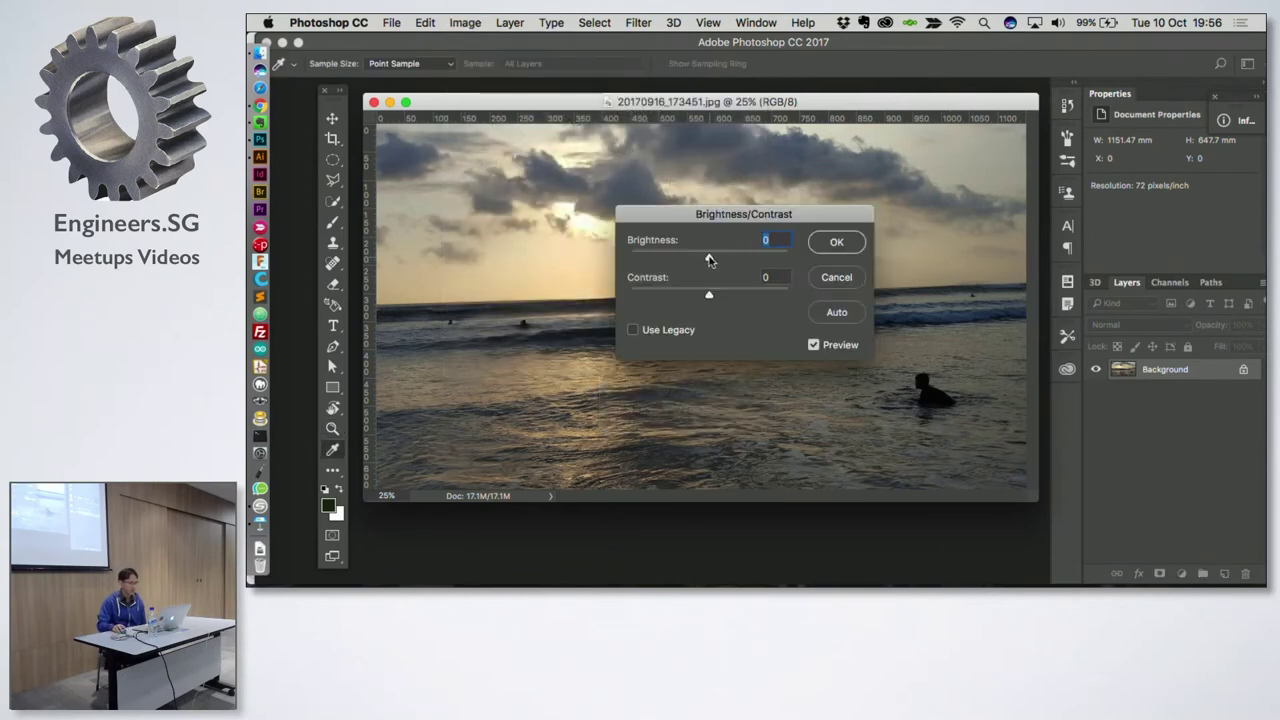
{"action": "mouse_move", "coordinate": [709, 257]}
{"action": "left_mouse_down"}
{"action": "mouse_move", "coordinate": [735, 257]}
{"action": "mouse_move", "coordinate": [730, 296]}
{"action": "mouse_move", "coordinate": [748, 258]}
{"action": "mouse_move", "coordinate": [755, 296]}
{"action": "left_mouse_up"}
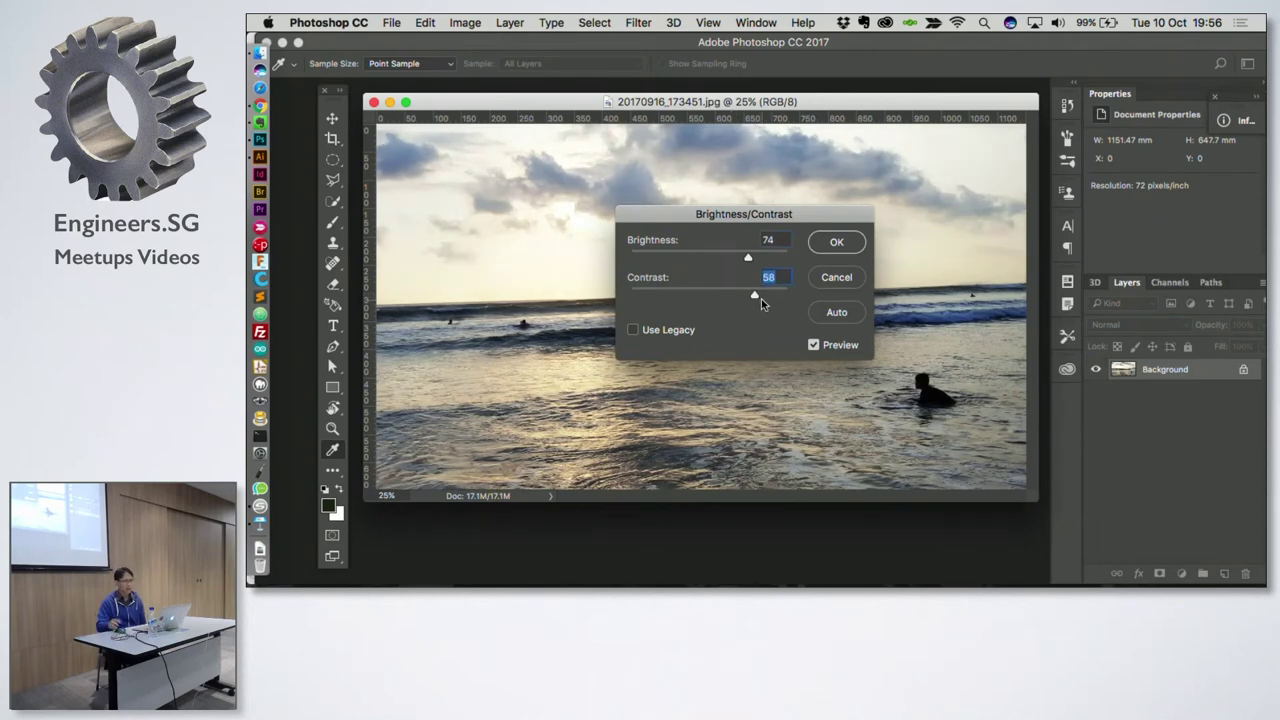
{"action": "left_click", "coordinate": [823, 284]}
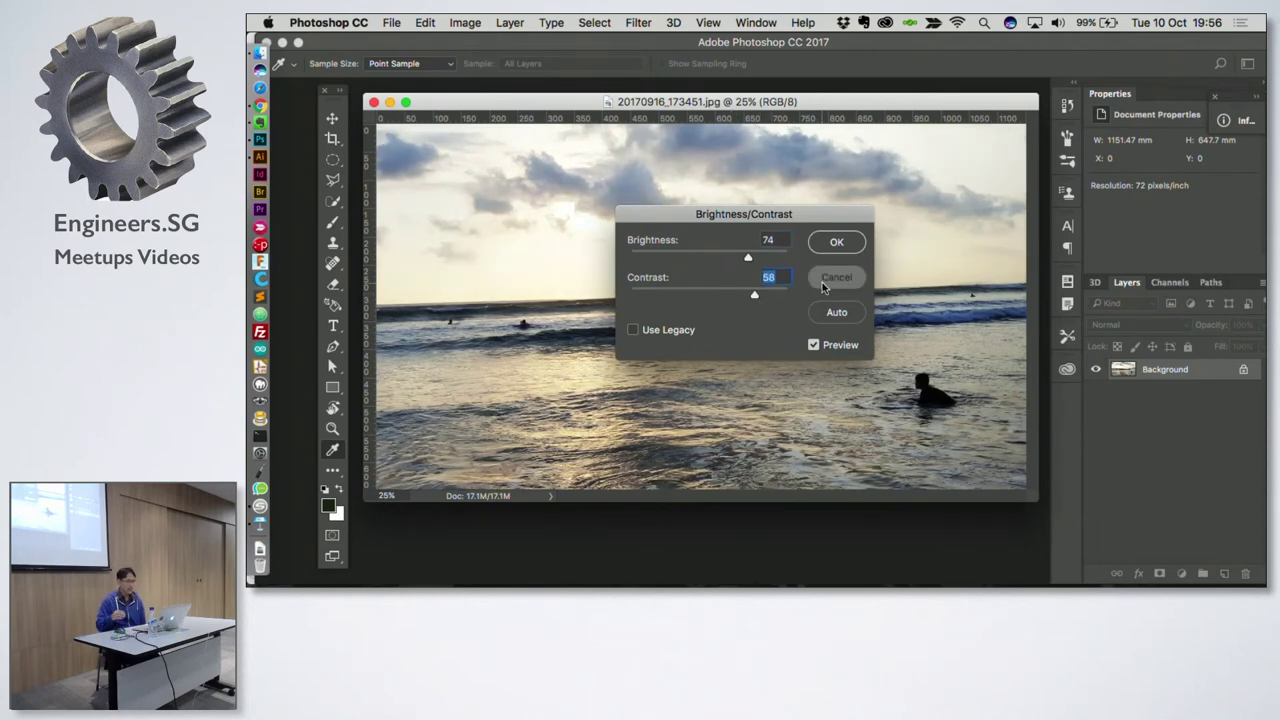
{"action": "key", "text": "z"}
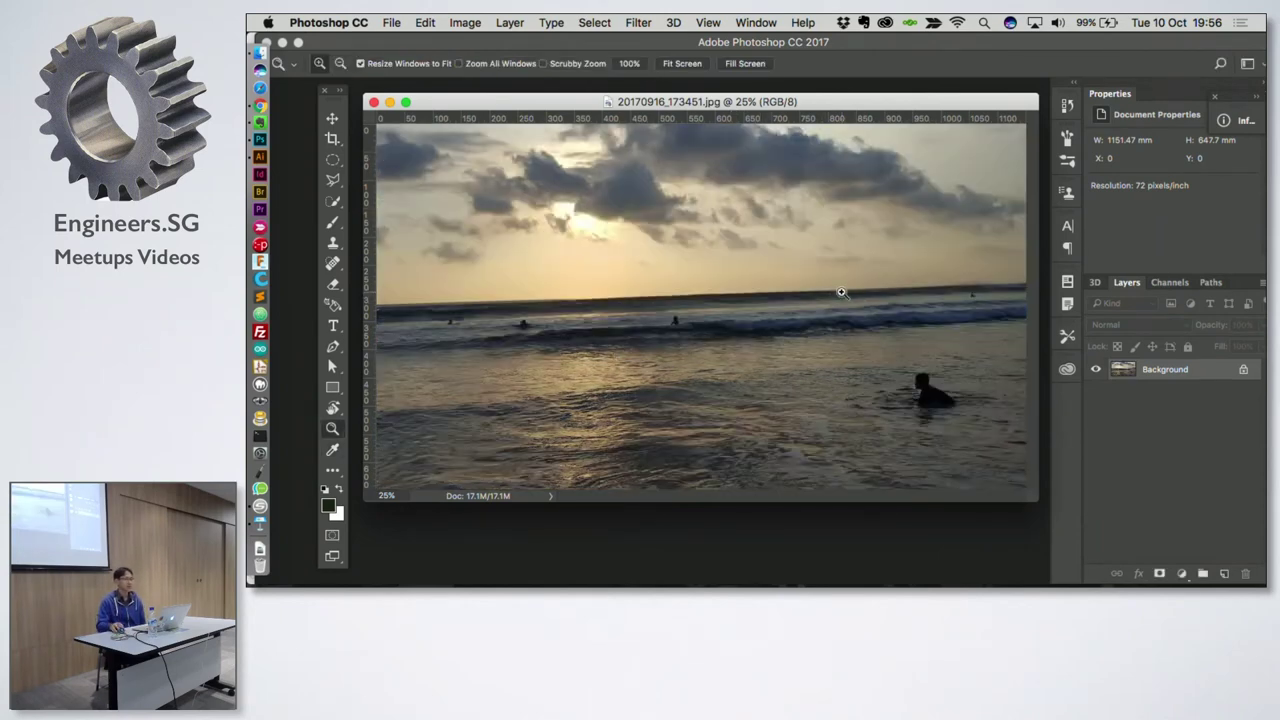
{"action": "left_click", "coordinate": [467, 23]}
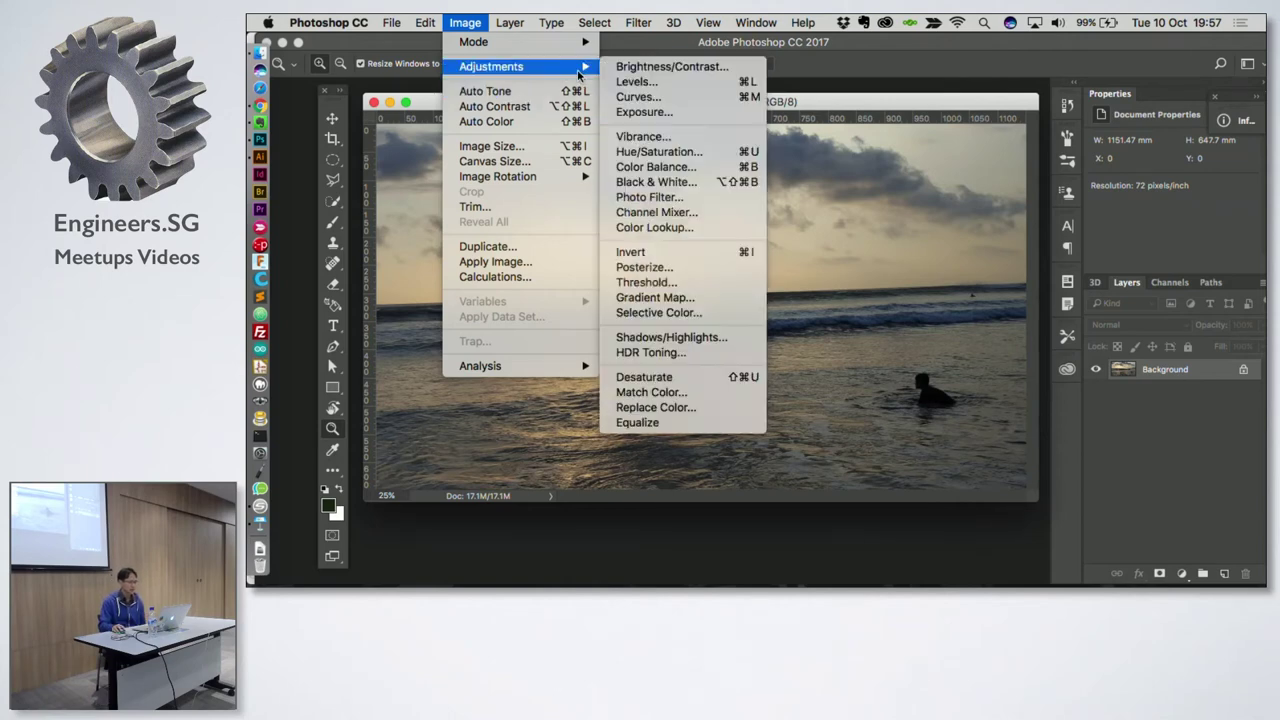
Step: Bring up Levels, move the dialog off the photo, and preview white-point changes before reverting to 255
{"action": "left_click", "coordinate": [640, 86]}
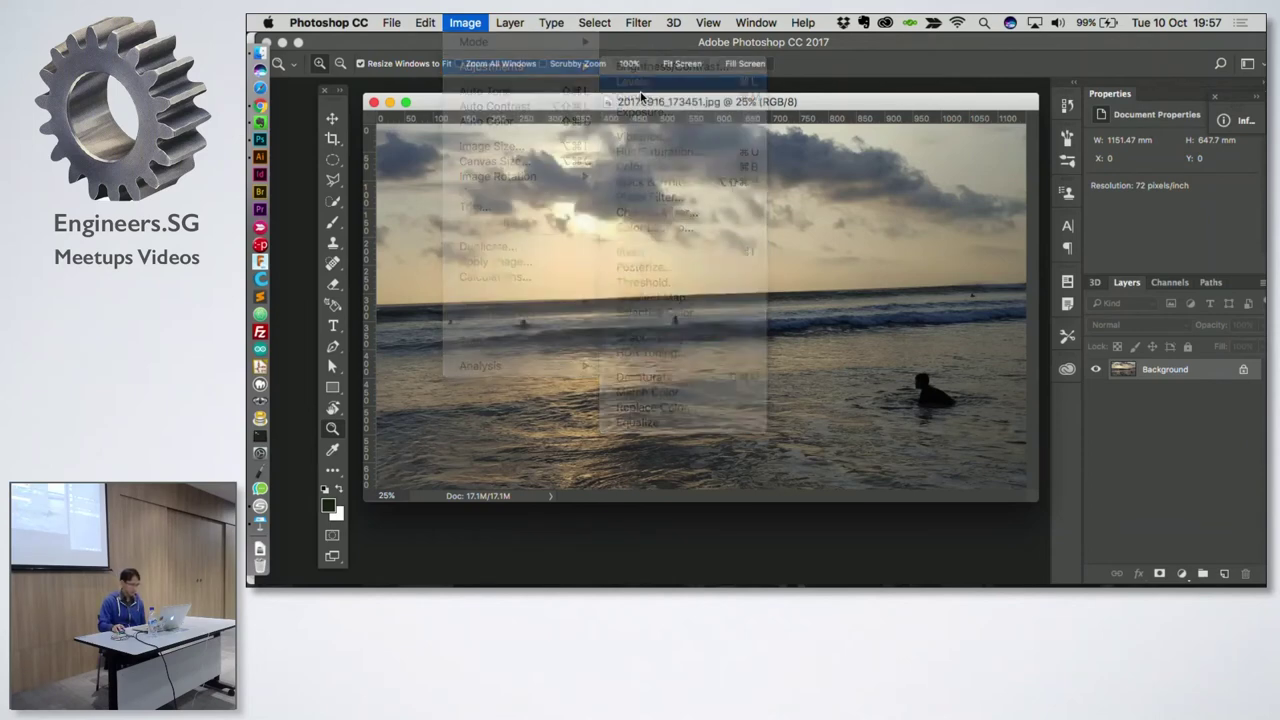
{"action": "mouse_move", "coordinate": [758, 124]}
{"action": "left_mouse_down"}
{"action": "mouse_move", "coordinate": [1005, 286]}
{"action": "mouse_move", "coordinate": [982, 172]}
{"action": "mouse_move", "coordinate": [1001, 255]}
{"action": "left_mouse_up"}
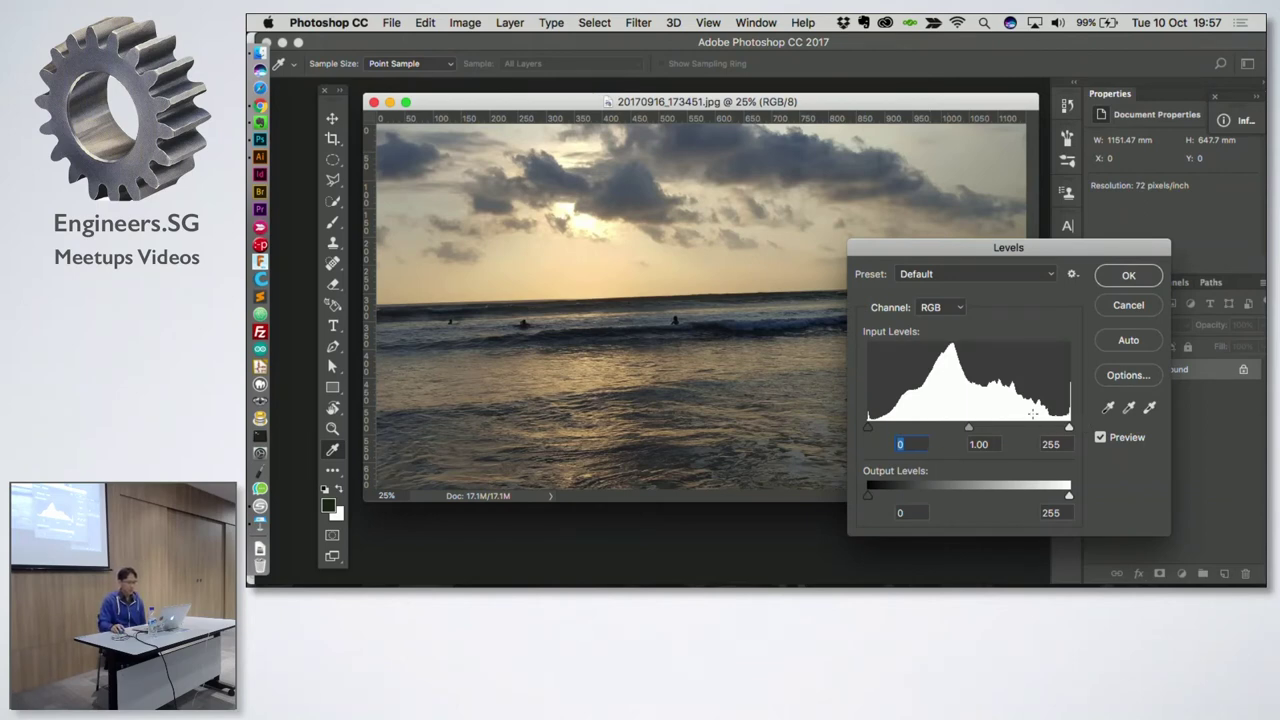
{"action": "left_click_drag", "start_coordinate": [994, 291], "coordinate": [1001, 278]}
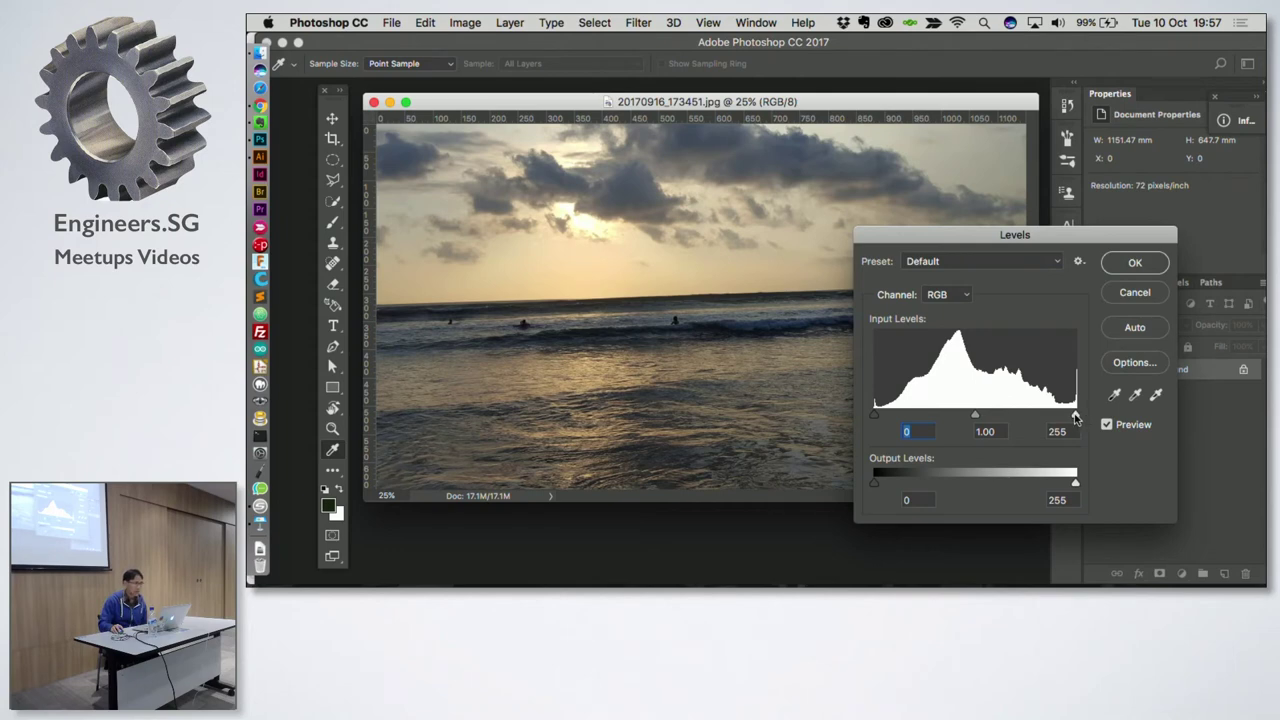
{"action": "left_click_drag", "start_coordinate": [1075, 414], "coordinate": [953, 415]}
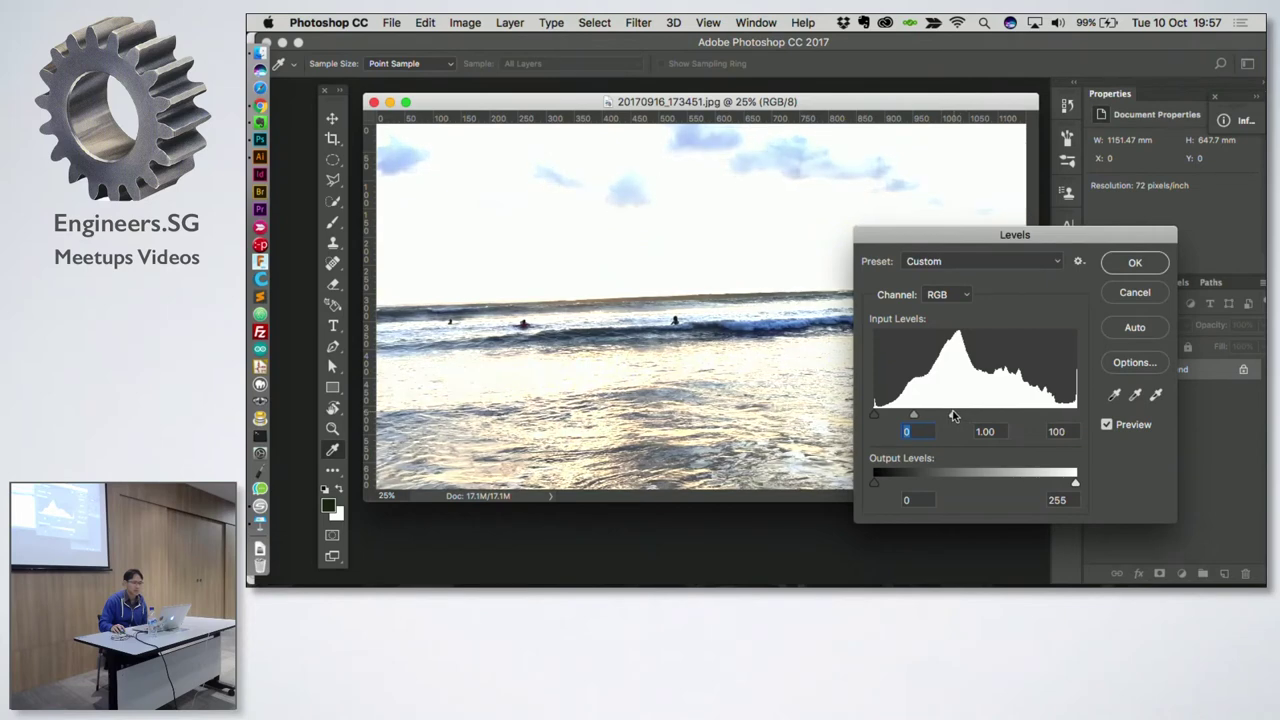
{"action": "left_click_drag", "start_coordinate": [953, 415], "coordinate": [1092, 425]}
{"action": "left_click", "coordinate": [1070, 413]}
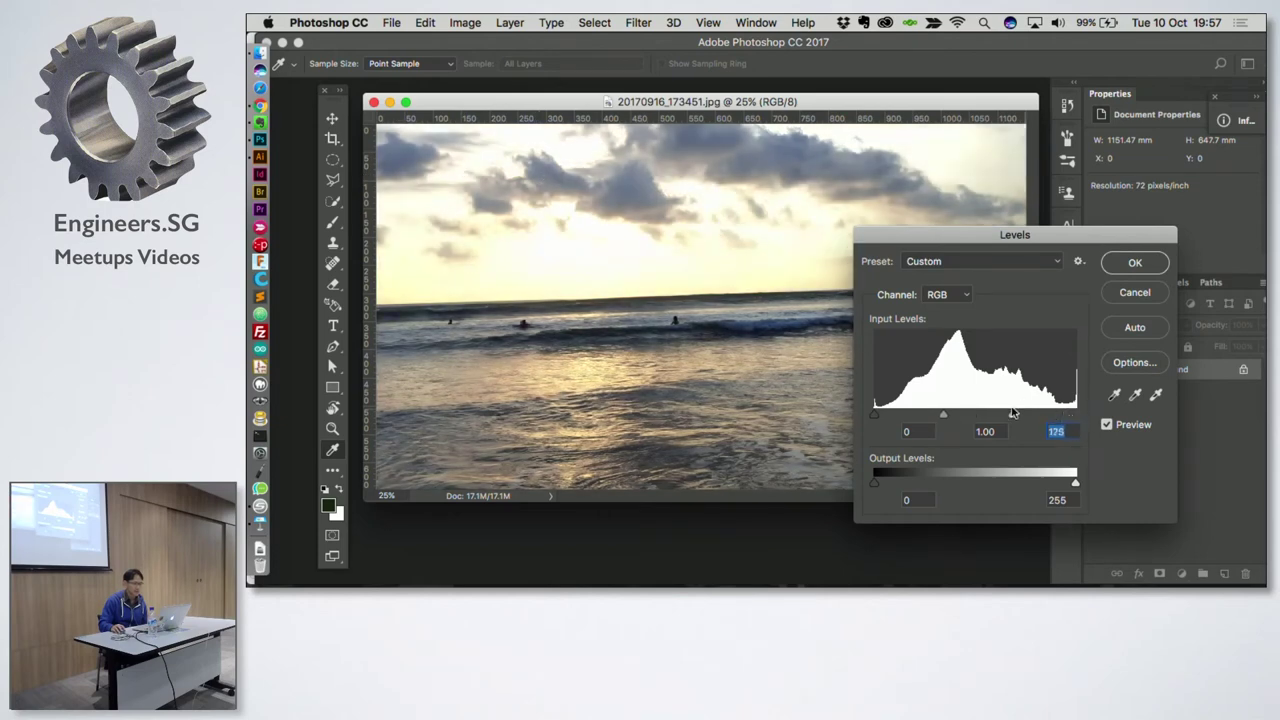
{"action": "left_click_drag", "start_coordinate": [1076, 415], "coordinate": [1078, 416]}
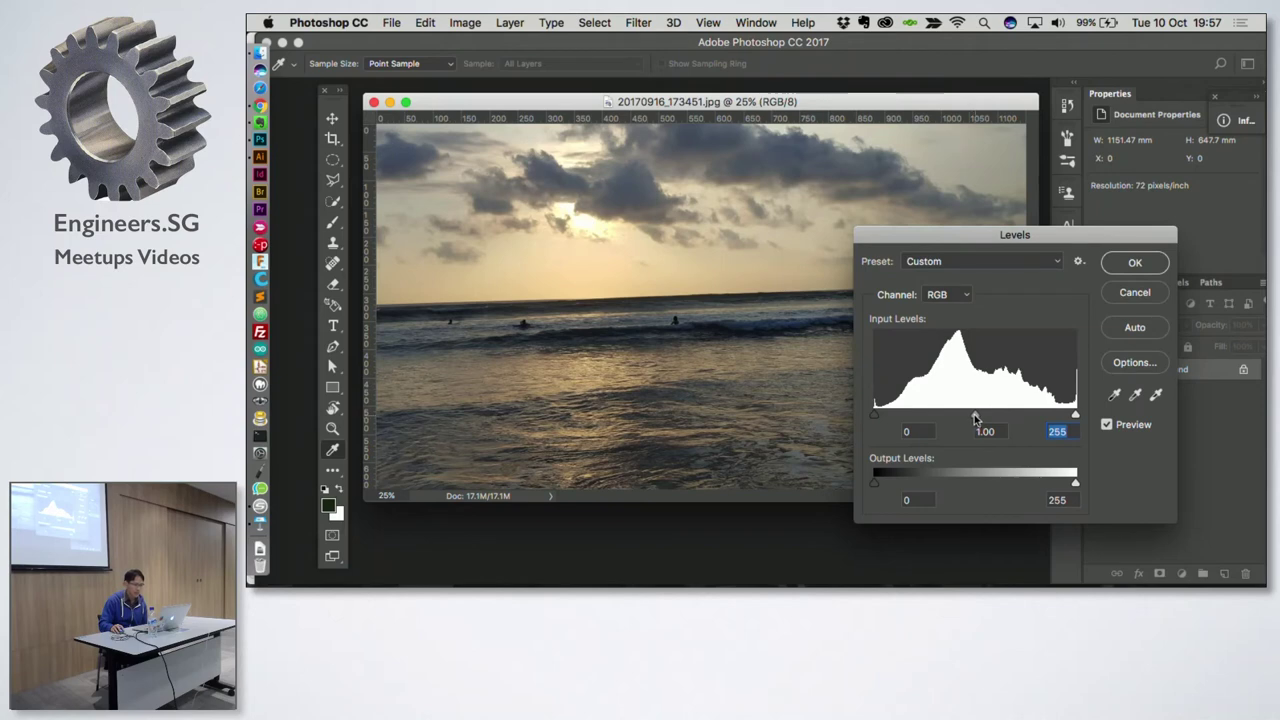
Step: Set Levels input values to black 0, midtones 1.47, white 218 and apply
{"action": "left_click_drag", "start_coordinate": [975, 415], "coordinate": [944, 416]}
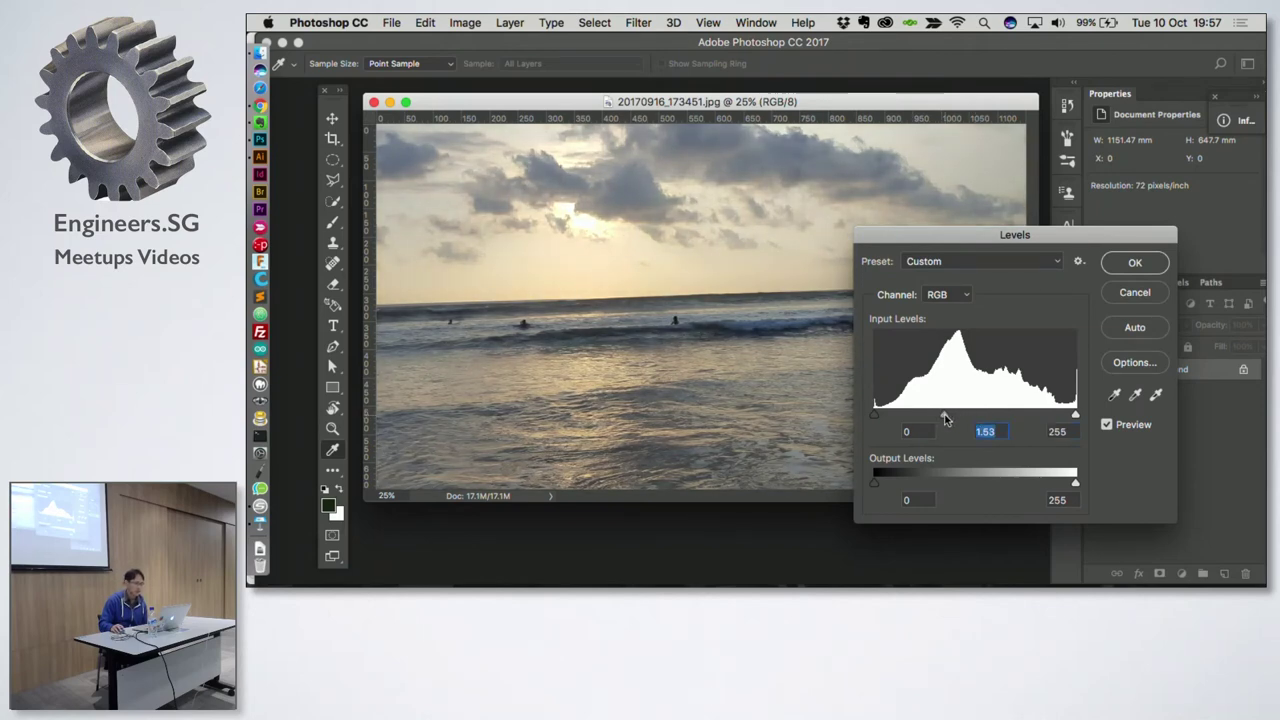
{"action": "mouse_move", "coordinate": [944, 416]}
{"action": "left_mouse_down"}
{"action": "mouse_move", "coordinate": [928, 418]}
{"action": "mouse_move", "coordinate": [974, 418]}
{"action": "left_mouse_up"}
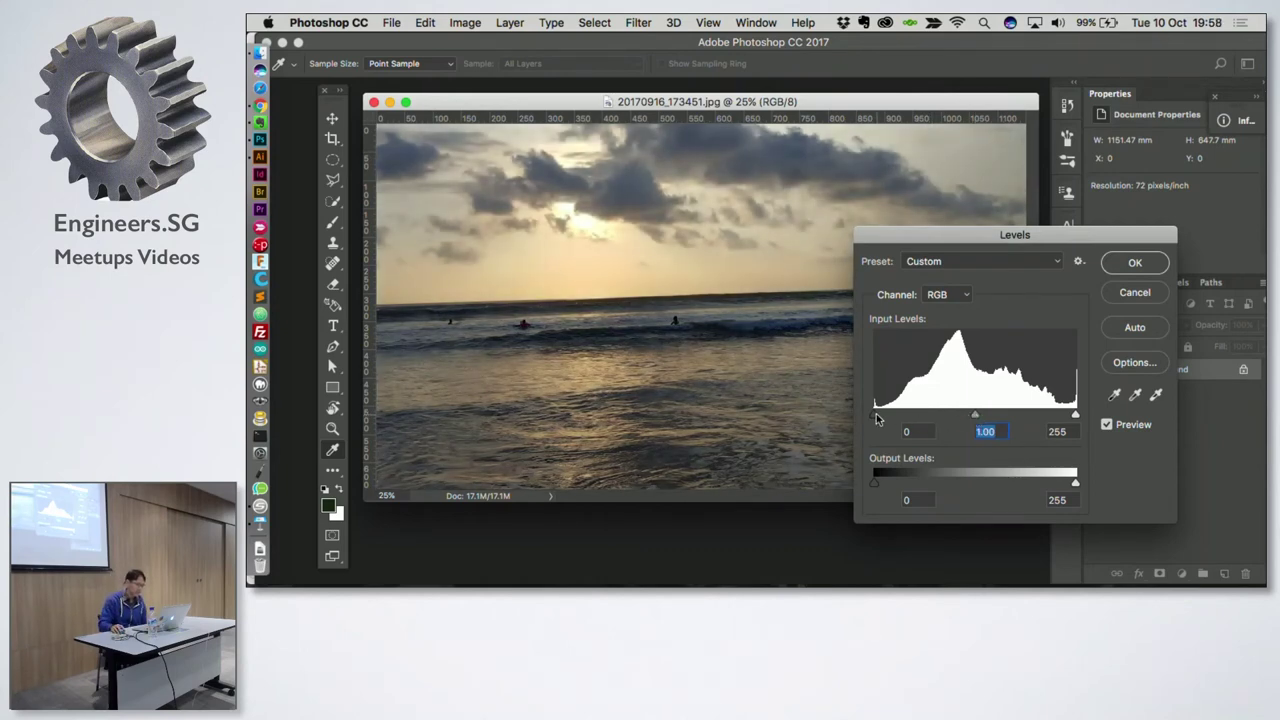
{"action": "left_click_drag", "start_coordinate": [876, 413], "coordinate": [929, 427]}
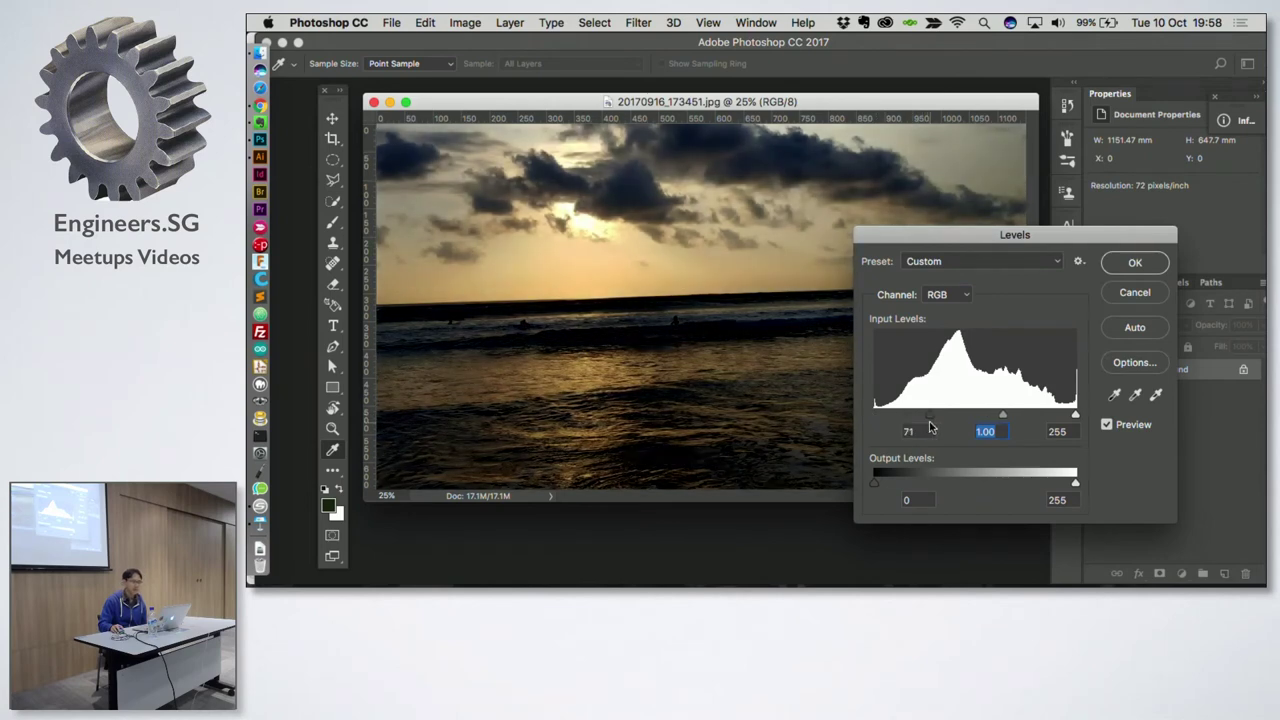
{"action": "left_click", "coordinate": [929, 427]}
{"action": "type", "text": "0"}
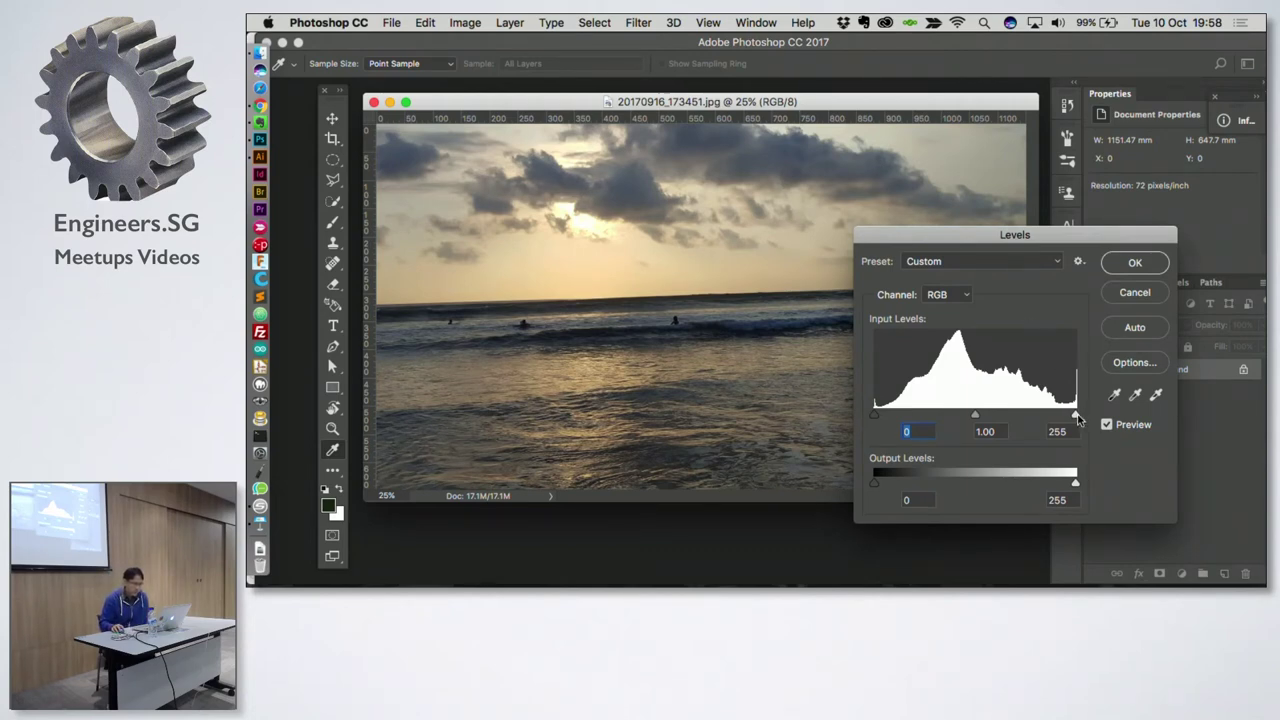
{"action": "left_click_drag", "start_coordinate": [1076, 415], "coordinate": [1046, 415]}
{"action": "left_click_drag", "start_coordinate": [957, 416], "coordinate": [936, 415]}
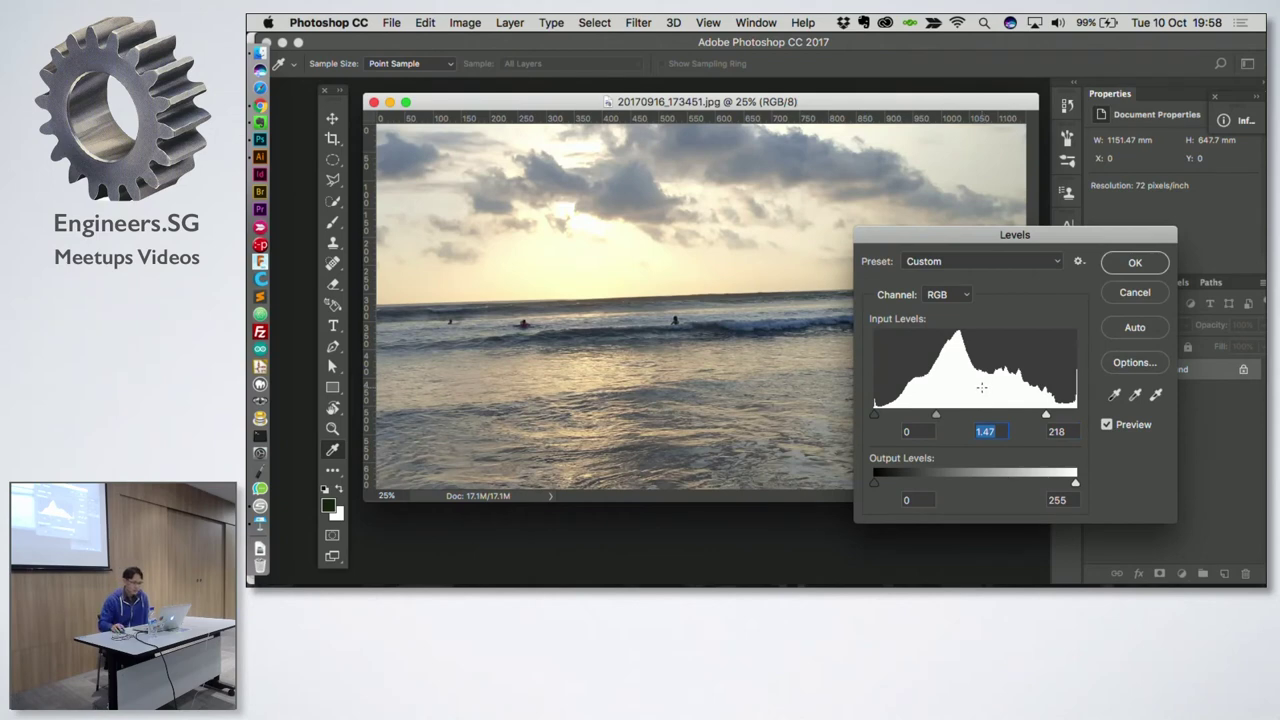
{"action": "left_click", "coordinate": [1134, 262]}
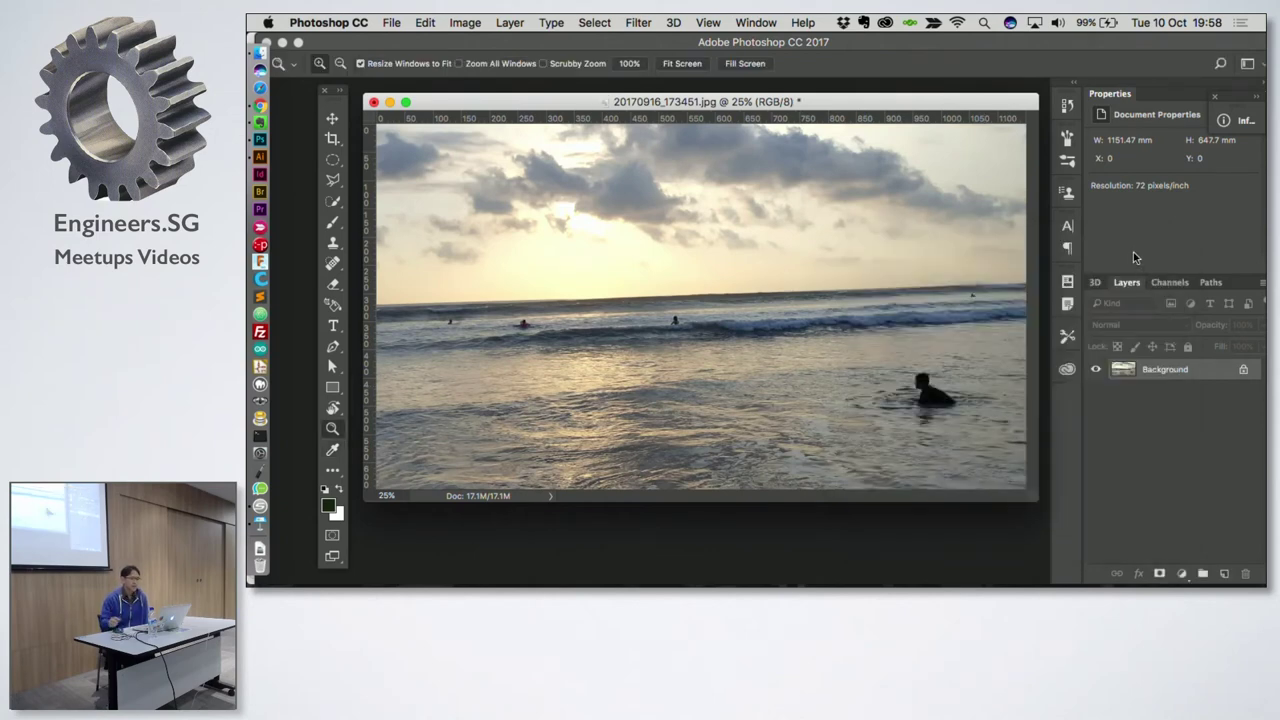
Step: Apply a Hue/Saturation adjustment with Saturation raised to +63
{"action": "left_click", "coordinate": [453, 23]}
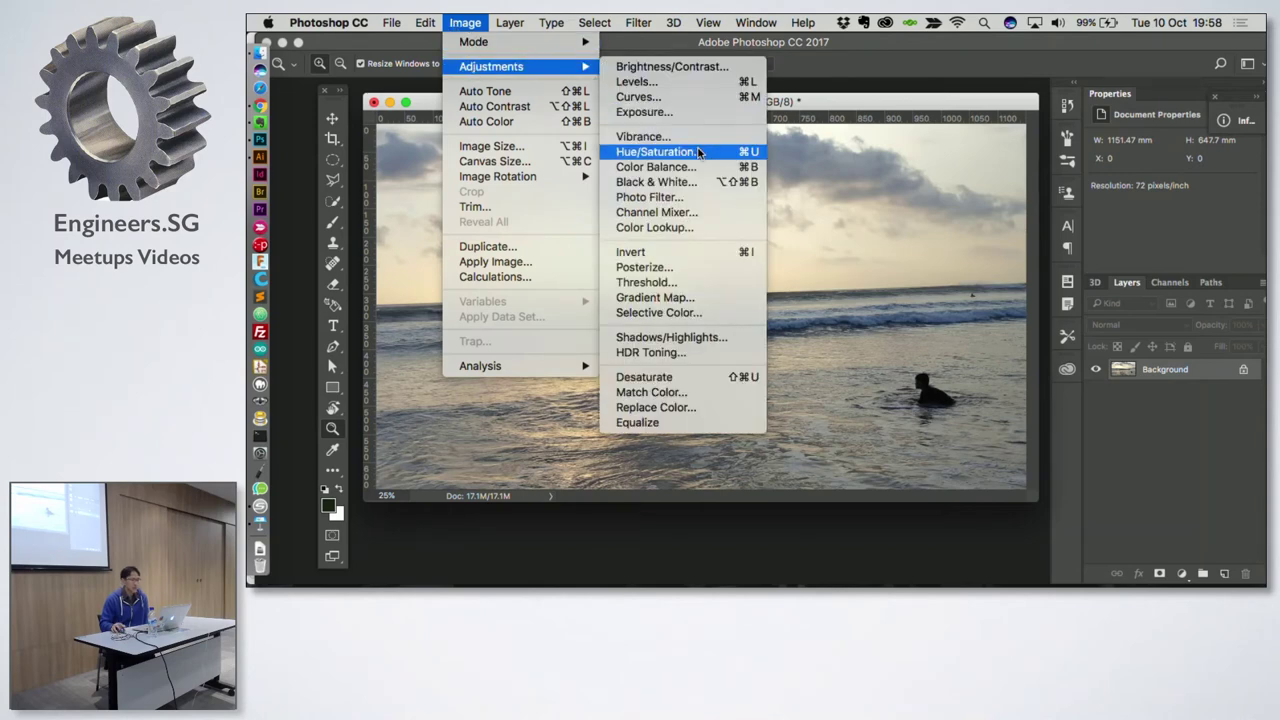
{"action": "mouse_move", "coordinate": [491, 66]}
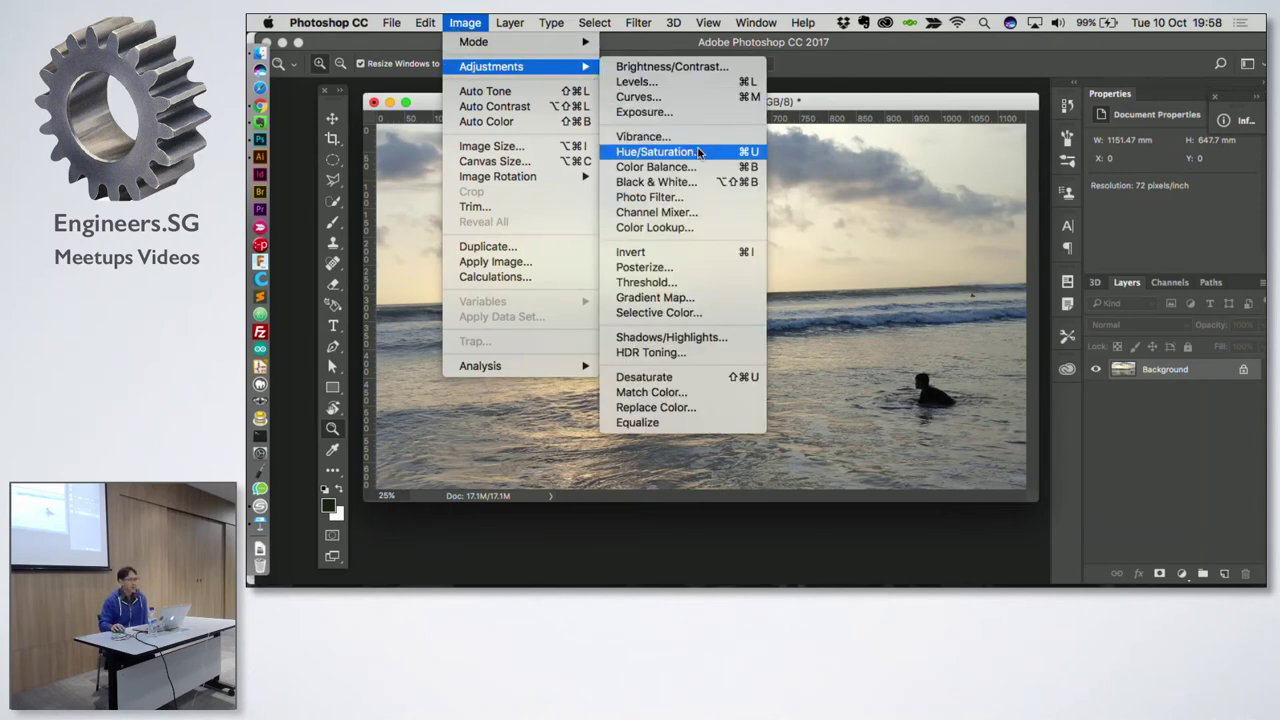
{"action": "left_click", "coordinate": [699, 151]}
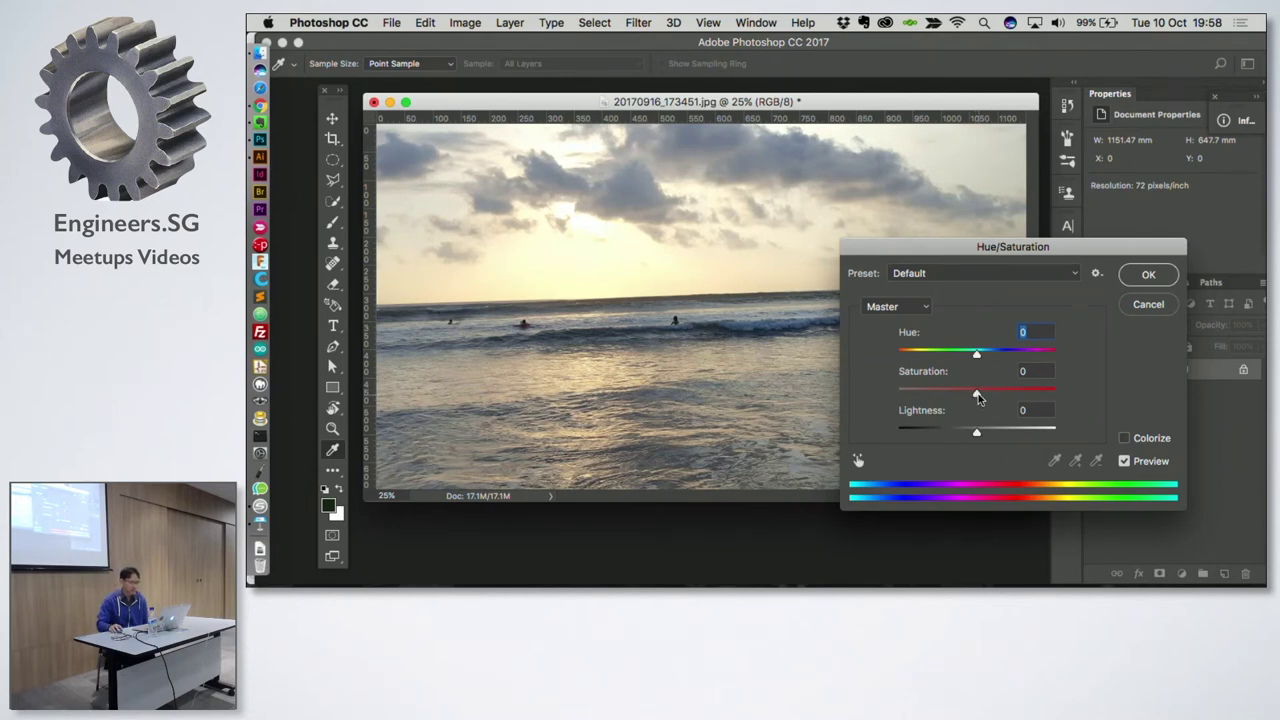
{"action": "left_click_drag", "start_coordinate": [977, 395], "coordinate": [1026, 394]}
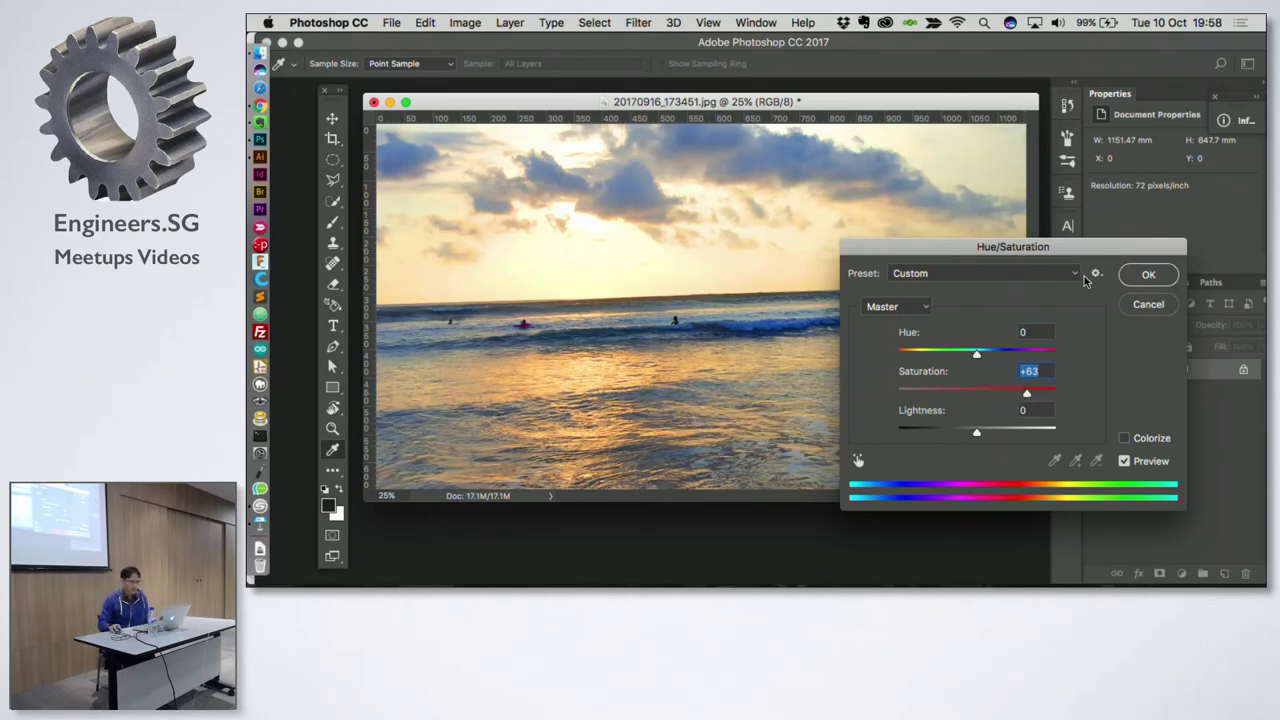
{"action": "left_click", "coordinate": [1148, 274]}
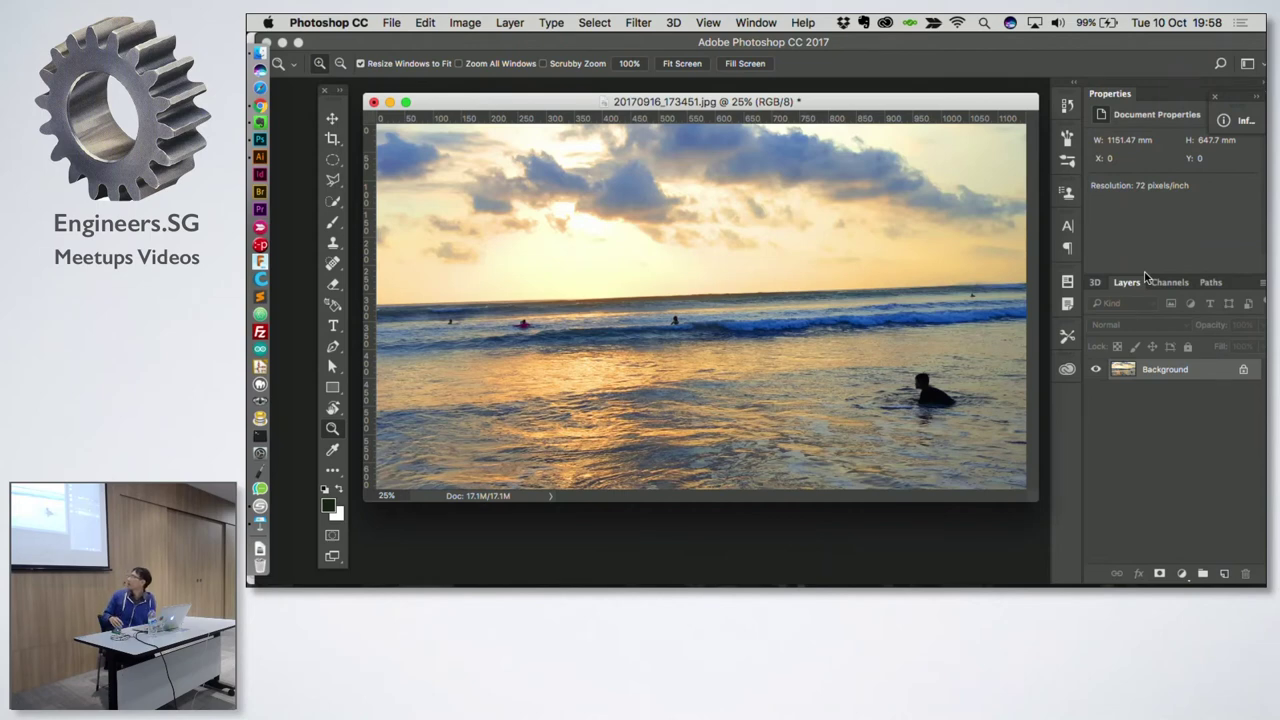
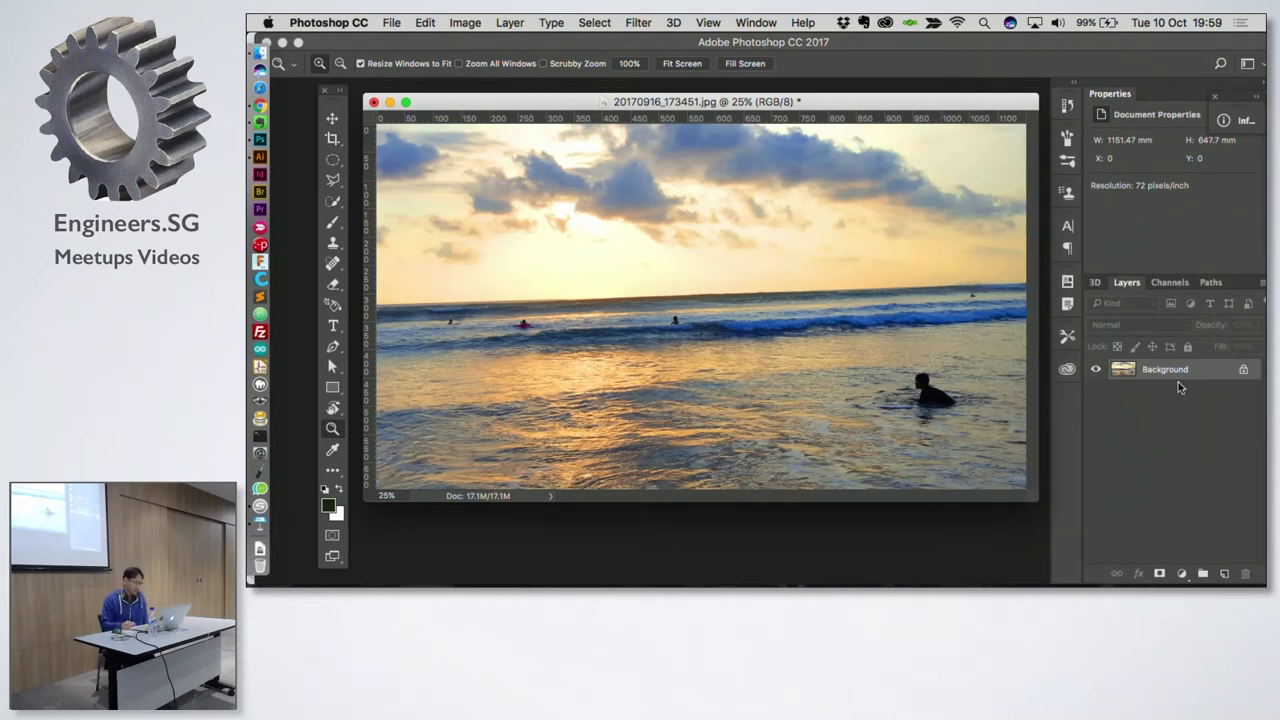
Step: Undo the earlier edits so the beach photo returns to its original darker look
{"action": "key", "text": "ctrl+z"}
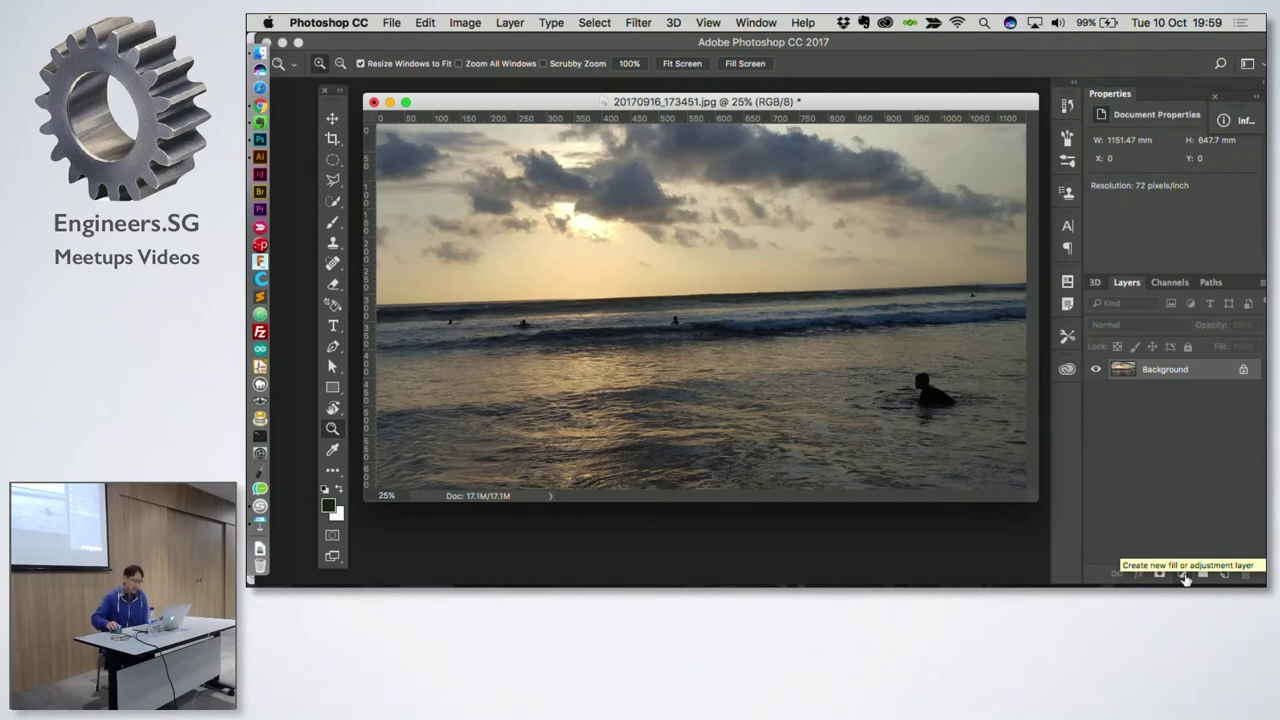
{"action": "left_click", "coordinate": [1182, 574]}
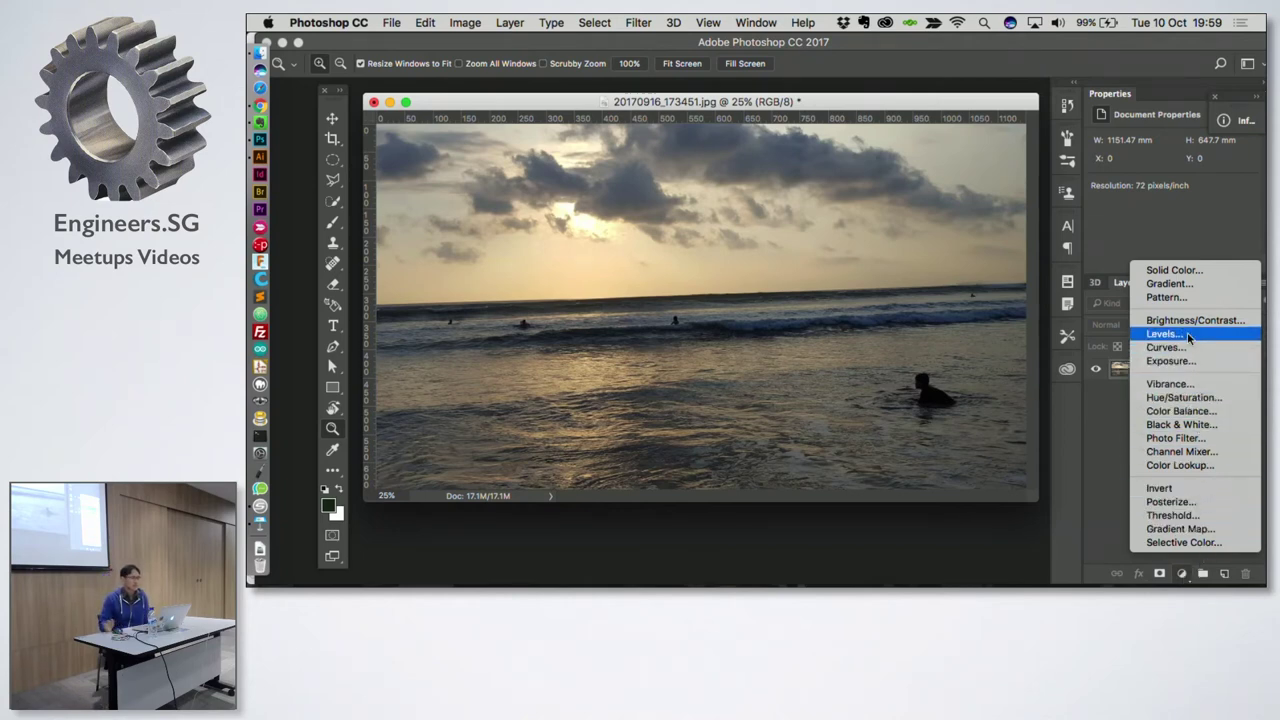
Step: Add a Levels layer that brightens the photo, with white point 195 and midtones raised
{"action": "left_click", "coordinate": [1187, 332]}
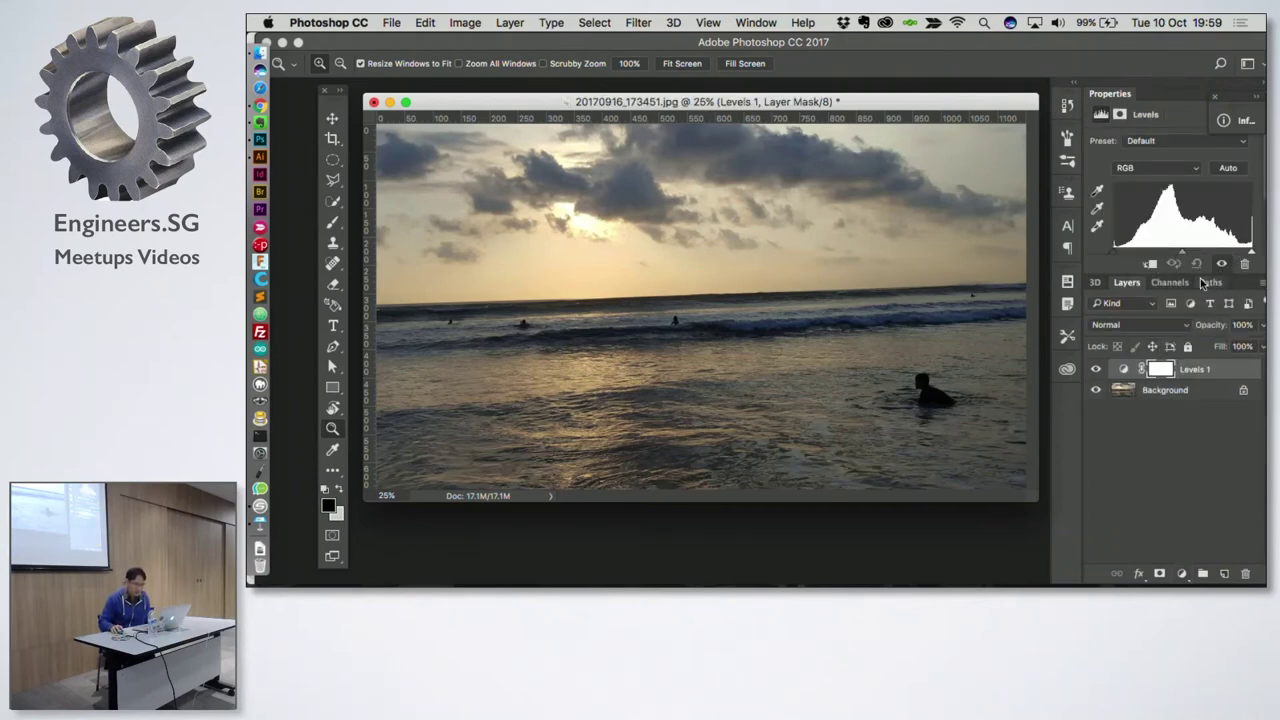
{"action": "left_click_drag", "start_coordinate": [1204, 274], "coordinate": [1204, 358]}
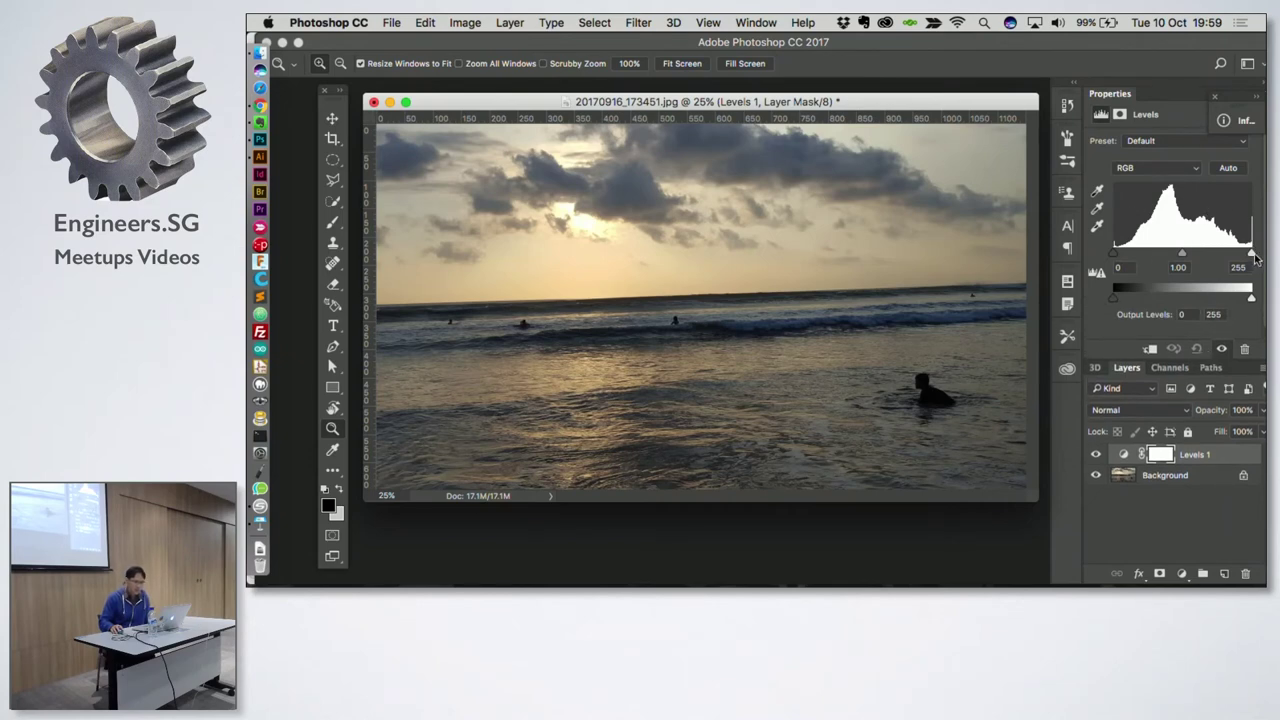
{"action": "left_click_drag", "start_coordinate": [1253, 256], "coordinate": [1155, 255]}
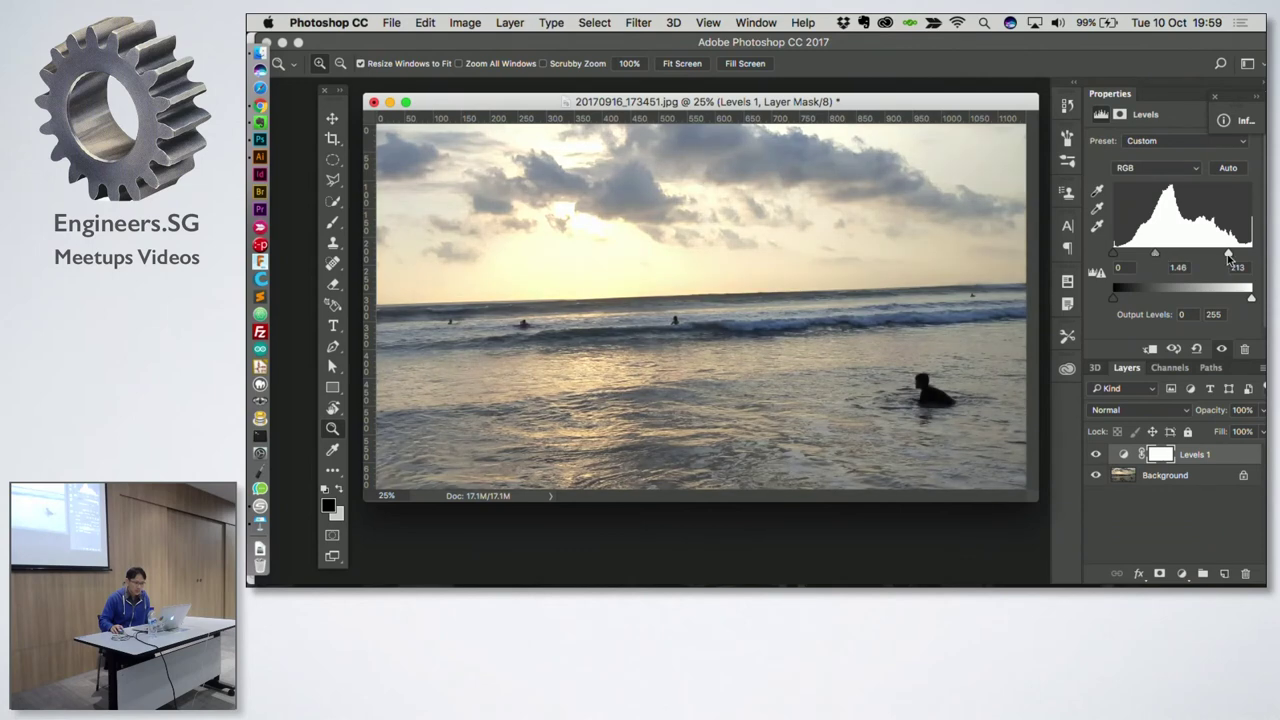
{"action": "left_click_drag", "start_coordinate": [1232, 255], "coordinate": [1141, 257]}
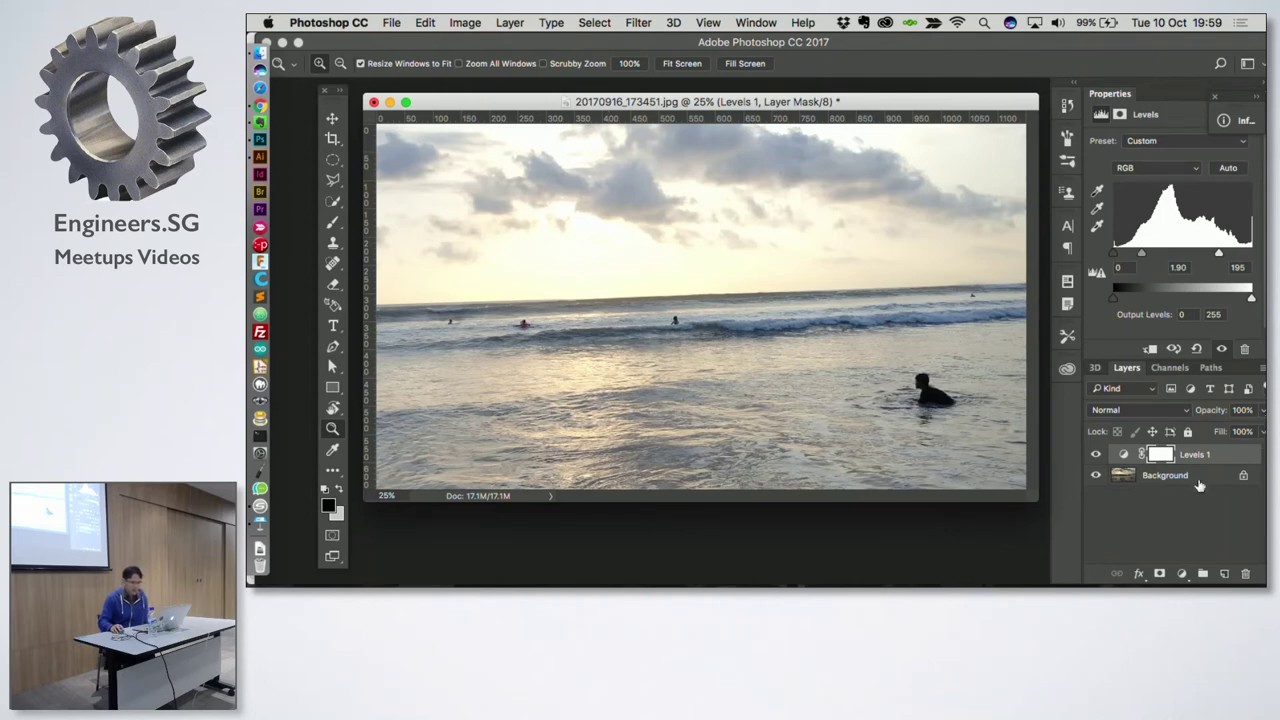
Step: Compare the photo with Levels 1 on and off, then delete Levels 1
{"action": "left_click", "coordinate": [1201, 512]}
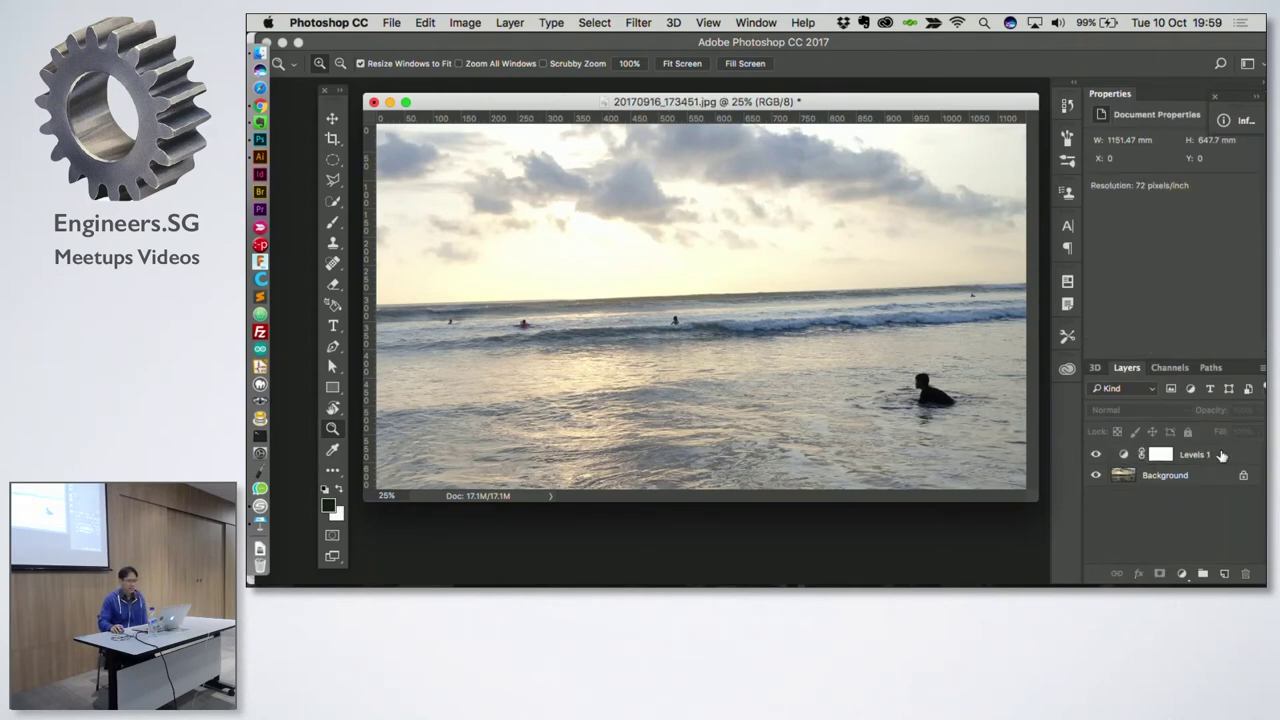
{"action": "left_click", "coordinate": [1097, 454]}
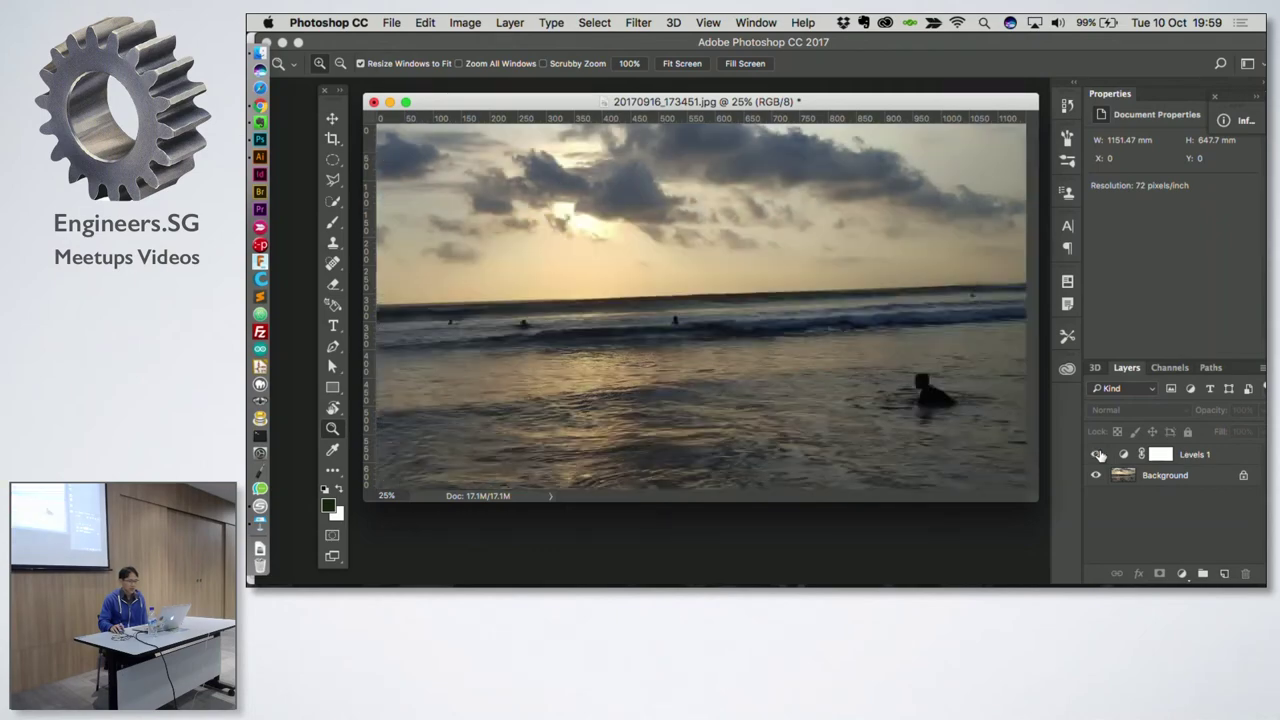
{"action": "left_click", "coordinate": [1097, 454]}
{"action": "left_click", "coordinate": [1097, 454]}
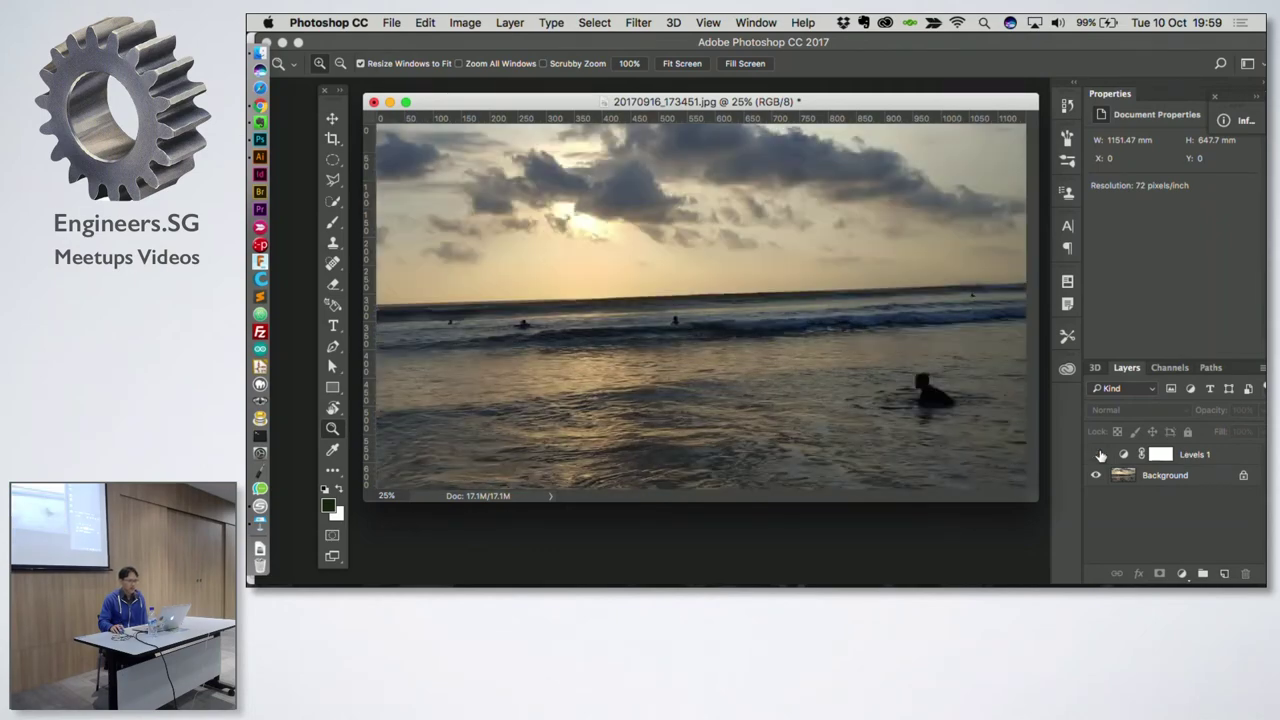
{"action": "left_click", "coordinate": [1097, 454]}
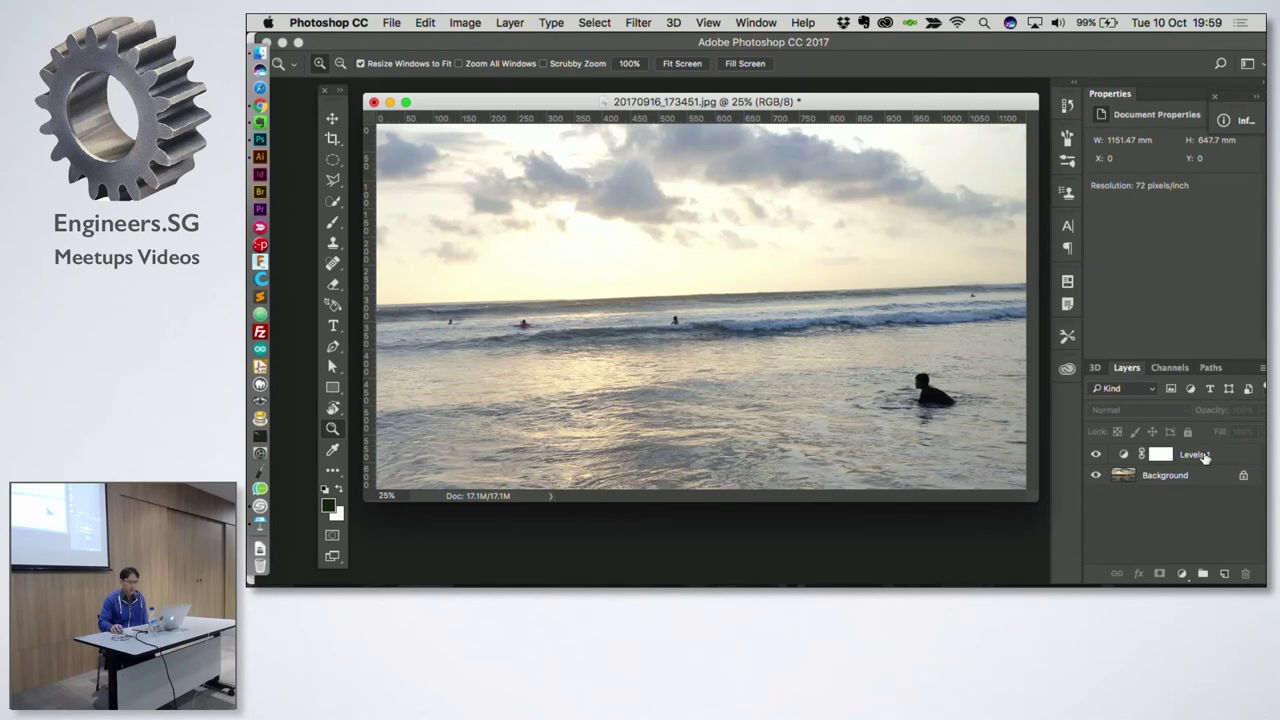
{"action": "left_click_drag", "start_coordinate": [1205, 457], "coordinate": [1248, 573]}
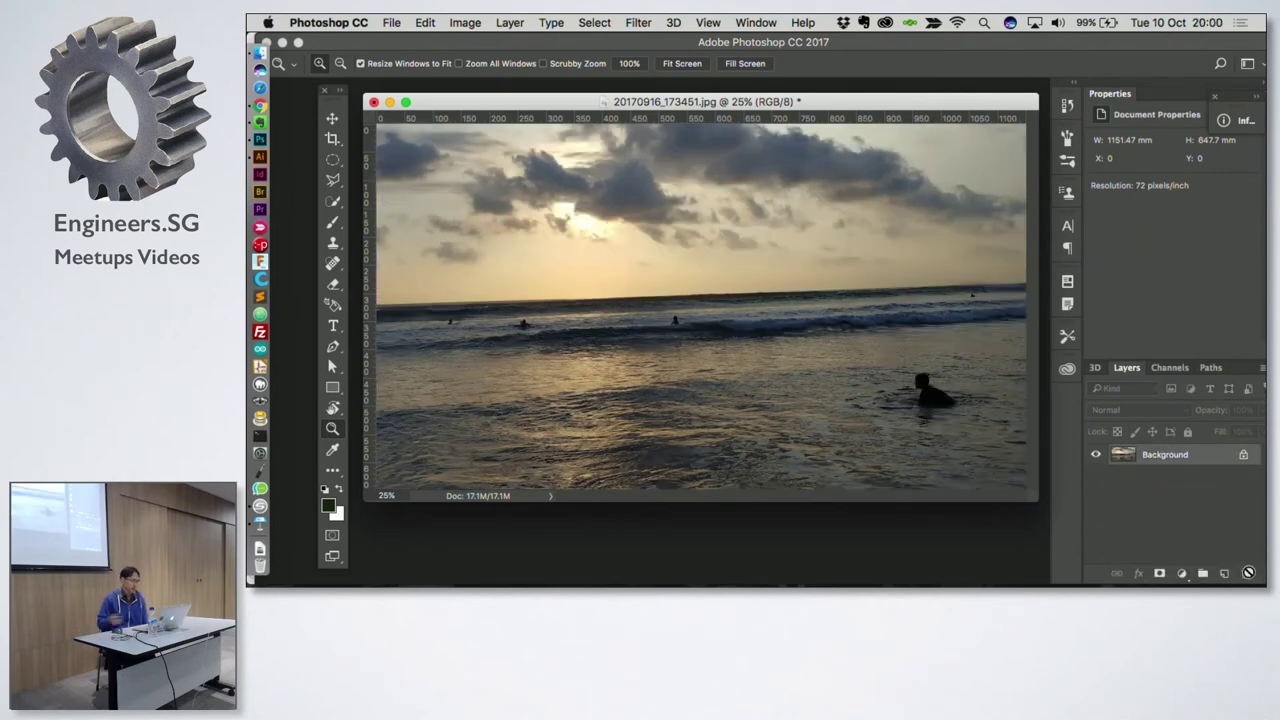
Step: Restore Levels 1 and paint black on its mask over the clouds across the top
{"action": "key", "text": "ctrl+z"}
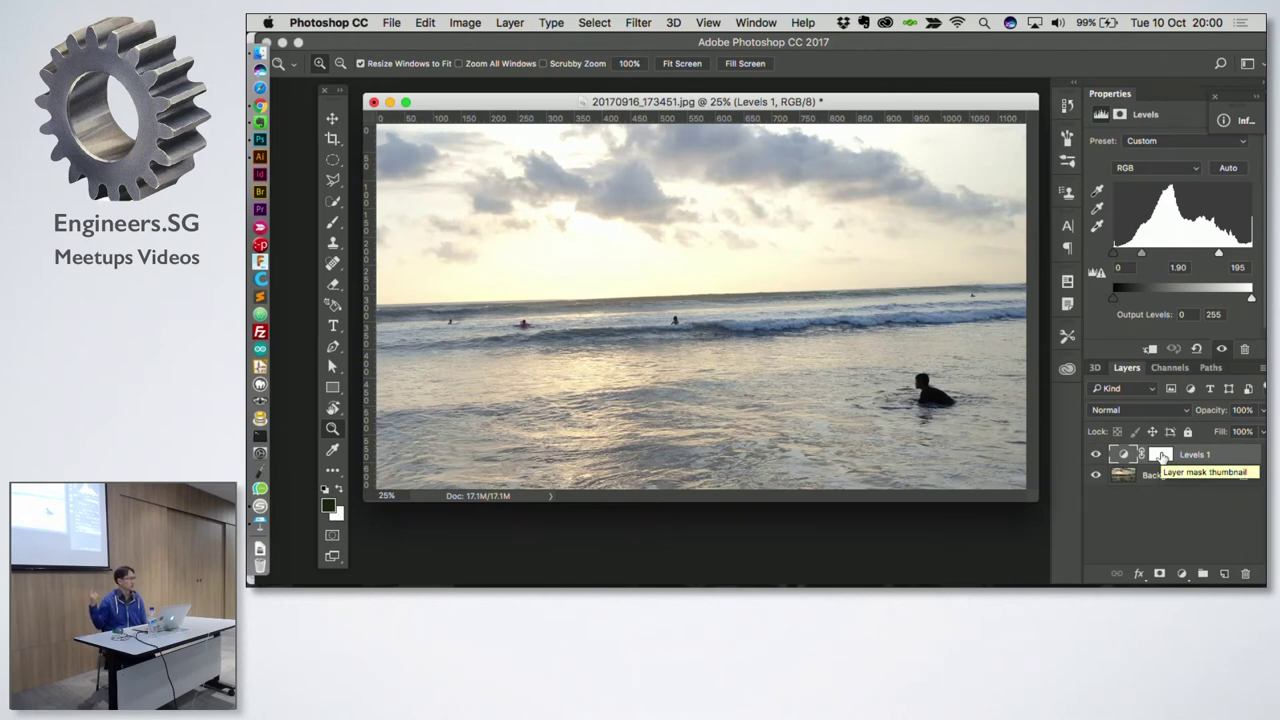
{"action": "left_click", "coordinate": [1161, 456]}
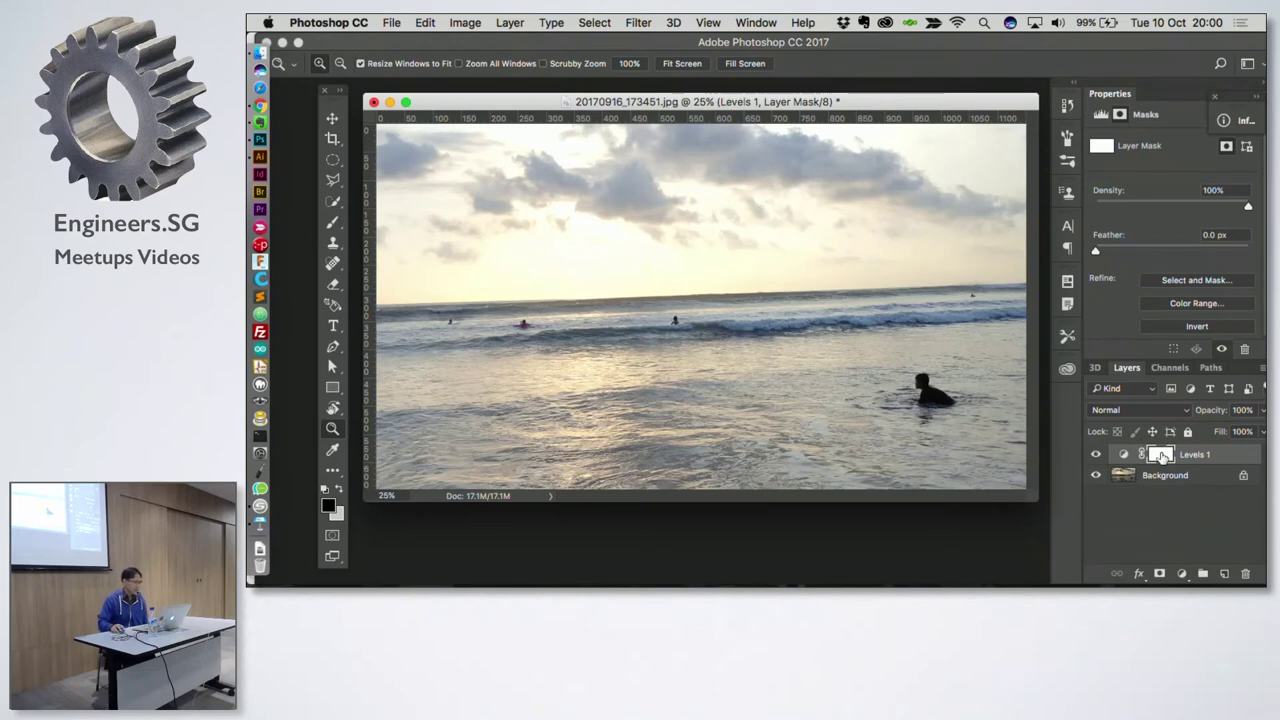
{"action": "left_click", "coordinate": [334, 223]}
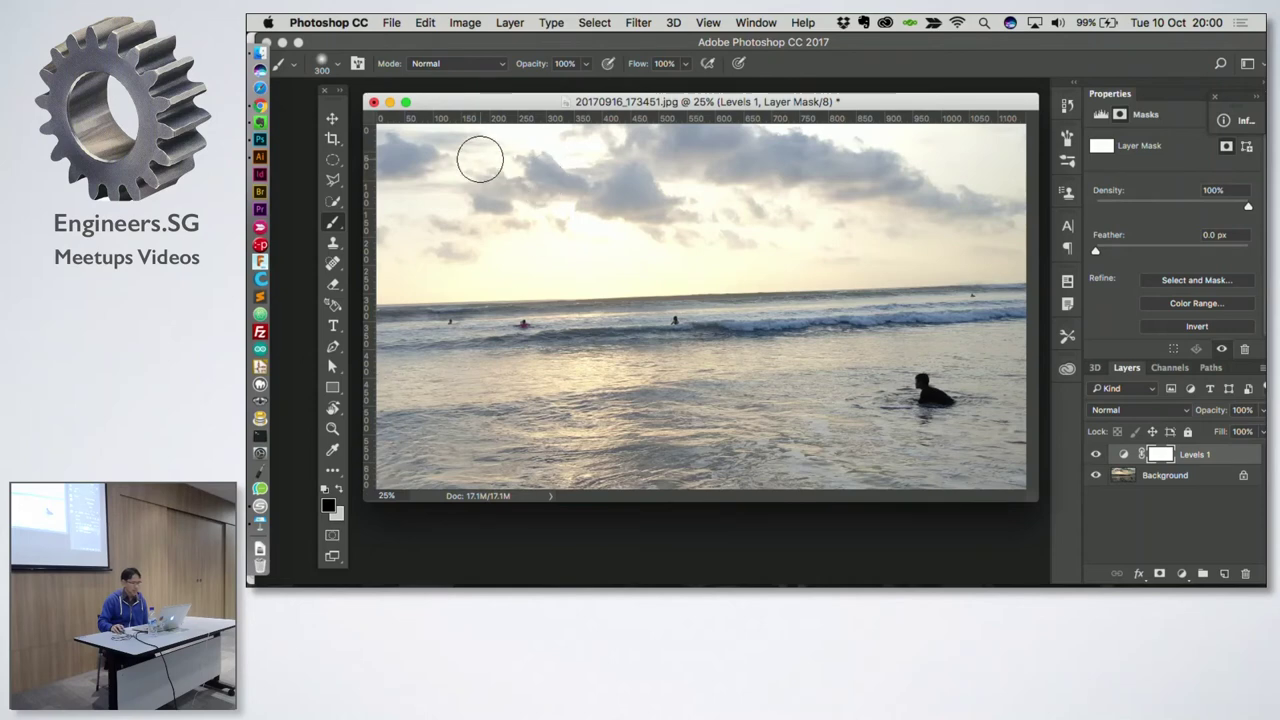
{"action": "mouse_move", "coordinate": [480, 157]}
{"action": "left_mouse_down"}
{"action": "mouse_move", "coordinate": [840, 150]}
{"action": "mouse_move", "coordinate": [355, 142]}
{"action": "mouse_move", "coordinate": [391, 277]}
{"action": "mouse_move", "coordinate": [664, 281]}
{"action": "mouse_move", "coordinate": [986, 260]}
{"action": "mouse_move", "coordinate": [731, 254]}
{"action": "mouse_move", "coordinate": [908, 195]}
{"action": "left_mouse_up"}
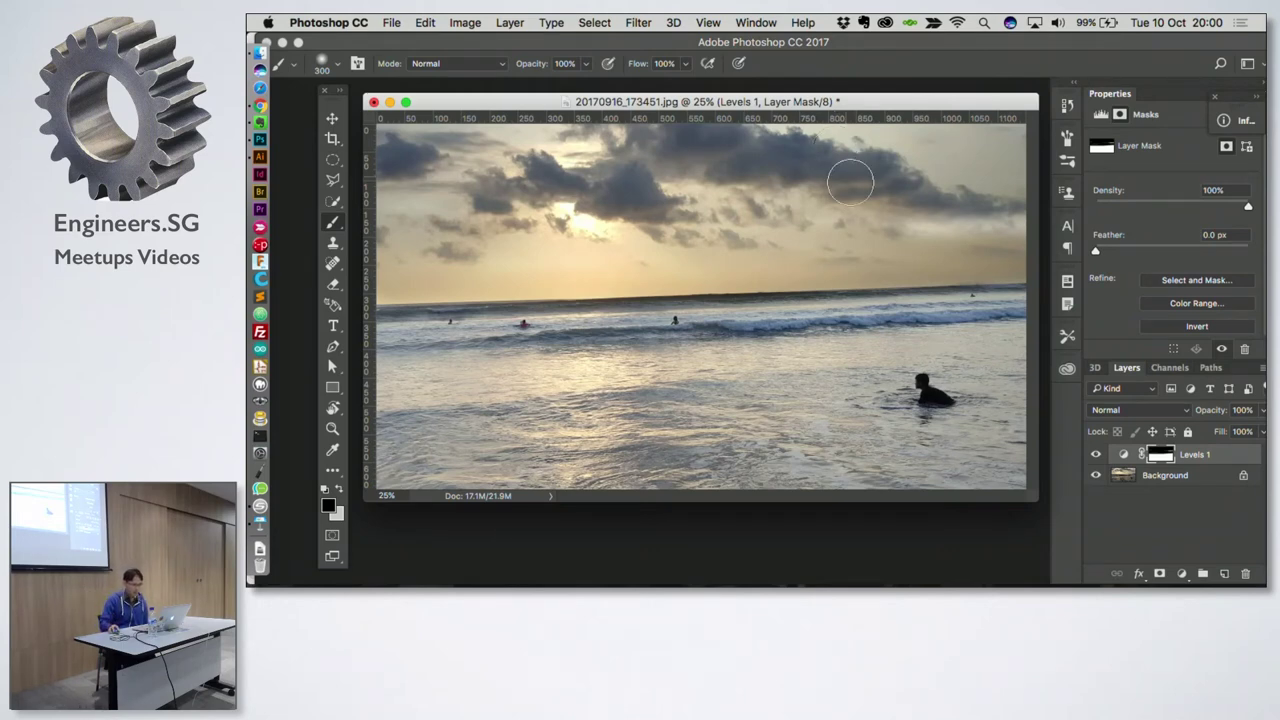
{"action": "left_click_drag", "start_coordinate": [851, 181], "coordinate": [1020, 227]}
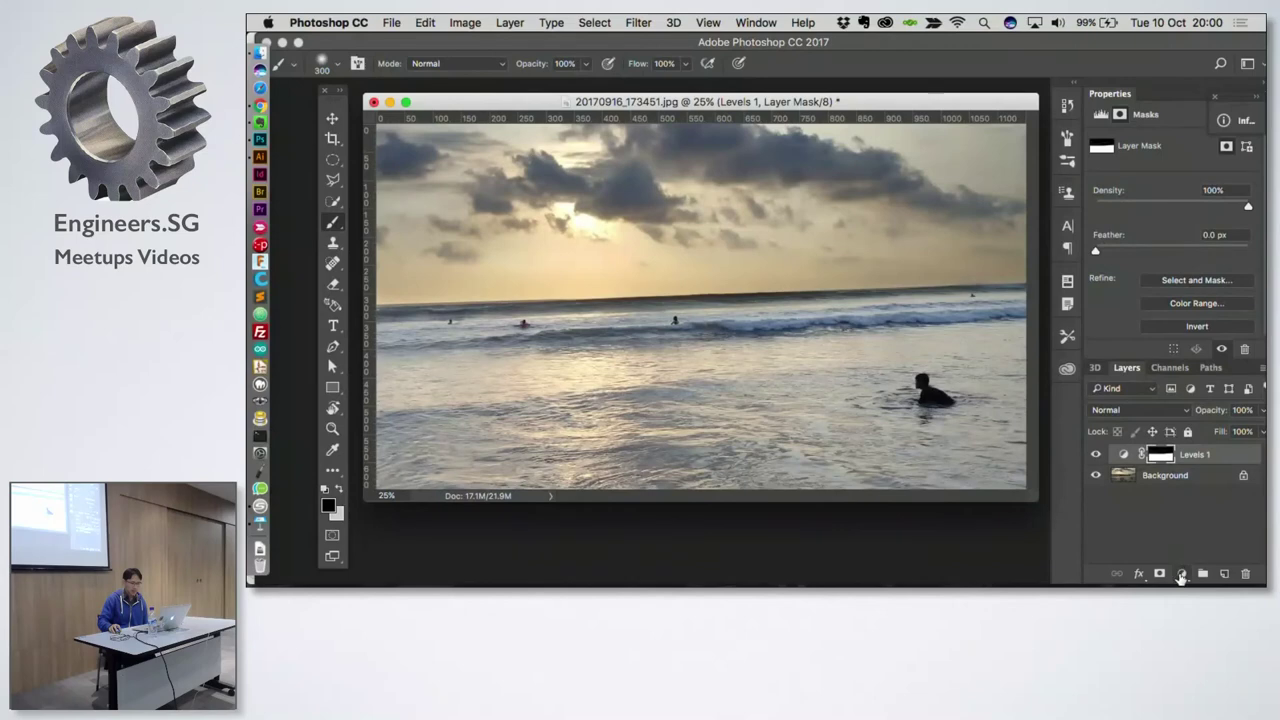
Step: Add a Hue/Saturation adjustment with Saturation +62 and select its layer mask
{"action": "left_click", "coordinate": [1181, 573]}
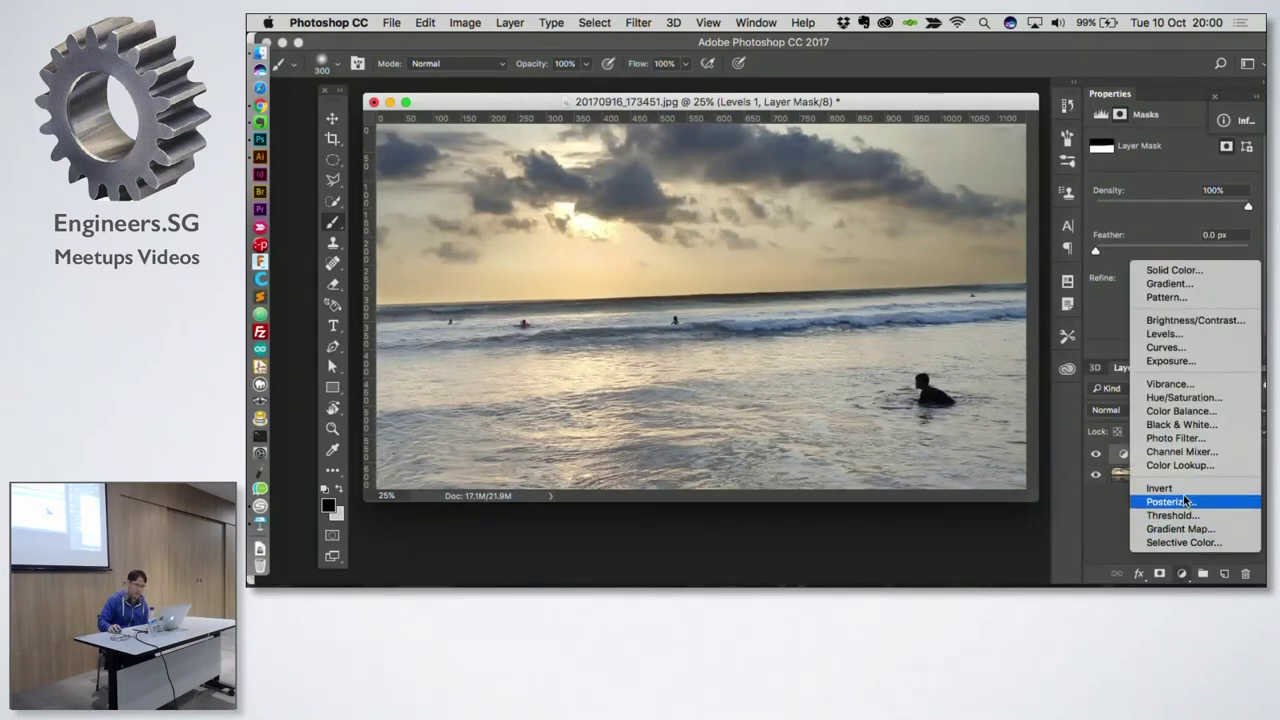
{"action": "left_click", "coordinate": [1190, 399]}
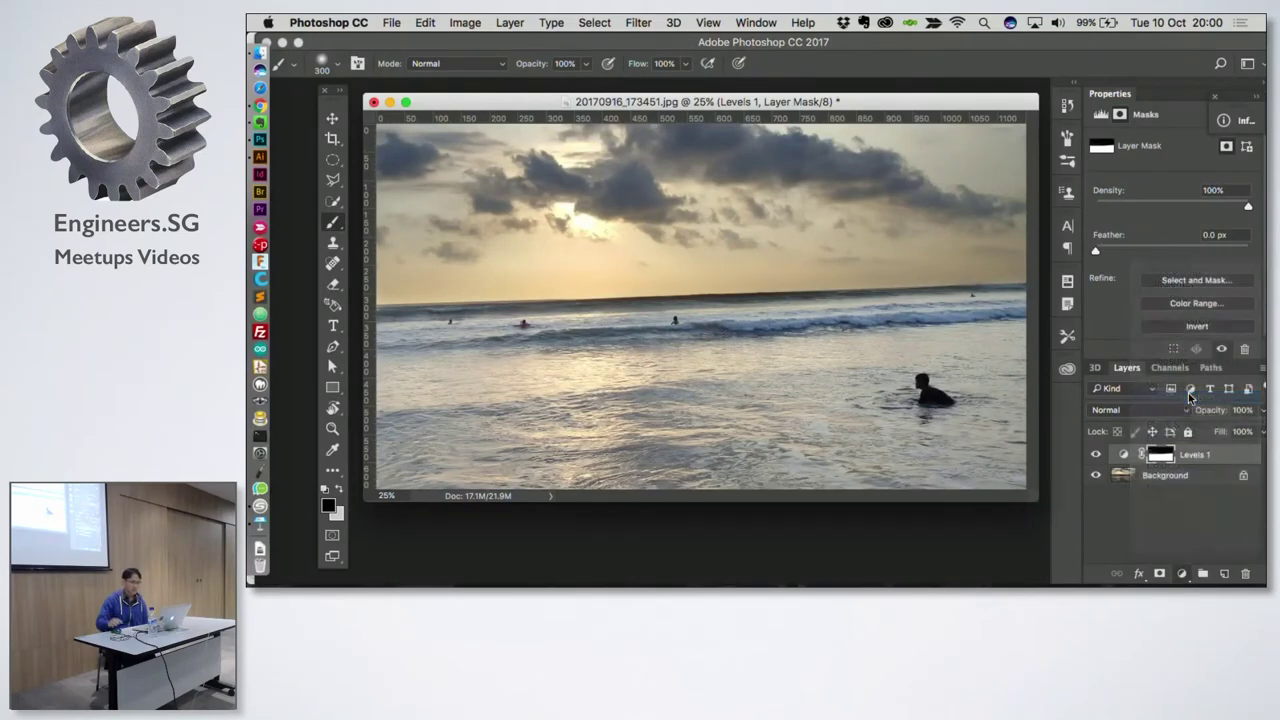
{"action": "left_click_drag", "start_coordinate": [1104, 218], "coordinate": [1148, 215]}
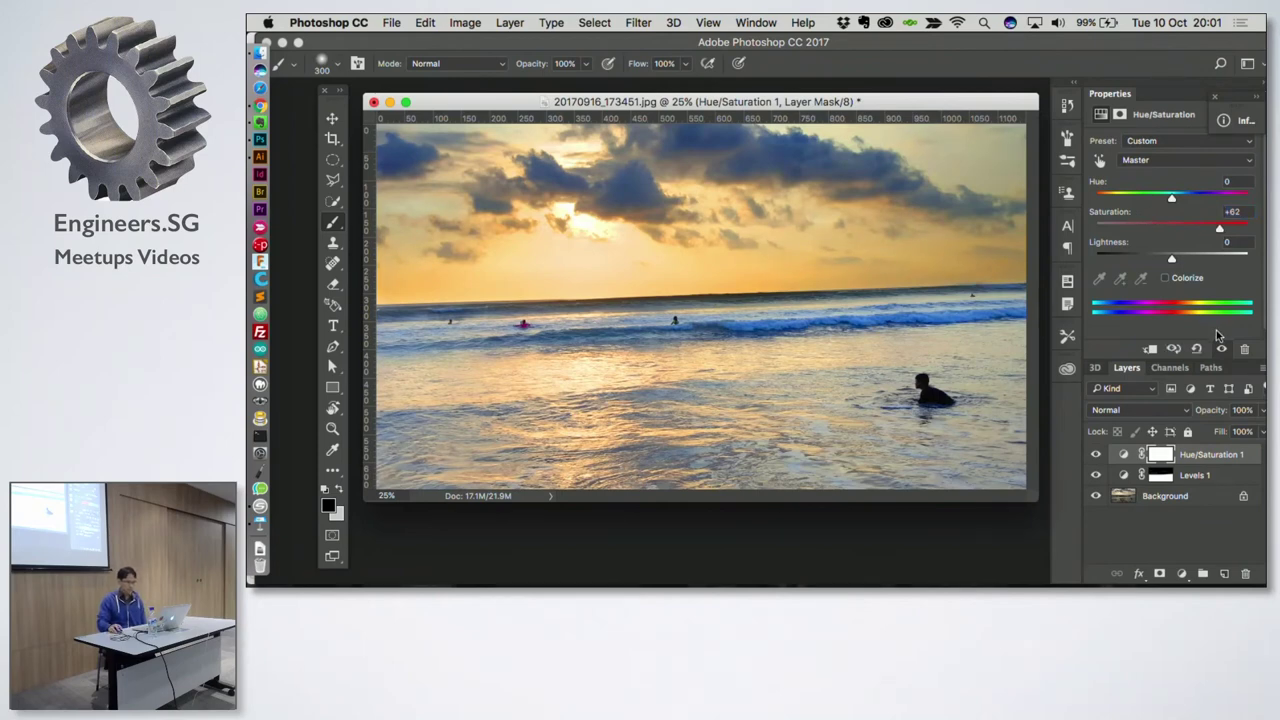
{"action": "left_click", "coordinate": [1160, 455]}
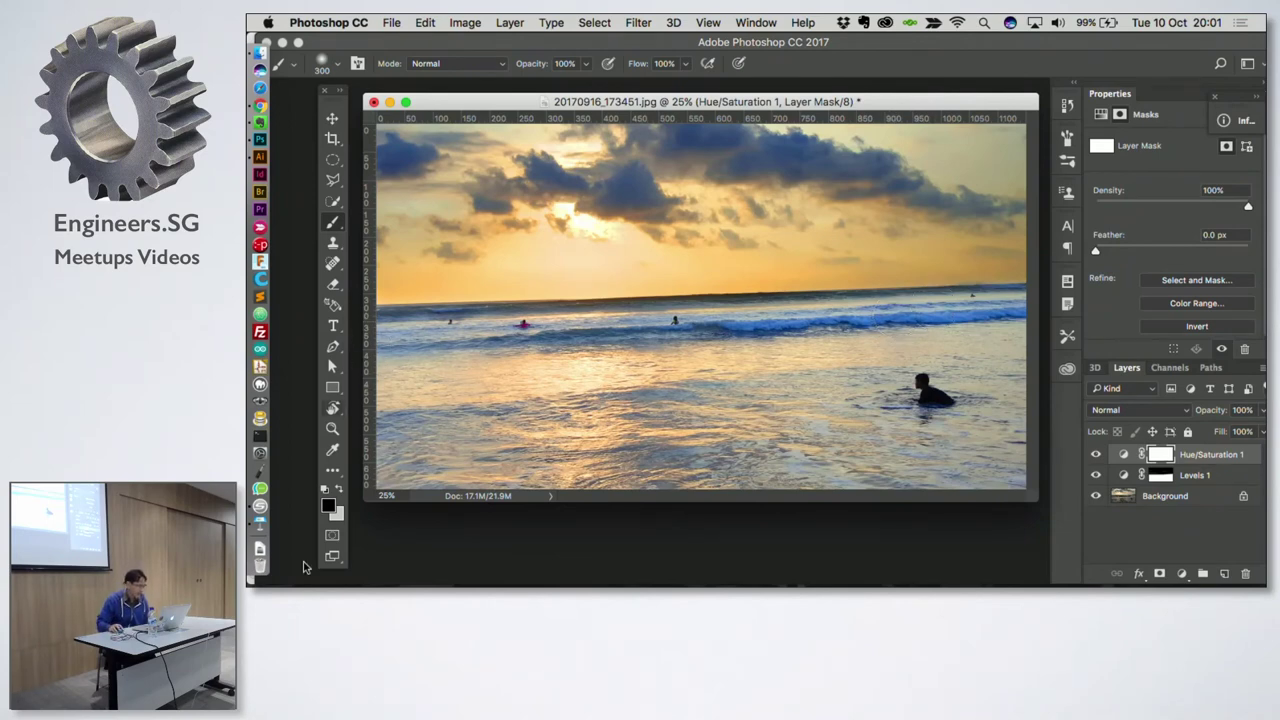
Step: Paint black on the Hue/Saturation mask over a band of the waves
{"action": "left_click", "coordinate": [328, 507]}
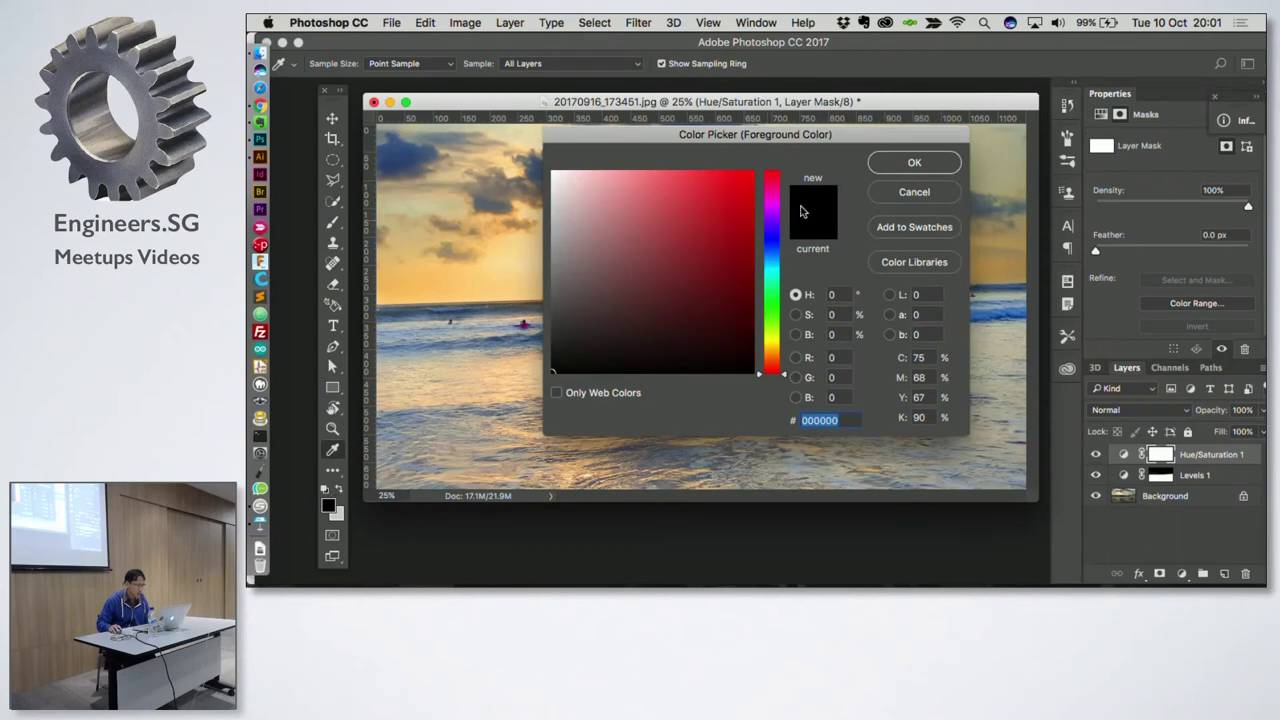
{"action": "left_click", "coordinate": [893, 165]}
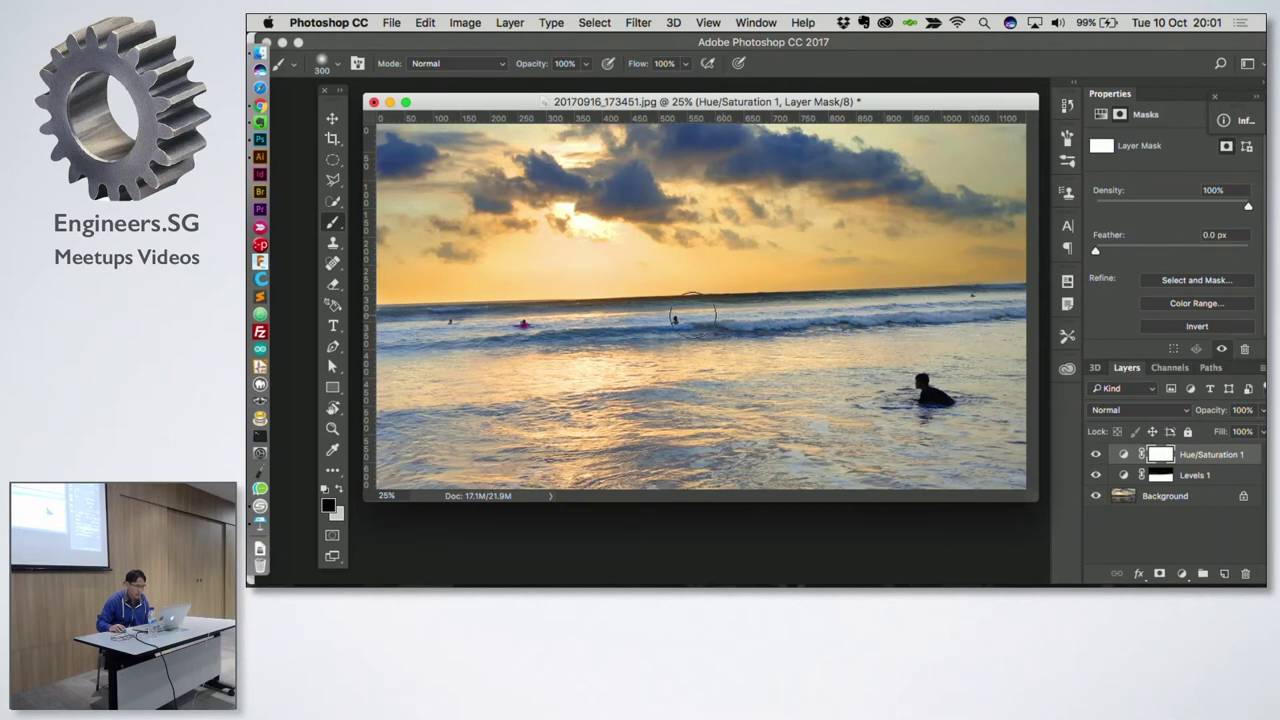
{"action": "left_click_drag", "start_coordinate": [492, 328], "coordinate": [376, 338]}
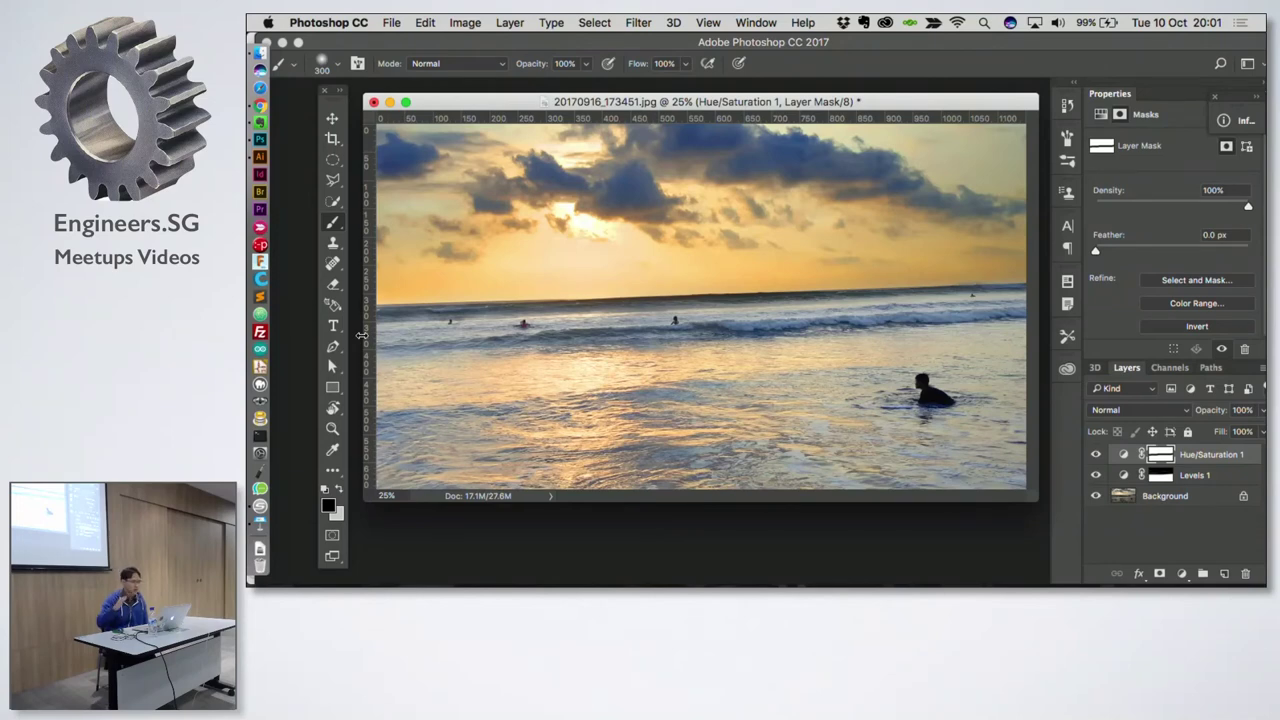
Step: Change the foreground colour to mid-grey, then to white (ffffff)
{"action": "left_click", "coordinate": [327, 508]}
{"action": "left_click_drag", "start_coordinate": [577, 292], "coordinate": [534, 280]}
{"action": "left_click", "coordinate": [916, 163]}
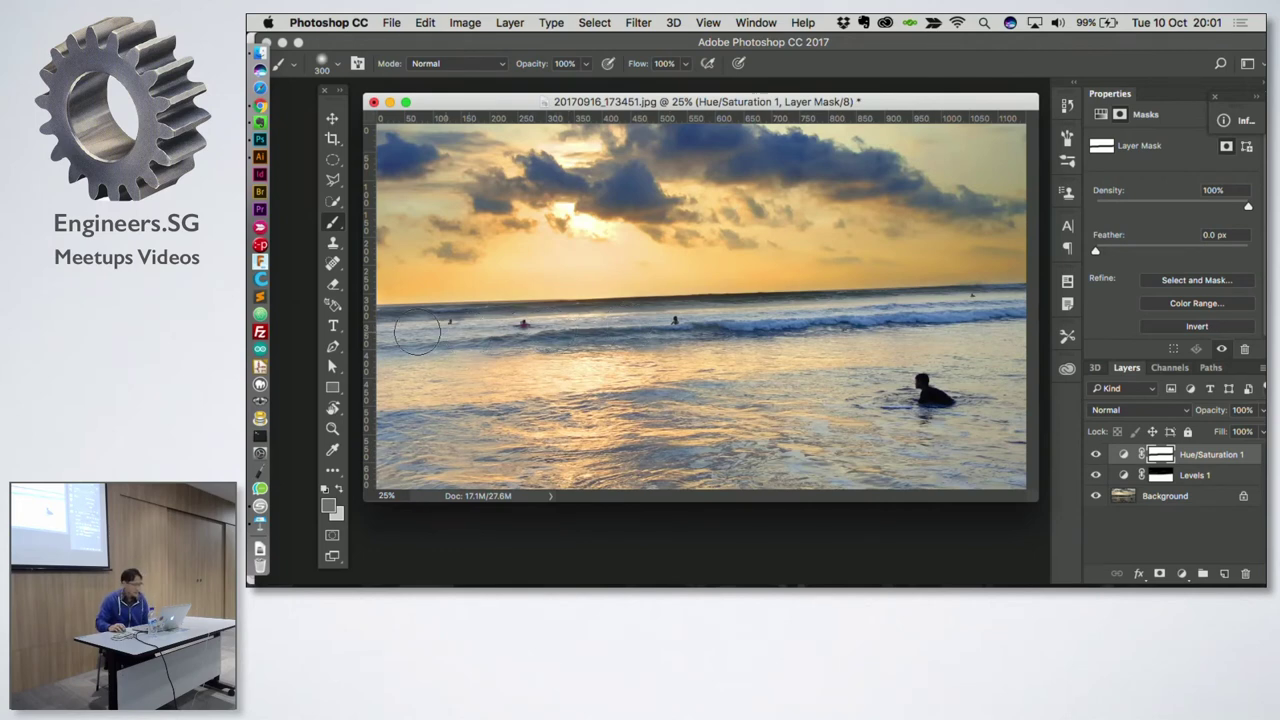
{"action": "left_click", "coordinate": [327, 505]}
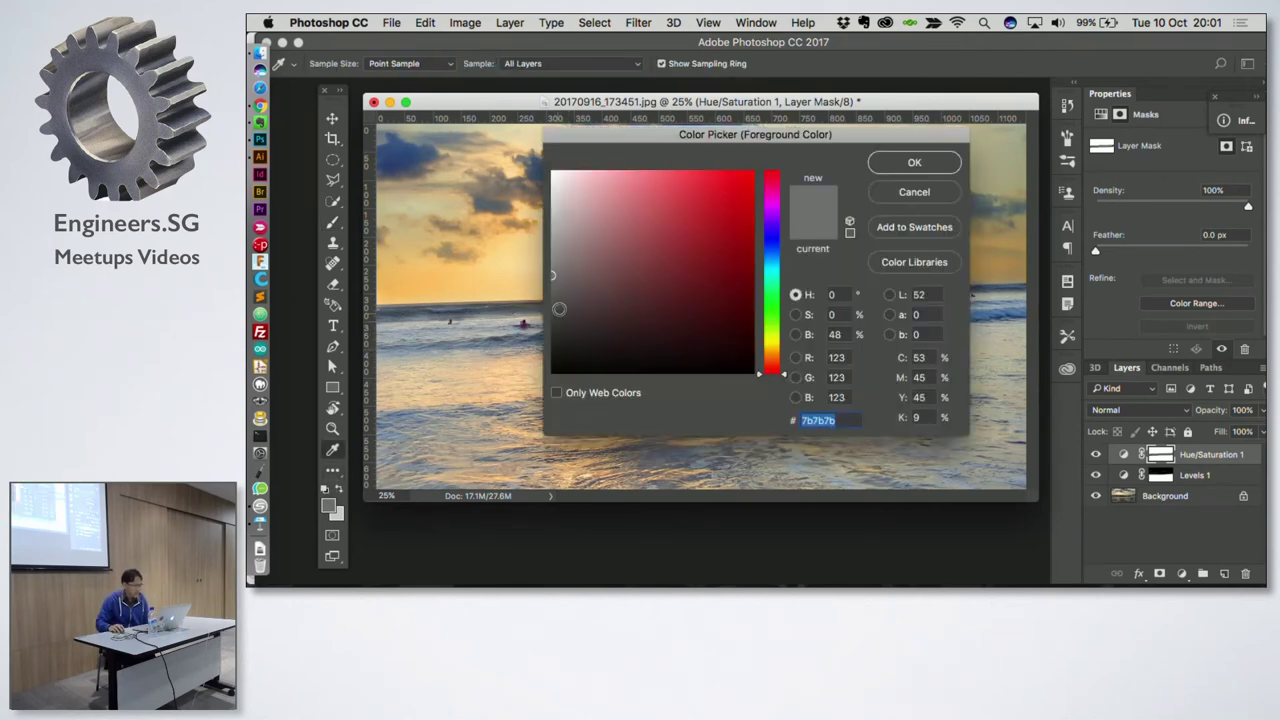
{"action": "type", "text": "ffffff"}
{"action": "left_click", "coordinate": [914, 162]}
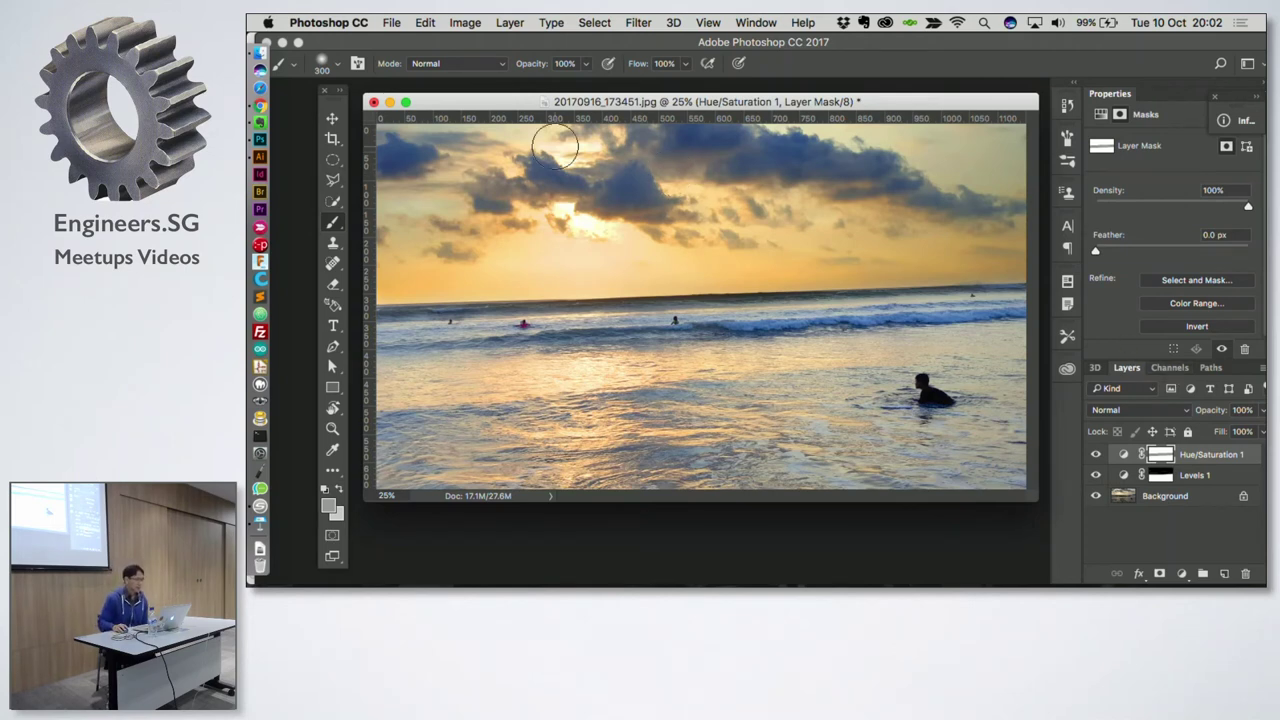
{"action": "left_click", "coordinate": [393, 22]}
{"action": "mouse_move", "coordinate": [425, 102]}
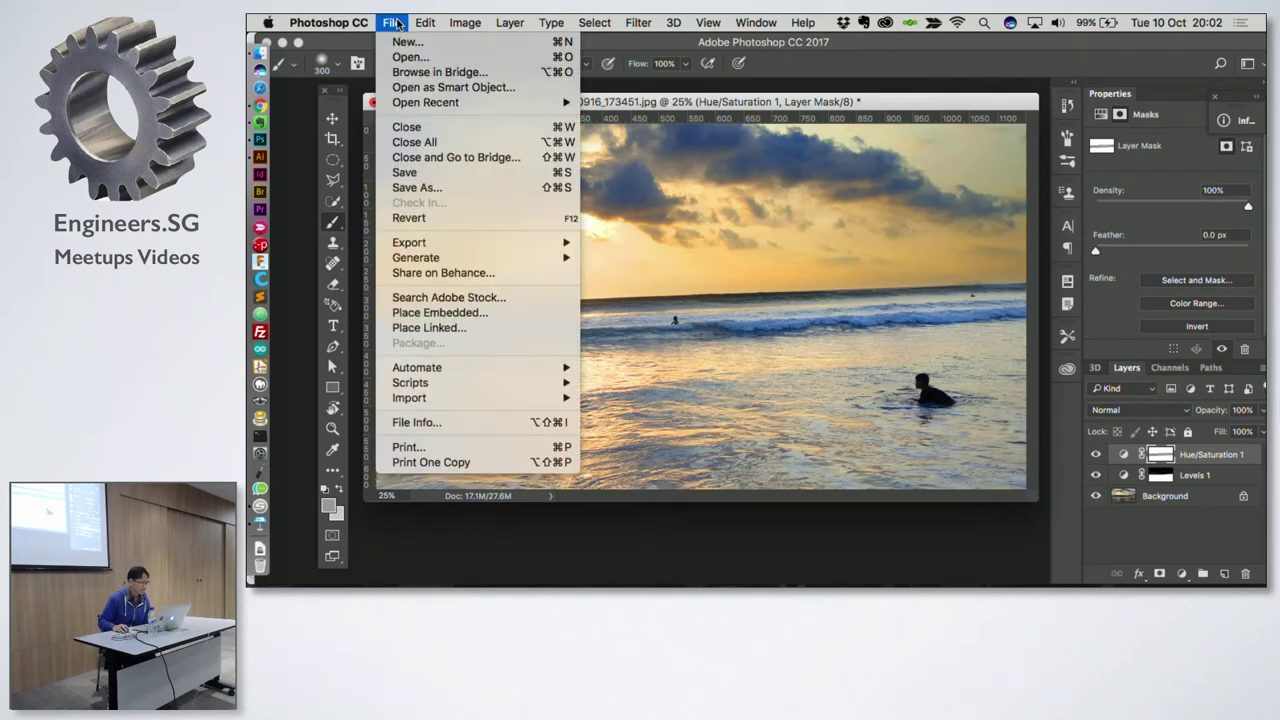
Step: Open girl_gaussian_blur.jpg from the Creative Crew (Local) Fun With Filters folder
{"action": "left_click", "coordinate": [425, 62]}
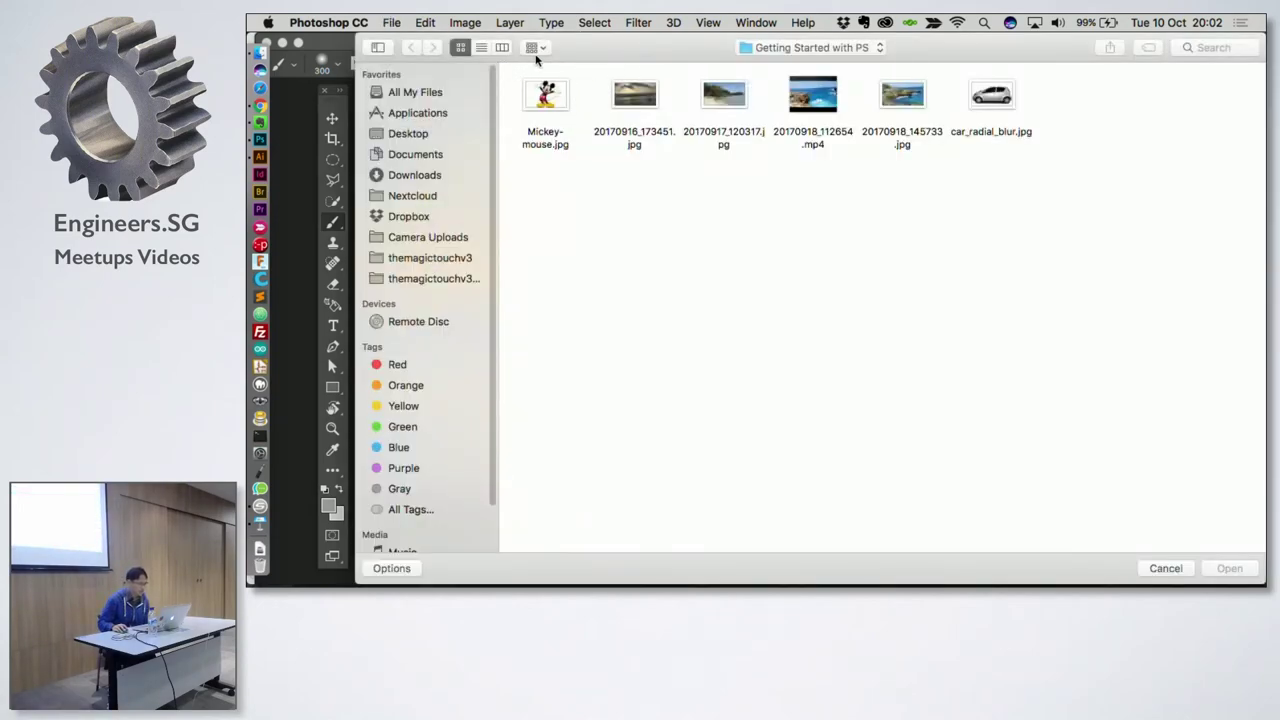
{"action": "left_click", "coordinate": [785, 48]}
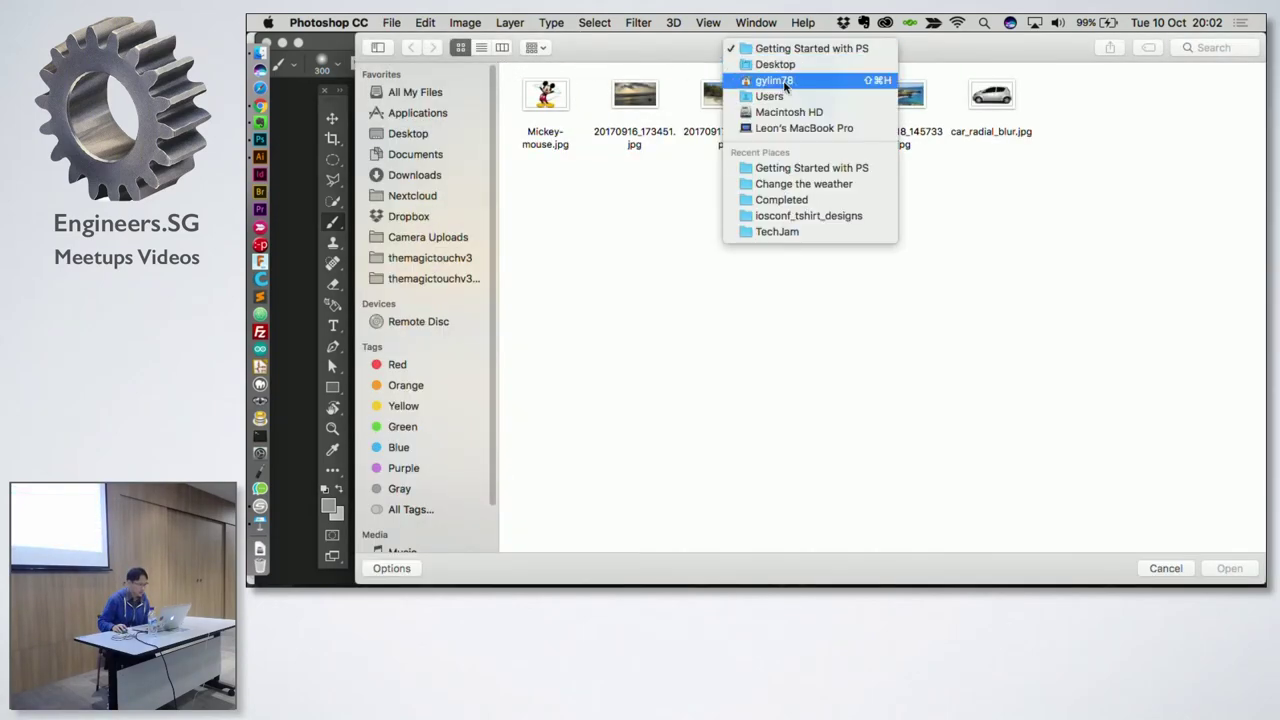
{"action": "left_click", "coordinate": [818, 184]}
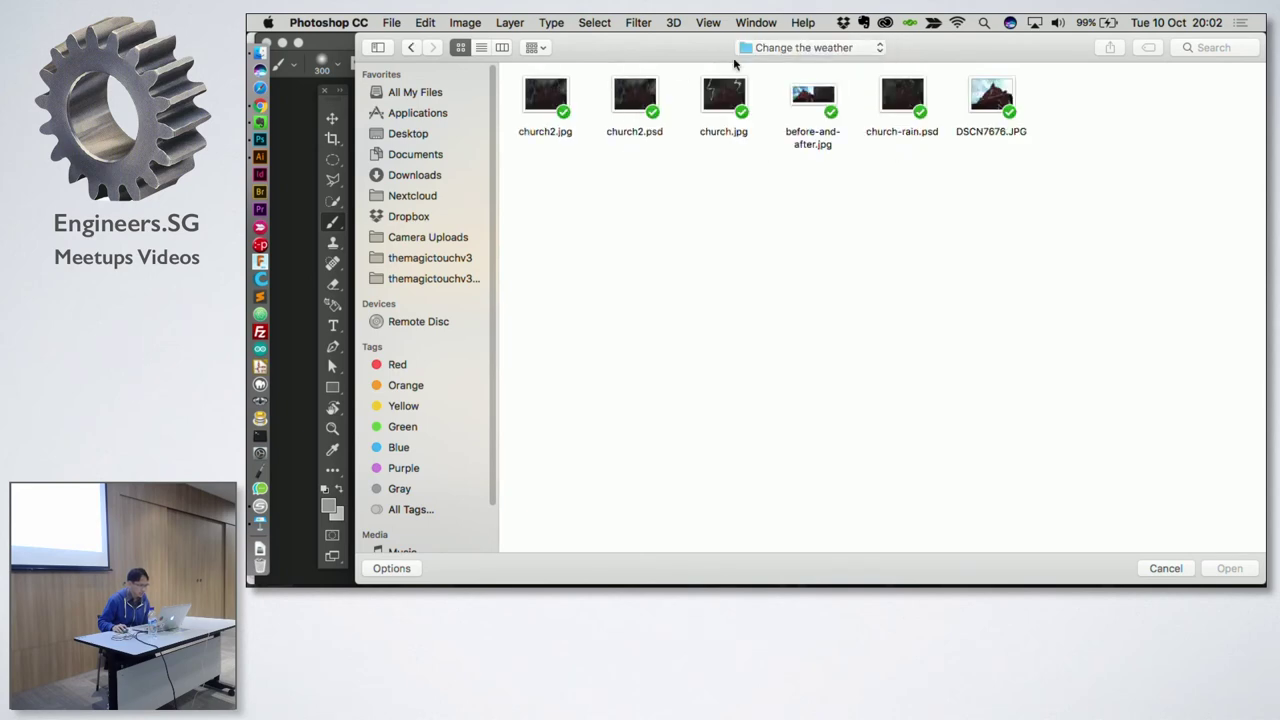
{"action": "left_click", "coordinate": [770, 53]}
{"action": "left_click", "coordinate": [771, 65]}
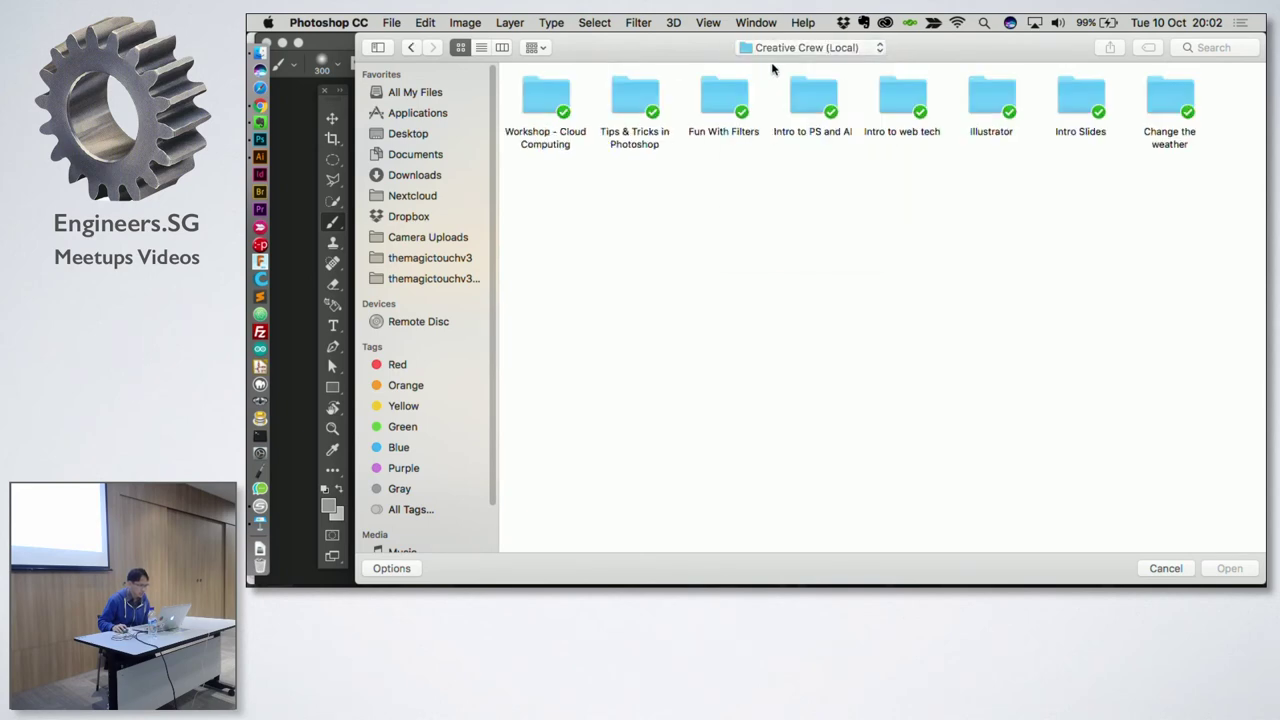
{"action": "double_click", "coordinate": [720, 105]}
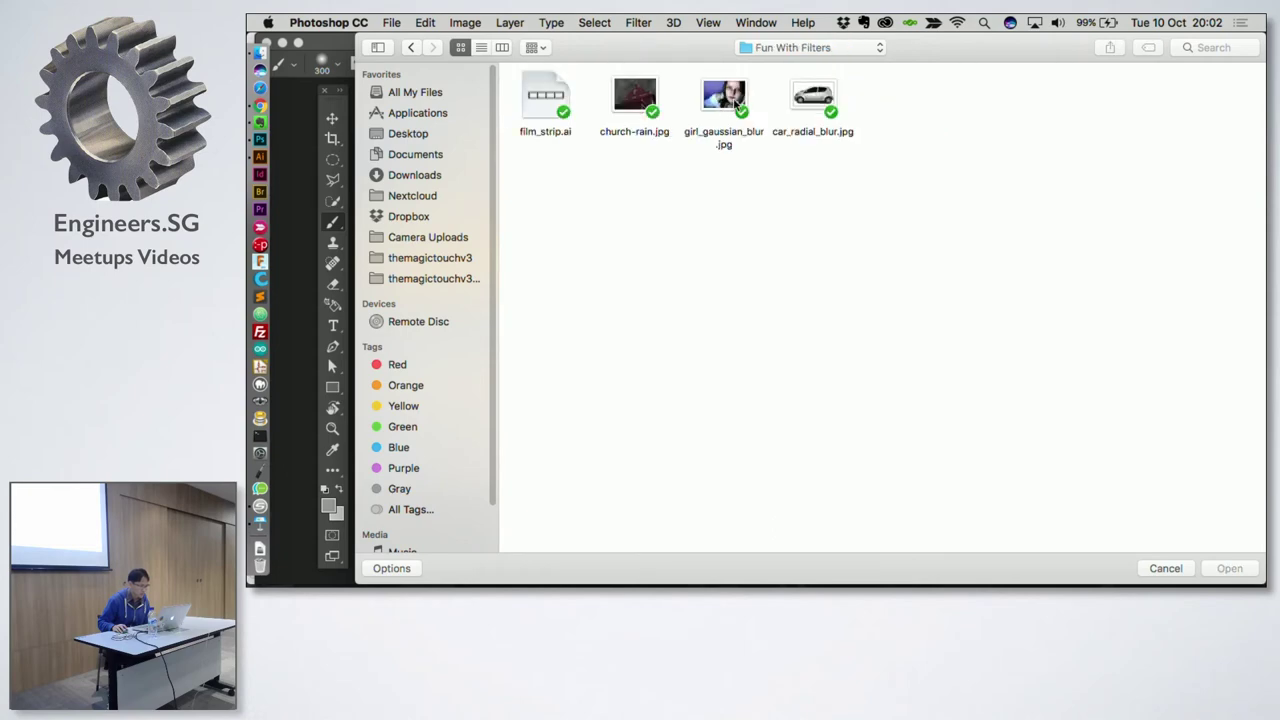
{"action": "double_click", "coordinate": [736, 97]}
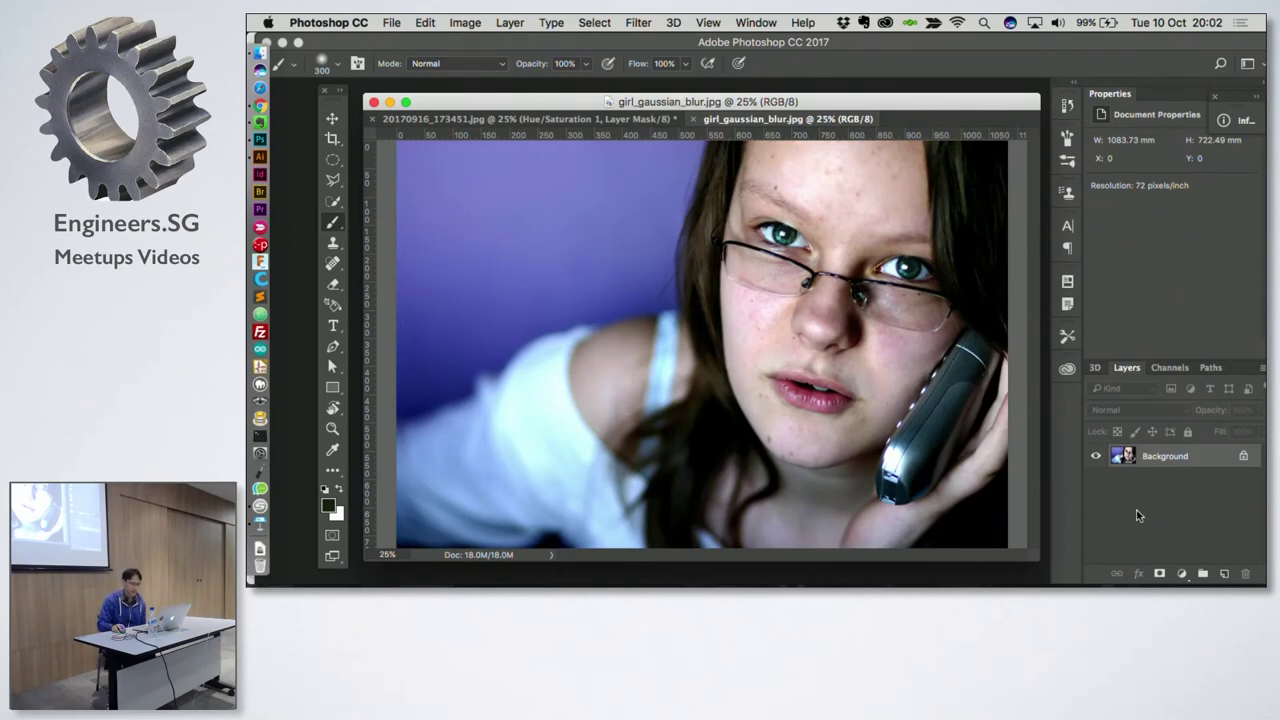
Step: Add a Black & White adjustment layer, target its mask, and zoom in on the eyes
{"action": "left_click", "coordinate": [1180, 575]}
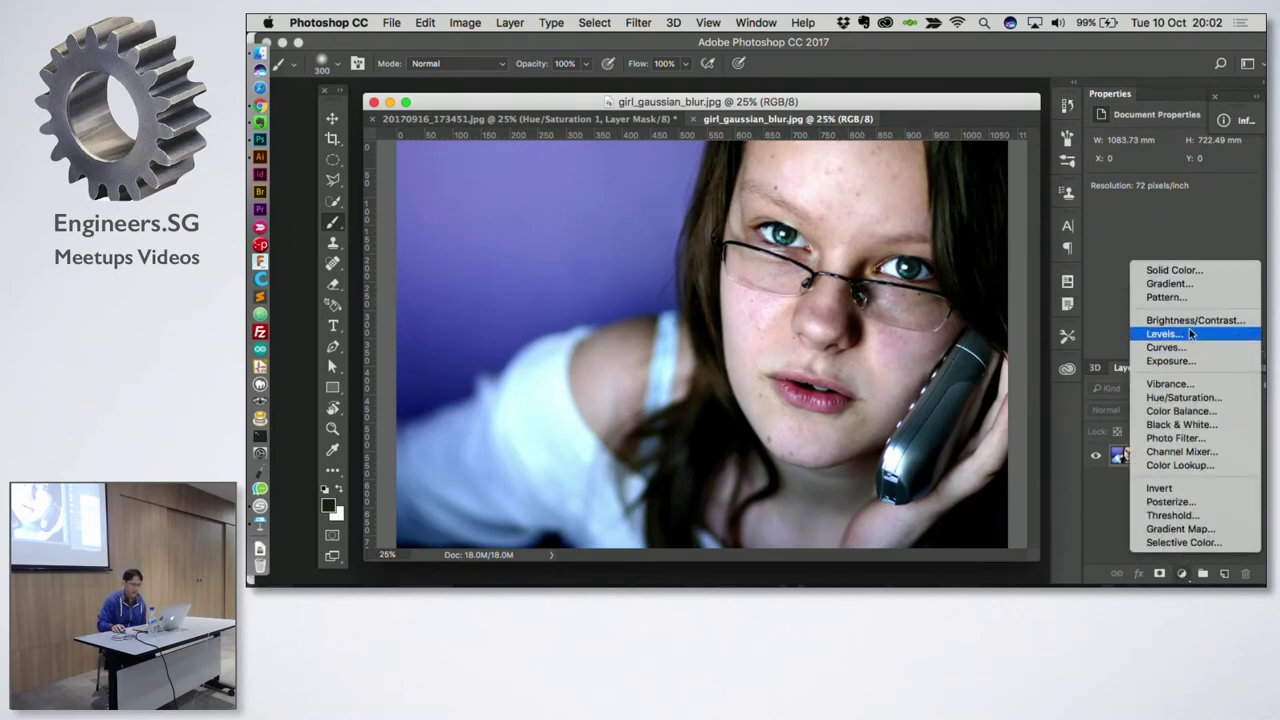
{"action": "left_click", "coordinate": [1190, 426]}
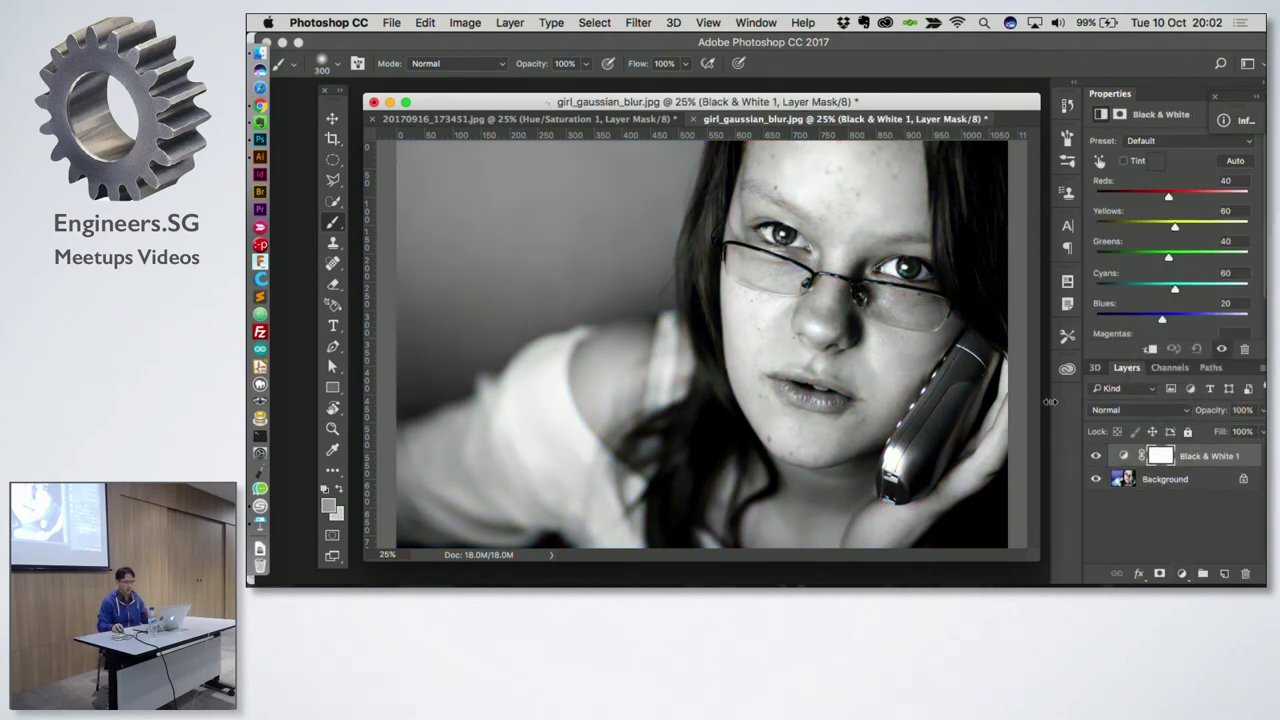
{"action": "left_click", "coordinate": [1163, 464]}
{"action": "key", "text": "z"}
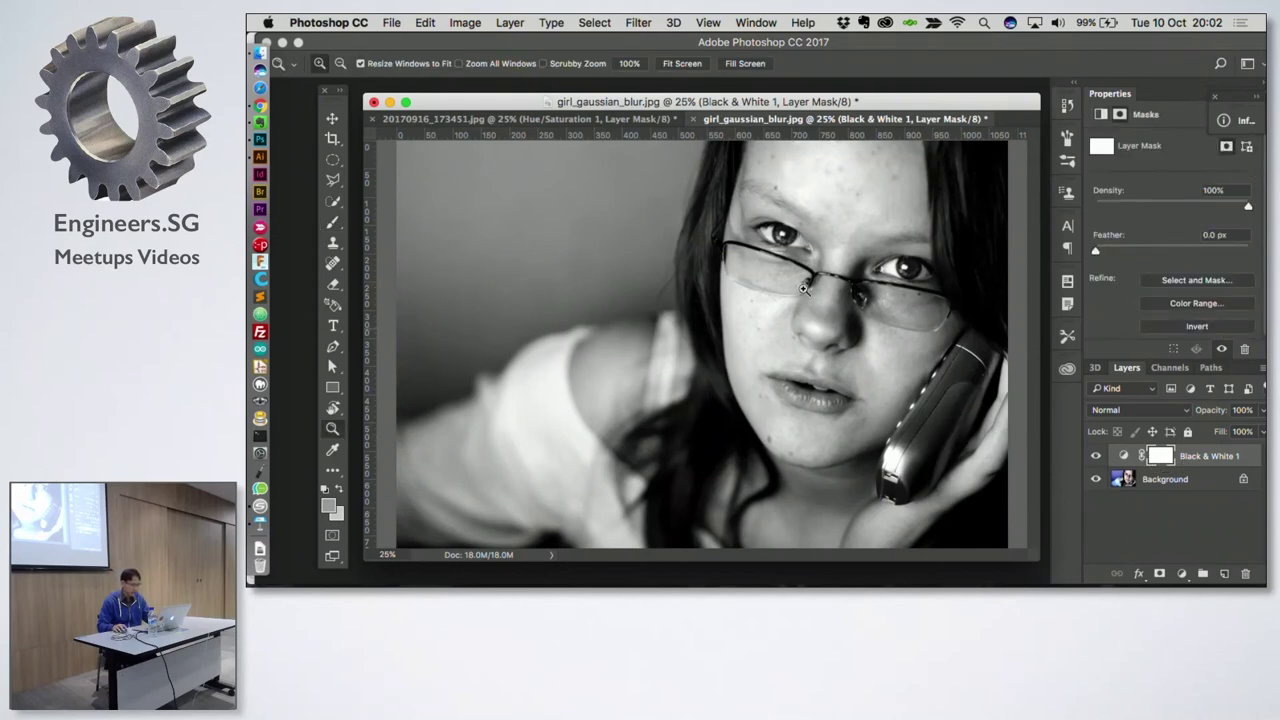
{"action": "left_click_drag", "start_coordinate": [725, 180], "coordinate": [1015, 343]}
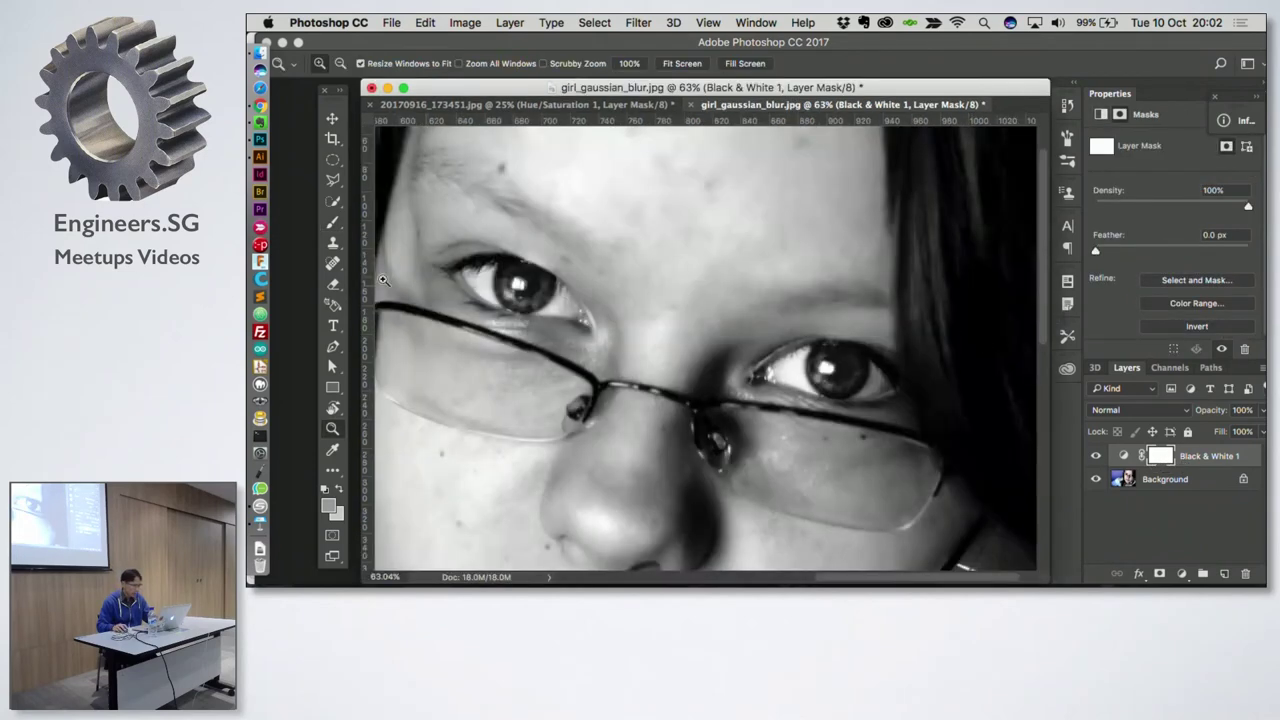
Step: Brush black over both eyes to restore their teal colour, then zoom back out
{"action": "left_click", "coordinate": [333, 222]}
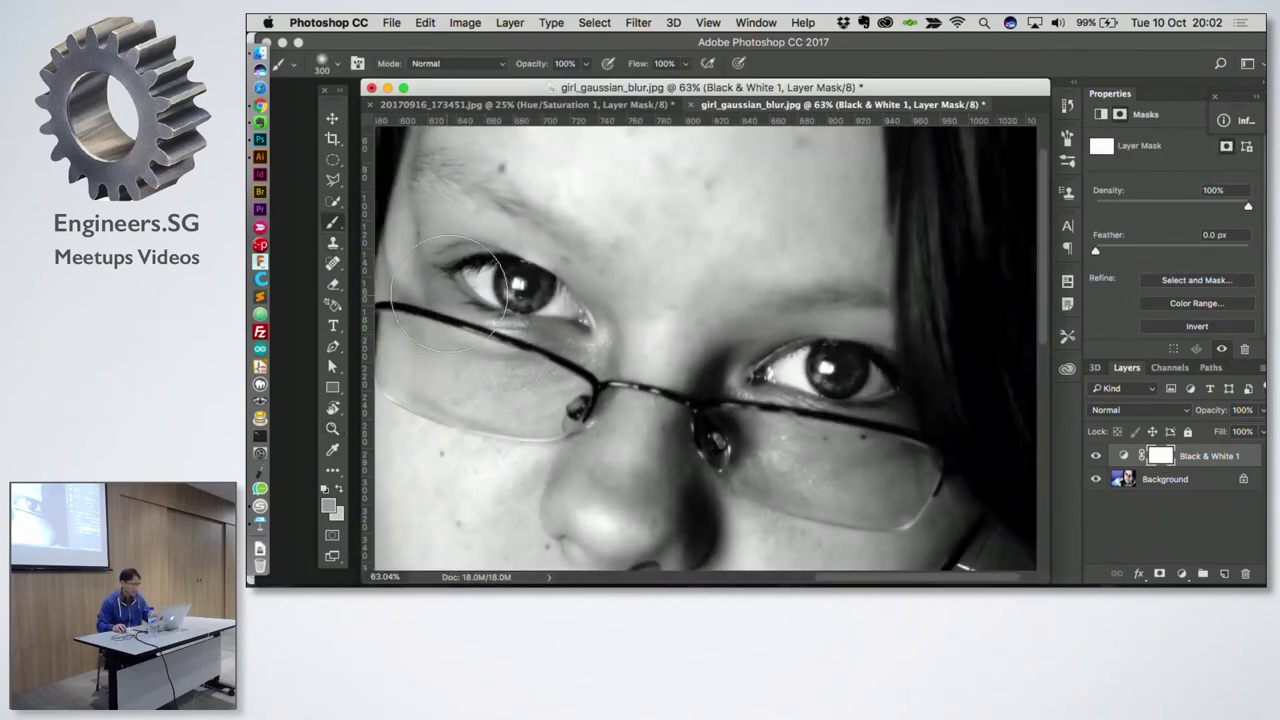
{"action": "left_click", "coordinate": [329, 507]}
{"action": "left_click_drag", "start_coordinate": [552, 242], "coordinate": [437, 467]}
{"action": "left_click", "coordinate": [936, 162]}
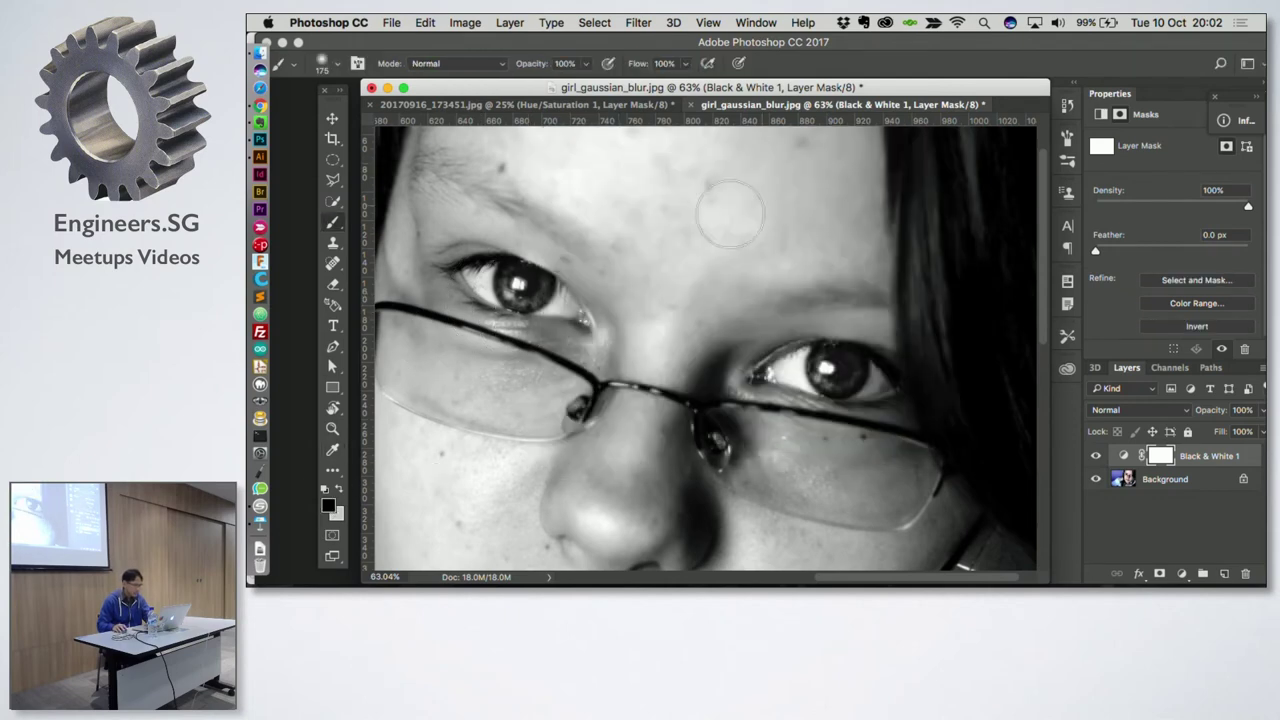
{"action": "left_click_drag", "start_coordinate": [512, 280], "coordinate": [532, 272]}
{"action": "left_click_drag", "start_coordinate": [815, 366], "coordinate": [838, 366]}
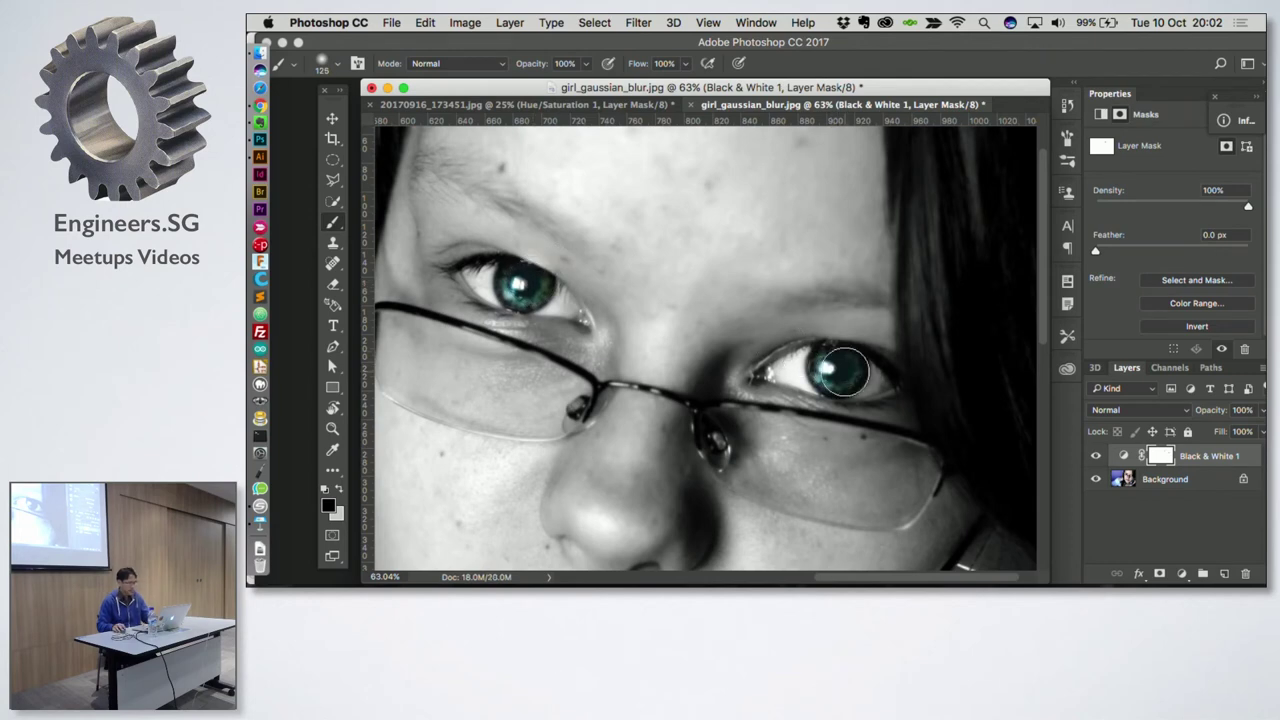
{"action": "key", "text": "z"}
{"action": "left_click", "coordinate": [700, 366], "text": "alt"}
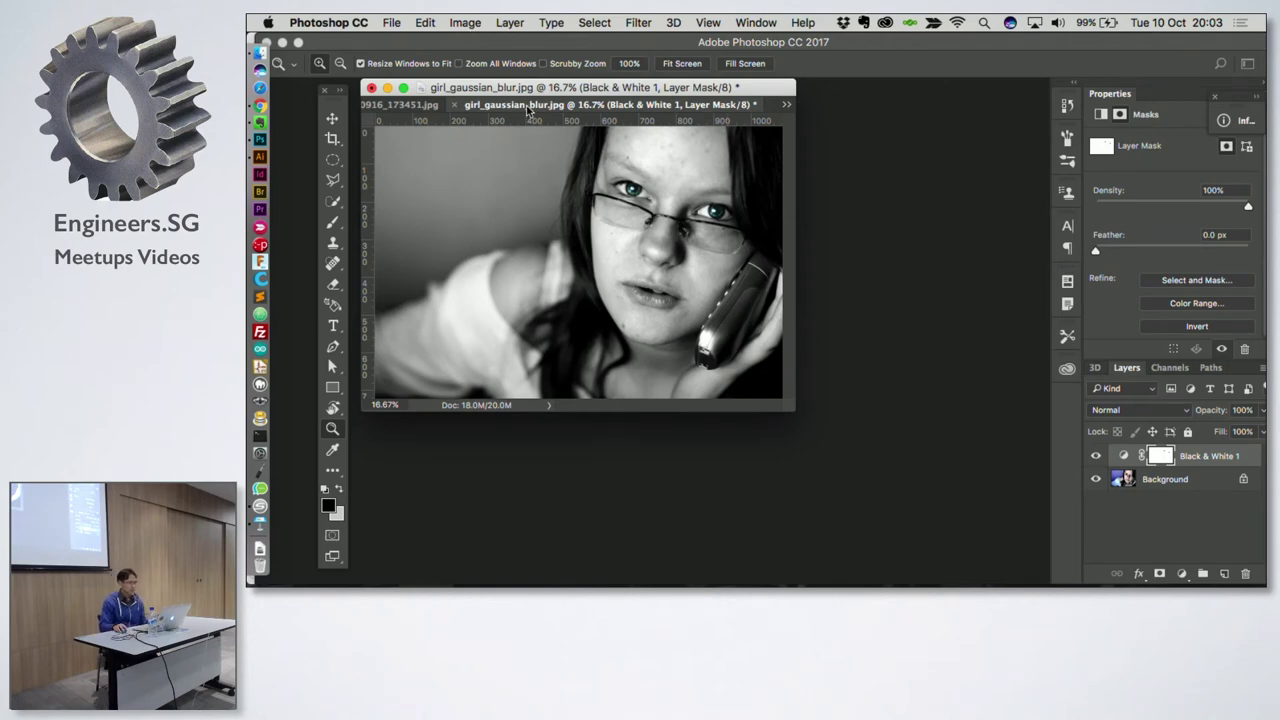
Step: Float the portrait into its own window at 25% view
{"action": "left_click_drag", "start_coordinate": [528, 110], "coordinate": [509, 150]}
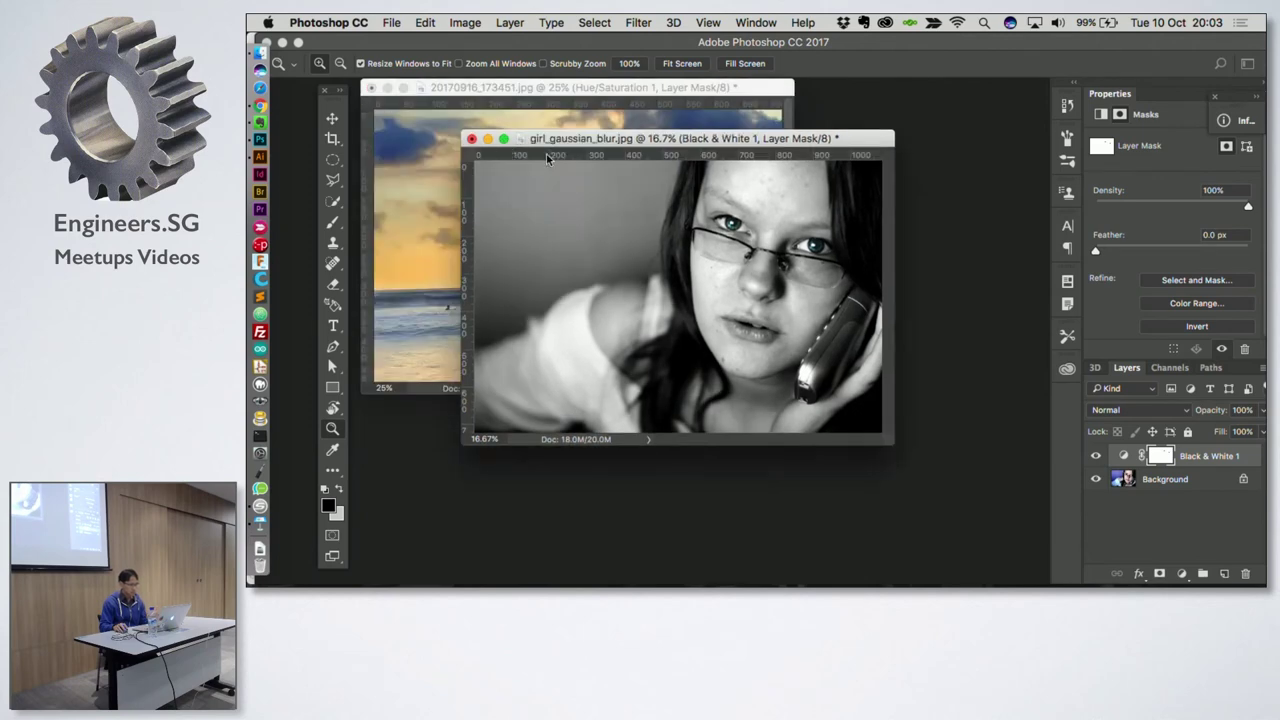
{"action": "left_click", "coordinate": [798, 288]}
{"action": "left_click_drag", "start_coordinate": [767, 138], "coordinate": [737, 124]}
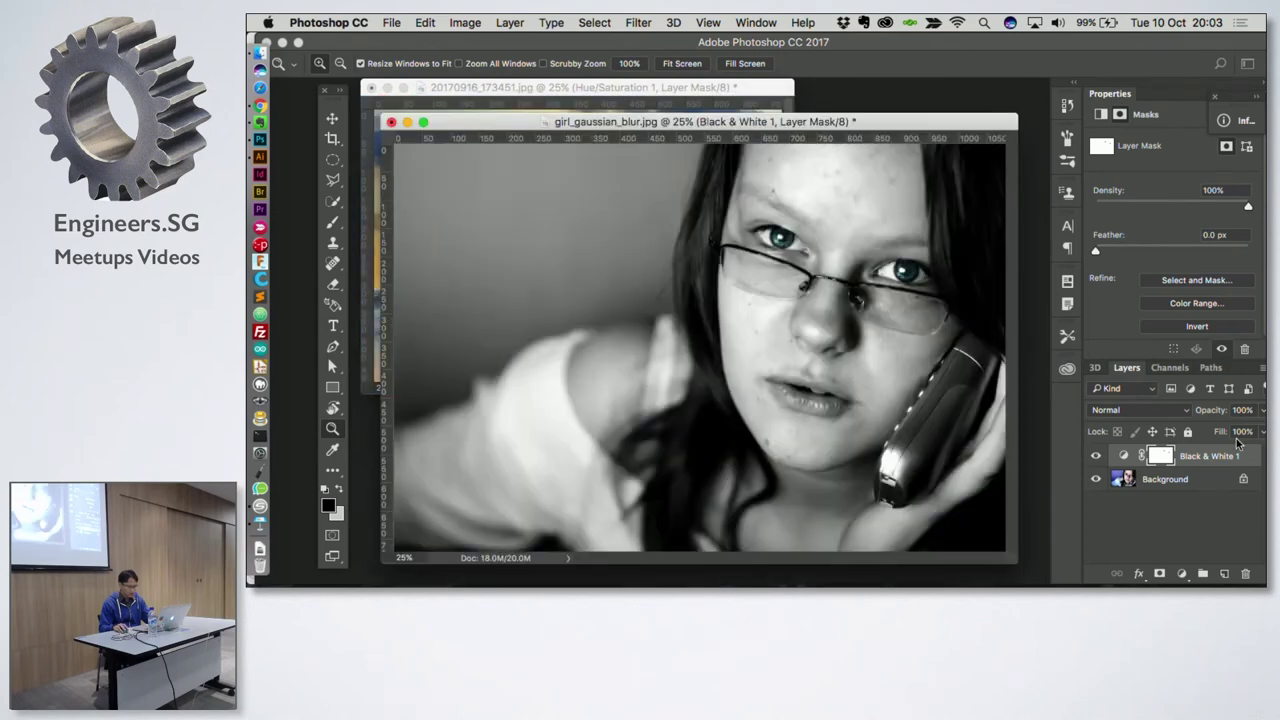
Step: Delete the Black & White 1 layer and zoom in to inspect the full-colour portrait
{"action": "left_click_drag", "start_coordinate": [1236, 456], "coordinate": [1244, 574]}
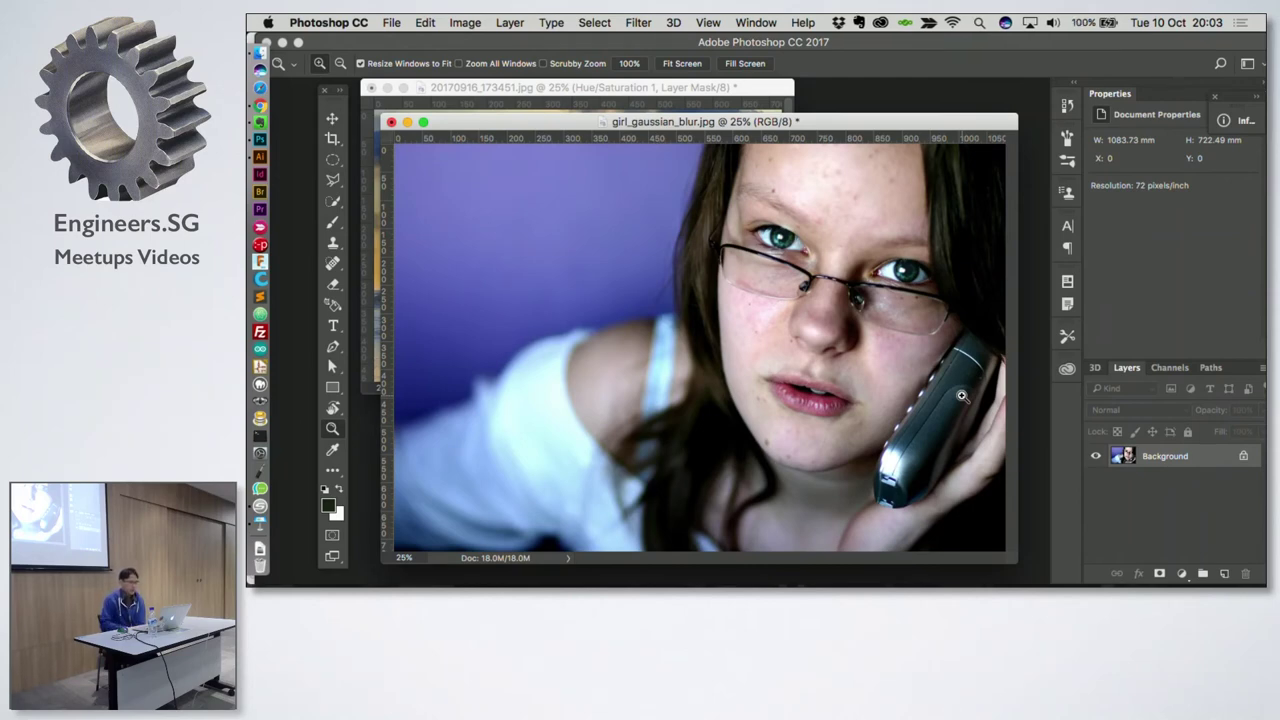
{"action": "left_click", "coordinate": [773, 329]}
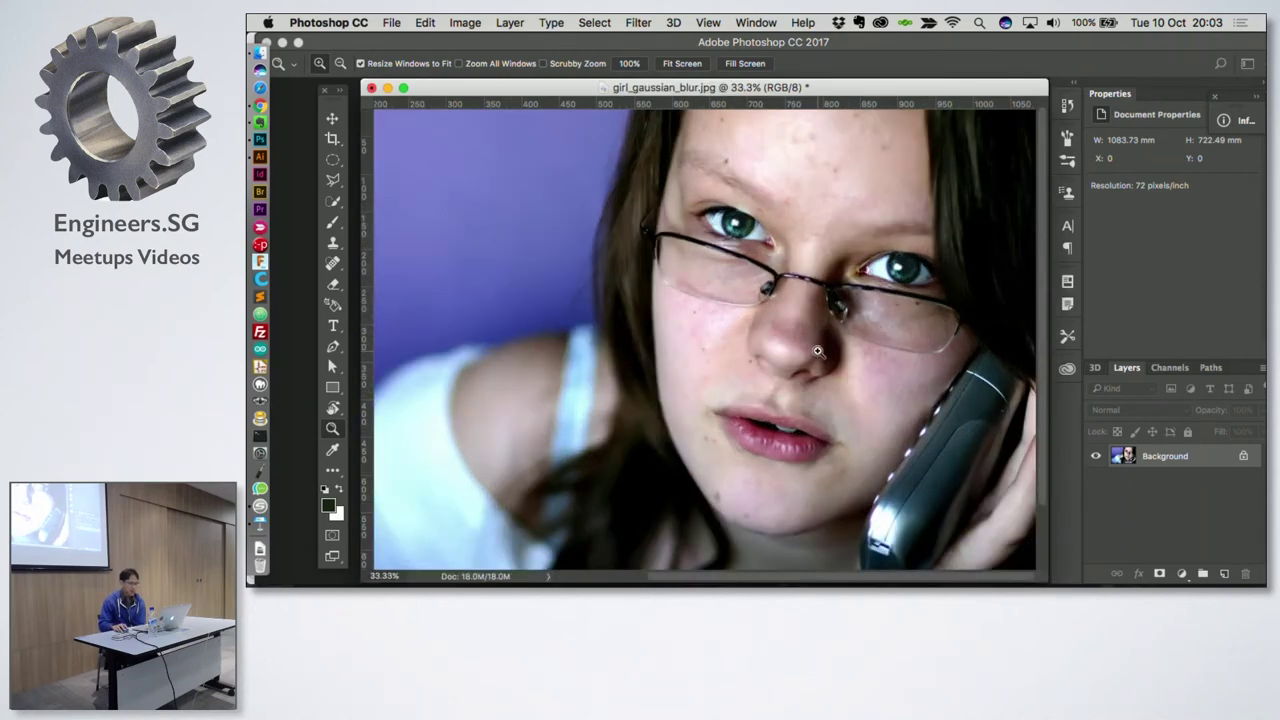
{"action": "left_click", "coordinate": [818, 351]}
{"action": "left_click", "coordinate": [790, 360], "text": "alt"}
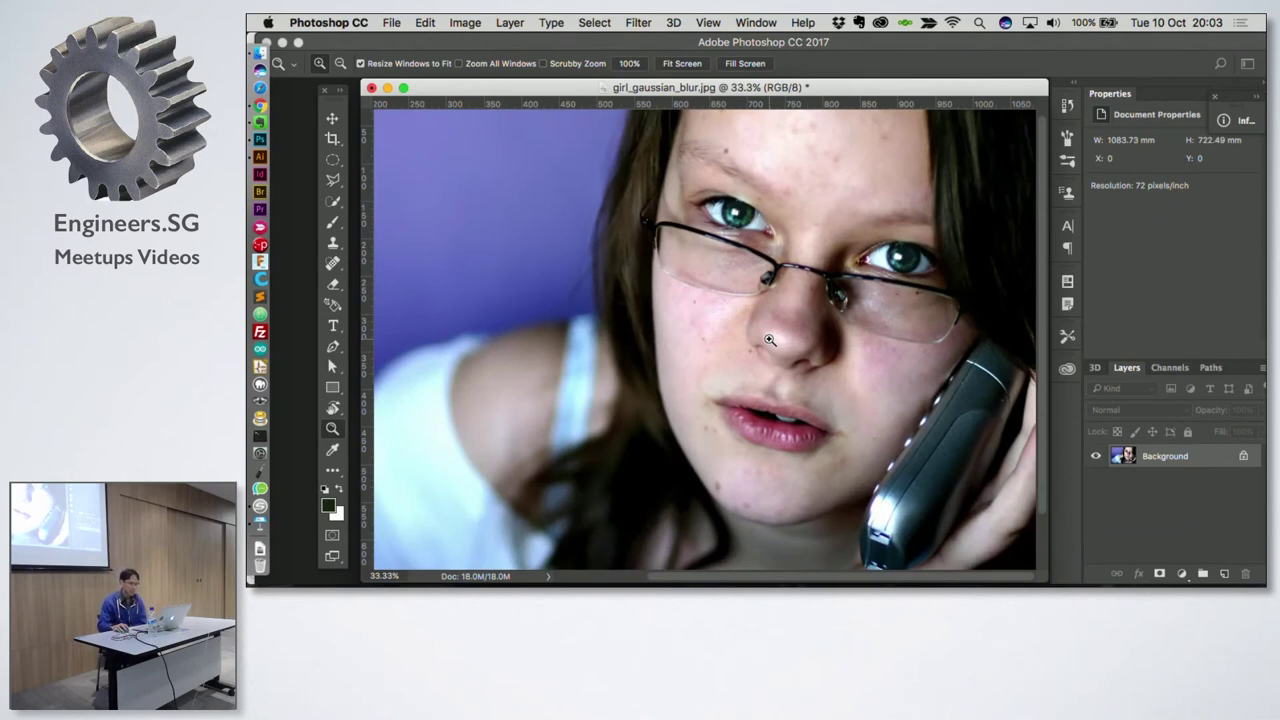
{"action": "right_click", "coordinate": [1201, 458]}
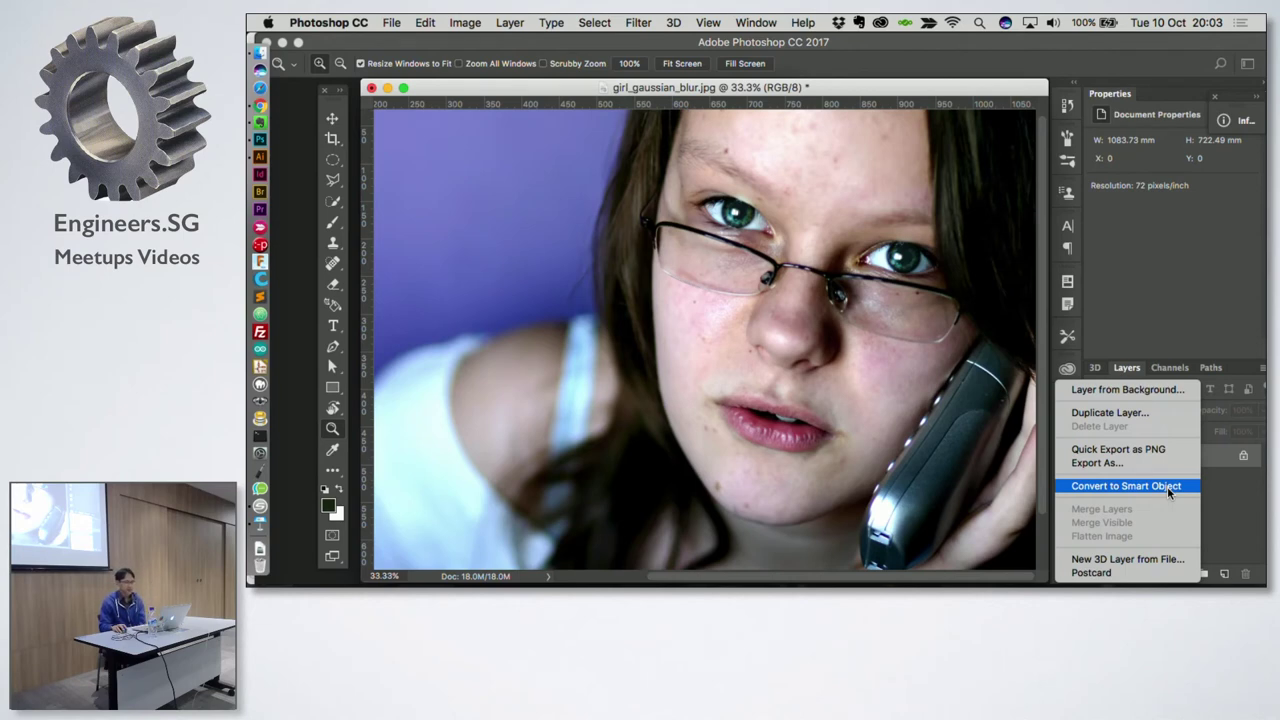
Step: Convert the Background to a smart object and apply a Gaussian Blur of about 9.5 pixels
{"action": "left_click", "coordinate": [1167, 486]}
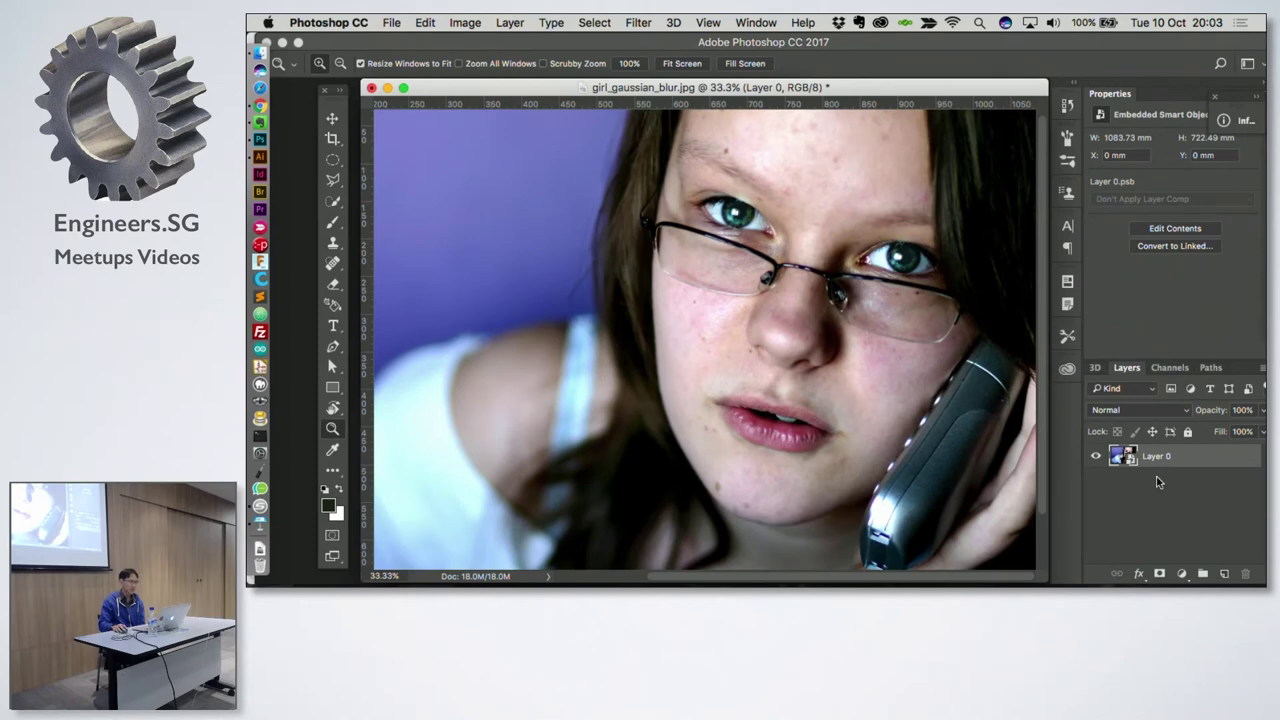
{"action": "left_click", "coordinate": [638, 22]}
{"action": "mouse_move", "coordinate": [646, 212]}
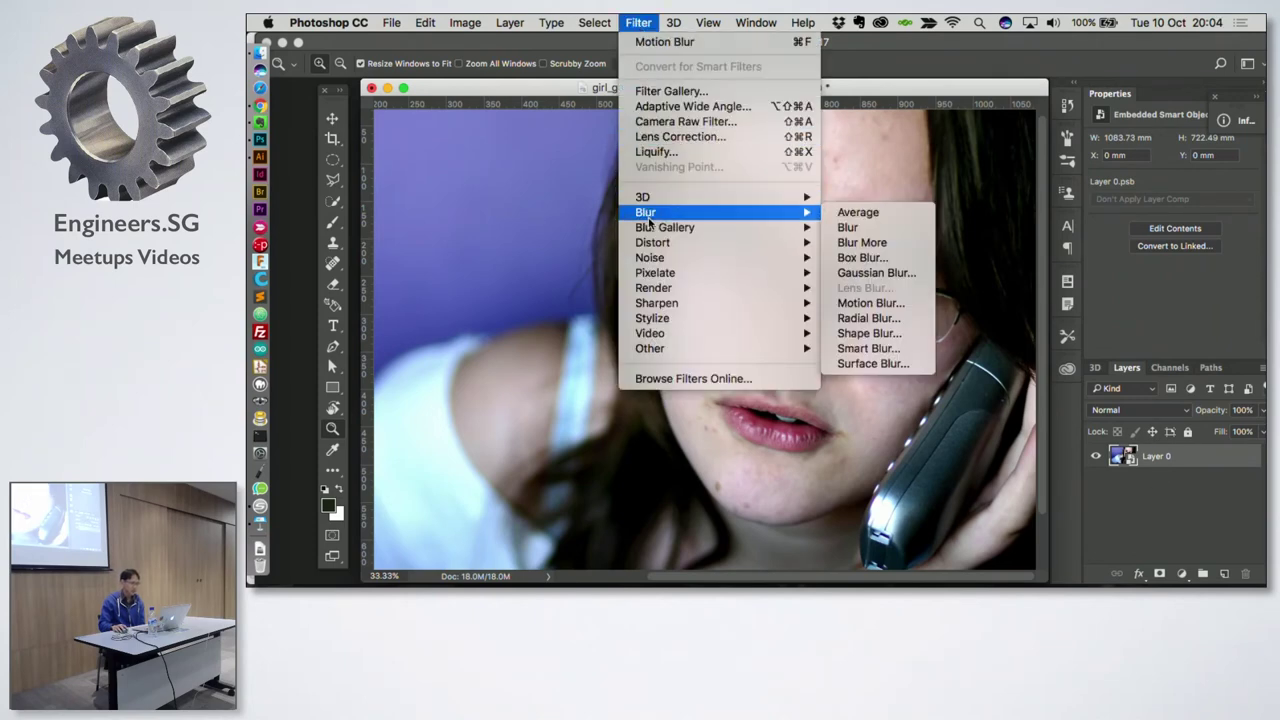
{"action": "left_click", "coordinate": [912, 272]}
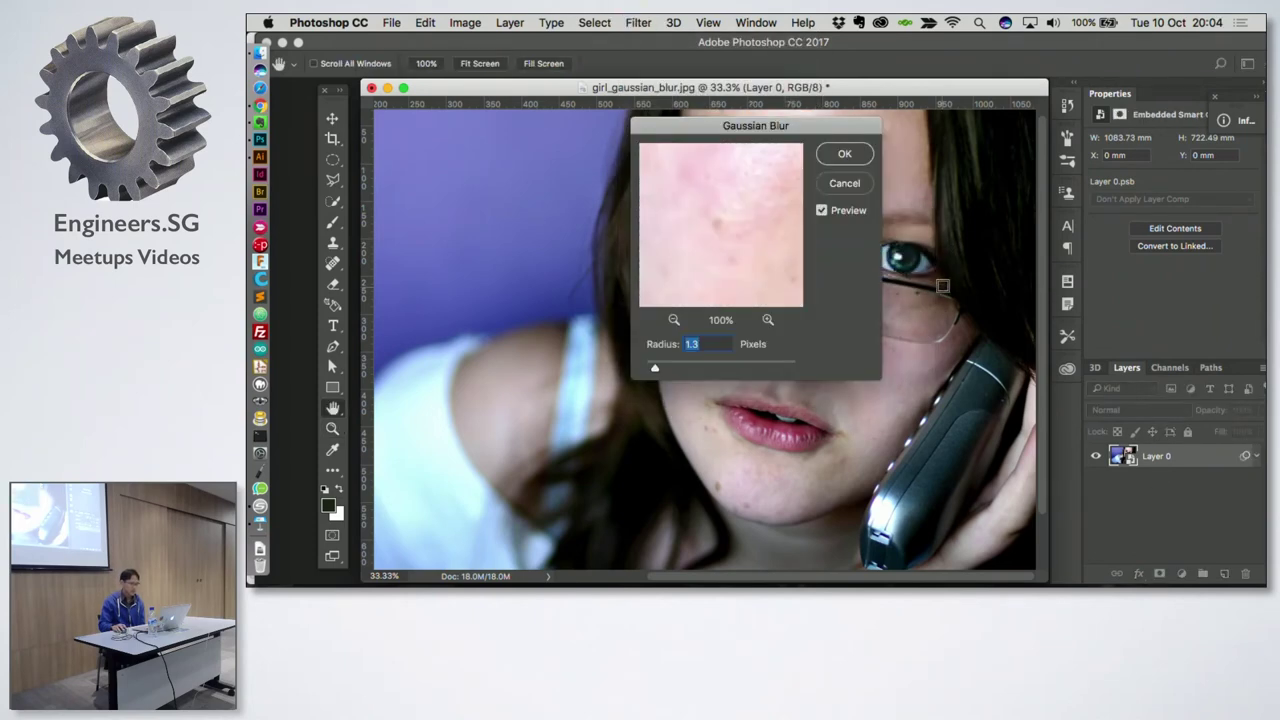
{"action": "left_click_drag", "start_coordinate": [768, 125], "coordinate": [571, 142]}
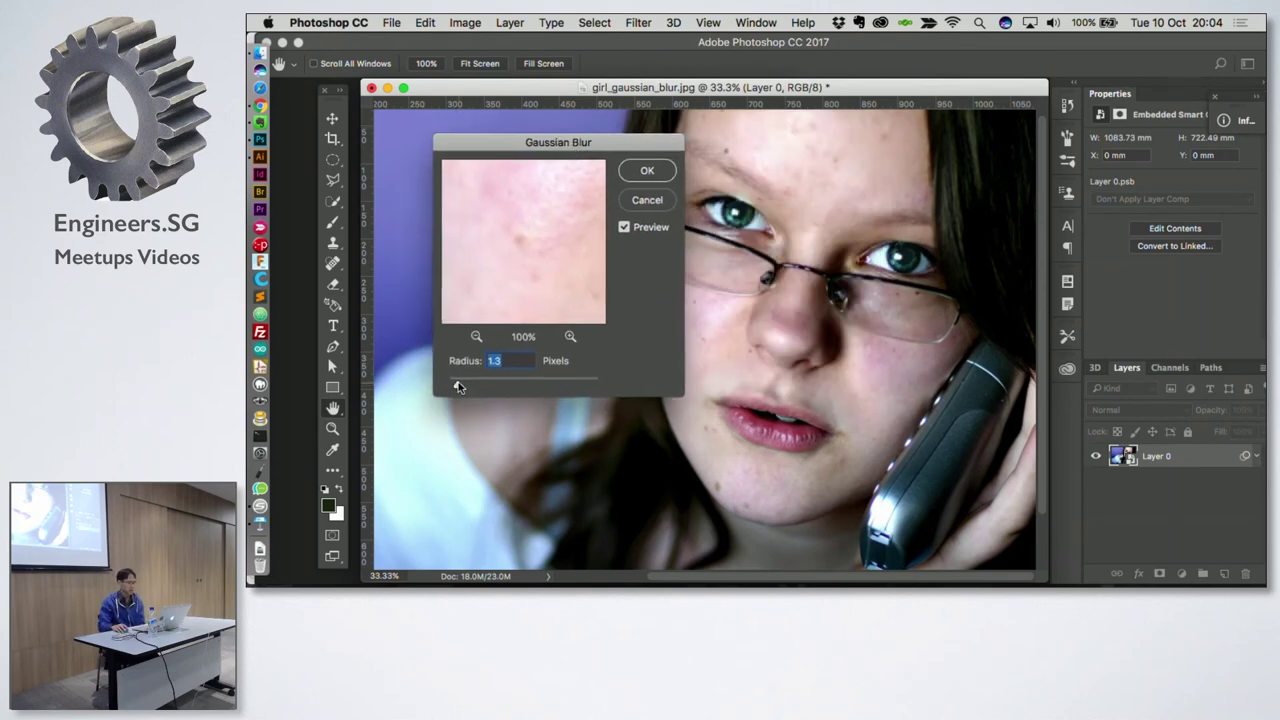
{"action": "mouse_move", "coordinate": [458, 387]}
{"action": "left_mouse_down"}
{"action": "mouse_move", "coordinate": [553, 393]}
{"action": "mouse_move", "coordinate": [470, 390]}
{"action": "mouse_move", "coordinate": [499, 389]}
{"action": "left_mouse_up"}
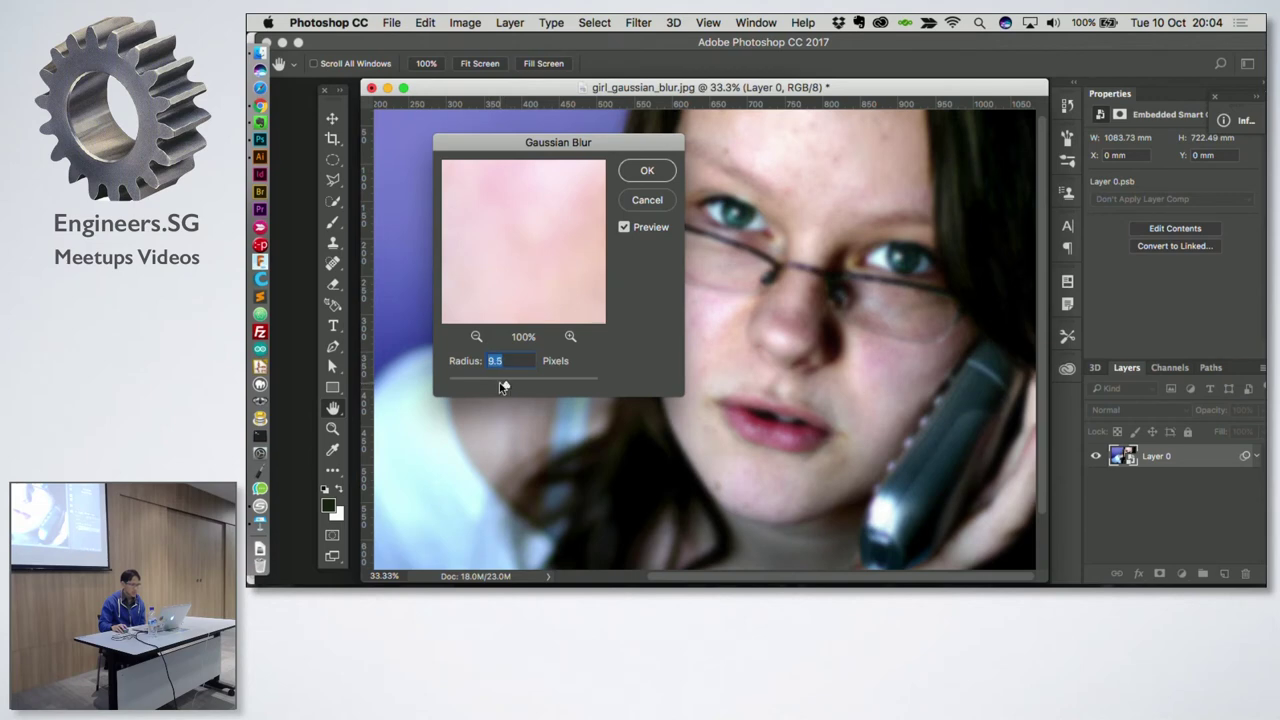
{"action": "left_click", "coordinate": [655, 178]}
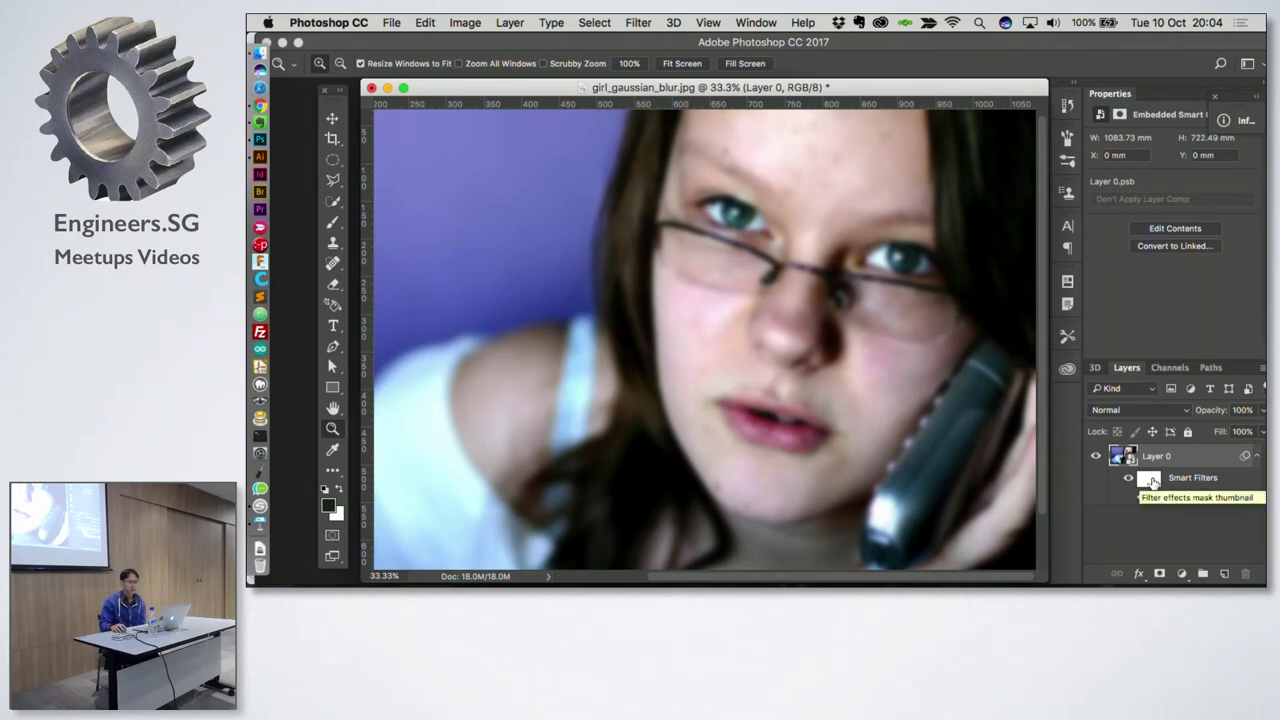
Step: Paint black on the Smart Filters mask over both eyes to unblur them
{"action": "left_click", "coordinate": [1149, 480]}
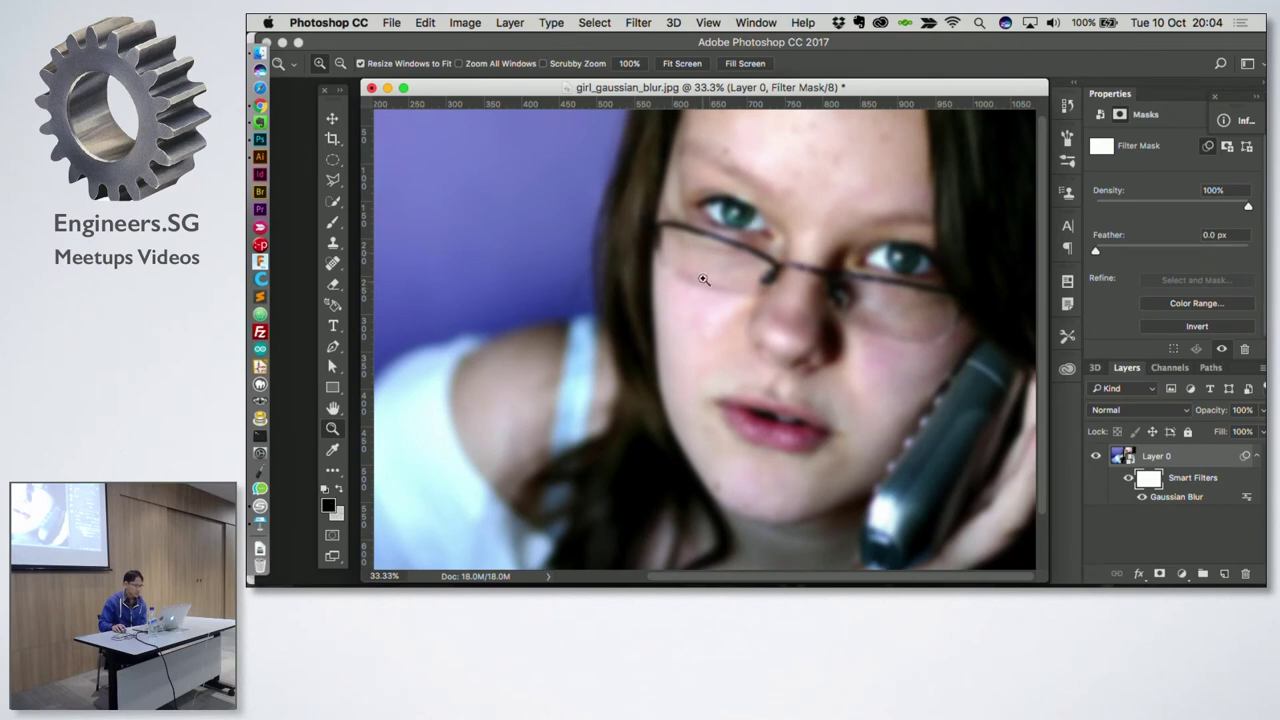
{"action": "key", "text": "b"}
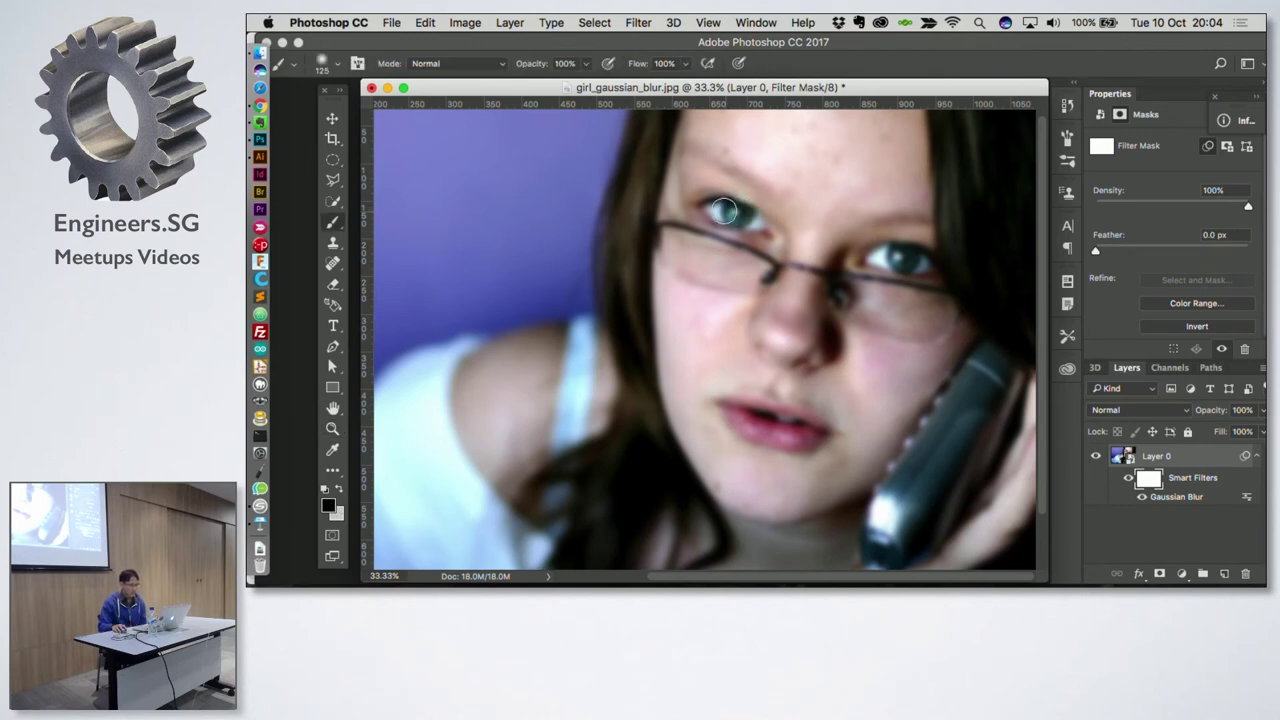
{"action": "left_click_drag", "start_coordinate": [711, 210], "coordinate": [760, 222]}
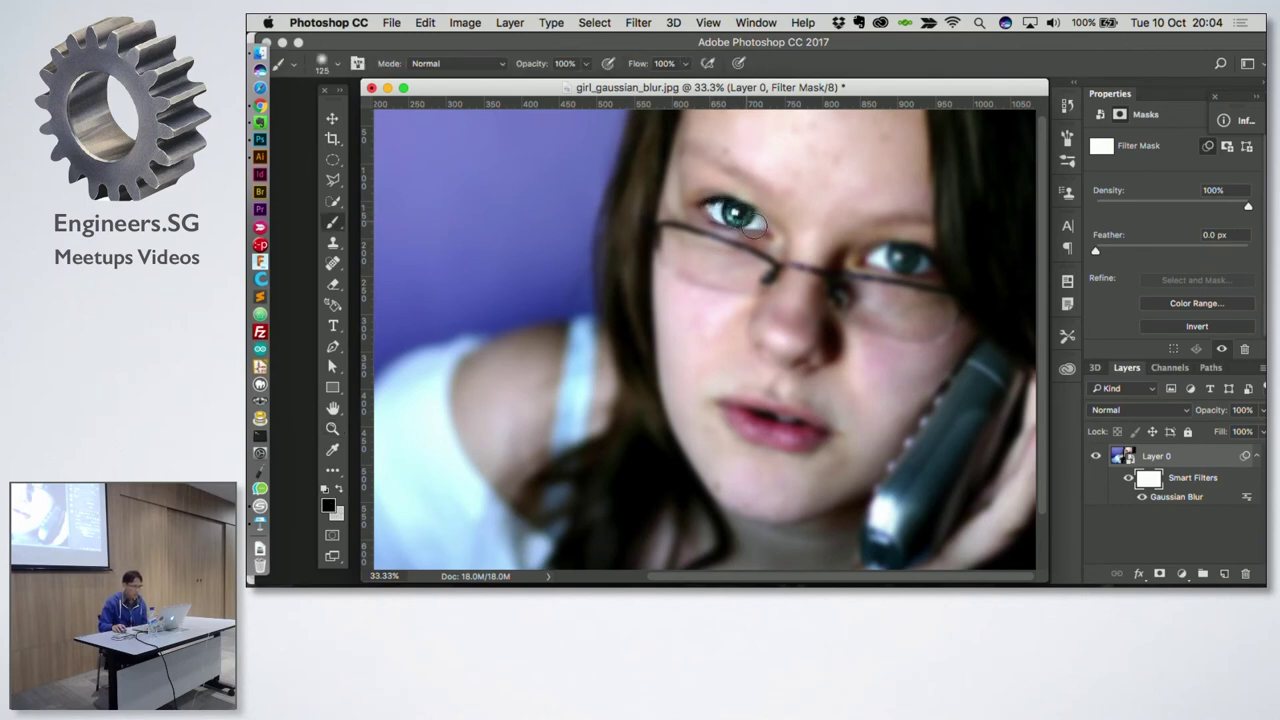
{"action": "left_click_drag", "start_coordinate": [872, 259], "coordinate": [925, 262]}
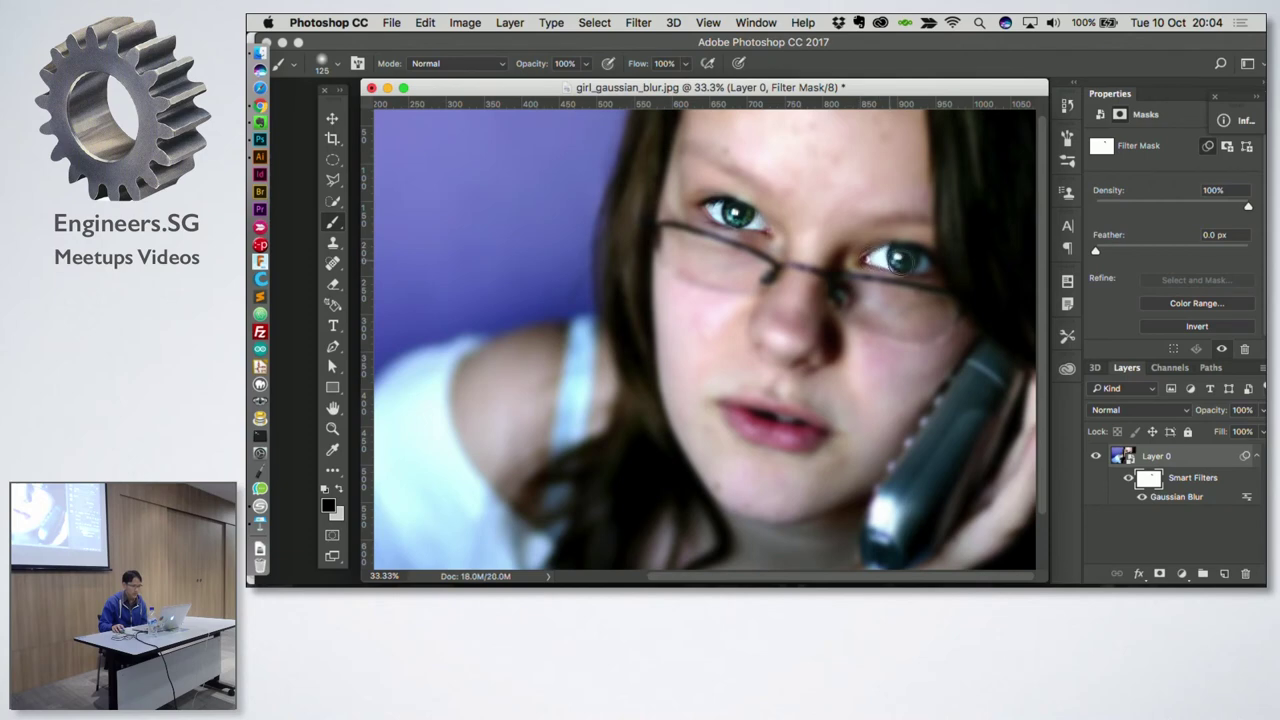
Step: Raise brush hardness to 36%, then unblur the lips and glasses frame, undoing the nose stroke
{"action": "left_click", "coordinate": [338, 66]}
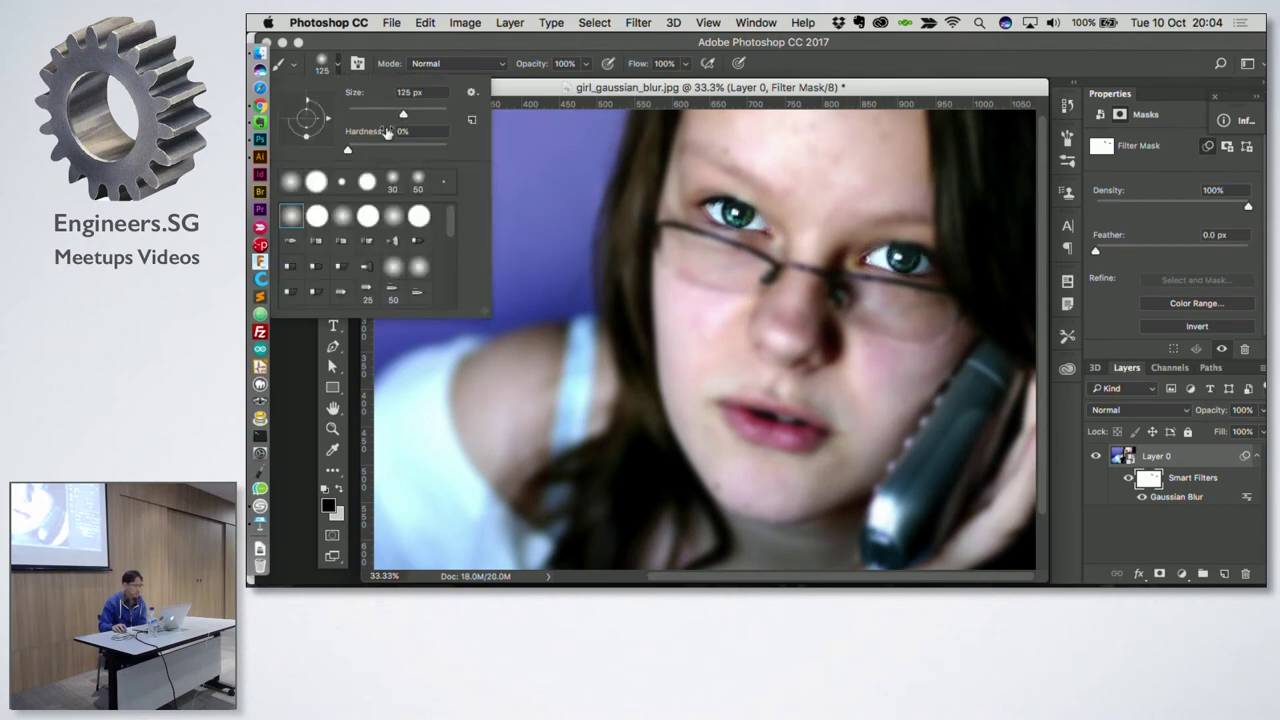
{"action": "left_click_drag", "start_coordinate": [346, 152], "coordinate": [383, 155]}
{"action": "left_click", "coordinate": [750, 412]}
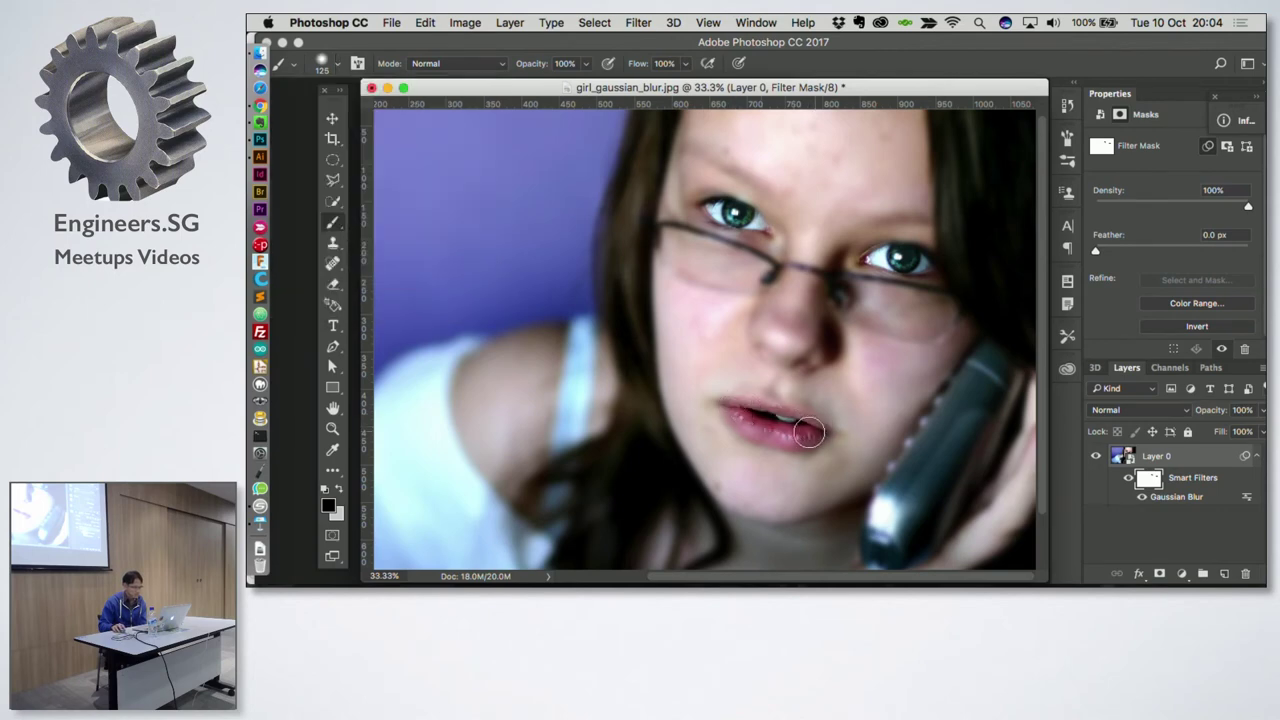
{"action": "mouse_move", "coordinate": [756, 422]}
{"action": "left_mouse_down"}
{"action": "mouse_move", "coordinate": [740, 412]}
{"action": "mouse_move", "coordinate": [808, 420]}
{"action": "left_mouse_up"}
{"action": "mouse_move", "coordinate": [783, 272]}
{"action": "left_mouse_down"}
{"action": "mouse_move", "coordinate": [772, 305]}
{"action": "mouse_move", "coordinate": [782, 355]}
{"action": "mouse_move", "coordinate": [829, 337]}
{"action": "left_mouse_up"}
{"action": "key", "text": "ctrl+z"}
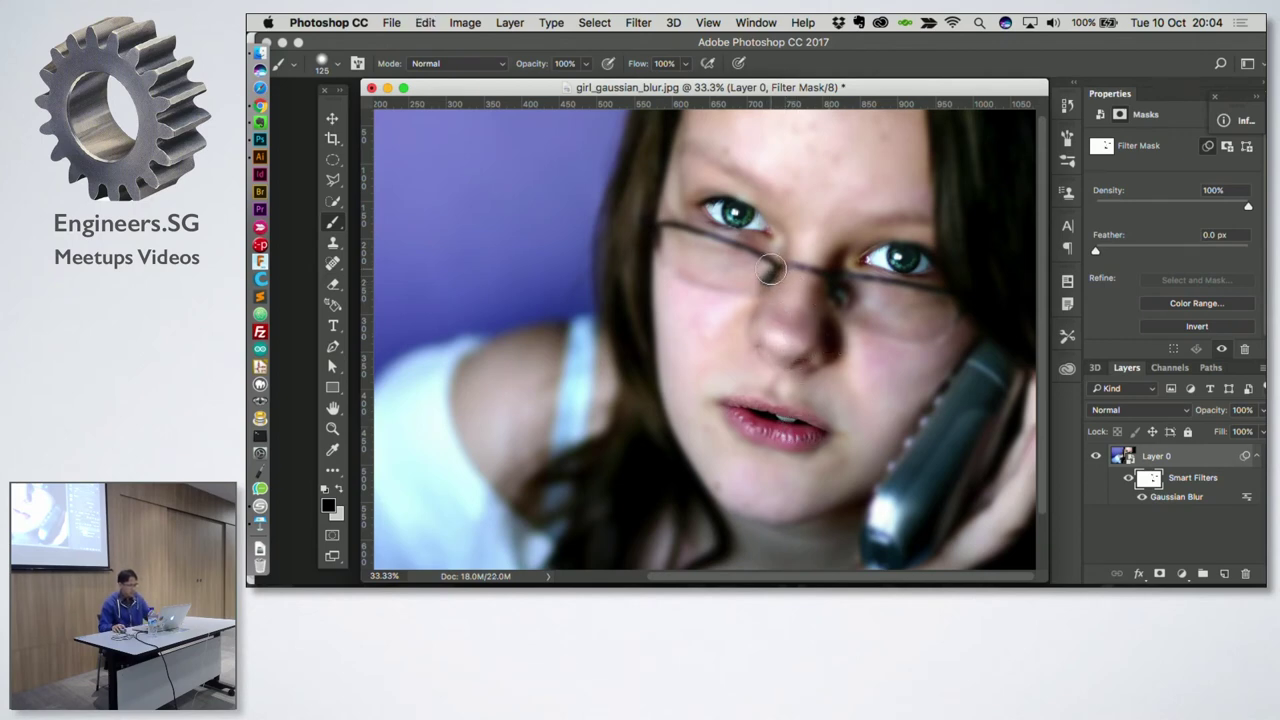
{"action": "mouse_move", "coordinate": [728, 253]}
{"action": "left_mouse_down"}
{"action": "mouse_move", "coordinate": [660, 235]}
{"action": "mouse_move", "coordinate": [813, 278]}
{"action": "mouse_move", "coordinate": [932, 282]}
{"action": "mouse_move", "coordinate": [974, 310]}
{"action": "left_mouse_up"}
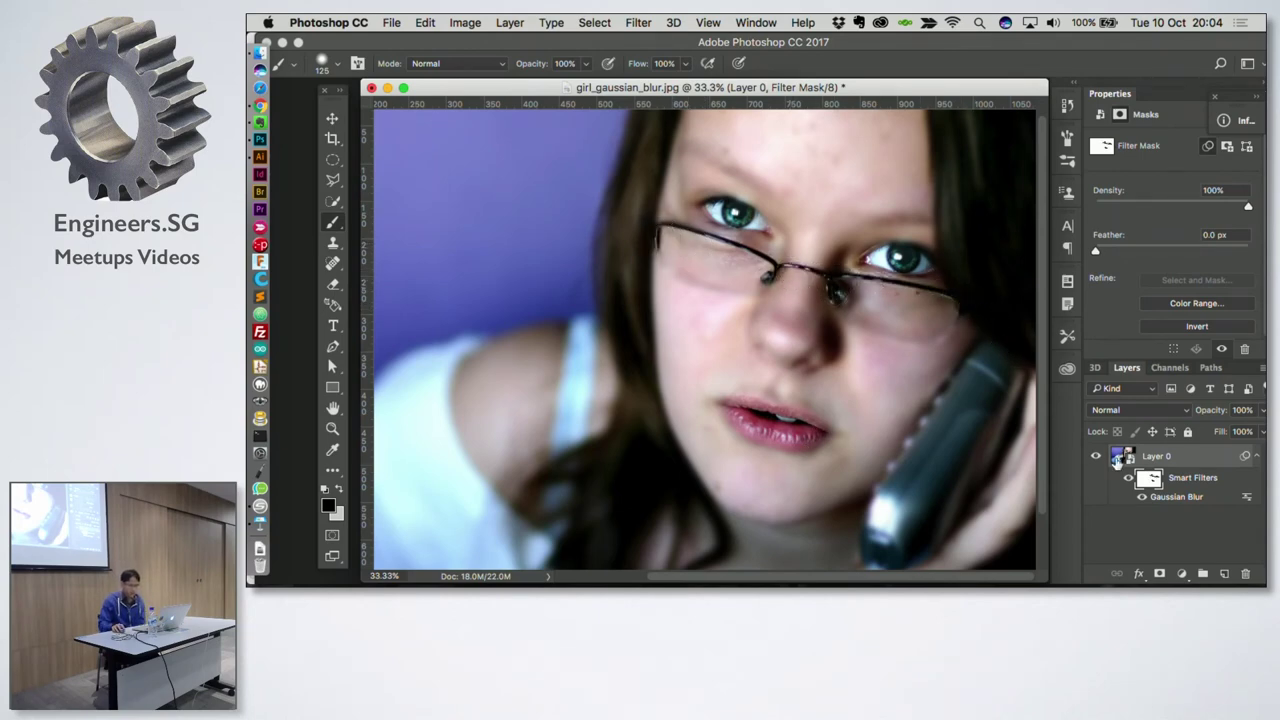
Step: Reopen the Gaussian Blur smart filter on the girl photo and set its radius to 5.0 pixels
{"action": "double_click", "coordinate": [1180, 497]}
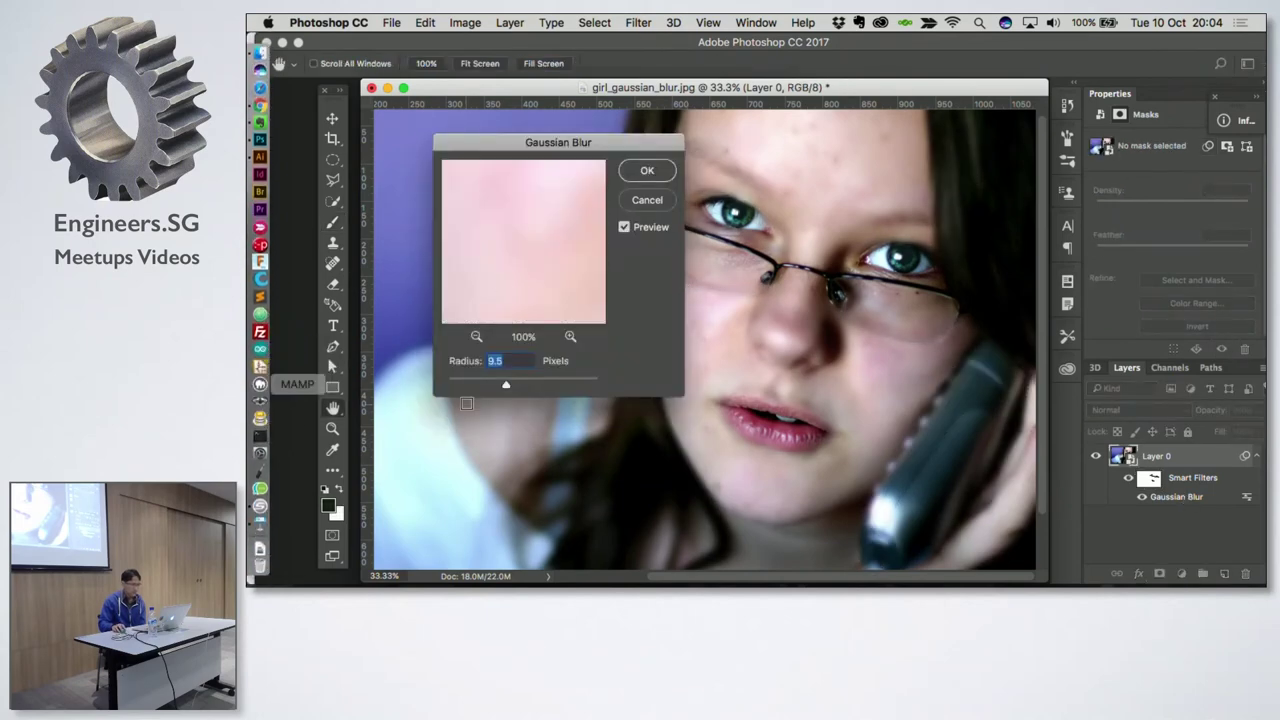
{"action": "mouse_move", "coordinate": [488, 388]}
{"action": "left_mouse_down"}
{"action": "mouse_move", "coordinate": [501, 389]}
{"action": "mouse_move", "coordinate": [488, 386]}
{"action": "left_mouse_up"}
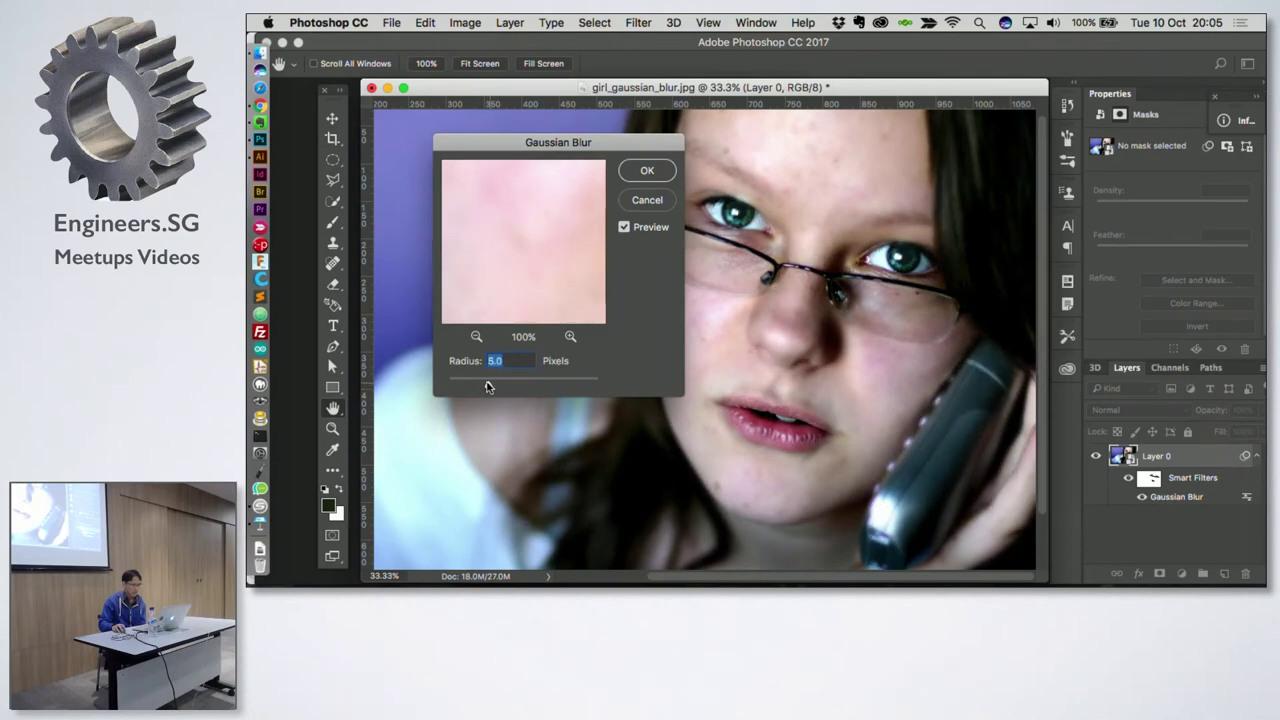
{"action": "left_click", "coordinate": [648, 171]}
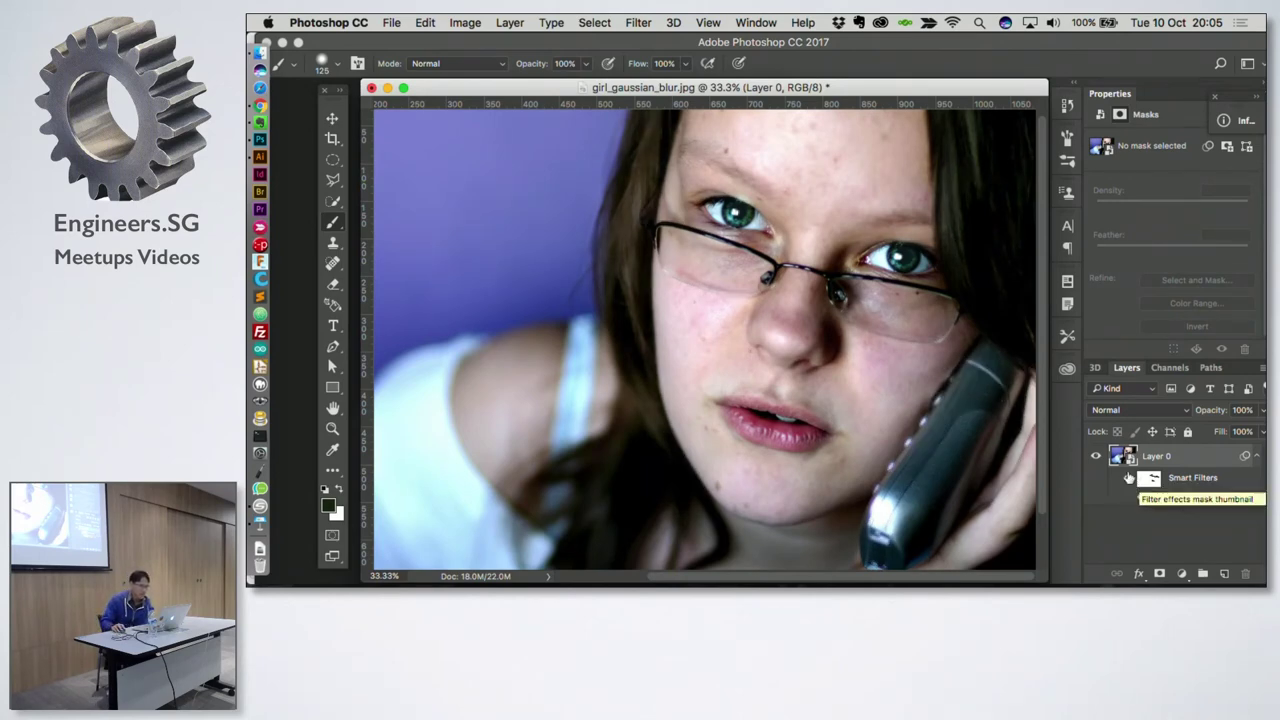
Step: Toggle the Smart Filters blur off and on to compare, then close the girl photo without saving
{"action": "left_click", "coordinate": [1140, 483]}
{"action": "left_click", "coordinate": [1130, 478]}
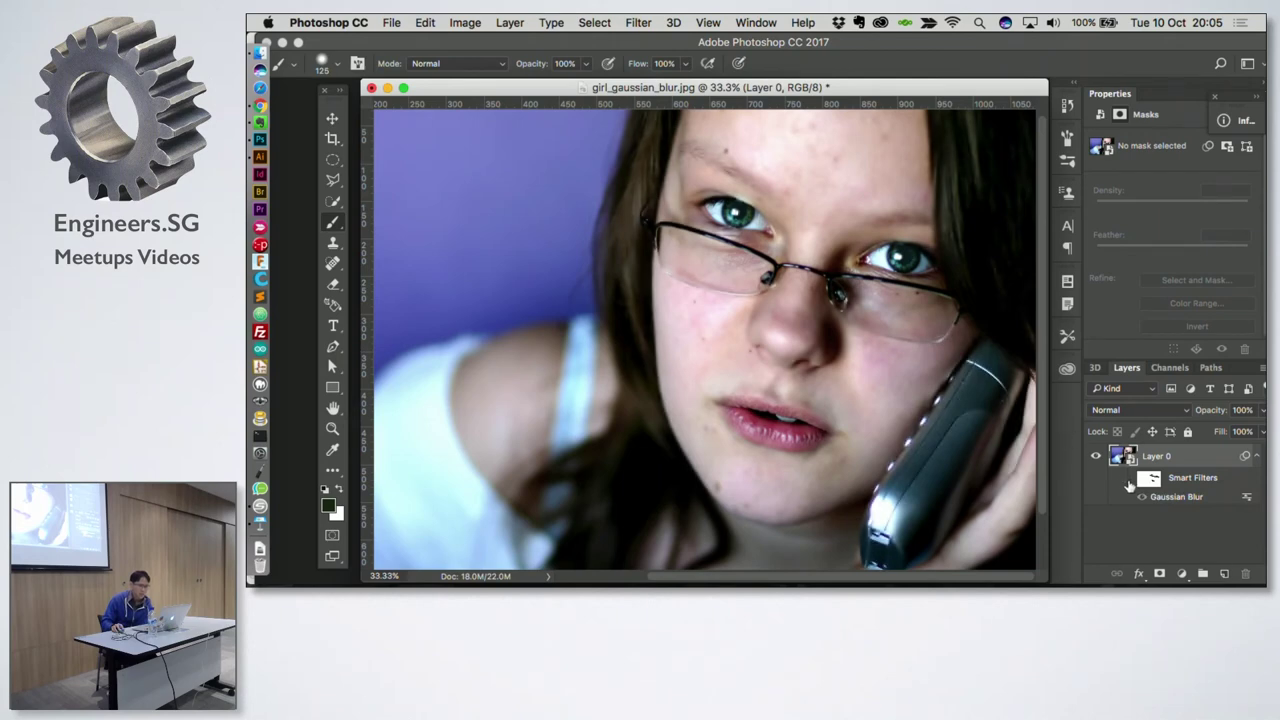
{"action": "left_click", "coordinate": [1128, 480]}
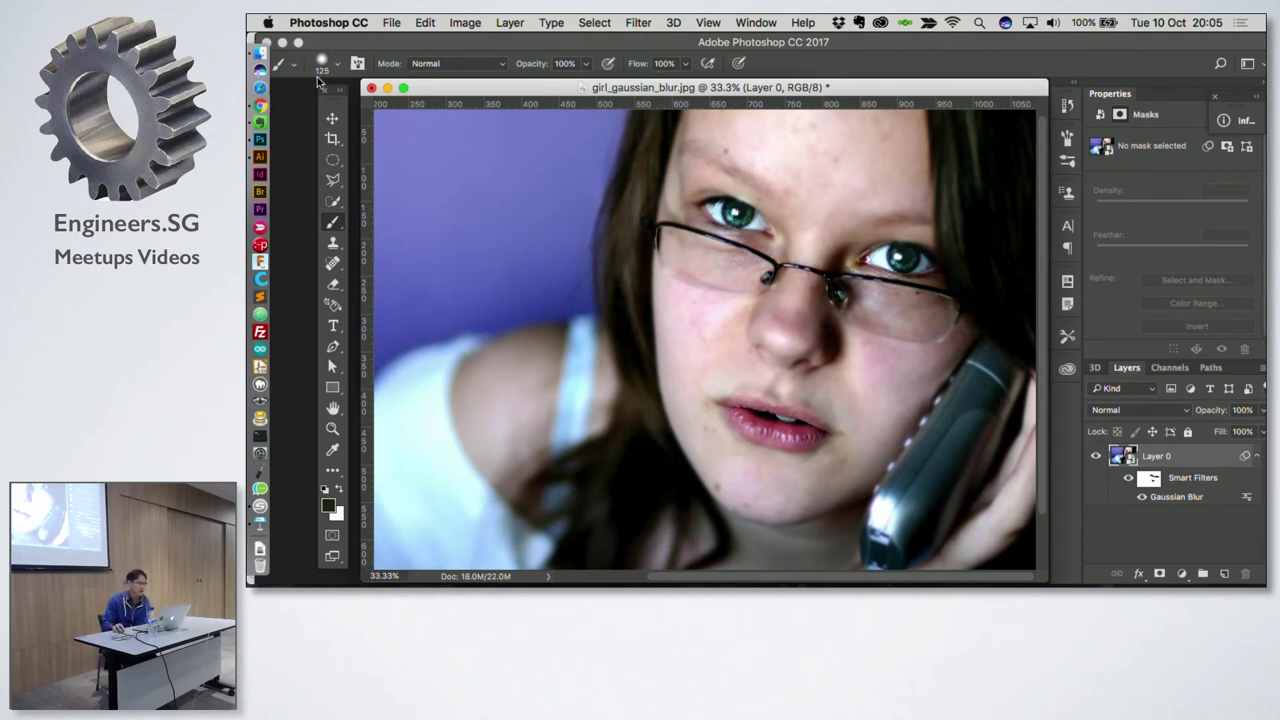
{"action": "left_click", "coordinate": [371, 88]}
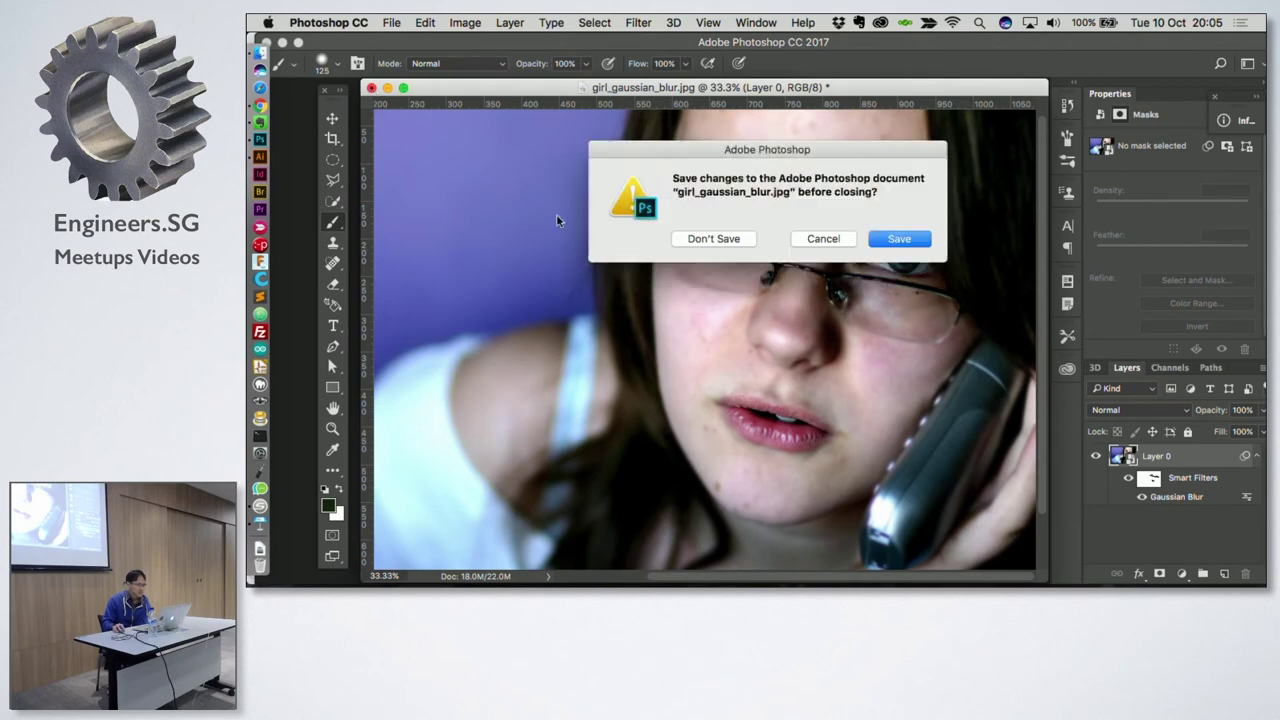
{"action": "left_click", "coordinate": [744, 242]}
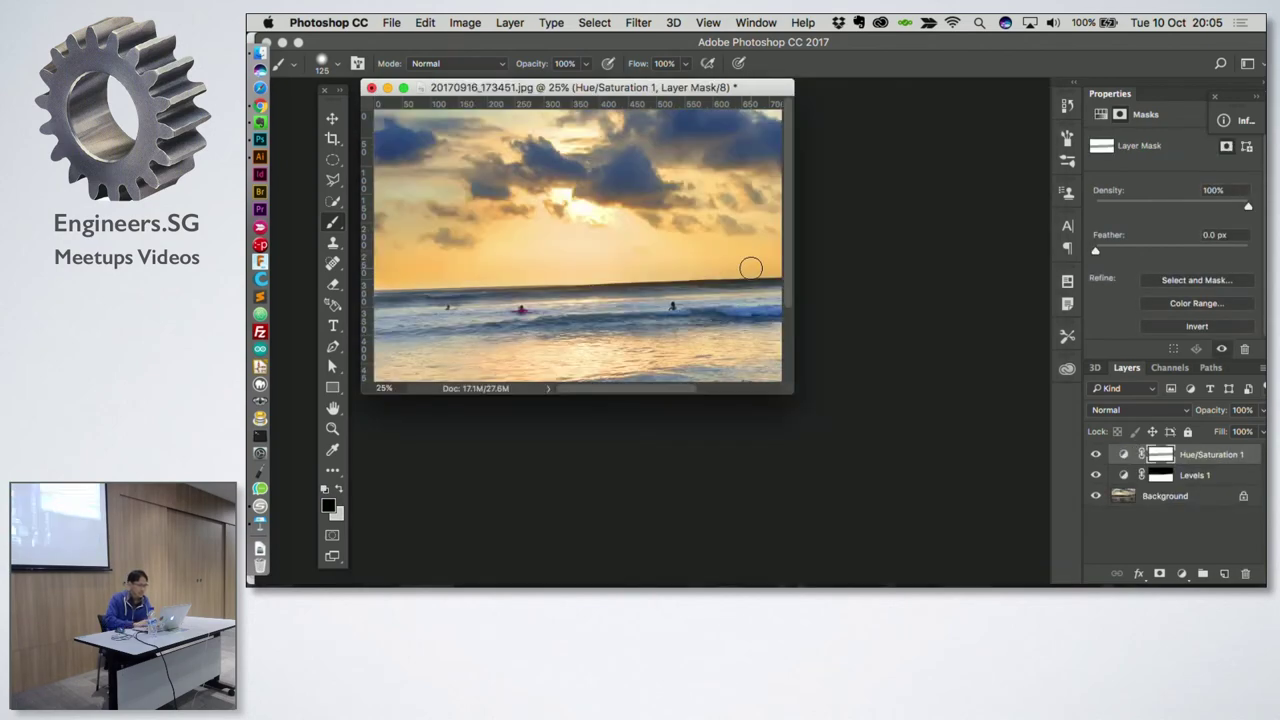
Step: Glance at Keynote, then return to browse the brush, healing, eraser, clone stamp and quick selection tool groups
{"action": "key", "text": "ctrl+Left"}
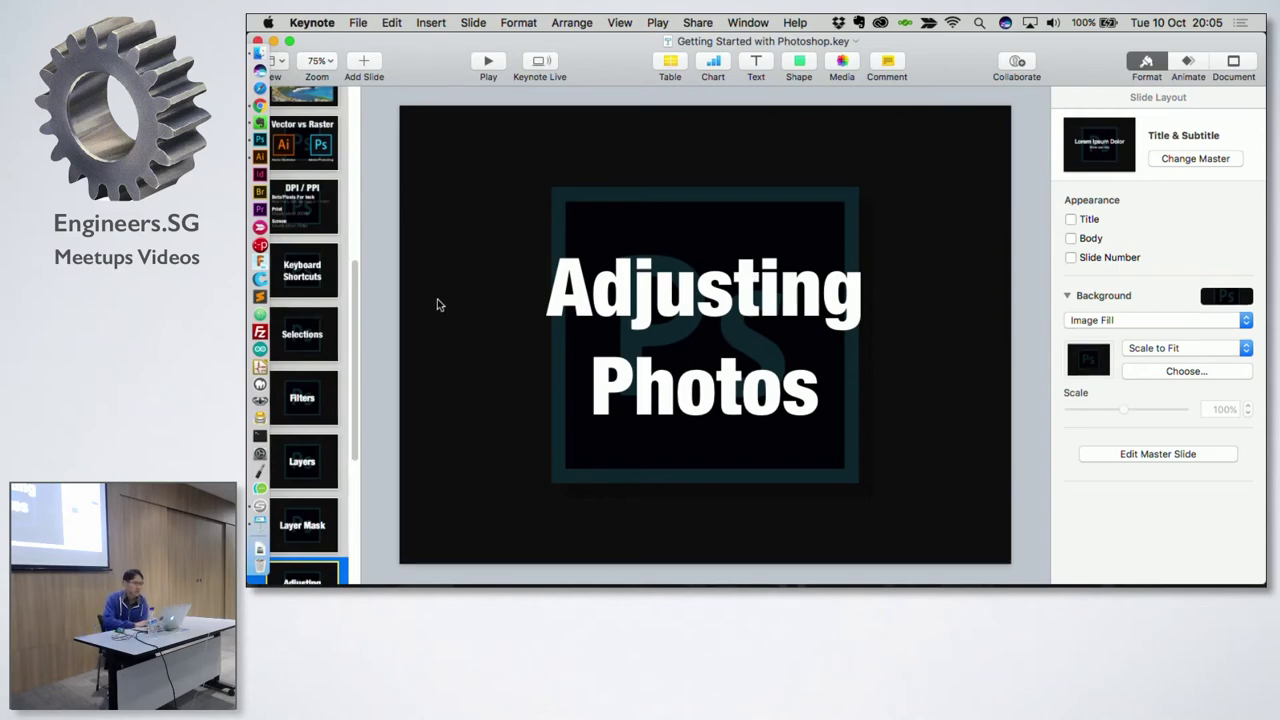
{"action": "key", "text": "ctrl+Right"}
{"action": "key", "text": "ctrl+Right"}
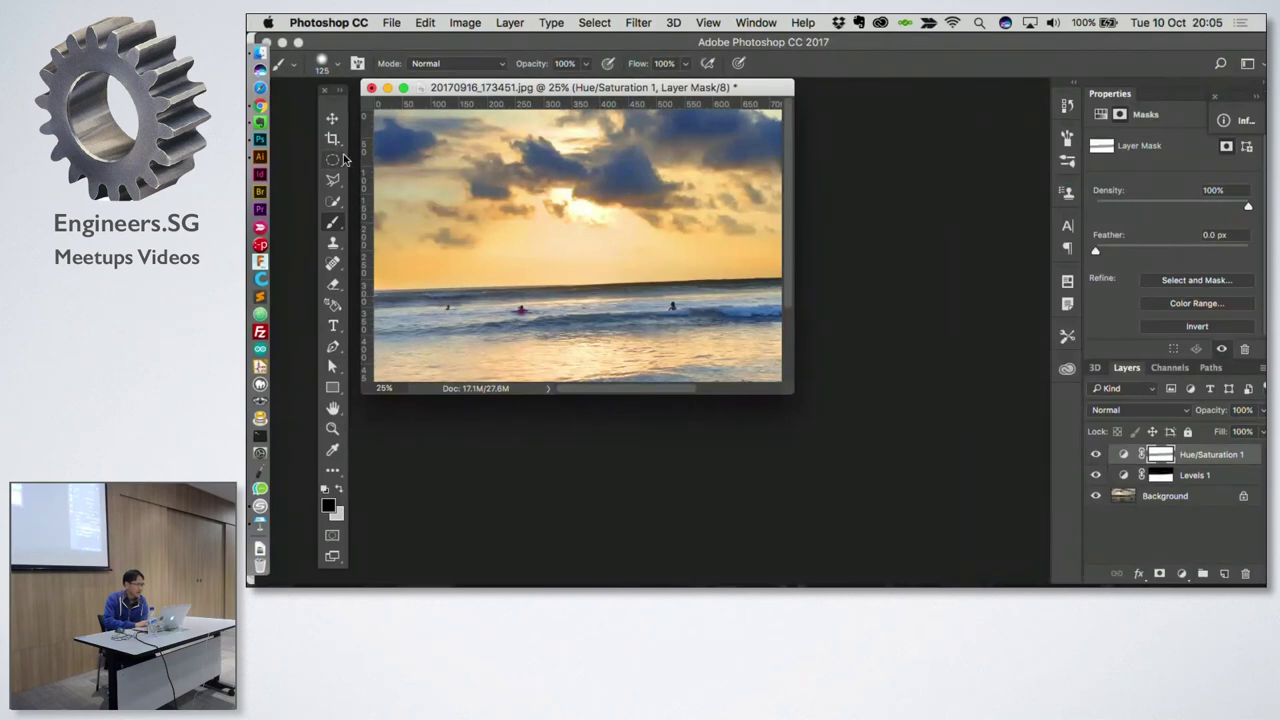
{"action": "right_click", "coordinate": [337, 228]}
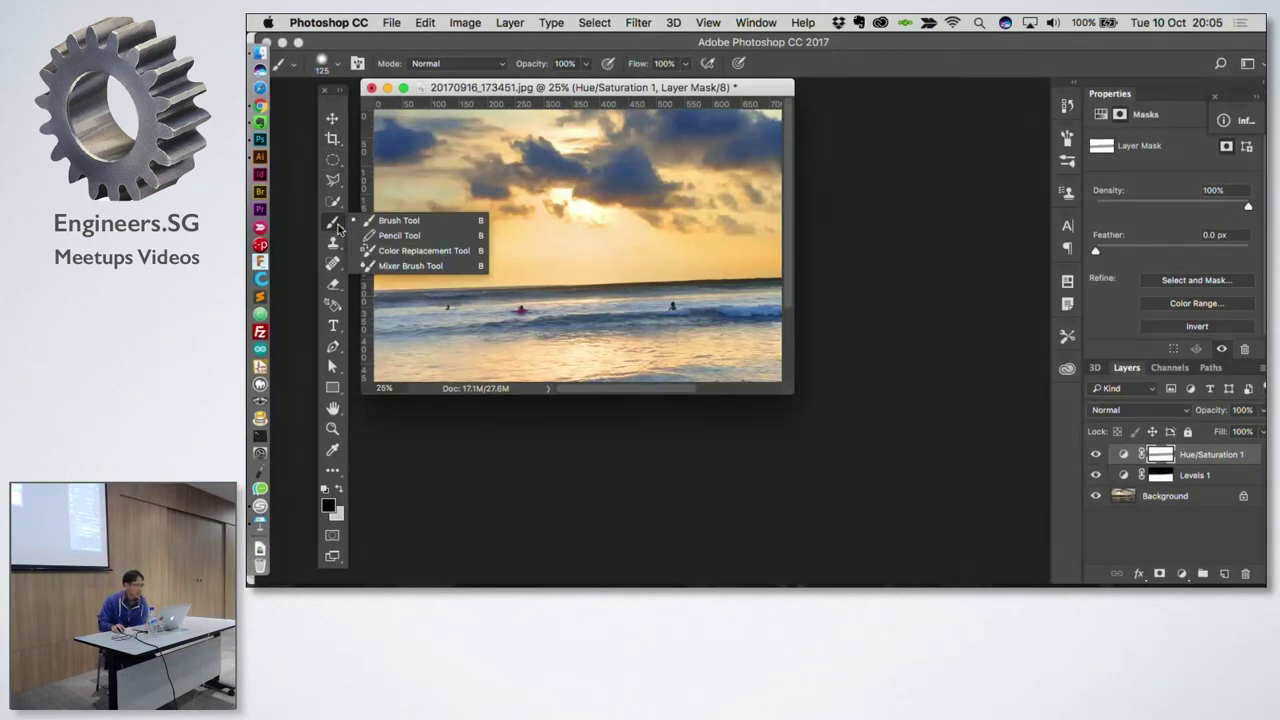
{"action": "left_click", "coordinate": [382, 222]}
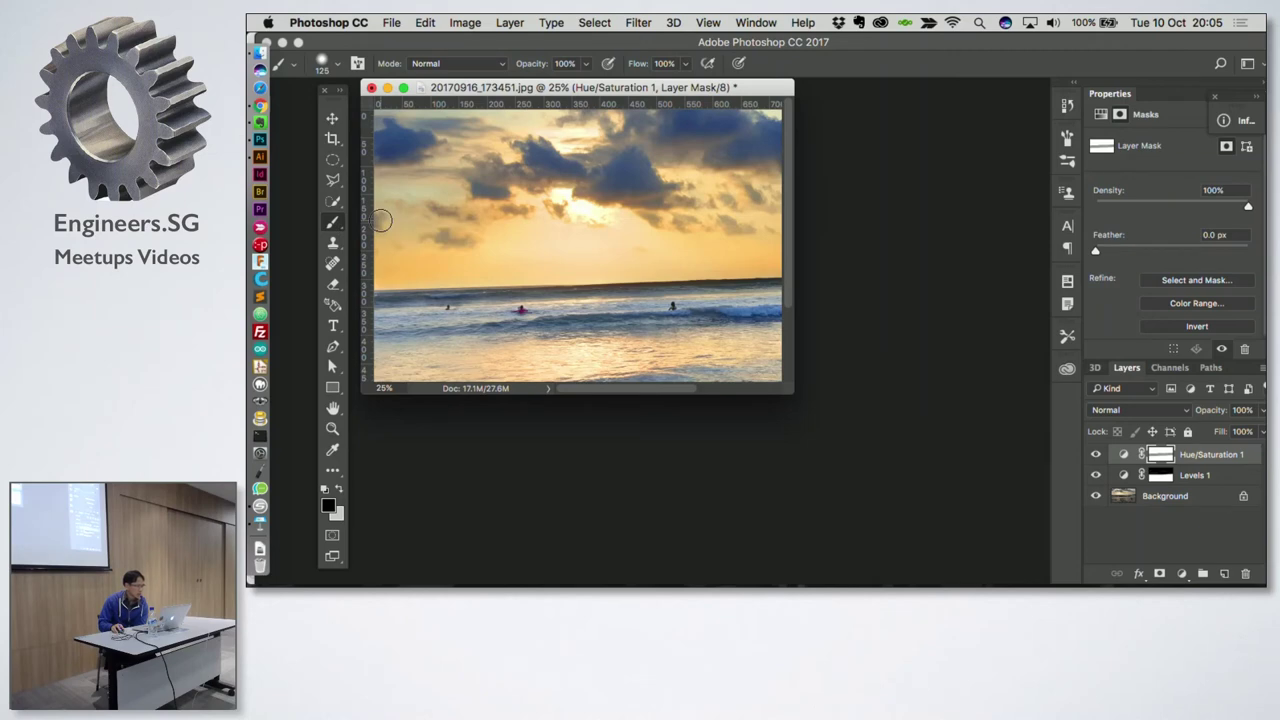
{"action": "left_click", "coordinate": [335, 264]}
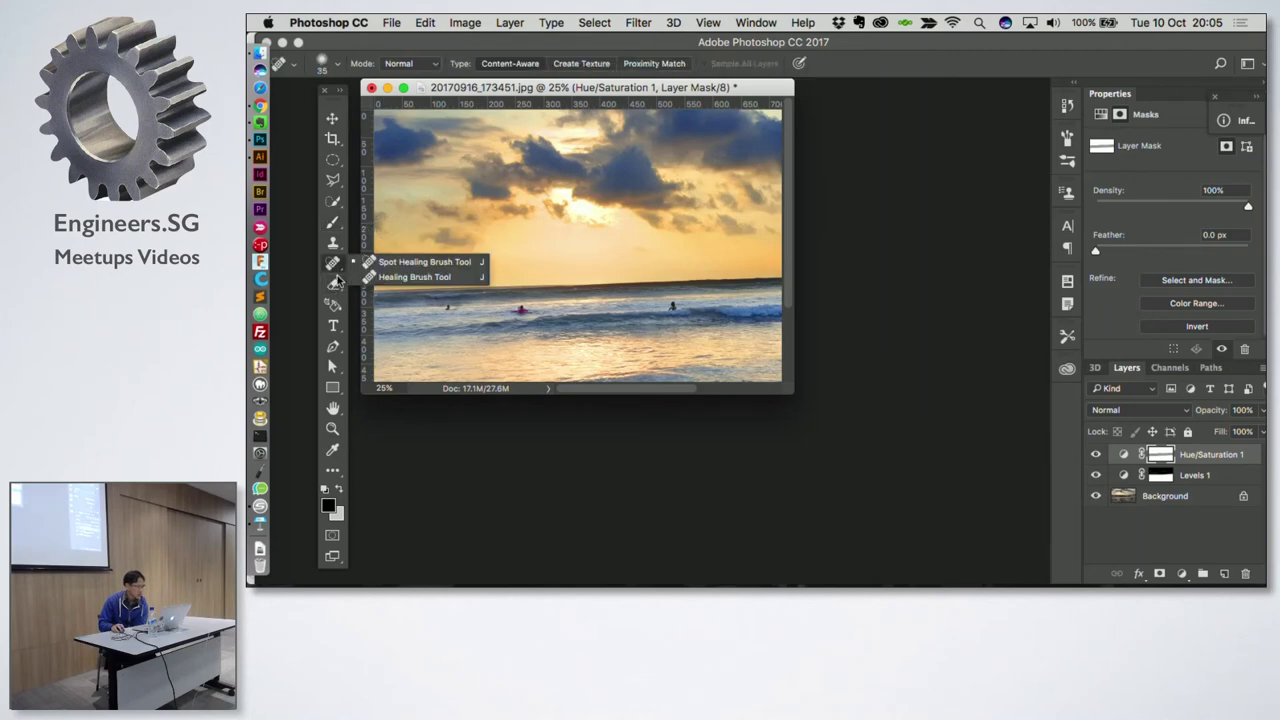
{"action": "left_click", "coordinate": [337, 283]}
{"action": "left_click", "coordinate": [335, 243]}
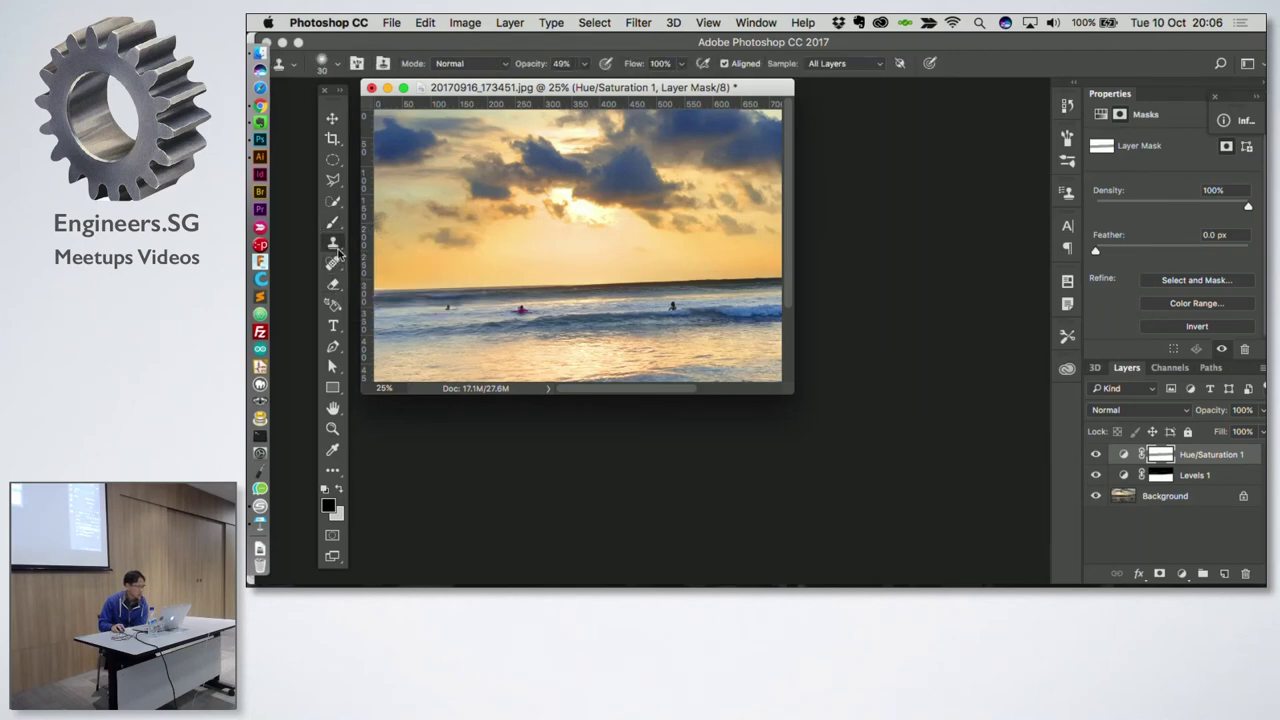
{"action": "left_click", "coordinate": [337, 221]}
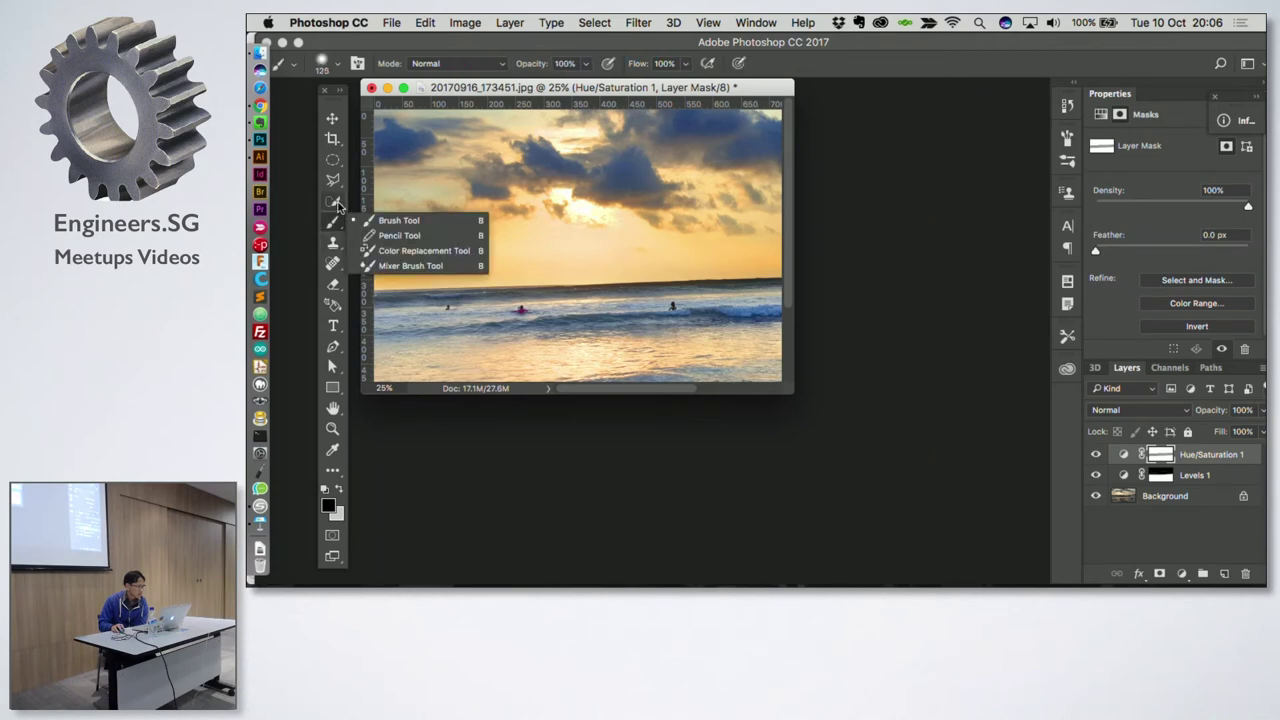
{"action": "left_click", "coordinate": [336, 203]}
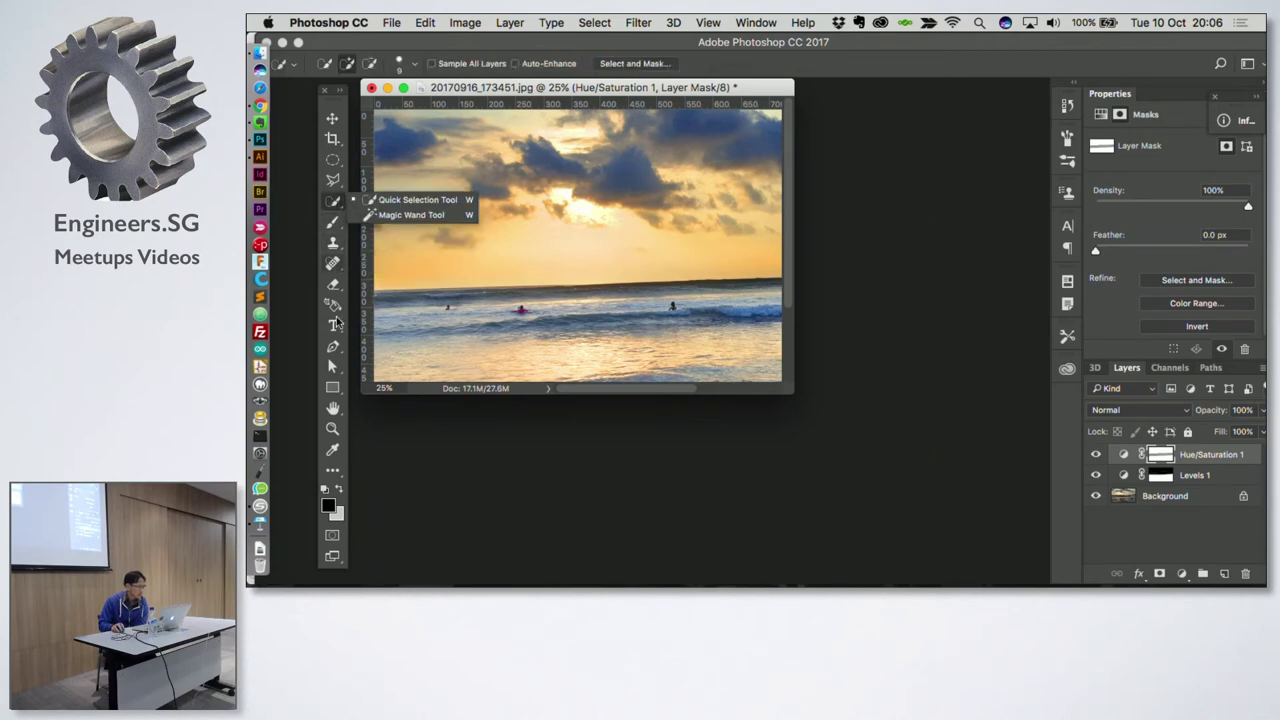
Step: Pick the standard Brush tool, then the Lasso tool, and preview the marquee tool group
{"action": "left_click", "coordinate": [335, 478]}
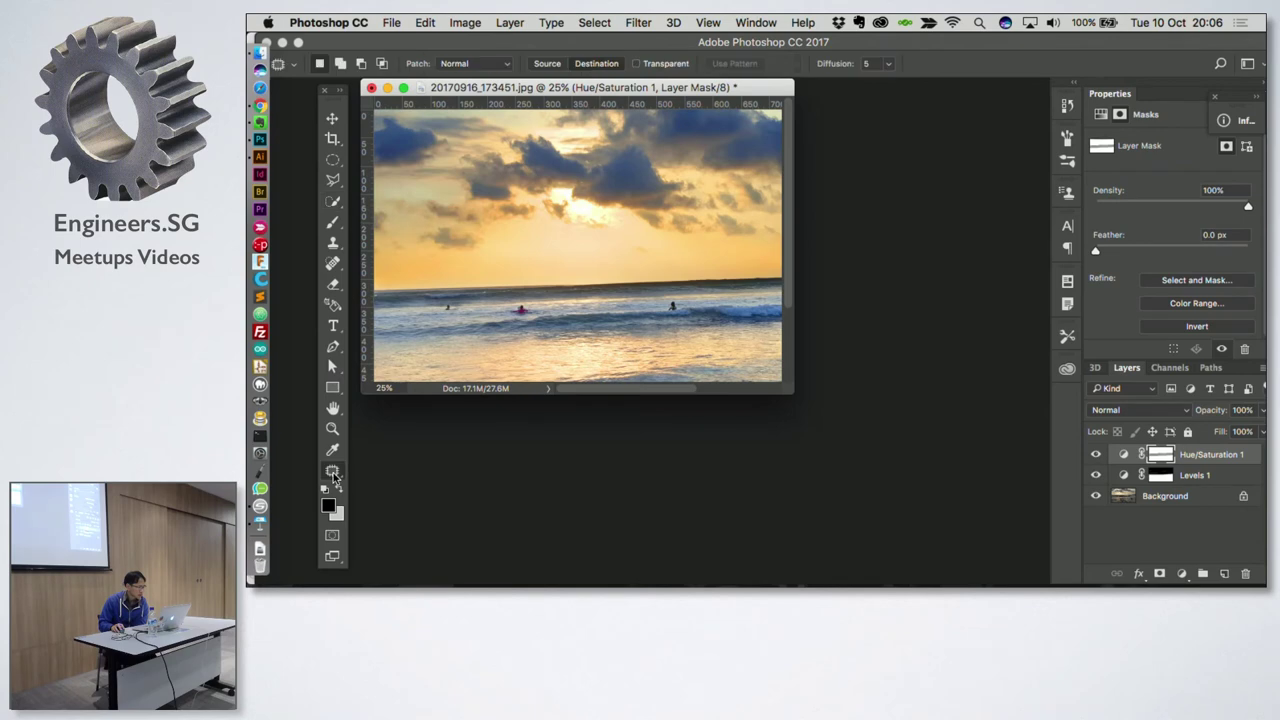
{"action": "left_click", "coordinate": [333, 222]}
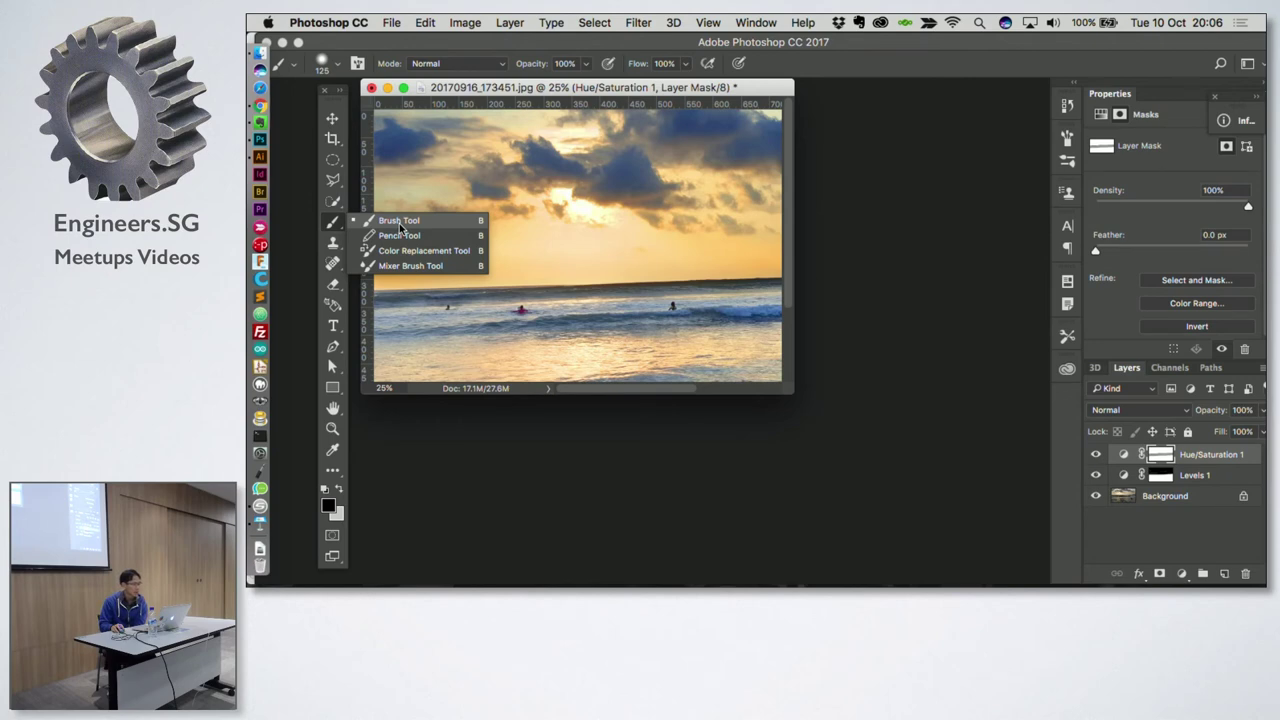
{"action": "left_click", "coordinate": [399, 222]}
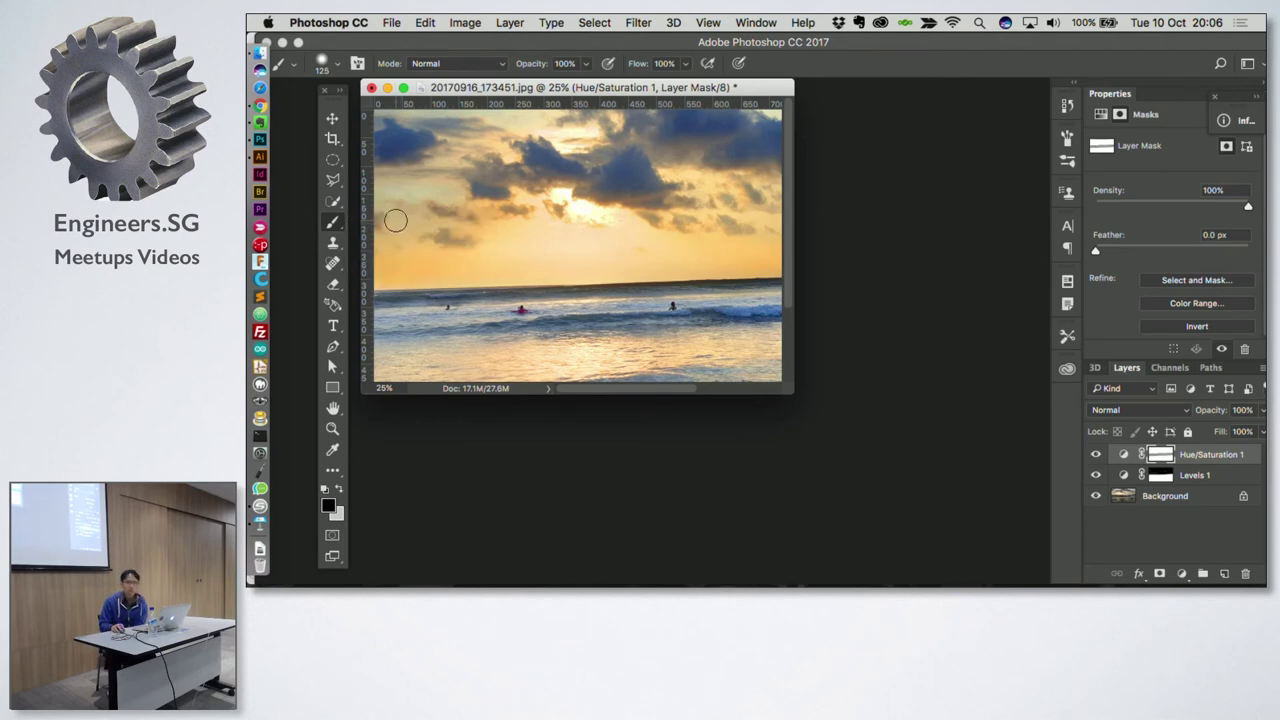
{"action": "left_click", "coordinate": [334, 180]}
{"action": "left_click", "coordinate": [334, 161]}
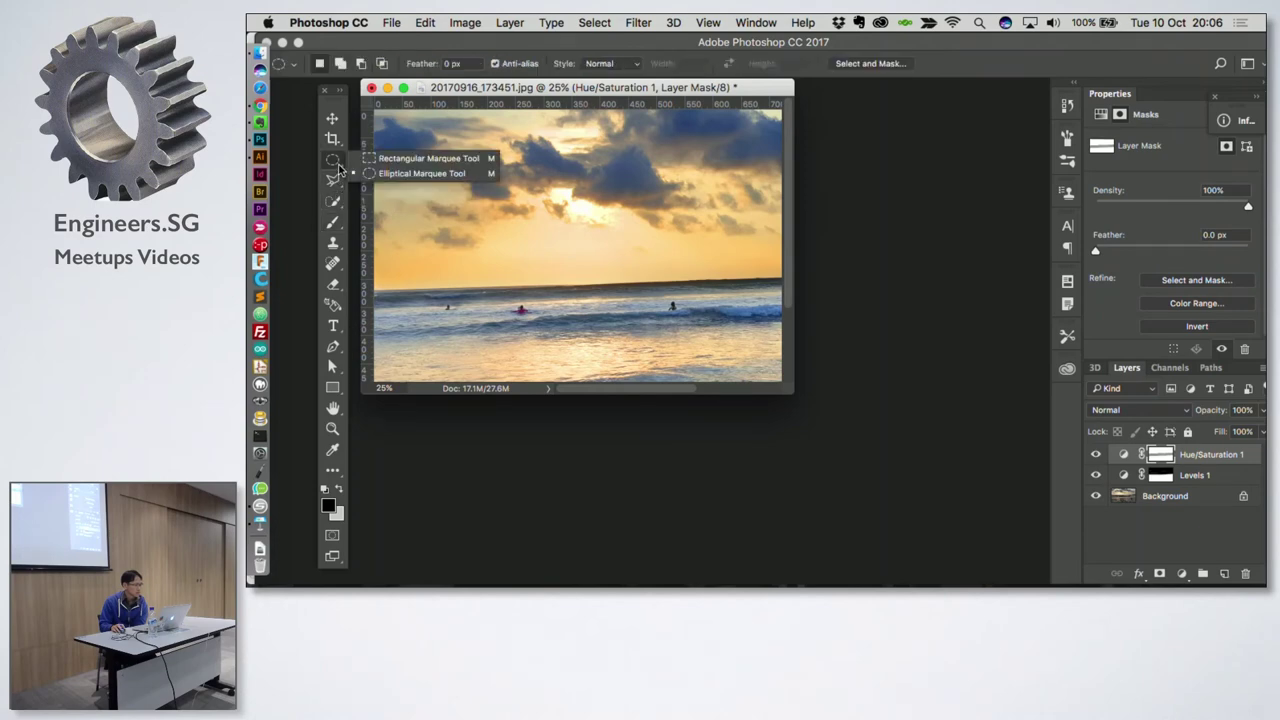
{"action": "key", "text": "Escape"}
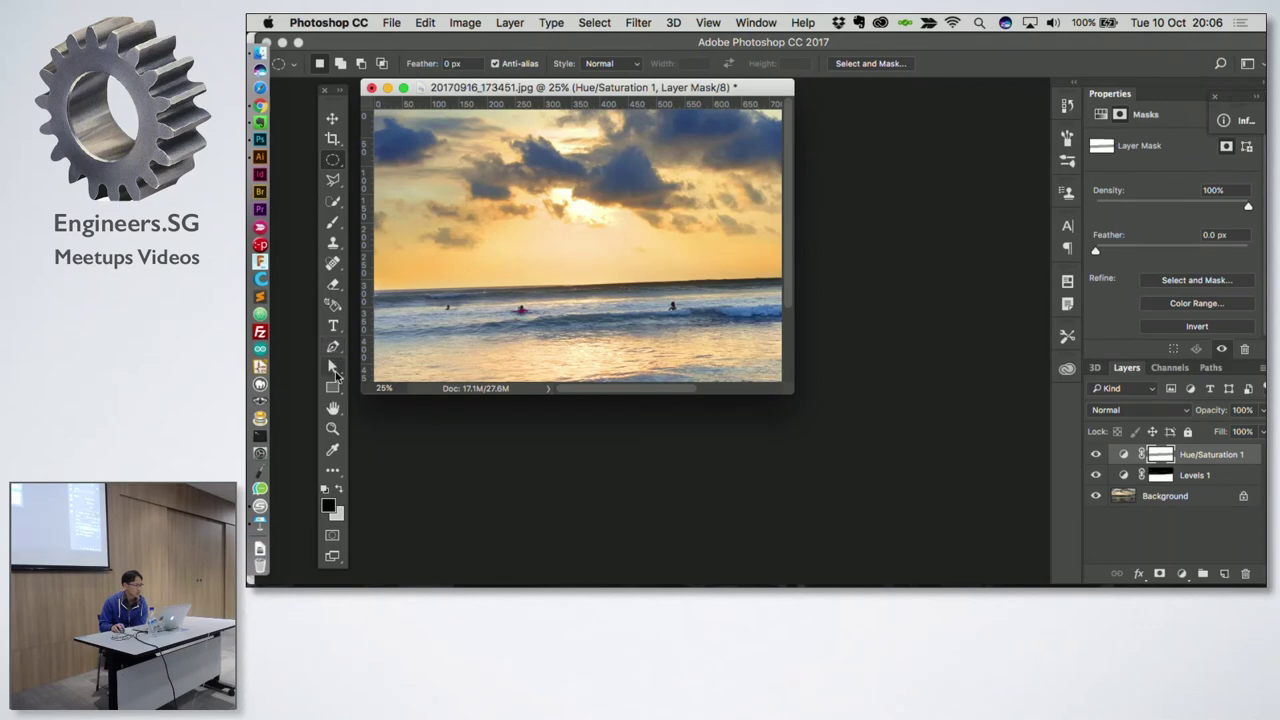
Step: Browse the eraser and healing groups, pick the Patch tool, view the extra tools, then return to Keynote
{"action": "left_click", "coordinate": [335, 287]}
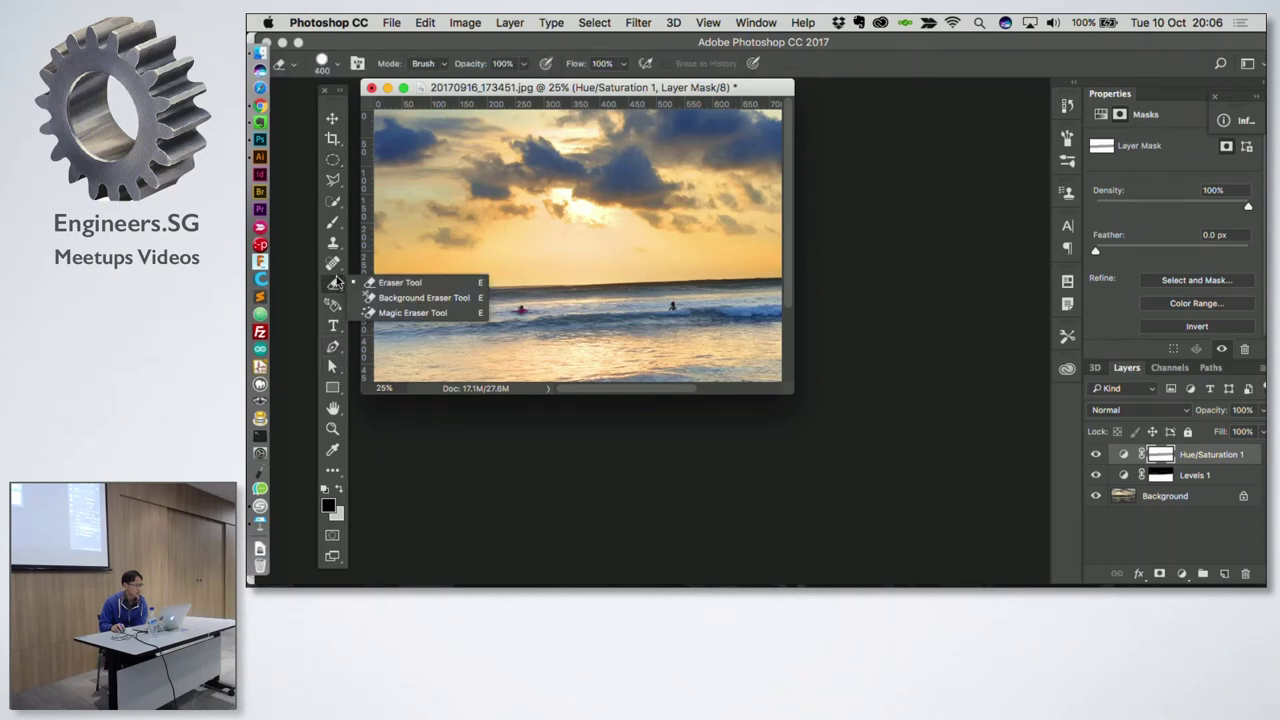
{"action": "left_click", "coordinate": [336, 272]}
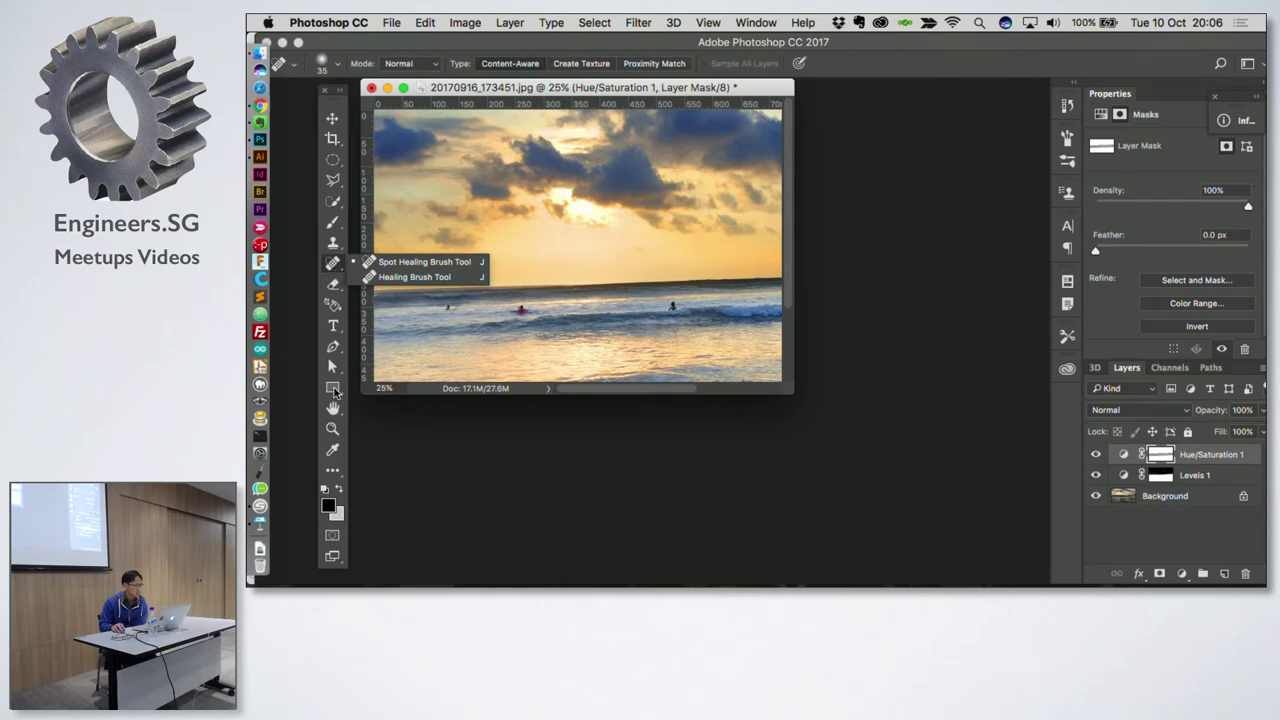
{"action": "left_click", "coordinate": [334, 471]}
{"action": "left_click", "coordinate": [336, 475]}
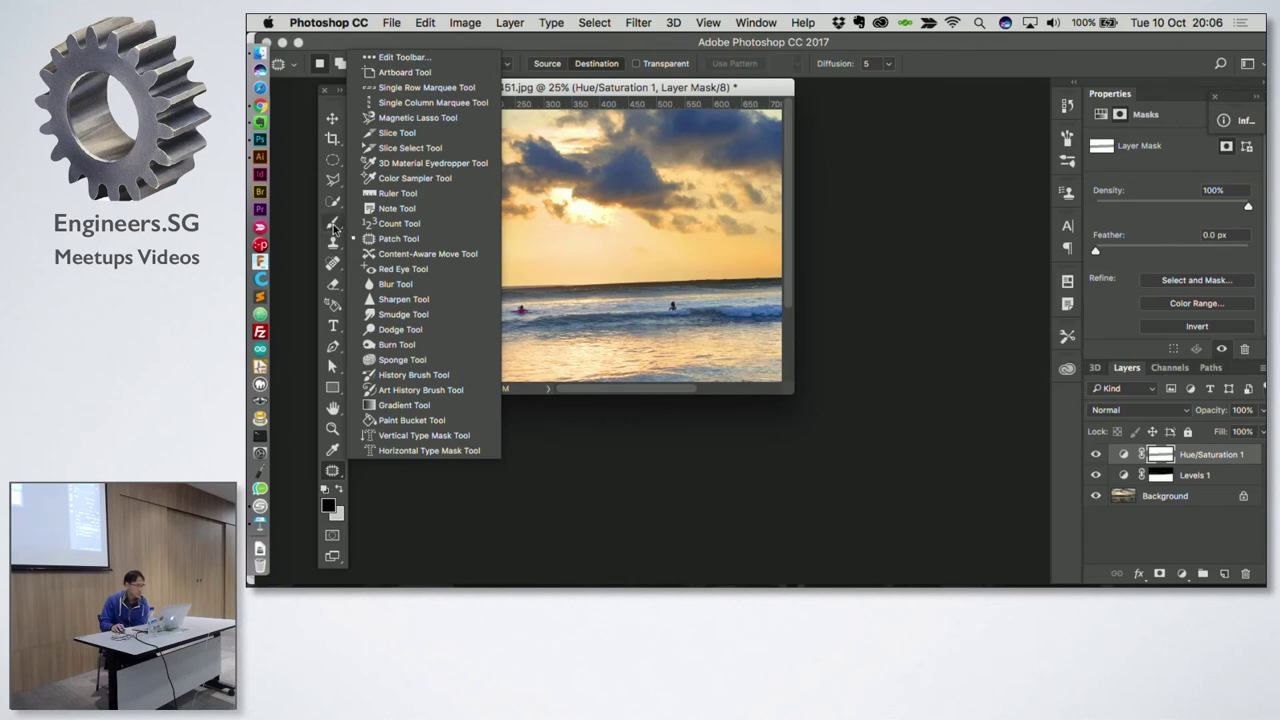
{"action": "left_click", "coordinate": [605, 462]}
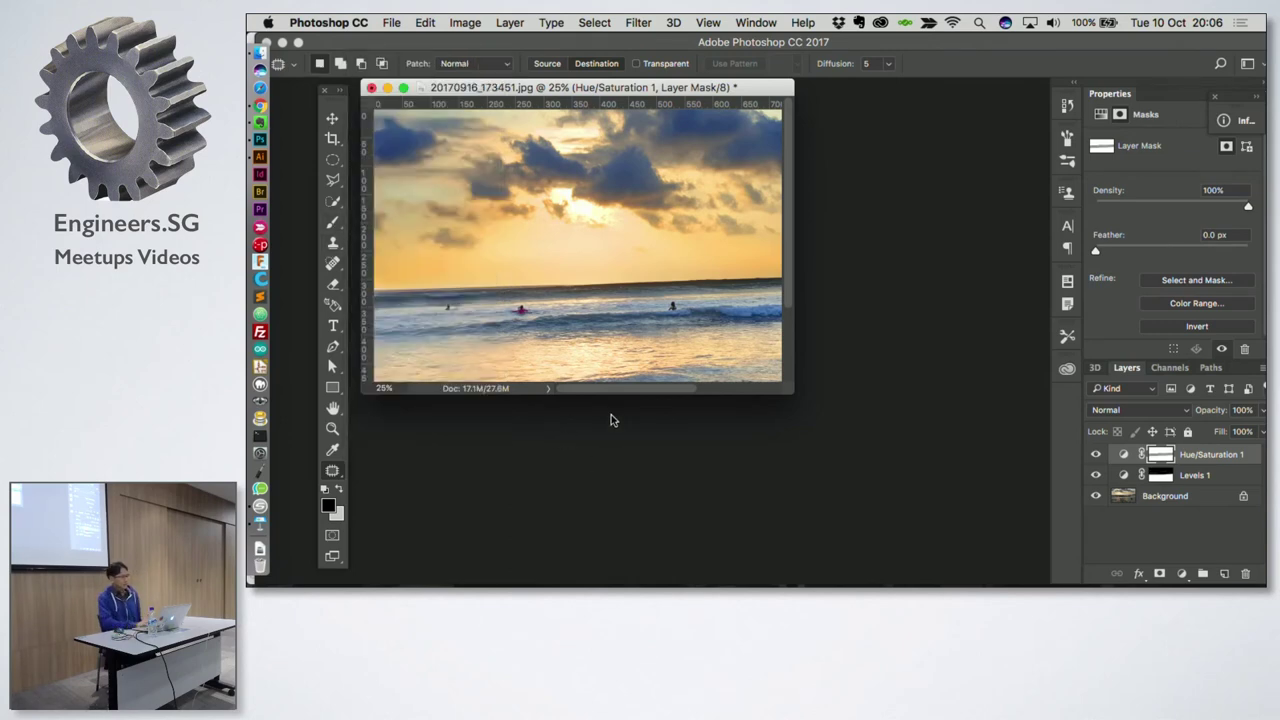
{"action": "key", "text": "ctrl+Left"}
{"action": "key", "text": "ctrl+Left"}
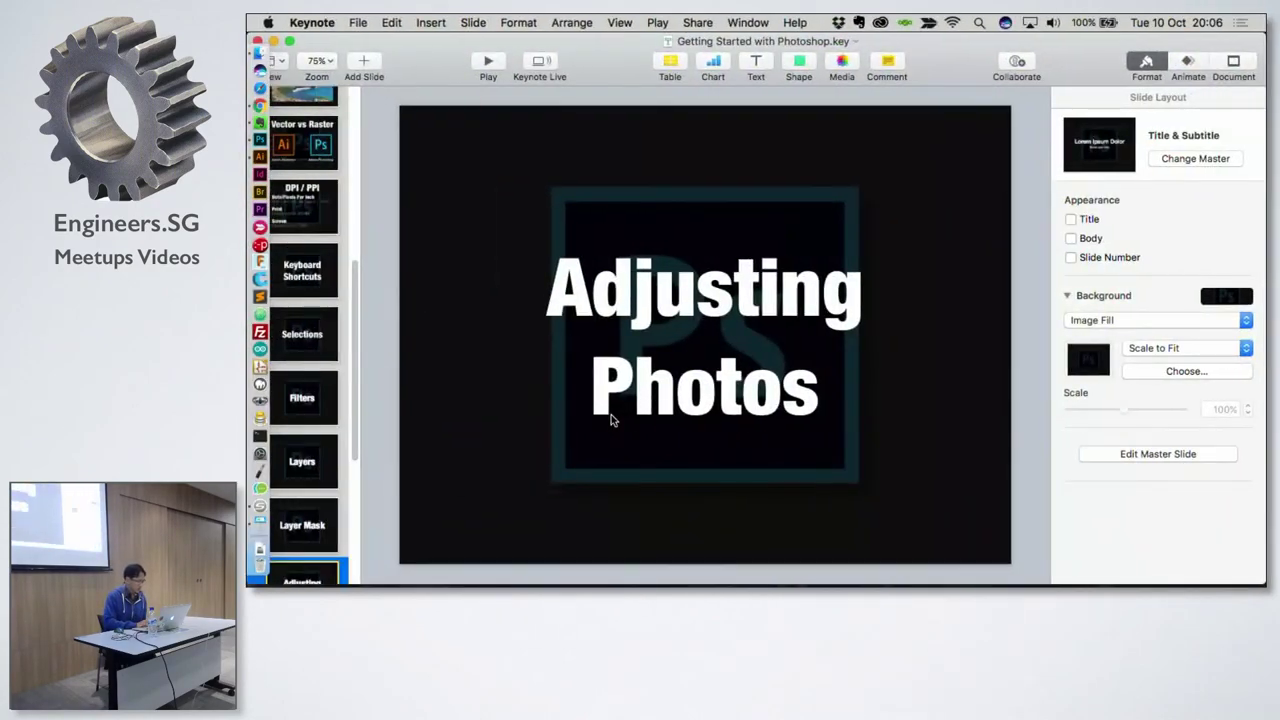
Step: In Keynote, move past the Adjustment Layers slide to the Other Demos: Object Removal slide
{"action": "scroll", "coordinate": [339, 468], "scroll_direction": "down", "scroll_amount": 2}
{"action": "scroll", "coordinate": [339, 468], "scroll_direction": "down", "scroll_amount": 3}
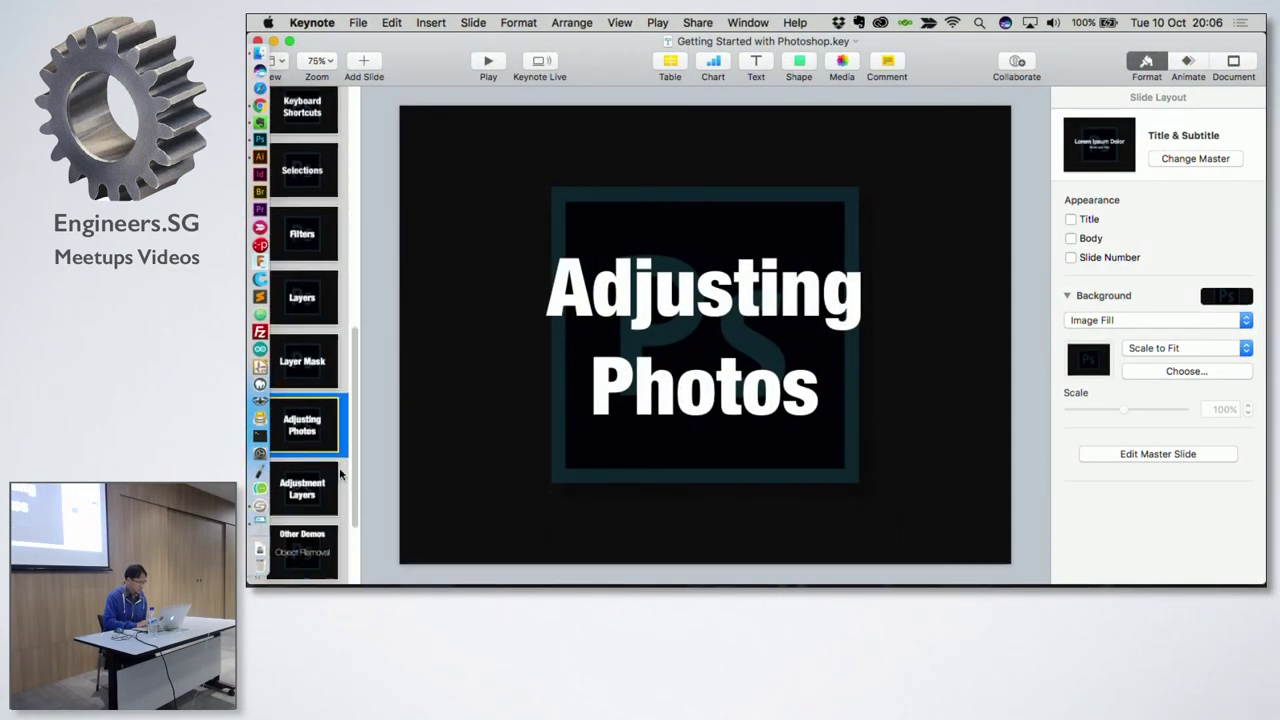
{"action": "scroll", "coordinate": [339, 467], "scroll_direction": "down", "scroll_amount": 2}
{"action": "left_click", "coordinate": [316, 412]}
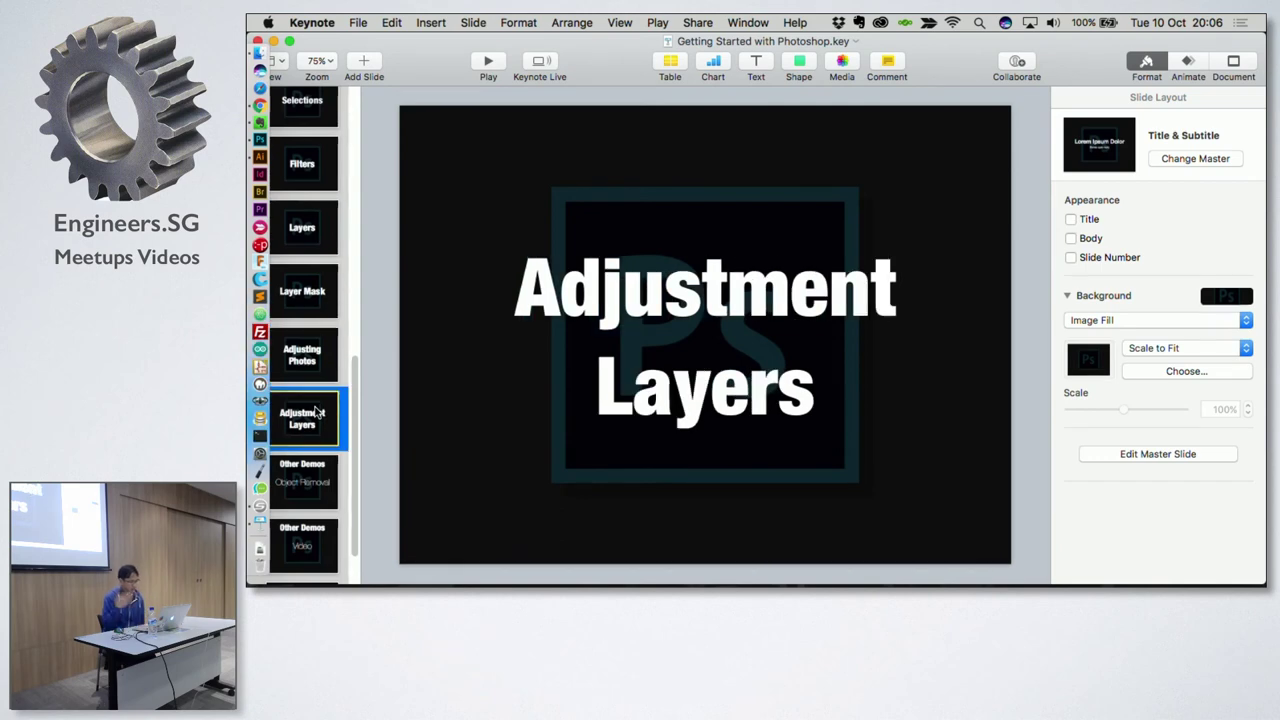
{"action": "key", "text": "Down"}
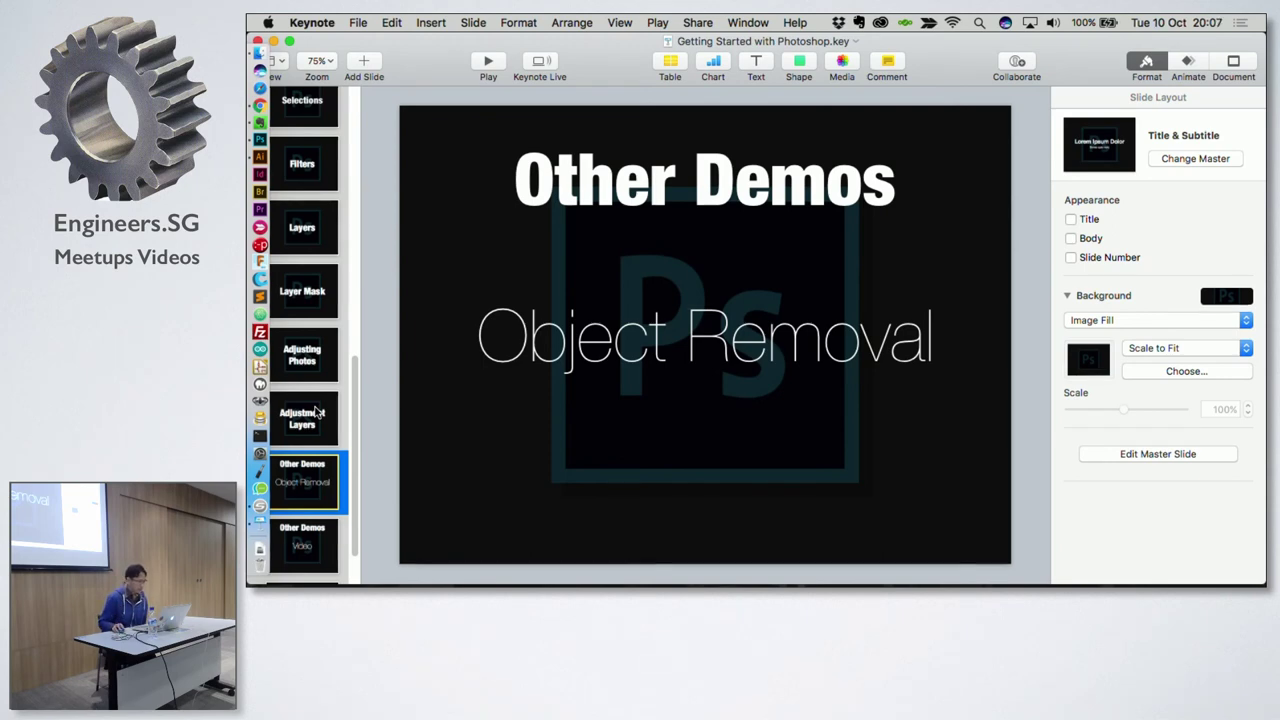
{"action": "left_click_drag", "start_coordinate": [355, 387], "coordinate": [352, 452]}
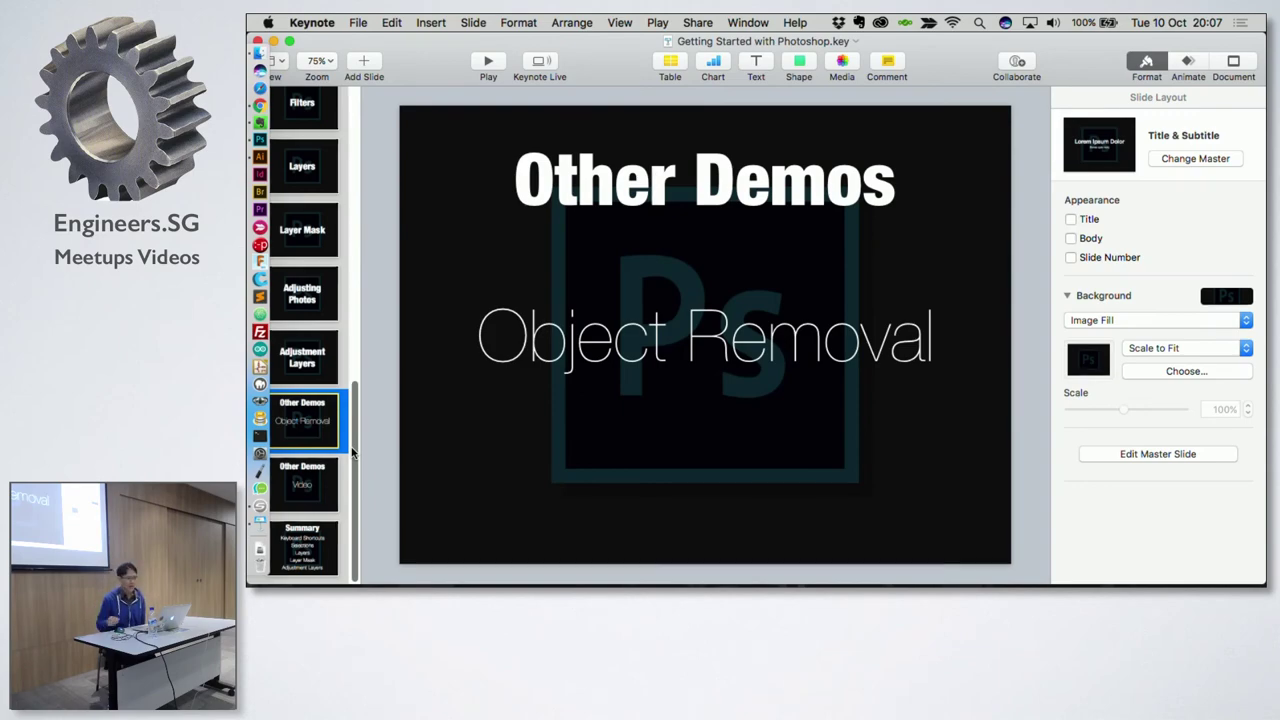
Step: Return to Photoshop and close the sunset beach photo, discarding its changes
{"action": "key", "text": "ctrl+Right"}
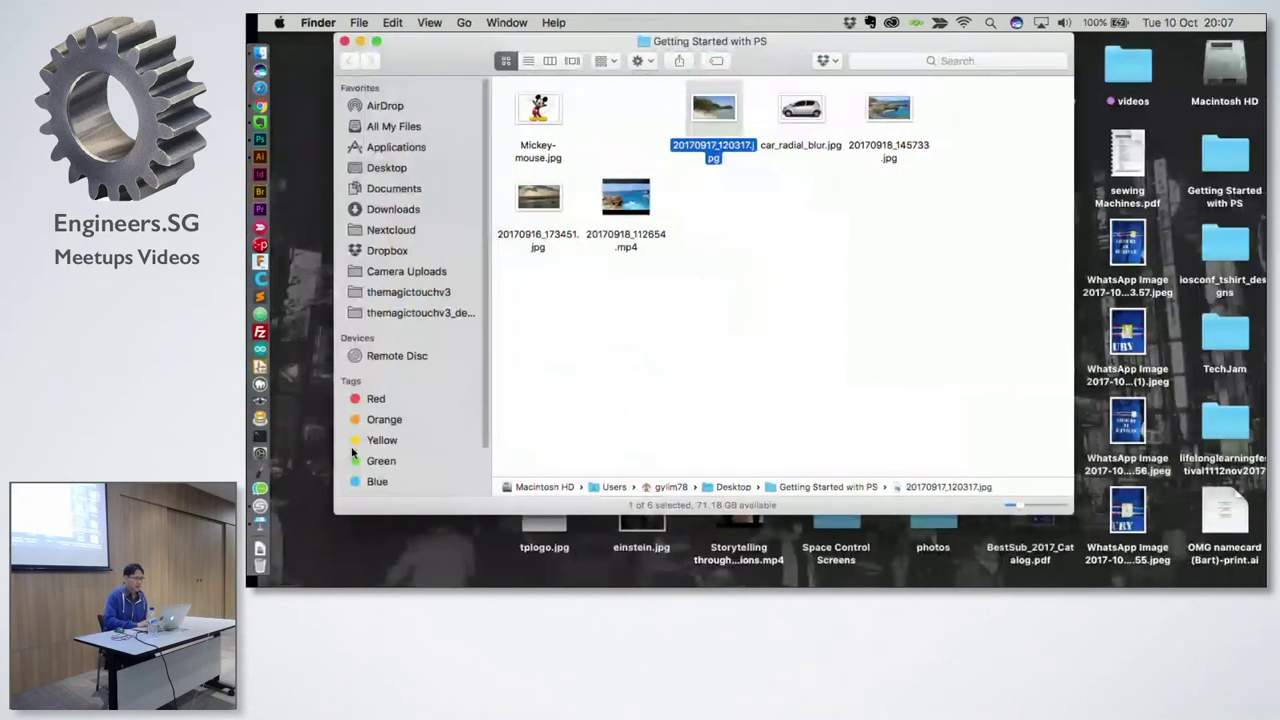
{"action": "key", "text": "ctrl+Right"}
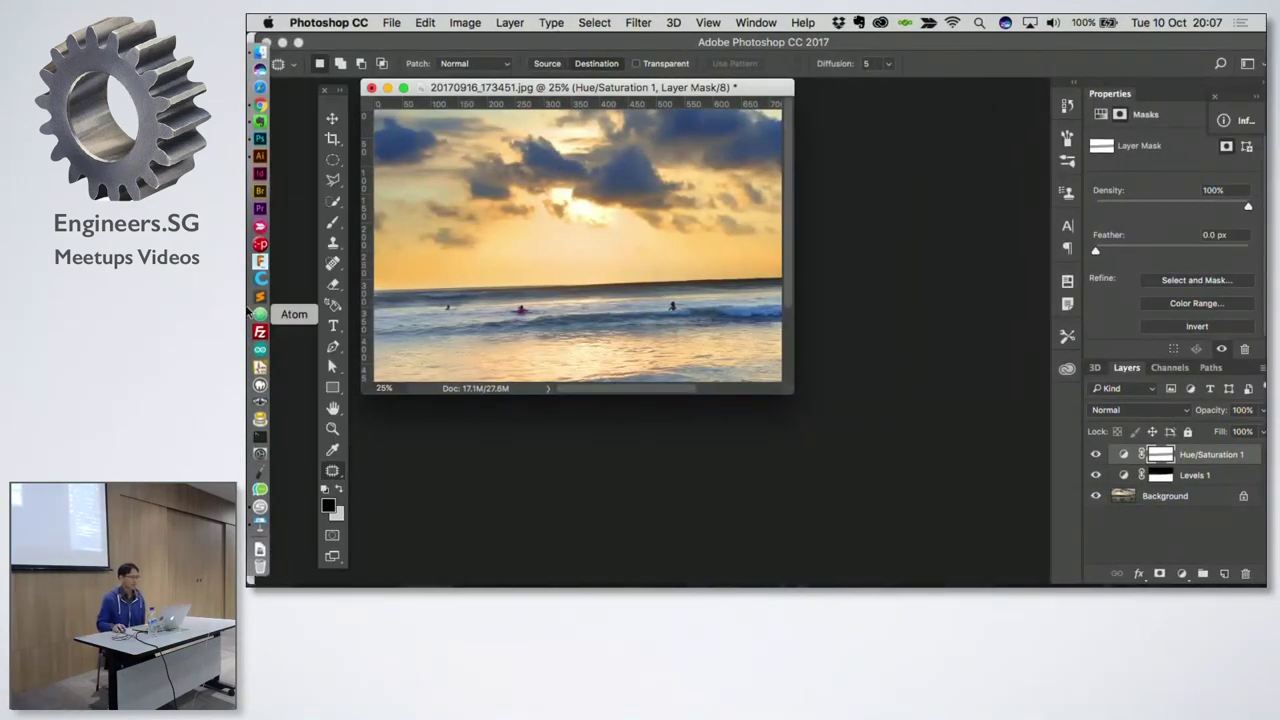
{"action": "left_click", "coordinate": [371, 88]}
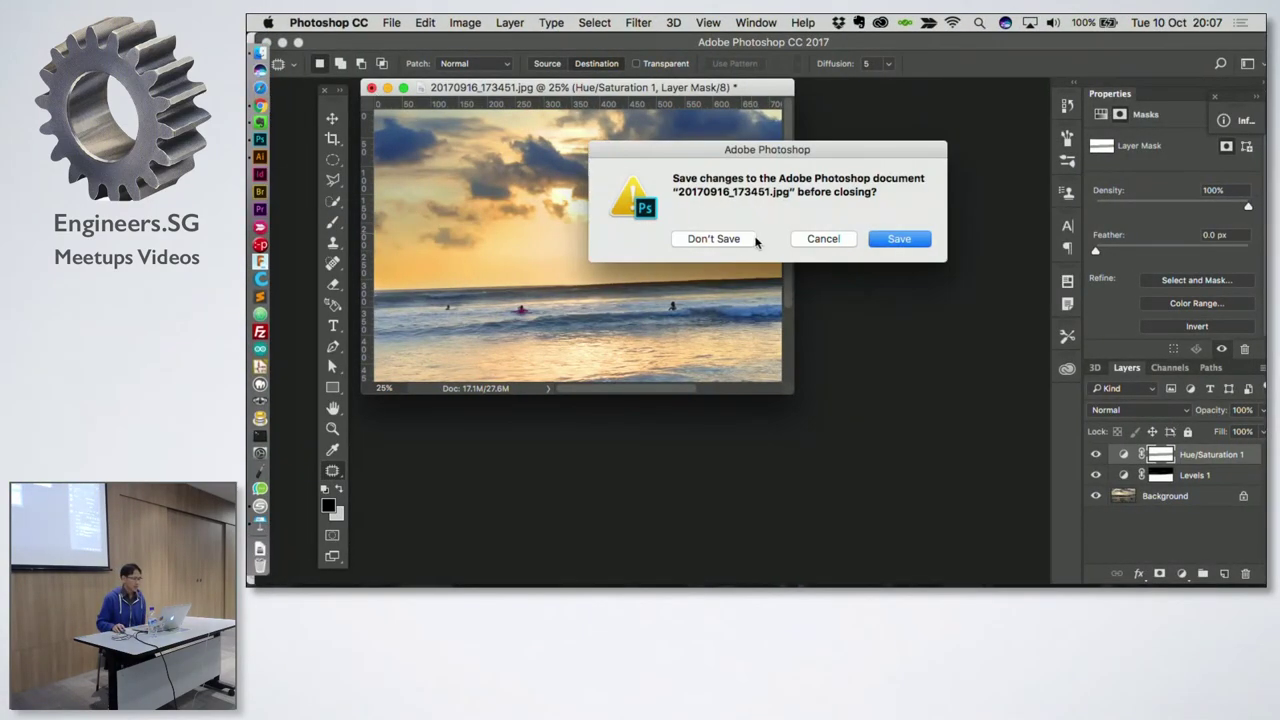
{"action": "left_click", "coordinate": [706, 241]}
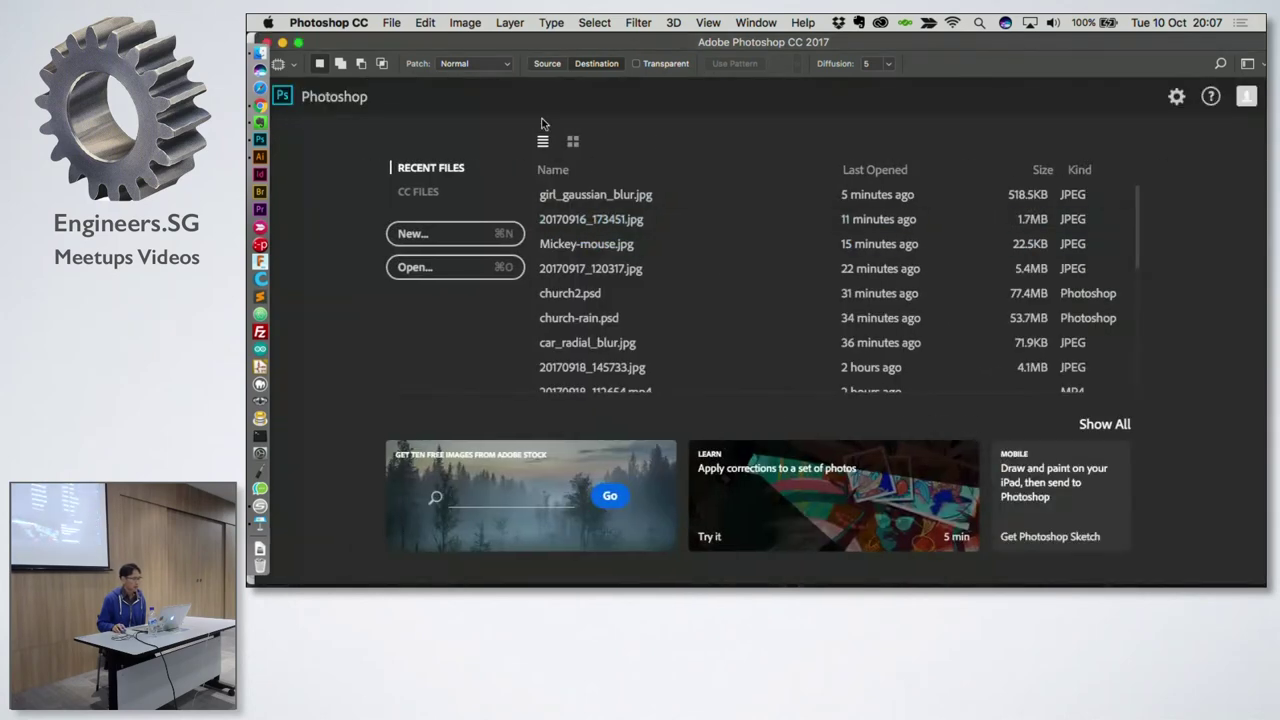
Step: Use File > Open to load 20170918_145733.jpg from the Getting Started with PS folder
{"action": "left_click", "coordinate": [393, 22]}
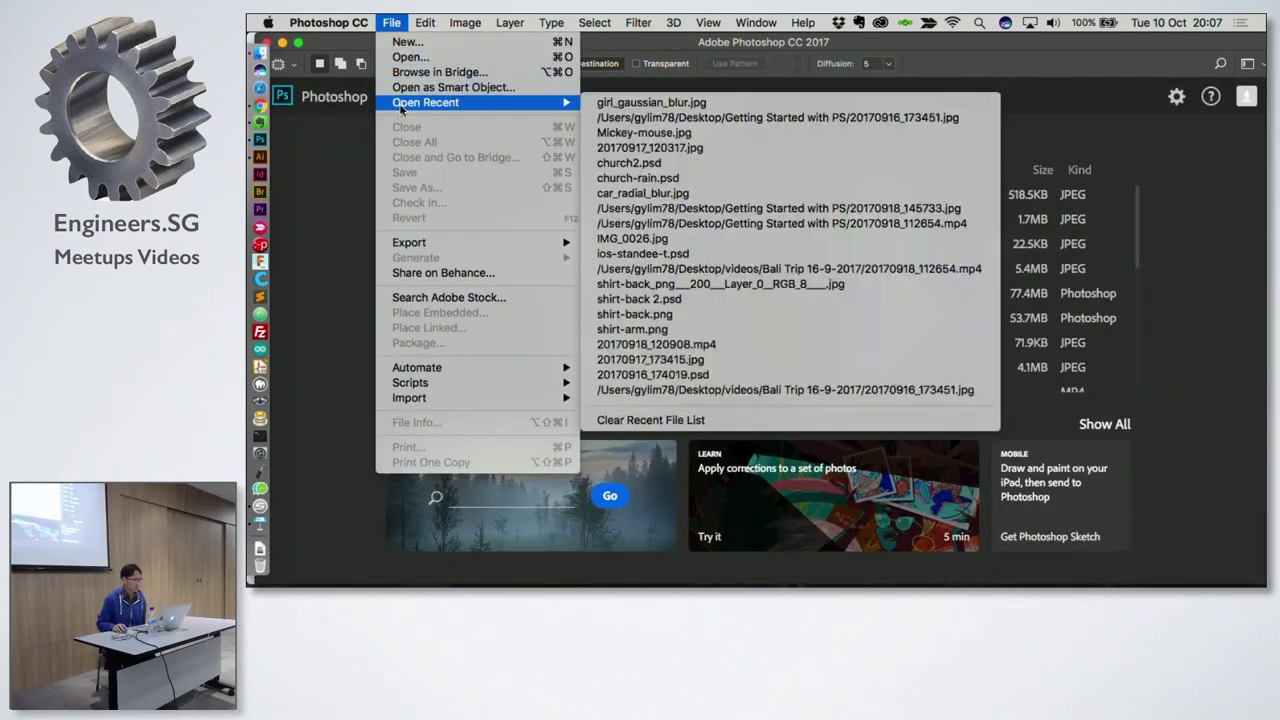
{"action": "left_click", "coordinate": [422, 59]}
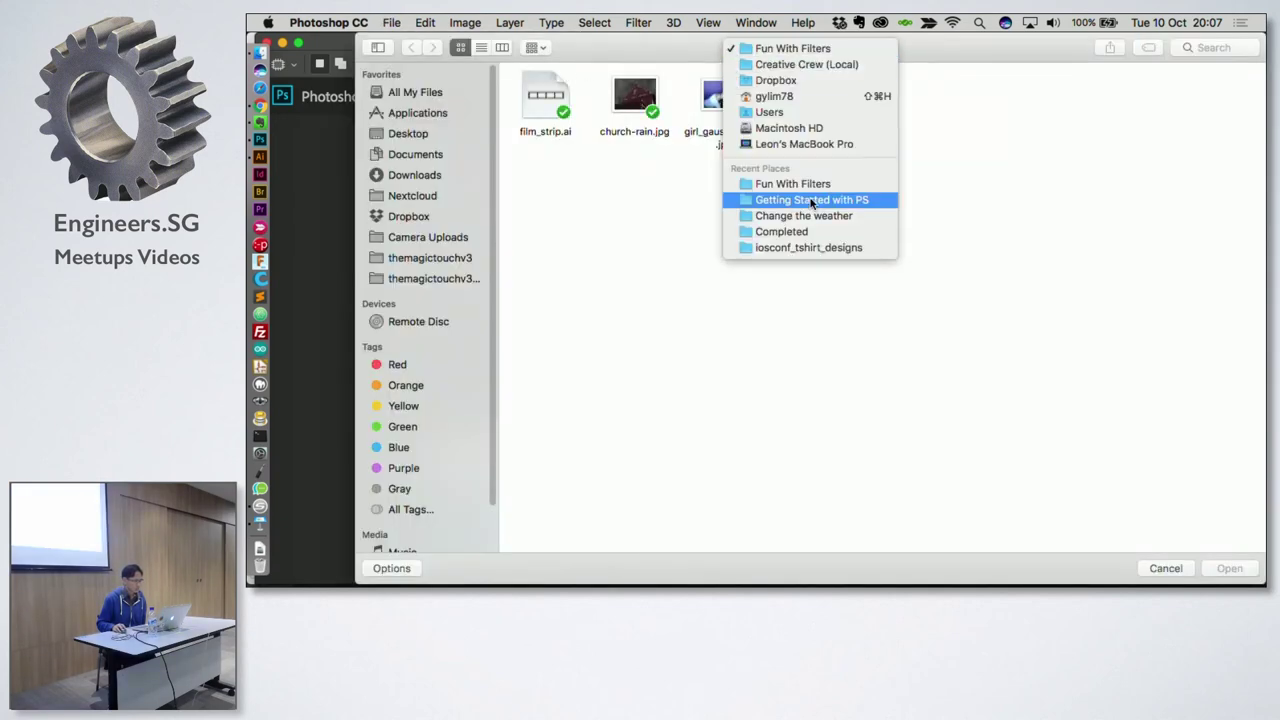
{"action": "left_click", "coordinate": [805, 199]}
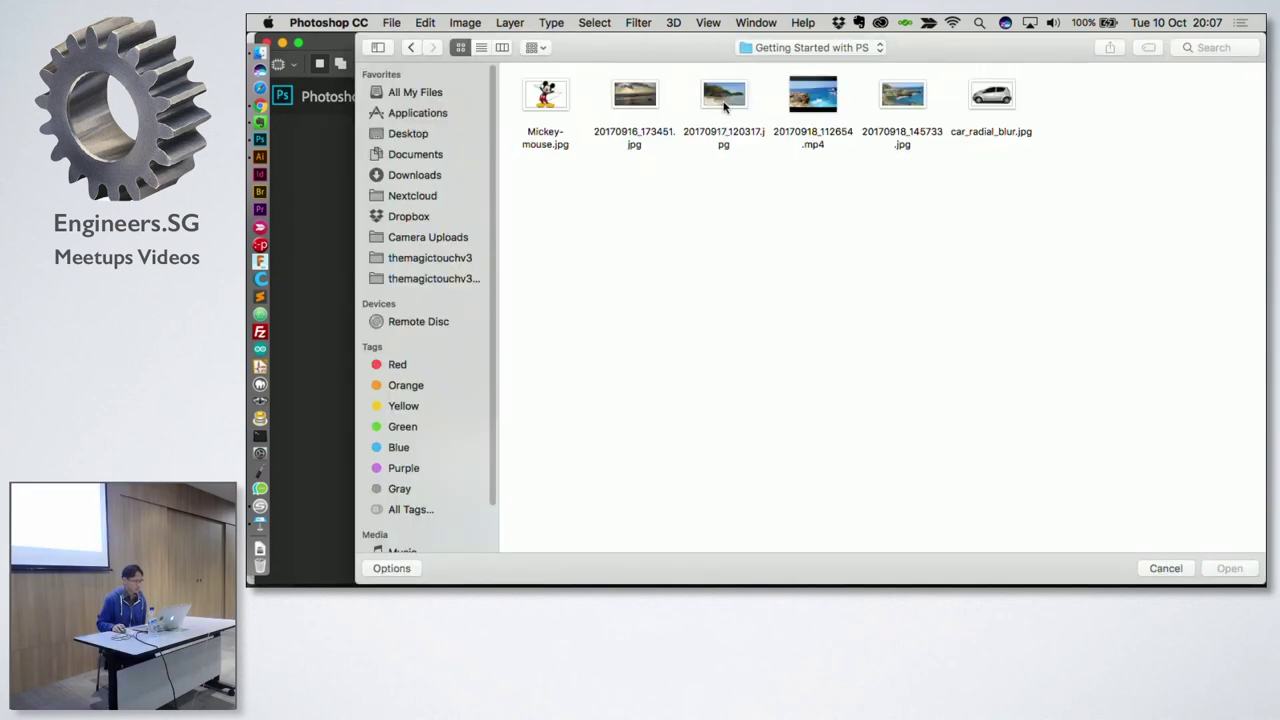
{"action": "left_click", "coordinate": [726, 107]}
{"action": "left_click", "coordinate": [918, 104]}
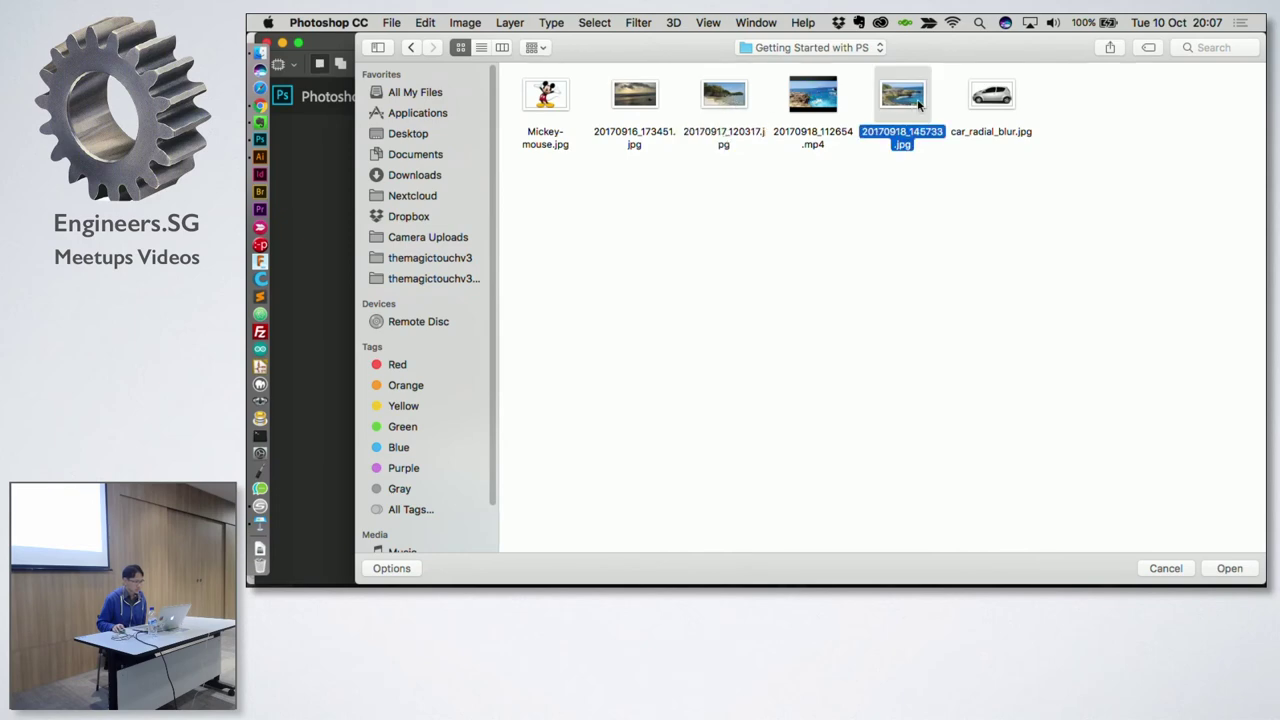
{"action": "double_click", "coordinate": [898, 100]}
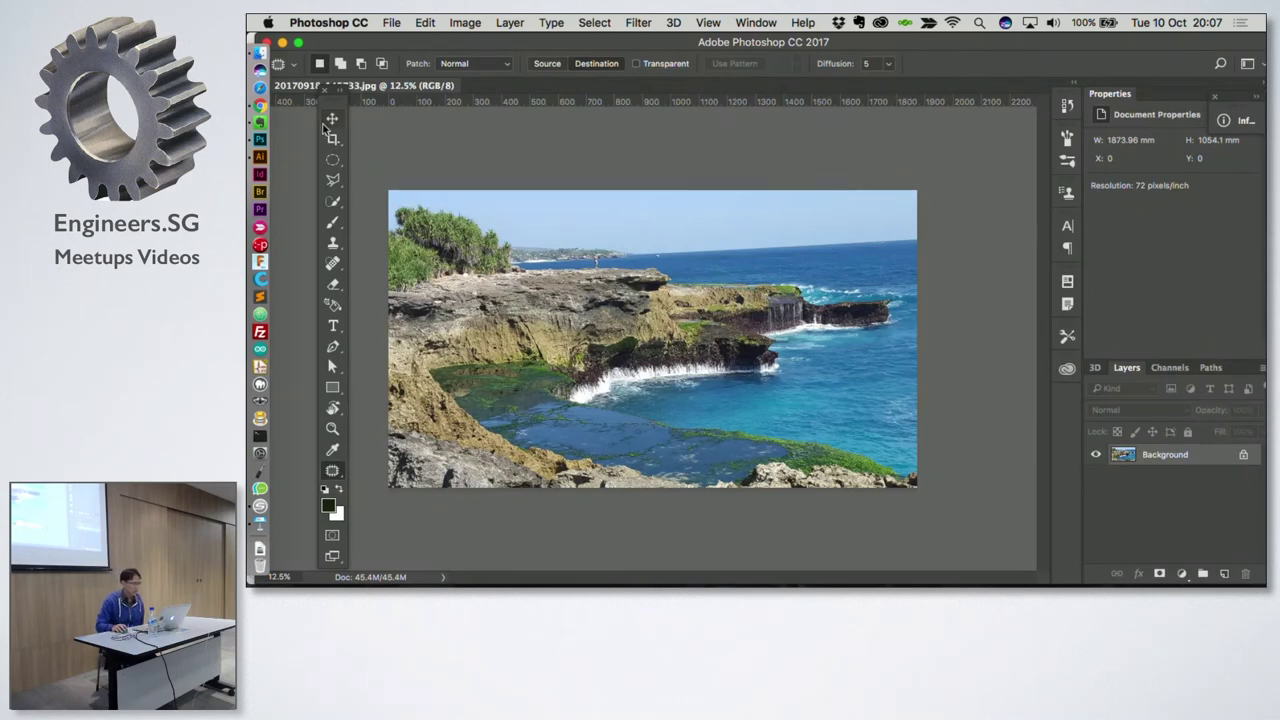
Step: Zoom in with two Zoom-tool marquees onto the white boat near the sea horizon
{"action": "left_click", "coordinate": [333, 428]}
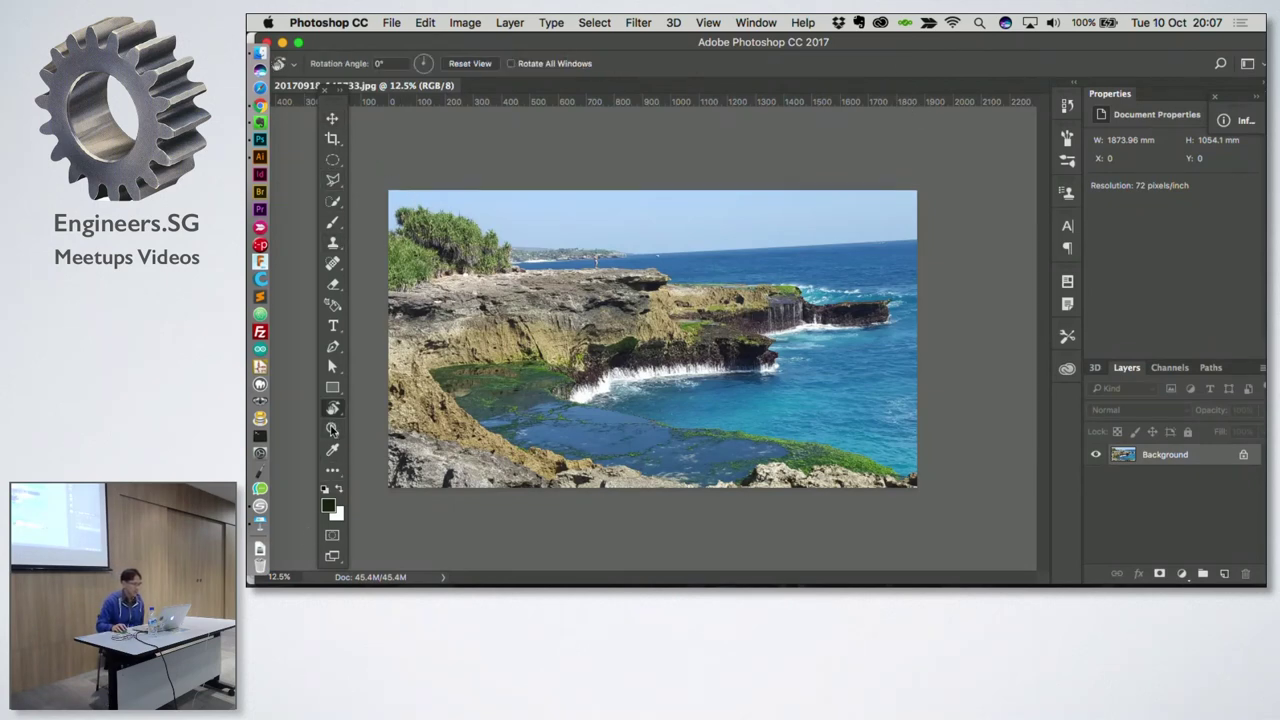
{"action": "left_click_drag", "start_coordinate": [561, 236], "coordinate": [688, 297]}
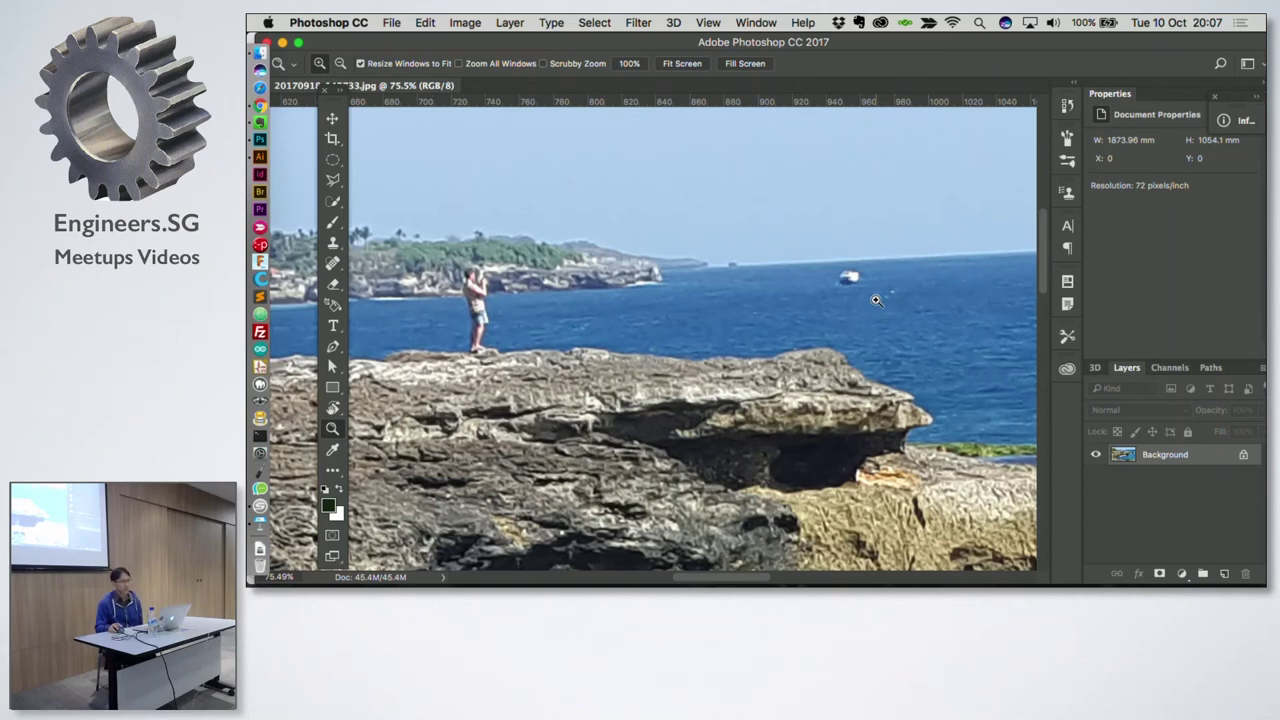
{"action": "left_click_drag", "start_coordinate": [727, 195], "coordinate": [955, 407]}
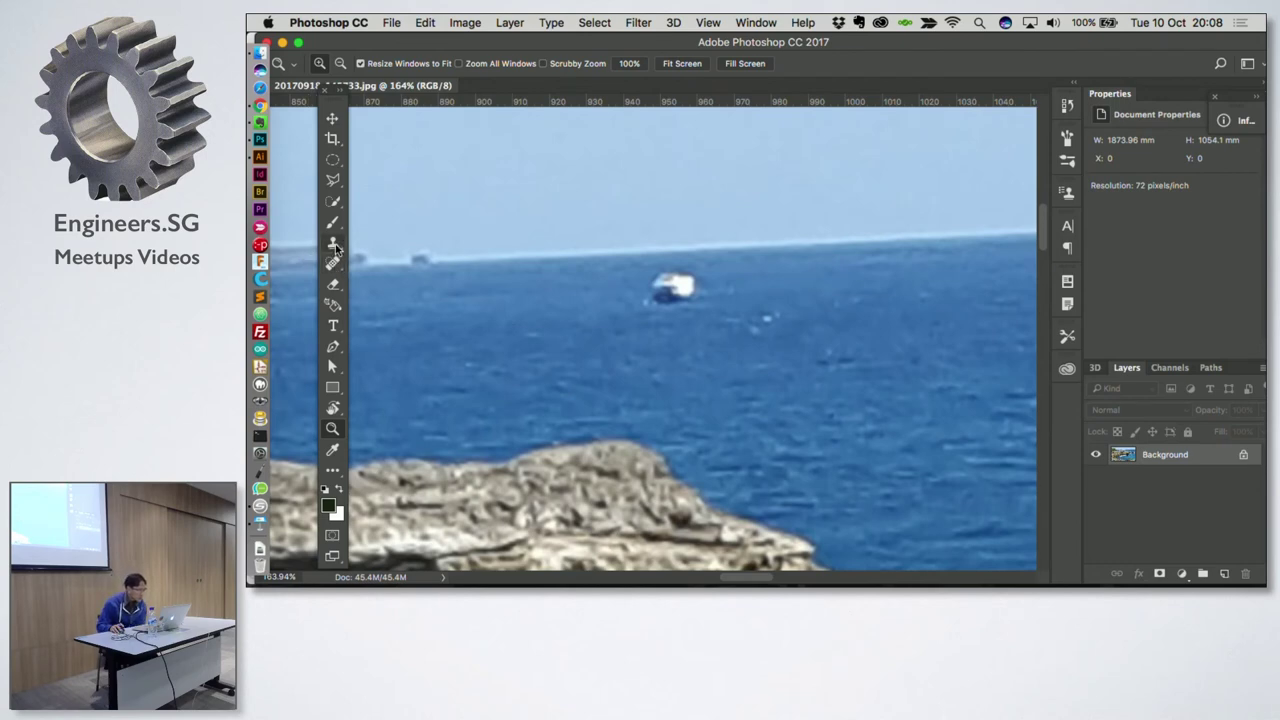
{"action": "left_click", "coordinate": [336, 247]}
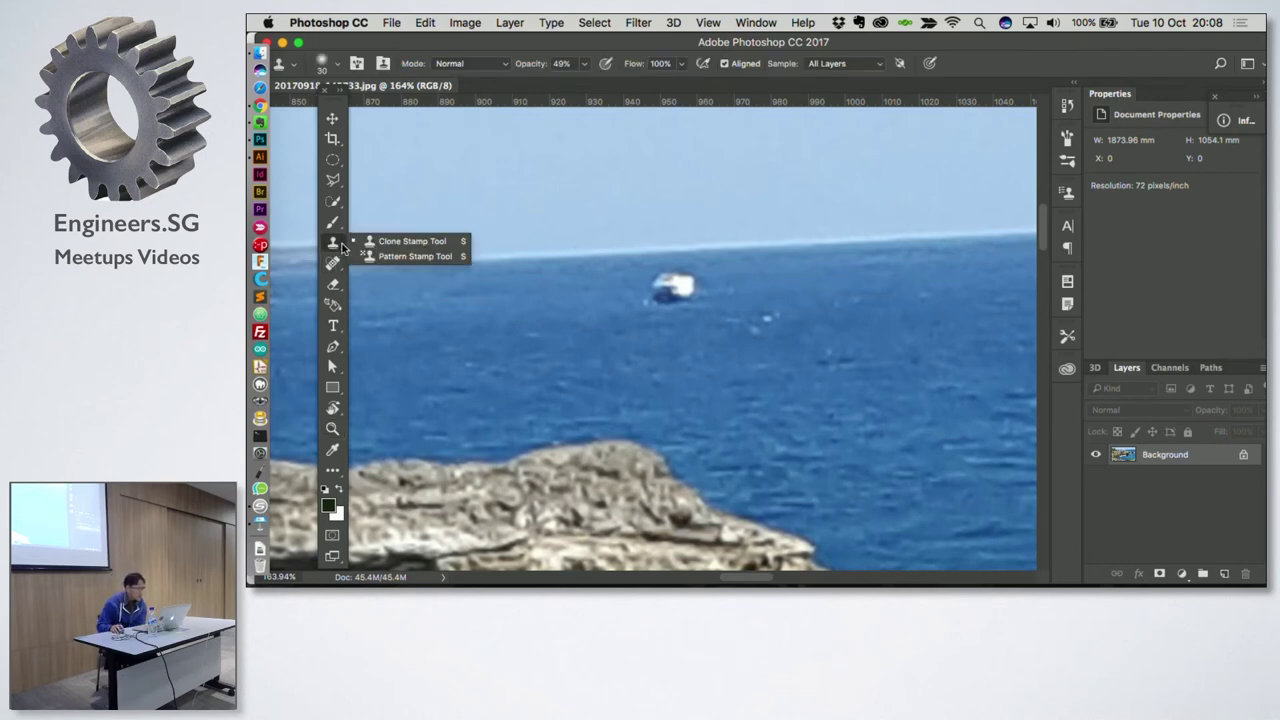
Step: Select Clone Stamp with a 60 brush, sample clean sea, try a stroke over the boat, and undo it
{"action": "left_click", "coordinate": [393, 244]}
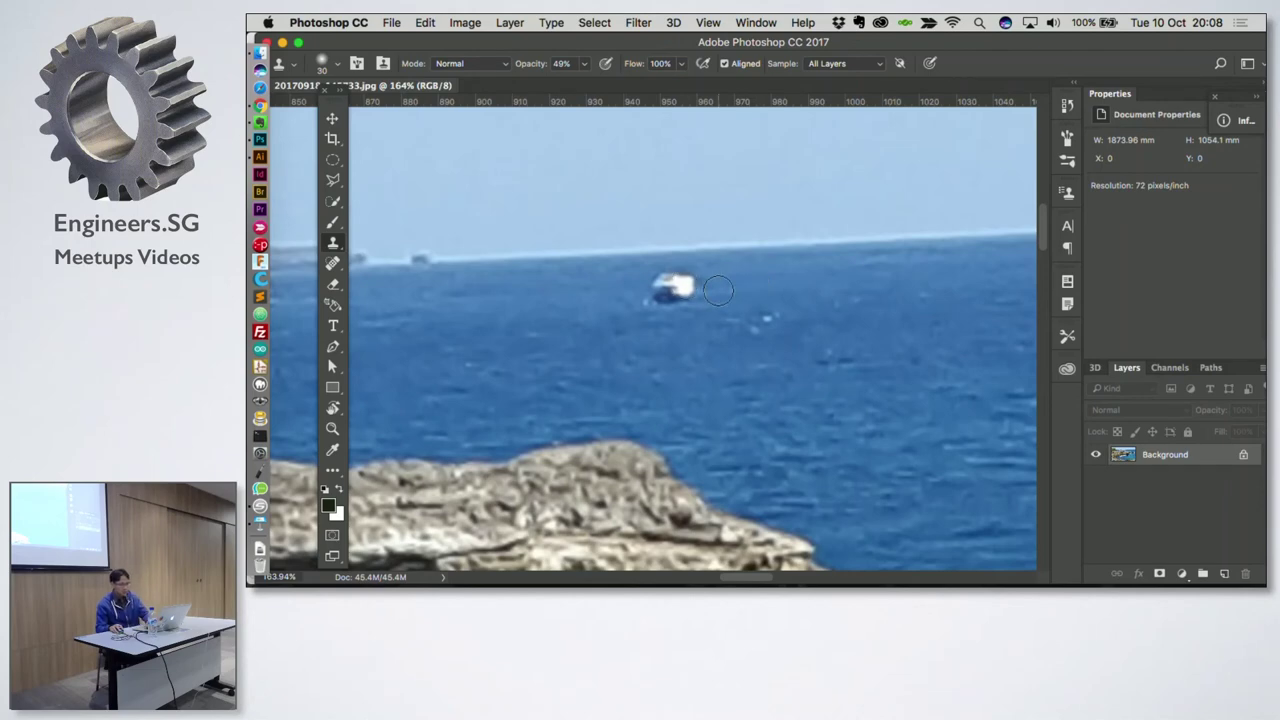
{"action": "key", "text": "bracketright"}
{"action": "key", "text": "bracketright"}
{"action": "key", "text": "bracketright"}
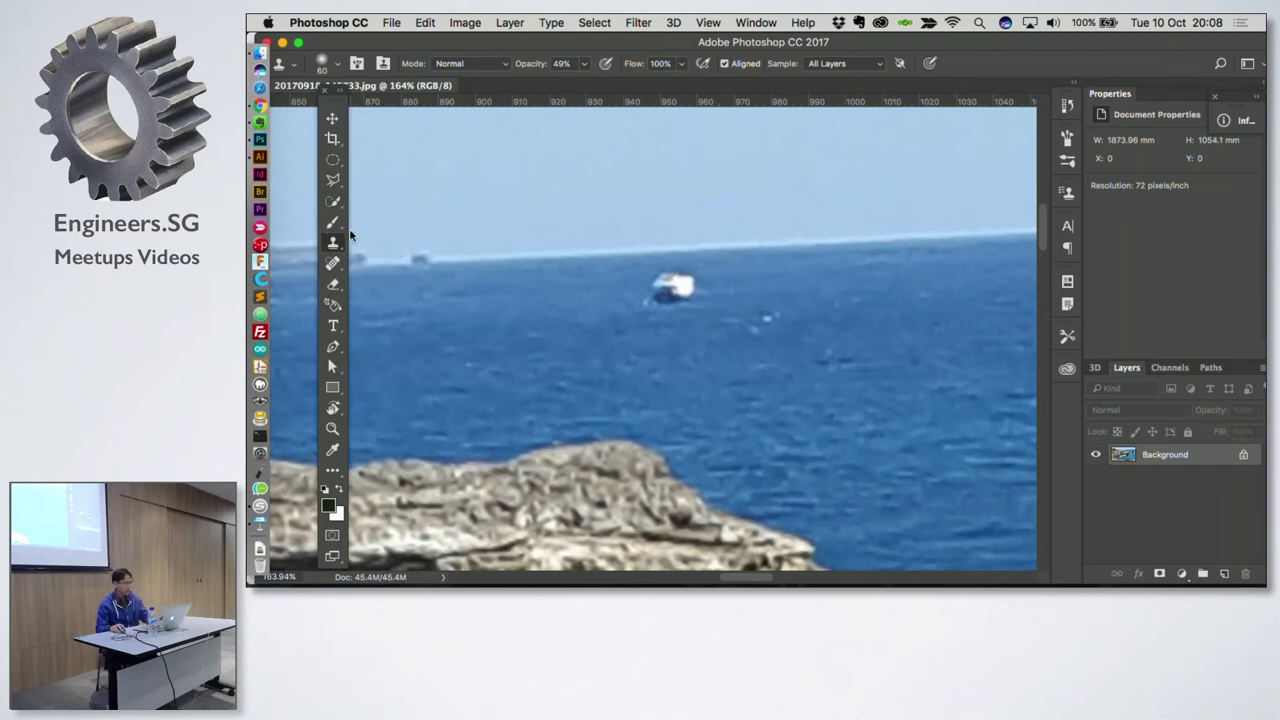
{"action": "left_click", "coordinate": [820, 297], "text": "alt"}
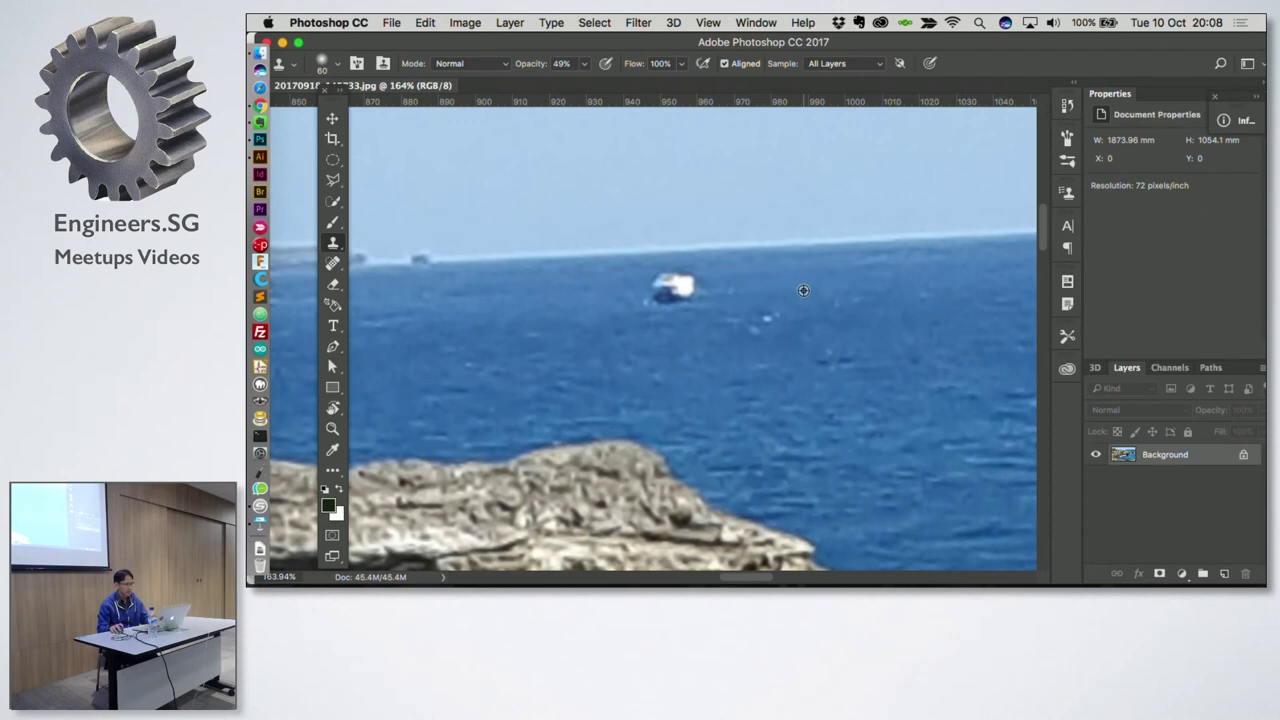
{"action": "left_click_drag", "start_coordinate": [677, 284], "coordinate": [661, 285]}
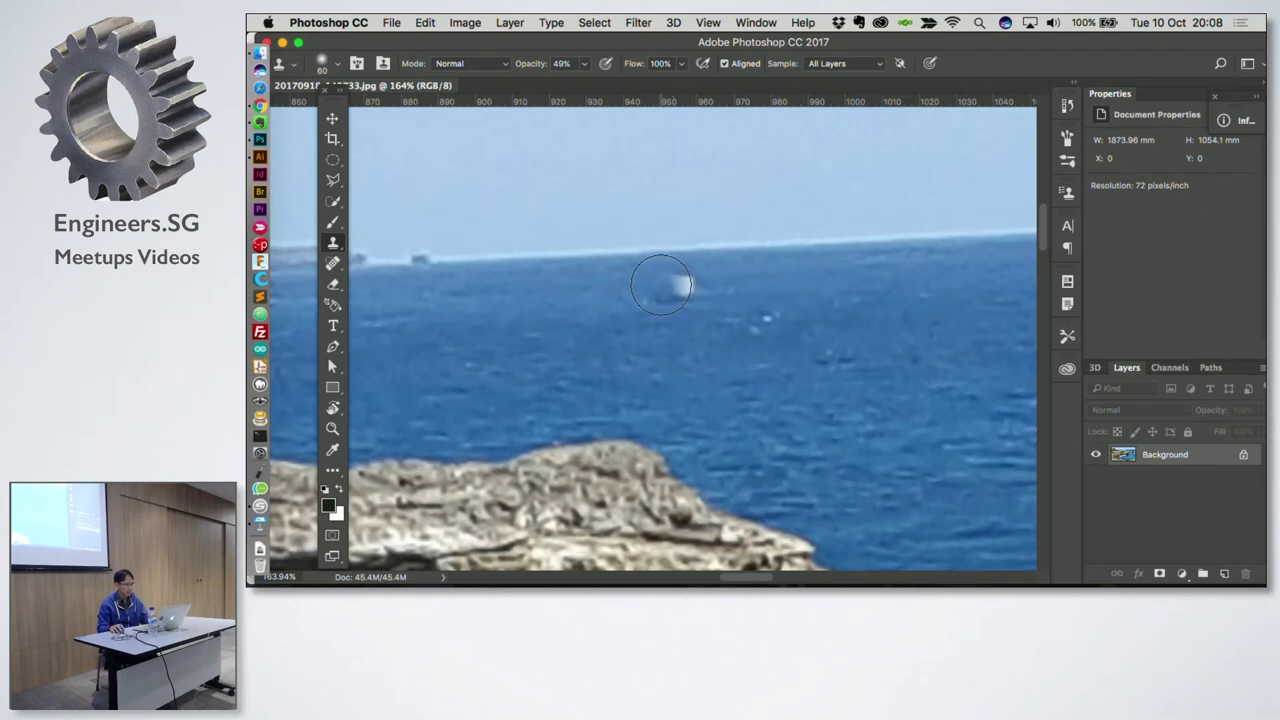
{"action": "key", "text": "ctrl+z"}
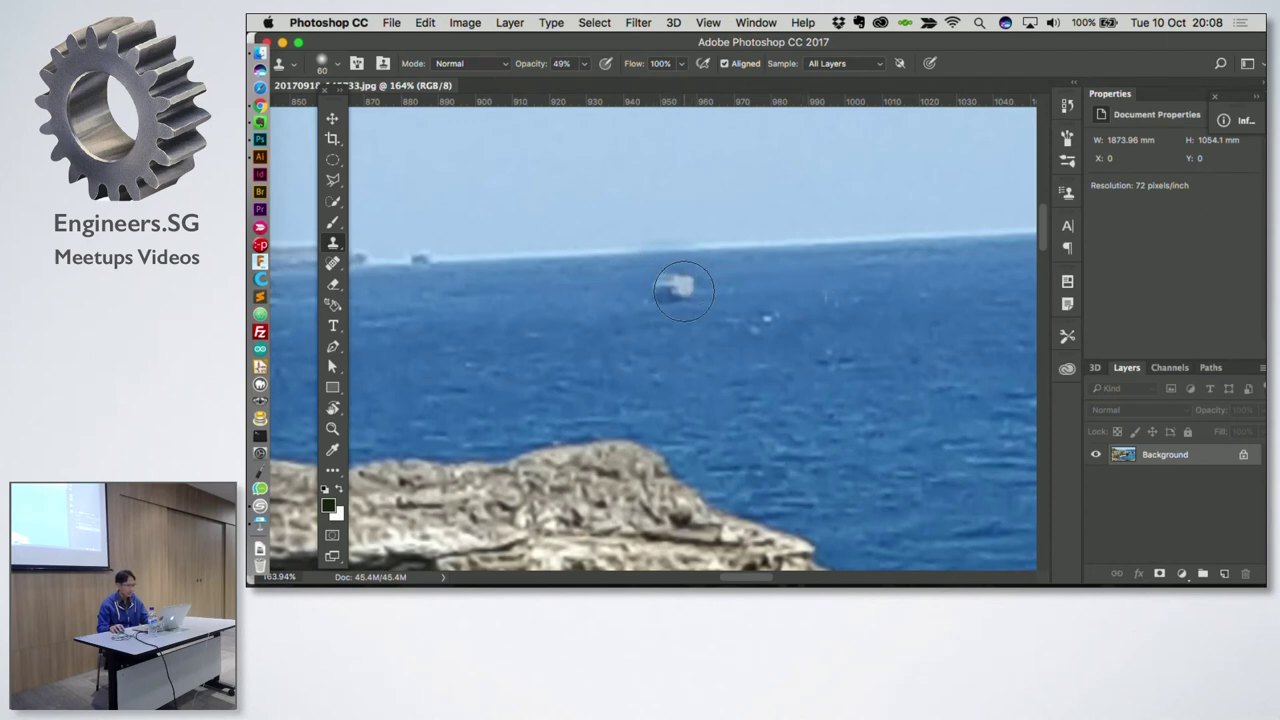
Step: Raise clone opacity to 100% and shrink the brush to 45, repainting the boat and undoing each attempt
{"action": "left_click", "coordinate": [684, 291]}
{"action": "left_click_drag", "start_coordinate": [519, 66], "coordinate": [596, 70]}
{"action": "left_click_drag", "start_coordinate": [645, 280], "coordinate": [680, 288]}
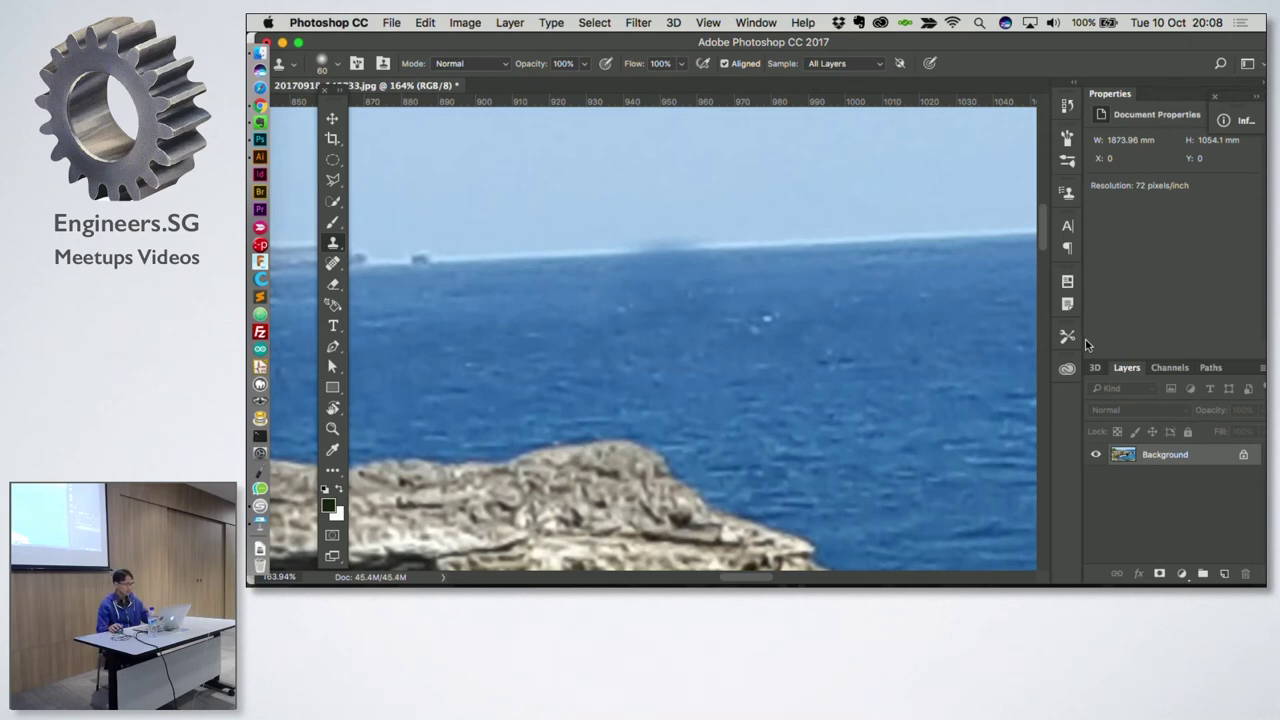
{"action": "key", "text": "ctrl+z"}
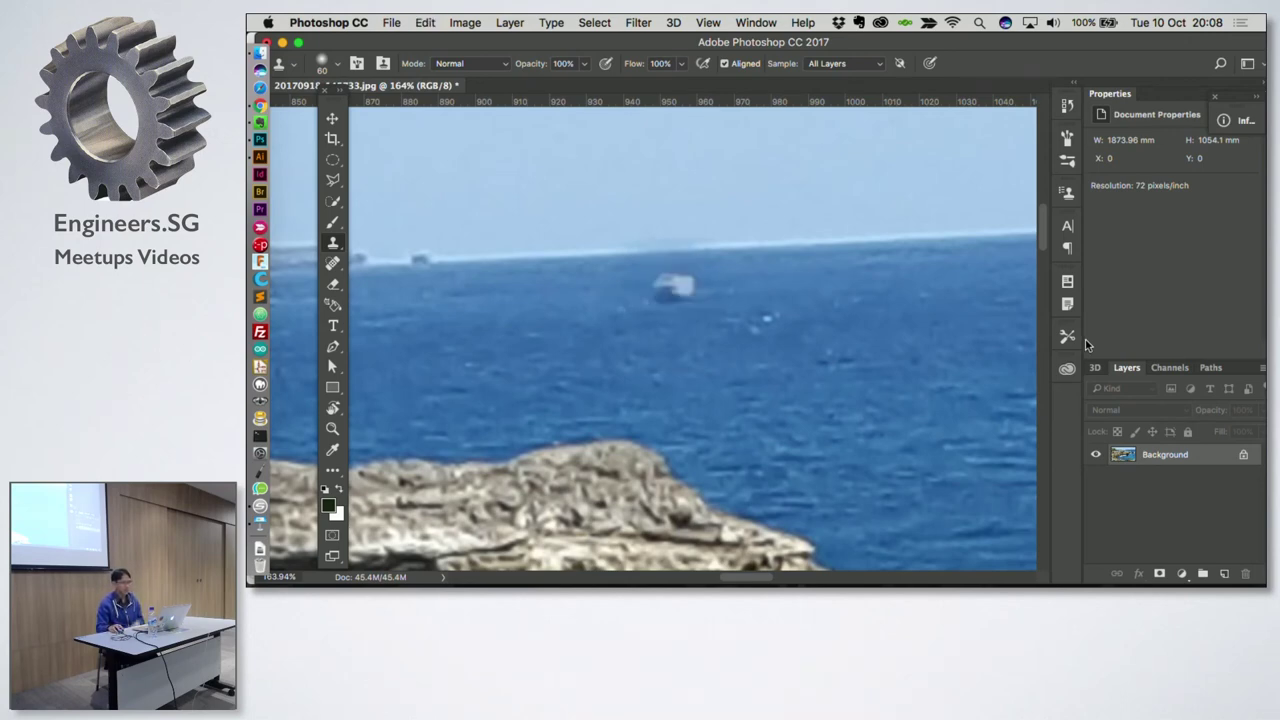
{"action": "key", "text": "bracketleft"}
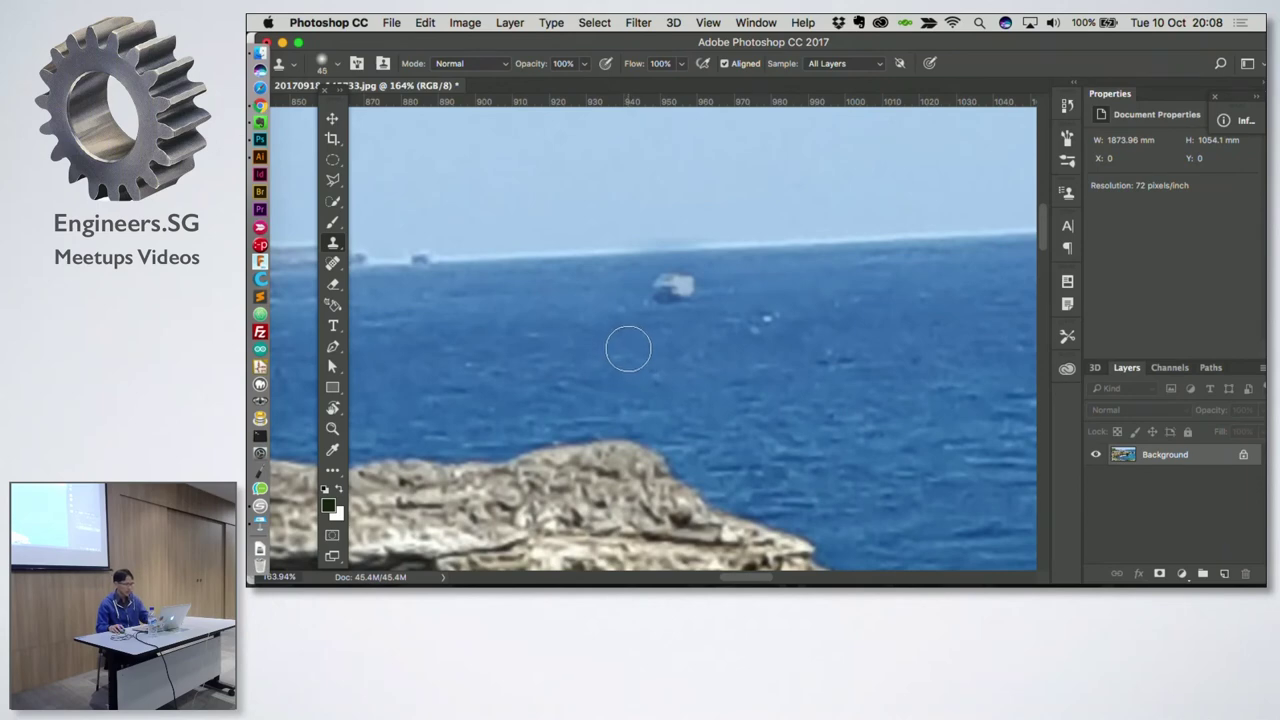
{"action": "left_click", "coordinate": [631, 343], "text": "alt"}
{"action": "left_click_drag", "start_coordinate": [651, 297], "coordinate": [640, 289]}
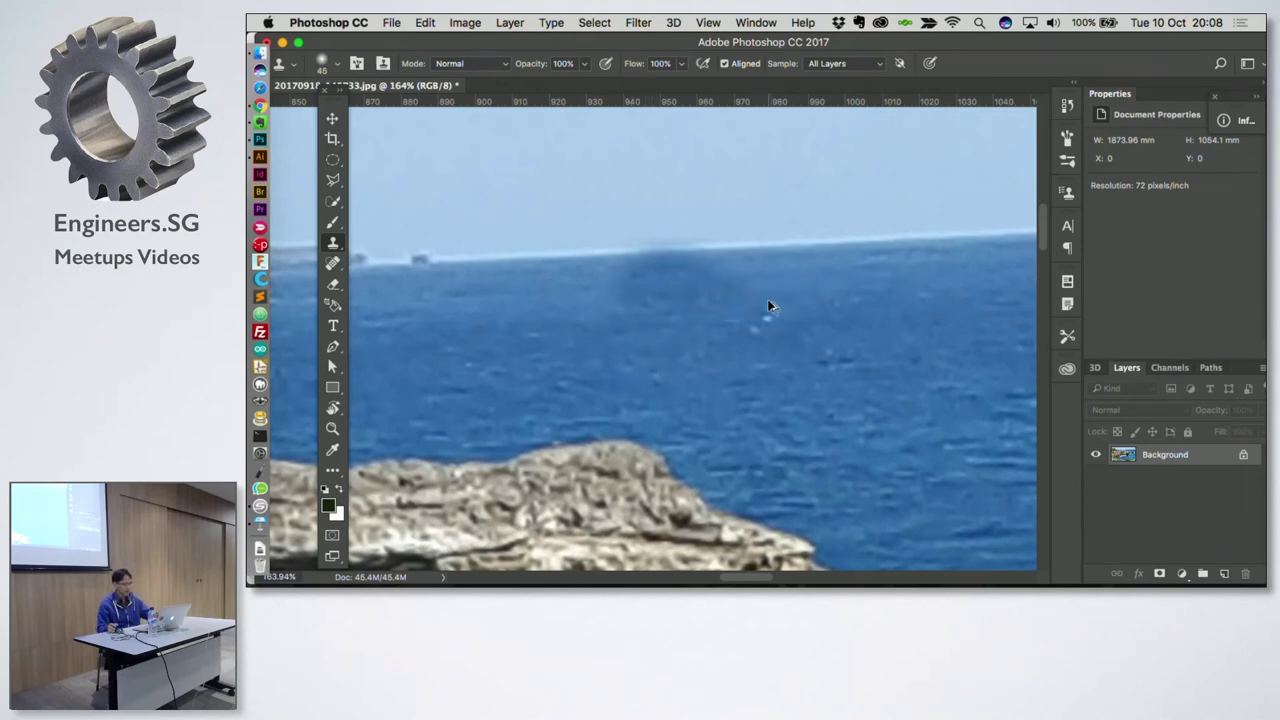
{"action": "key", "text": "ctrl+z"}
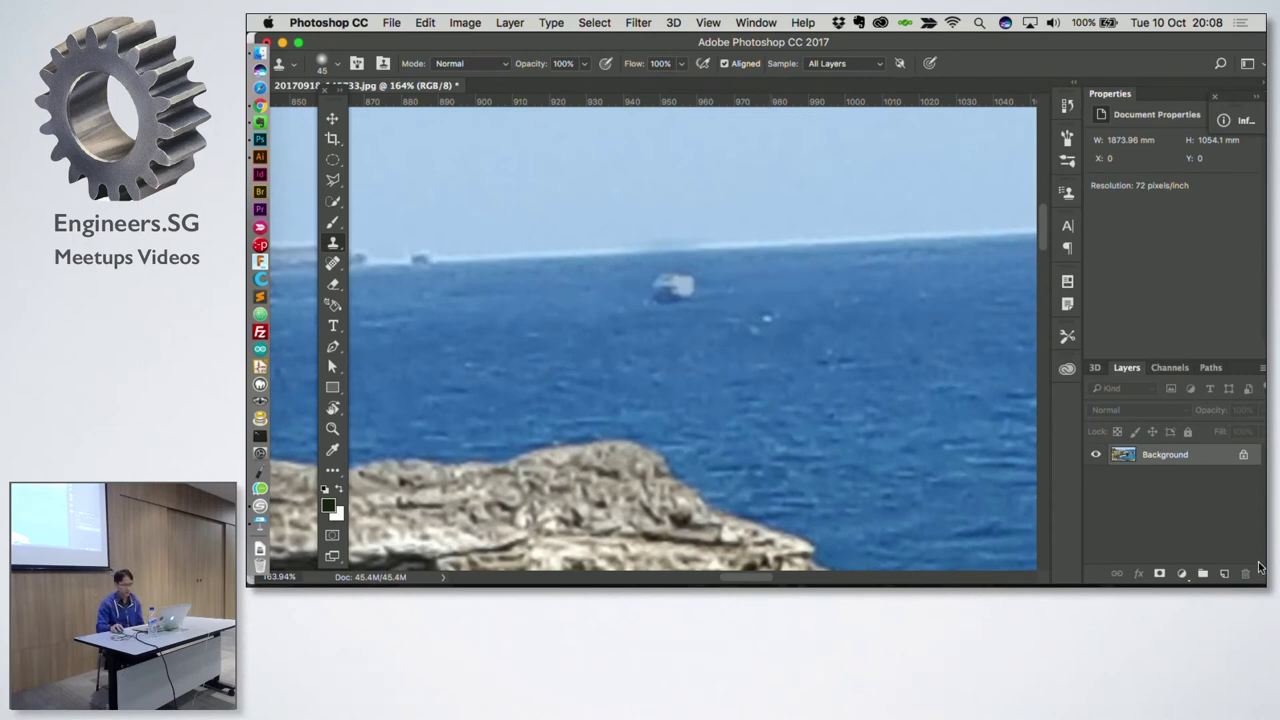
Step: Add Layer 1, clone sea over the white boat onto it, and toggle layer visibility to compare
{"action": "left_click", "coordinate": [1224, 574]}
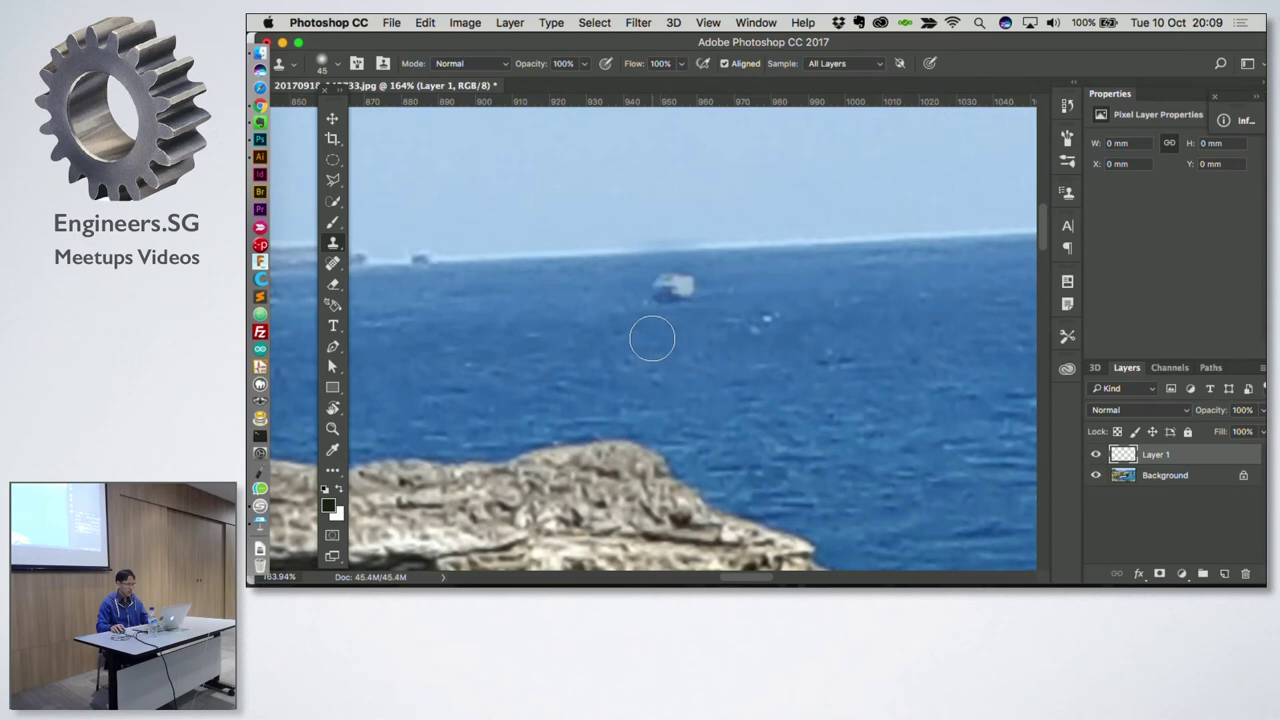
{"action": "left_click", "coordinate": [647, 336], "text": "alt"}
{"action": "left_click_drag", "start_coordinate": [655, 285], "coordinate": [705, 292]}
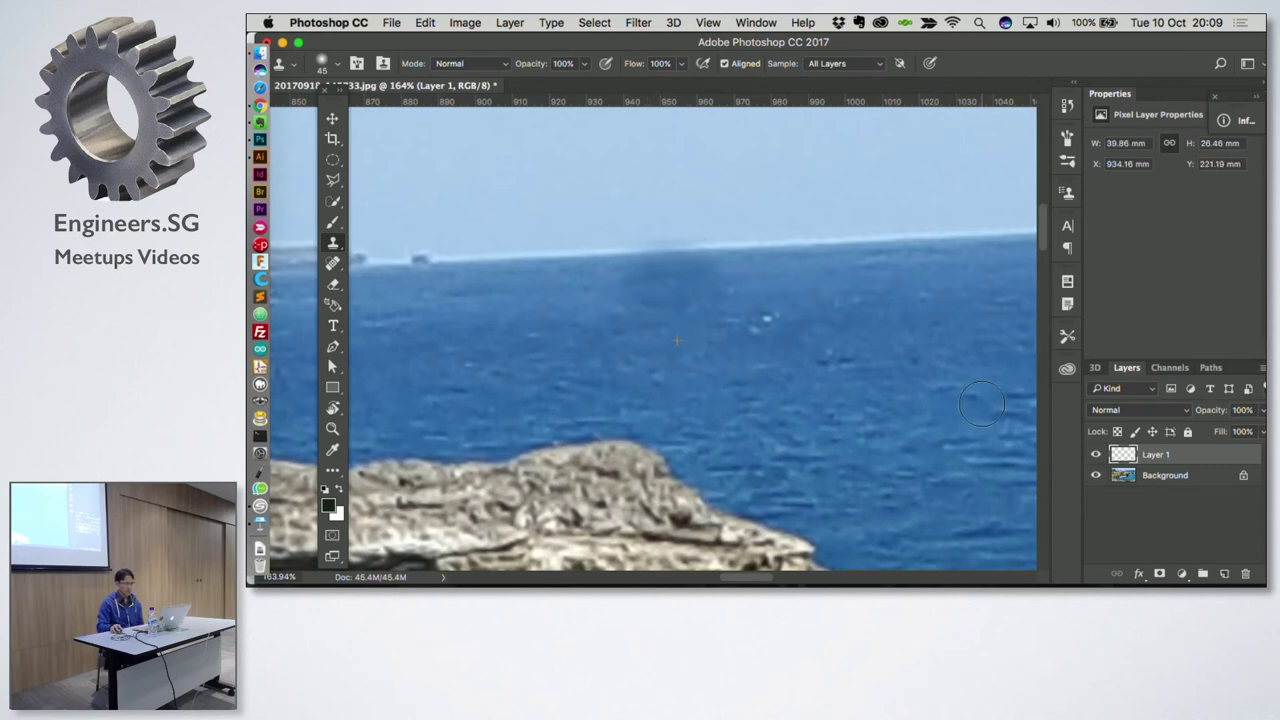
{"action": "left_click", "coordinate": [1094, 455]}
{"action": "left_click", "coordinate": [1096, 455]}
{"action": "left_click", "coordinate": [1096, 455]}
{"action": "left_click", "coordinate": [1095, 476]}
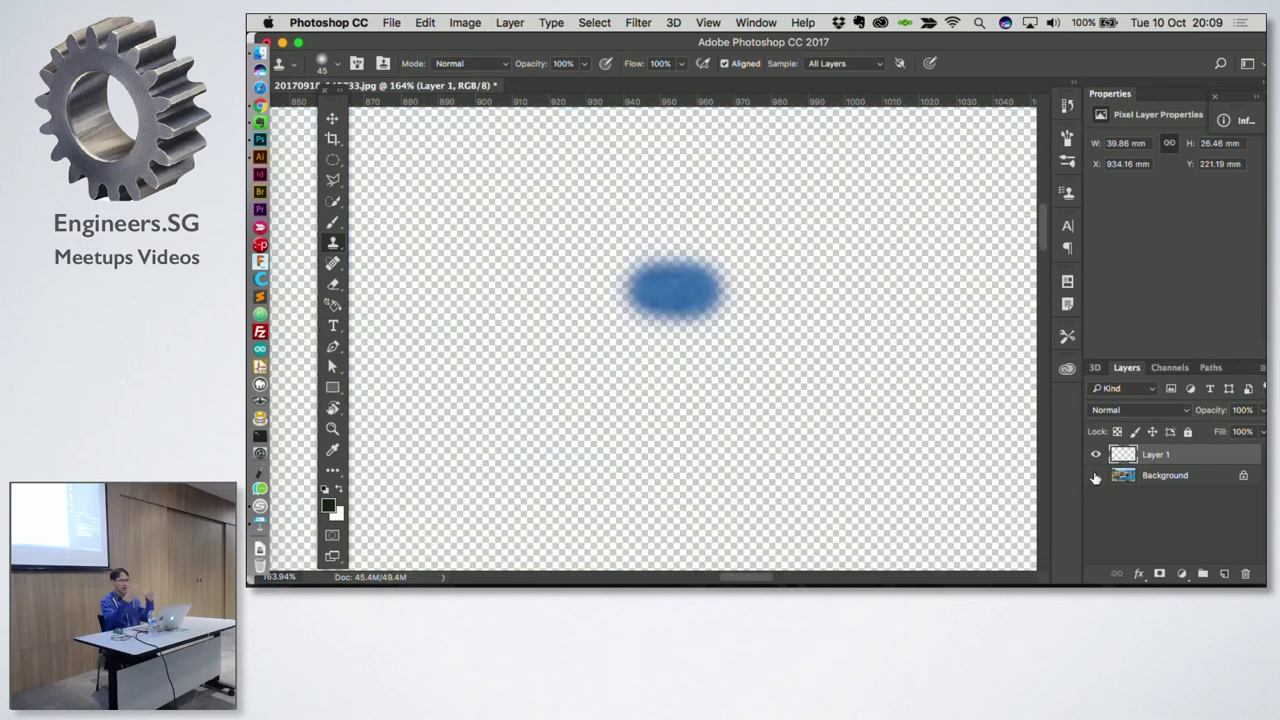
{"action": "left_click", "coordinate": [1095, 476]}
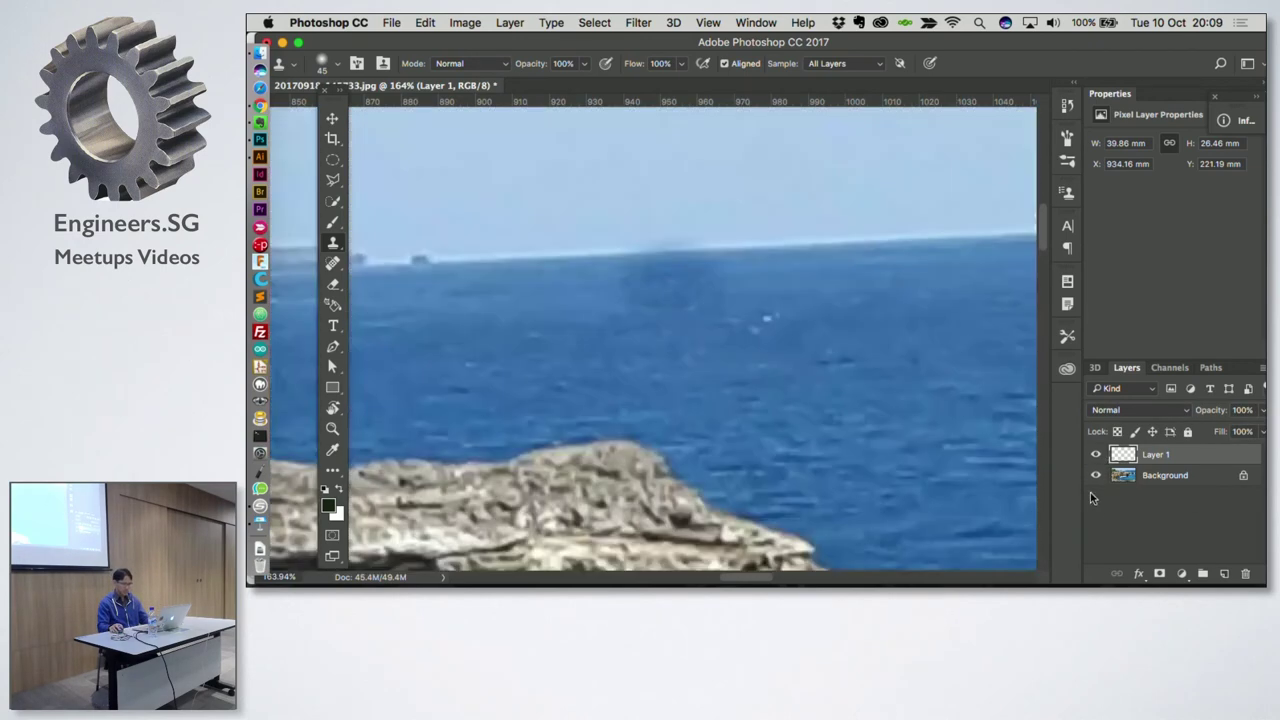
Step: Clone scenery over the standing man's head, body and legs on Layer 1, then zoom to 100%
{"action": "left_click_drag", "start_coordinate": [700, 314], "coordinate": [599, 329]}
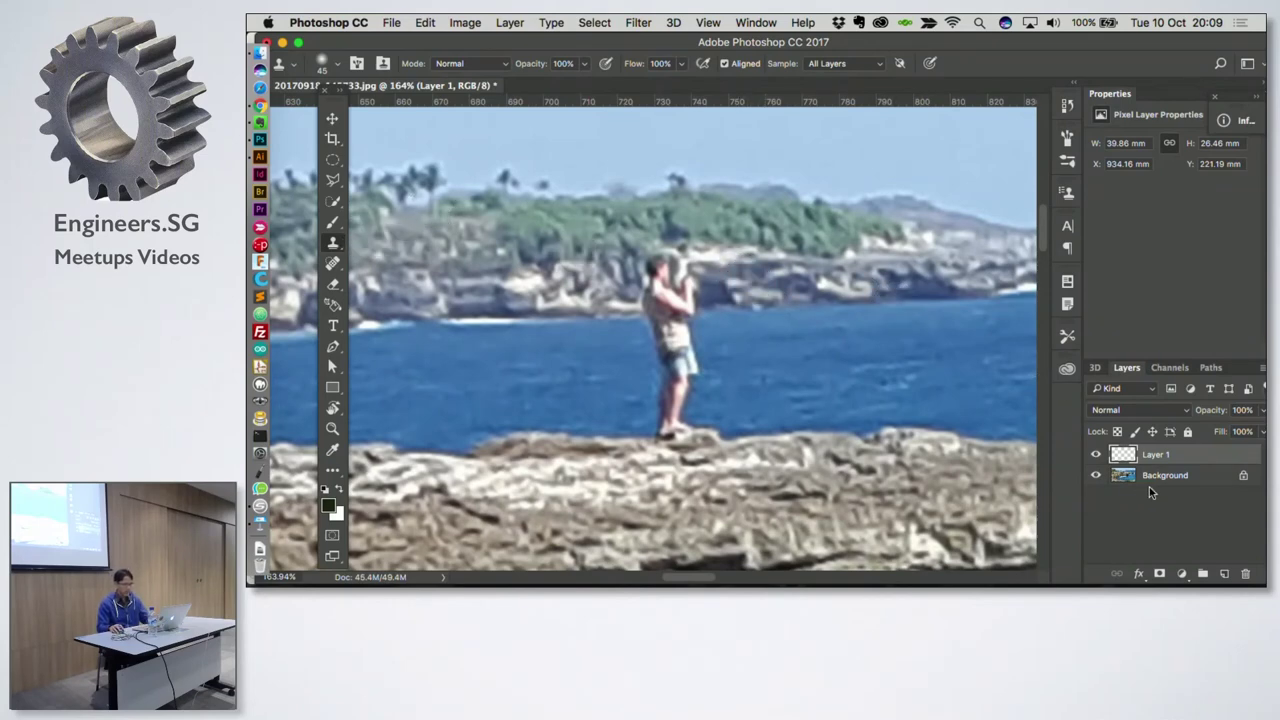
{"action": "left_click", "coordinate": [905, 403]}
{"action": "key", "text": "ctrl+z"}
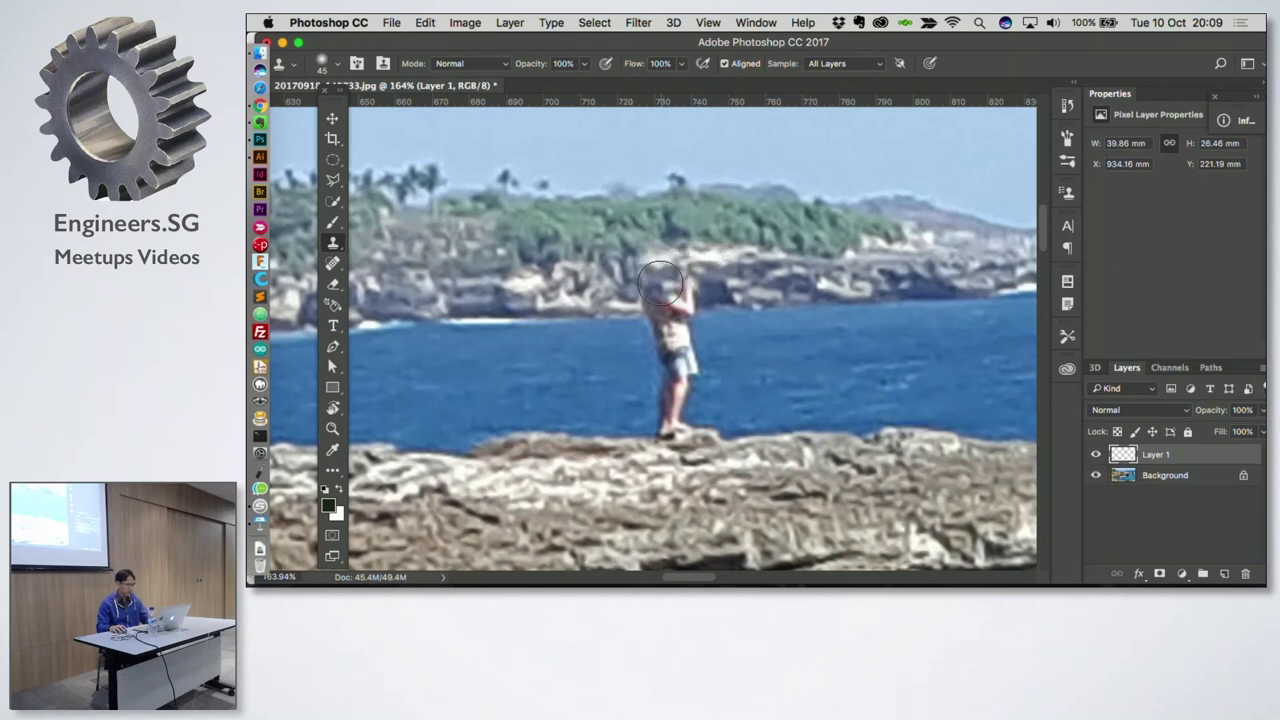
{"action": "left_click_drag", "start_coordinate": [664, 272], "coordinate": [672, 292]}
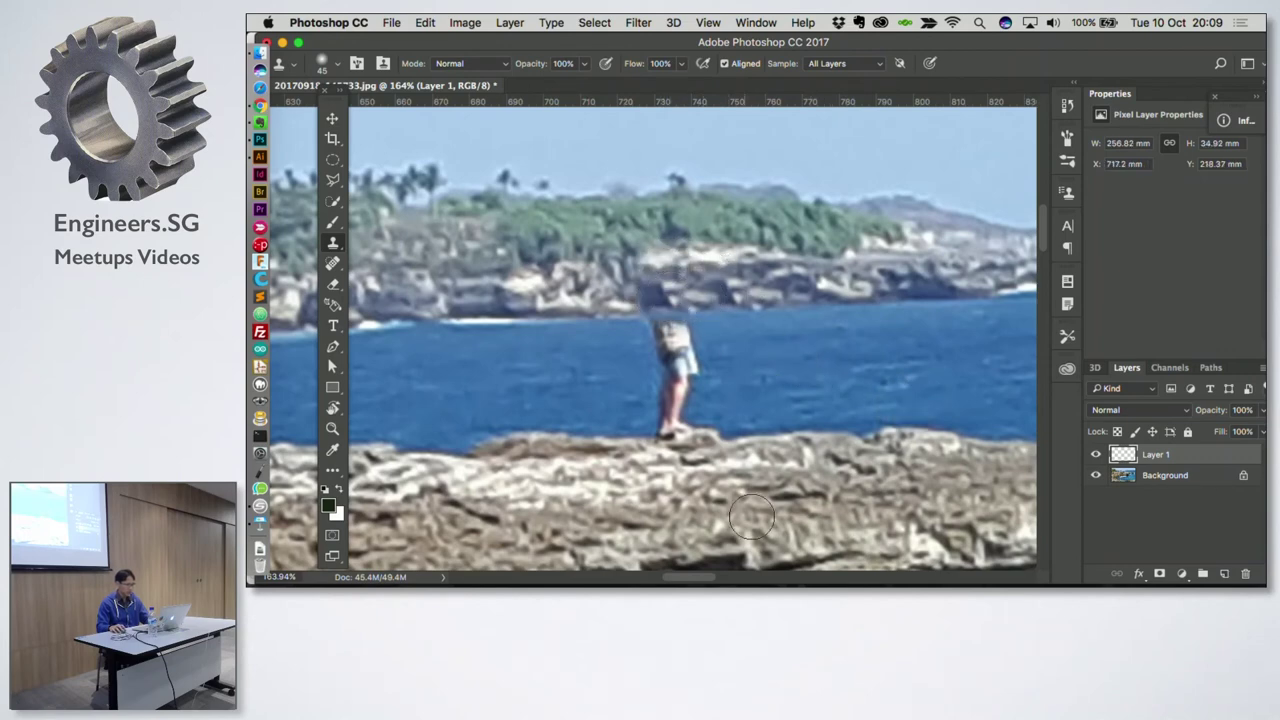
{"action": "left_click_drag", "start_coordinate": [695, 430], "coordinate": [665, 440]}
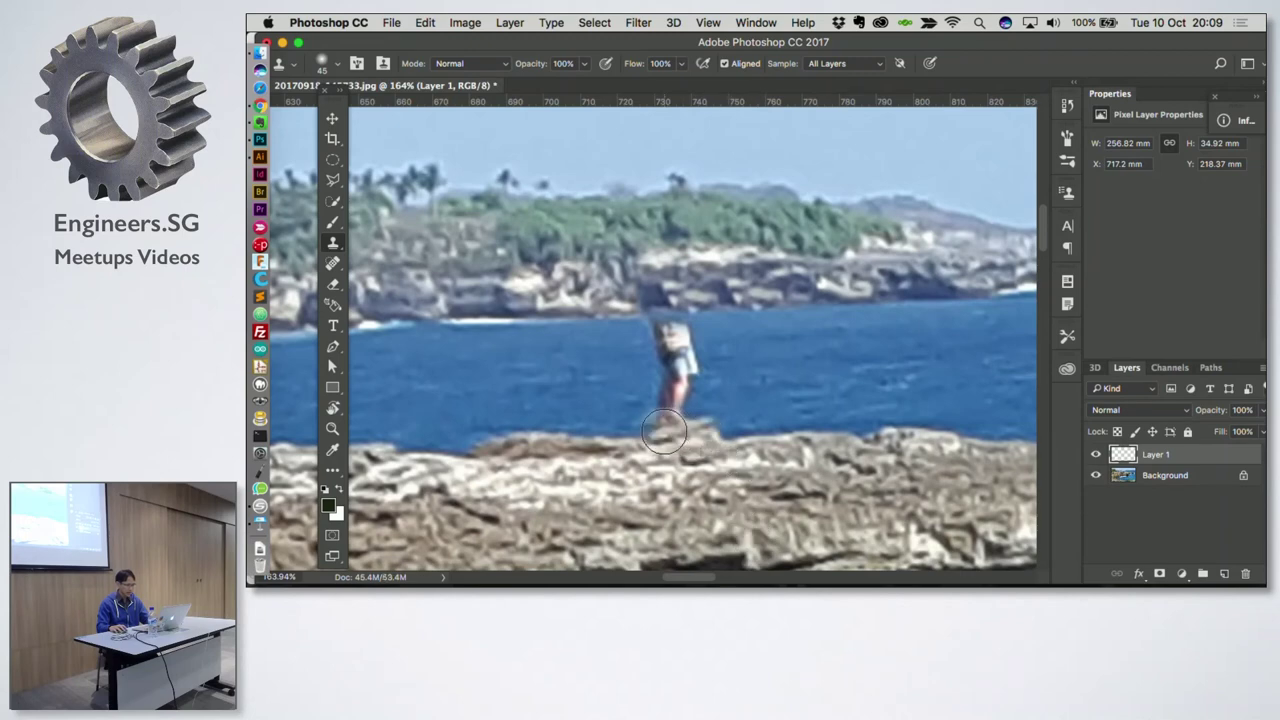
{"action": "left_click", "coordinate": [771, 364], "text": "alt"}
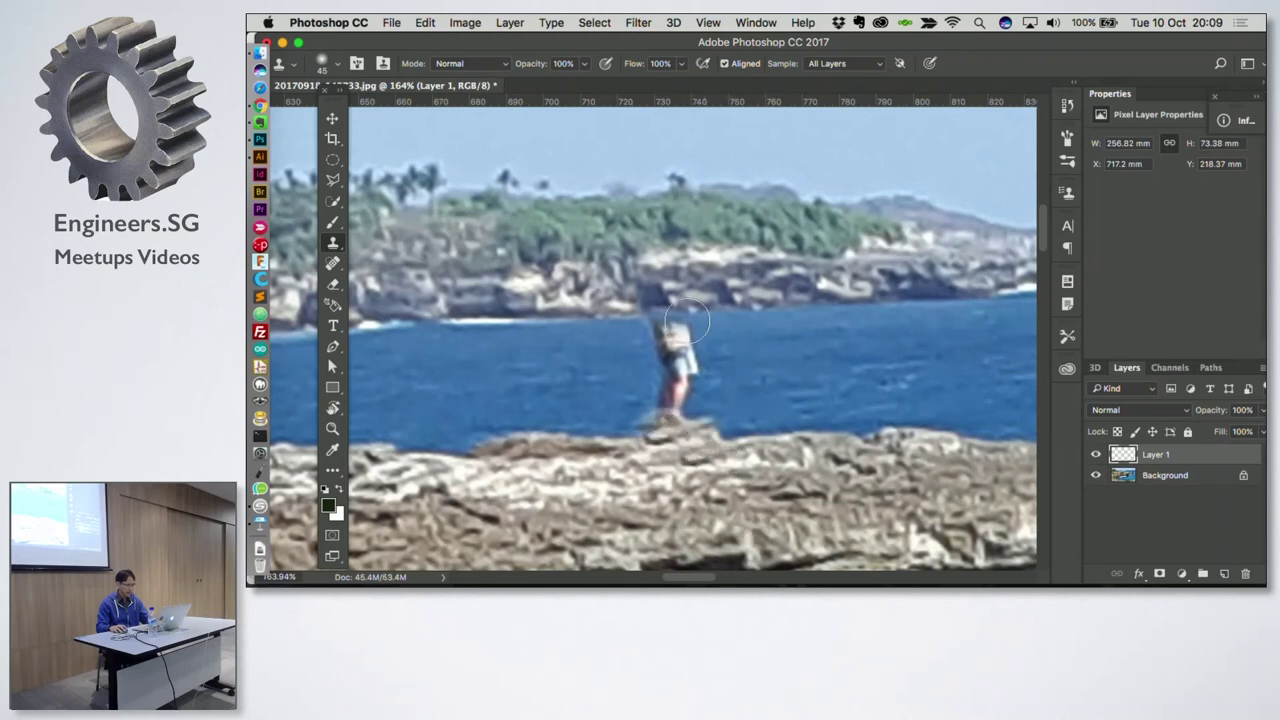
{"action": "mouse_move", "coordinate": [665, 320]}
{"action": "left_mouse_down"}
{"action": "mouse_move", "coordinate": [693, 366]}
{"action": "mouse_move", "coordinate": [660, 418]}
{"action": "left_mouse_up"}
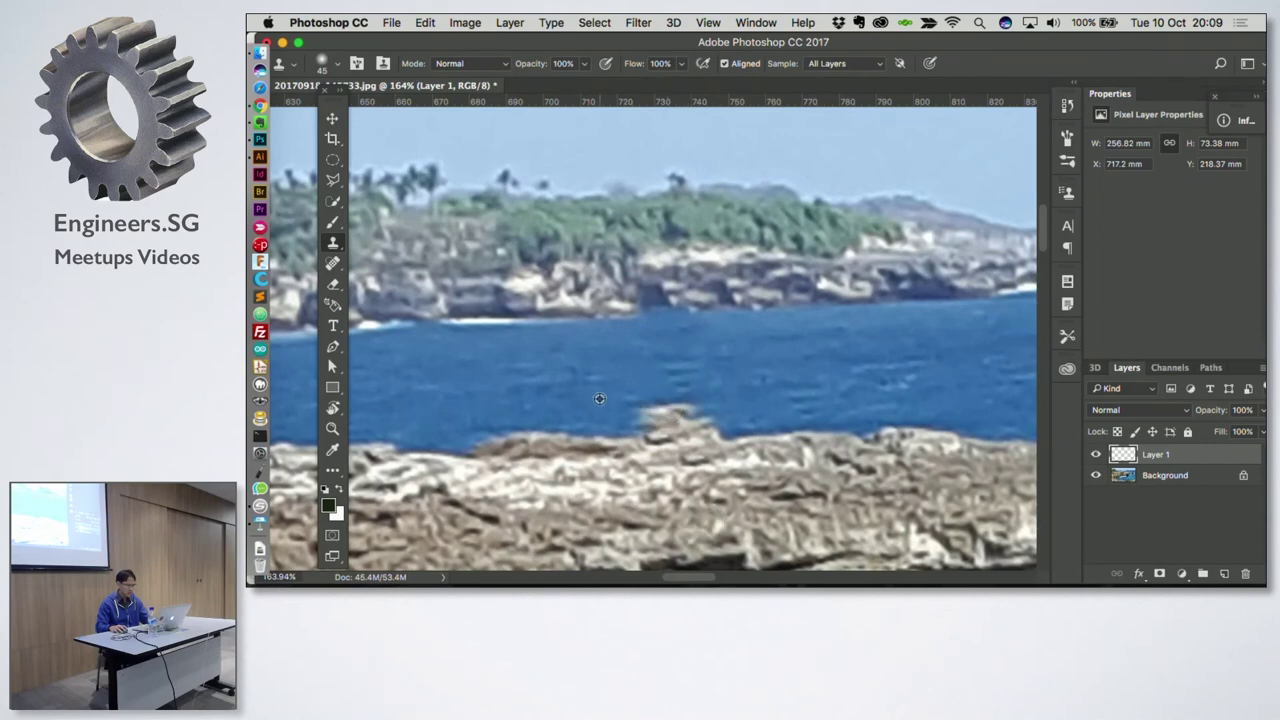
{"action": "left_click_drag", "start_coordinate": [645, 412], "coordinate": [684, 410]}
{"action": "left_click", "coordinate": [683, 412]}
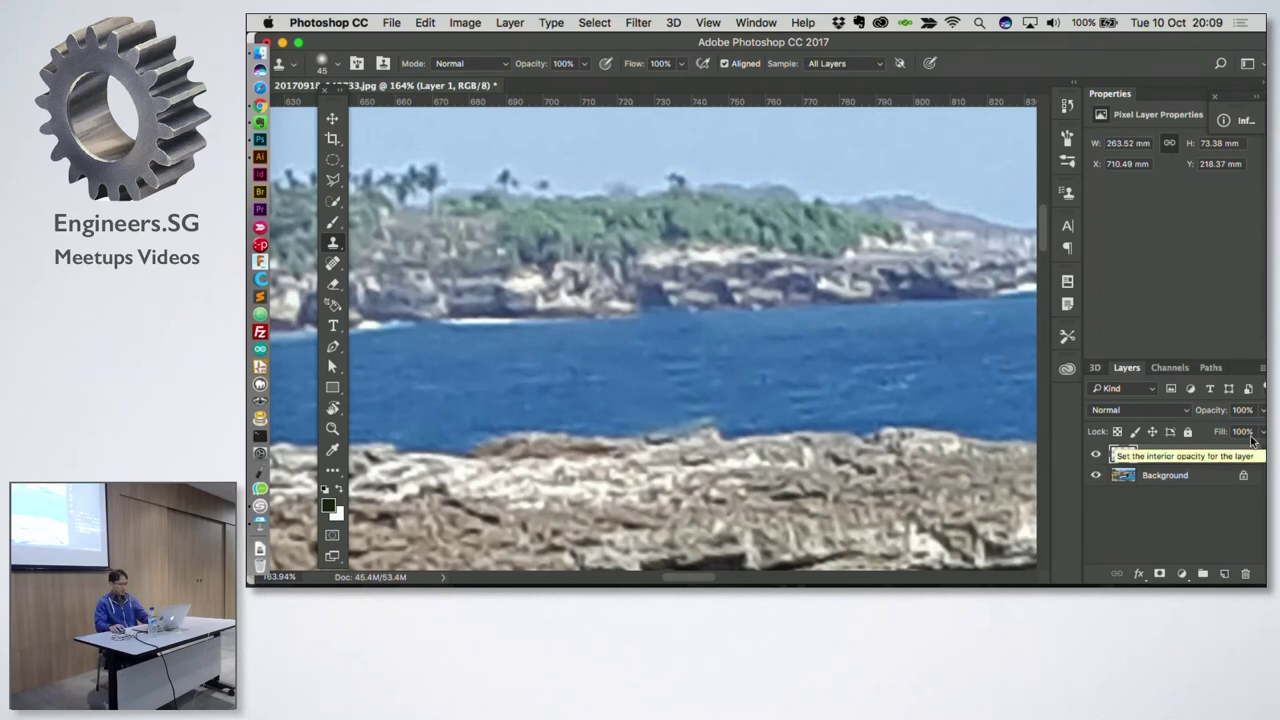
{"action": "key", "text": "z"}
{"action": "left_click", "coordinate": [790, 370], "text": "alt"}
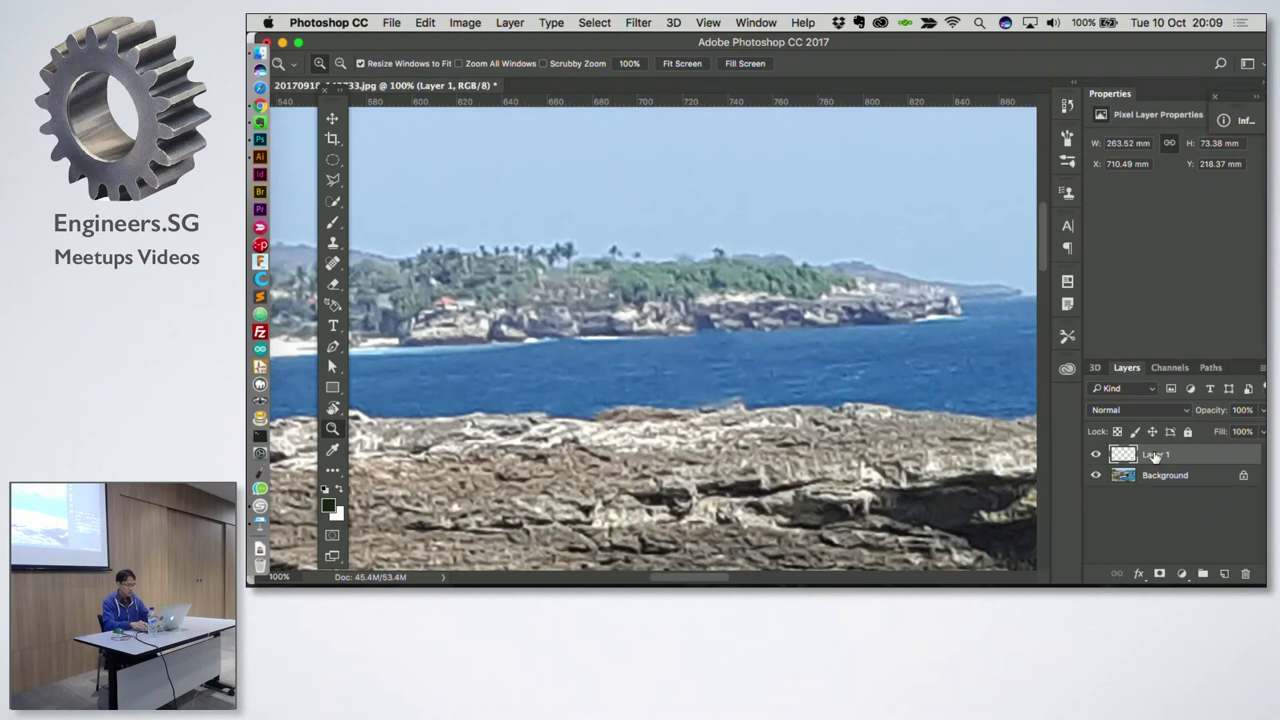
Step: Undo the cloned patch so Layer 1 is cleared
{"action": "key", "text": "ctrl+z"}
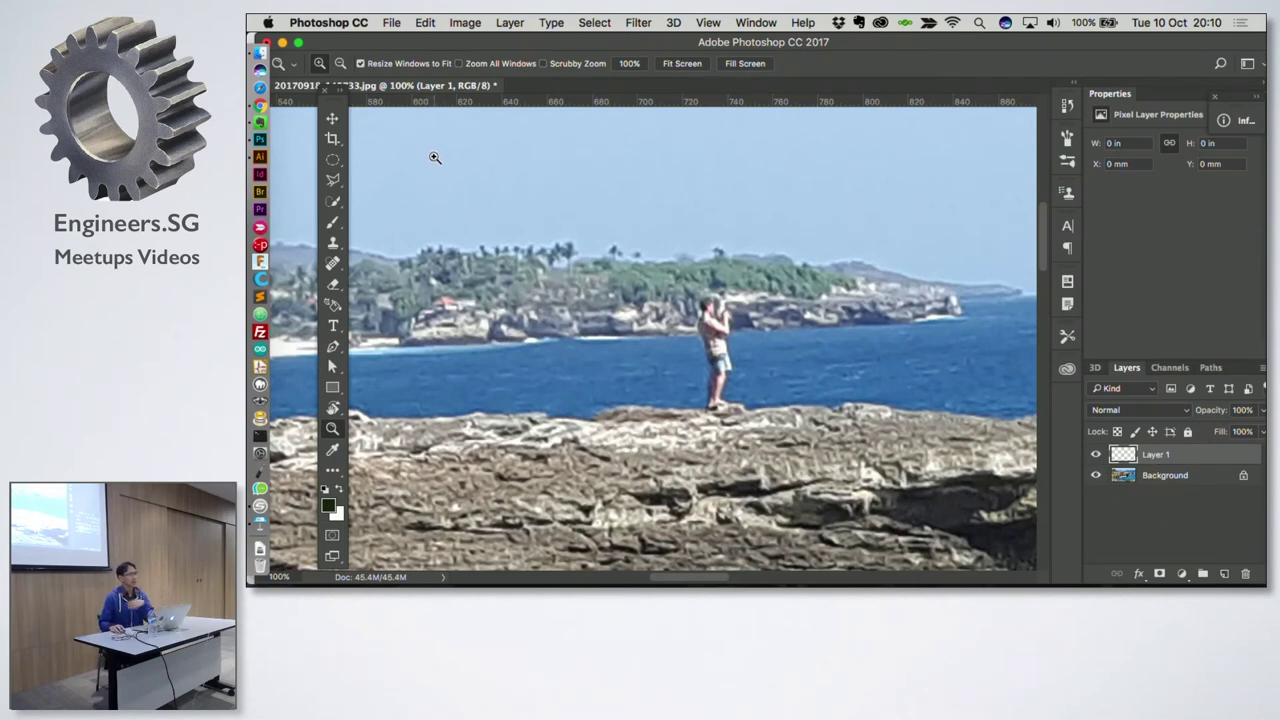
Step: Draw a freehand Lasso selection around the standing man
{"action": "mouse_move", "coordinate": [333, 179]}
{"action": "left_mouse_down"}
{"action": "mouse_move", "coordinate": [418, 193]}
{"action": "mouse_move", "coordinate": [428, 181]}
{"action": "left_mouse_up"}
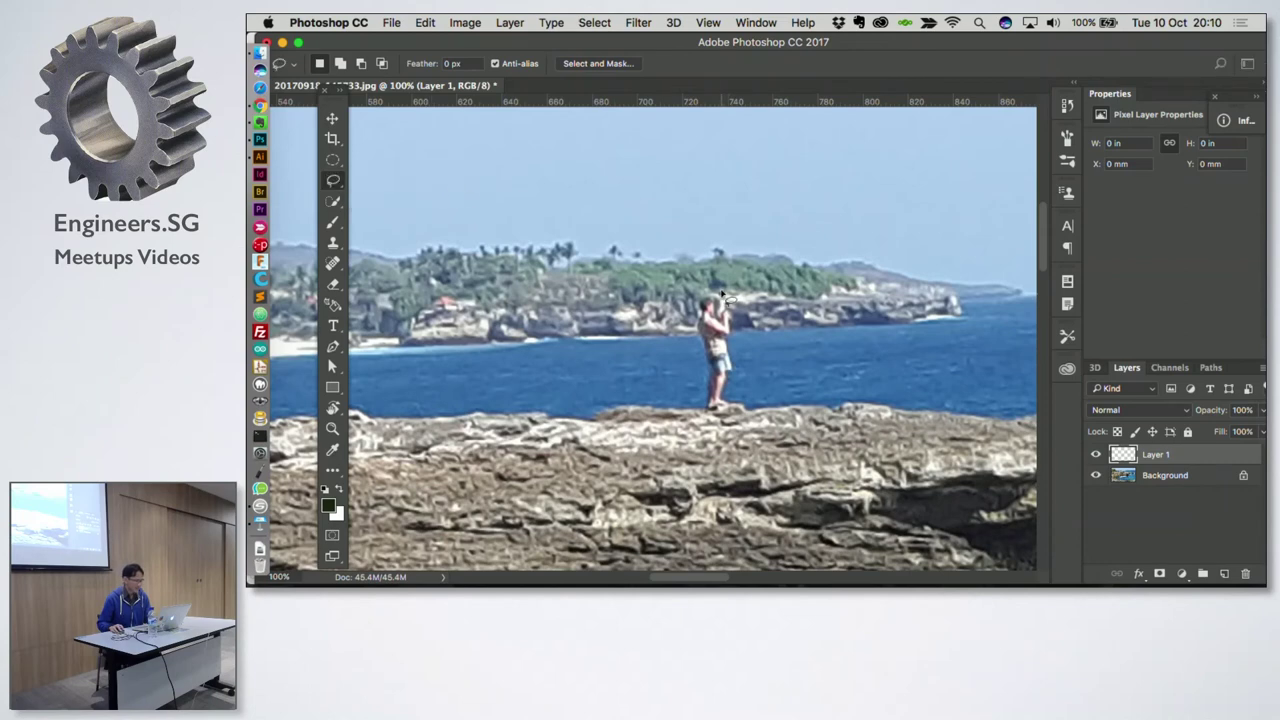
{"action": "mouse_move", "coordinate": [719, 292]}
{"action": "left_mouse_down"}
{"action": "mouse_move", "coordinate": [731, 419]}
{"action": "mouse_move", "coordinate": [748, 345]}
{"action": "mouse_move", "coordinate": [739, 296]}
{"action": "mouse_move", "coordinate": [719, 294]}
{"action": "left_mouse_up"}
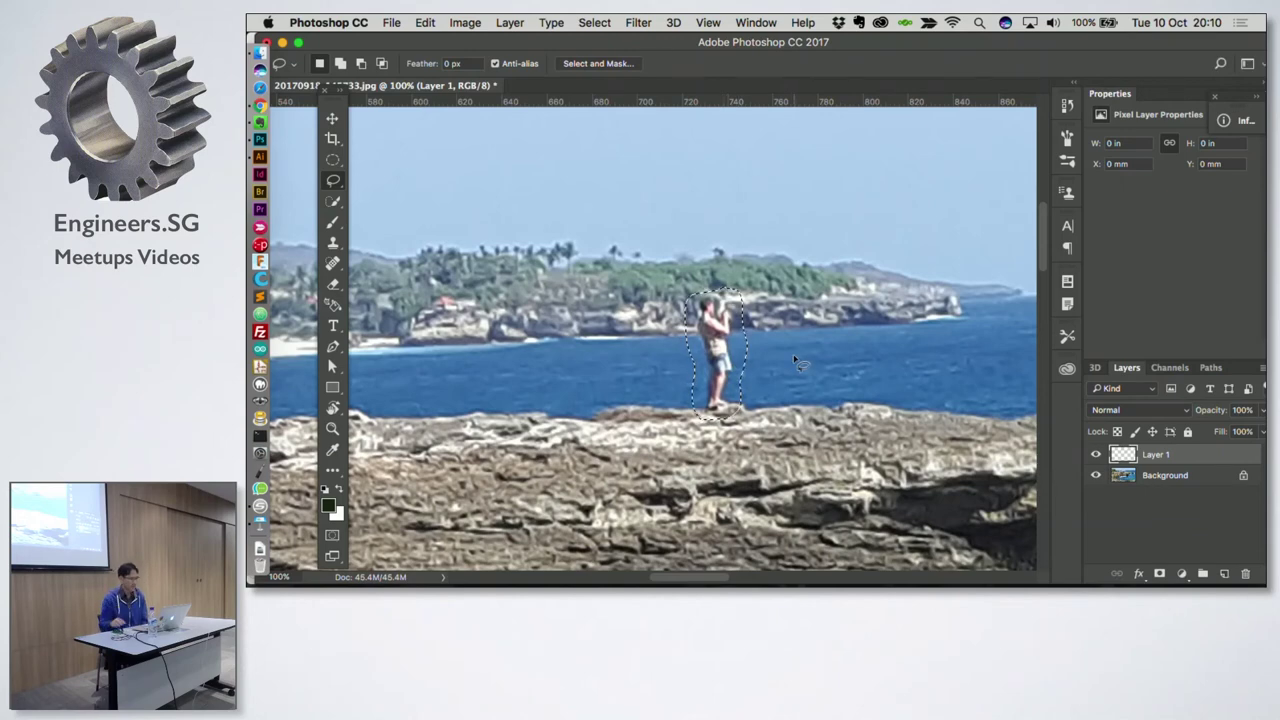
{"action": "left_click", "coordinate": [425, 22]}
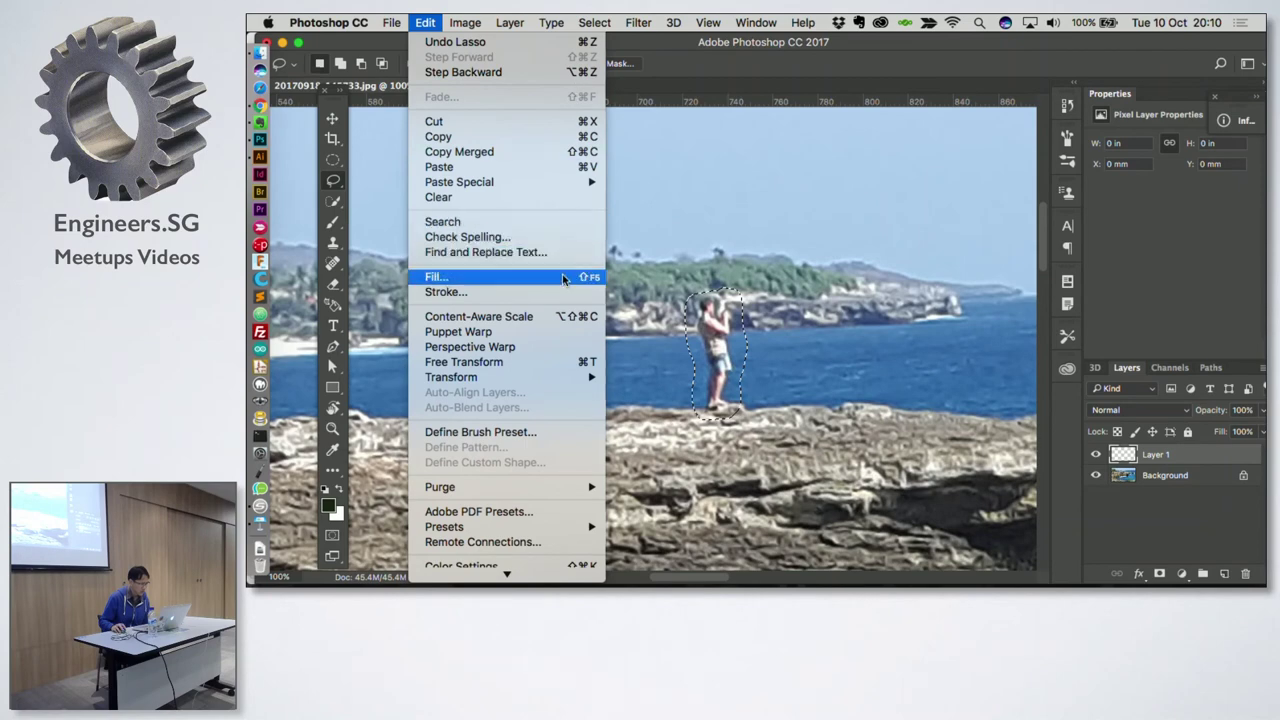
{"action": "left_click", "coordinate": [560, 279]}
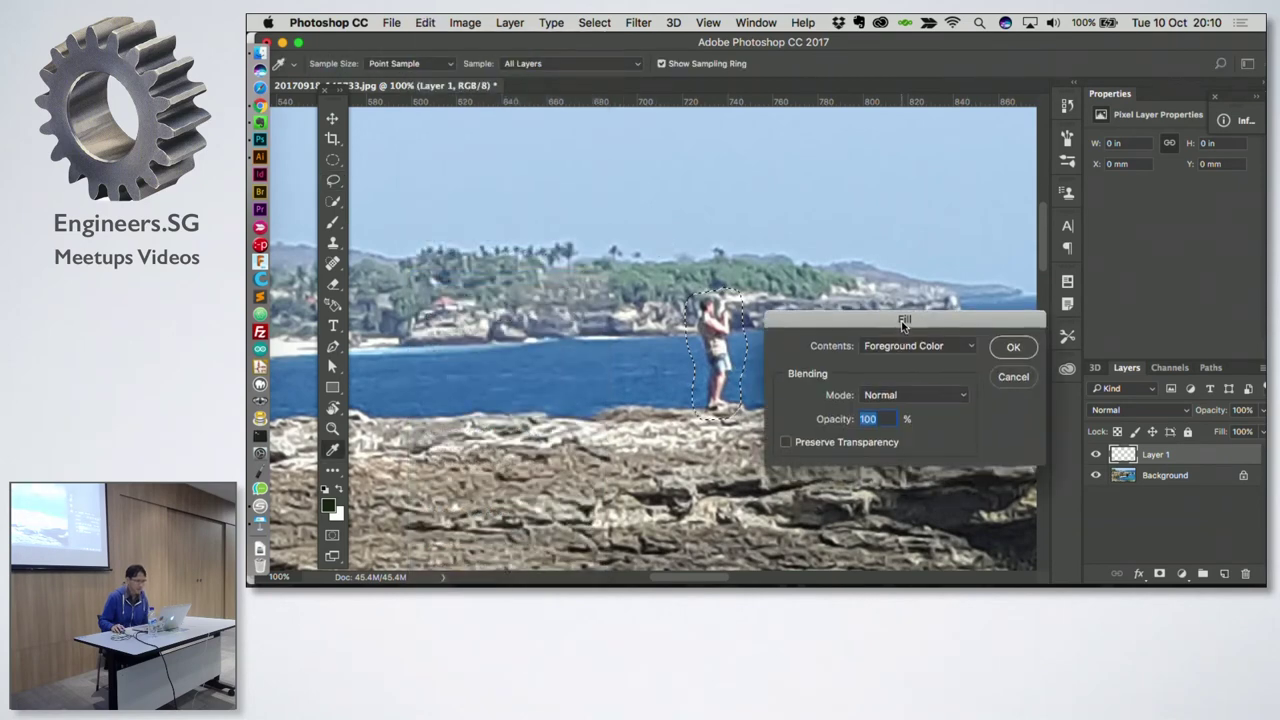
Step: Attempt a Content-Aware fill, dismiss the not-enough-source-pixels error, and select the Background layer
{"action": "left_click_drag", "start_coordinate": [906, 336], "coordinate": [956, 112]}
{"action": "left_click", "coordinate": [960, 120]}
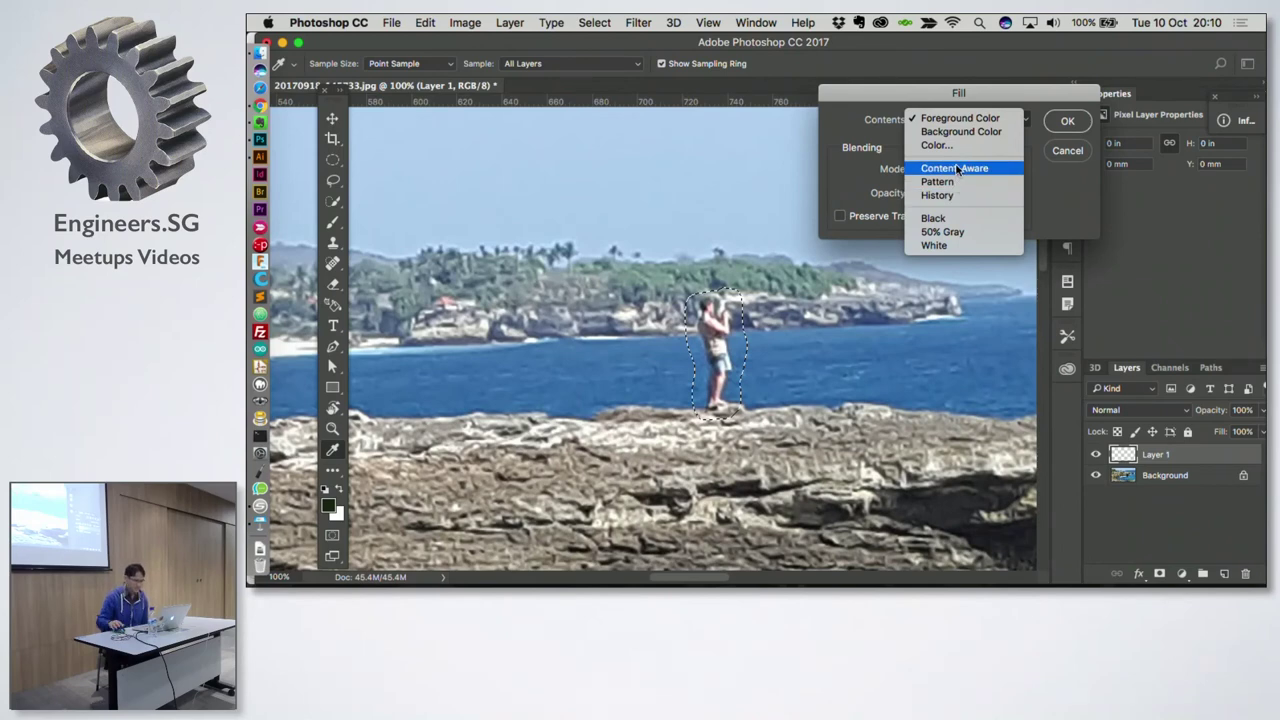
{"action": "left_click", "coordinate": [957, 170]}
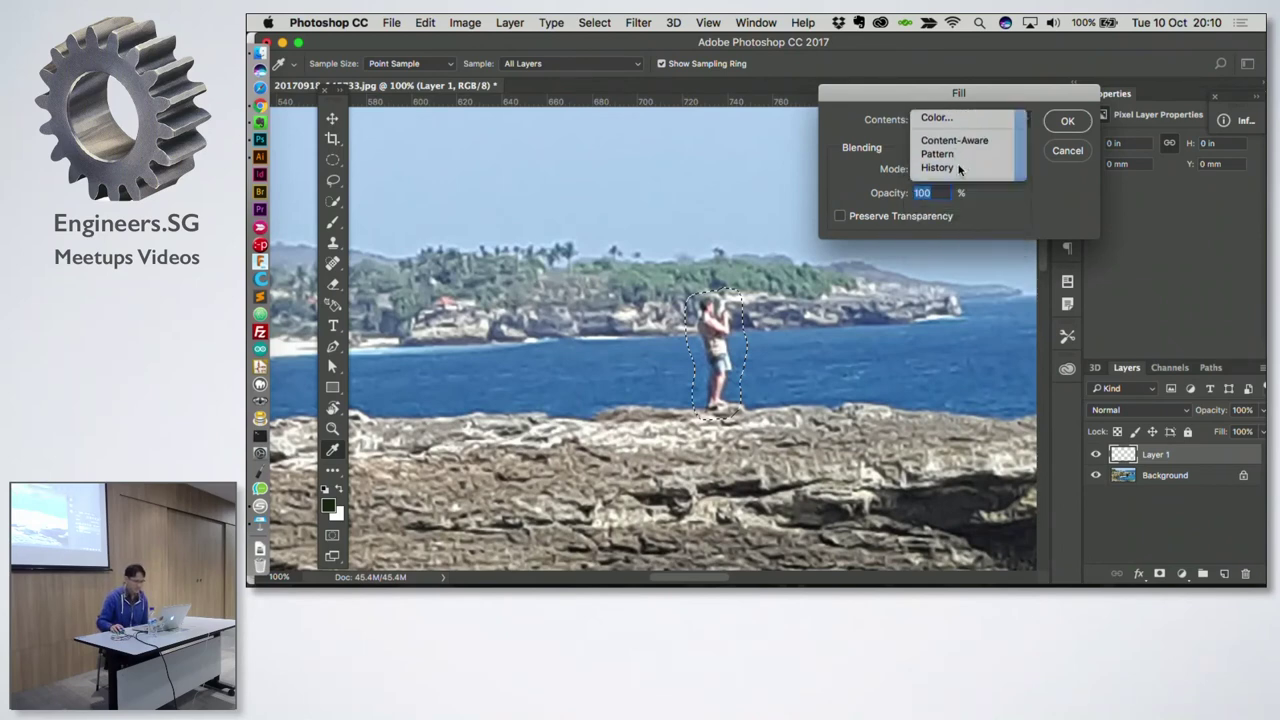
{"action": "left_click", "coordinate": [1068, 121]}
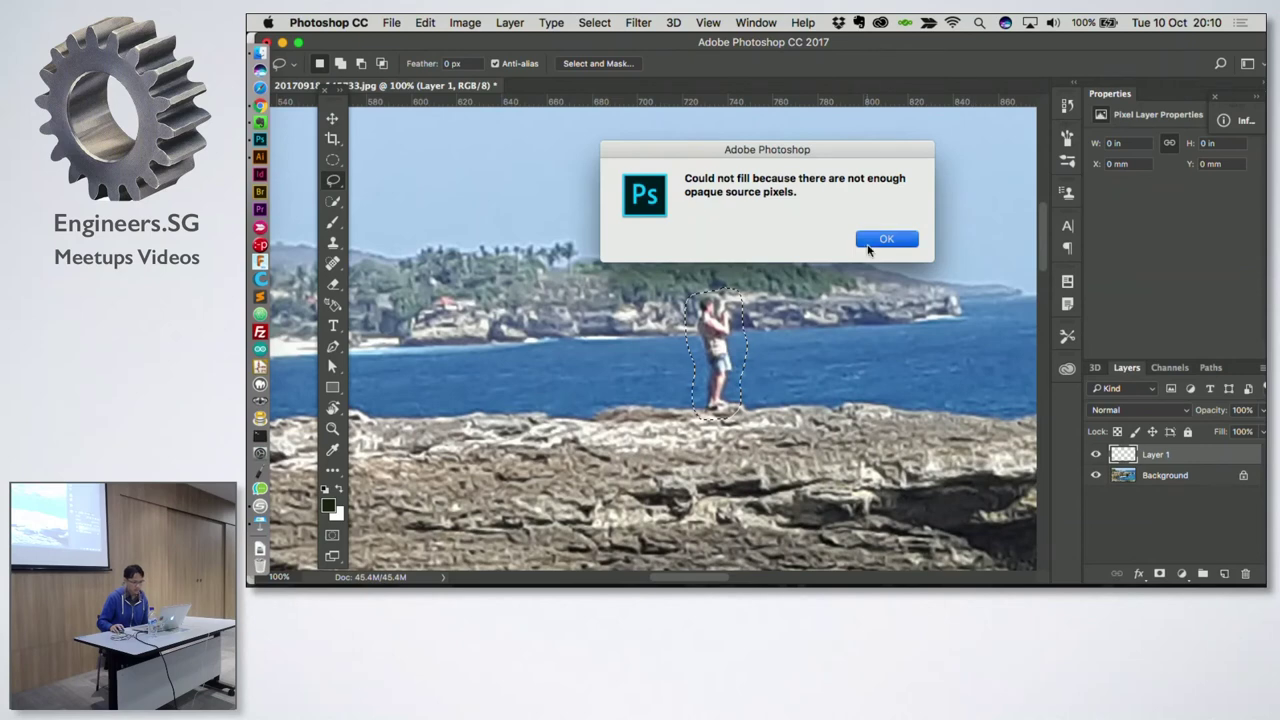
{"action": "left_click", "coordinate": [890, 240]}
{"action": "left_click", "coordinate": [1182, 478]}
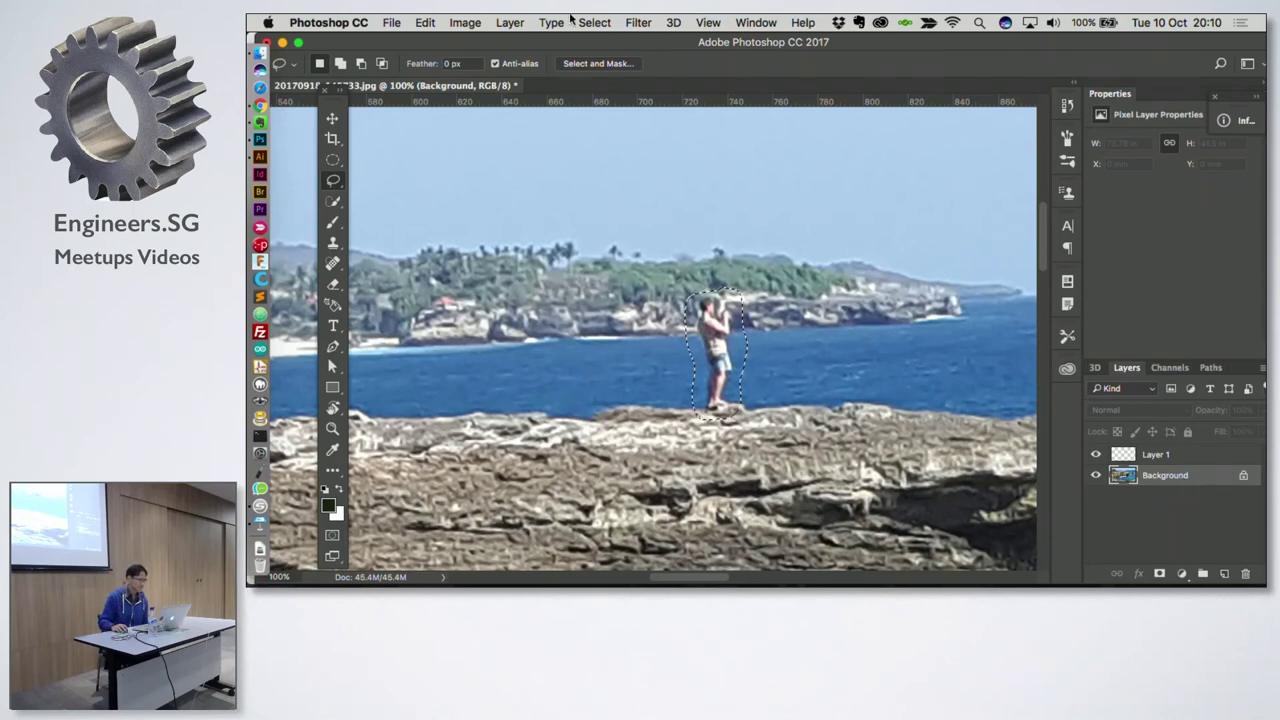
Step: Erase the standing man from the rocks with a Content-Aware fill on the Background, then deselect
{"action": "left_click", "coordinate": [425, 22]}
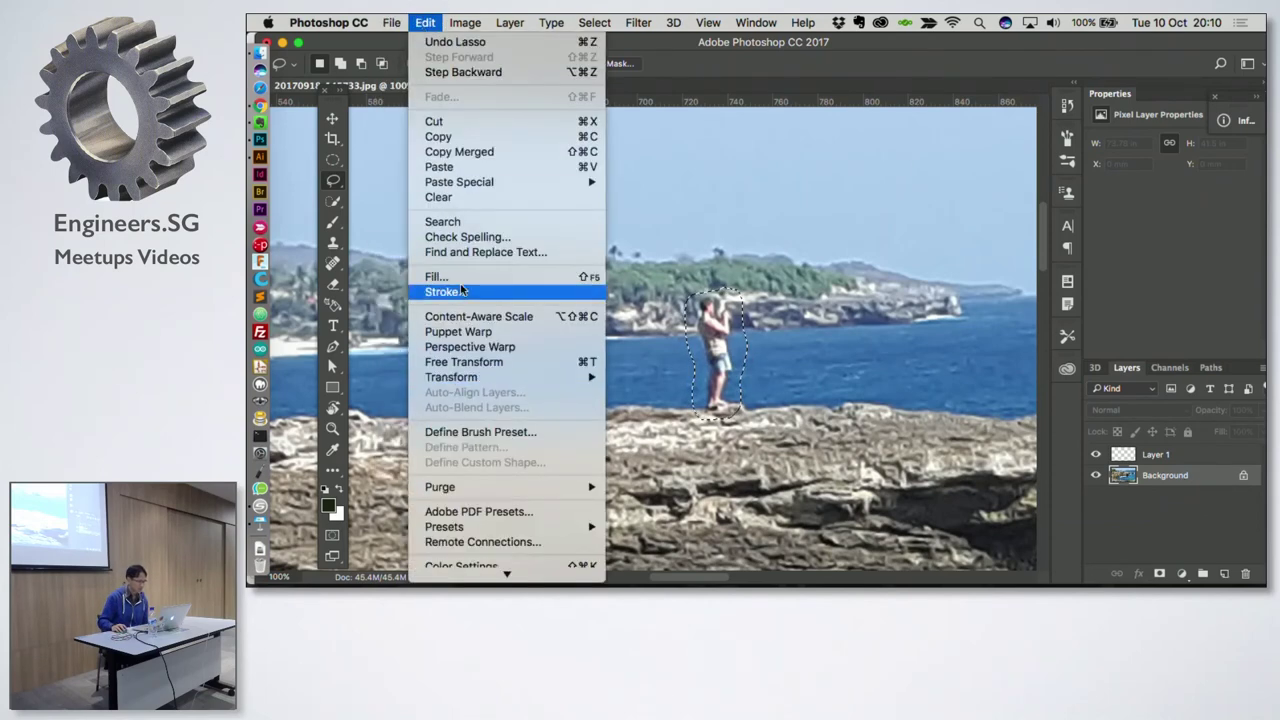
{"action": "left_click", "coordinate": [461, 289]}
{"action": "left_click", "coordinate": [838, 221]}
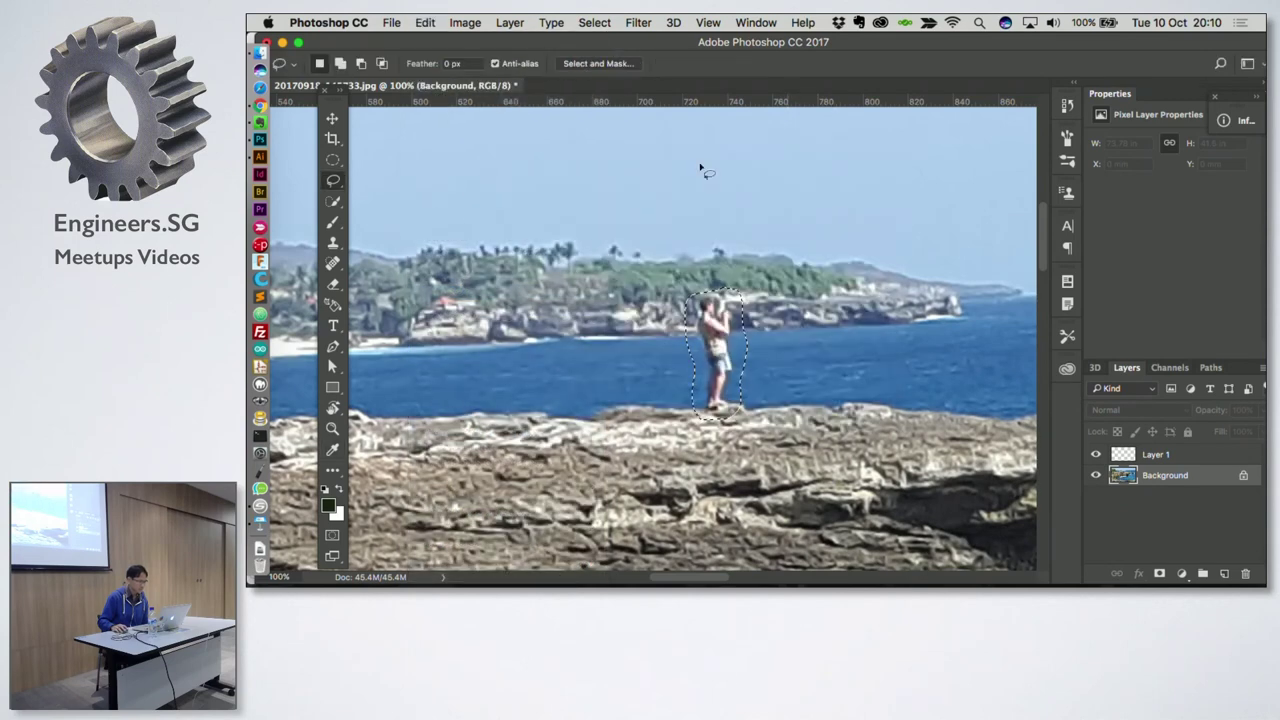
{"action": "left_click", "coordinate": [425, 22]}
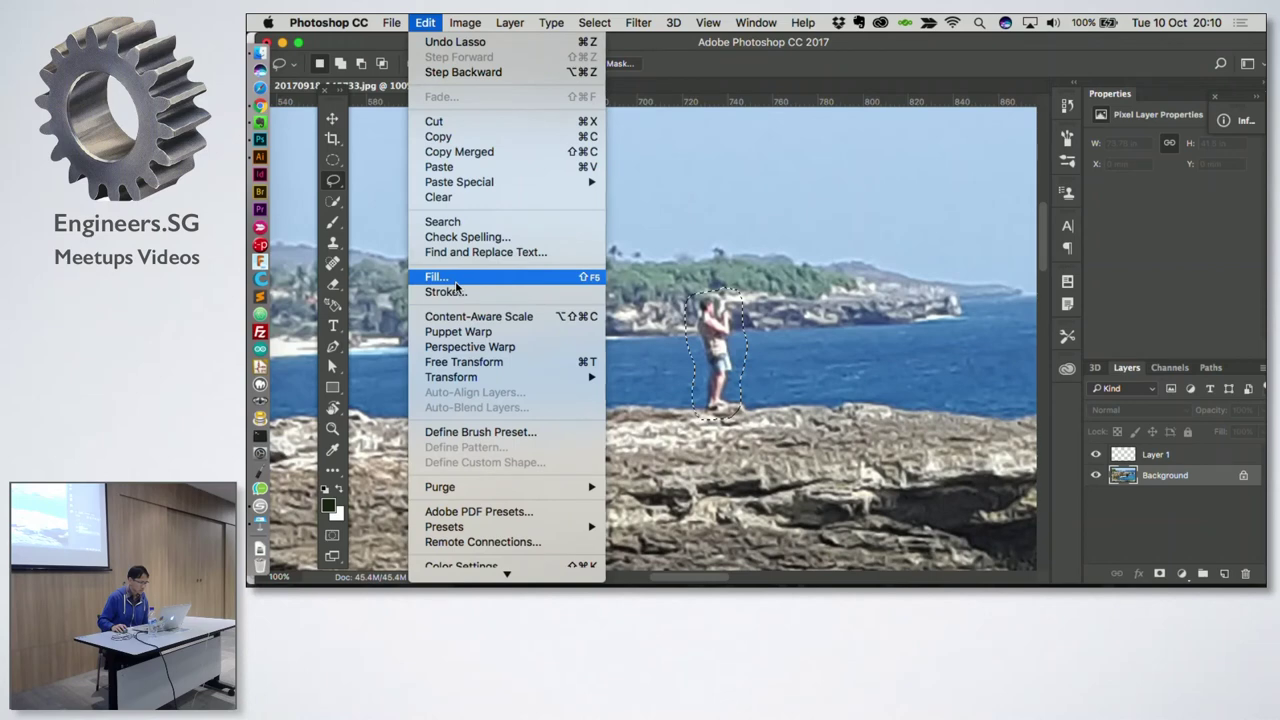
{"action": "left_click", "coordinate": [437, 277]}
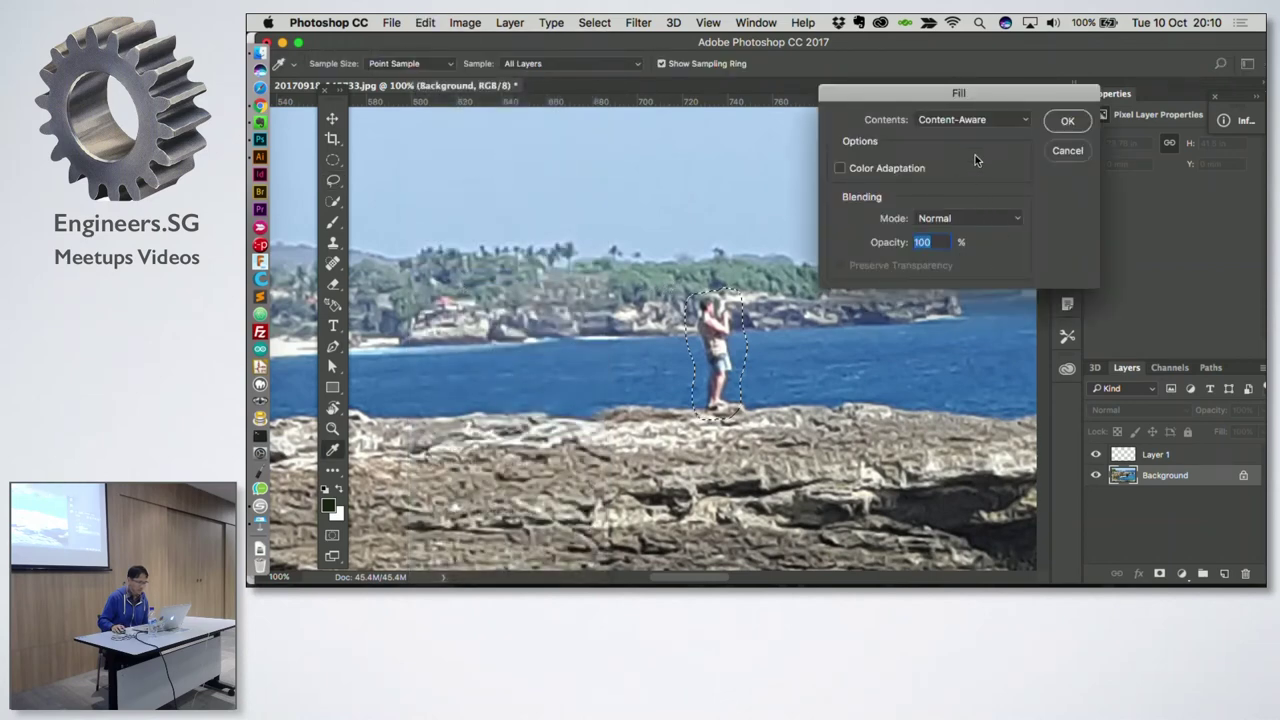
{"action": "left_click", "coordinate": [1060, 121]}
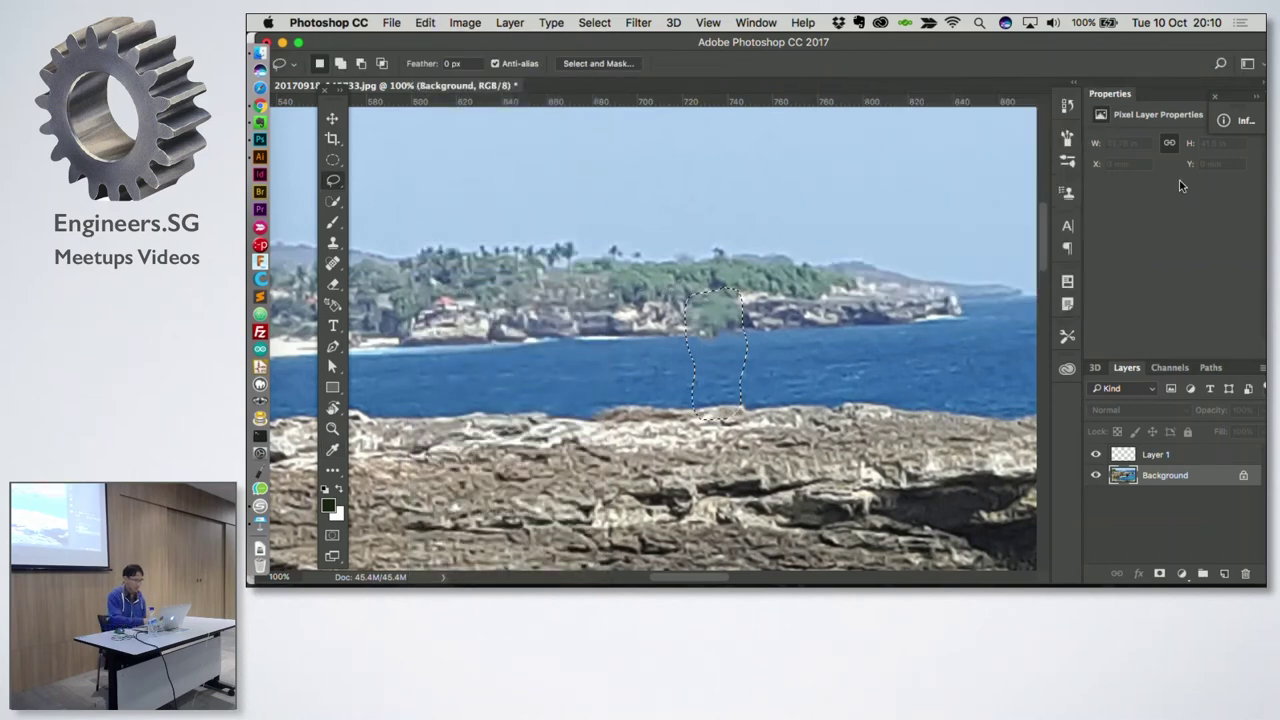
{"action": "key", "text": "super+d"}
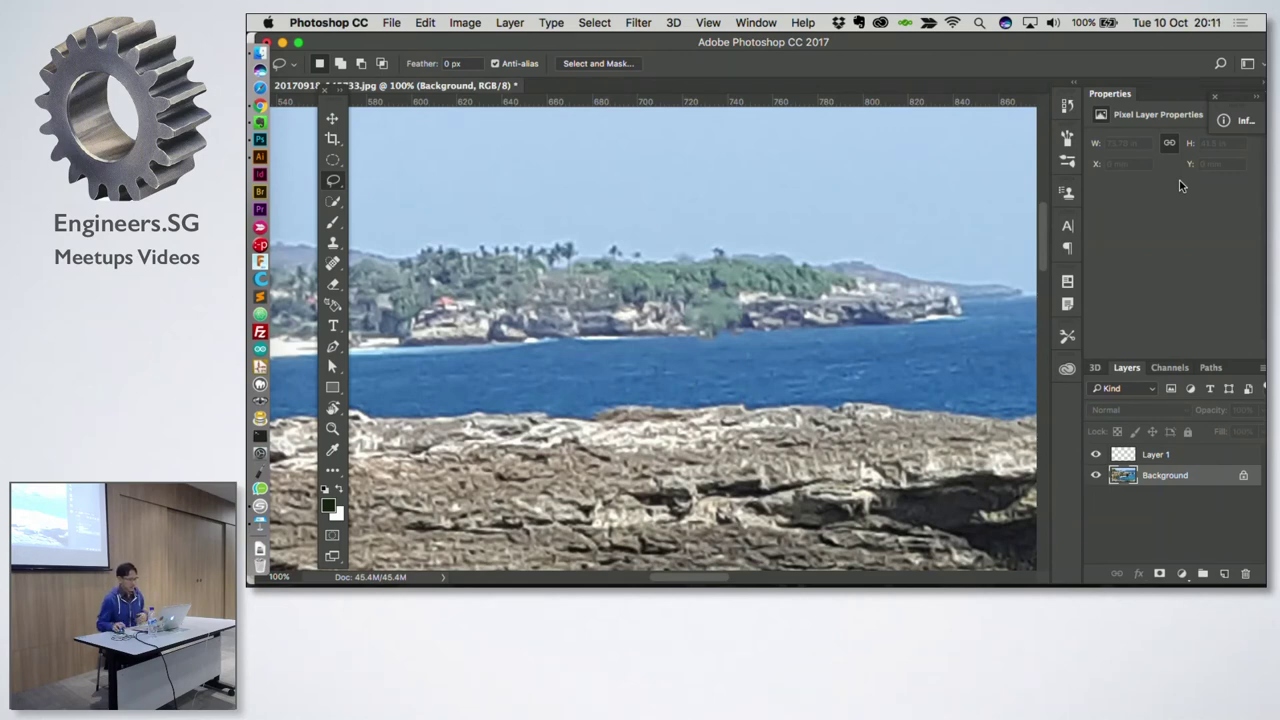
{"action": "left_click_drag", "start_coordinate": [1118, 352], "coordinate": [727, 352]}
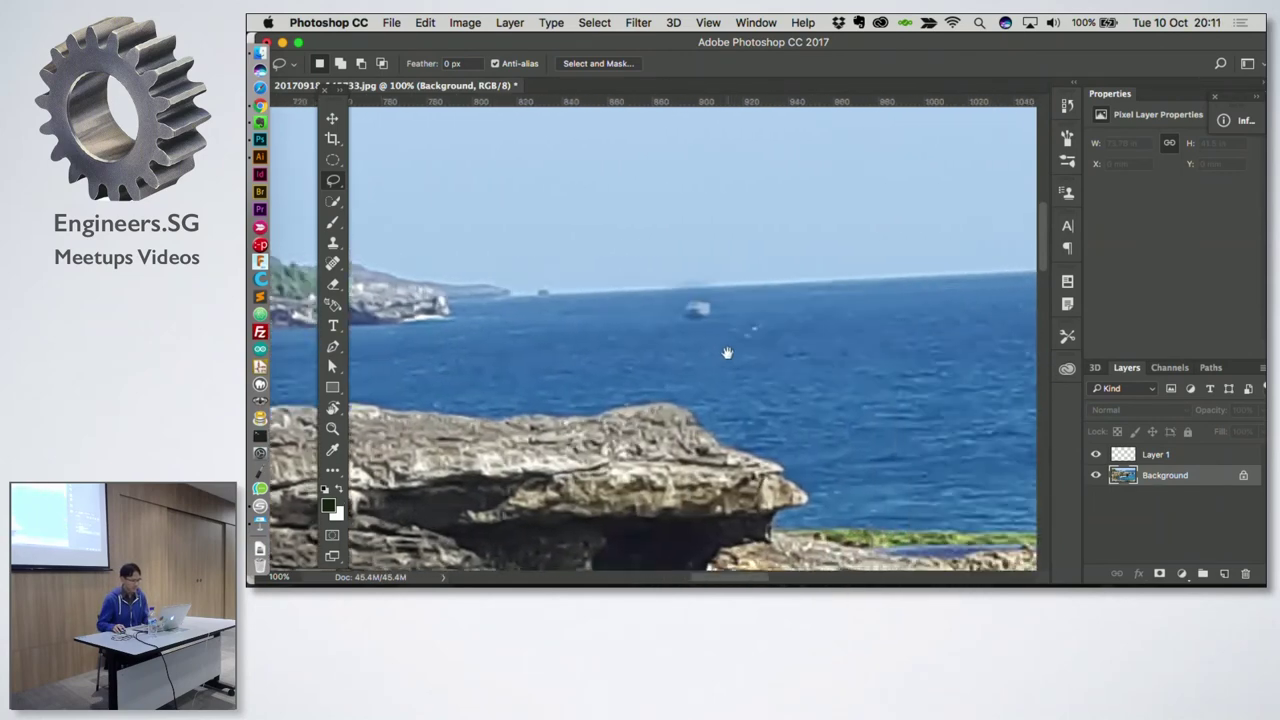
Step: Lasso the distant boat and Content-Aware fill it, leaving open water
{"action": "mouse_move", "coordinate": [686, 292]}
{"action": "left_mouse_down"}
{"action": "mouse_move", "coordinate": [662, 300]}
{"action": "mouse_move", "coordinate": [688, 292]}
{"action": "left_mouse_up"}
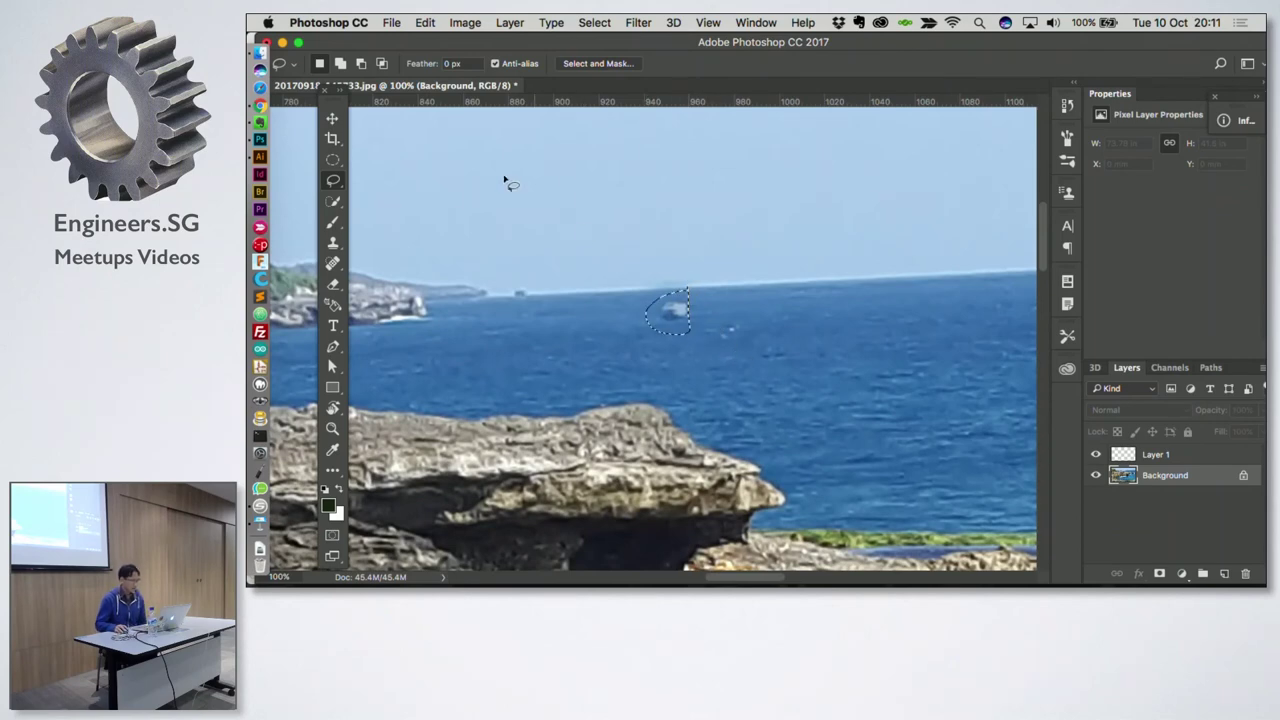
{"action": "left_click", "coordinate": [425, 22]}
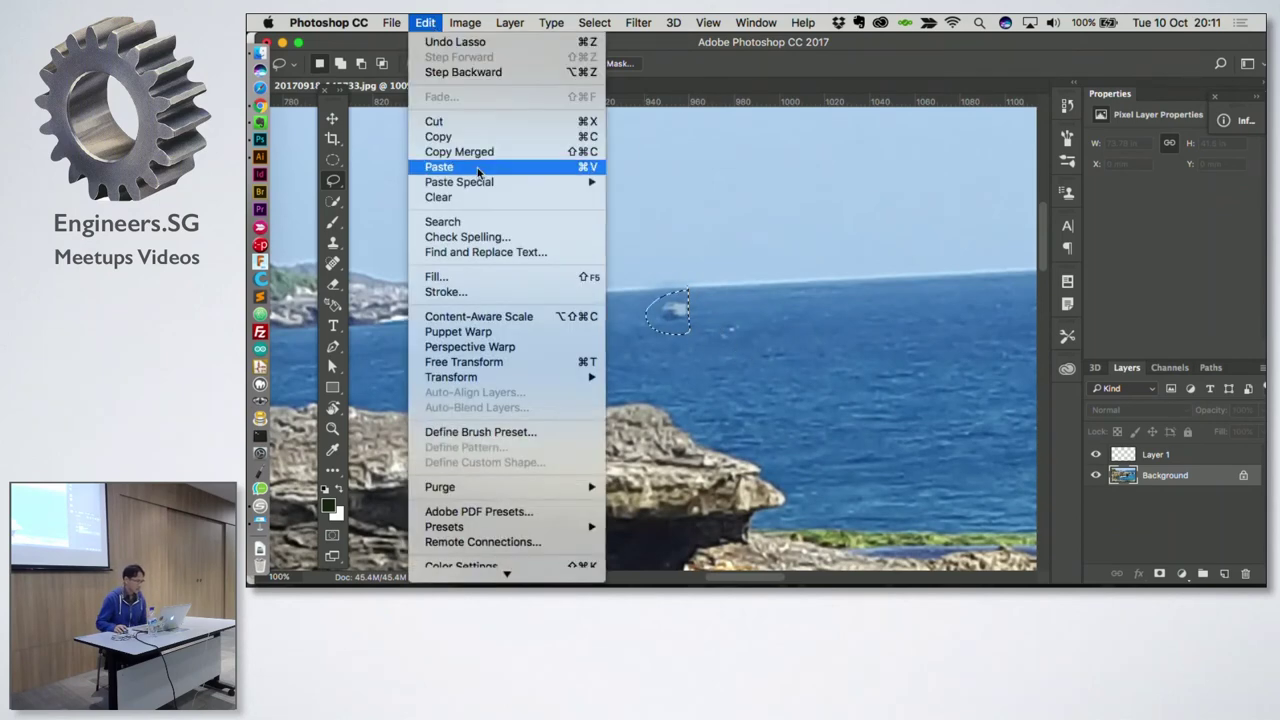
{"action": "left_click", "coordinate": [468, 277]}
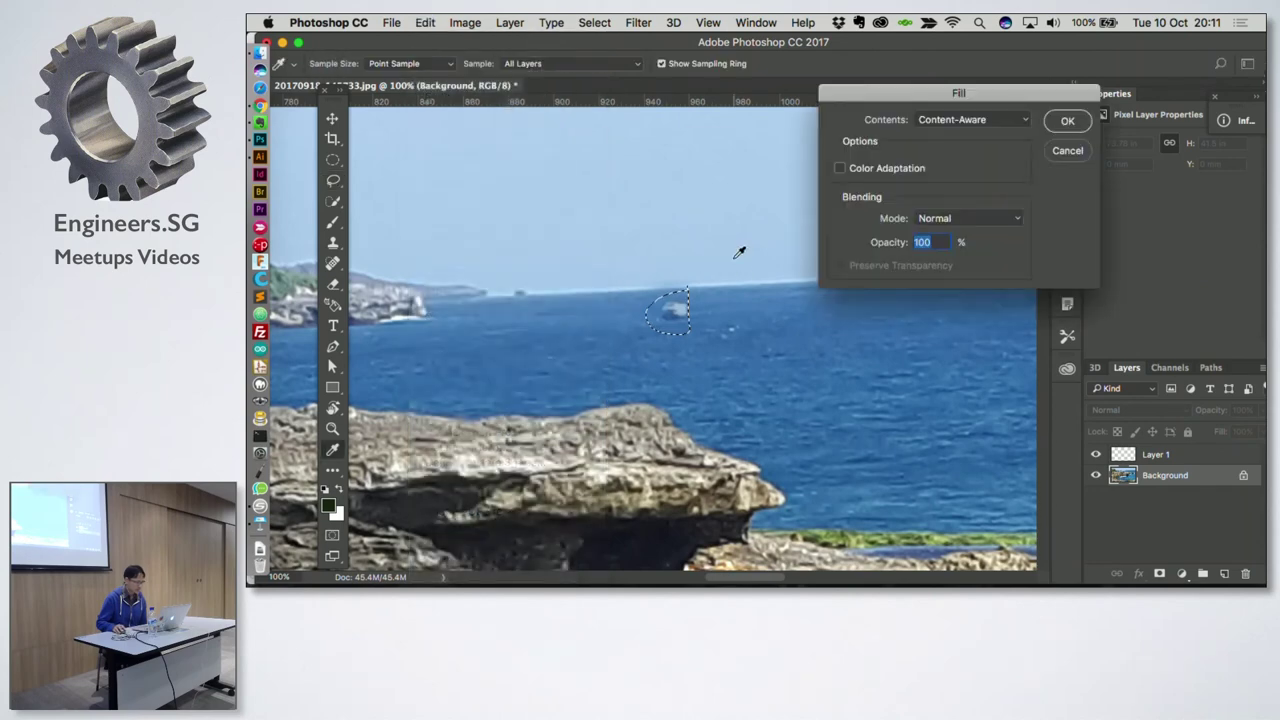
{"action": "left_click", "coordinate": [1066, 121]}
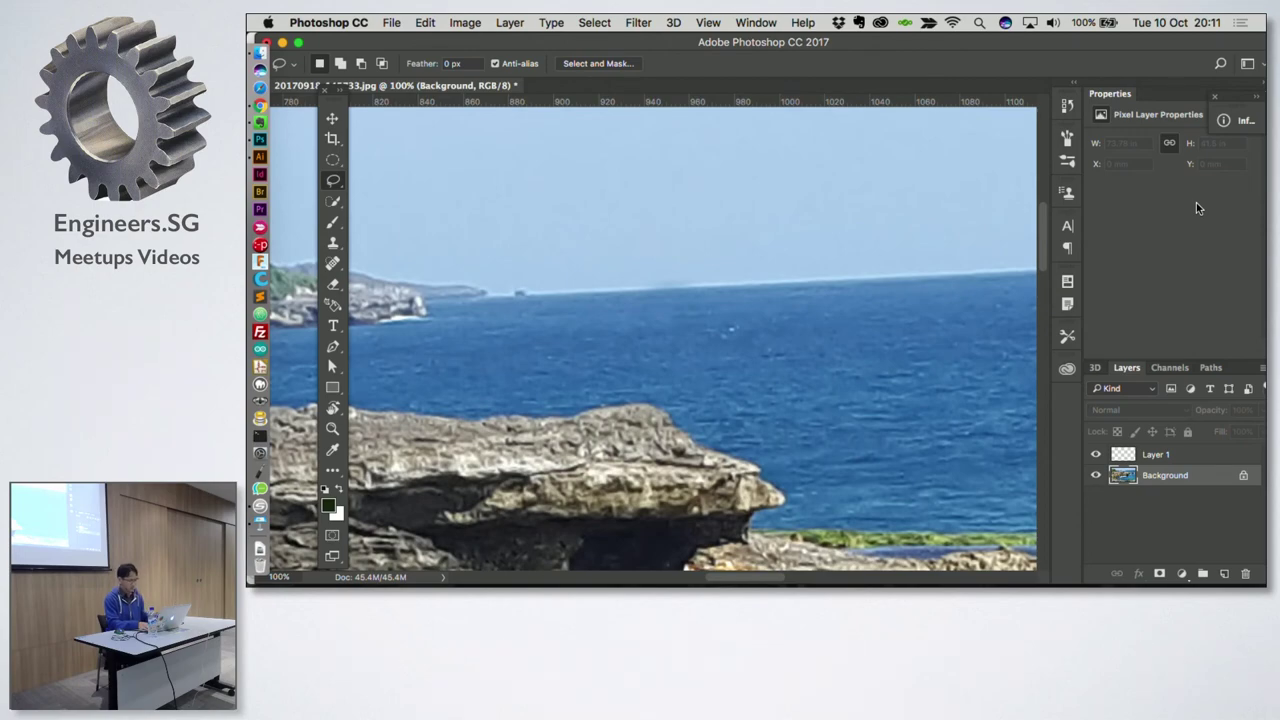
{"action": "key", "text": "super+minus"}
Step: Open the beach photo 20170917_120317.jpg from disk
{"action": "key", "text": "super+minus"}
{"action": "key", "text": "super+minus"}
{"action": "key", "text": "super+minus"}
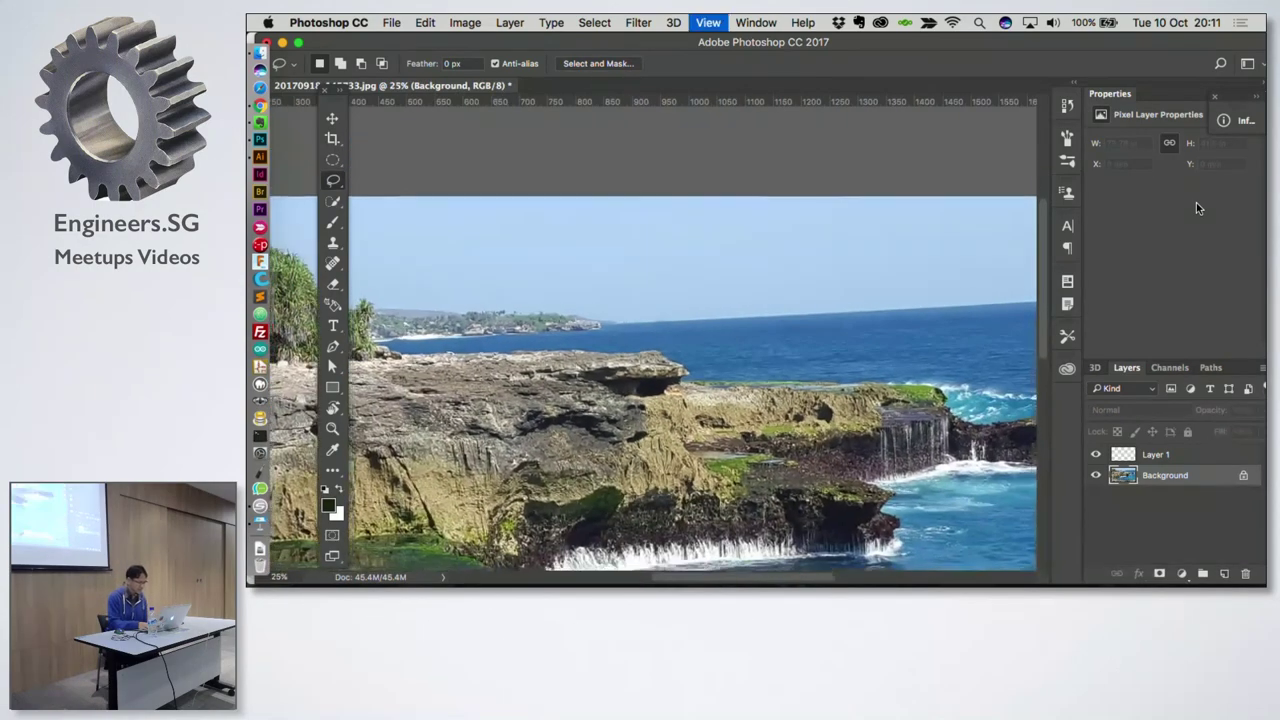
{"action": "key", "text": "super+minus"}
{"action": "key", "text": "super+minus"}
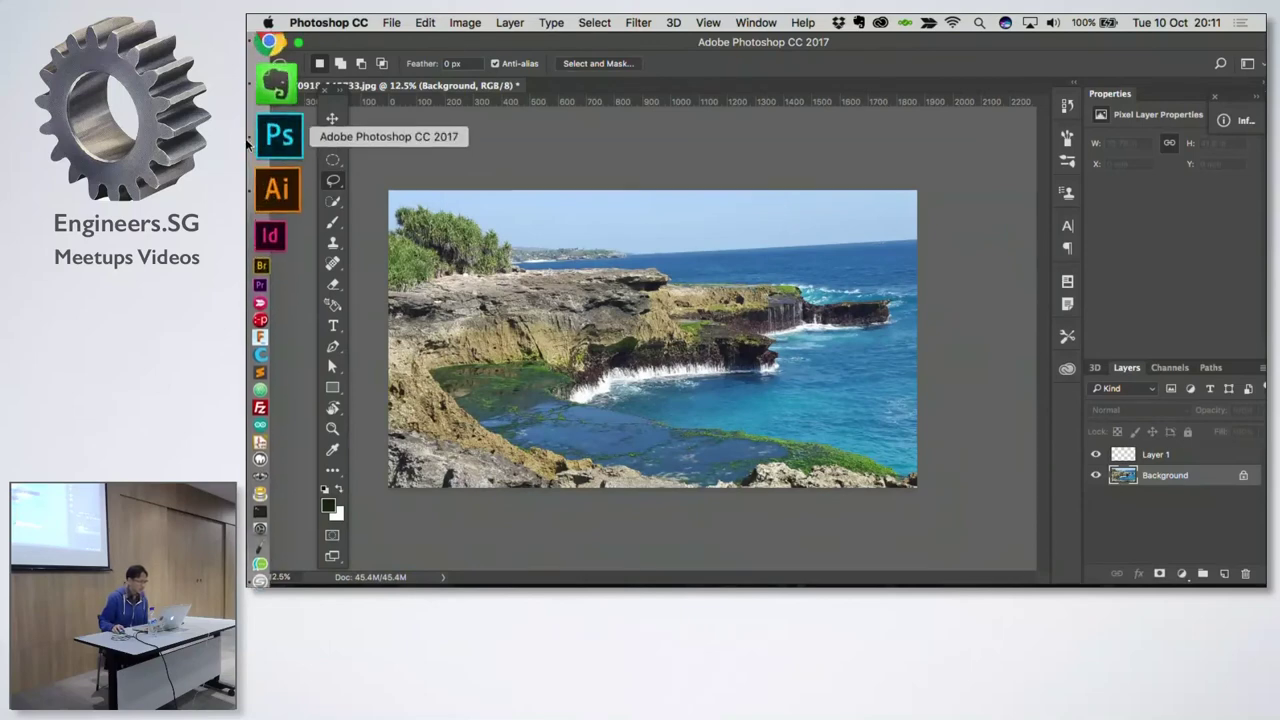
{"action": "left_click", "coordinate": [392, 23]}
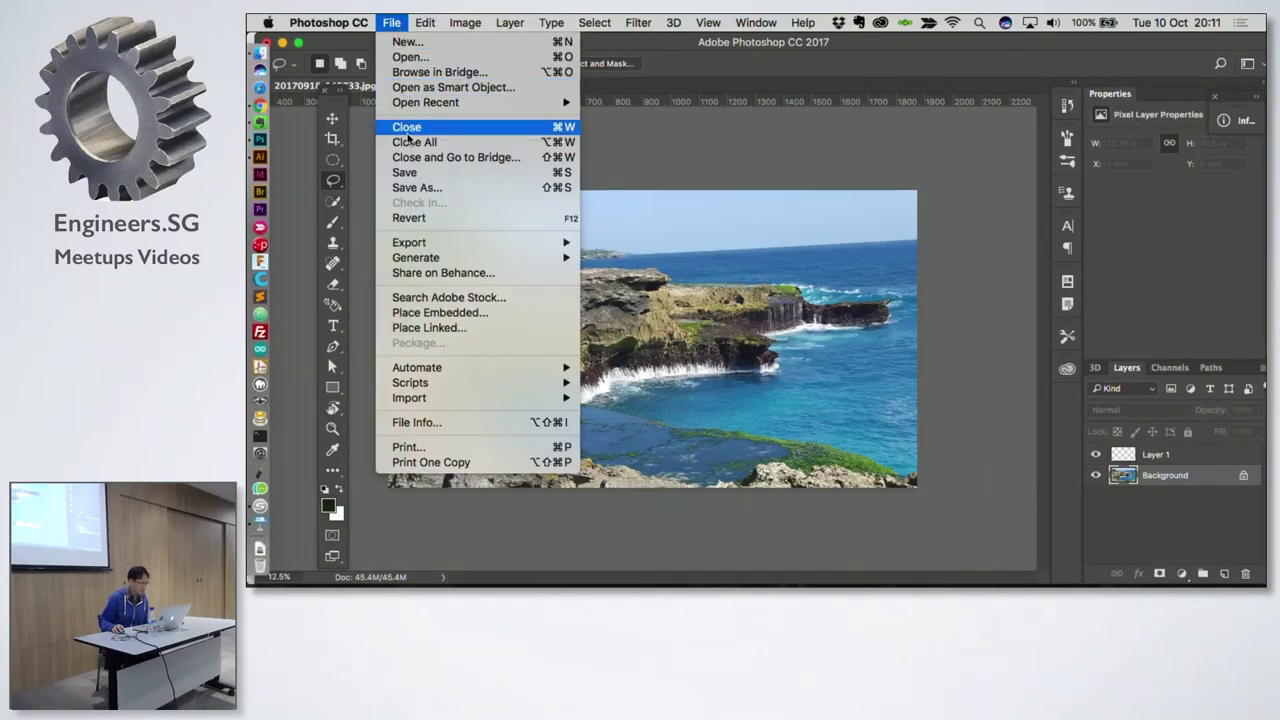
{"action": "left_click", "coordinate": [420, 59]}
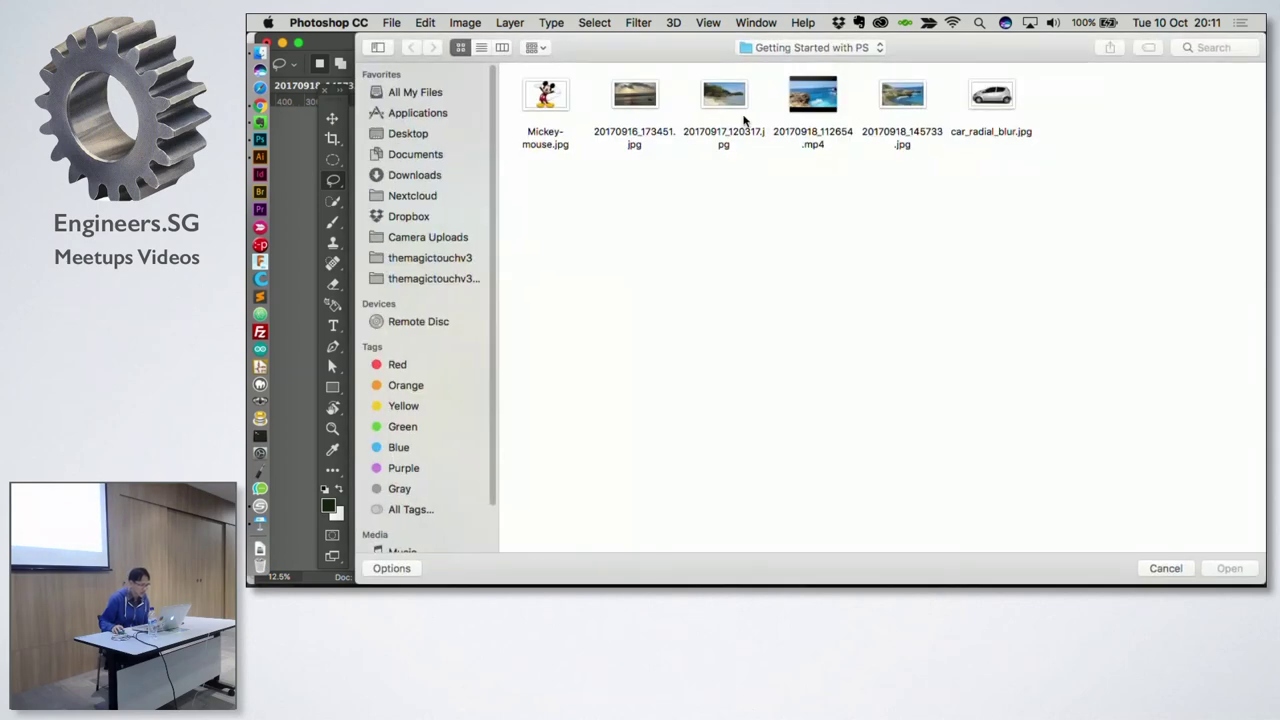
{"action": "left_click", "coordinate": [722, 105]}
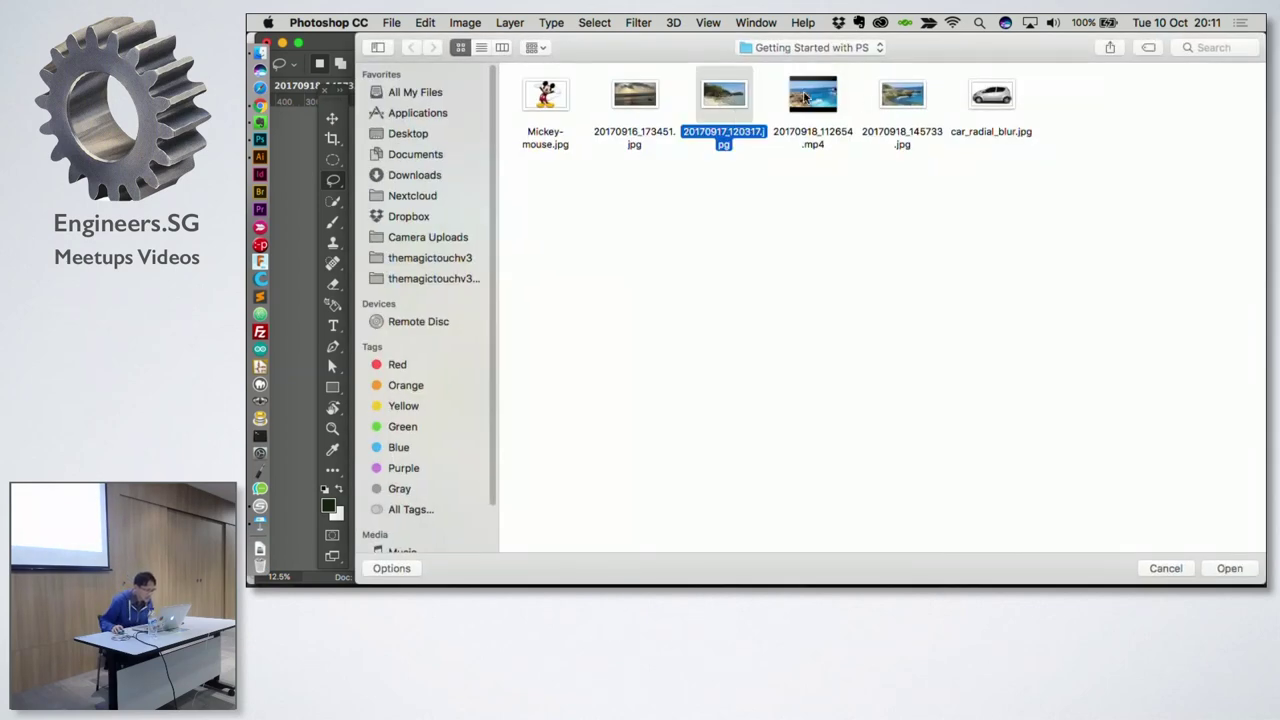
{"action": "double_click", "coordinate": [710, 92]}
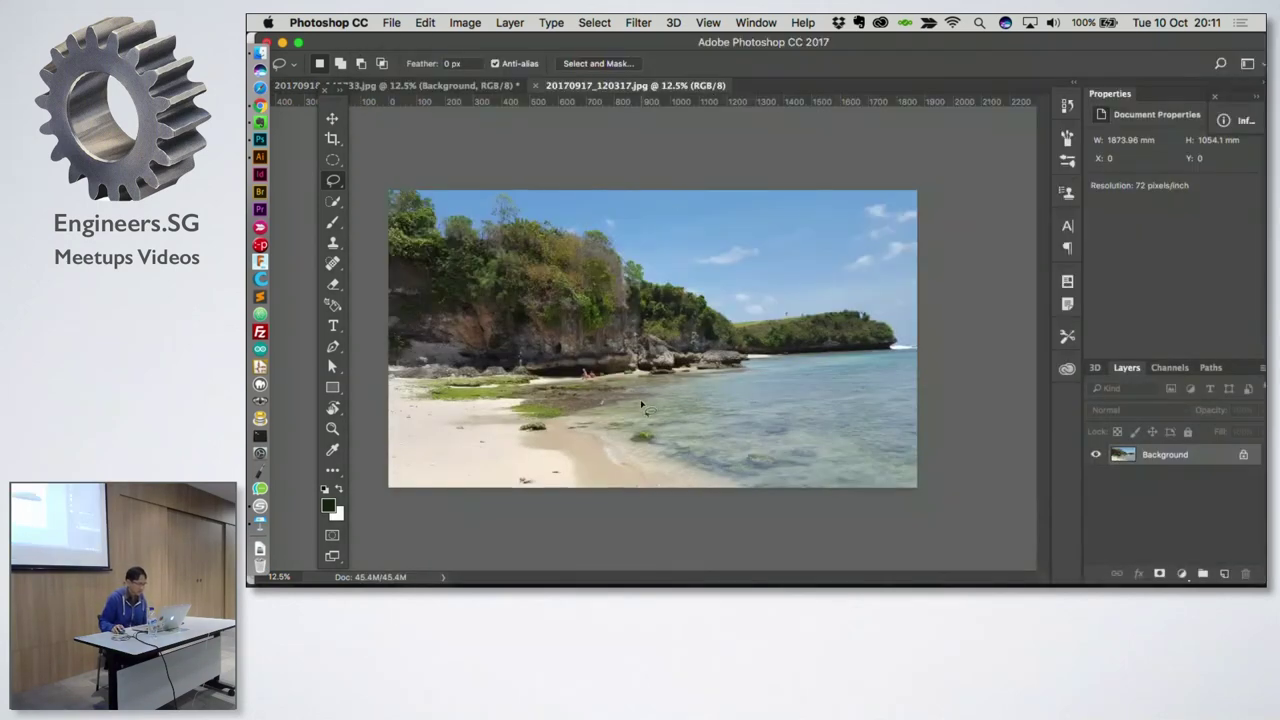
Step: Zoom in on the people sitting by the rock wall
{"action": "key", "text": "z"}
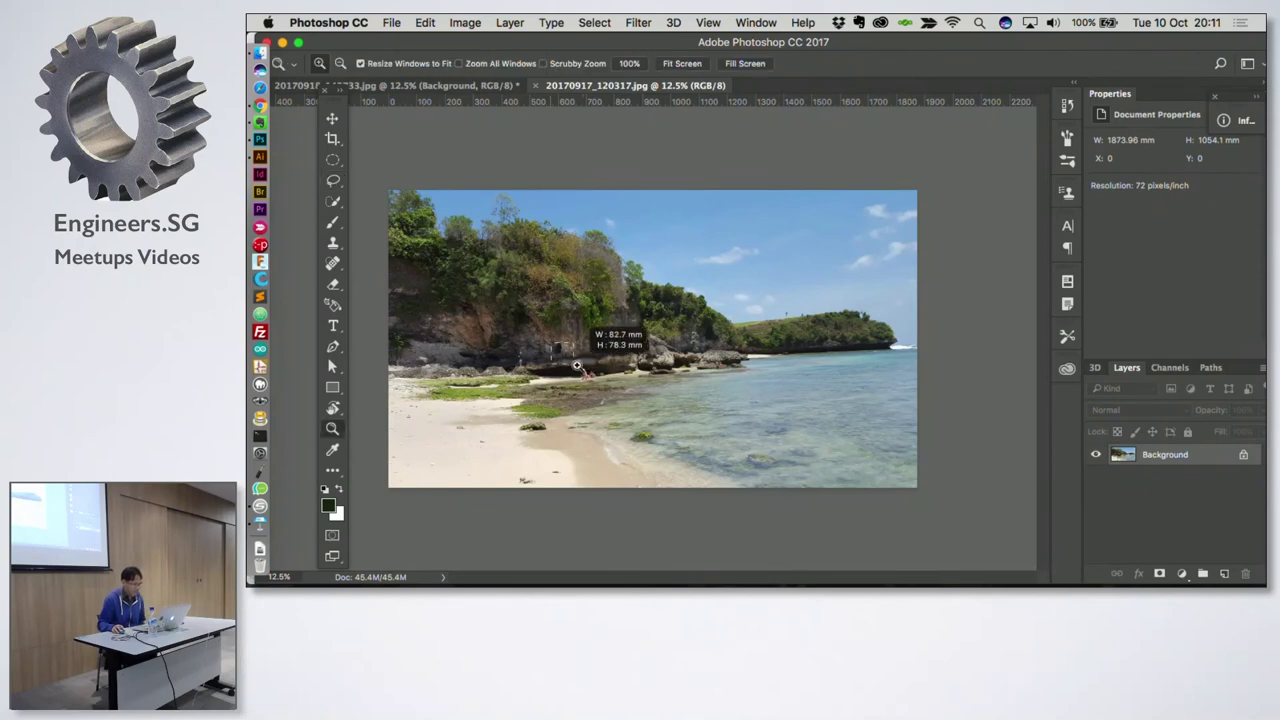
{"action": "left_click_drag", "start_coordinate": [577, 366], "coordinate": [625, 395]}
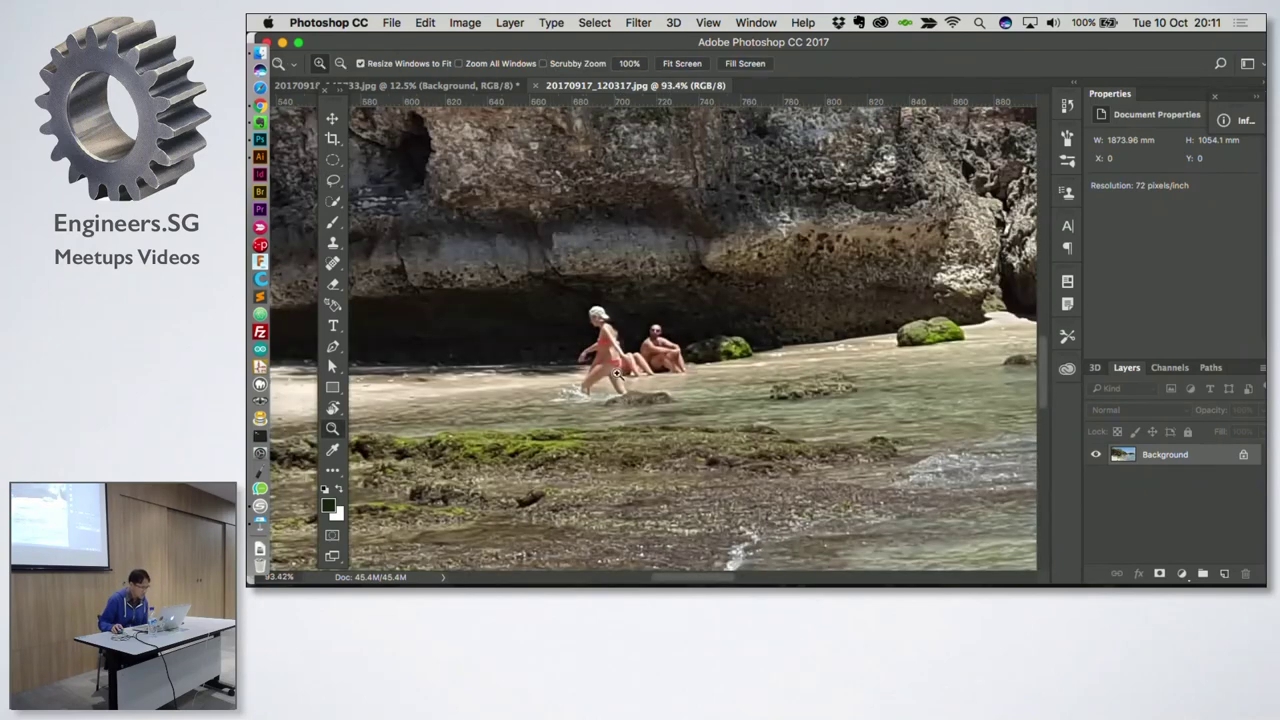
{"action": "left_click", "coordinate": [334, 161]}
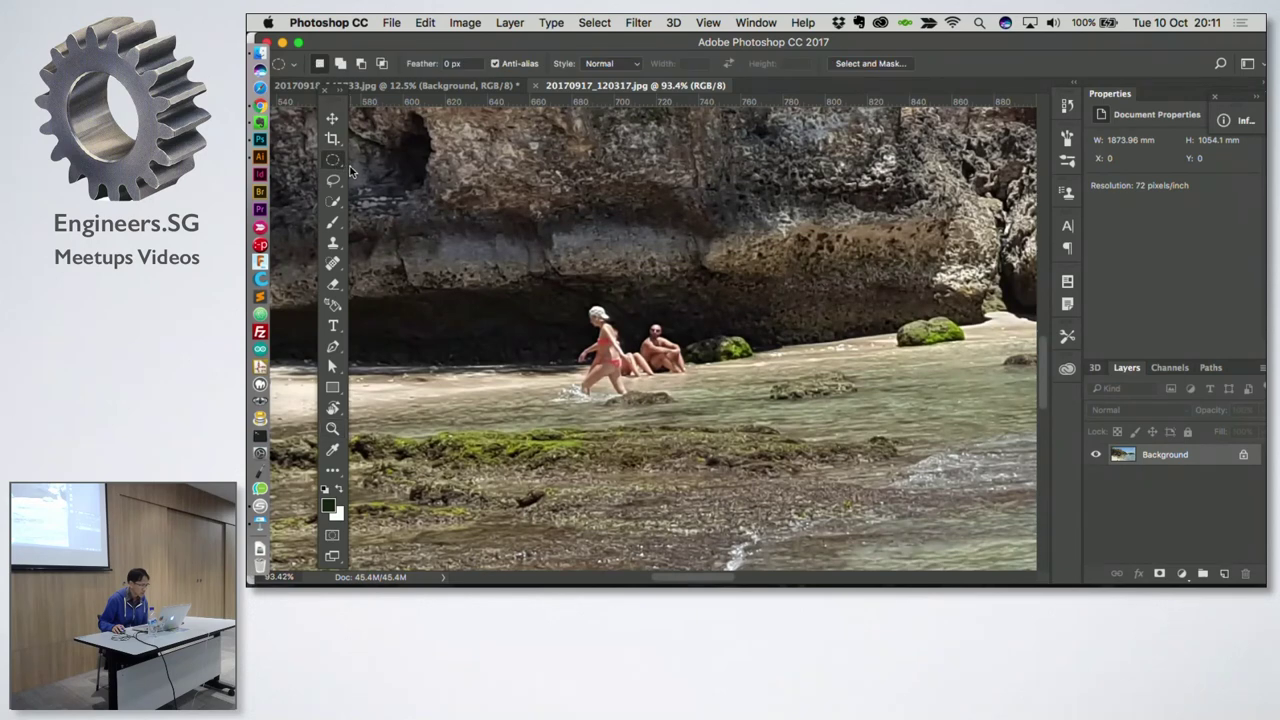
Step: Lasso the two people by the rocks, Content-Aware fill the area, and deselect
{"action": "mouse_move", "coordinate": [590, 300]}
{"action": "left_mouse_down"}
{"action": "mouse_move", "coordinate": [637, 401]}
{"action": "mouse_move", "coordinate": [710, 355]}
{"action": "mouse_move", "coordinate": [655, 315]}
{"action": "mouse_move", "coordinate": [638, 338]}
{"action": "mouse_move", "coordinate": [630, 320]}
{"action": "left_mouse_up"}
{"action": "left_click", "coordinate": [426, 24]}
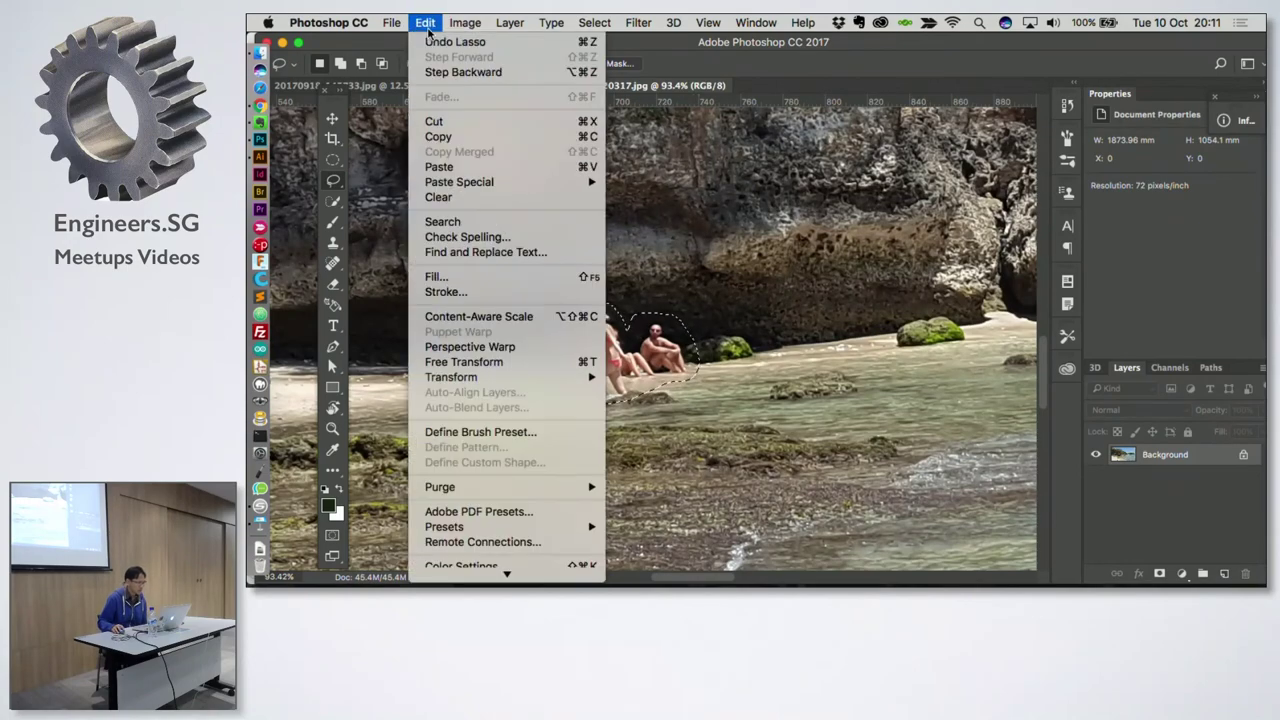
{"action": "left_click", "coordinate": [498, 277]}
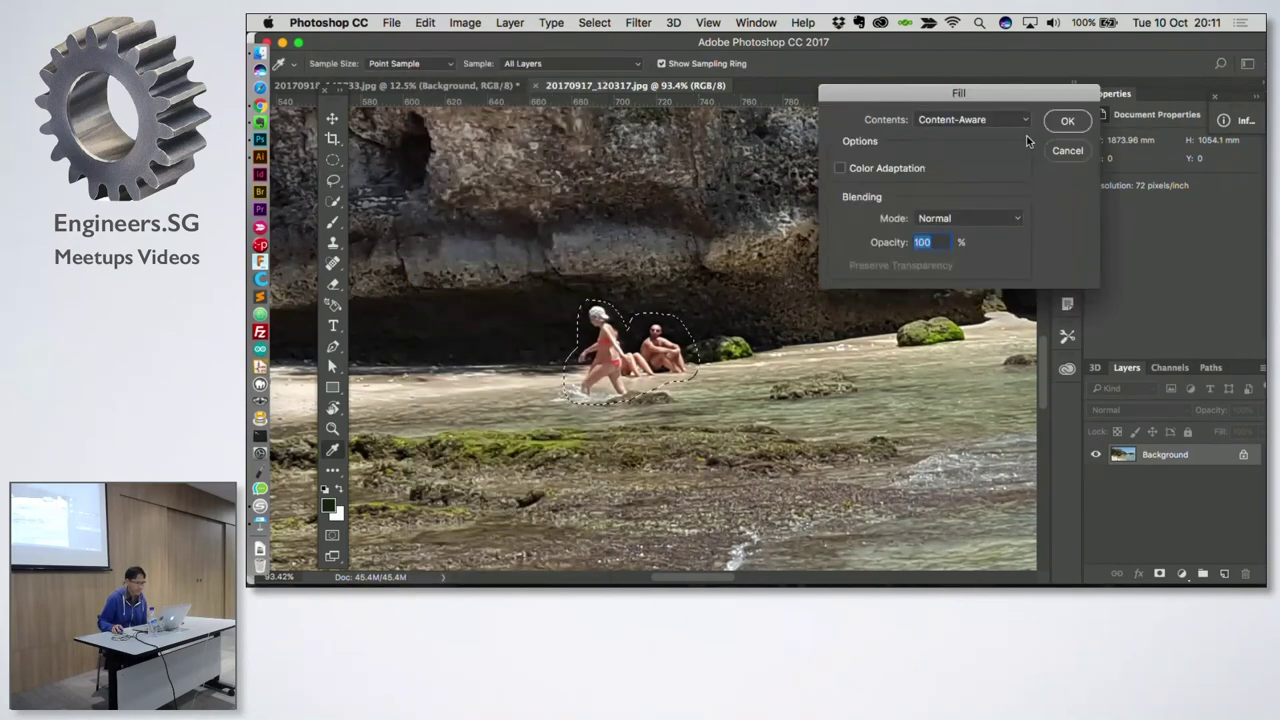
{"action": "left_click", "coordinate": [1067, 121]}
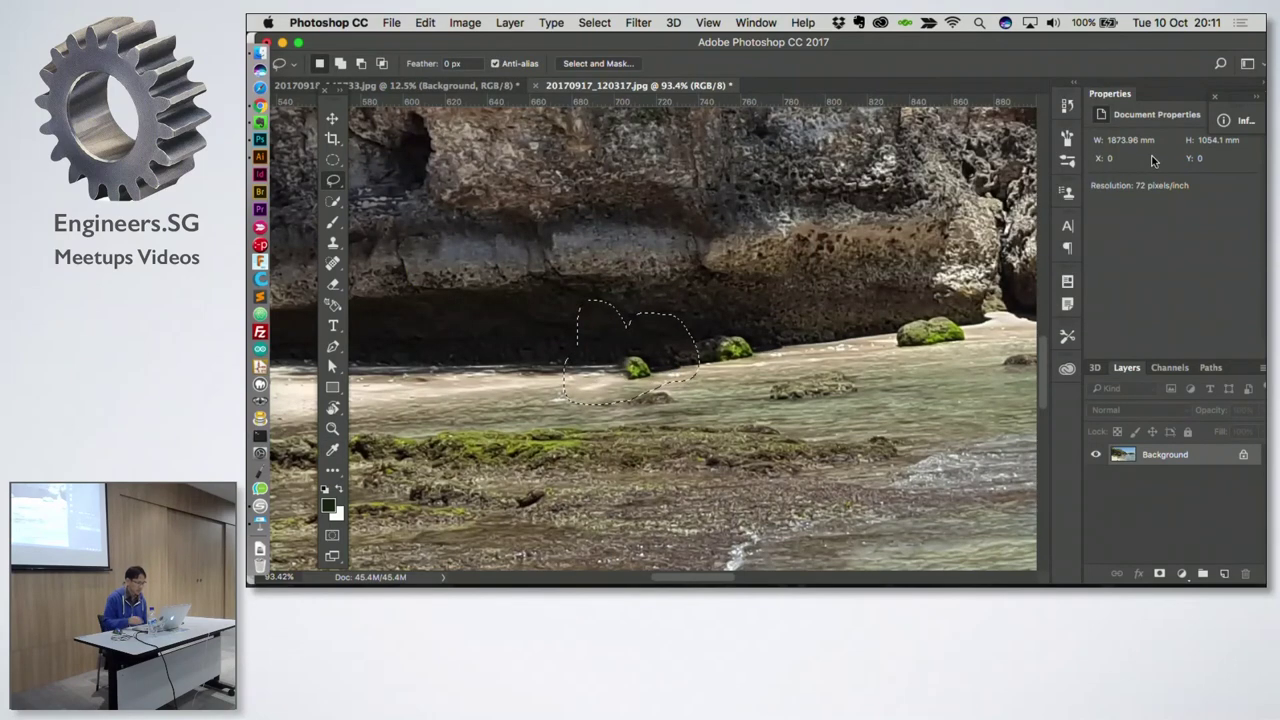
{"action": "key", "text": "super+d"}
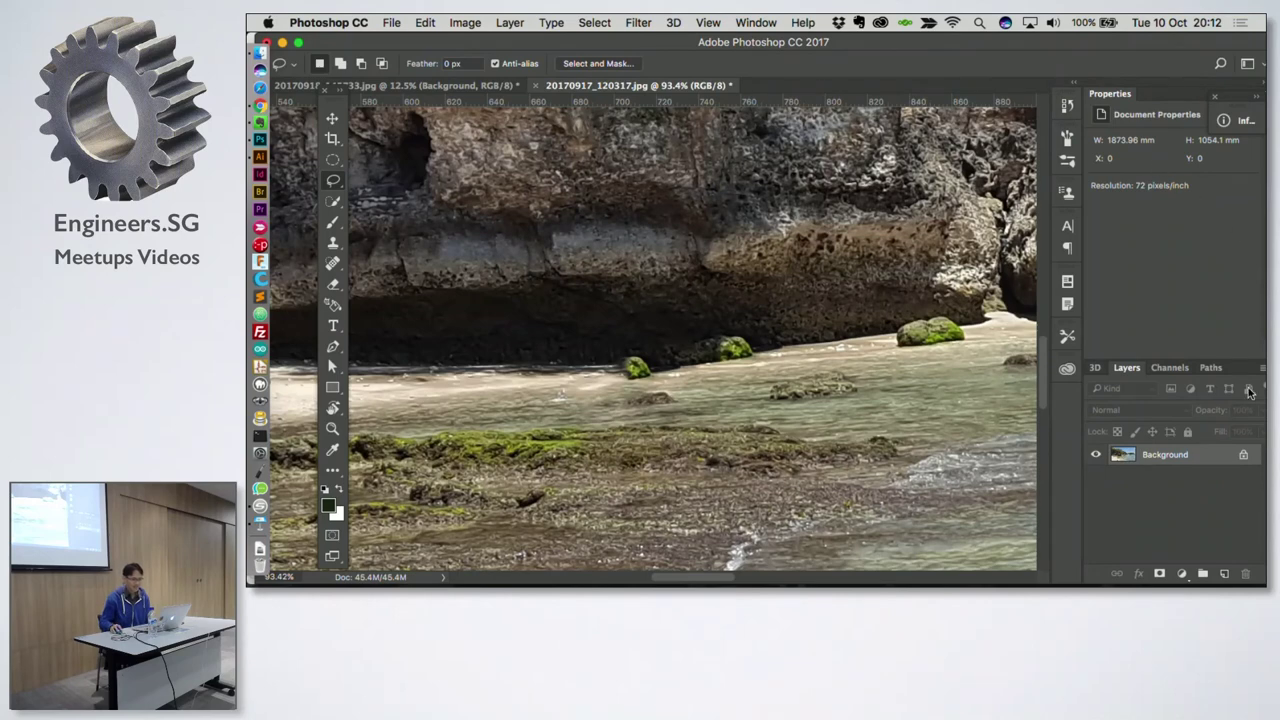
Step: Undo the fill and set the Lasso feather to 20 px
{"action": "key", "text": "ctrl+alt+z"}
{"action": "key", "text": "ctrl+alt+z"}
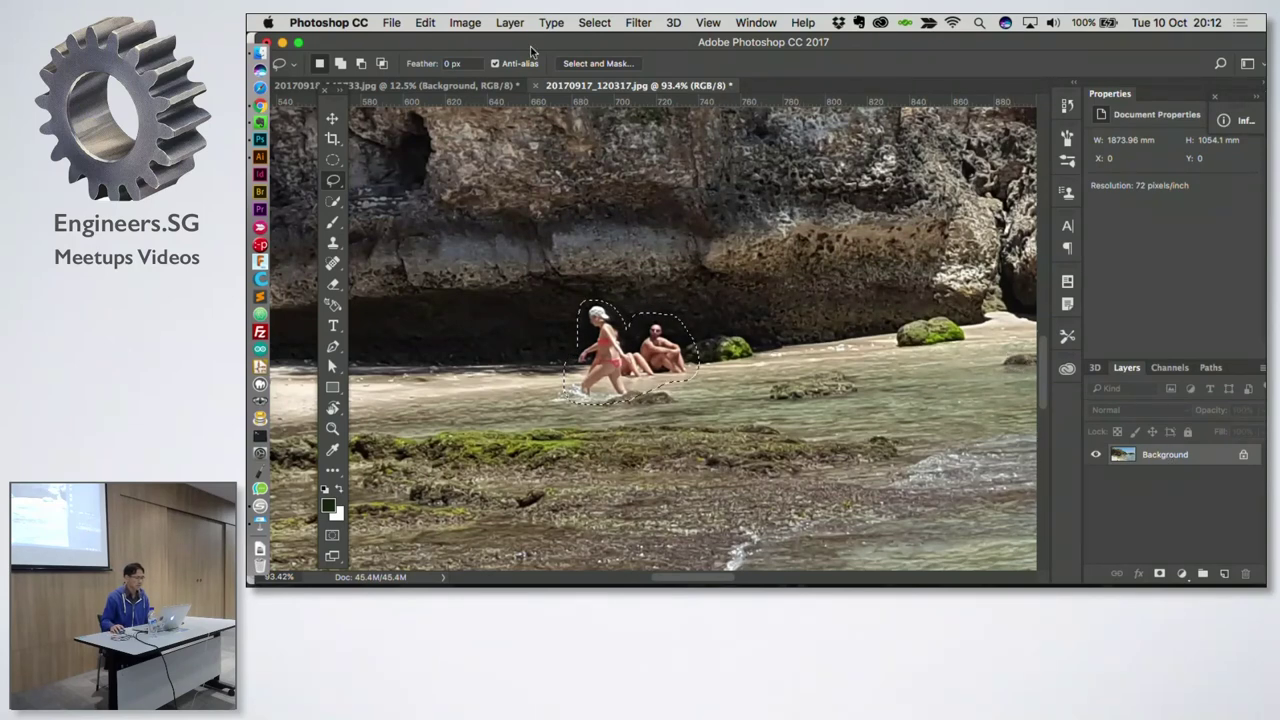
{"action": "left_click", "coordinate": [451, 64]}
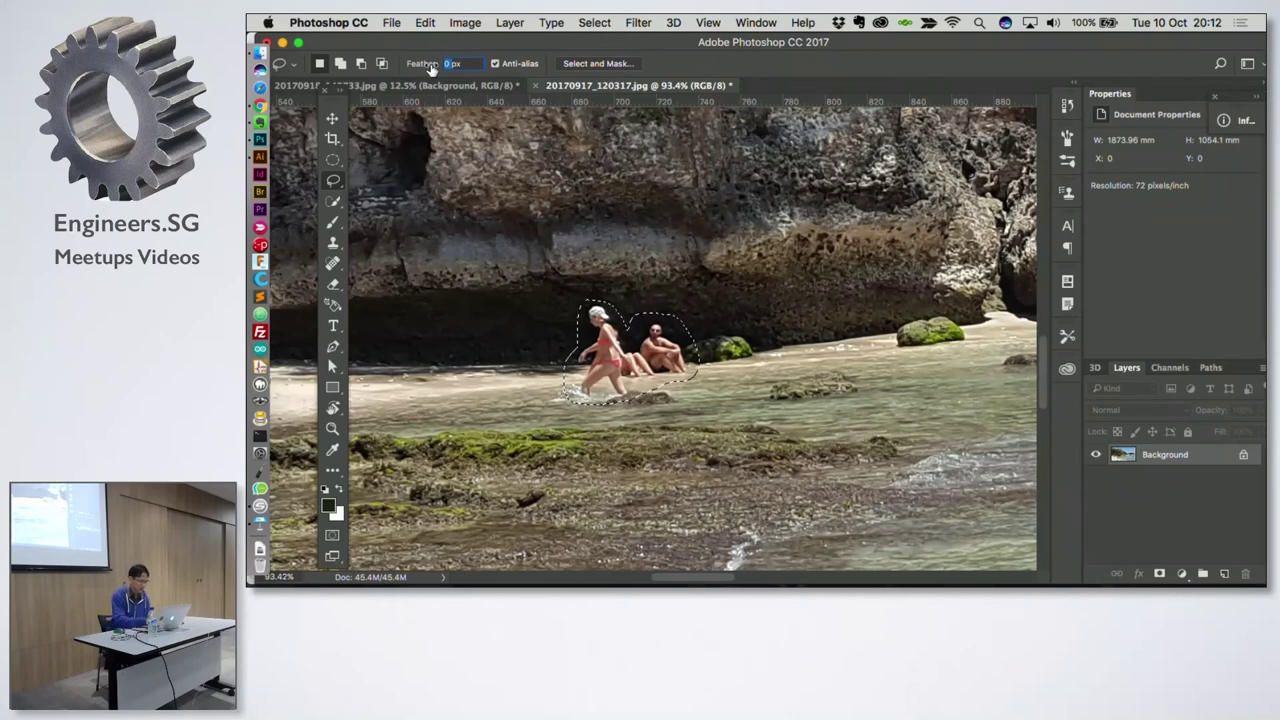
{"action": "type", "text": "20"}
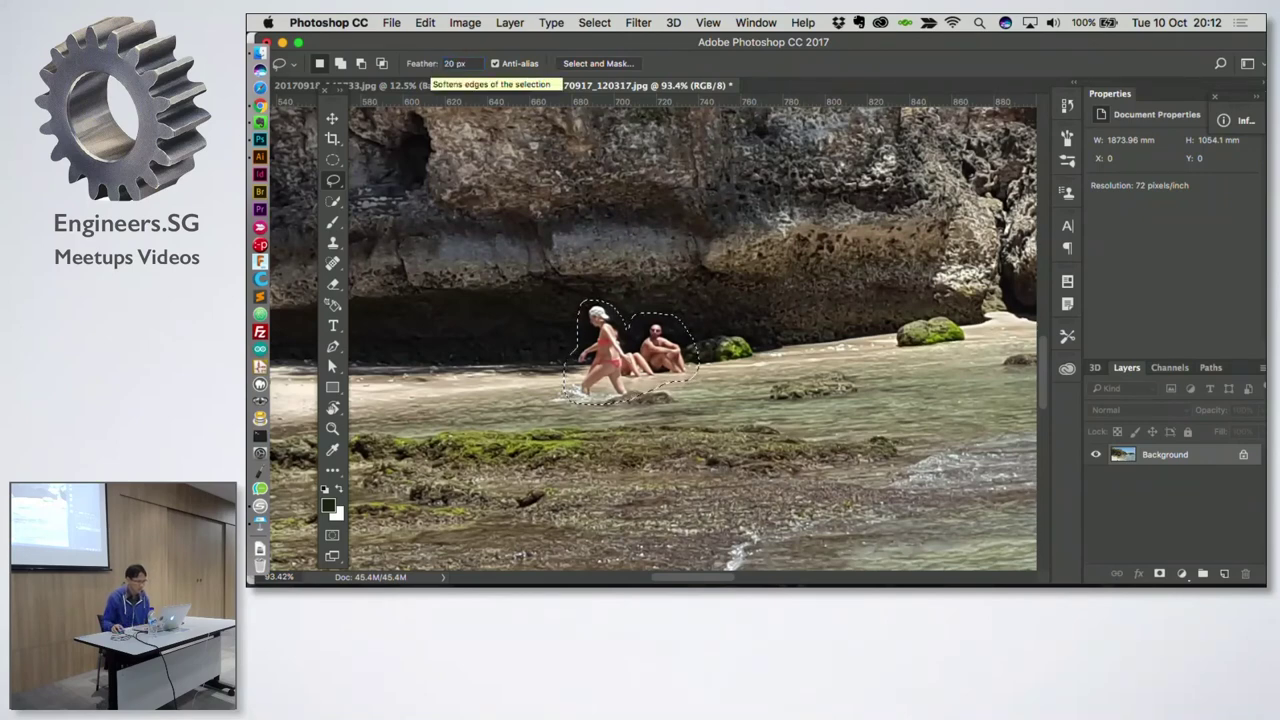
{"action": "key", "text": "Return"}
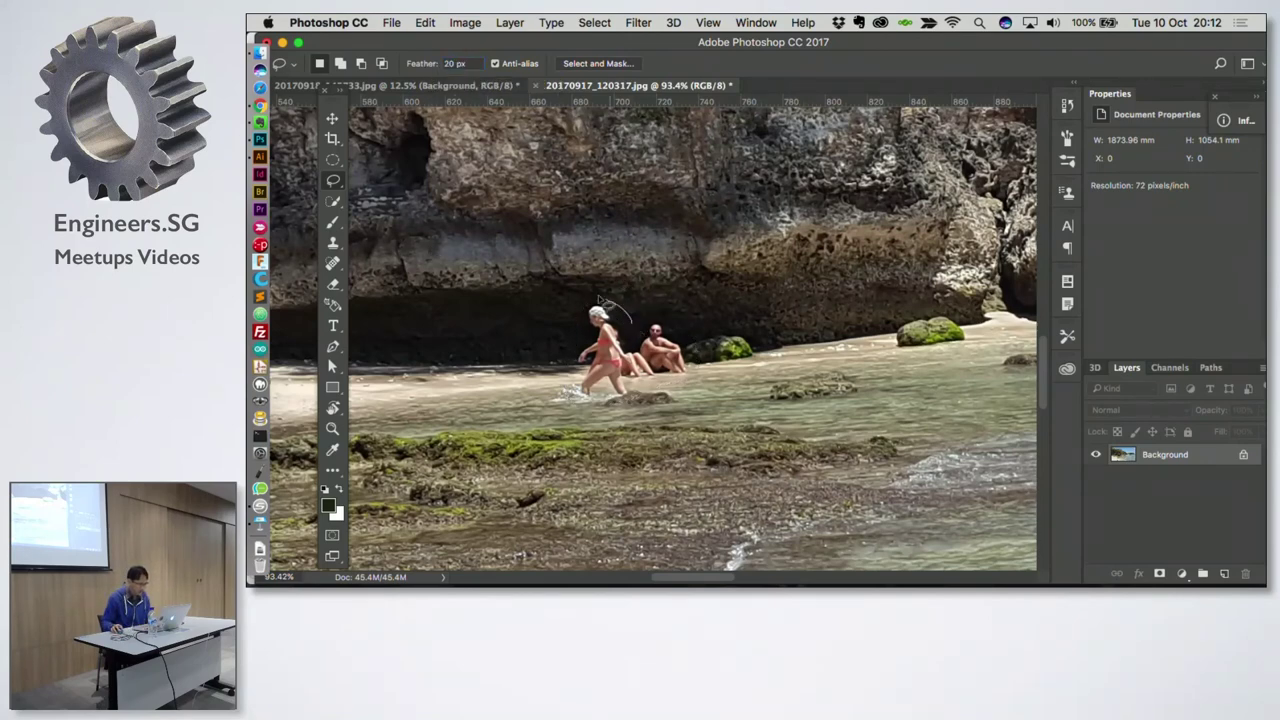
Step: Redraw the lasso around the two people and apply a Content-Aware fill
{"action": "mouse_move", "coordinate": [636, 330]}
{"action": "left_mouse_down"}
{"action": "mouse_move", "coordinate": [578, 330]}
{"action": "mouse_move", "coordinate": [556, 364]}
{"action": "left_mouse_up"}
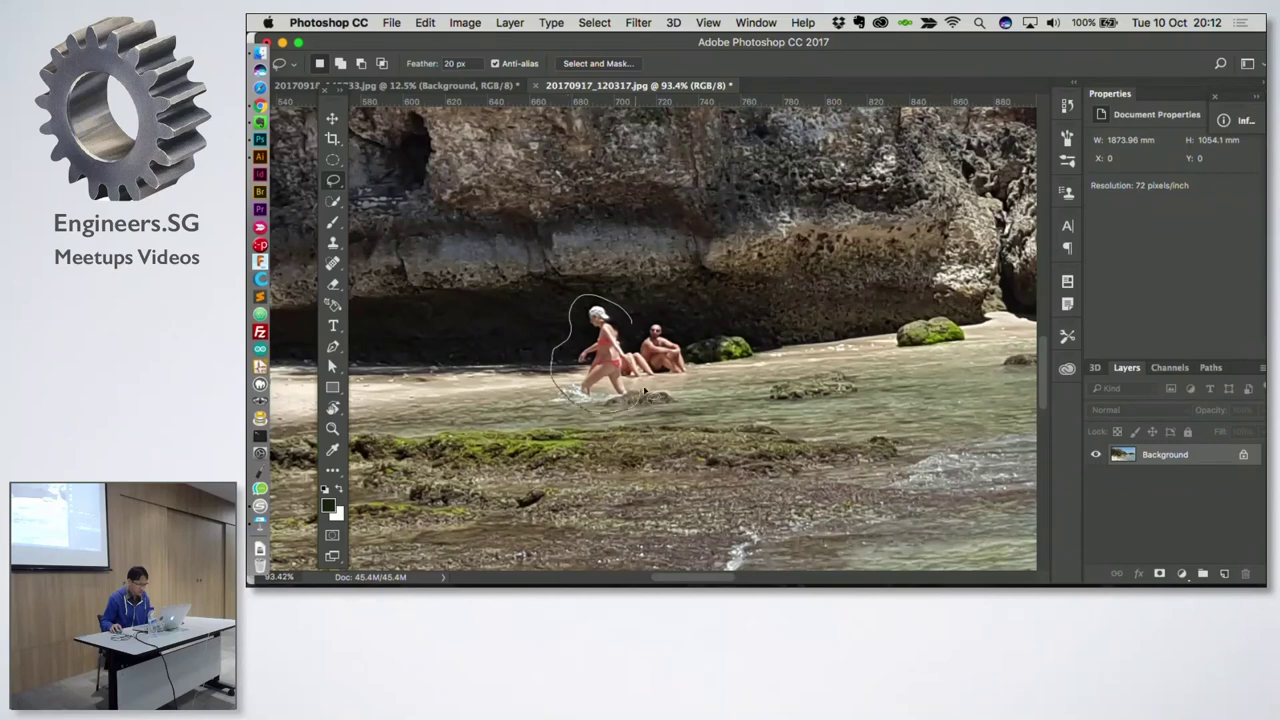
{"action": "mouse_move", "coordinate": [700, 379]}
{"action": "left_mouse_down"}
{"action": "mouse_move", "coordinate": [688, 320]}
{"action": "mouse_move", "coordinate": [636, 328]}
{"action": "left_mouse_up"}
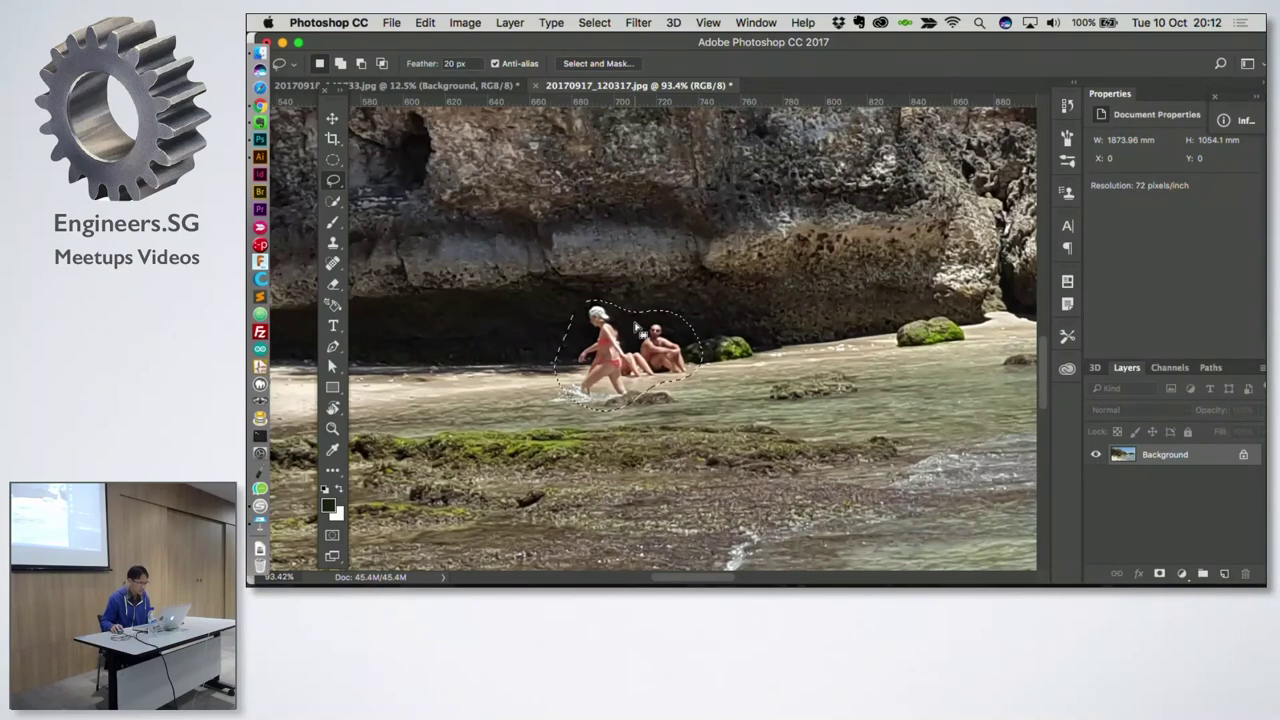
{"action": "left_click", "coordinate": [425, 22]}
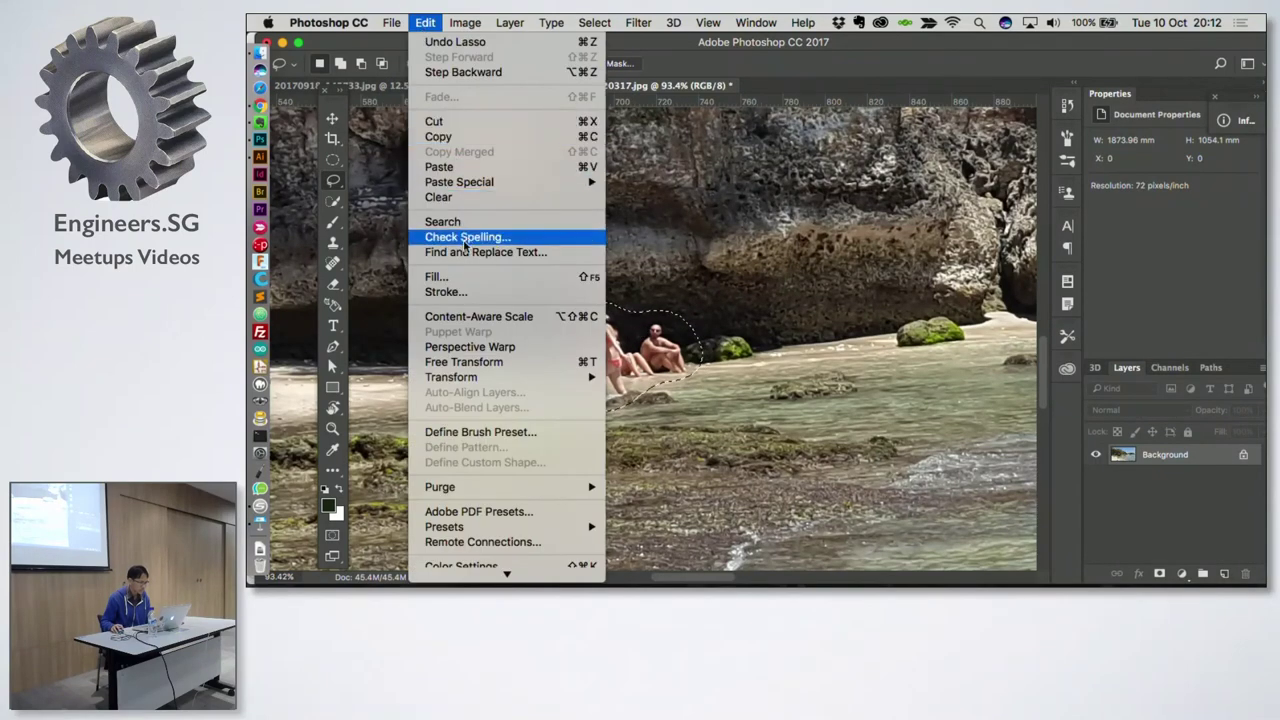
{"action": "left_click", "coordinate": [436, 276]}
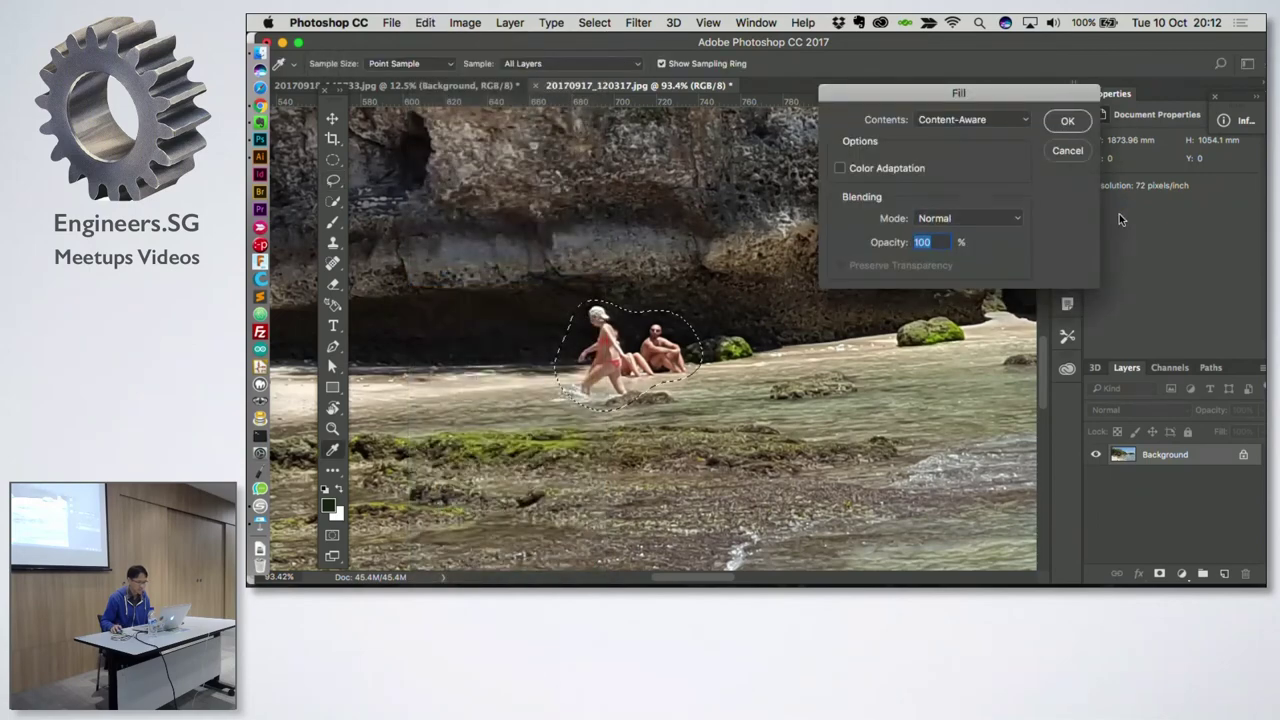
{"action": "left_click", "coordinate": [1075, 122]}
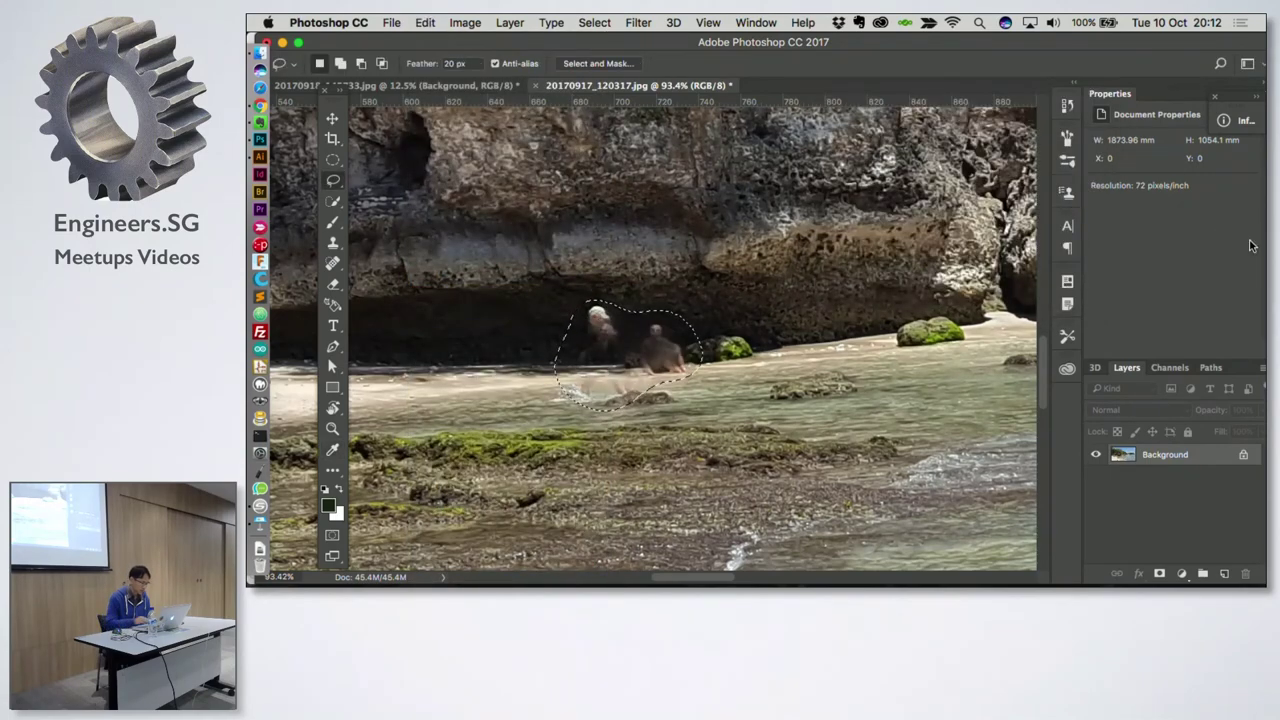
Step: Undo the feathered fill, deselect, and pan to the rock face above the man
{"action": "key", "text": "ctrl+z"}
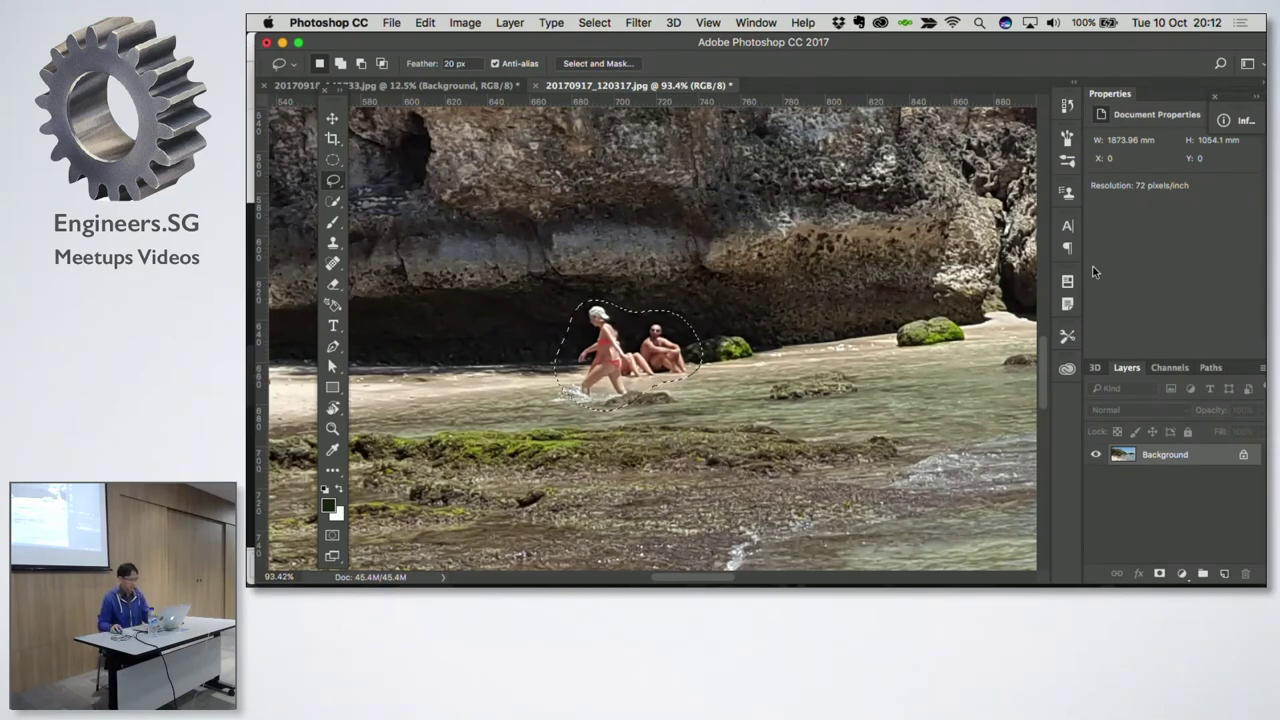
{"action": "key", "text": "ctrl+d"}
{"action": "scroll", "coordinate": [750, 325], "scroll_direction": "left", "scroll_amount": 5}
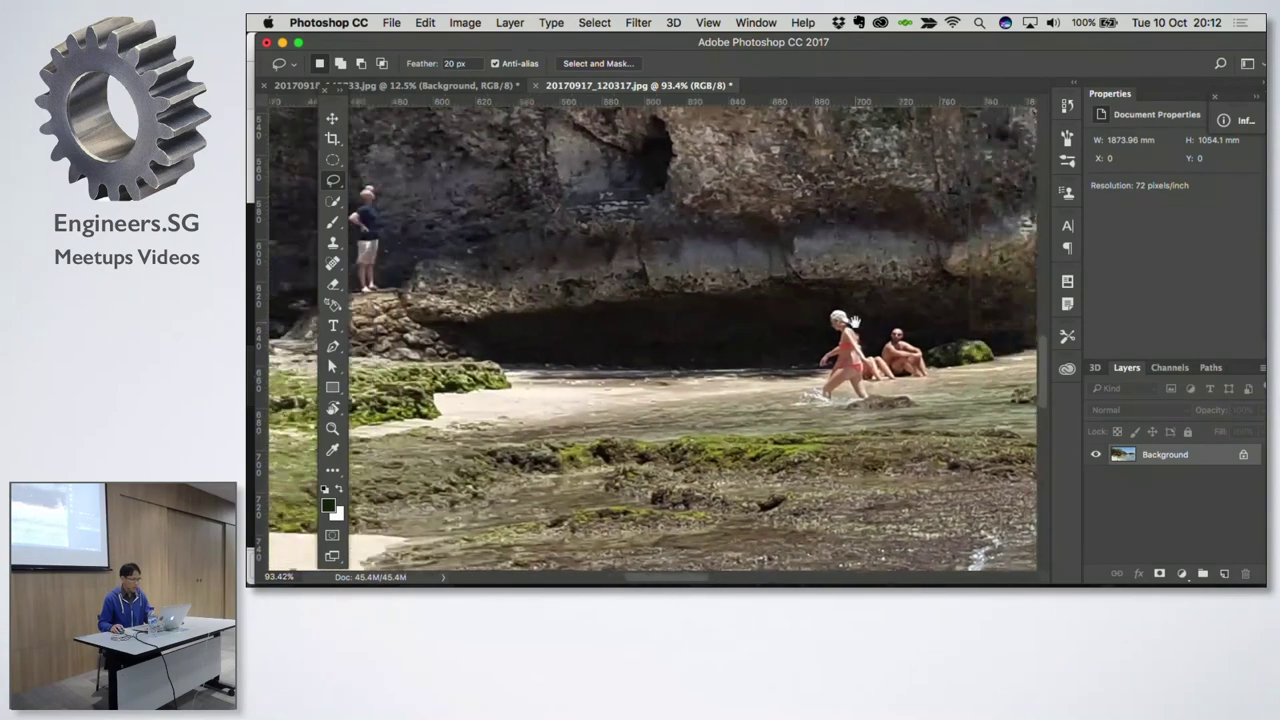
{"action": "scroll", "coordinate": [750, 325], "scroll_direction": "left", "scroll_amount": 5}
{"action": "scroll", "coordinate": [757, 325], "scroll_direction": "left", "scroll_amount": 1}
{"action": "left_click_drag", "start_coordinate": [706, 249], "coordinate": [666, 366]}
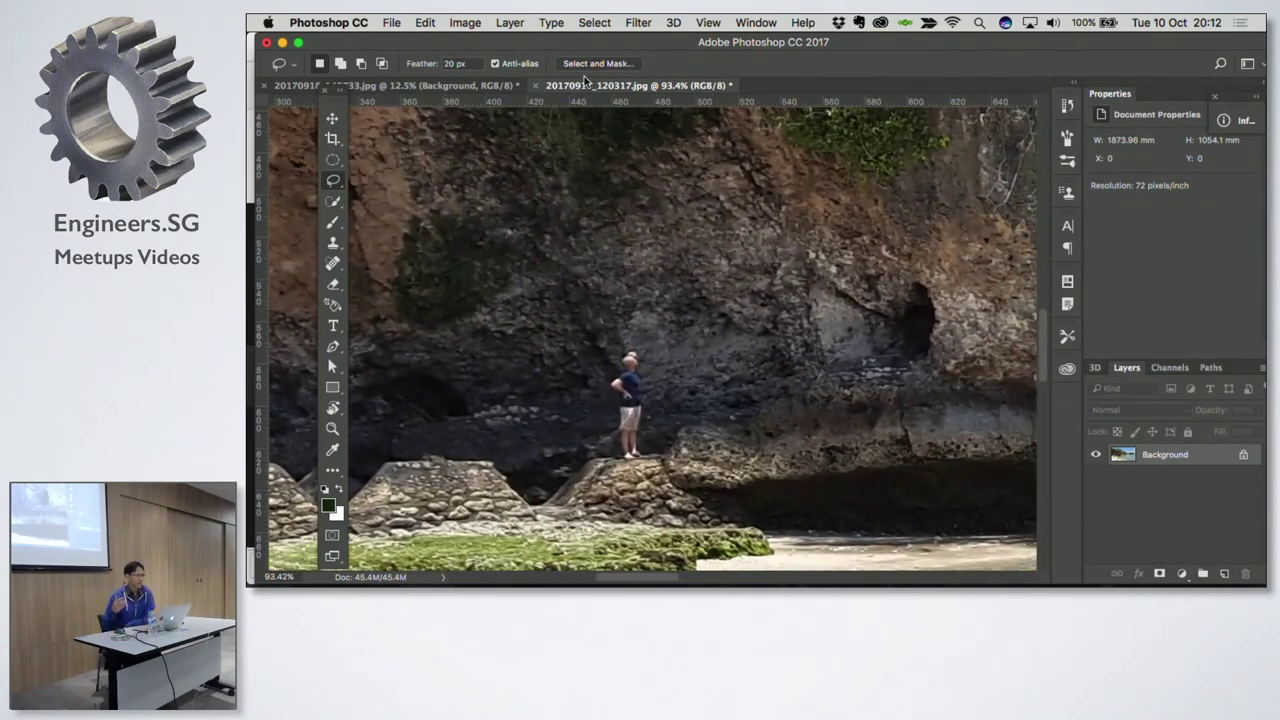
Step: Try the Clone Stamp and Spot Healing tools, then switch to Move and zoom out
{"action": "left_click", "coordinate": [336, 246]}
{"action": "left_click", "coordinate": [333, 263]}
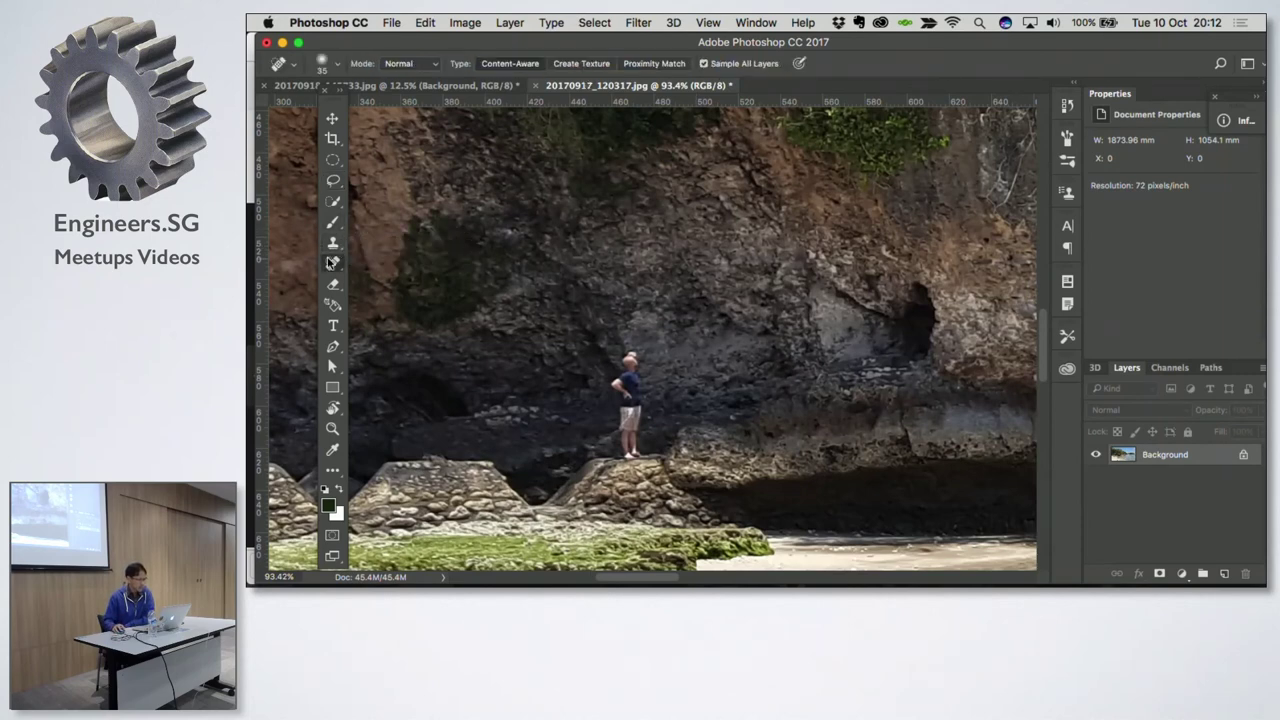
{"action": "left_click", "coordinate": [408, 264]}
{"action": "left_click", "coordinate": [334, 119]}
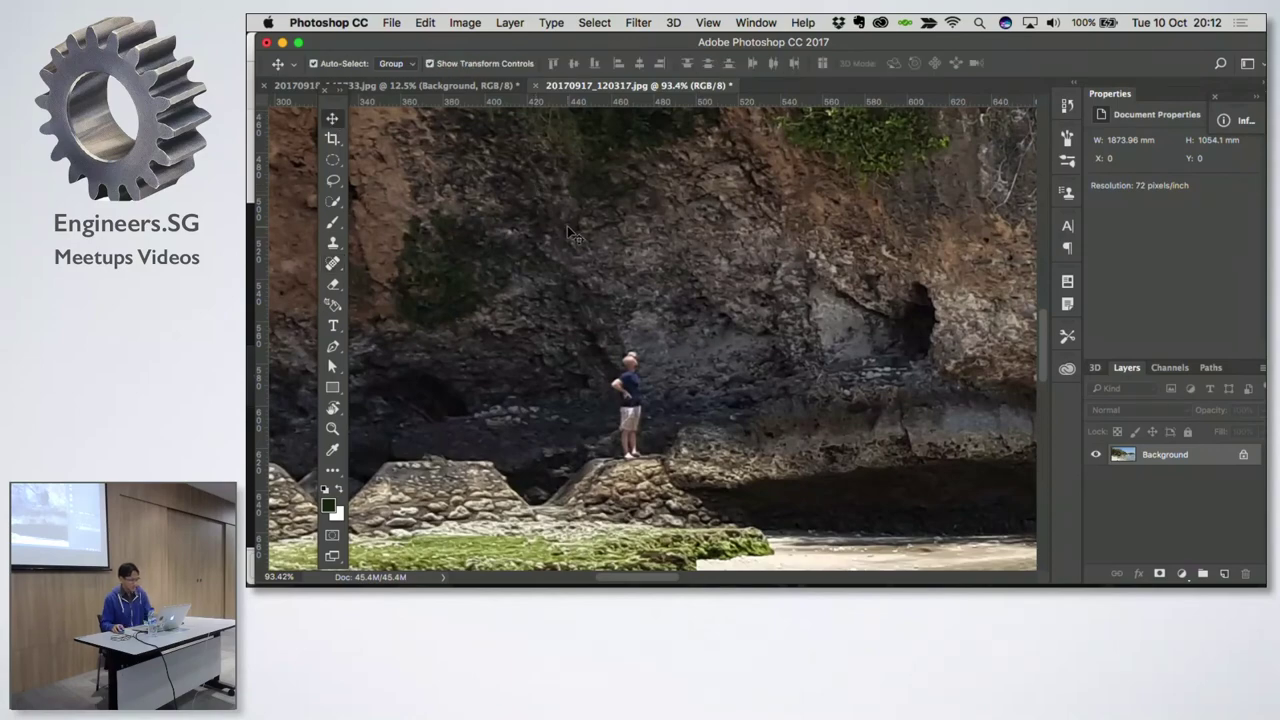
{"action": "key", "text": "z"}
{"action": "left_click", "coordinate": [600, 270], "text": "alt"}
Step: Zoom out and unlock the Background into an editable layer
{"action": "left_click", "coordinate": [640, 280], "text": "alt"}
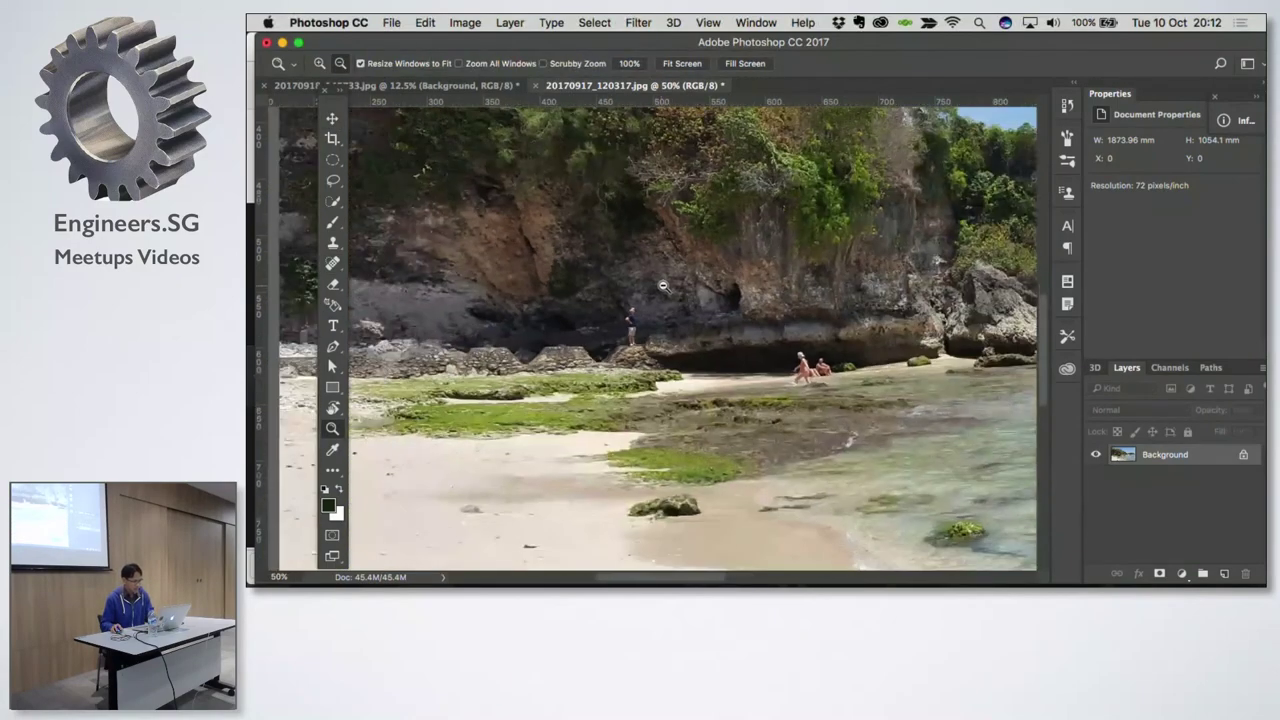
{"action": "left_click", "coordinate": [424, 22]}
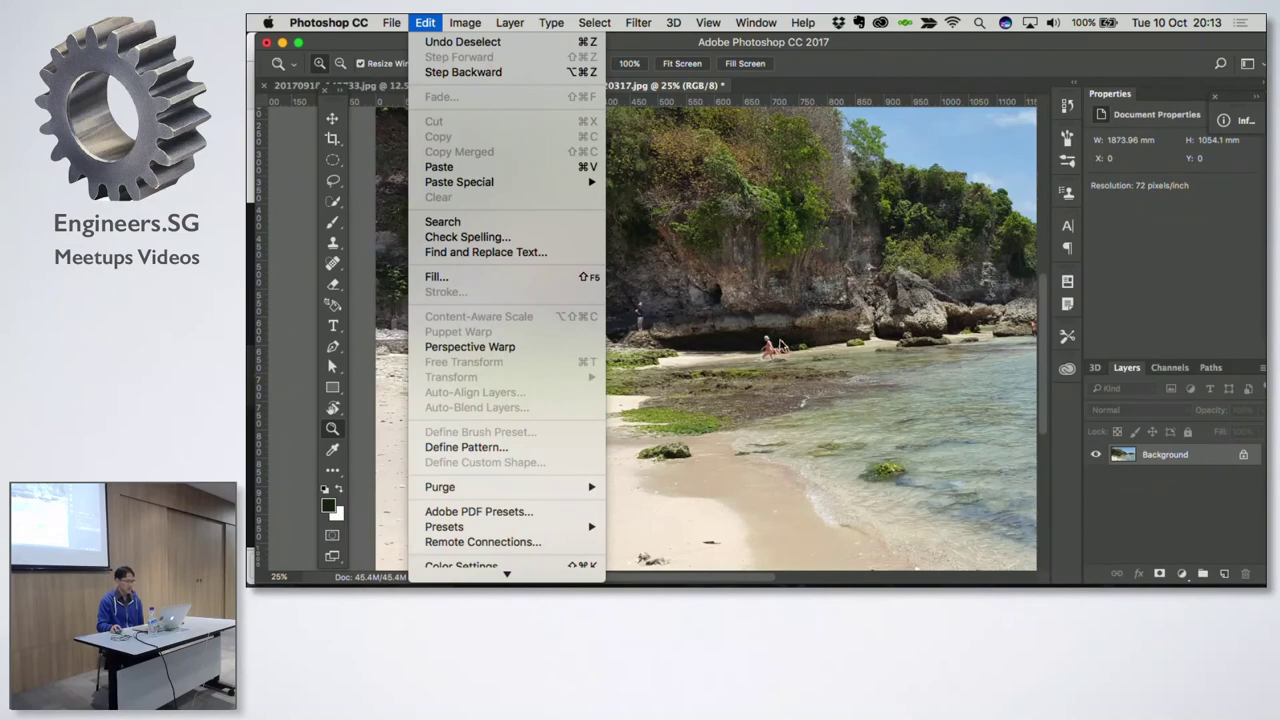
{"action": "left_click", "coordinate": [740, 347]}
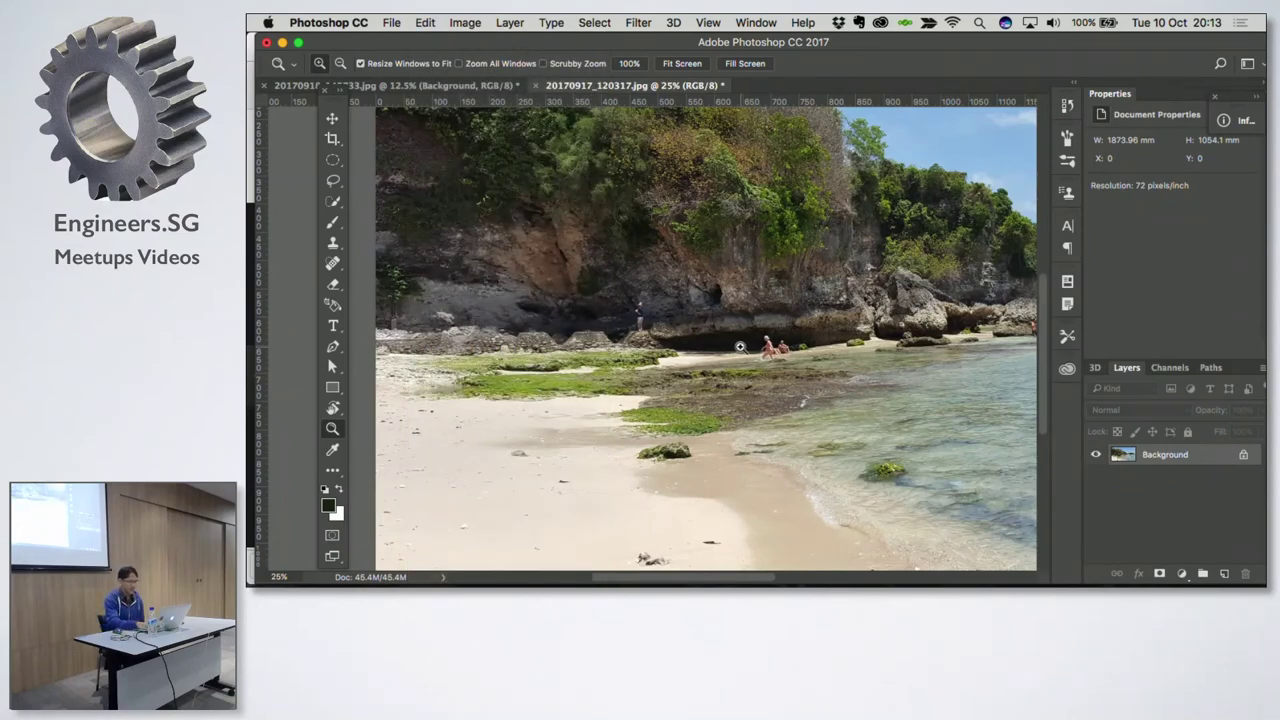
{"action": "scroll", "coordinate": [740, 347], "scroll_direction": "down", "scroll_amount": 3}
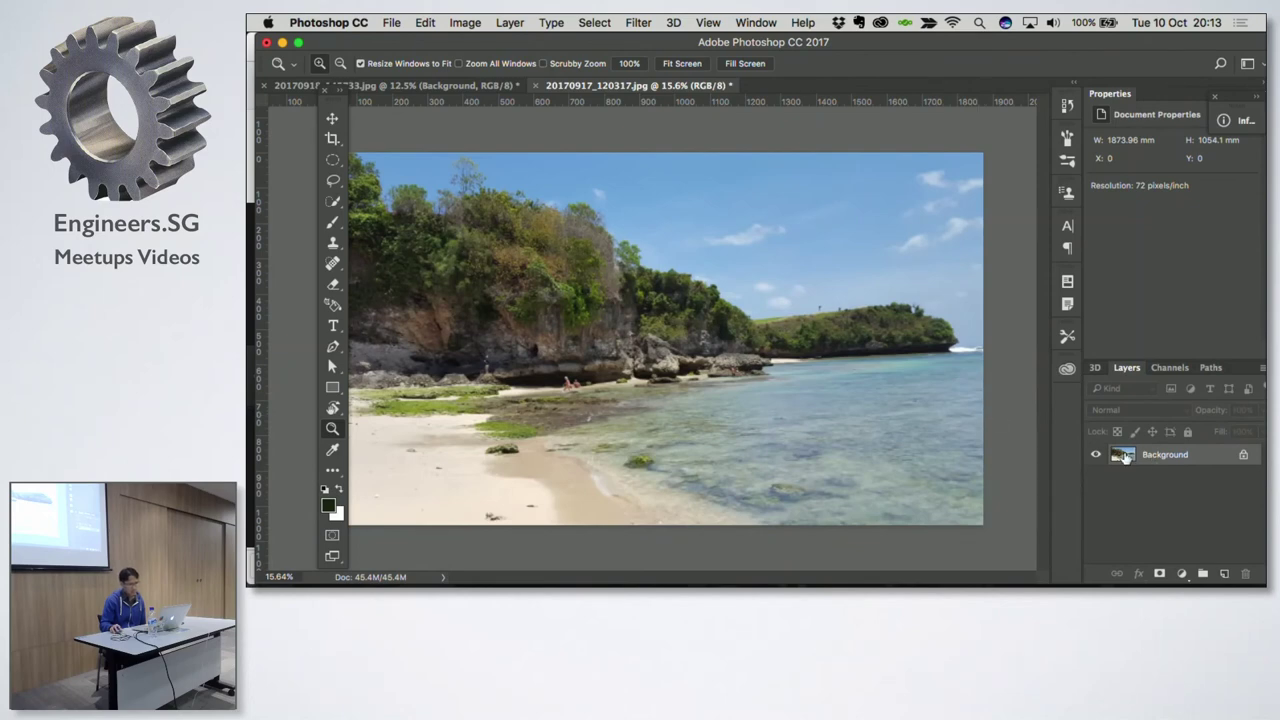
{"action": "left_click", "coordinate": [1244, 457]}
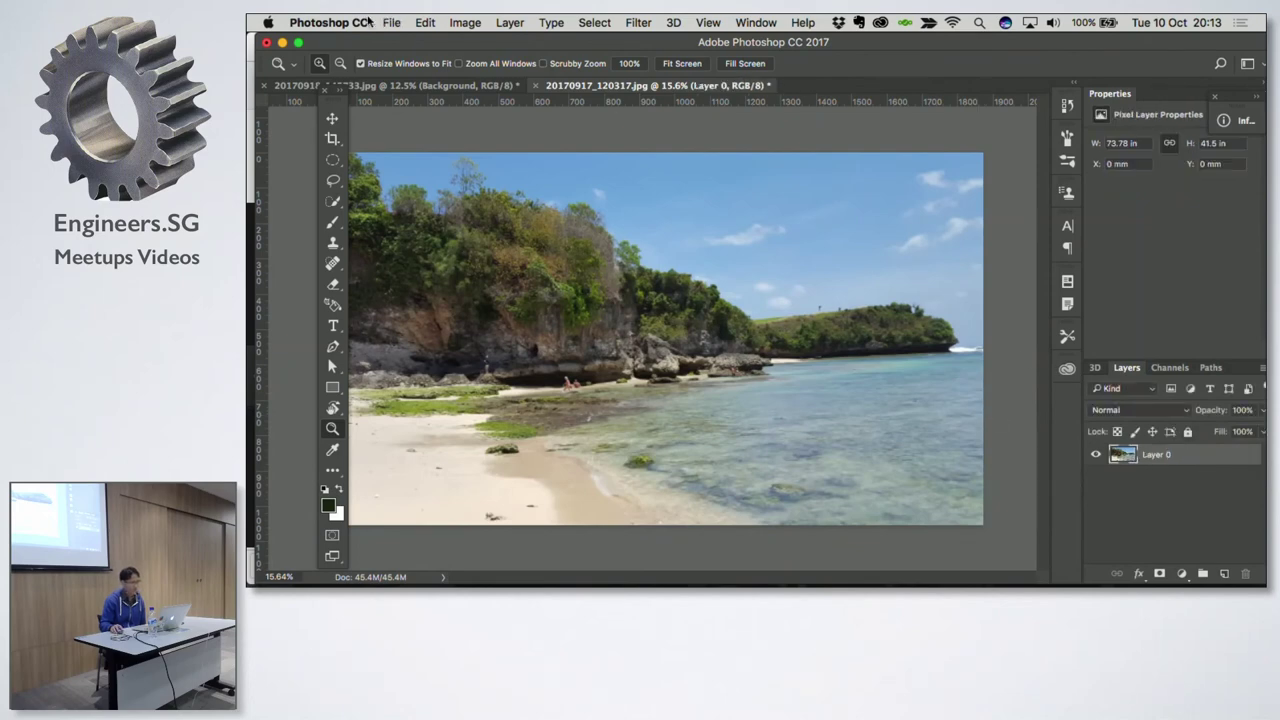
Step: Content-Aware Scale the photo to about 78% width, then close it without saving
{"action": "left_click", "coordinate": [424, 24]}
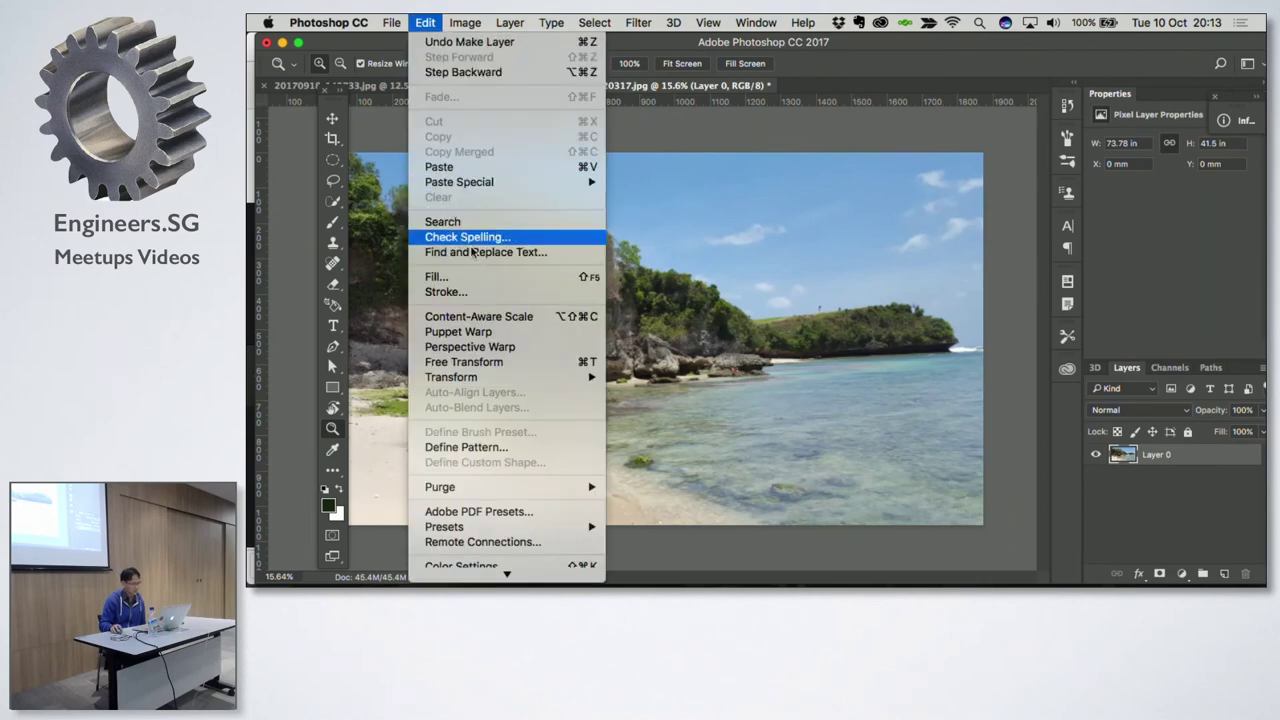
{"action": "left_click", "coordinate": [478, 316]}
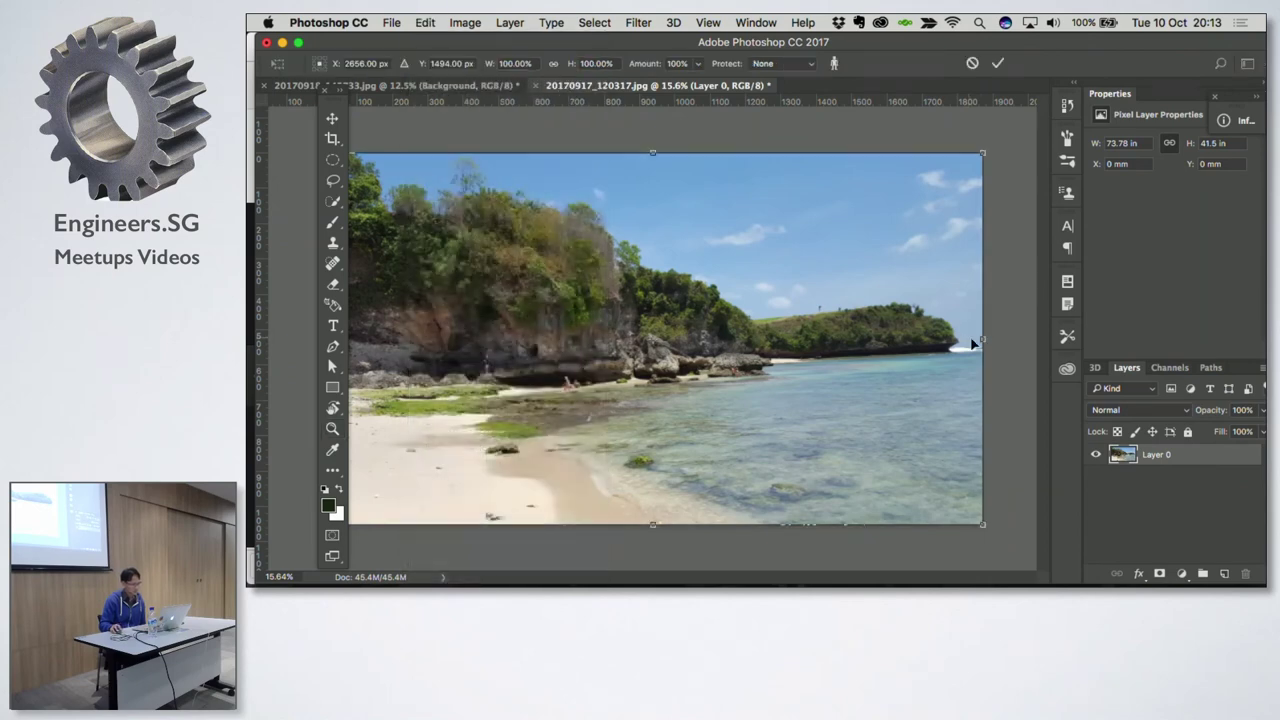
{"action": "mouse_move", "coordinate": [983, 339]}
{"action": "left_mouse_down"}
{"action": "mouse_move", "coordinate": [732, 345]}
{"action": "mouse_move", "coordinate": [1008, 350]}
{"action": "mouse_move", "coordinate": [1024, 366]}
{"action": "left_mouse_up"}
{"action": "key", "text": "Return"}
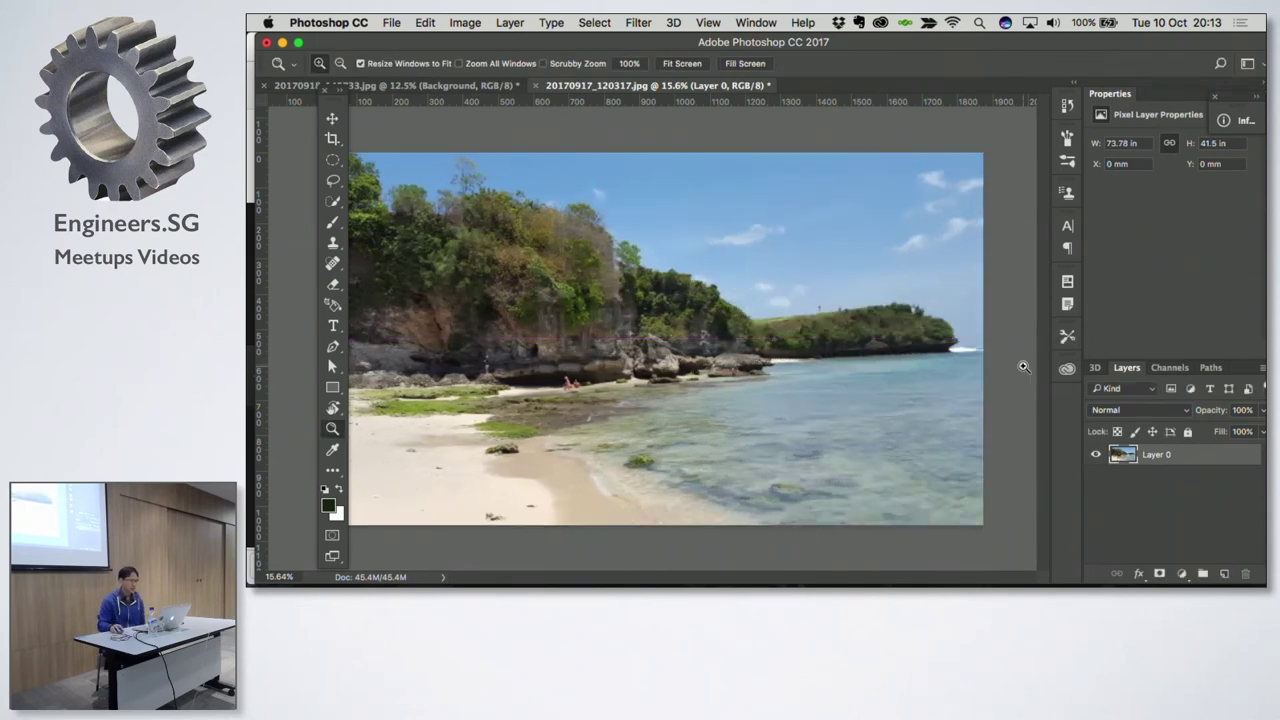
{"action": "left_click", "coordinate": [535, 86]}
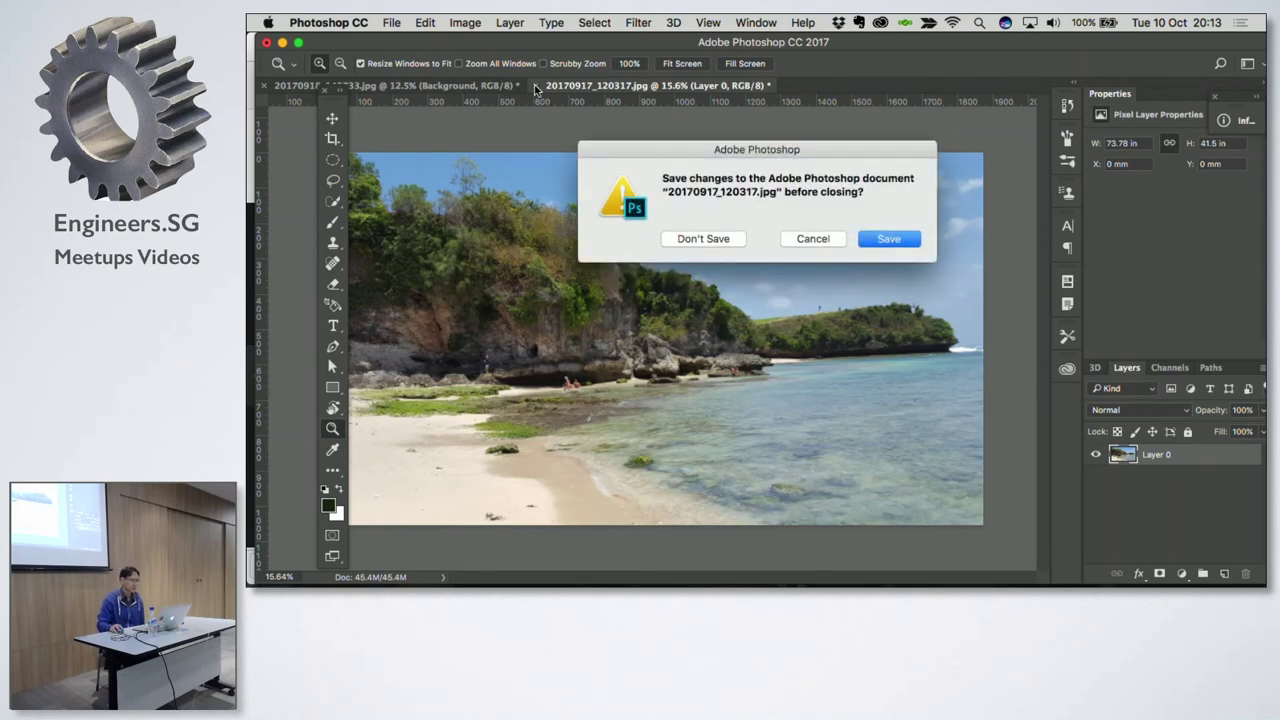
{"action": "left_click", "coordinate": [722, 241]}
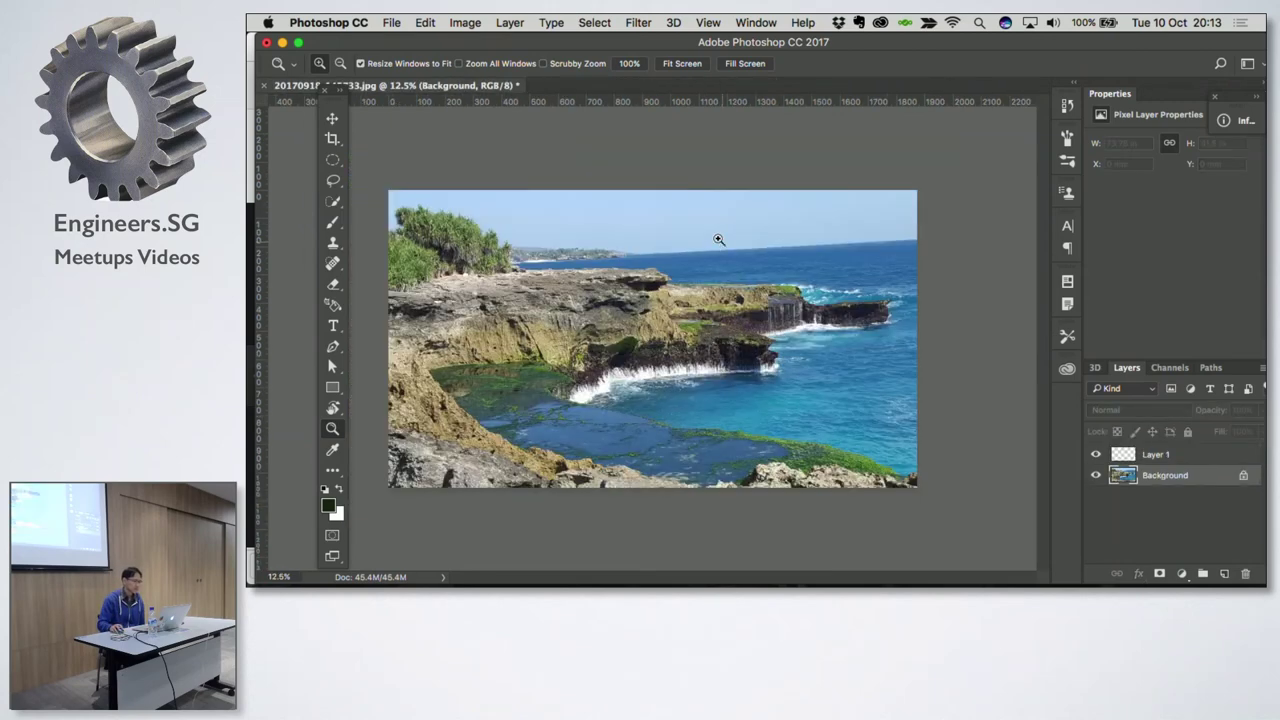
Step: Float the cliff photo, delete the empty Layer 1, and close it without saving
{"action": "left_click_drag", "start_coordinate": [445, 101], "coordinate": [632, 115]}
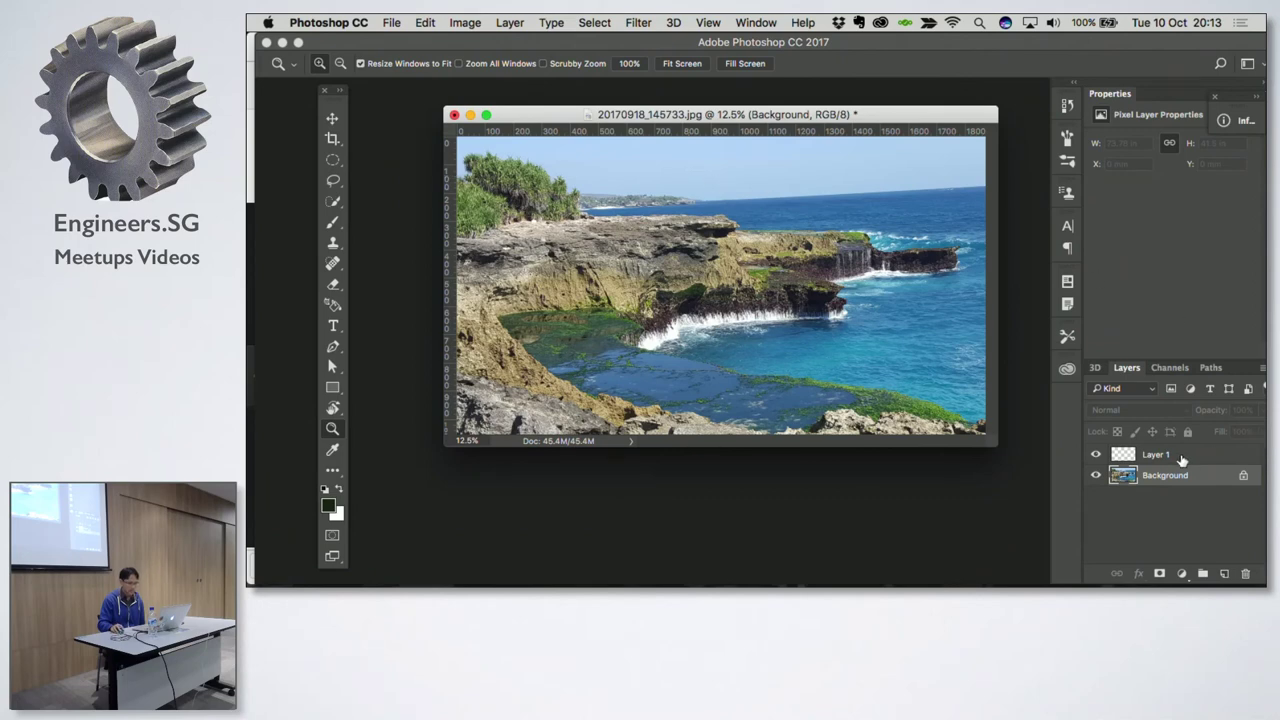
{"action": "left_click_drag", "start_coordinate": [1180, 456], "coordinate": [1245, 573]}
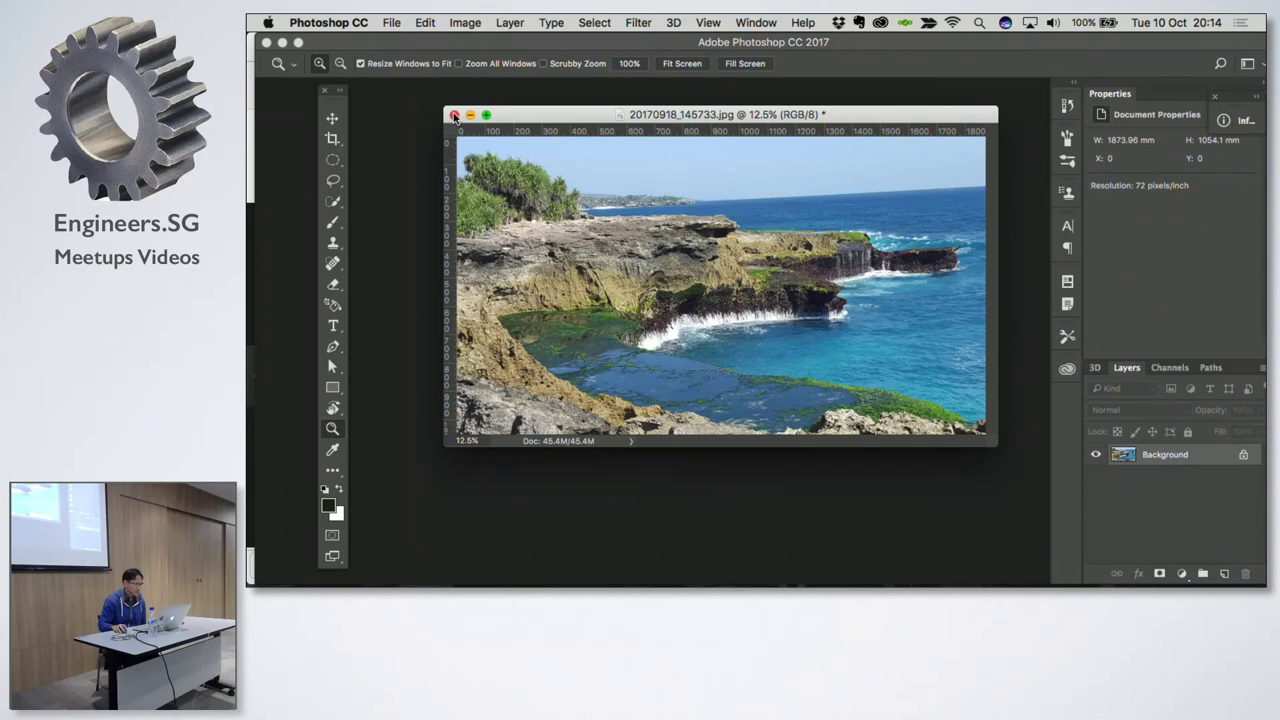
{"action": "left_click", "coordinate": [454, 115]}
{"action": "left_click", "coordinate": [718, 248]}
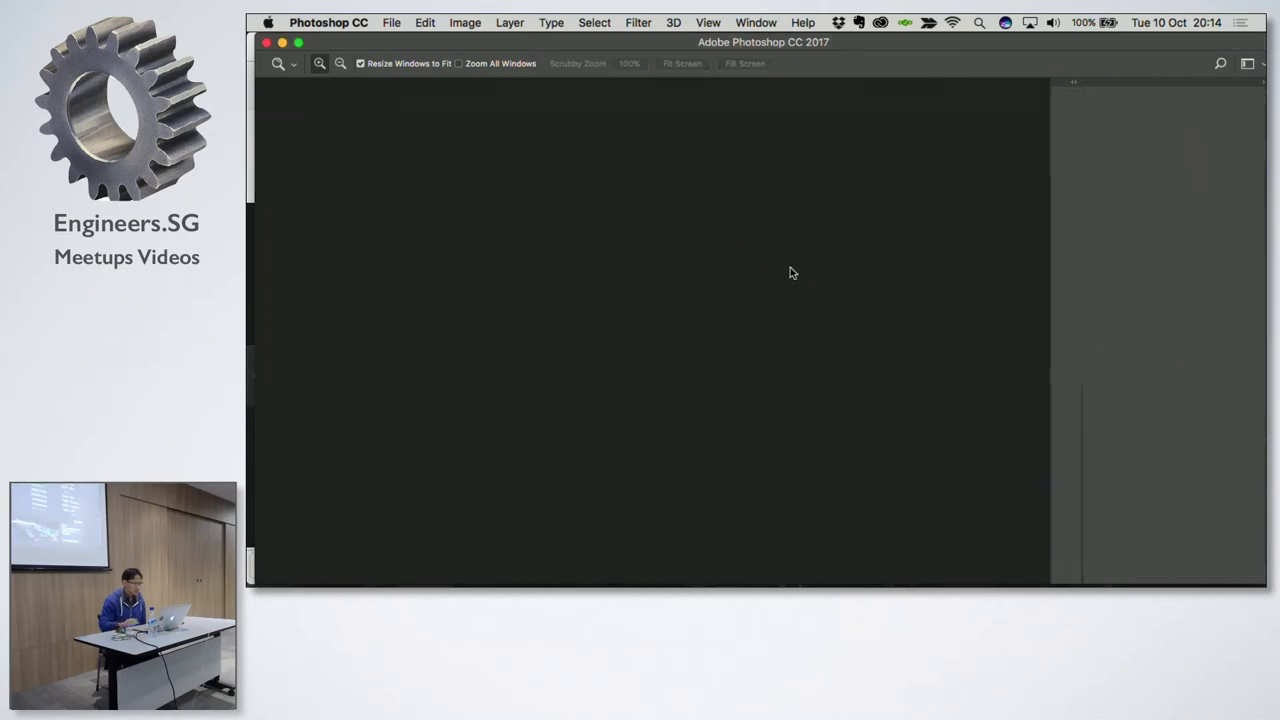
Step: Show the Other Demos – Video slide in Keynote, then return to Photoshop
{"action": "key", "text": "ctrl+Left"}
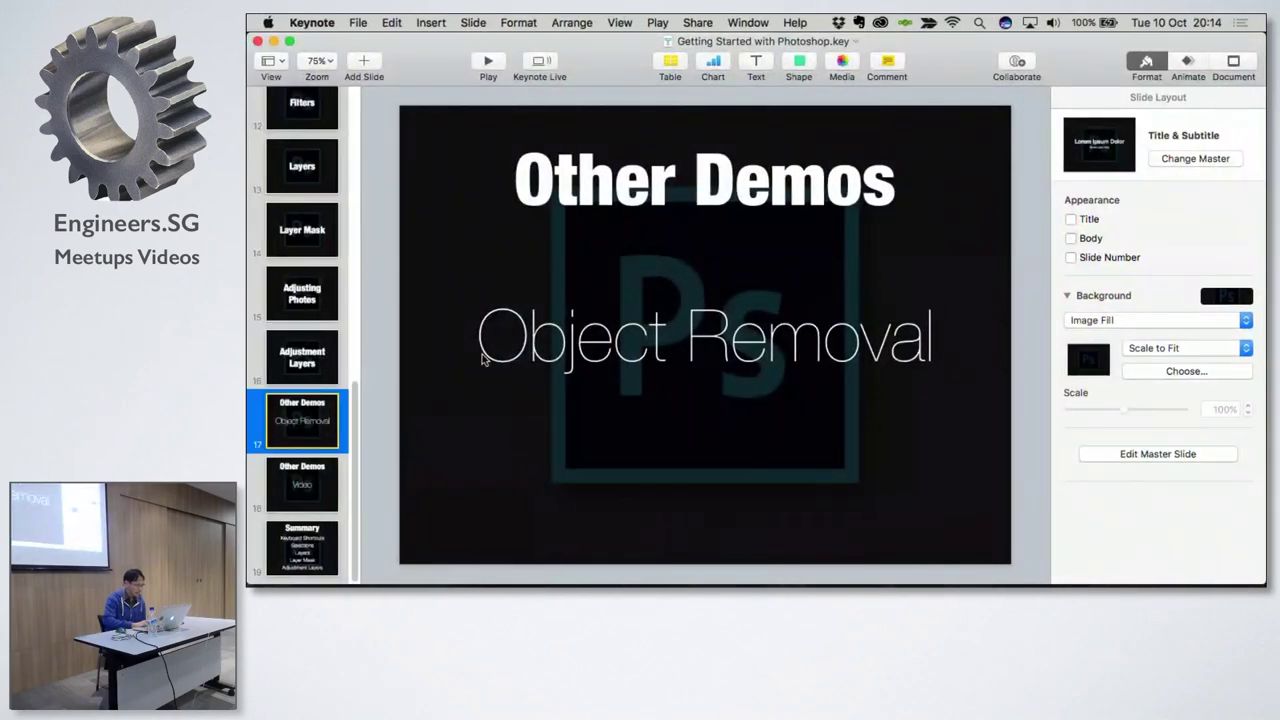
{"action": "left_click", "coordinate": [302, 497]}
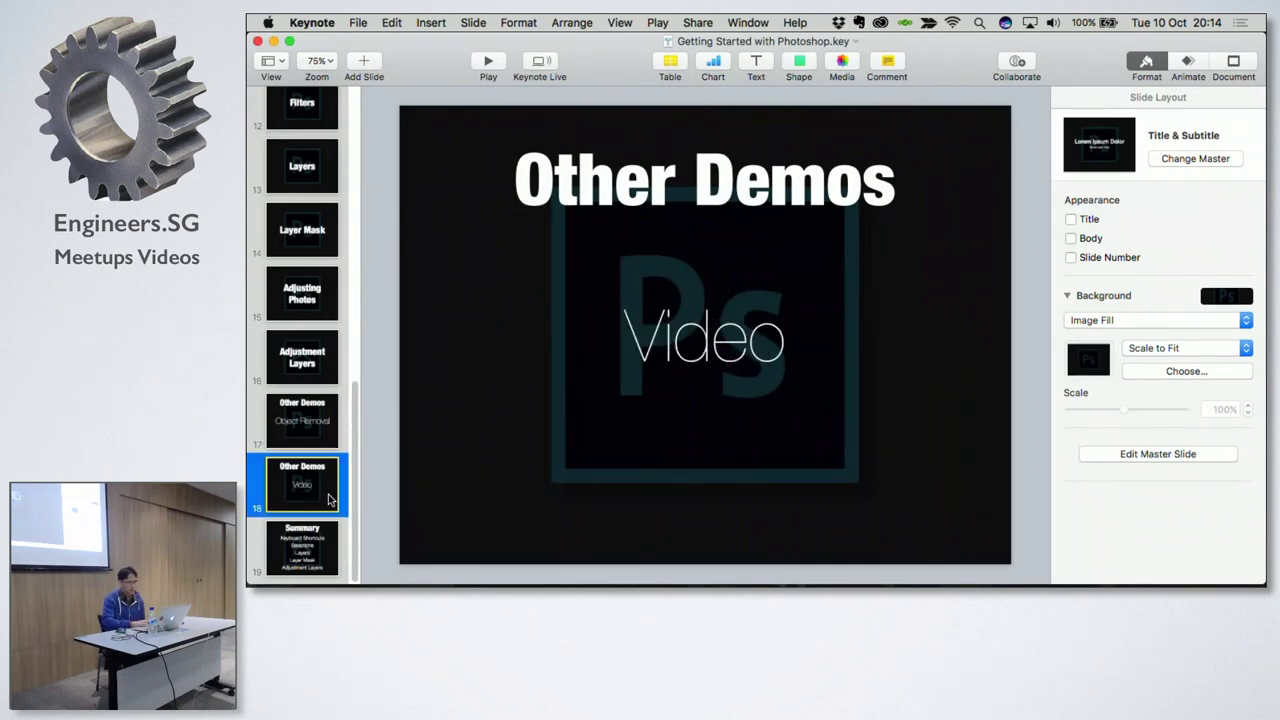
{"action": "key", "text": "ctrl+Right"}
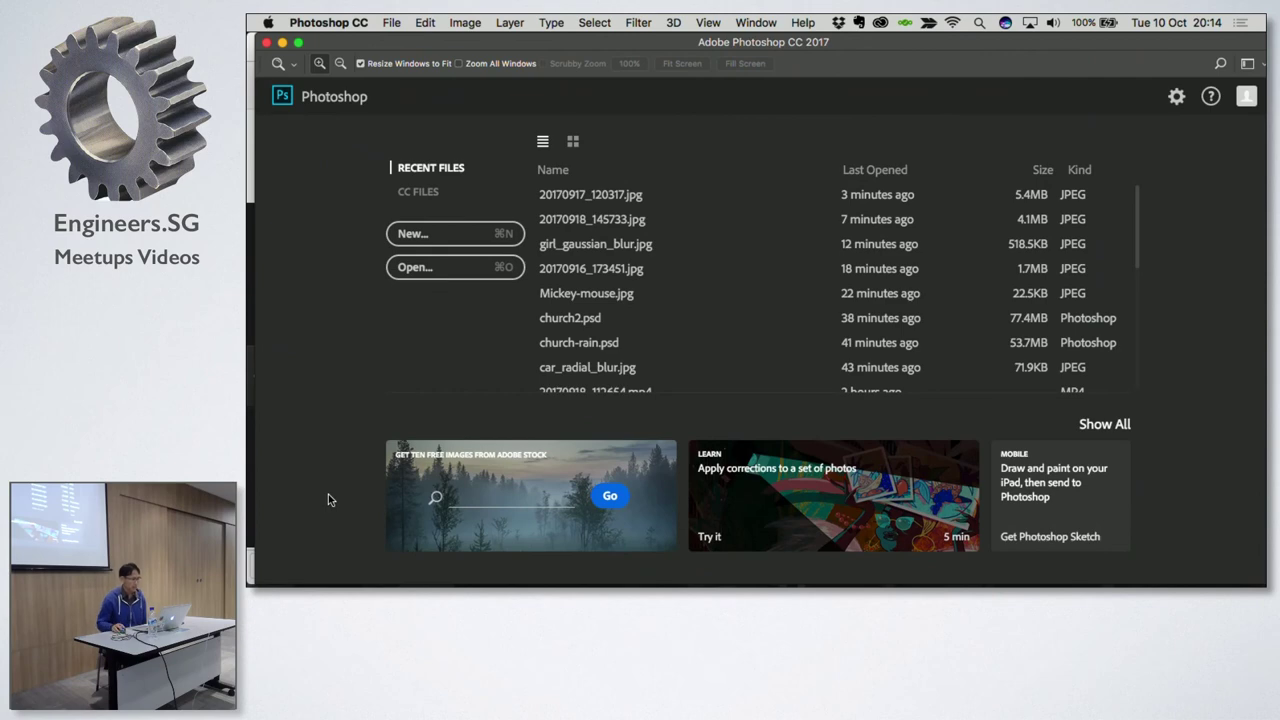
Step: Open the beach video 20170918_112654.mp4 from disk
{"action": "left_click", "coordinate": [389, 22]}
{"action": "mouse_move", "coordinate": [425, 102]}
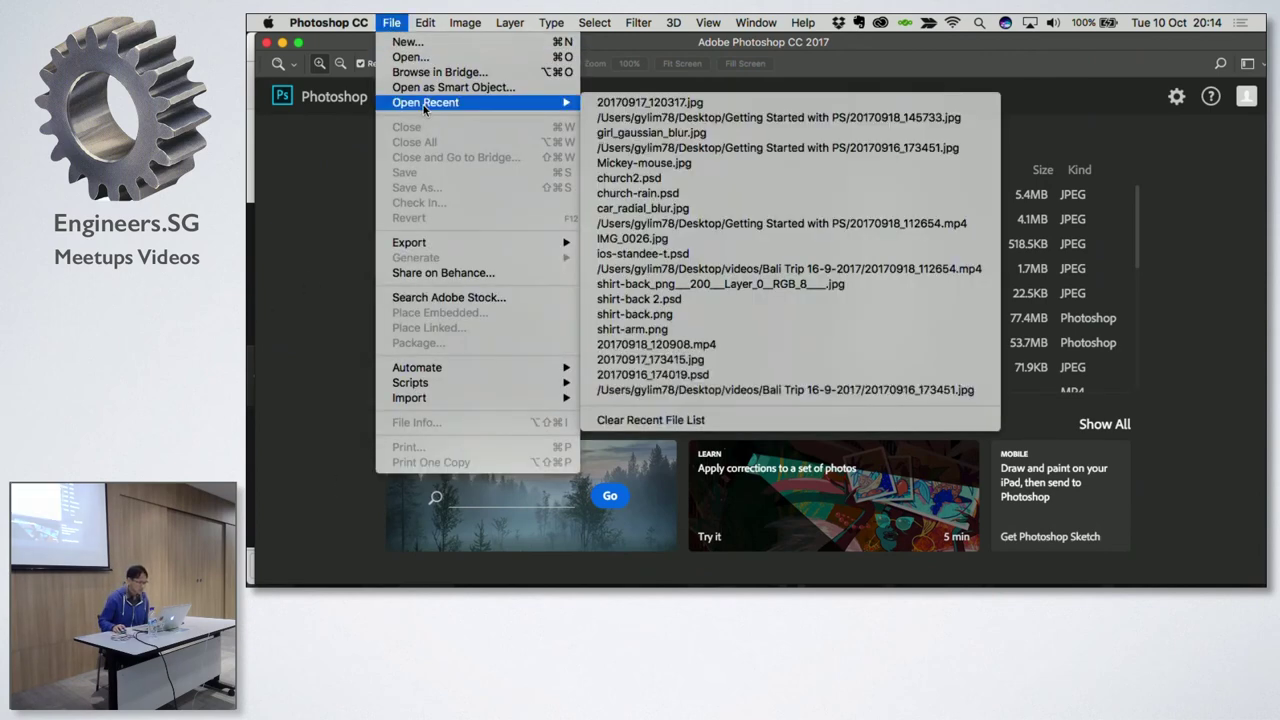
{"action": "left_click", "coordinate": [470, 57]}
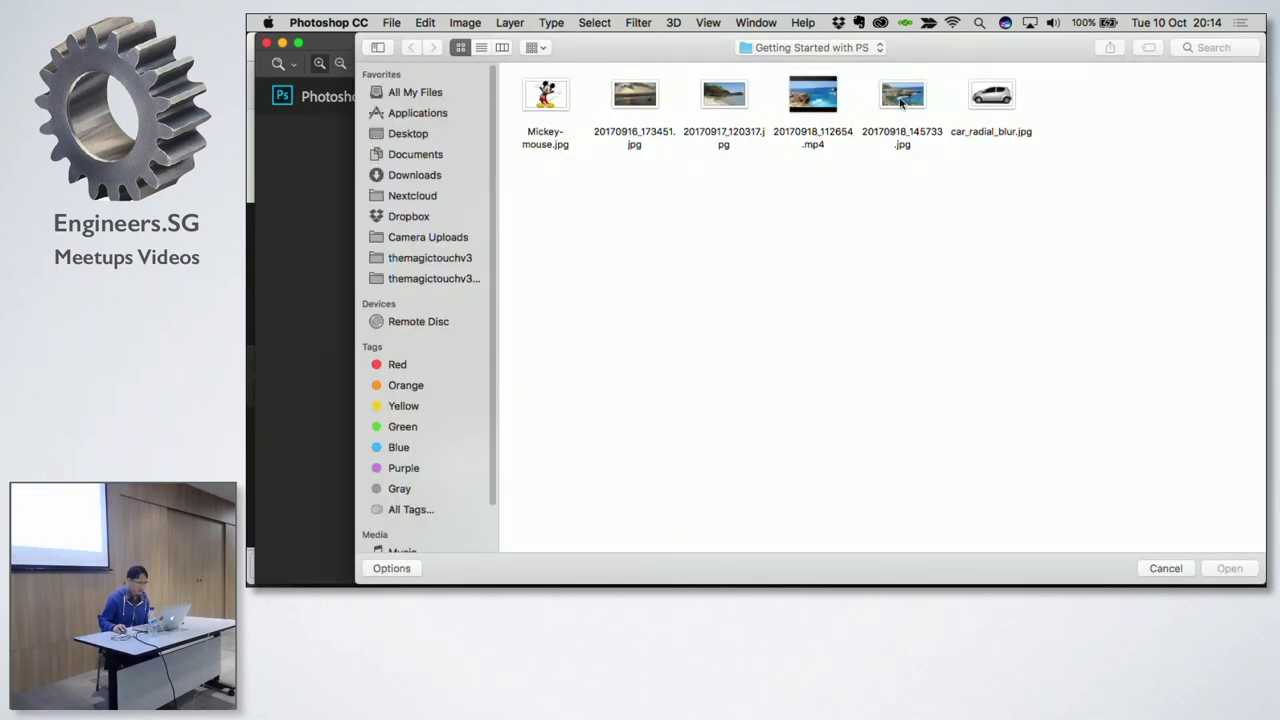
{"action": "left_click", "coordinate": [806, 100]}
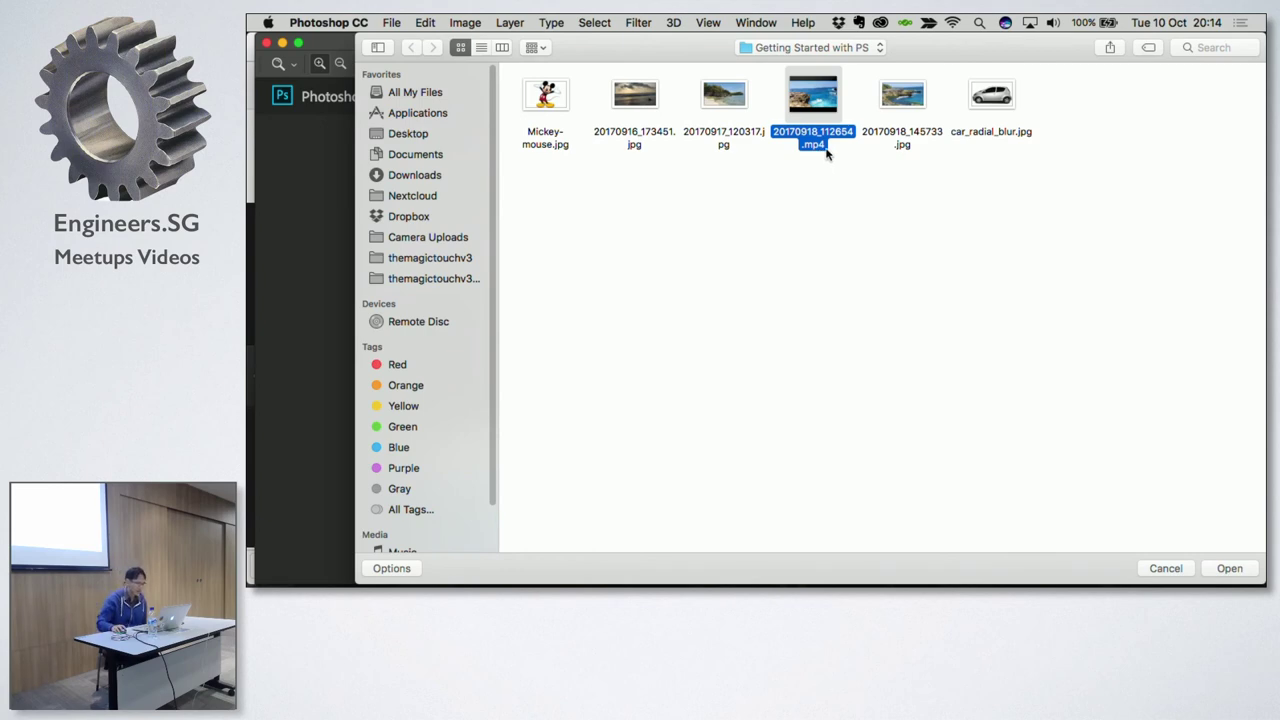
{"action": "double_click", "coordinate": [818, 143]}
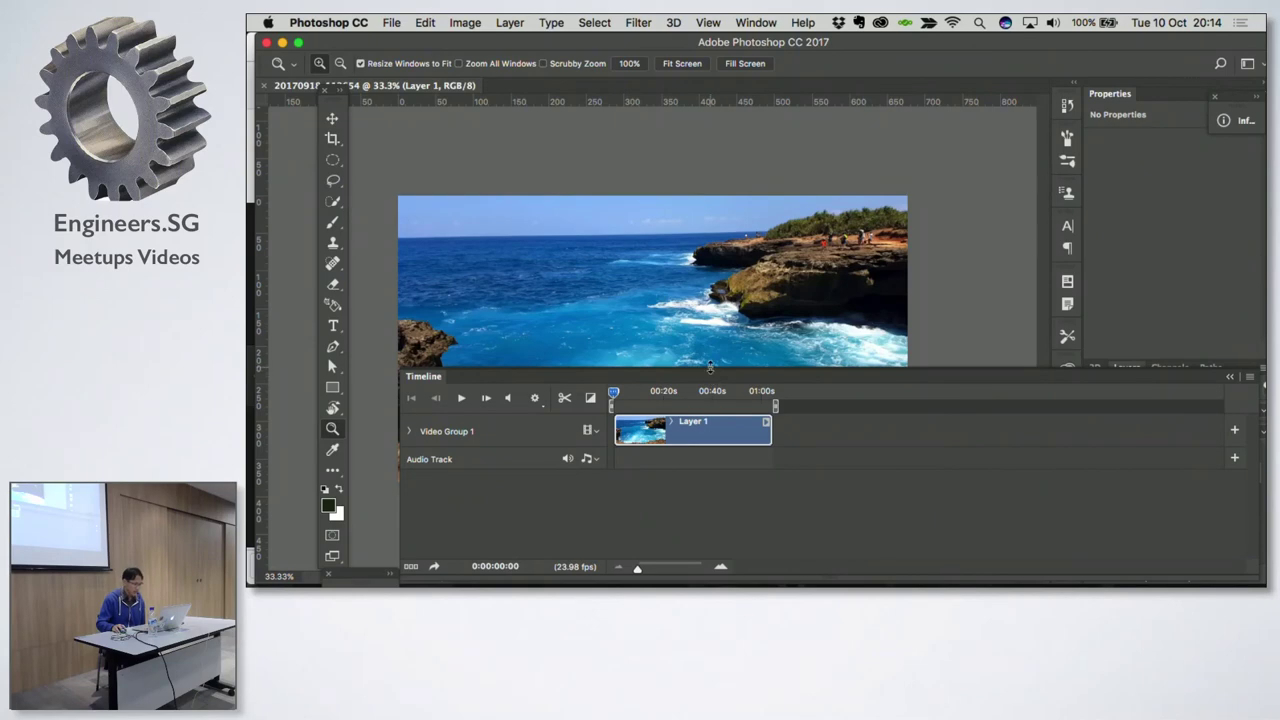
Step: Float the video document in its own window and scrub through the clip
{"action": "left_click_drag", "start_coordinate": [710, 367], "coordinate": [708, 380]}
{"action": "left_click_drag", "start_coordinate": [436, 88], "coordinate": [665, 79]}
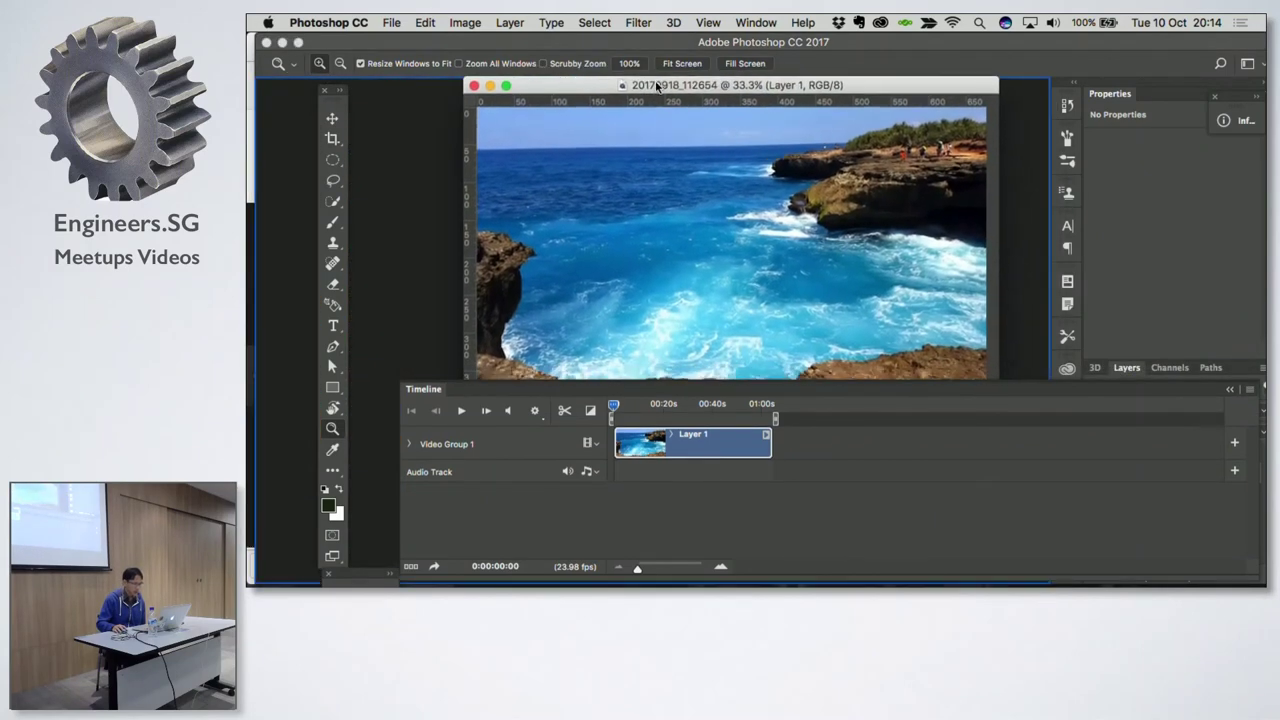
{"action": "left_click_drag", "start_coordinate": [665, 79], "coordinate": [653, 87]}
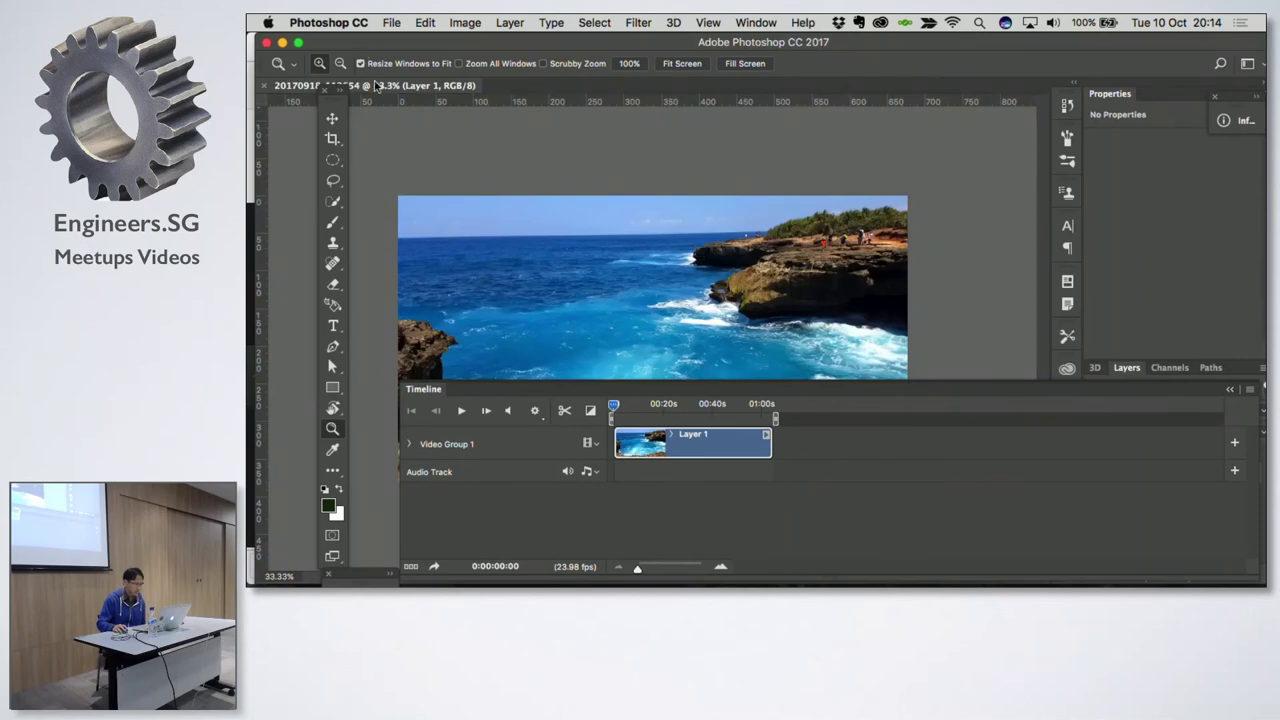
{"action": "left_click_drag", "start_coordinate": [376, 86], "coordinate": [649, 109]}
{"action": "mouse_move", "coordinate": [628, 410]}
{"action": "left_mouse_down"}
{"action": "mouse_move", "coordinate": [665, 418]}
{"action": "mouse_move", "coordinate": [618, 418]}
{"action": "left_mouse_up"}
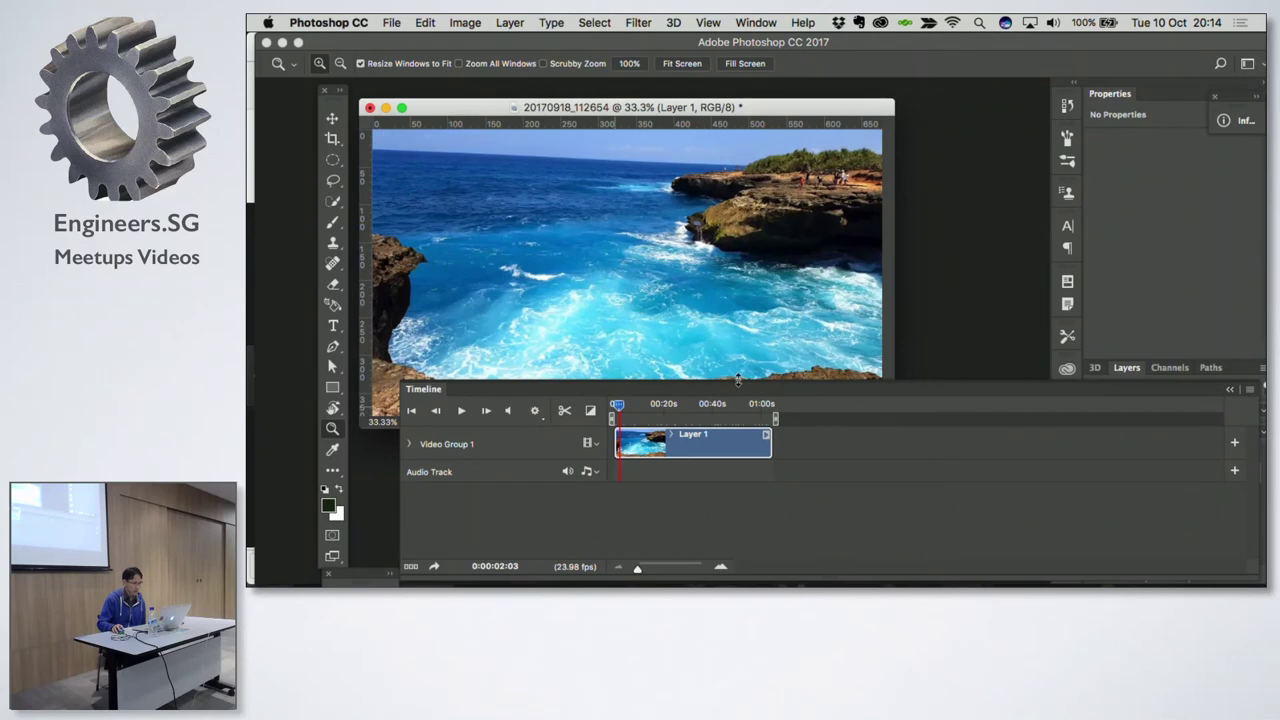
Step: Shrink and narrow the Timeline panel and move it left to reveal the layers
{"action": "mouse_move", "coordinate": [738, 380]}
{"action": "left_mouse_down"}
{"action": "mouse_move", "coordinate": [749, 463]}
{"action": "mouse_move", "coordinate": [709, 455]}
{"action": "left_mouse_up"}
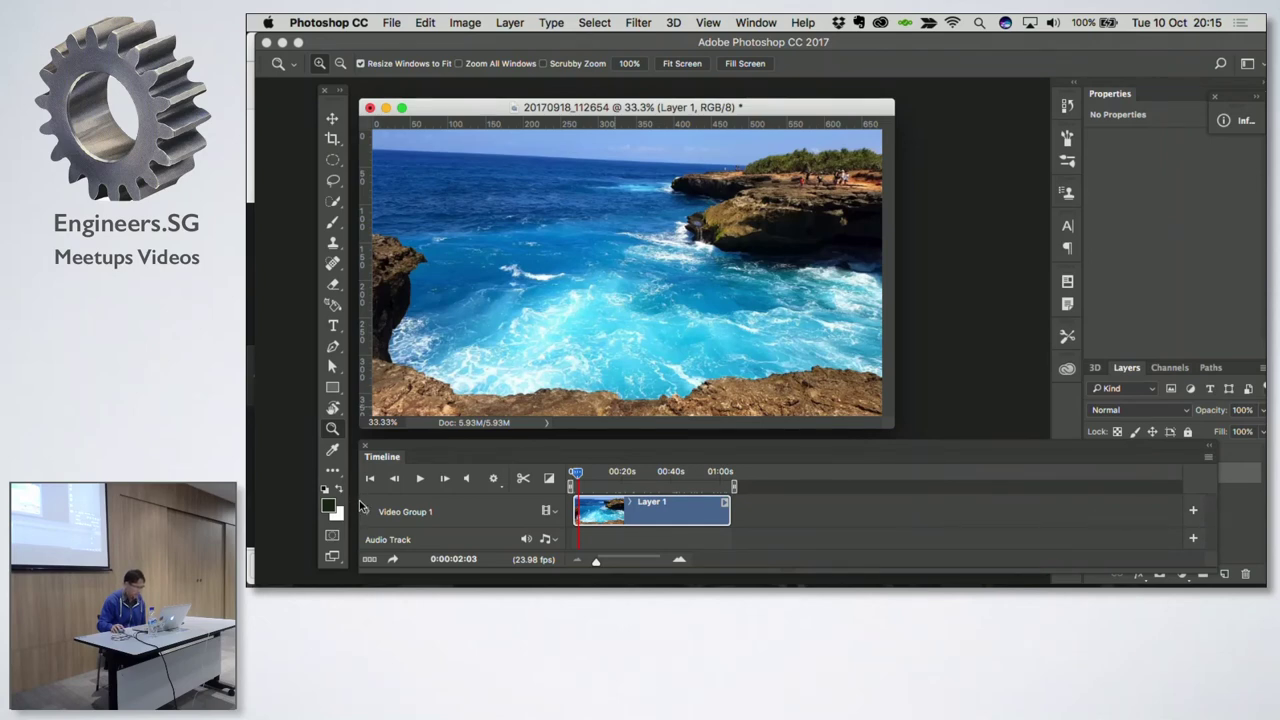
{"action": "left_click_drag", "start_coordinate": [358, 502], "coordinate": [888, 495]}
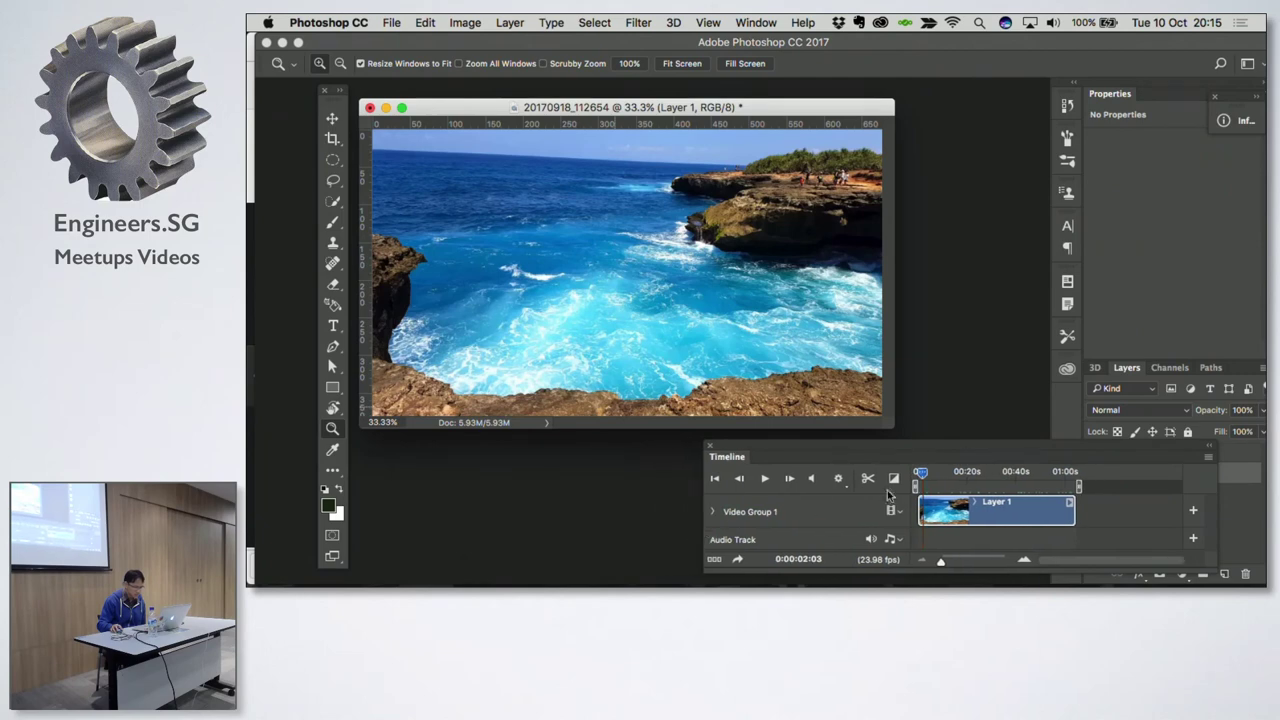
{"action": "left_click_drag", "start_coordinate": [943, 443], "coordinate": [643, 442]}
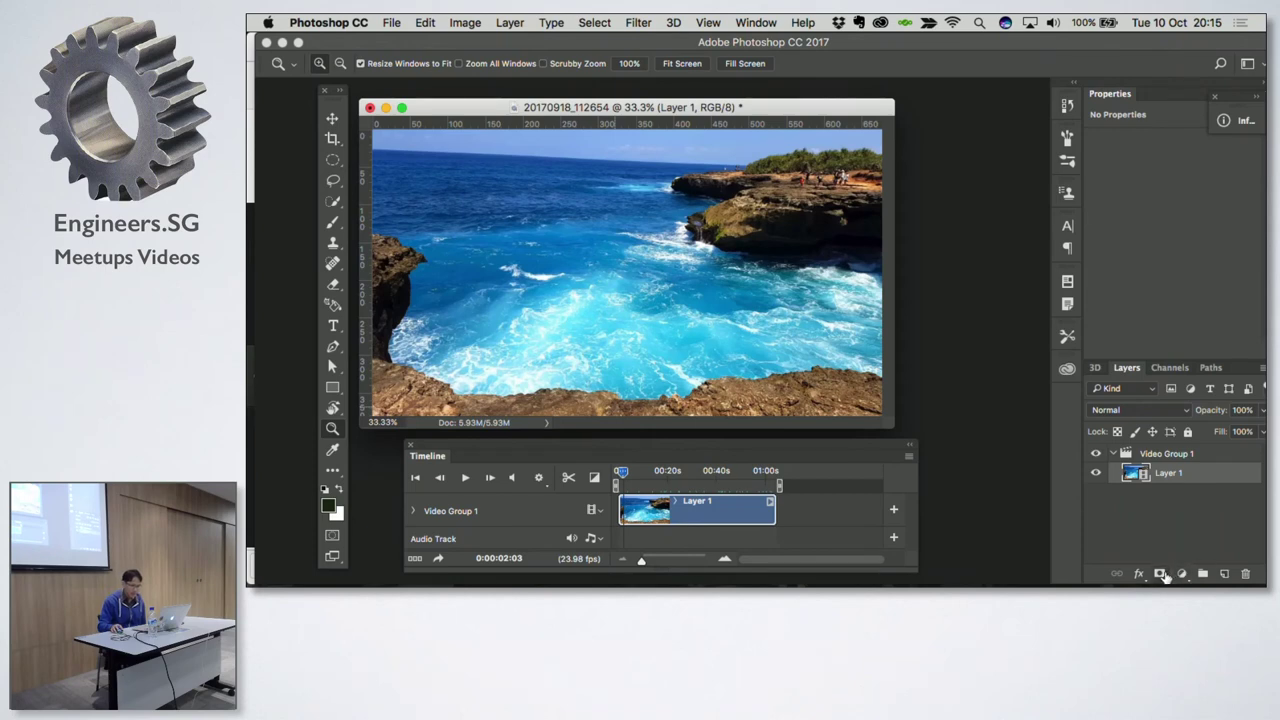
Step: Add a layer mask to Layer 1 and brush black over a winding patch of sea
{"action": "left_click", "coordinate": [1160, 574]}
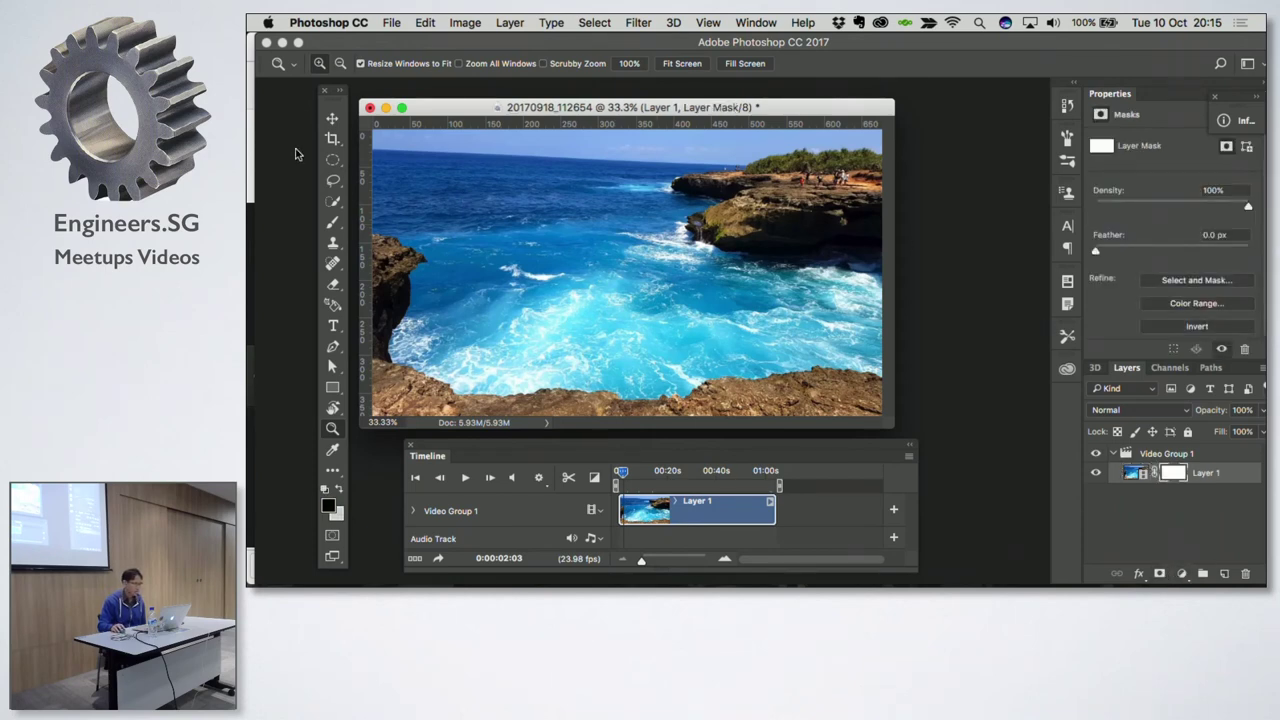
{"action": "left_click", "coordinate": [333, 221]}
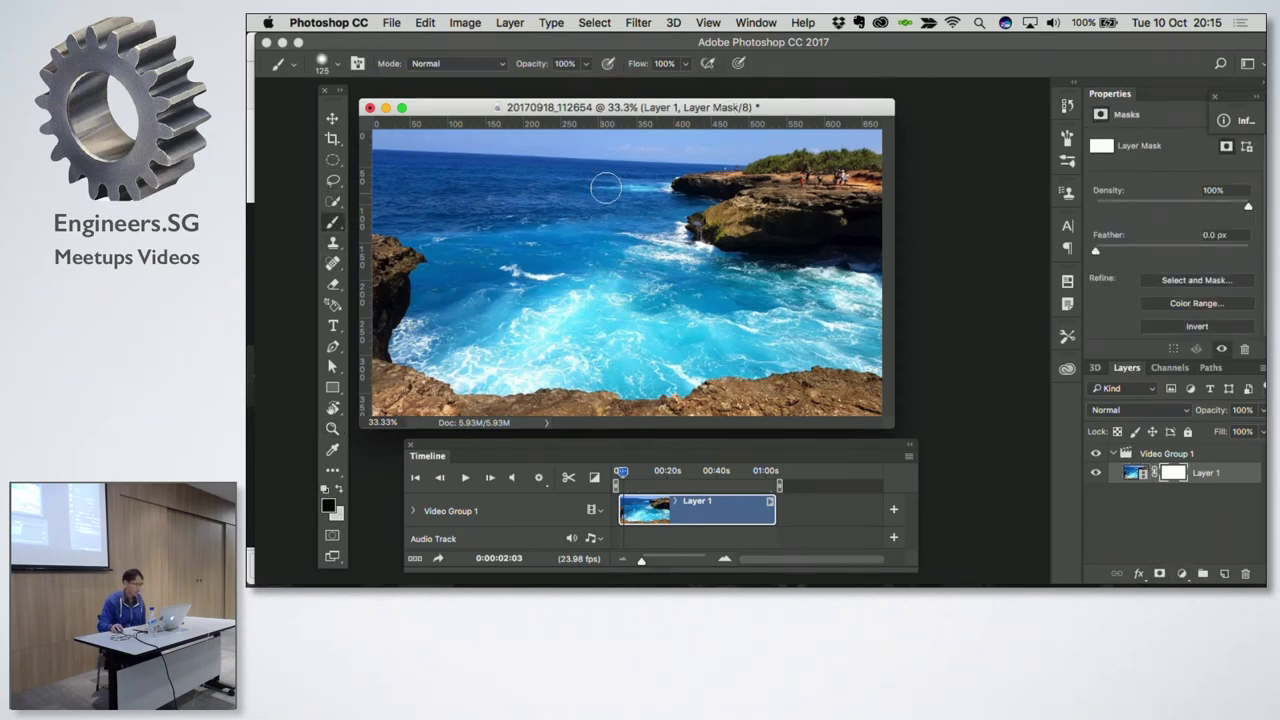
{"action": "mouse_move", "coordinate": [605, 187]}
{"action": "left_mouse_down"}
{"action": "mouse_move", "coordinate": [614, 163]}
{"action": "mouse_move", "coordinate": [645, 210]}
{"action": "mouse_move", "coordinate": [665, 290]}
{"action": "mouse_move", "coordinate": [776, 341]}
{"action": "left_mouse_up"}
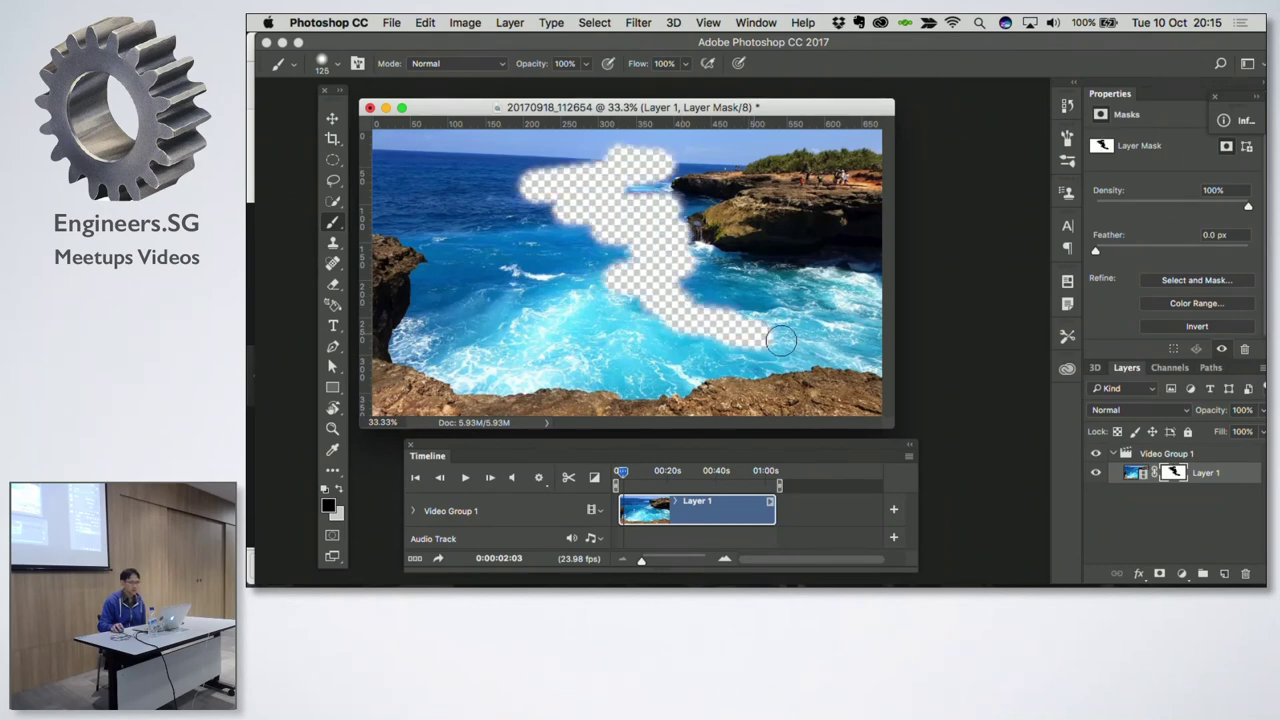
Step: Play and then stop the timeline to preview the masked beach video
{"action": "left_click", "coordinate": [465, 477]}
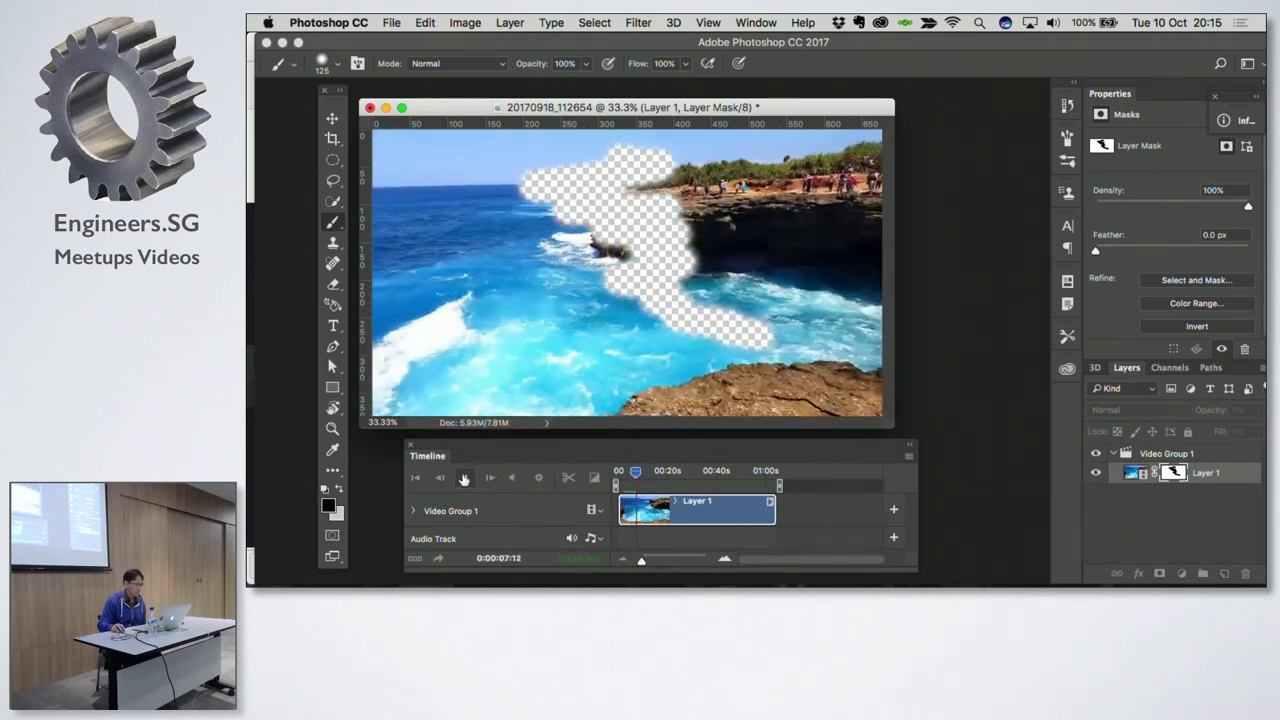
{"action": "left_click", "coordinate": [464, 479]}
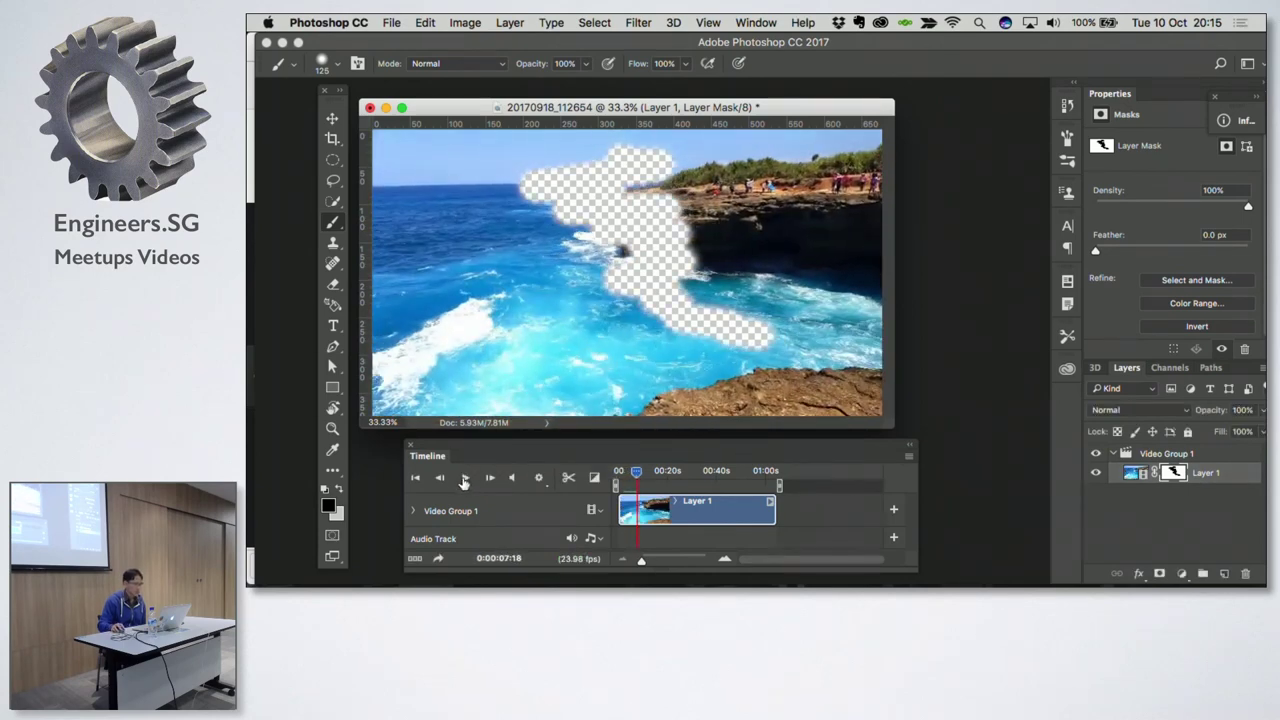
{"action": "left_click", "coordinate": [392, 22]}
{"action": "mouse_move", "coordinate": [426, 102]}
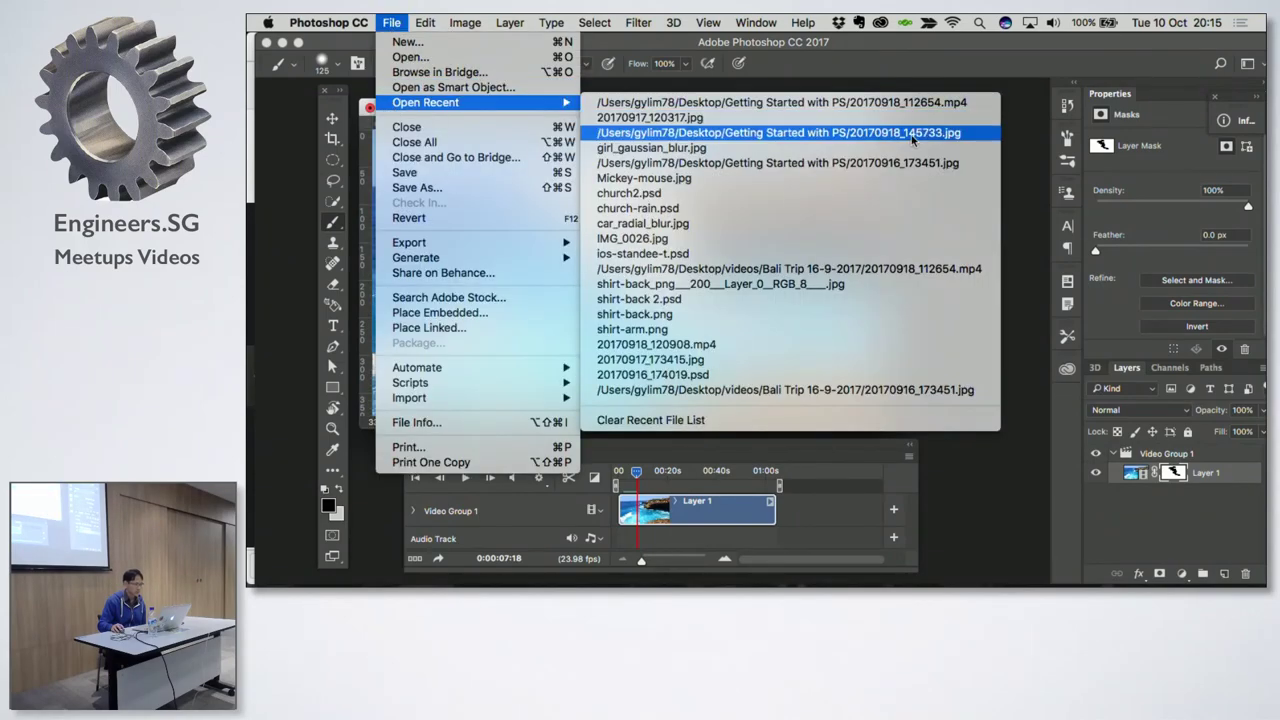
Step: Open Mickey-mouse.jpg from recent files, float its window, and copy it into the beach document
{"action": "left_click", "coordinate": [825, 178]}
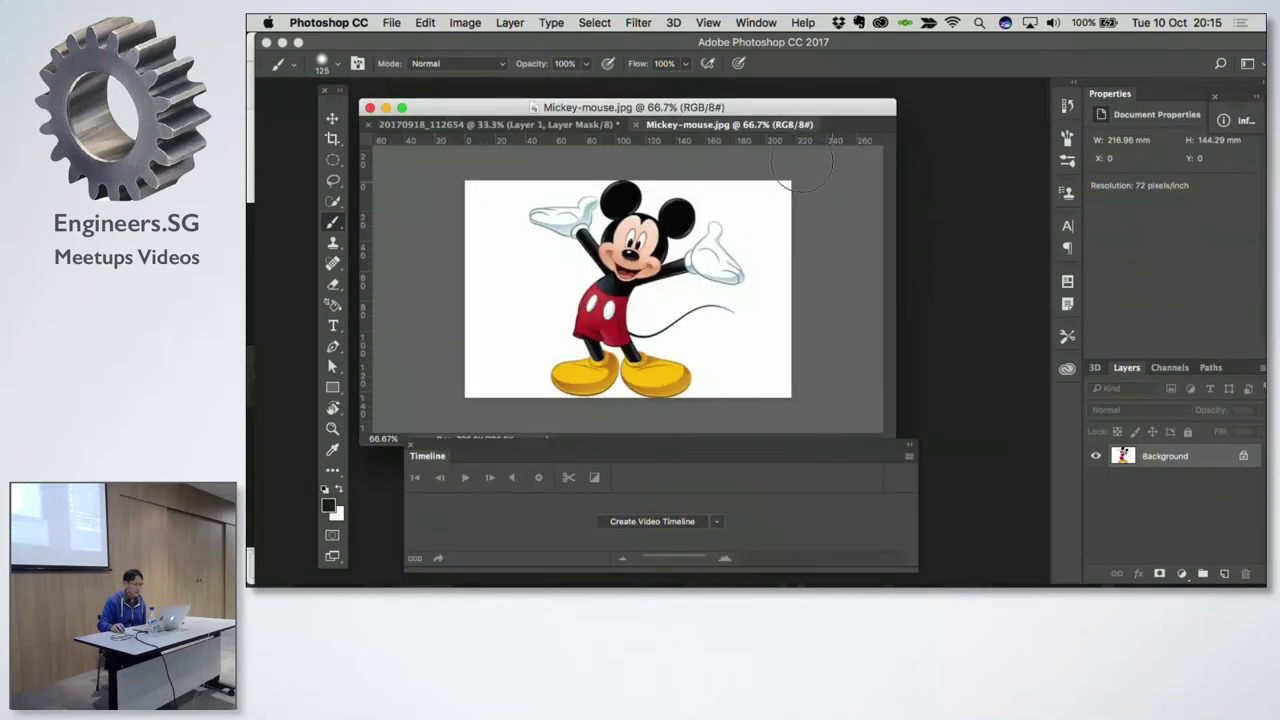
{"action": "left_click_drag", "start_coordinate": [700, 128], "coordinate": [1008, 260]}
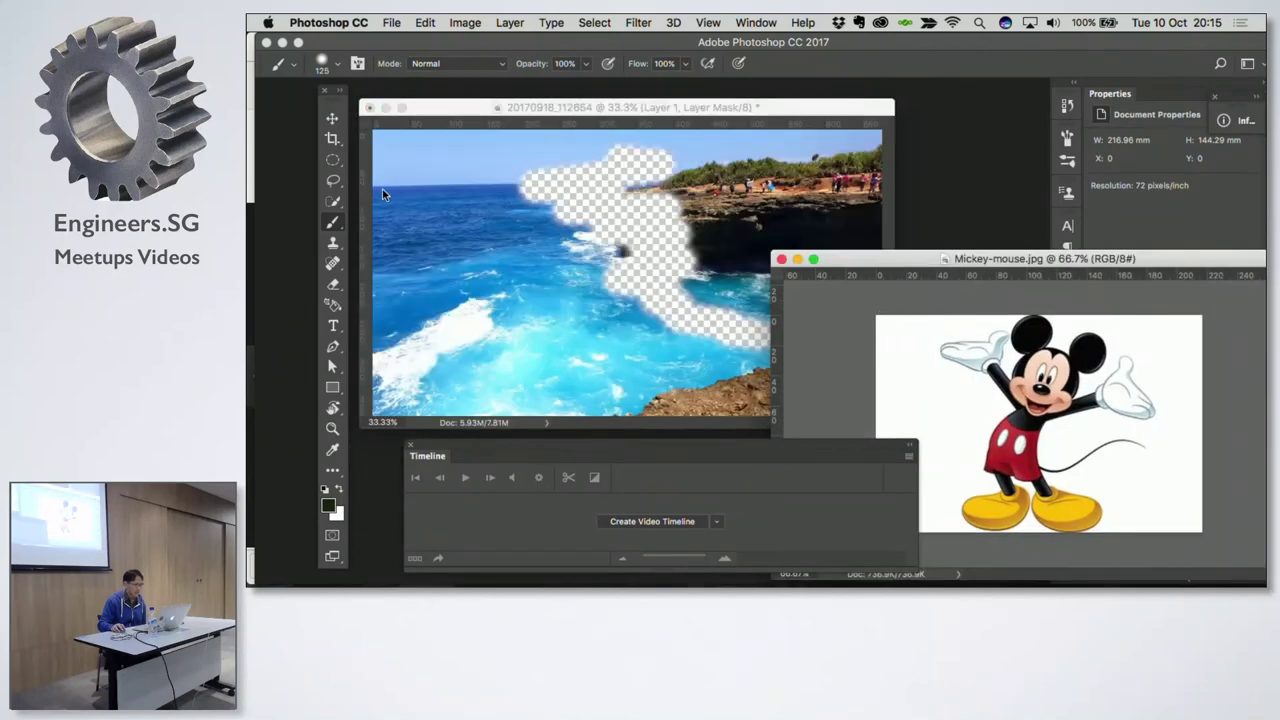
{"action": "left_click", "coordinate": [332, 121]}
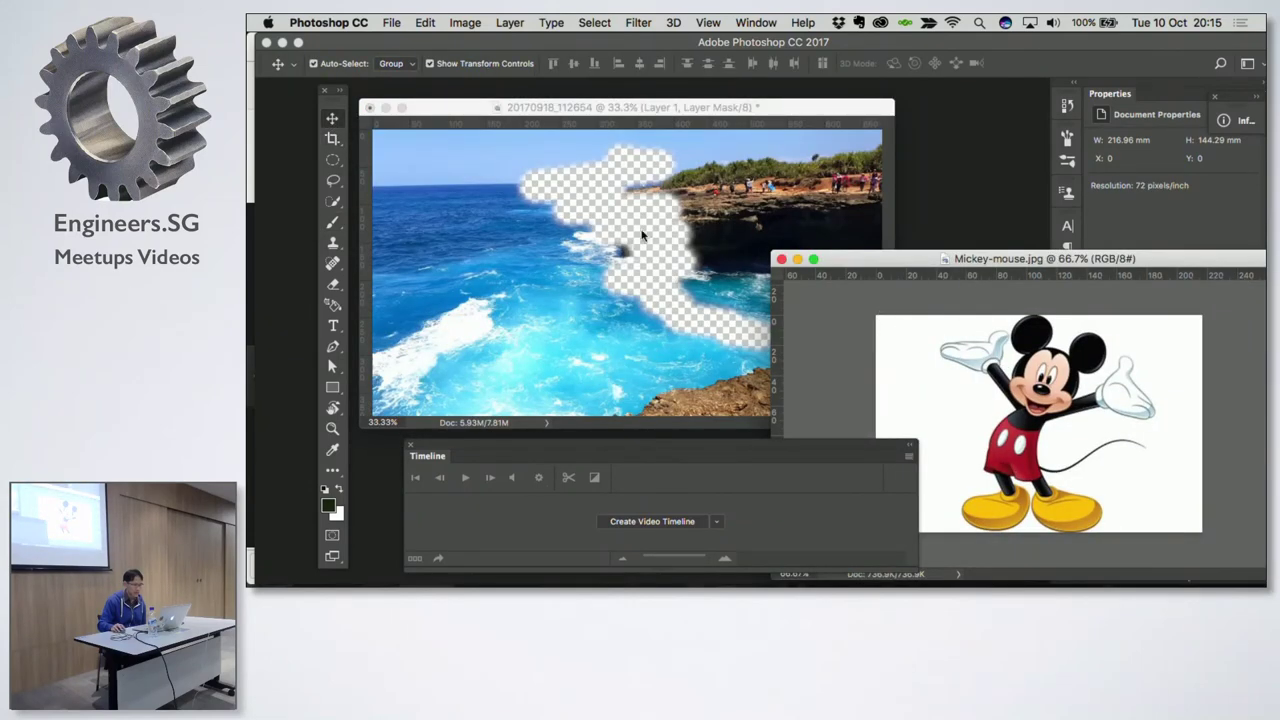
{"action": "left_click_drag", "start_coordinate": [642, 235], "coordinate": [645, 238]}
{"action": "left_click_drag", "start_coordinate": [1125, 264], "coordinate": [780, 234]}
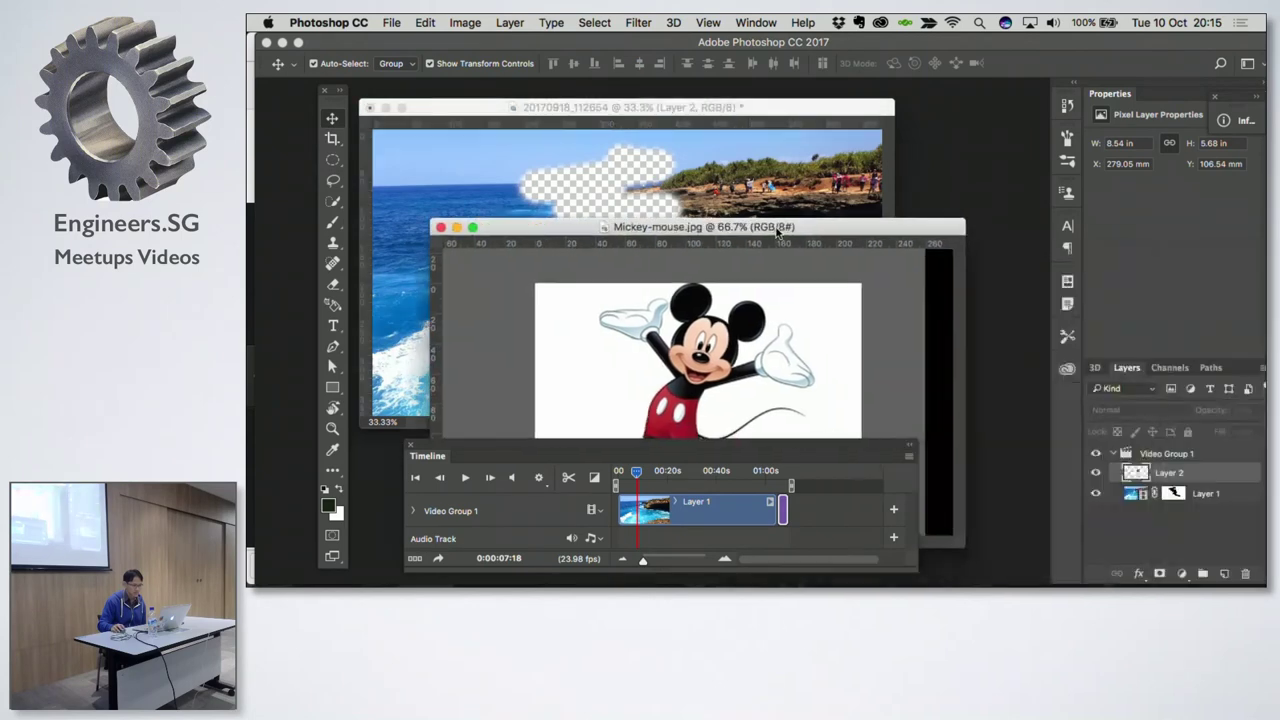
Step: Hide the video Layer 1, move Layer 2 out of Video Group 1, and zoom out
{"action": "left_click", "coordinate": [788, 121]}
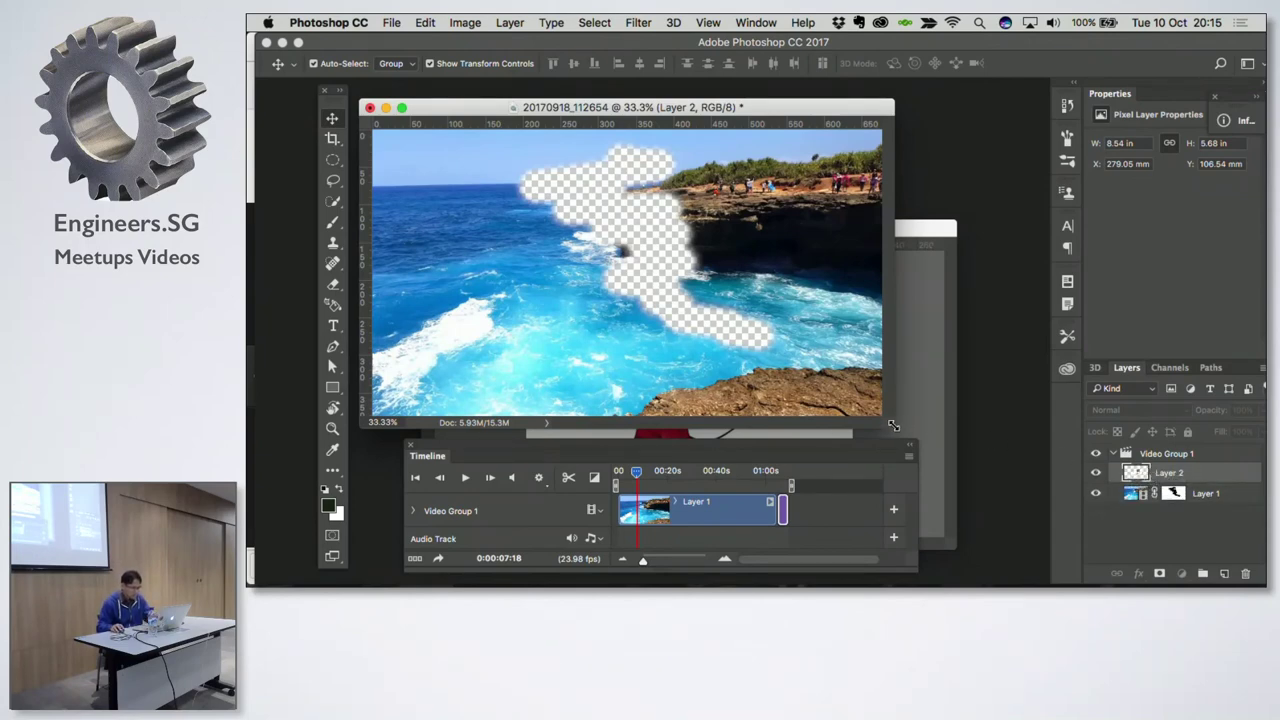
{"action": "left_click_drag", "start_coordinate": [893, 426], "coordinate": [968, 488]}
{"action": "left_click", "coordinate": [1095, 494]}
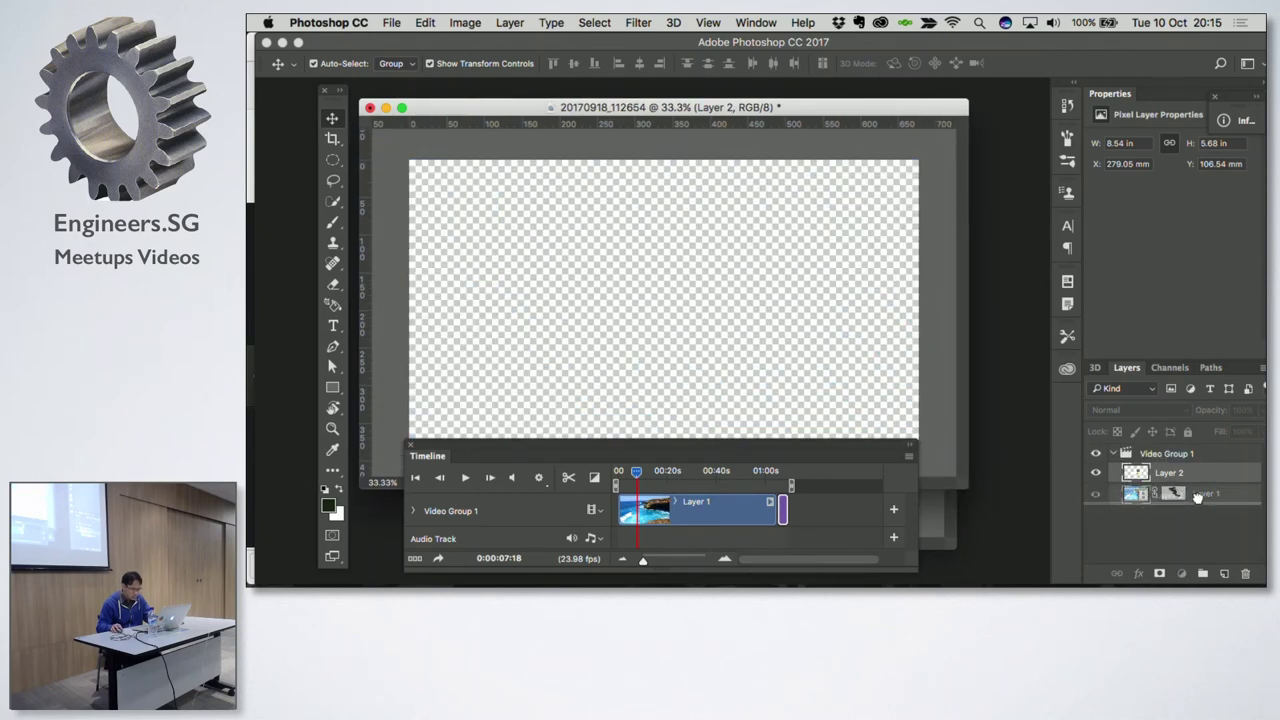
{"action": "left_click_drag", "start_coordinate": [1200, 481], "coordinate": [1193, 541]}
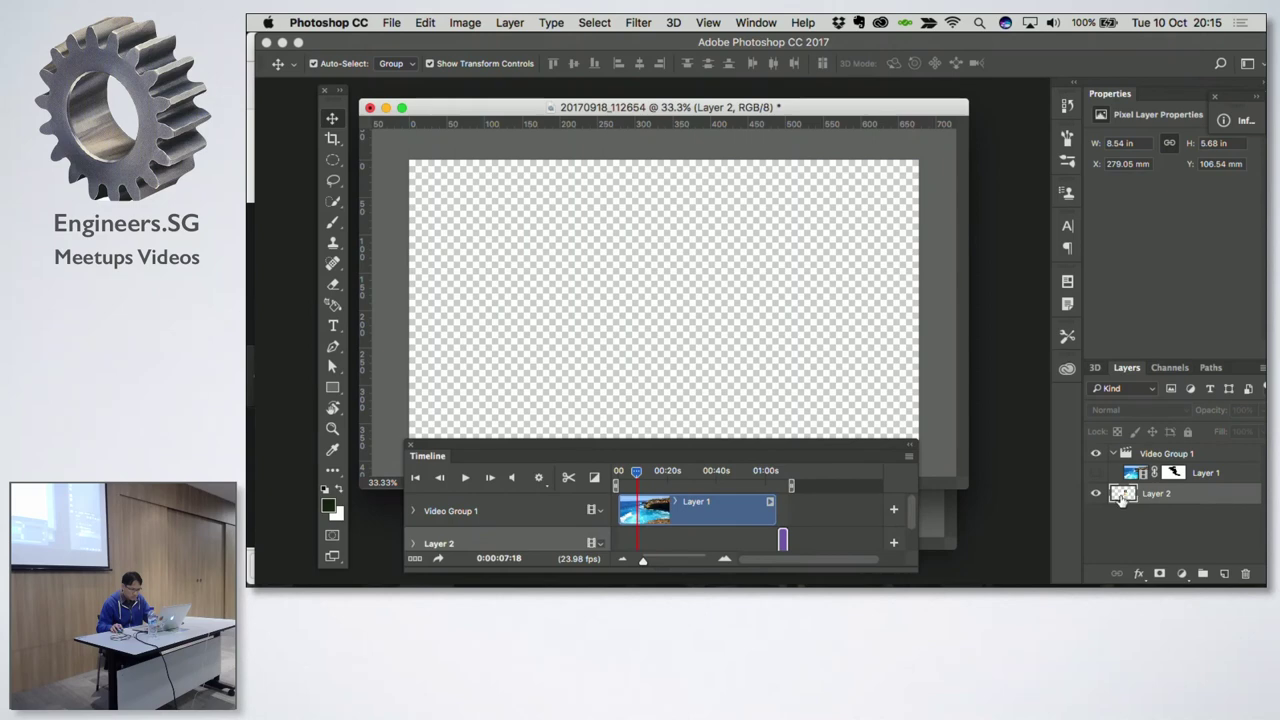
{"action": "key", "text": "super+minus"}
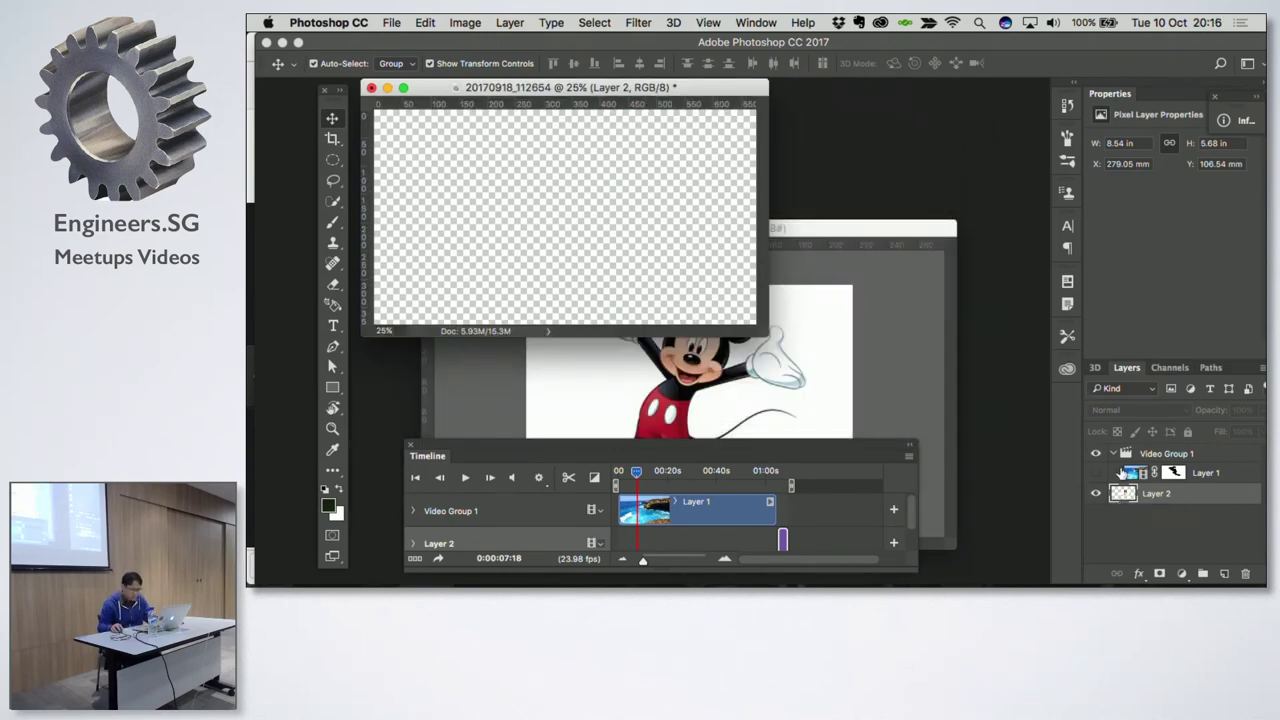
{"action": "left_click", "coordinate": [781, 367]}
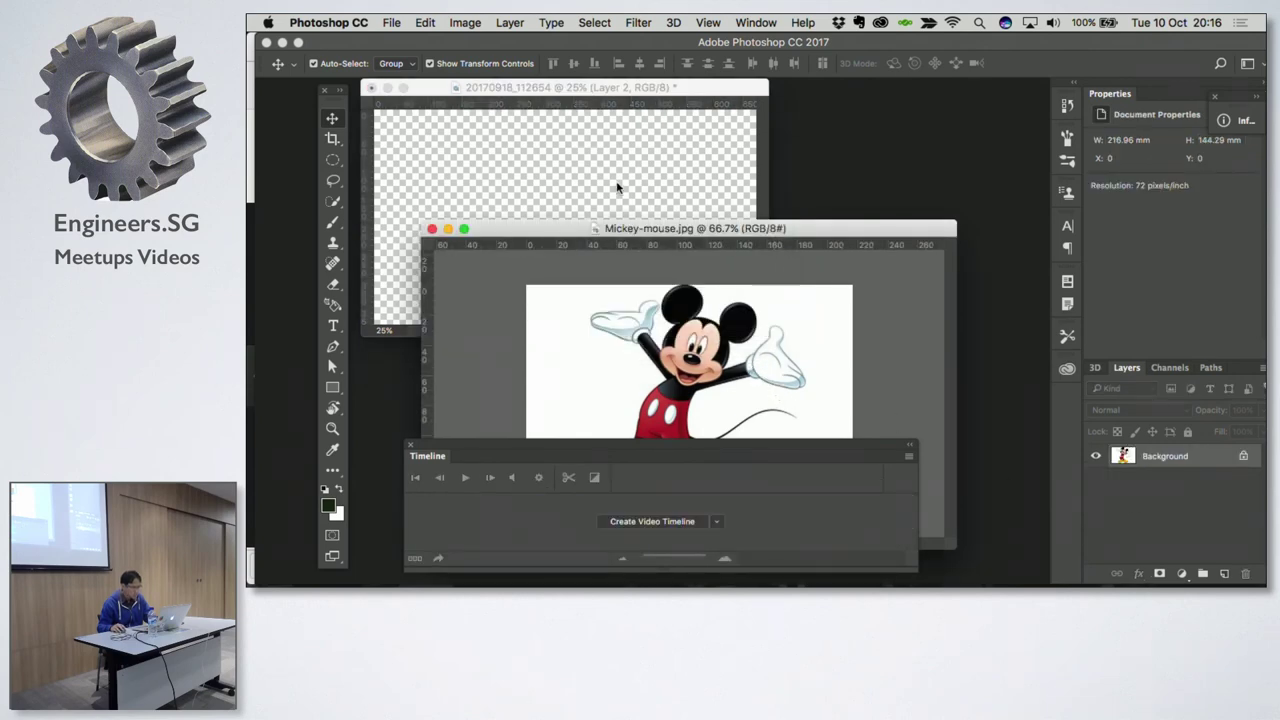
Step: Place Mickey into the beach video, scale it up, delete empty Layer 2, and reshow the video
{"action": "left_click_drag", "start_coordinate": [617, 187], "coordinate": [607, 168]}
{"action": "left_click_drag", "start_coordinate": [645, 219], "coordinate": [722, 273]}
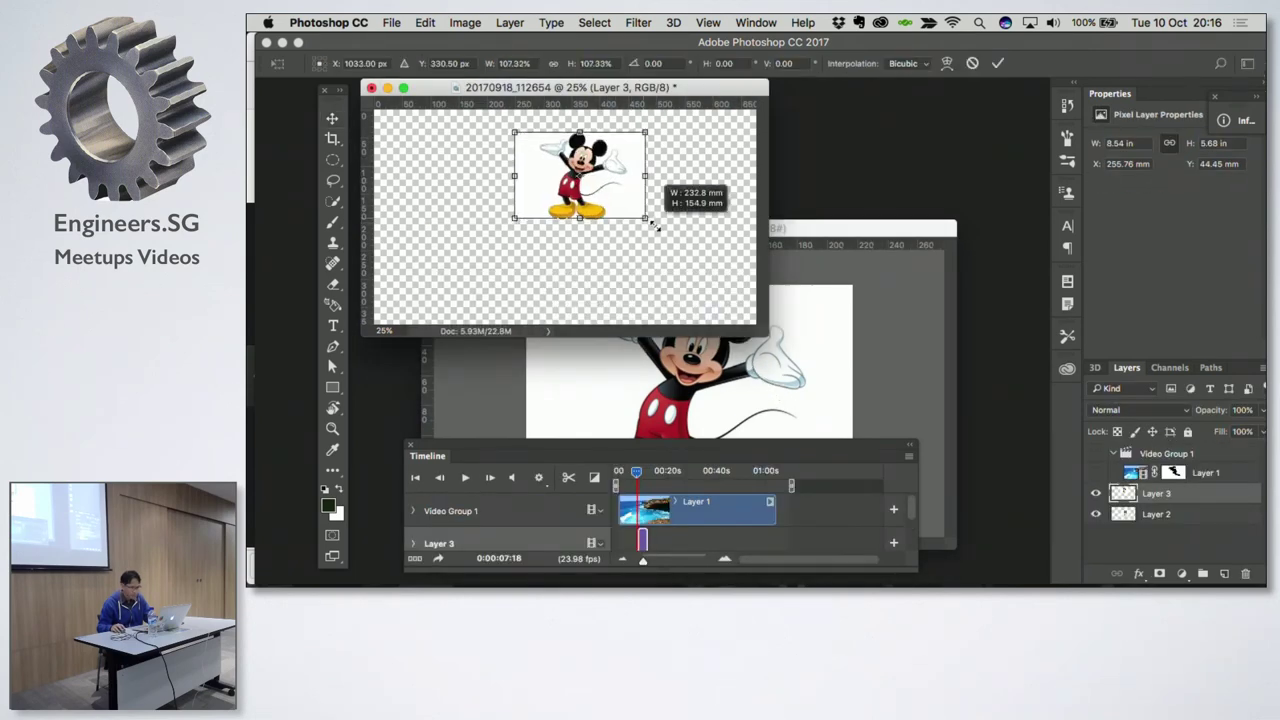
{"action": "left_click_drag", "start_coordinate": [675, 238], "coordinate": [681, 263]}
{"action": "key", "text": "Return"}
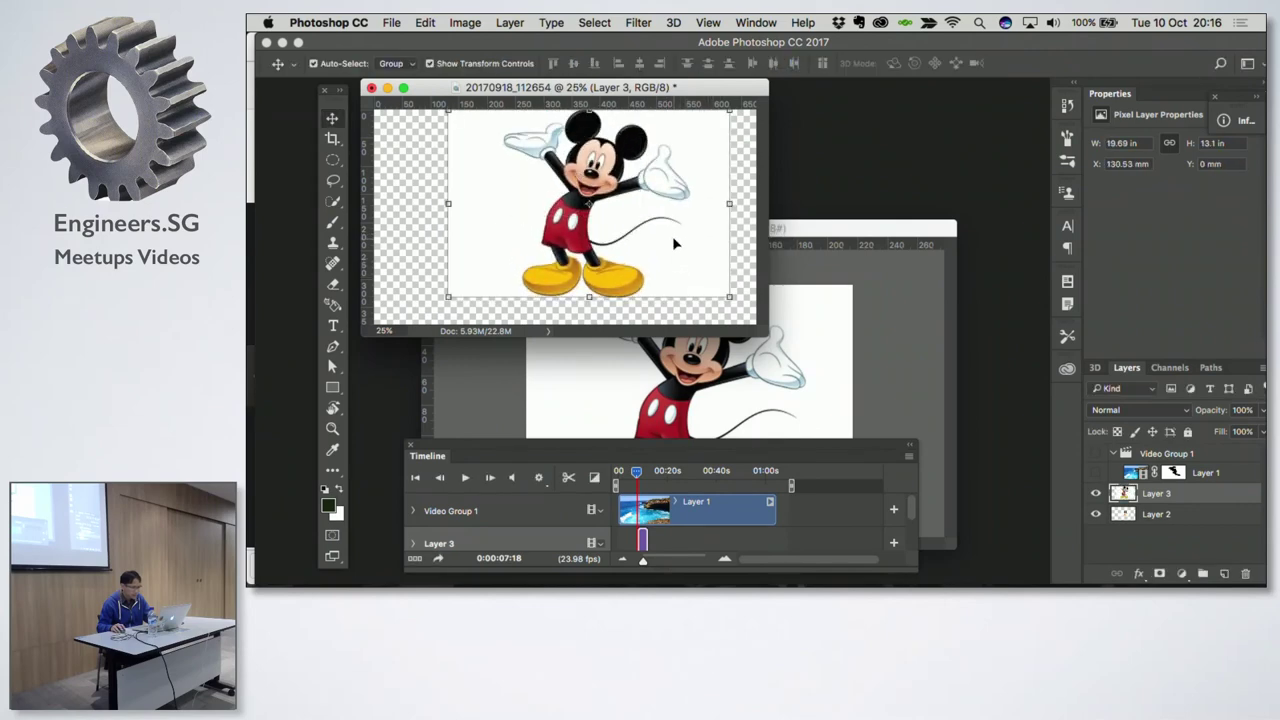
{"action": "left_click_drag", "start_coordinate": [1218, 525], "coordinate": [1245, 573]}
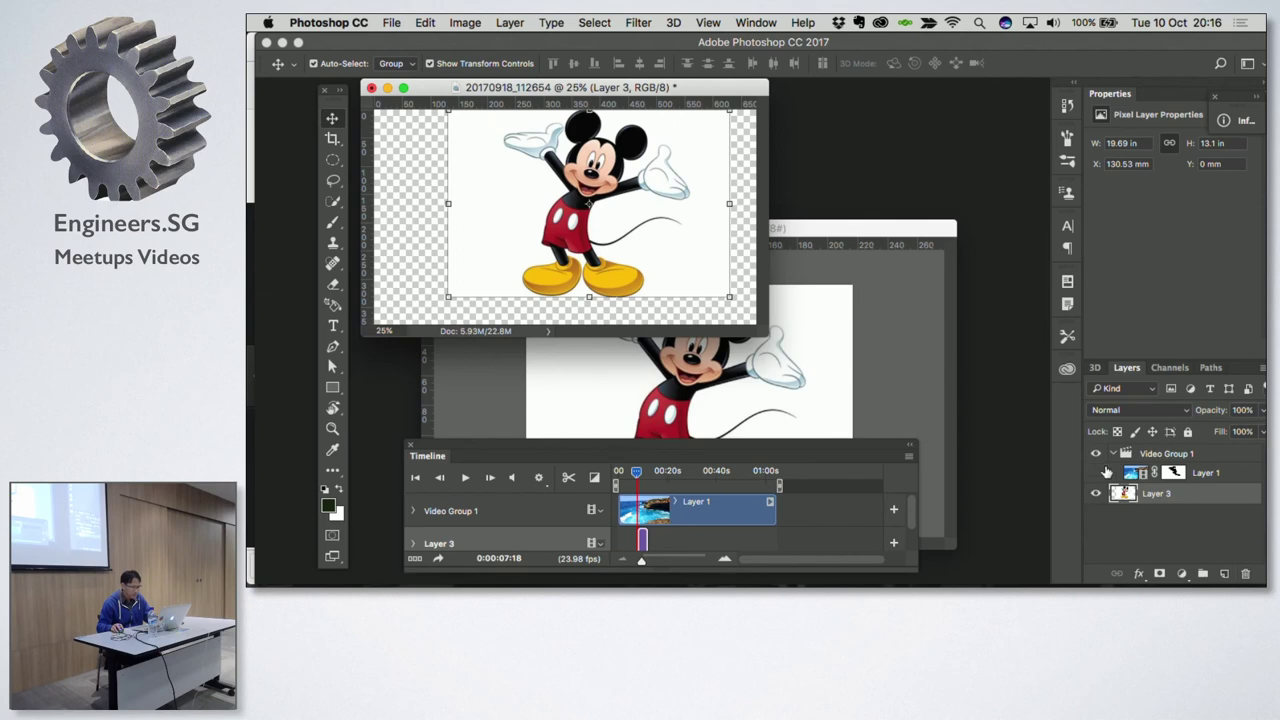
{"action": "left_click", "coordinate": [1096, 473]}
{"action": "left_click_drag", "start_coordinate": [589, 203], "coordinate": [592, 219]}
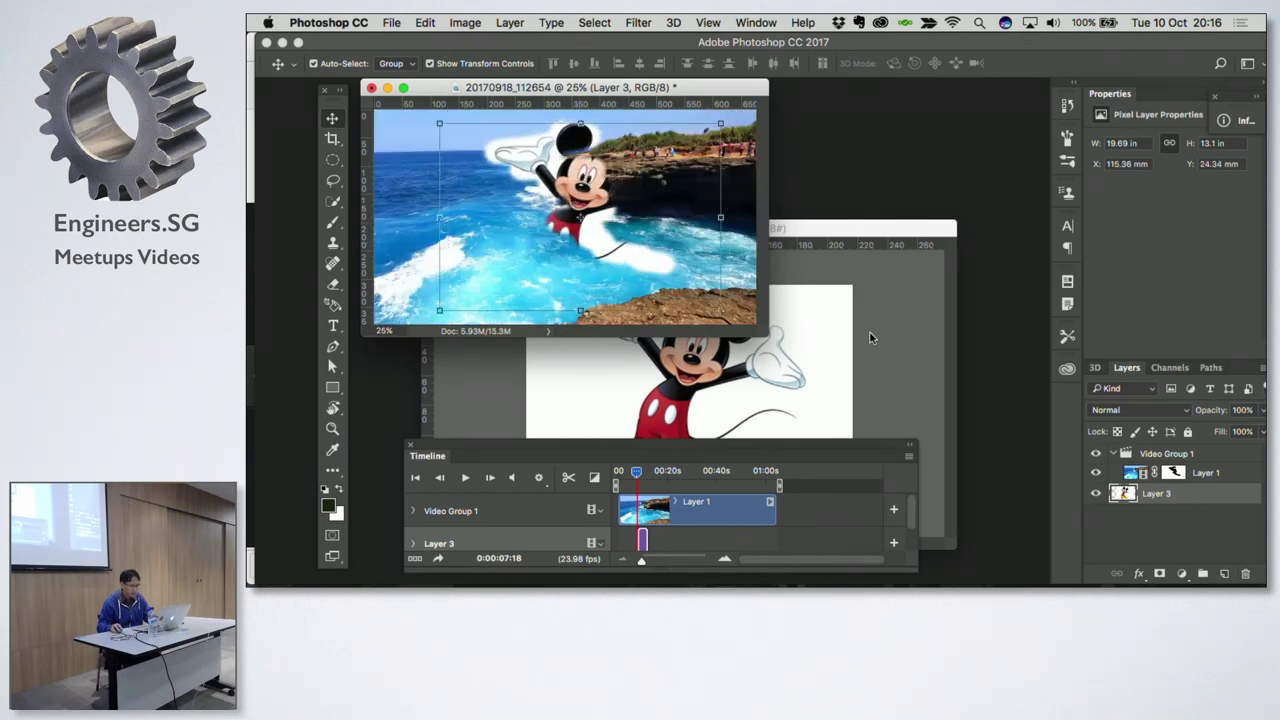
Step: Play the beach video, then move and enlarge the Timeline panel to reveal the audio track
{"action": "left_click", "coordinate": [1229, 478]}
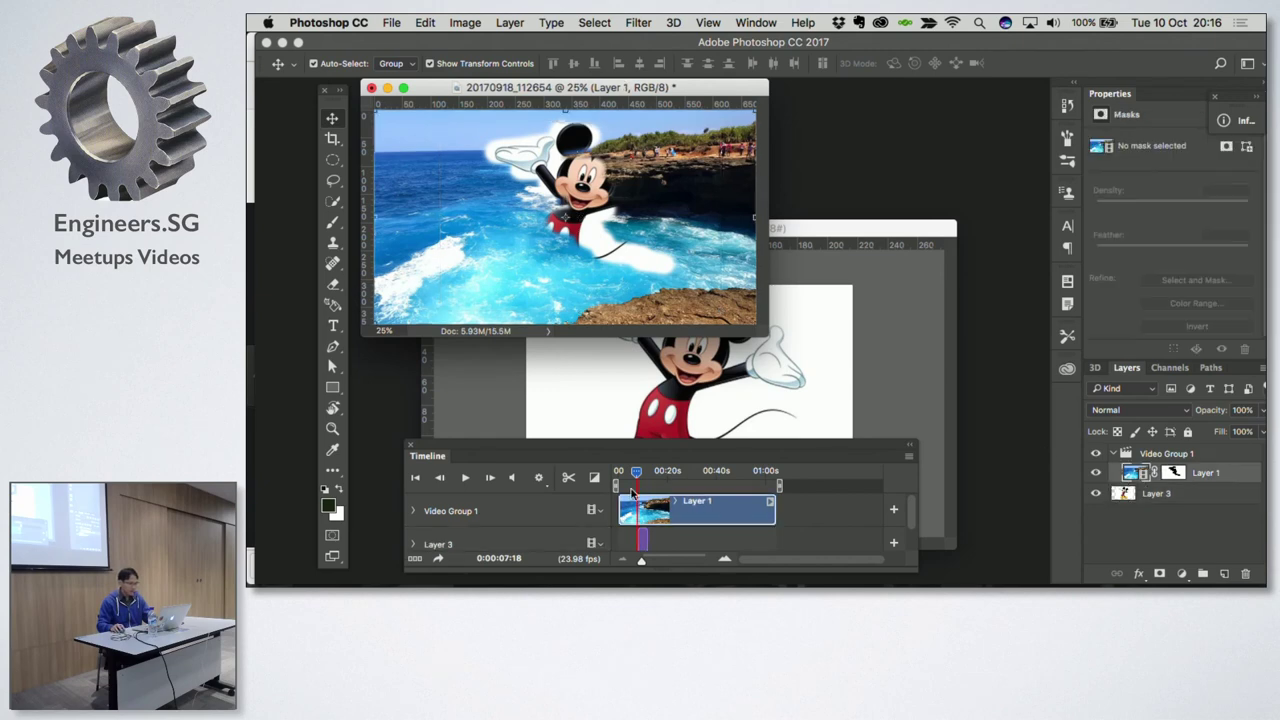
{"action": "left_click", "coordinate": [465, 478]}
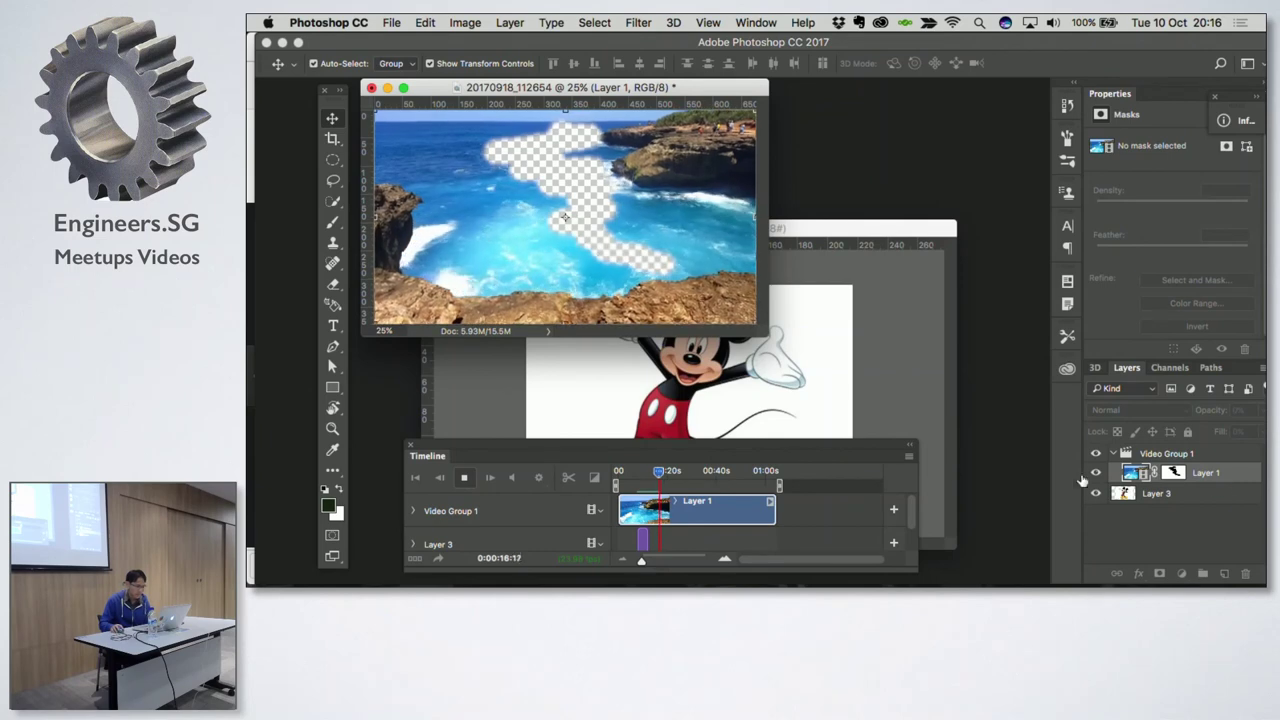
{"action": "left_click_drag", "start_coordinate": [742, 449], "coordinate": [742, 282]}
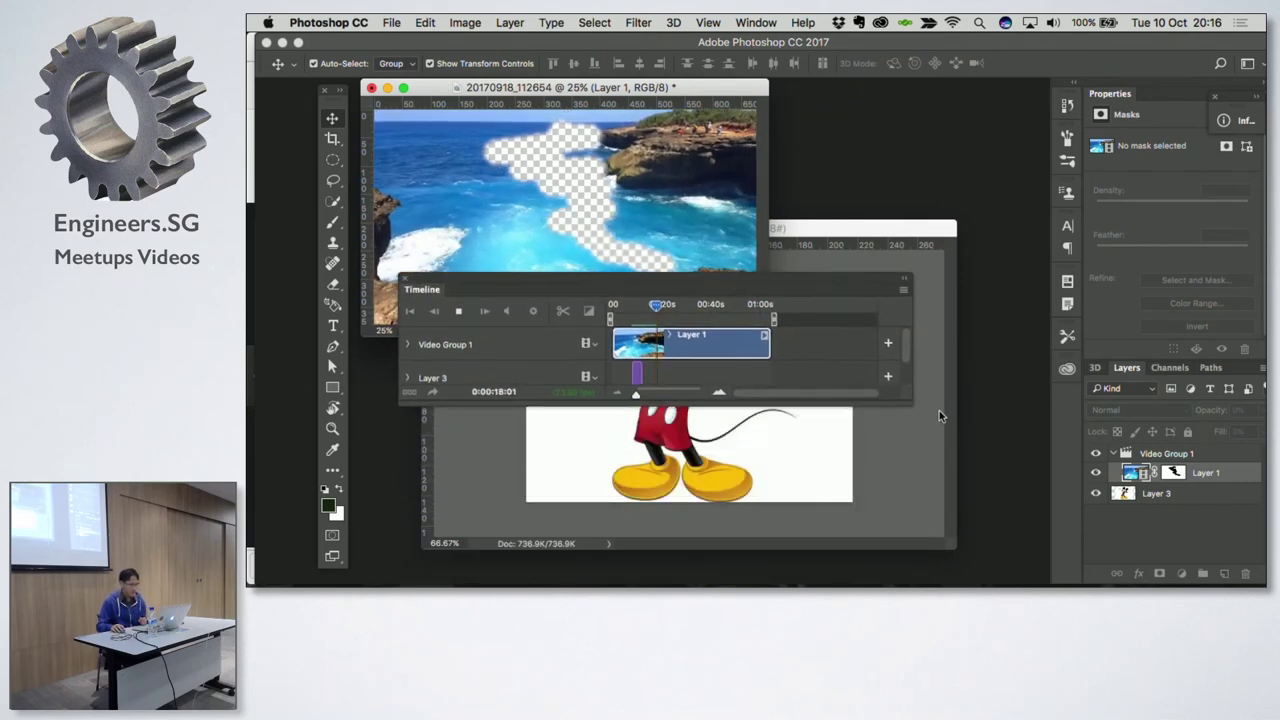
{"action": "left_click_drag", "start_coordinate": [910, 403], "coordinate": [980, 515]}
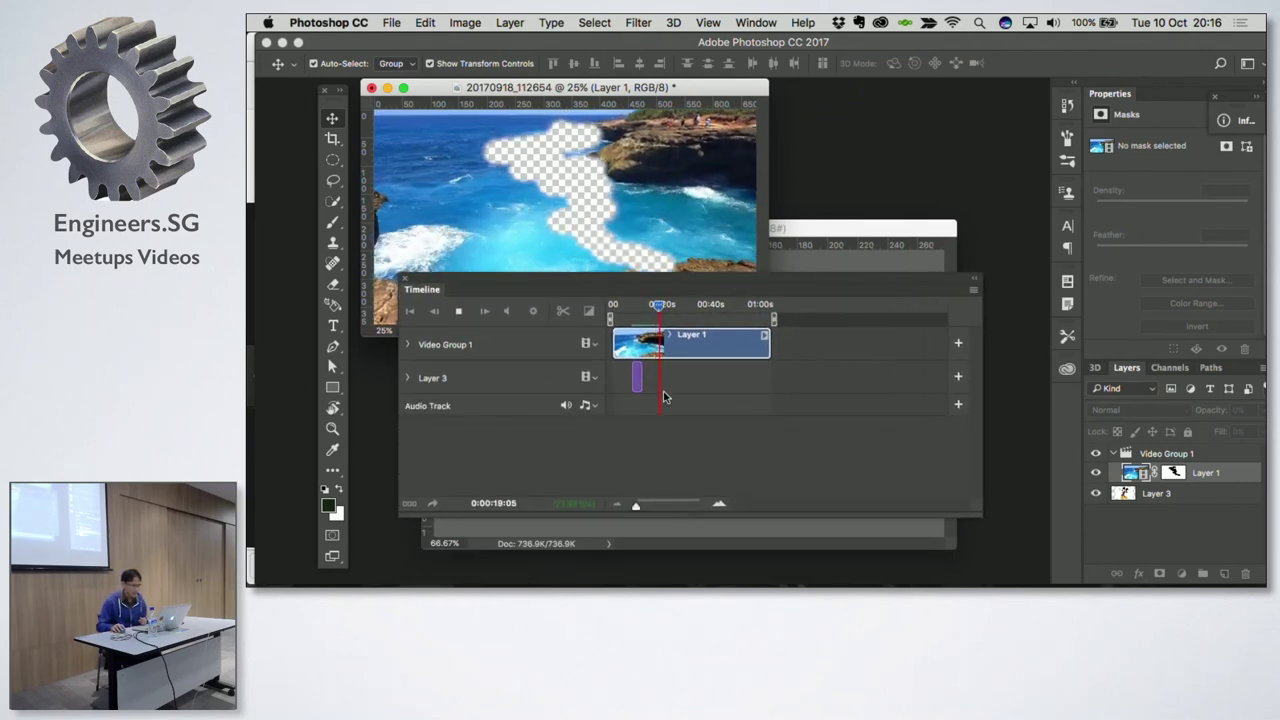
Step: Extend the Mickey clip on Layer 3 and scrub between 6 and 40 seconds to check it
{"action": "left_click", "coordinate": [633, 369]}
{"action": "left_click_drag", "start_coordinate": [642, 376], "coordinate": [781, 378]}
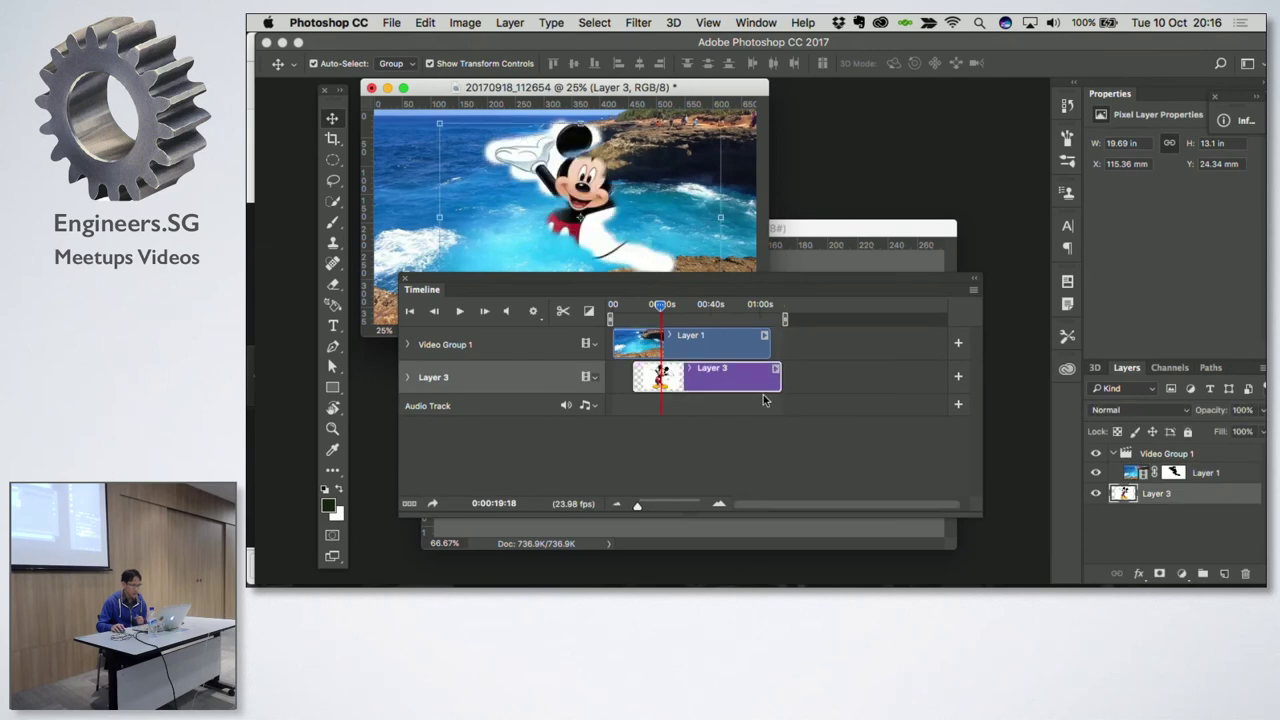
{"action": "left_click_drag", "start_coordinate": [660, 310], "coordinate": [628, 318]}
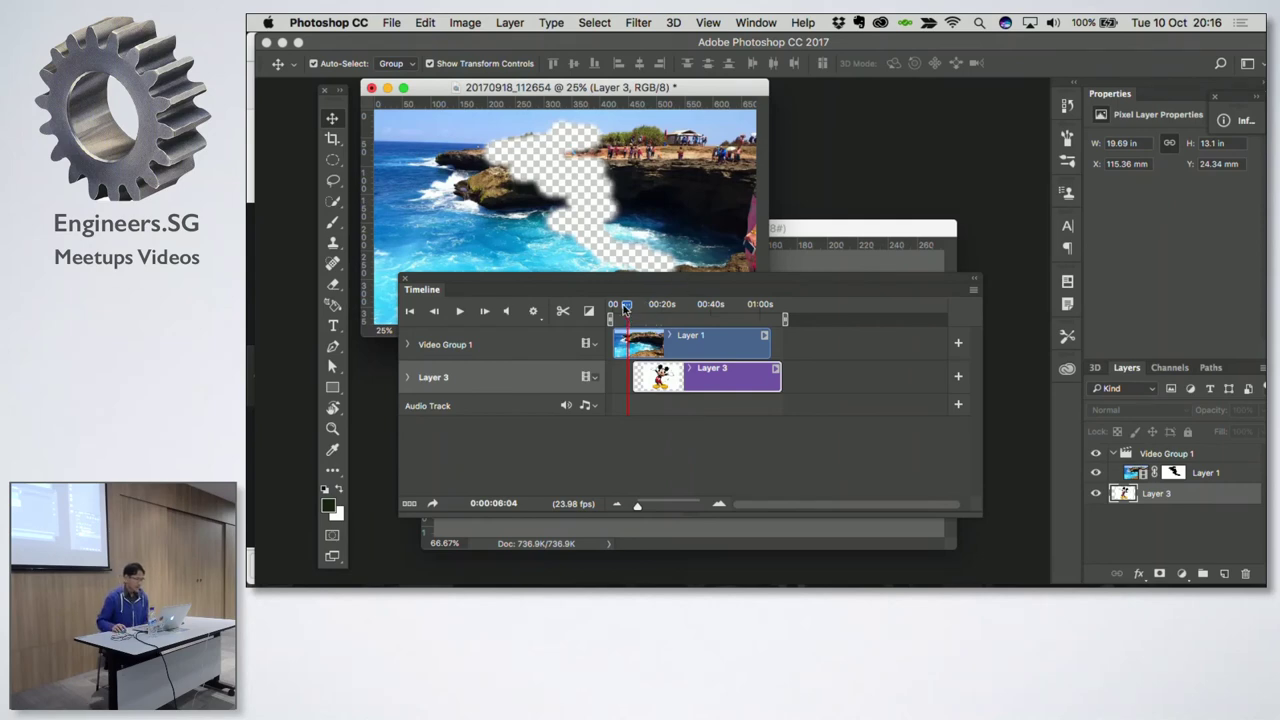
{"action": "left_click_drag", "start_coordinate": [624, 310], "coordinate": [710, 306]}
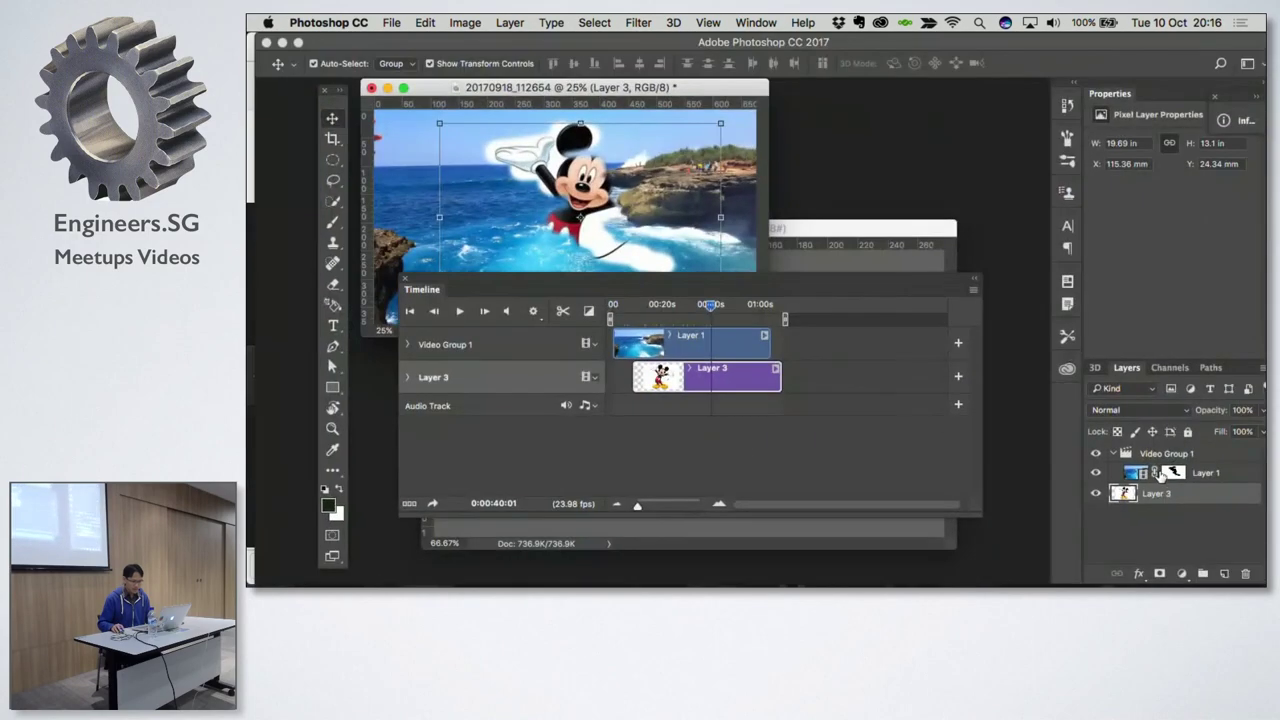
Step: Delete the Mickey Layer 3 and the layer mask on the beach video's Layer 1
{"action": "mouse_move", "coordinate": [1175, 495]}
{"action": "left_mouse_down"}
{"action": "mouse_move", "coordinate": [1188, 527]}
{"action": "mouse_move", "coordinate": [1245, 573]}
{"action": "left_mouse_up"}
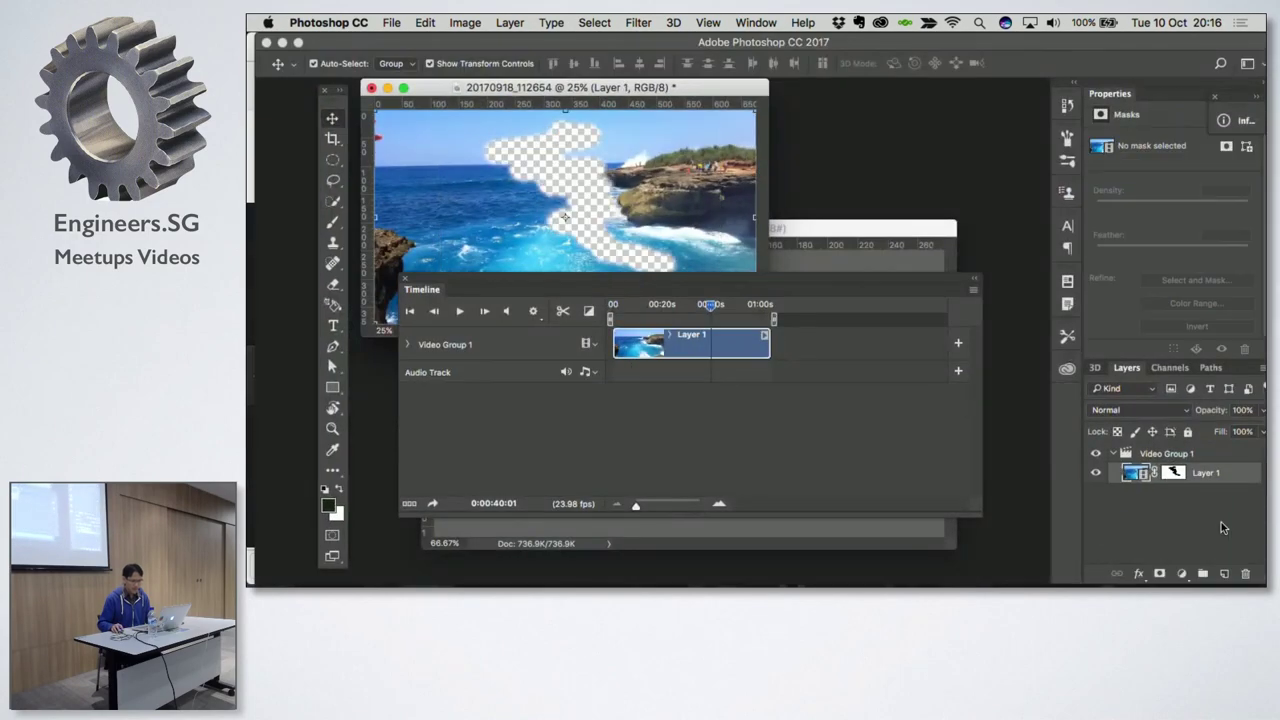
{"action": "double_click", "coordinate": [1173, 472]}
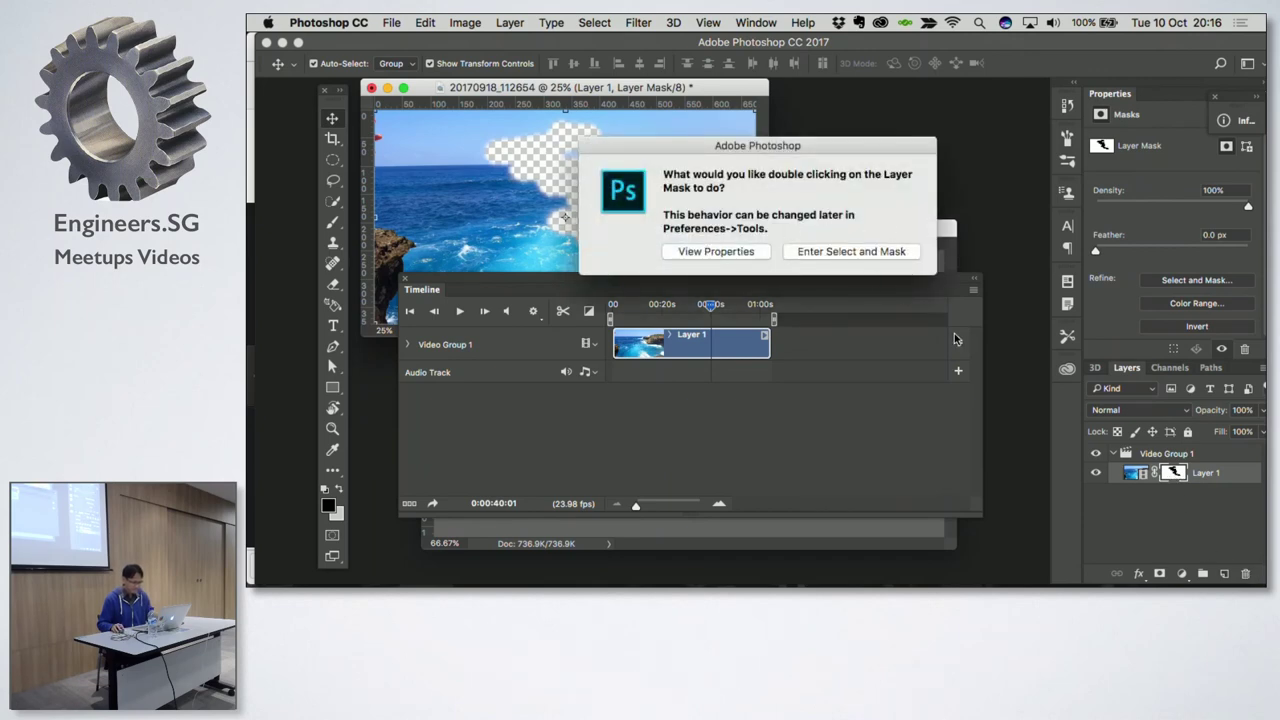
{"action": "left_click", "coordinate": [731, 253]}
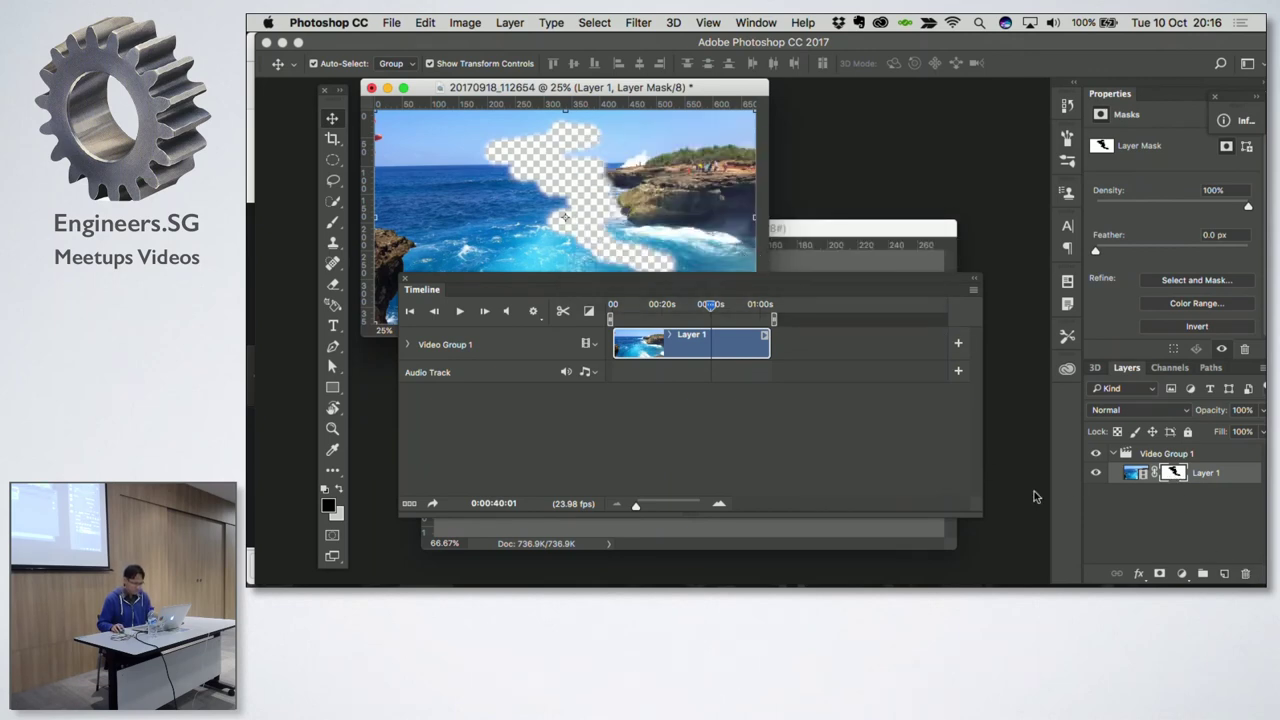
{"action": "left_click_drag", "start_coordinate": [1198, 474], "coordinate": [1240, 572]}
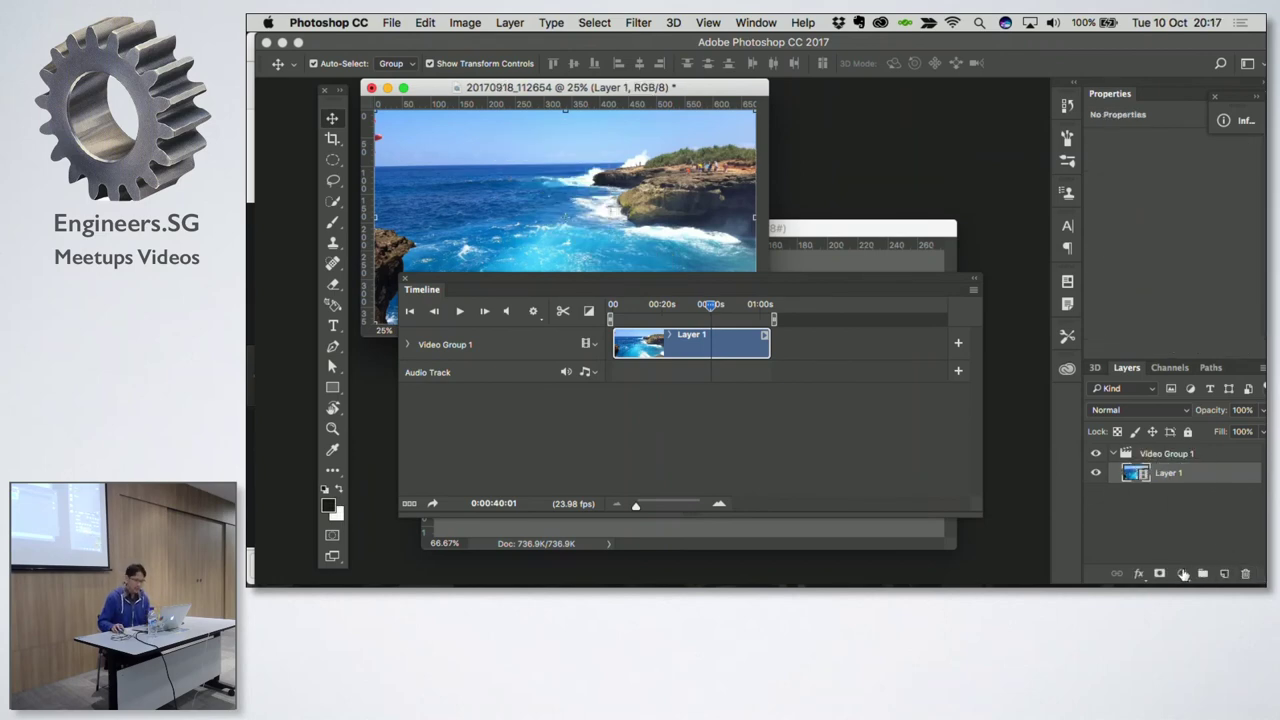
{"action": "left_click", "coordinate": [1181, 573]}
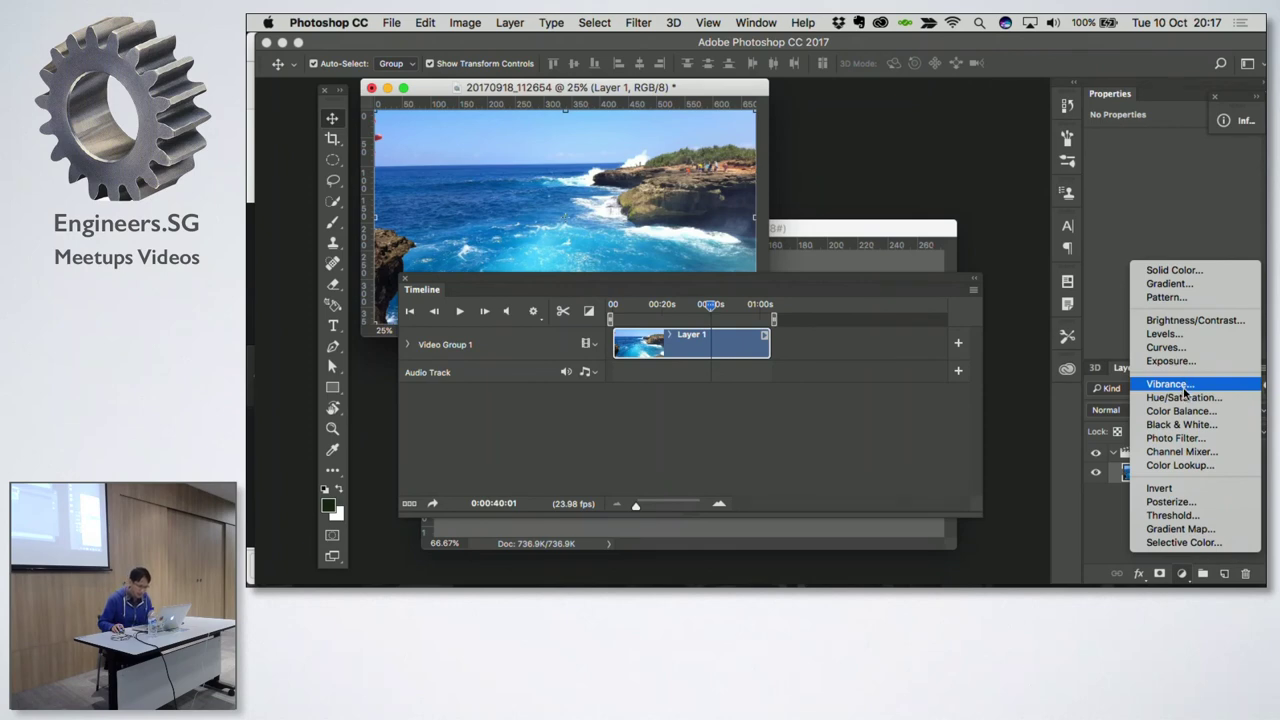
Step: Add a Black & White adjustment and paint its mask black over the water with a 250 brush
{"action": "left_click", "coordinate": [1183, 425]}
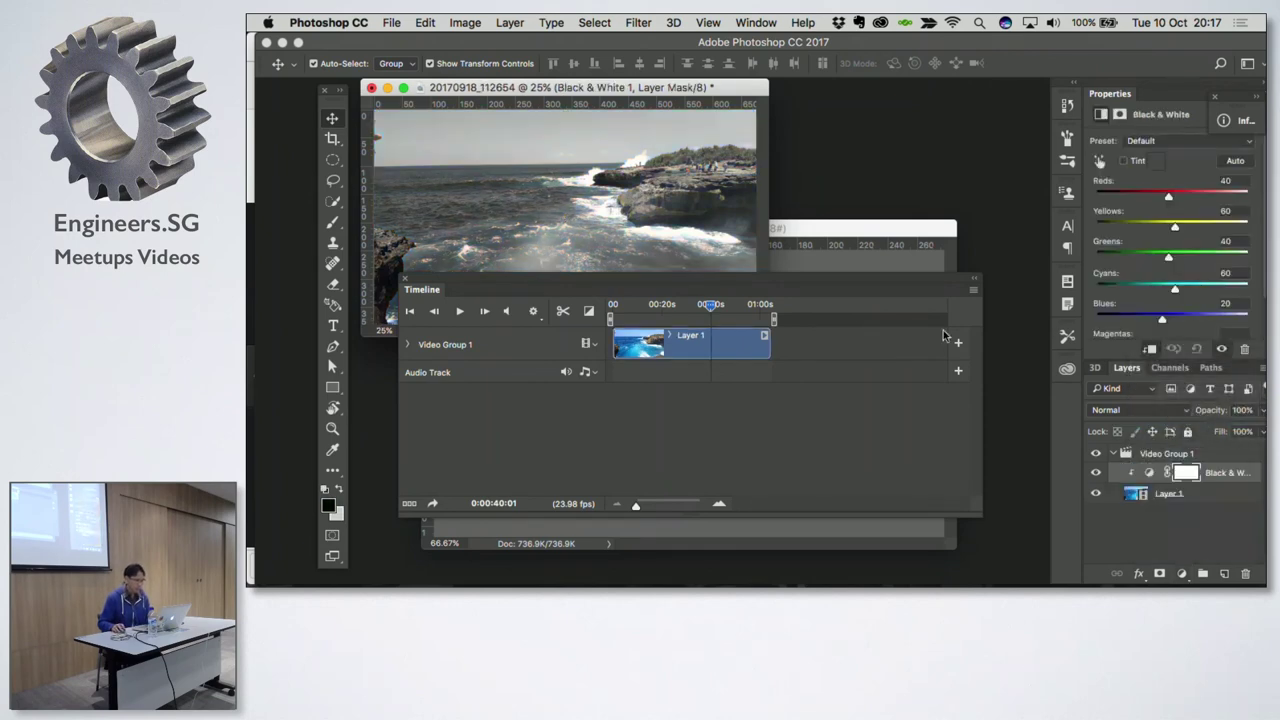
{"action": "left_click_drag", "start_coordinate": [760, 277], "coordinate": [753, 348]}
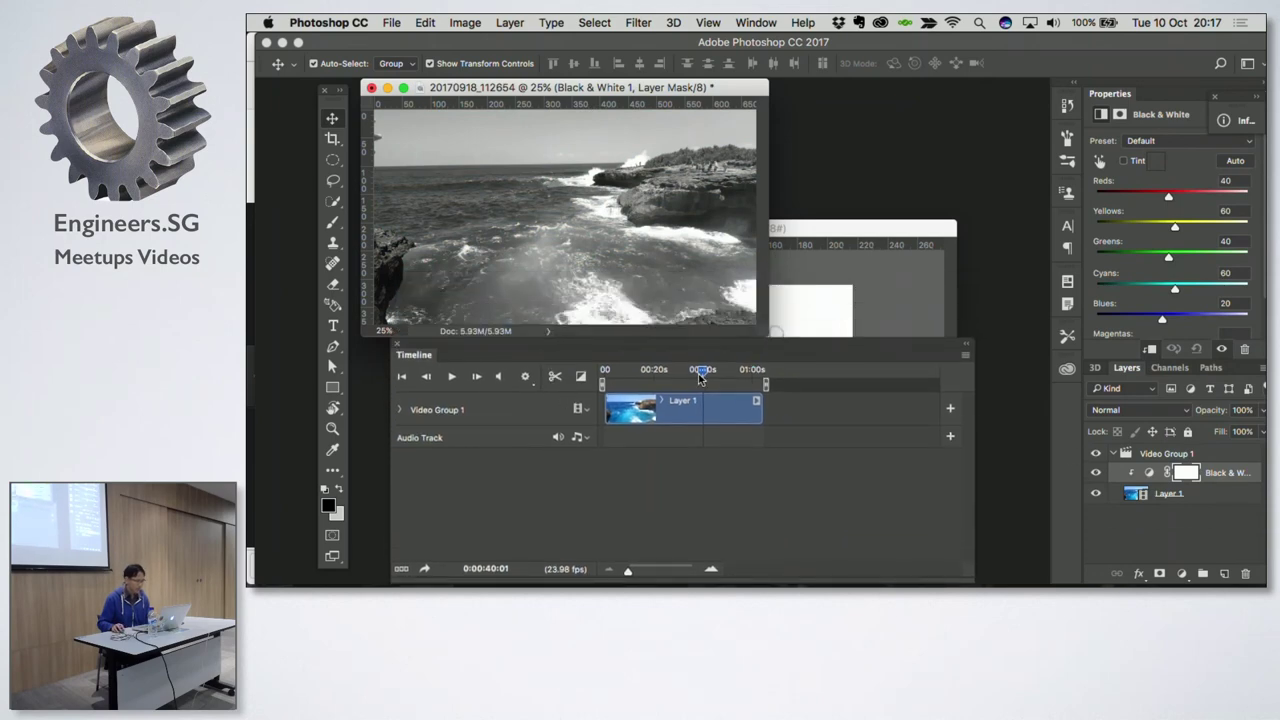
{"action": "left_click_drag", "start_coordinate": [700, 373], "coordinate": [695, 373]}
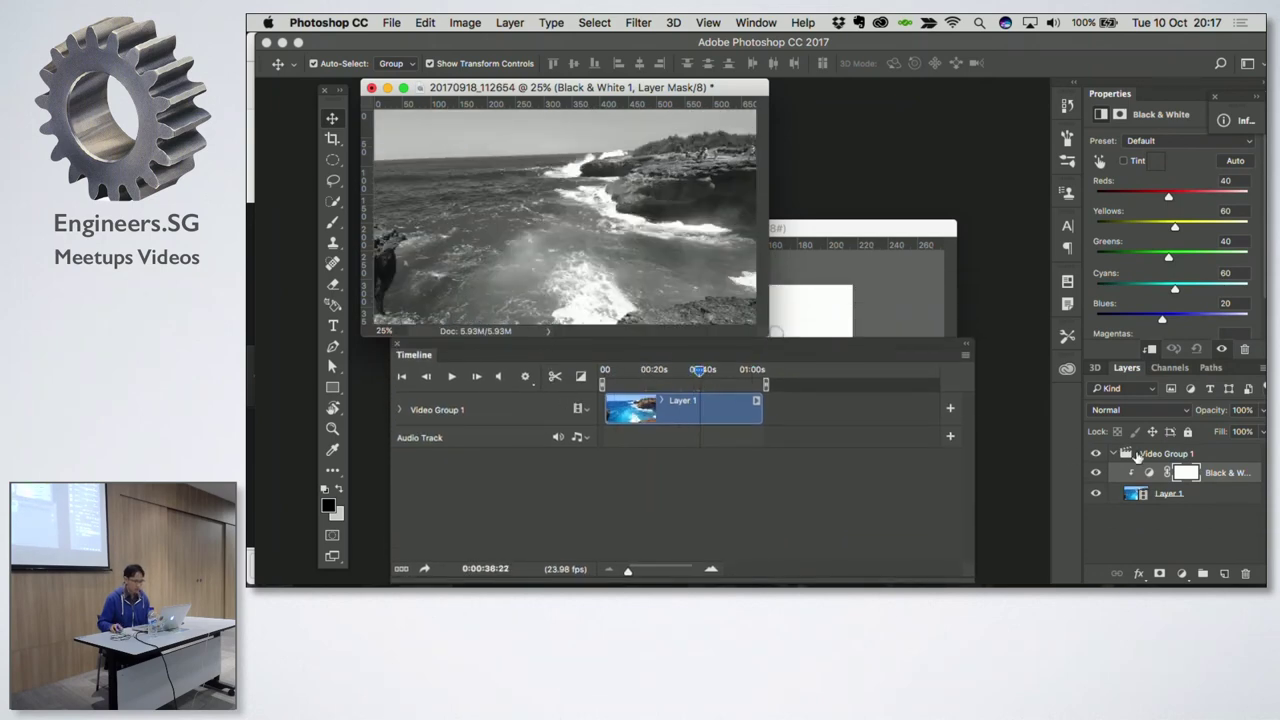
{"action": "left_click", "coordinate": [1187, 475]}
{"action": "key", "text": "b"}
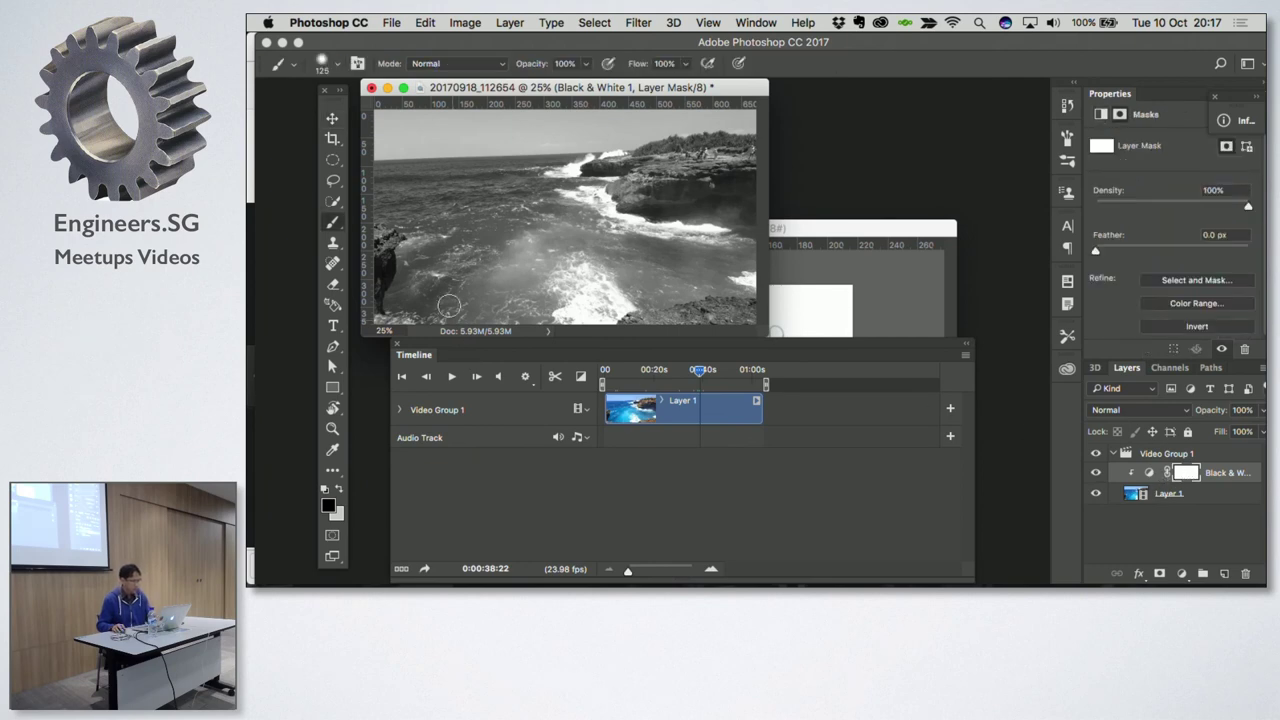
{"action": "key", "text": "bracketright"}
{"action": "key", "text": "bracketright"}
{"action": "key", "text": "bracketright"}
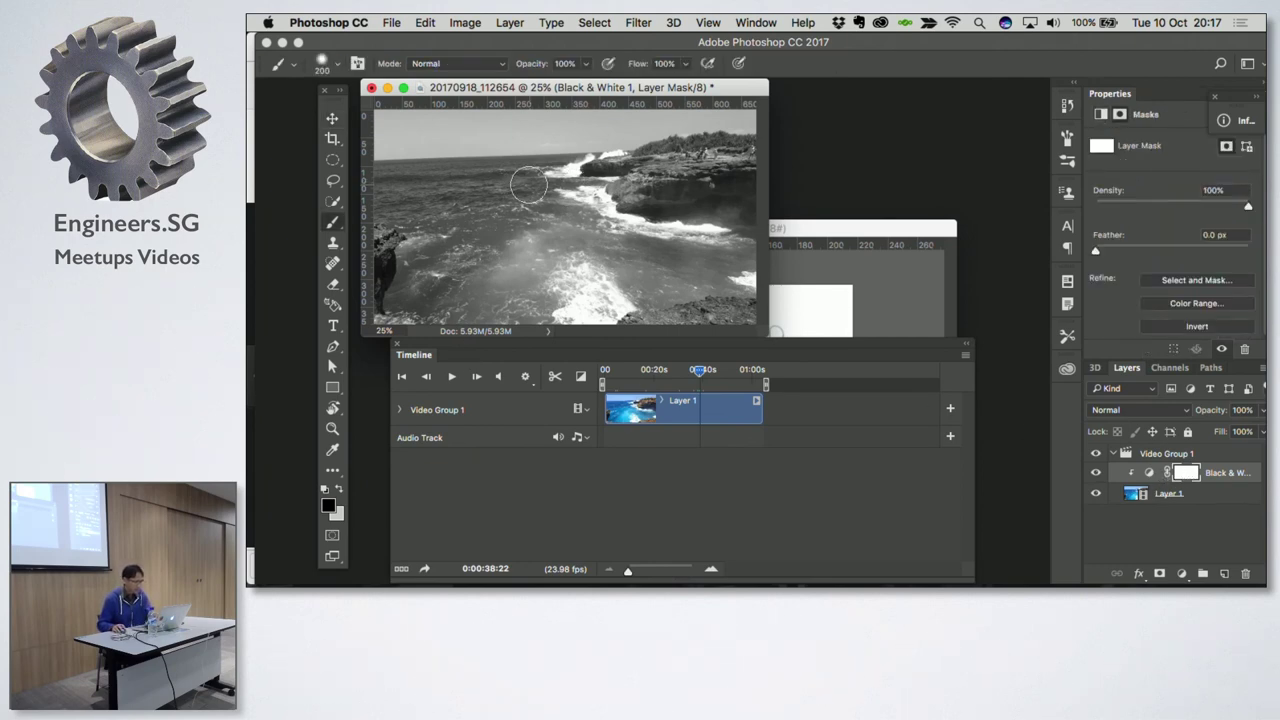
{"action": "mouse_move", "coordinate": [475, 185]}
{"action": "left_mouse_down"}
{"action": "mouse_move", "coordinate": [627, 233]}
{"action": "mouse_move", "coordinate": [562, 266]}
{"action": "mouse_move", "coordinate": [508, 264]}
{"action": "mouse_move", "coordinate": [475, 240]}
{"action": "mouse_move", "coordinate": [437, 251]}
{"action": "mouse_move", "coordinate": [490, 270]}
{"action": "mouse_move", "coordinate": [730, 262]}
{"action": "left_mouse_up"}
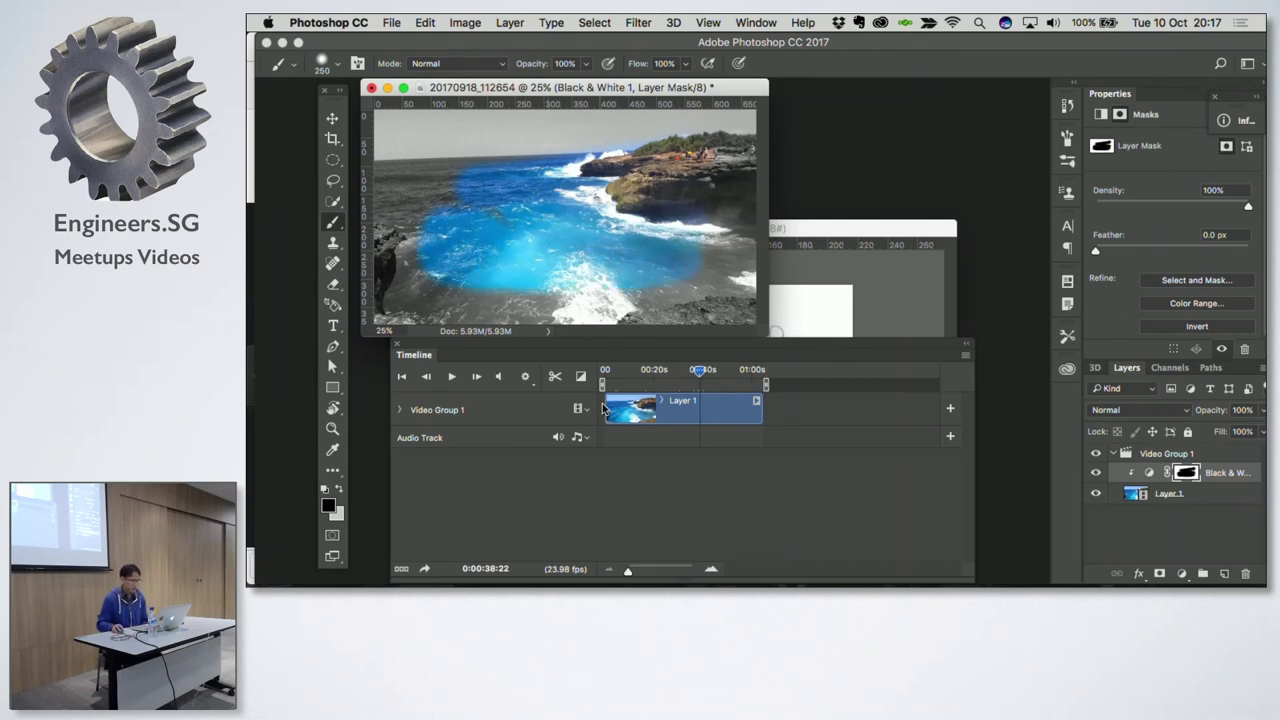
Step: Rewind to 0:00 and play the selective-colour video, stopping around 0:42
{"action": "left_click_drag", "start_coordinate": [700, 370], "coordinate": [603, 372]}
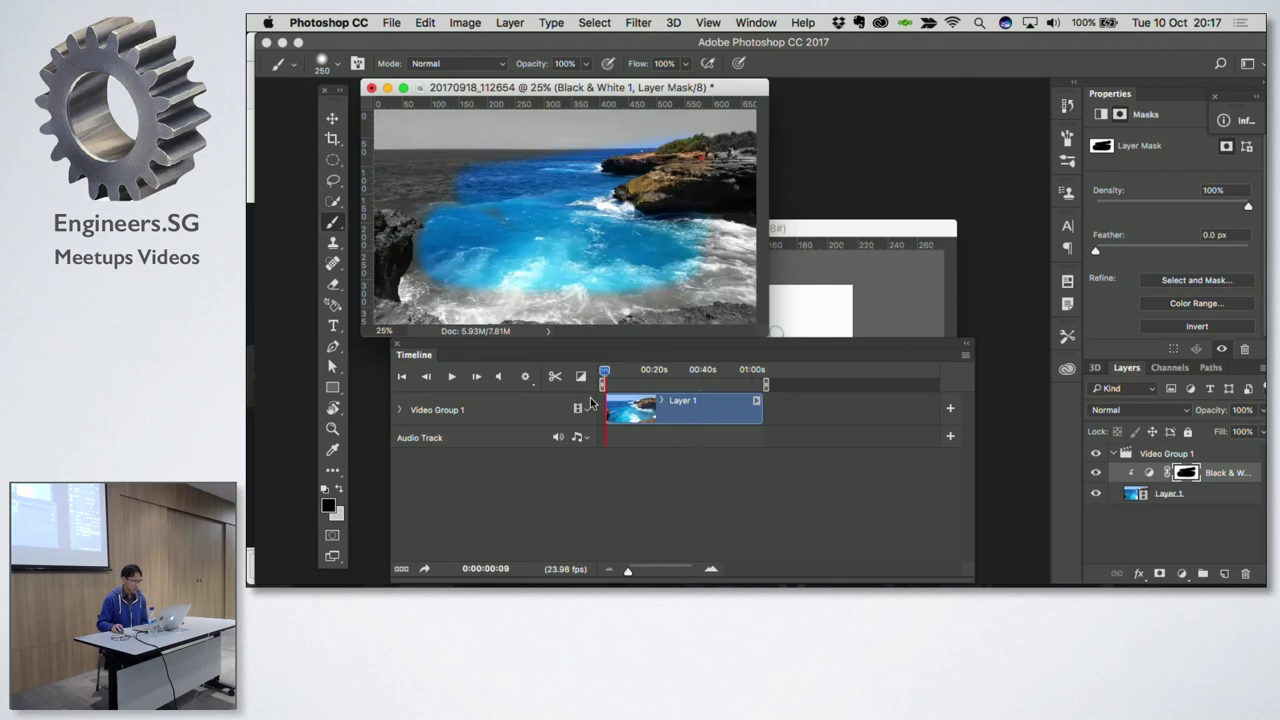
{"action": "left_click", "coordinate": [451, 377]}
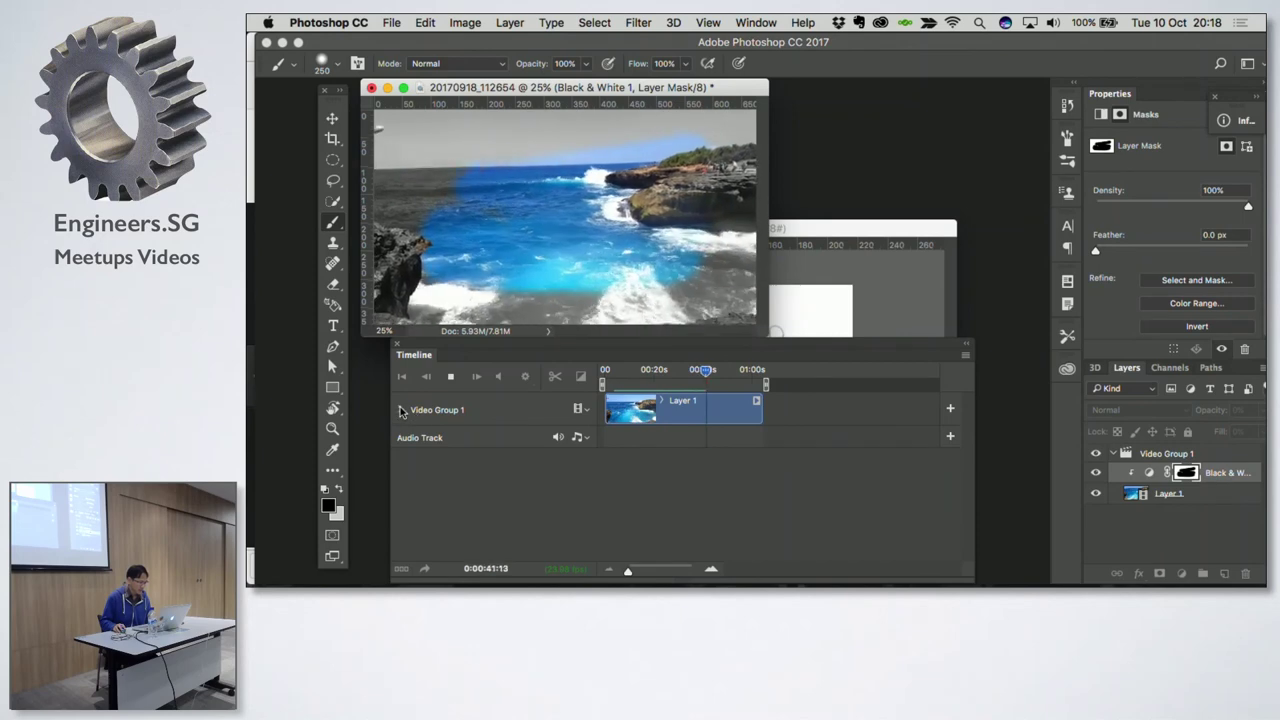
{"action": "key", "text": "space"}
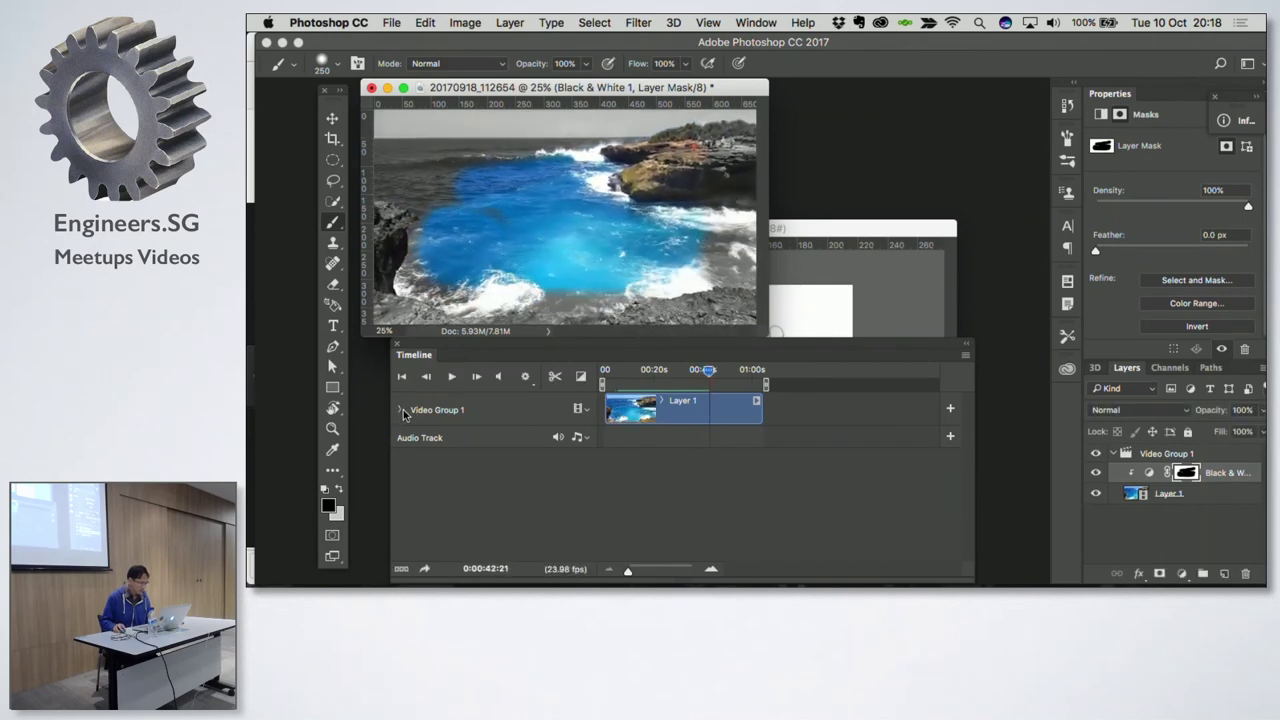
Step: Set an opacity keyframe at 0:42, then set Layer Opacity to 35% at about 1:00
{"action": "left_click", "coordinate": [402, 411]}
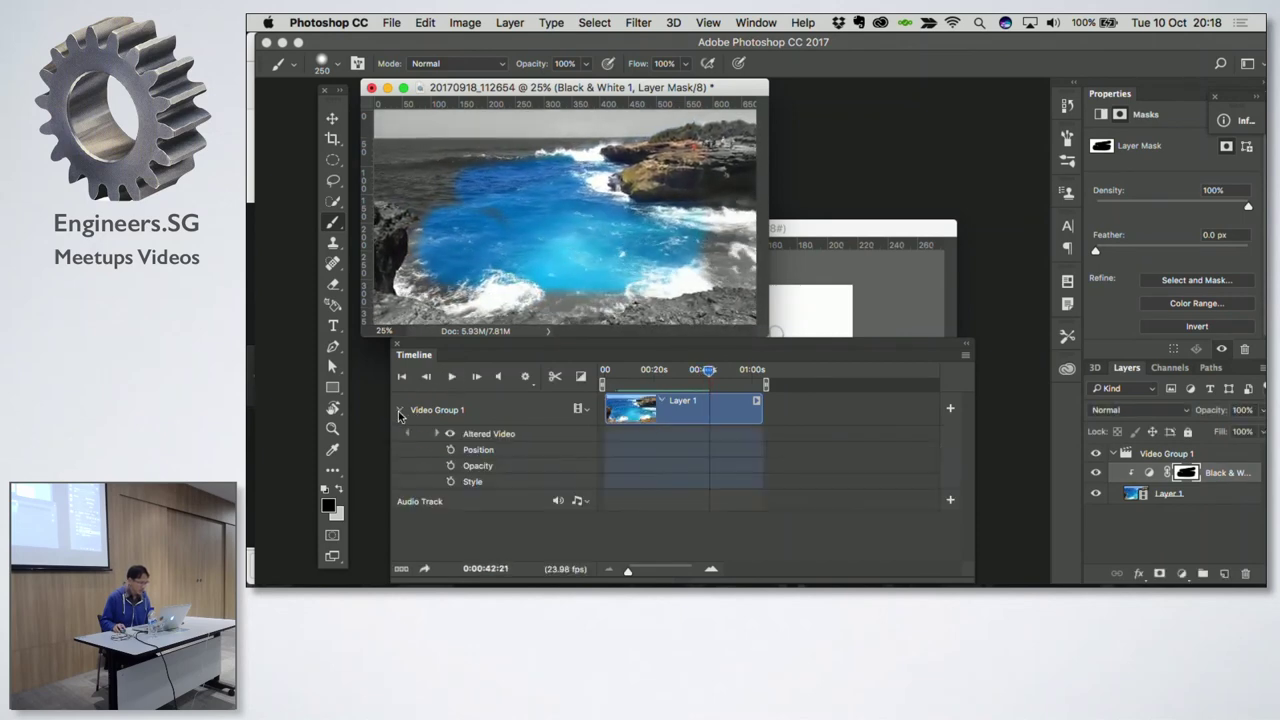
{"action": "left_click", "coordinate": [450, 467]}
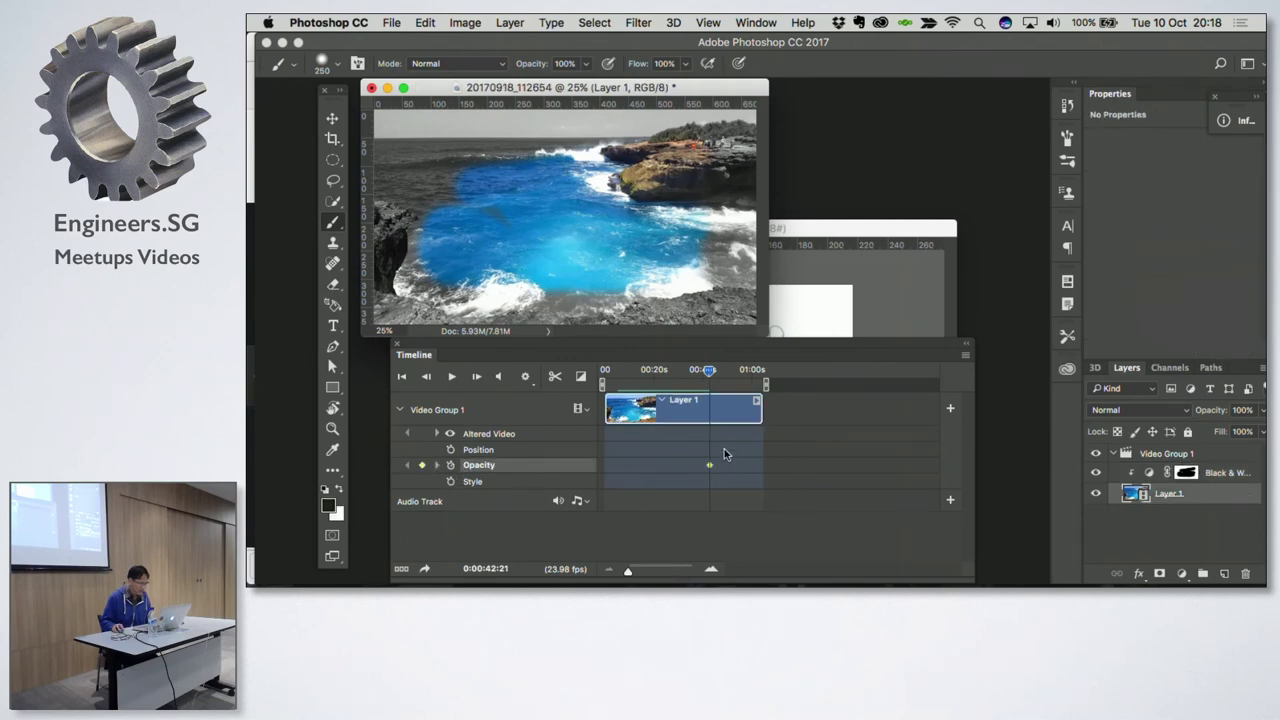
{"action": "left_click_drag", "start_coordinate": [706, 369], "coordinate": [753, 369]}
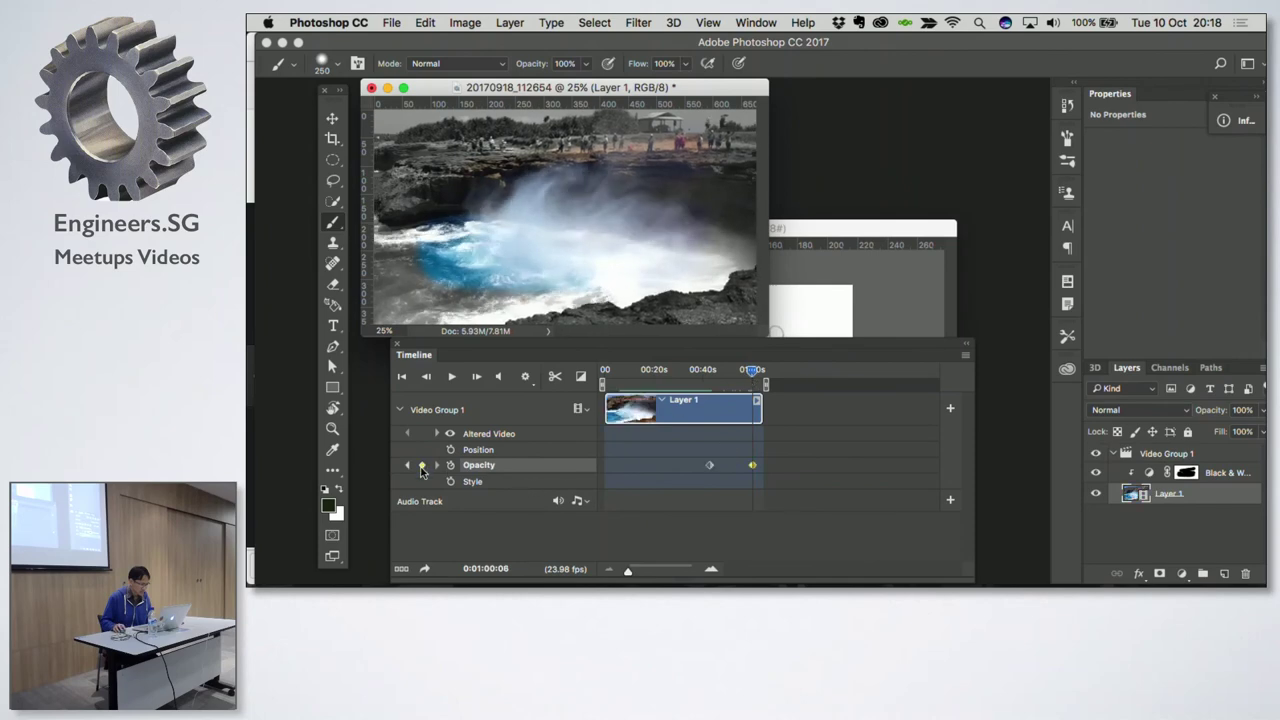
{"action": "type", "text": "35"}
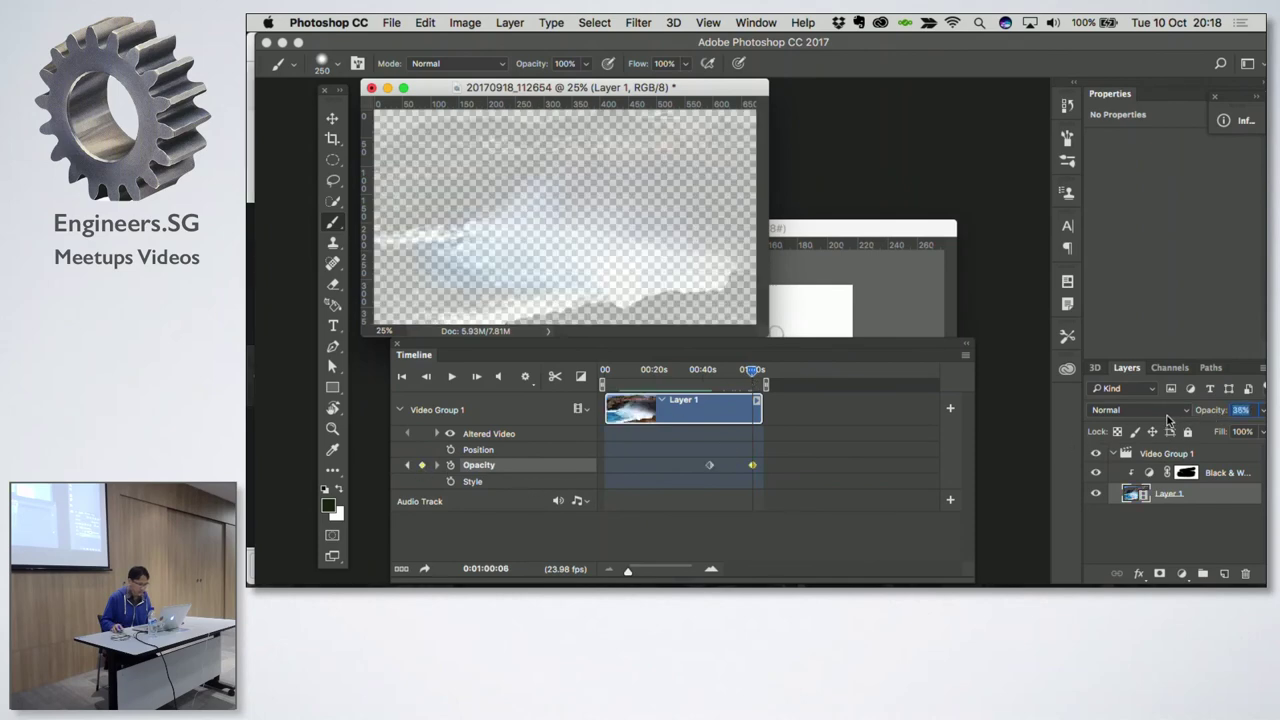
{"action": "key", "text": "Return"}
Step: Preview the opacity fade from about 0:32 to 0:55, then delete the Black & White 1 layer
{"action": "left_click_drag", "start_coordinate": [753, 372], "coordinate": [686, 372]}
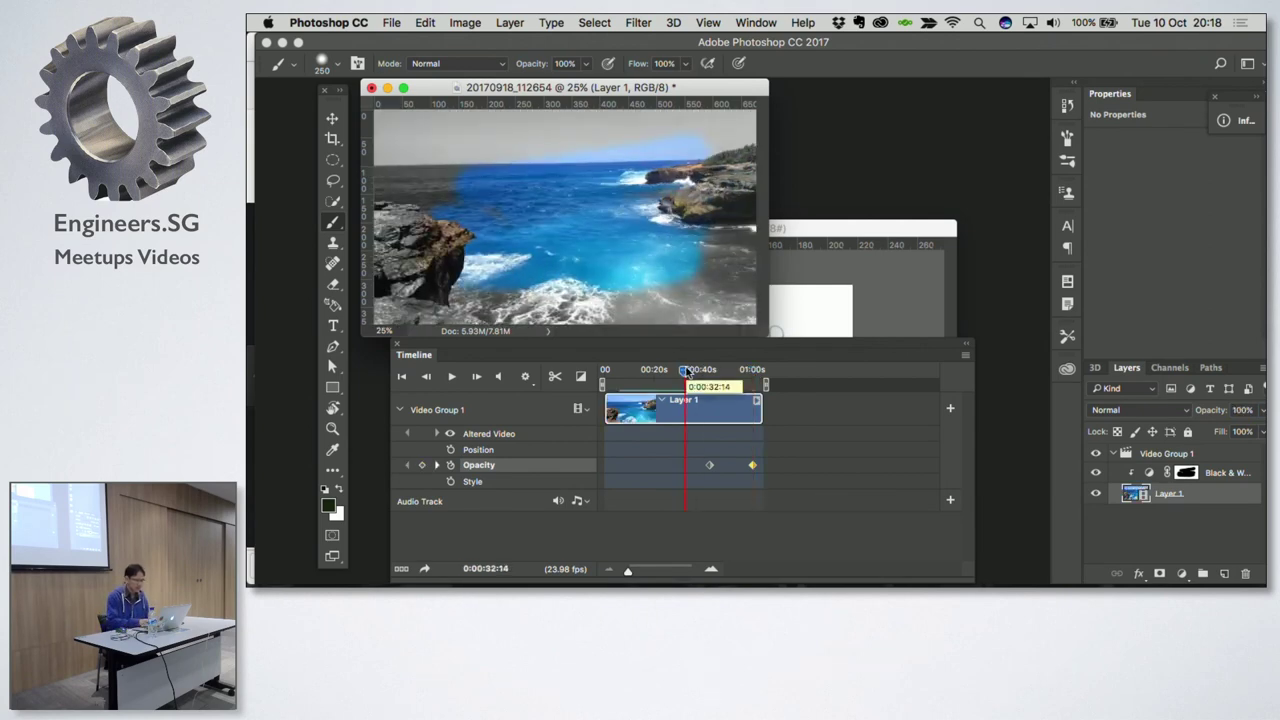
{"action": "left_click", "coordinate": [452, 377]}
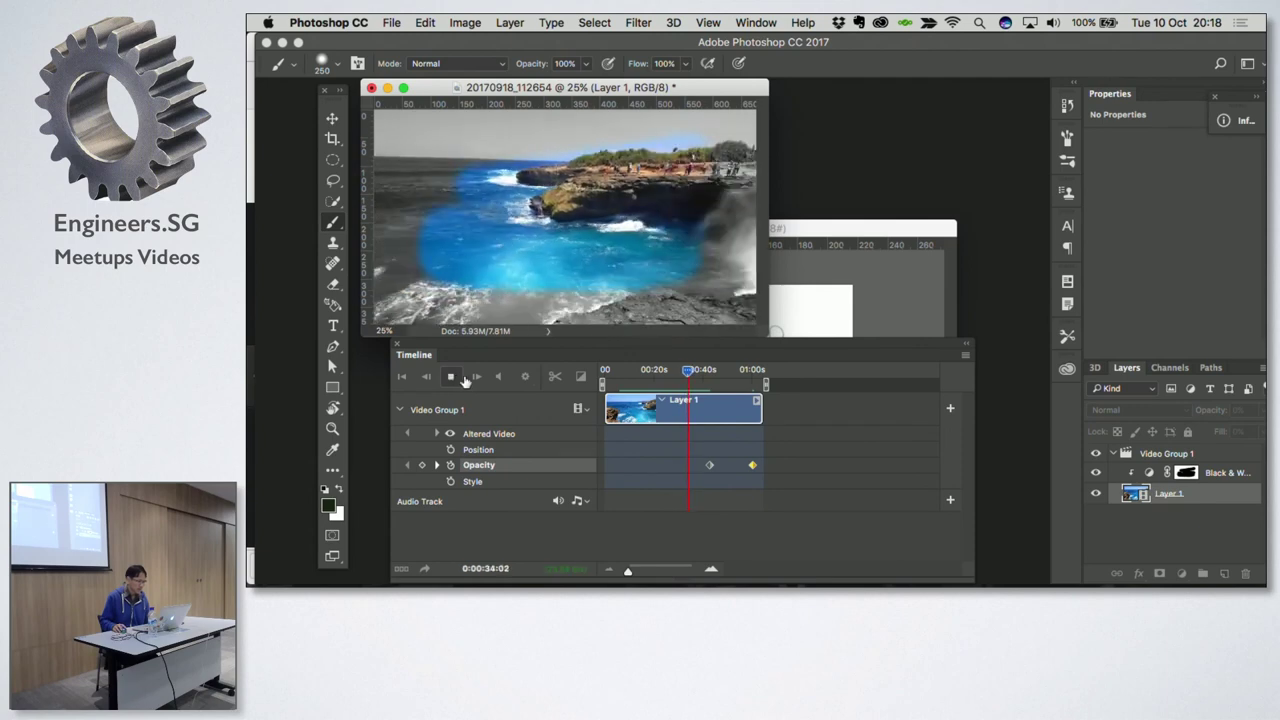
{"action": "key", "text": "space"}
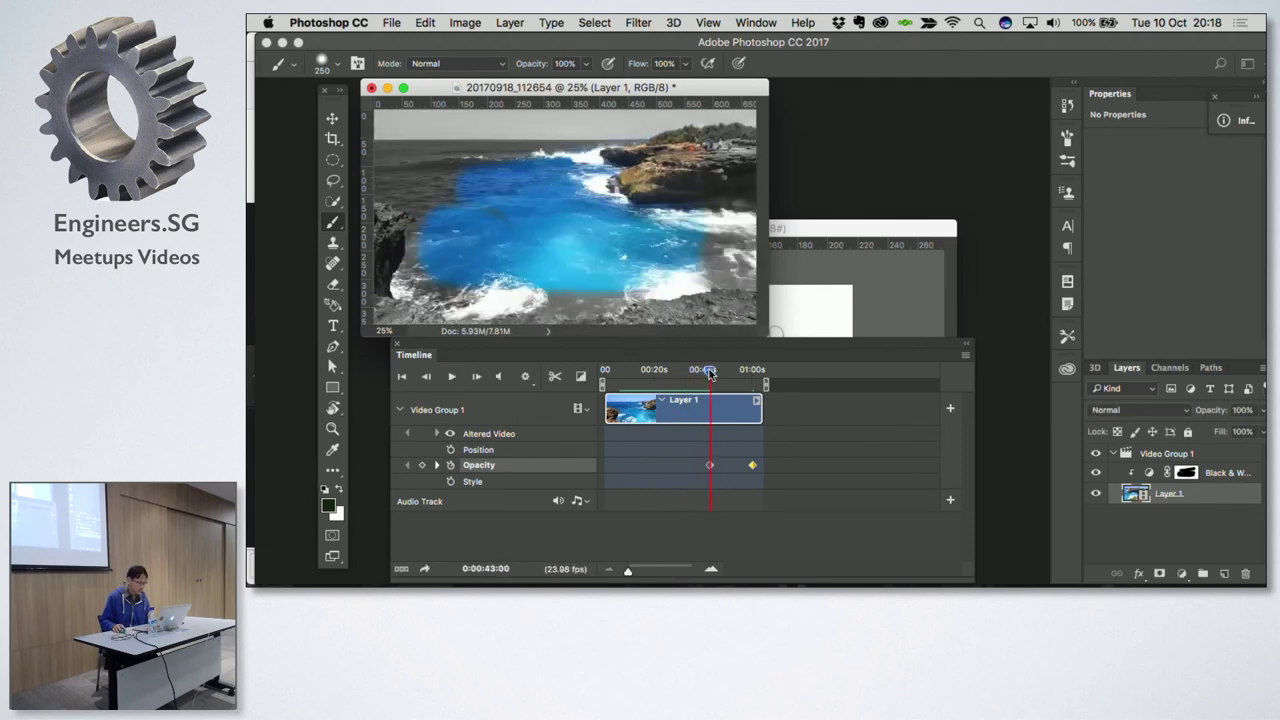
{"action": "left_click", "coordinate": [452, 377]}
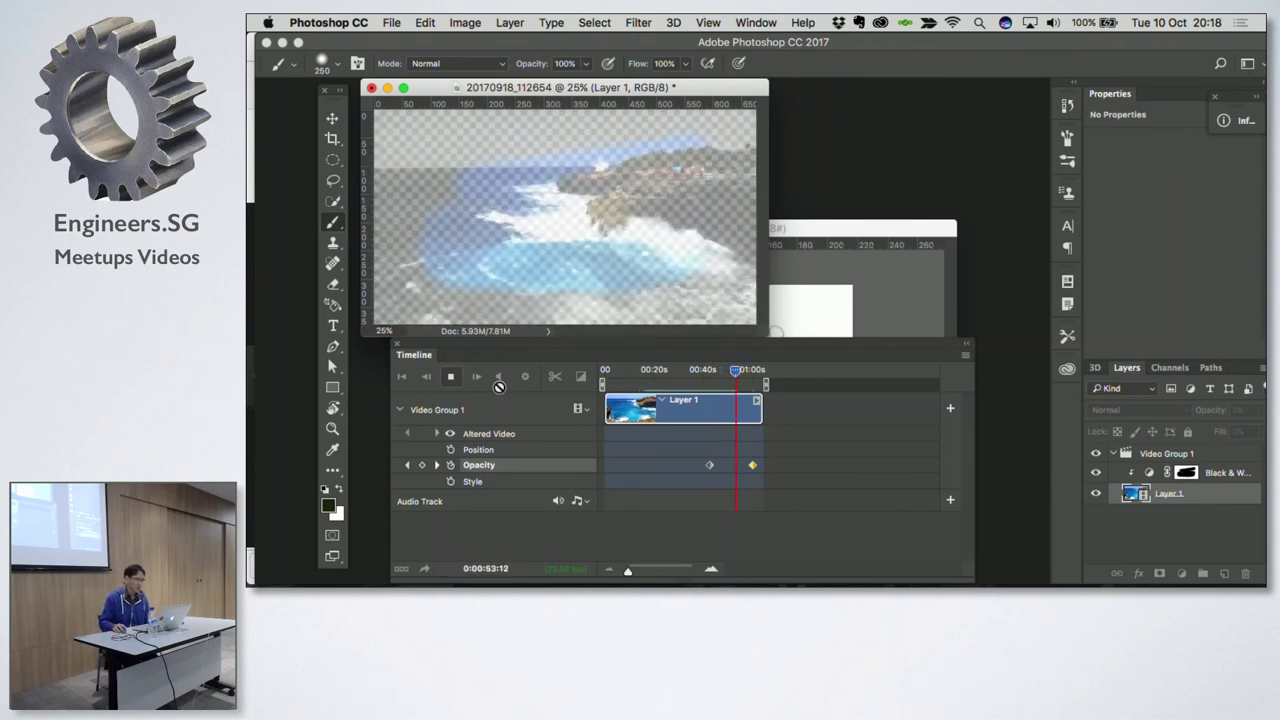
{"action": "left_click", "coordinate": [451, 376]}
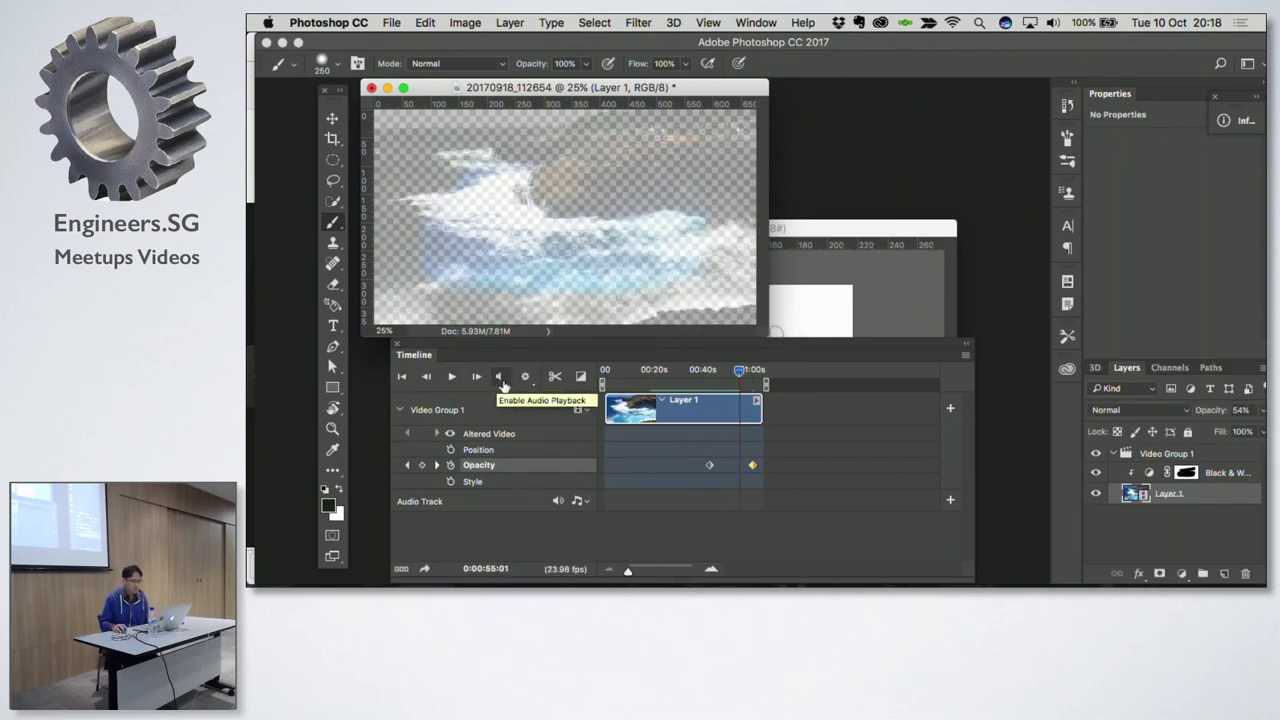
{"action": "left_click_drag", "start_coordinate": [1210, 470], "coordinate": [1245, 573]}
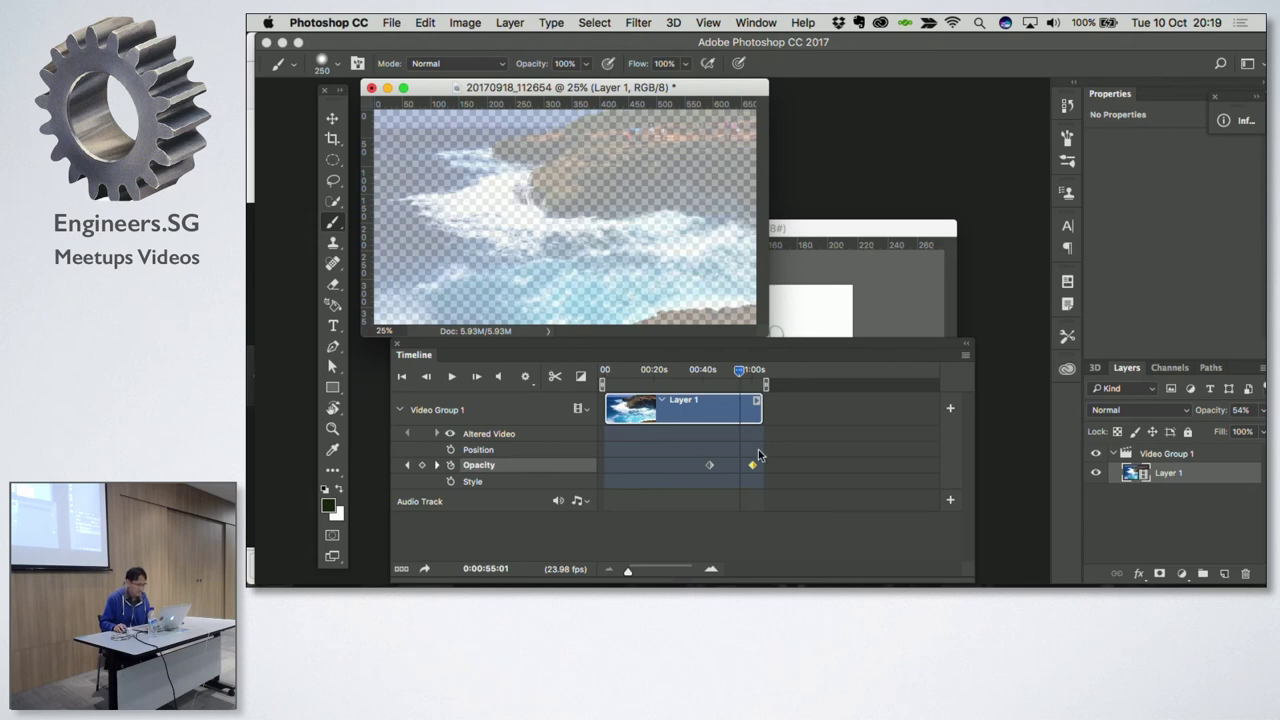
Step: Delete both opacity keyframes on Layer 1 so the video stays at 100% opacity
{"action": "left_click_drag", "start_coordinate": [755, 462], "coordinate": [801, 464]}
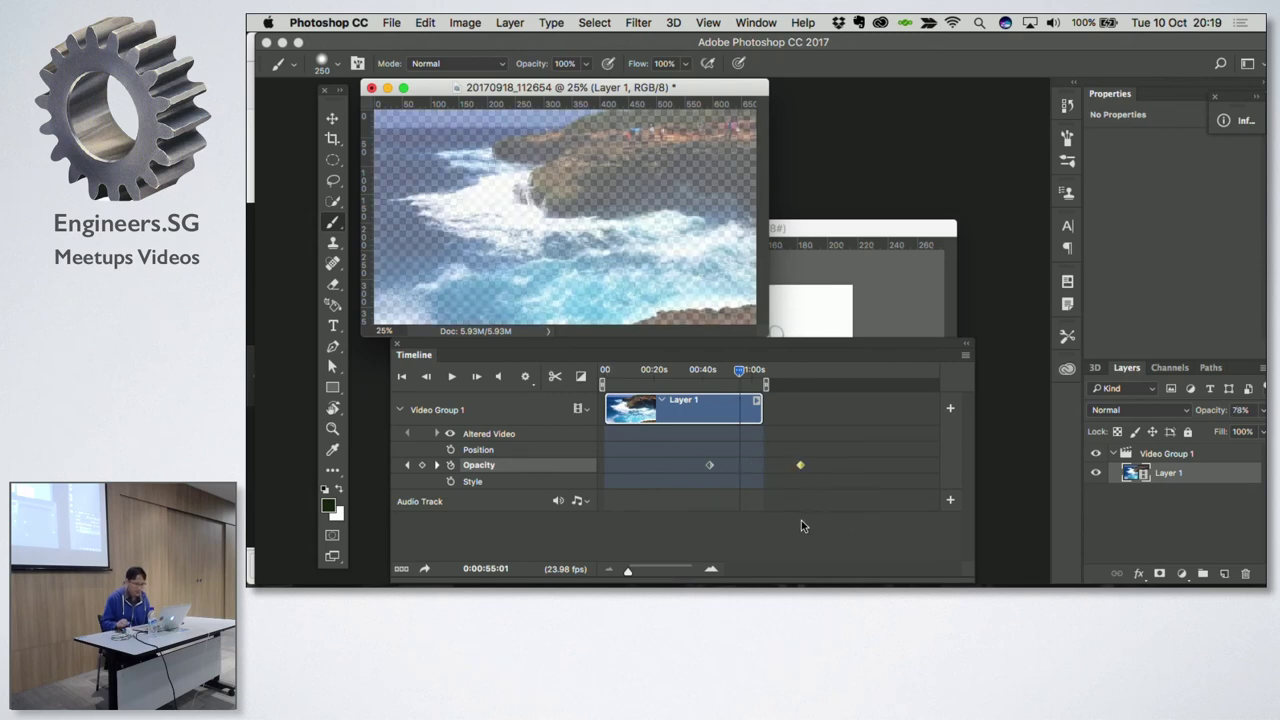
{"action": "key", "text": "Delete"}
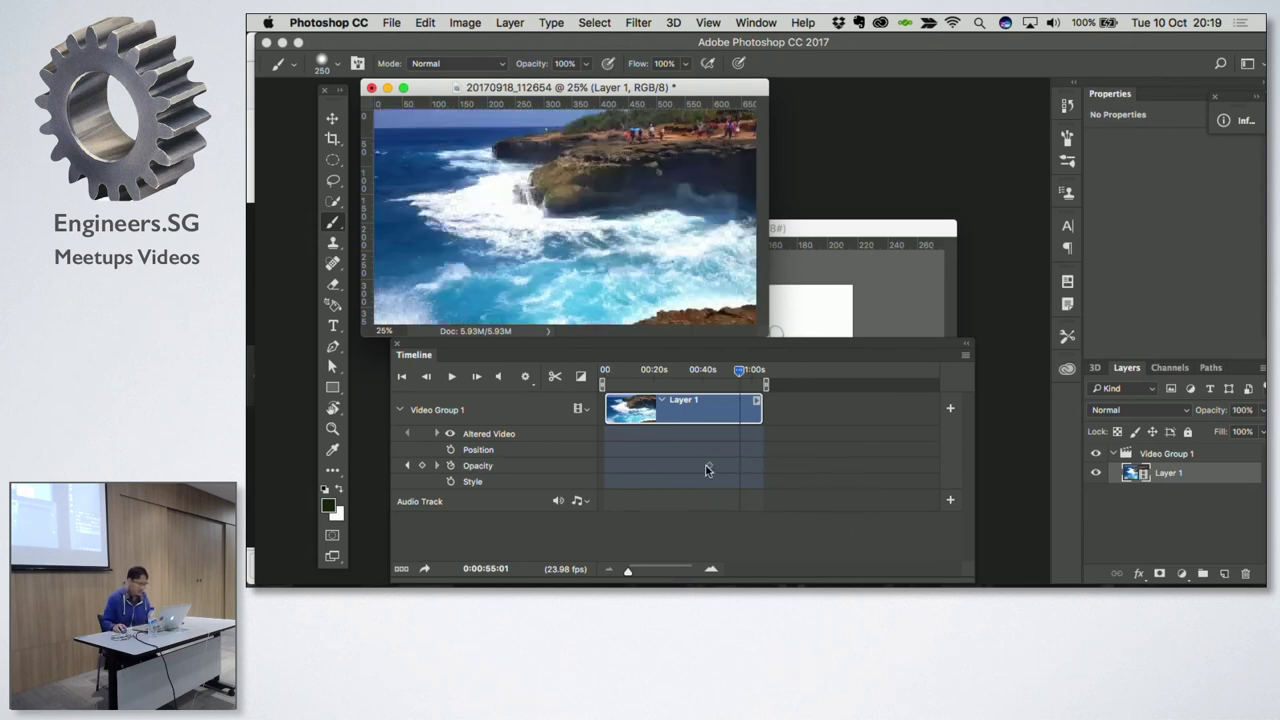
{"action": "left_click", "coordinate": [707, 465]}
{"action": "key", "text": "Delete"}
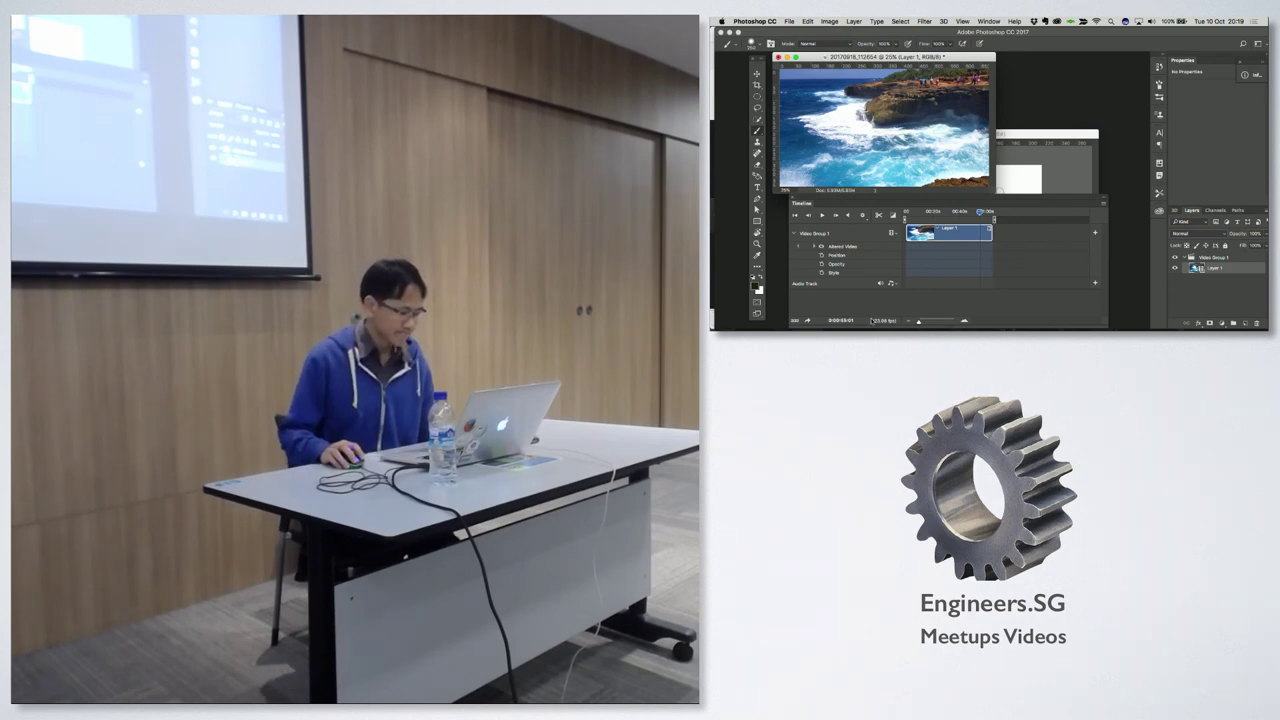
{"action": "mouse_move", "coordinate": [727, 101]}
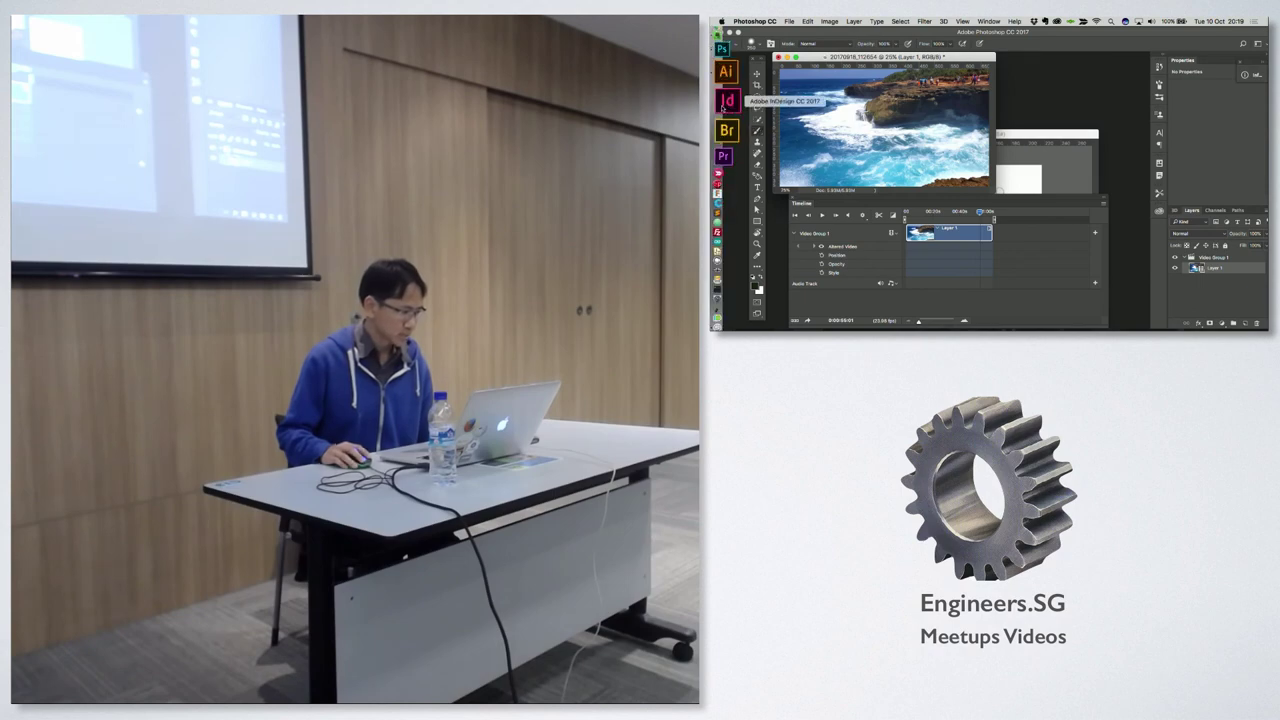
Step: In Chrome, go to the Adobe website by typing 'adobe.com' in the address bar
{"action": "left_click", "coordinate": [727, 67]}
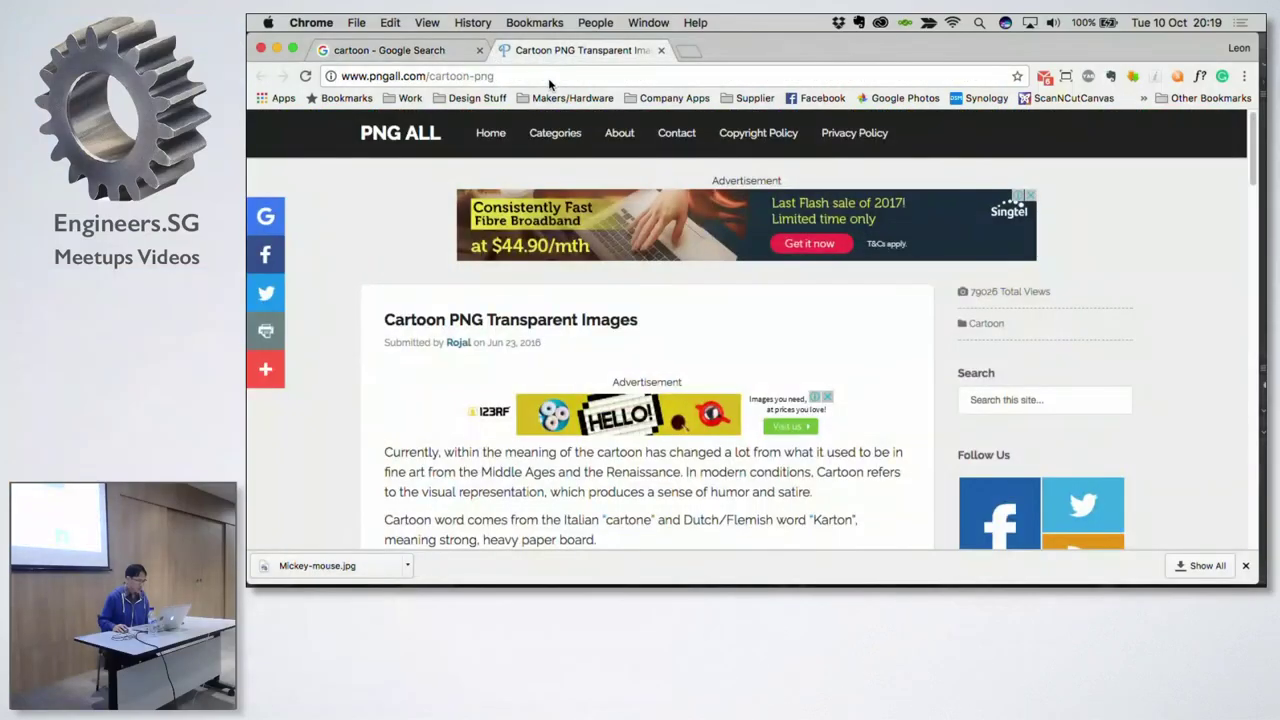
{"action": "left_click", "coordinate": [549, 80]}
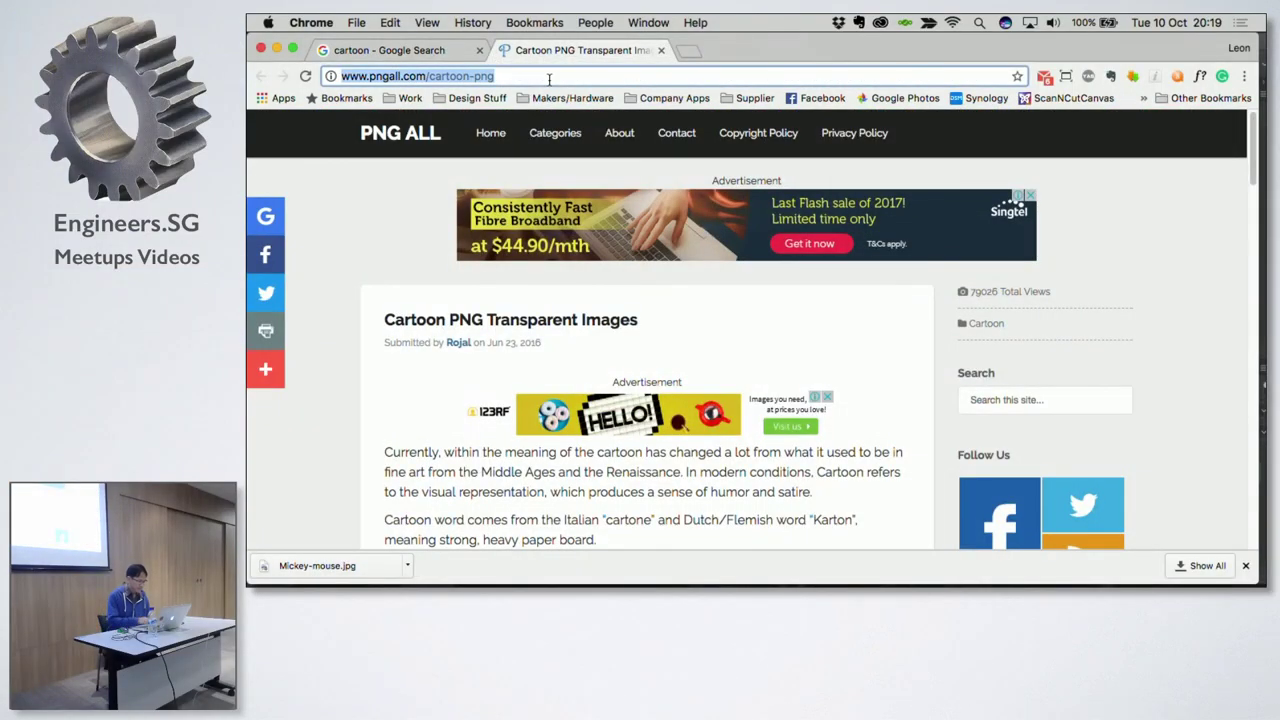
{"action": "type", "text": "adobe.com"}
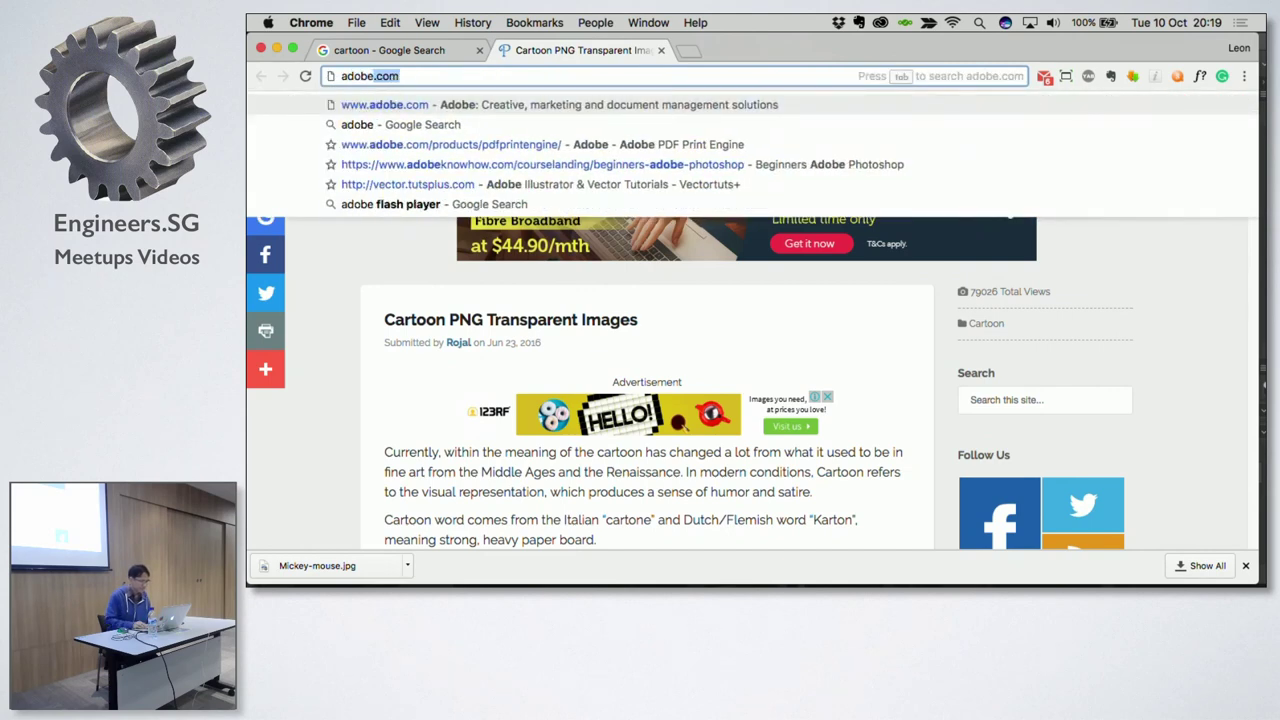
{"action": "key", "text": "Return"}
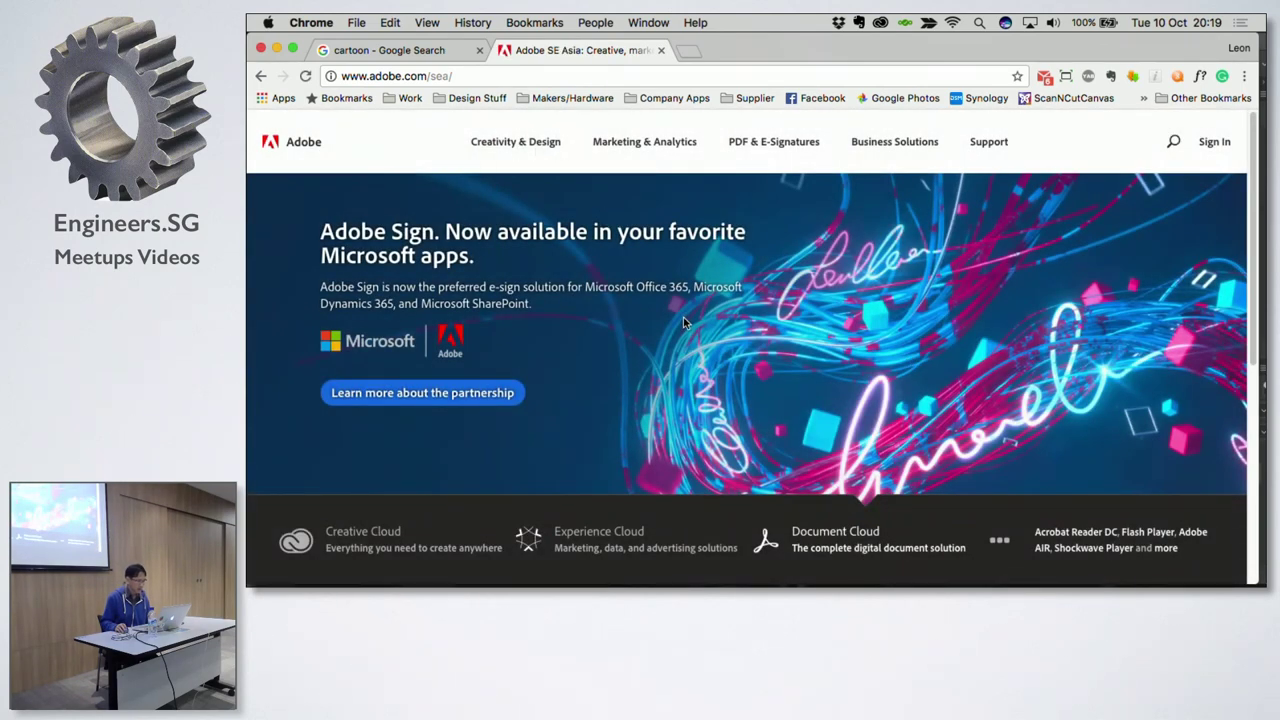
Step: Open the Photoshop page from Creativity & Design and follow its Buy now link
{"action": "left_click", "coordinate": [512, 148]}
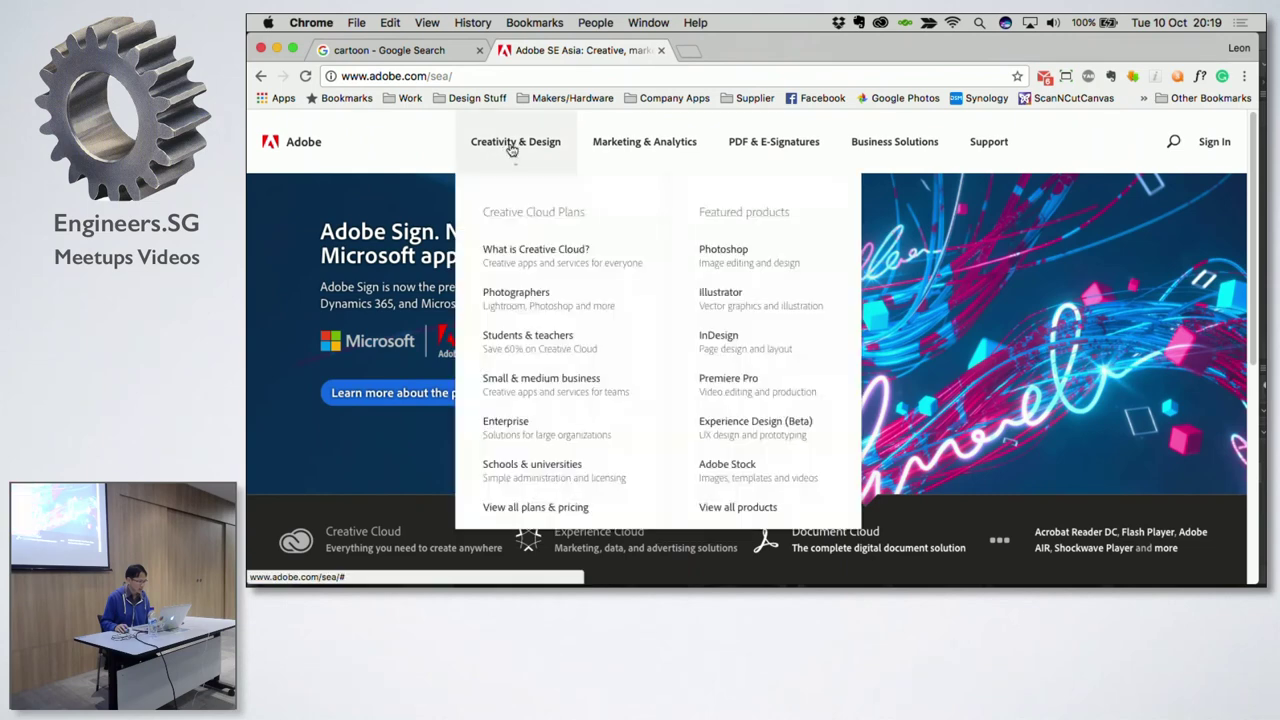
{"action": "left_click", "coordinate": [733, 257]}
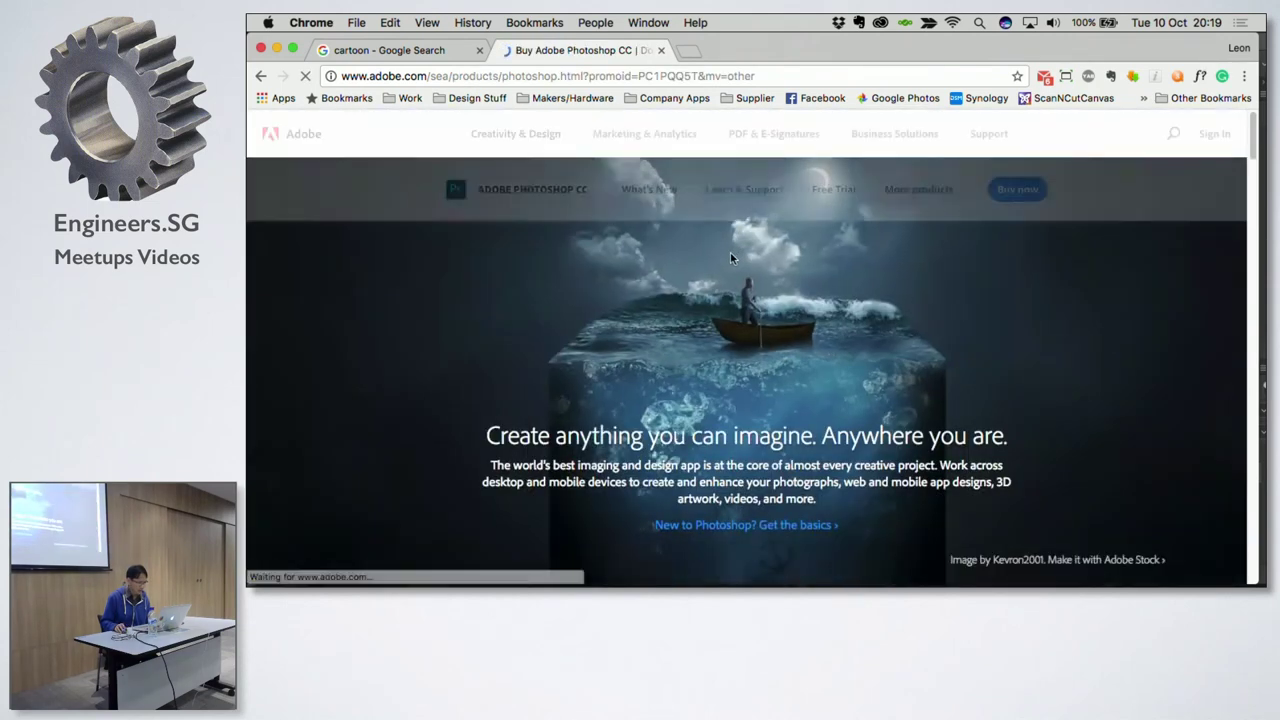
{"action": "scroll", "coordinate": [731, 255], "scroll_direction": "down", "scroll_amount": 2}
{"action": "scroll", "coordinate": [715, 265], "scroll_direction": "down", "scroll_amount": 2}
{"action": "scroll", "coordinate": [700, 277], "scroll_direction": "down", "scroll_amount": 3}
{"action": "scroll", "coordinate": [700, 277], "scroll_direction": "down", "scroll_amount": 3}
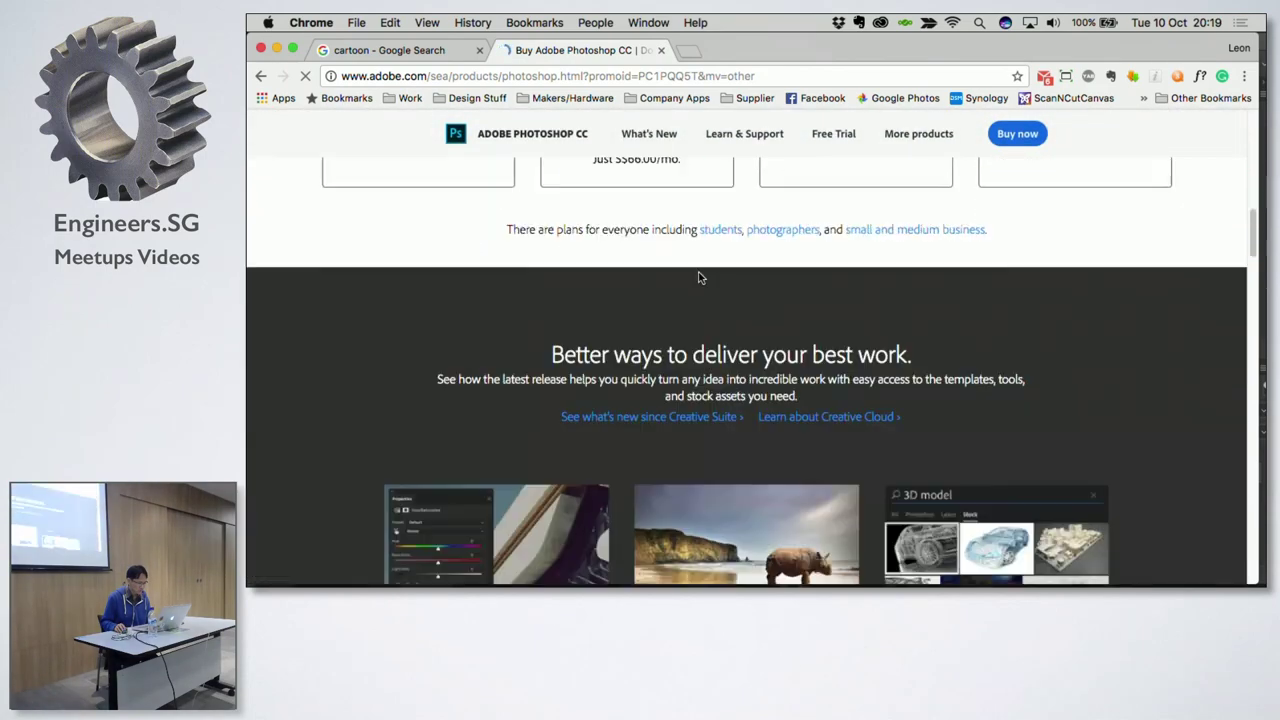
{"action": "scroll", "coordinate": [698, 272], "scroll_direction": "down", "scroll_amount": 3}
{"action": "scroll", "coordinate": [697, 273], "scroll_direction": "down", "scroll_amount": 3}
{"action": "scroll", "coordinate": [698, 273], "scroll_direction": "down", "scroll_amount": 5}
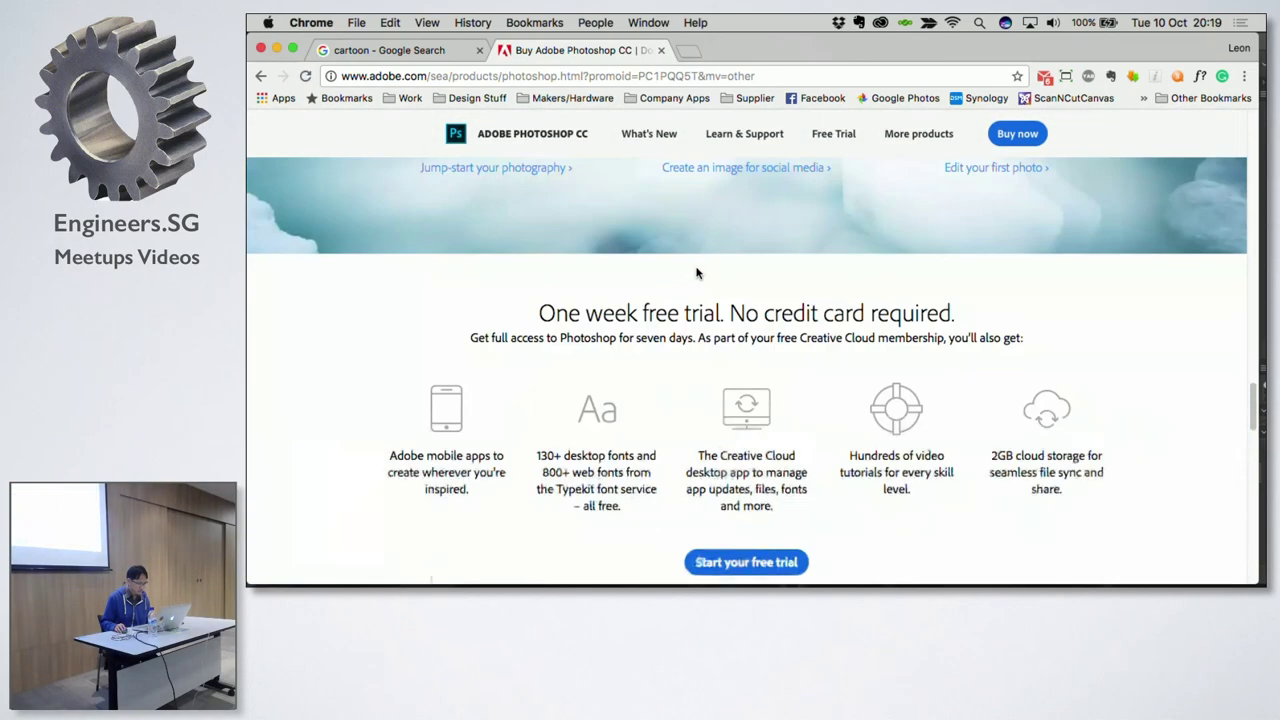
{"action": "scroll", "coordinate": [698, 273], "scroll_direction": "down", "scroll_amount": 2}
{"action": "scroll", "coordinate": [698, 272], "scroll_direction": "down", "scroll_amount": 2}
{"action": "scroll", "coordinate": [698, 271], "scroll_direction": "down", "scroll_amount": 3}
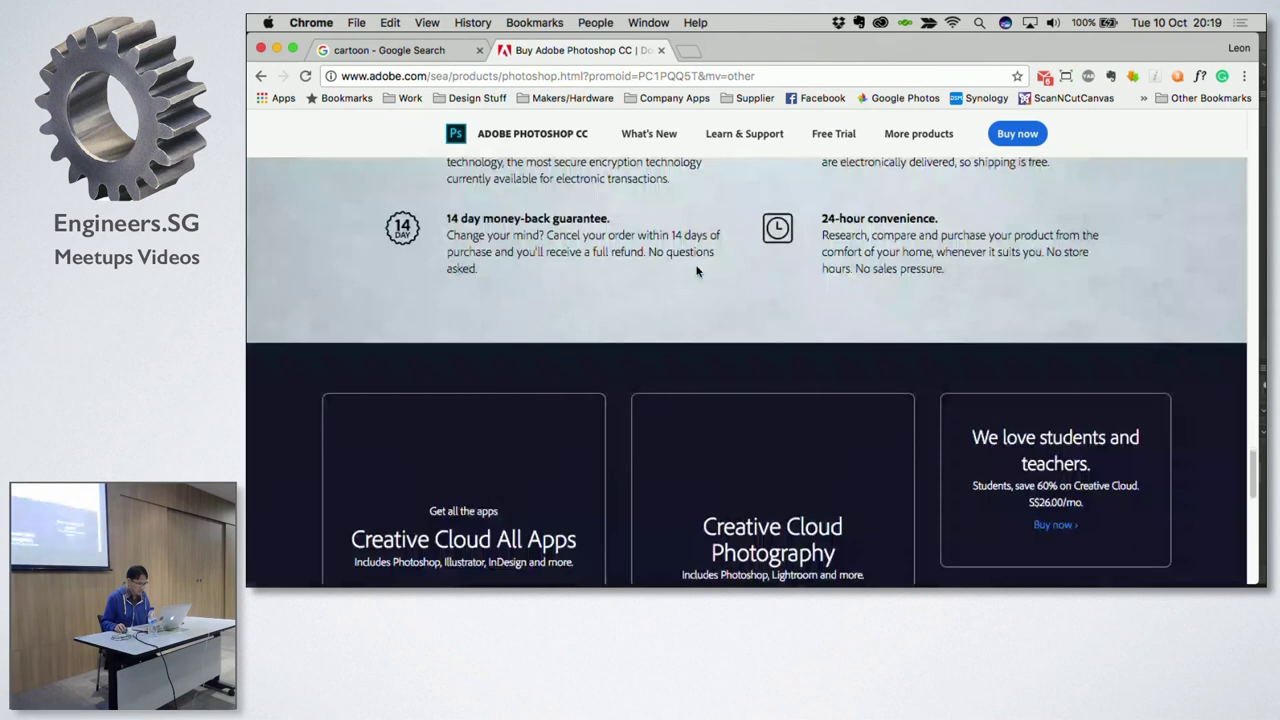
{"action": "scroll", "coordinate": [697, 270], "scroll_direction": "down", "scroll_amount": 3}
{"action": "scroll", "coordinate": [697, 270], "scroll_direction": "up", "scroll_amount": 1}
{"action": "scroll", "coordinate": [697, 270], "scroll_direction": "up", "scroll_amount": 1}
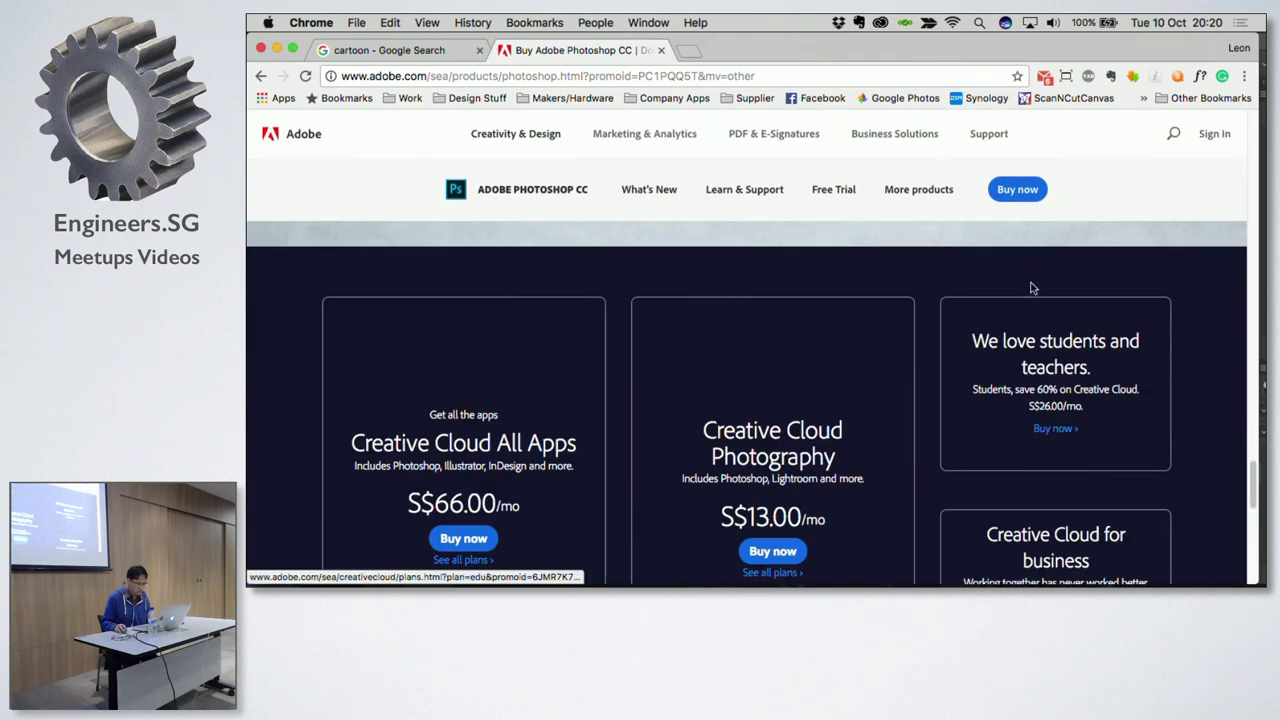
{"action": "left_click", "coordinate": [1017, 192]}
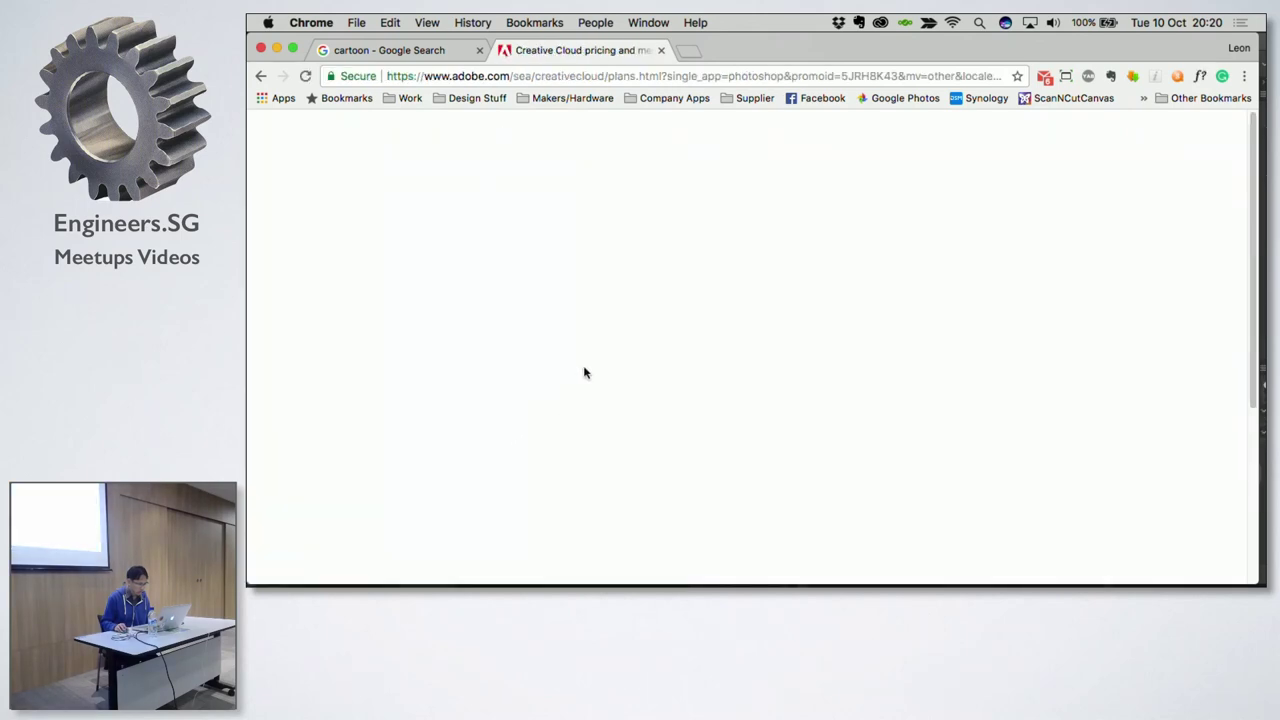
Step: Switch Photography and Single App (Photoshop) plans to annual prepaid billing
{"action": "scroll", "coordinate": [587, 369], "scroll_direction": "down", "scroll_amount": 2}
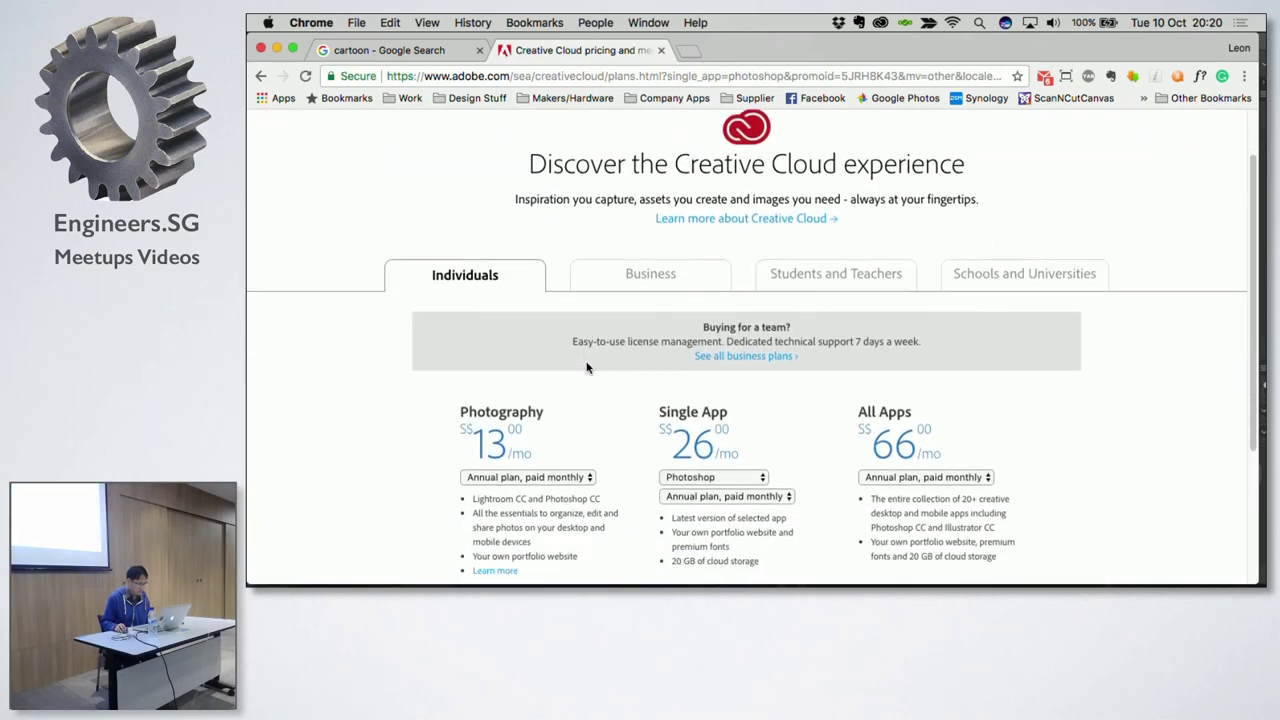
{"action": "scroll", "coordinate": [587, 369], "scroll_direction": "down", "scroll_amount": 2}
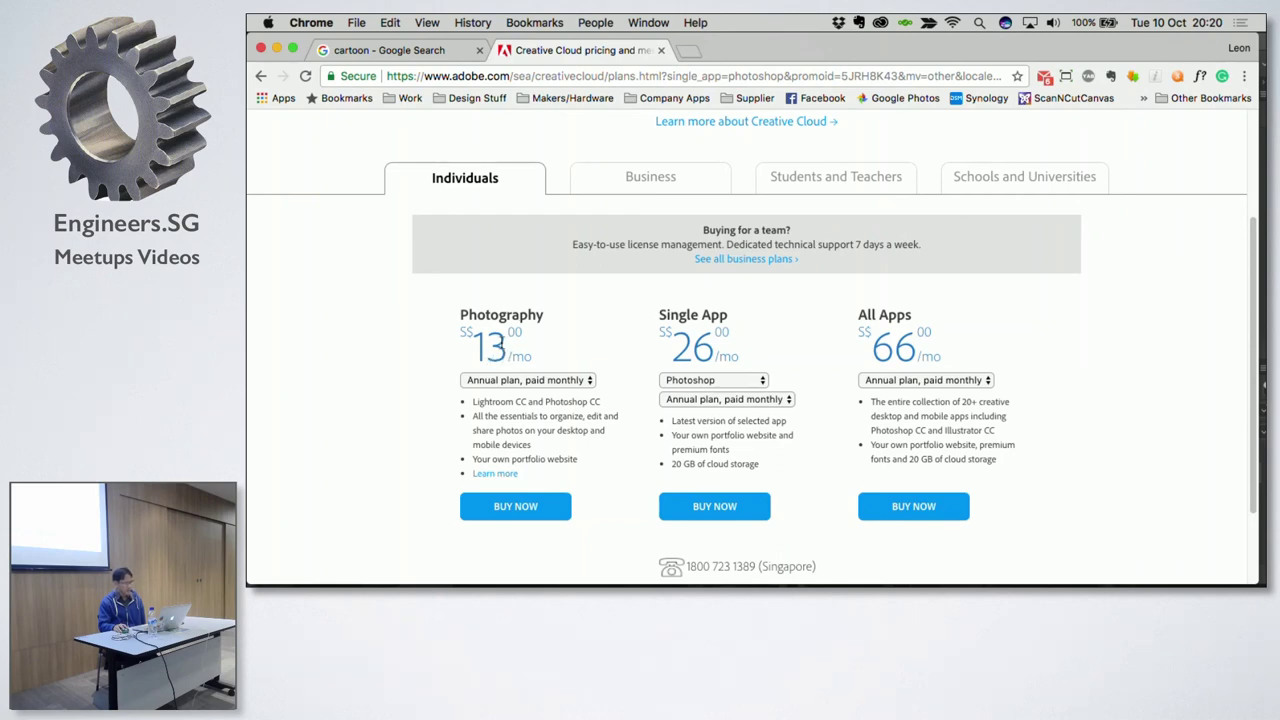
{"action": "left_click", "coordinate": [543, 385]}
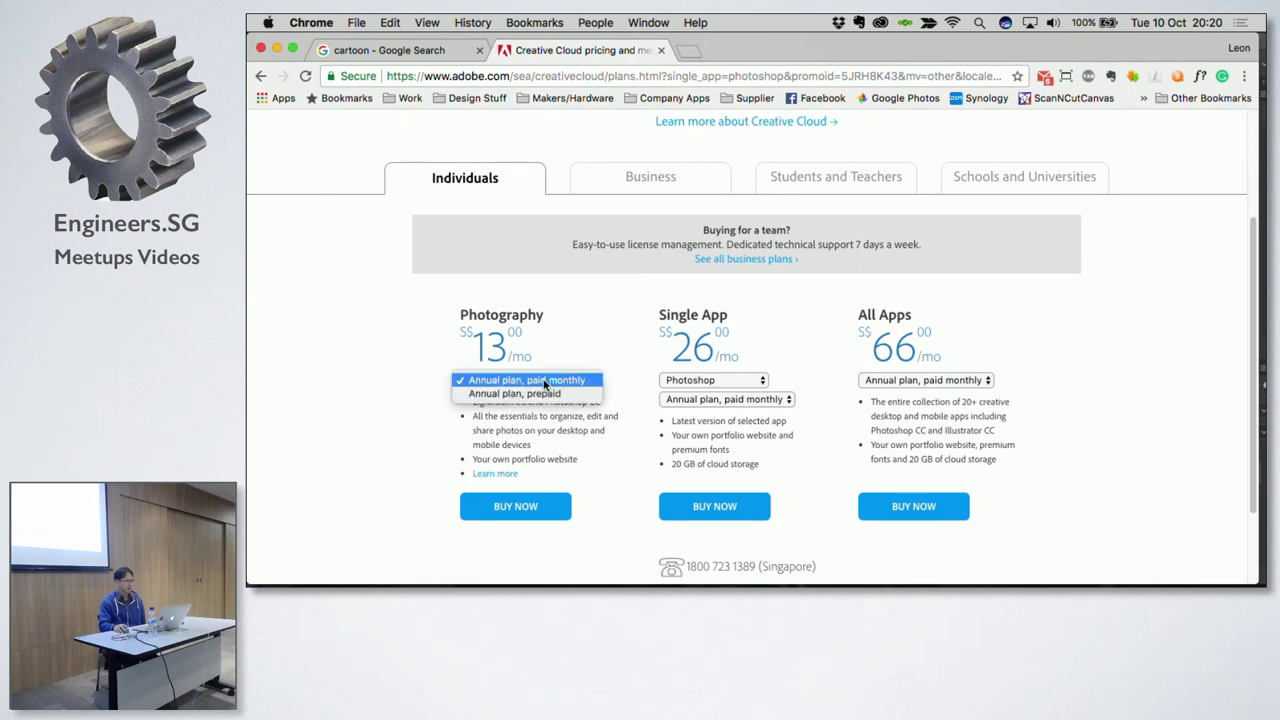
{"action": "left_click", "coordinate": [545, 394]}
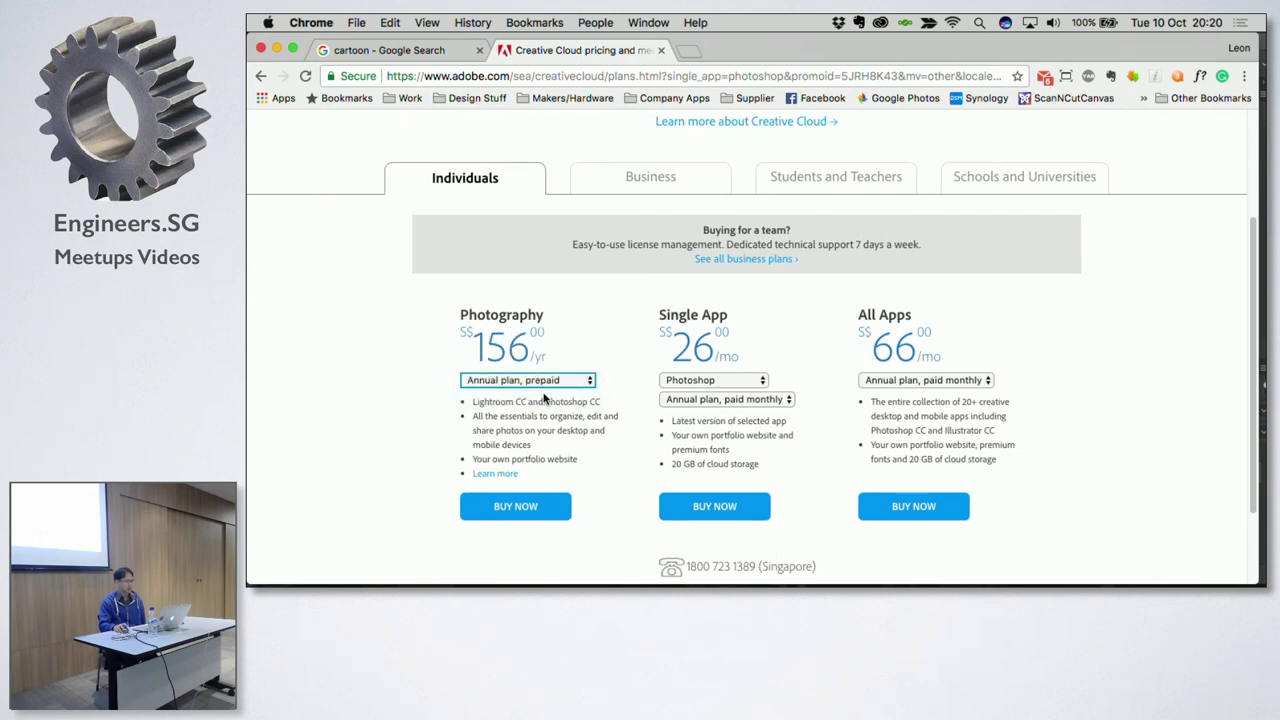
{"action": "left_click", "coordinate": [548, 383]}
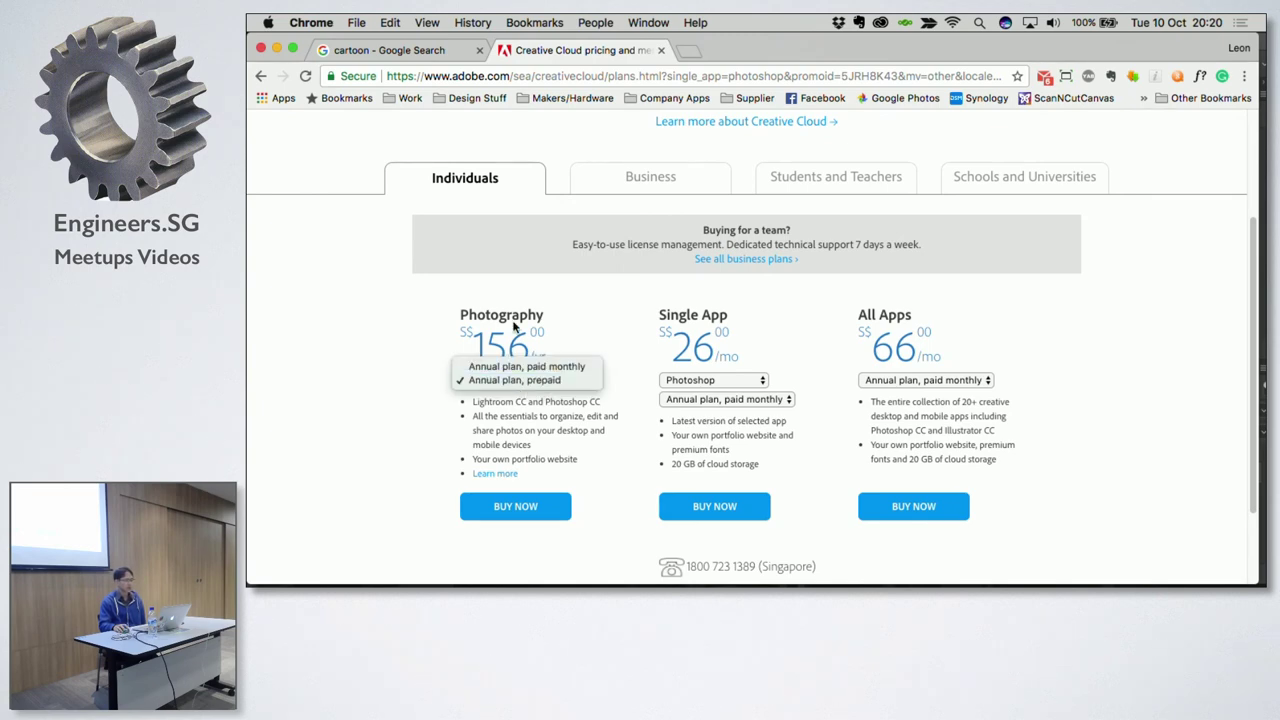
{"action": "left_click", "coordinate": [713, 427]}
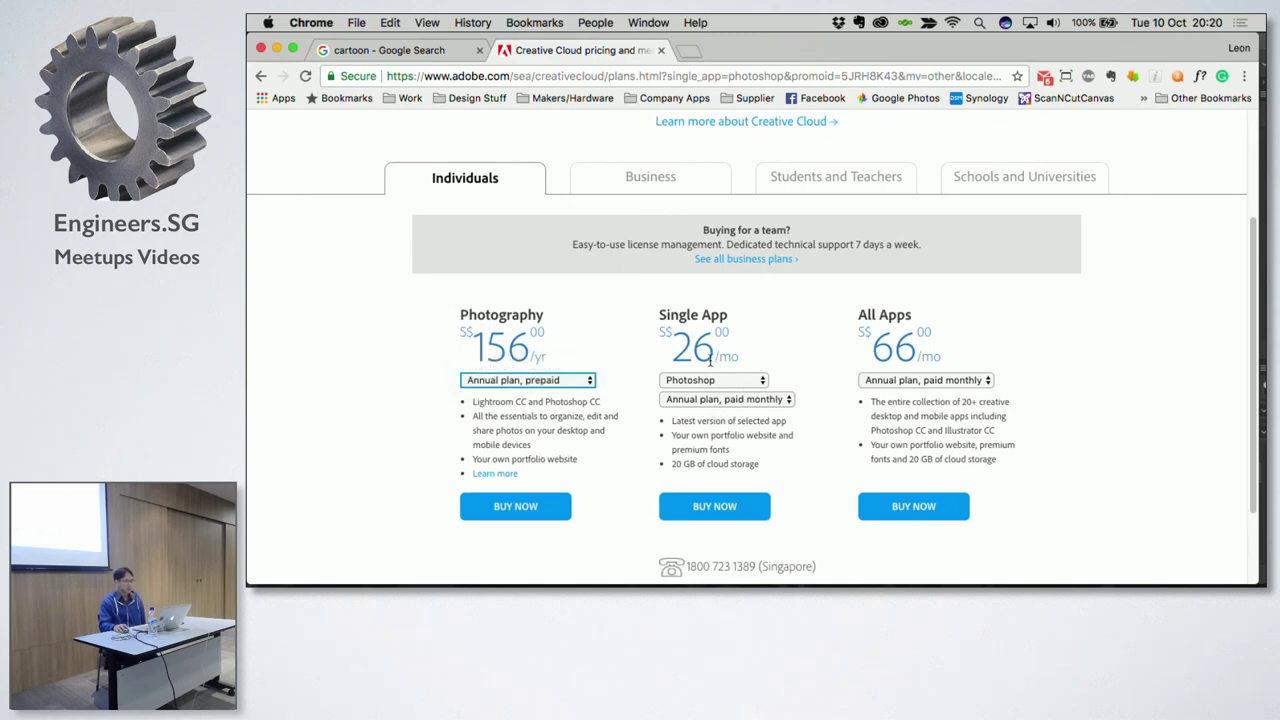
{"action": "left_click", "coordinate": [716, 398]}
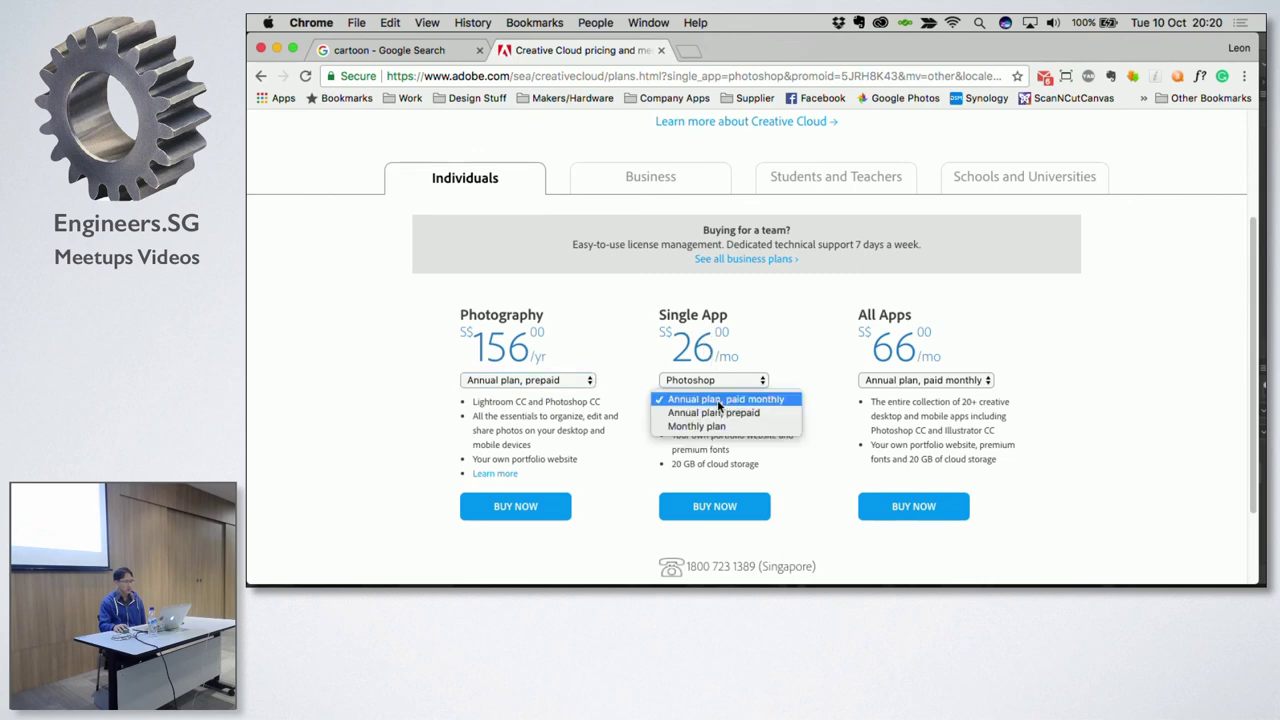
{"action": "left_click", "coordinate": [713, 413]}
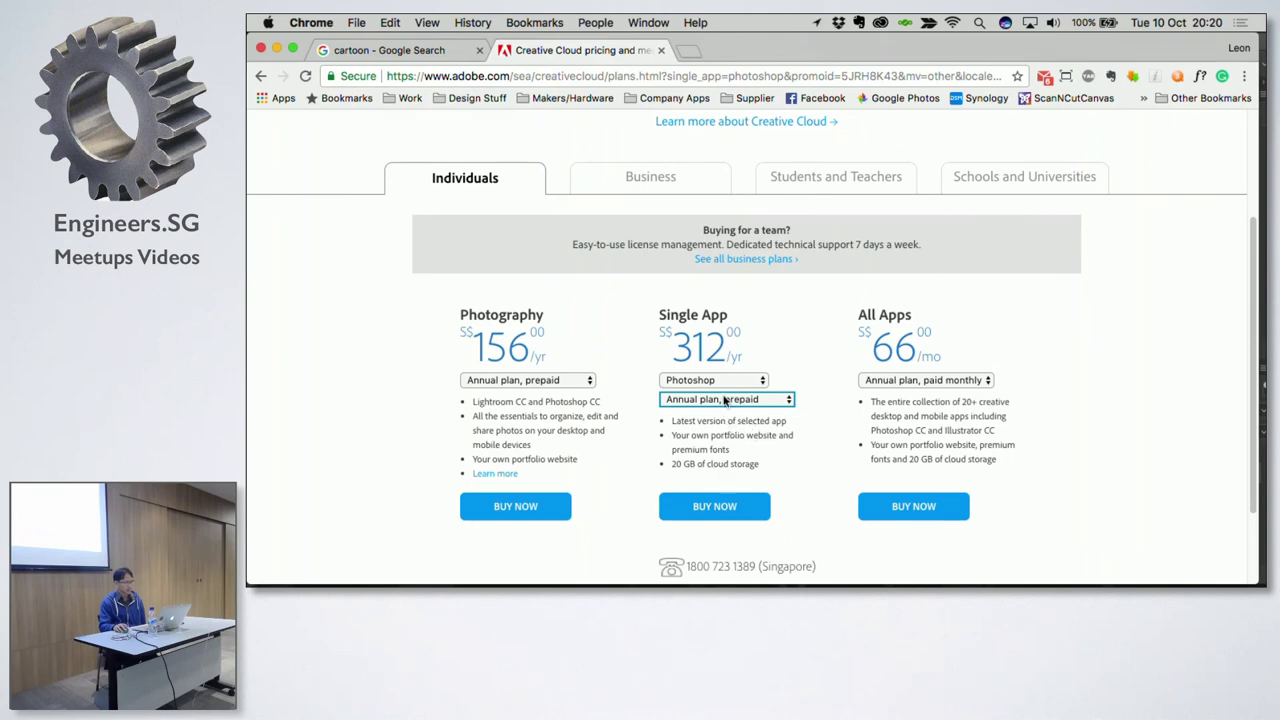
{"action": "left_click", "coordinate": [726, 385]}
{"action": "left_click", "coordinate": [725, 382]}
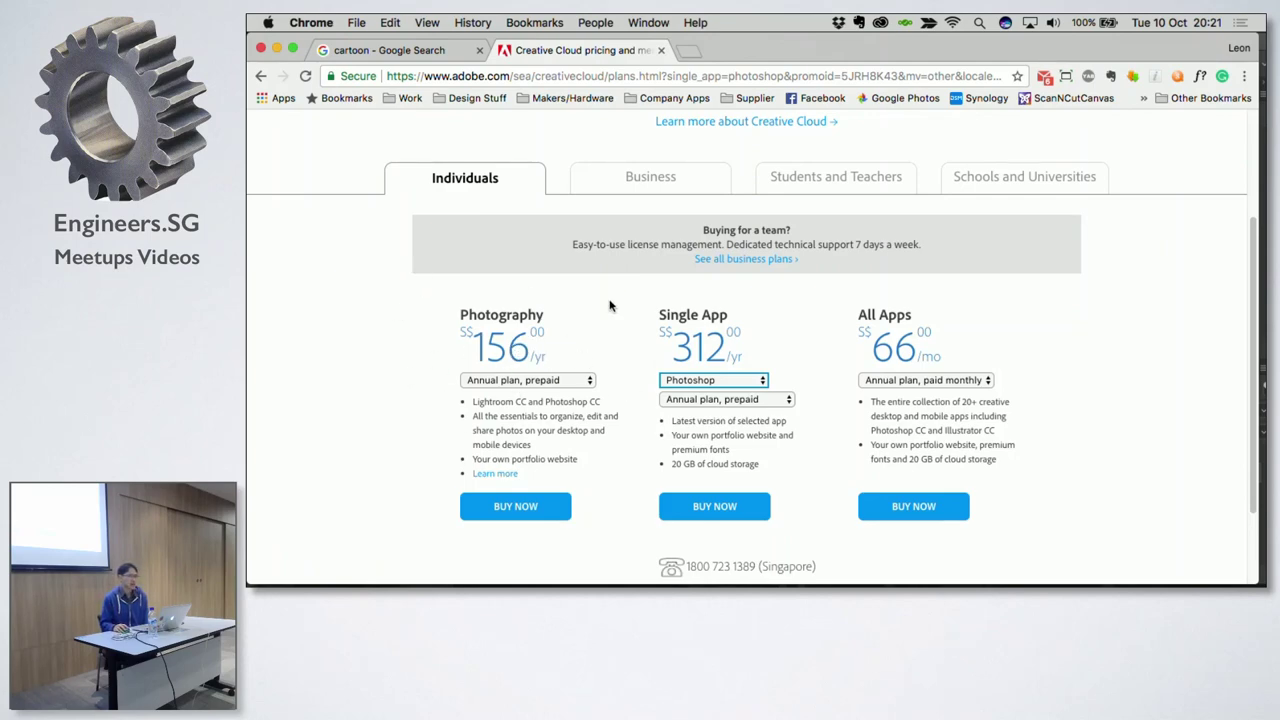
Step: Recheck Photography on annual prepaid and switch All Apps to annual prepaid, S$792/yr
{"action": "left_click", "coordinate": [527, 384]}
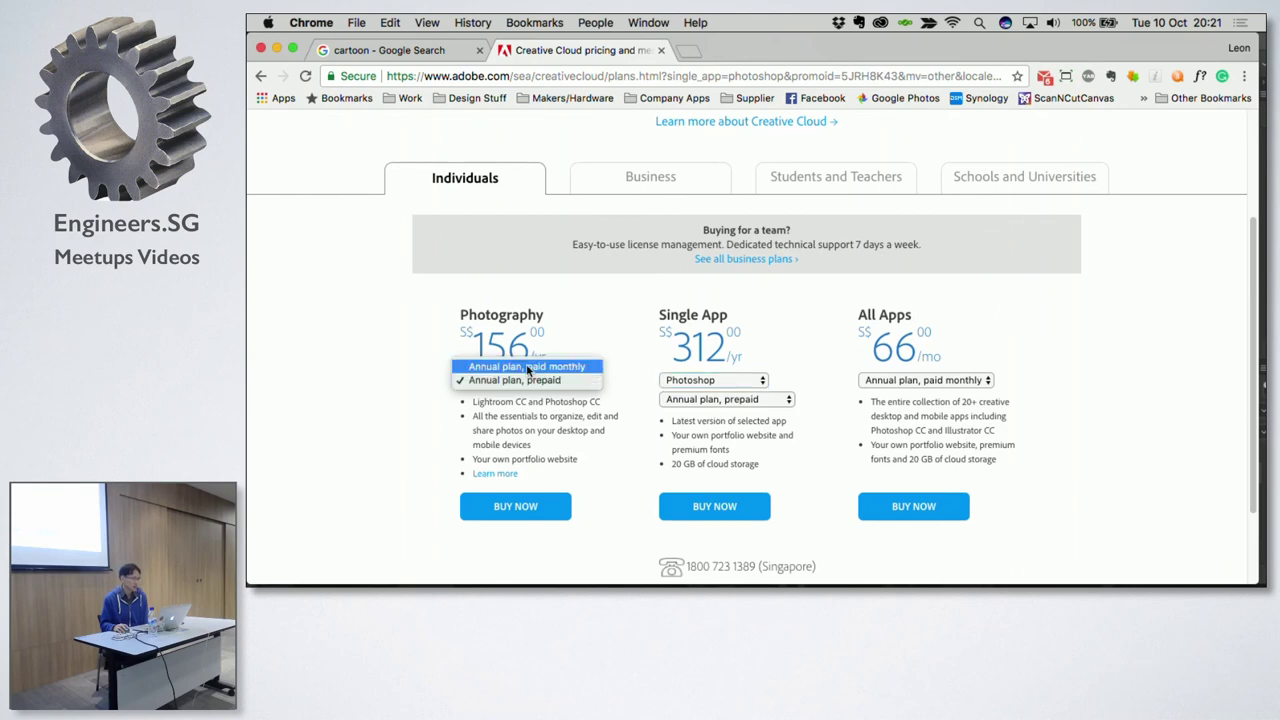
{"action": "left_click", "coordinate": [529, 367]}
{"action": "left_click", "coordinate": [507, 378]}
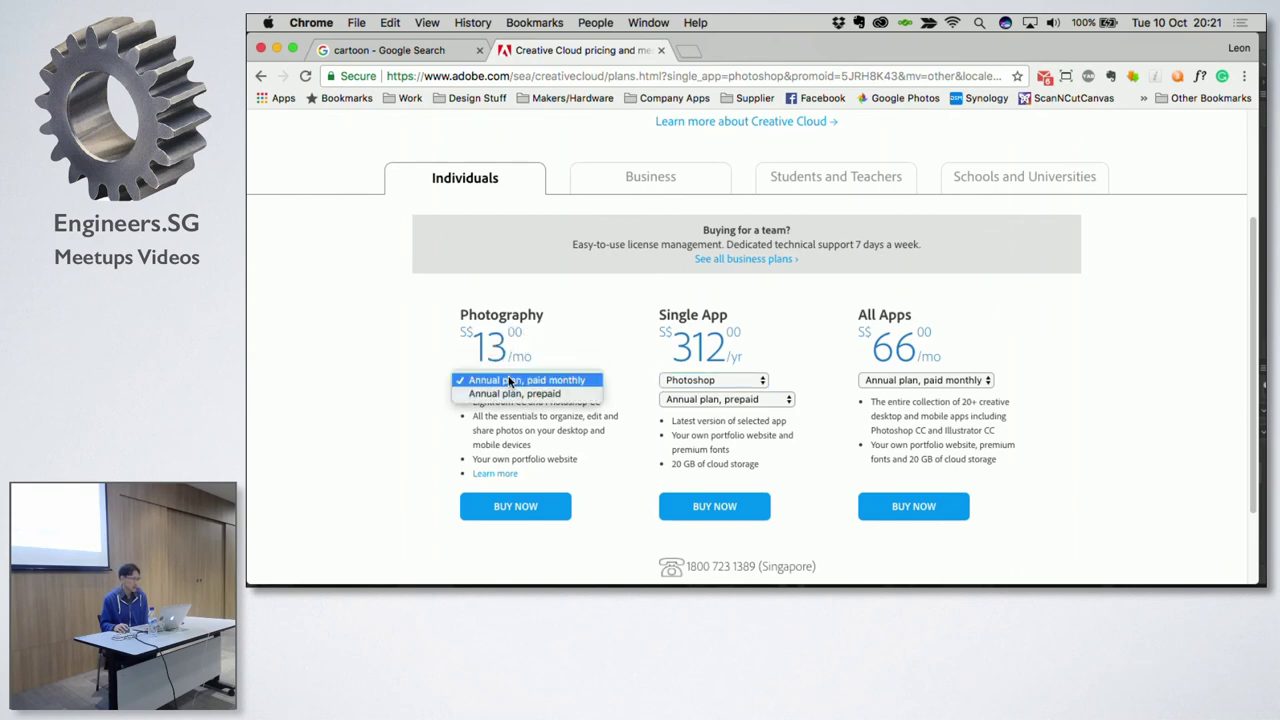
{"action": "left_click", "coordinate": [516, 397]}
{"action": "left_click", "coordinate": [914, 384]}
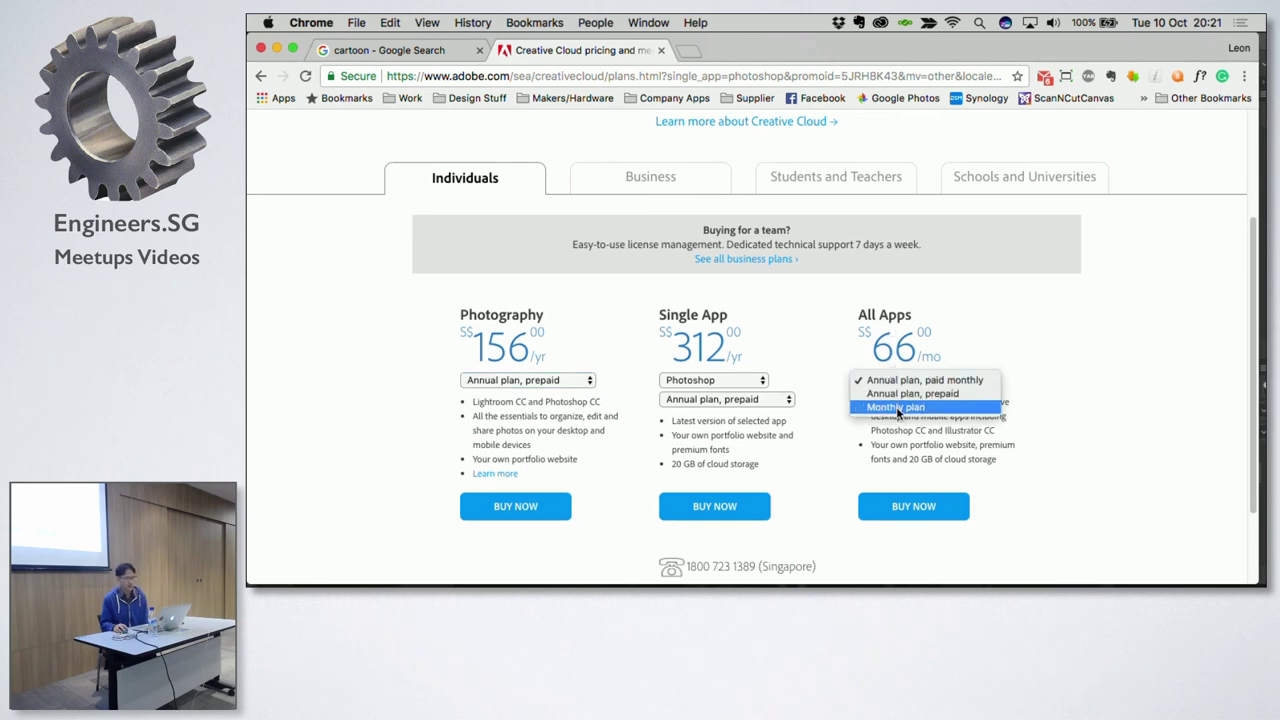
{"action": "left_click", "coordinate": [910, 394]}
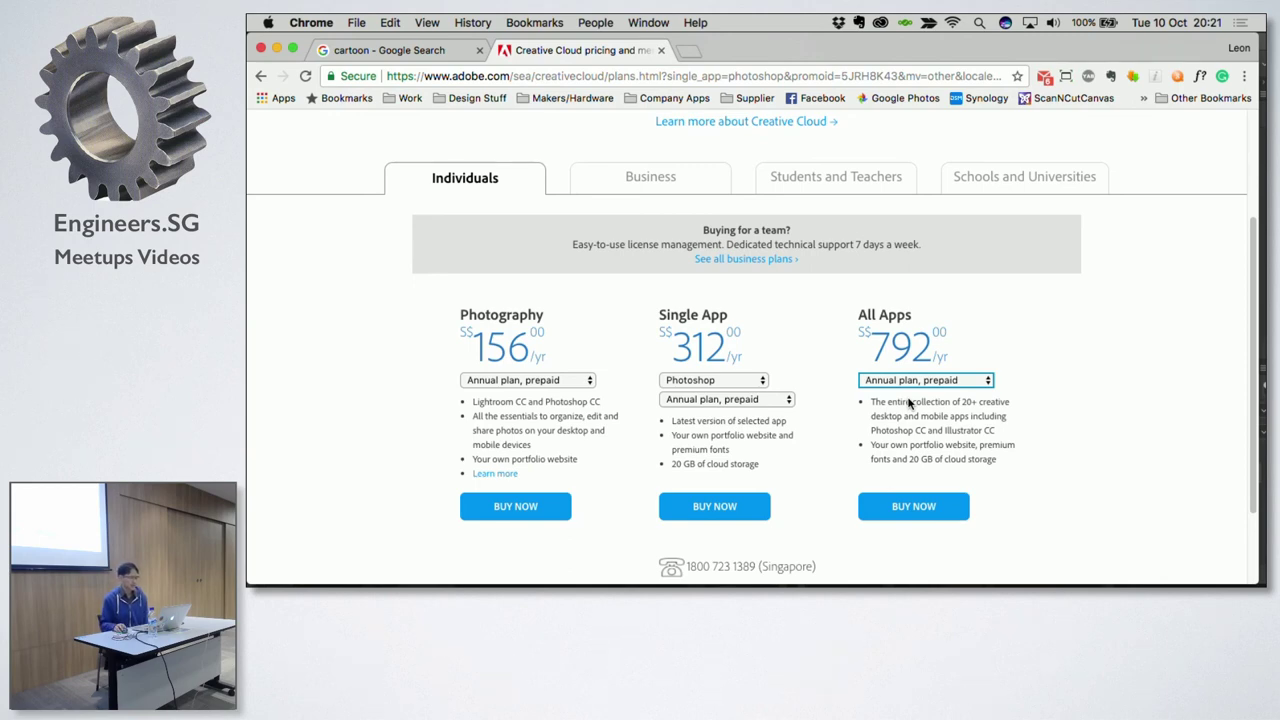
{"action": "scroll", "coordinate": [907, 404], "scroll_direction": "down", "scroll_amount": 2}
{"action": "scroll", "coordinate": [907, 404], "scroll_direction": "up", "scroll_amount": 3}
{"action": "scroll", "coordinate": [907, 404], "scroll_direction": "up", "scroll_amount": 2}
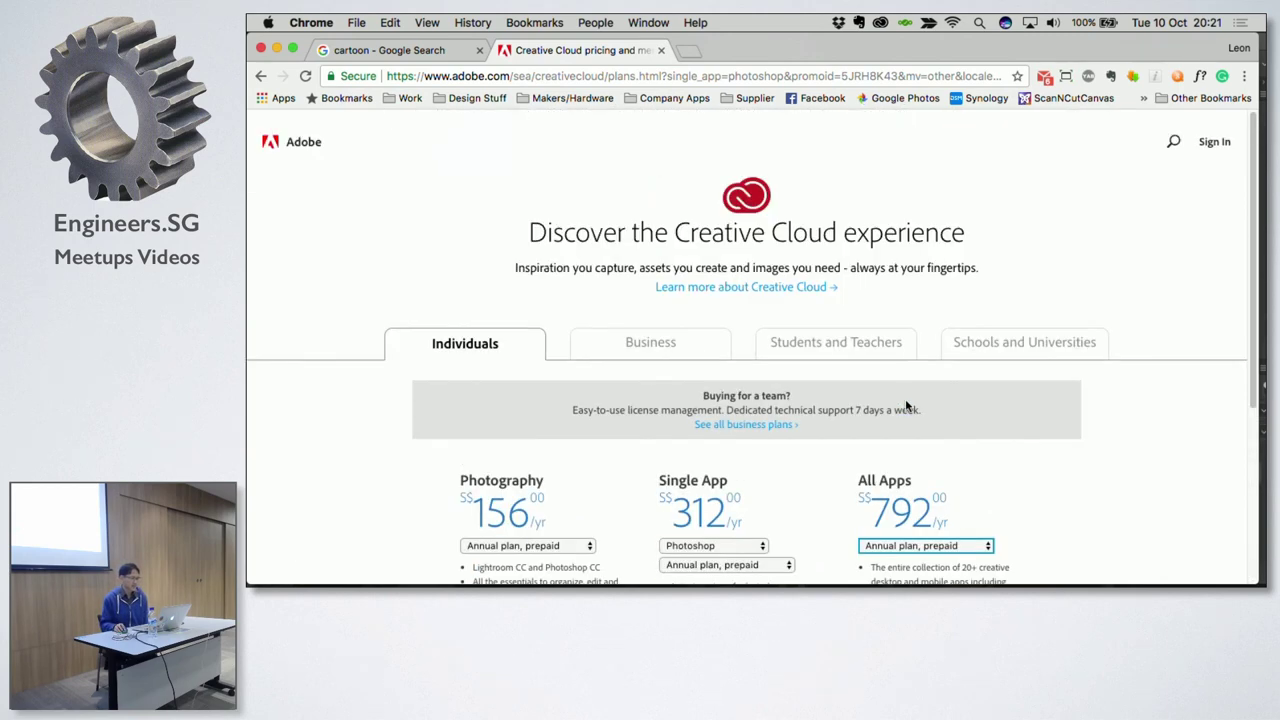
{"action": "scroll", "coordinate": [907, 404], "scroll_direction": "down", "scroll_amount": 3}
{"action": "scroll", "coordinate": [907, 404], "scroll_direction": "down", "scroll_amount": 3}
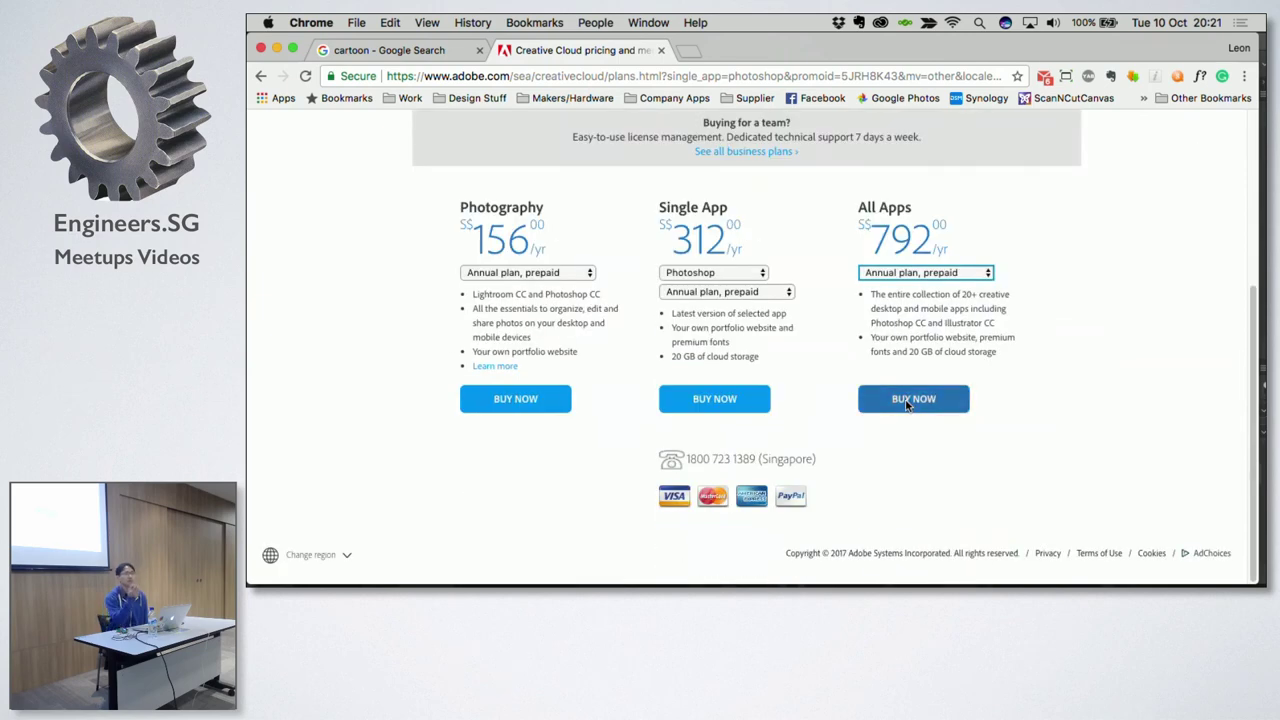
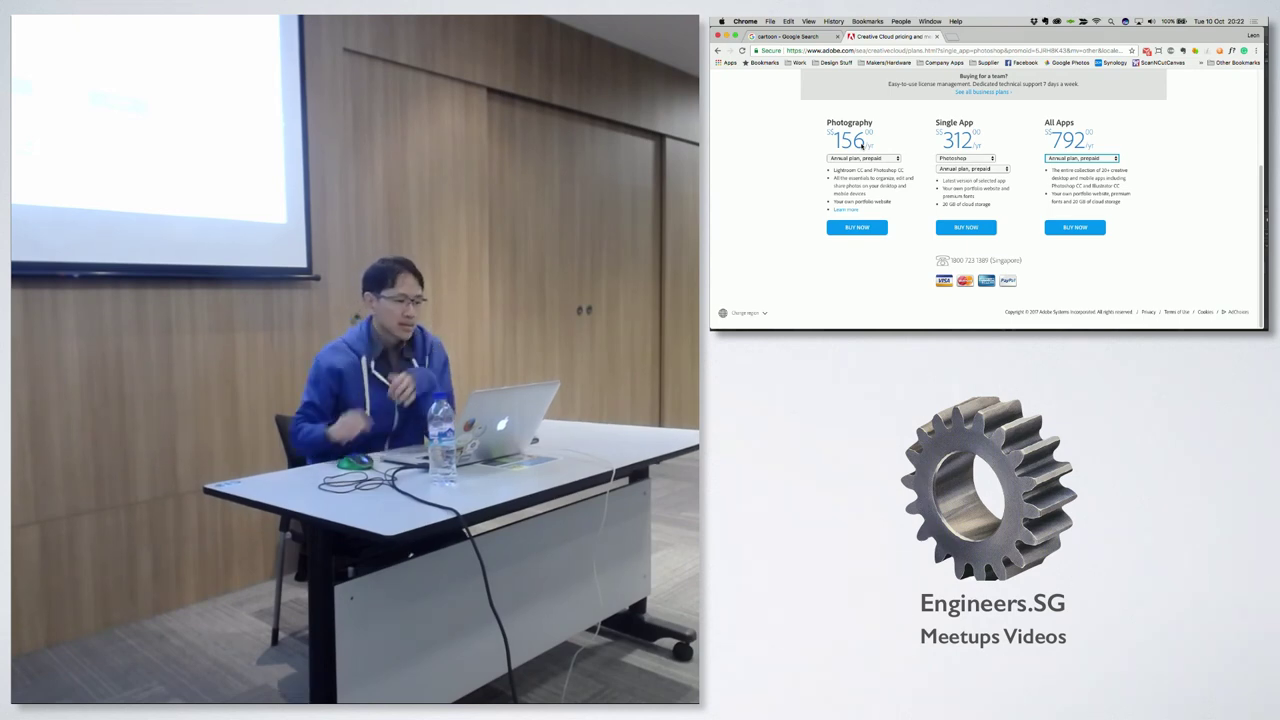
Step: Compare Students and Teachers pricing with Schools and Universities, checking the Photography plan's payment options
{"action": "scroll", "coordinate": [1054, 162], "scroll_direction": "up", "scroll_amount": 3}
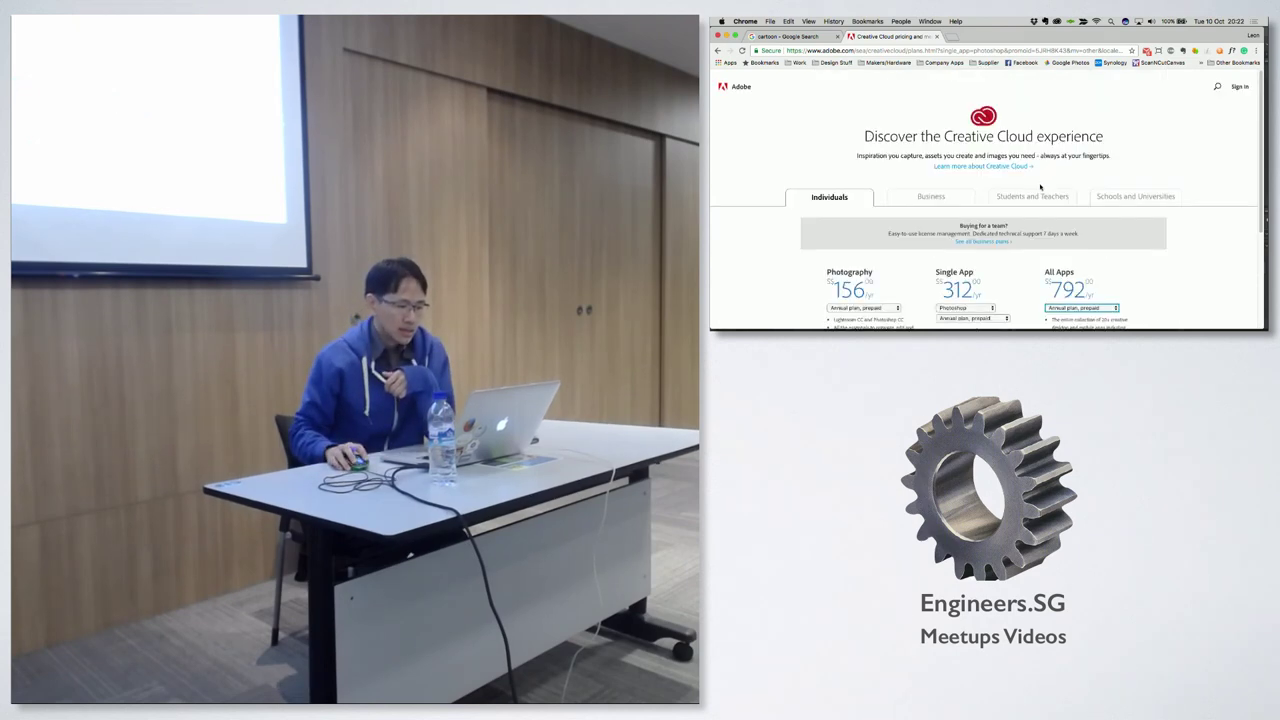
{"action": "left_click", "coordinate": [1032, 197]}
{"action": "scroll", "coordinate": [1027, 213], "scroll_direction": "down", "scroll_amount": 1}
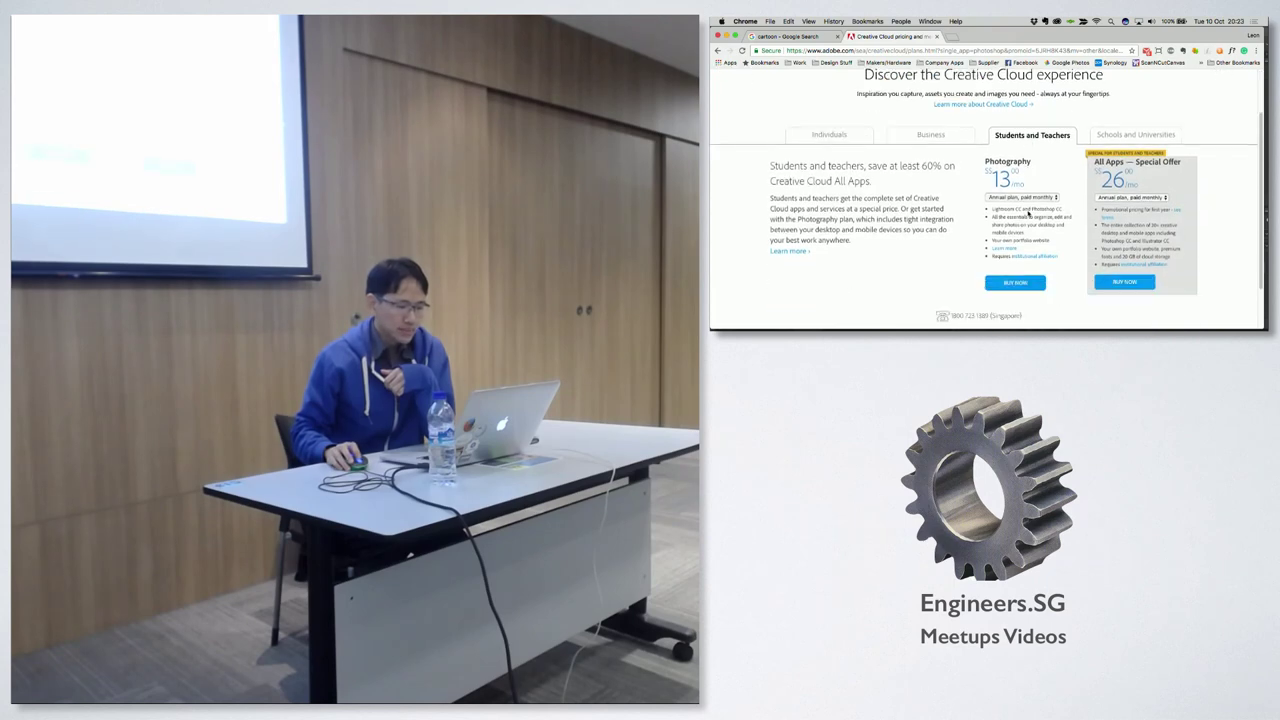
{"action": "left_click", "coordinate": [1022, 195]}
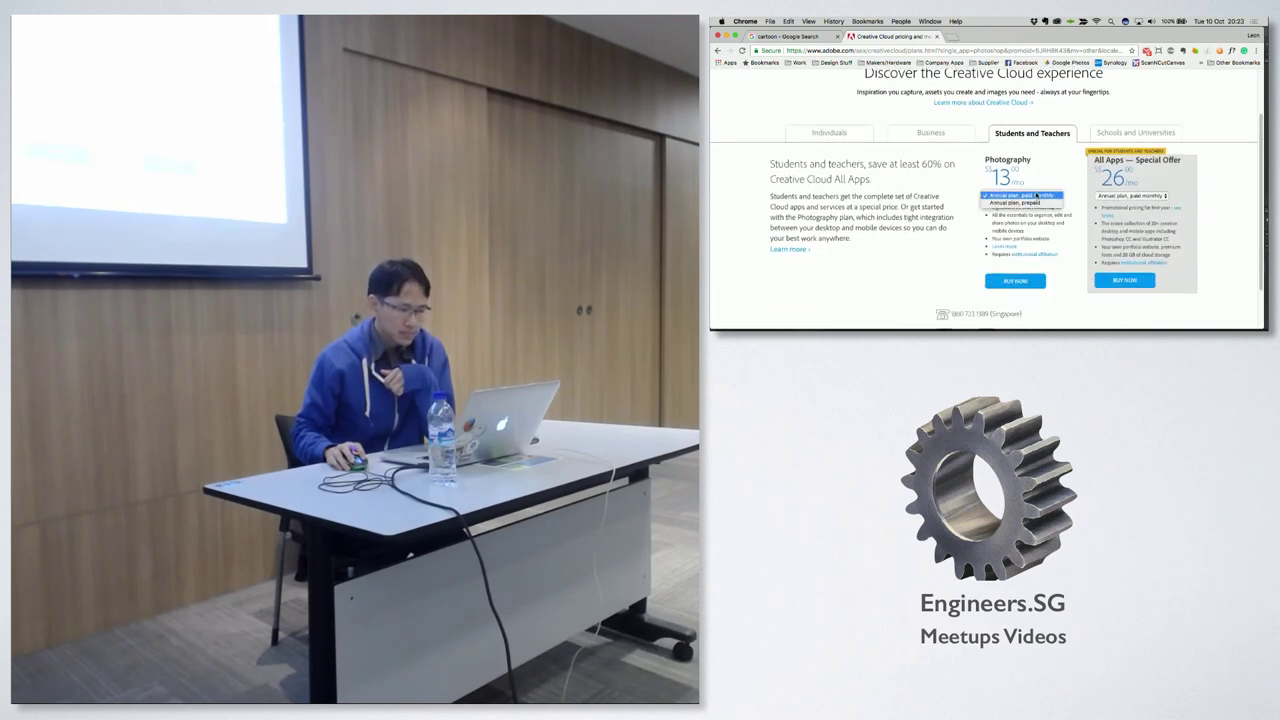
{"action": "left_click", "coordinate": [1125, 133]}
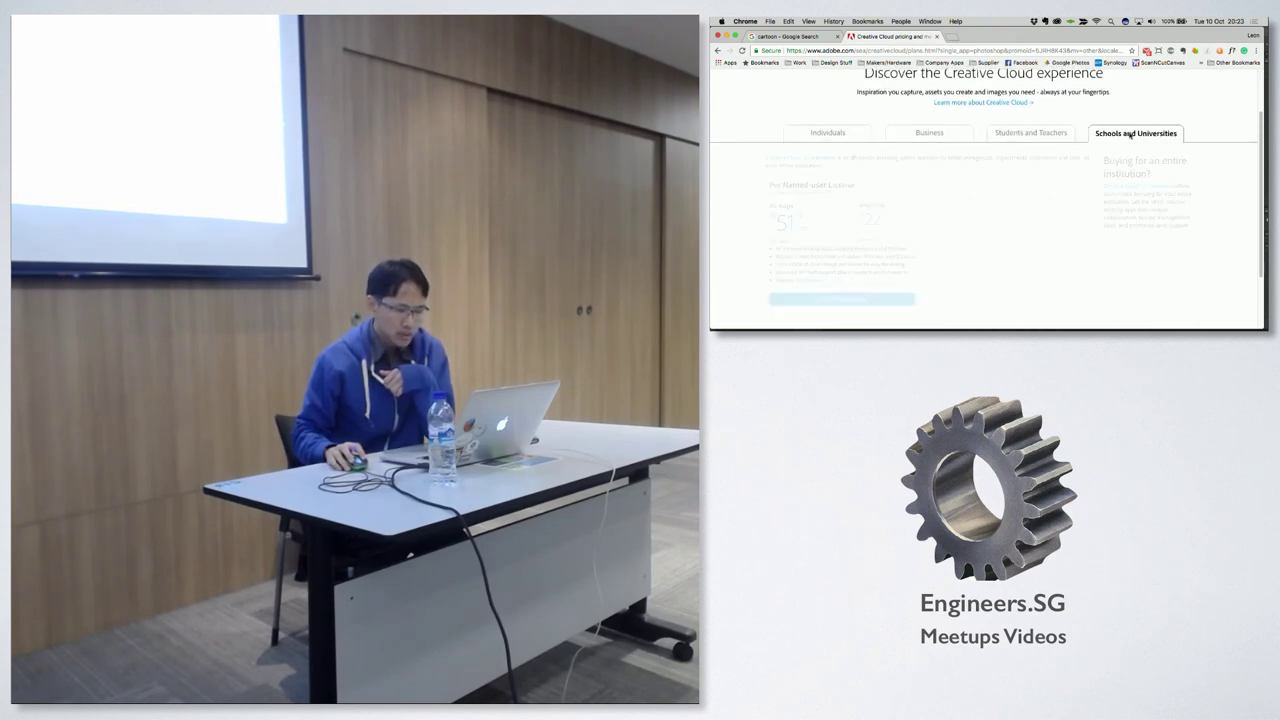
{"action": "left_click", "coordinate": [1057, 134]}
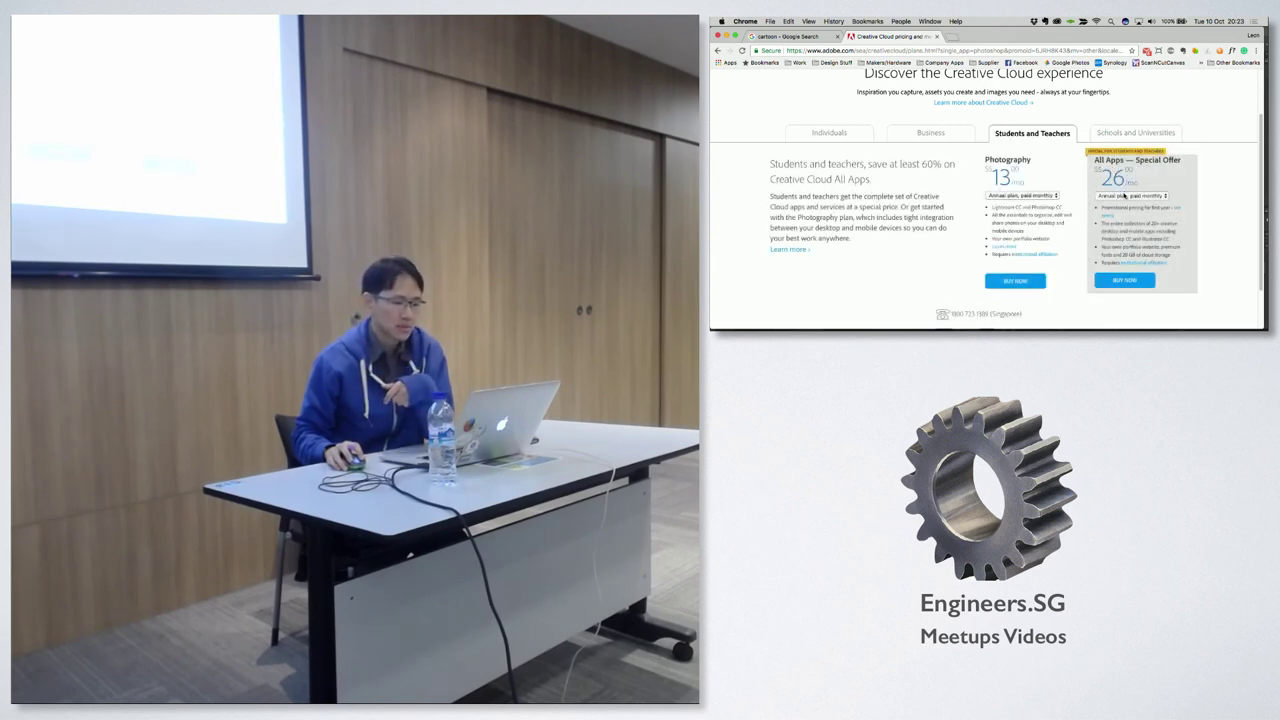
Step: Toggle the All Apps plan between annual paid monthly and annual prepaid pricing
{"action": "left_click", "coordinate": [1125, 196]}
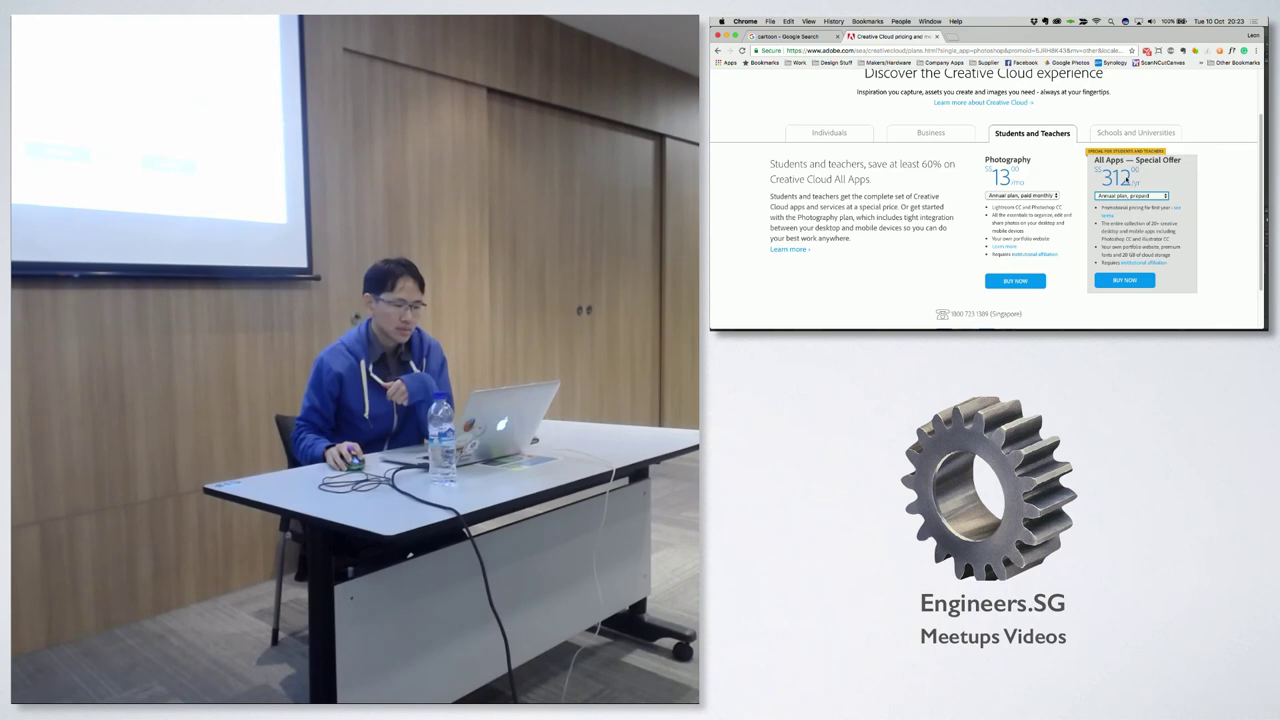
{"action": "left_click", "coordinate": [1127, 191]}
{"action": "left_click", "coordinate": [1128, 183]}
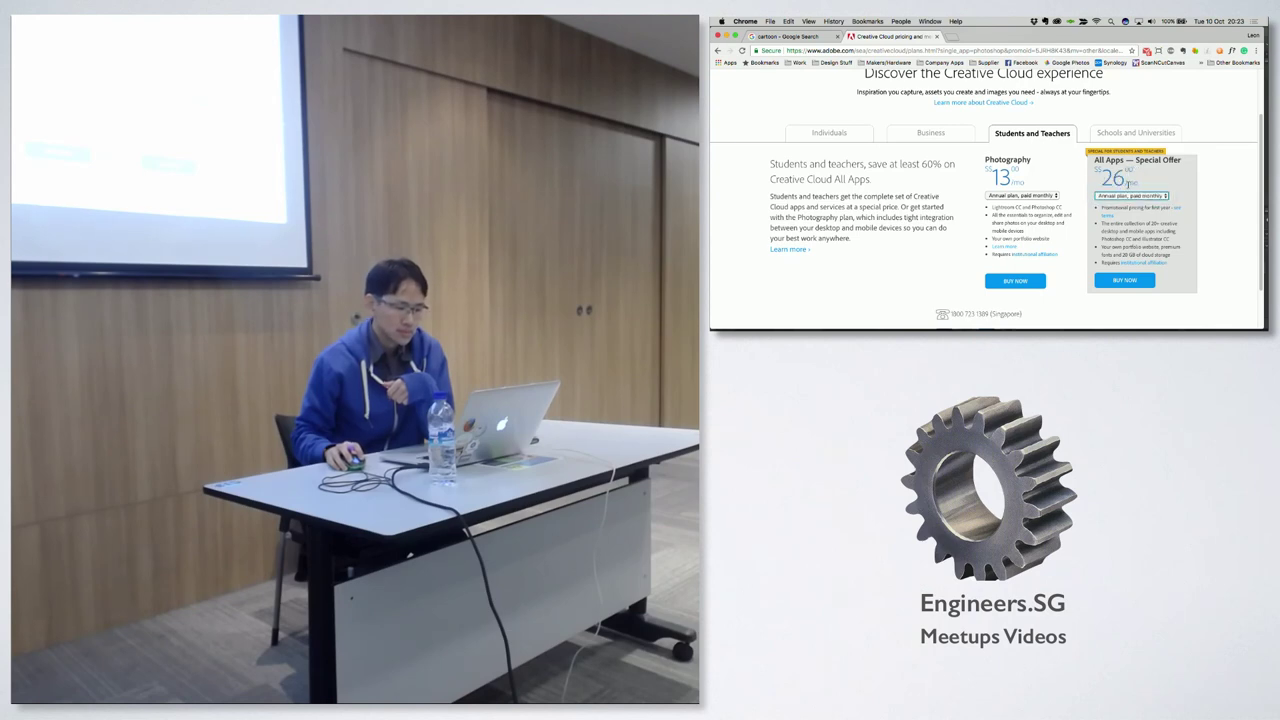
{"action": "left_click", "coordinate": [1126, 195]}
{"action": "left_click", "coordinate": [1124, 203]}
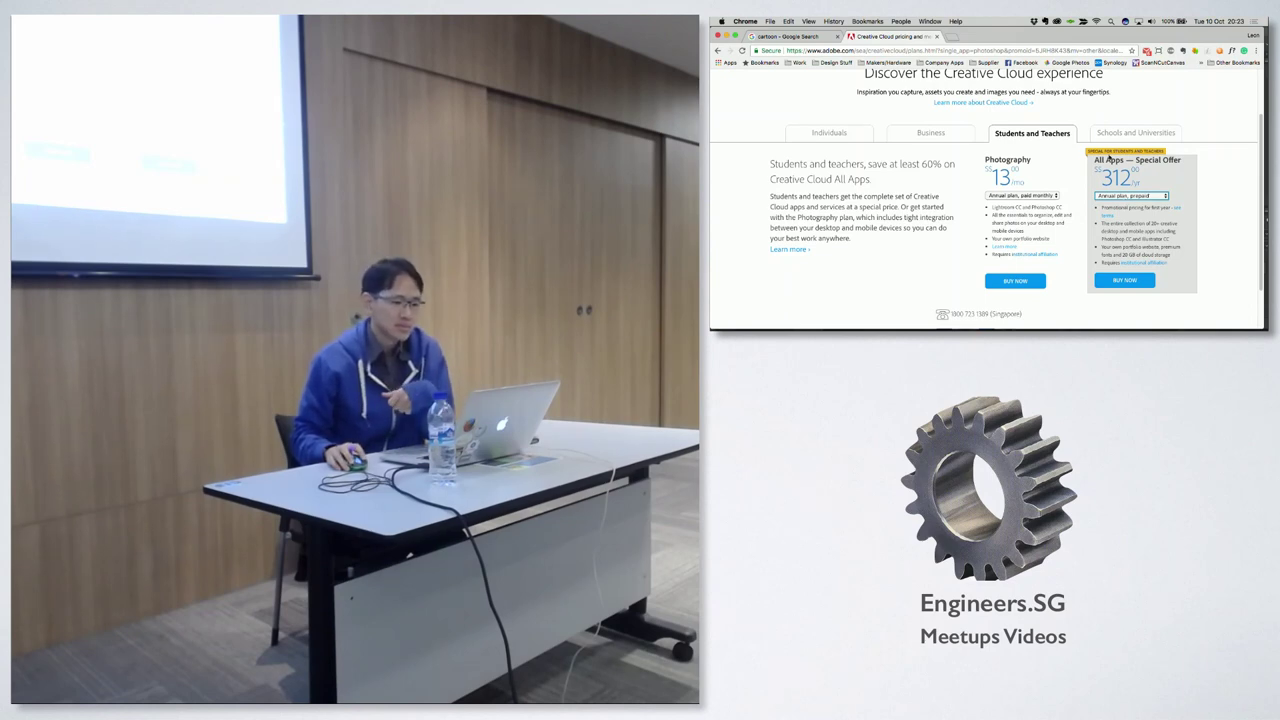
Step: Cycle through the pricing tabs, end on Business (All Apps S$104/mo, Single App S$44/mo), and close the cartoon search tab
{"action": "left_click", "coordinate": [1125, 134]}
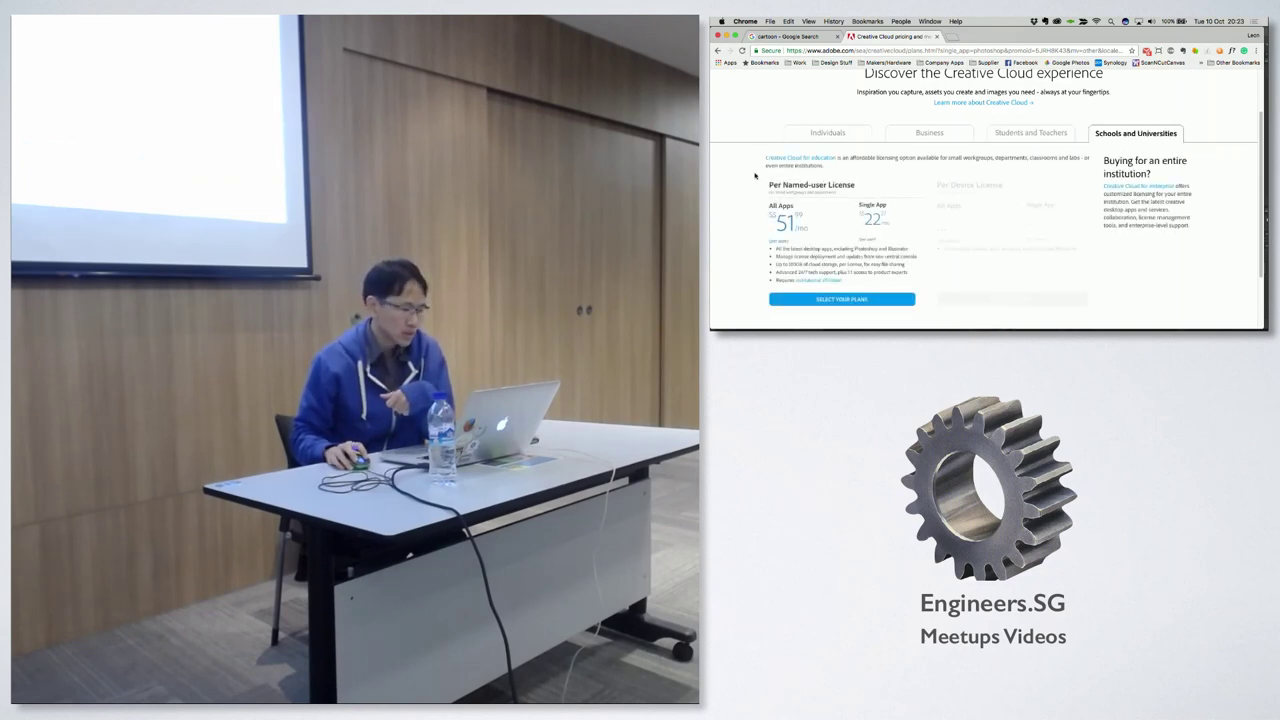
{"action": "left_click", "coordinate": [1006, 139]}
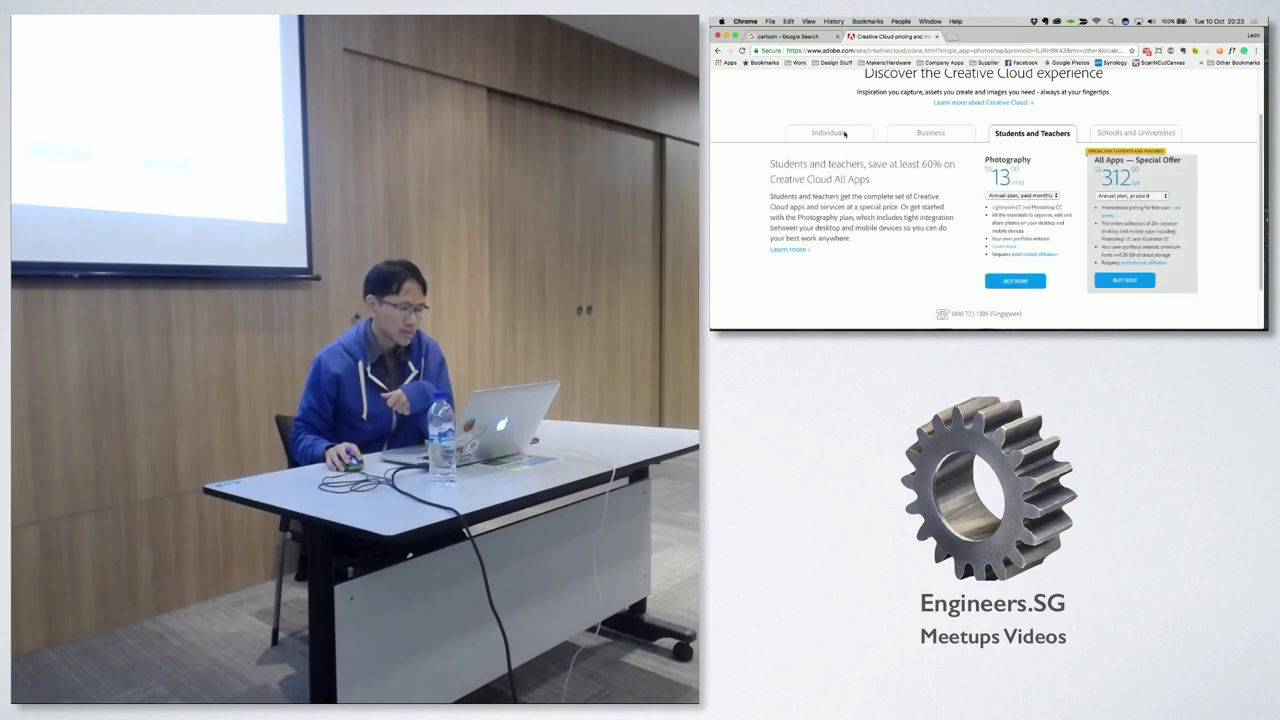
{"action": "left_click", "coordinate": [925, 134]}
{"action": "left_click", "coordinate": [843, 129]}
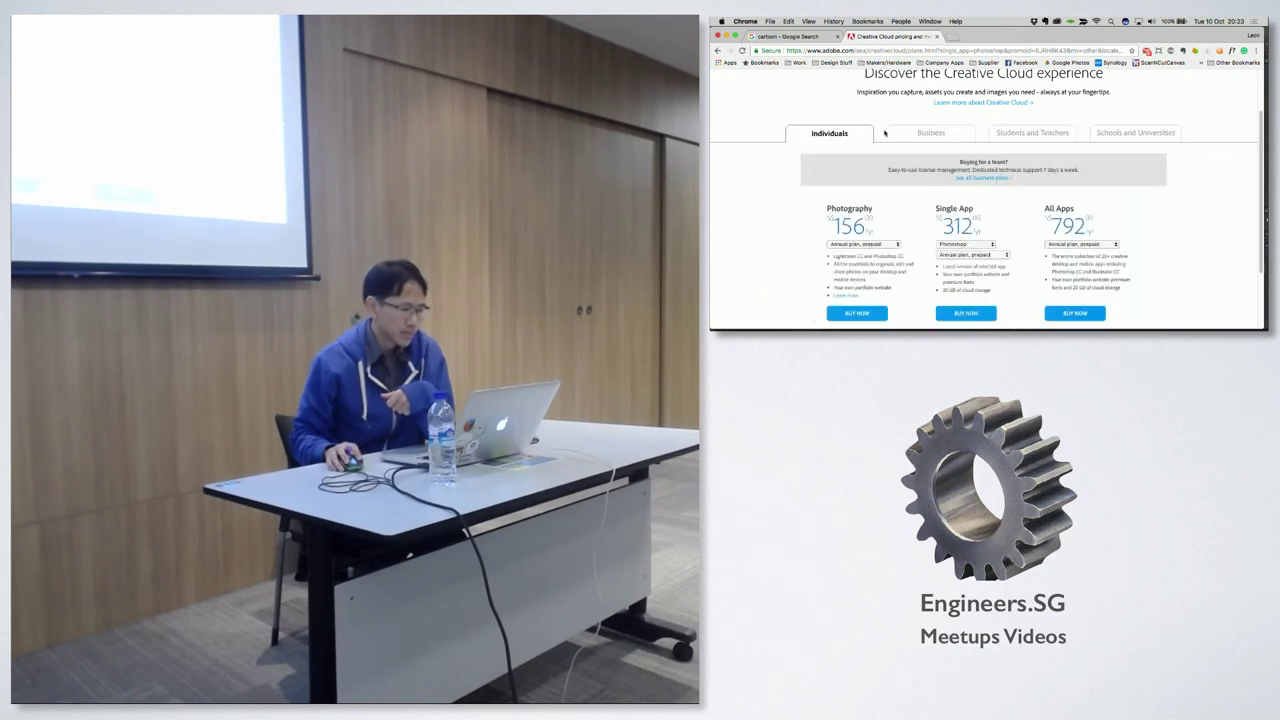
{"action": "left_click", "coordinate": [912, 133]}
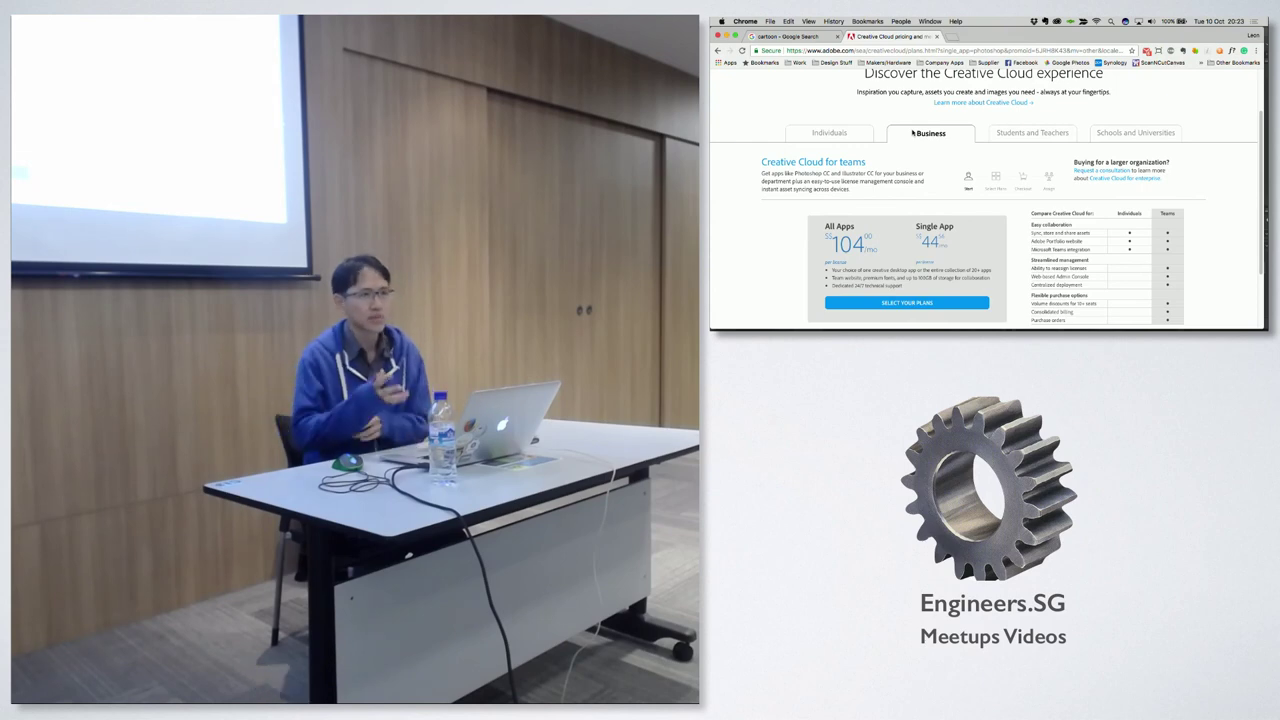
{"action": "left_click", "coordinate": [820, 36]}
{"action": "left_click", "coordinate": [837, 36]}
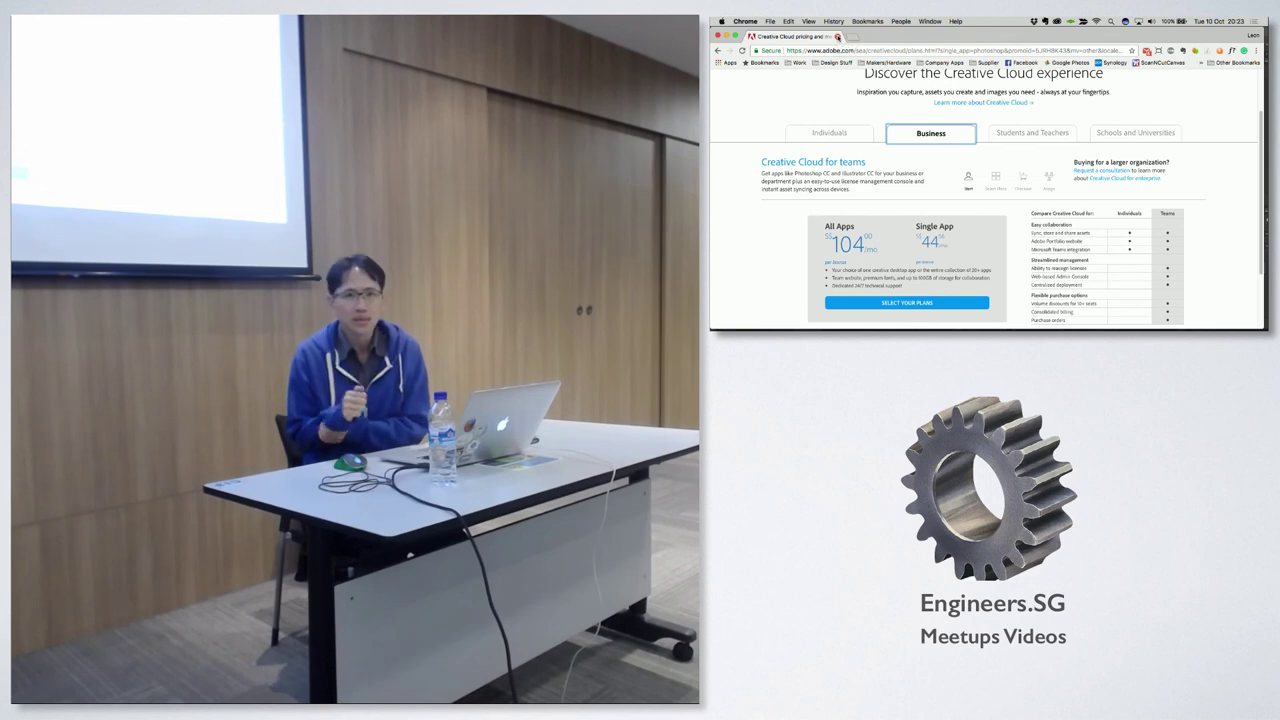
Step: Switch to the Keynote desktop showing slide 19, Summary, of Getting Started with Photoshop
{"action": "key", "text": "ctrl+Left"}
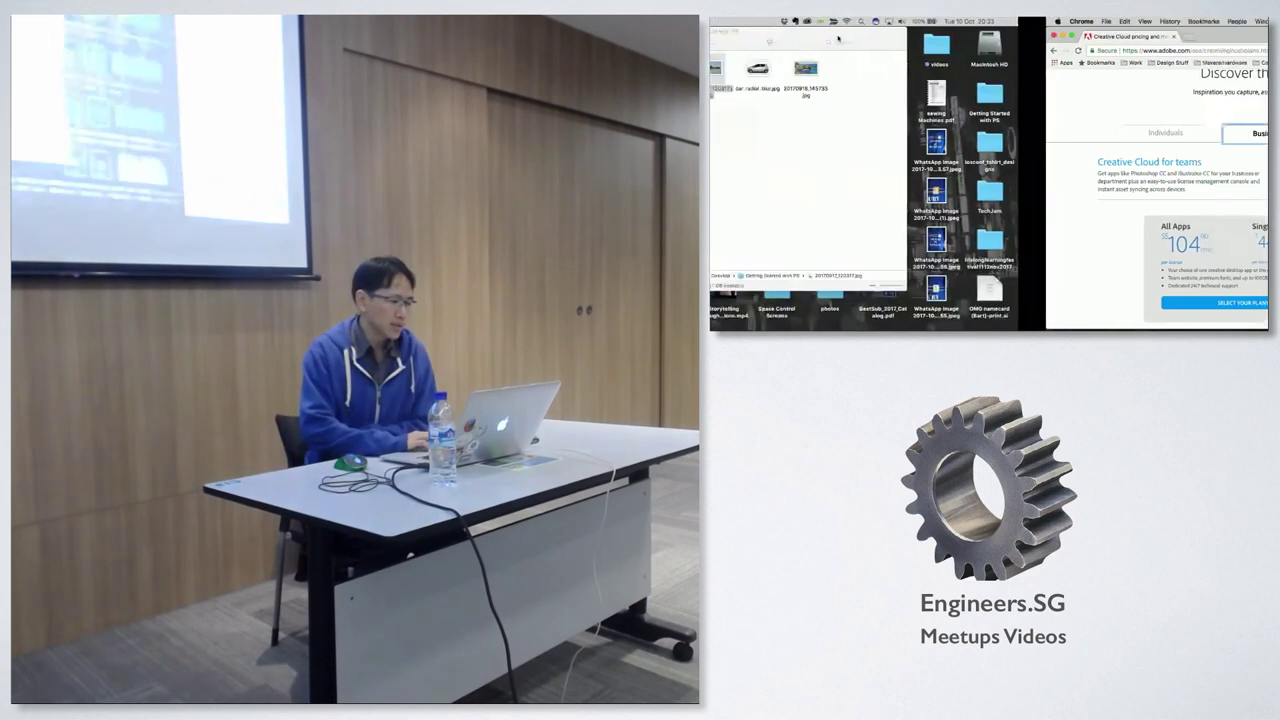
{"action": "key", "text": "ctrl+Up"}
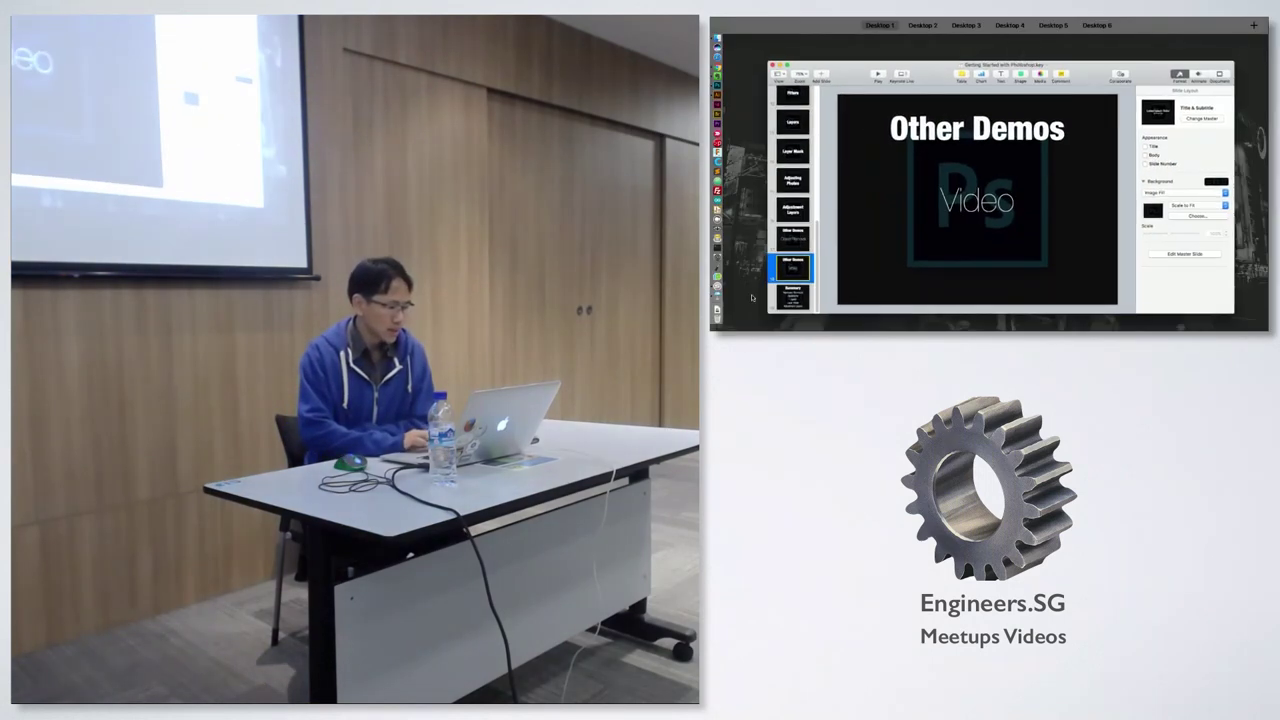
{"action": "key", "text": "ctrl+Up"}
{"action": "left_click", "coordinate": [740, 308]}
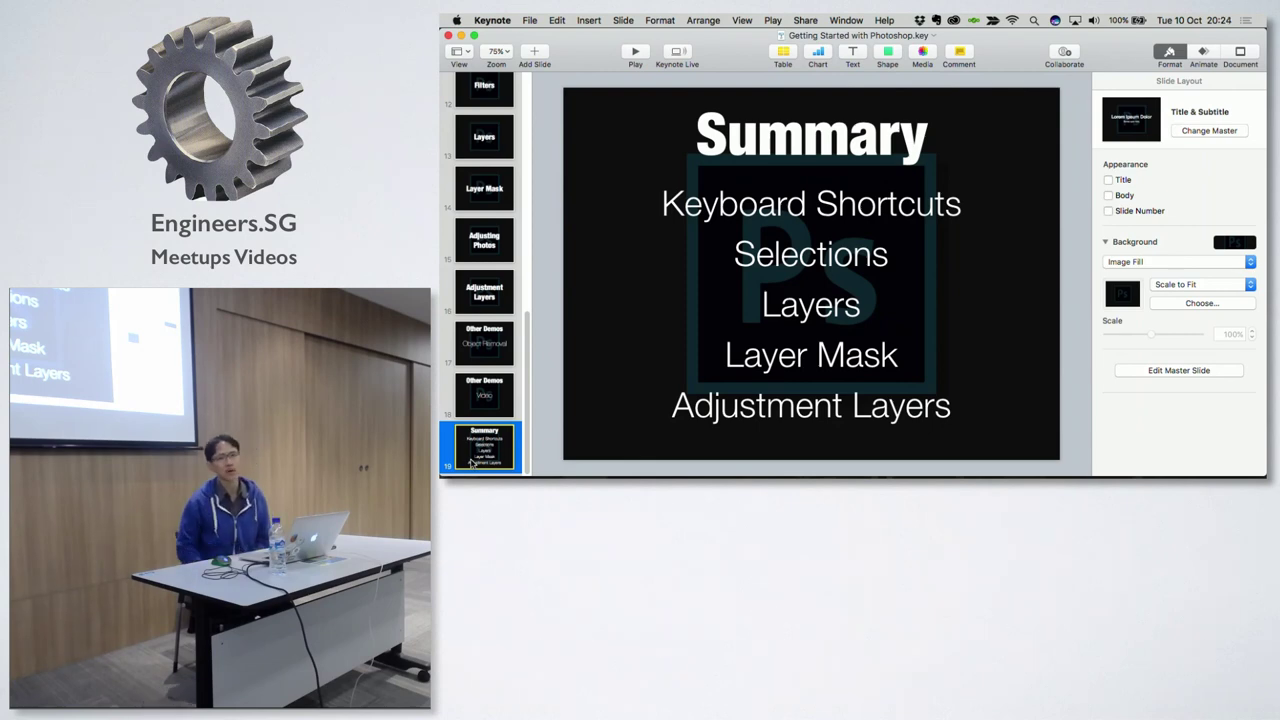
Step: Bring Photoshop to the front and hide the beach video's timeline
{"action": "key", "text": "ctrl+Right"}
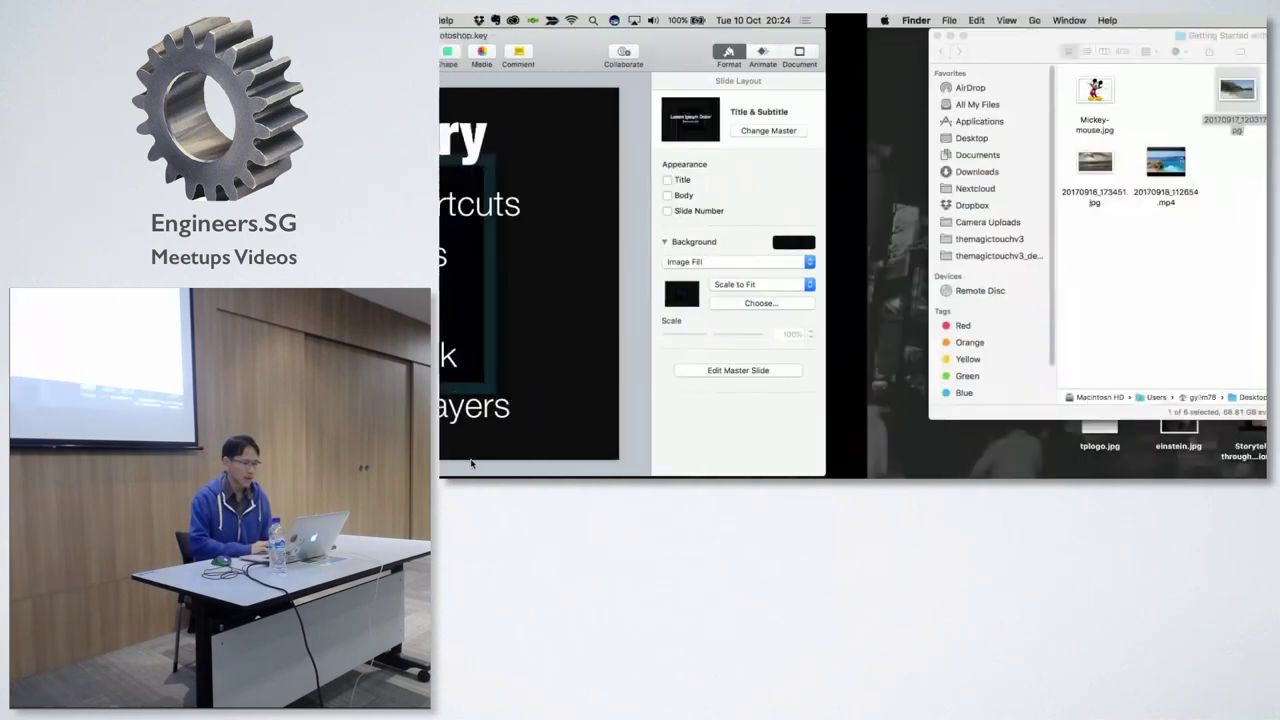
{"action": "key", "text": "ctrl+Right"}
{"action": "key", "text": "ctrl+Left"}
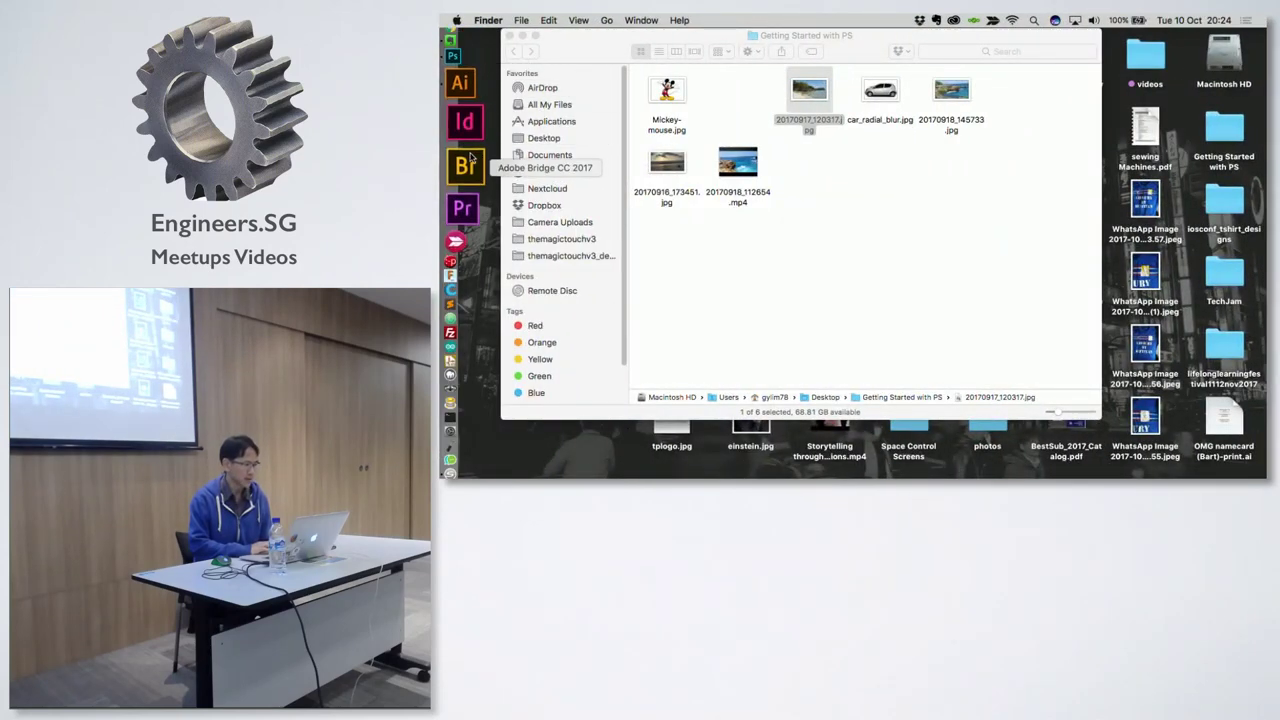
{"action": "left_click", "coordinate": [463, 117]}
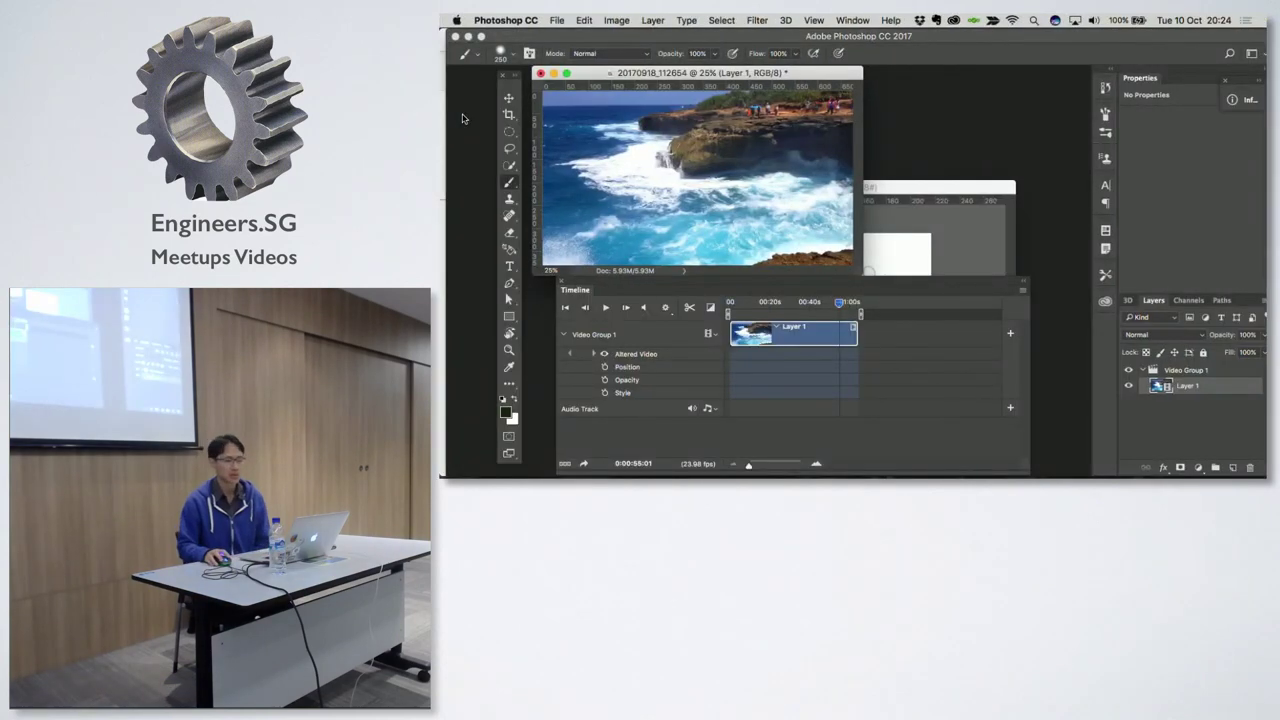
{"action": "left_click", "coordinate": [561, 284]}
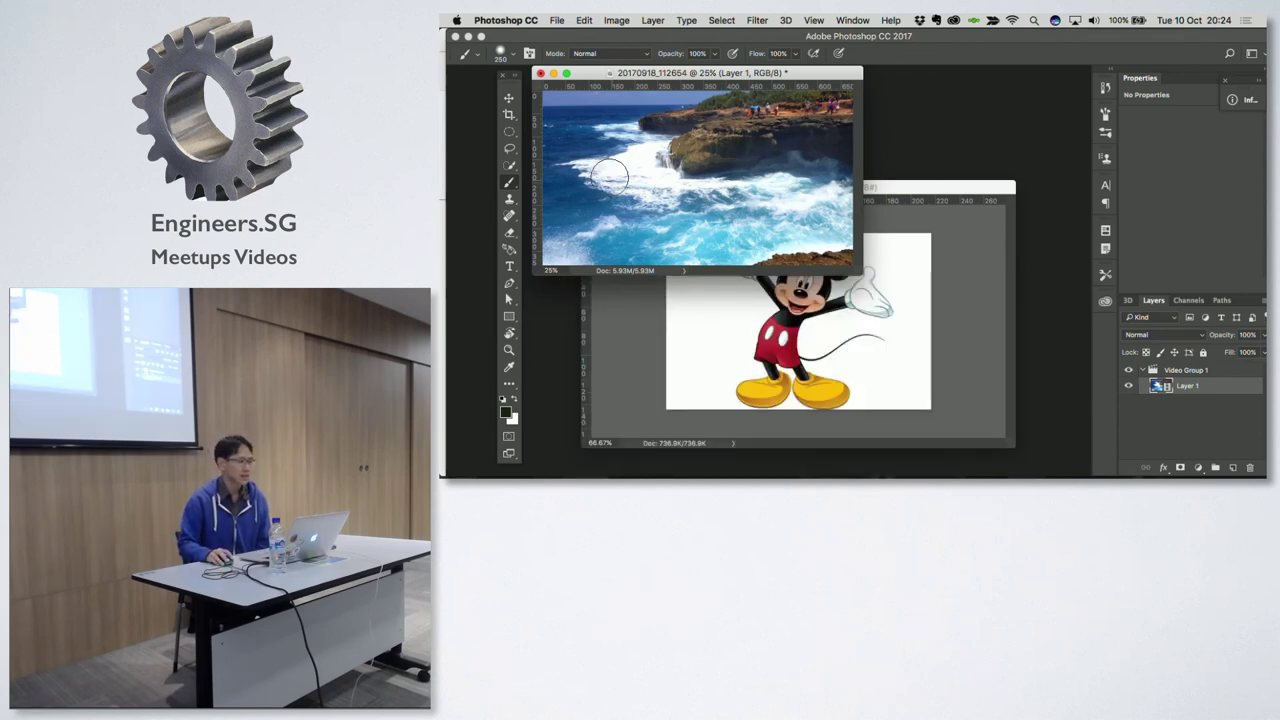
Step: Discard and close the beach video and Mickey Mouse documents, then go back to the Summary slide
{"action": "left_click", "coordinate": [540, 74]}
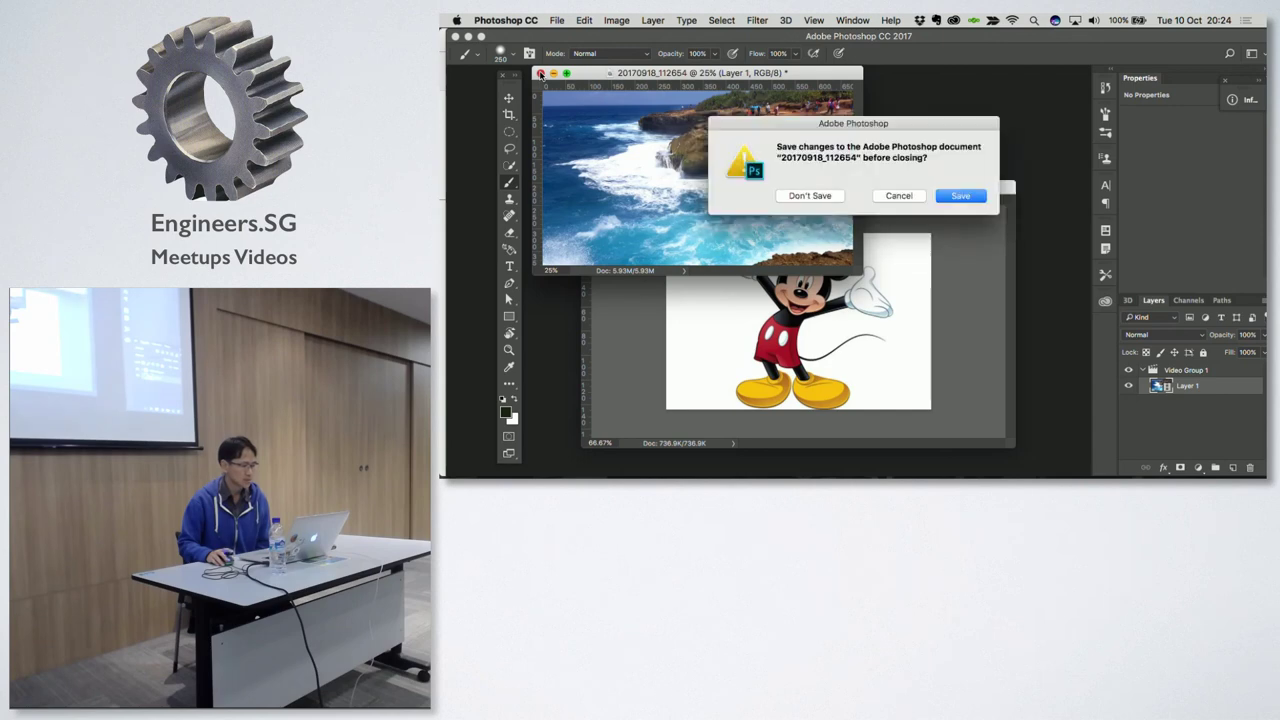
{"action": "left_click", "coordinate": [800, 196]}
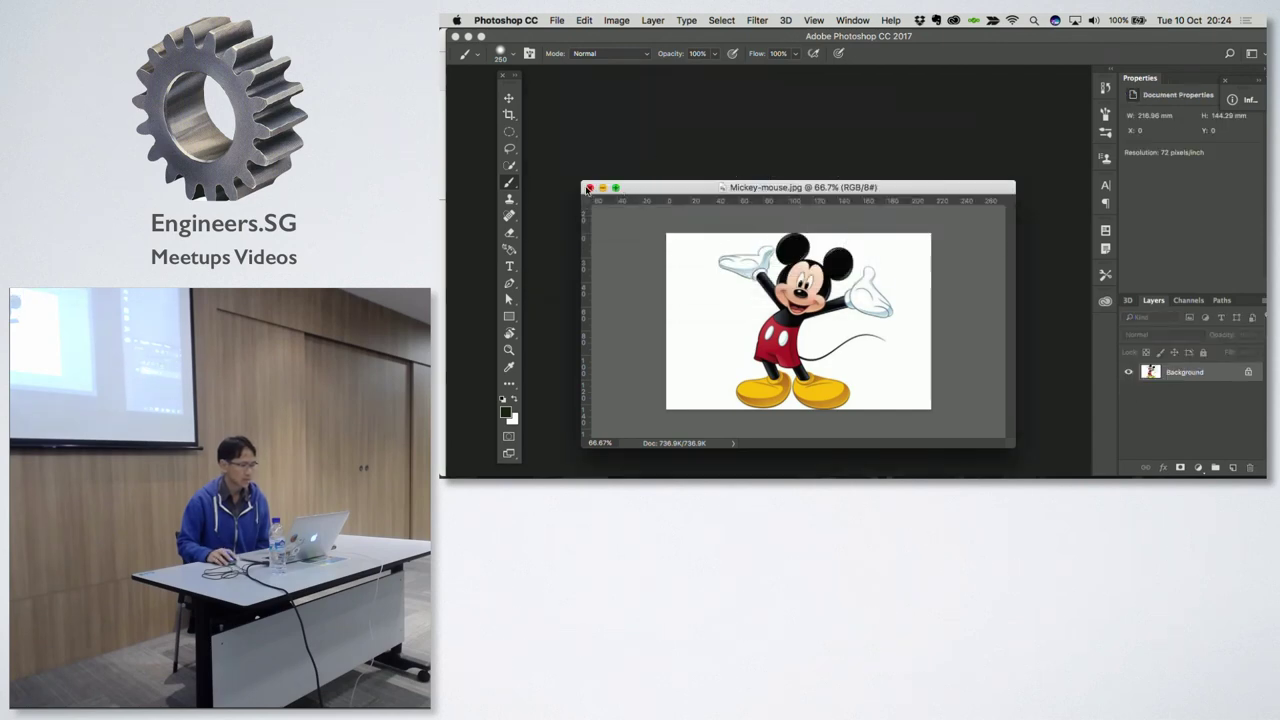
{"action": "left_click", "coordinate": [590, 189]}
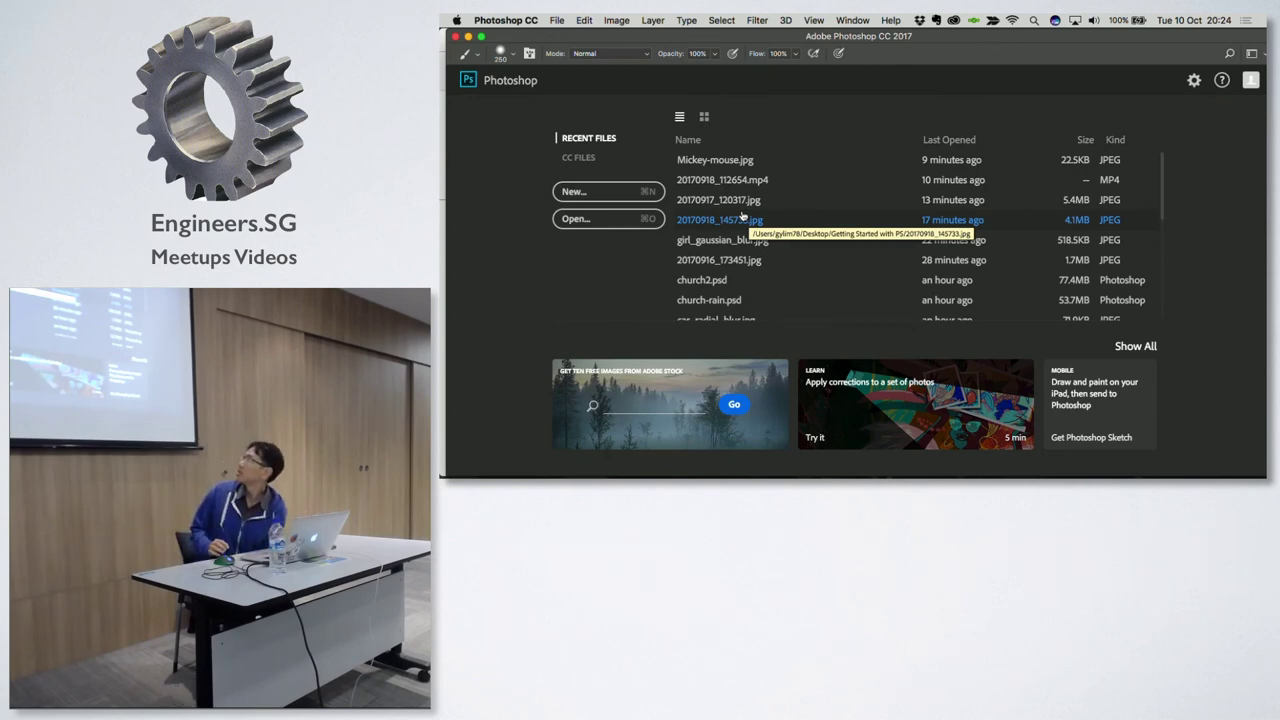
{"action": "key", "text": "ctrl+Left"}
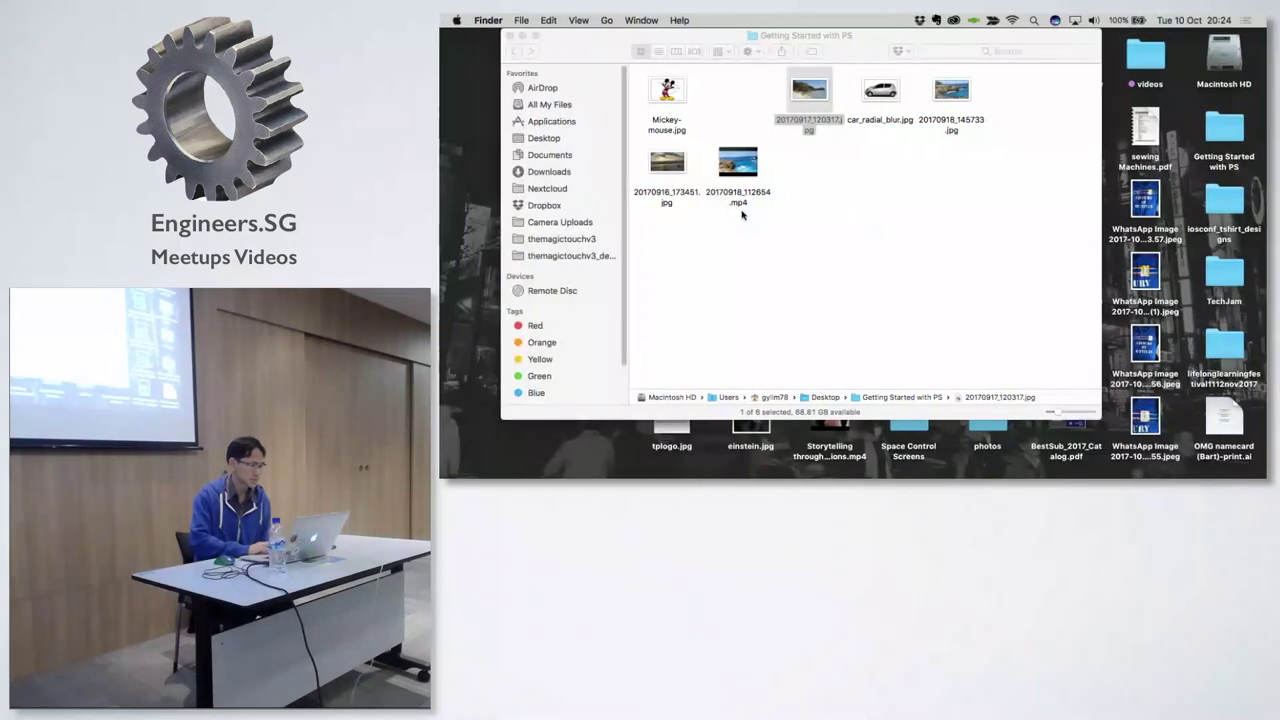
{"action": "key", "text": "ctrl+Left"}
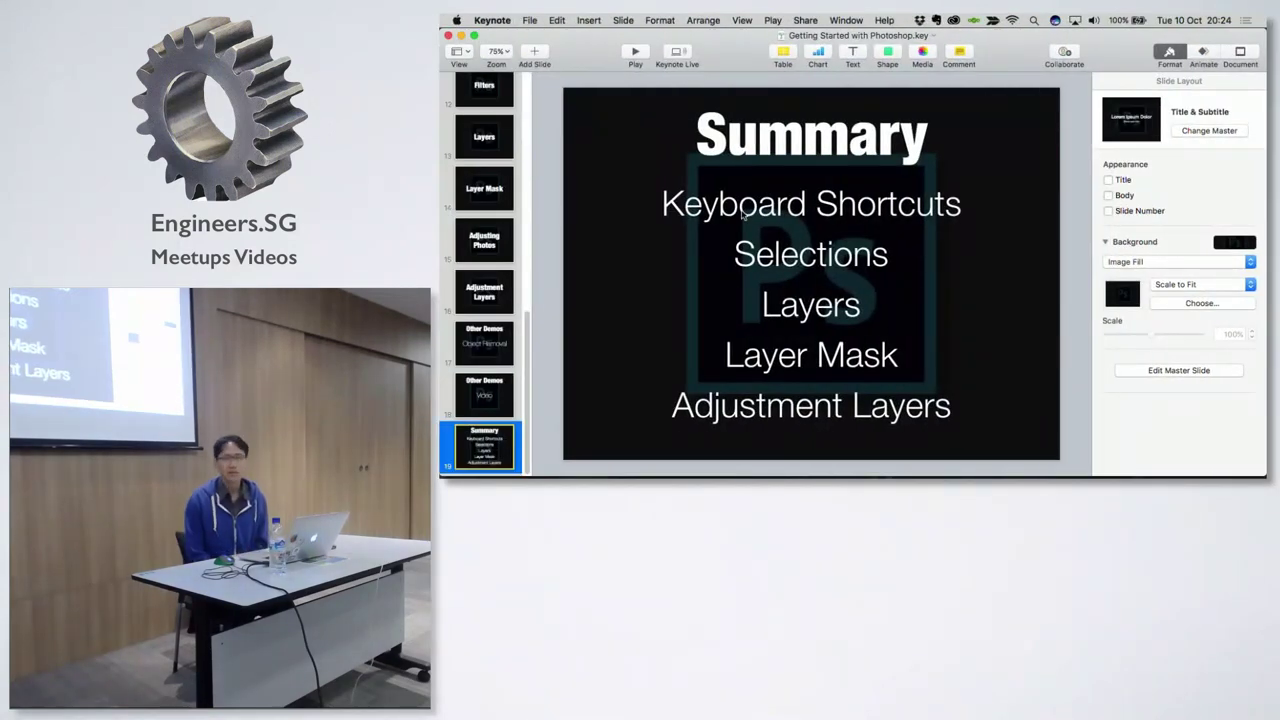